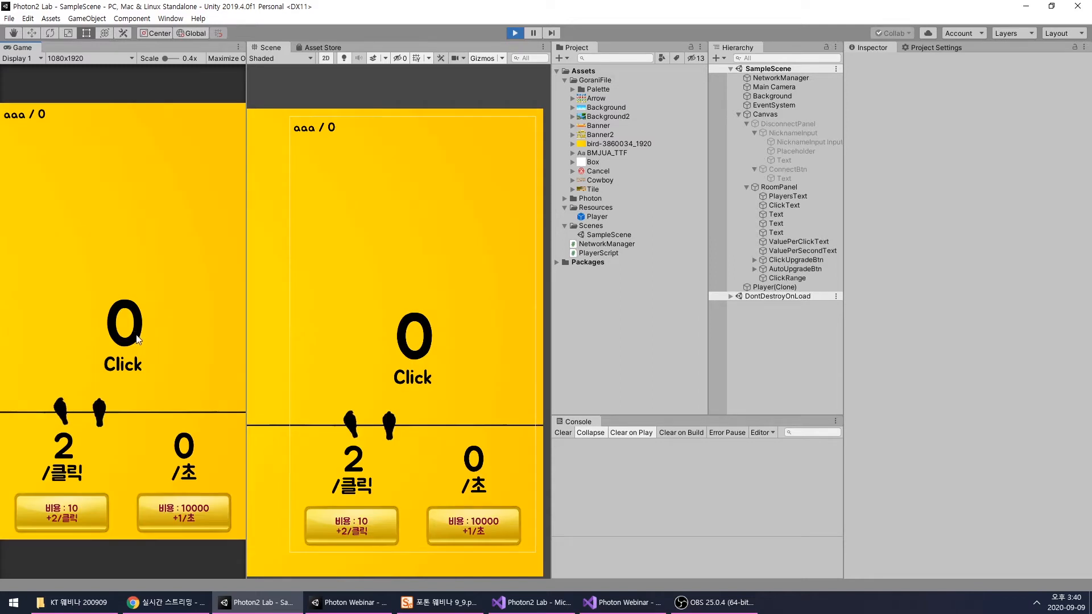
- Playtest the clicker by tapping the play area to build up score, and buy the per-click upgrade costing 10
click(155, 306)
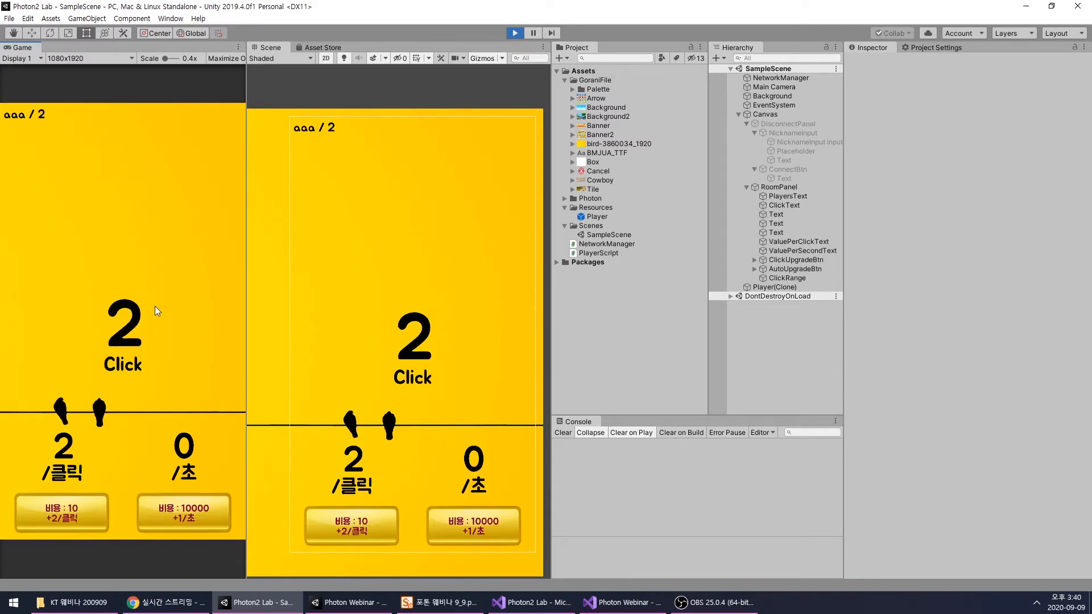
double_click(152, 282)
click(152, 282)
double_click(151, 282)
double_click(151, 283)
triple_click(151, 282)
triple_click(151, 282)
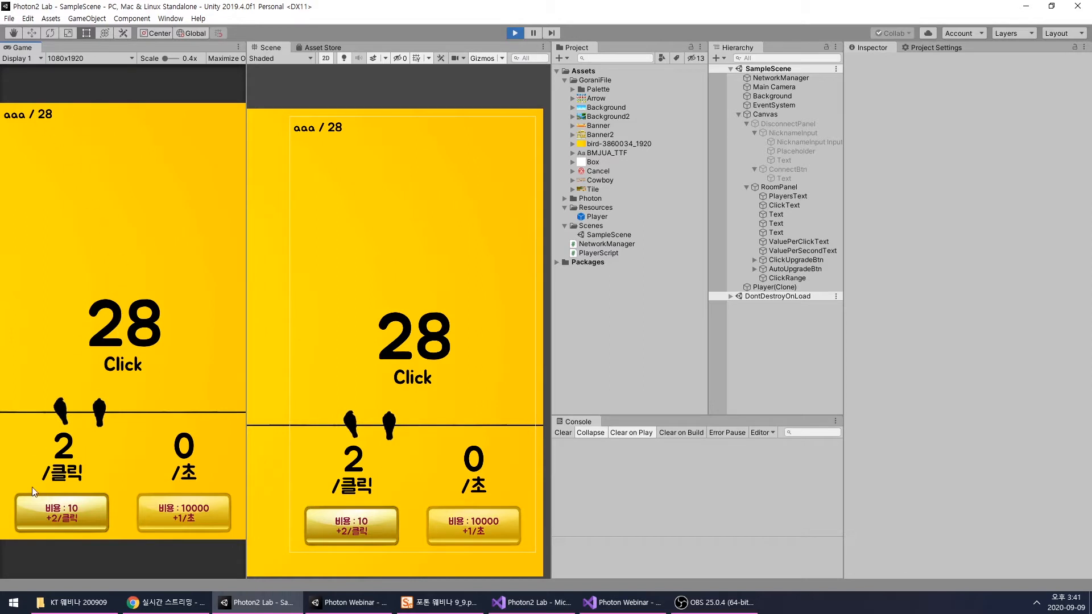
double_click(119, 346)
double_click(125, 346)
double_click(128, 345)
triple_click(133, 344)
click(144, 343)
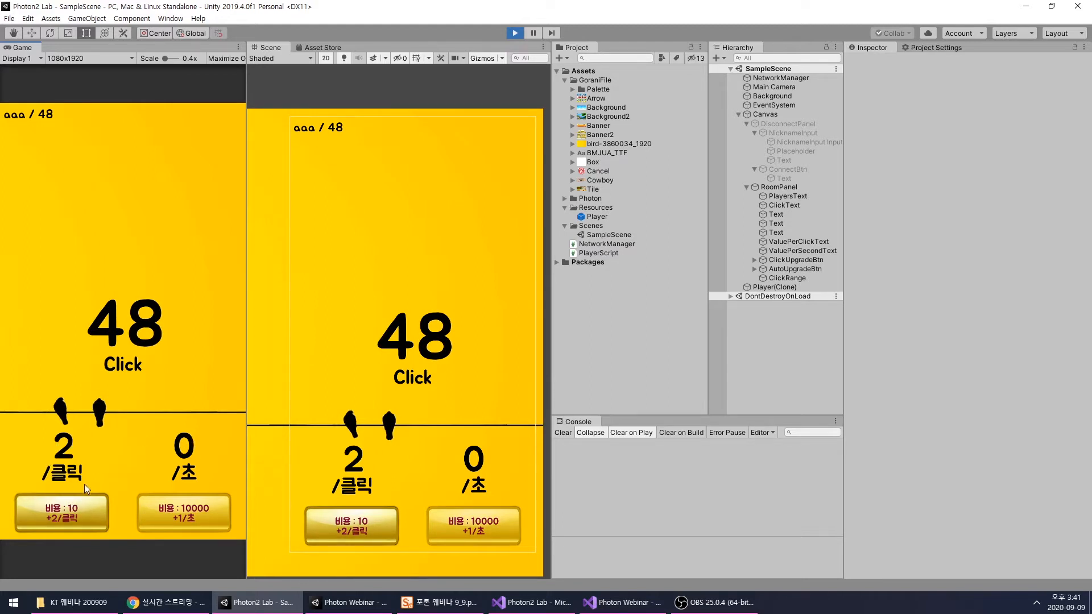
click(80, 518)
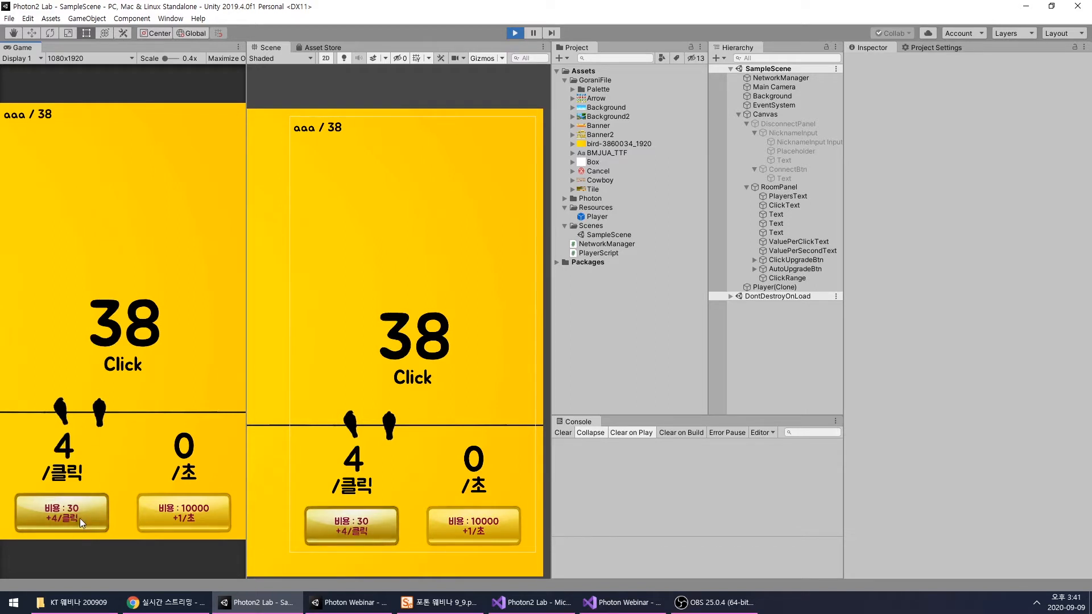
- Widen the Game view, earn more score by tapping the play area, and buy the per-click upgrade costing 30
drag(245, 456, 299, 455)
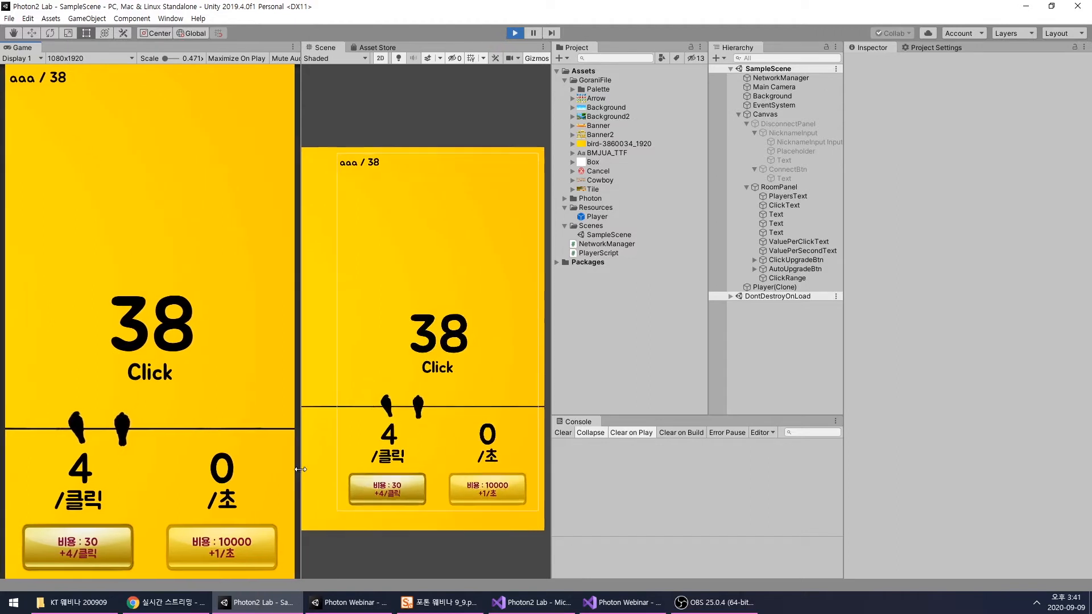
click(208, 323)
click(208, 323)
click(208, 324)
click(208, 323)
click(208, 323)
click(197, 377)
click(197, 377)
click(197, 377)
click(101, 537)
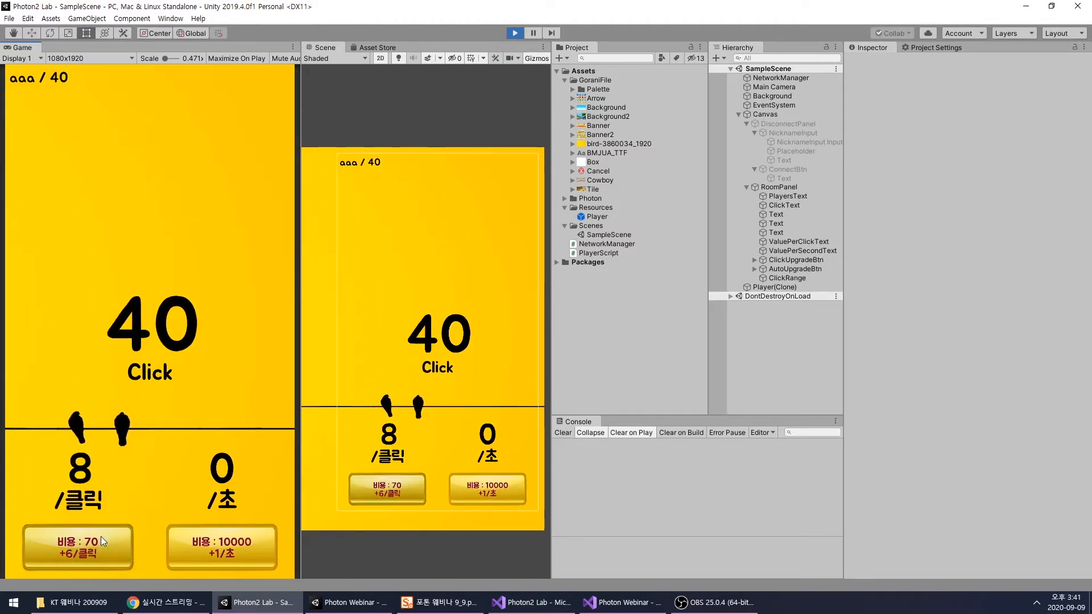
- Keep tapping the game's play area to test the score gained at 8 per click
click(196, 343)
click(197, 343)
click(196, 343)
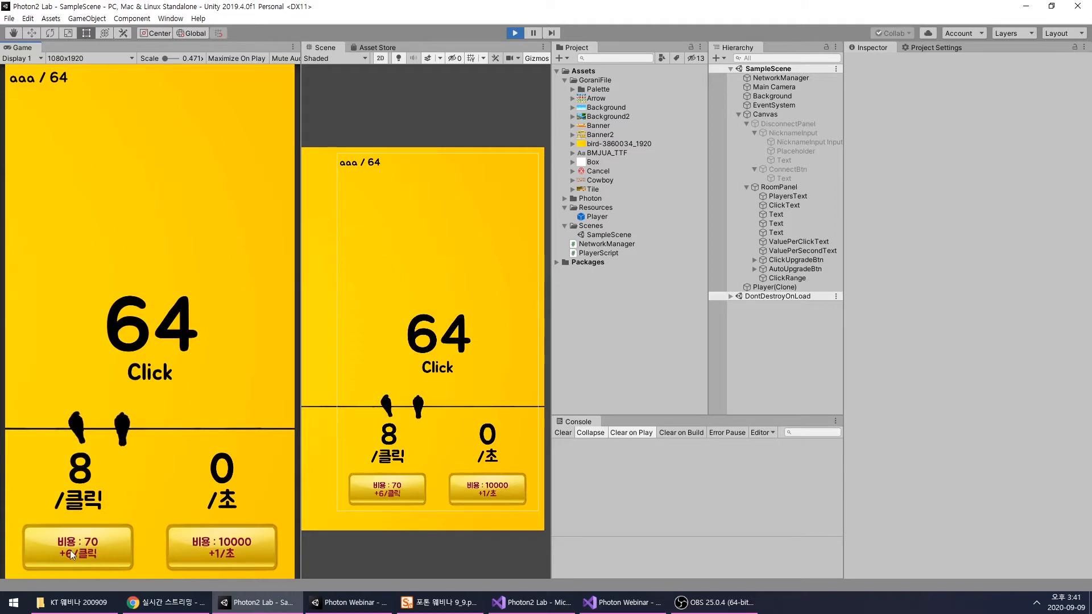
click(190, 354)
click(190, 353)
click(190, 353)
click(190, 353)
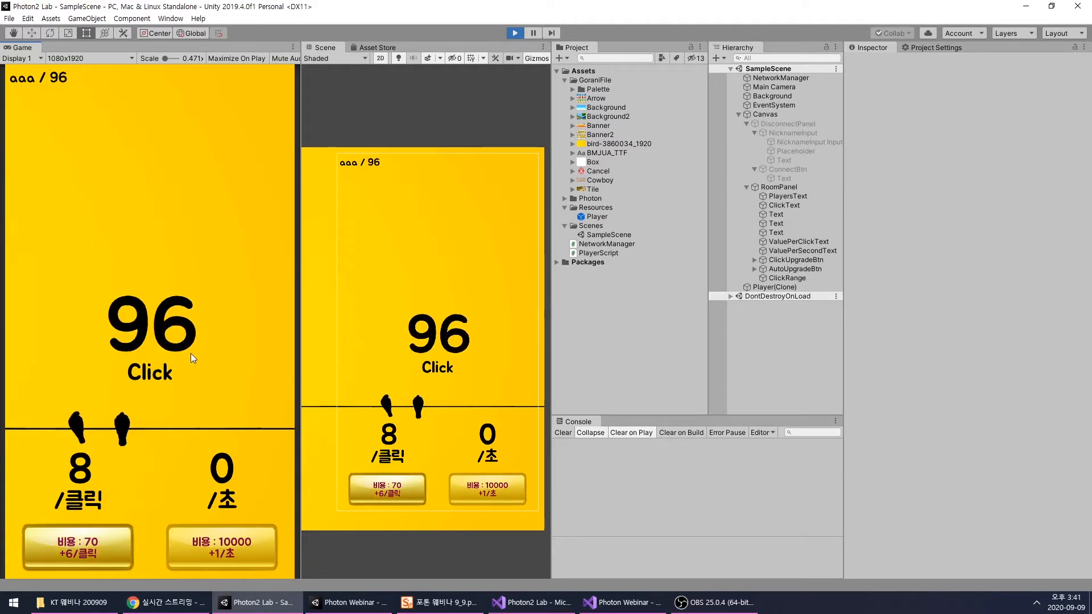
click(192, 353)
click(192, 353)
click(190, 337)
click(191, 337)
click(191, 337)
click(190, 336)
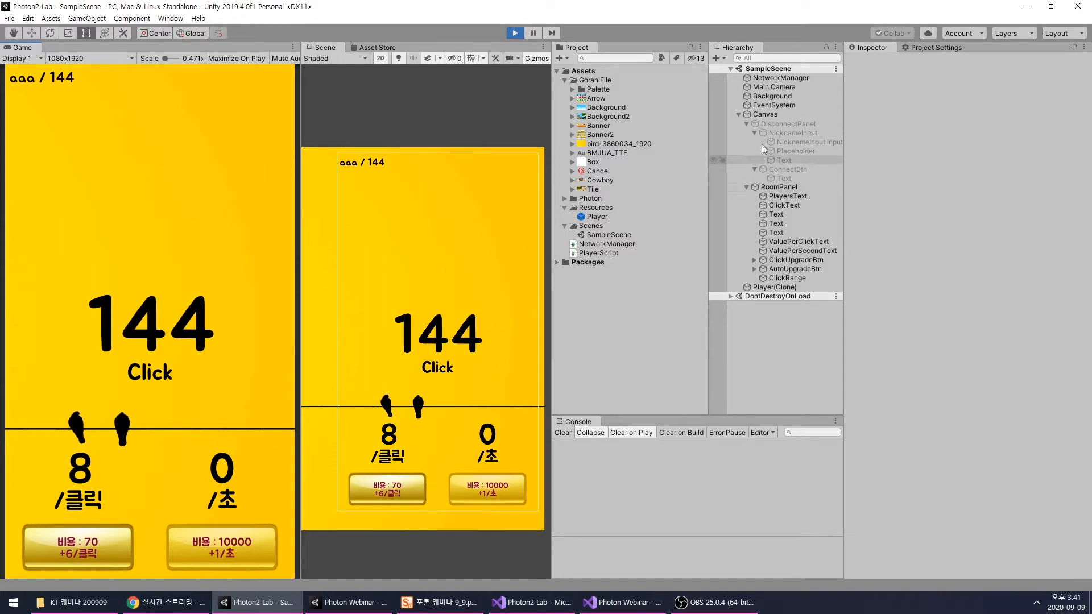
- Set the Player(Clone) script's Value to 10000 in the running game and buy the per-second upgrade costing 10000
click(746, 187)
click(747, 123)
click(771, 141)
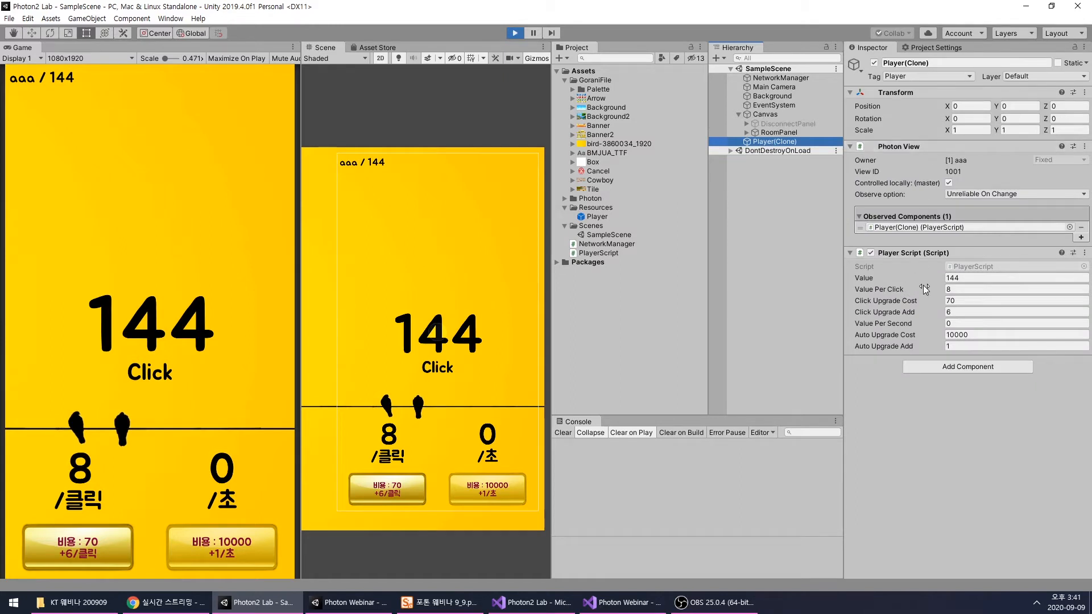
click(991, 279)
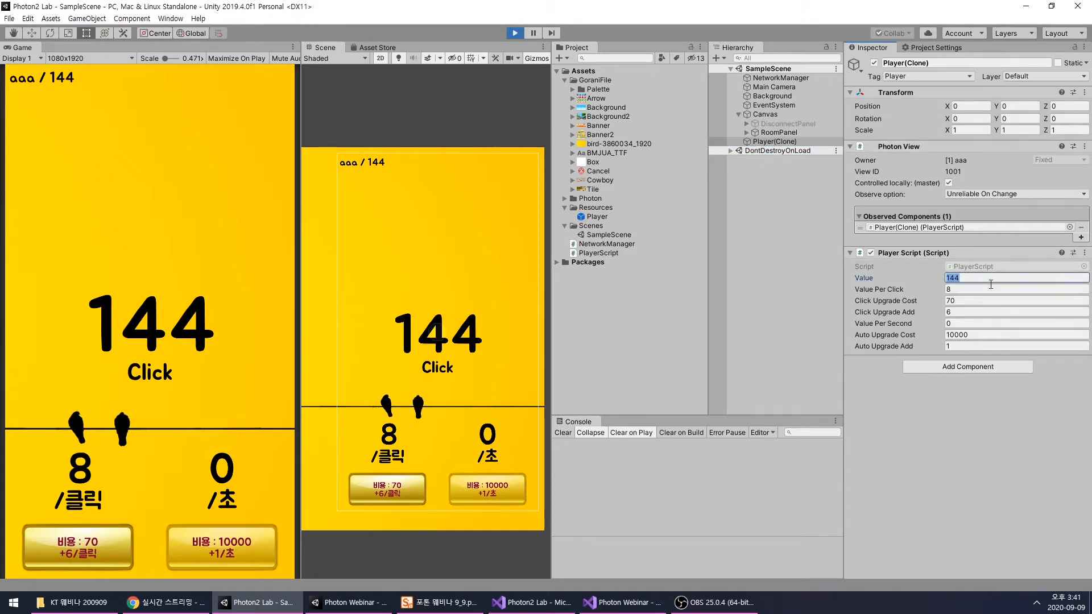
text(10000)
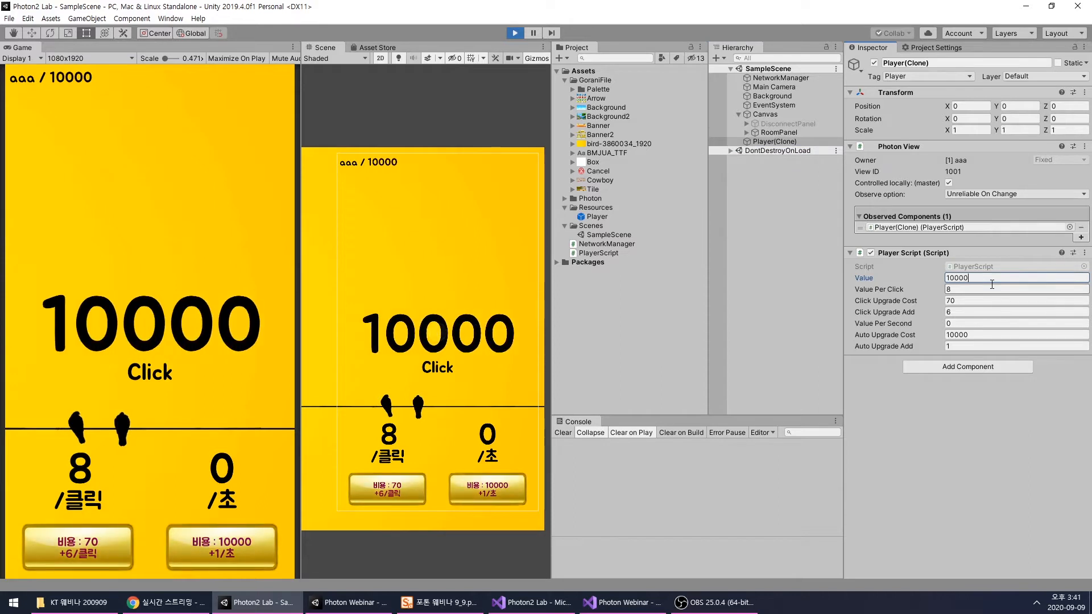
click(882, 452)
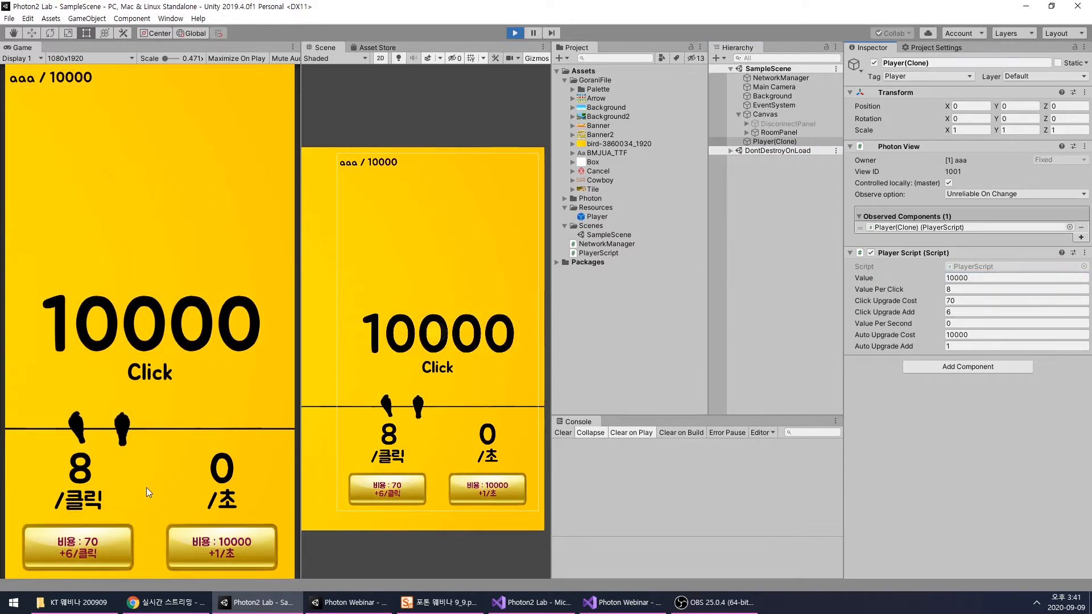
click(211, 548)
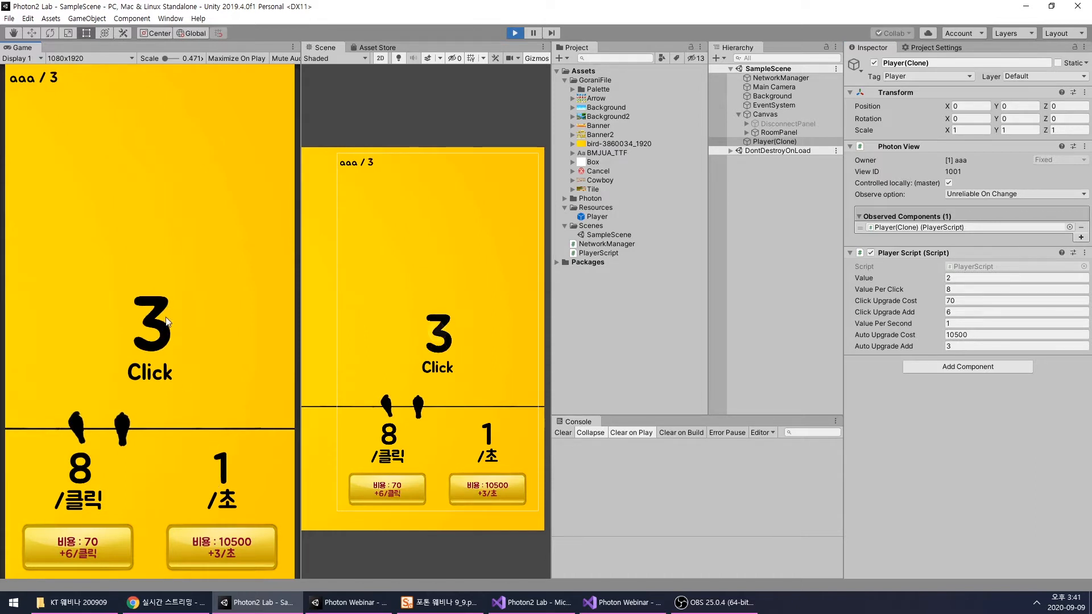
- Set Player(Clone)'s Value to 100000 and buy the per-second upgrade repeatedly, starting with the one costing 10500
click(956, 278)
text(100000)
click(184, 364)
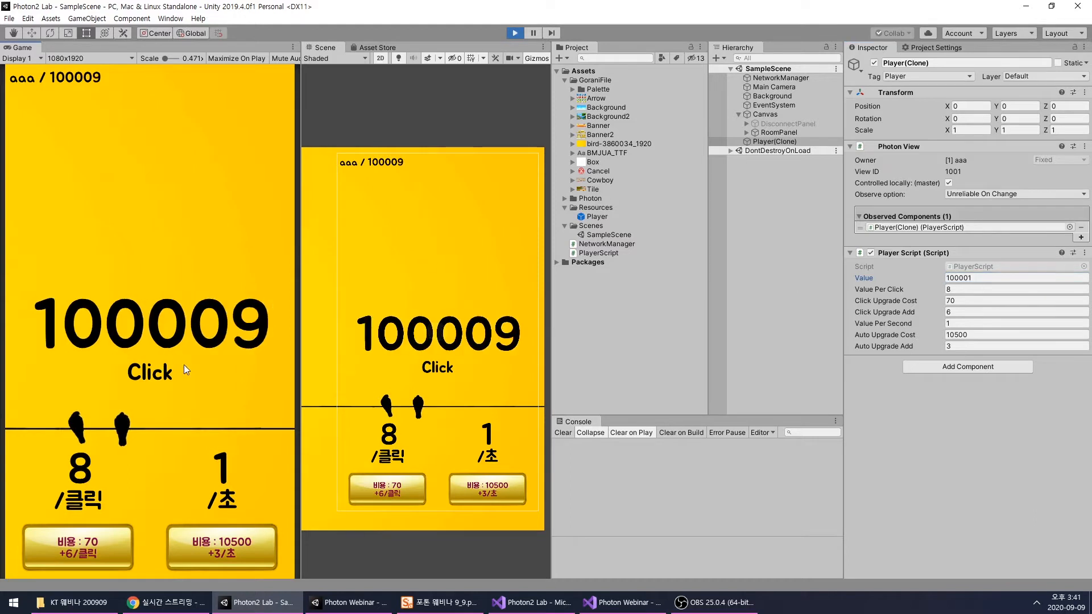
click(237, 544)
click(238, 545)
click(238, 545)
click(237, 545)
click(238, 545)
click(238, 544)
click(238, 545)
click(238, 544)
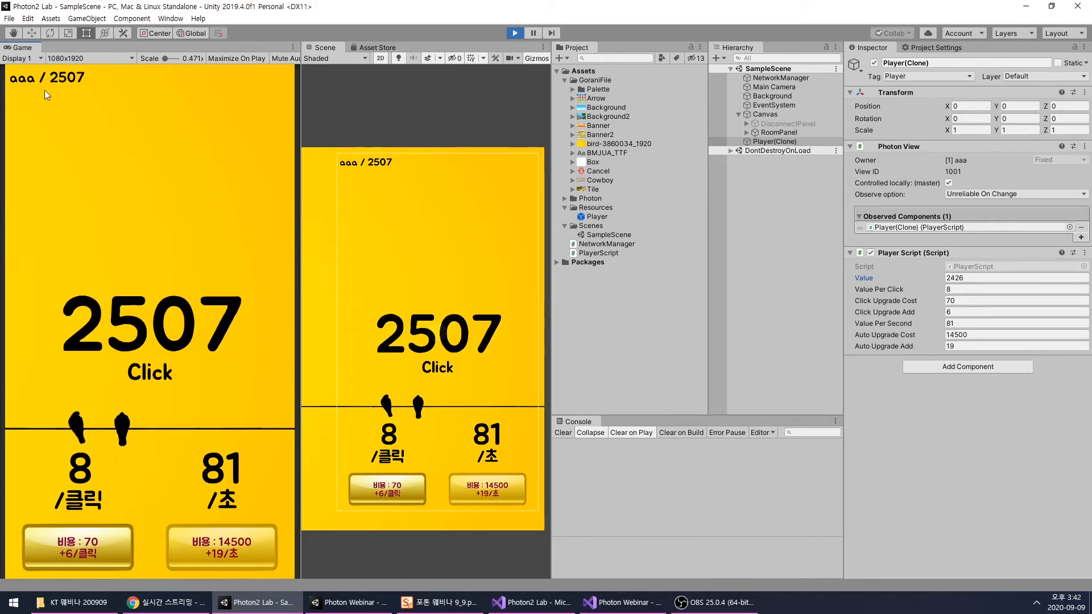
- Tap the play area a few more times to test scoring alongside automatic income, and stop Play mode
click(160, 266)
click(161, 271)
click(161, 271)
click(160, 270)
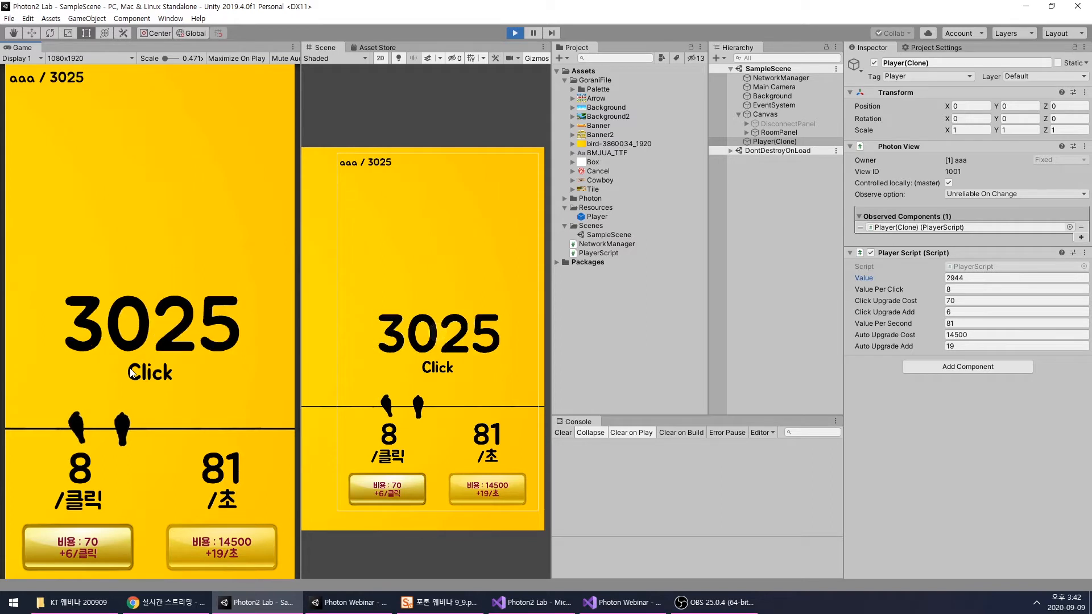
click(515, 33)
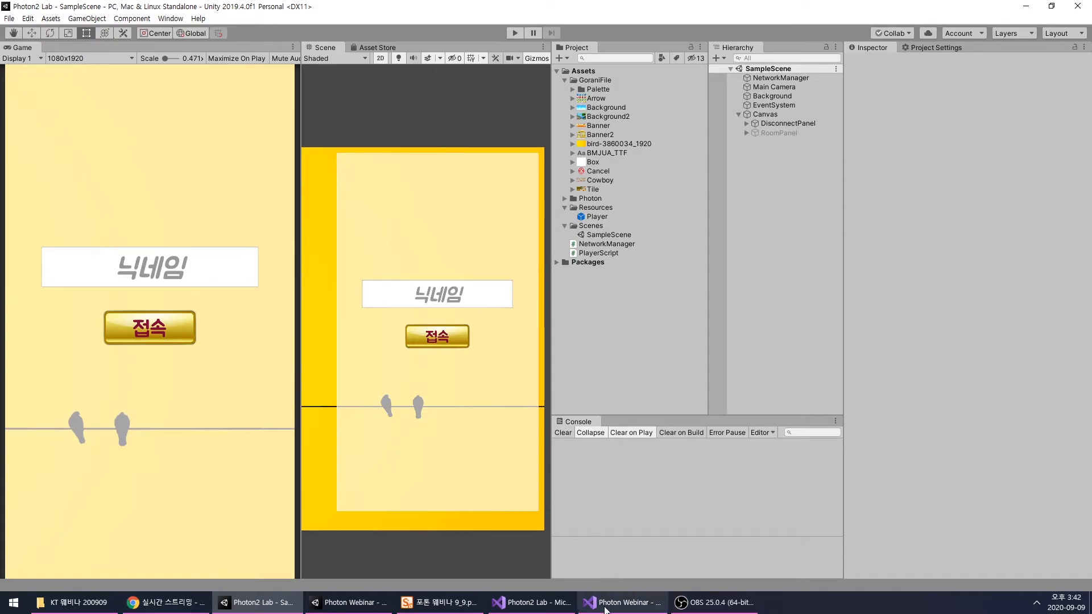
- Glance at NetworkManager.cs of Photon2 Lab in Visual Studio, return to Unity, and reorder the OBS taskbar entry beside the file folder
click(605, 608)
click(605, 607)
click(530, 608)
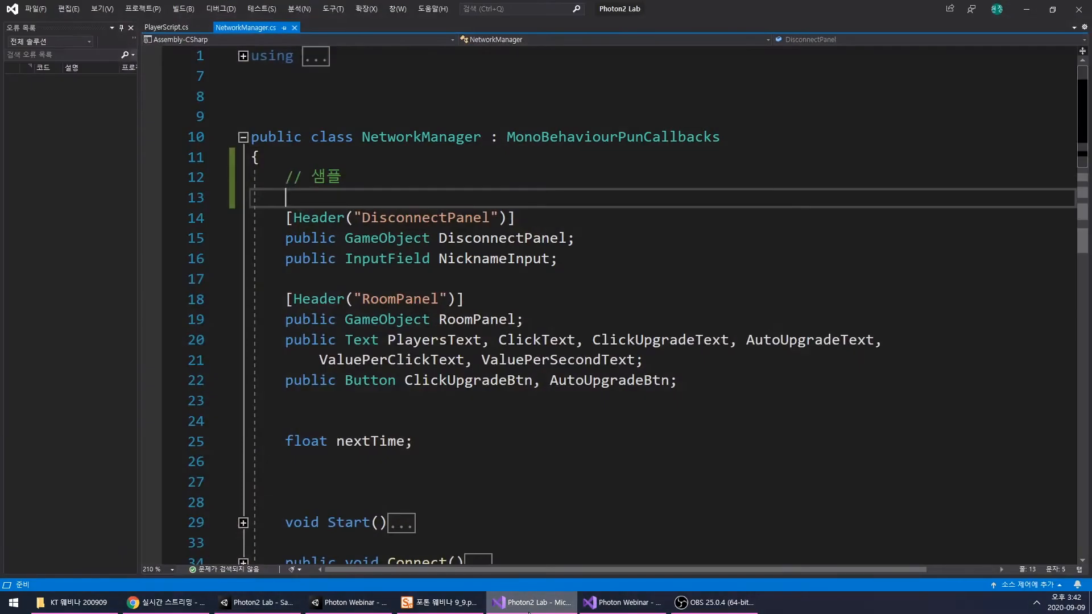
click(530, 611)
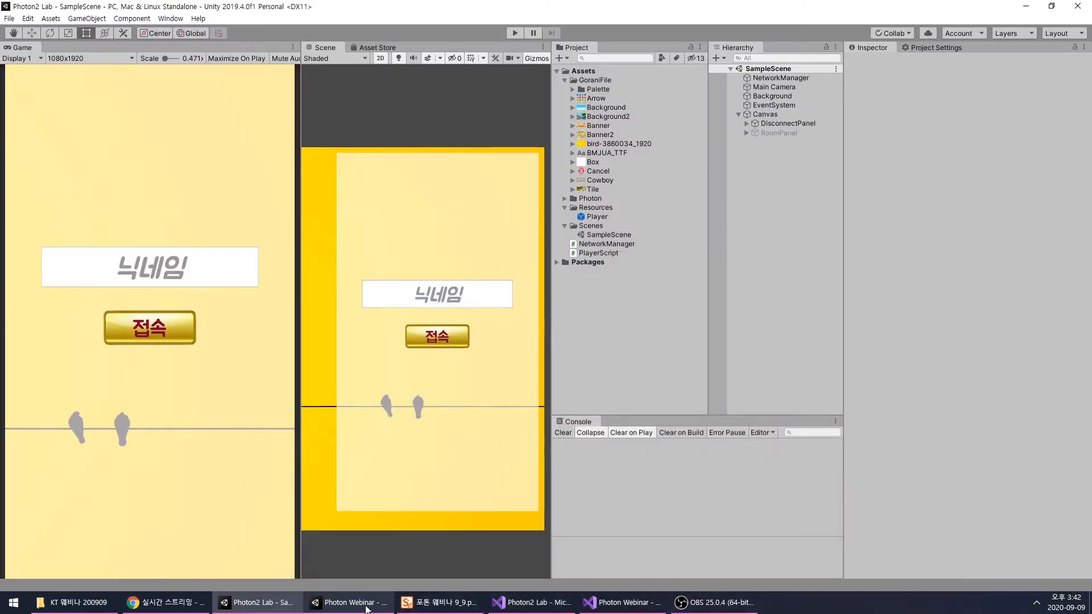
drag(682, 611, 152, 608)
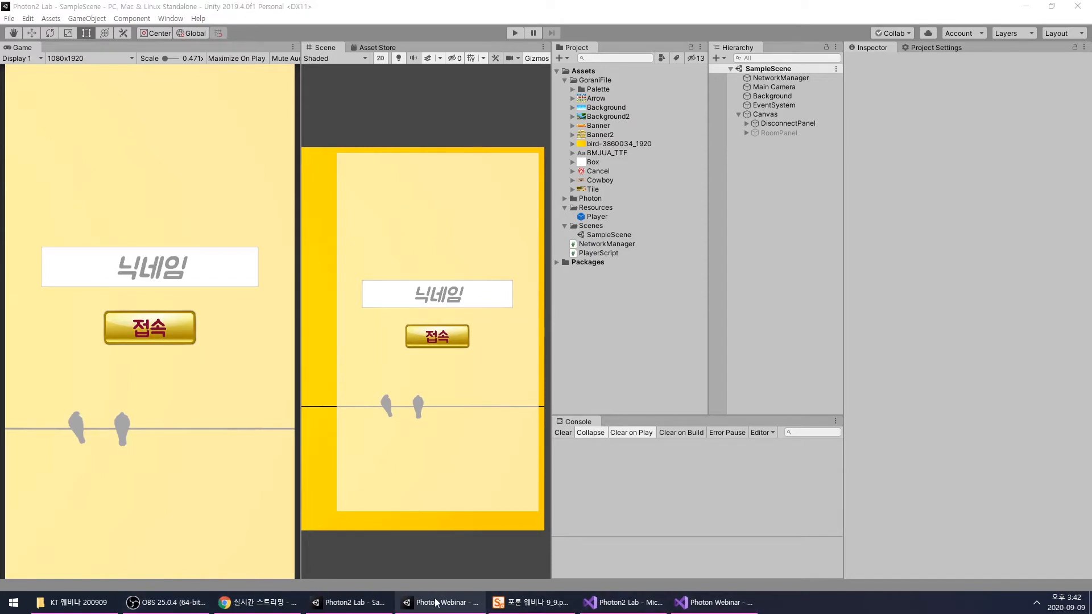
- Switch to the Photon Webinar Unity project and enlarge its Console area
mouse_move(436, 602)
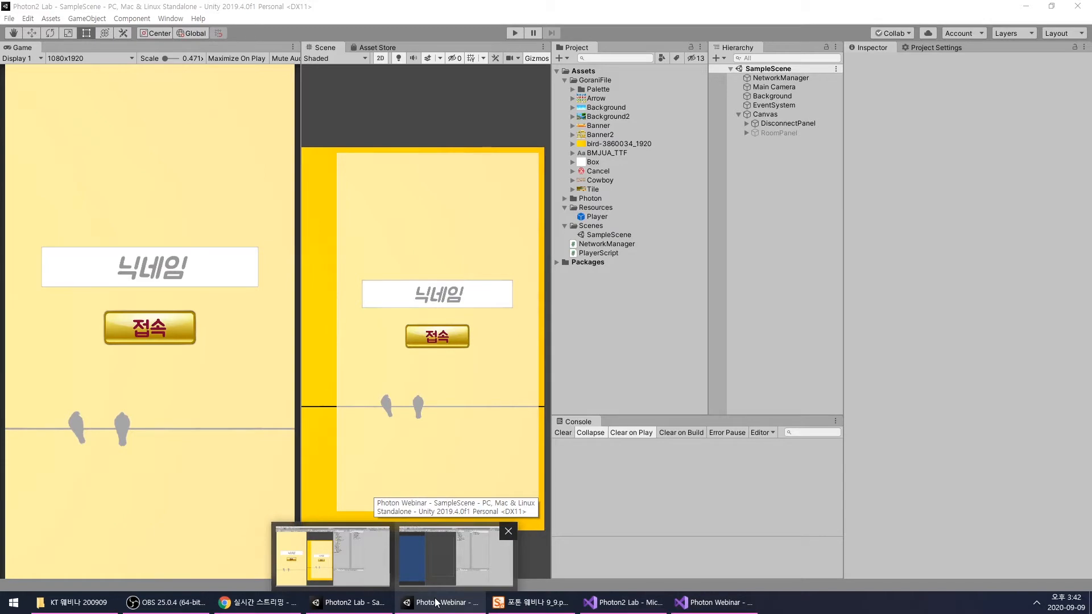
mouse_move(342, 609)
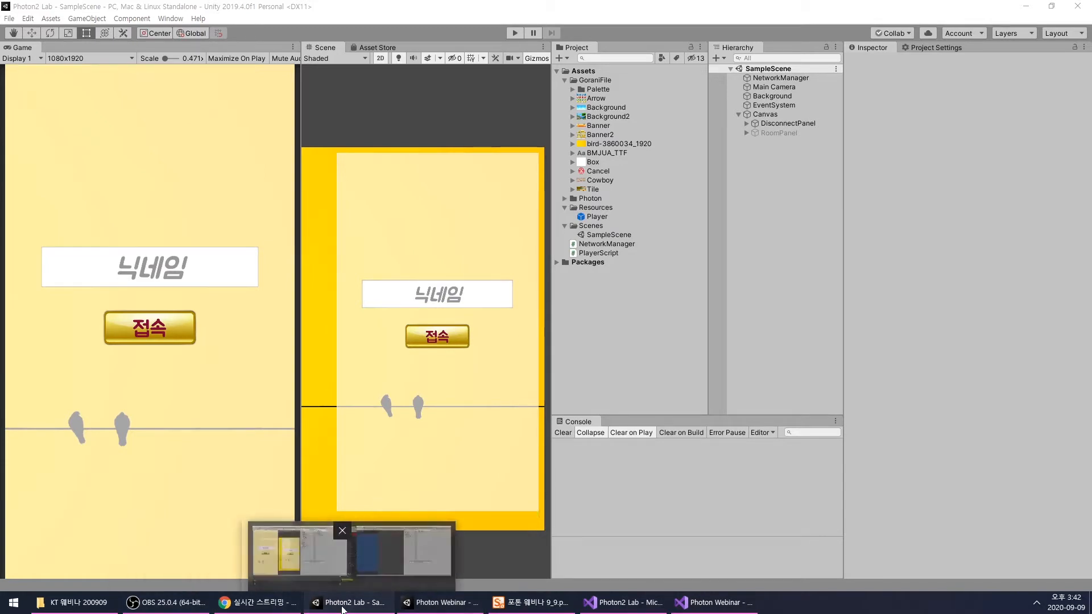
click(449, 607)
scroll(431, 237, down, 2)
scroll(425, 245, up, 3)
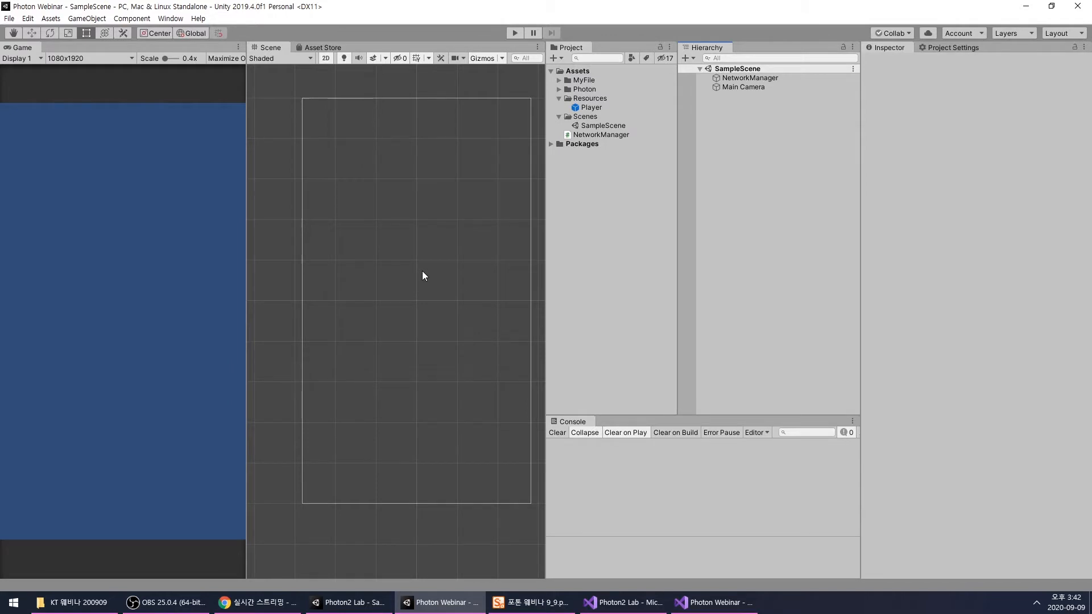
click(628, 244)
drag(602, 415, 603, 381)
- Inspect the components of the Main Camera, the NetworkManager object and the Player prefab
click(755, 87)
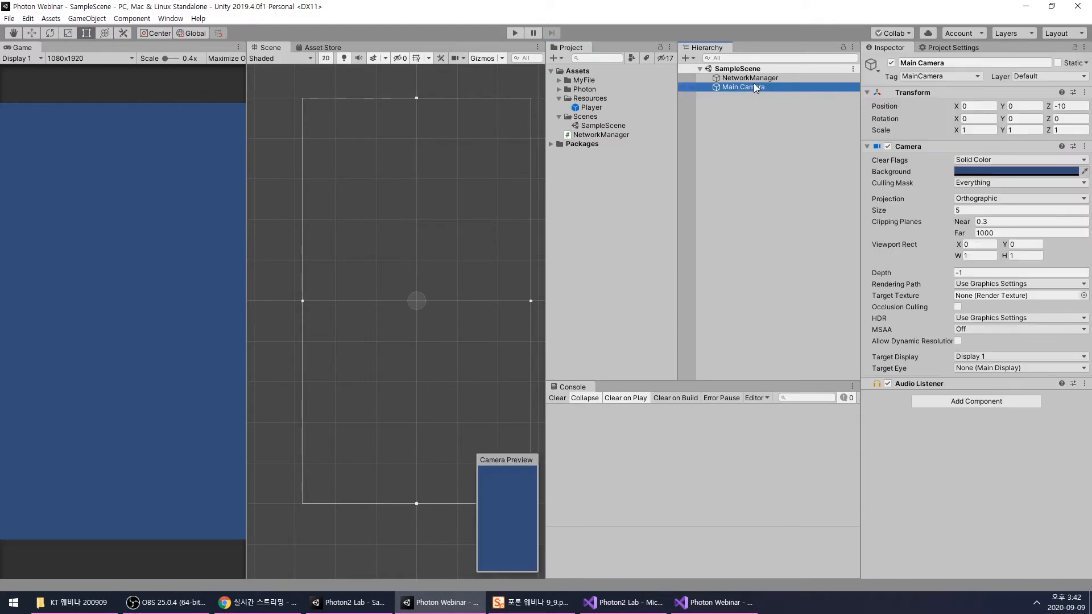
click(756, 78)
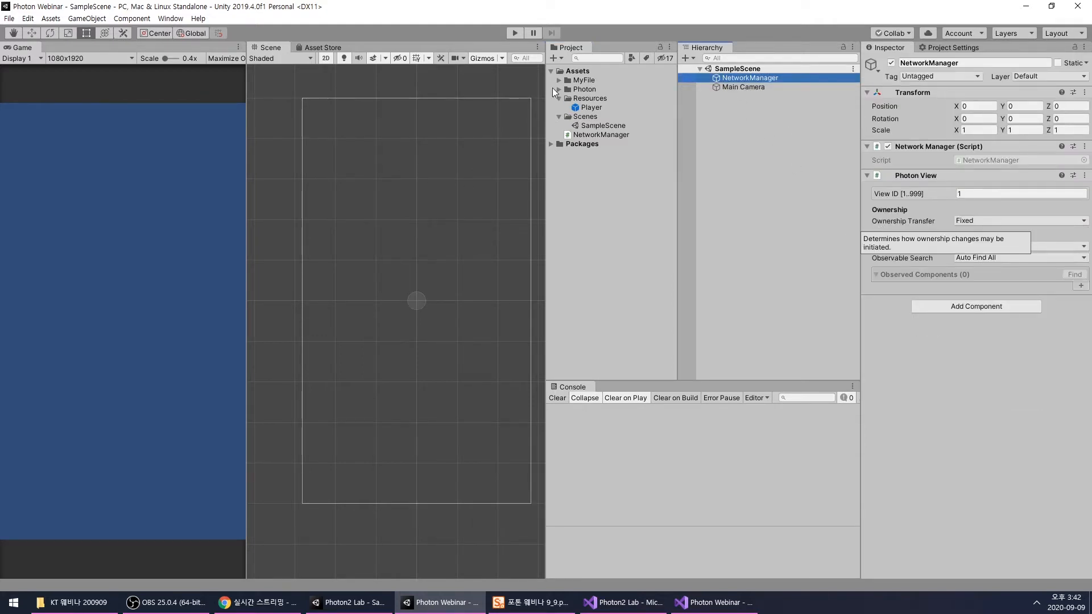
click(591, 109)
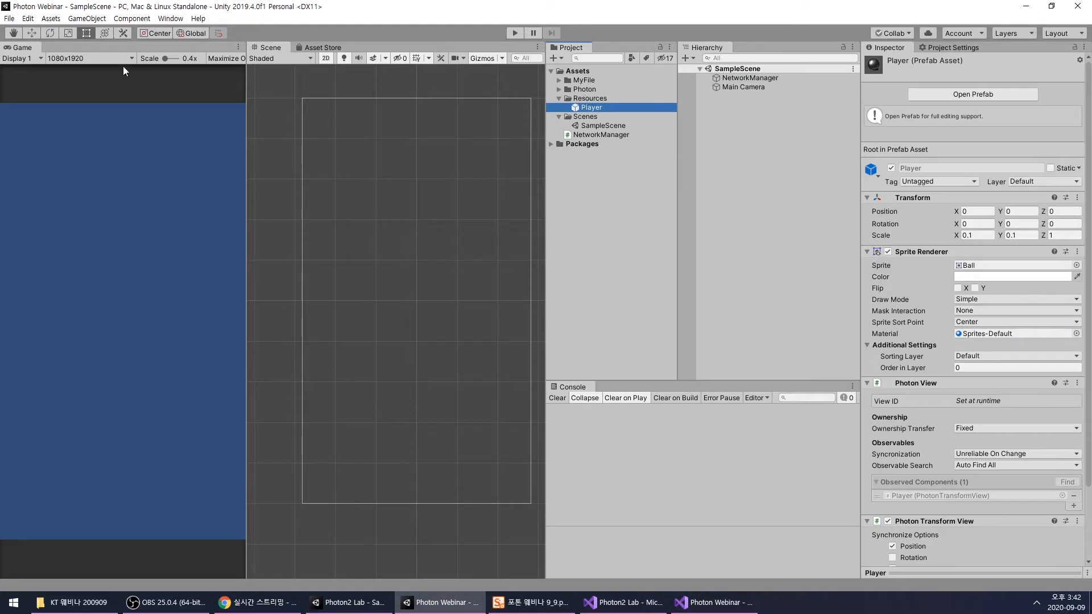
- View the PUN 2 - FREE package page in the Asset Store and return to the Scene view
click(322, 48)
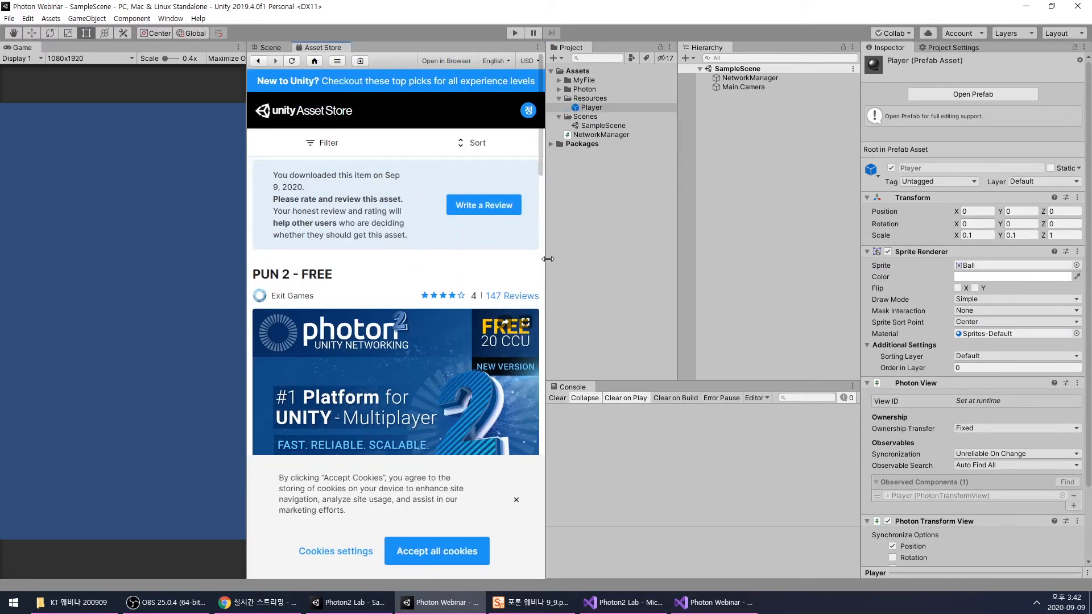
drag(252, 276, 340, 277)
click(363, 295)
click(271, 48)
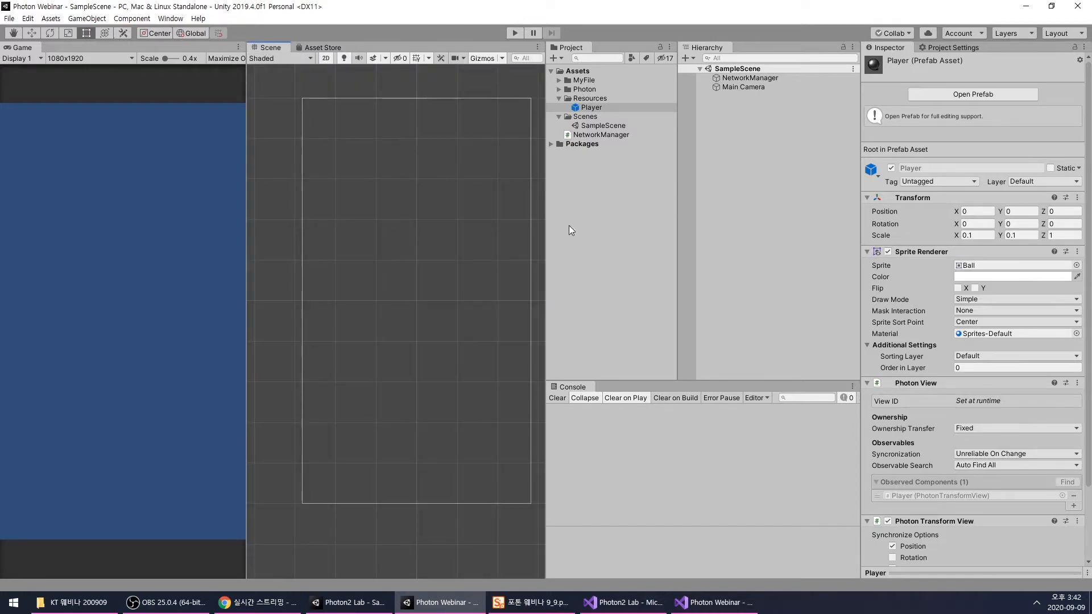
- Switch to Chrome and examine the list of existing applications on the Photon Cloud dashboard
click(257, 603)
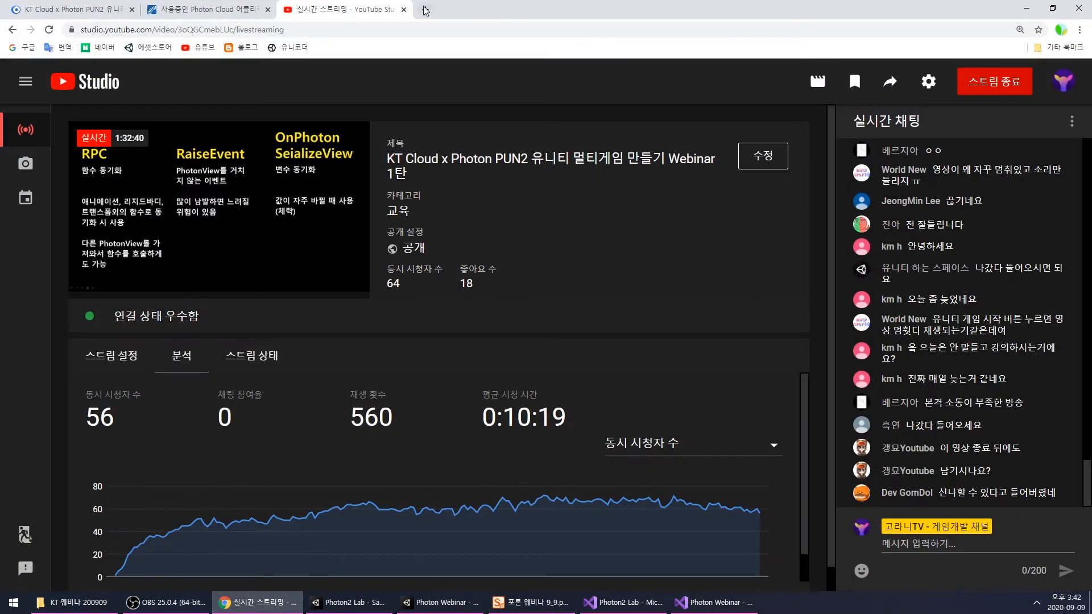
click(259, 12)
scroll(442, 175, up, 3)
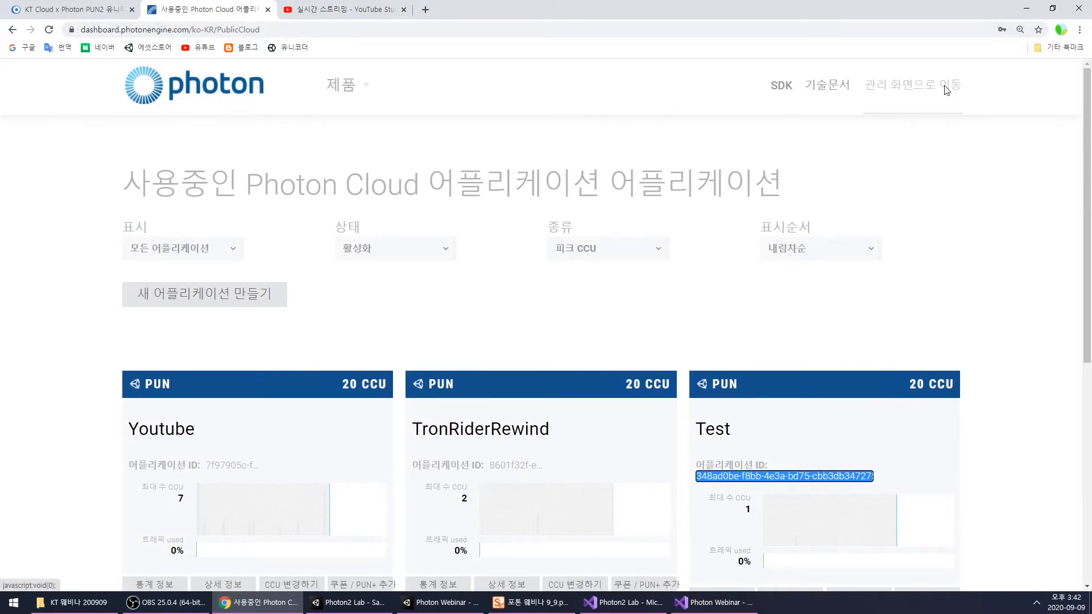
scroll(920, 241, down, 2)
scroll(921, 240, down, 1)
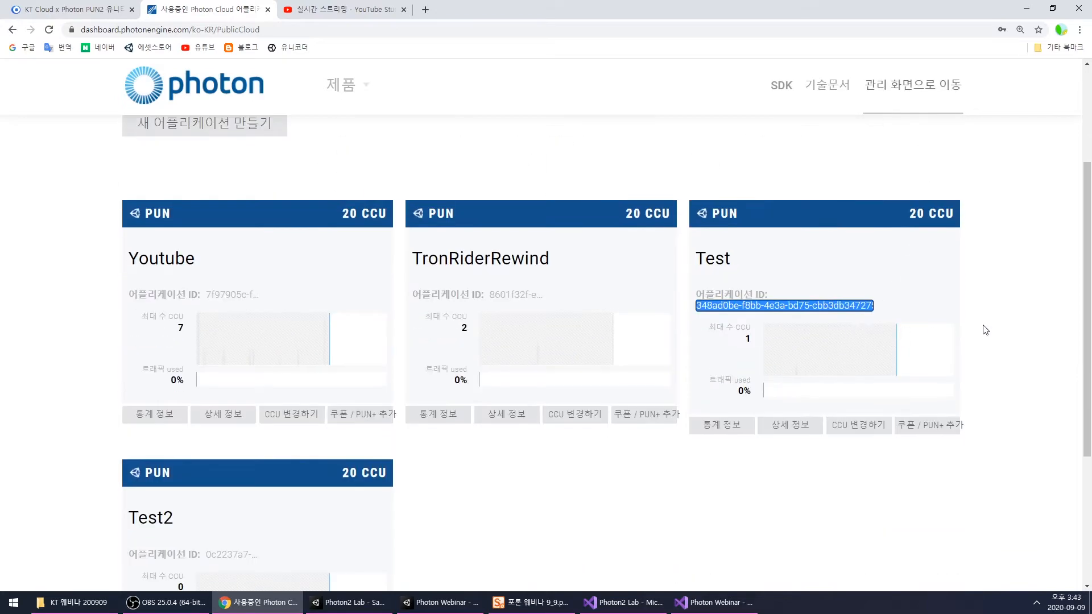
click(781, 299)
scroll(799, 296, down, 4)
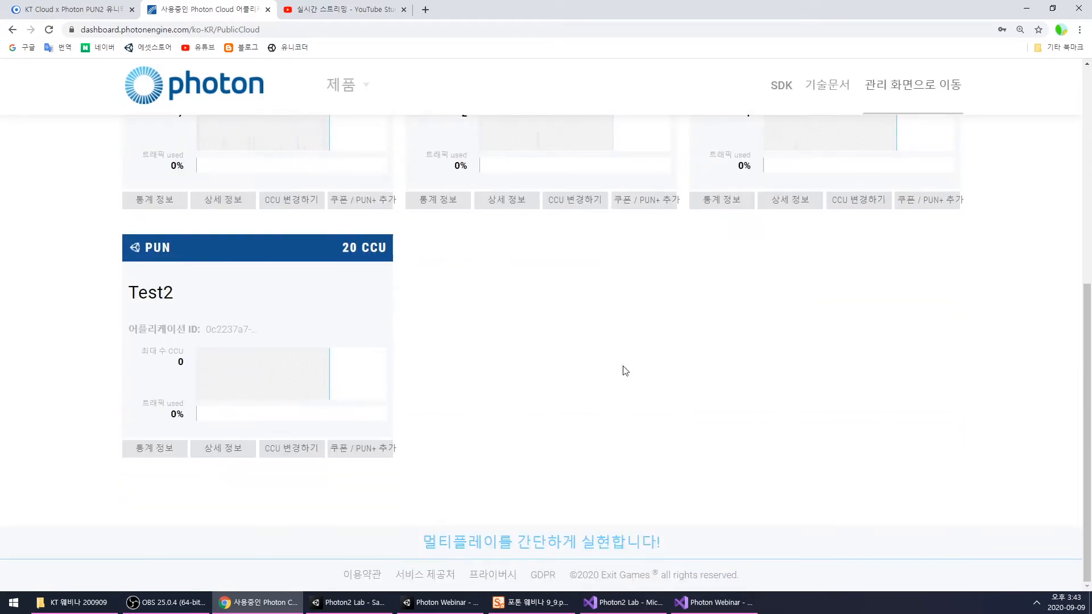
scroll(590, 417, up, 6)
- Create a new Photon Cloud application of type Photon PUN named Test3
click(191, 261)
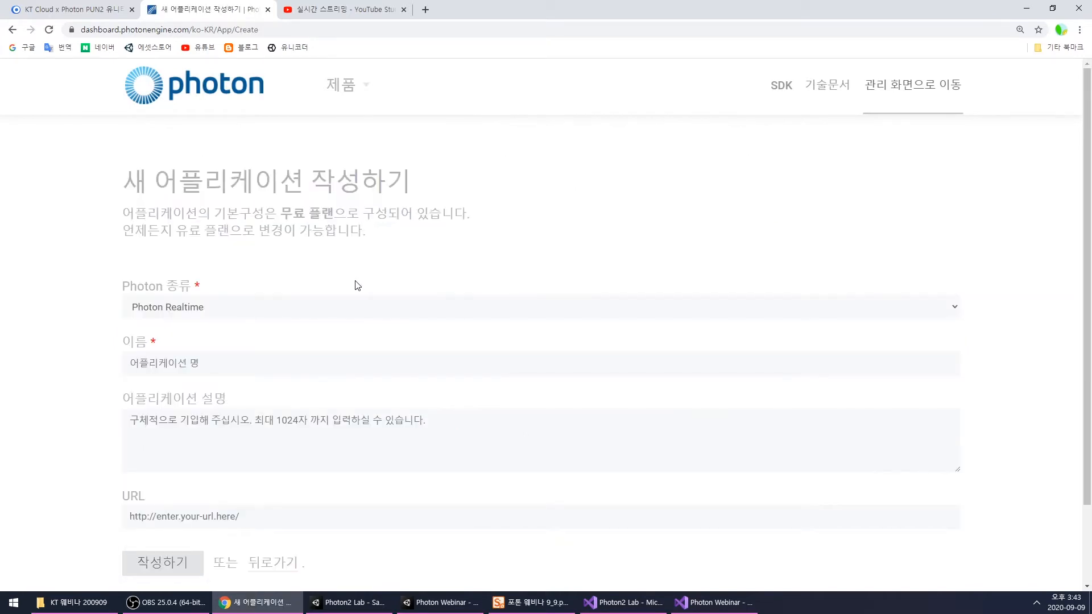
click(233, 311)
click(181, 349)
scroll(234, 340, down, 1)
click(160, 306)
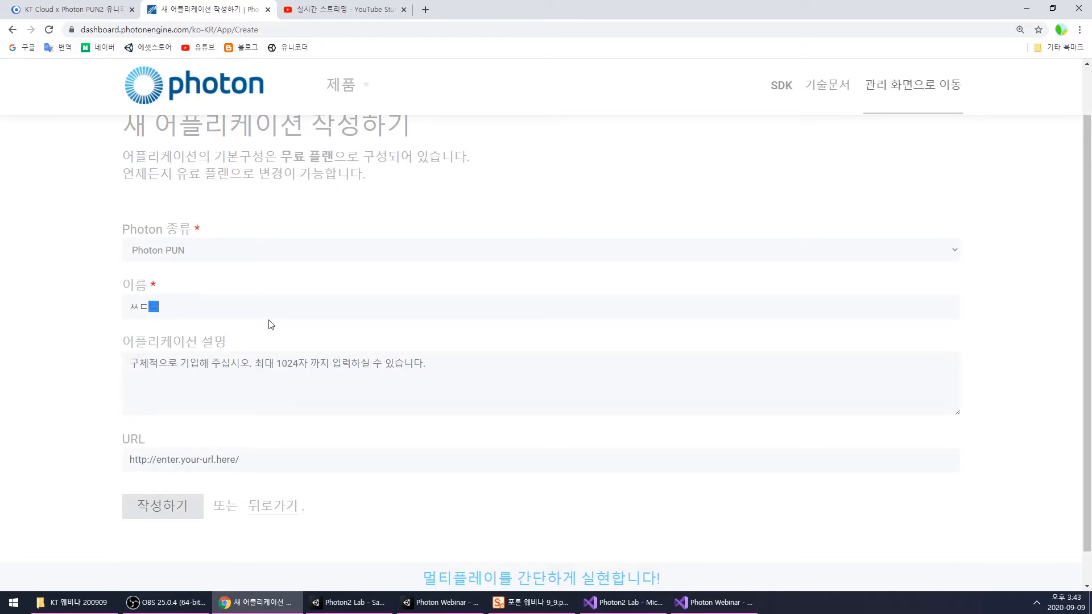
text(Test3)
click(239, 370)
click(155, 508)
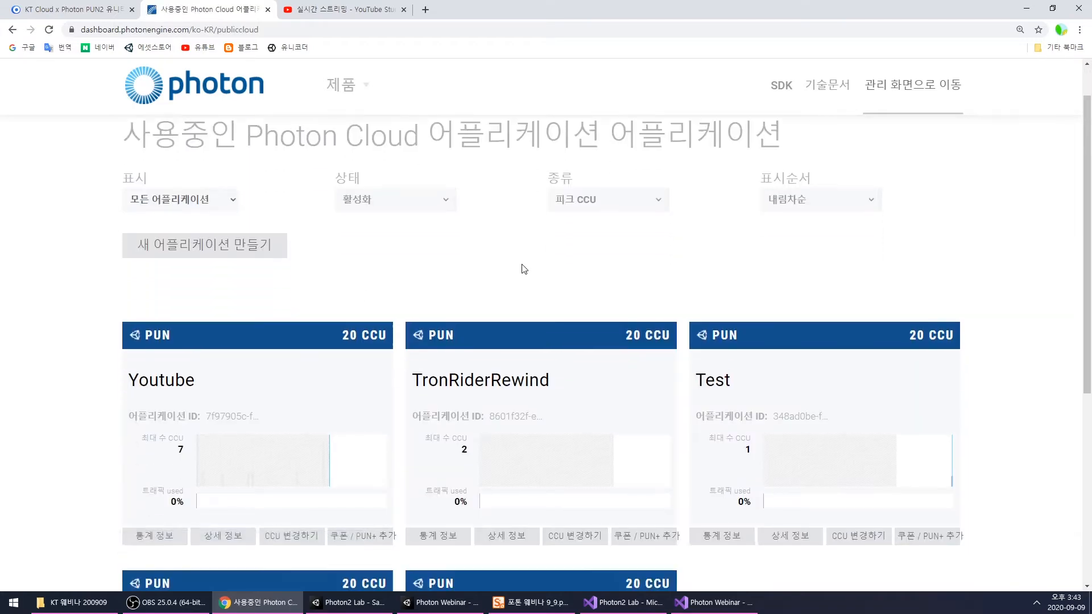
- Reveal and copy the full application ID of the Test3 application
scroll(524, 269, down, 5)
click(237, 377)
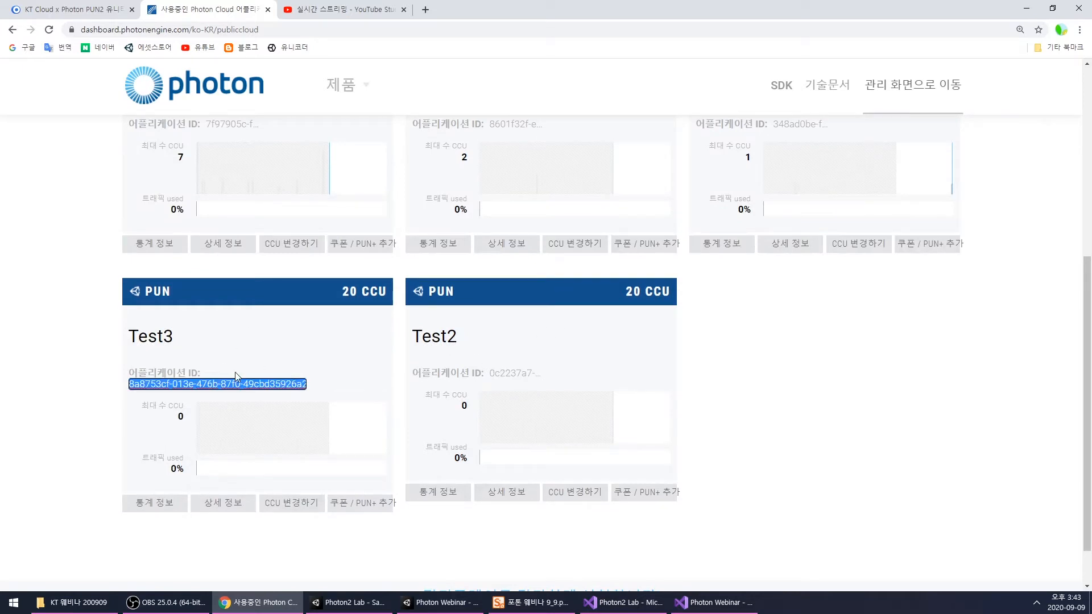
click(809, 492)
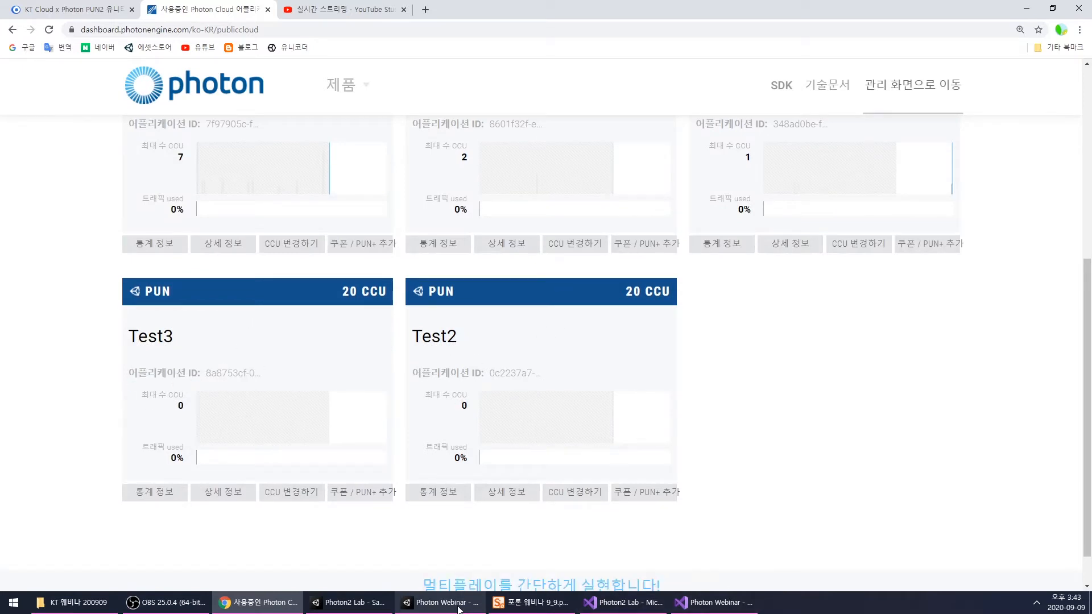
- Switch to the Photon Webinar project in Unity and paste the copied application ID as App Id Realtime in PhotonServerSettings
click(364, 604)
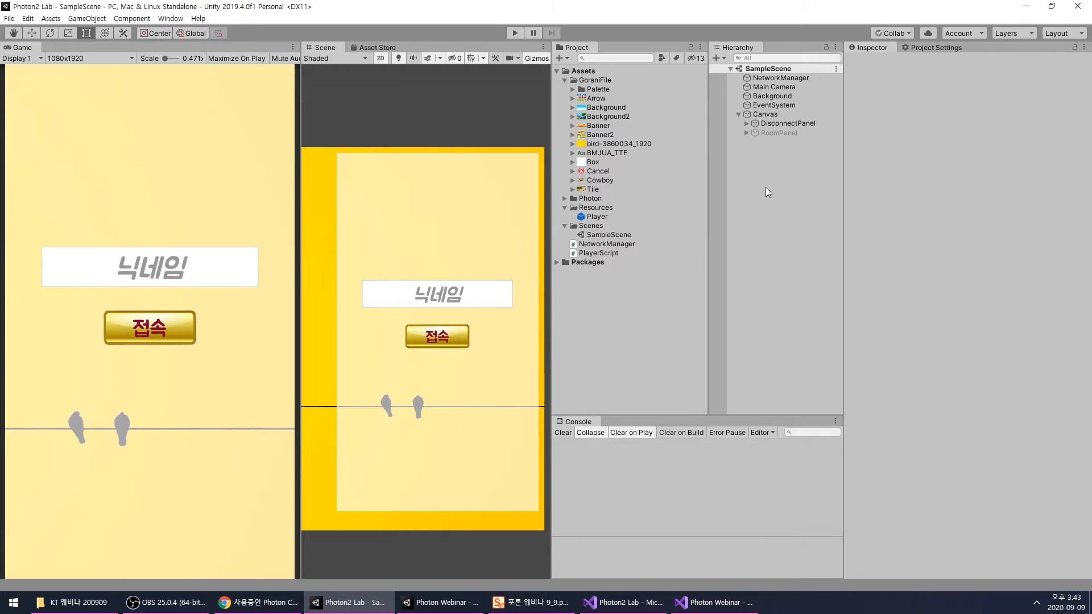
click(441, 602)
click(699, 110)
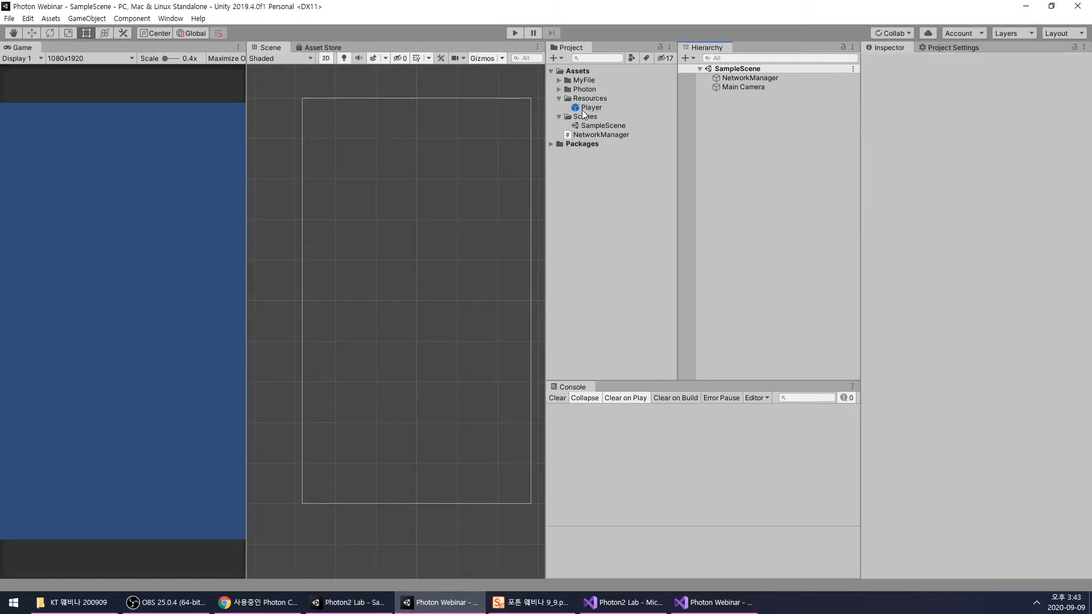
click(560, 89)
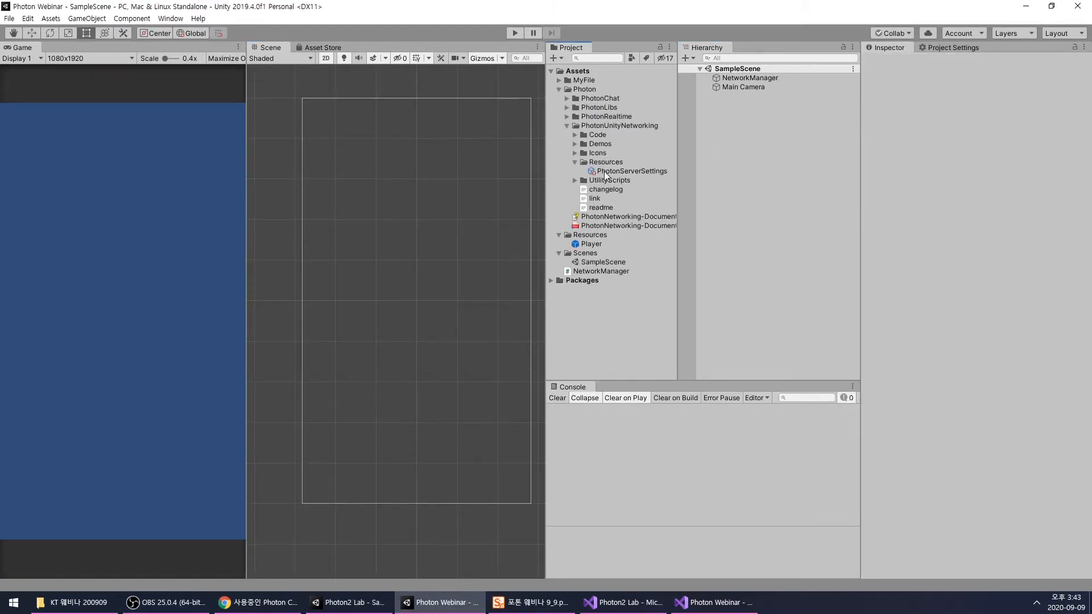
click(582, 173)
click(993, 125)
key(ctrl+v)
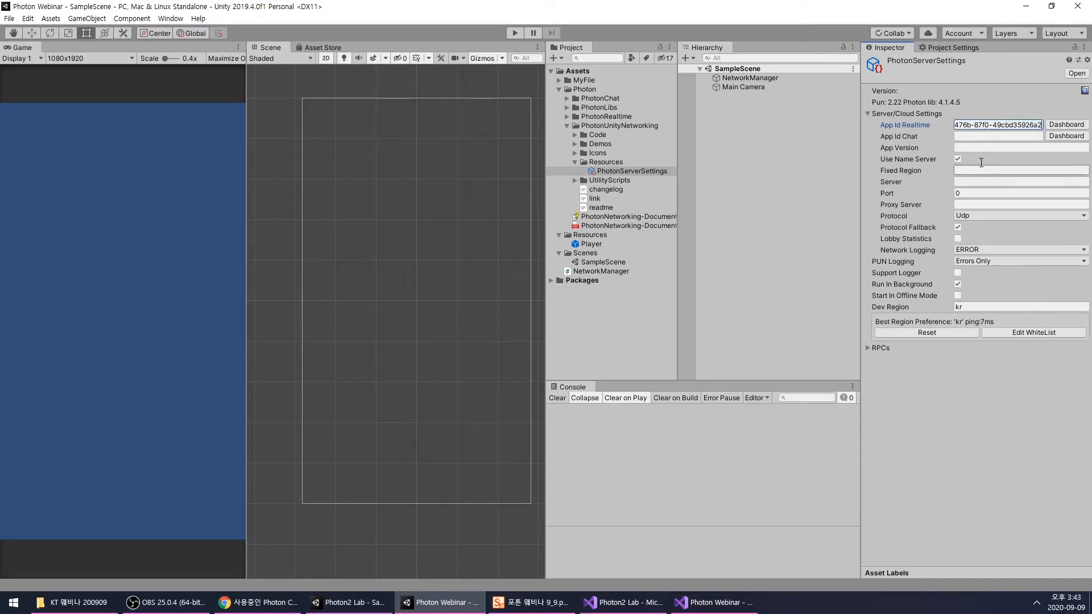
click(813, 154)
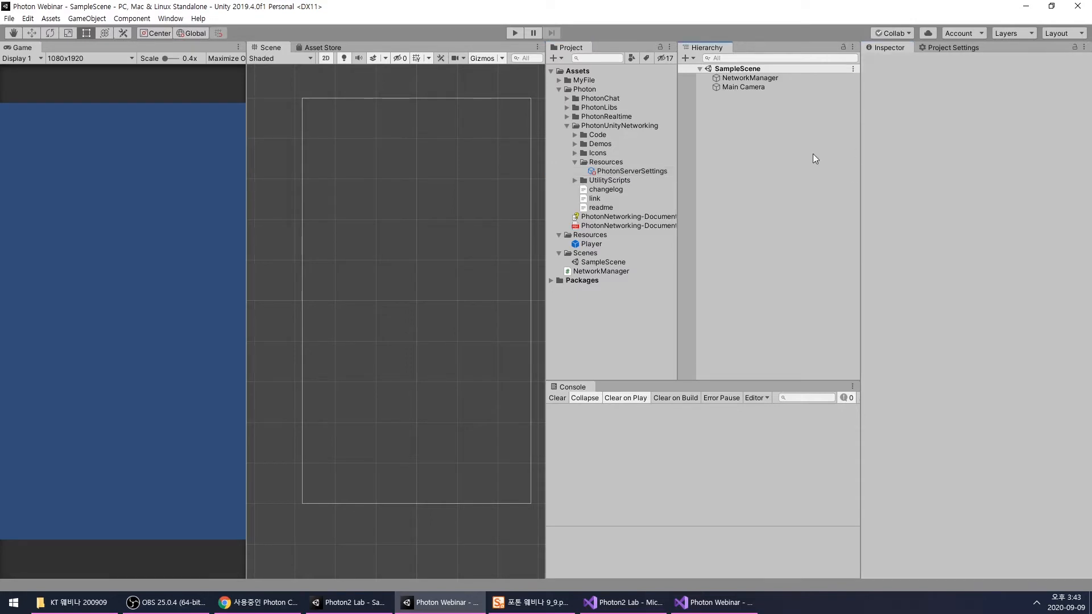
- Recheck the App Id Realtime entry in the PhotonServerSettings asset
click(632, 171)
click(787, 178)
click(633, 171)
click(979, 125)
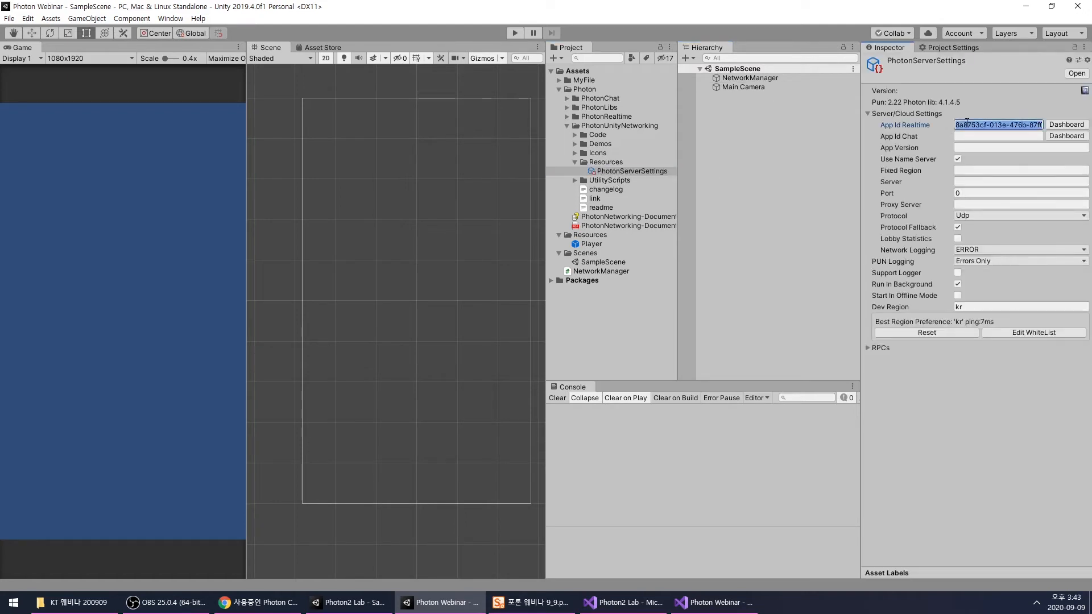
- Collapse the Photon folder in the project assets and widen the Game view beside the Scene view
click(749, 87)
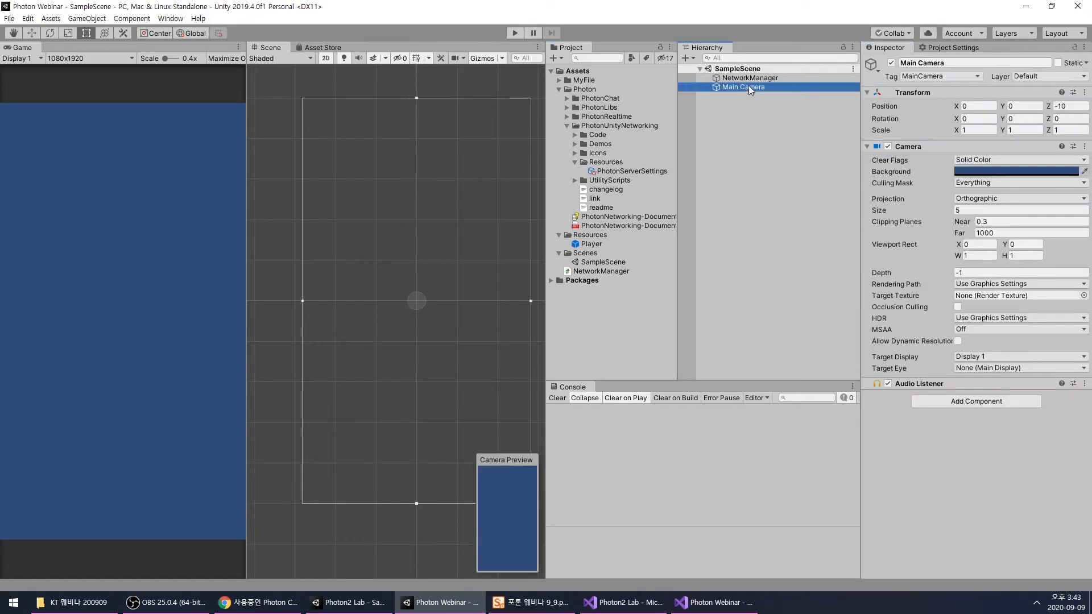
click(558, 90)
click(707, 105)
scroll(385, 230, down, 7)
middle_drag(391, 231, 382, 258)
scroll(383, 263, up, 2)
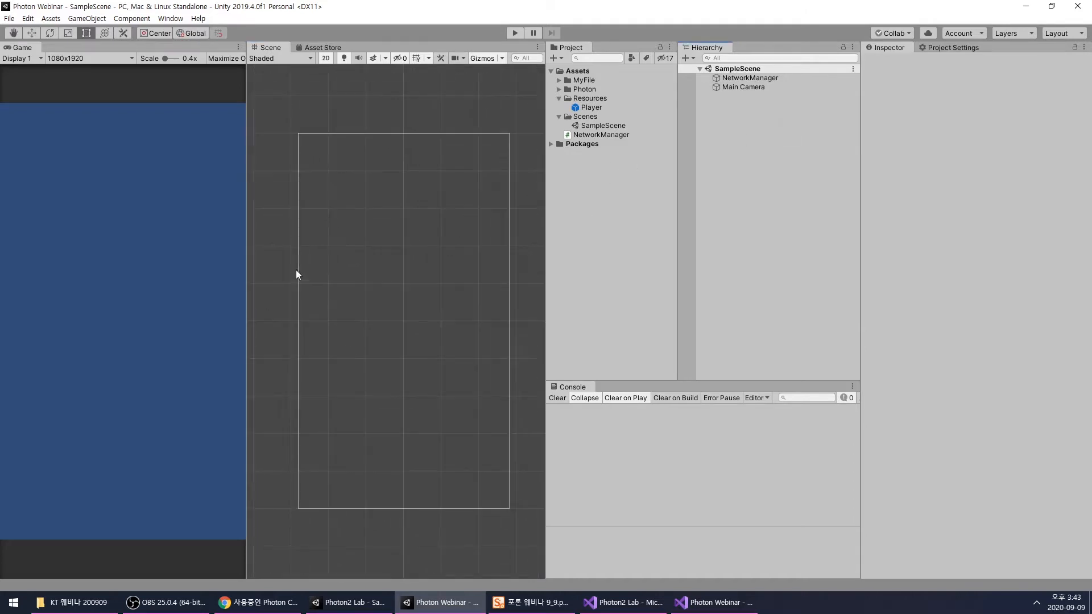
drag(248, 273, 276, 278)
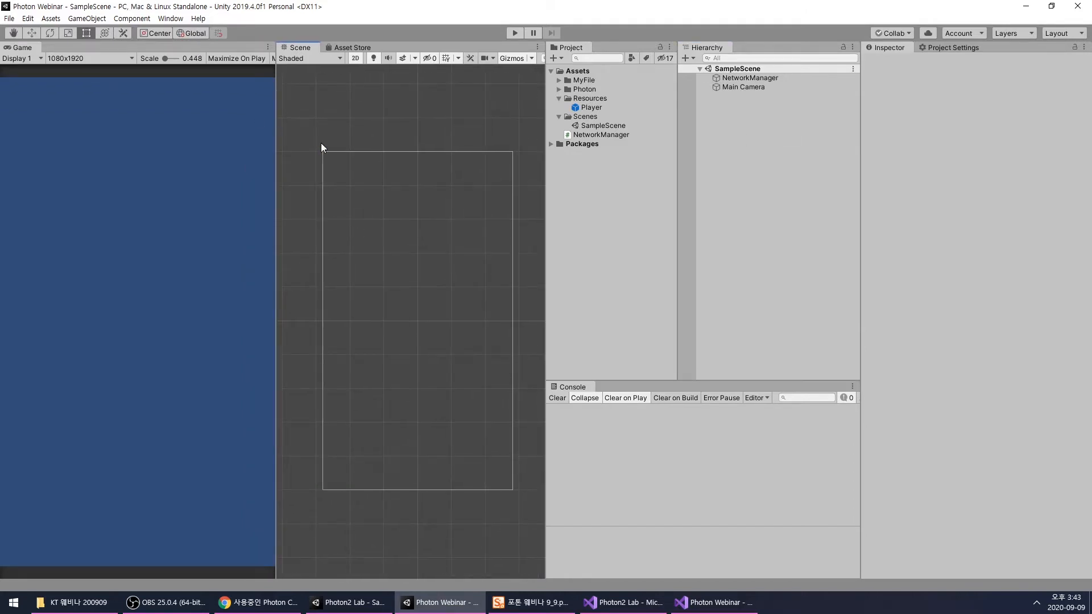
- Check which resolution is chosen for the Game view
click(91, 58)
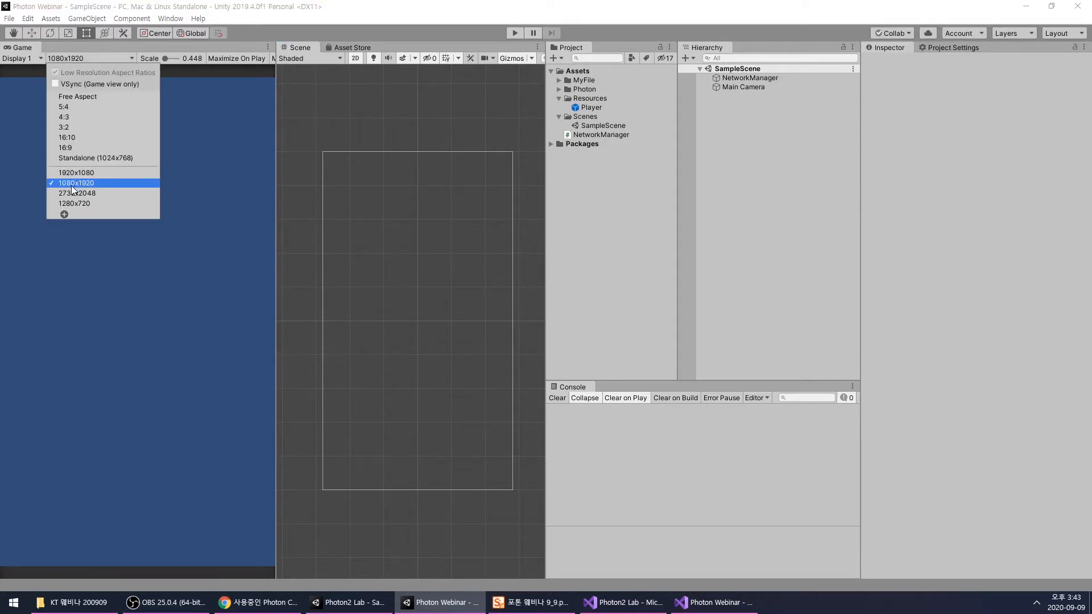
click(708, 152)
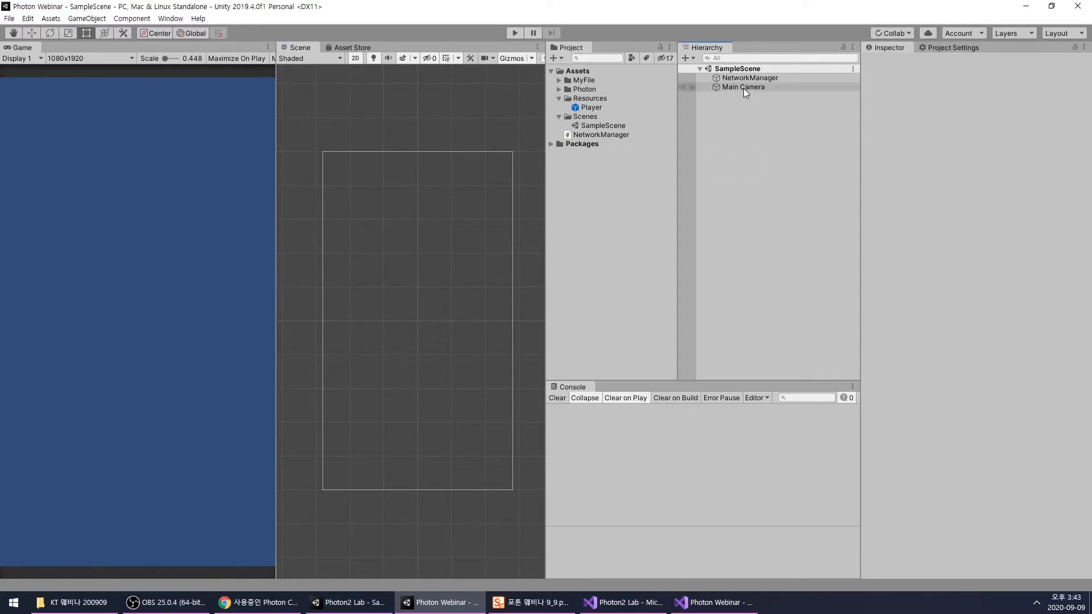
right_click(740, 106)
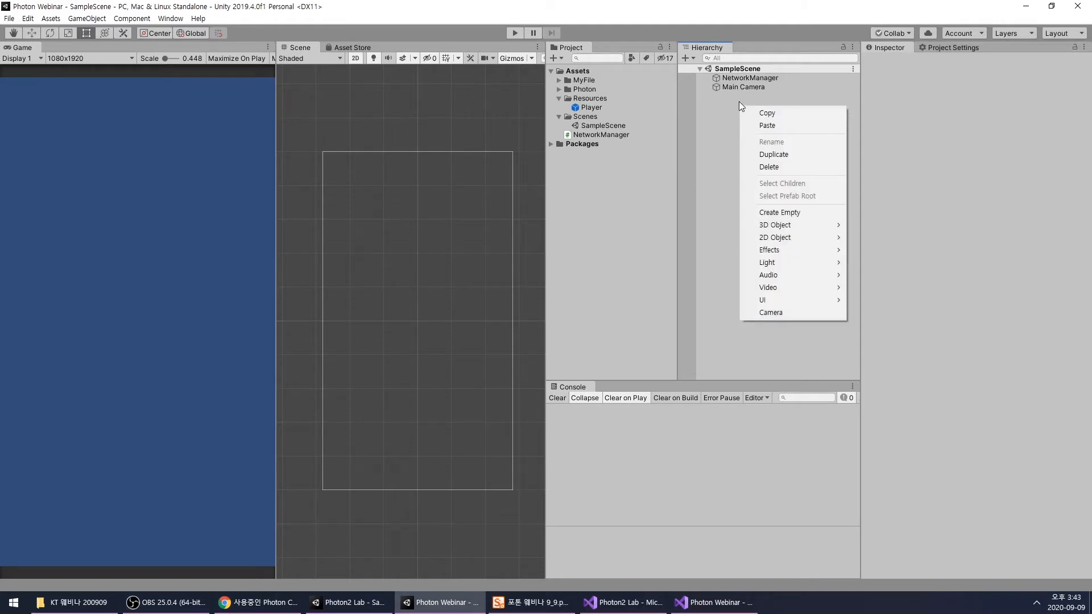
- Remove the Photon View component from the NetworkManager object
click(739, 79)
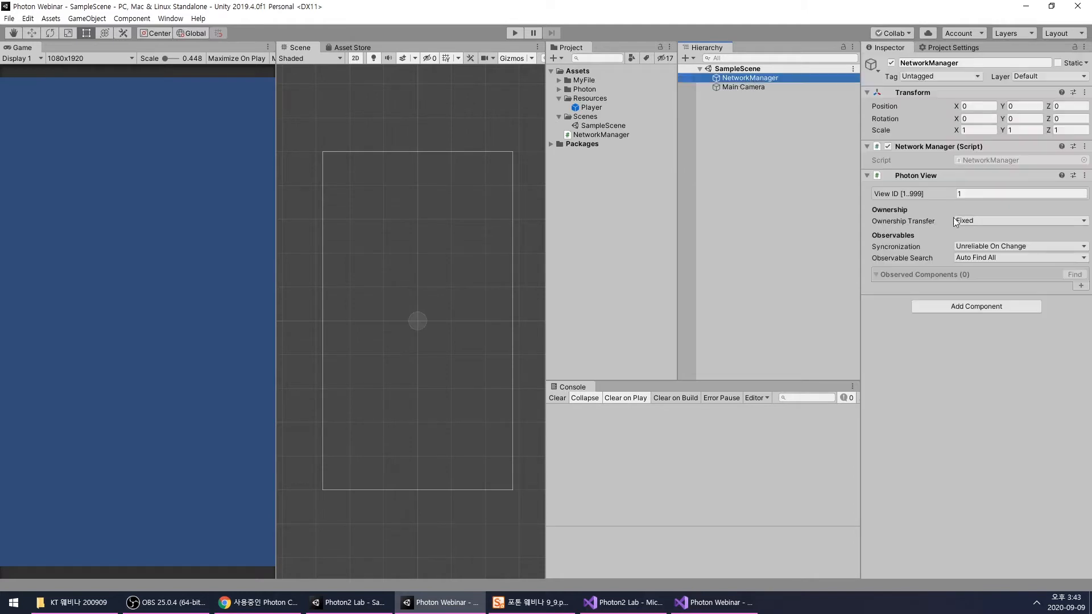
right_click(917, 179)
click(953, 229)
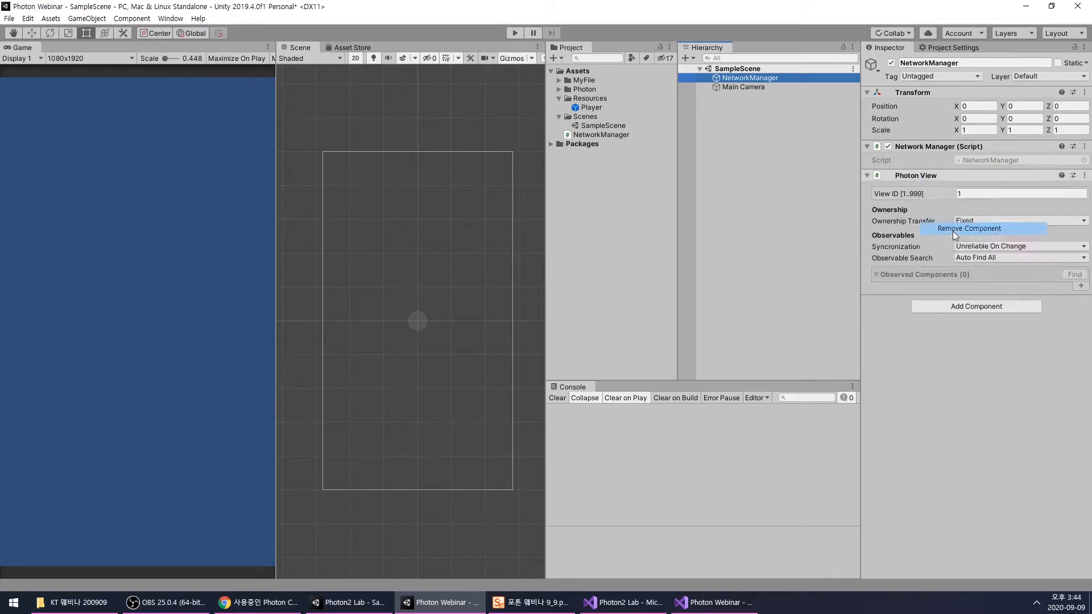
- Look through the NetworkManager script, SampleScene and Player prefab assets
click(585, 136)
click(593, 124)
click(592, 108)
click(593, 126)
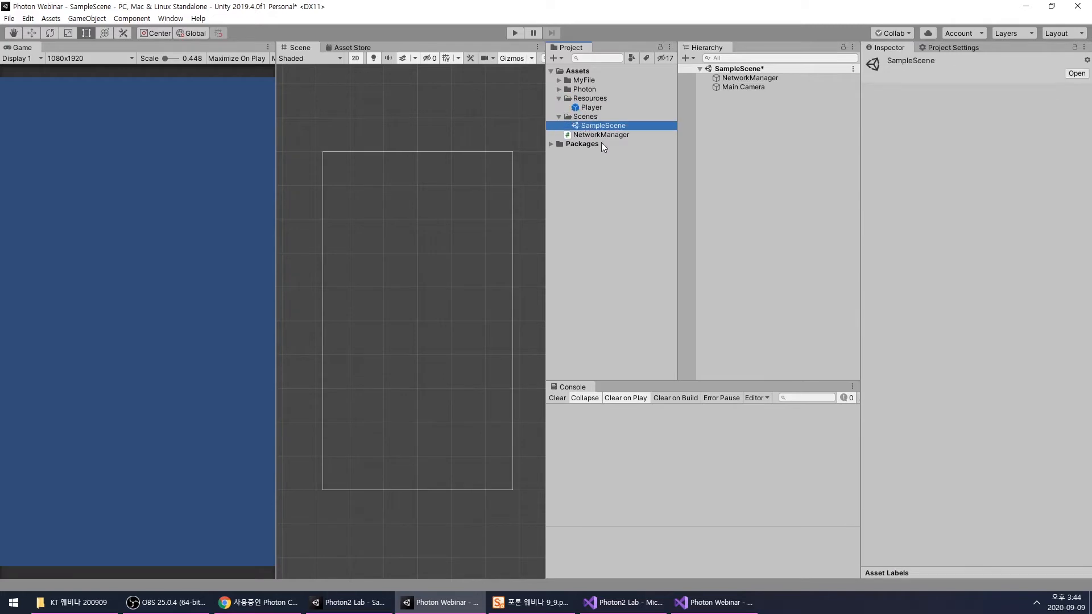
click(602, 135)
- Set the Player prefab's sprite to None and remove its Photon Transform View component
click(603, 125)
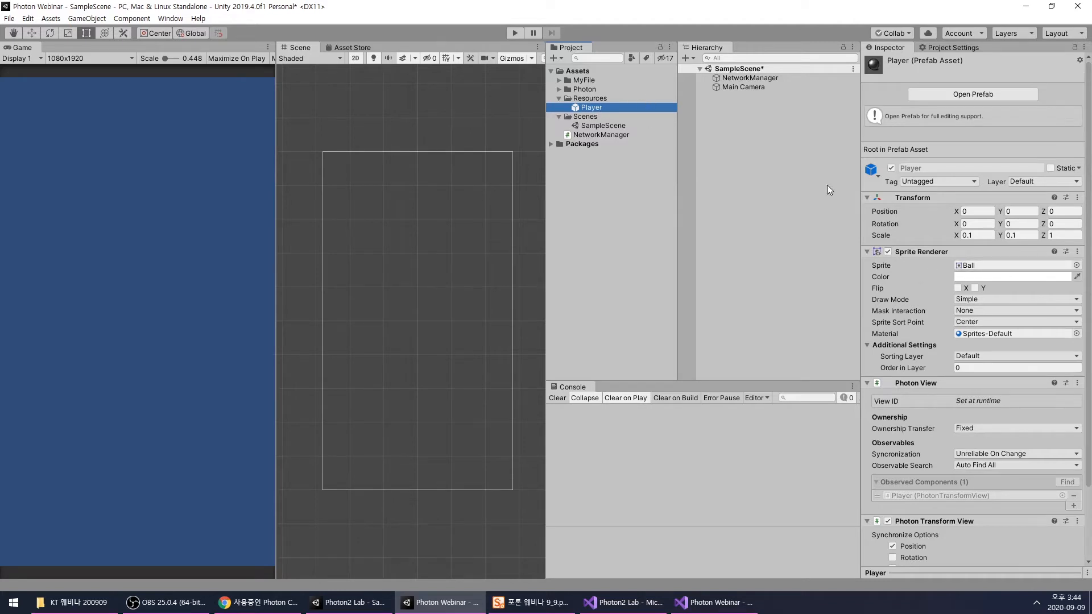
click(1077, 265)
double_click(645, 238)
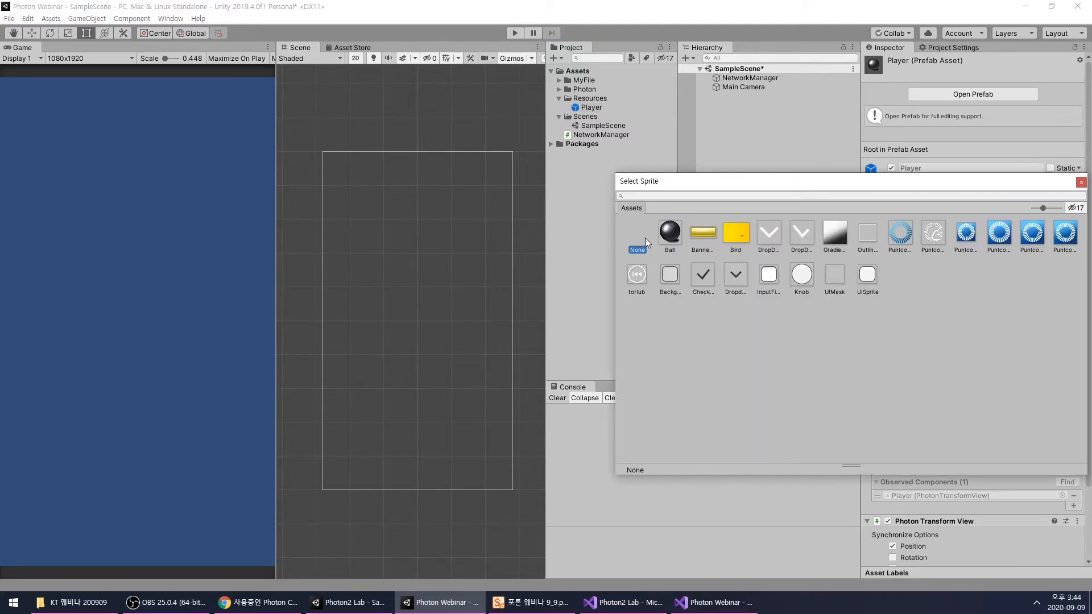
scroll(922, 310, down, 3)
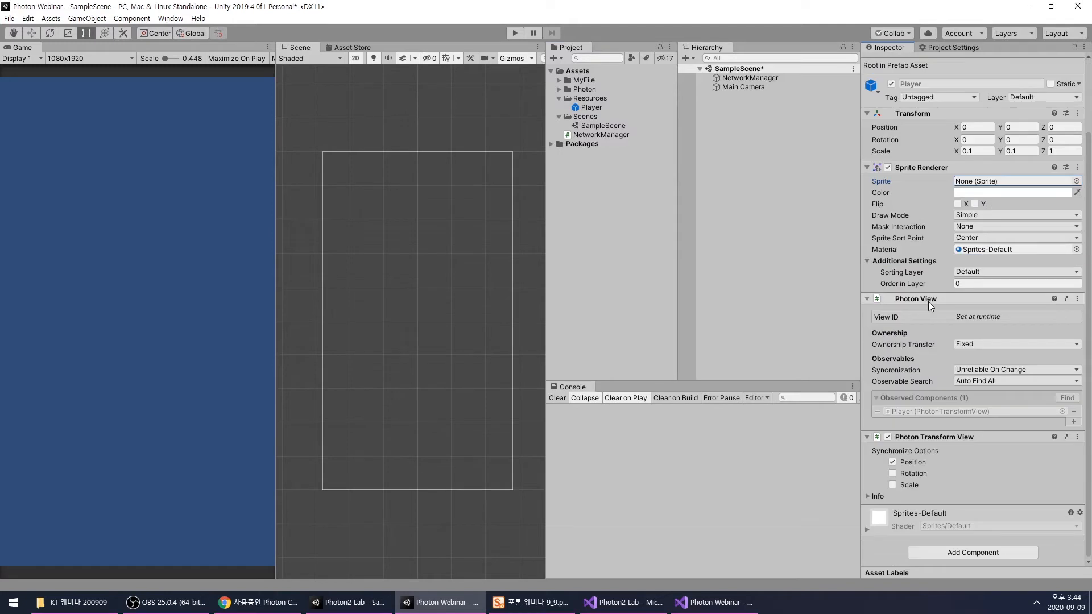
right_click(929, 436)
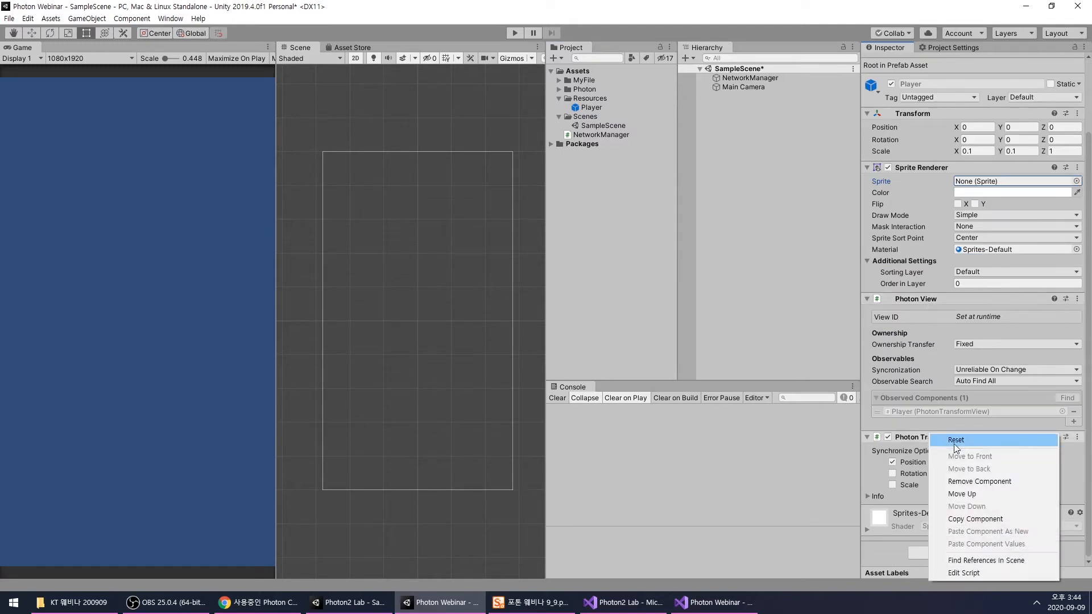
click(959, 481)
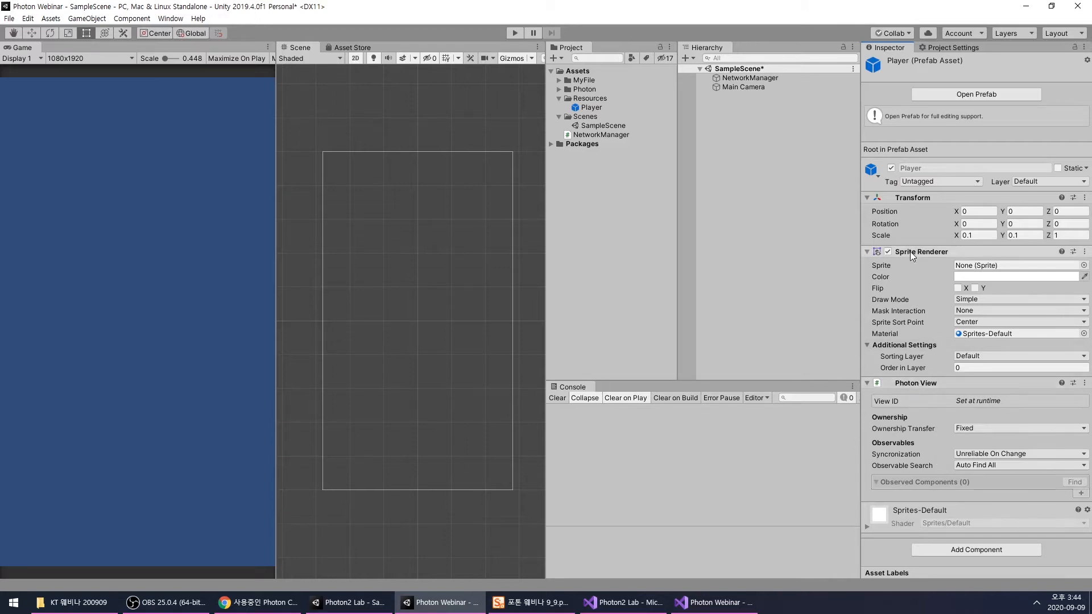
- Review the remaining components of the Player prefab and the NetworkManager object
click(591, 107)
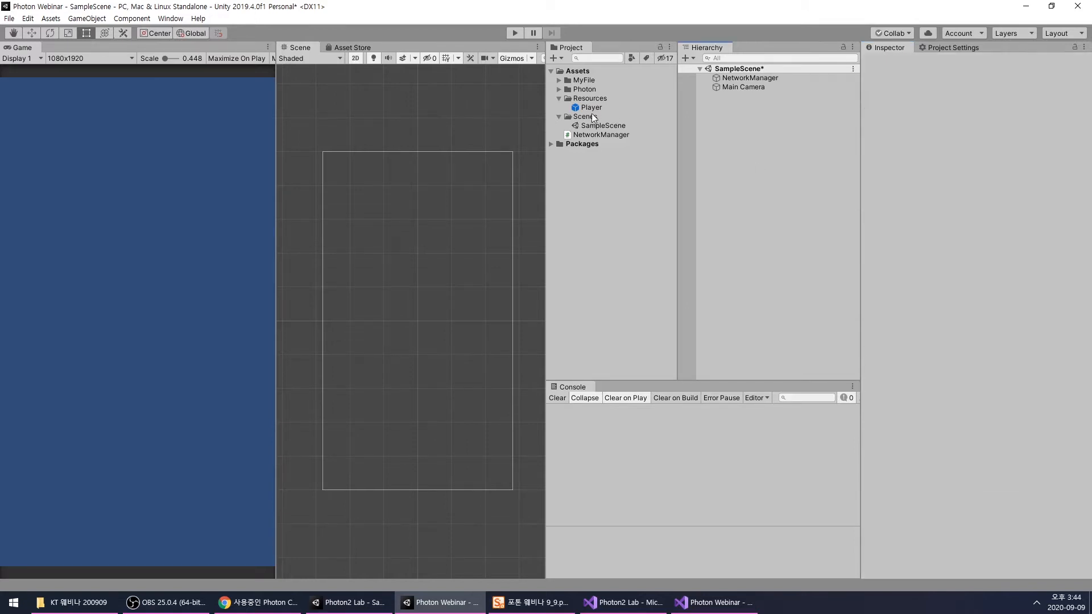
click(734, 78)
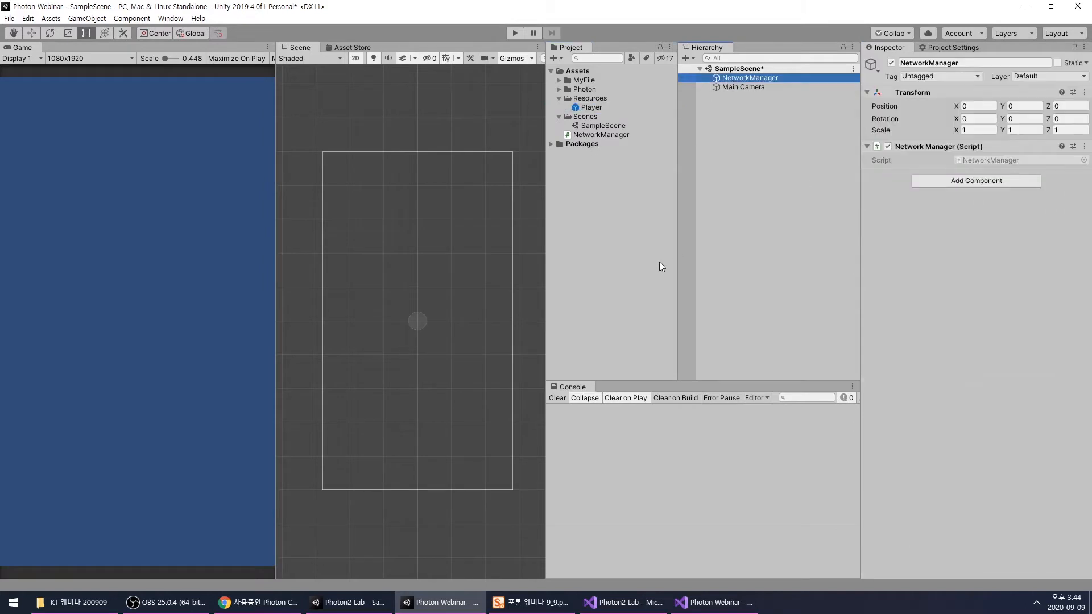
click(743, 159)
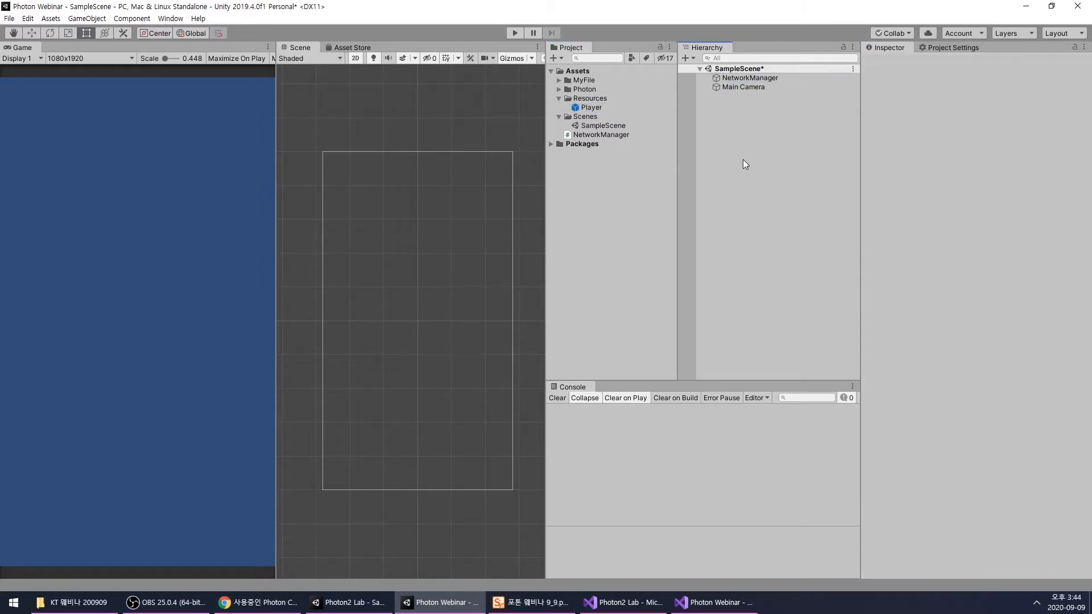
- Add a UI Image to the scene on a new canvas
right_click(743, 159)
mouse_move(802, 352)
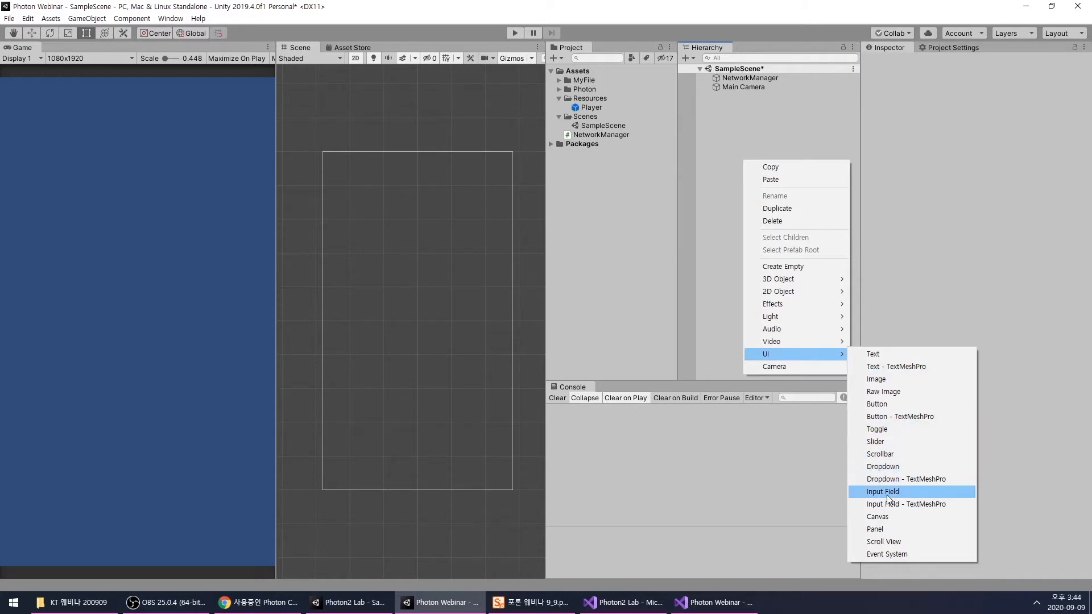
click(884, 380)
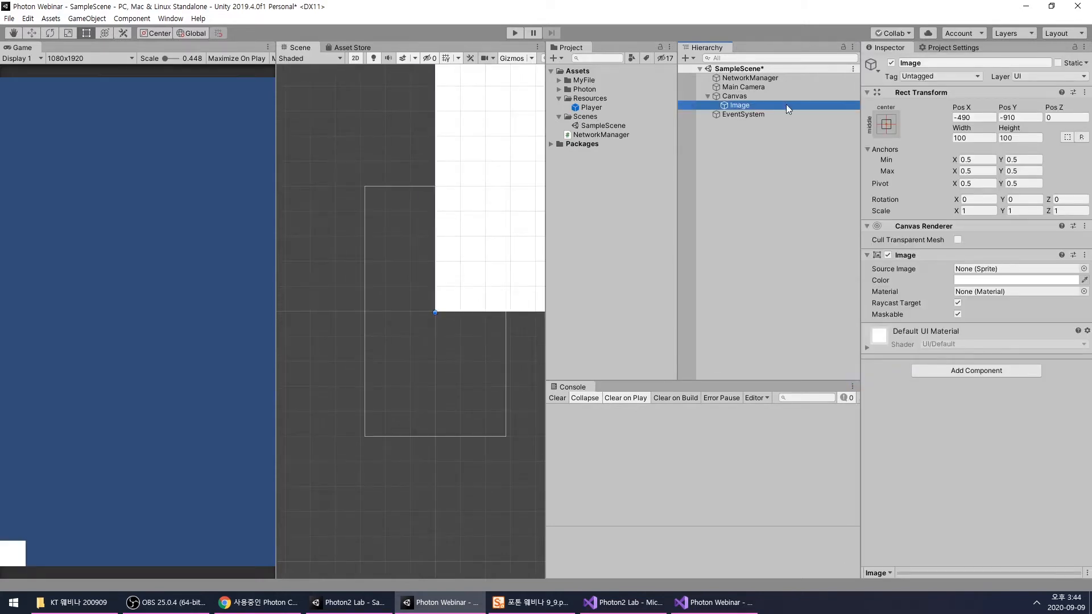
- Set the Canvas to Screen Space - Camera rendering with Main Camera as render camera and an Order in Layer of 10
click(767, 96)
click(998, 251)
click(995, 276)
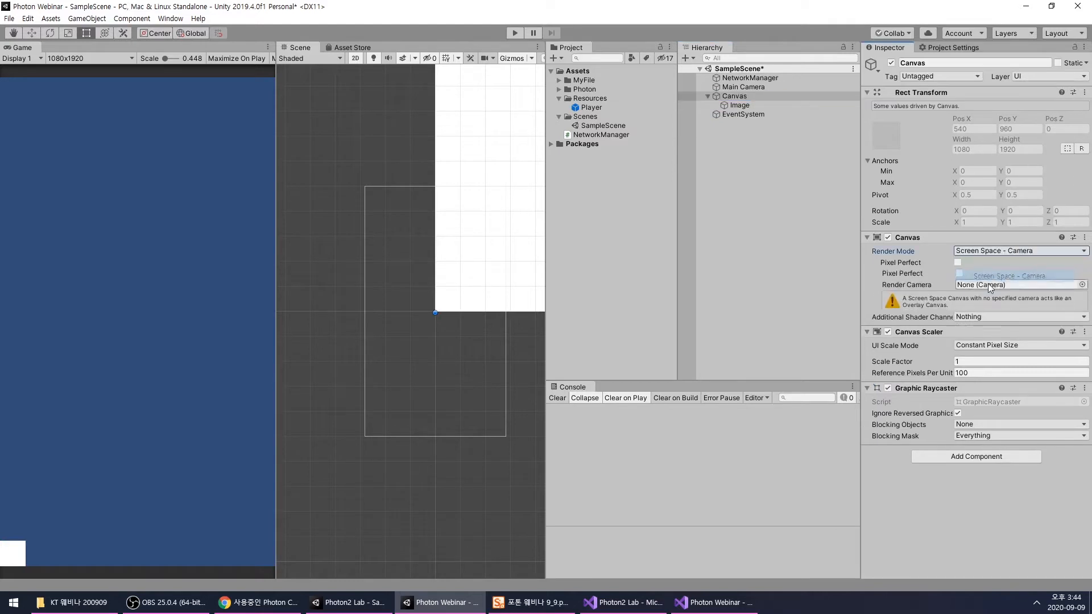
drag(930, 272, 972, 274)
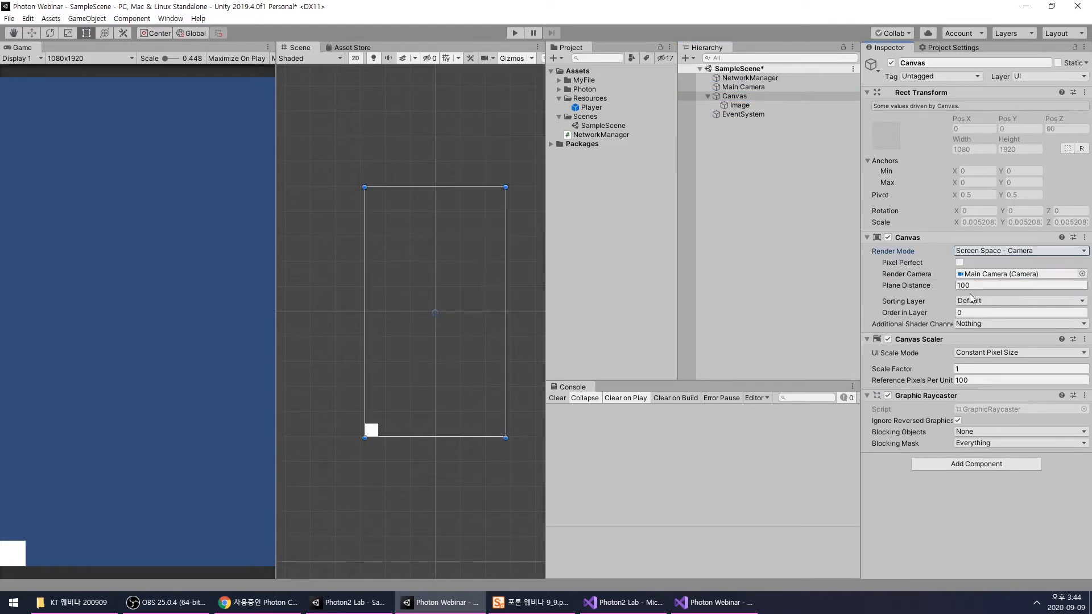
click(1008, 313)
text(10)
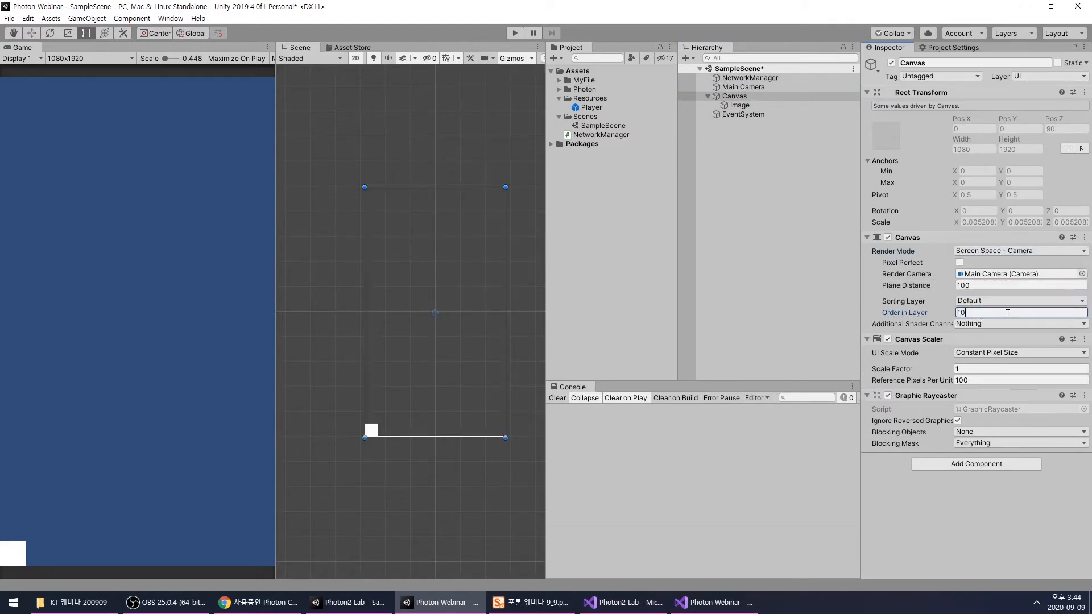
- Set the Canvas Scaler to Scale With Screen Size with a 1080 x 1920 reference resolution and Expand as screen match mode
click(993, 353)
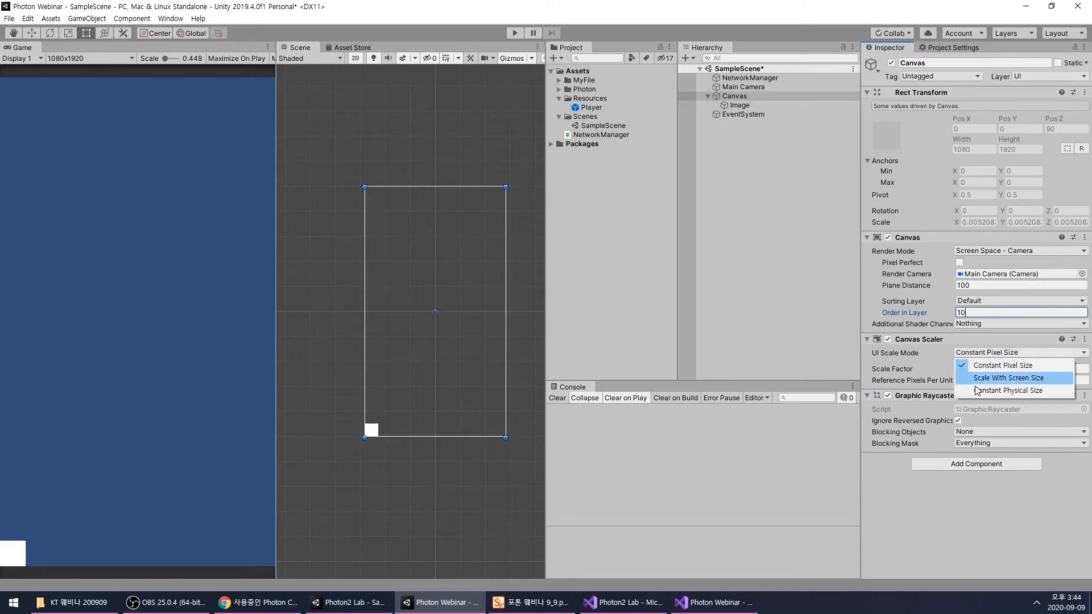
click(980, 378)
click(979, 368)
text(1080)
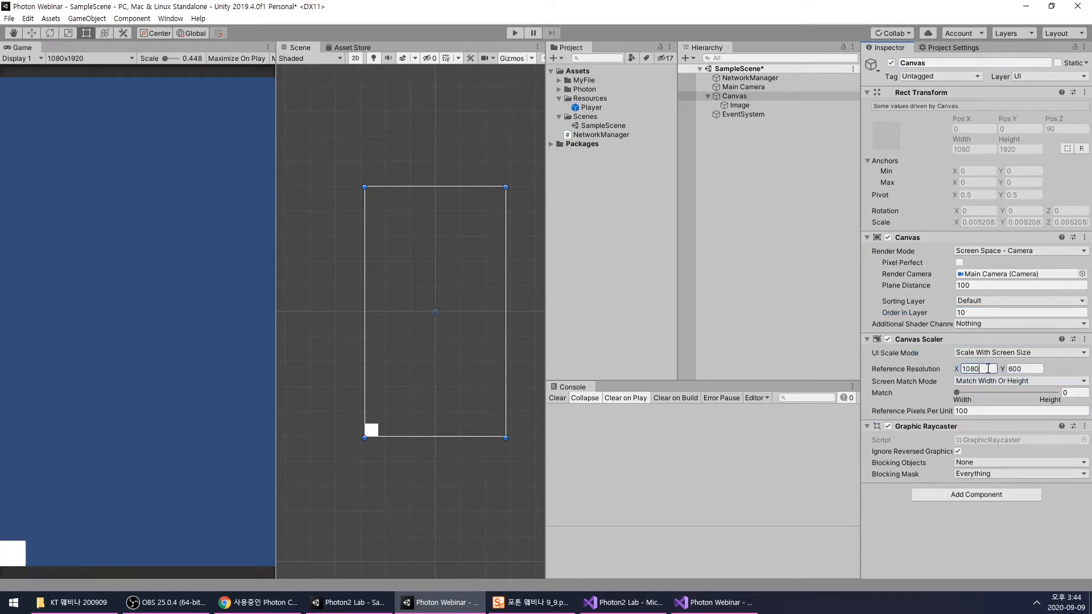
key(Tab)
text(1920)
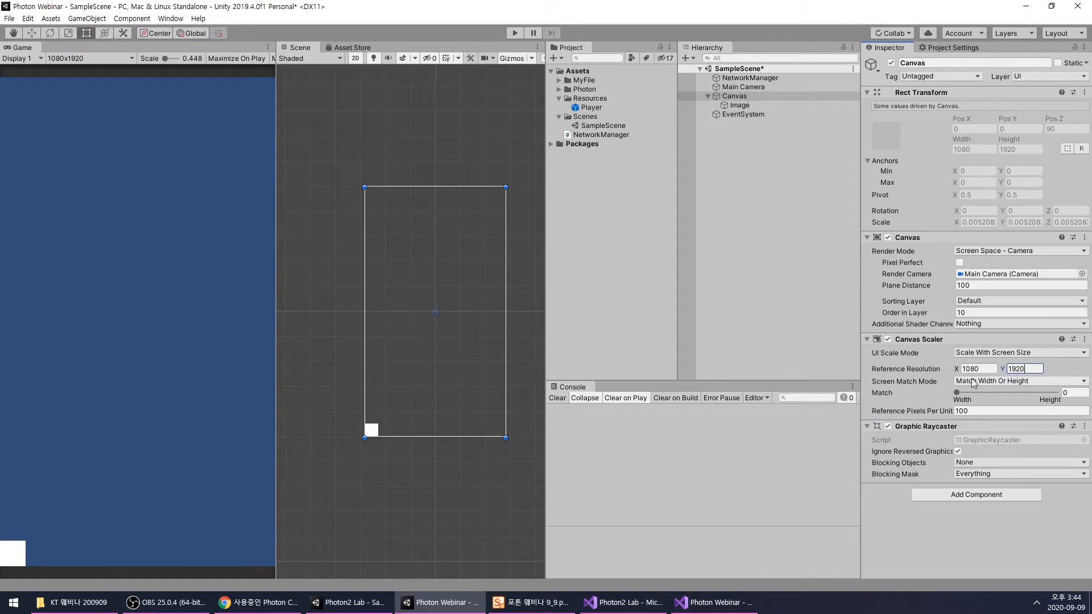
click(1058, 380)
click(990, 406)
click(755, 151)
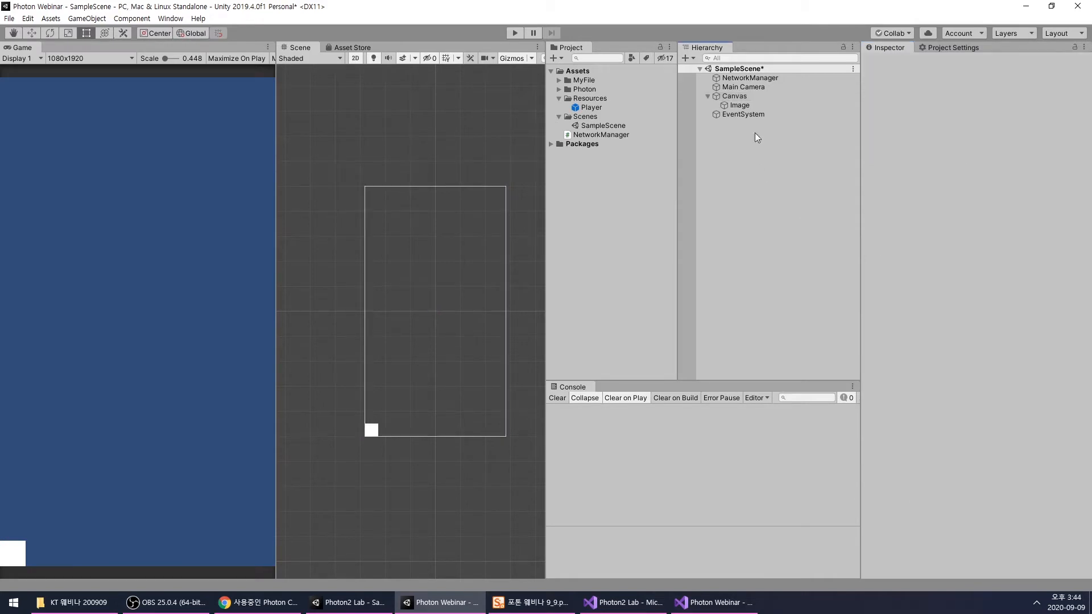
click(741, 114)
click(738, 95)
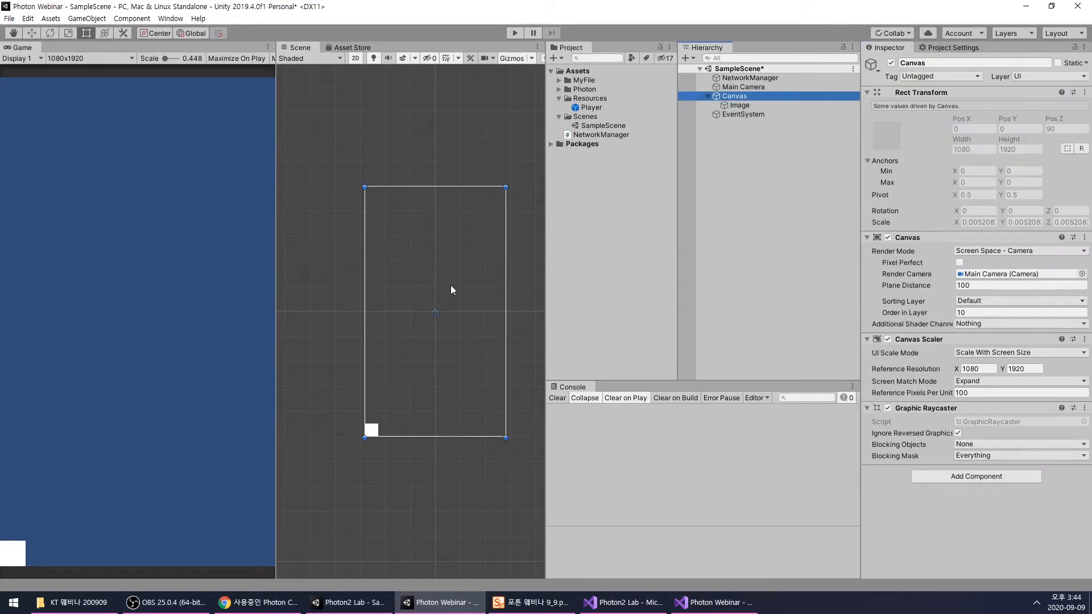
- Stretch the Image to cover the entire canvas, about 1080 x 1920
click(371, 430)
drag(375, 424, 506, 187)
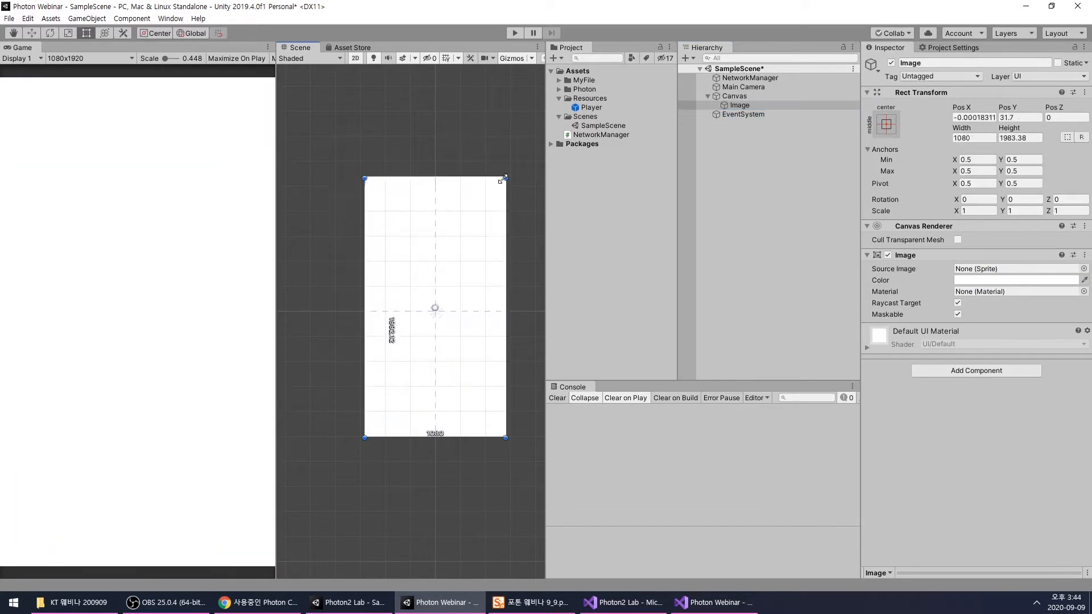
click(714, 183)
- Lower the alpha of the Image's color so that it is semi-transparent white
click(739, 106)
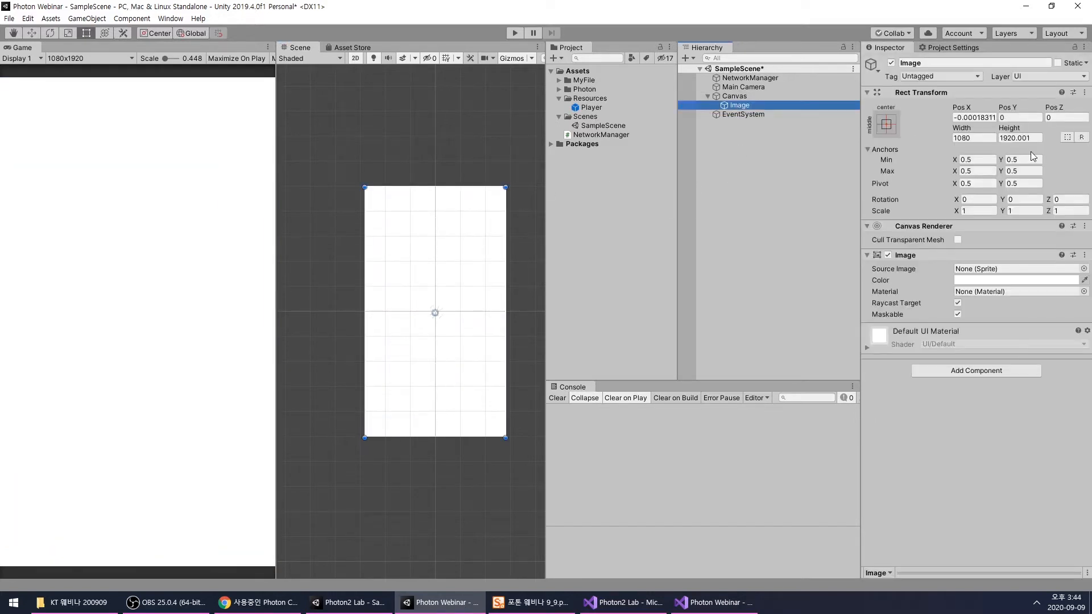
click(1002, 280)
mouse_move(1005, 375)
mouse_down()
mouse_move(1016, 371)
mouse_move(1007, 373)
mouse_up()
click(1081, 141)
click(824, 135)
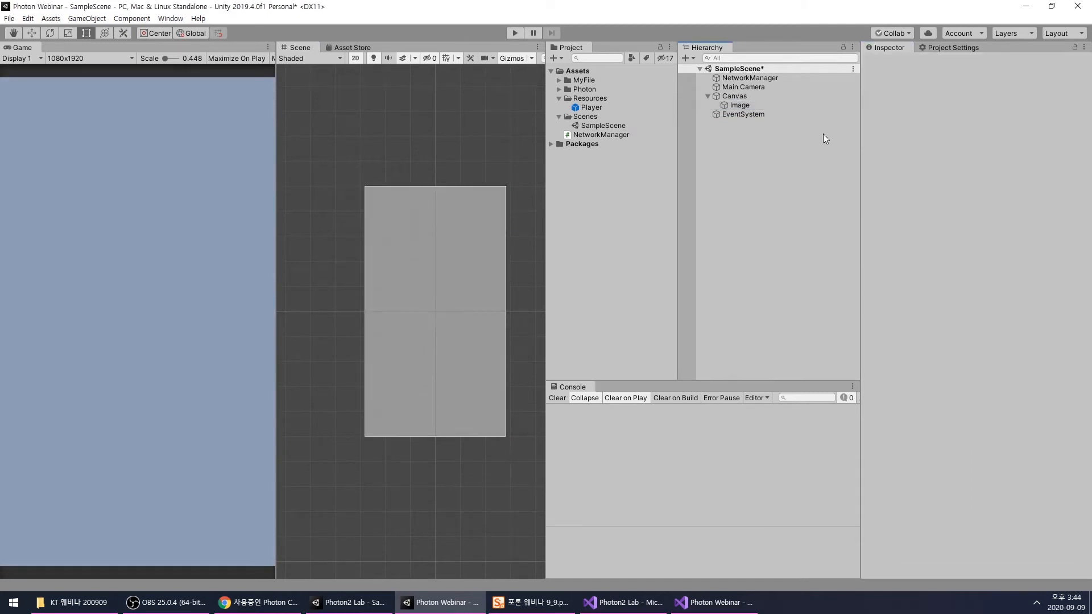
- Rename the Image object as DisconnectPanel
click(756, 106)
click(794, 106)
text(Disconnect)
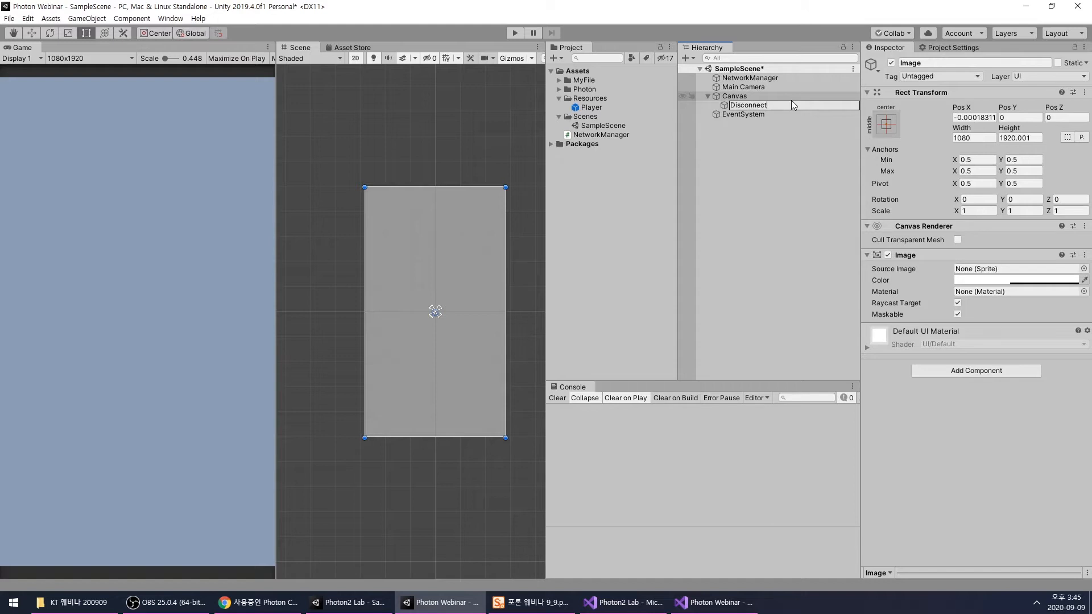
text(Panel)
key(Return)
- Add a UI Input Field inside DisconnectPanel, enlarge it to about 548 x 105 and place it slightly above the center, at about Y 138
right_click(762, 109)
mouse_move(785, 298)
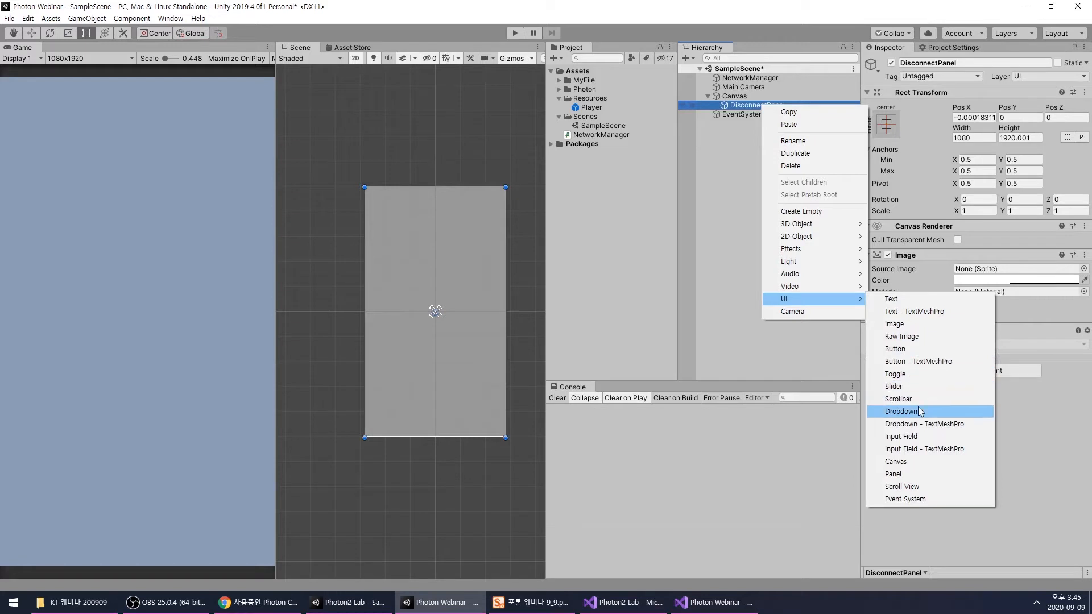
click(909, 438)
scroll(447, 305, up, 2)
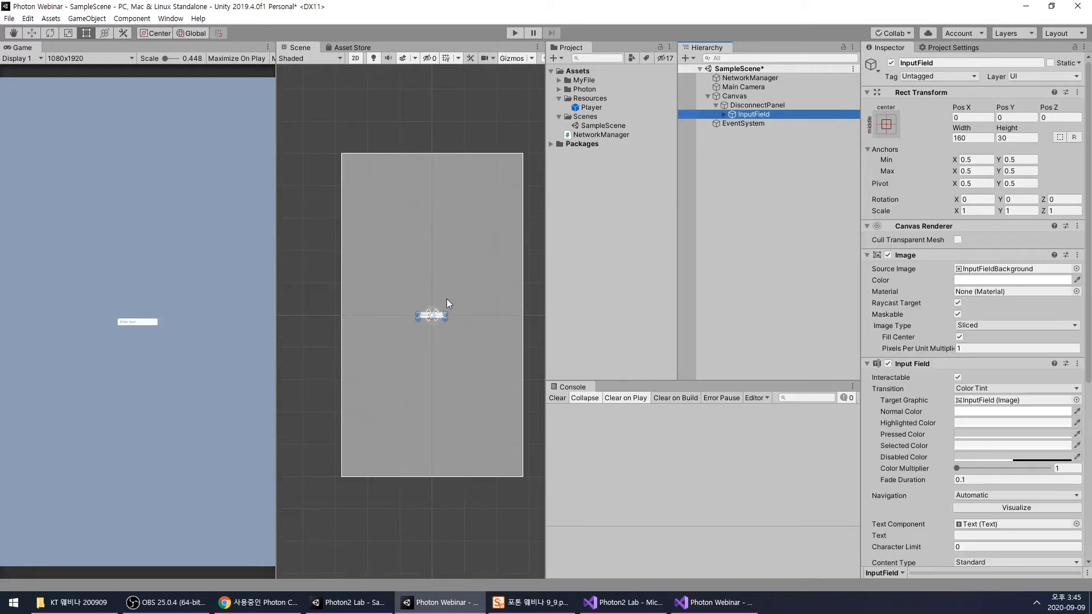
scroll(446, 297, up, 3)
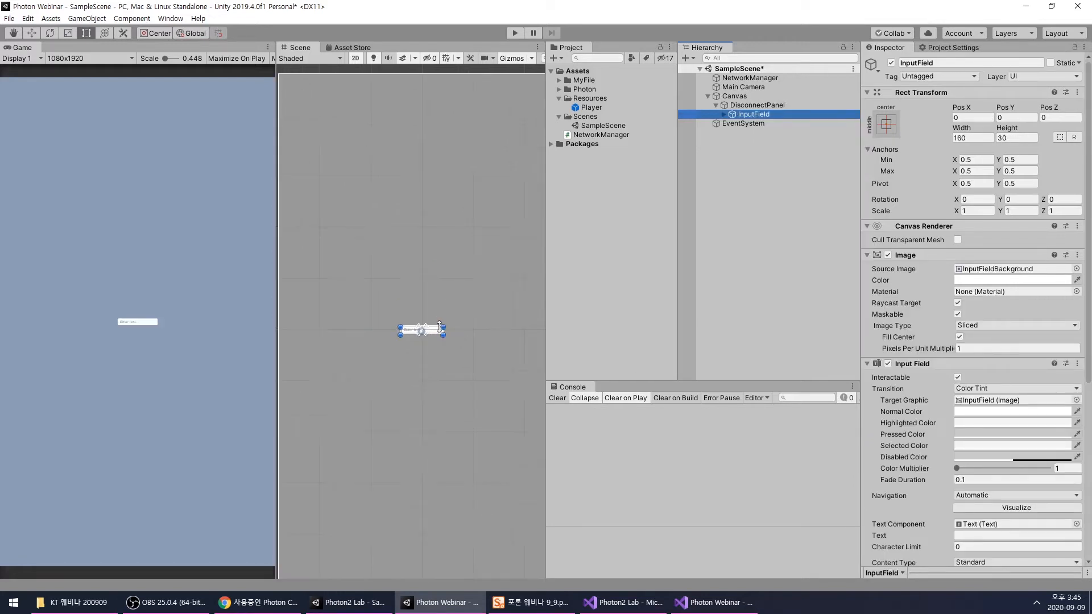
drag(443, 327, 520, 295)
scroll(489, 320, down, 7)
middle_drag(478, 332, 454, 340)
scroll(453, 335, up, 4)
mouse_move(456, 324)
mouse_down()
mouse_move(427, 302)
mouse_move(335, 306)
mouse_move(450, 314)
mouse_up()
click(741, 233)
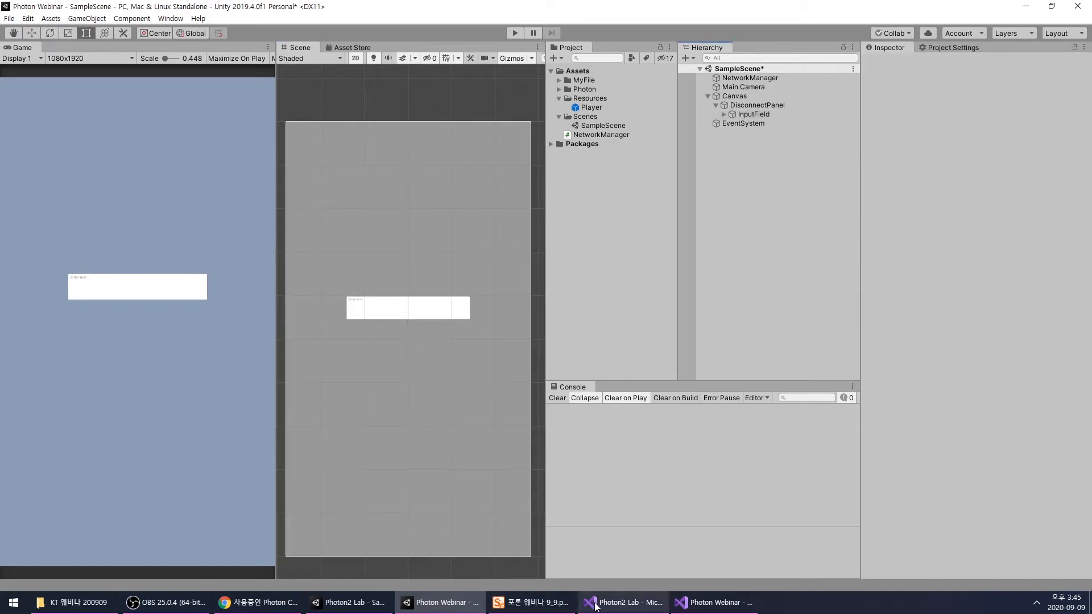
- Check the BMJUA_TTF font asset in the Photon2 Lab project and expand the MyFile folder in the Photon Webinar project
click(378, 604)
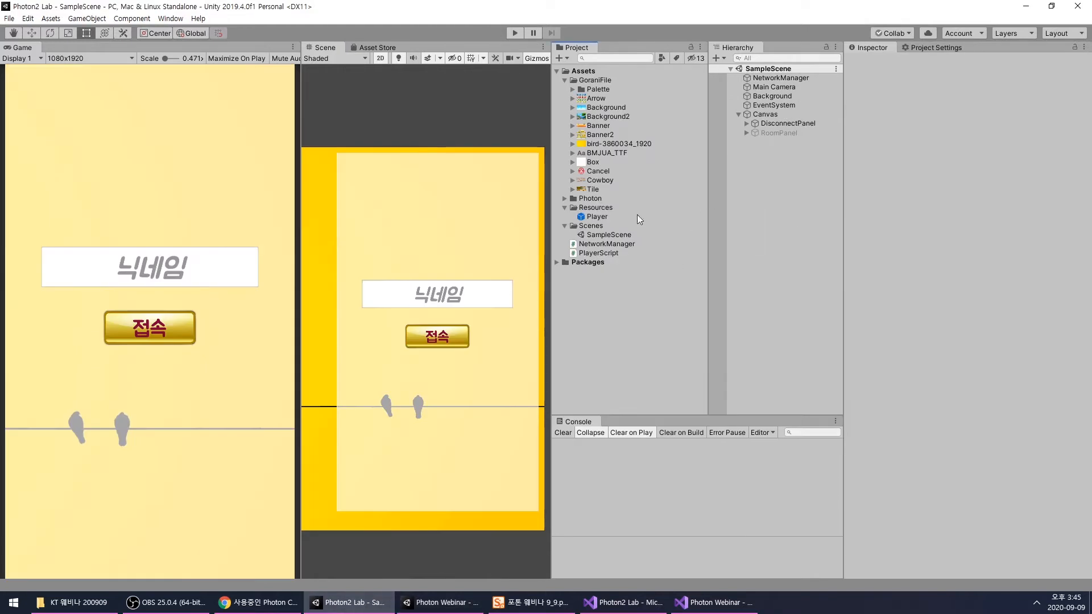
click(601, 154)
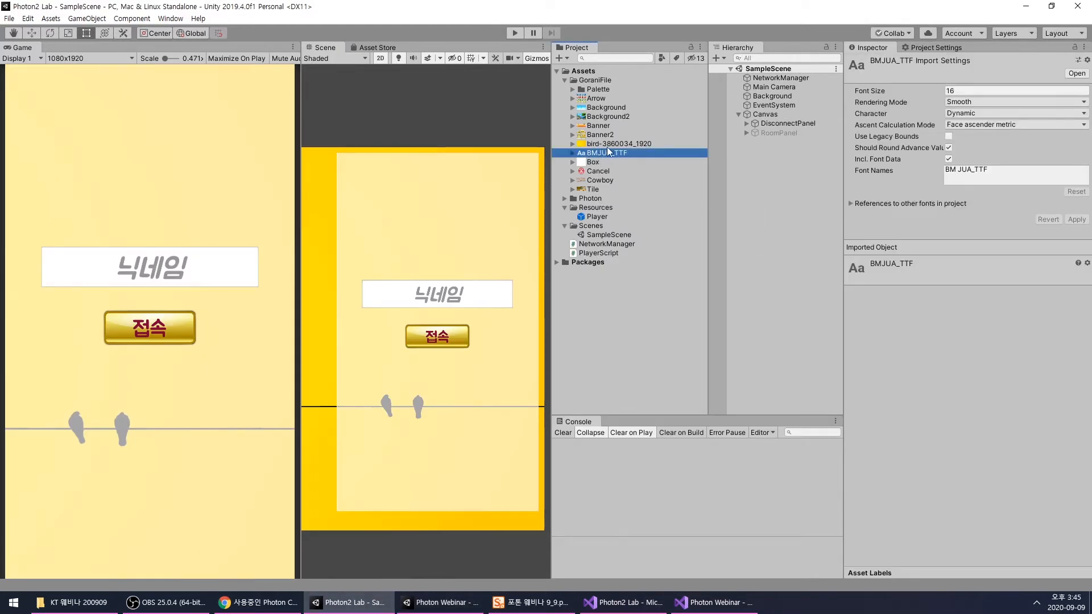
drag(593, 157, 587, 80)
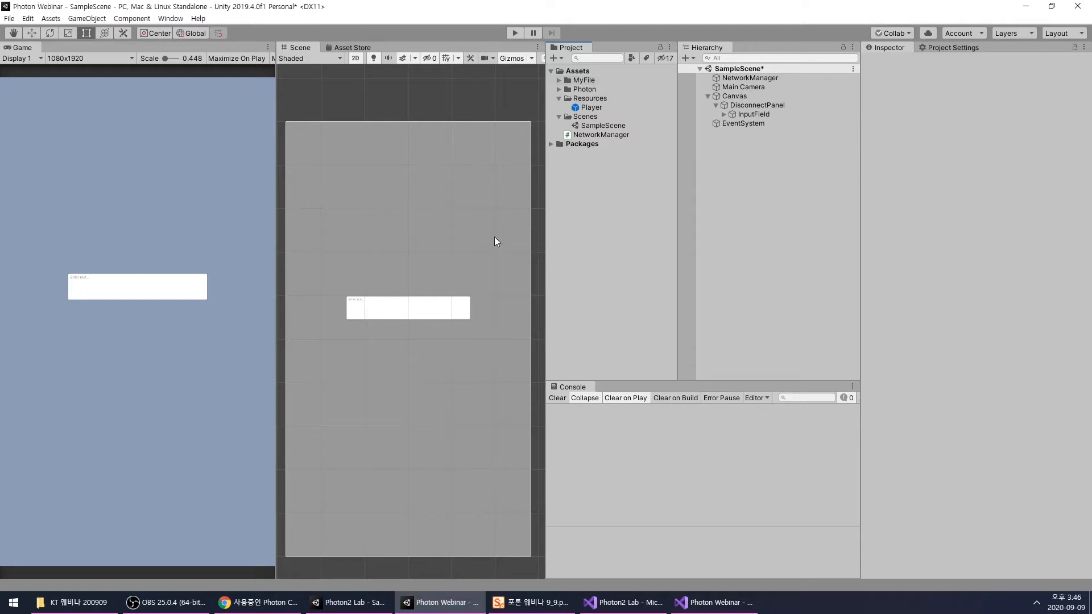
click(558, 81)
click(558, 81)
click(558, 80)
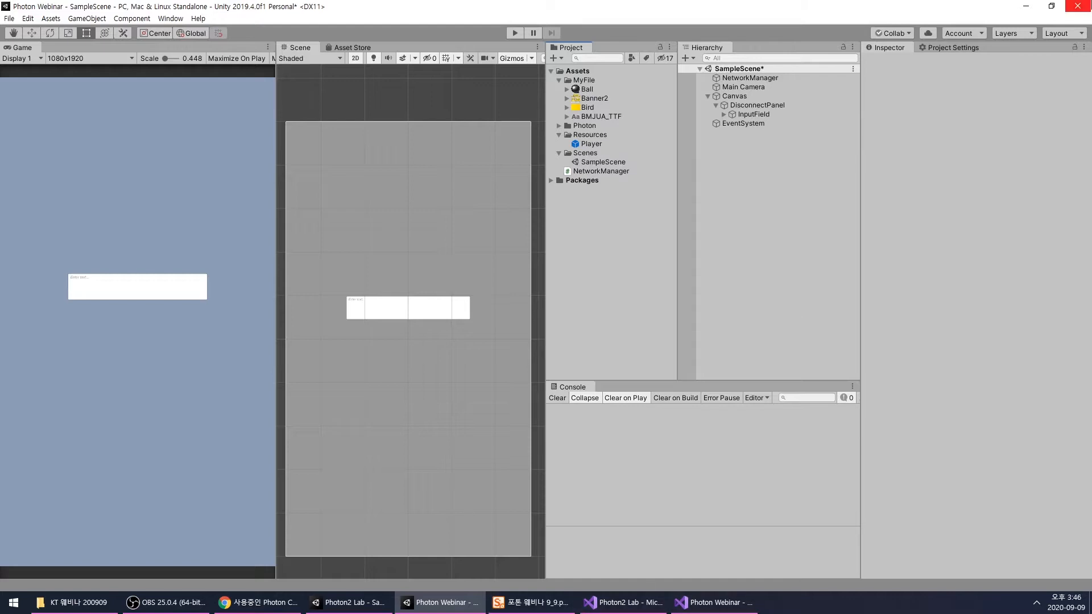
- Examine the component settings of the InputField object
click(414, 299)
scroll(907, 404, down, 5)
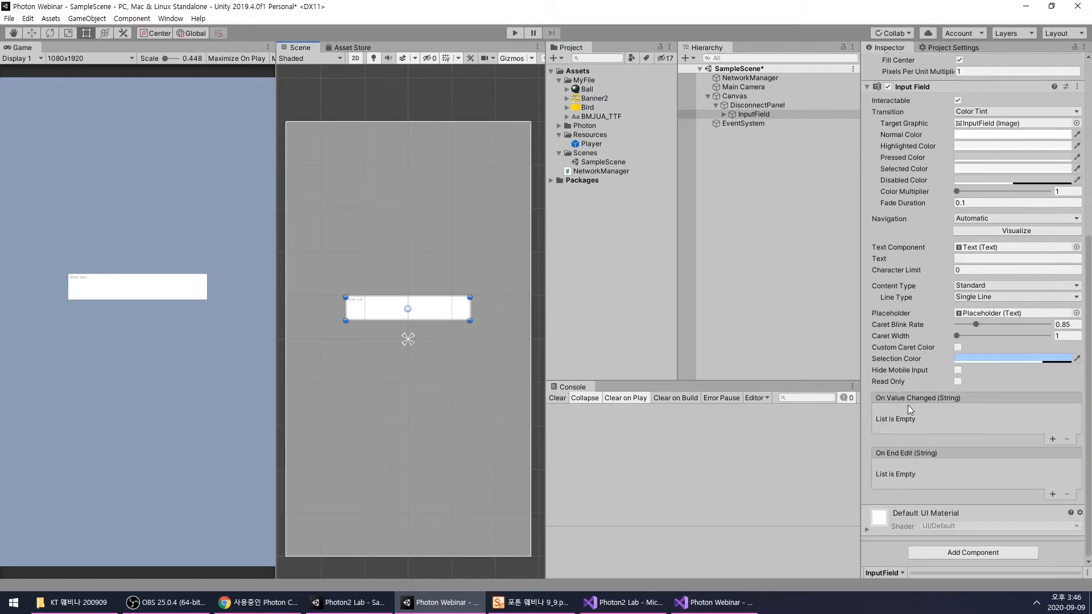
scroll(908, 342, up, 5)
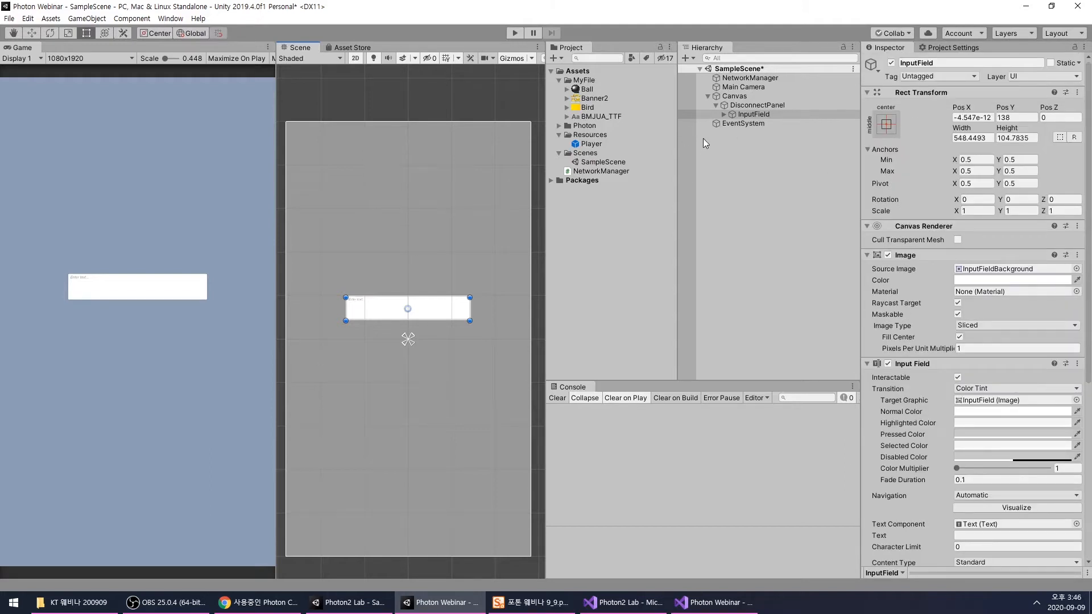
click(752, 165)
- Set the input field's Placeholder and Text children to the BMJUA_TTF font, size 75, centered horizontally and vertically
click(747, 114)
scroll(940, 401, down, 5)
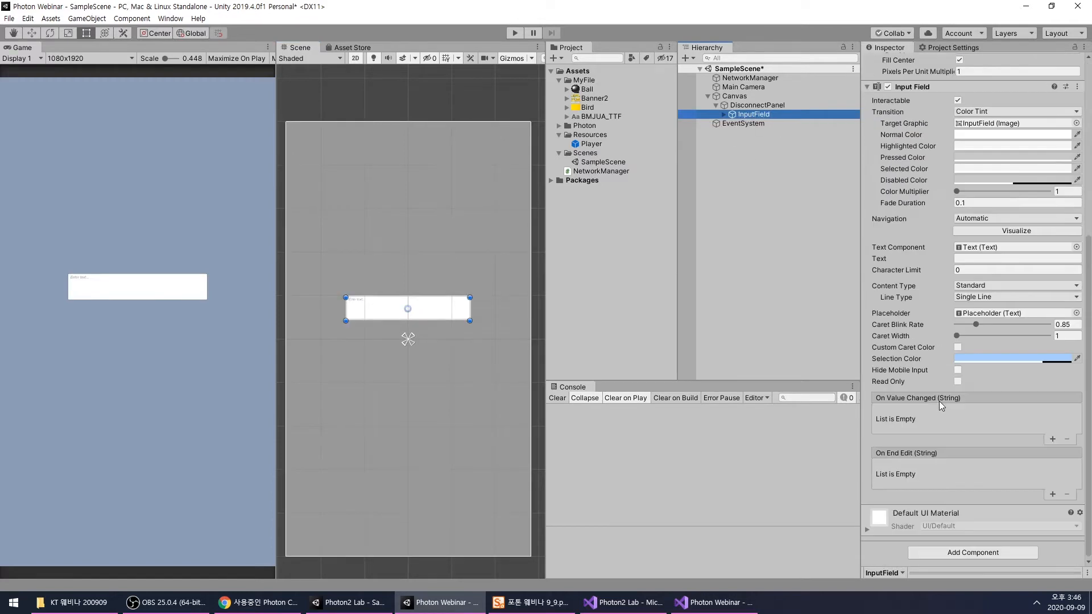
key(Right)
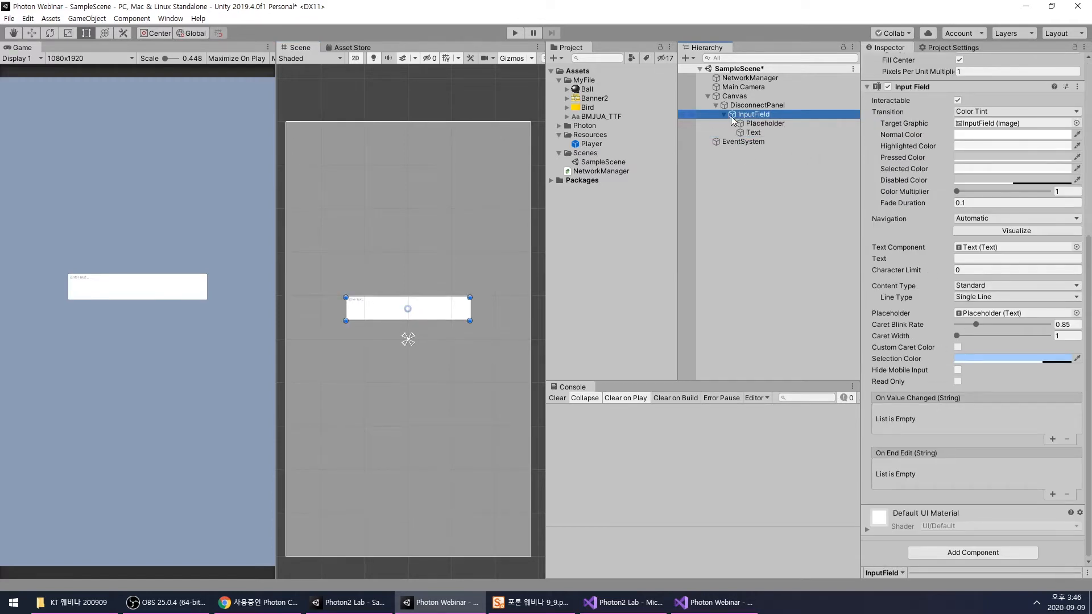
key(Down)
key(shift+Down)
click(1083, 317)
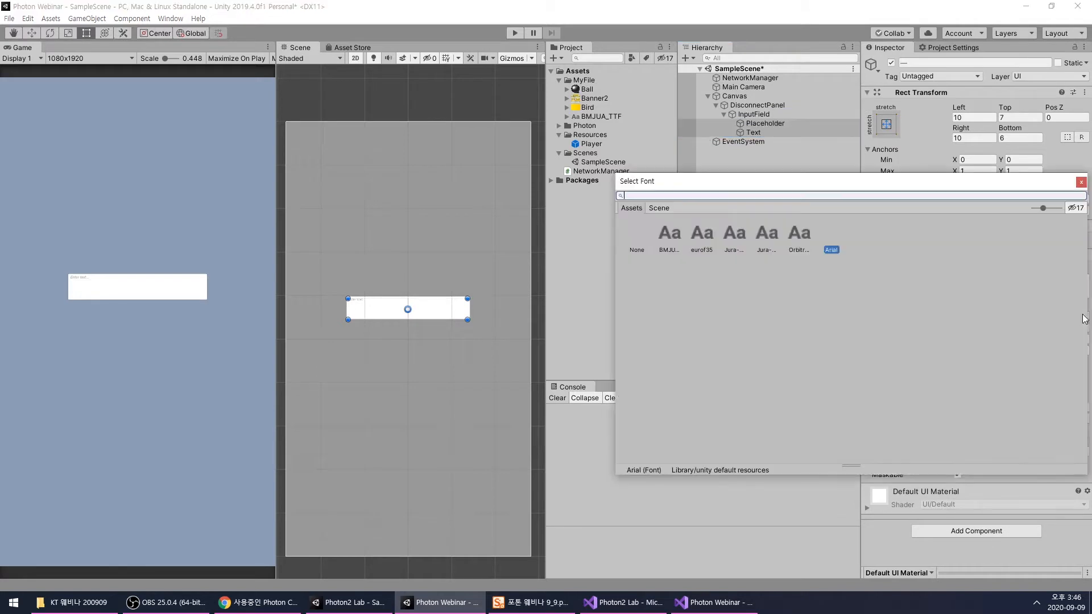
double_click(670, 241)
click(993, 340)
text(75)
click(970, 385)
click(1010, 384)
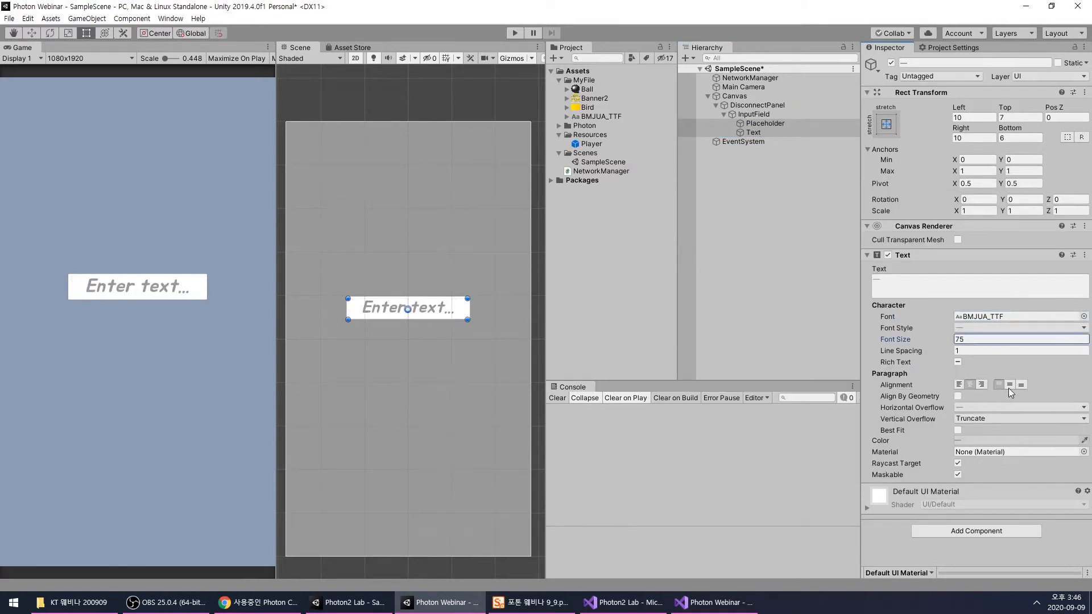
- Rename the InputField object as NicknameInput
click(748, 147)
click(743, 114)
click(744, 115)
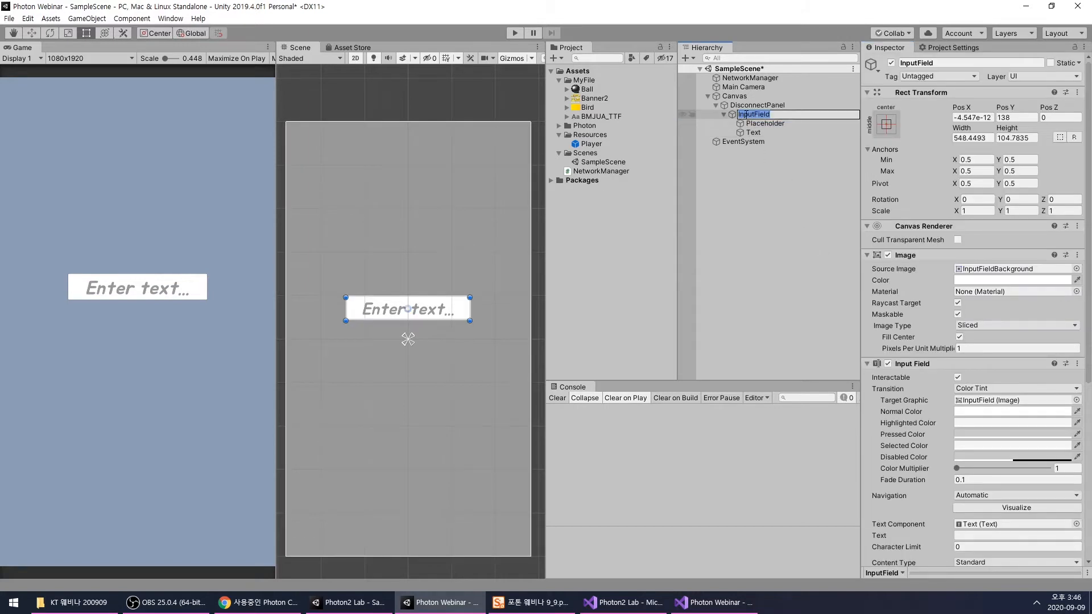
text(Nickname)
key(Return)
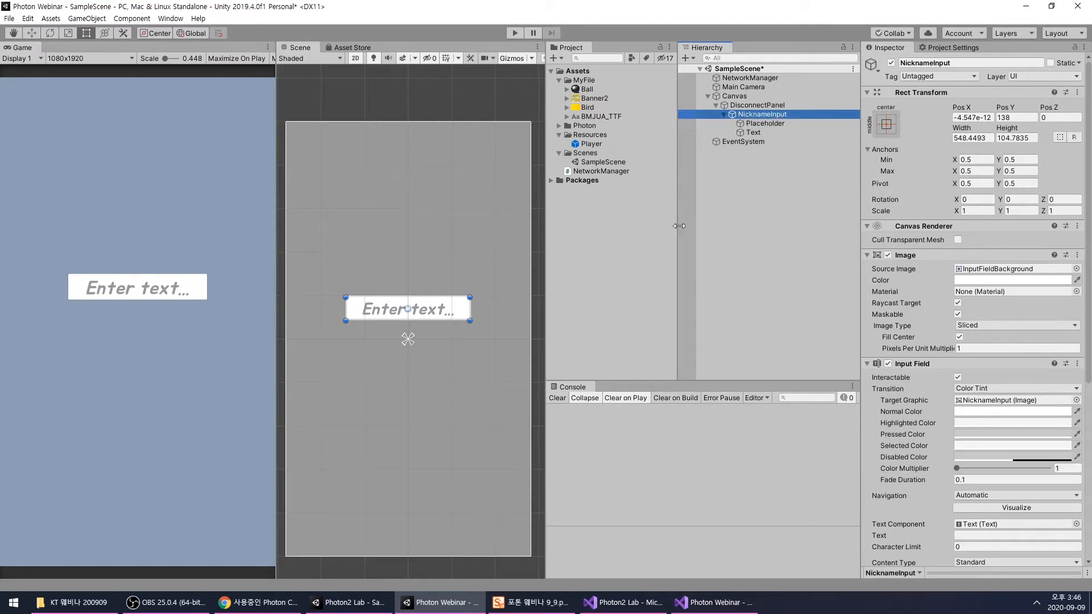
- Change the Placeholder text of NicknameInput to 닉네임
scroll(421, 275, up, 1)
click(765, 123)
click(916, 285)
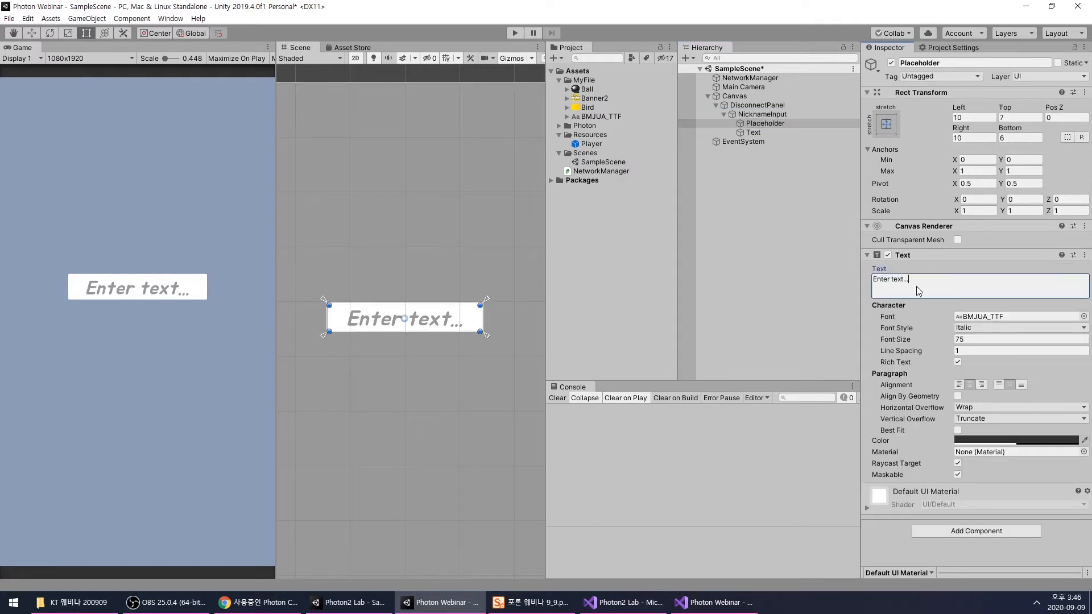
text(s)
key(BackSpace)
text(닉네임)
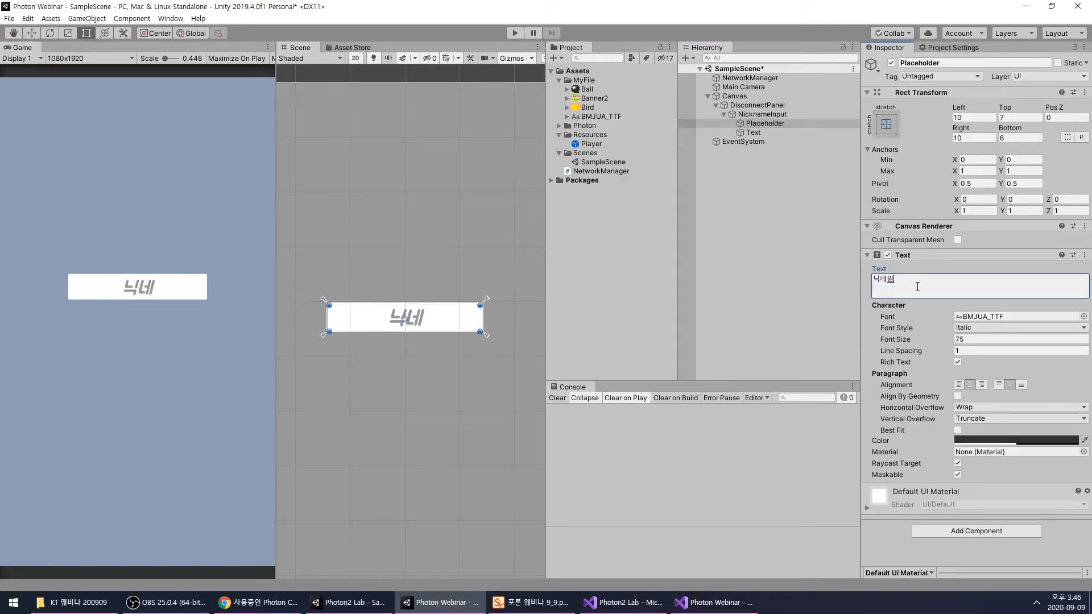
click(766, 192)
- Add a UI Button inside DisconnectPanel, enlarge it to about 294 x 122 and place it below the nickname input
right_click(752, 108)
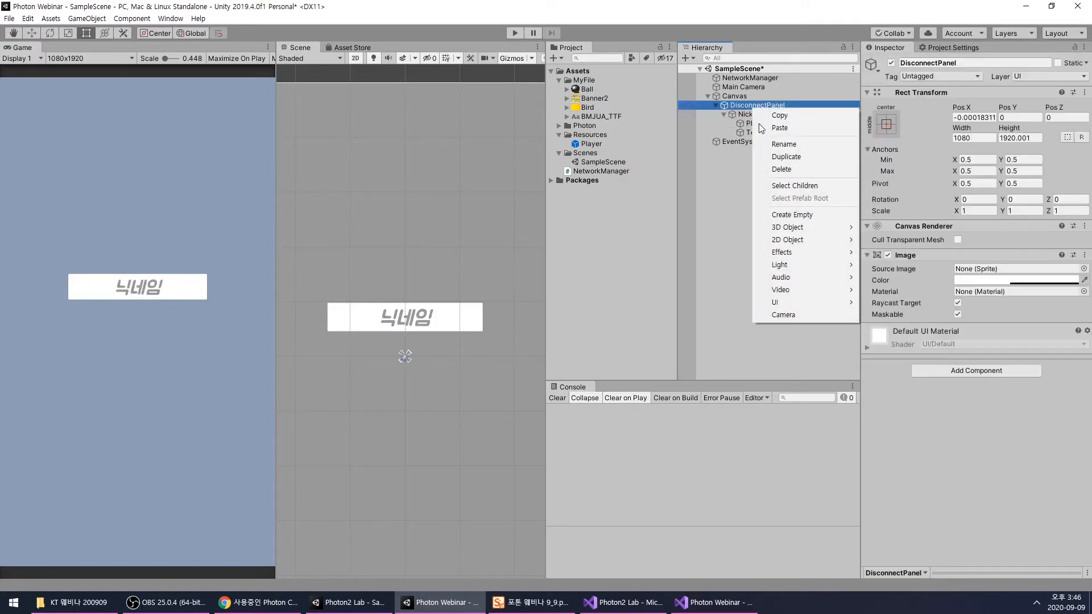
mouse_move(777, 302)
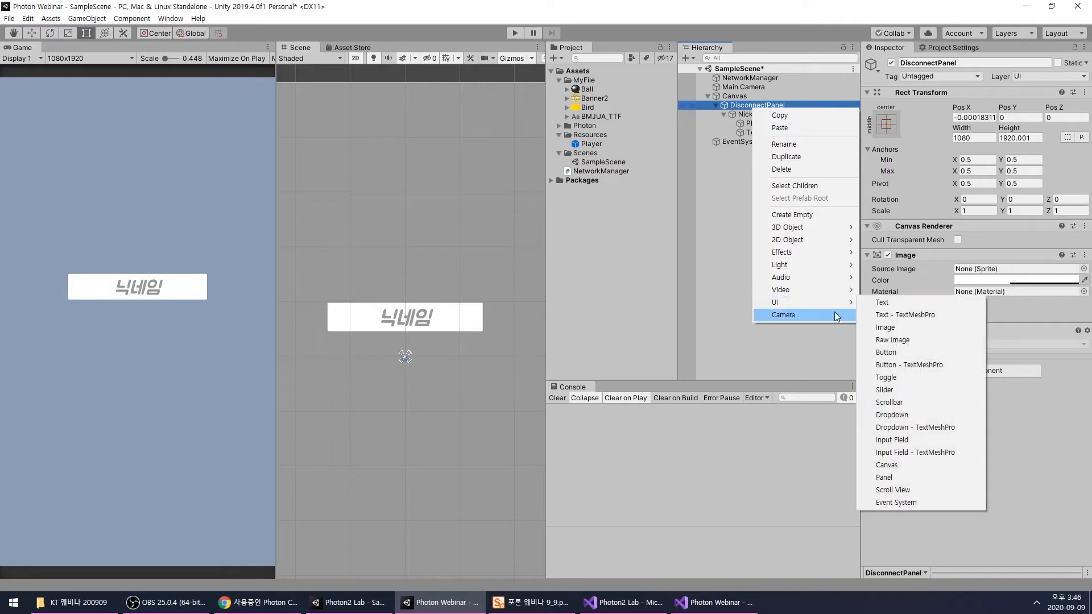
click(887, 352)
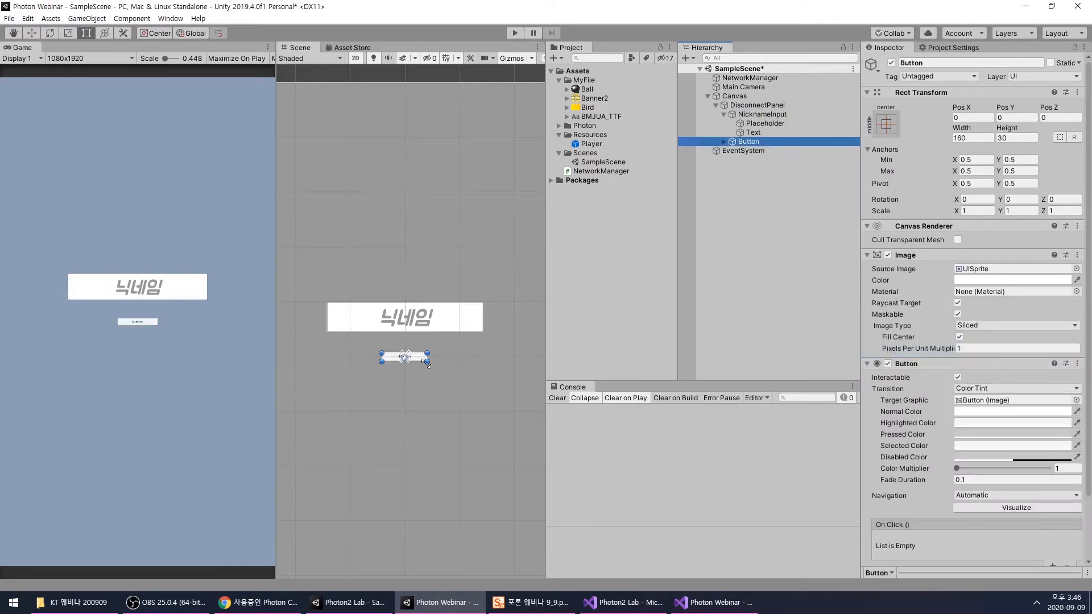
drag(427, 363, 429, 416)
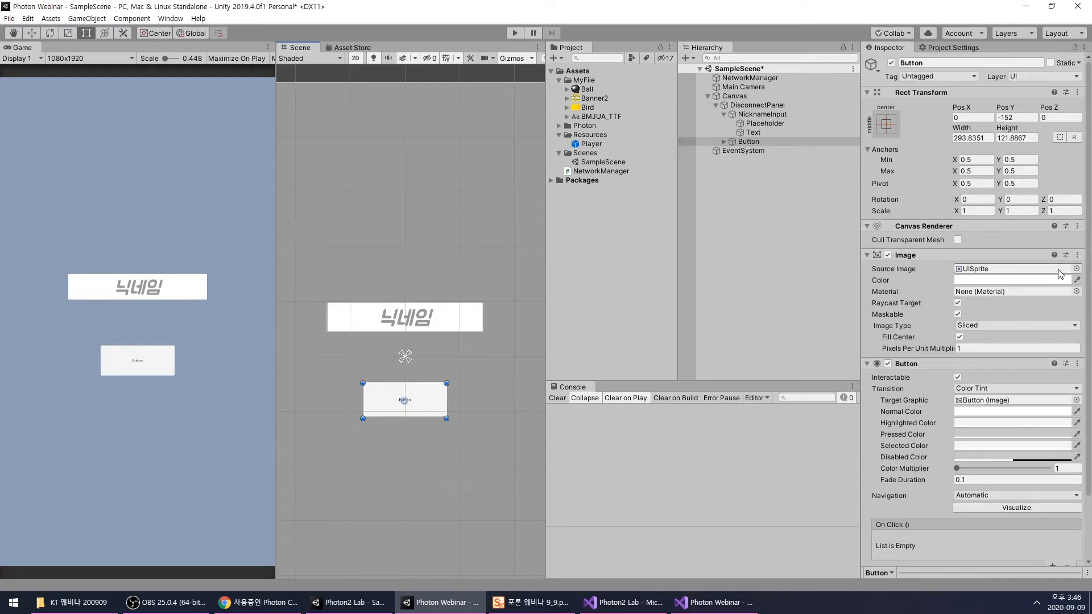
- Assign the Banner2_0 sprite as the Button's source image and move the button slightly closer to the nickname input
click(1076, 268)
double_click(698, 235)
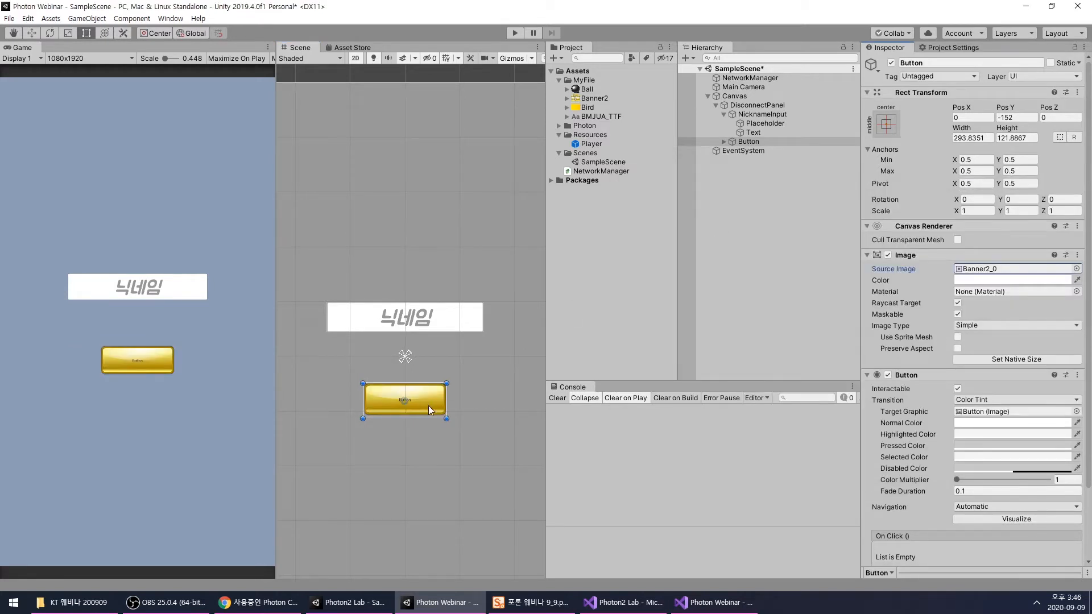
drag(436, 420, 431, 402)
- Format the Button's Text with font size 54, the BMJUA_TTF font and the dark red color 680F0F
click(724, 141)
click(748, 151)
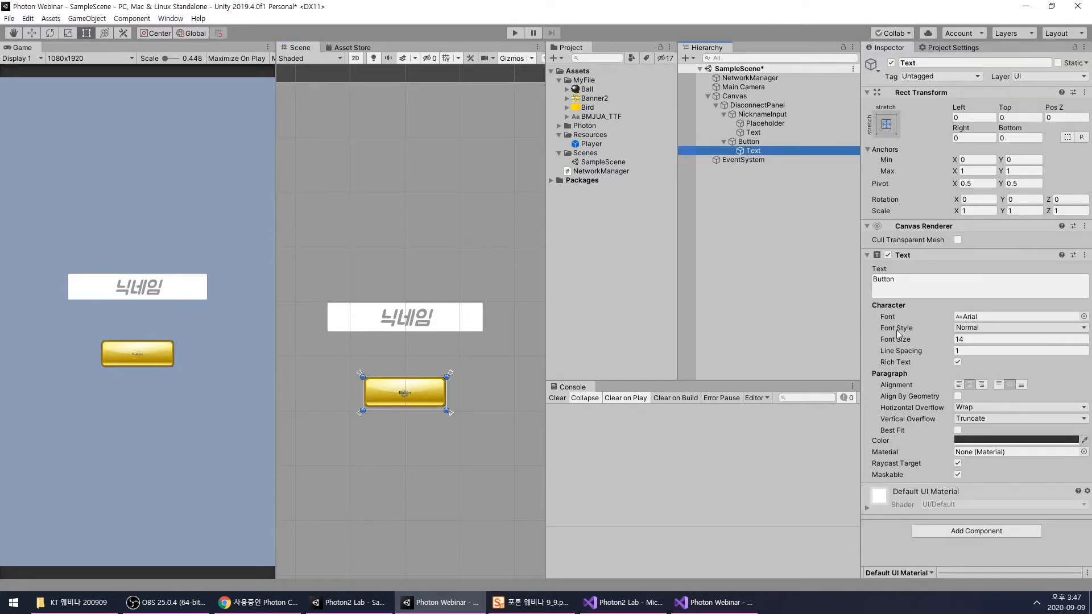
click(961, 340)
text(54)
click(1083, 316)
double_click(663, 238)
click(995, 440)
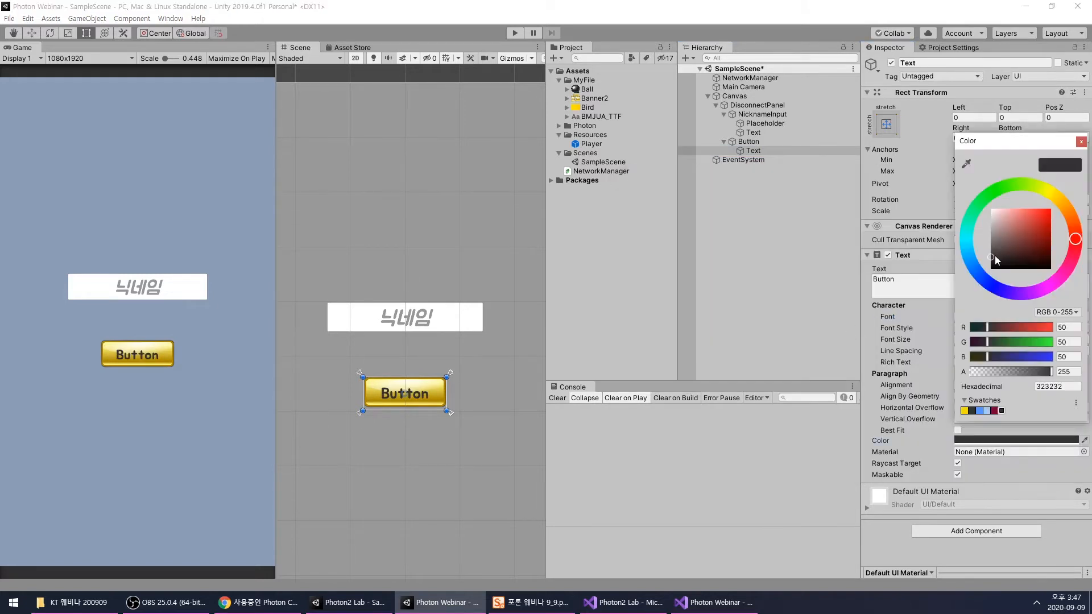
drag(1051, 249, 1043, 245)
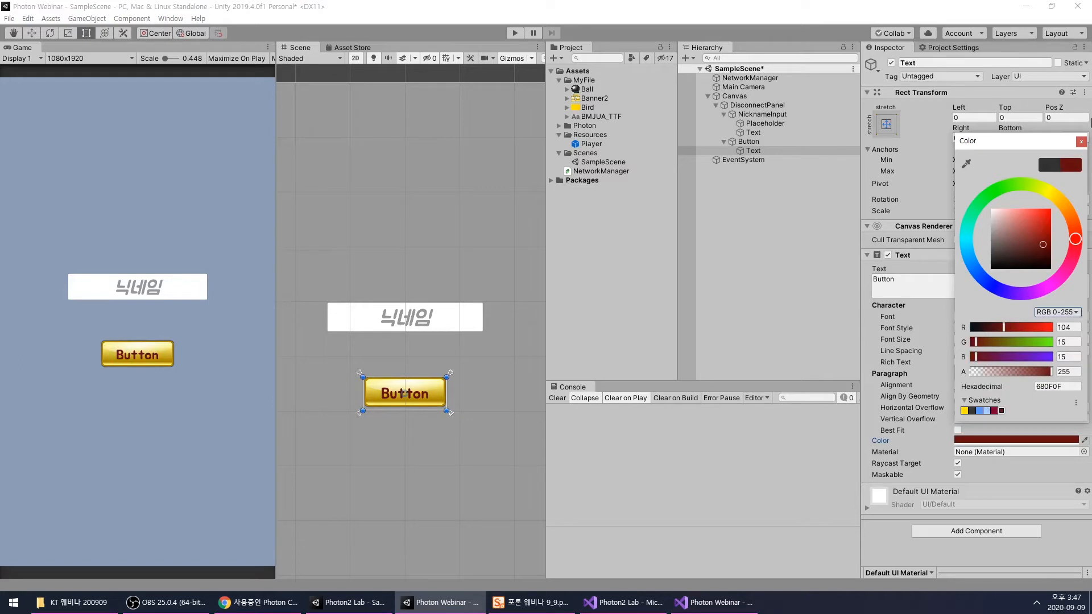
- Change the text label of the Button inside DisconnectPanel to 접속
click(825, 189)
click(769, 142)
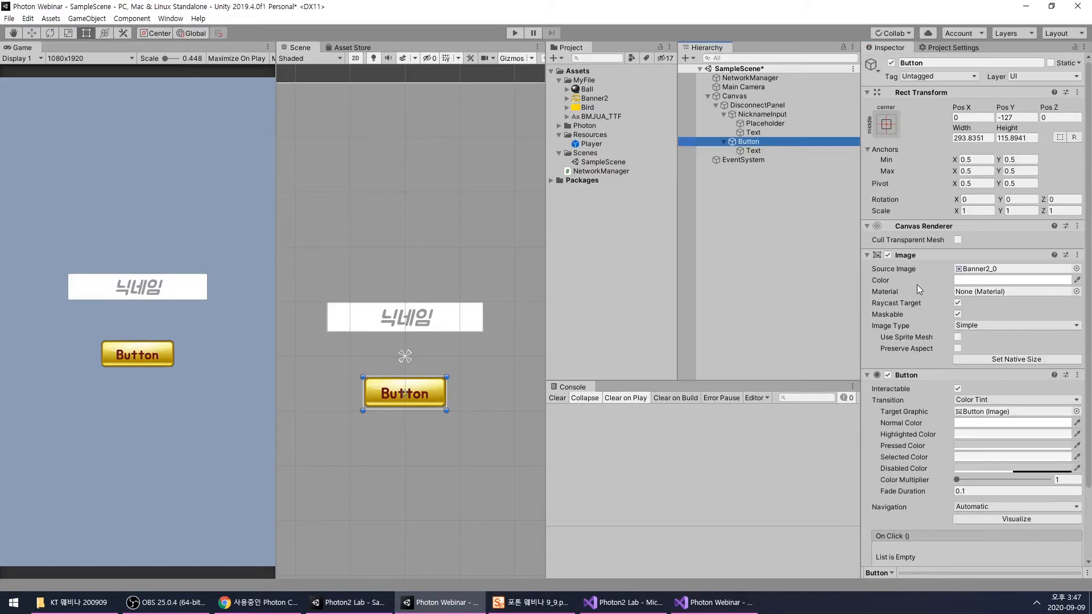
click(753, 151)
click(916, 286)
text(ㅈ)
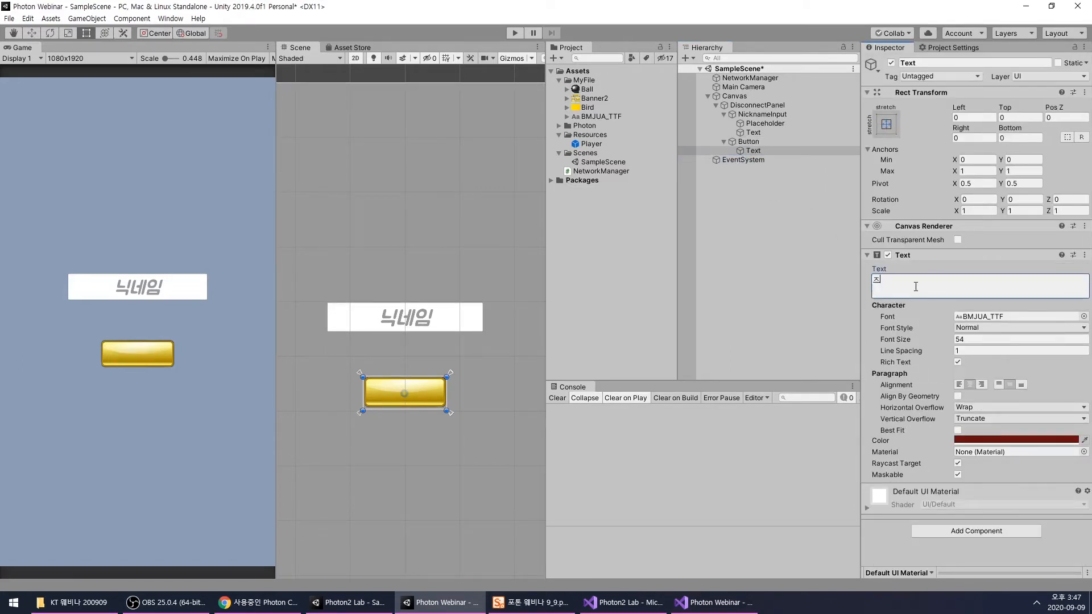
text(ㅓㅂㅅㅗㄱ)
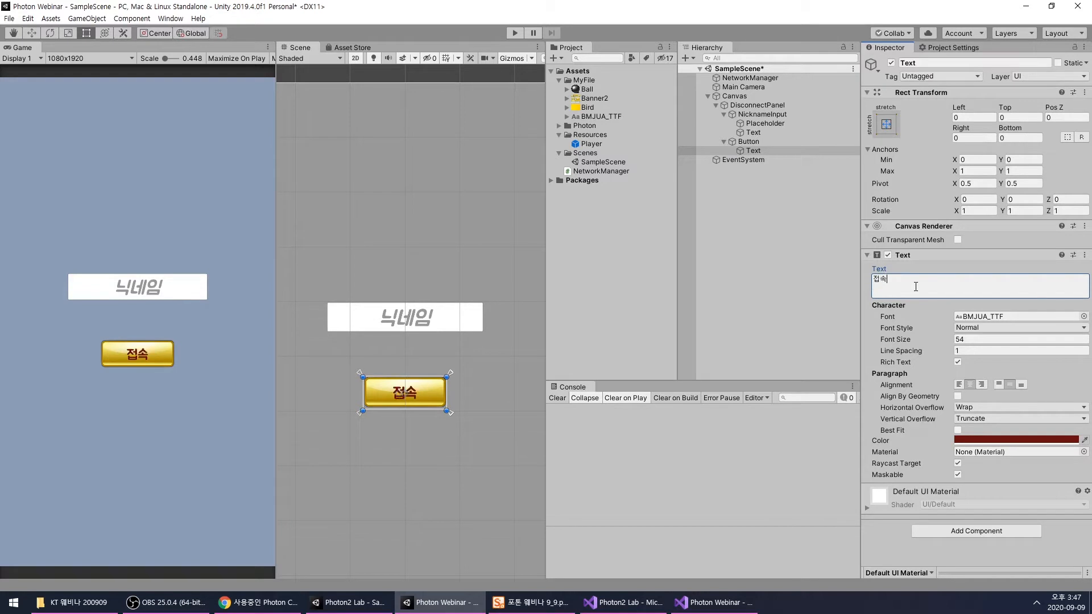
- Rename the Button object as ConnectBtn and collapse its children in the object tree
click(748, 142)
click(749, 142)
text(Co)
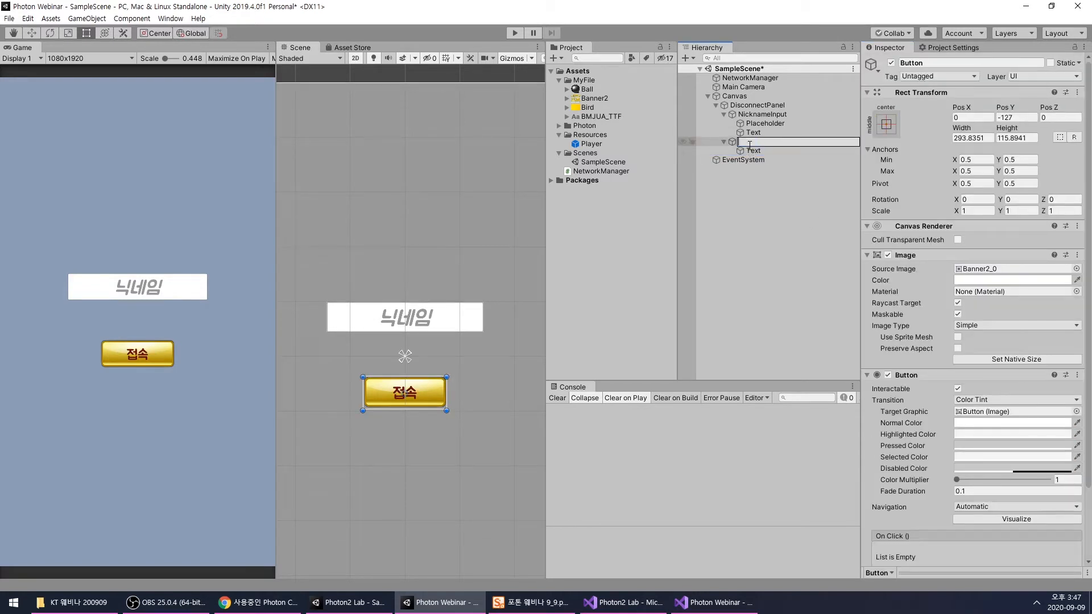
text(nnectBtn)
key(Return)
click(780, 204)
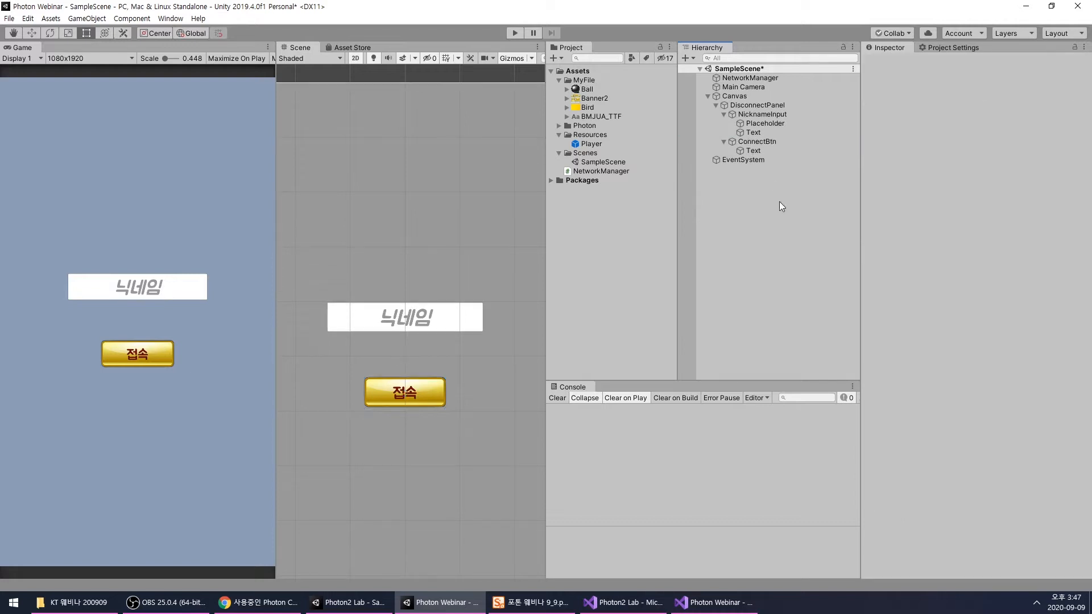
click(725, 141)
- Select the NetworkManager object and switch to its NetworkManager.cs script in Visual Studio
click(746, 120)
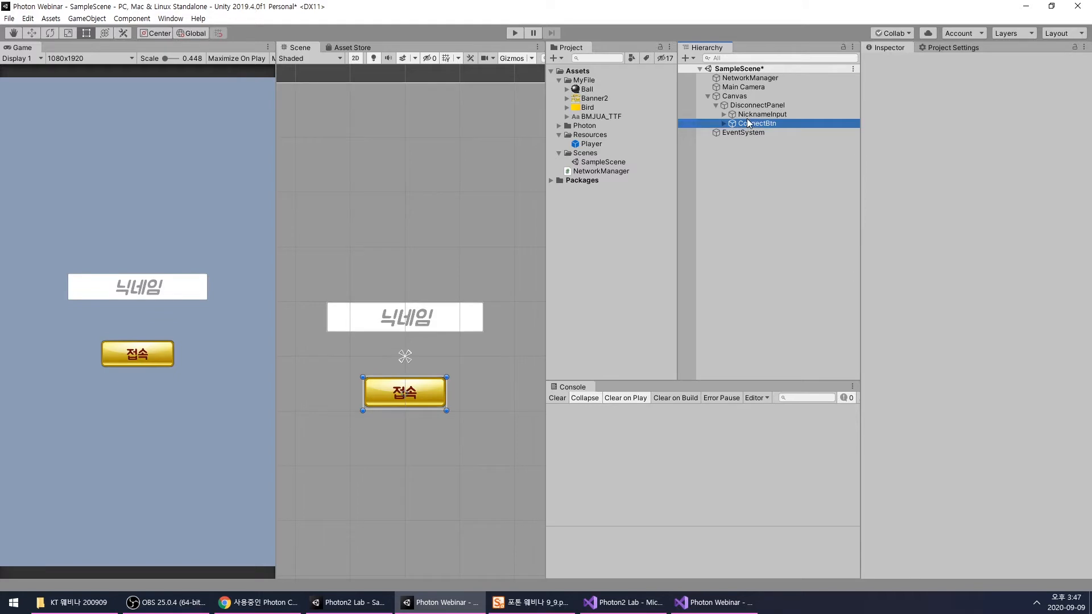
click(748, 114)
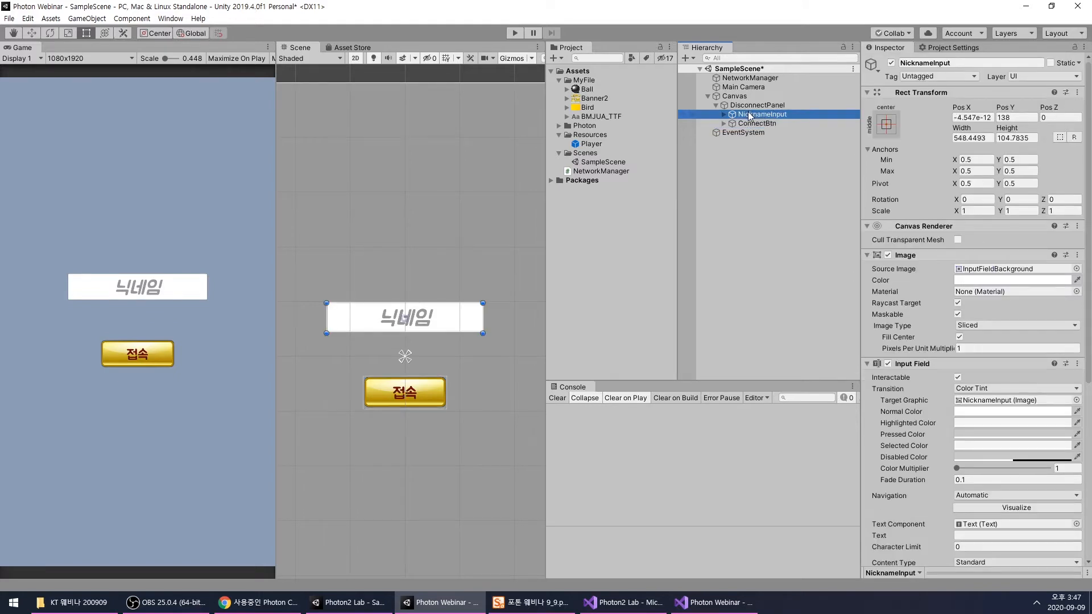
click(755, 123)
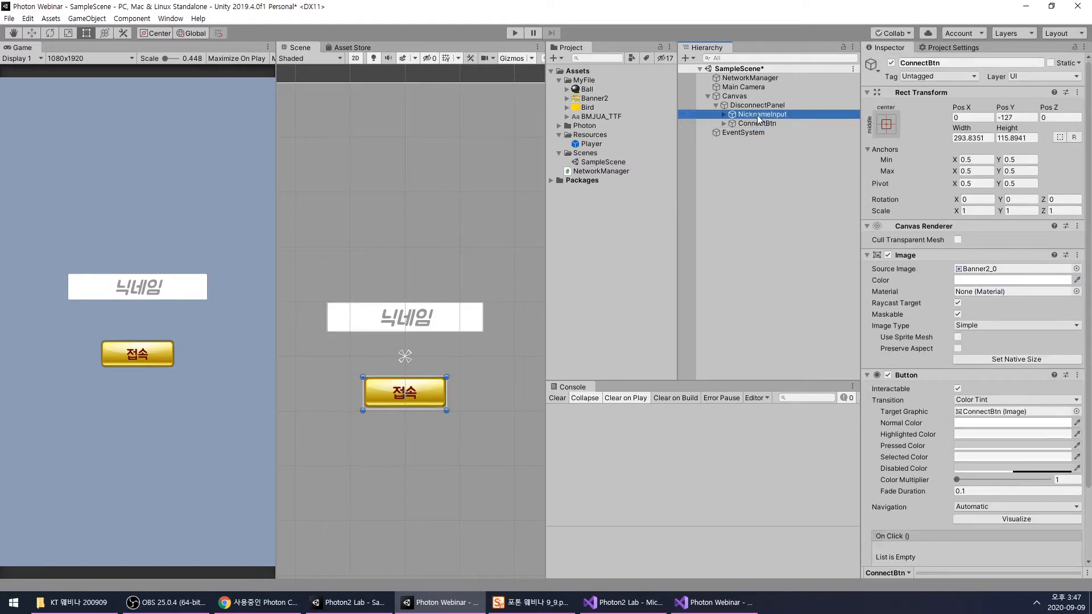
click(742, 78)
right_click(913, 146)
click(941, 282)
click(715, 596)
click(597, 375)
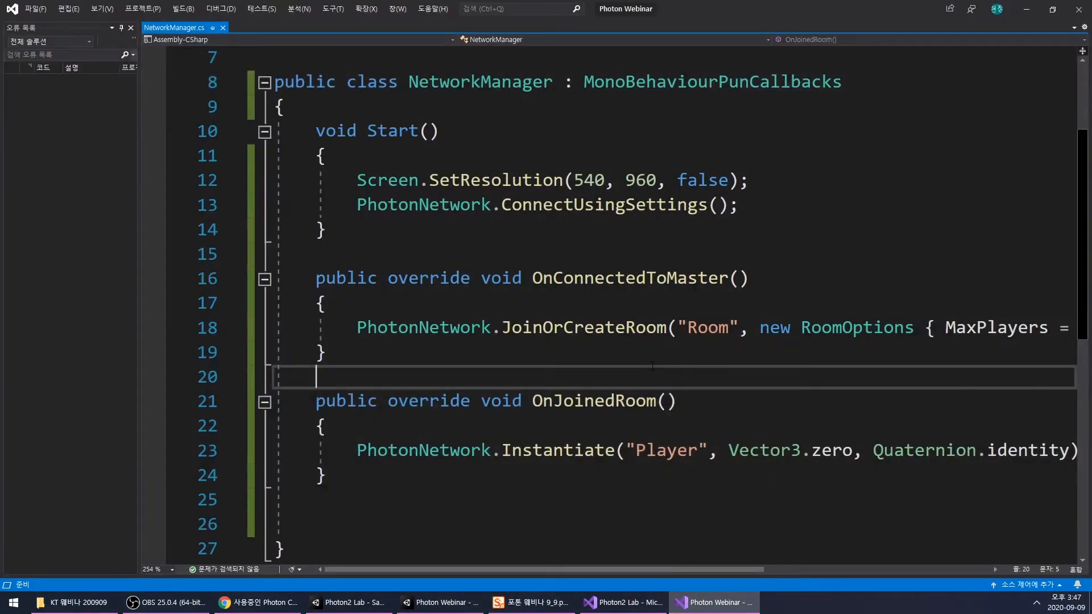
- Examine the NetworkManager script, especially the SetResolution and ConnectUsingSettings calls in Start and the room callbacks
scroll(553, 288, up, 2)
ctrl+scroll(554, 288, down, 4)
ctrl+scroll(560, 289, up, 2)
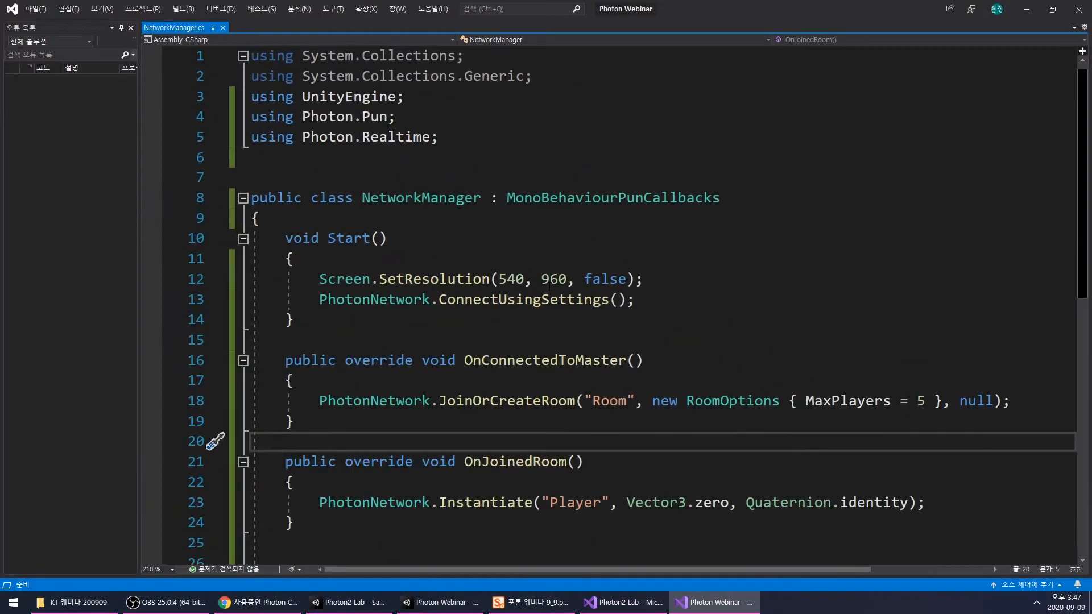
click(643, 234)
click(447, 423)
click(509, 321)
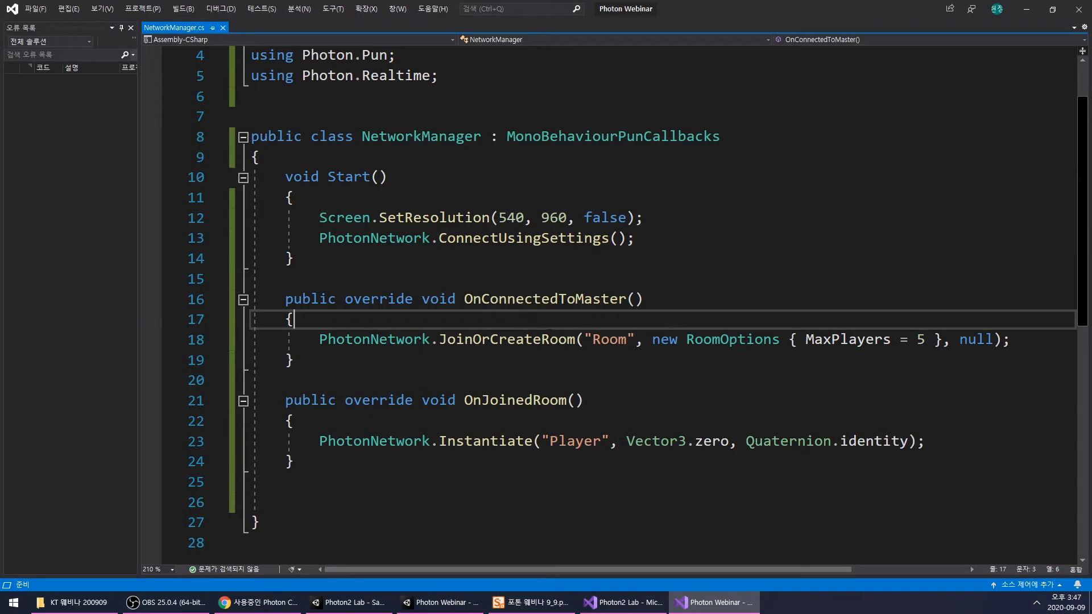
click(656, 216)
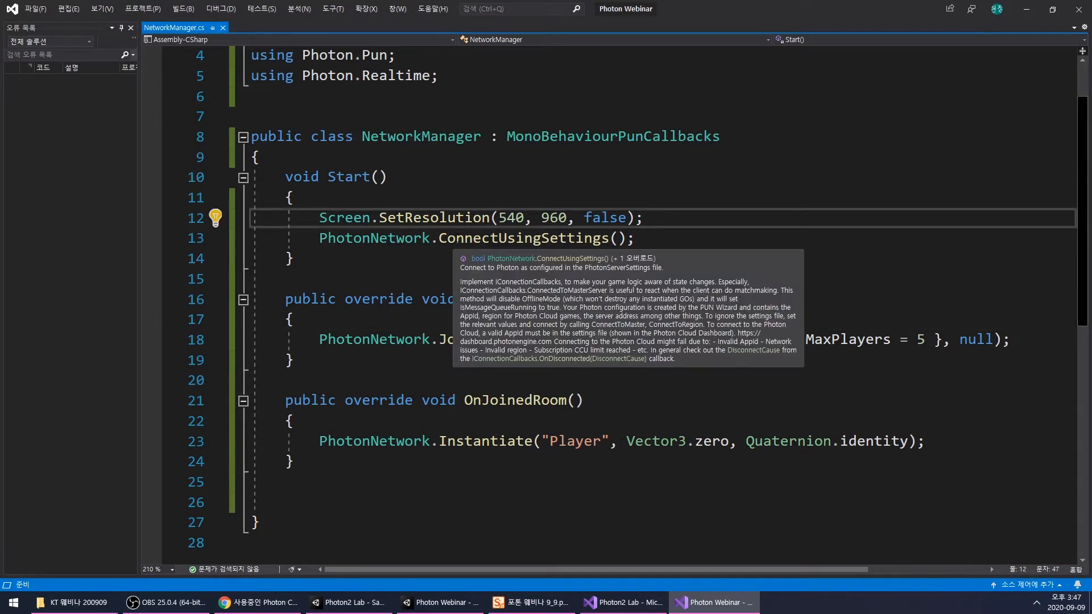
drag(326, 240, 660, 239)
click(669, 239)
click(678, 216)
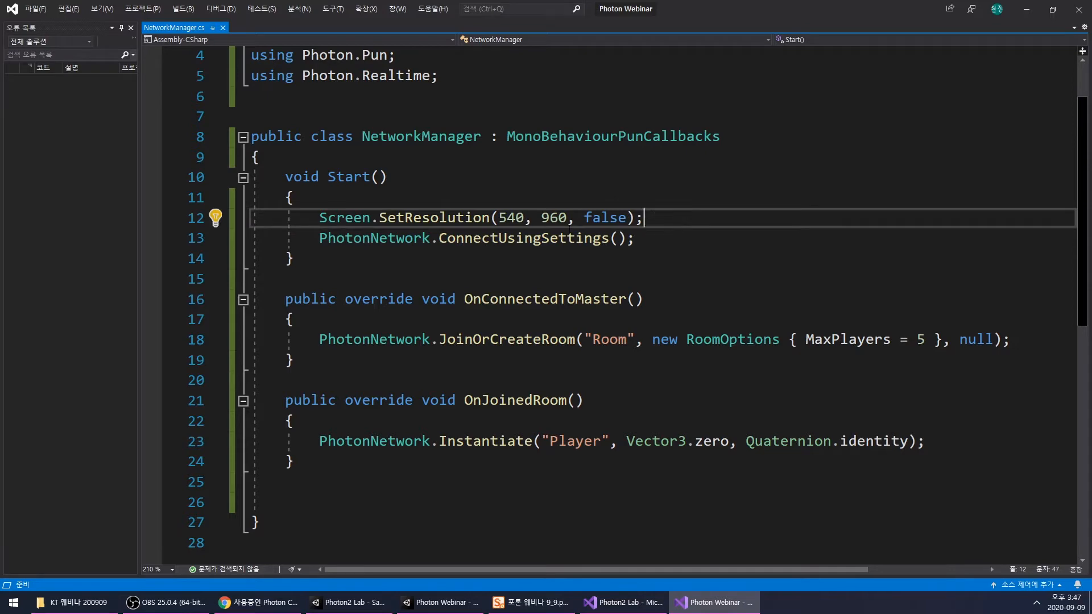
- Add a using UnityEngine.UI; directive directly below using UnityEngine; in the script
scroll(499, 170, up, 1)
click(455, 137)
click(432, 100)
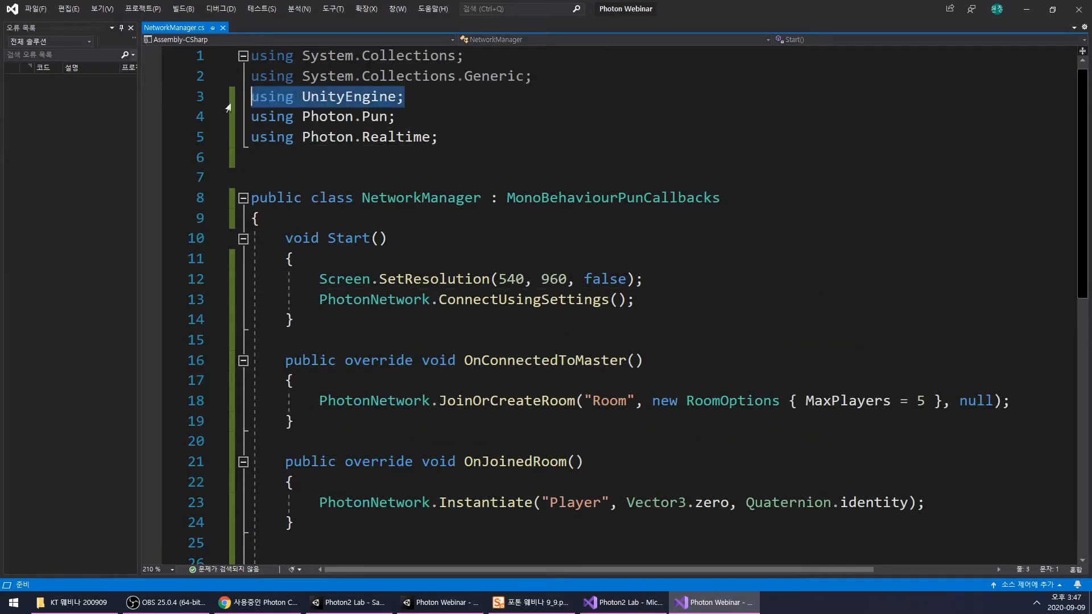
key(Return)
text(using UnityEngine;)
key(BackSpace)
text(.UI;)
key(Return)
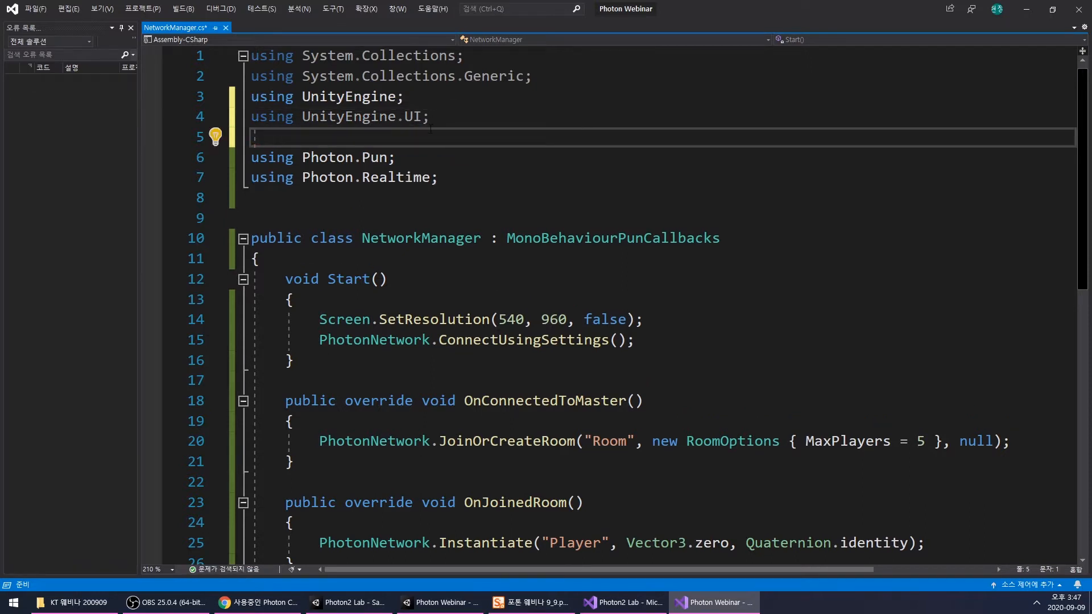
key(BackSpace)
- Insert four blank lines at the beginning of the NetworkManager class body, before Start
click(429, 242)
key(Return)
key(Return)
key(Return)
key(Return)
click(428, 261)
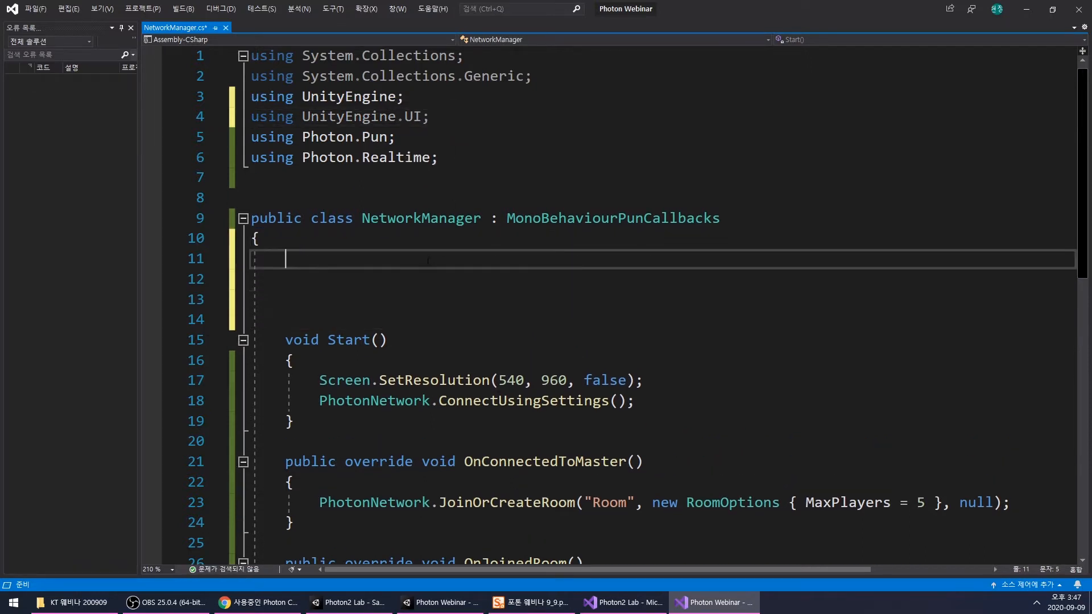
- Declare the field public InputField NicknameInput; at the top of the NetworkManager class
text(public I)
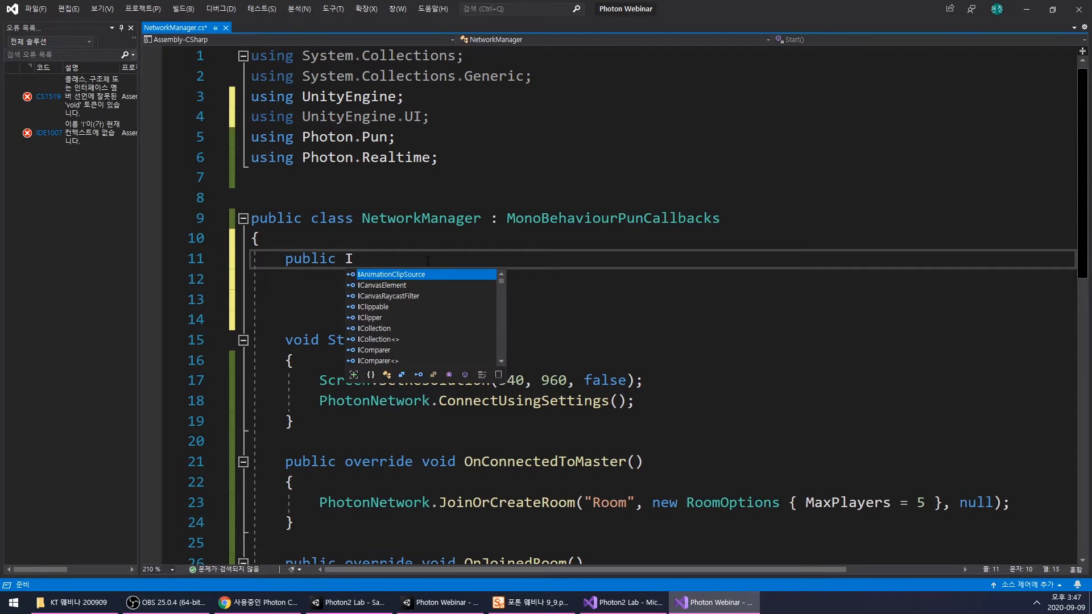
text(nf)
key(BackSpace)
text(f)
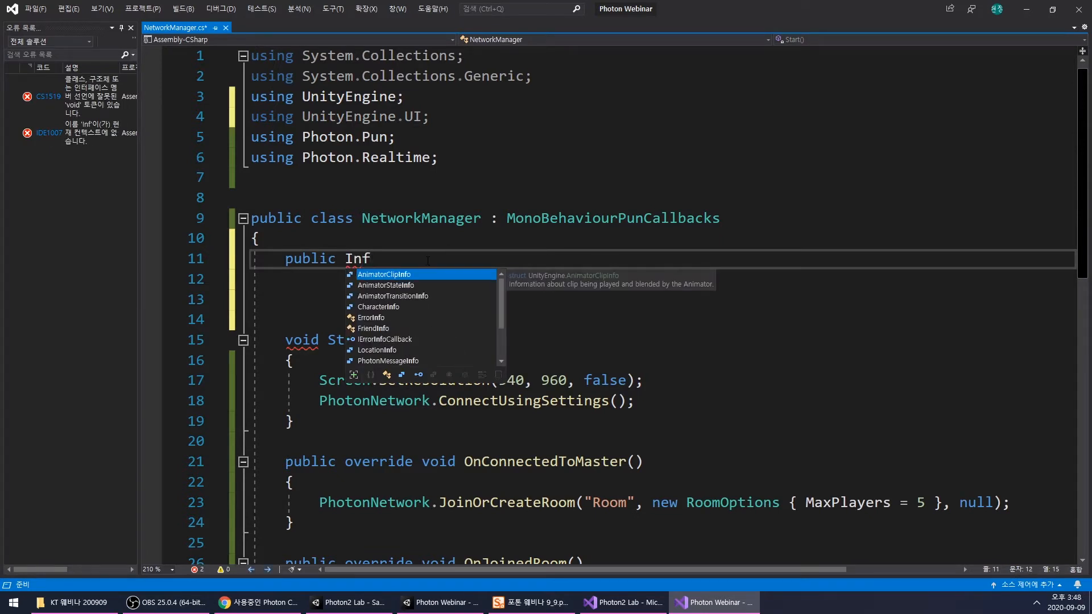
key(BackSpace)
text(pu)
key(Down)
key(Tab)
text(N)
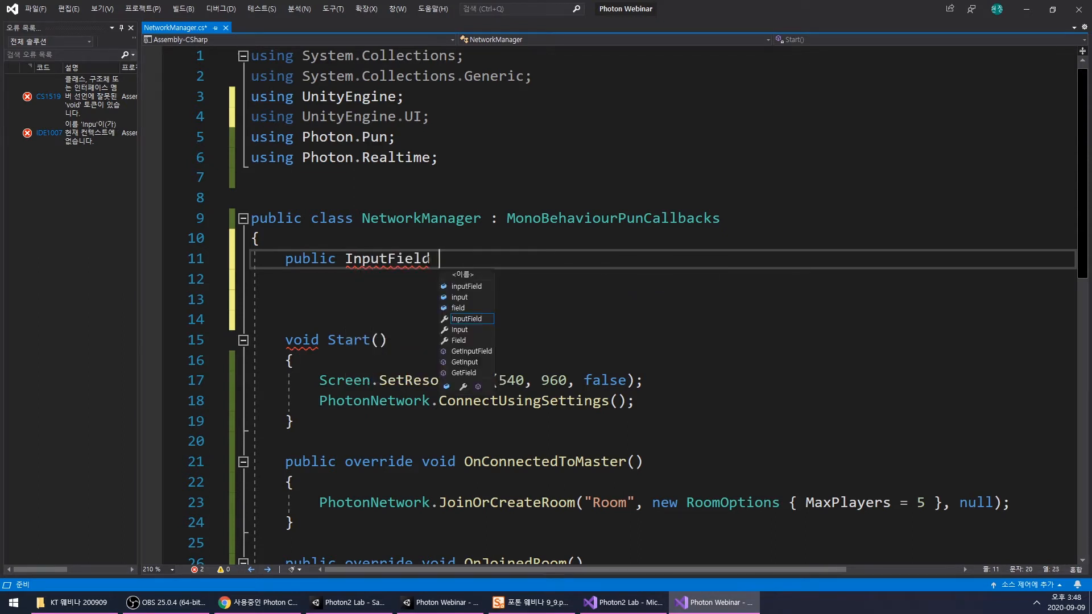
text(uic)
key(BackSpace)
key(BackSpace)
key(BackSpace)
text(icknameInput;)
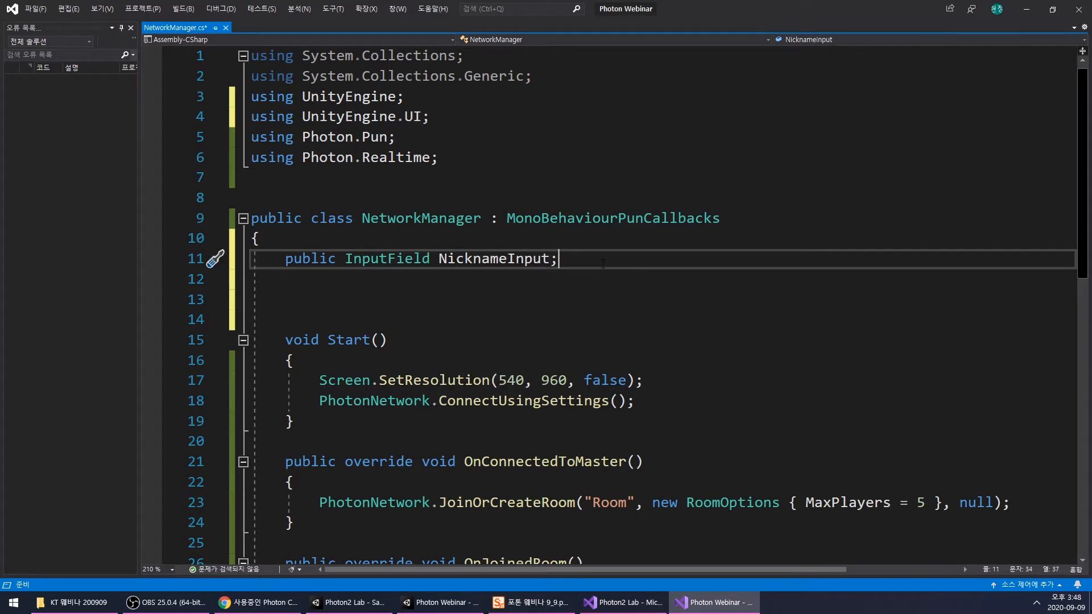
- Add a line after SetResolution in Start that begins an assignment to PhotonNetwork.LocalPlayer.NickName
scroll(492, 297, down, 1)
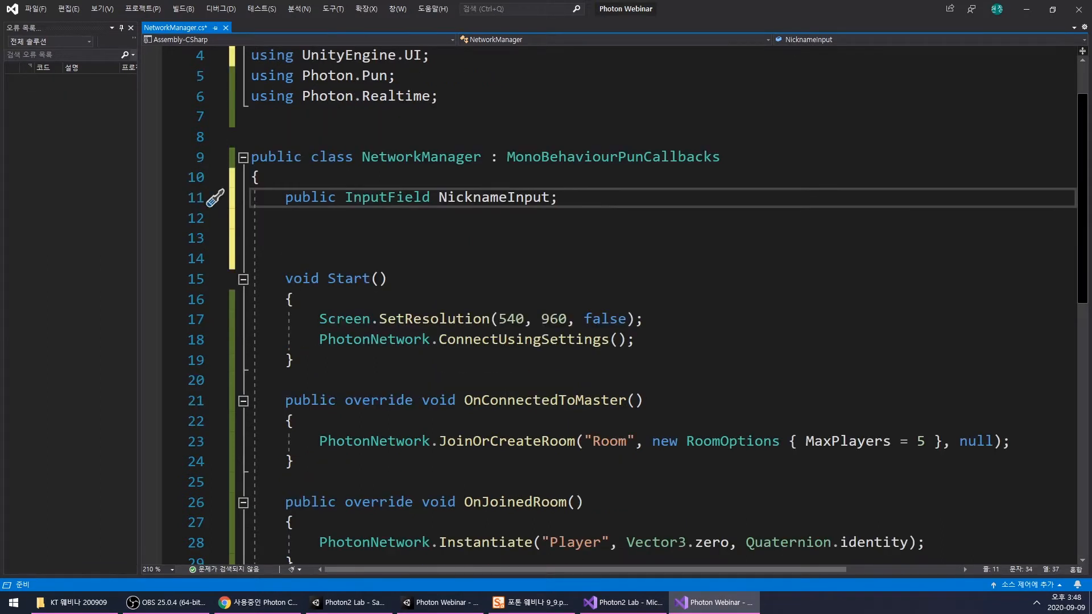
double_click(485, 197)
click(663, 319)
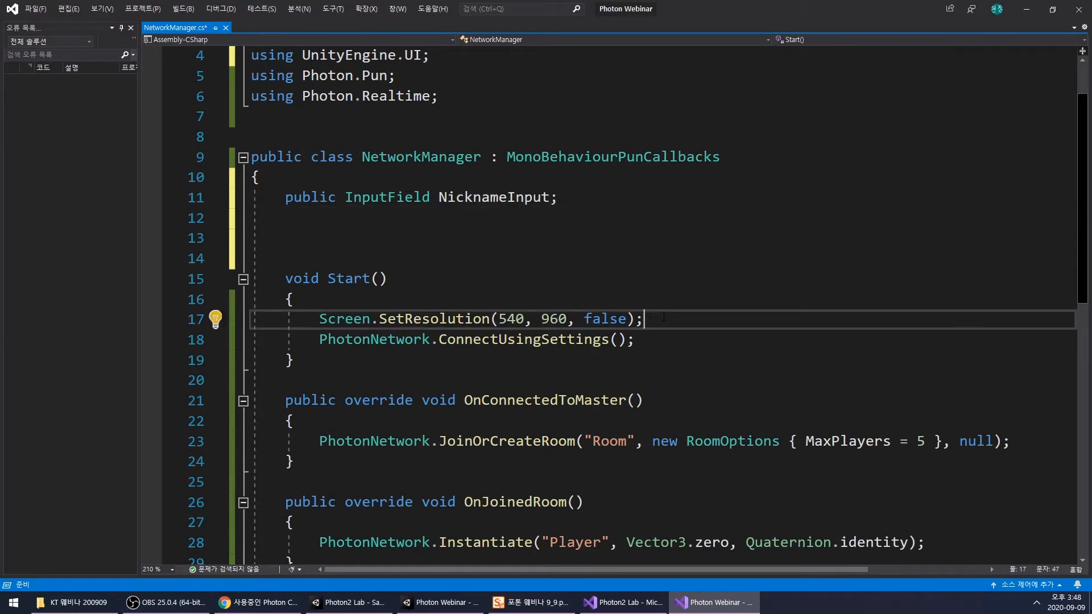
key(Return)
text(PN.L)
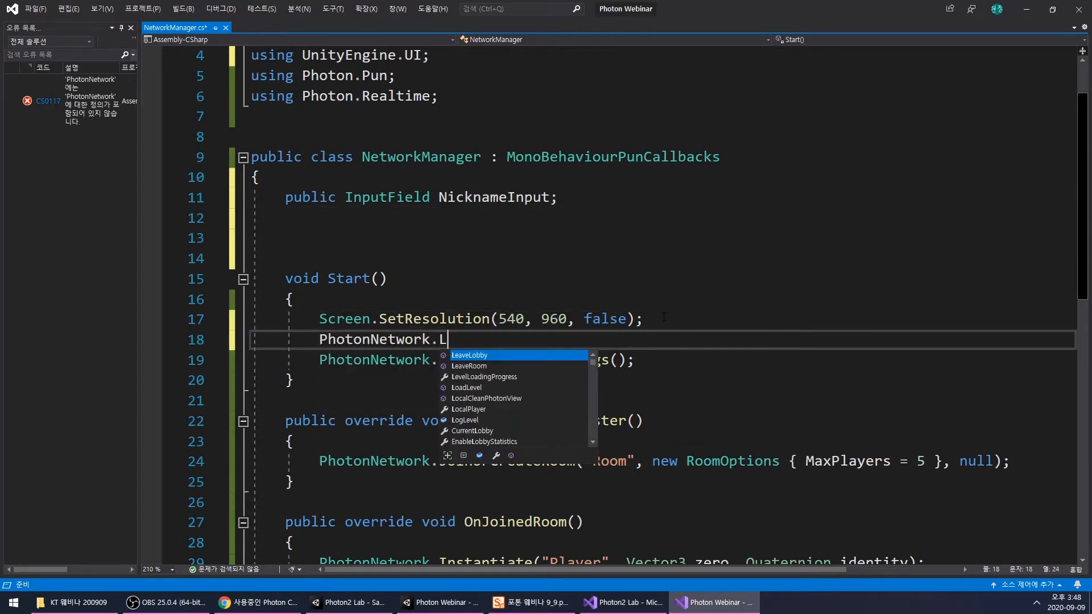
text(oca)
key(Down)
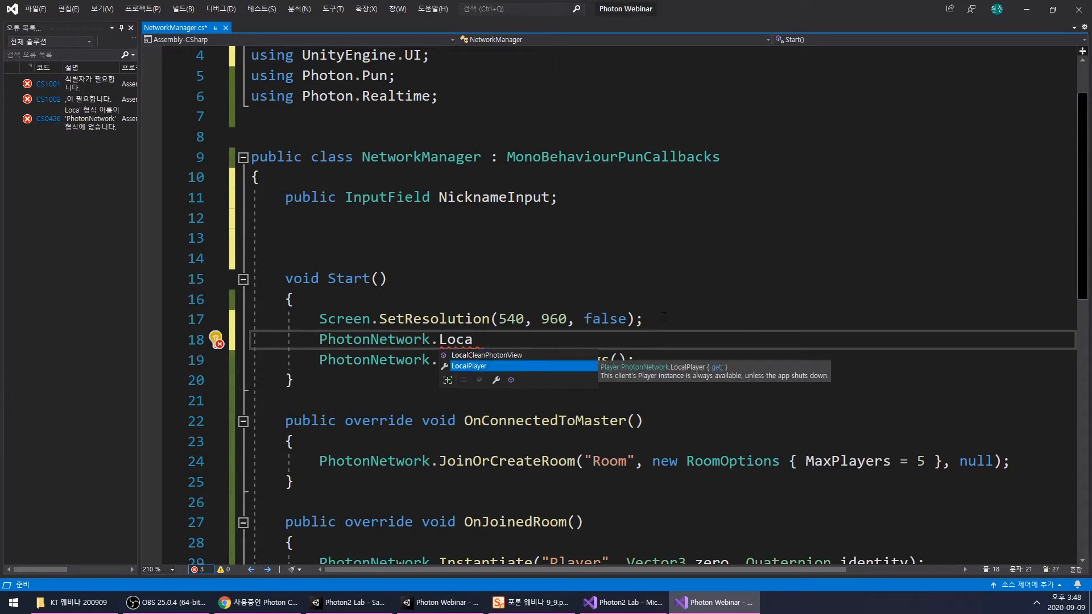
key(Tab)
text(=)
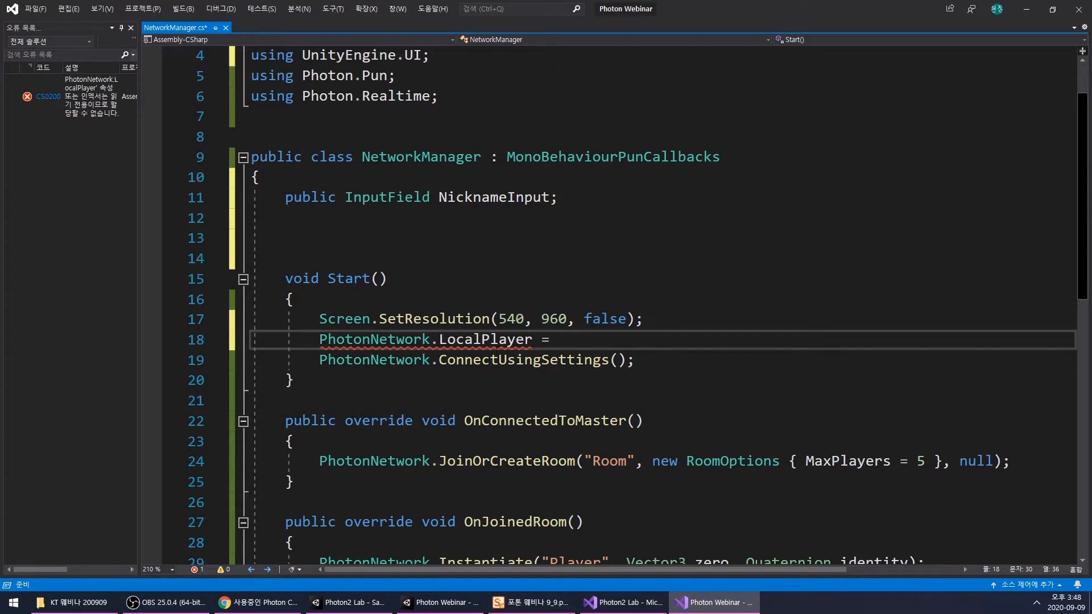
key(Left)
key(Left)
text(.)
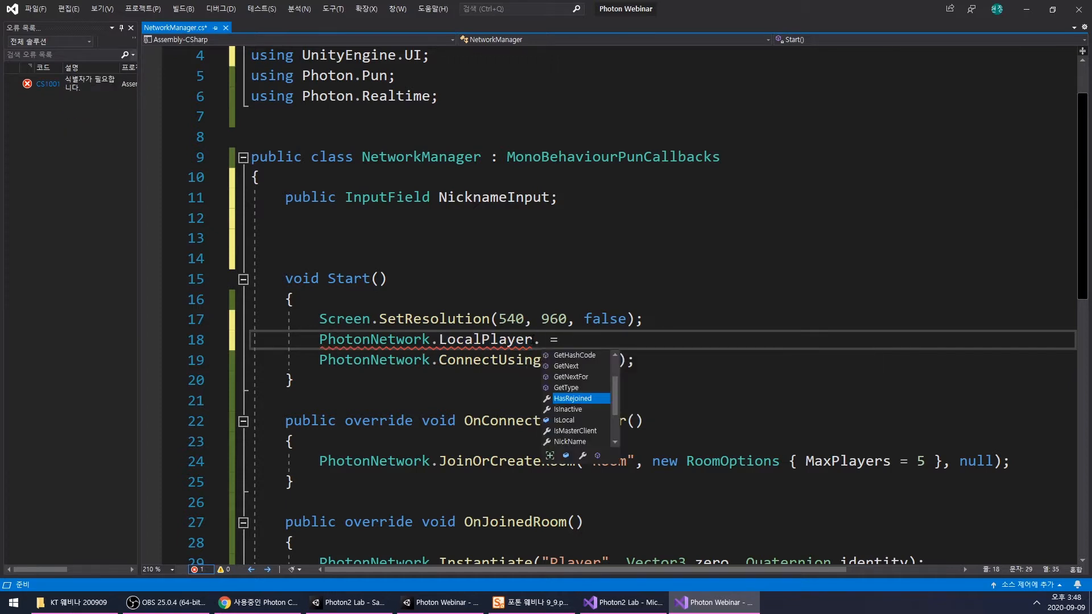
text(Nic)
key(Tab)
key(End)
- Complete the NickName assignment with NicknameInput.text; and delete the extra blank line before ConnectUsingSettings
double_click(479, 198)
key(ctrl+c)
click(666, 342)
key(ctrl+v)
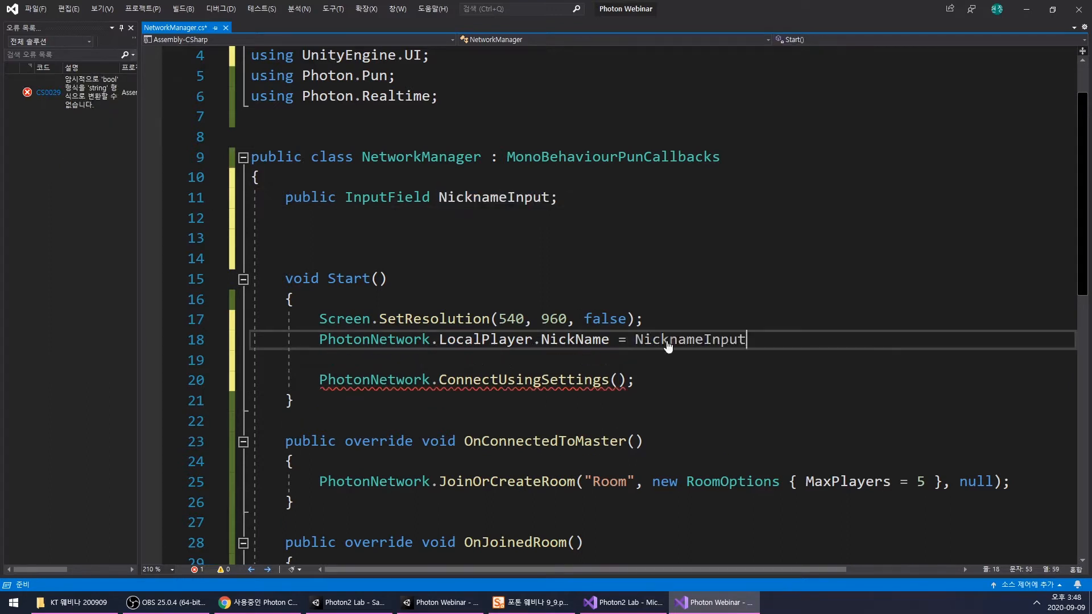
text(.te)
key(Tab)
text(;)
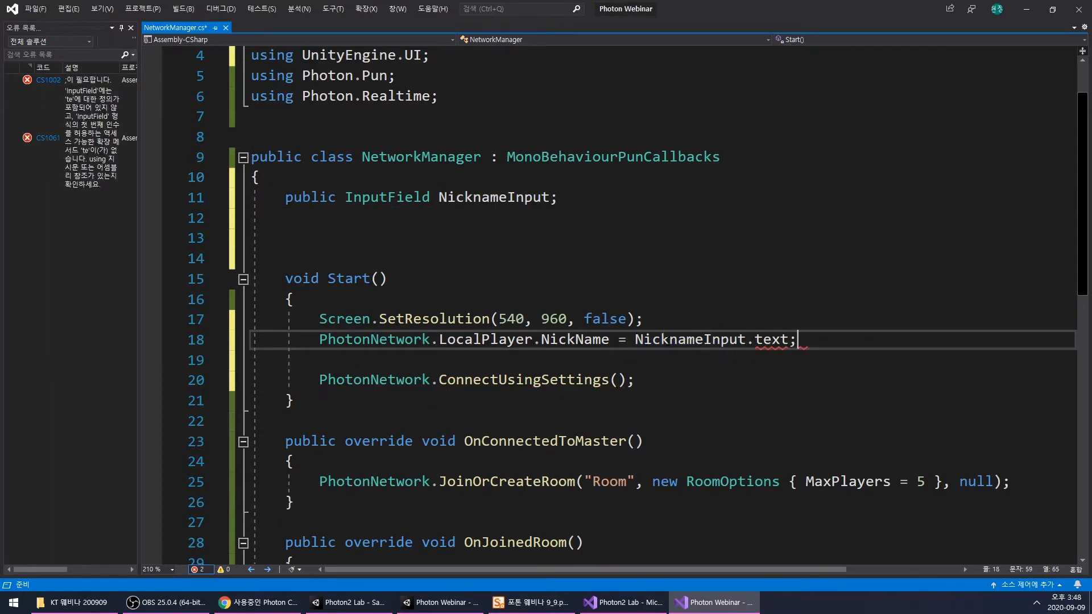
drag(330, 361, 229, 362)
key(BackSpace)
key(BackSpace)
click(489, 364)
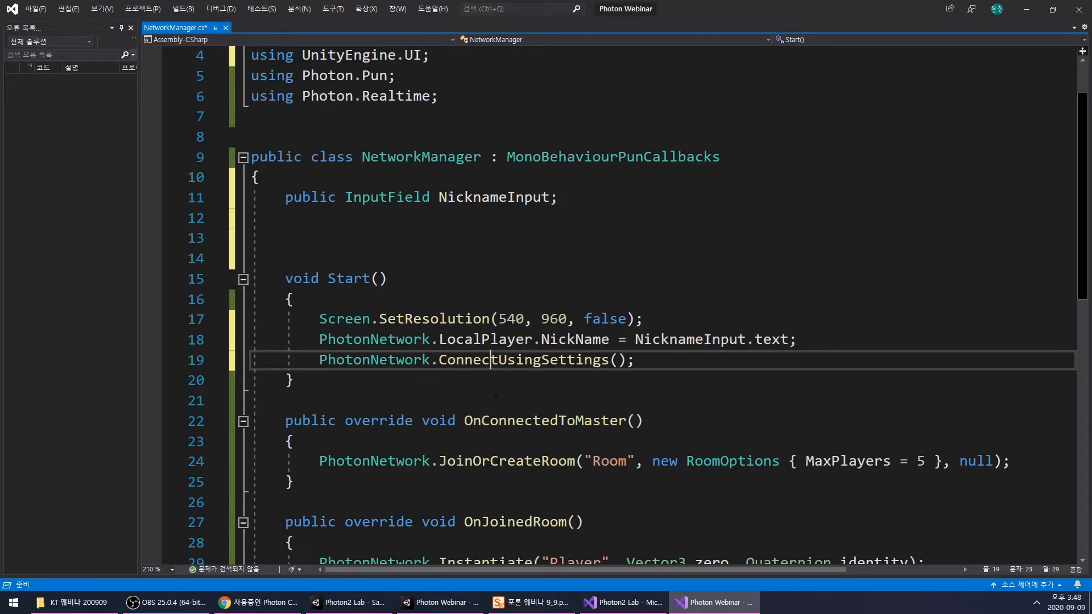
- Add the attribute [Header("DisconnectPanel")] above the NicknameInput field
scroll(433, 270, down, 4)
scroll(506, 370, up, 1)
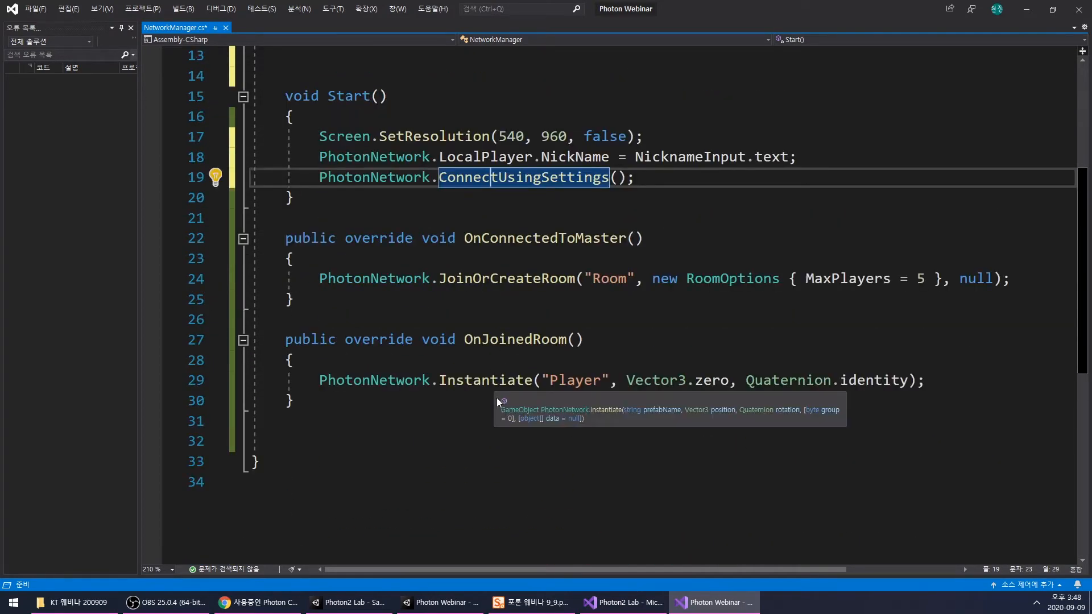
scroll(450, 202, up, 4)
click(395, 245)
key(Return)
text([Header()
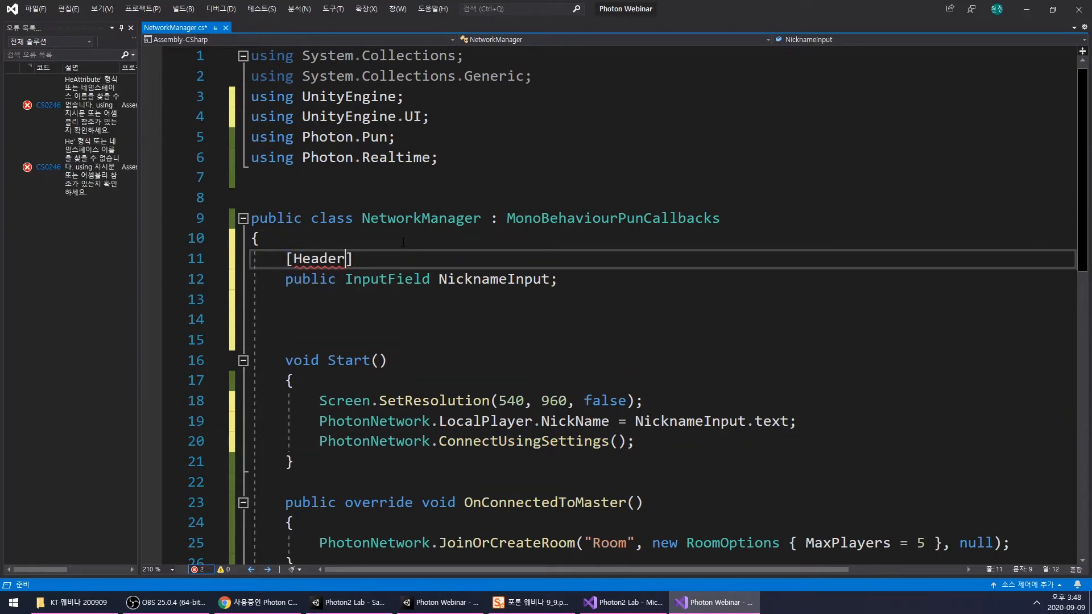
text("Dis)
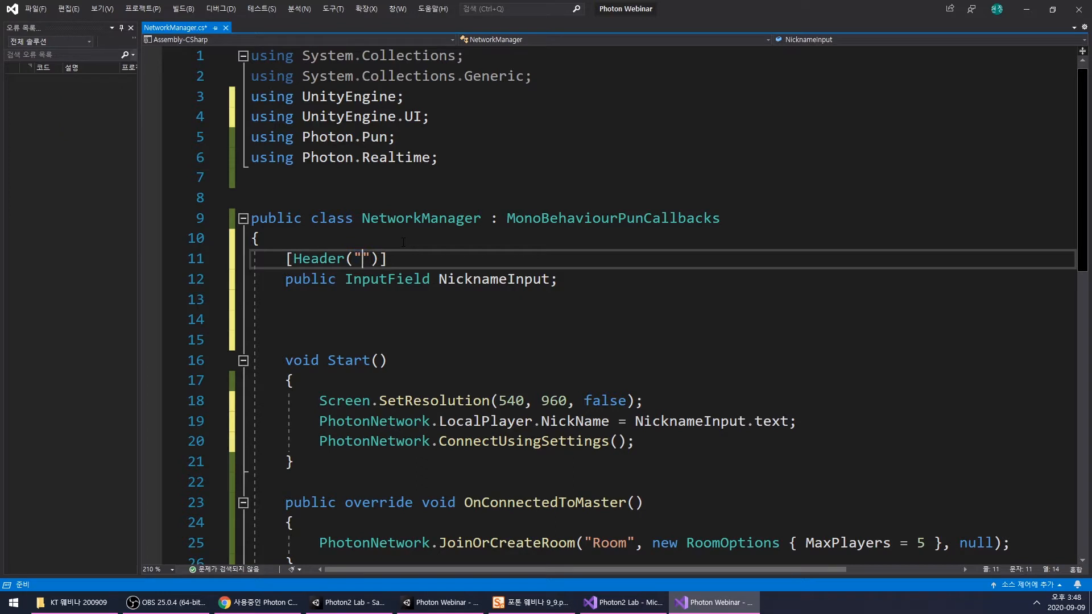
text(connectPanel)
- Declare the field public GameObject DisconnectPanel; between the header attribute and the NicknameInput field
double_click(400, 257)
click(580, 278)
click(577, 259)
key(Return)
text(public GameObject)
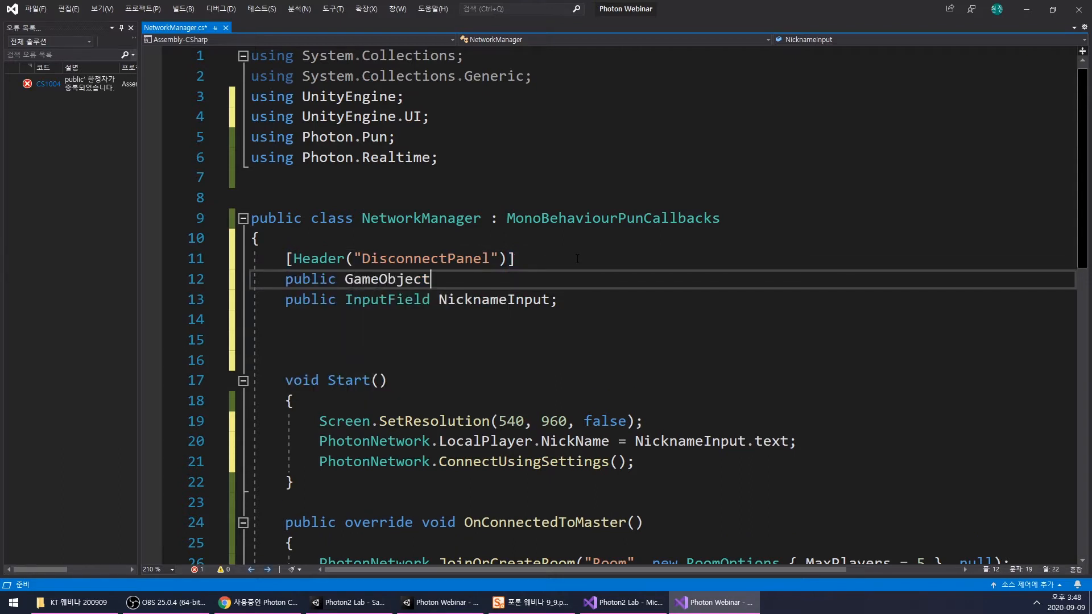
text( DisconnectPanel;)
click(496, 313)
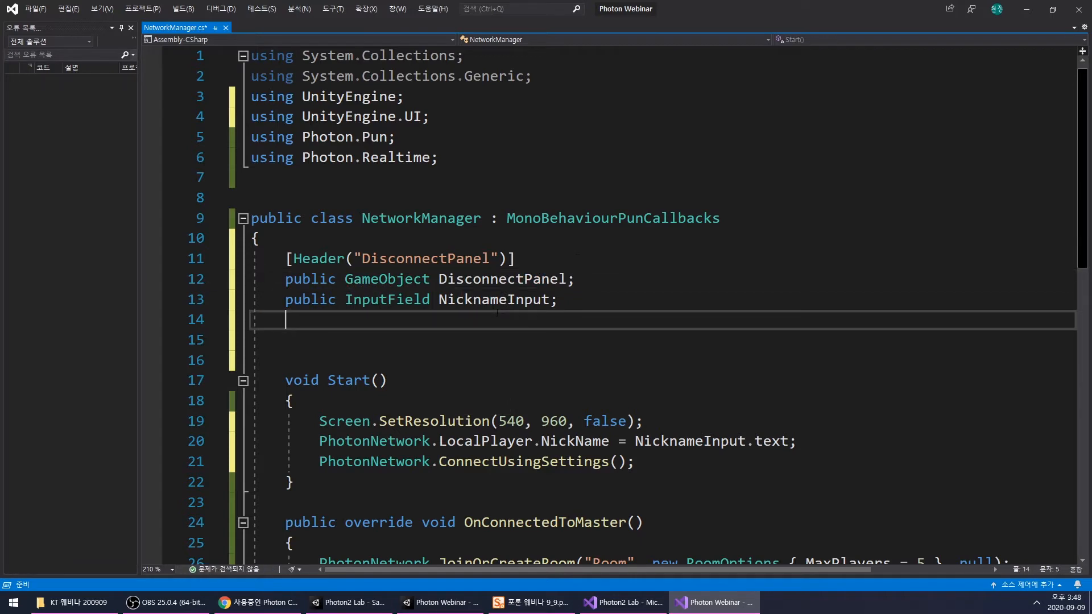
double_click(516, 279)
scroll(514, 342, down, 3)
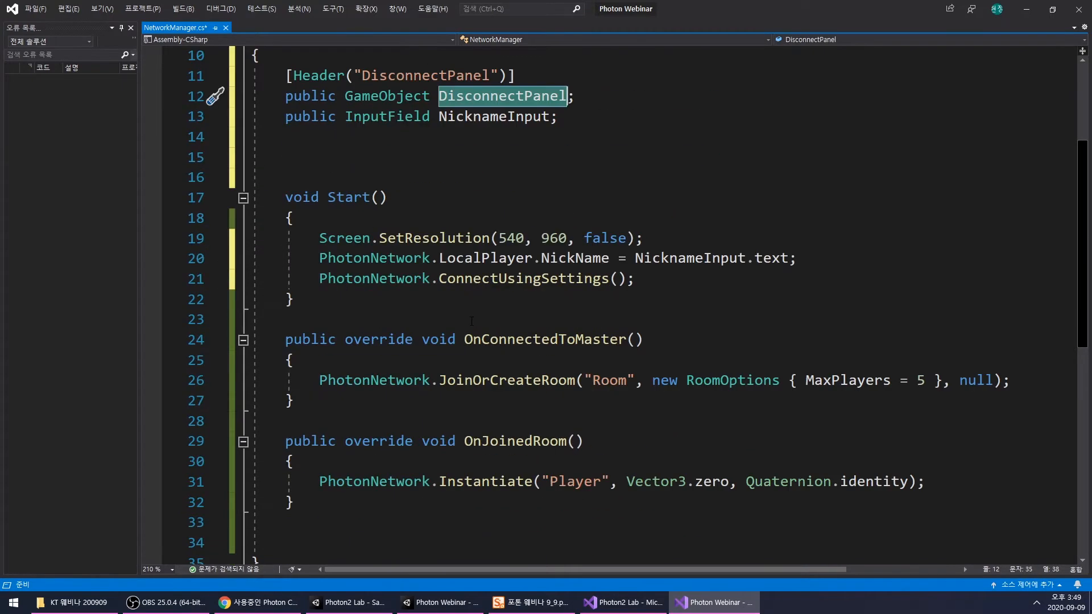
- Insert a new public void method stub, OnConnectedToServer(), between Start and OnConnectedToMaster in the NetworkManager script
double_click(349, 198)
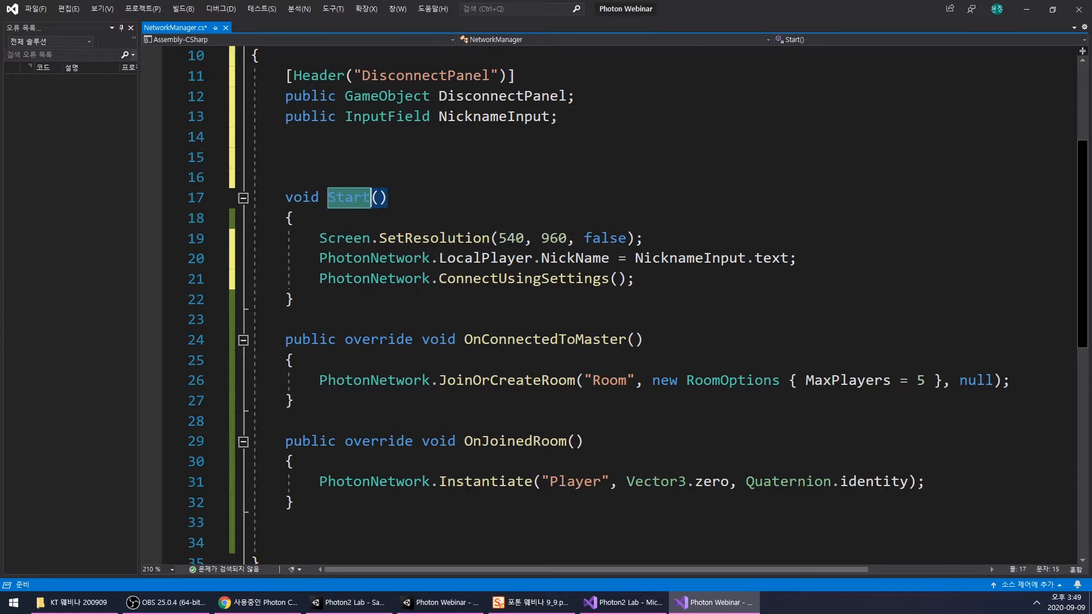
scroll(410, 339, up, 1)
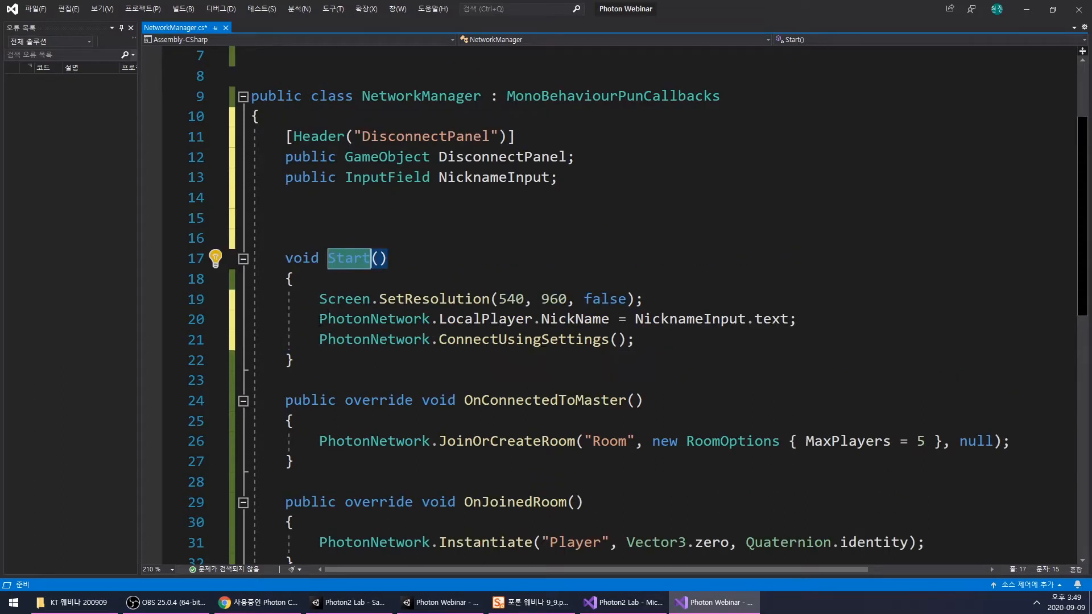
drag(251, 319, 637, 340)
click(384, 359)
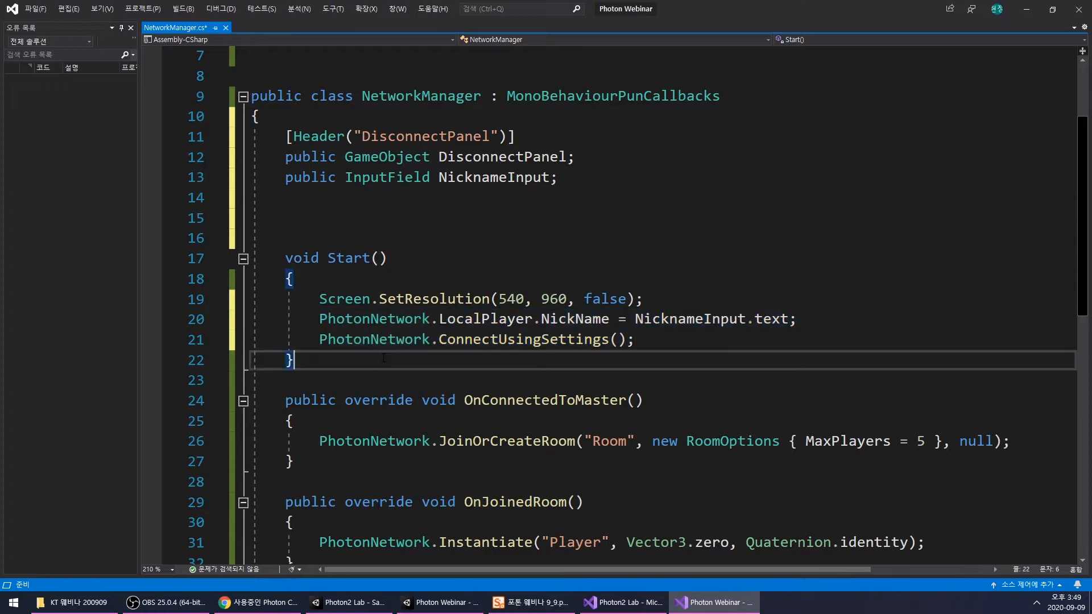
key(Return)
key(Return)
text(void)
key(BackSpace)
key(BackSpace)
key(BackSpace)
key(BackSpace)
text(public void)
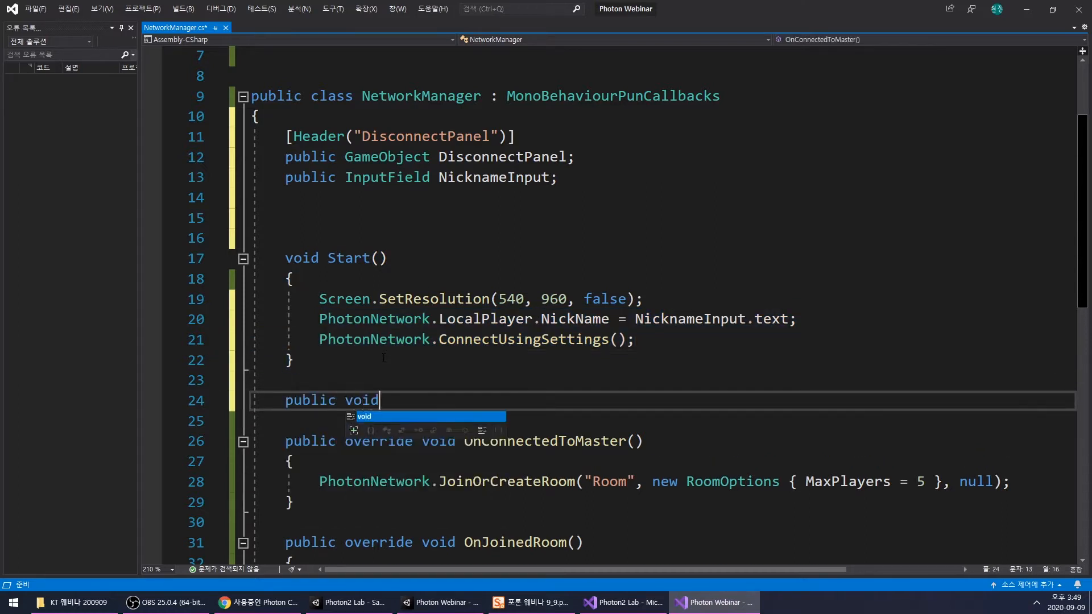
text( OnConnect)
key(Tab)
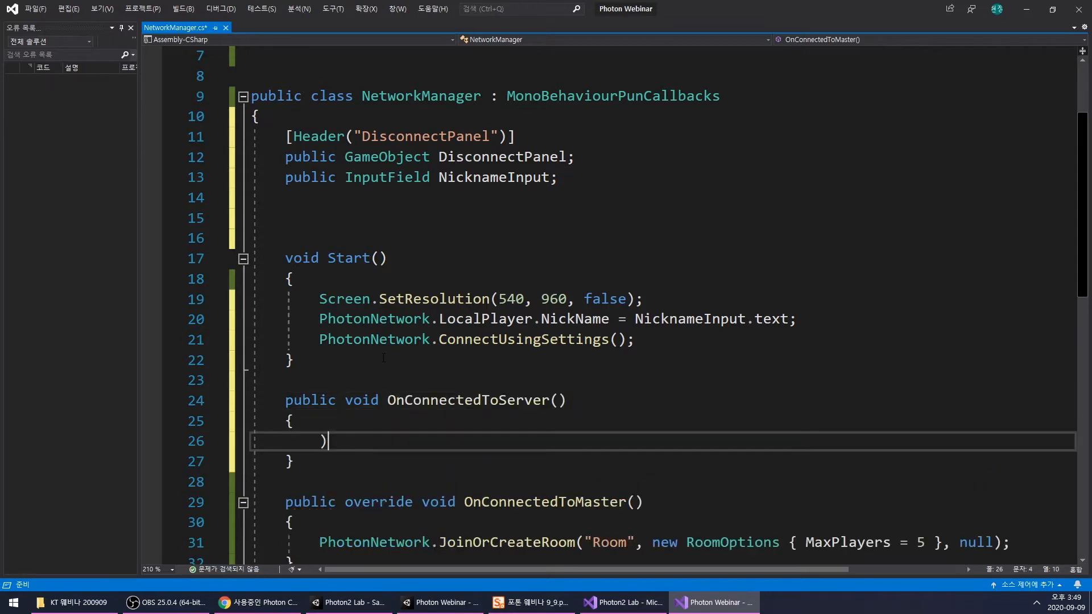
- Rename the new method to Connect() and remove the stray parenthesis from its body
text())
drag(388, 402, 532, 403)
key(BackSpace)
key(BackSpace)
key(Down)
key(Down)
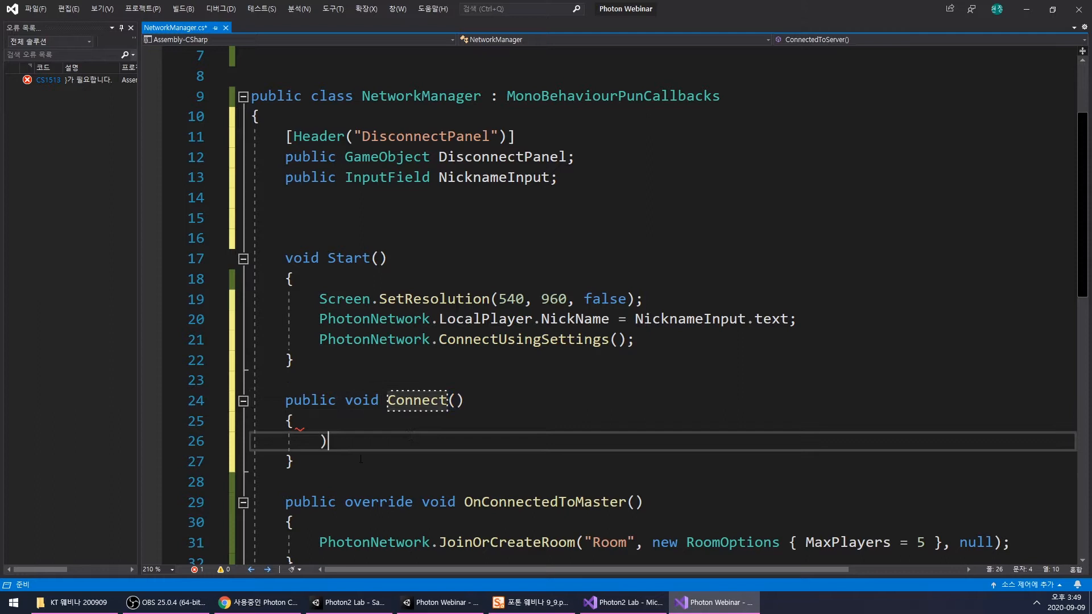
key(BackSpace)
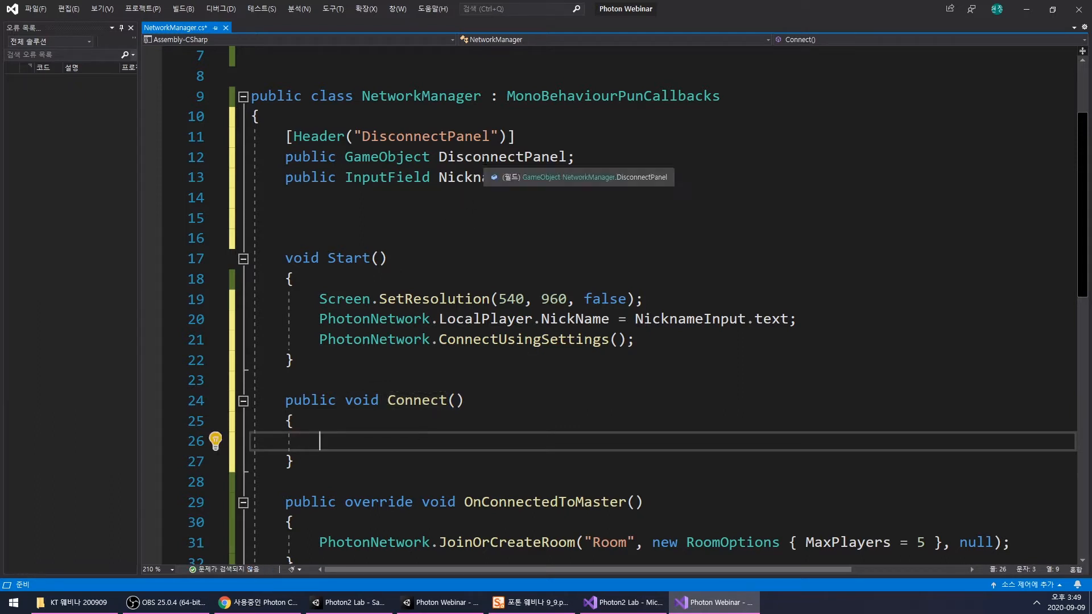
- Move the PhotonNetwork.LocalPlayer.NickName assignment and the ConnectUsingSettings() call from Start into the Connect method
drag(319, 319, 636, 339)
key(ctrl+x)
click(424, 422)
key(ctrl+v)
- Delete the empty line left inside Start so only the SetResolution call remains in its body
drag(334, 360, 301, 330)
click(378, 323)
key(shift+Home)
key(BackSpace)
key(BackSpace)
key(Down)
key(Down)
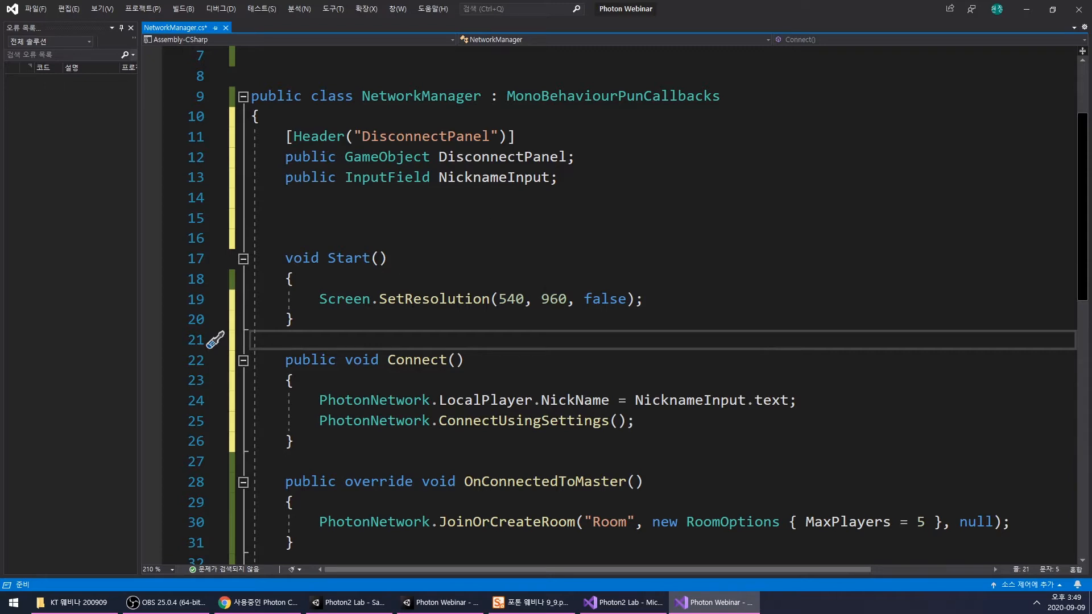
- Save the NetworkManager script and switch to the Photon Webinar project in Unity
scroll(625, 307, down, 2)
scroll(430, 254, up, 2)
click(614, 314)
scroll(556, 330, down, 5)
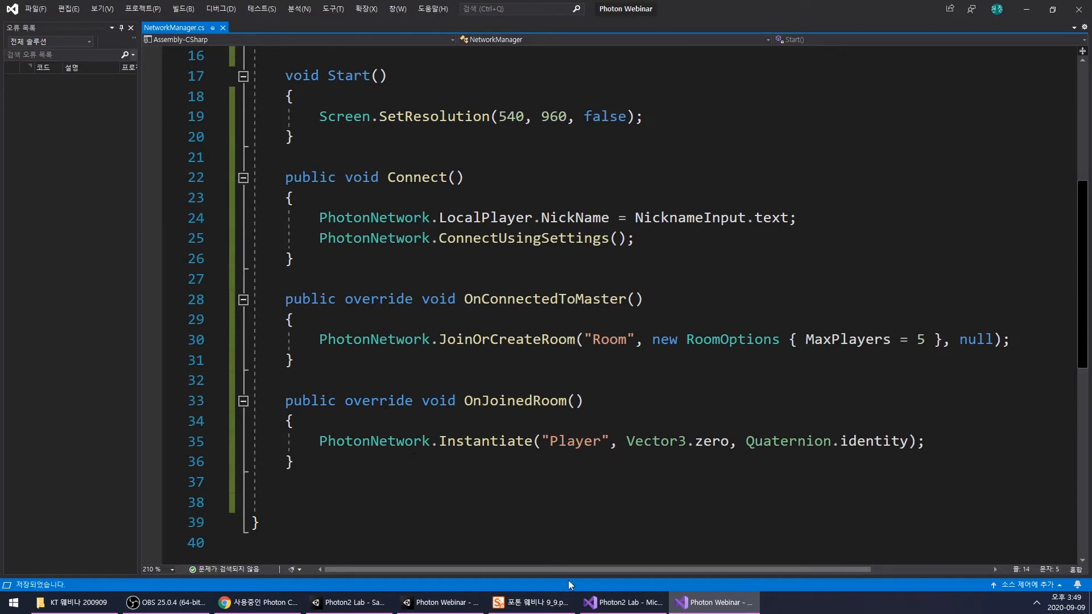
mouse_move(622, 602)
mouse_move(599, 568)
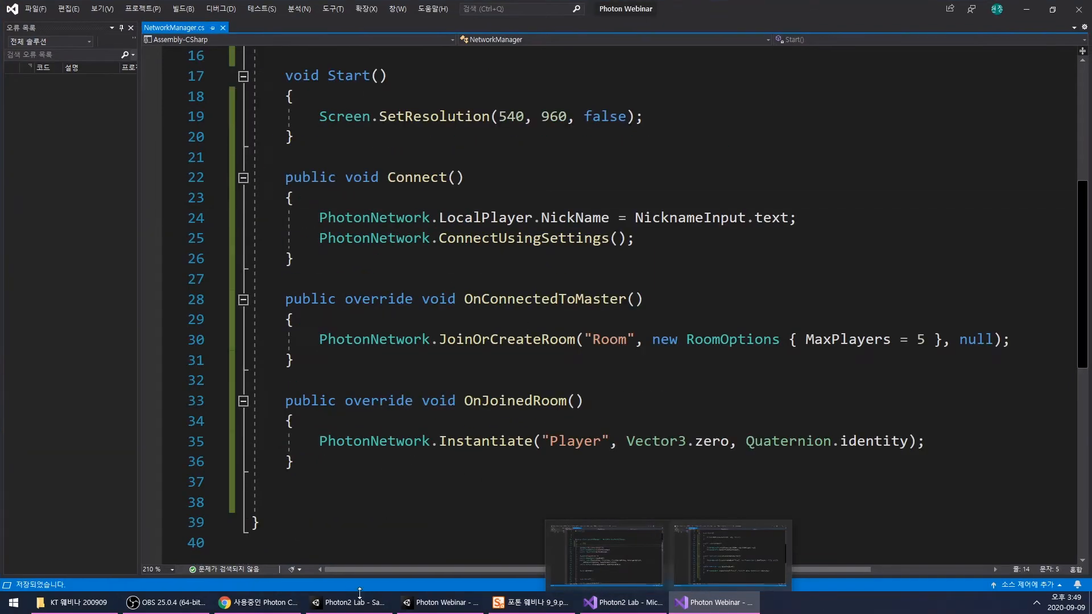
click(441, 604)
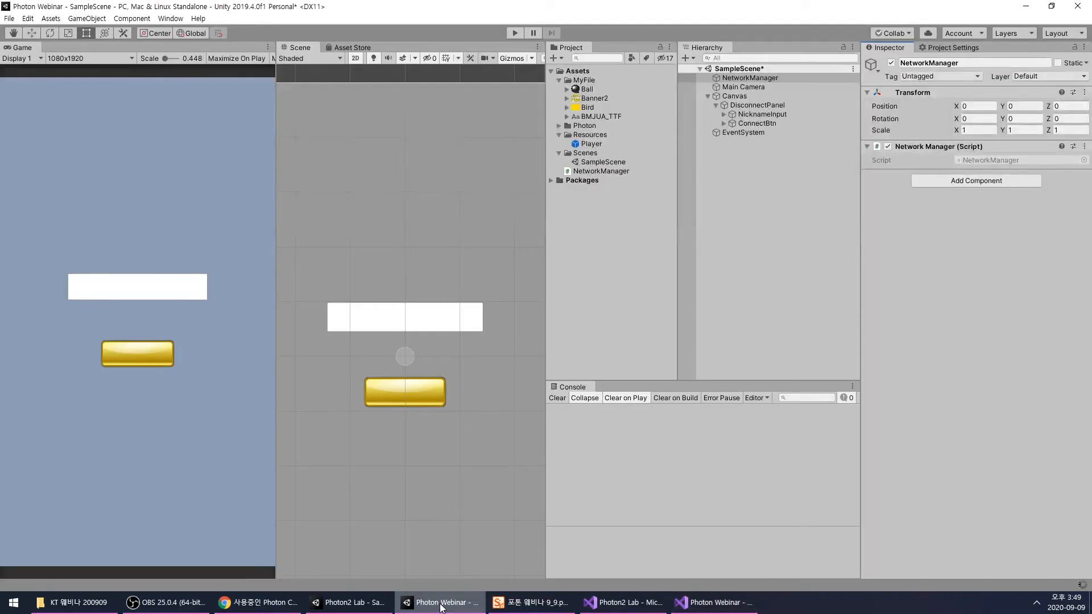
- Assign DisconnectPanel and NicknameInput from the scene to the matching reference fields of the NetworkManager object's script
click(514, 36)
click(763, 215)
click(752, 124)
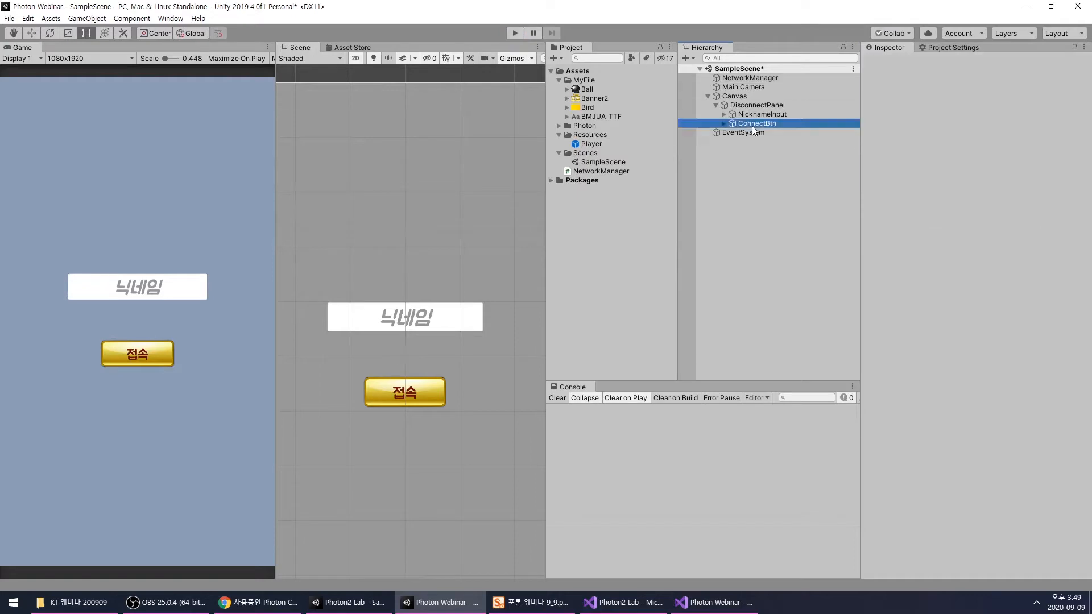
click(777, 114)
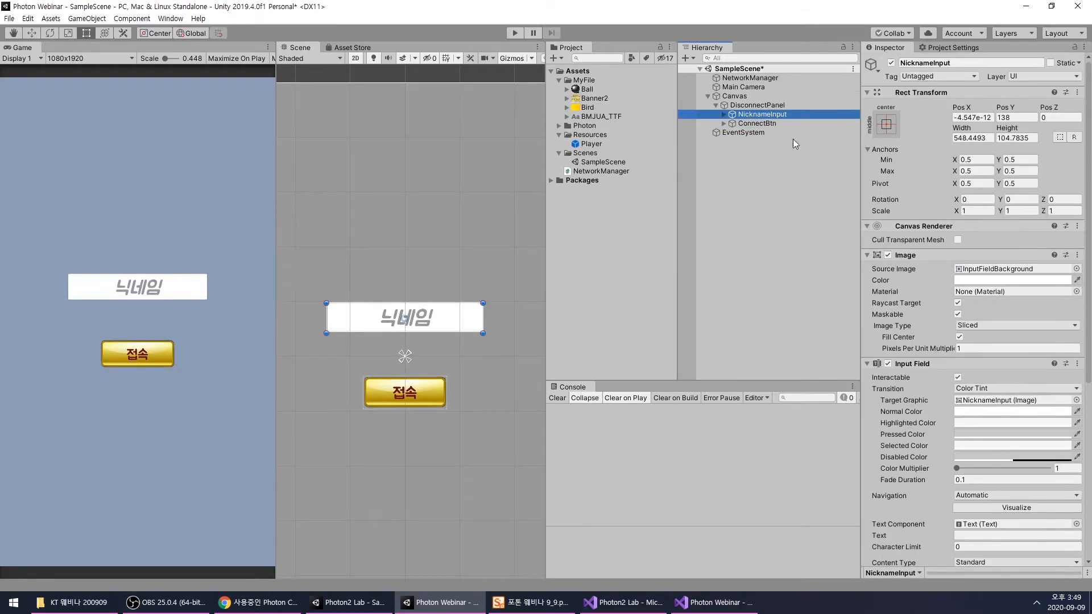
click(749, 77)
drag(757, 105, 1013, 187)
drag(751, 117, 1007, 198)
click(757, 193)
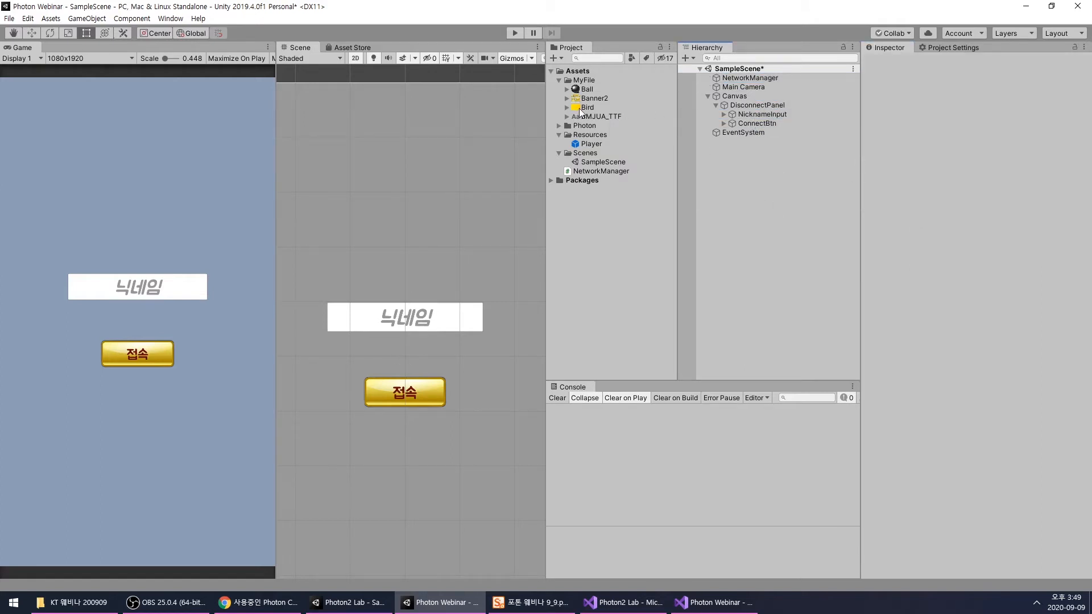
- Add the Bird image to the Canvas as a sprite and place it before DisconnectPanel in the hierarchy order
drag(722, 117, 744, 97)
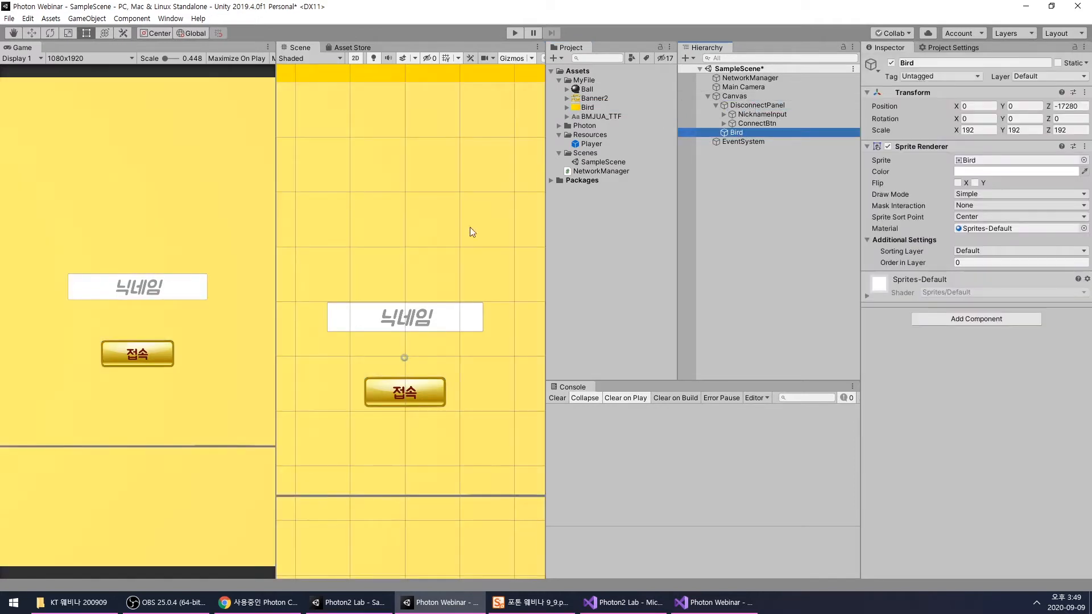
scroll(432, 230, down, 5)
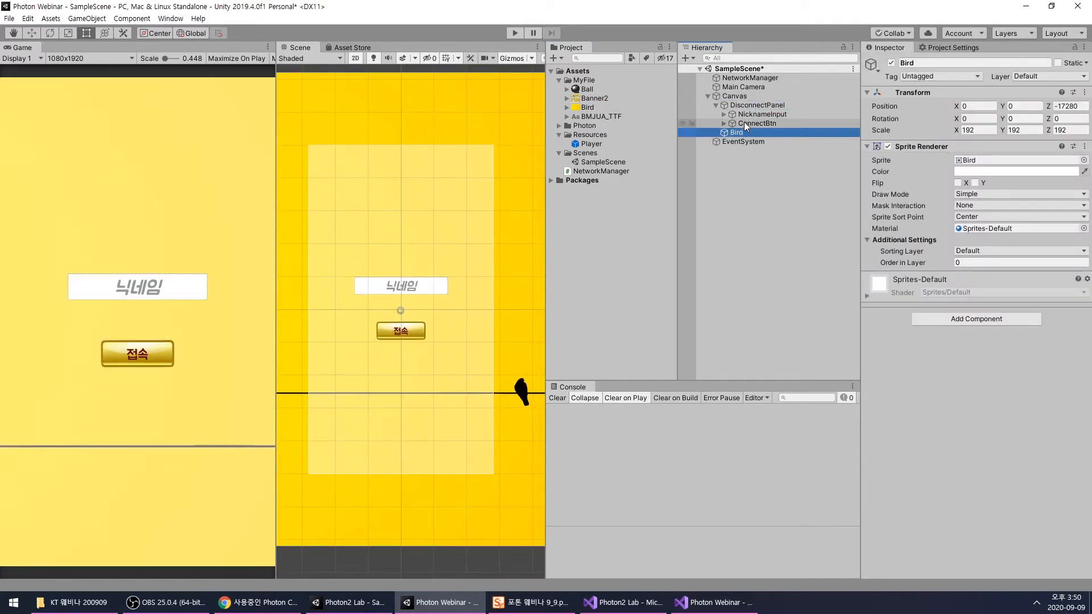
scroll(405, 264, down, 6)
drag(736, 132, 740, 103)
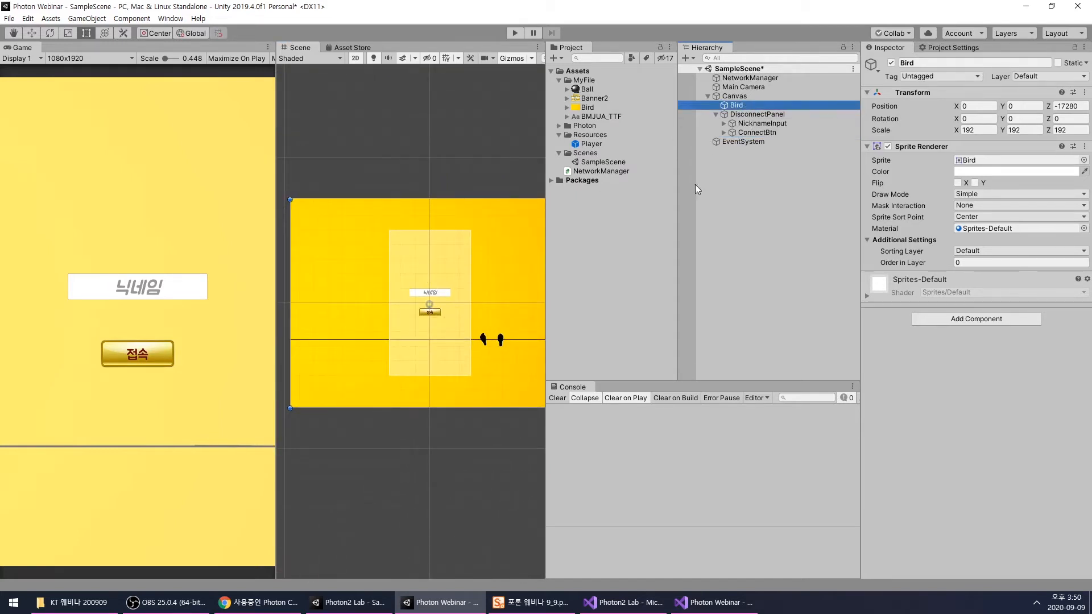
- Scale the Bird sprite to about 141 and move it to X -793, Y -33, with both birds inside the canvas
scroll(441, 327, down, 2)
drag(439, 394, 440, 378)
key(ctrl+z)
scroll(415, 341, down, 4)
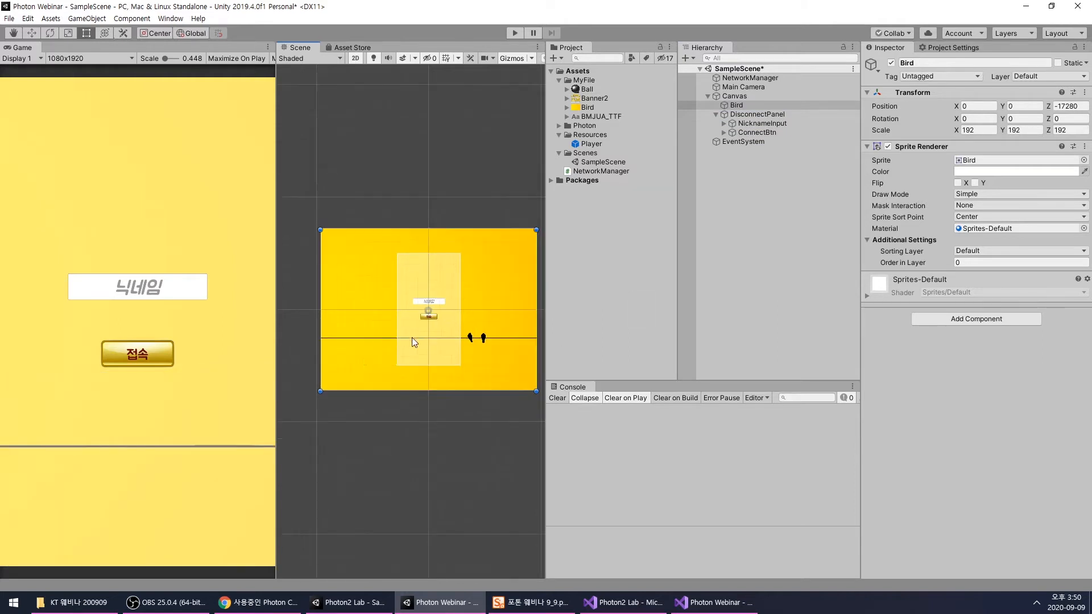
drag(318, 388, 365, 356)
drag(488, 346, 425, 366)
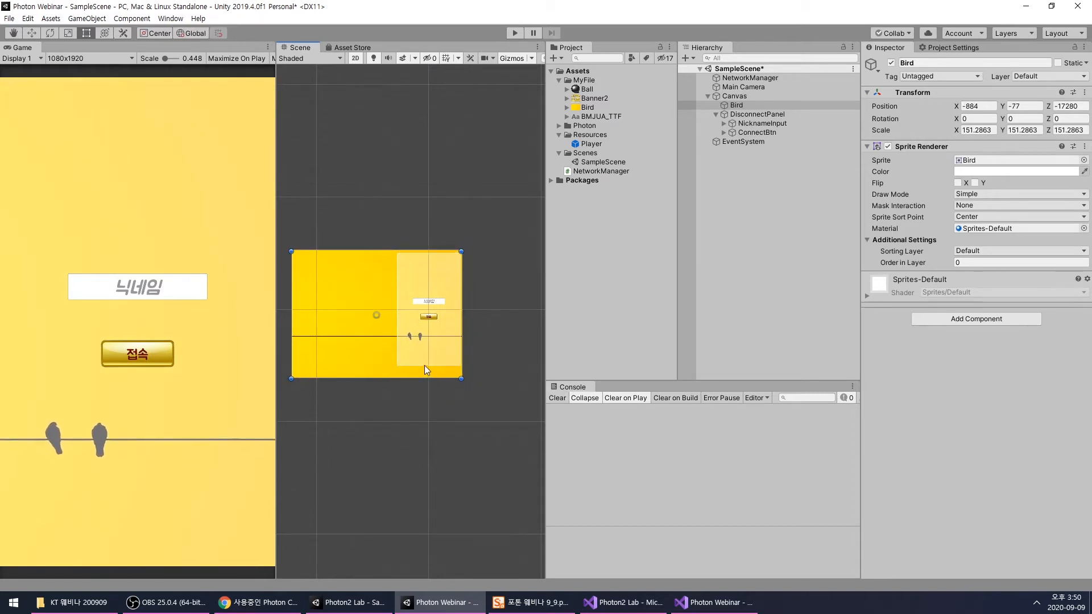
scroll(414, 310, up, 3)
scroll(414, 306, up, 1)
shift+drag(510, 447, 488, 431)
drag(341, 355, 364, 358)
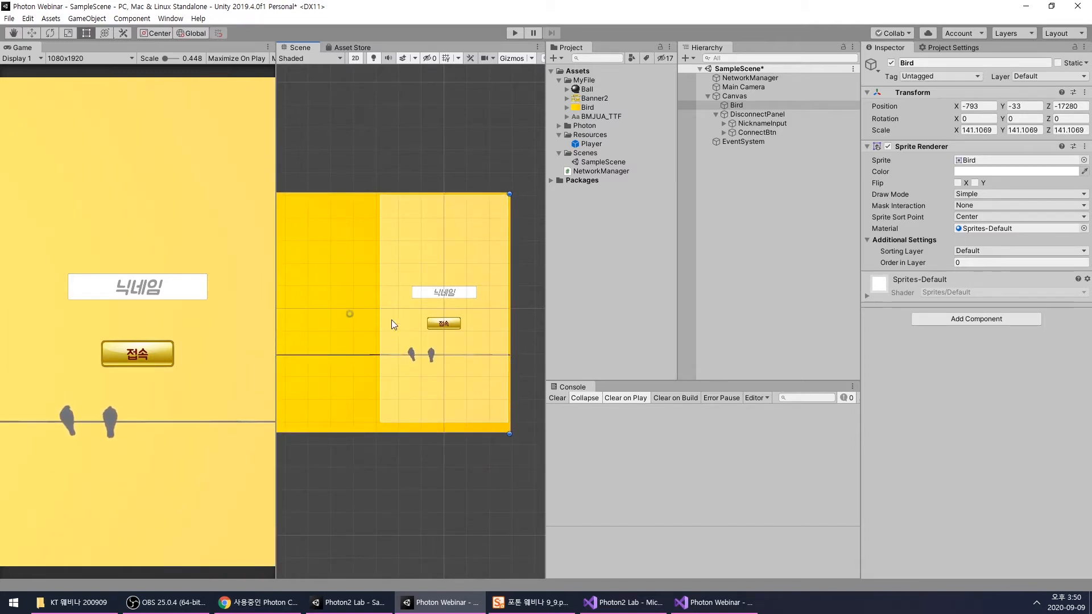
- Rename the Bird object under Canvas to Background
click(746, 237)
click(746, 105)
click(746, 107)
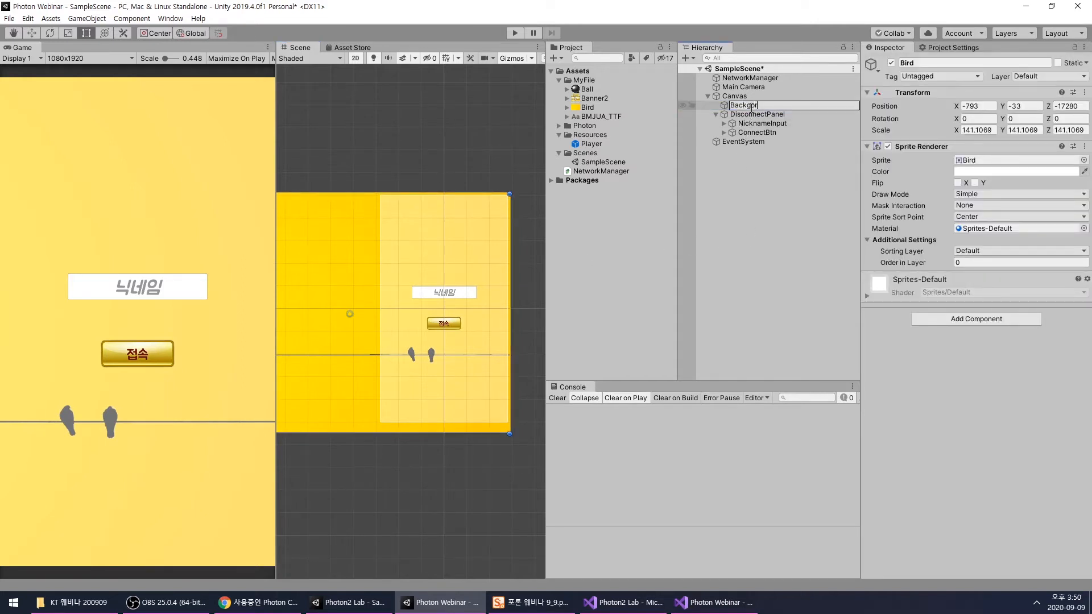
key(Return)
click(760, 161)
click(750, 107)
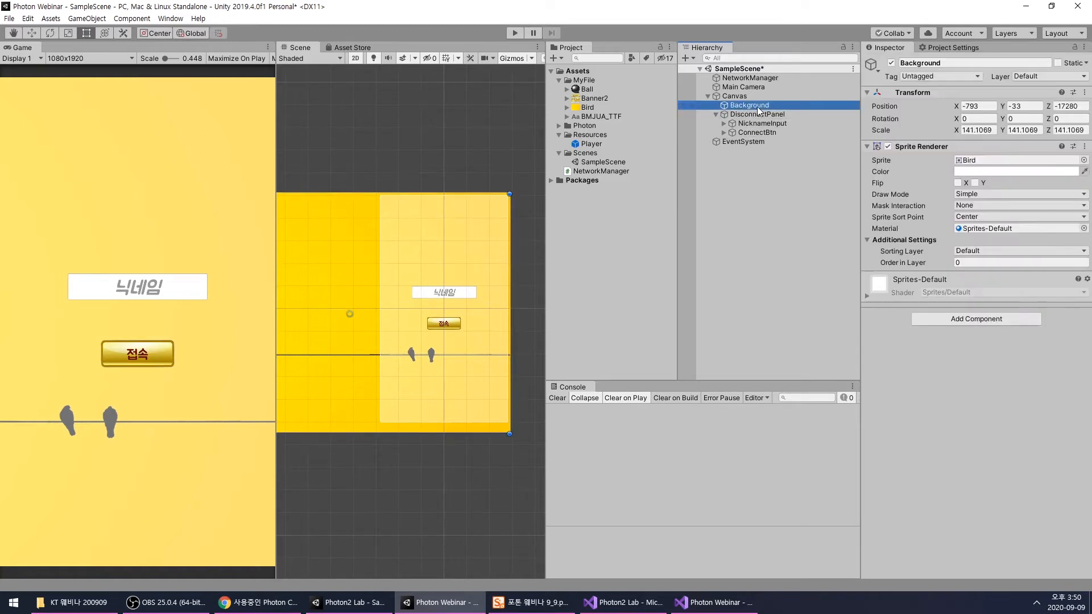
click(757, 182)
- Examine the Background sprite, DisconnectPanel and NicknameInput objects and their order under the Canvas
scroll(444, 254, up, 3)
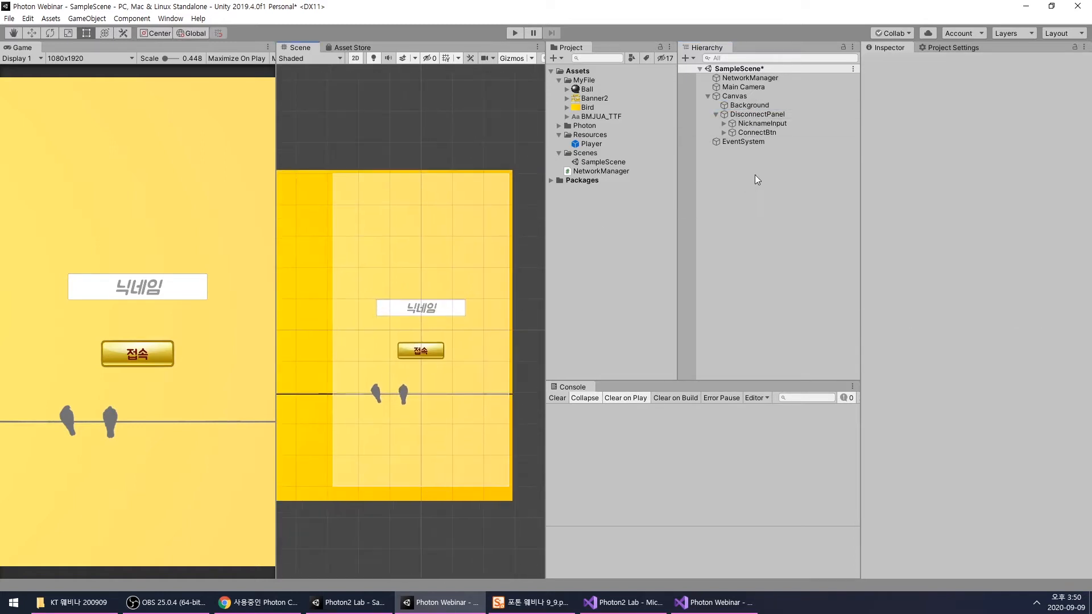
click(732, 97)
click(745, 106)
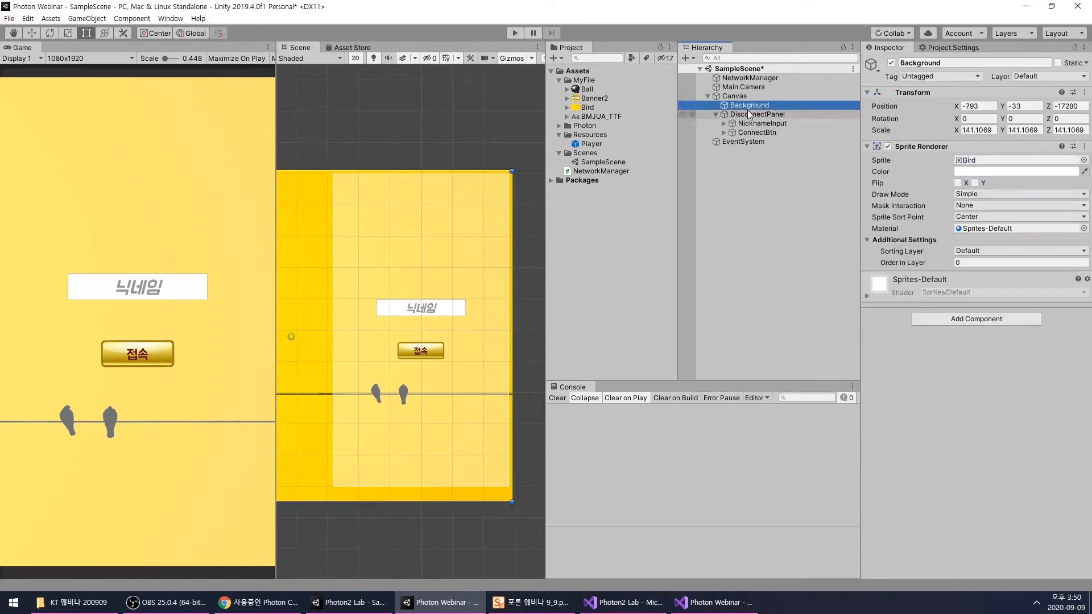
click(751, 113)
click(745, 119)
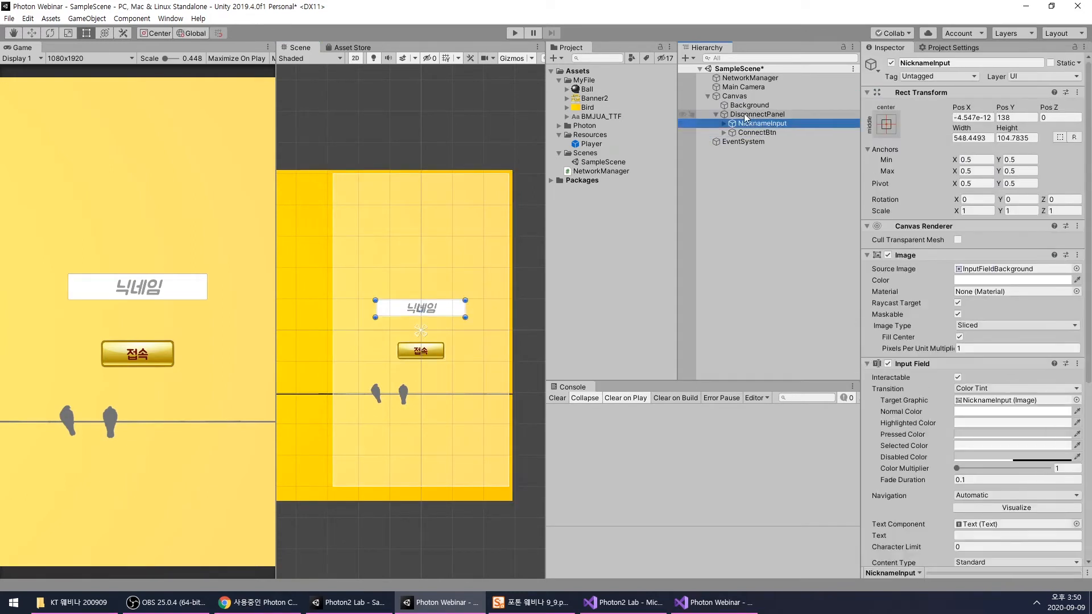
click(745, 104)
mouse_move(746, 105)
mouse_down()
mouse_move(755, 144)
mouse_move(767, 106)
mouse_up()
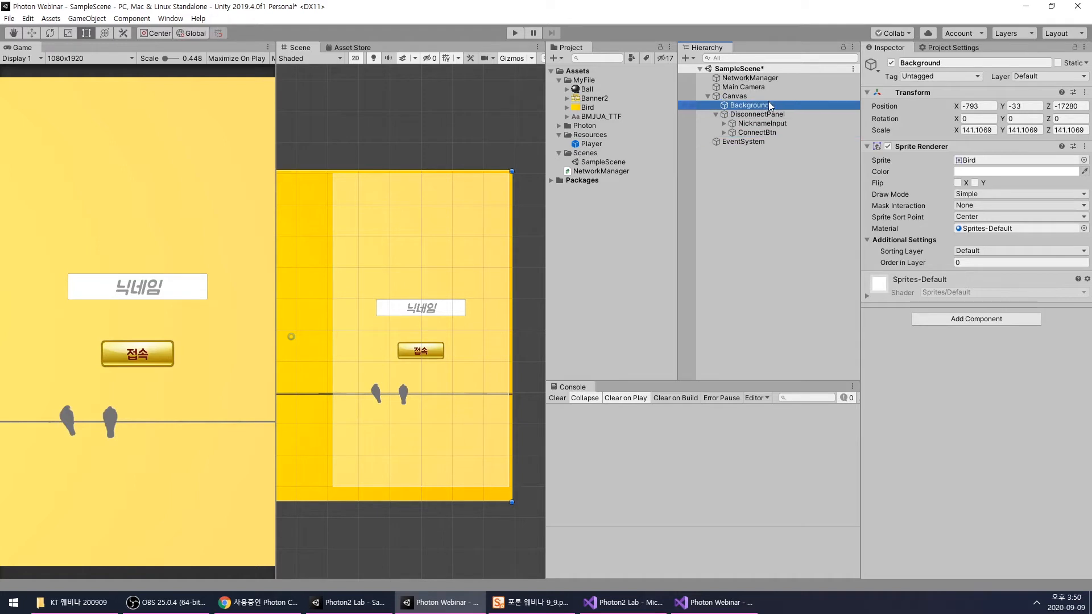
mouse_move(747, 105)
mouse_down()
mouse_move(739, 121)
mouse_move(745, 101)
mouse_up()
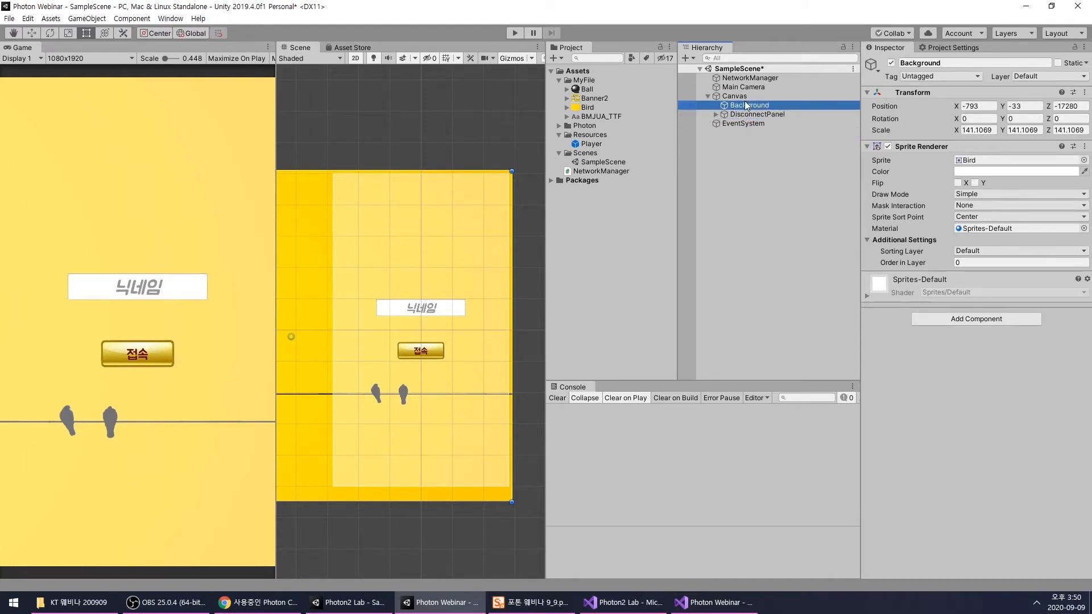
- Collapse DisconnectPanel and move EventSystem above Canvas in the scene hierarchy
click(743, 132)
click(739, 114)
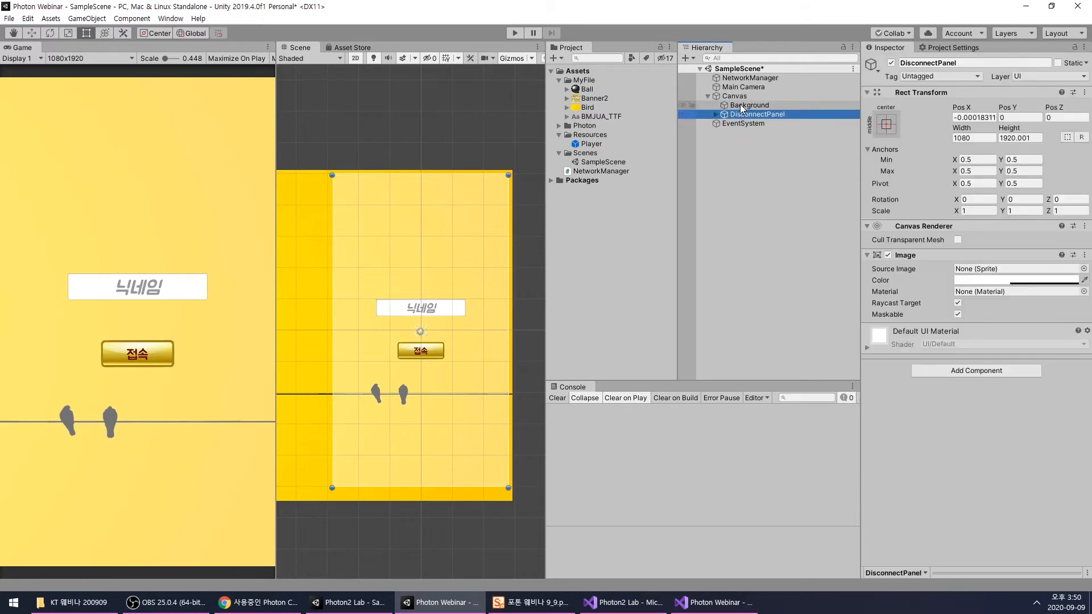
drag(741, 123, 741, 103)
click(740, 114)
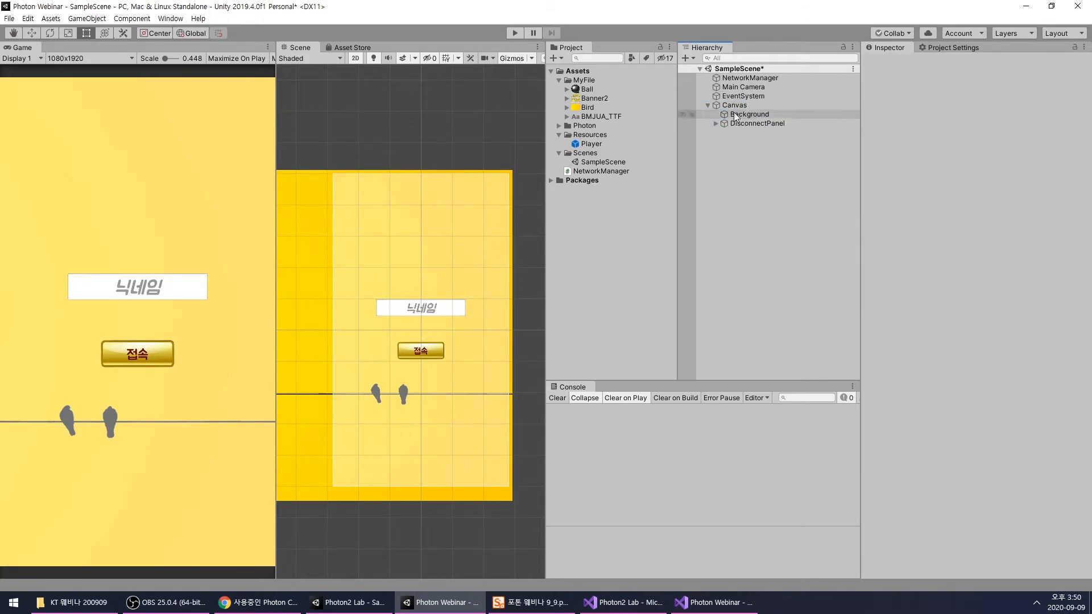
click(737, 123)
click(752, 164)
- Expand DisconnectPanel to review the Canvas children, and check the references assigned on the NetworkManager object
click(732, 115)
click(732, 106)
click(716, 123)
click(750, 135)
click(752, 141)
click(748, 211)
scroll(495, 192, down, 4)
middle_drag(440, 232, 438, 247)
scroll(438, 248, up, 1)
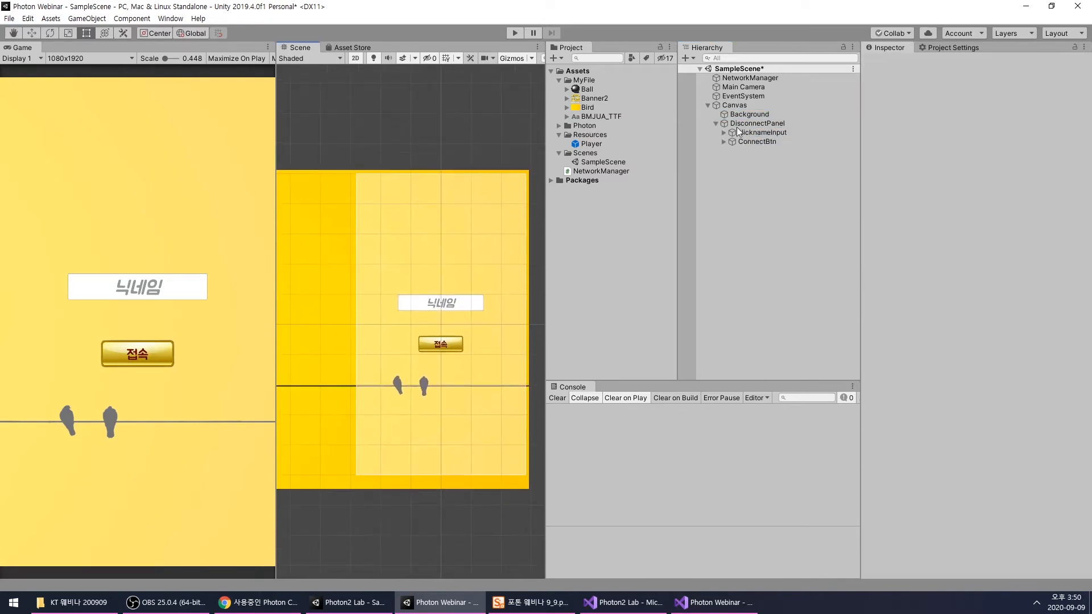
click(754, 77)
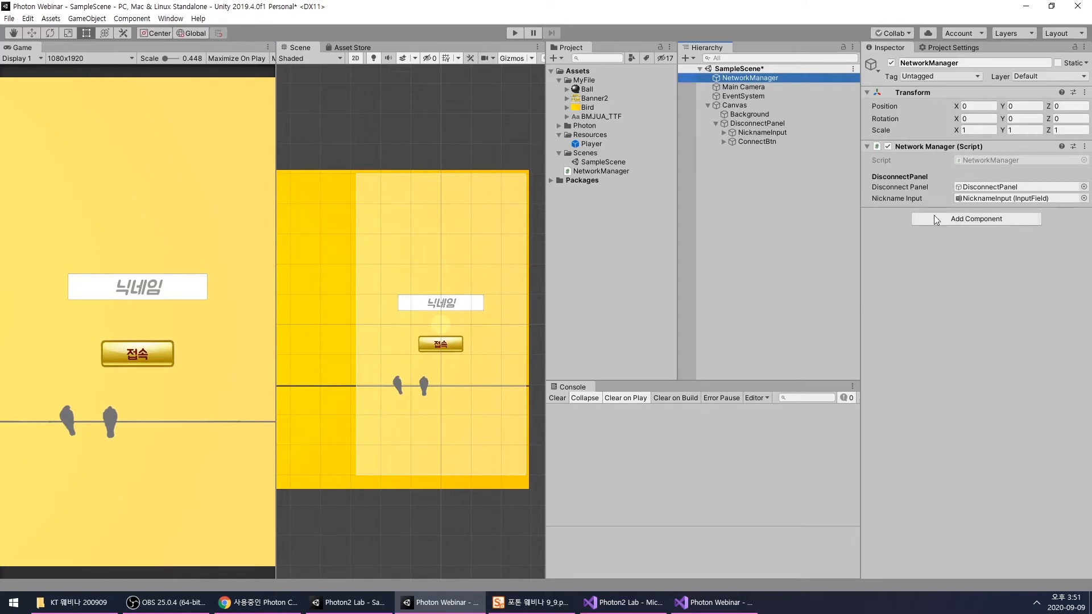
- Add an On Click event to ConnectBtn that calls Connect() on the NetworkManager object, and save the scene
click(757, 142)
scroll(925, 364, down, 3)
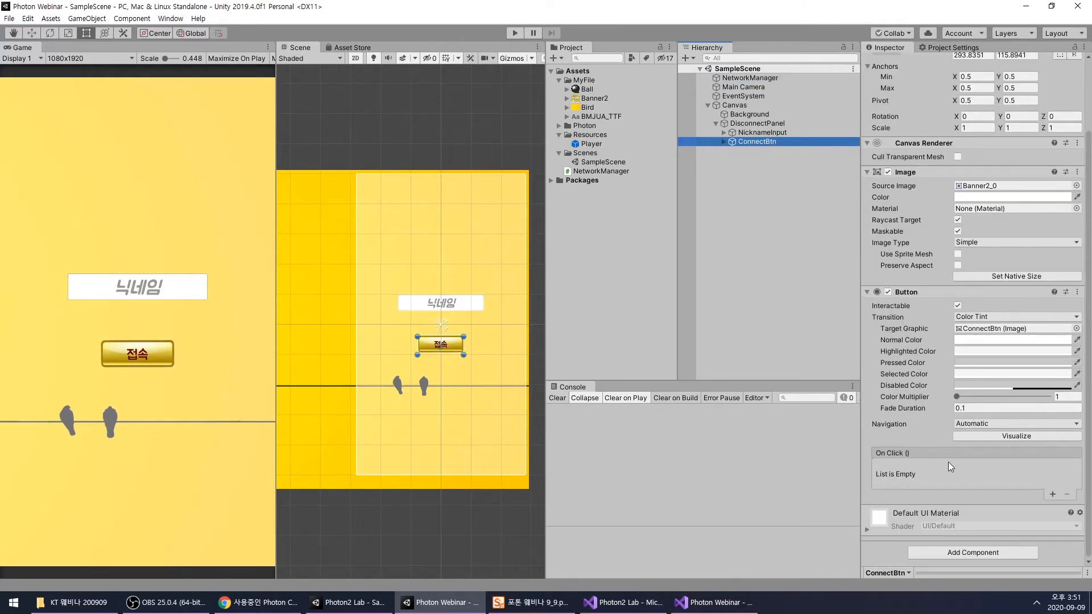
click(1052, 494)
drag(750, 78, 905, 488)
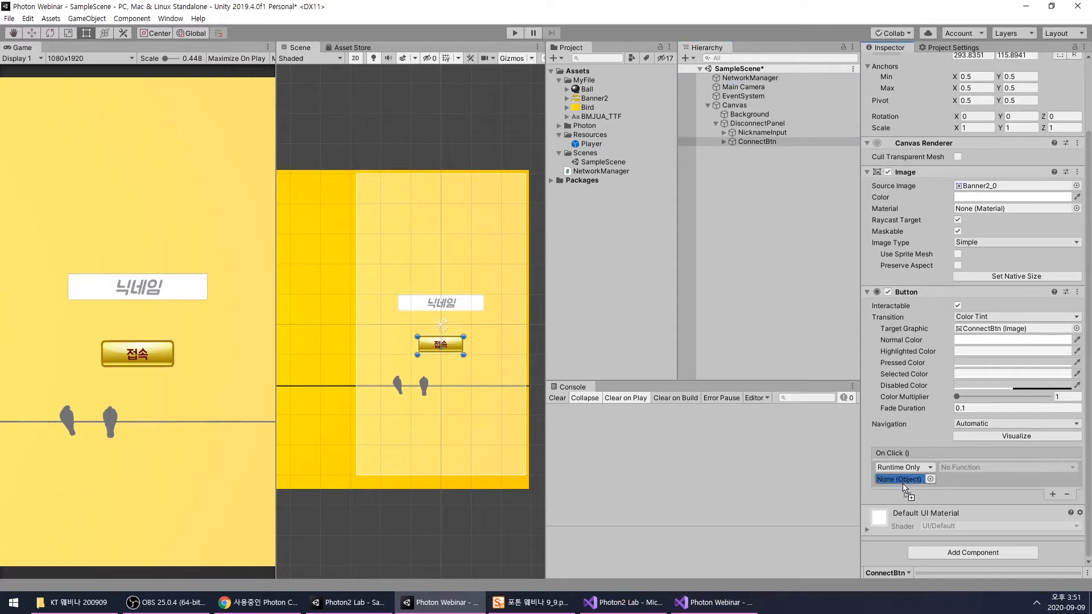
drag(750, 78, 904, 479)
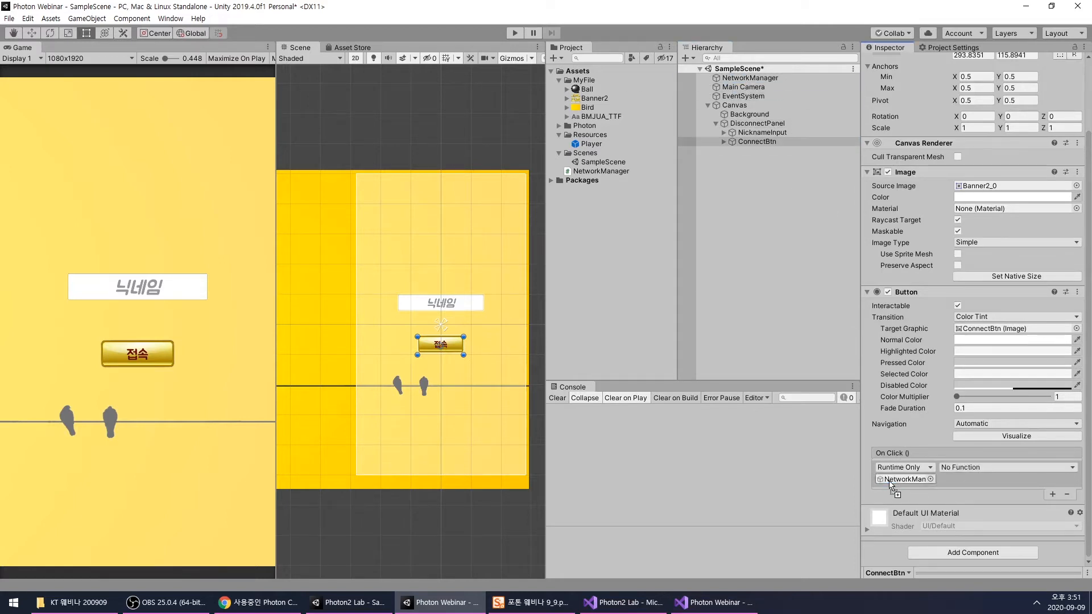
click(965, 468)
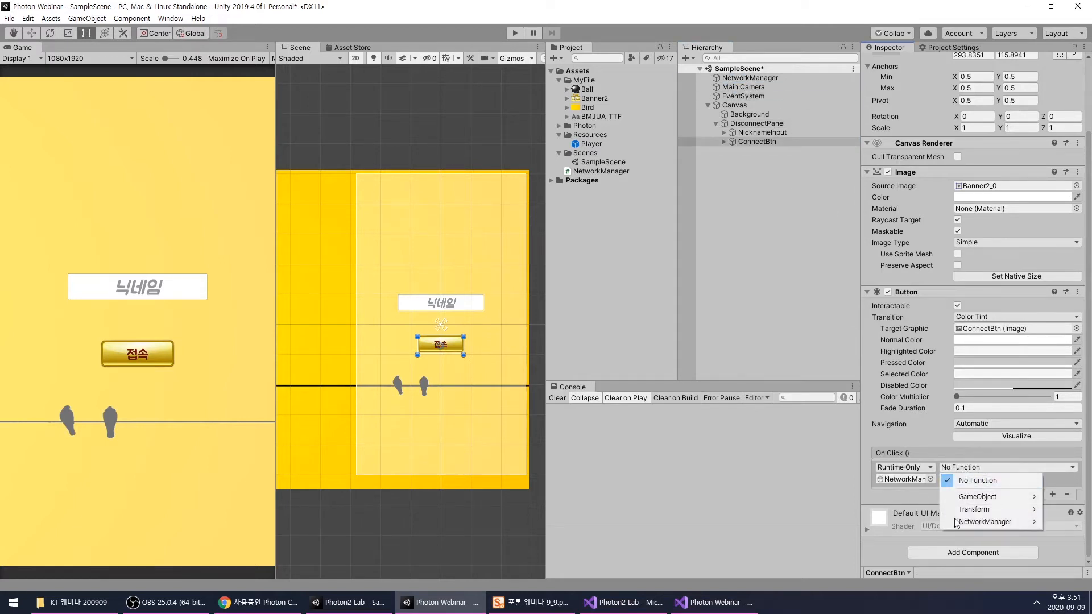
mouse_move(967, 522)
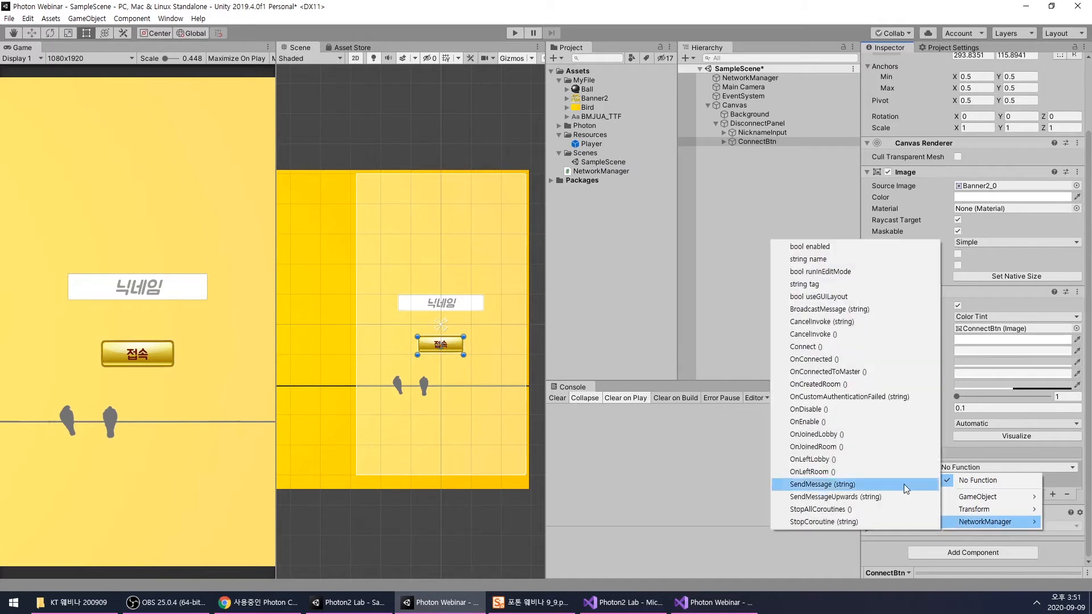
click(817, 347)
click(775, 259)
key(ctrl+s)
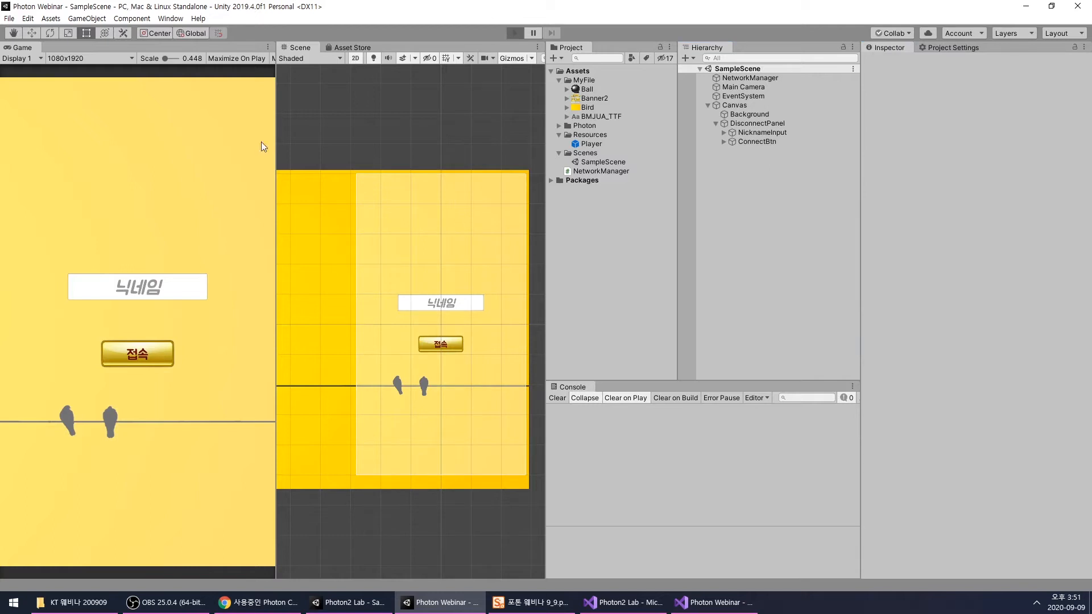
- Test the game in Play mode by connecting with nickname "a", inspect the NetworkManager object, and stop playing
key(ctrl+p)
click(139, 288)
text(a)
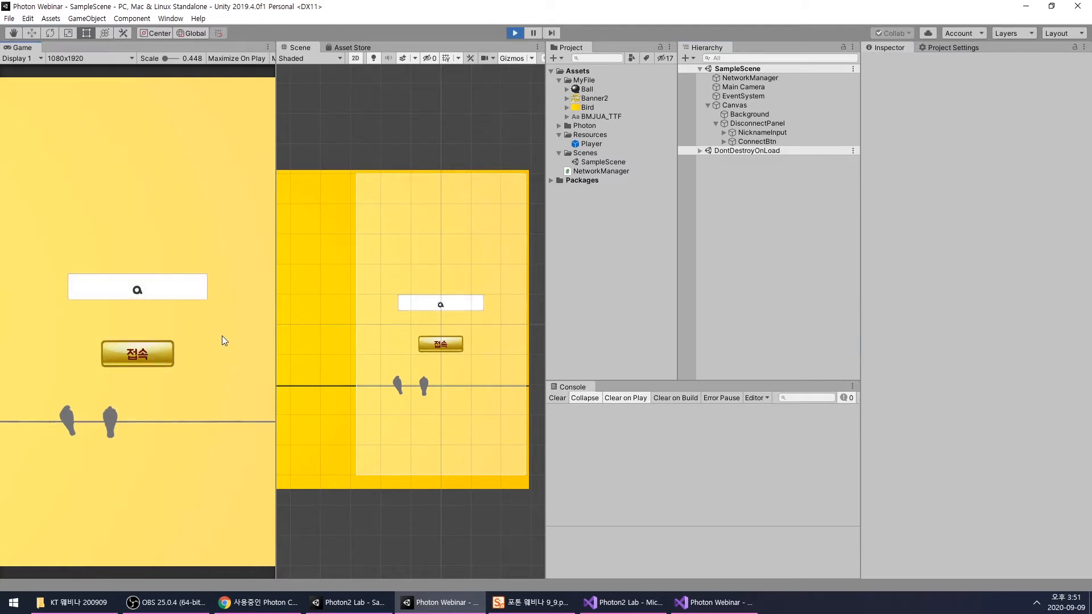
click(752, 78)
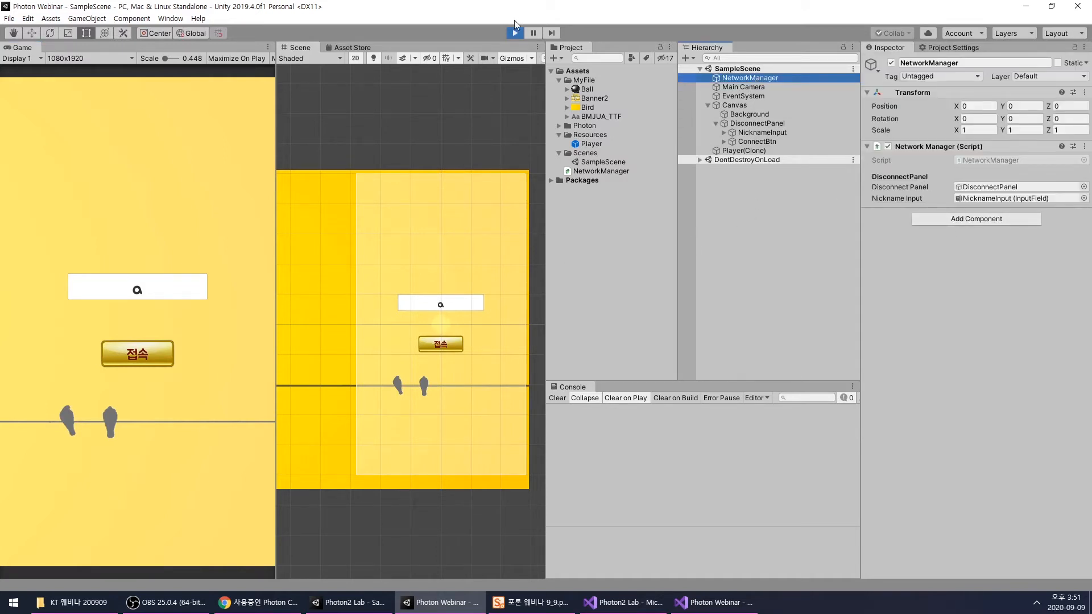
click(514, 33)
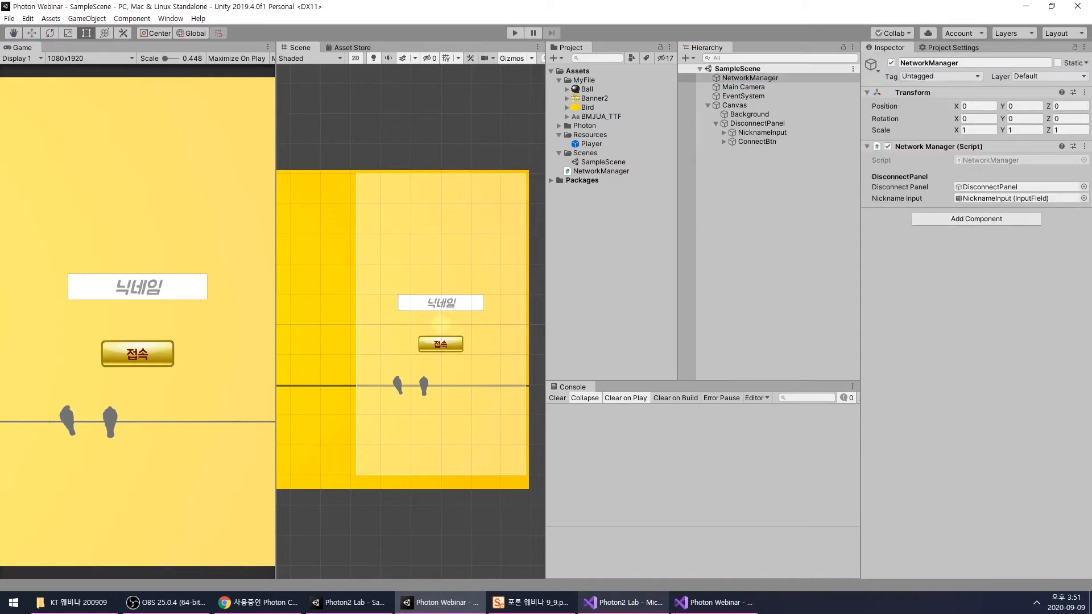
- Switch to NetworkManager.cs in Visual Studio and declare a void ShowPanel() method below OnJoinedRoom
click(695, 609)
click(401, 458)
key(Return)
key(Return)
text(void Show)
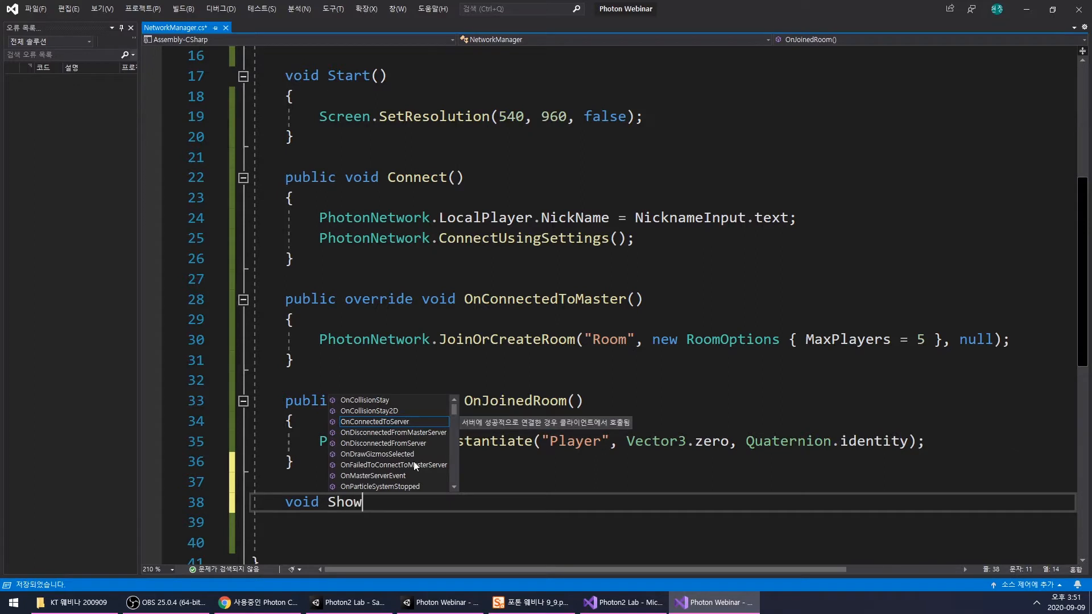
text(Panel())
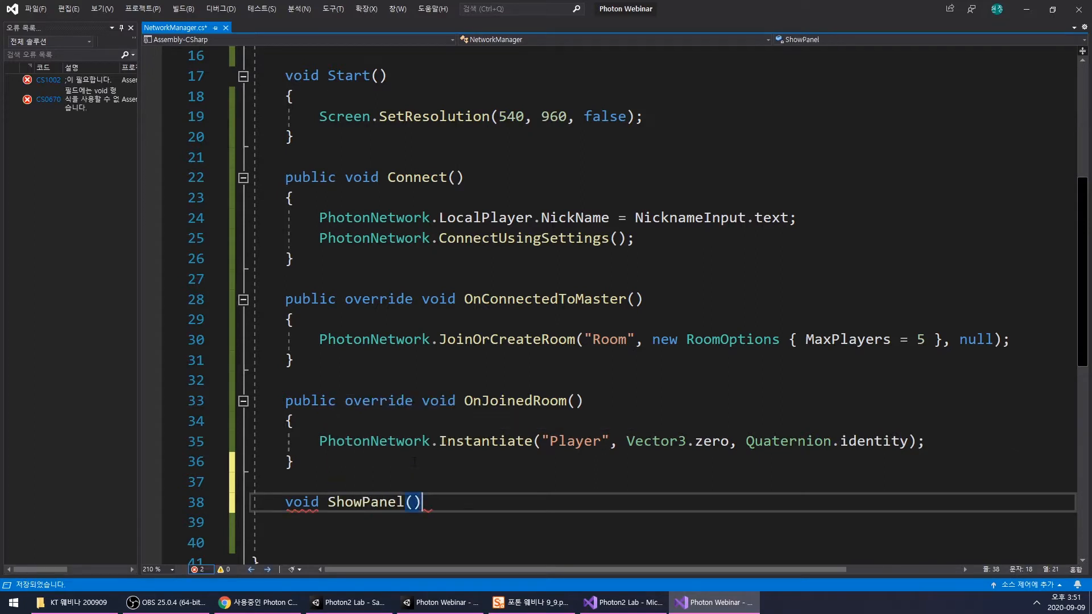
- Give the ShowPanel method a GameObject parameter named CurPanel
key(Left)
text(GO )
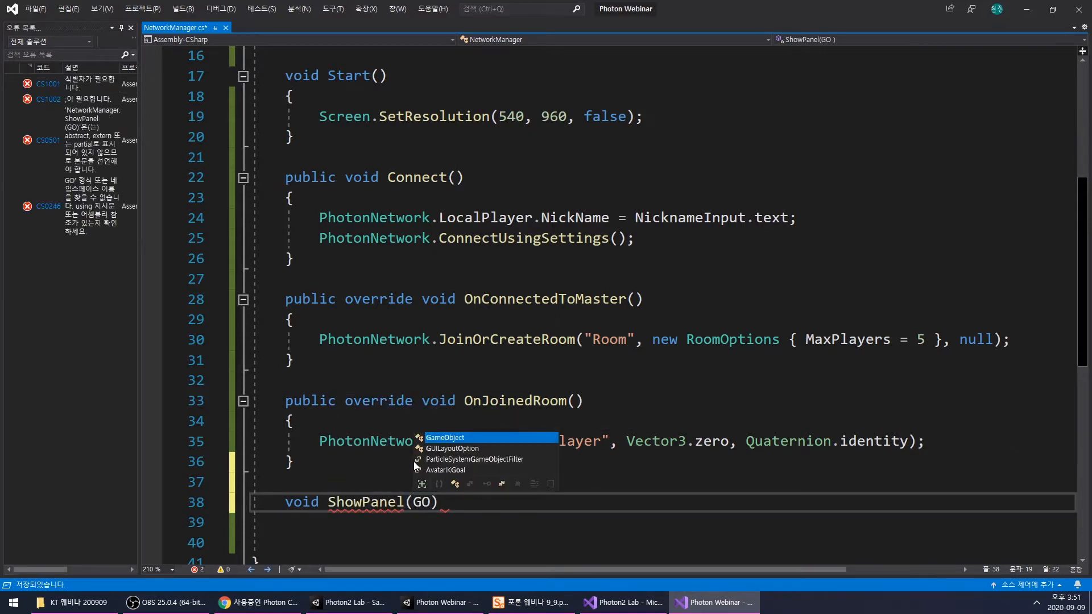
text(CUrPa)
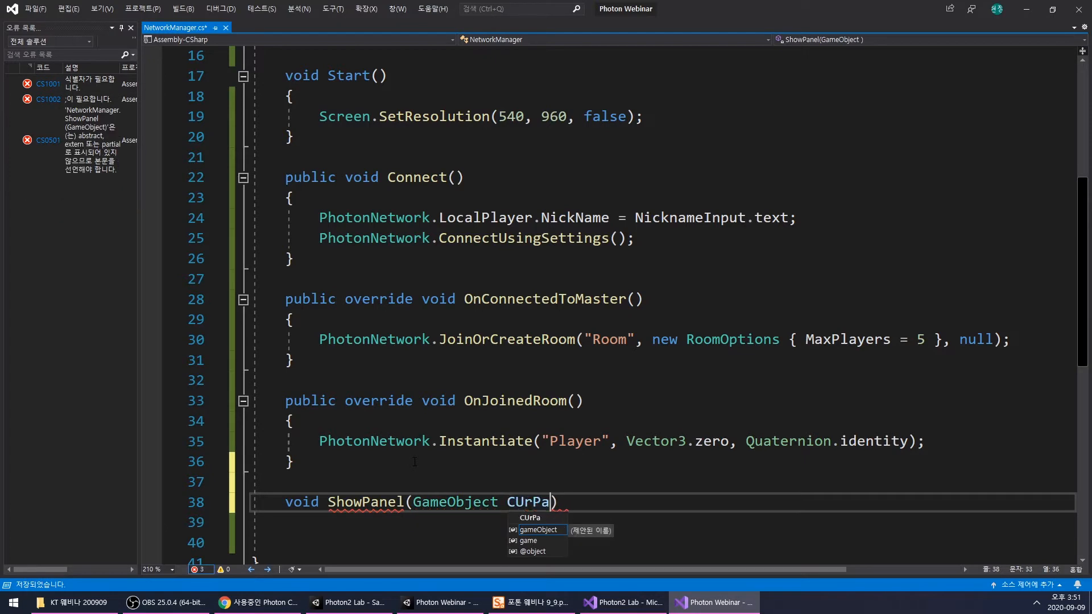
text(n)
key(BackSpace)
key(BackSpace)
key(BackSpace)
text(ur)
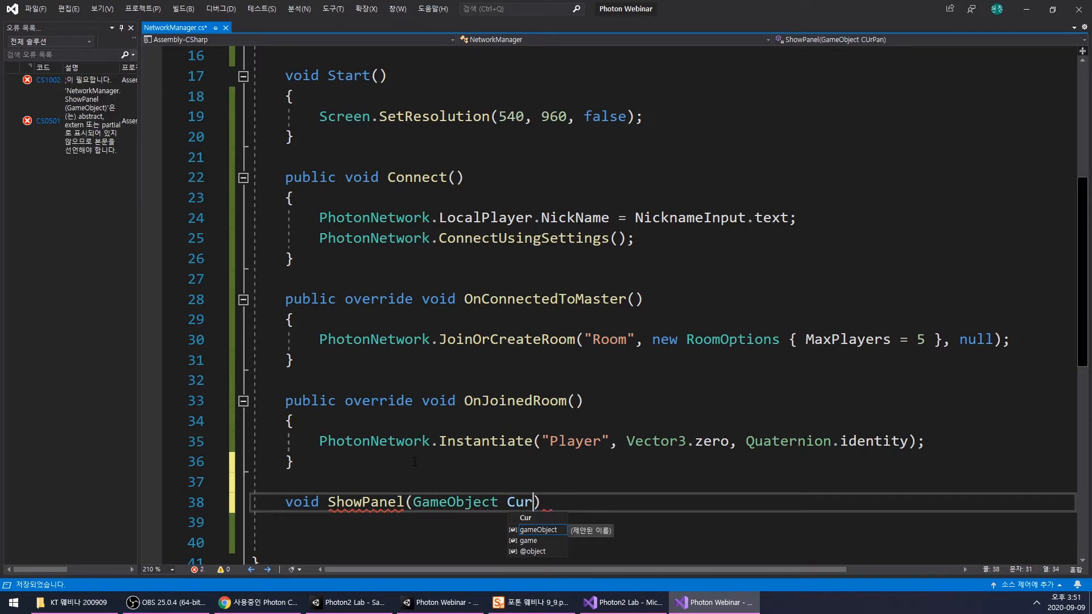
scroll(415, 462, down, 2)
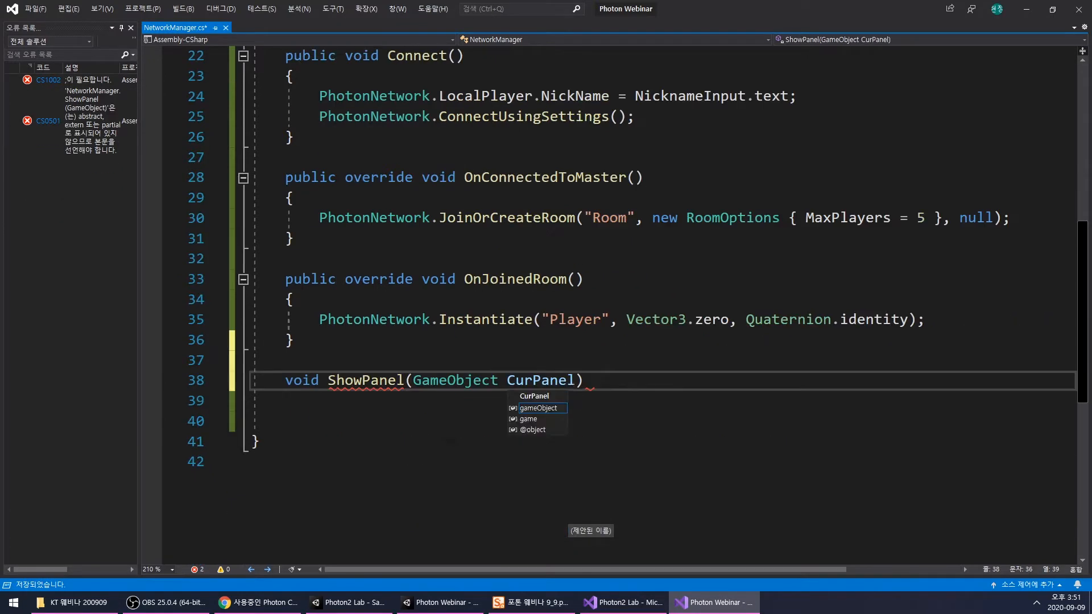
- Add an empty braced body to the ShowPanel method
click(597, 383)
text({)
key(Return)
key(Return)
scroll(596, 382, down, 2)
click(436, 305)
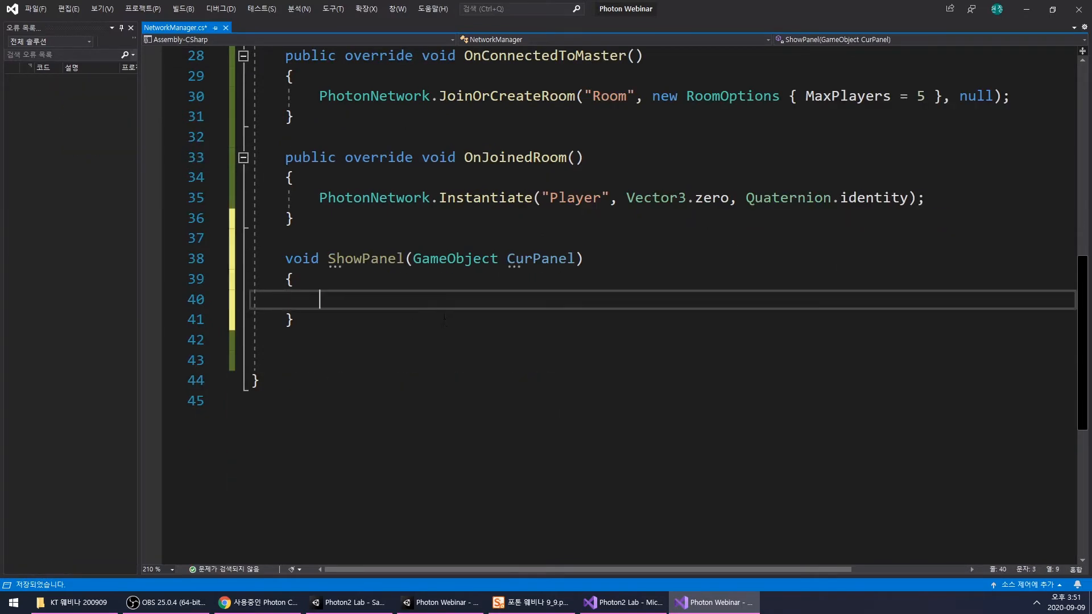
- Write DisconnectPanel.SetActive(false); inside ShowPanel, reusing the field name declared at the start of the class
scroll(444, 318, up, 8)
double_click(484, 223)
key(ctrl+c)
scroll(444, 307, down, 8)
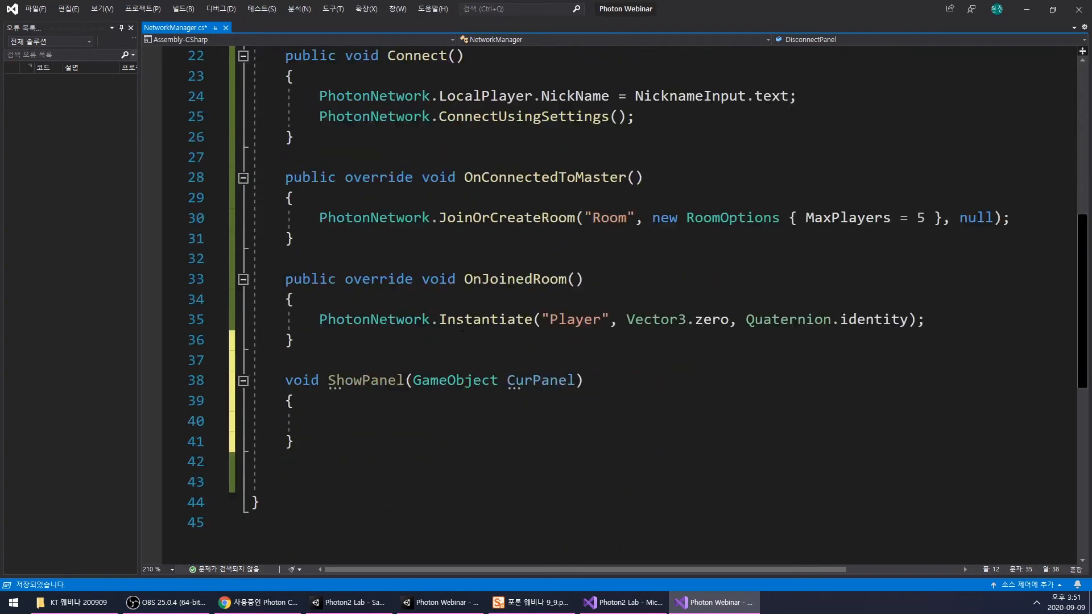
click(416, 306)
key(ctrl+v)
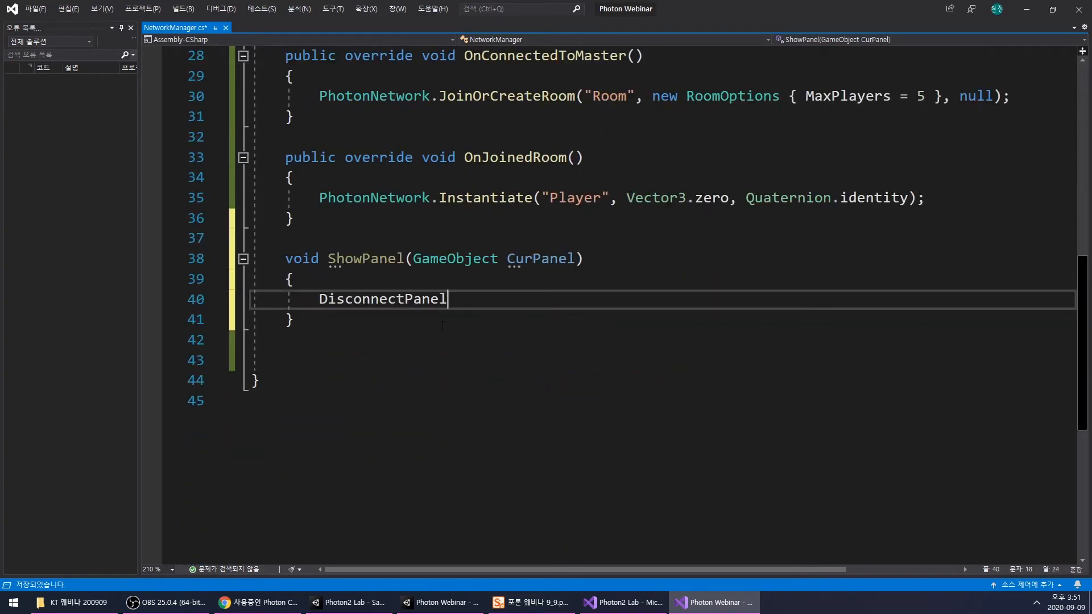
scroll(428, 309, up, 1)
text(.set)
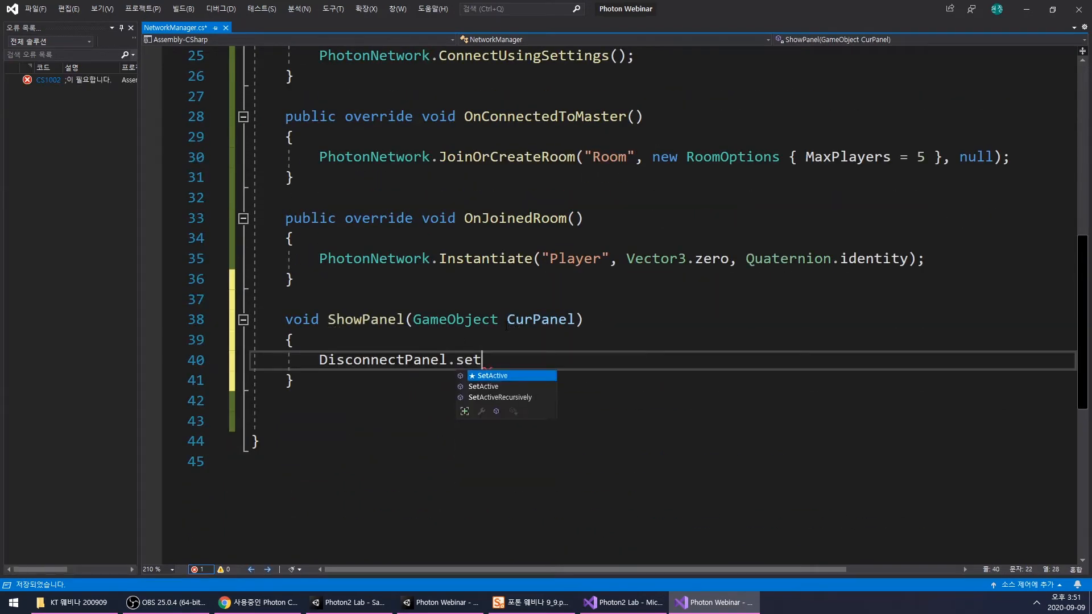
key(Tab)
text((fal)
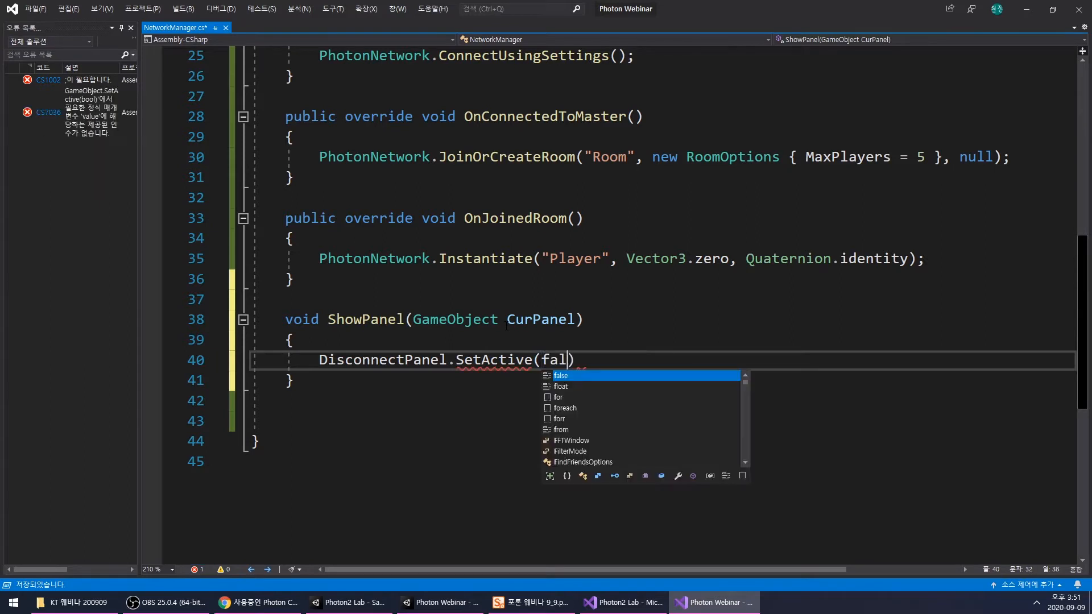
key(Tab)
text();)
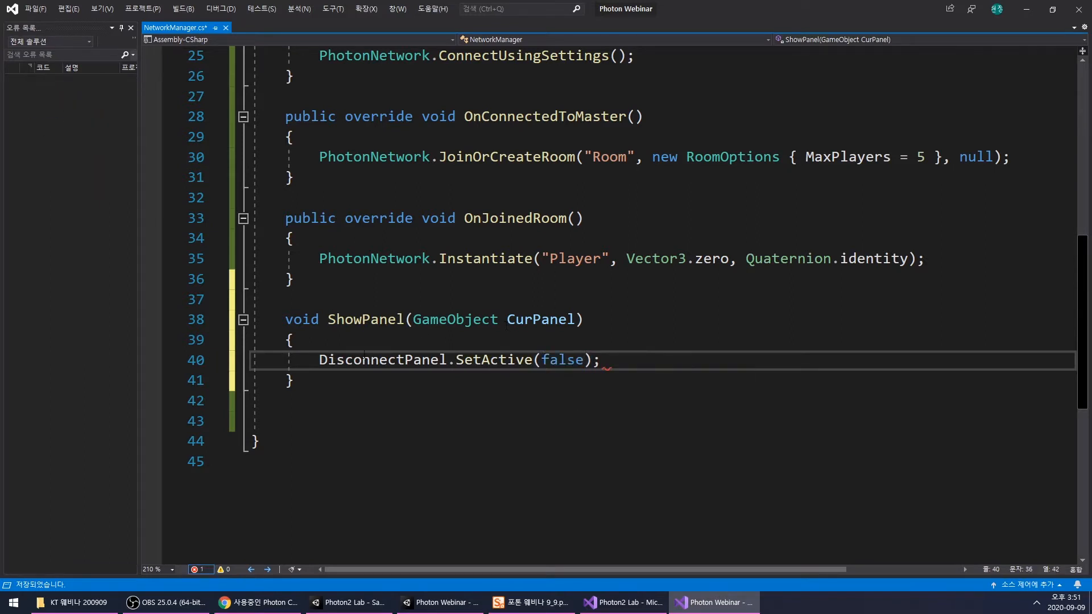
- Add CurPanel.SetActive(true); to ShowPanel, separated by a blank line below the DisconnectPanel statement
double_click(552, 320)
key(ctrl+c)
click(652, 360)
key(Return)
key(Return)
key(ctrl+v)
text(.S)
key(Tab)
text(())
key(Left)
text(true);)
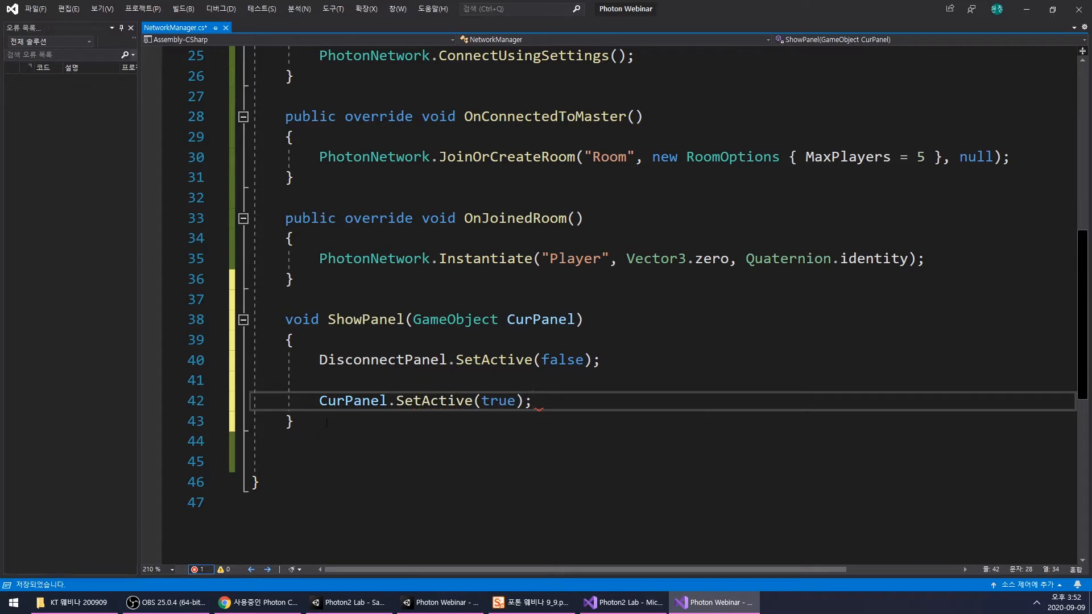
- Call ShowPanel(DisconnectPanel); as the first statement in OnJoinedRoom, before the Player instantiation
double_click(353, 401)
double_click(365, 320)
scroll(485, 332, up, 2)
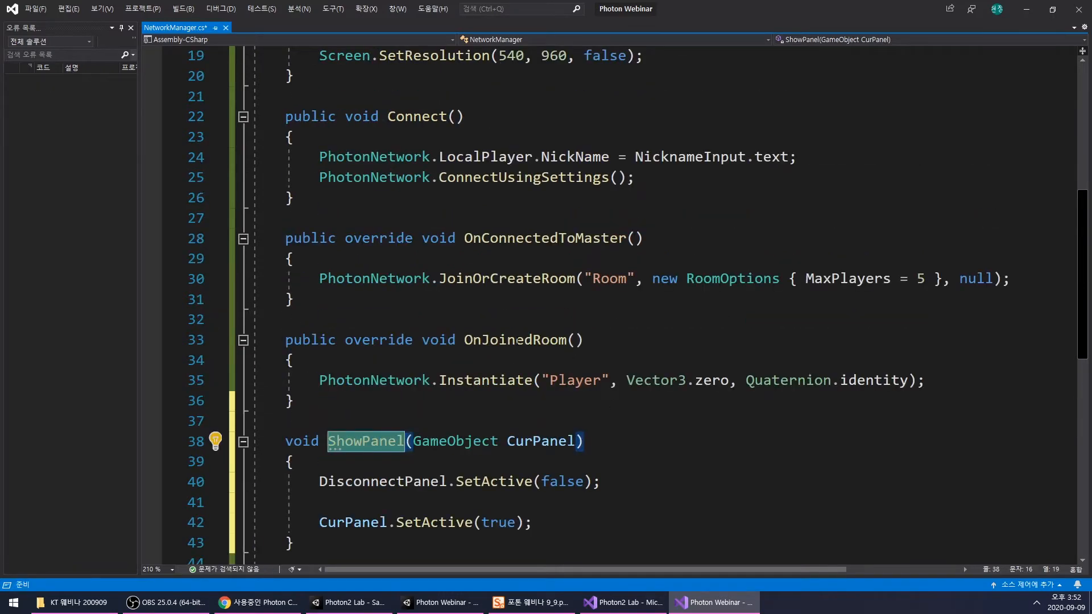
double_click(519, 340)
click(711, 360)
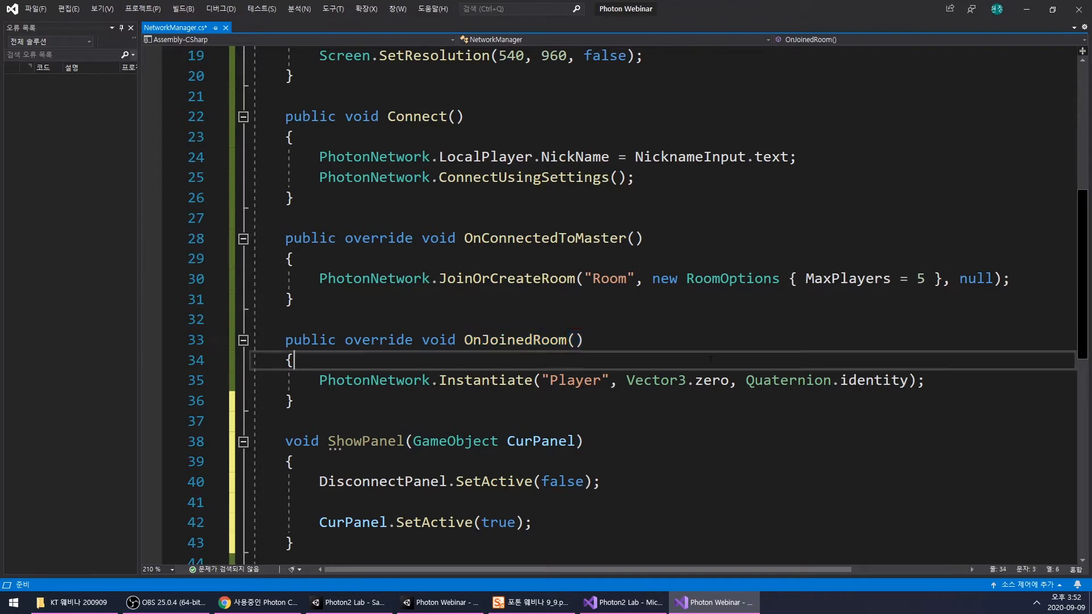
key(Return)
text(ShowPanel())
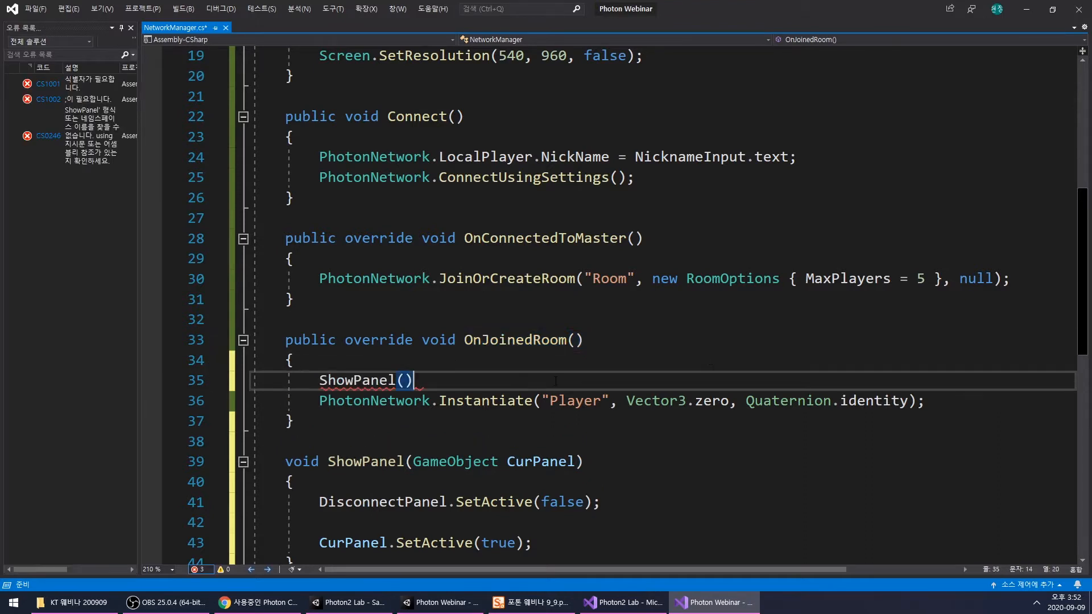
text(DisconnectPanel))
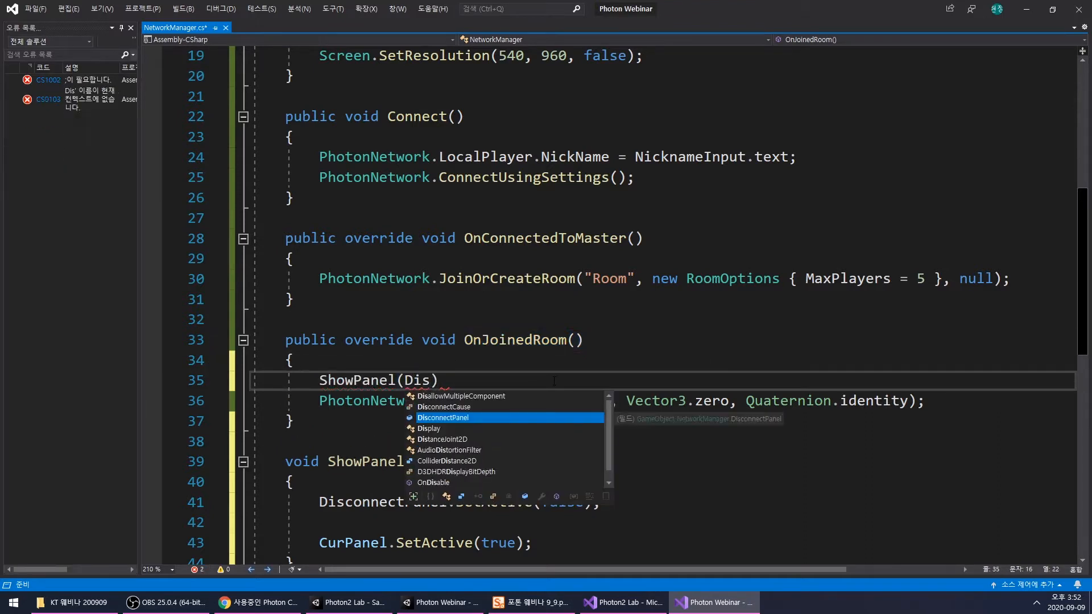
text(;)
scroll(444, 367, down, 3)
scroll(336, 354, up, 2)
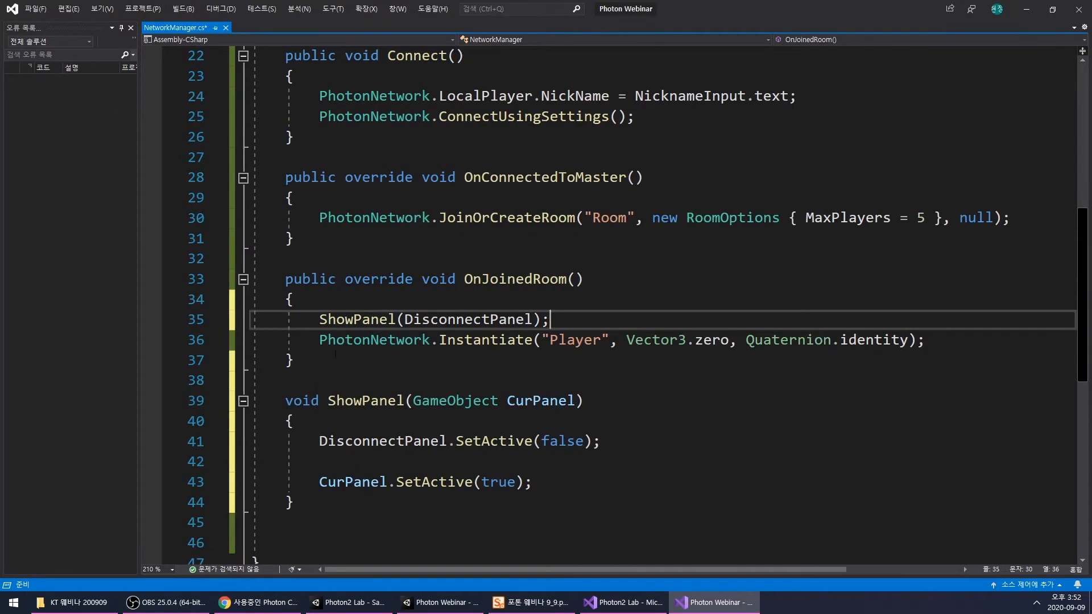
- Move the whole ShowPanel method between OnConnectedToMaster and OnJoinedRoom, and save the script
drag(286, 400, 295, 502)
key(ctrl+x)
click(285, 259)
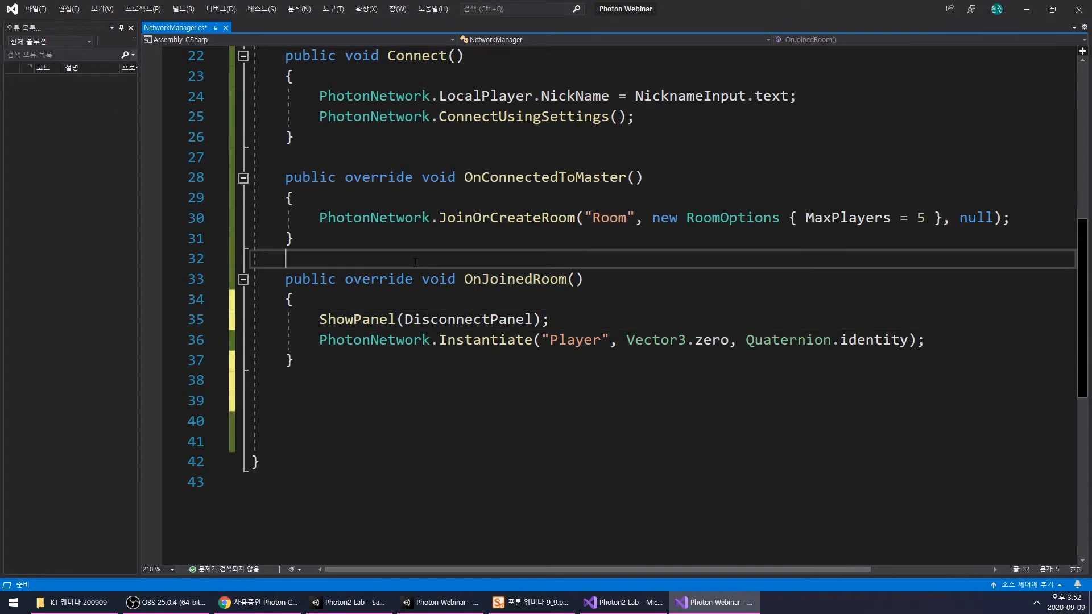
key(Return)
key(ctrl+v)
key(Up)
key(Up)
key(Up)
key(Up)
key(Up)
key(Up)
key(Up)
scroll(573, 248, up, 5)
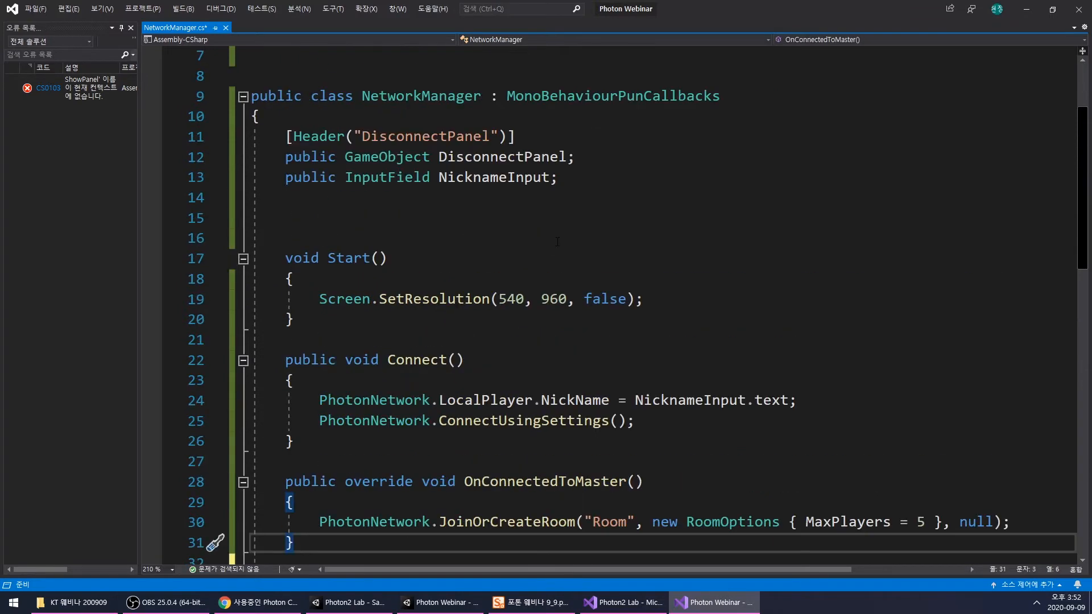
scroll(572, 248, down, 5)
click(626, 320)
key(ctrl+s)
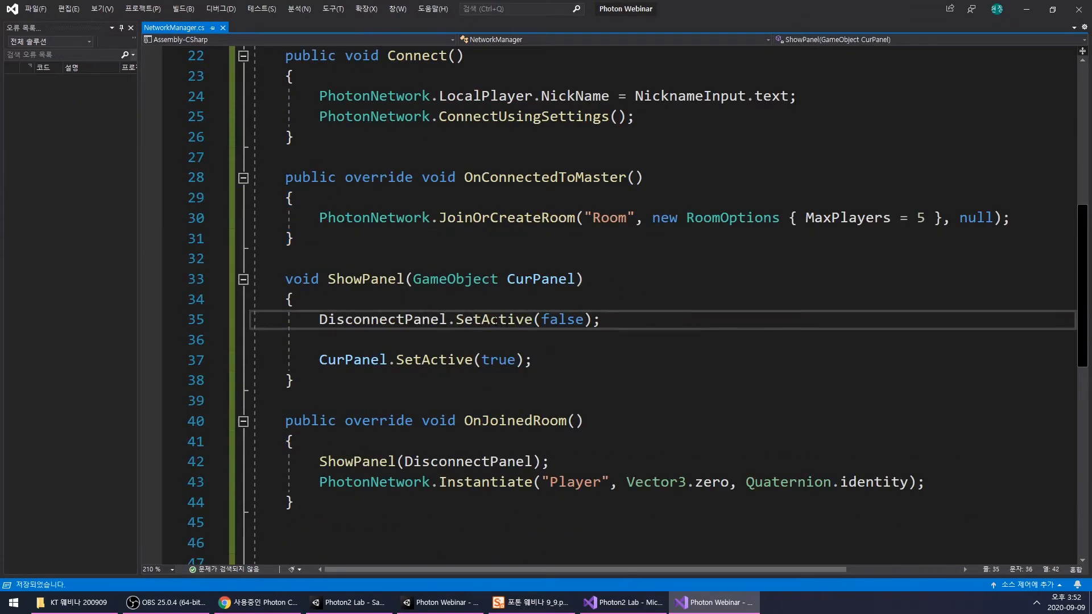
- Switch to the Unity editor, run the game and connect with nickname "a" to test the panel call
click(458, 608)
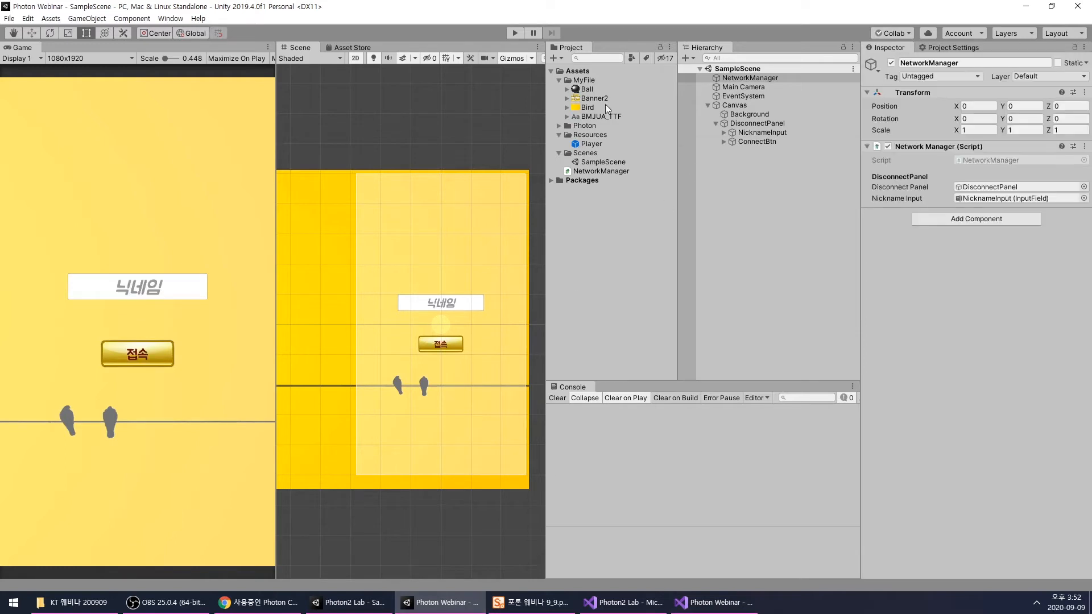
click(511, 31)
click(144, 361)
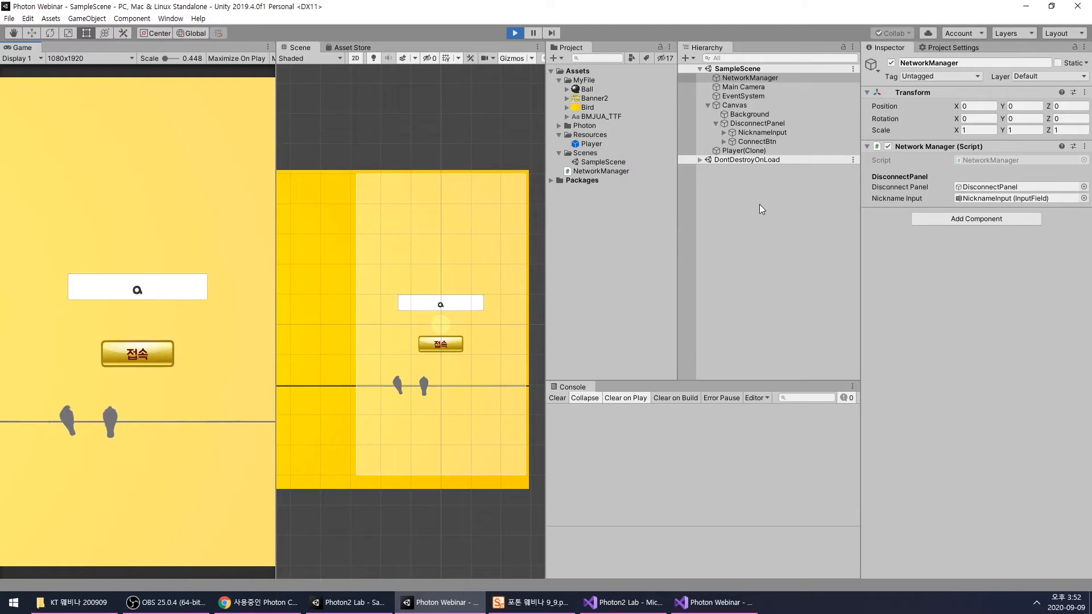
- Return to NetworkManager.cs in Visual Studio and examine the SetActive calls in ShowPanel and the surrounding methods
click(737, 609)
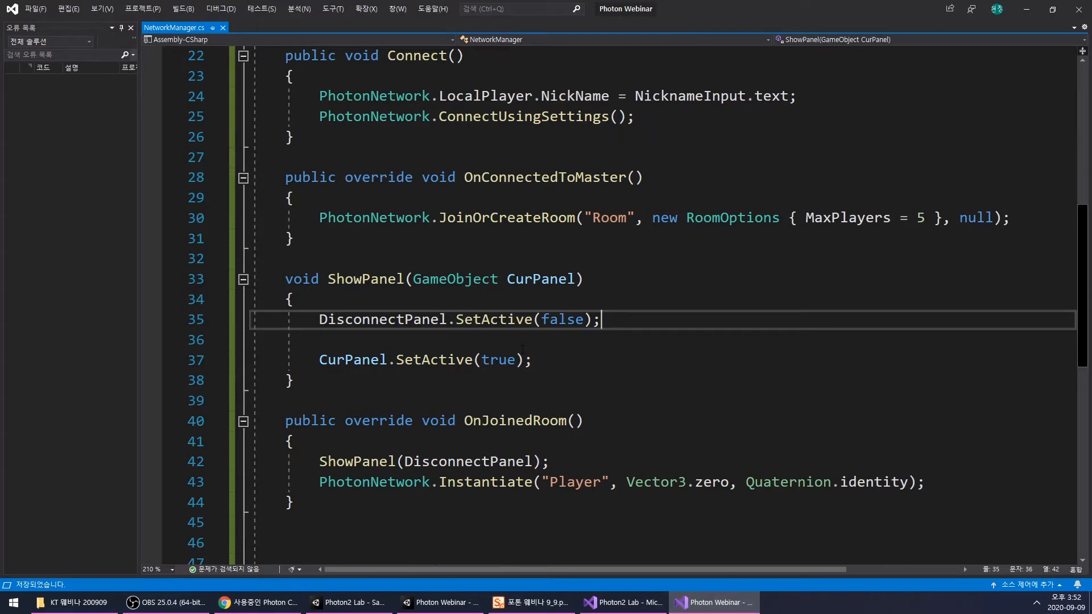
double_click(498, 361)
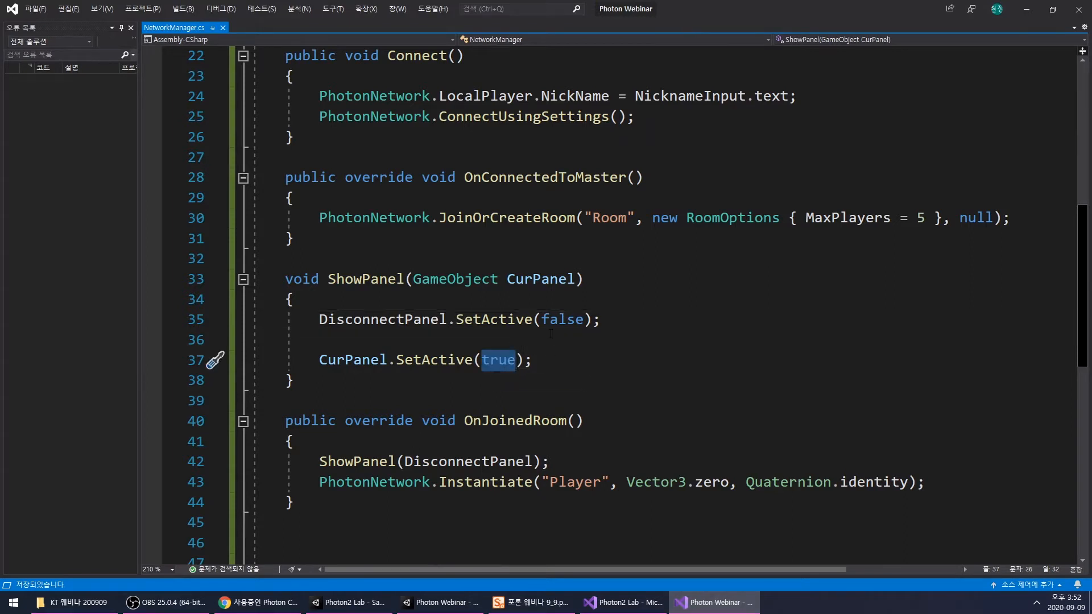
scroll(550, 334, up, 1)
scroll(551, 334, down, 2)
scroll(550, 334, up, 4)
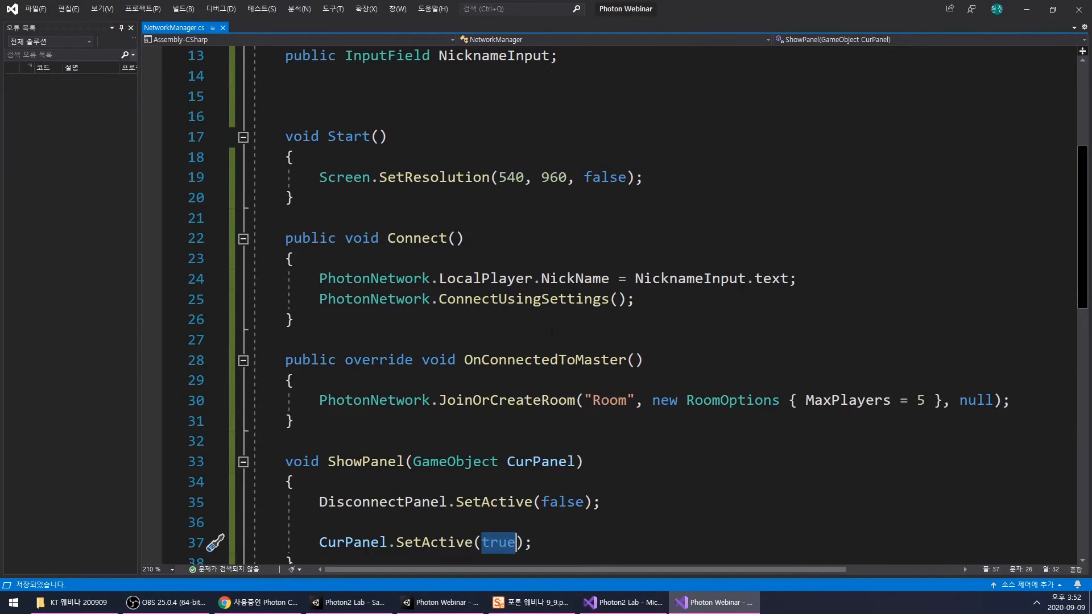
- Switch to the Unity editor and stop the running game
click(712, 601)
click(441, 602)
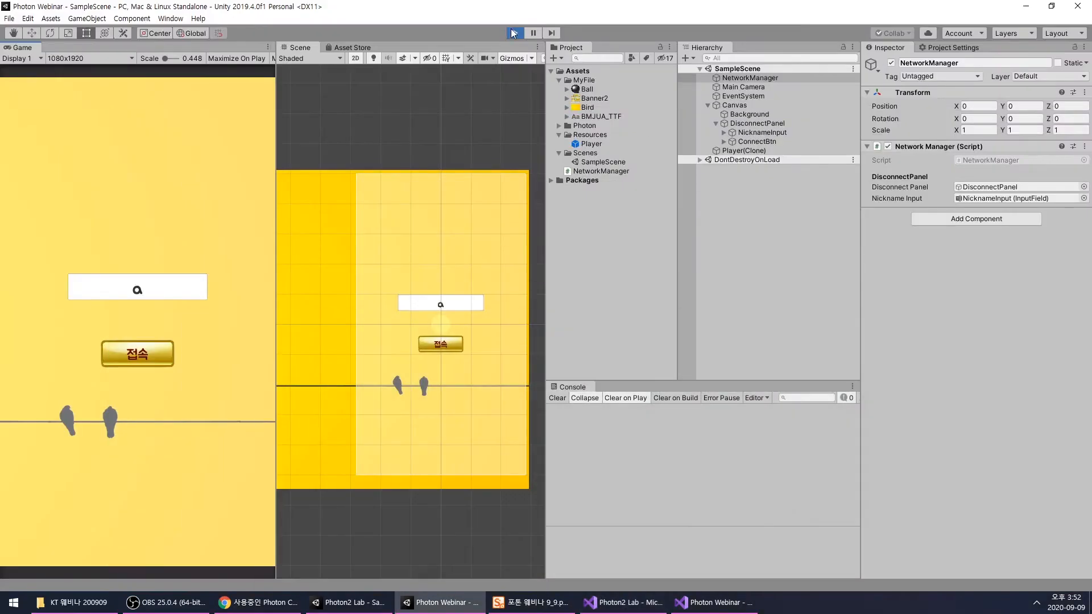
click(513, 33)
- Duplicate DisconnectPanel under the Canvas and rename the copy RoomPanel
click(749, 123)
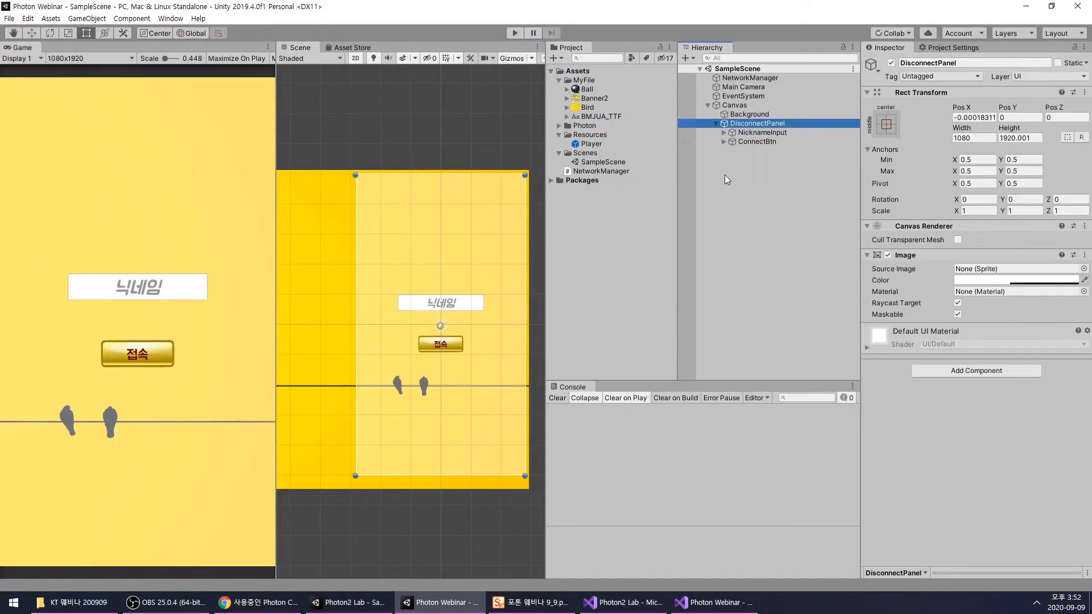
click(716, 124)
key(ctrl+d)
click(750, 145)
click(753, 133)
key(F2)
text(RoomPanel)
key(Return)
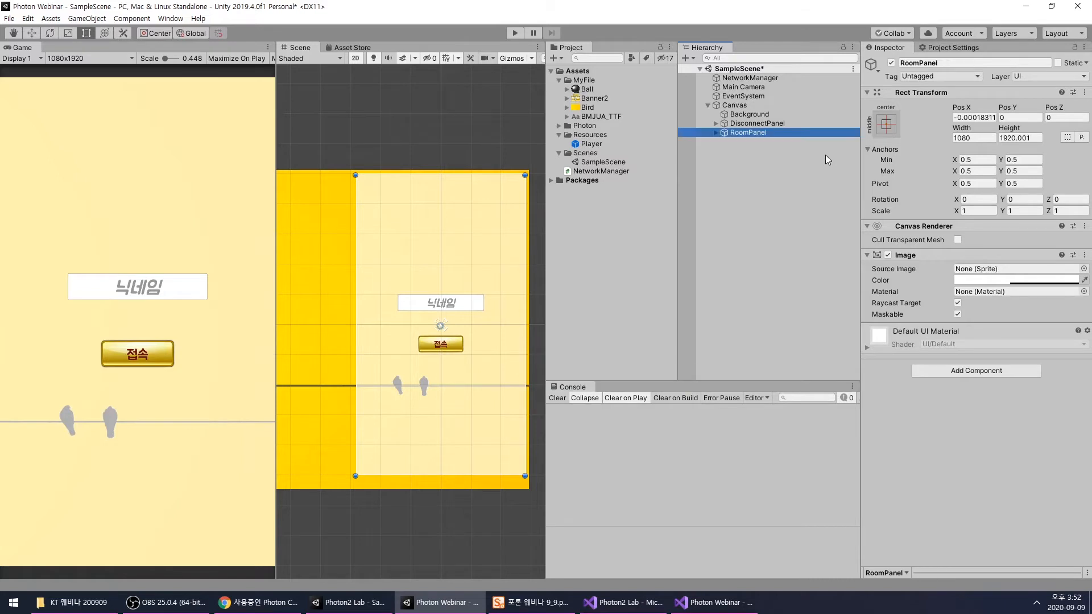
- Deactivate DisconnectPanel and delete the NicknameInput field from RoomPanel
click(738, 122)
click(892, 63)
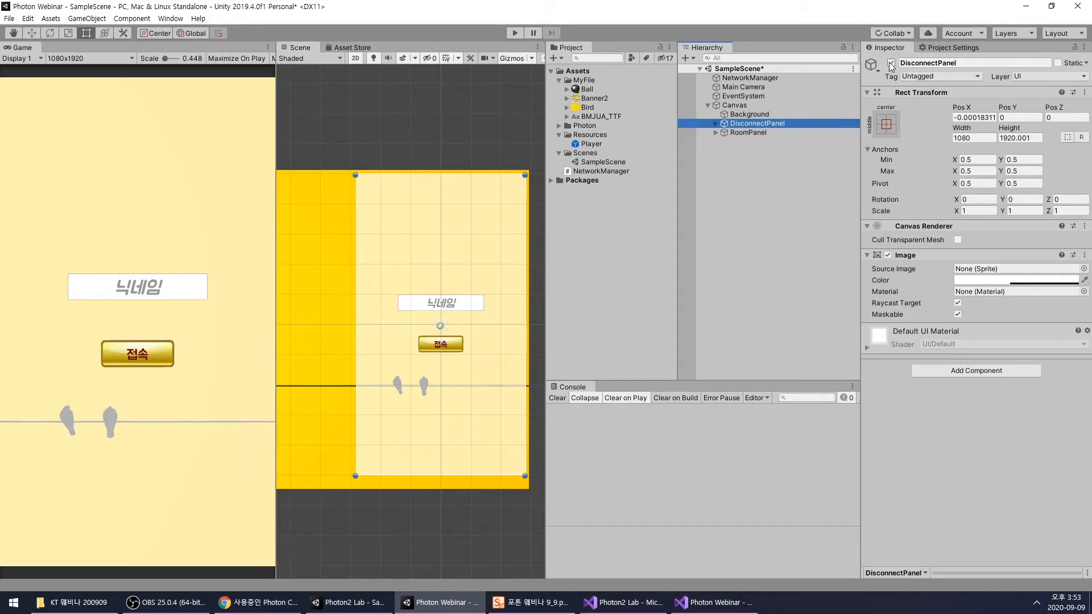
click(718, 132)
click(715, 132)
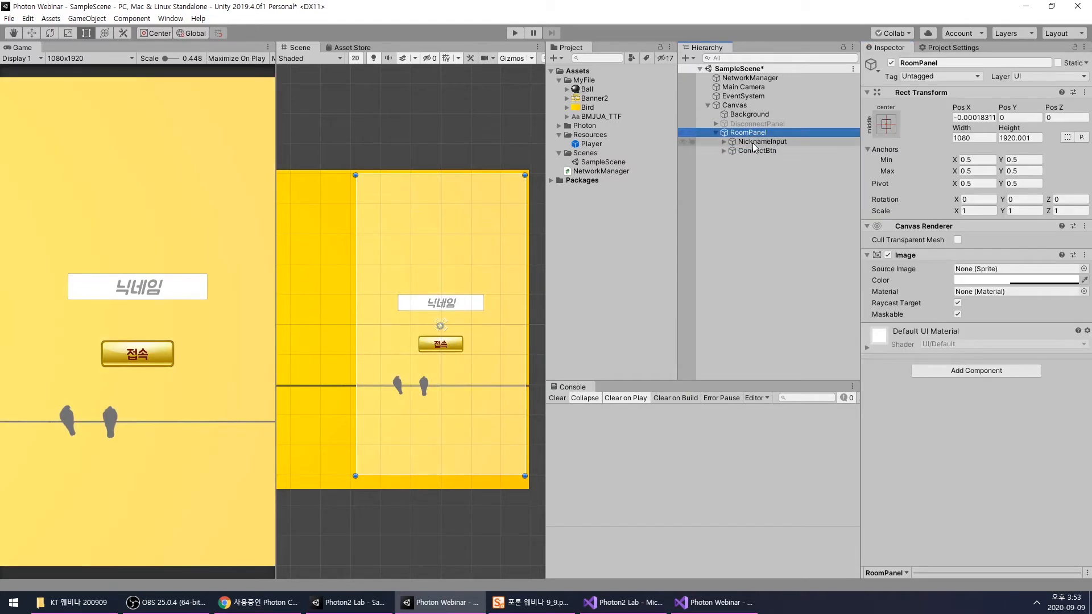
scroll(458, 221, up, 2)
scroll(458, 223, down, 1)
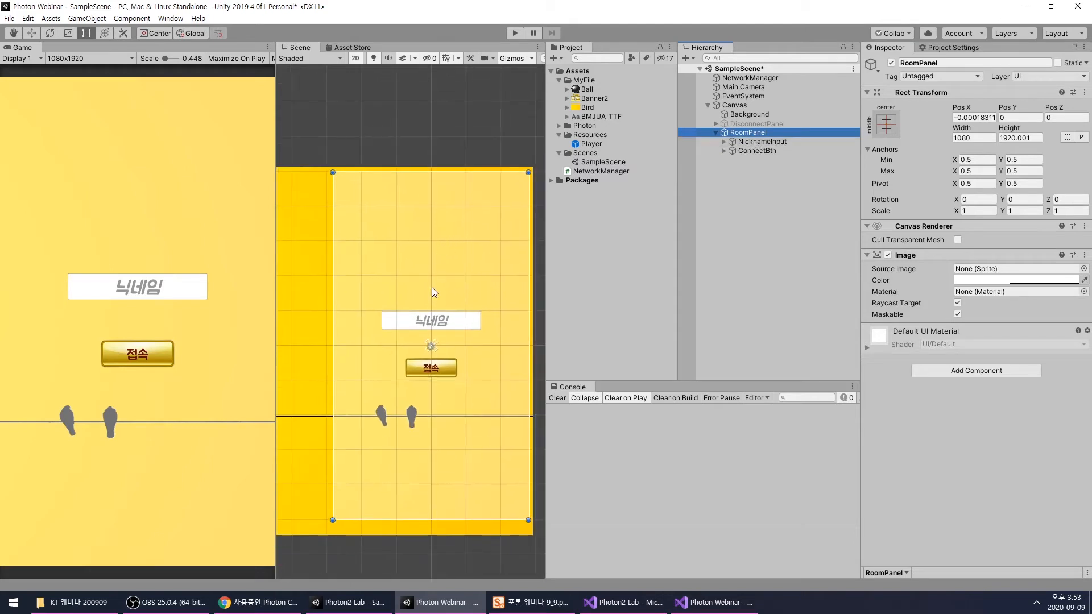
click(454, 322)
key(Delete)
- Move RoomPanel's ConnectBtn straight down below the birds, to about Pos Y -674
click(450, 367)
drag(450, 367, 450, 467)
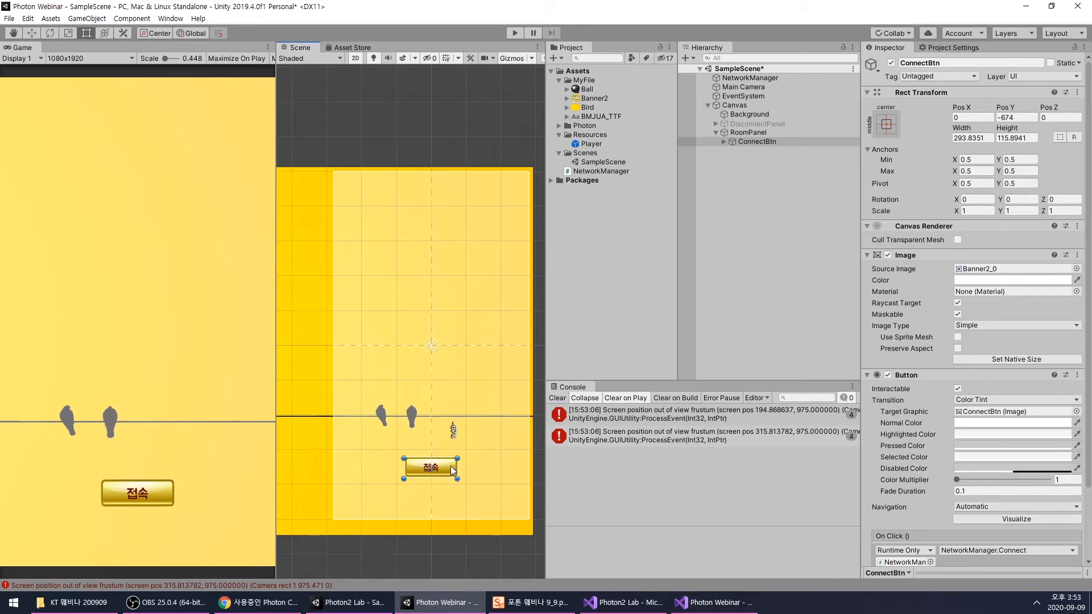
click(747, 225)
click(756, 132)
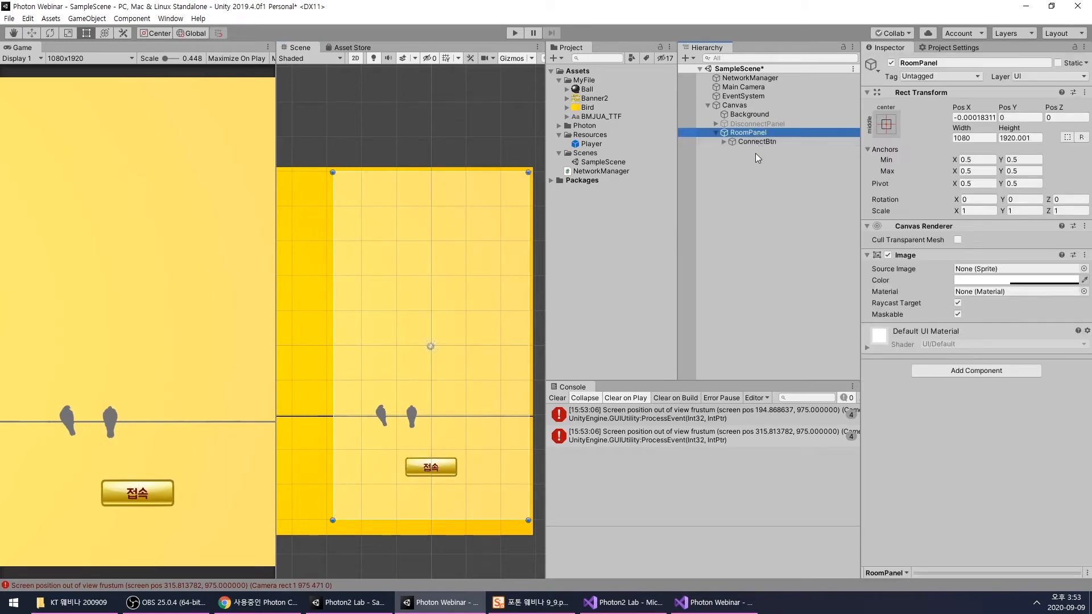
- In NetworkManager.cs, copy the DisconnectPanel header and GameObject declaration below NicknameInput and change the copied header text to "RoomPanel"
click(715, 602)
scroll(568, 426, up, 4)
click(584, 302)
drag(285, 258, 576, 279)
key(ctrl+c)
click(614, 296)
key(Return)
key(Return)
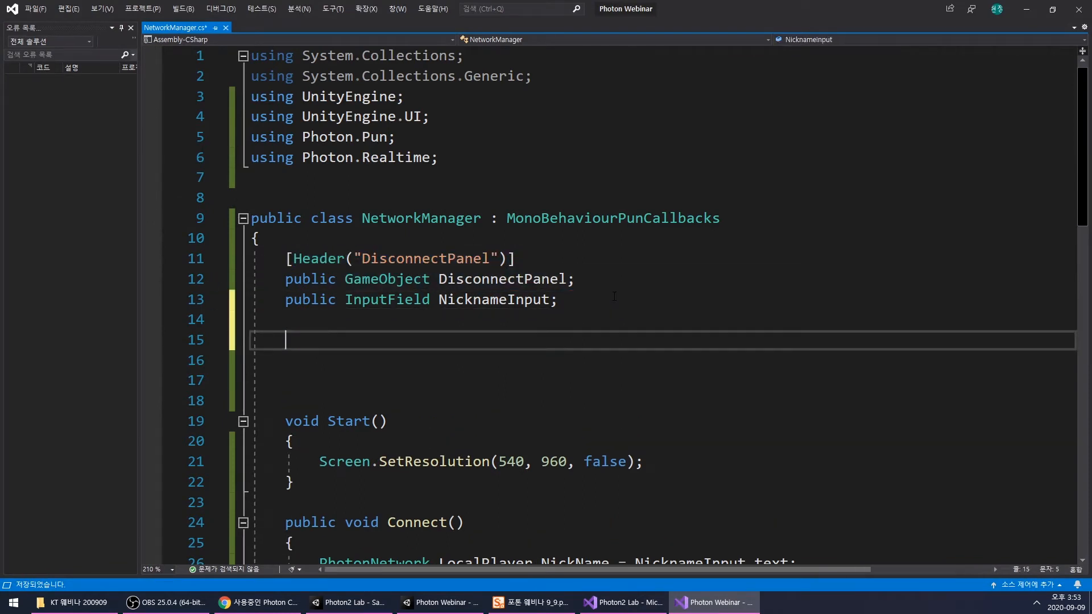
key(ctrl+v)
click(442, 339)
drag(443, 340, 361, 339)
text(Room)
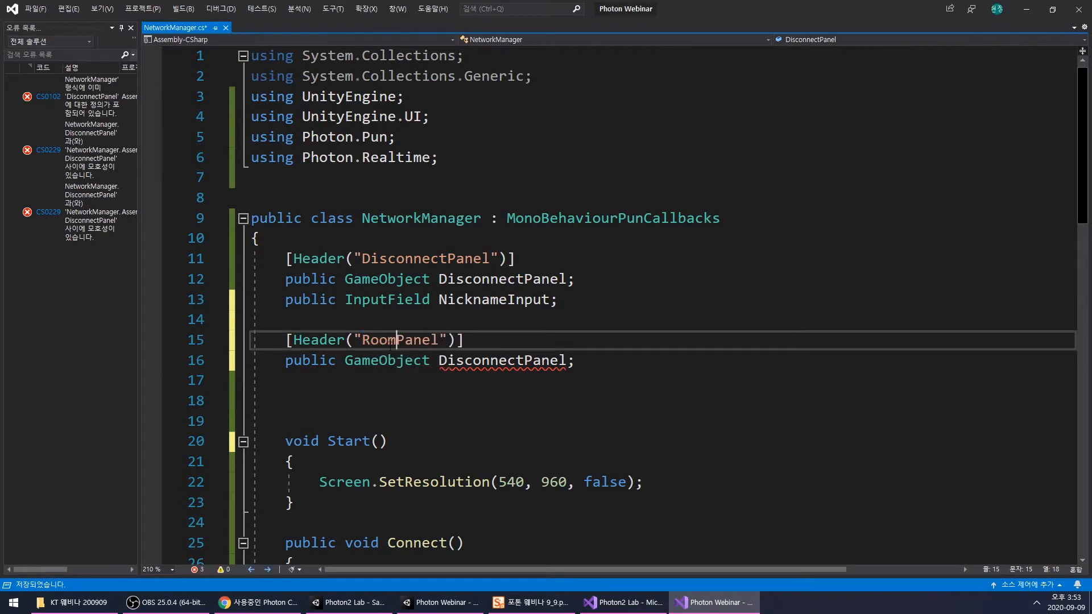
- Rename the copied GameObject field to RoomPanel and save the script
double_click(392, 342)
key(ctrl+c)
double_click(481, 363)
key(ctrl+v)
key(Down)
key(Down)
key(ctrl+s)
- Add the statement RoomPanel.SetActive(false); between the DisconnectPanel and CurPanel lines in ShowPanel
double_click(480, 364)
scroll(481, 364, down, 10)
scroll(421, 351, up, 3)
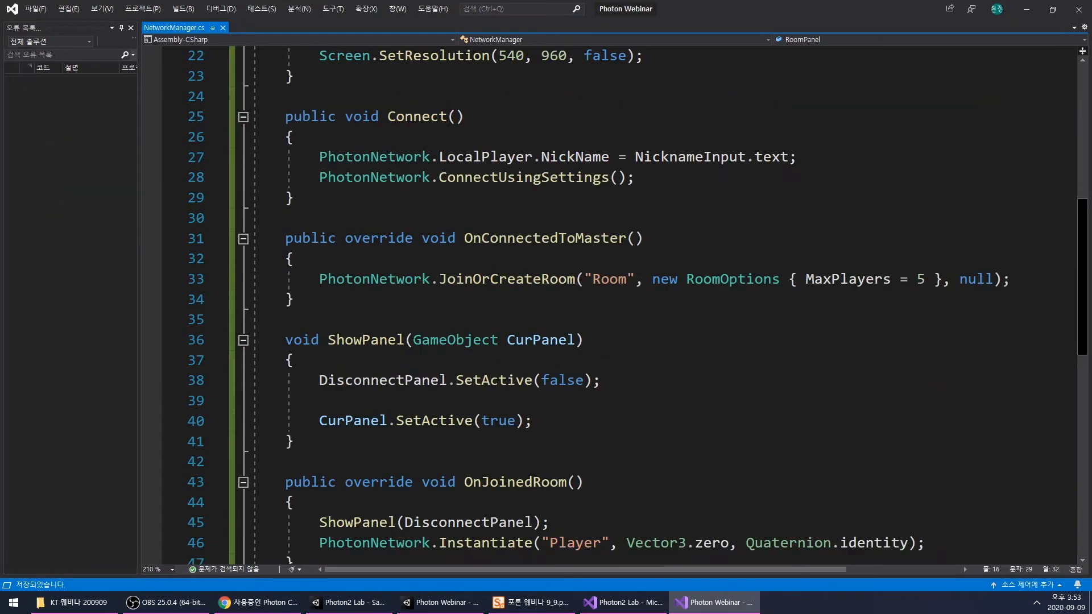
click(469, 400)
key(ctrl+v)
text(.set)
key(Tab)
key(Left)
text(fa)
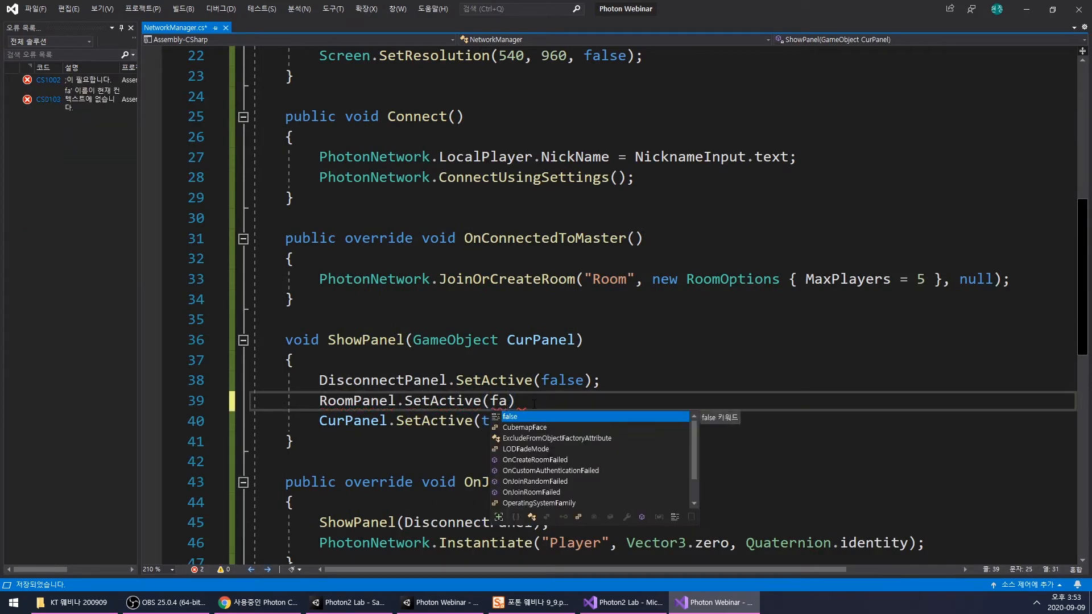
key(Tab)
key(Right)
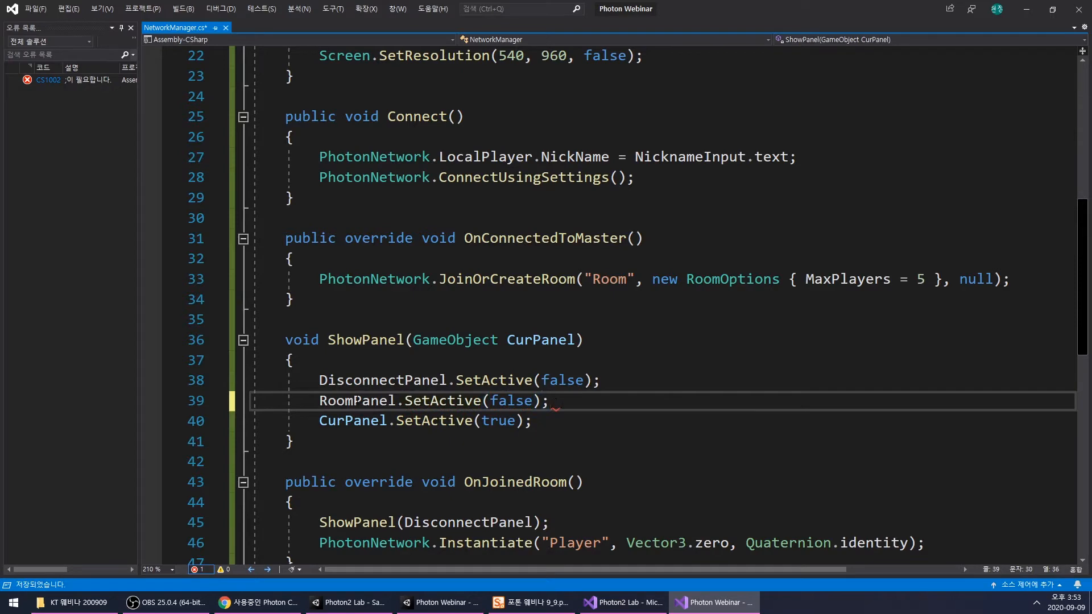
- Change the call in OnJoinedRoom to ShowPanel(RoomPanel);, save the script and review the ShowPanel statements
double_click(355, 401)
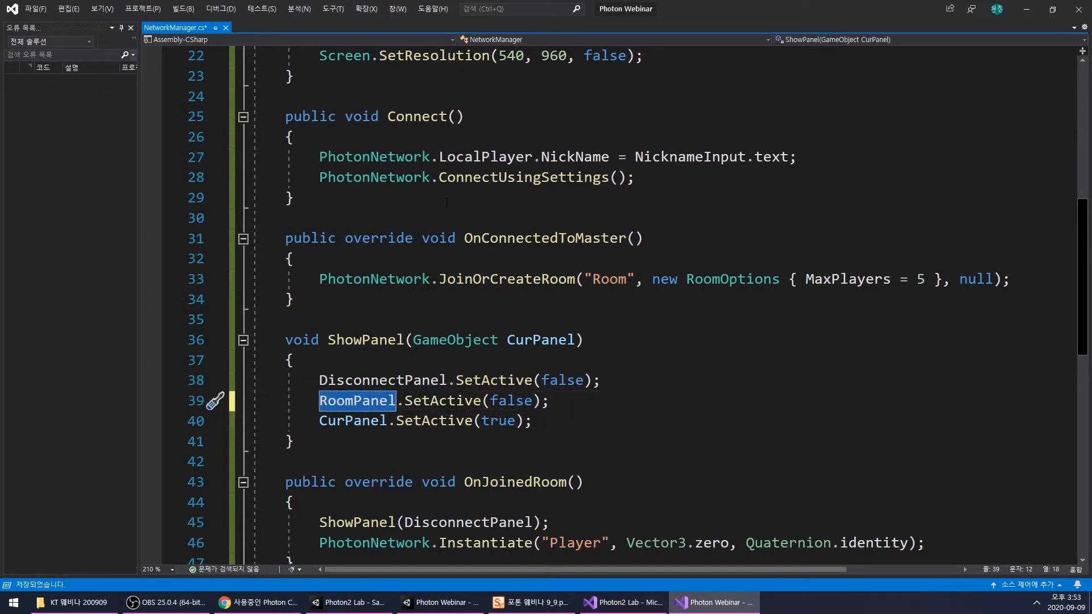
scroll(446, 204, down, 3)
click(530, 298)
double_click(467, 339)
key(ctrl+v)
click(573, 342)
scroll(518, 344, up, 3)
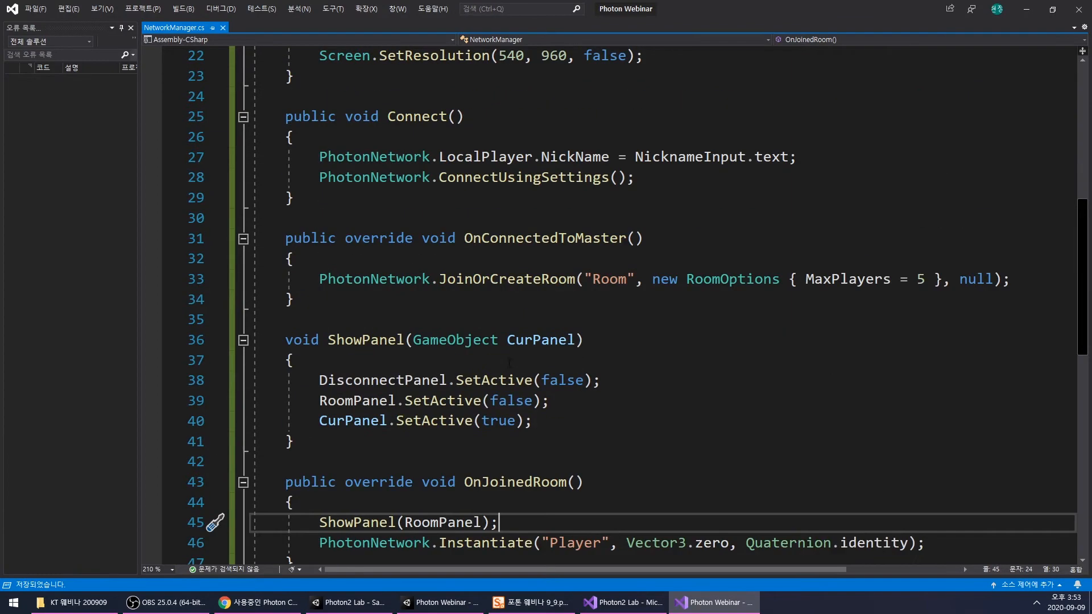
scroll(480, 378, down, 2)
drag(320, 259, 553, 281)
click(555, 281)
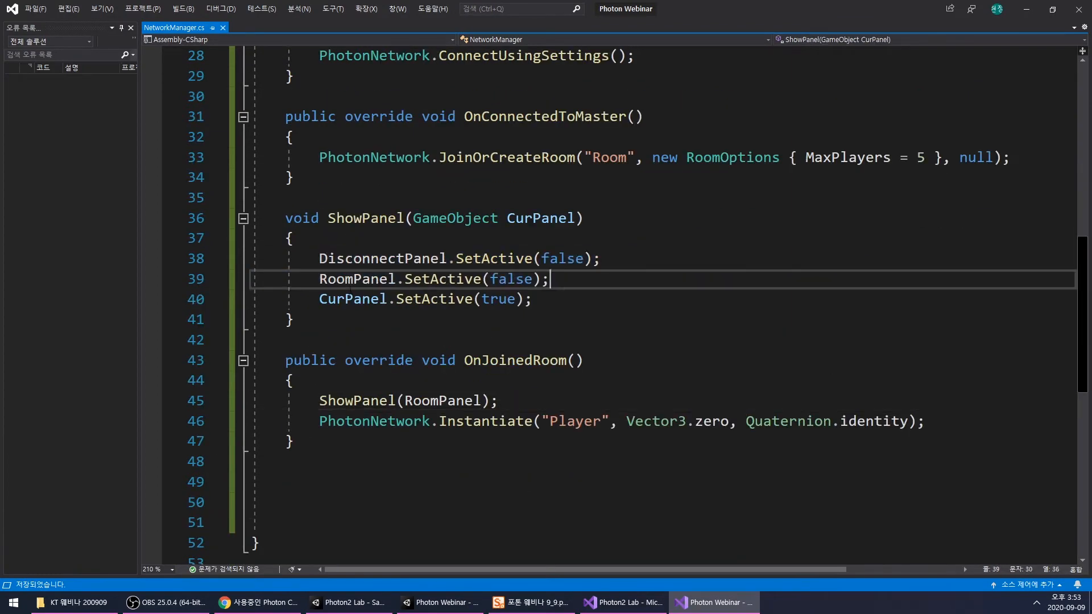
double_click(332, 301)
scroll(437, 350, up, 9)
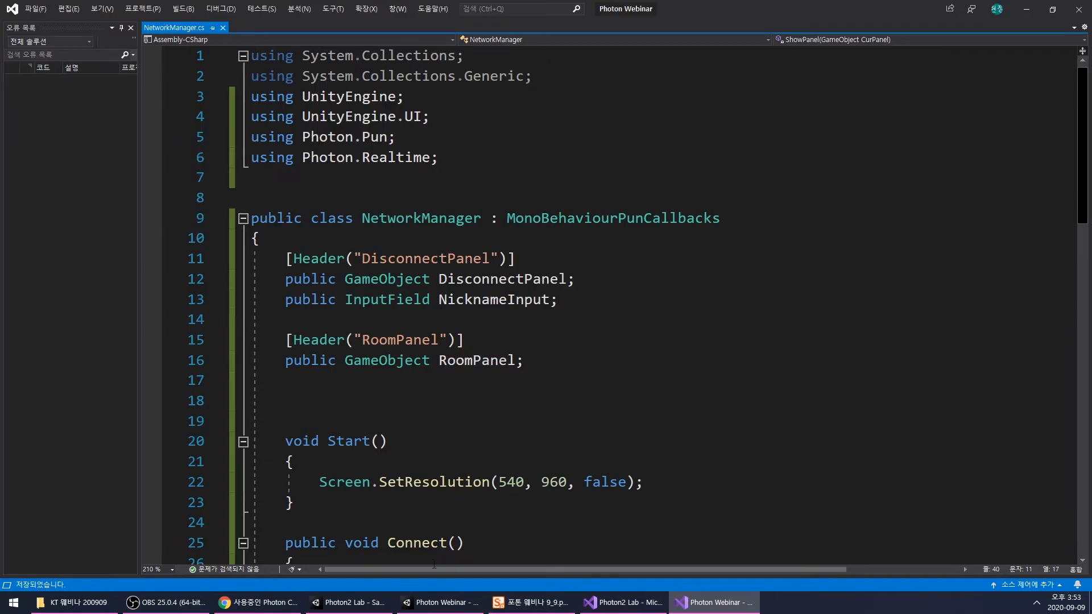
- Switch to the Unity editor, deactivate RoomPanel and reactivate DisconnectPanel
click(446, 604)
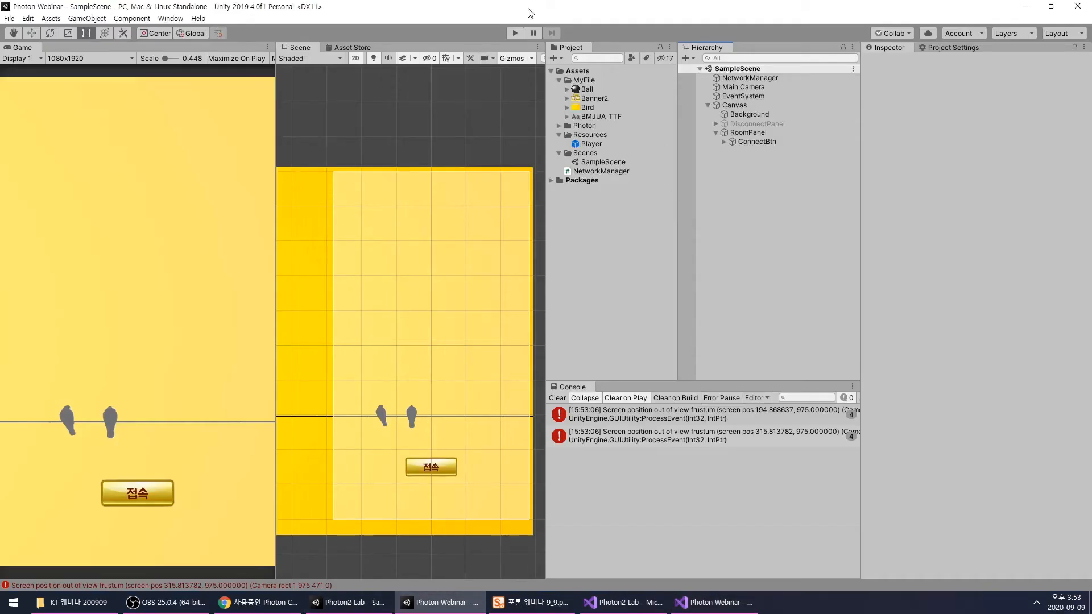
click(749, 132)
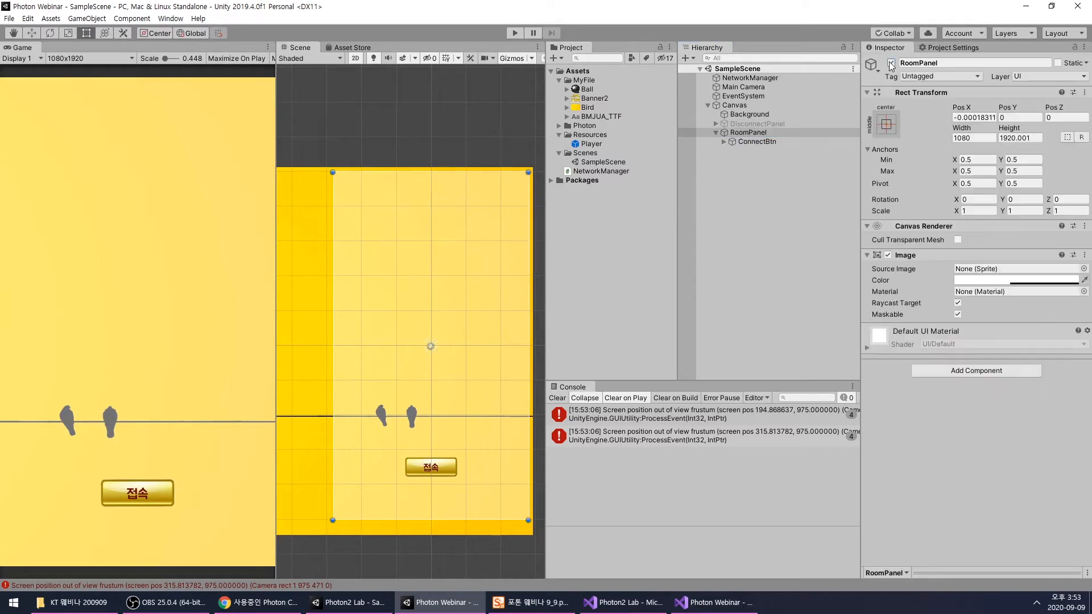
click(891, 62)
click(732, 125)
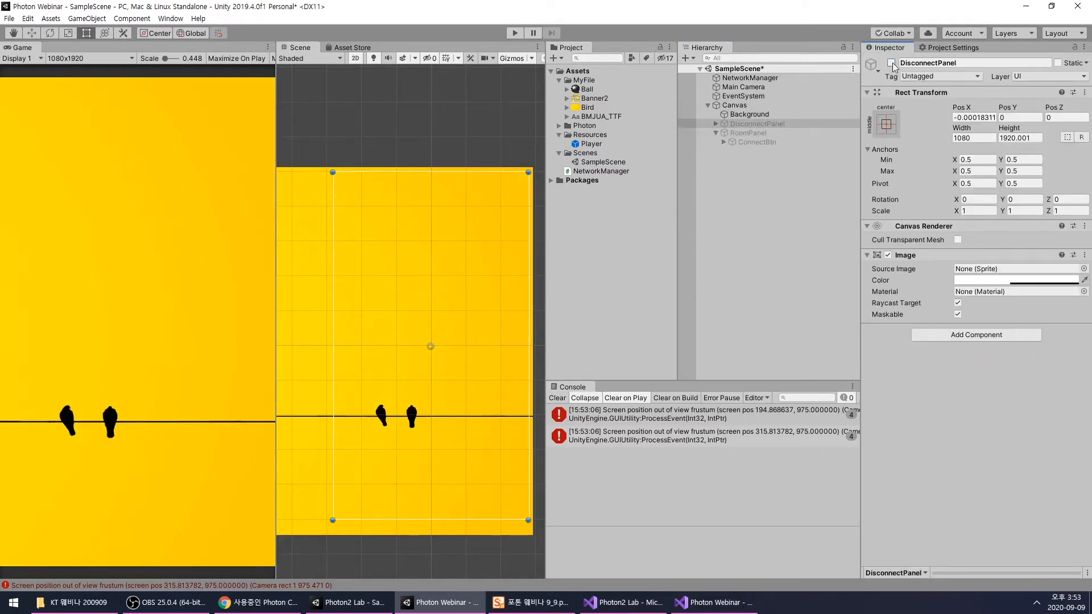
click(891, 63)
- Assign the RoomPanel object to the Room Panel reference of the NetworkManager script component
click(779, 78)
drag(742, 136, 965, 228)
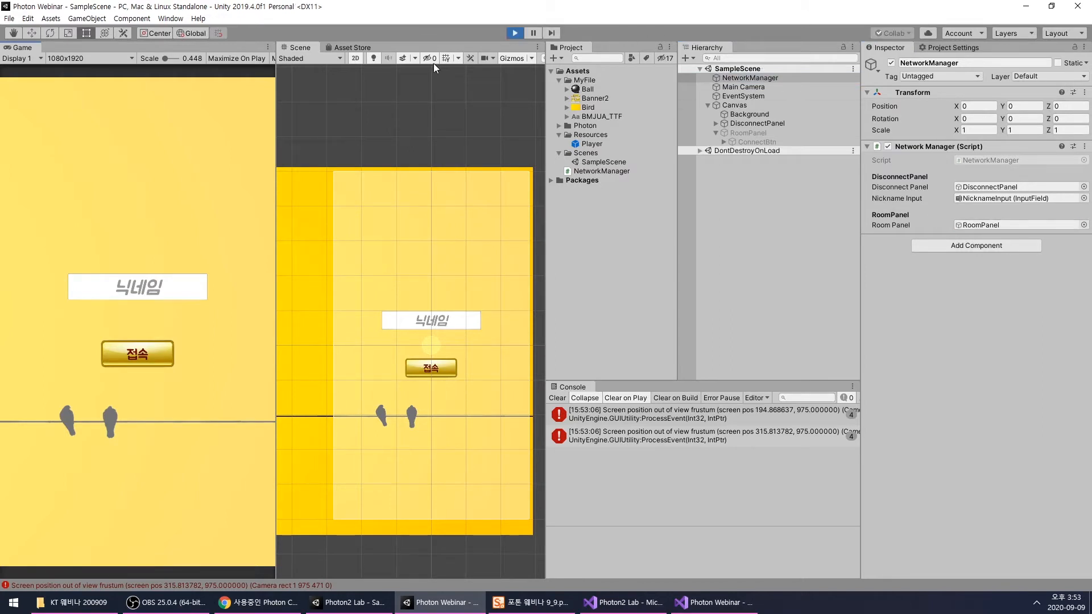
- Connect in the running game with nickname "a" and inspect the spawned Player(Clone) object
click(171, 289)
text(a)
click(151, 358)
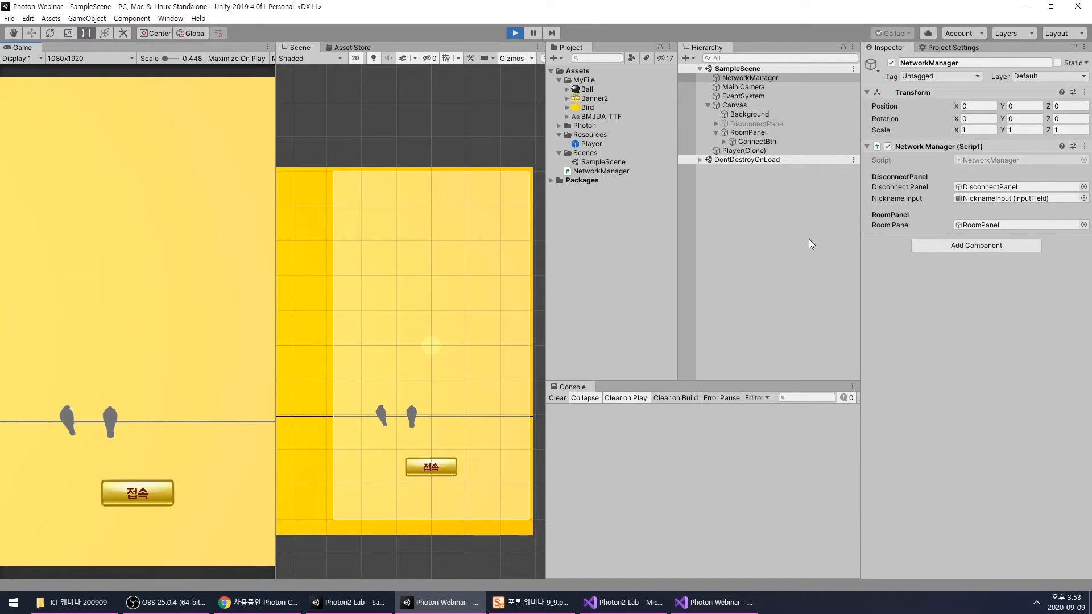
click(740, 150)
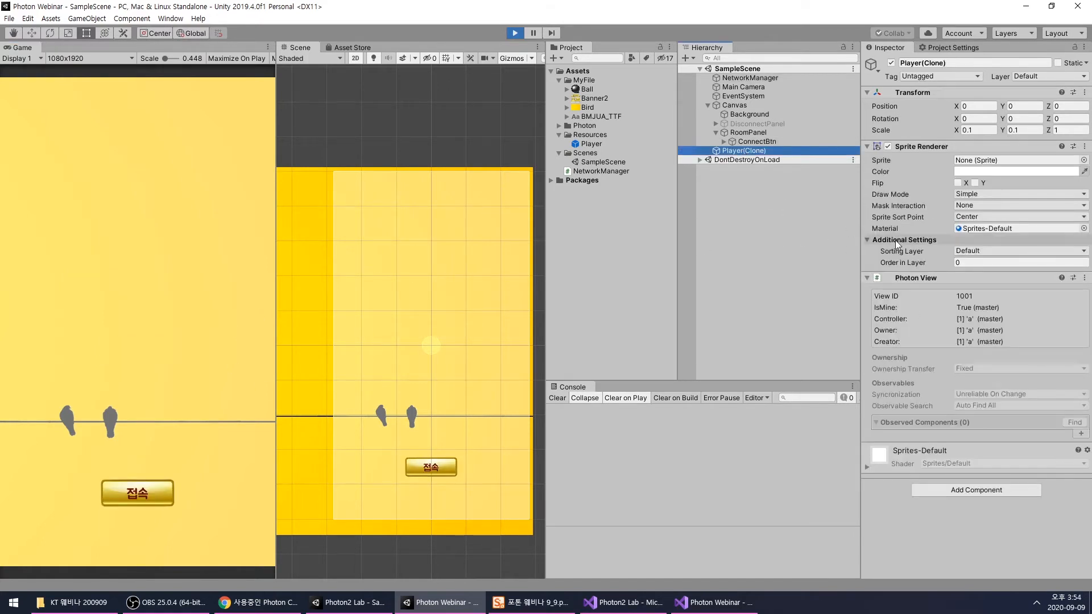
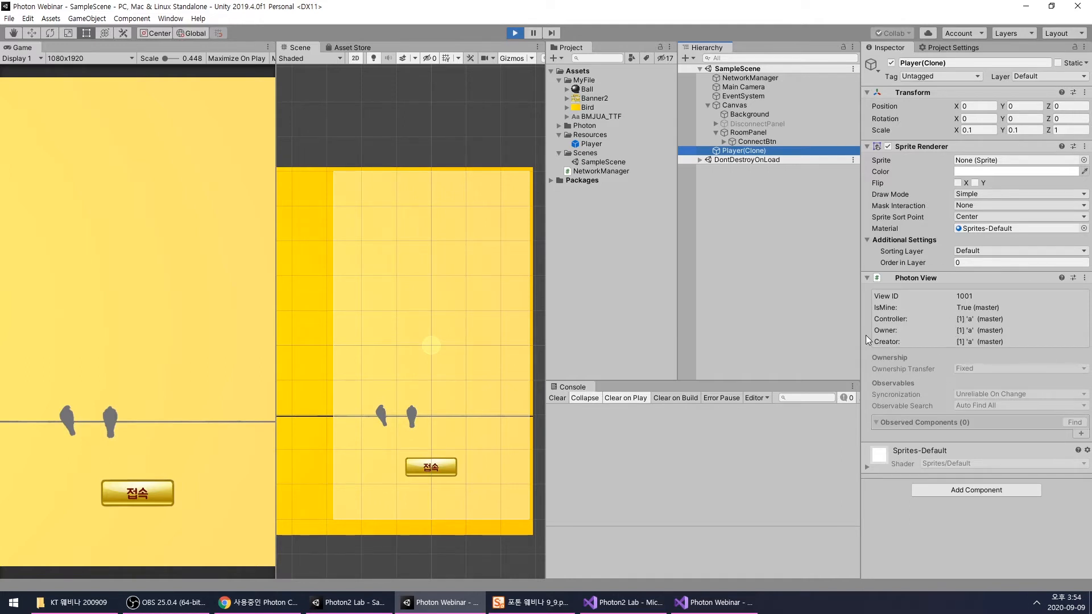
- Stop the running game, activate RoomPanel and deactivate DisconnectPanel
click(514, 33)
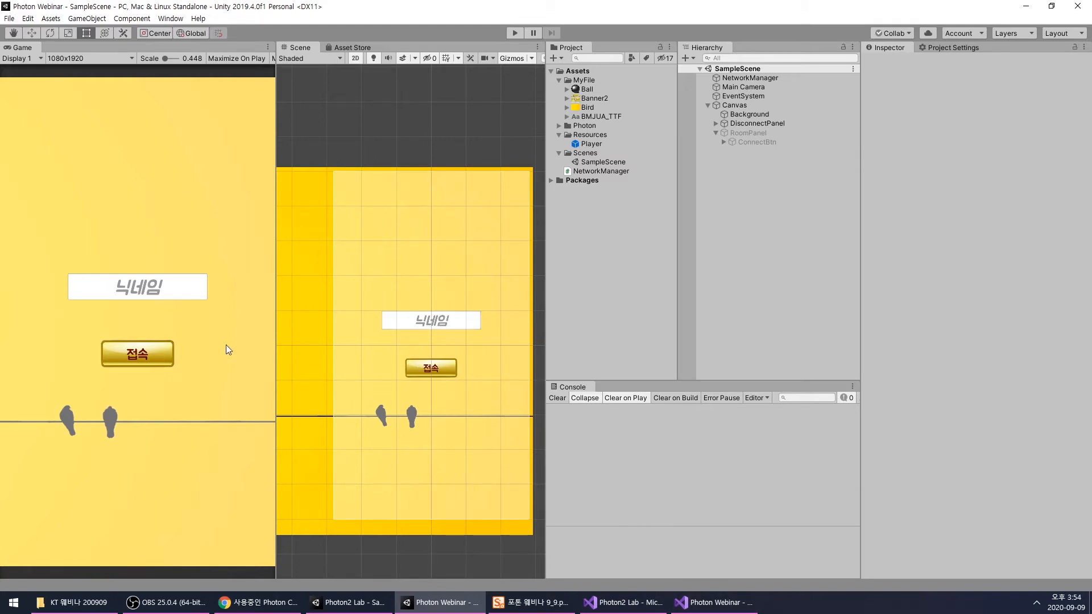
click(744, 132)
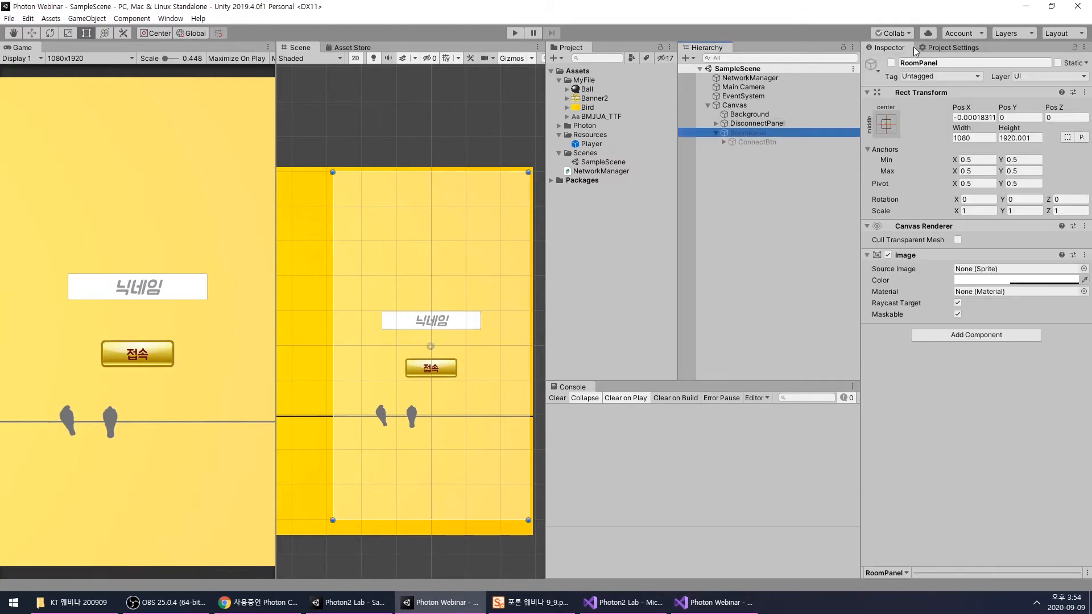
click(889, 61)
click(793, 170)
click(783, 124)
click(891, 63)
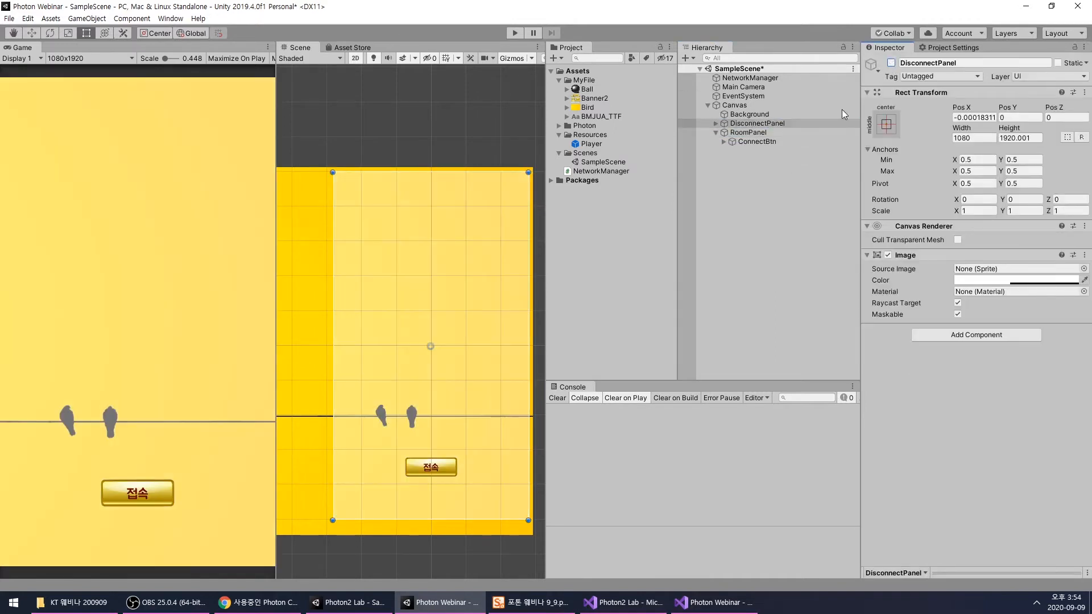
- Make RoomPanel's Image fully transparent by setting its color alpha to 0
click(749, 132)
scroll(448, 233, down, 3)
scroll(423, 266, up, 2)
click(708, 226)
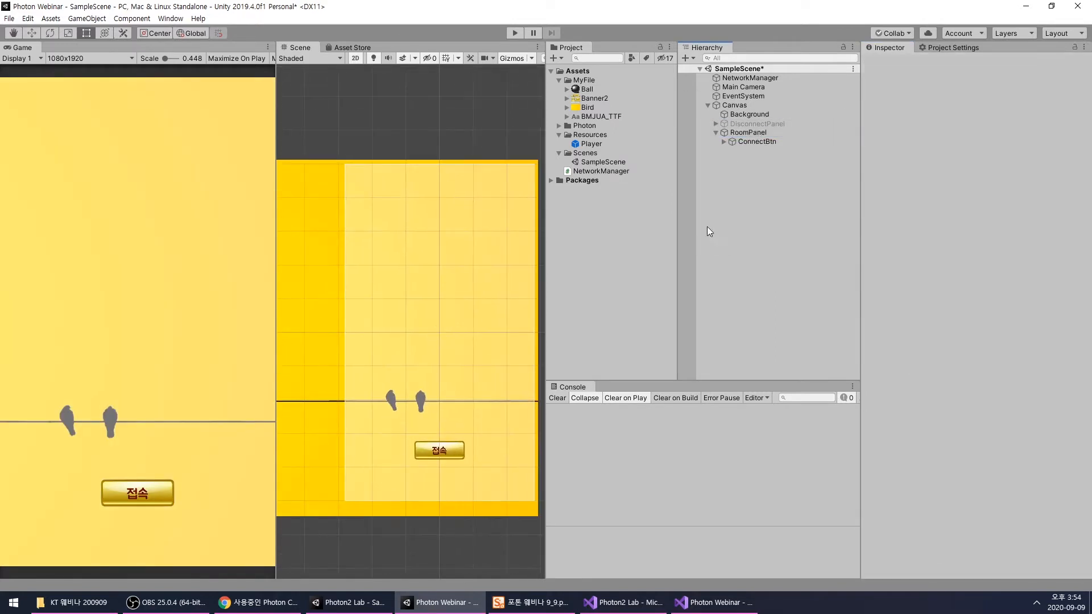
click(751, 132)
click(1019, 280)
drag(1002, 371, 1052, 371)
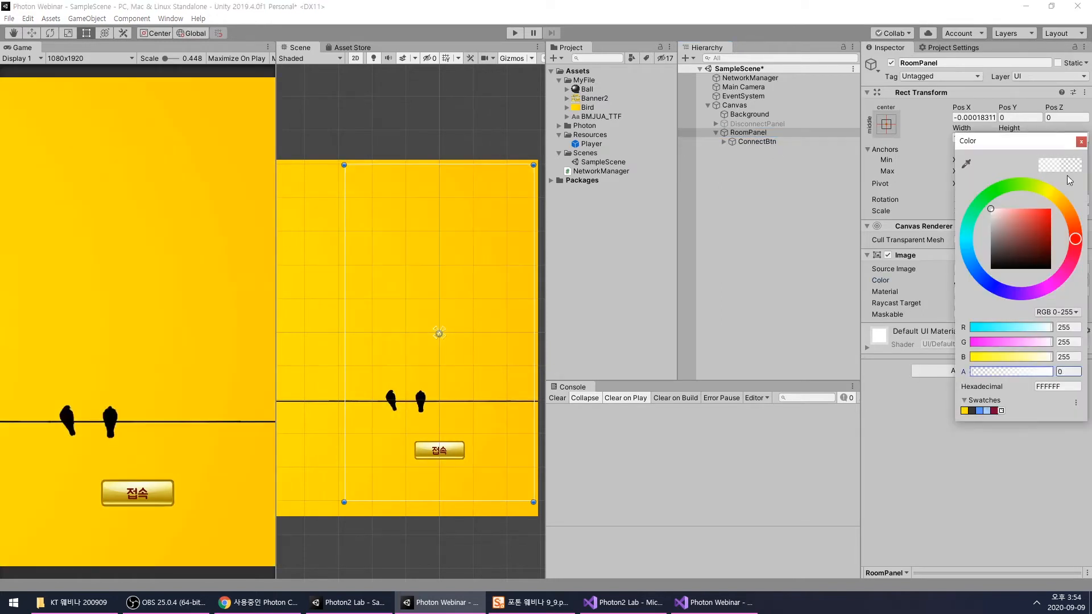
click(1081, 141)
- Inspect RoomPanel's ConnectBtn, switch to Visual Studio and review the ShowPanel and OnJoinedRoom methods in NetworkManager.cs
click(763, 141)
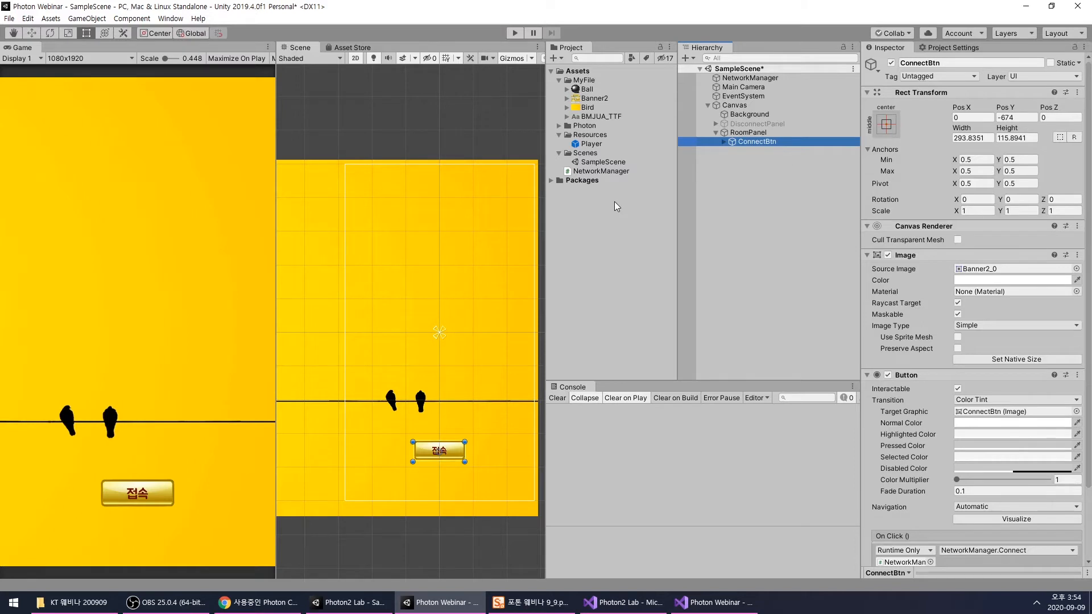
scroll(432, 296, up, 5)
scroll(430, 302, down, 5)
middle_drag(429, 312, 418, 313)
scroll(500, 250, up, 1)
mouse_move(501, 242)
middle_down()
mouse_move(458, 261)
mouse_move(485, 256)
mouse_move(490, 234)
middle_up()
scroll(452, 289, up, 2)
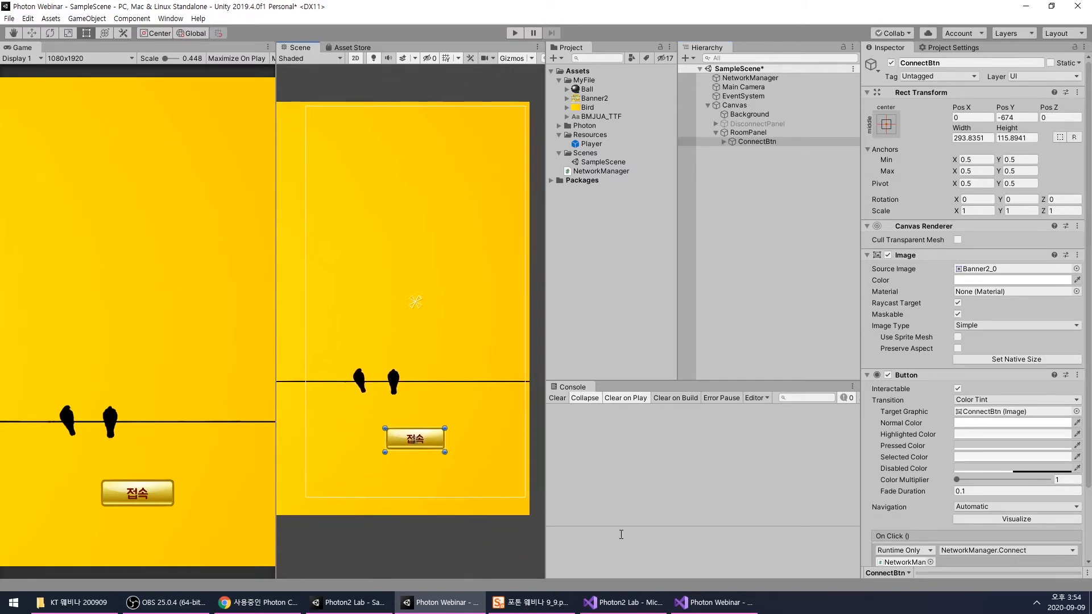
key(alt+Tab)
scroll(697, 366, down, 9)
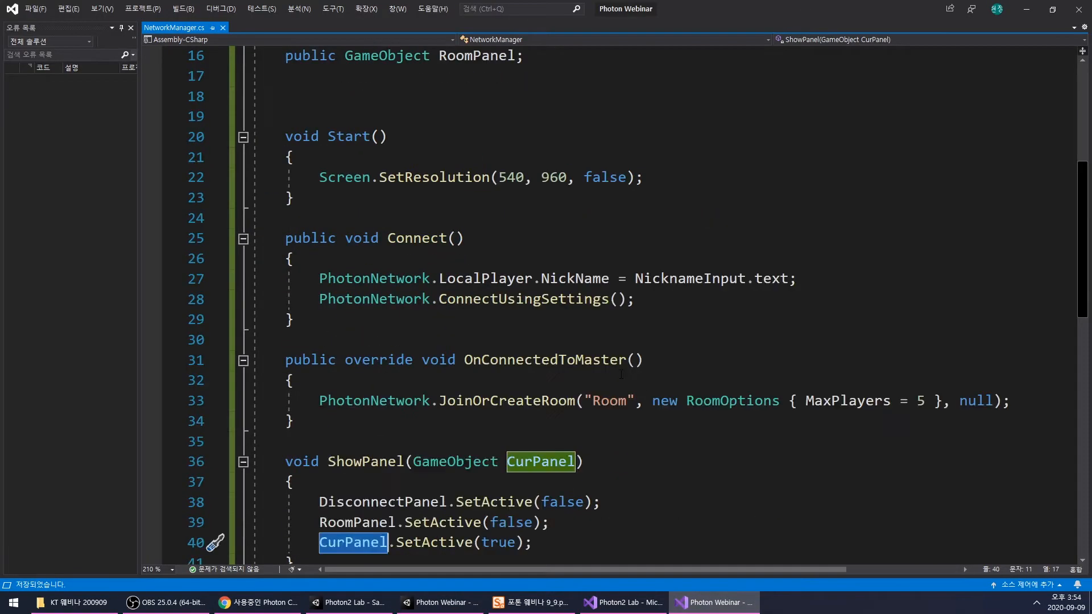
click(697, 367)
scroll(696, 367, down, 2)
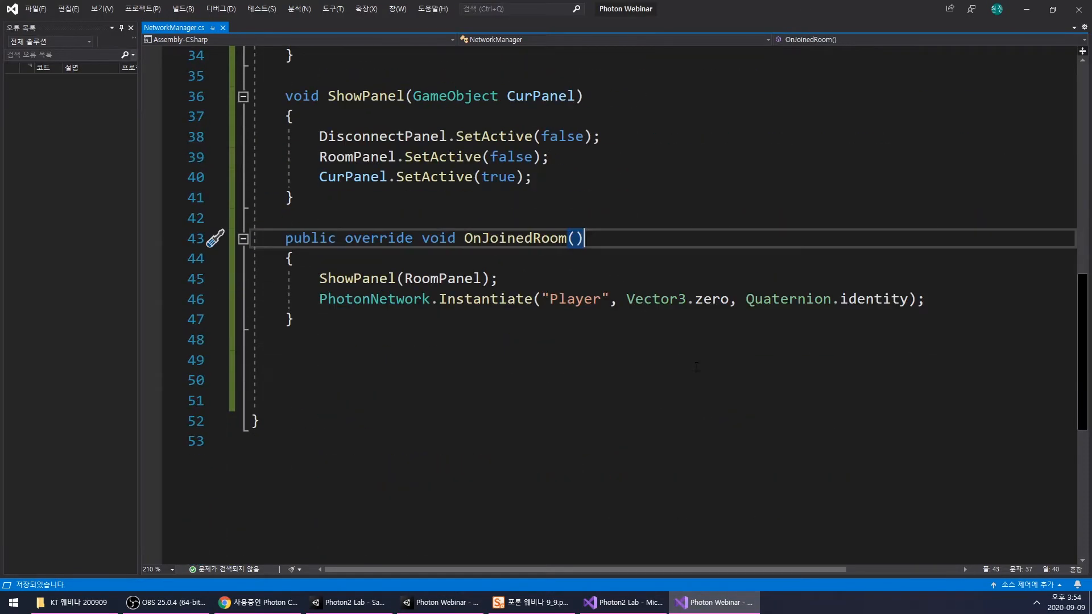
- Switch back to the Unity editor and add a UI Text object inside RoomPanel
key(alt+Tab)
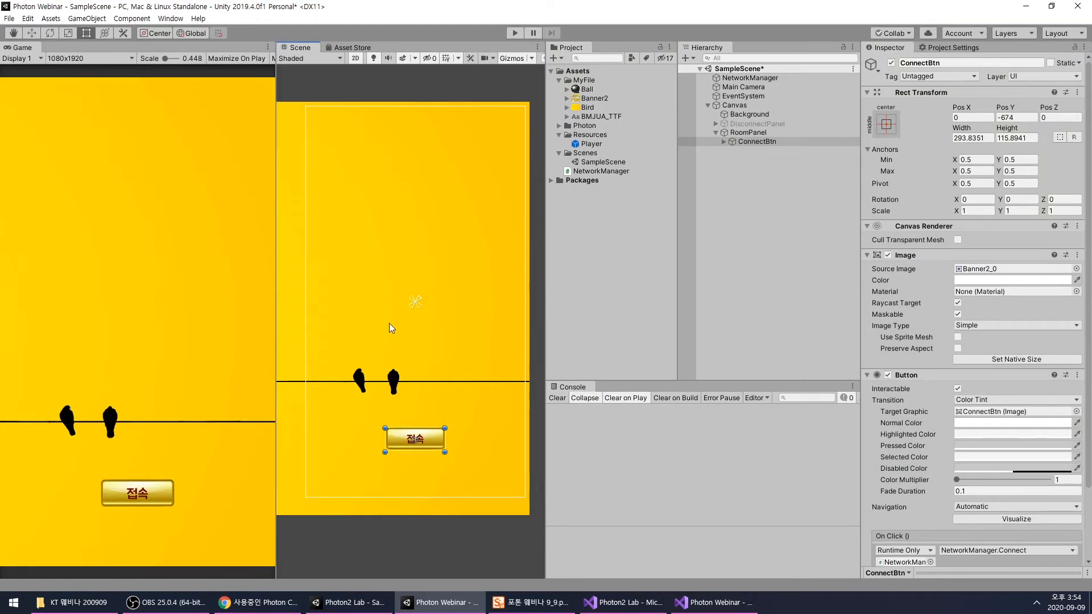
click(746, 132)
right_click(746, 132)
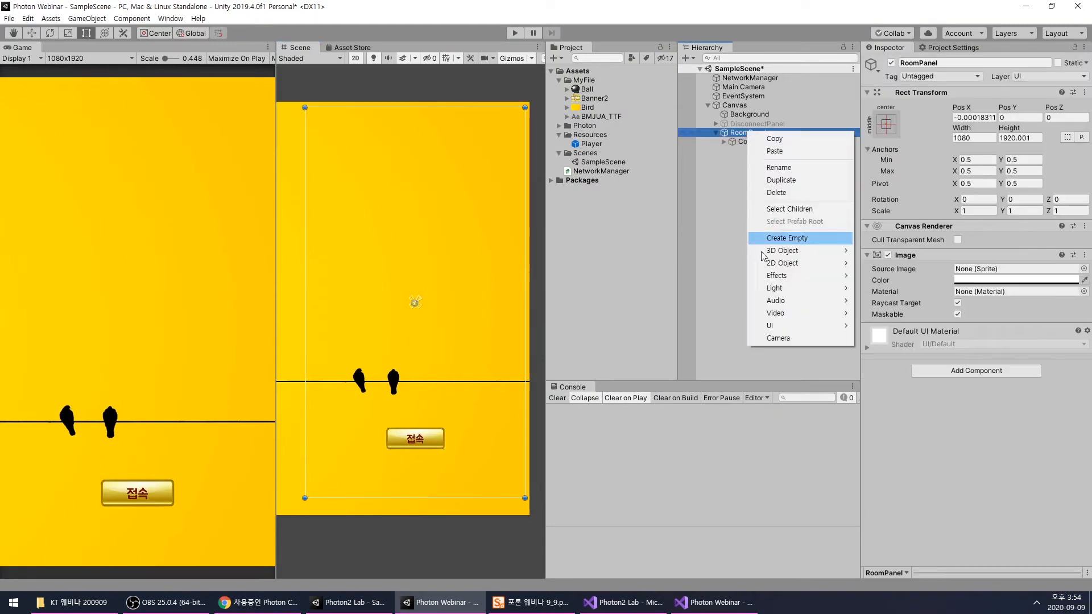
mouse_move(785, 329)
click(876, 325)
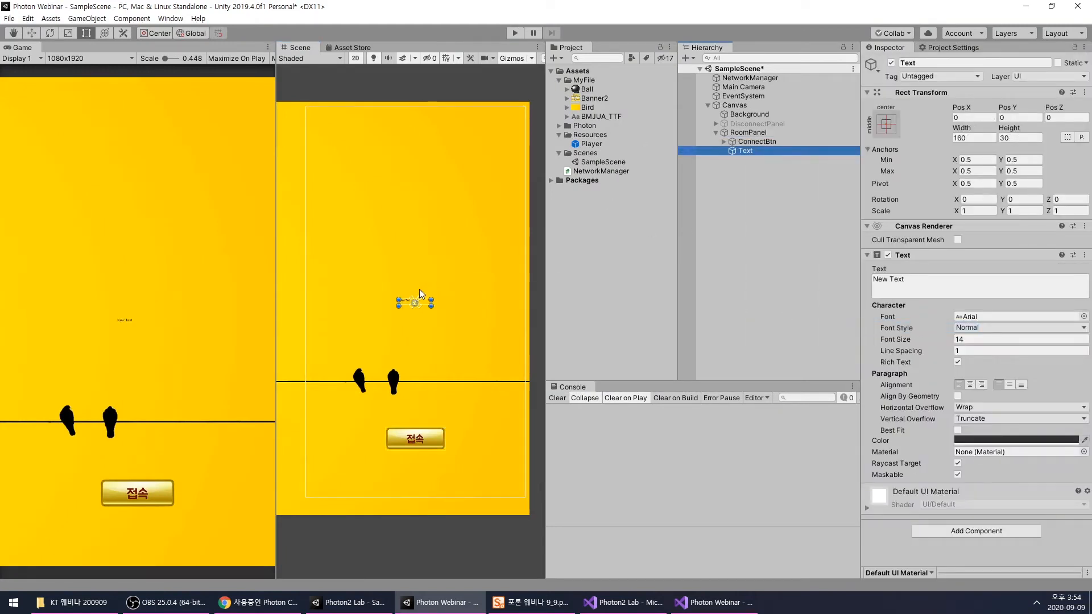
- Enlarge the new Text object to about 941 by 321 and place it at the centre of RoomPanel
scroll(421, 289, up, 2)
drag(436, 311, 492, 389)
drag(460, 364, 493, 307)
scroll(428, 312, down, 5)
drag(386, 305, 344, 306)
scroll(379, 262, up, 2)
- Centre the text horizontally and vertically, color it black (000000) and assign the BMJUA_TTF font
click(970, 385)
click(1010, 384)
click(1007, 440)
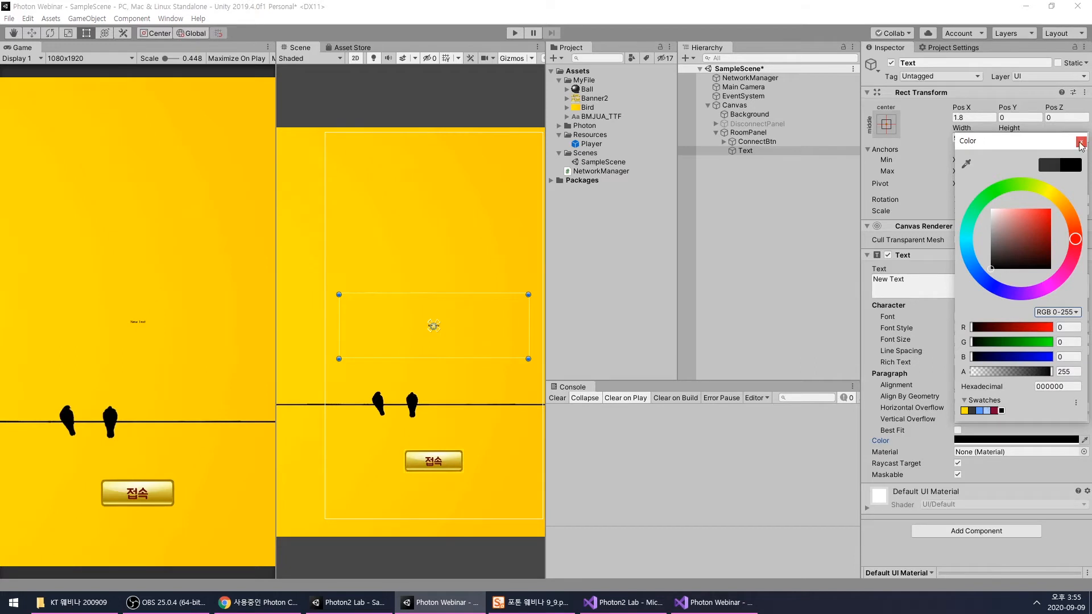
click(1080, 141)
click(1083, 317)
double_click(678, 250)
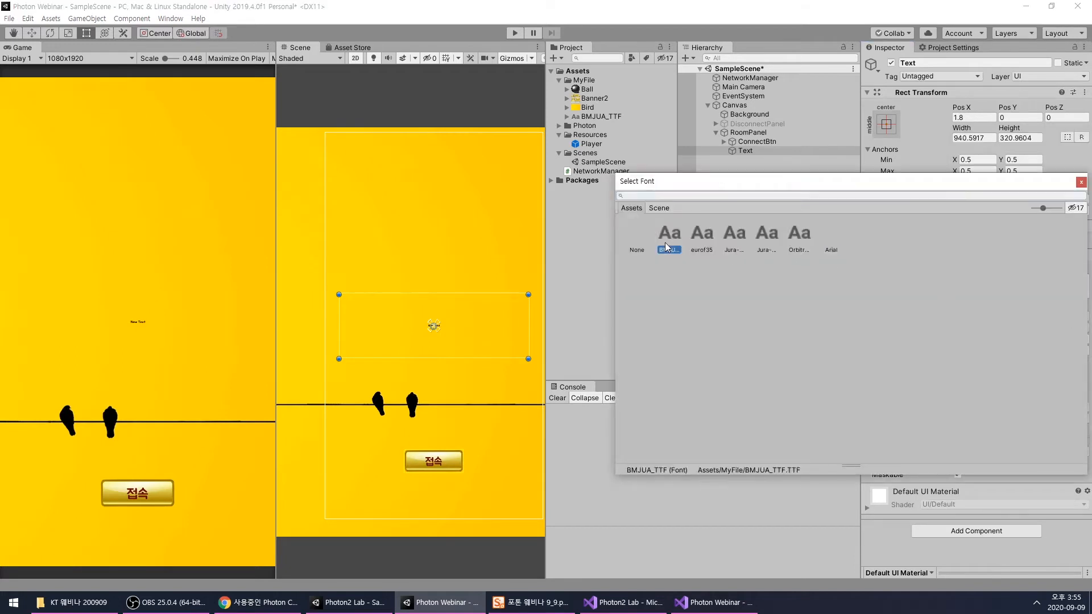
- Replace the text content with 0, trying 99999999 as a long sample value in between
click(1037, 283)
text(0)
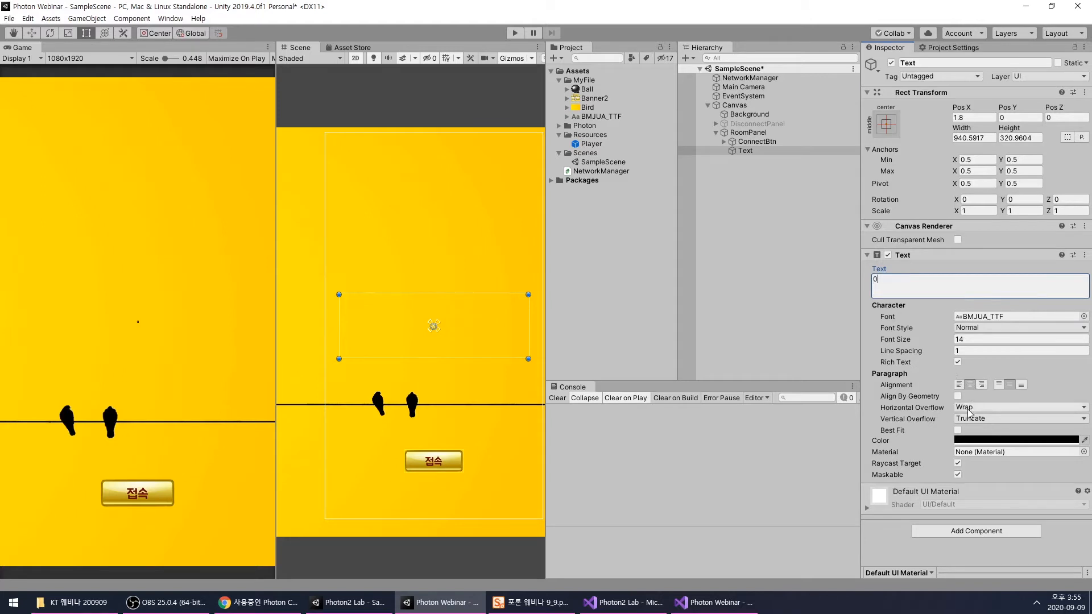
key(BackSpace)
text(99999999)
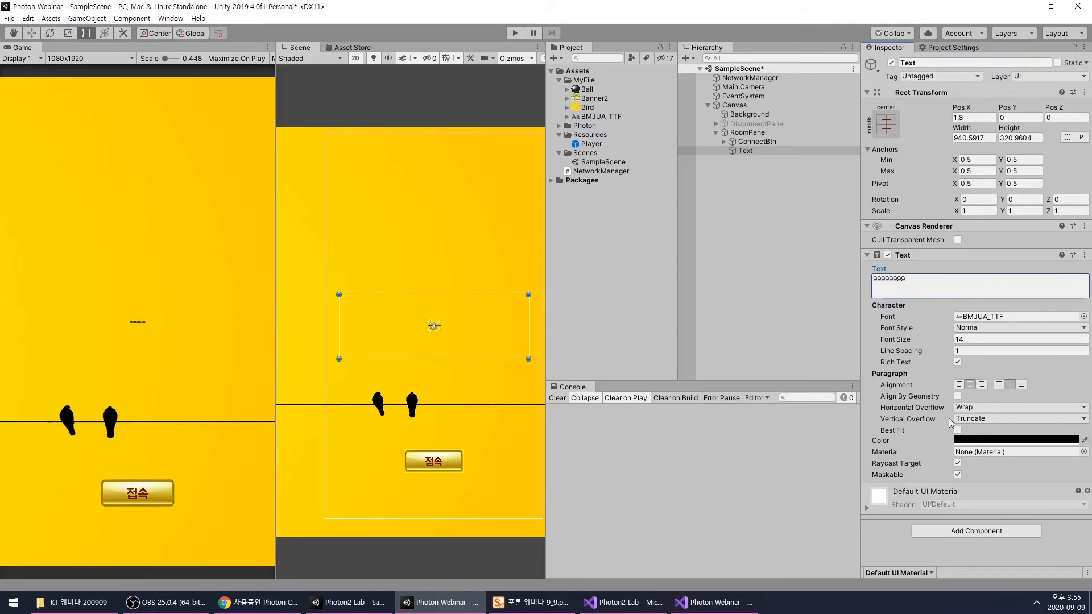
key(ctrl+a)
text(0)
- Enable Best Fit for the text and set its maximum size to 252
click(957, 430)
click(1018, 453)
text(300)
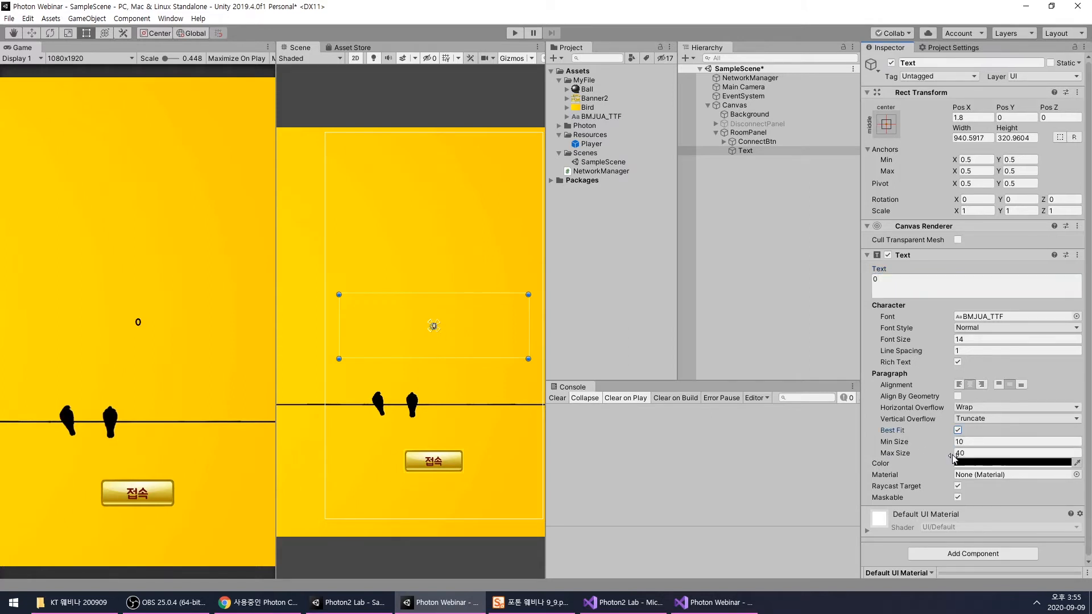
drag(73, 458, 47, 462)
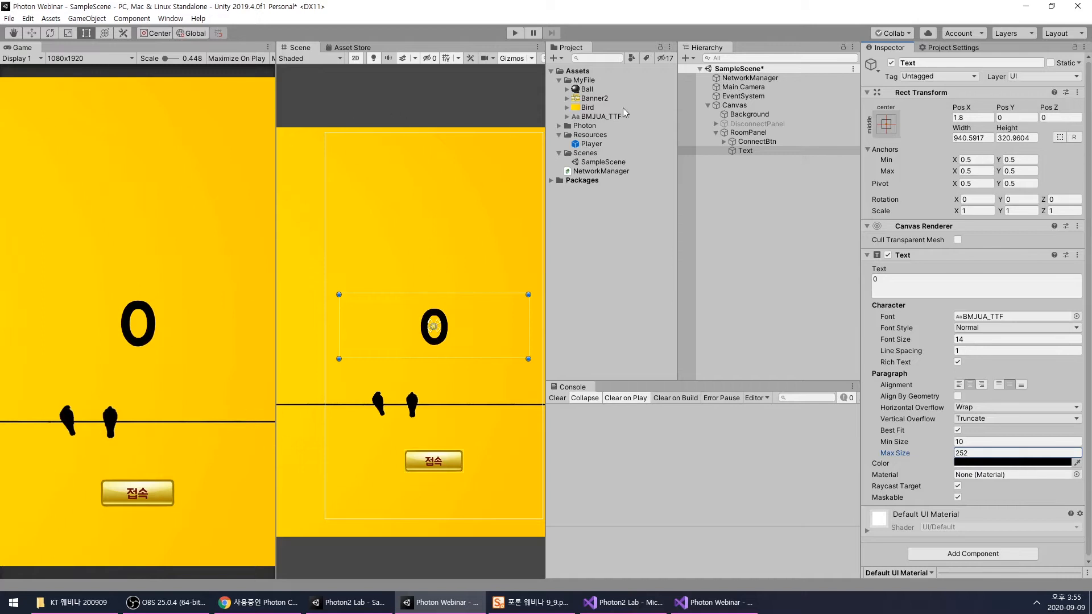
- Rename the Text object in RoomPanel as ValueText
click(773, 151)
text(Va)
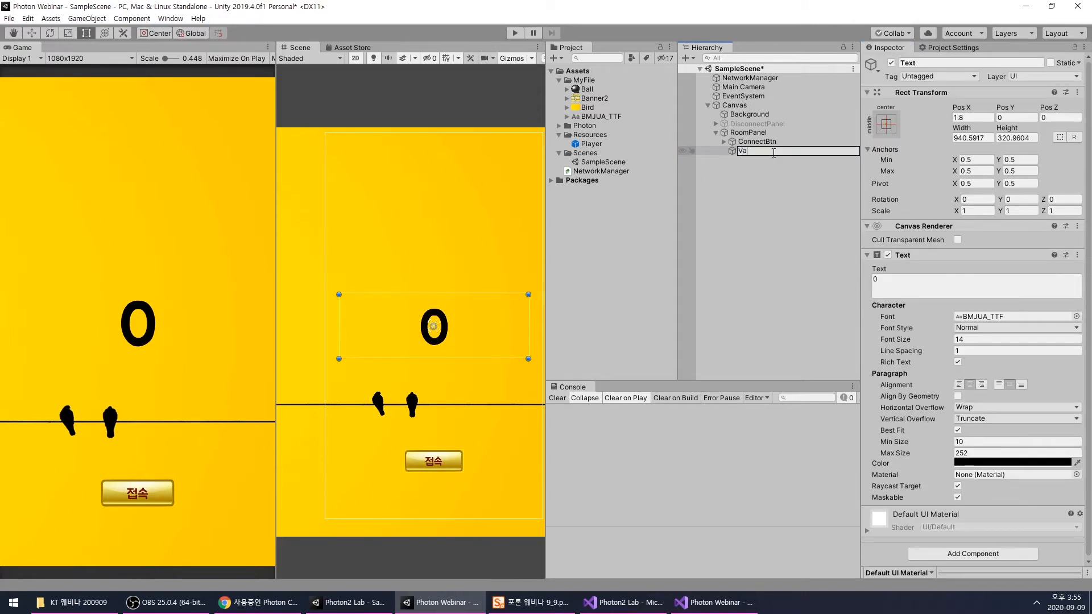
text(lueTest)
key(Return)
- Duplicate ValueText and move the copy straight down to Pos Y -243
scroll(400, 285, up, 1)
key(ctrl+d)
drag(478, 330, 479, 380)
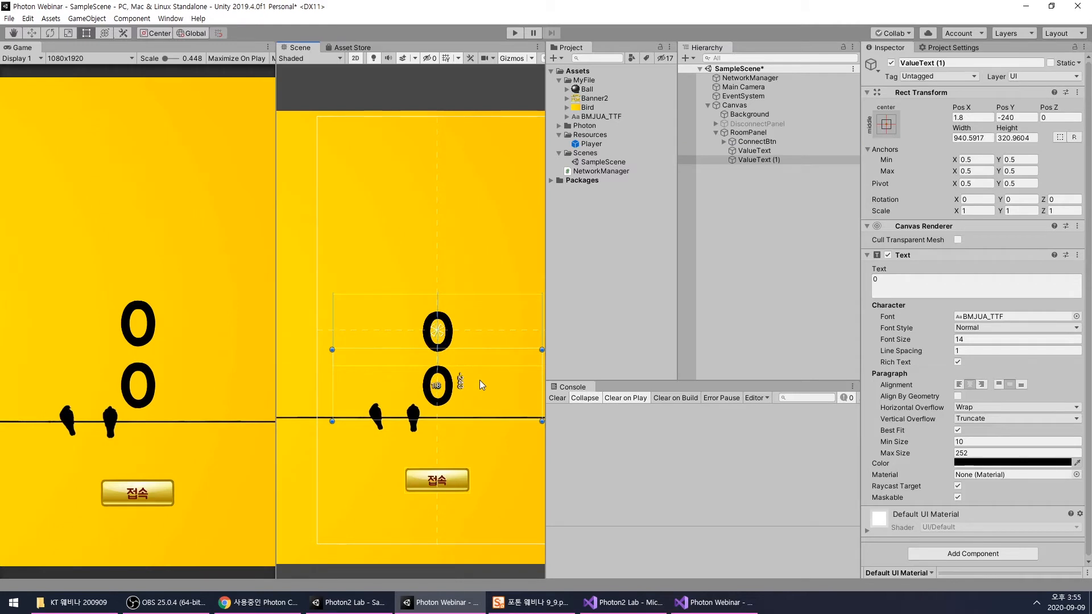
click(755, 151)
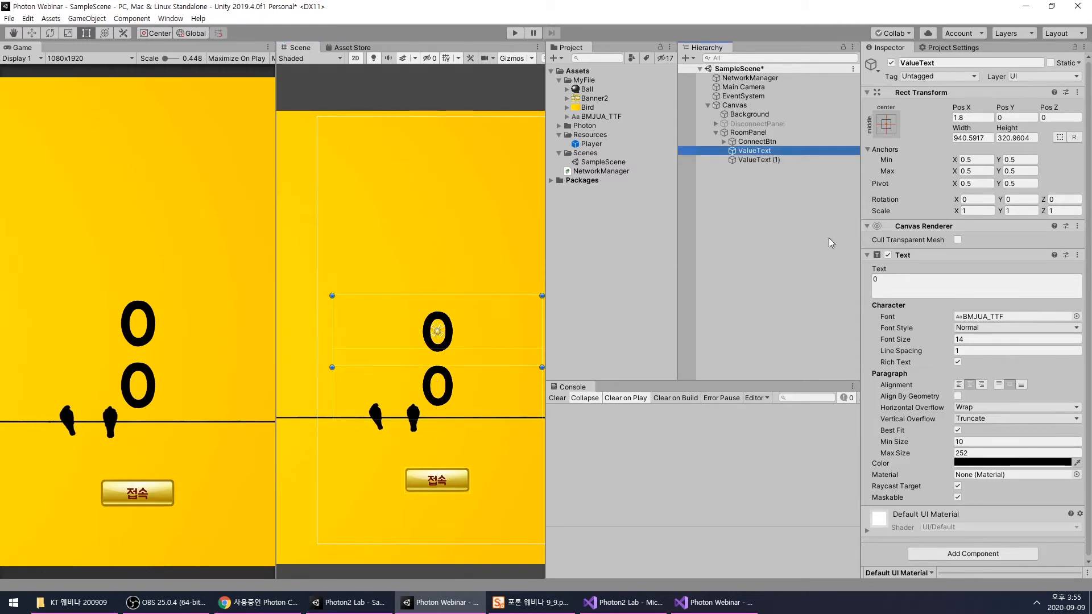
click(887, 285)
text(999999999999)
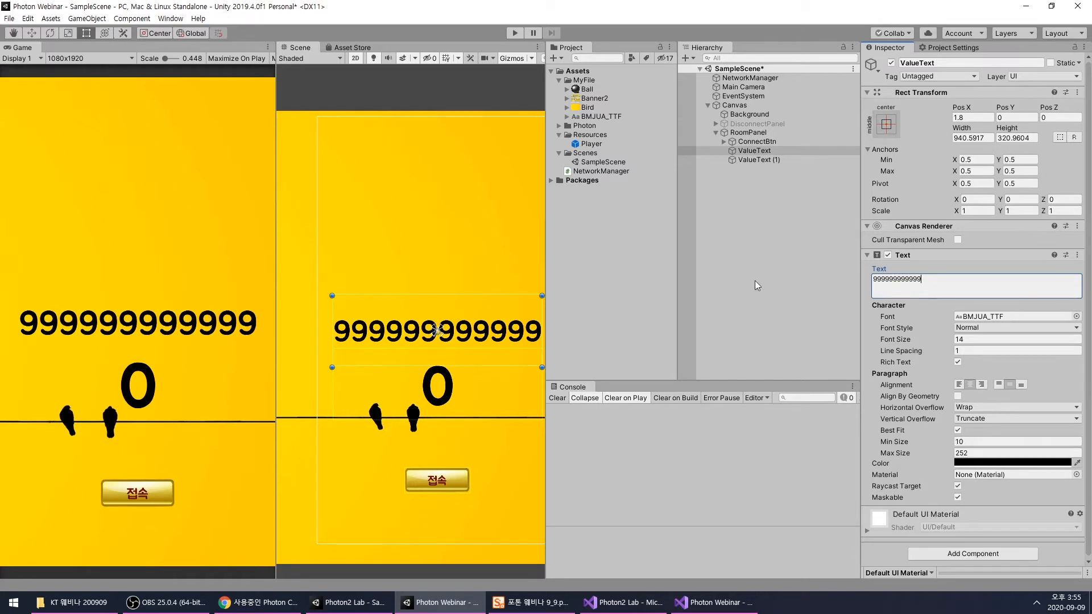
drag(937, 285, 815, 287)
text(0)
click(750, 167)
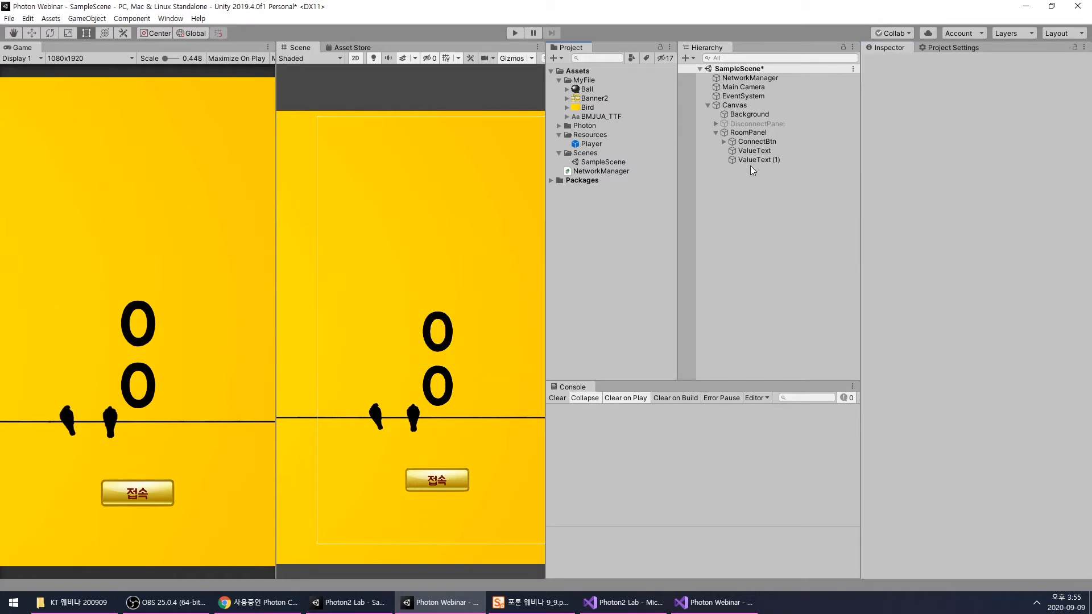
- Set the text of the duplicated ValueText (1) object to Click
click(758, 159)
click(915, 286)
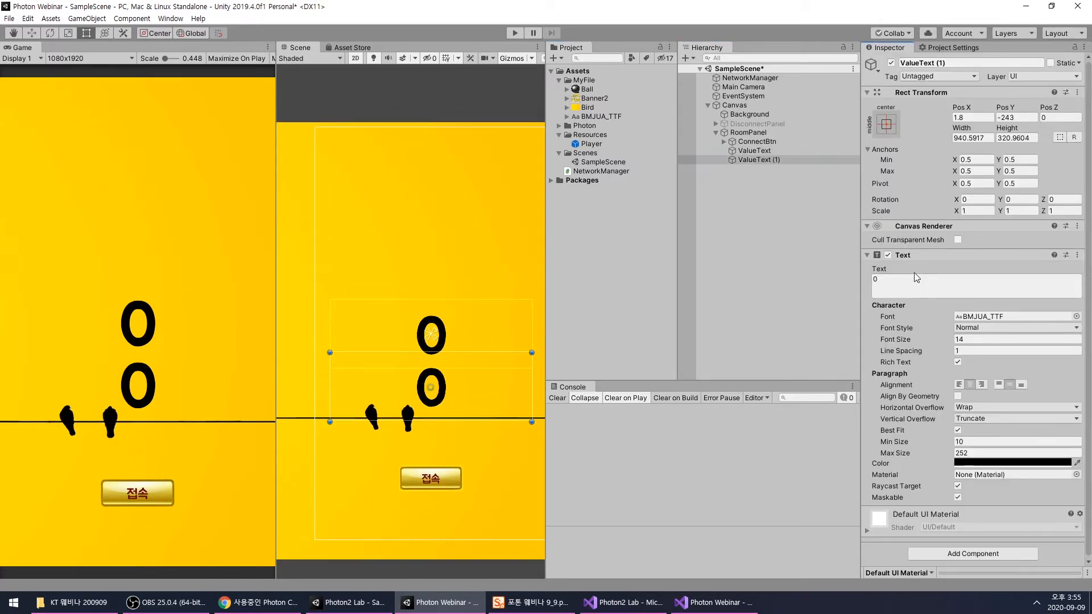
text(c)
key(BackSpace)
text(Click)
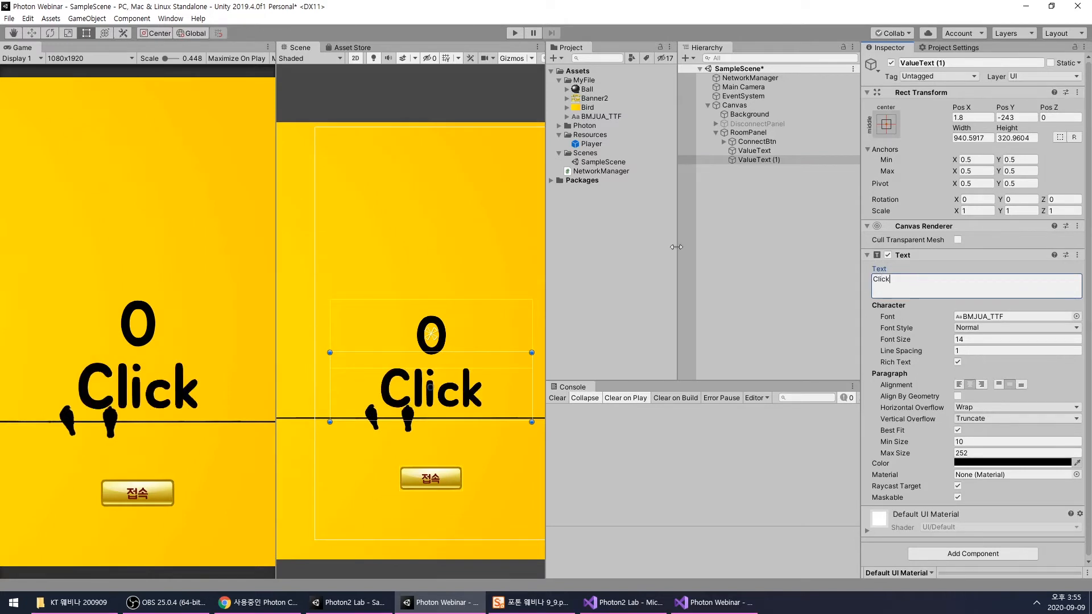
- Shrink the Click text to about 168 by 78 and place it centred just below the 0, at Pos Y -153
scroll(429, 378, up, 2)
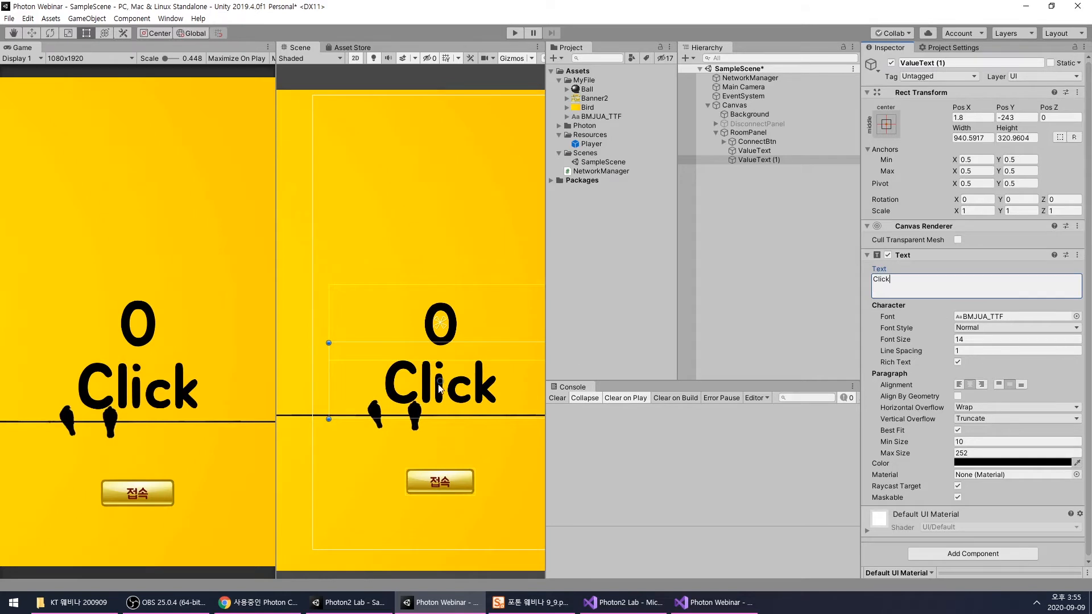
drag(329, 421, 497, 373)
middle_drag(475, 380, 403, 390)
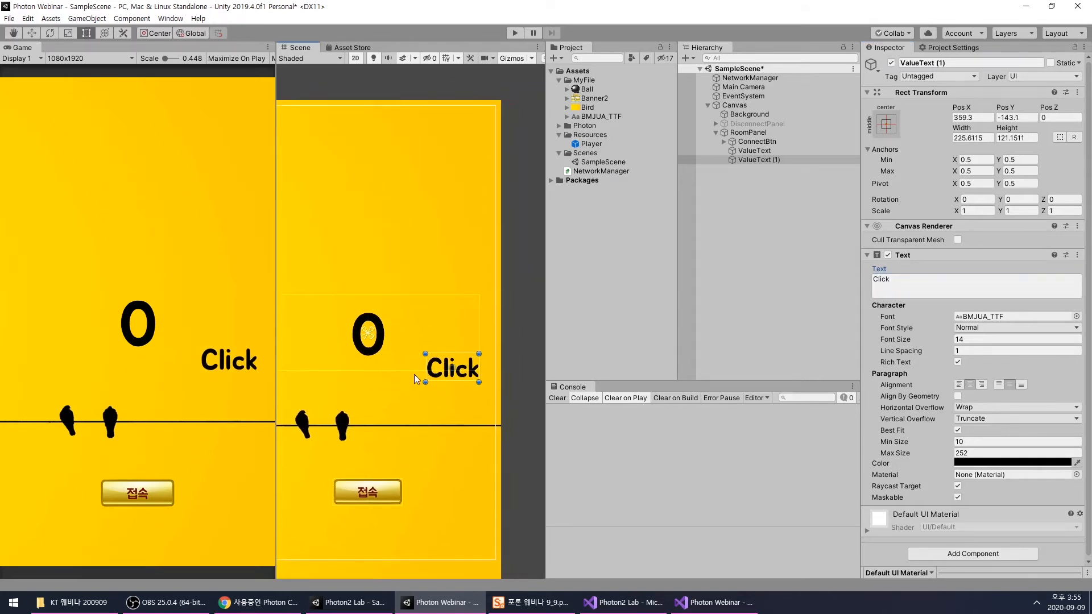
drag(446, 371, 350, 373)
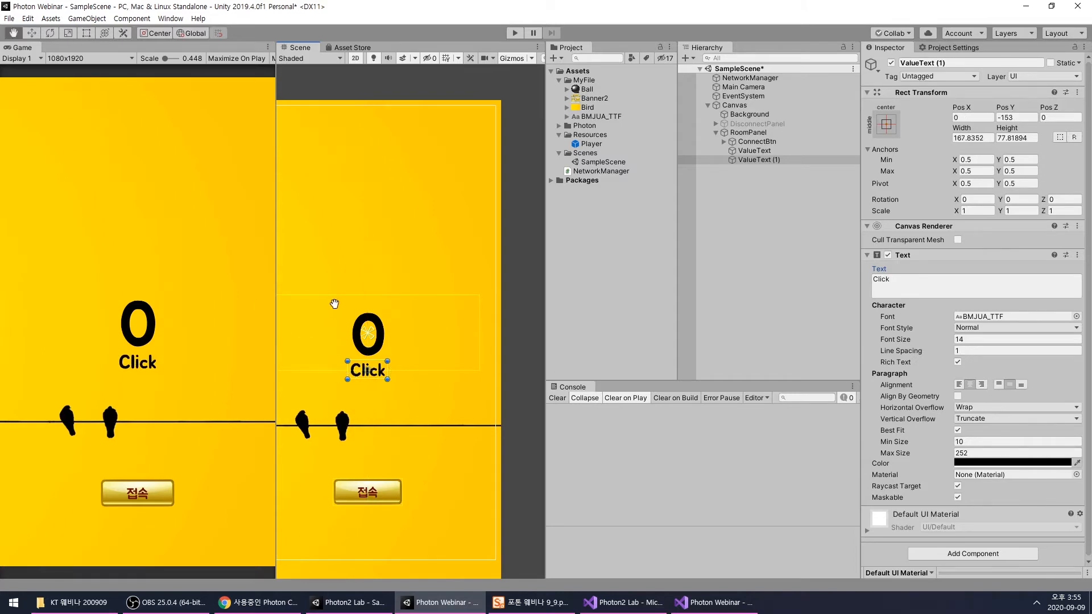
- Rename the ValueText (1) object as Text
middle_drag(332, 303, 398, 299)
scroll(398, 299, down, 3)
click(792, 161)
click(795, 161)
text(Te)
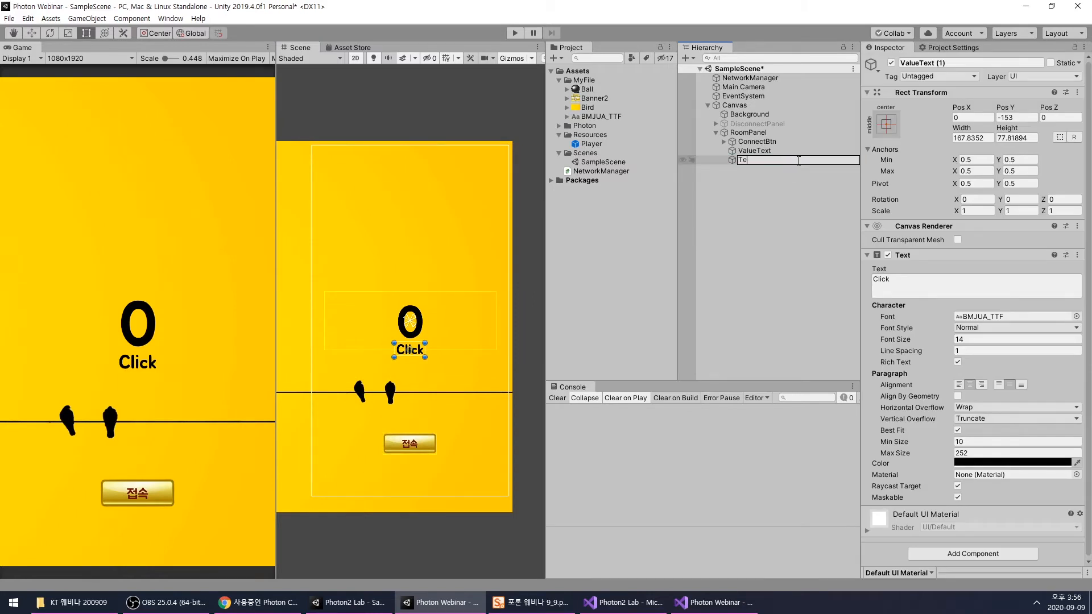
scroll(384, 364, up, 2)
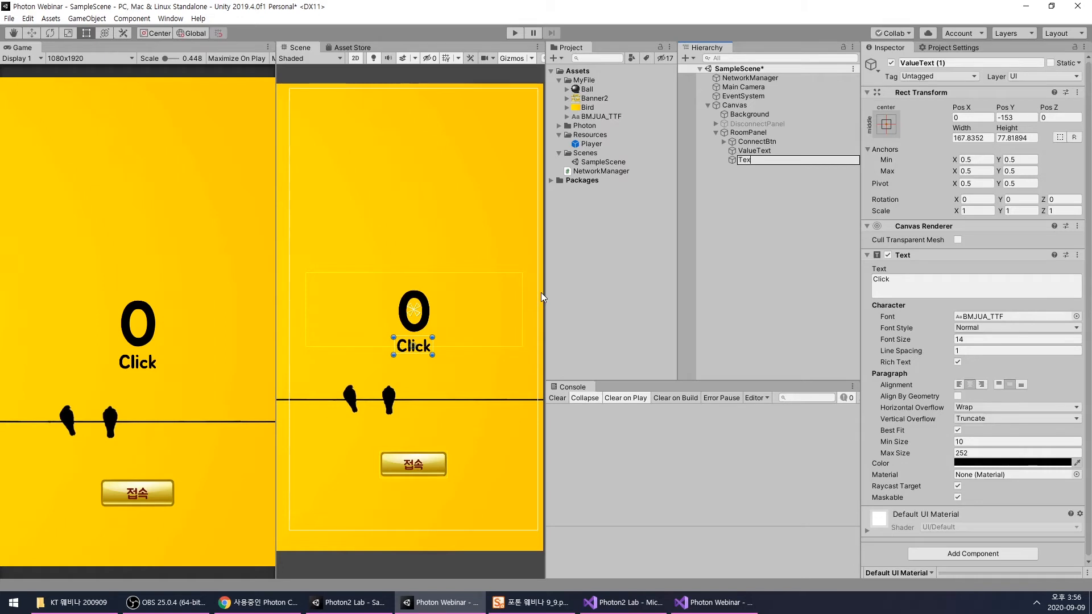
key(Return)
- Examine the layout of the Text and ValueText objects within RoomPanel in the Scene view
click(750, 250)
click(744, 158)
scroll(428, 261, down, 2)
scroll(428, 260, up, 3)
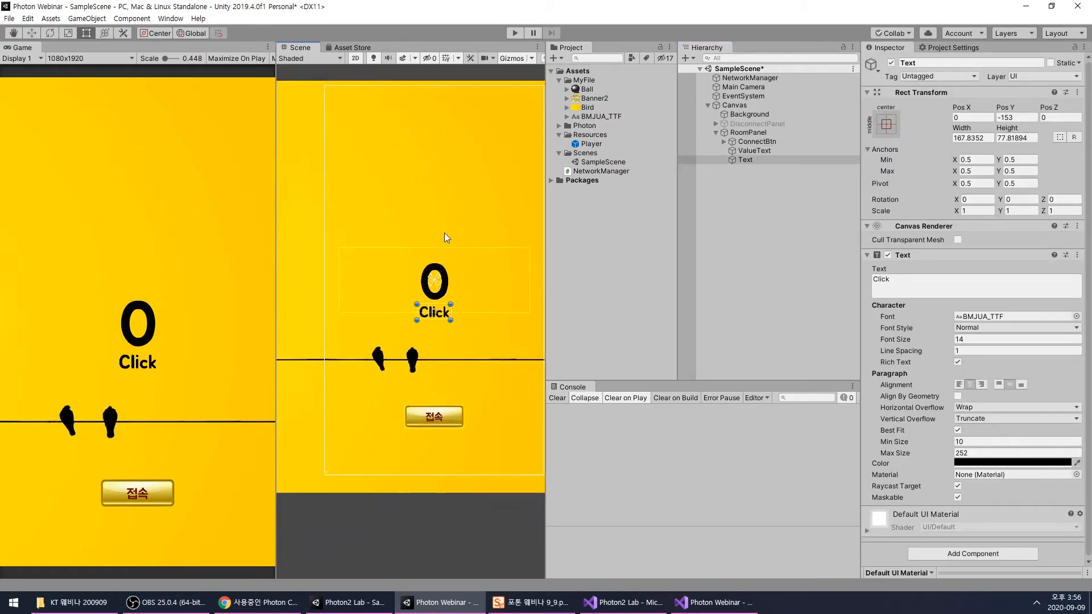
click(759, 246)
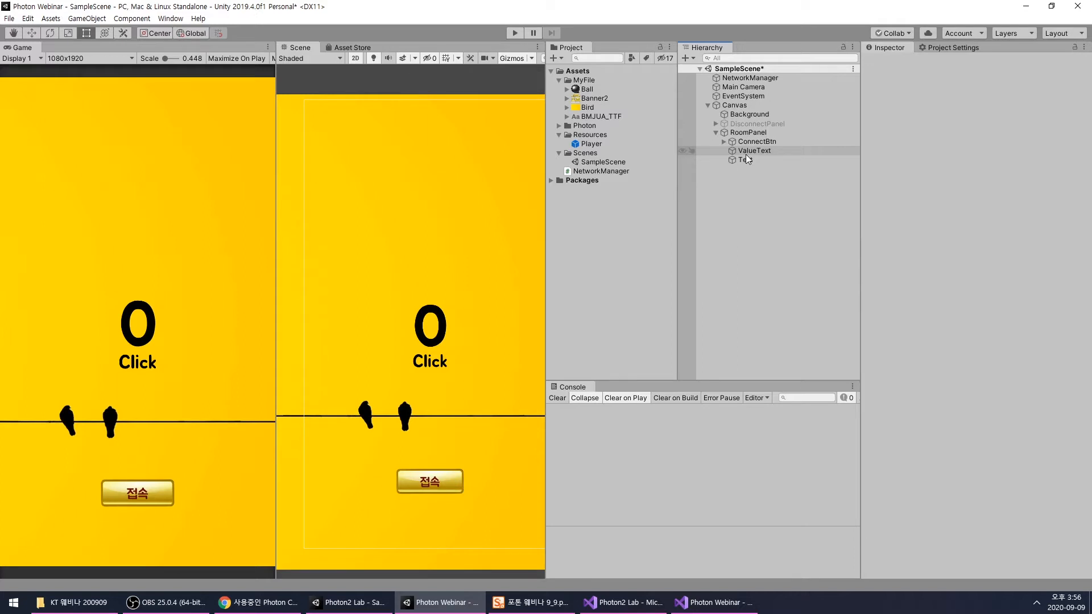
scroll(419, 302, down, 2)
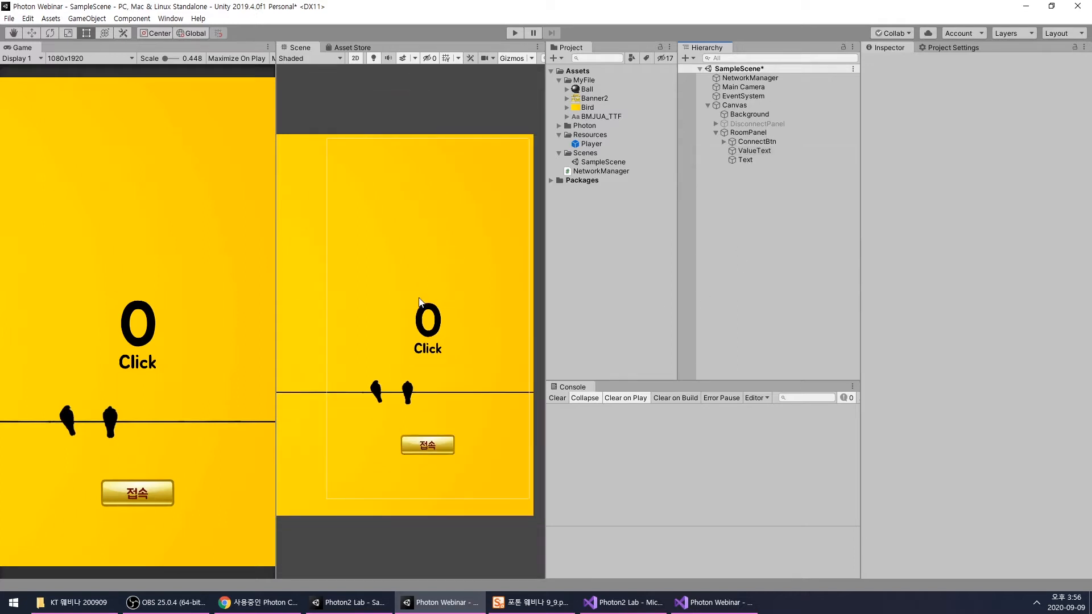
scroll(431, 291, up, 1)
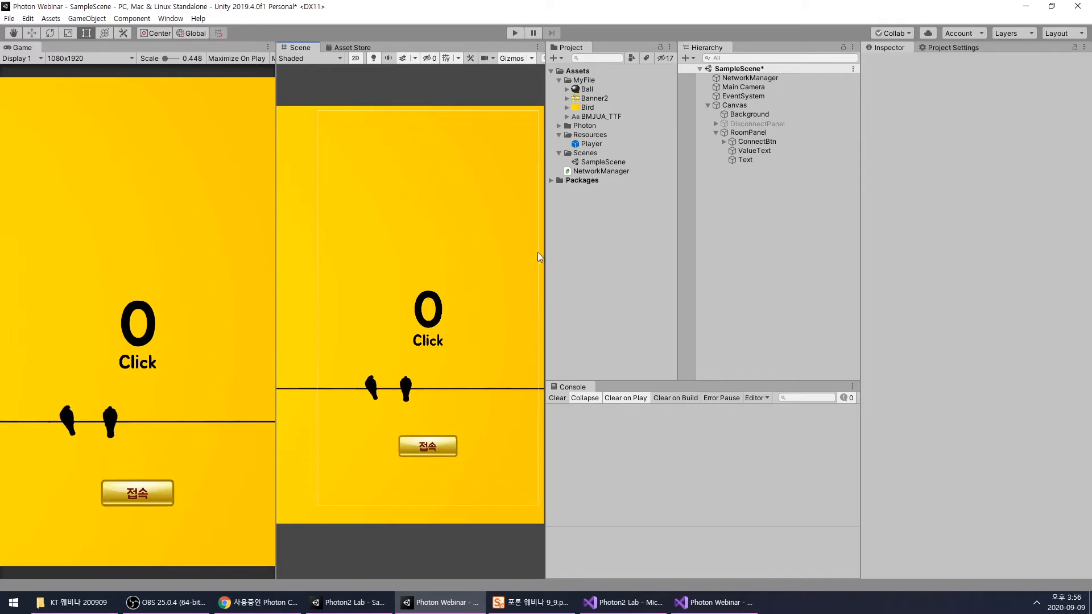
click(754, 151)
scroll(395, 284, up, 2)
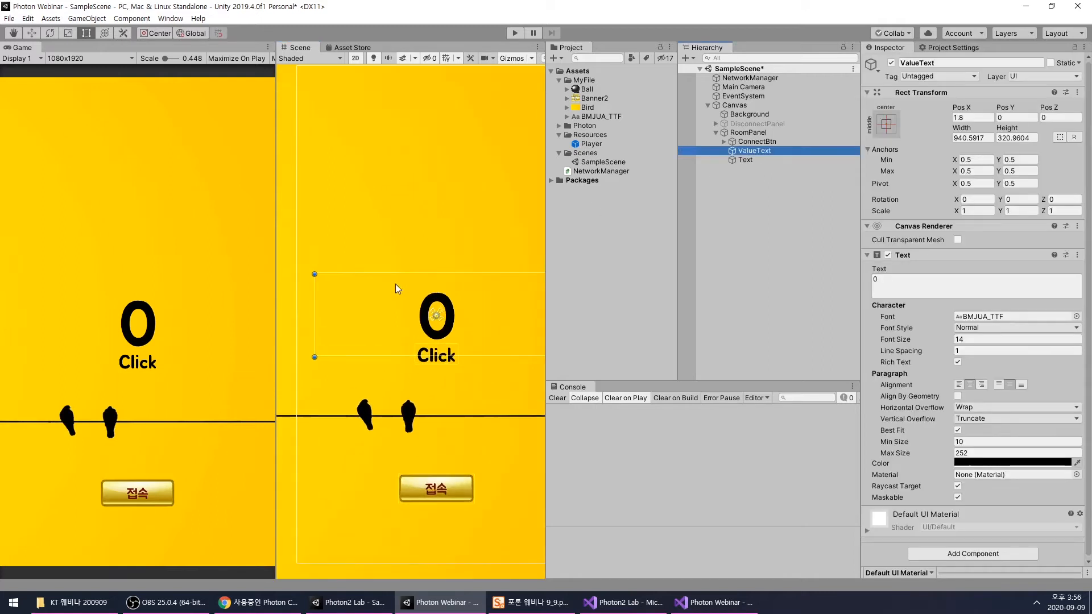
- Examine the ValueText and NetworkManager objects, the Player prefab's components and the field declarations in the NetworkManager script
click(433, 352)
click(718, 284)
click(764, 152)
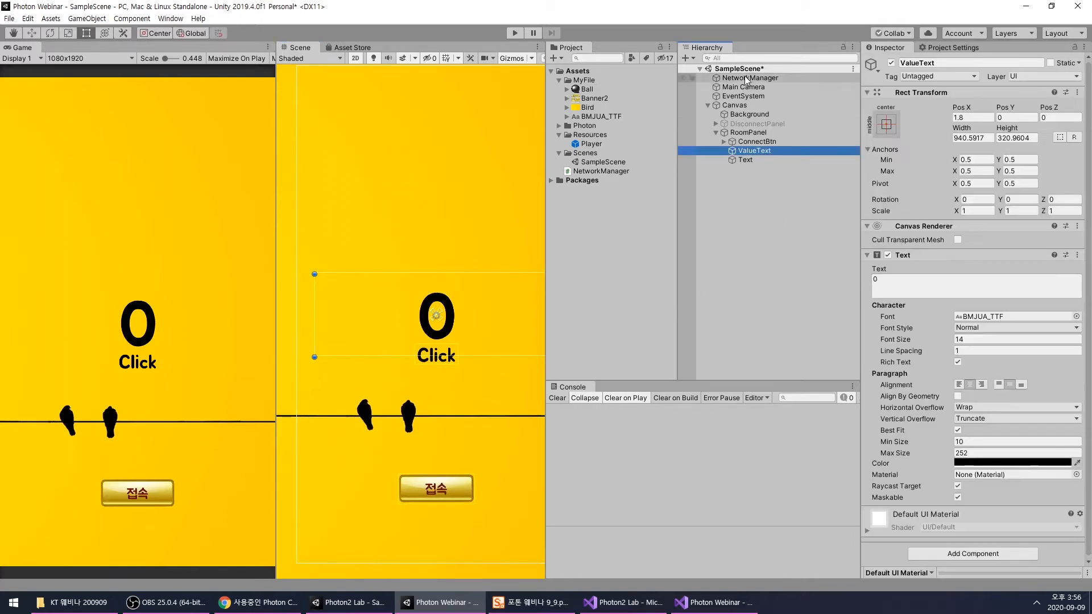
click(749, 78)
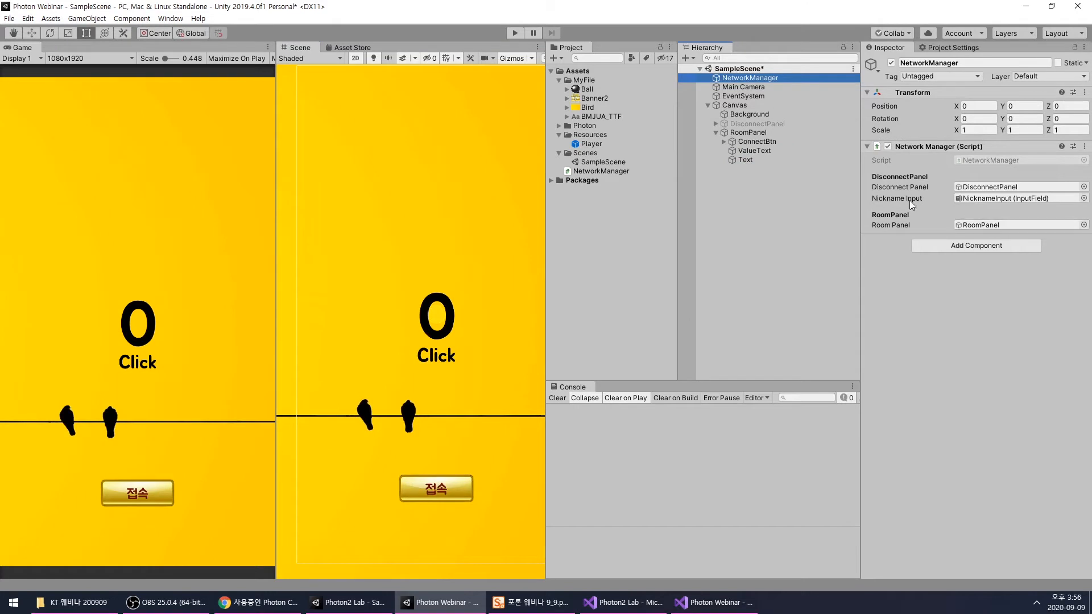
click(438, 329)
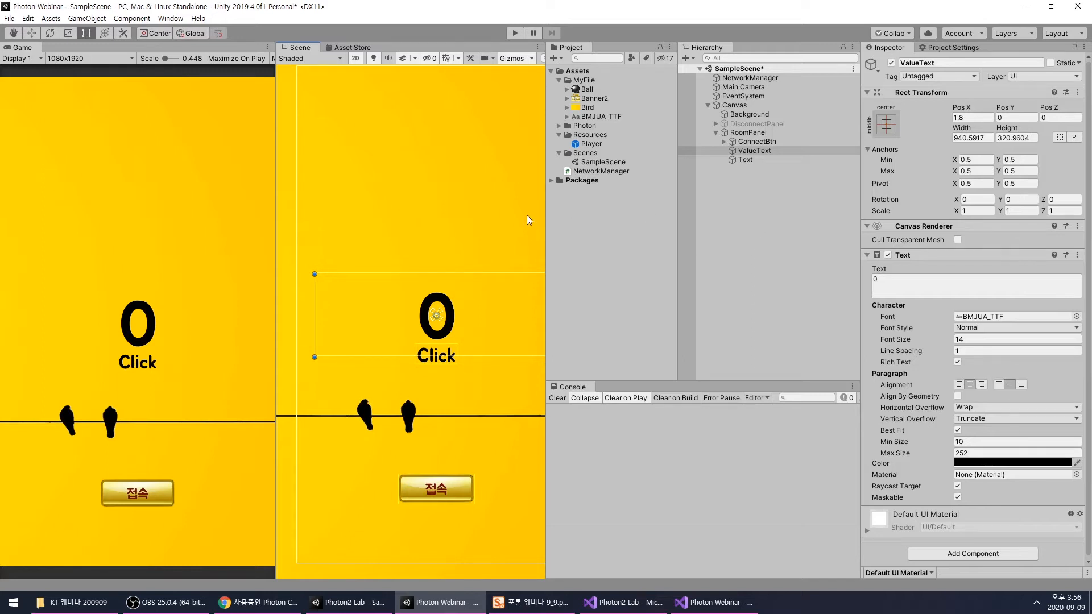
click(587, 145)
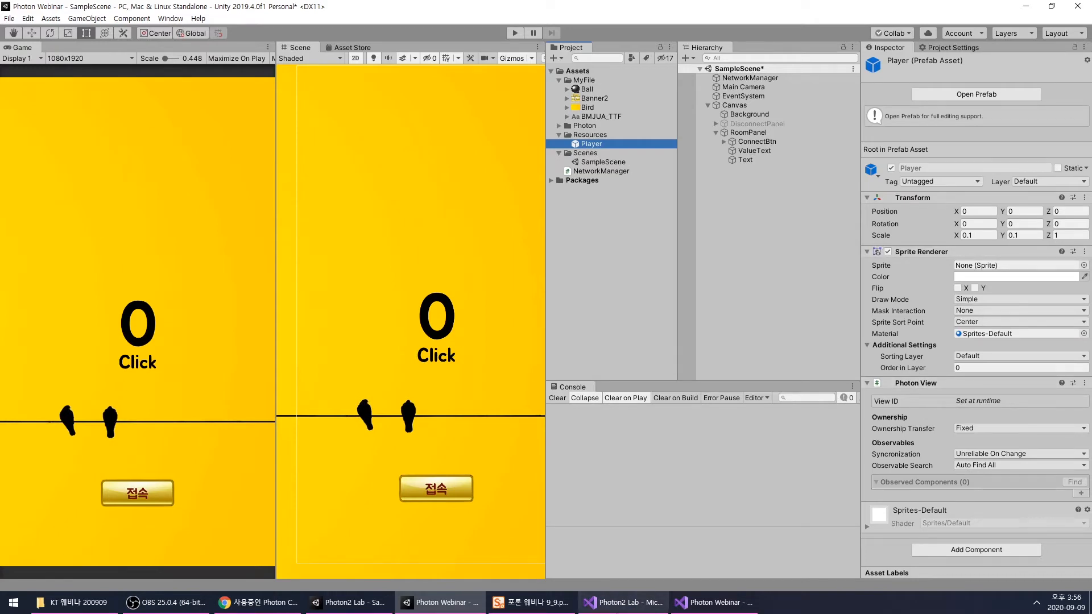
click(716, 603)
scroll(470, 320, up, 9)
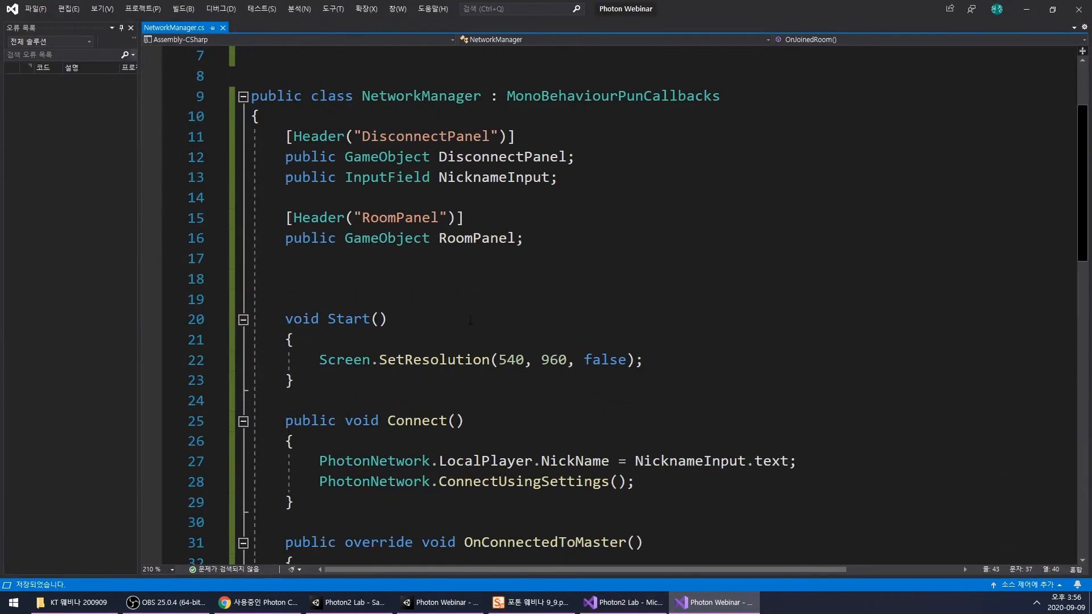
key(alt+Tab)
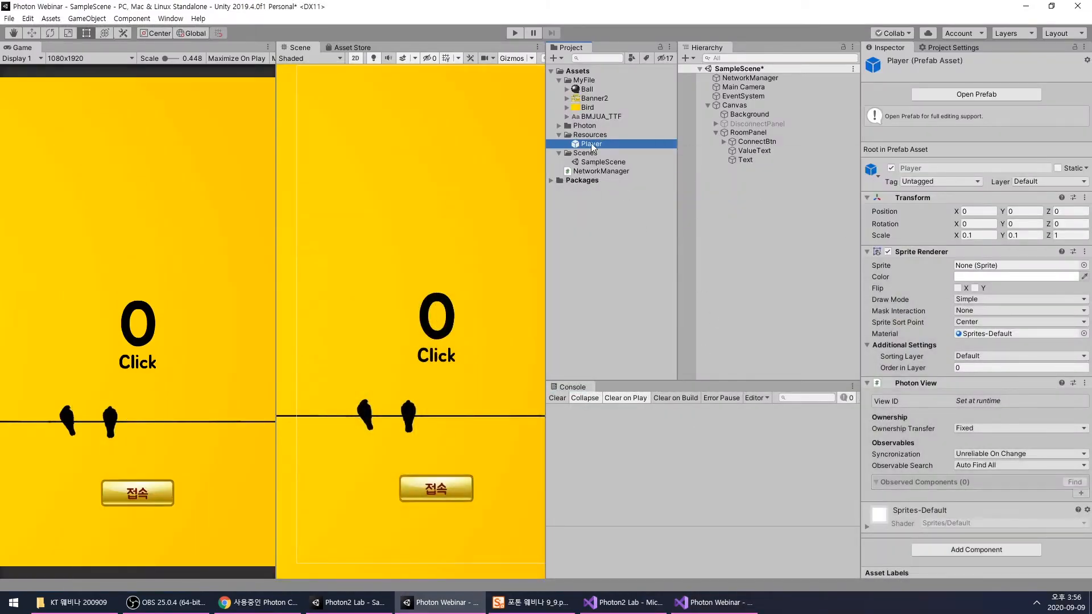
- Create a C# script named PlayerScript in the project's Assets folder
click(587, 207)
right_click(587, 207)
mouse_move(640, 212)
click(791, 153)
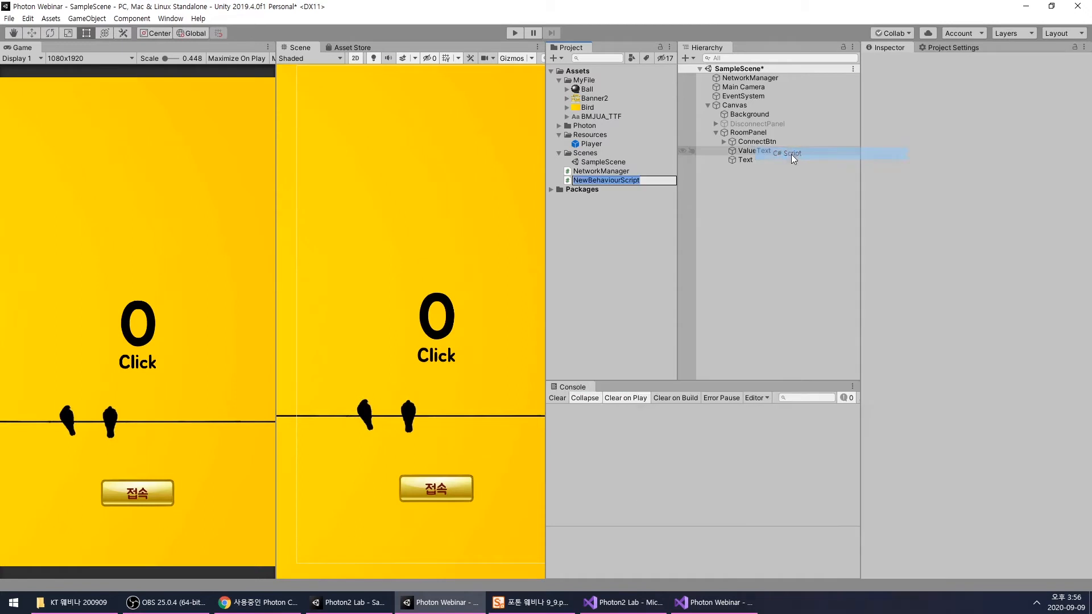
text(Pla)
double_click(593, 180)
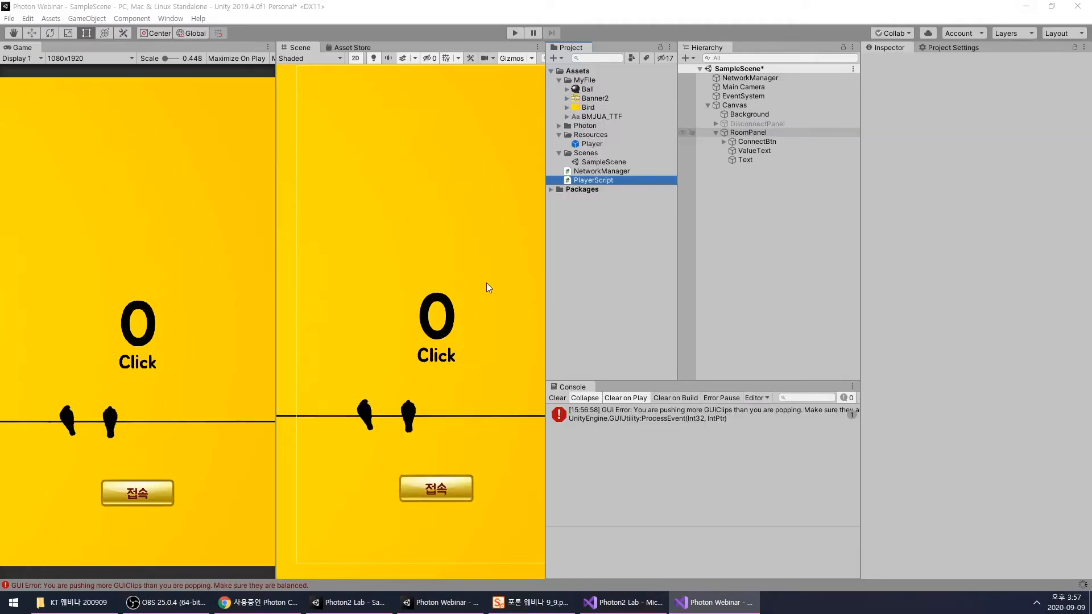
- Attach PlayerScript as a component to the Player prefab in Resources
click(601, 180)
click(590, 144)
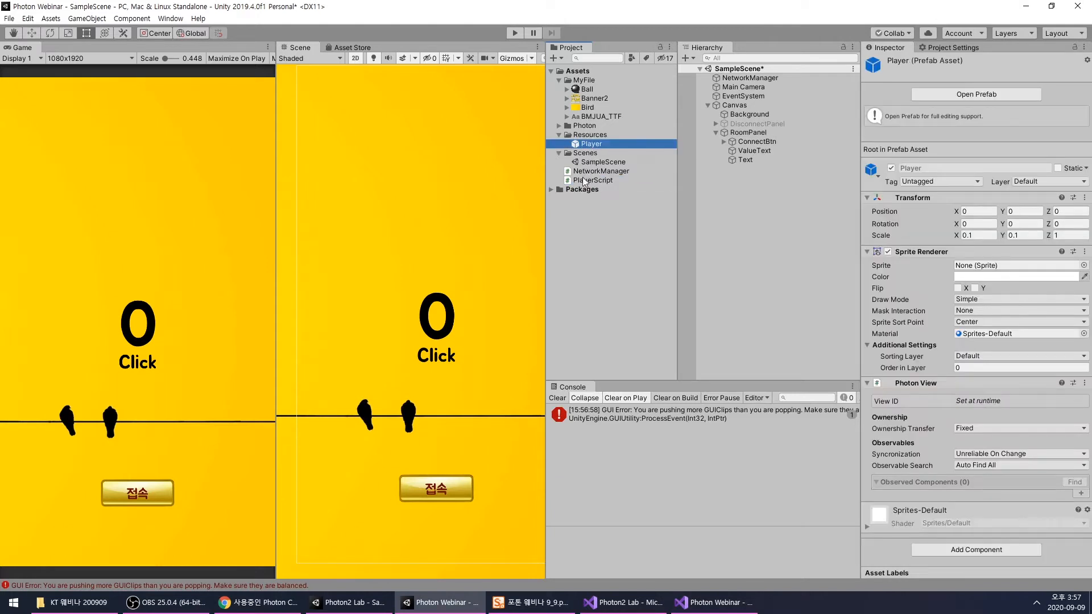
drag(597, 180, 590, 145)
click(592, 144)
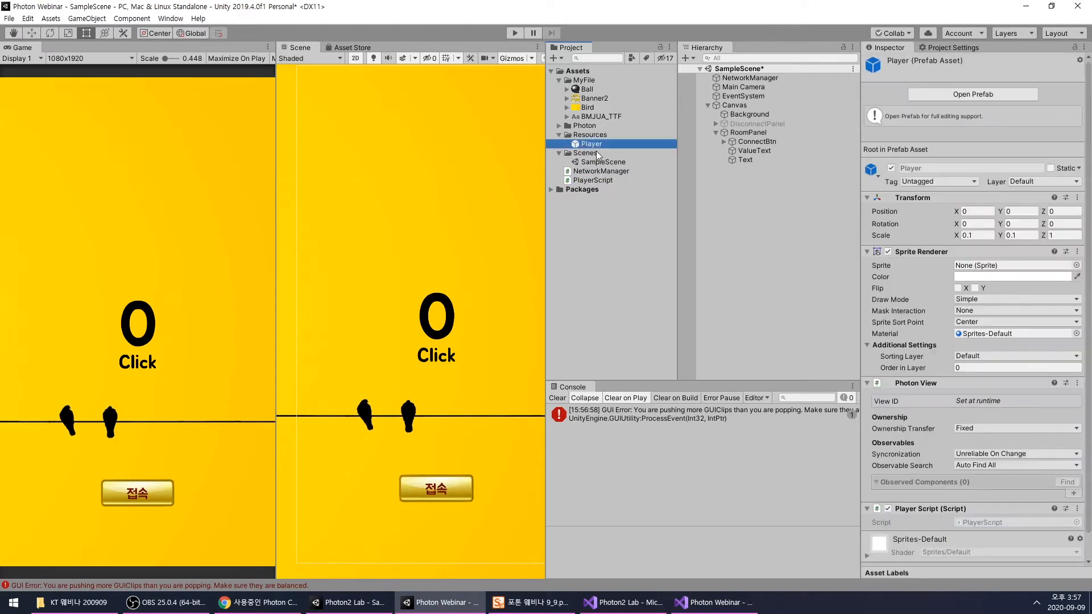
- Open PlayerScript in the code editor and change its base class to MonoBehaviourPun
double_click(597, 180)
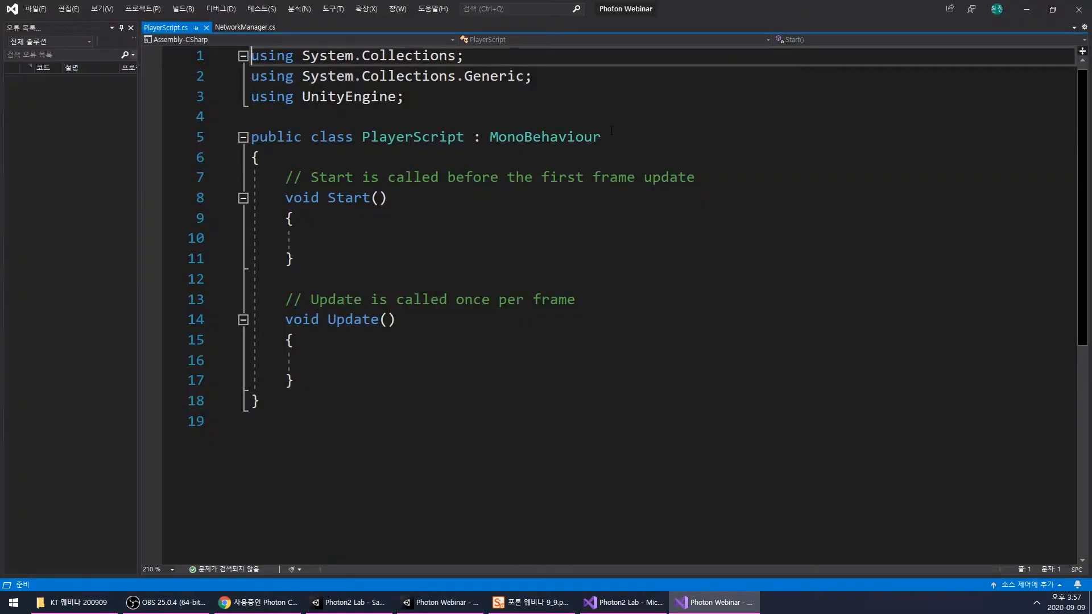
click(611, 131)
text(Pun)
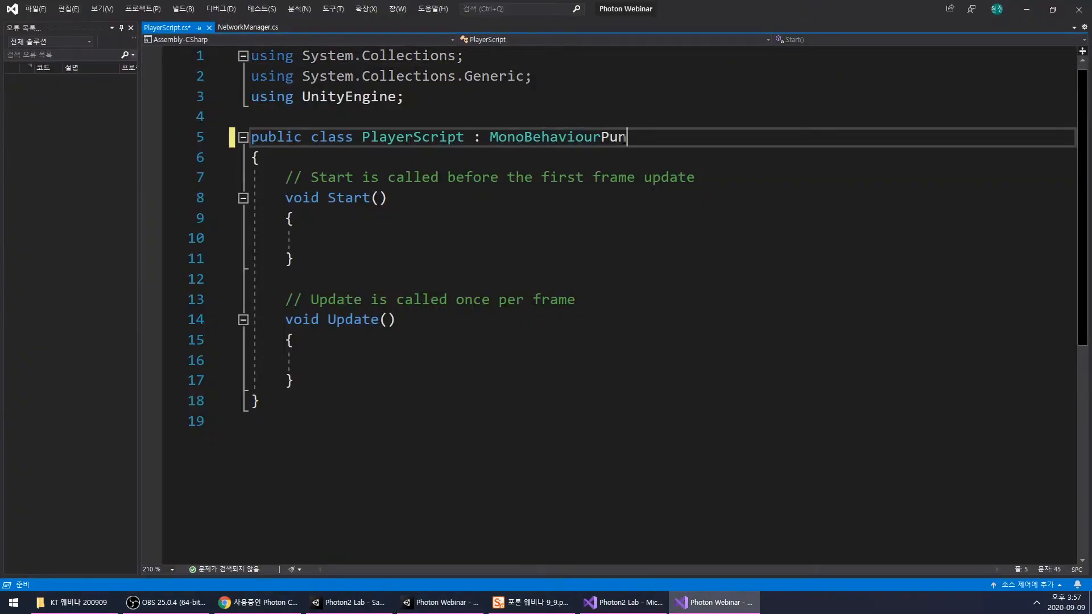
ctrl+scroll(625, 285, up, 3)
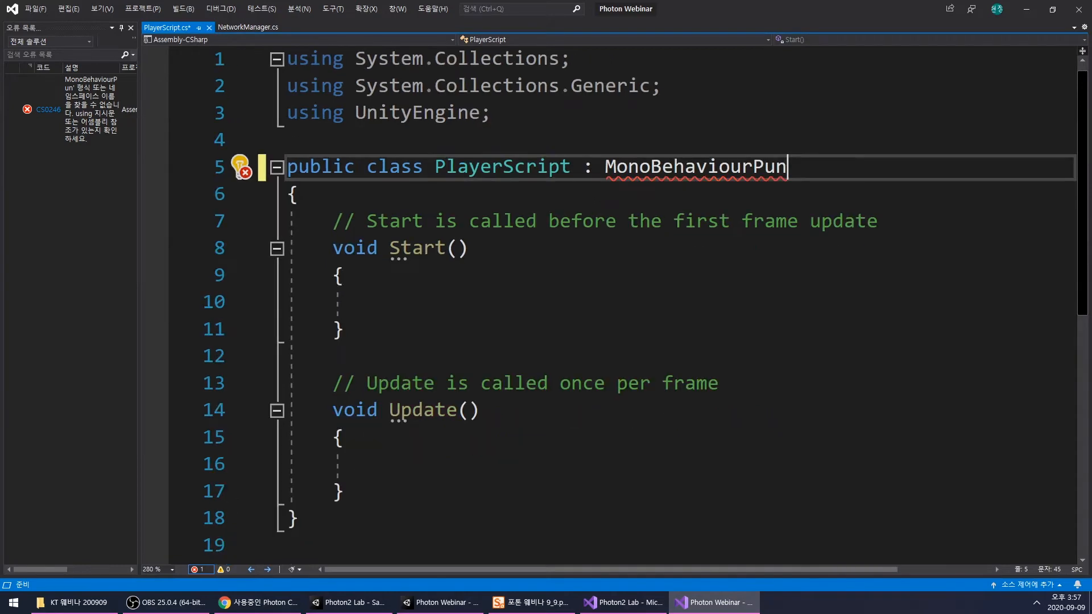
- Copy the Photon.Pun and Photon.Realtime using directives from NetworkManager.cs into PlayerScript.cs below using UnityEngine
click(240, 26)
scroll(583, 302, down, 5)
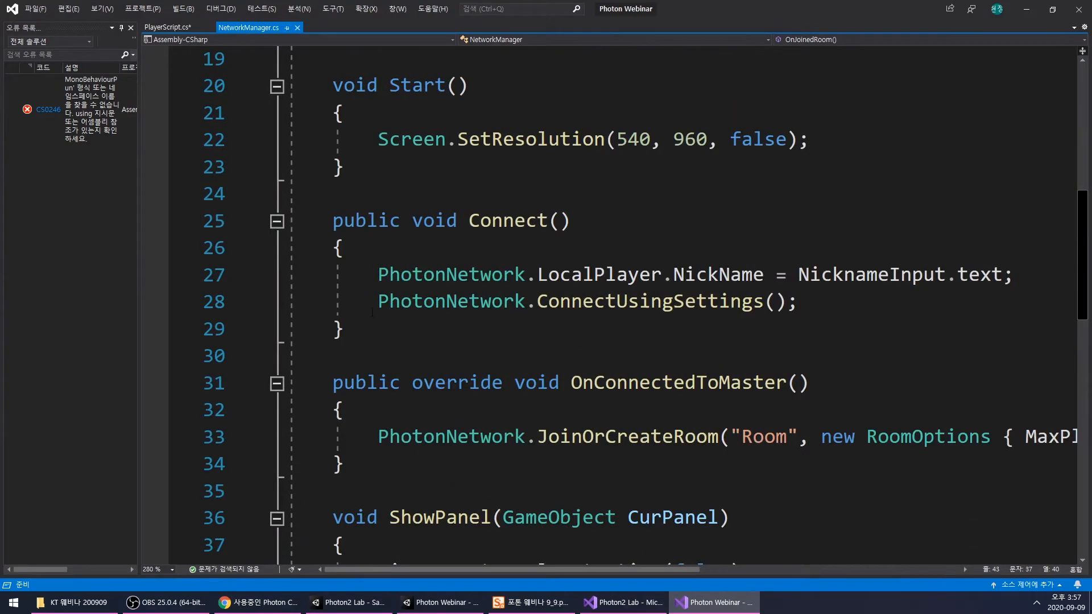
drag(390, 302, 583, 302)
click(436, 302)
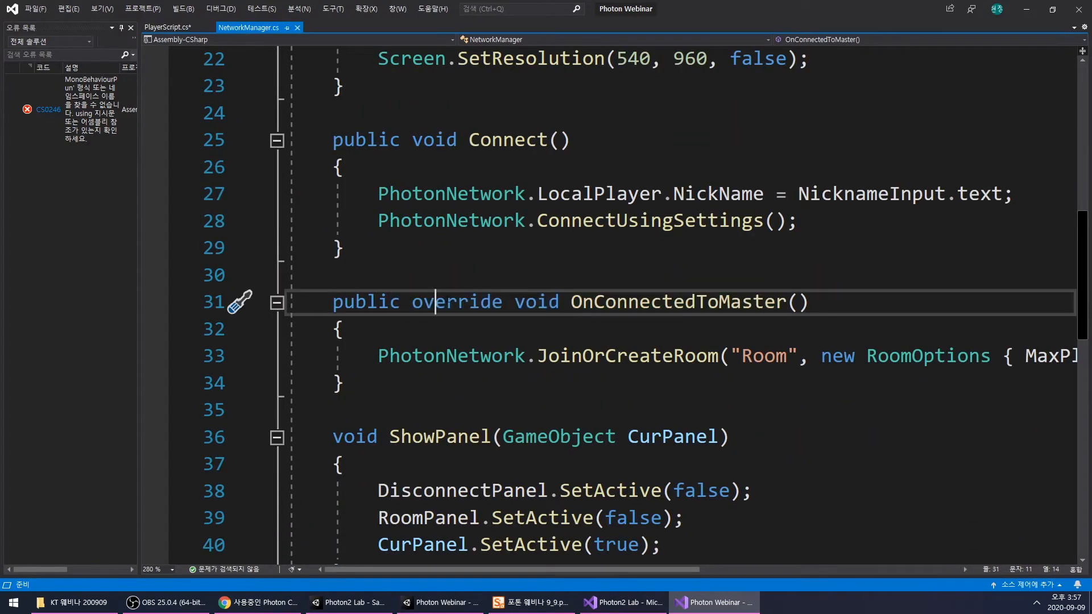
click(175, 29)
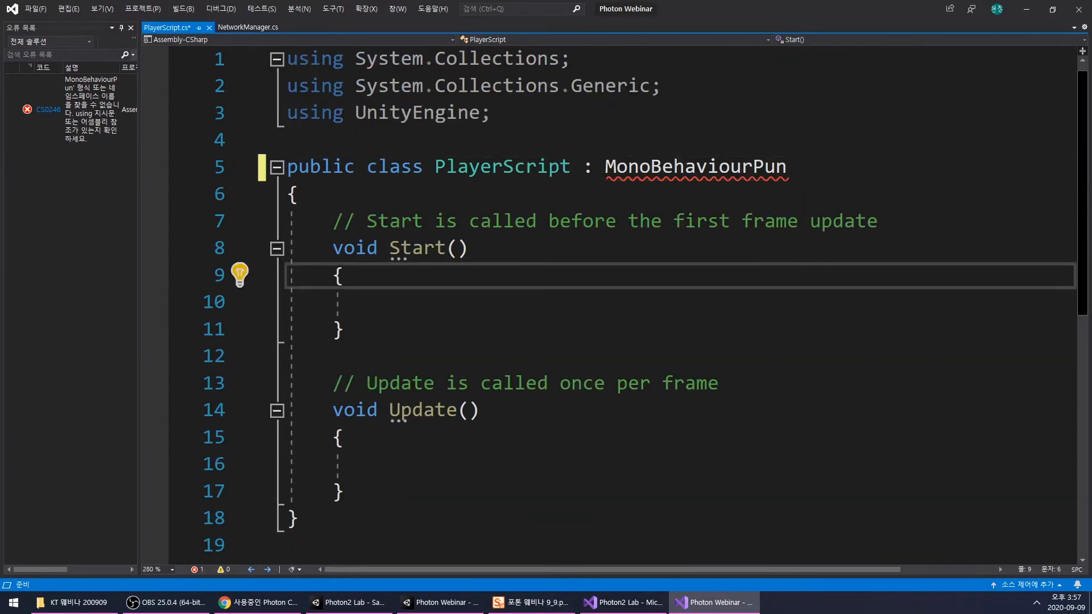
click(248, 28)
scroll(460, 168, up, 7)
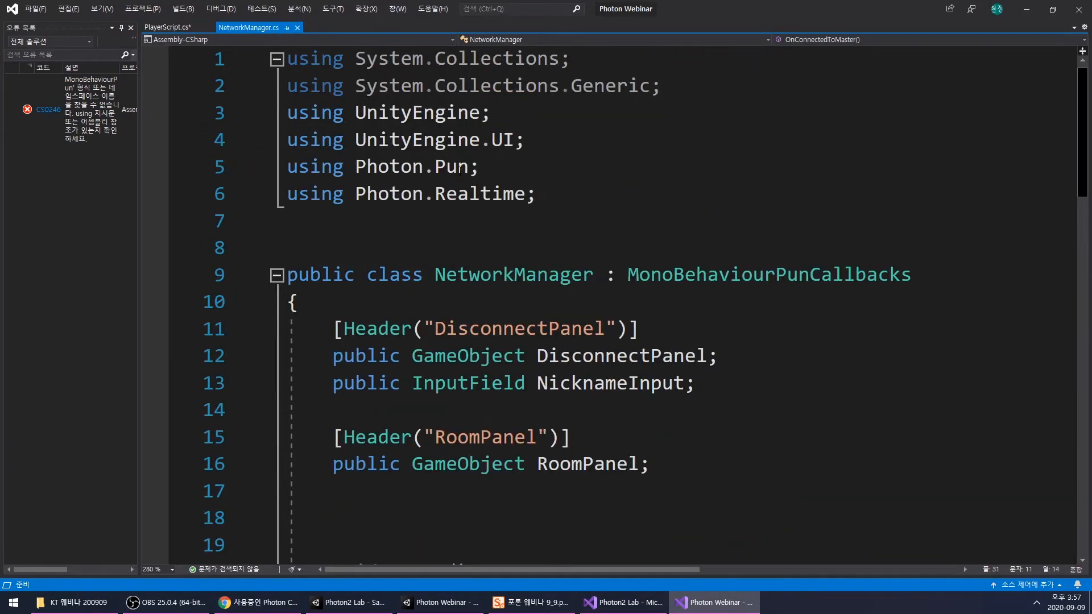
drag(563, 201, 287, 167)
key(ctrl+c)
click(168, 27)
click(512, 120)
key(ctrl+v)
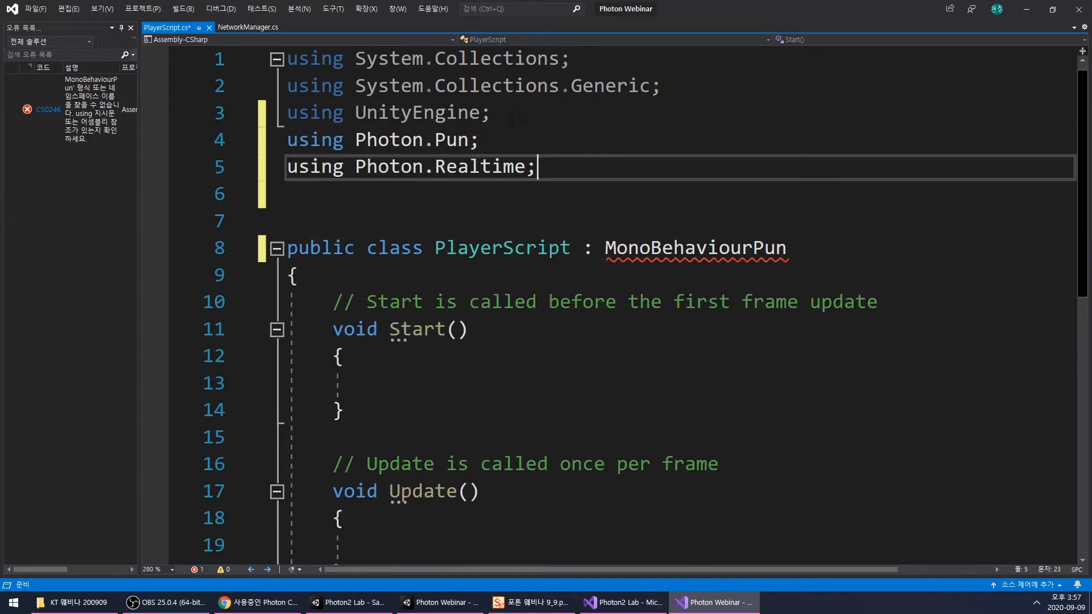
- Review PlayerScript's class declaration and compare it with the DisconnectPanel and RoomPanel fields declared in NetworkManager.cs
key(Down)
key(Down)
key(Down)
key(Down)
key(Down)
key(Down)
scroll(480, 153, down, 1)
double_click(480, 166)
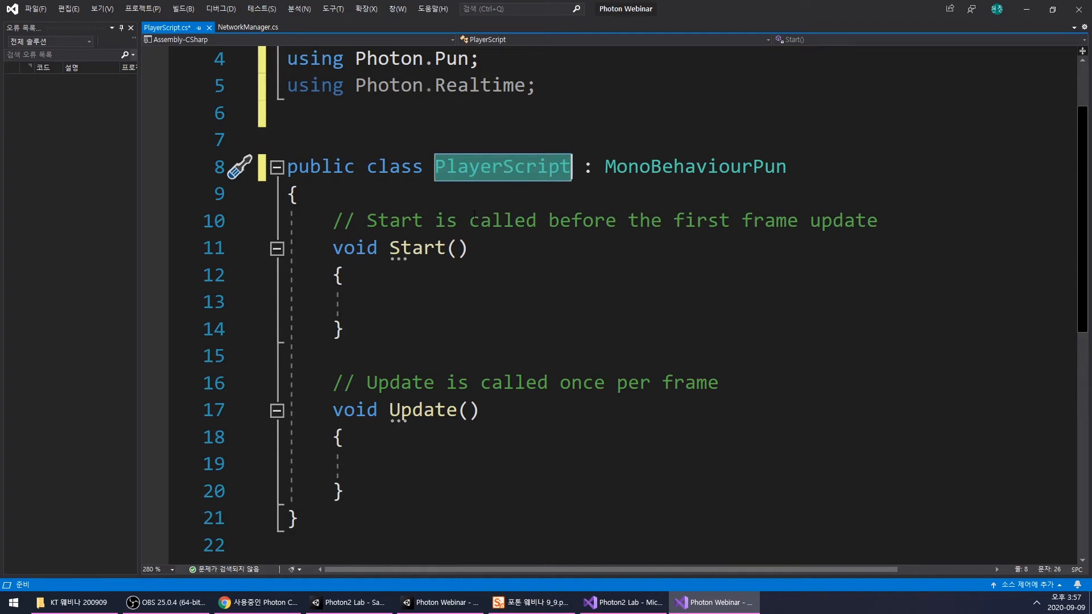
click(248, 27)
click(455, 302)
scroll(455, 302, down, 3)
click(342, 94)
drag(341, 93, 643, 226)
click(642, 227)
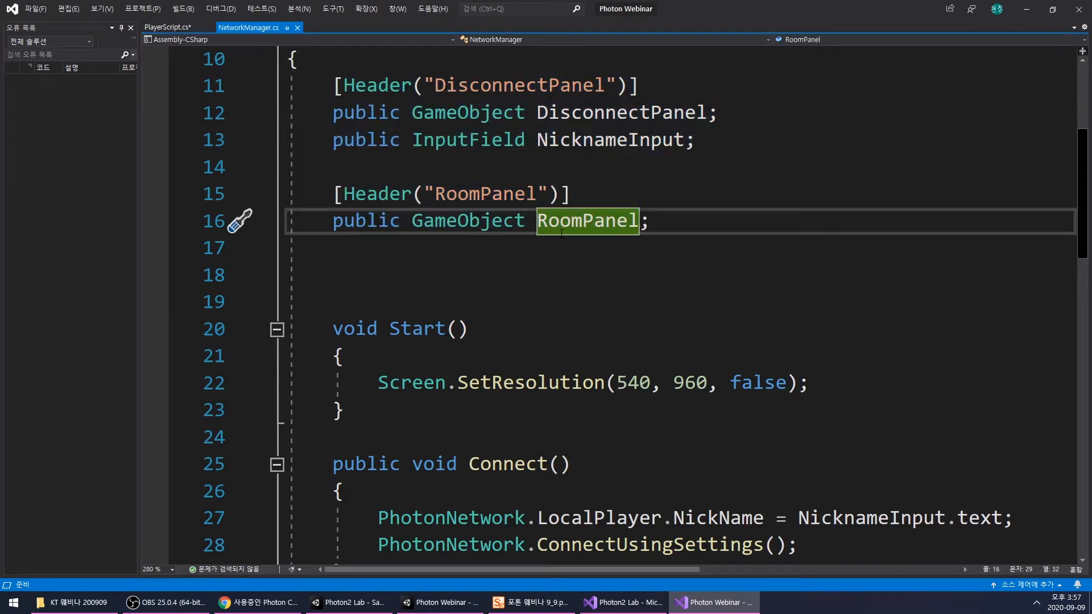
click(168, 28)
click(532, 292)
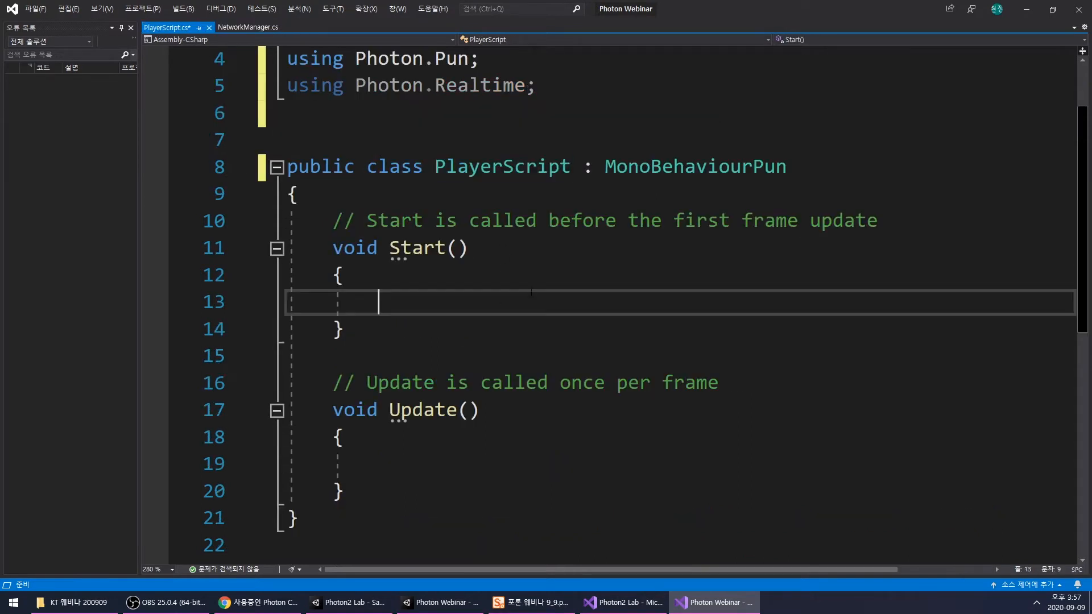
- Delete the template comments and the Update method from PlayerScript, and insert blank lines above Start for fields
drag(877, 221, 291, 230)
key(BackSpace)
drag(718, 383, 291, 387)
key(BackSpace)
key(BackSpace)
click(455, 223)
drag(345, 465, 291, 357)
key(BackSpace)
click(542, 214)
key(Return)
key(Return)
key(Return)
click(488, 225)
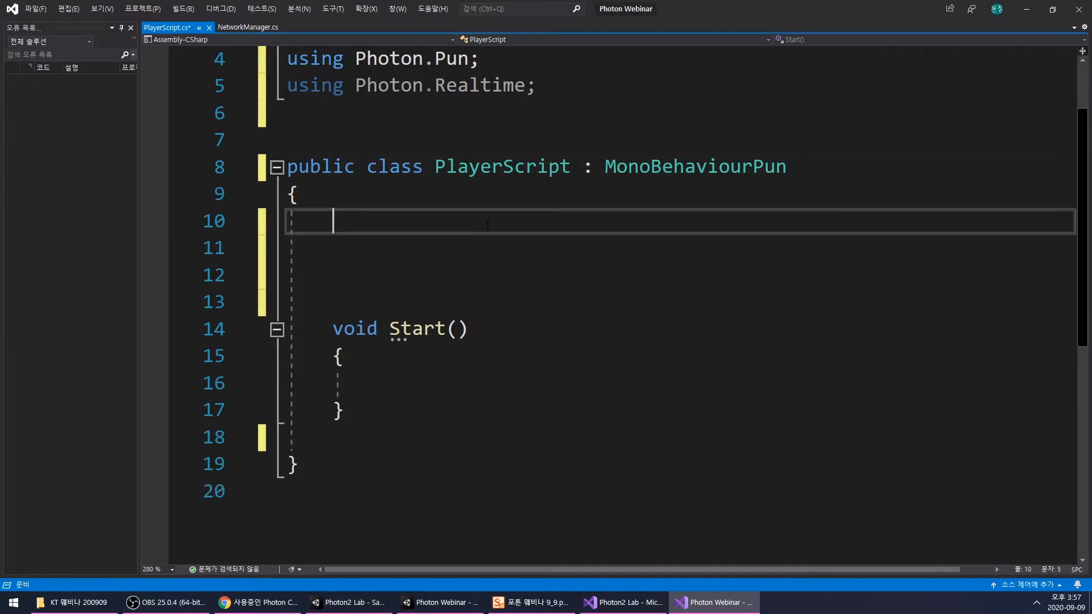
- Declare the field public int value; at the start of the PlayerScript class
text(public int value;)
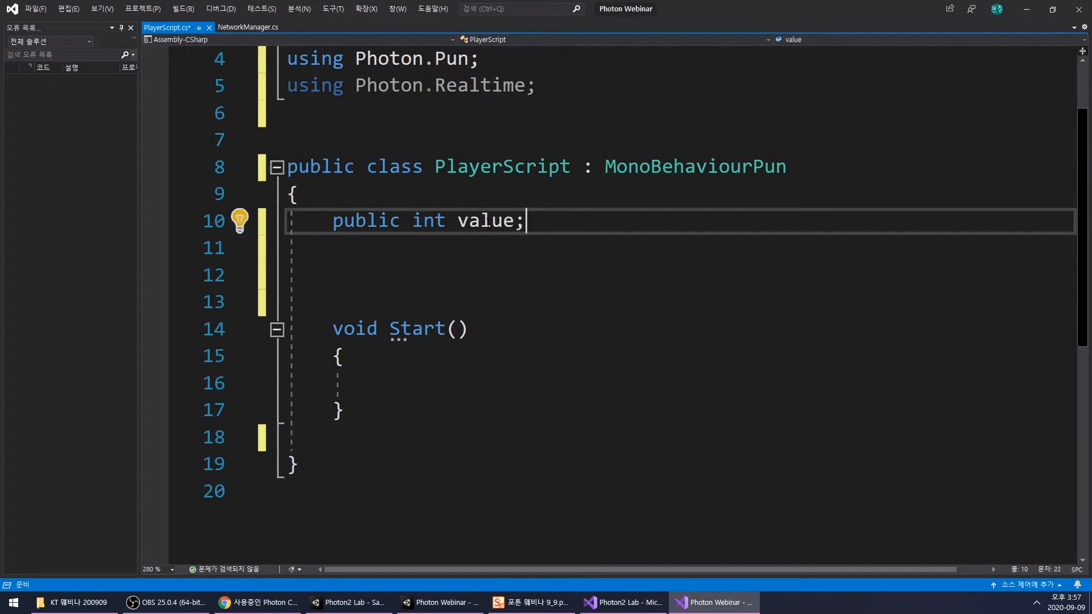
double_click(494, 221)
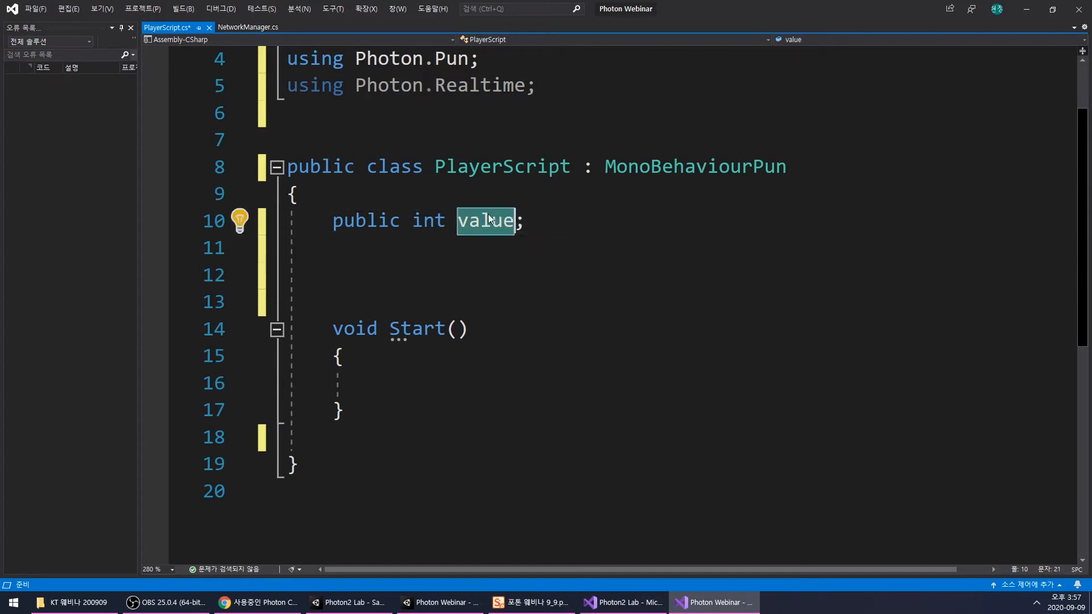
click(472, 277)
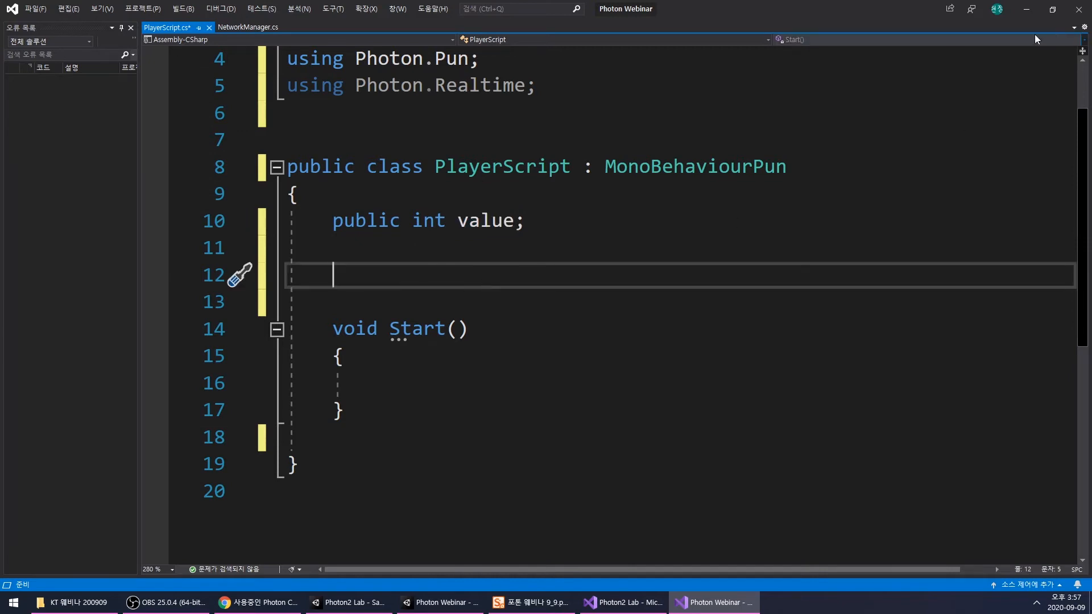
- Declare a non-public NetworkManager field named NM directly below the value field
click(433, 246)
text(public)
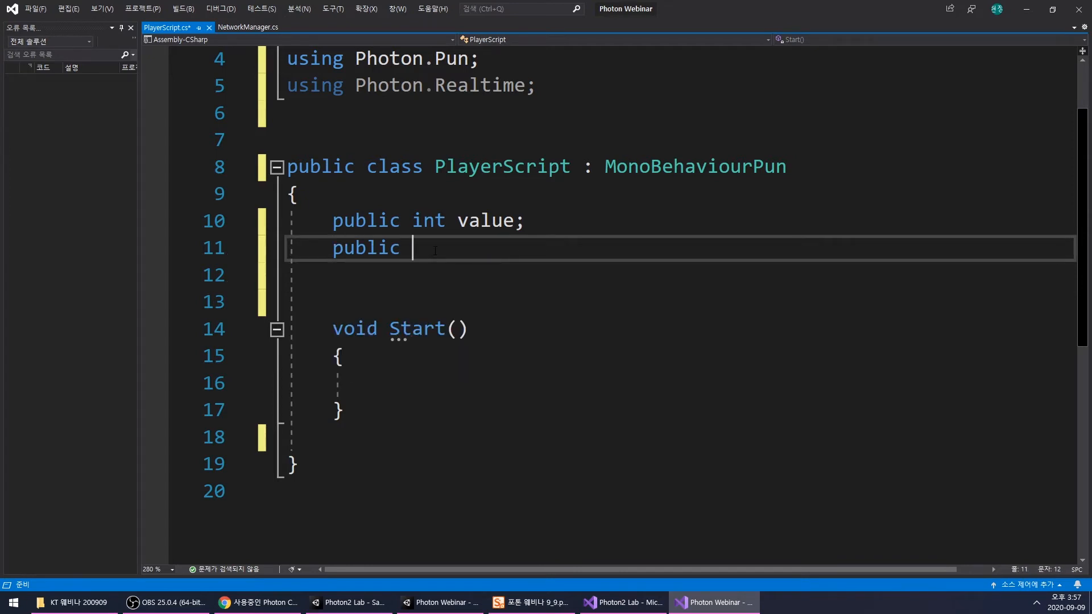
key(BackSpace)
key(BackSpace)
key(BackSpace)
key(BackSpace)
key(BackSpace)
key(BackSpace)
key(BackSpace)
text(Ne)
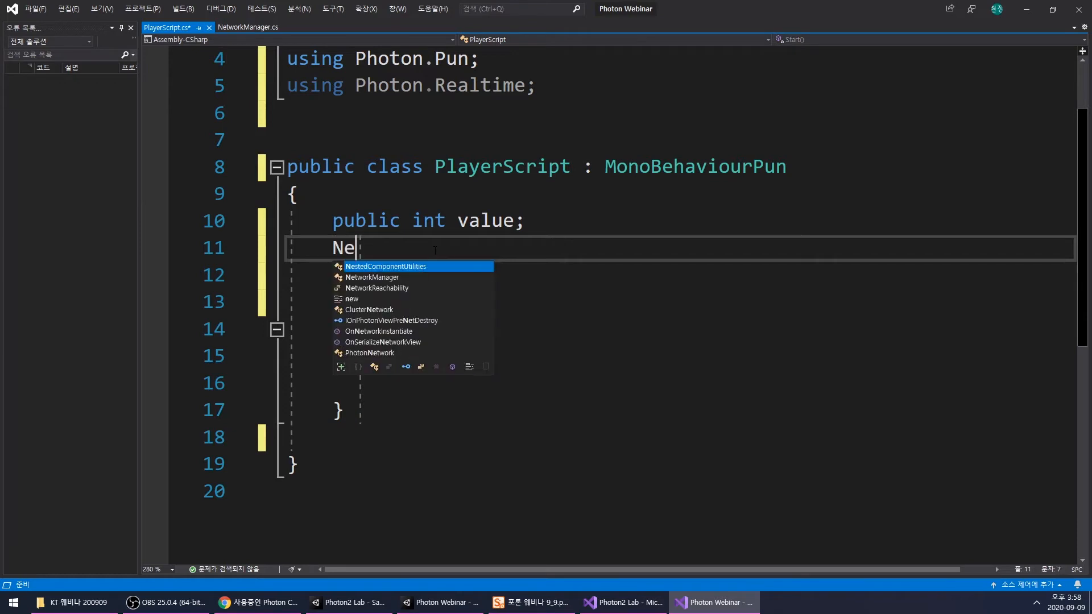
text(tworkManager NM;)
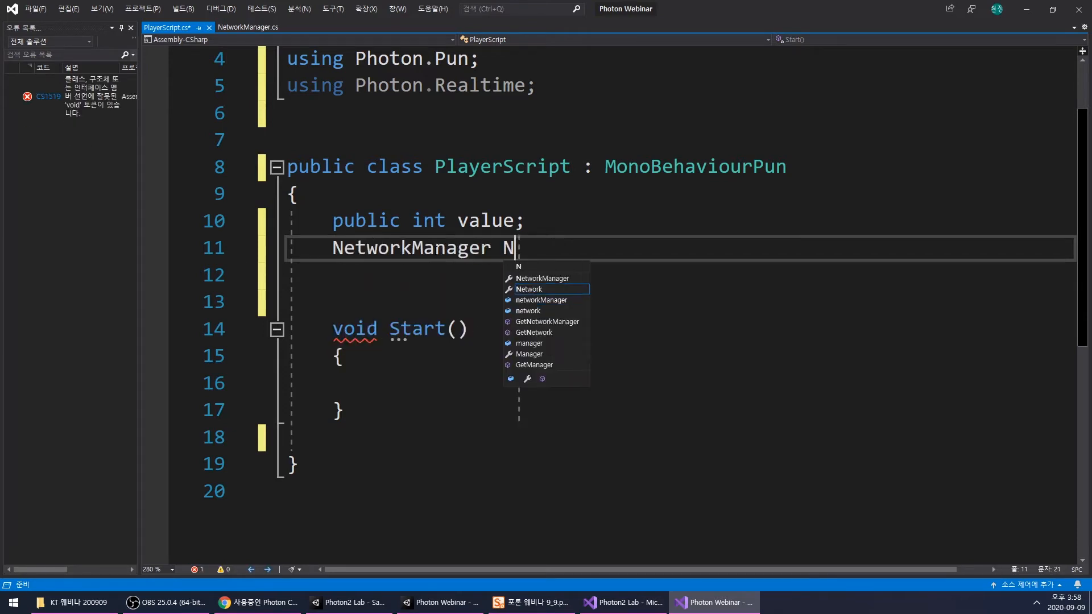
key(Return)
- In PlayerScript's Start method, begin assigning NM with the lookup GameObject.FindWithTag("NetworkManager")
double_click(514, 248)
key(ctrl+c)
click(495, 383)
key(ctrl+v)
text(= GO)
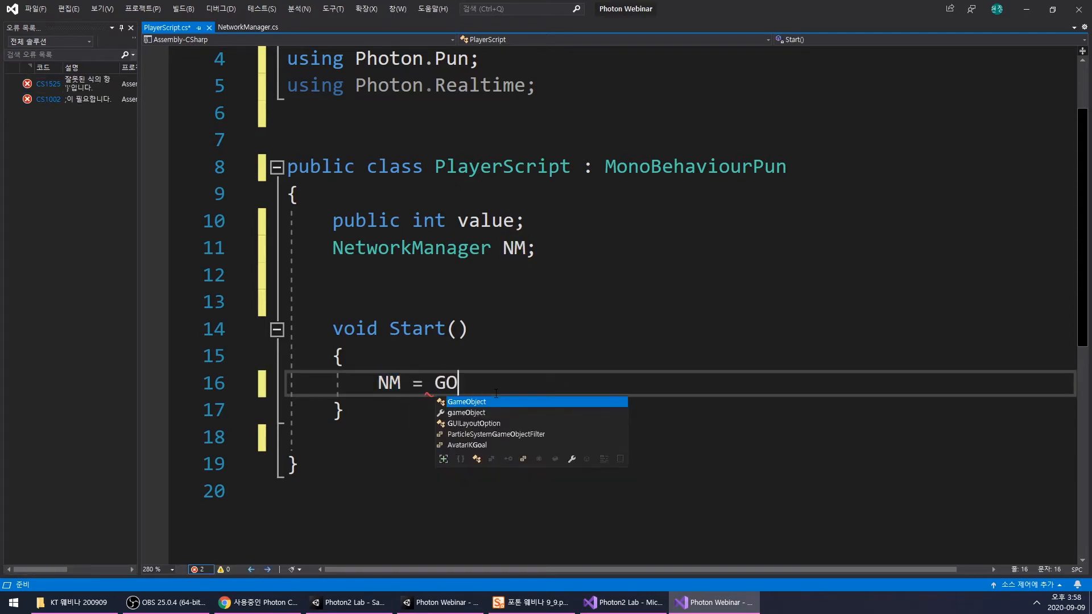
key(Tab)
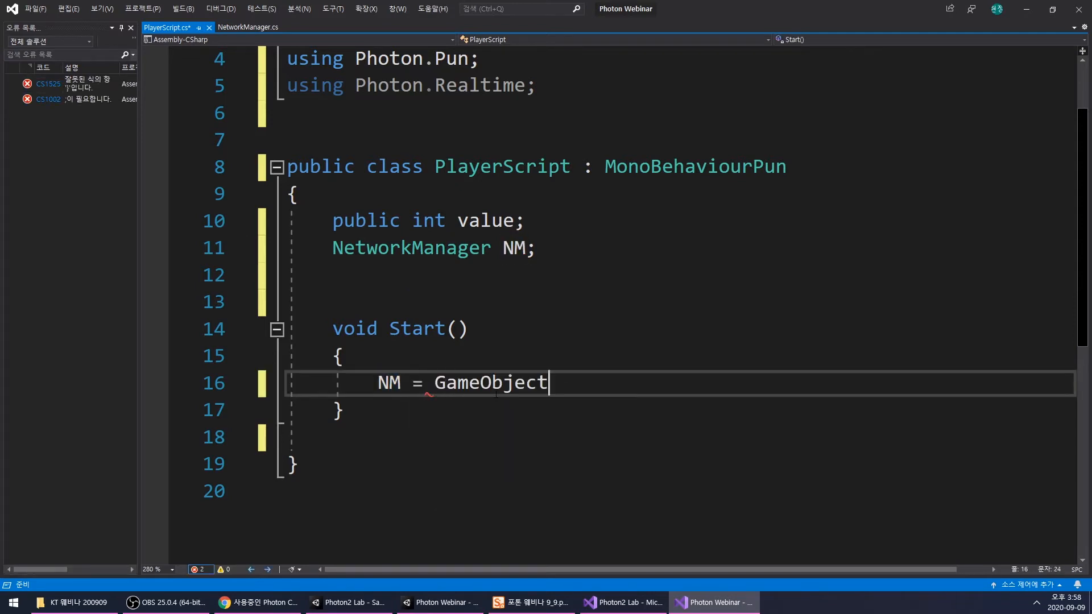
text(.F)
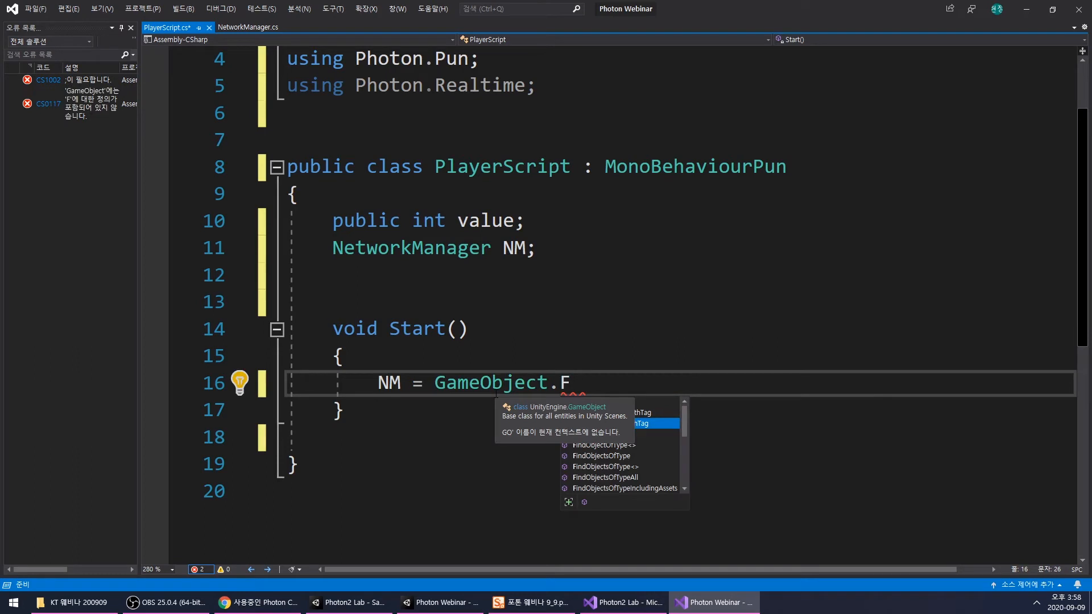
text(indW)
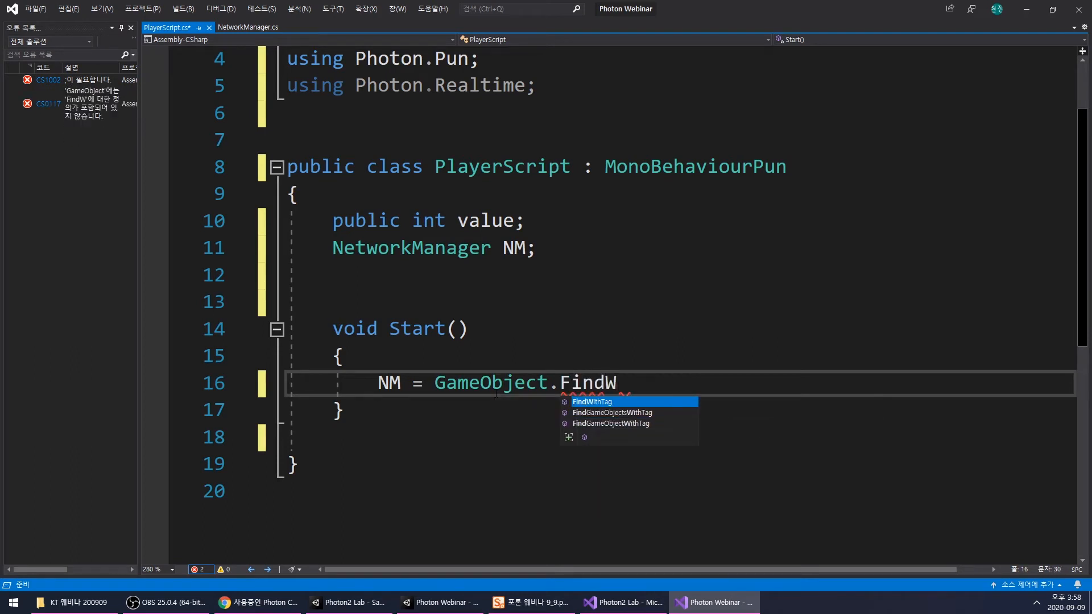
key(Tab)
text((")
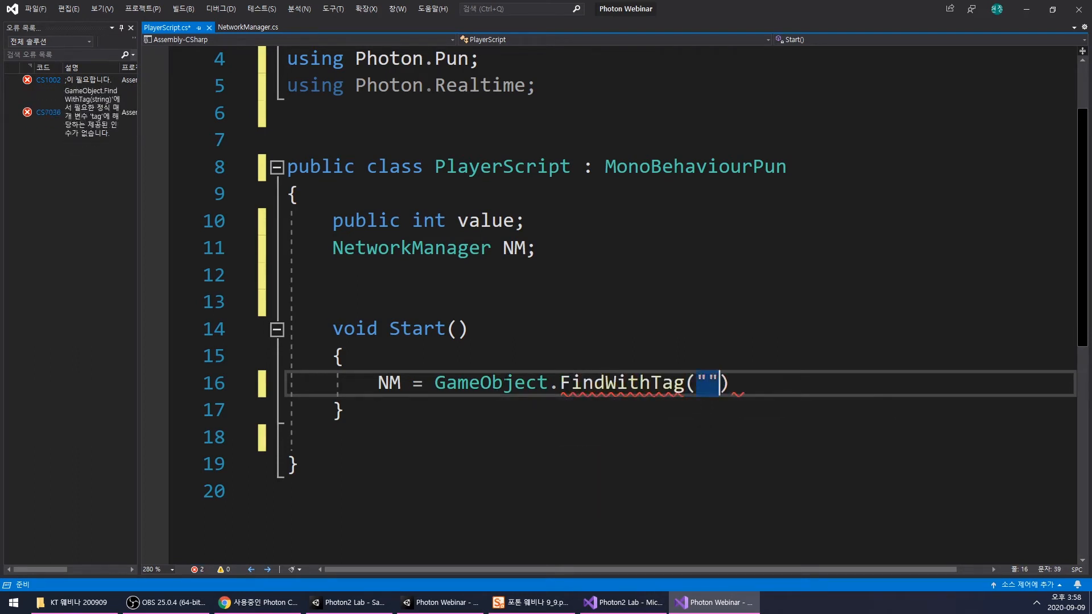
text(NetworkManager").ge)
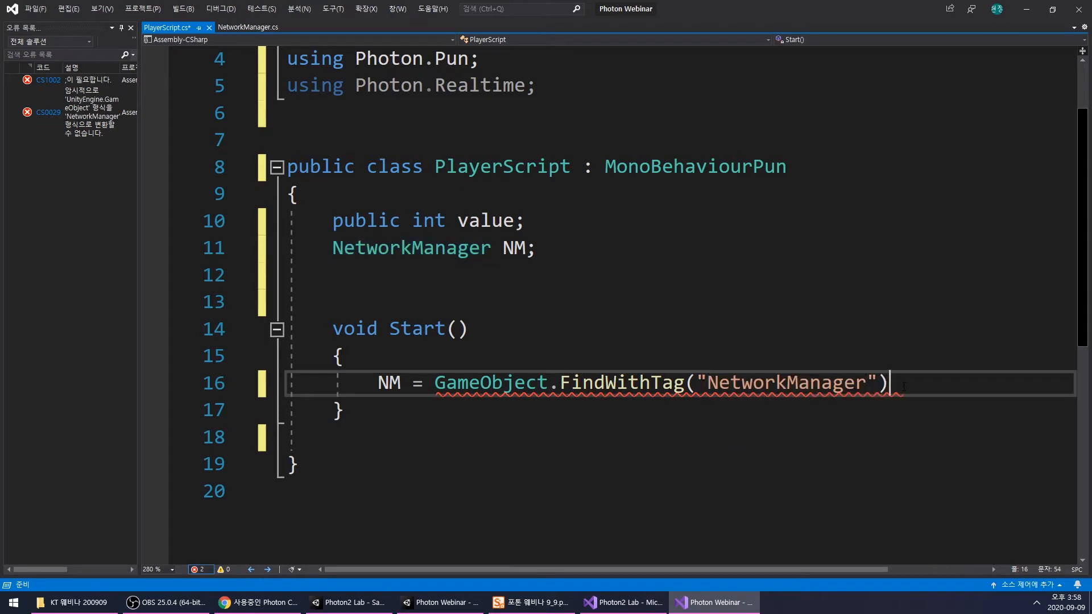
text(t)
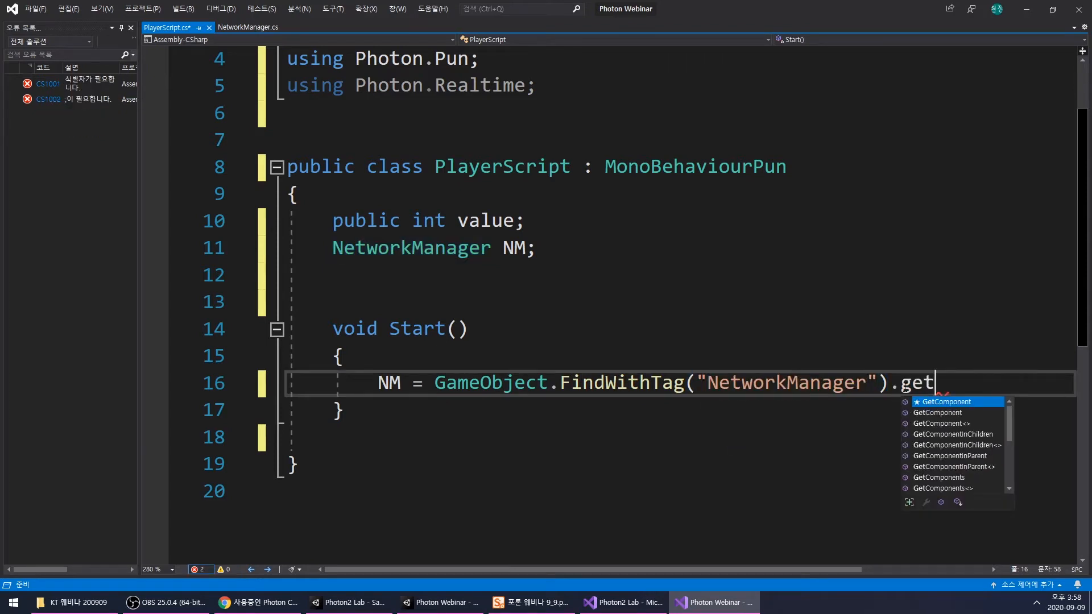
- Complete the NM assignment by appending GetComponent<NetworkManager>(); to the tag lookup
key(Tab)
text(<Net)
key(Tab)
text(>())
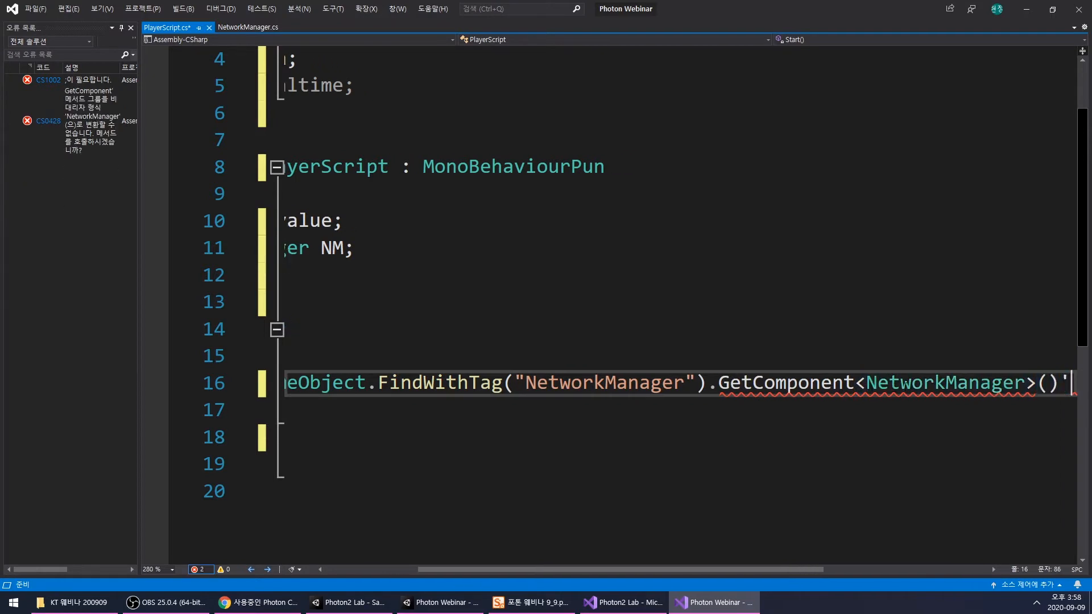
text(;)
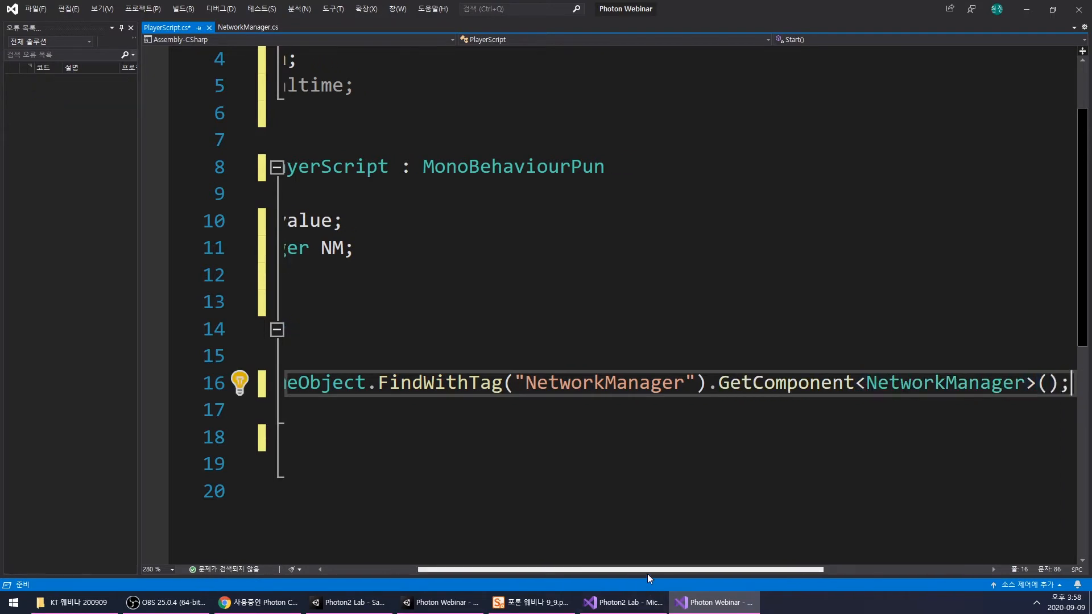
- Declare a non-public PhotonView field named PV directly below the NM field
drag(648, 571, 546, 570)
click(533, 302)
click(530, 267)
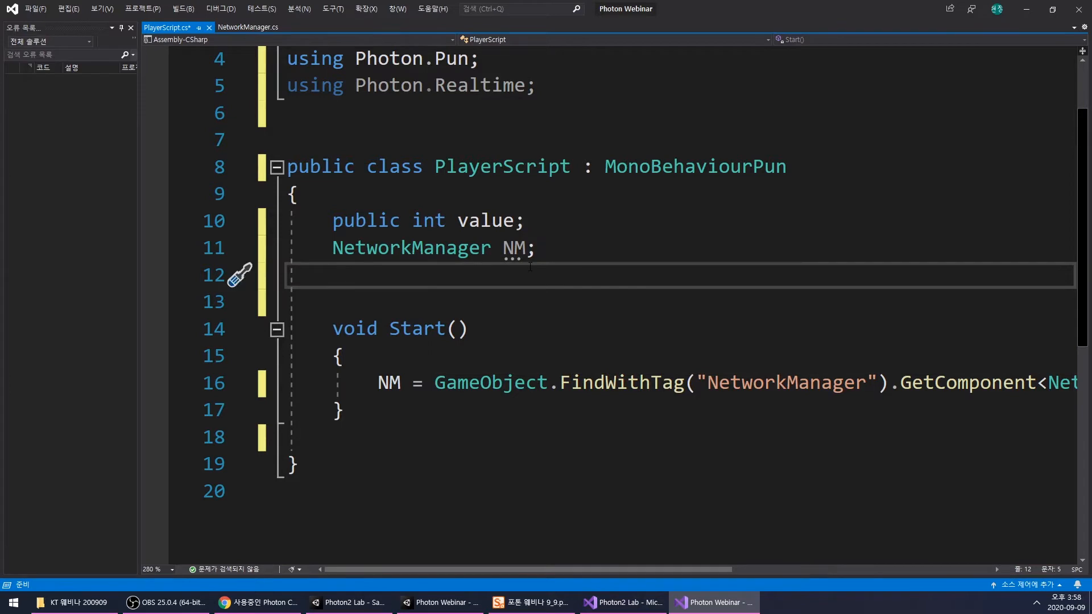
text(p)
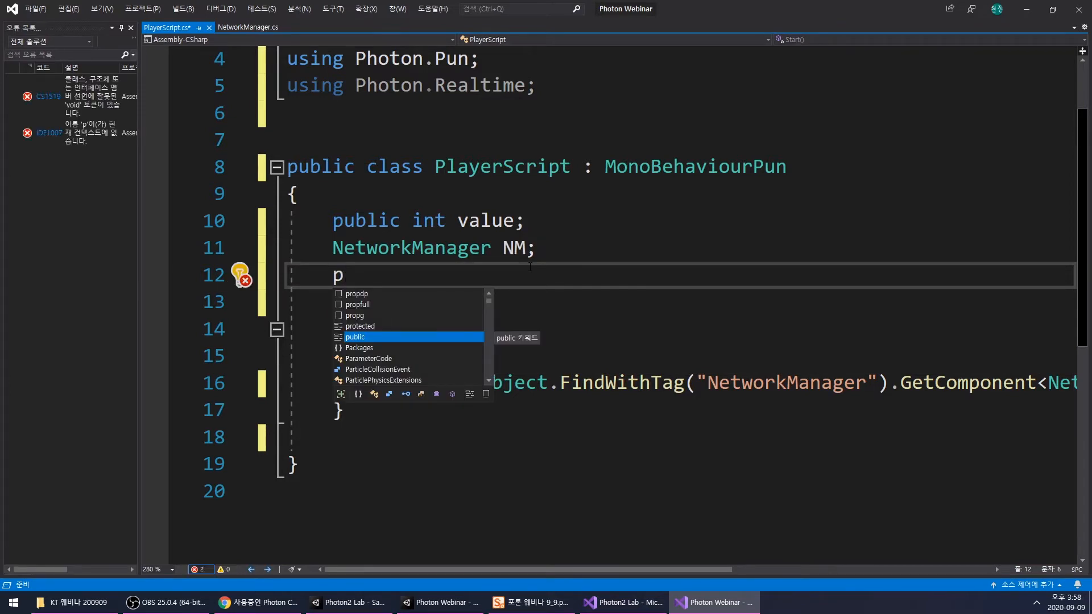
key(BackSpace)
text(Photo)
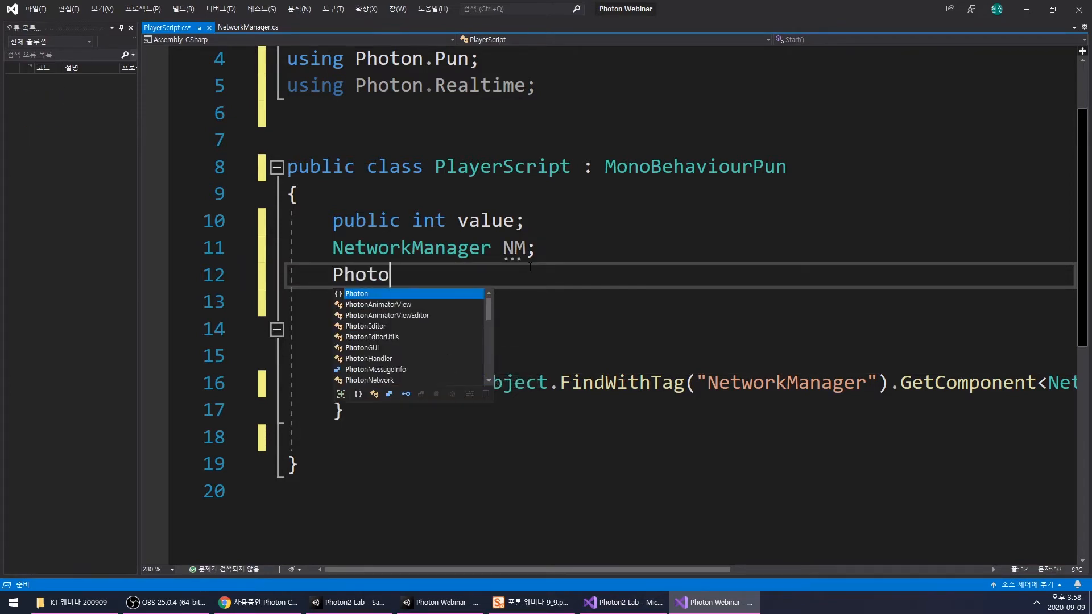
key(Down)
key(Down)
scroll(390, 376, down, 1)
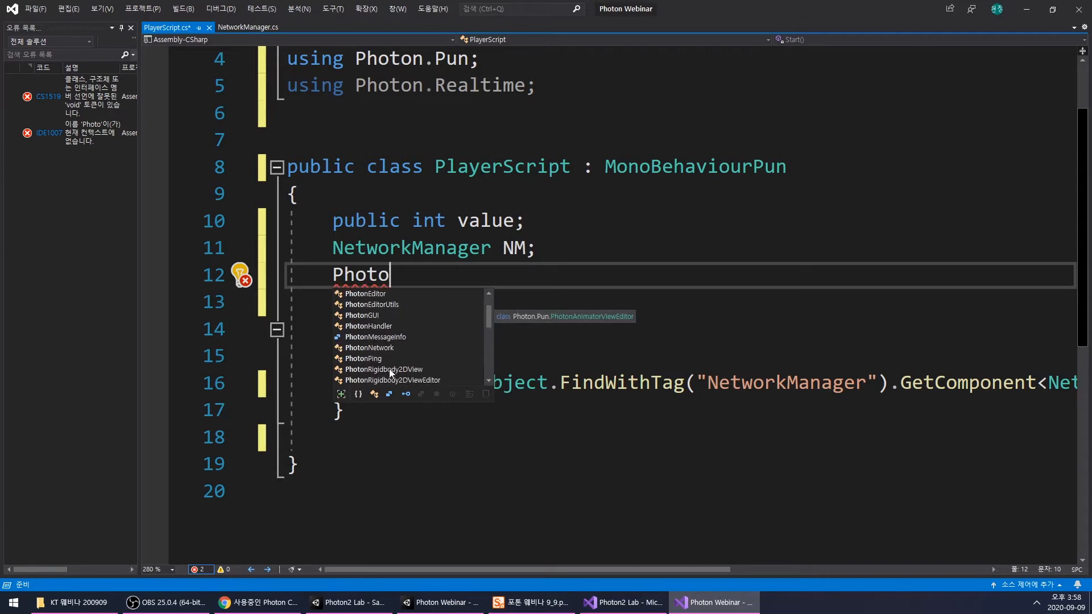
scroll(391, 342, down, 6)
click(378, 326)
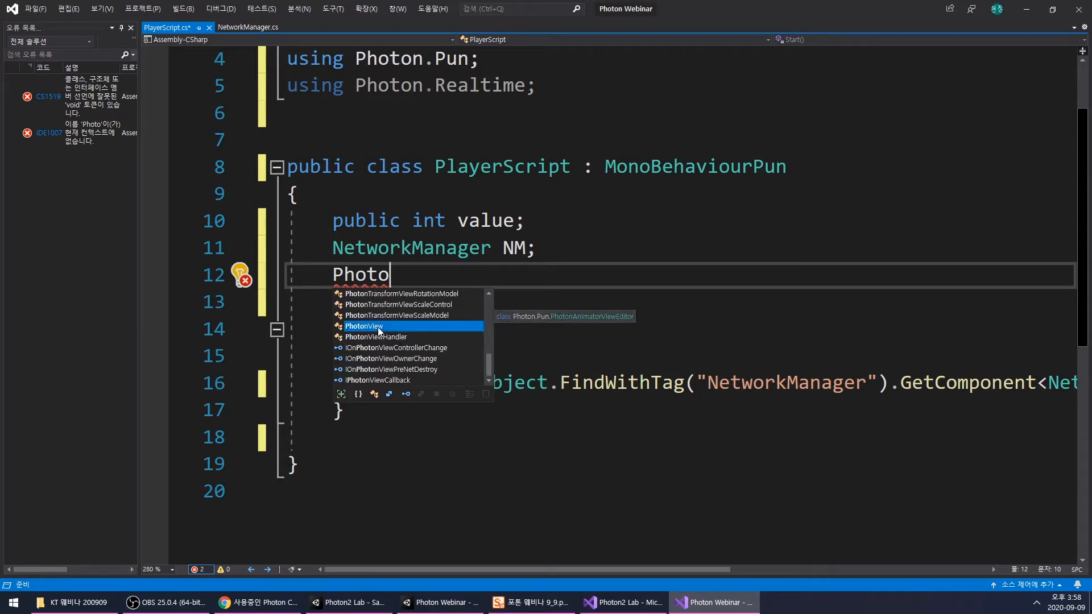
key(Tab)
text(PV;)
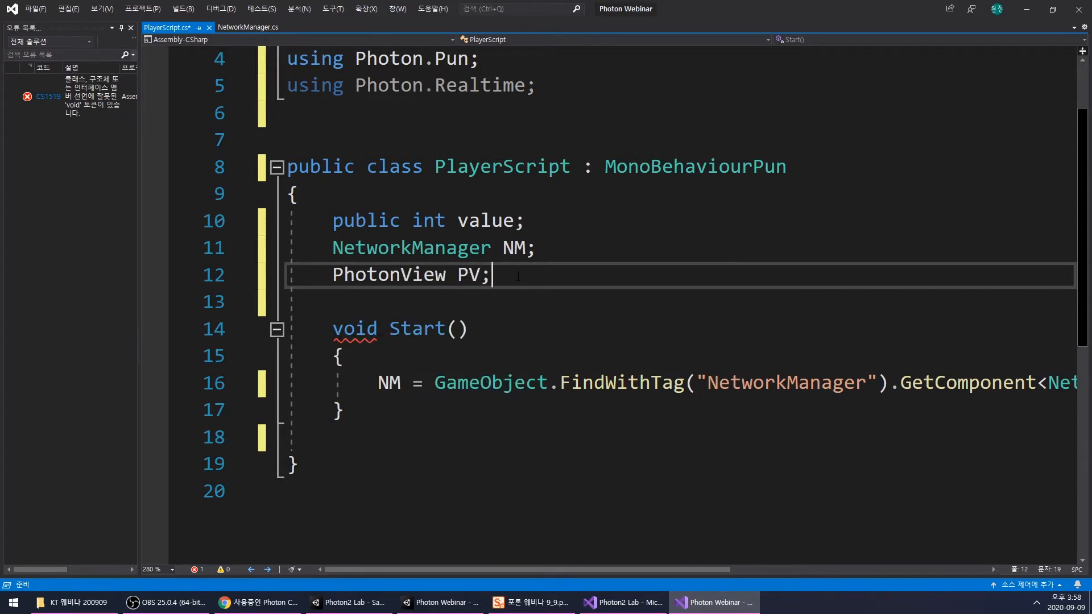
- Add PV = photonView; as the first line of Start, above the NM assignment, and save PlayerScript
double_click(469, 276)
click(480, 359)
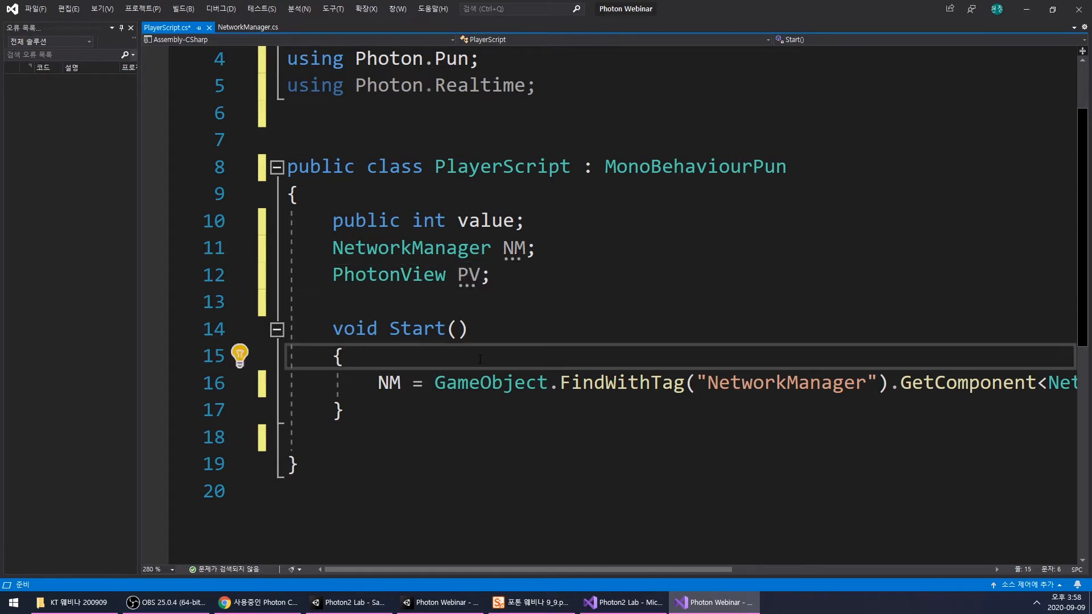
key(Return)
text(PV = photonView;)
double_click(492, 383)
click(385, 373)
scroll(385, 373, up, 1)
click(573, 344)
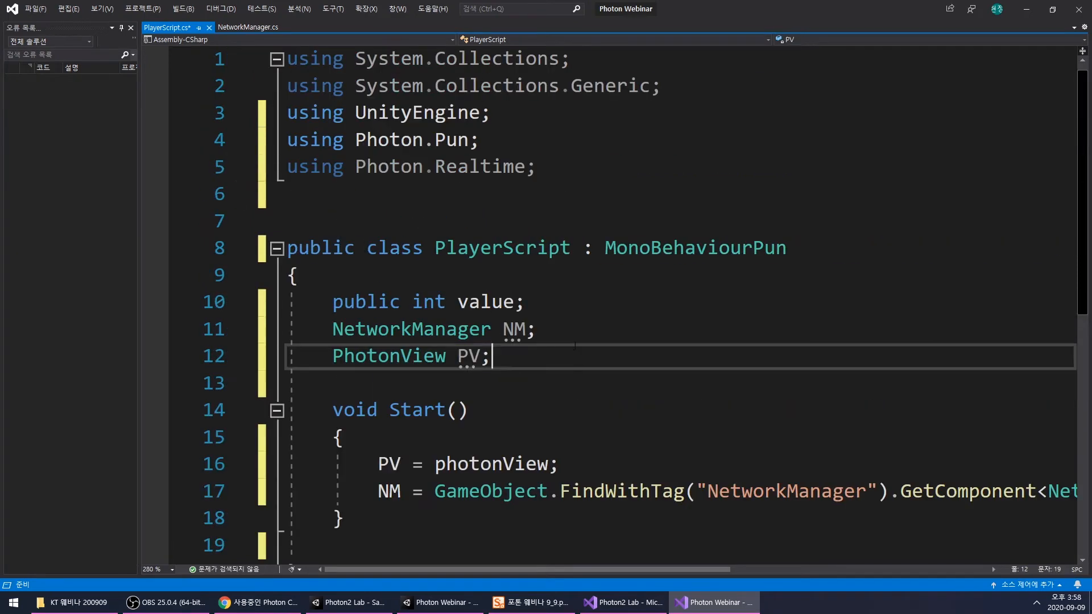
scroll(761, 289, down, 3)
double_click(734, 248)
click(576, 297)
key(ctrl+s)
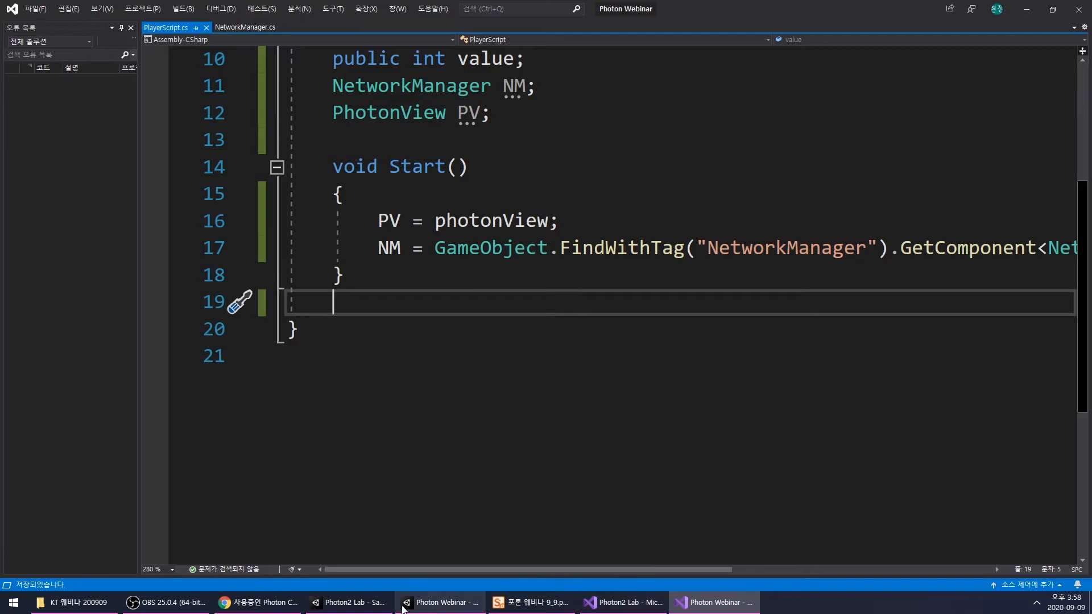
- Switch to the Photon Webinar project in Unity and create a new tag named NetworkManager
click(430, 605)
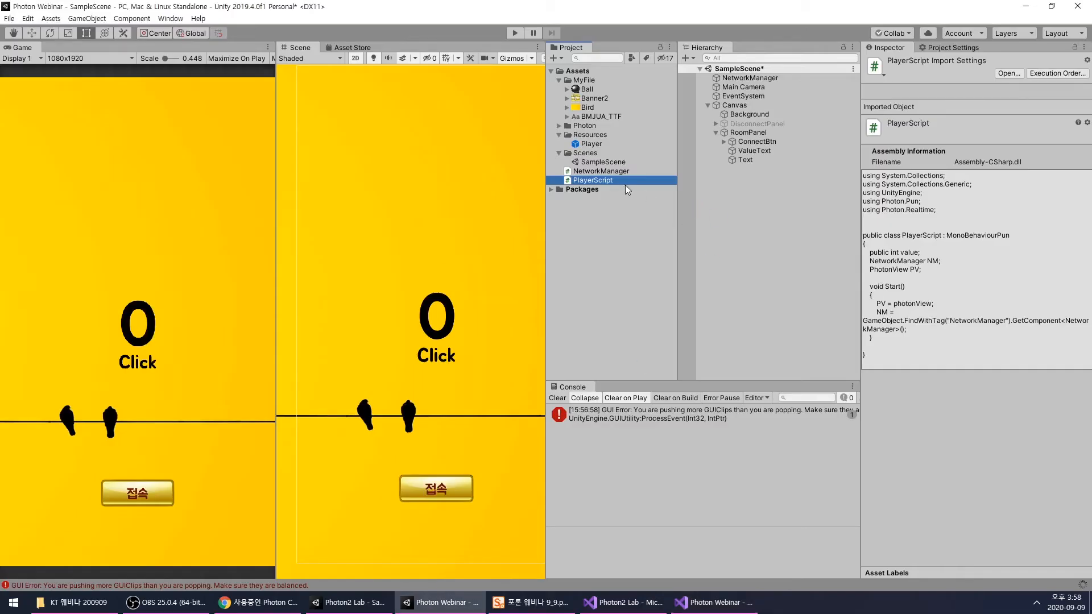
click(747, 78)
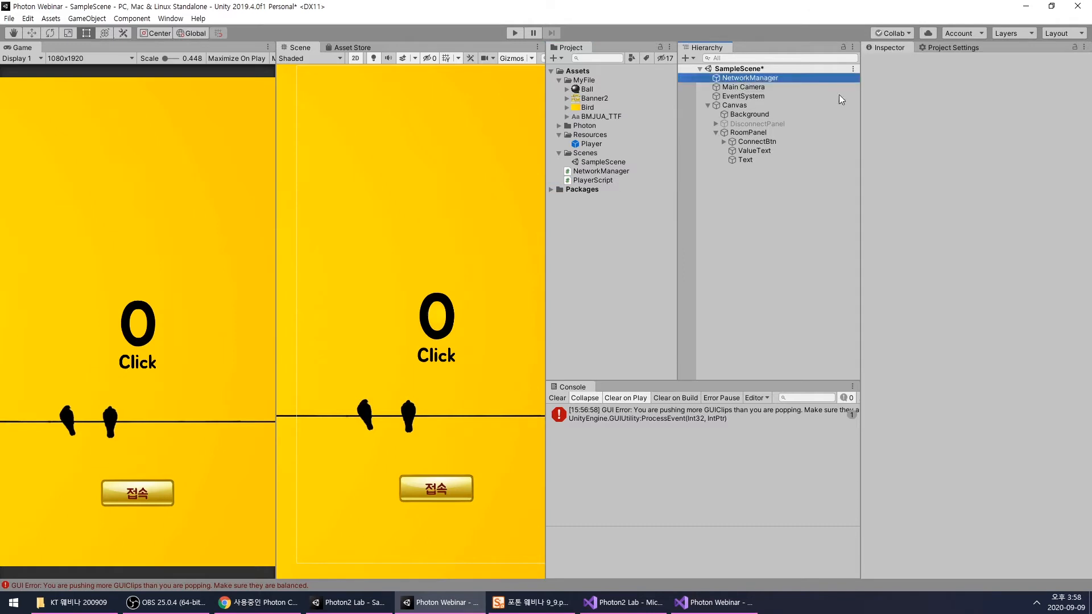
click(915, 76)
click(956, 192)
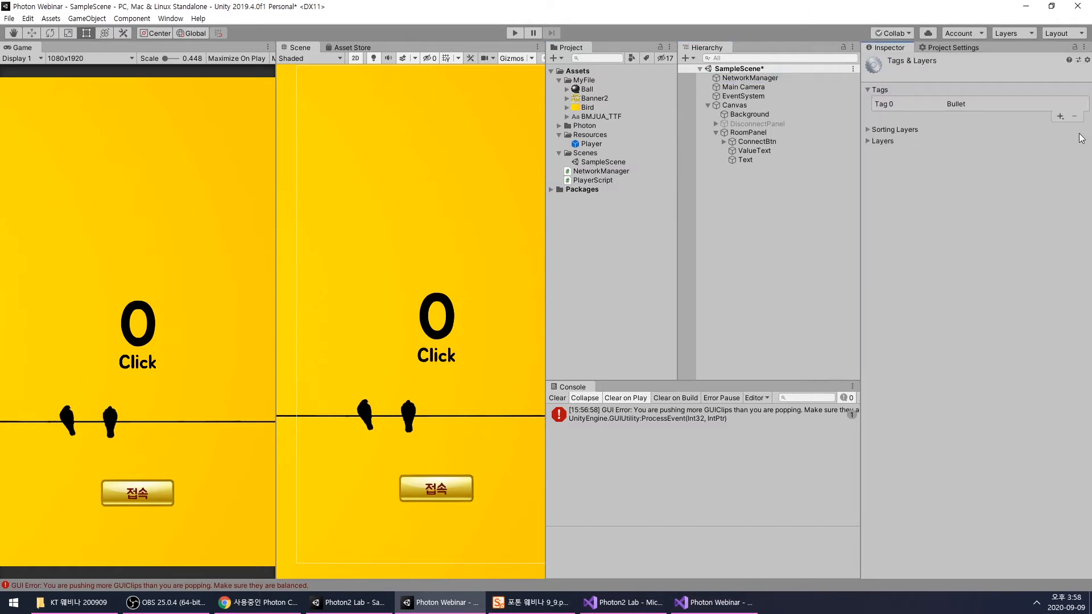
click(1060, 117)
text(Network)
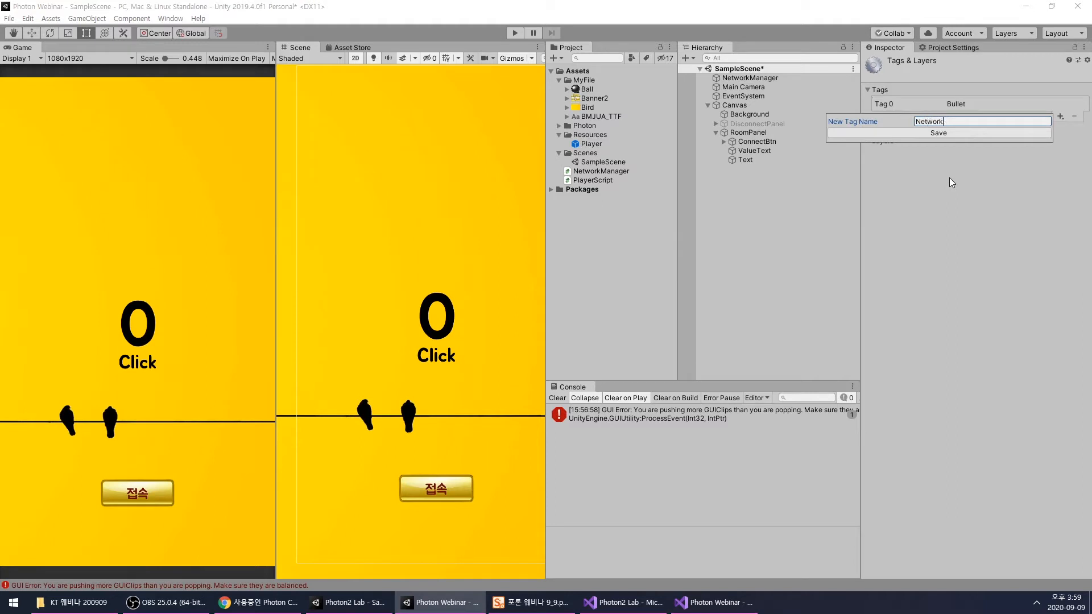
text(Manager)
key(Return)
- Assign the NetworkManager tag to the NetworkManager object in SampleScene
click(750, 78)
click(940, 76)
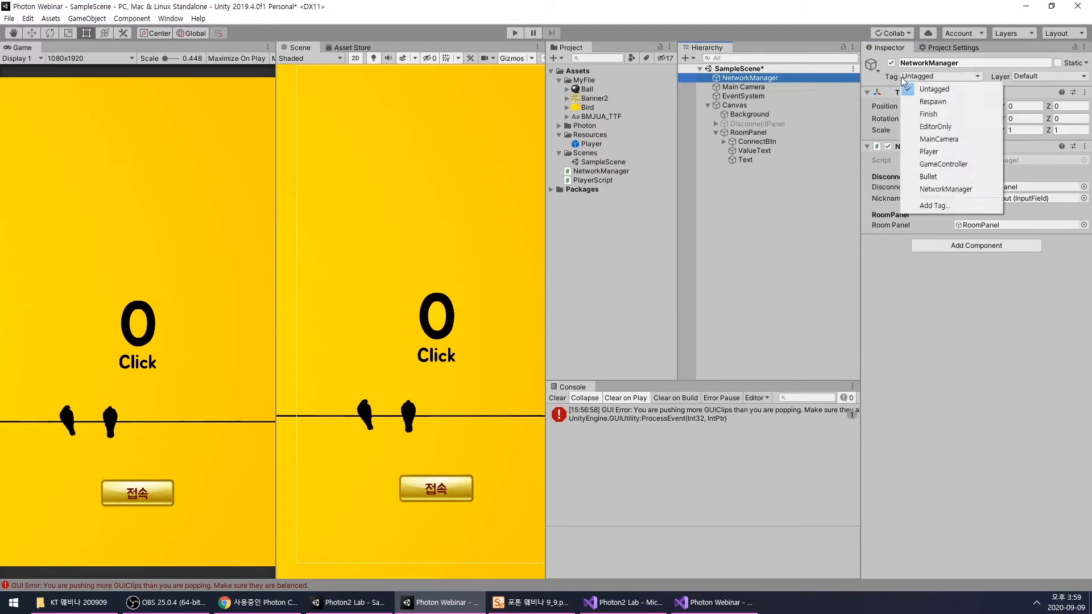
click(933, 190)
- Clear the console messages and save SampleScene
click(765, 133)
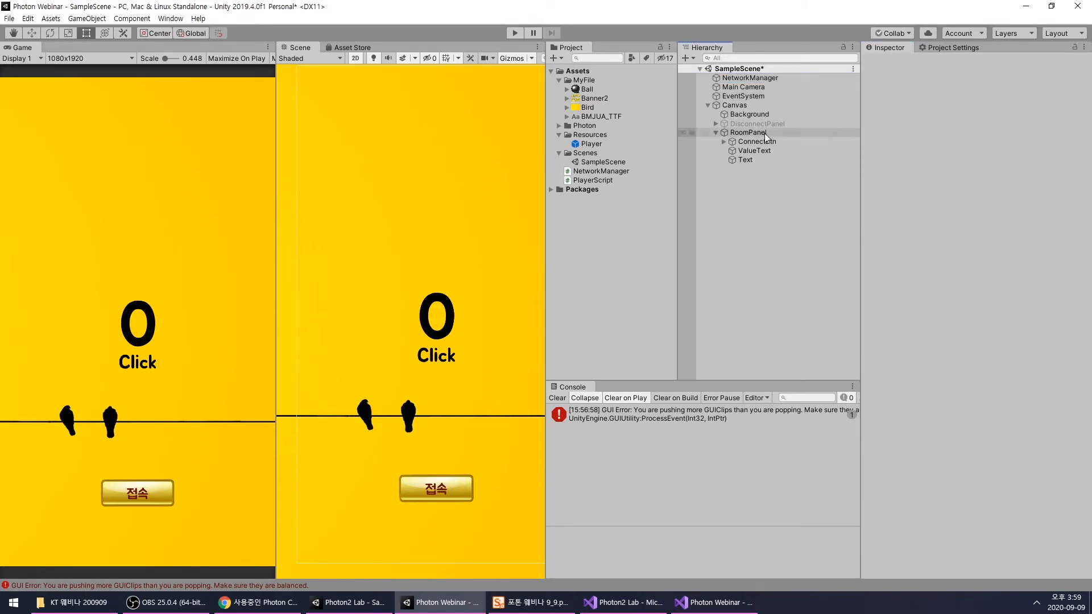
click(559, 399)
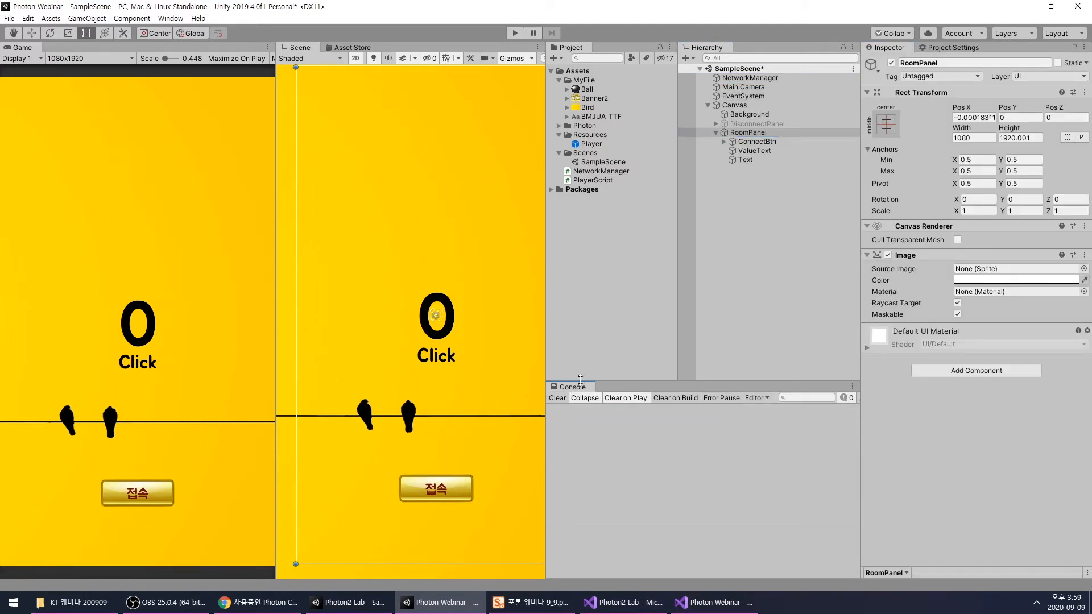
click(746, 312)
key(ctrl+s)
- Examine RoomPanel and its child objects in the scene to check the room screen's layout
click(748, 133)
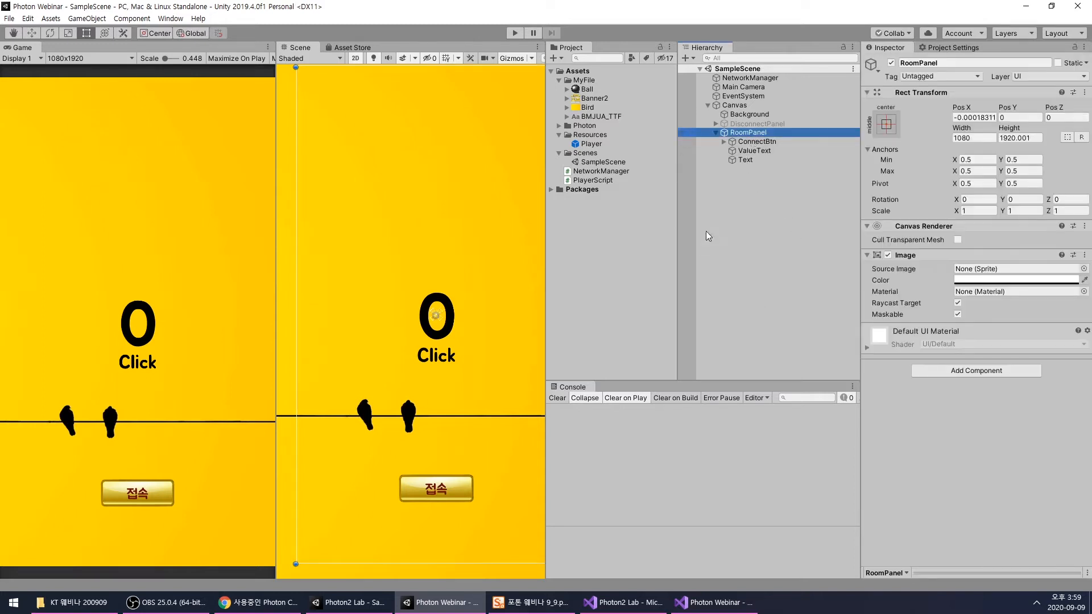
click(783, 265)
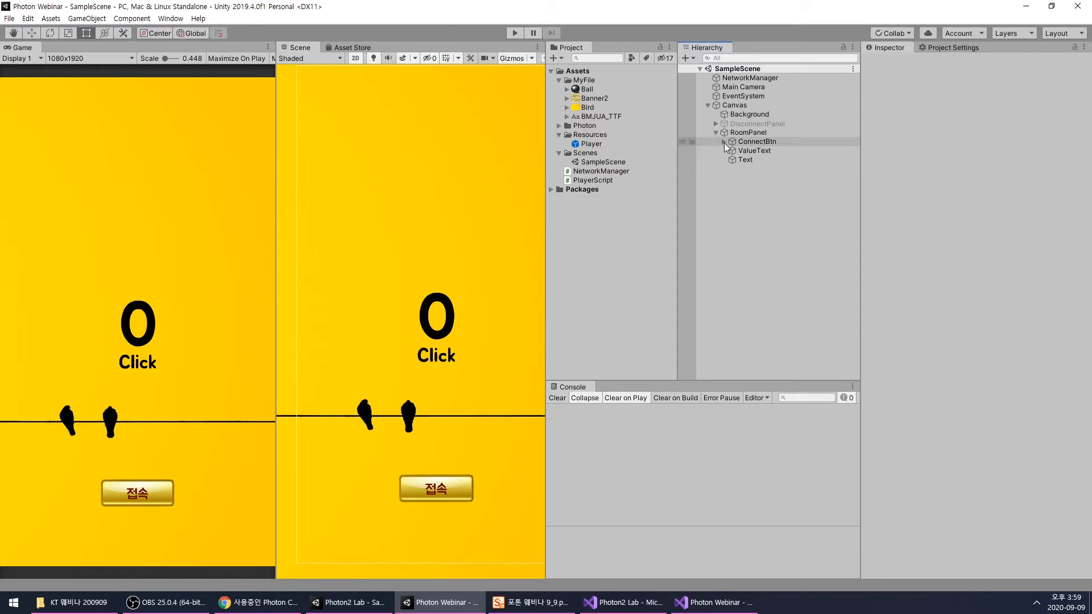
click(740, 134)
scroll(452, 247, down, 5)
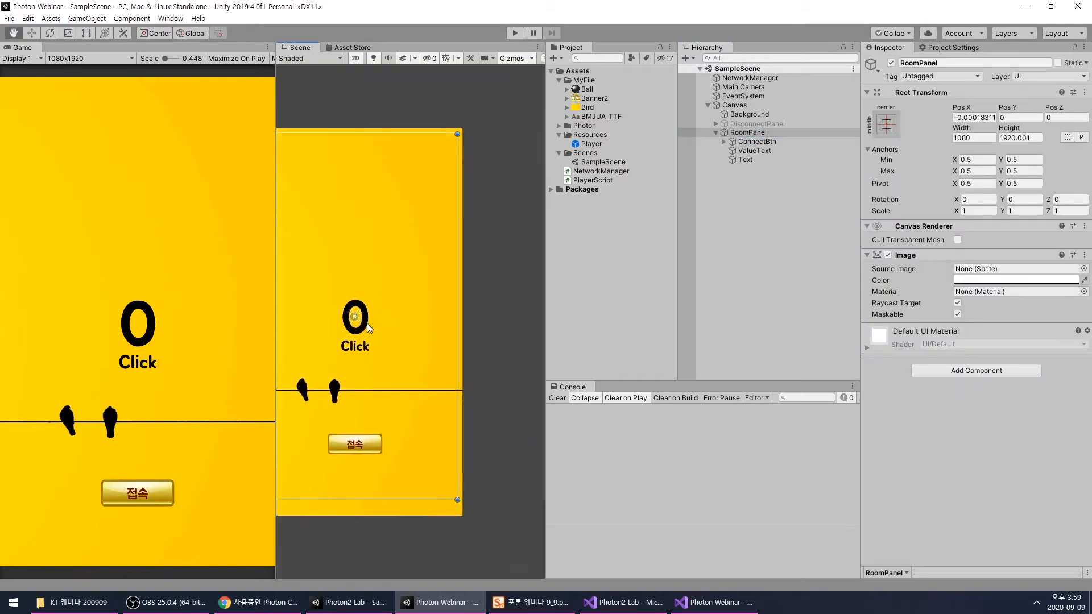
scroll(445, 325, up, 1)
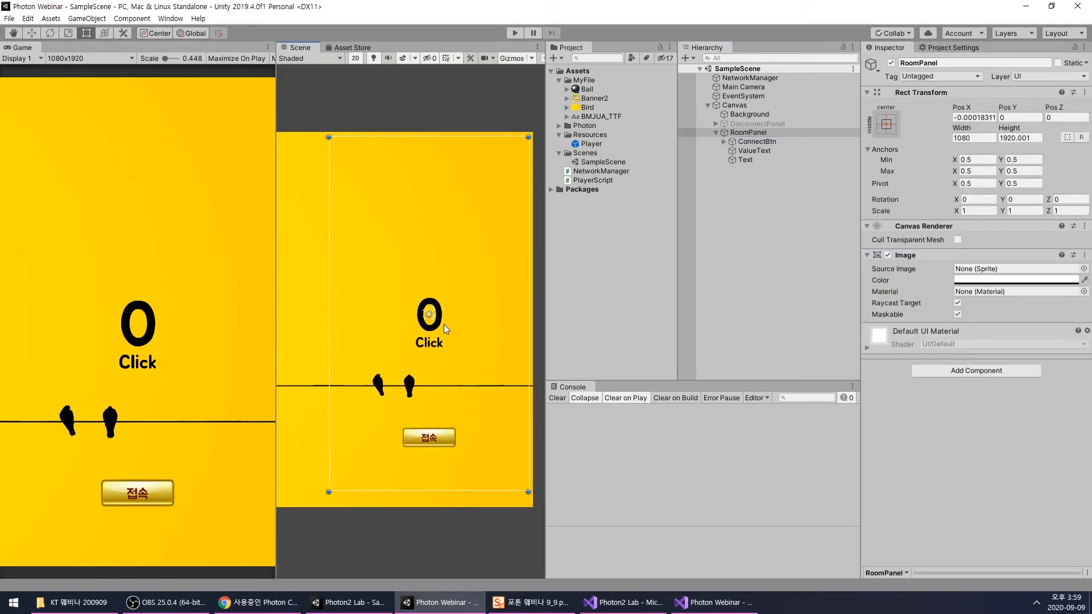
click(713, 254)
click(761, 133)
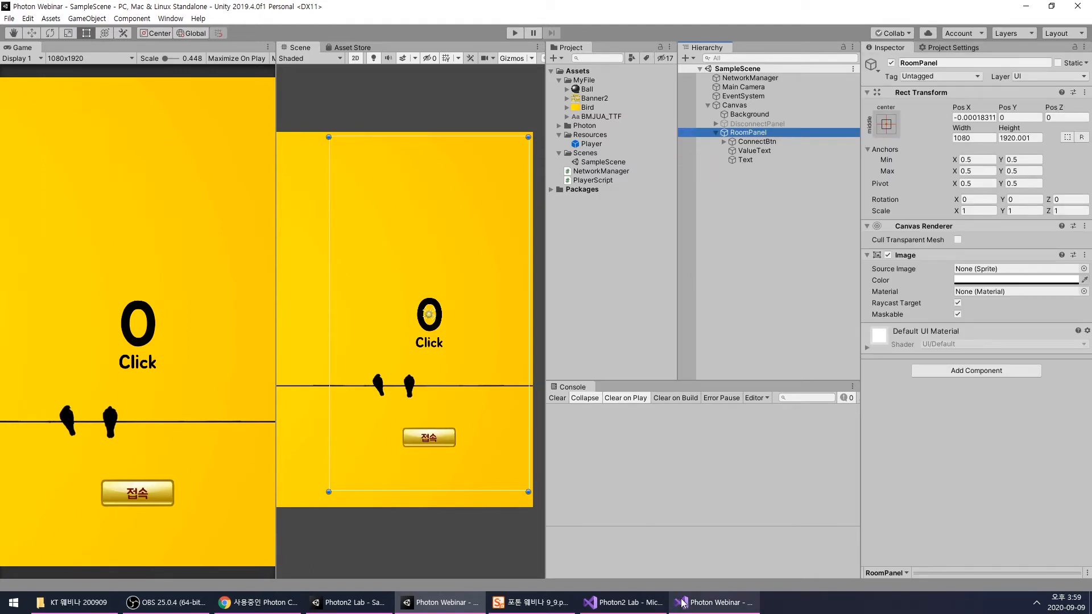
click(703, 608)
click(649, 609)
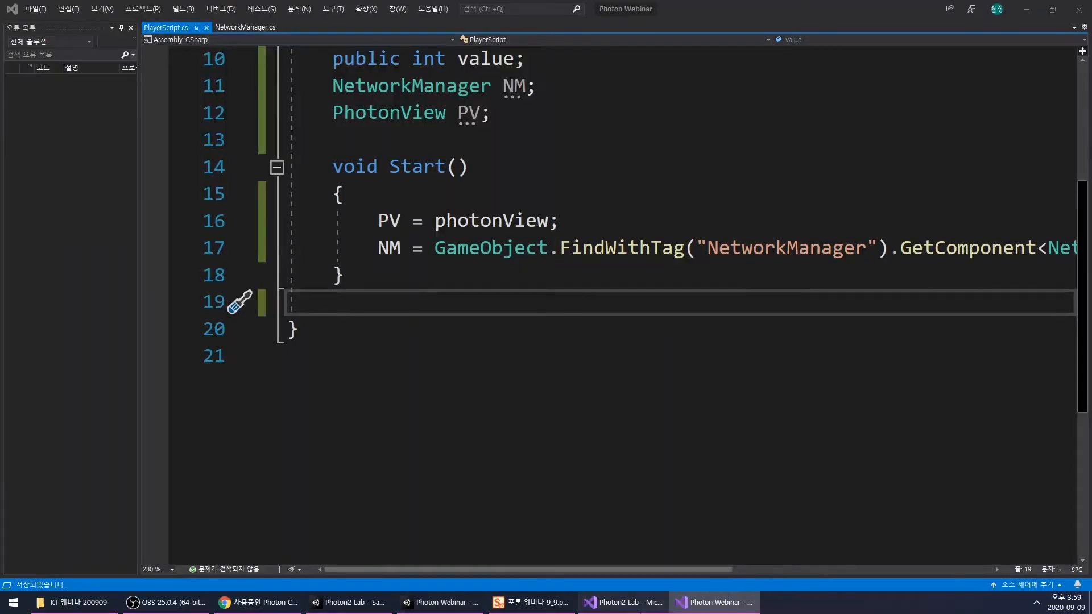
click(718, 605)
click(718, 604)
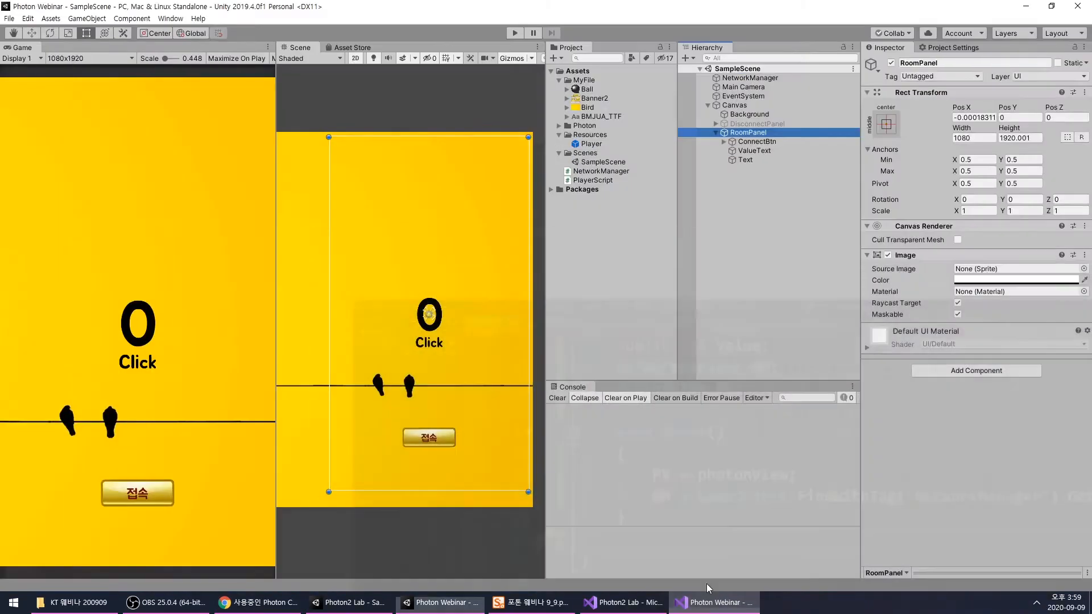
click(796, 220)
click(742, 132)
scroll(443, 223, down, 1)
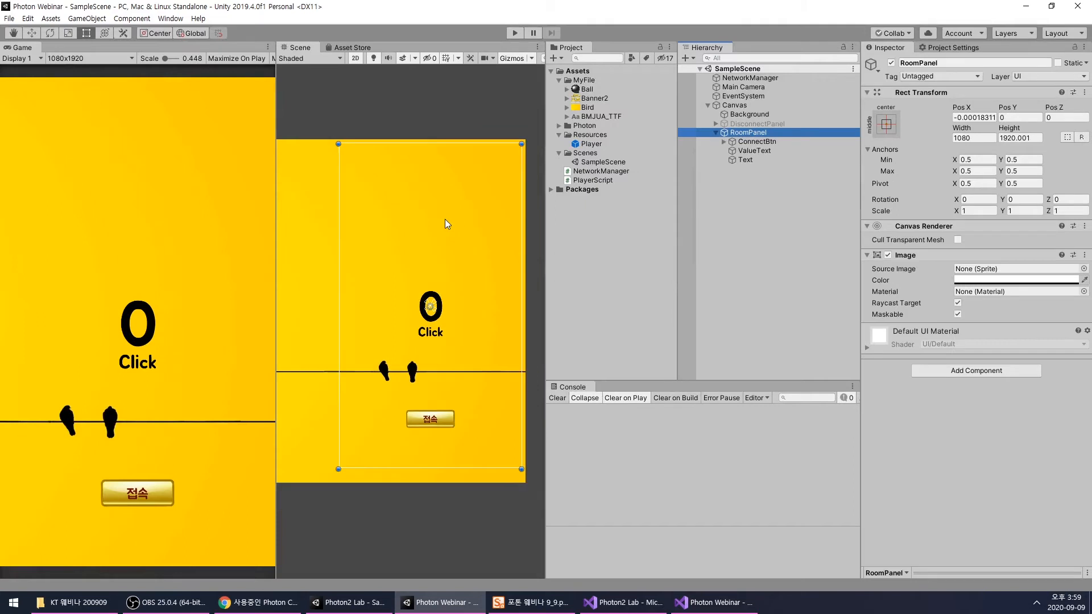
scroll(442, 226, up, 1)
click(750, 150)
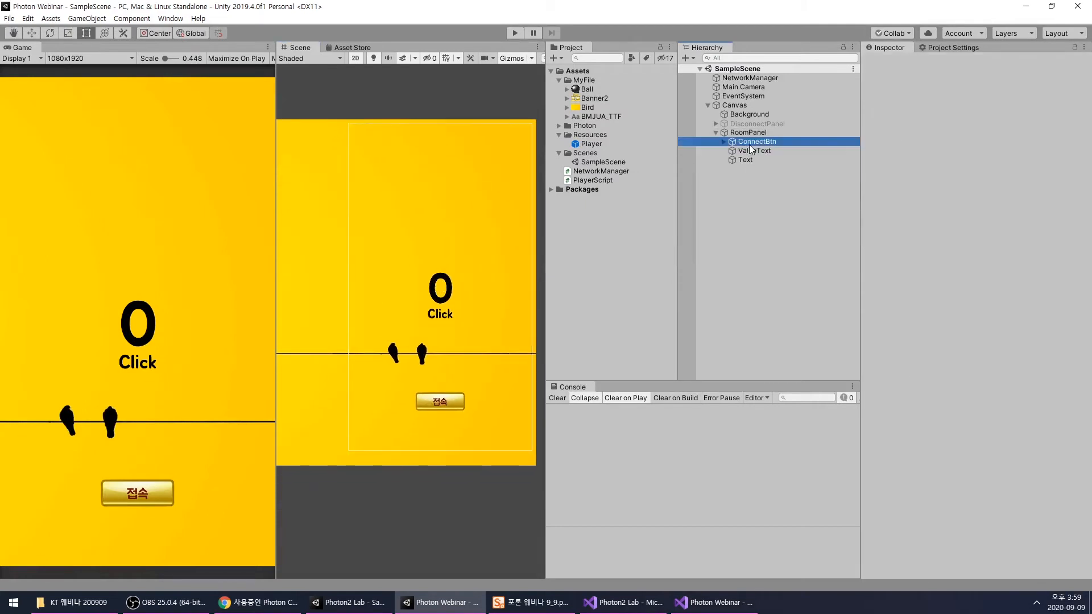
click(746, 133)
scroll(407, 283, up, 2)
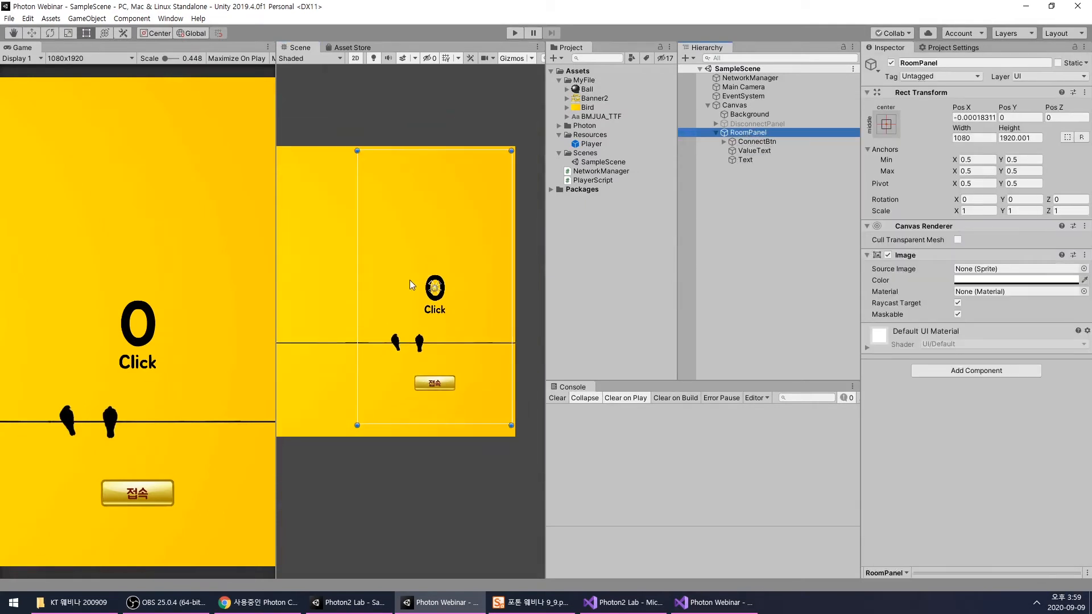
- Examine the ConnectBtn, ValueText and Text objects under RoomPanel and the components of the Player prefab
scroll(430, 294, up, 1)
middle_drag(465, 318, 446, 315)
scroll(446, 315, up, 2)
click(826, 203)
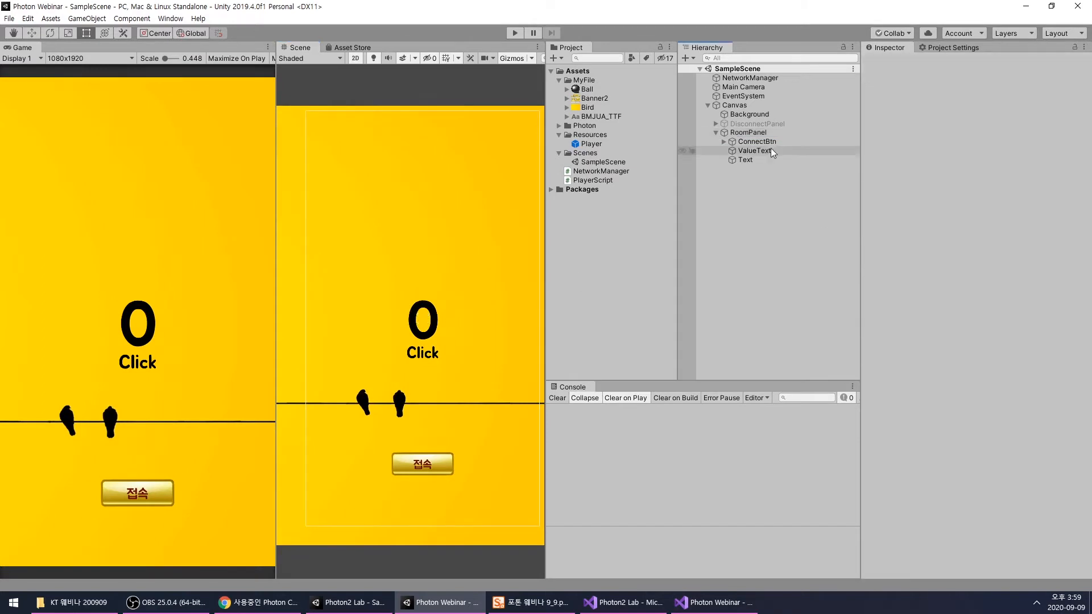
click(768, 151)
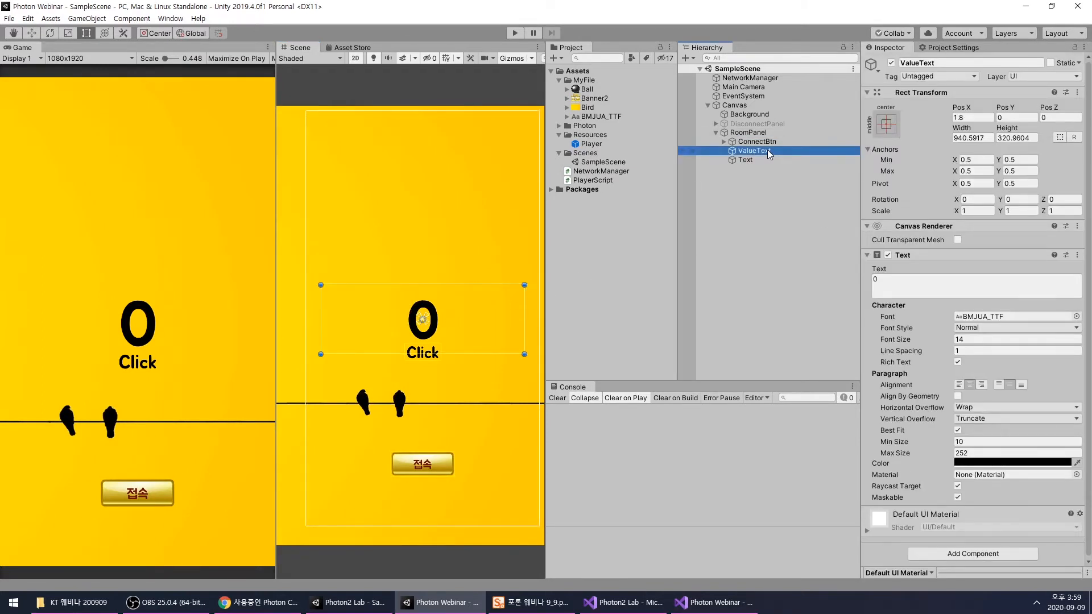
click(767, 144)
click(766, 151)
click(760, 159)
click(766, 134)
click(766, 140)
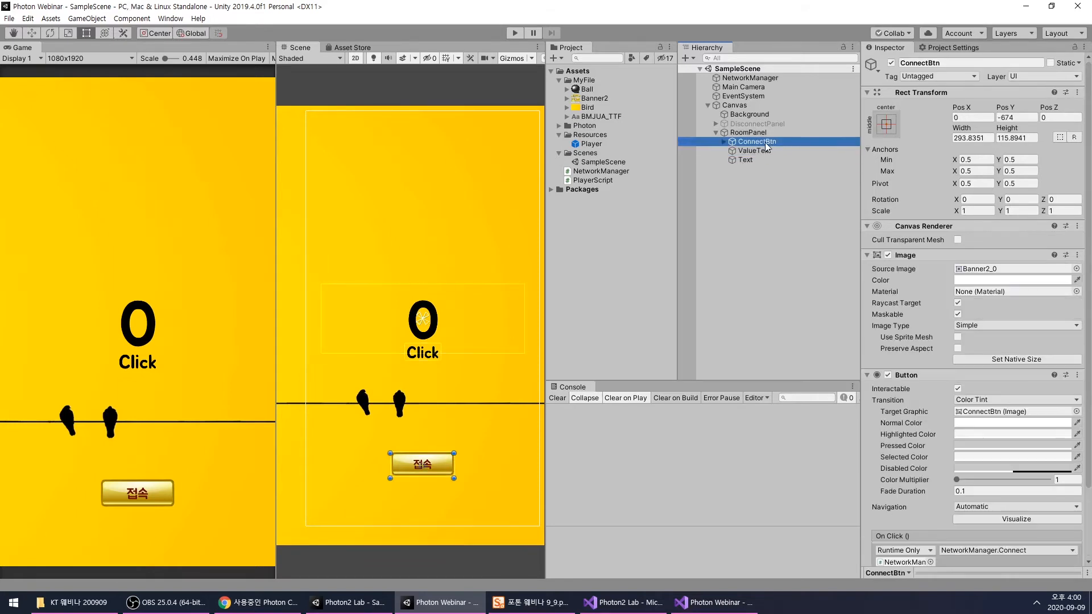
click(617, 144)
scroll(909, 373, down, 1)
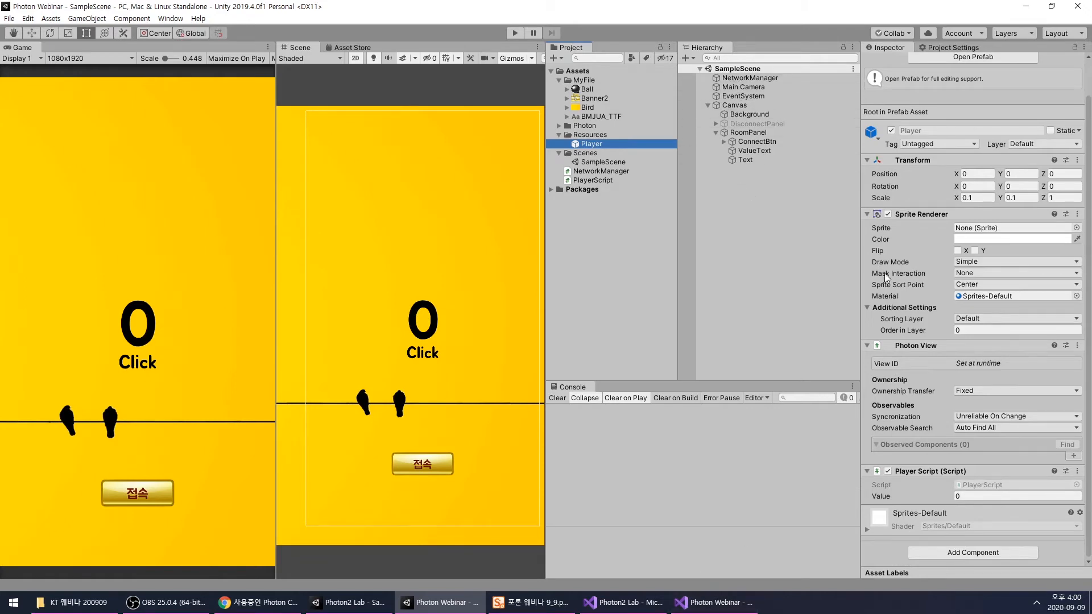
- Switch to the PlayerScript code in Visual Studio and review its PV, NM and value fields
click(715, 602)
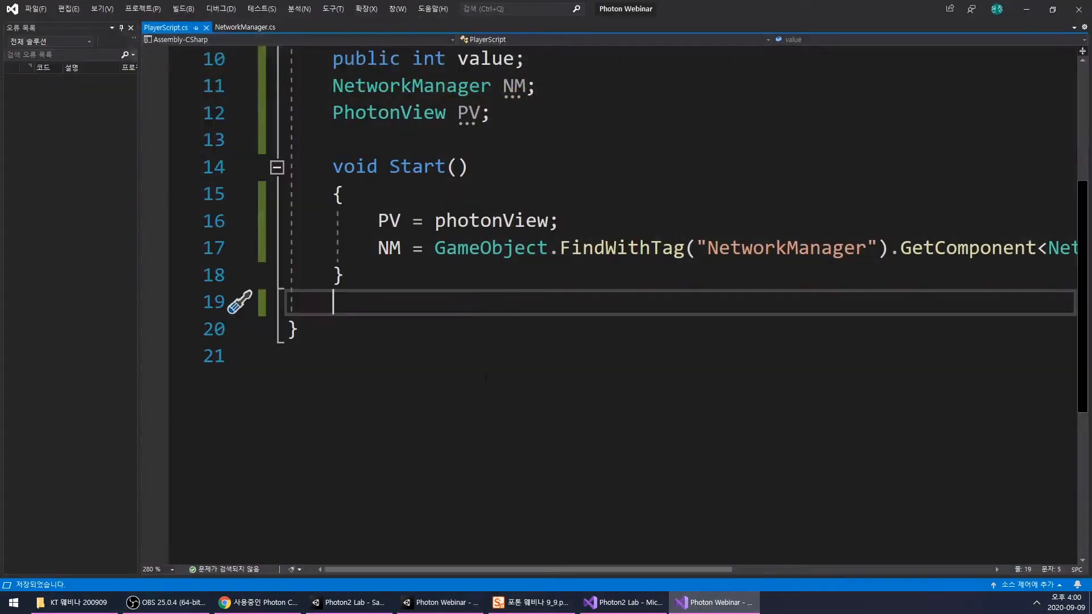
ctrl+scroll(566, 277, down, 2)
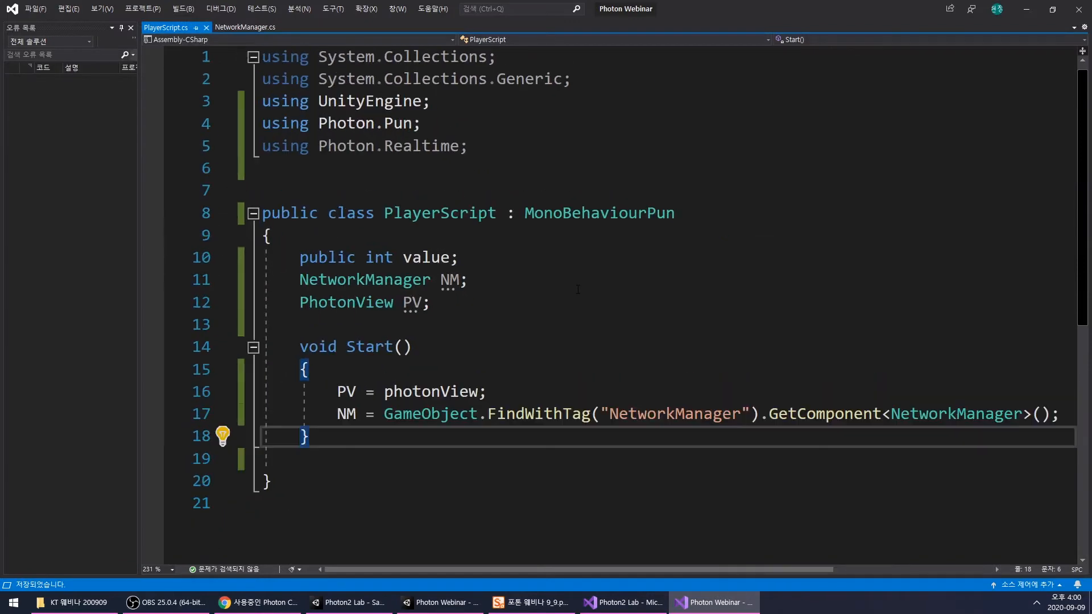
double_click(416, 303)
double_click(449, 280)
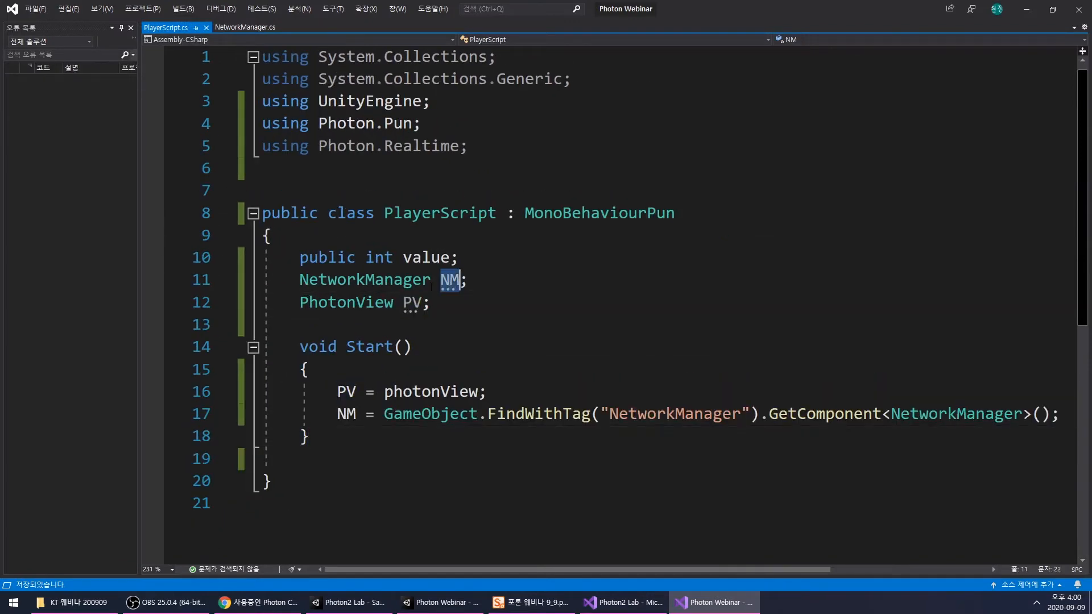
double_click(418, 258)
mouse_move(705, 606)
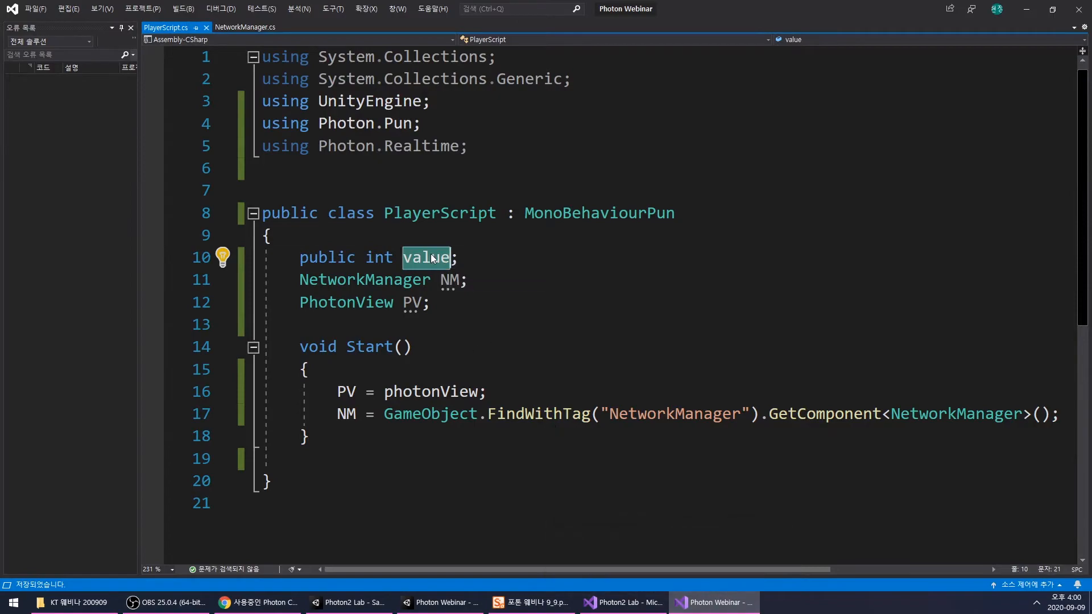
- Return to the Photon Webinar project in Unity, deactivate RoomPanel and activate DisconnectPanel
click(687, 608)
click(755, 223)
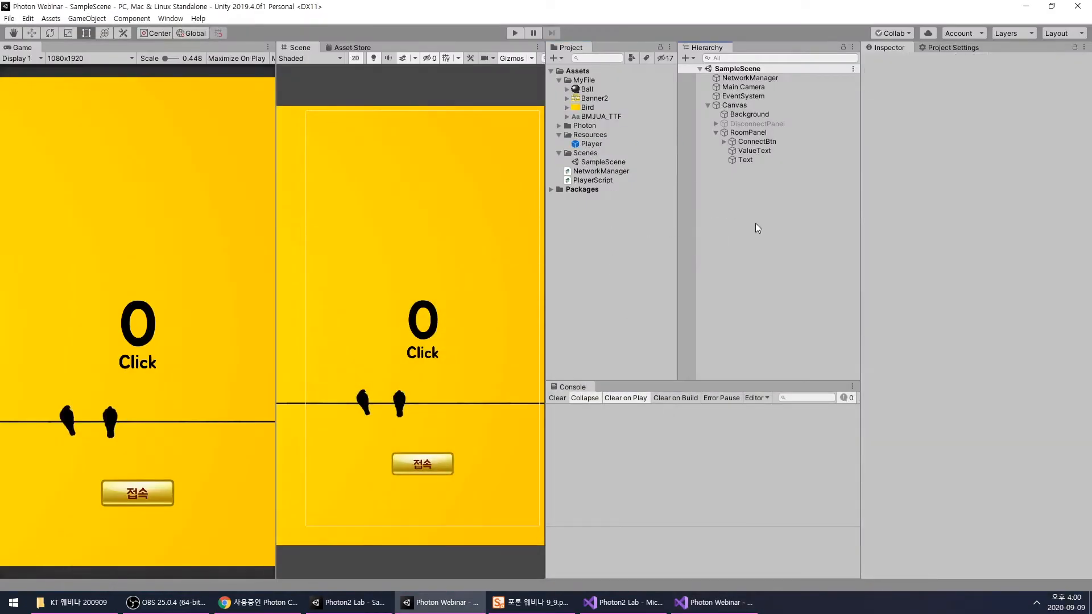
click(748, 132)
click(891, 62)
click(757, 123)
click(891, 62)
- Run the game and connect with the nickname "a"
click(512, 35)
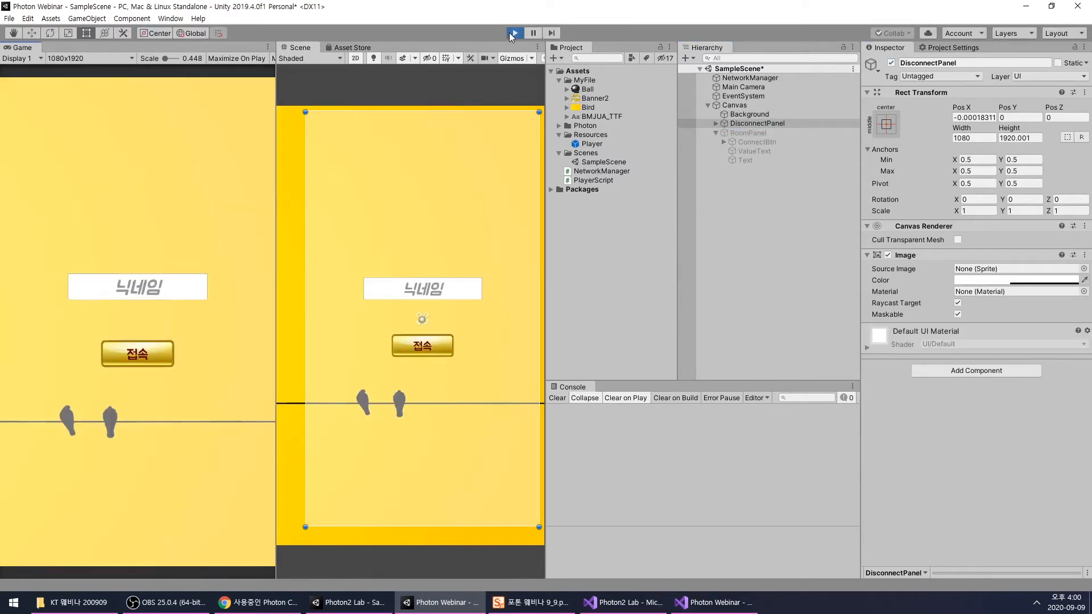
click(136, 295)
text(a)
click(153, 354)
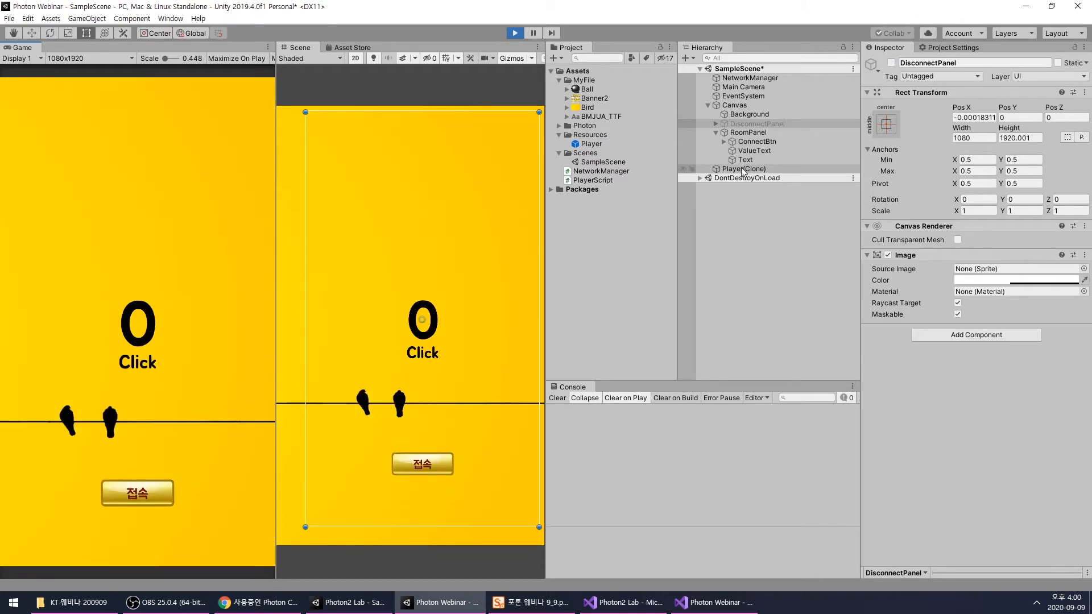
- Set the Player Script value of the spawned Player(Clone) to 88 and stop the game
click(740, 169)
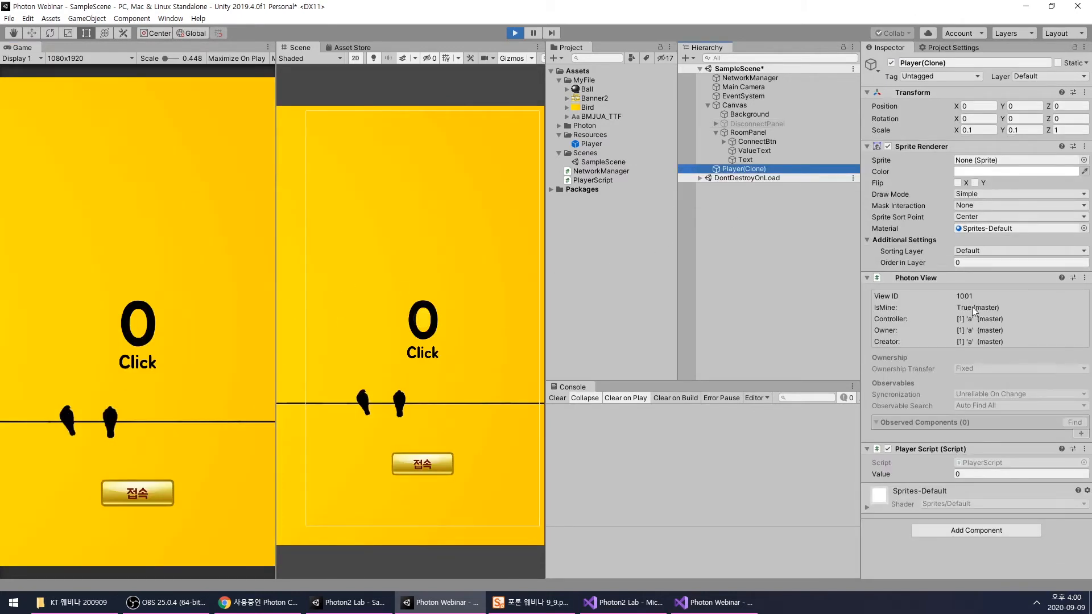
click(957, 474)
text(88)
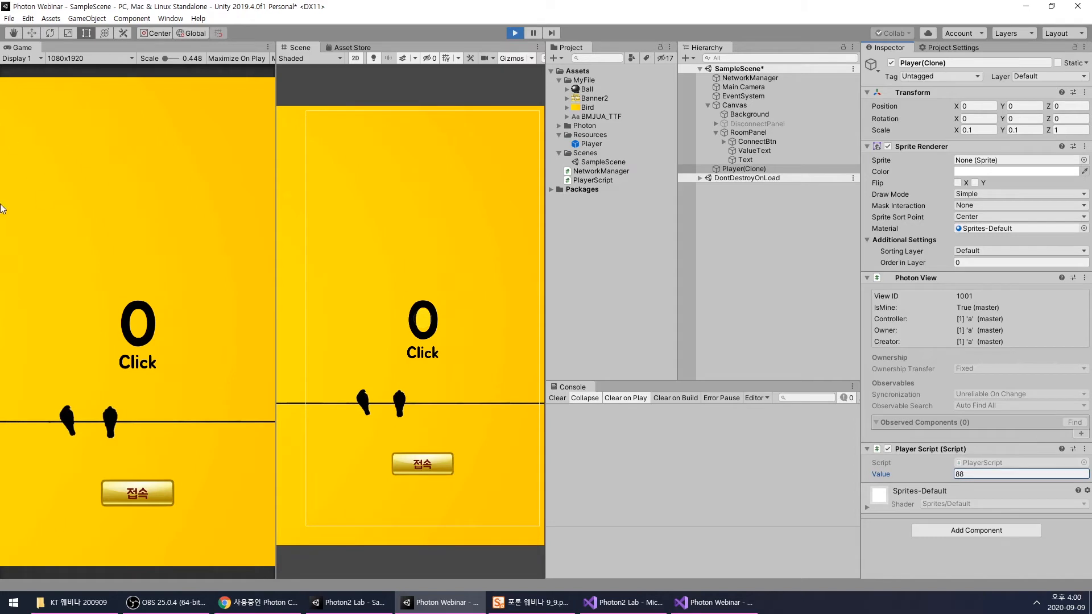
drag(941, 478, 928, 478)
key(ctrl+p)
- Run the game again with the nickname "a", inspect the Photon View of the spawned Player(Clone), and stop the game
click(591, 144)
click(514, 33)
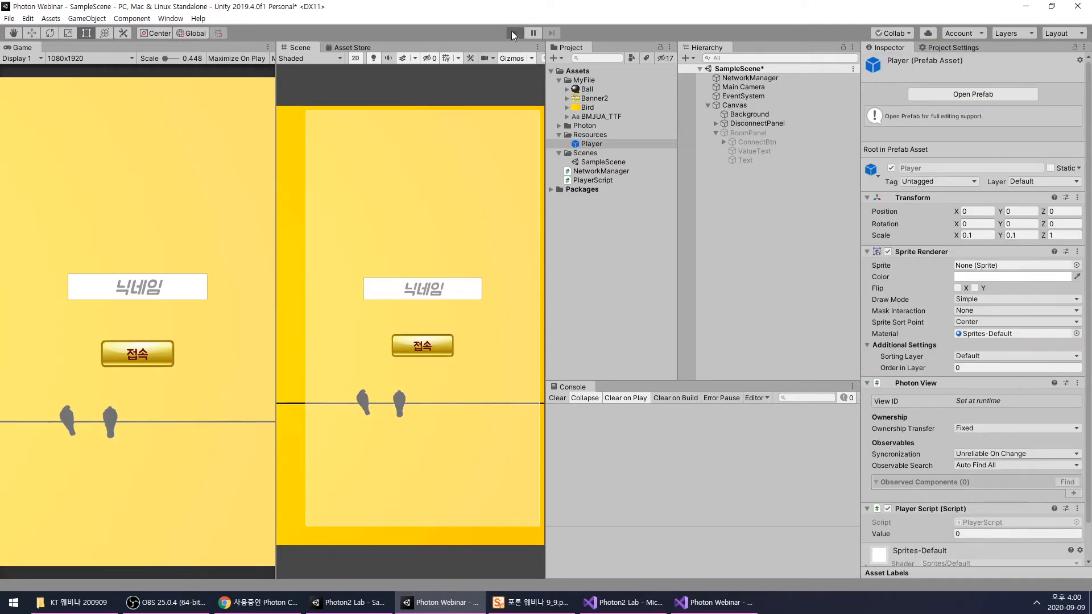
click(137, 289)
text(a)
click(137, 345)
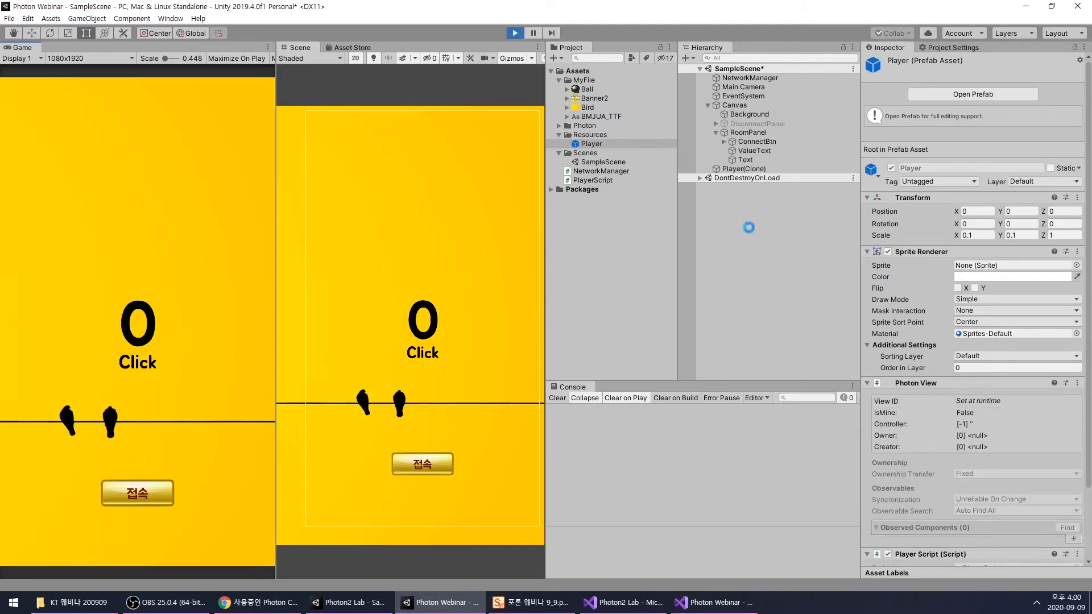
click(751, 228)
click(736, 168)
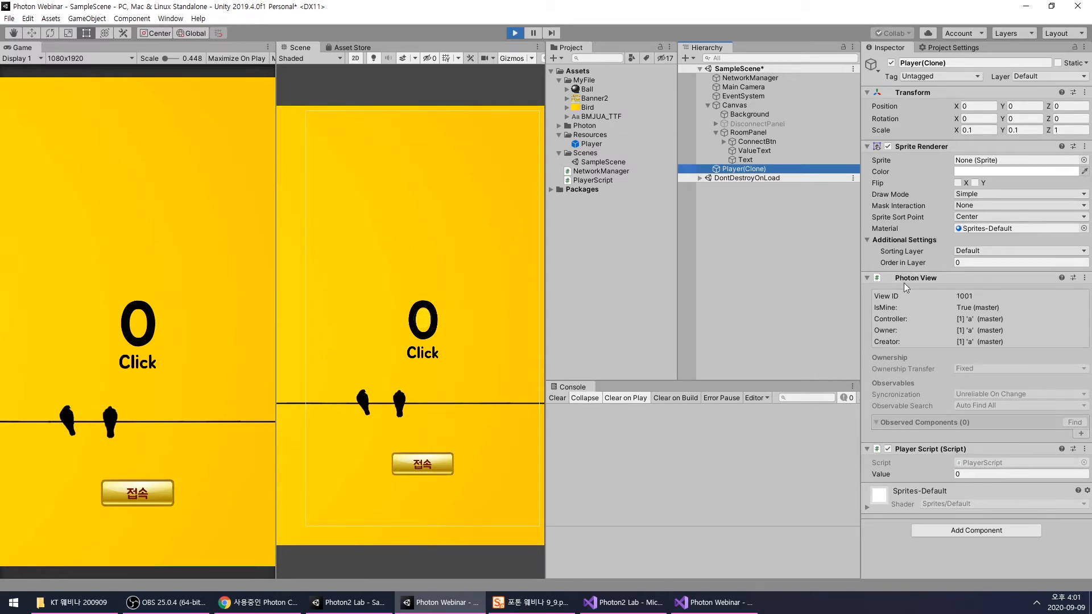
click(515, 33)
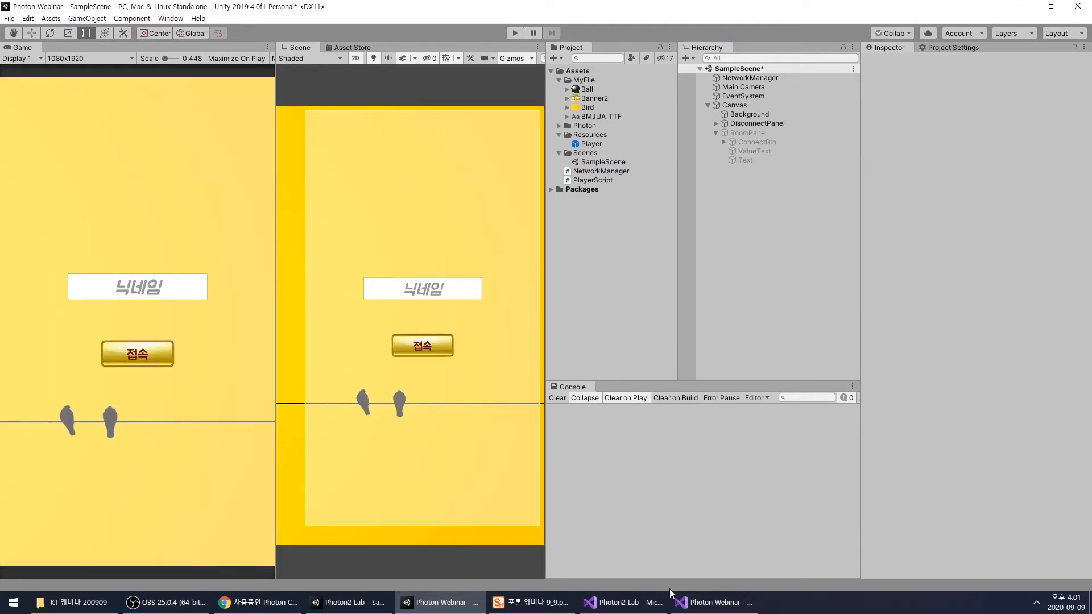
- Switch to PlayerScript in Visual Studio and add the IPunObservable interface to the class declaration after MonoBehaviourPun
click(712, 610)
click(713, 216)
text(,)
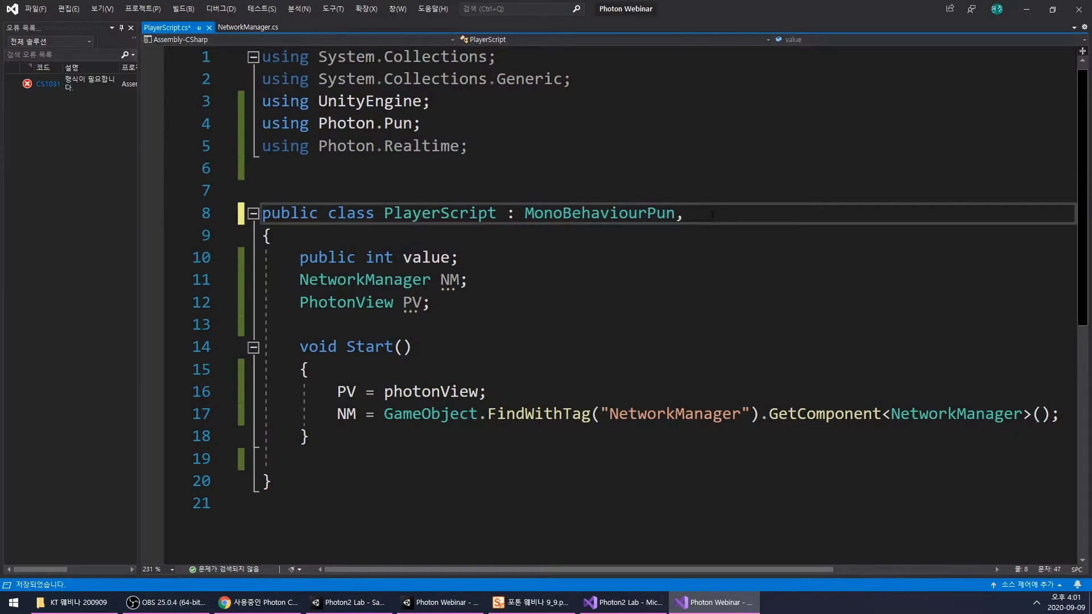
text( IP)
key(Down)
key(Down)
key(Tab)
click(770, 215)
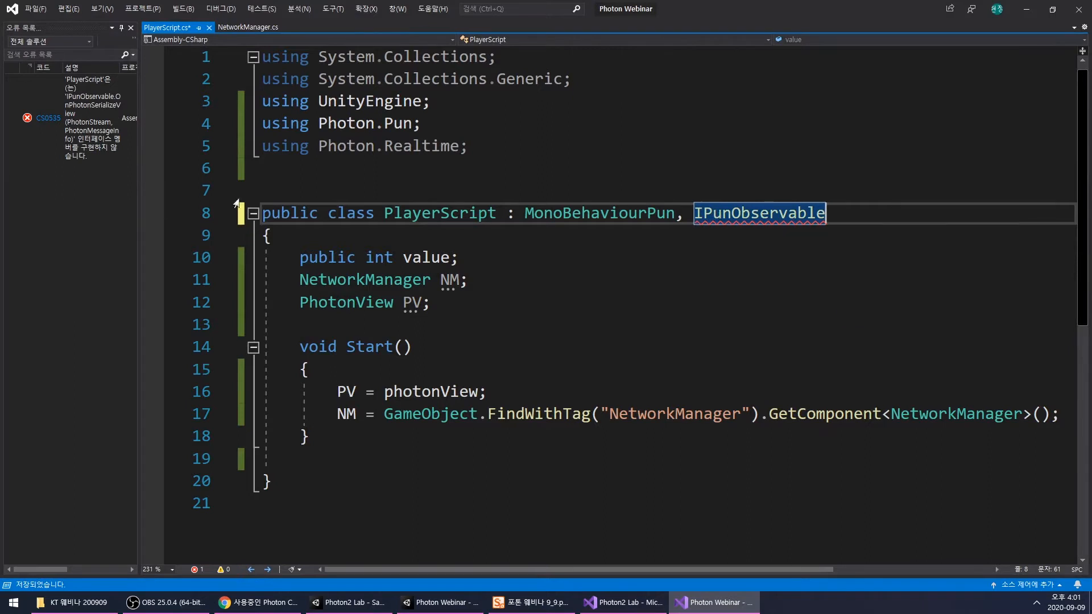
- Implement the IPunObservable interface and move the generated OnPhotonSerializeView method below Start()
click(222, 219)
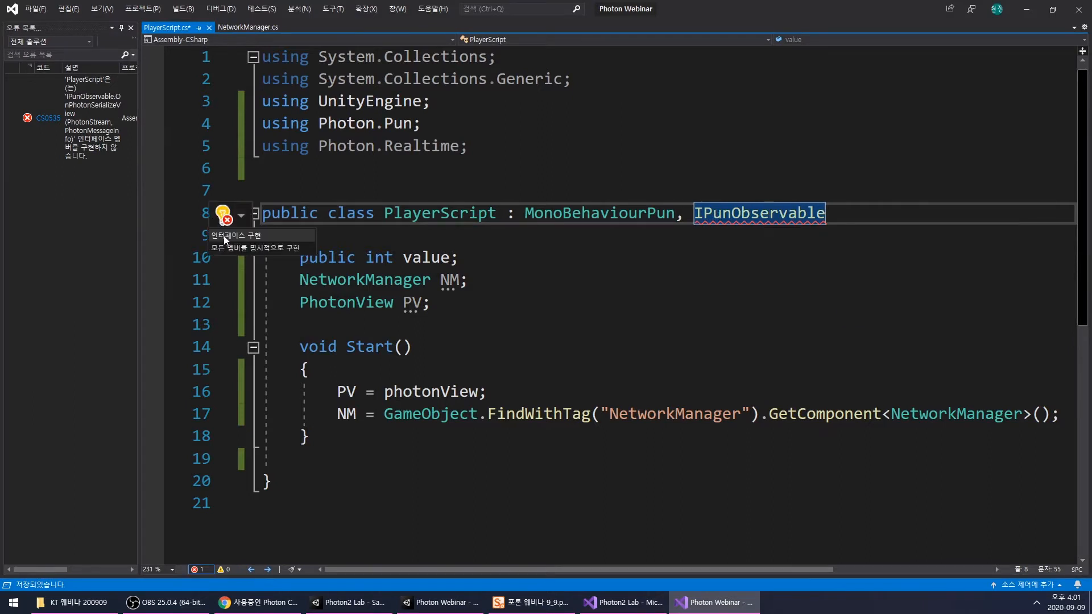
click(226, 236)
scroll(458, 313, down, 1)
drag(300, 279, 310, 348)
key(ctrl+c)
key(Delete)
click(349, 423)
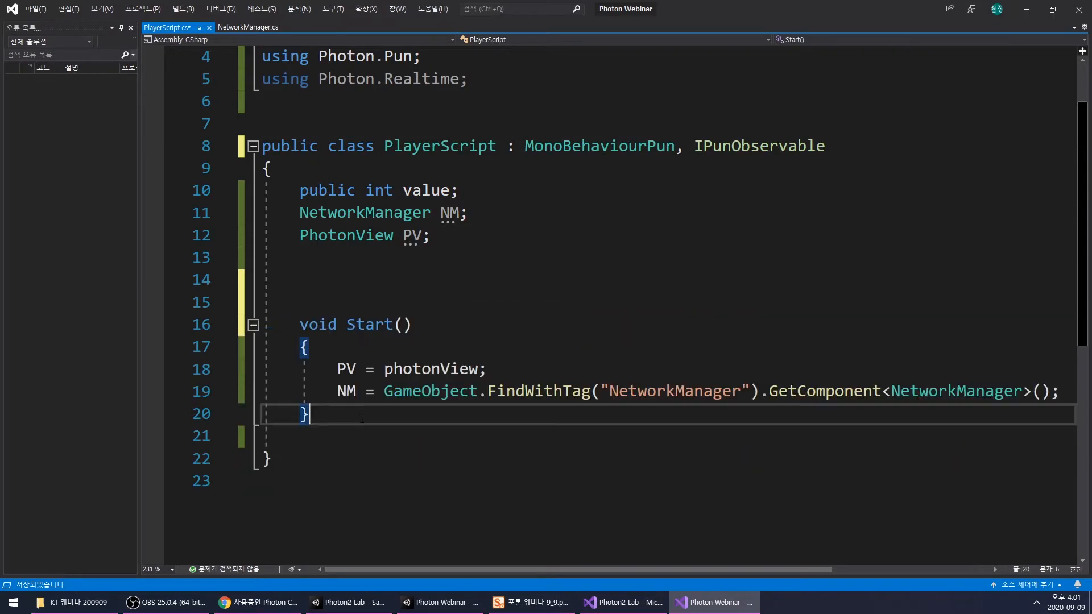
key(Return)
key(Return)
key(Return)
key(ctrl+v)
- Replace the placeholder body of OnPhotonSerializeView with an if statement checking stream.IsWriting
scroll(341, 400, down, 2)
drag(341, 398, 753, 387)
text(if(P)
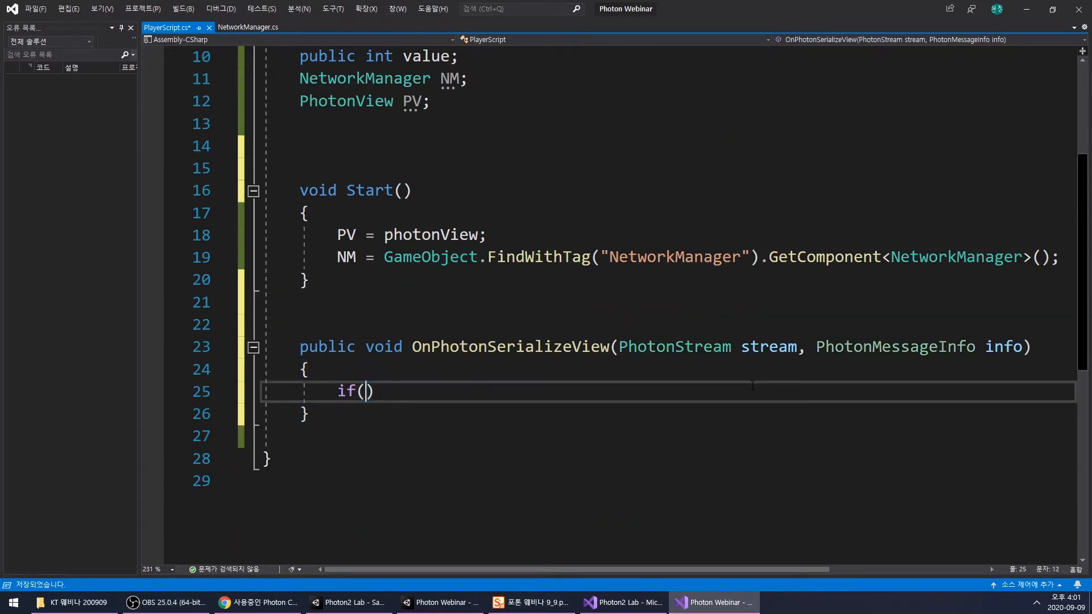
key(BackSpace)
key(Escape)
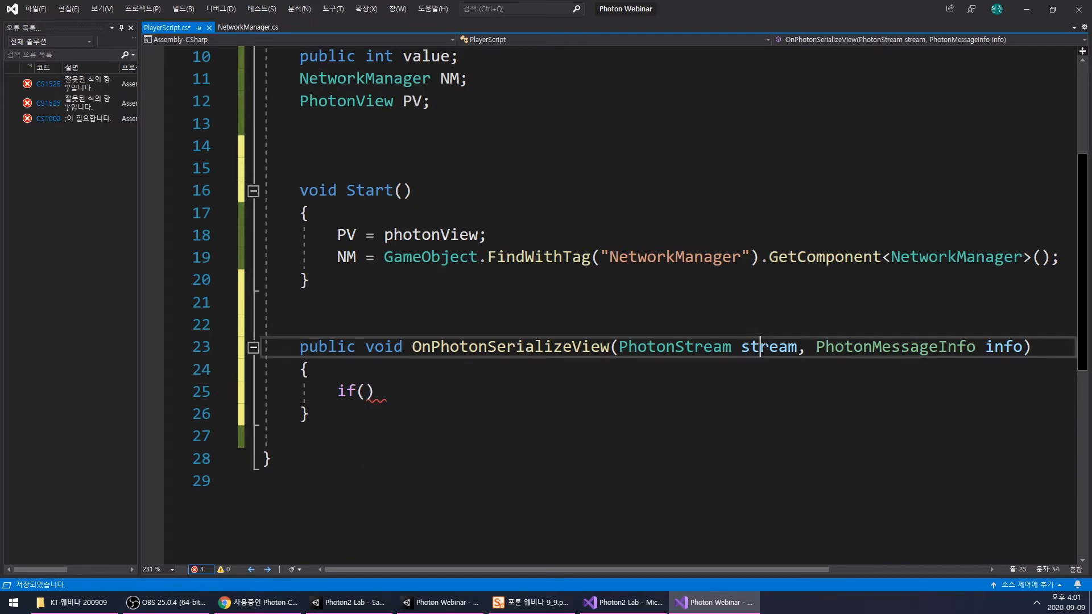
text(stream.IsReading)
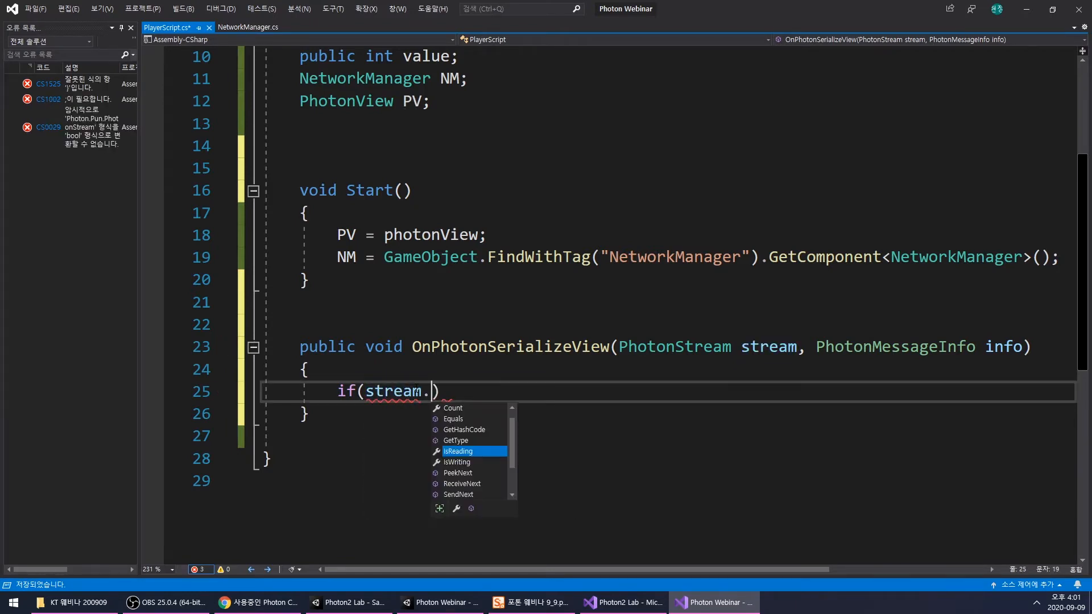
key(ctrl+BackSpace)
text(is)
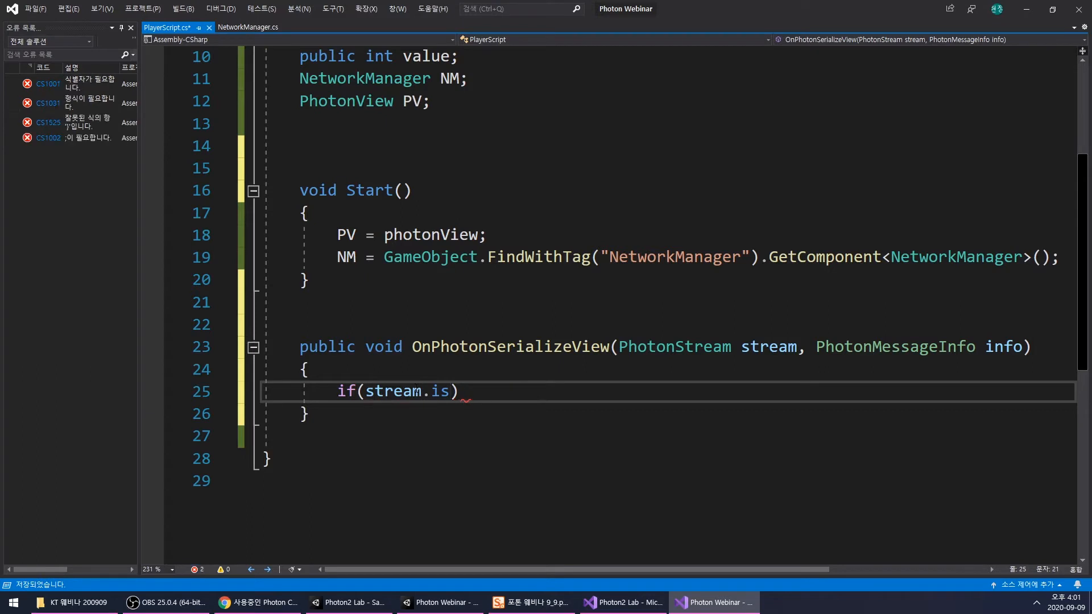
key(Down)
key(Return)
click(626, 386)
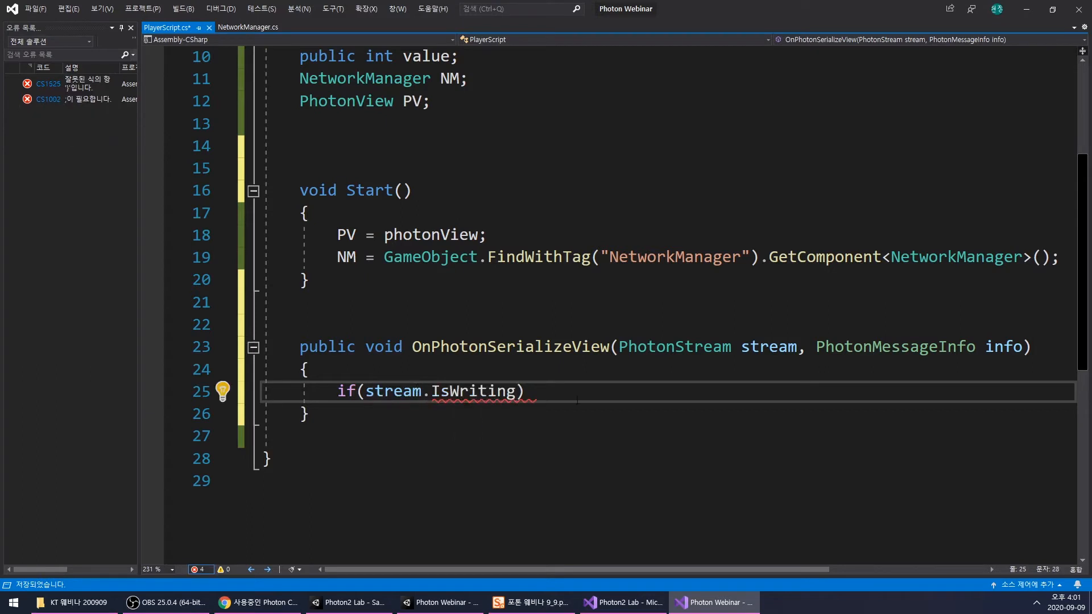
- Add an empty multi-line brace block to the stream.IsWriting condition
text({})
key(Left)
key(Left)
key(Return)
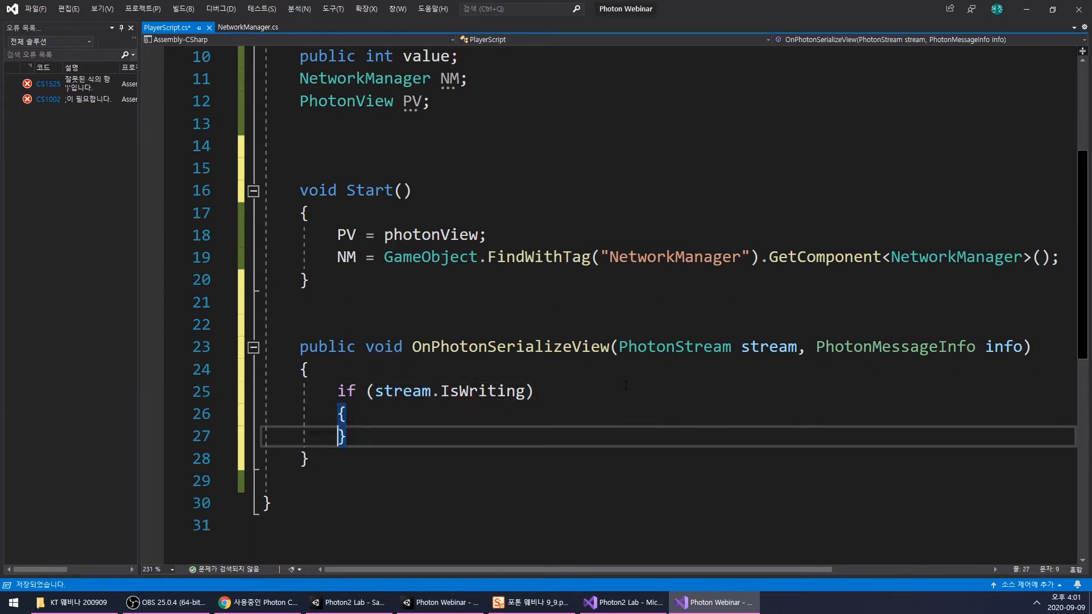
key(Return)
- Add an else branch without braces below the IsWriting block
scroll(425, 378, down, 1)
key(End)
key(Return)
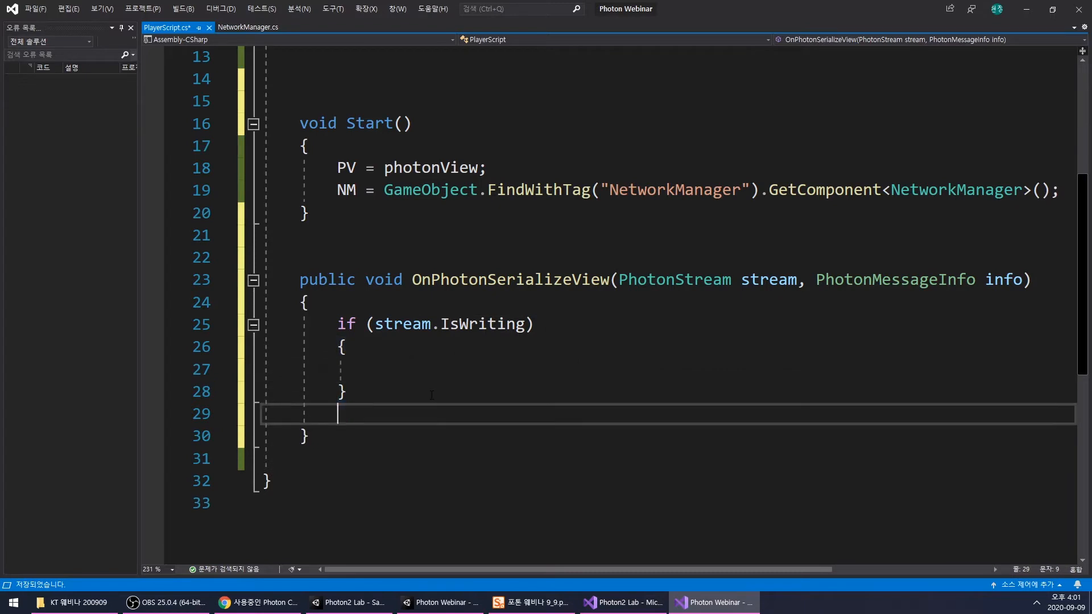
text(else)
key(Escape)
text({})
key(BackSpace)
key(BackSpace)
key(BackSpace)
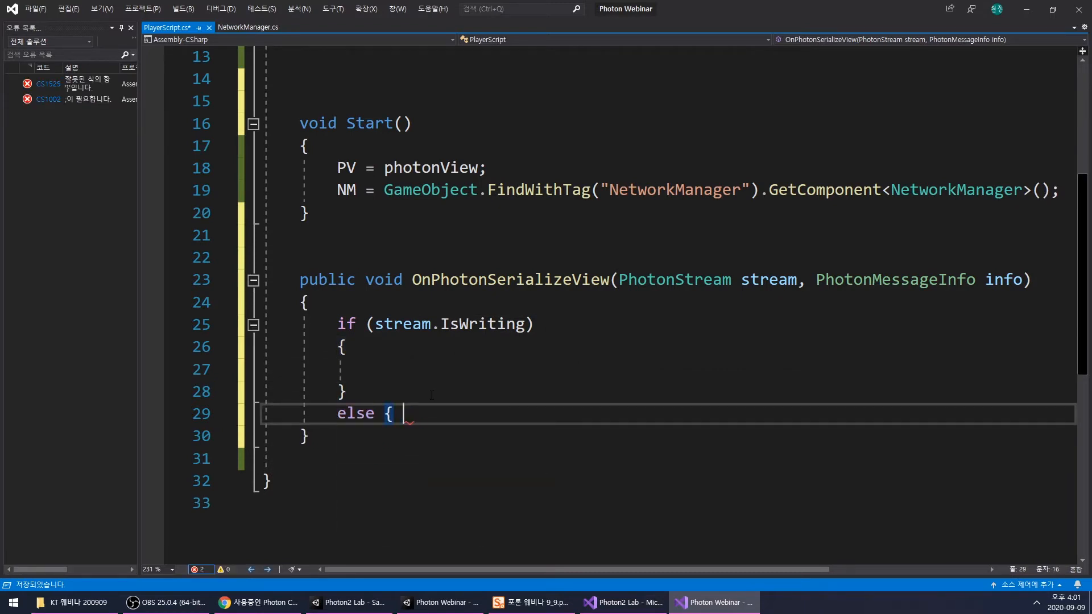
click(435, 392)
- Add a stream.SendNext() call inside the IsWriting block
click(477, 357)
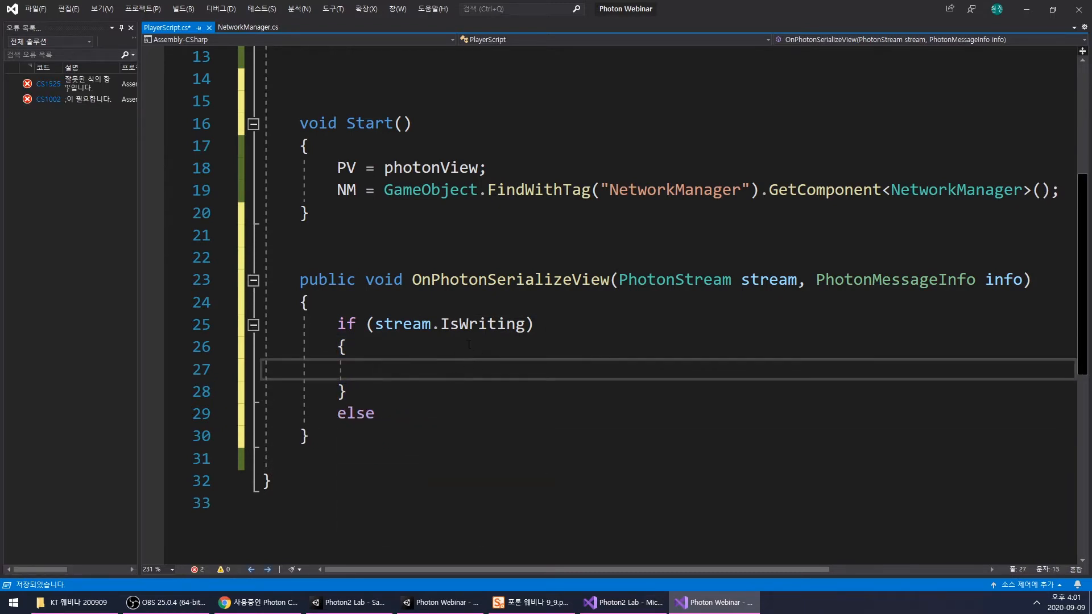
click(774, 279)
click(431, 371)
text(stream.Se)
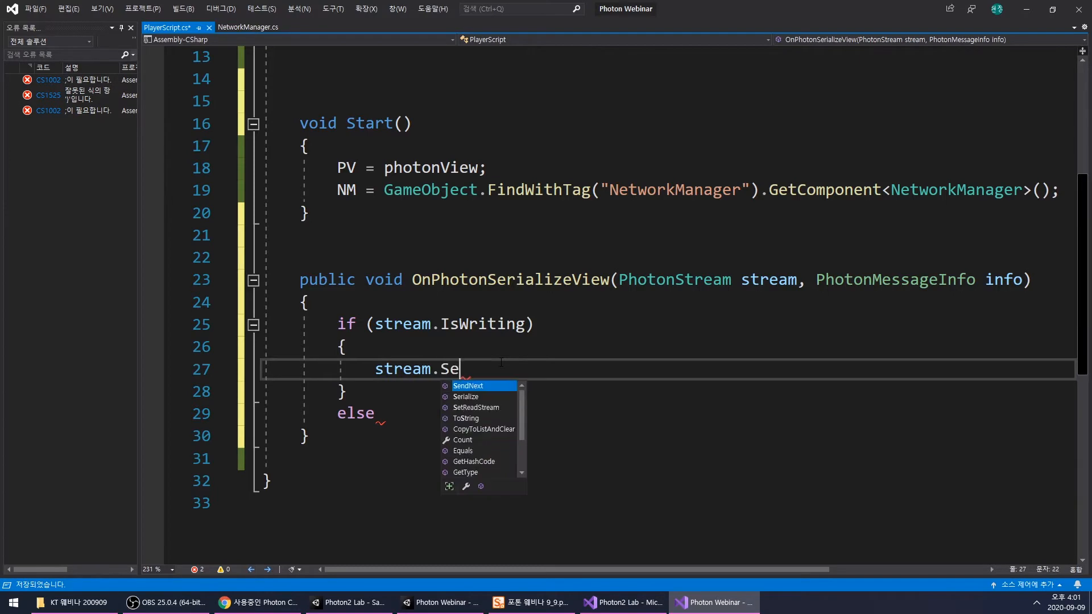
key(Tab)
text(())
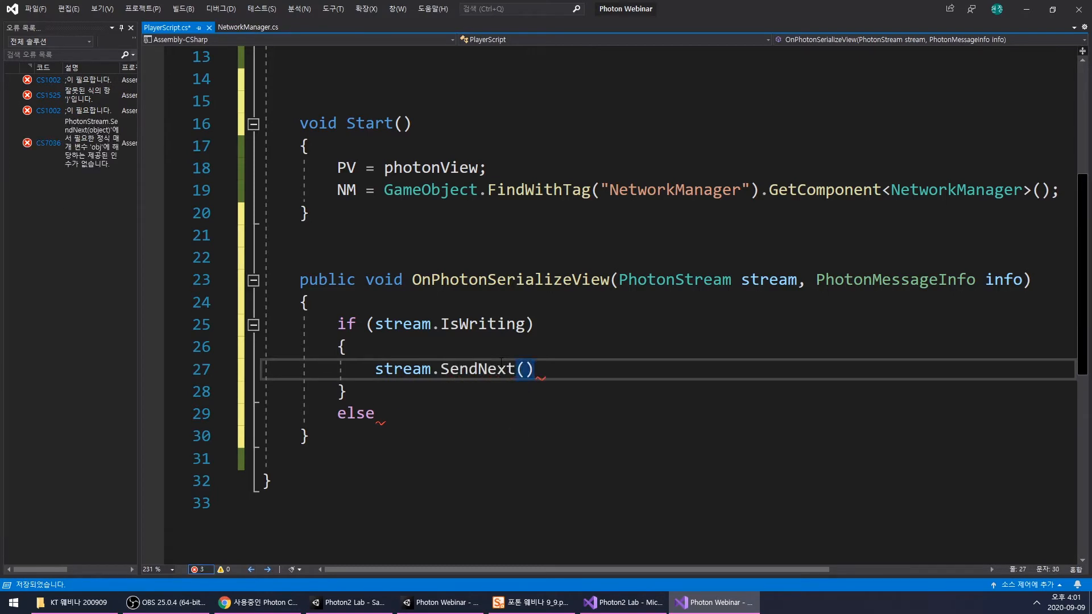
- Pass the value field to the SendNext call and end the statement with a semicolon
scroll(569, 333, up, 4)
double_click(416, 257)
key(ctrl+c)
scroll(418, 262, down, 5)
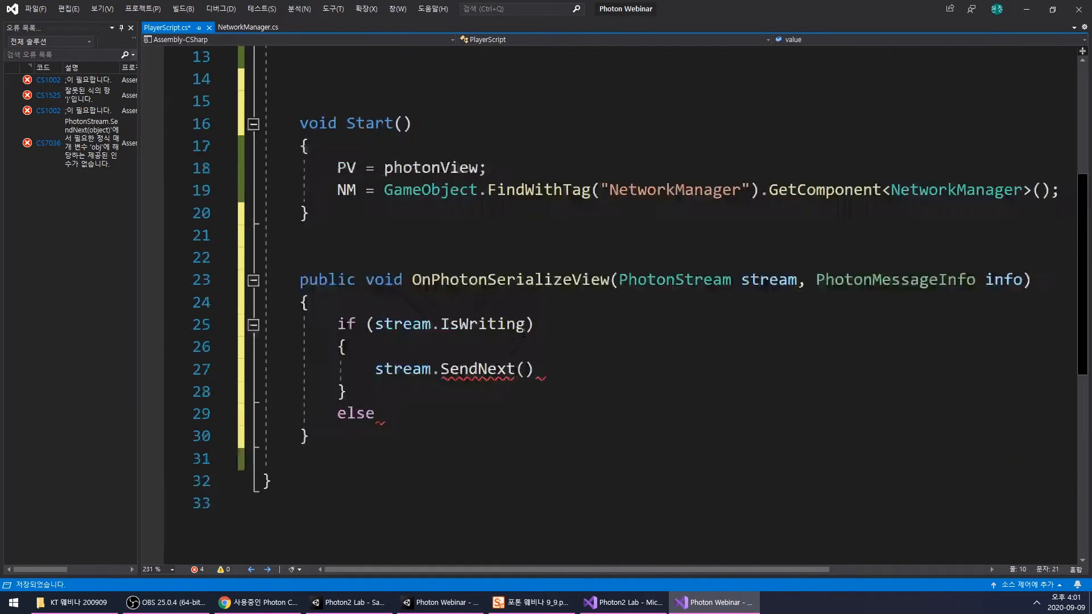
click(524, 302)
key(ctrl+v)
key(End)
text(;)
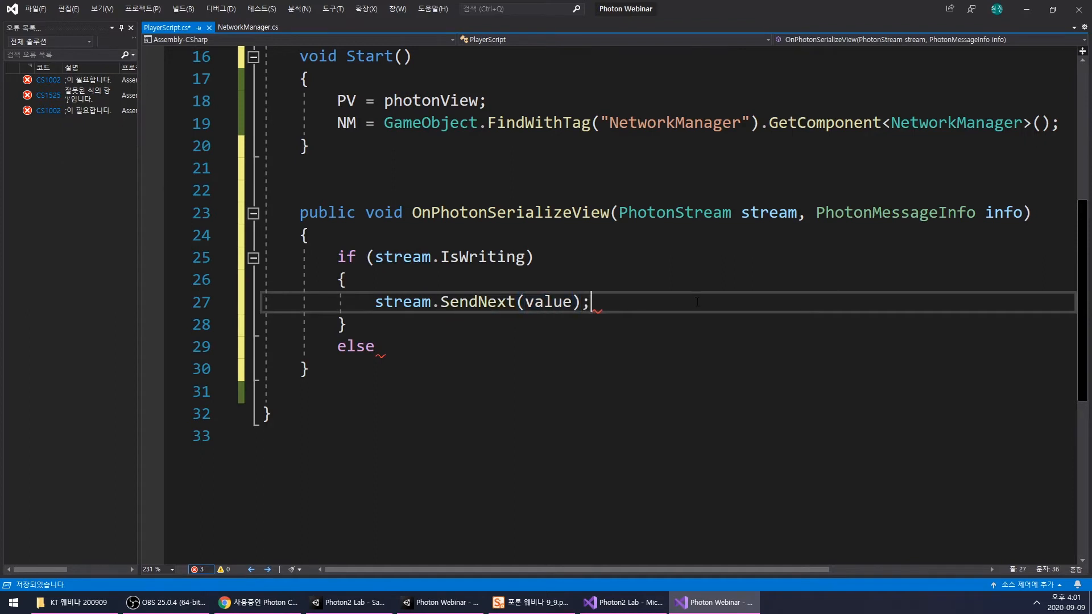
- Add a stream.ReceiveNext reference after the else keyword in OnPhotonSerializeView
click(436, 346)
double_click(391, 303)
key(ctrl+c)
click(479, 349)
key(ctrl+v)
text(.Re)
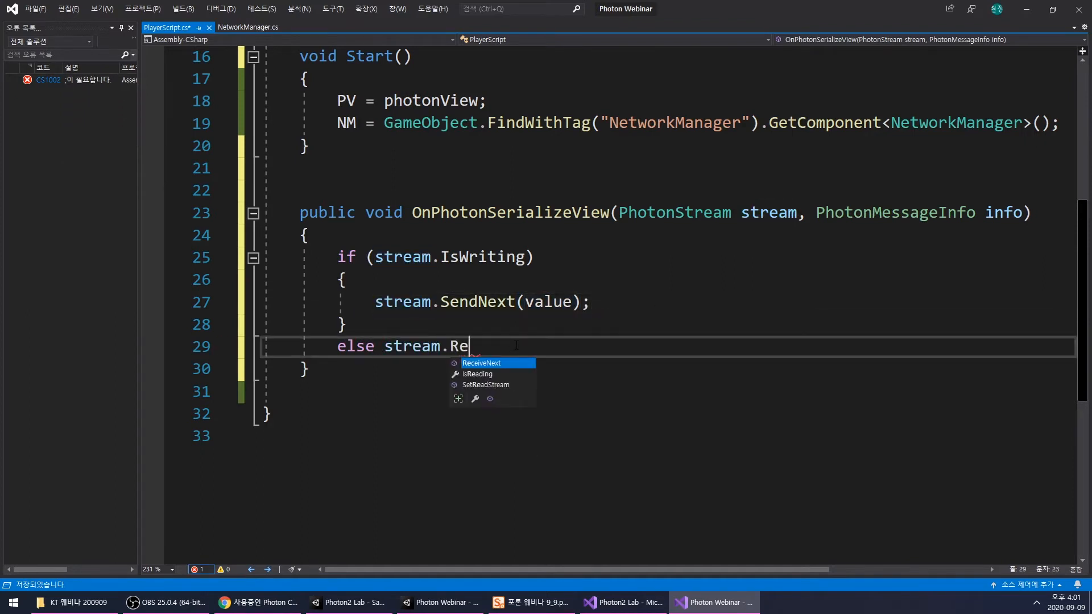
key(Tab)
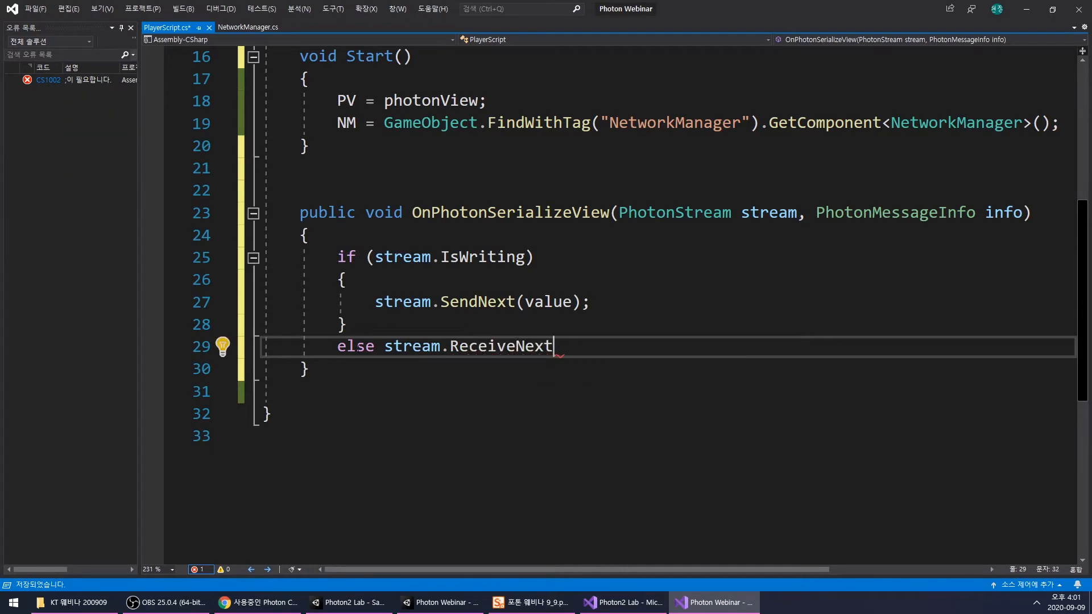
- Assign the received stream data to the value field in the else branch, completing the statement as value = stream.ReceiveNext();
scroll(446, 240, up, 5)
double_click(430, 256)
scroll(430, 261, down, 5)
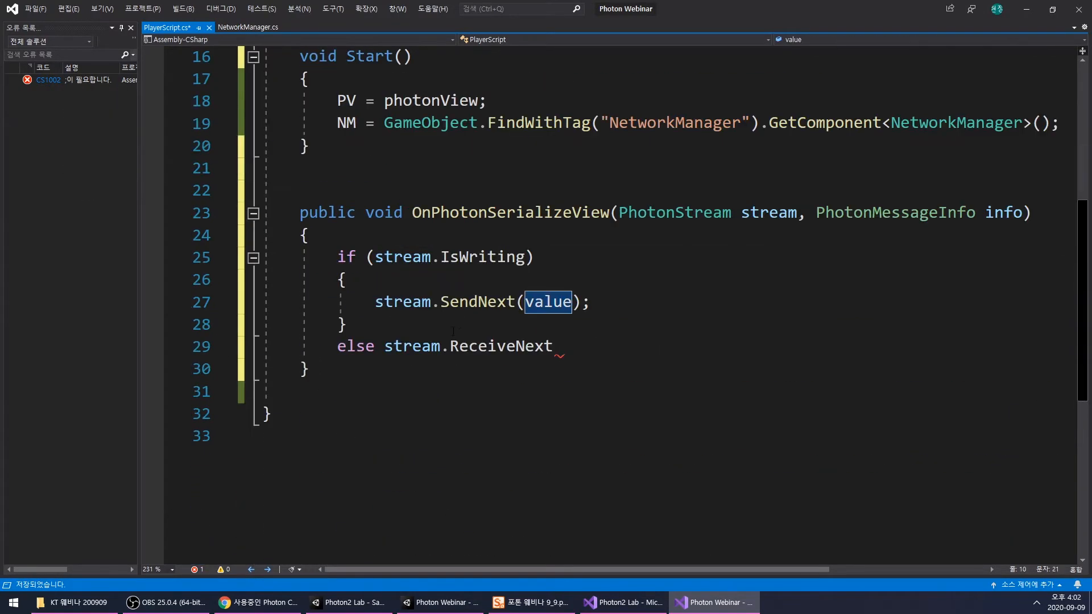
click(385, 347)
key(ctrl+v)
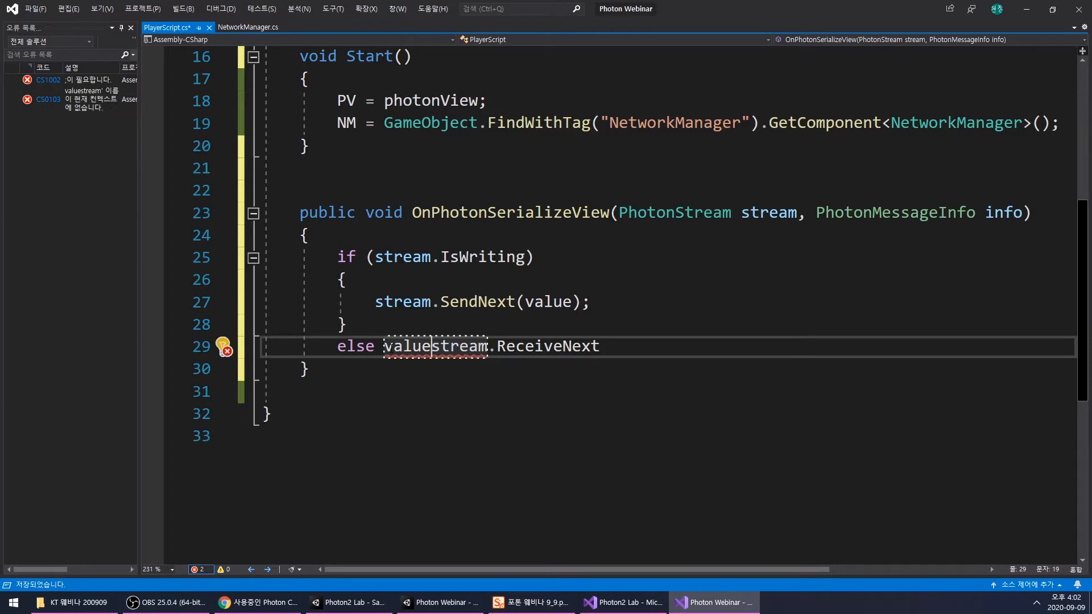
drag(376, 304, 583, 304)
click(598, 303)
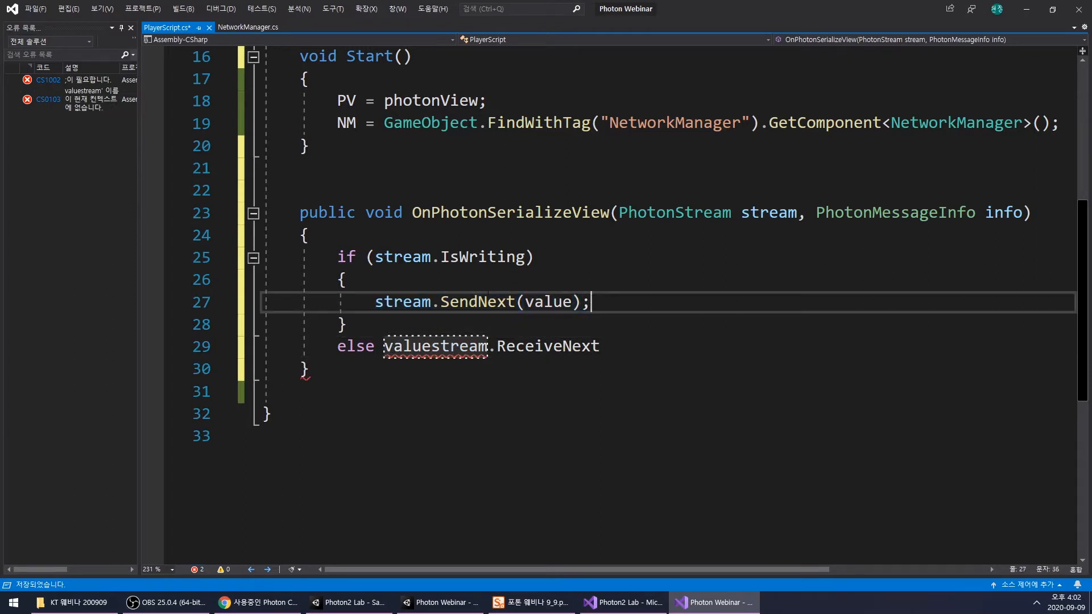
click(431, 346)
text(=)
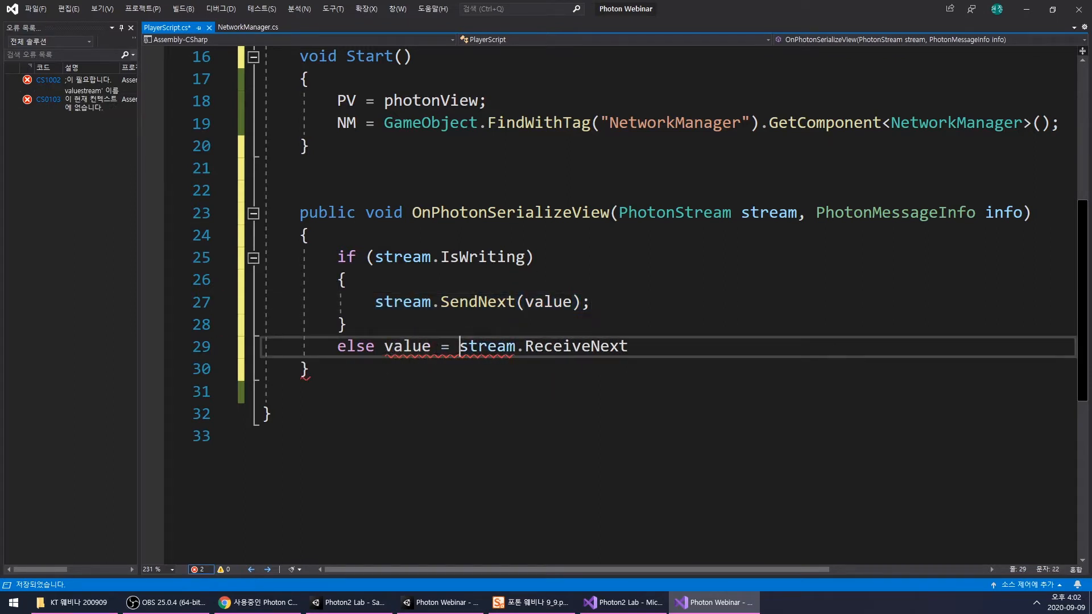
click(646, 345)
text(()
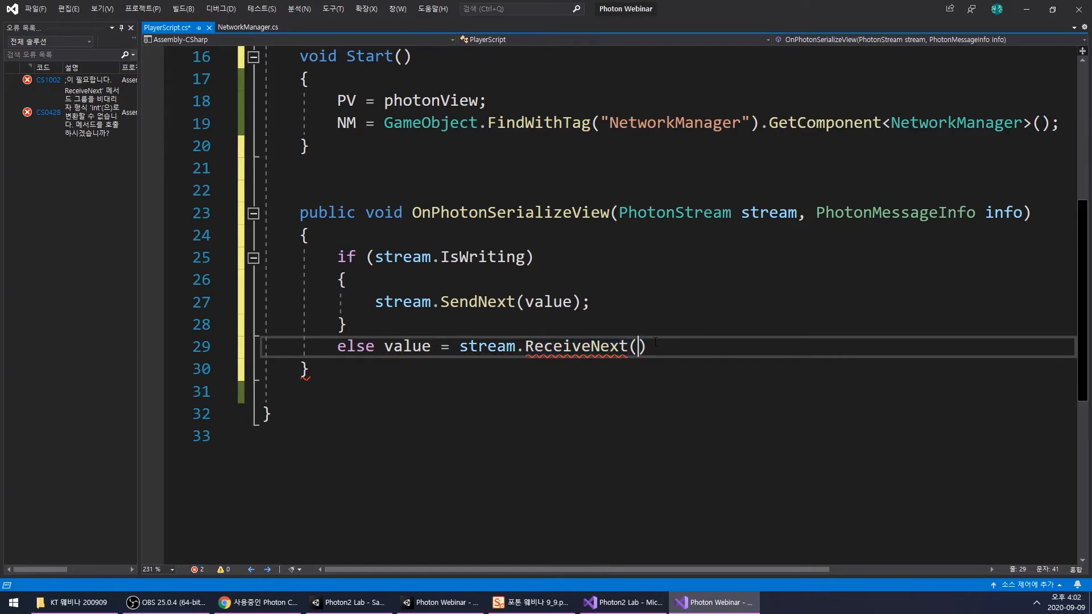
text();)
- Cast the stream.ReceiveNext() result to int in the else branch
click(460, 347)
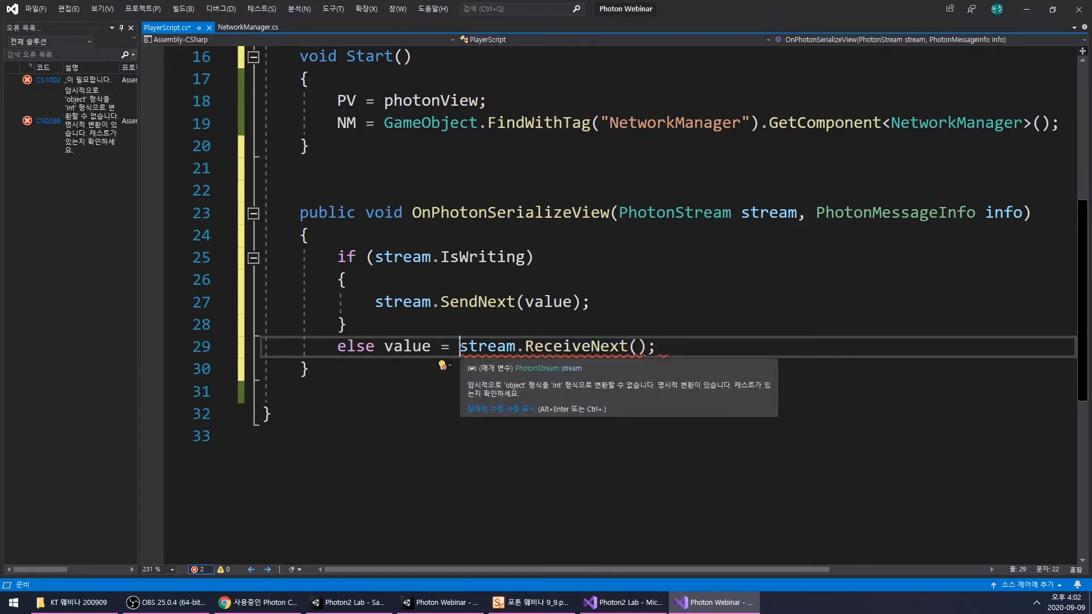
text(())
scroll(399, 256, up, 5)
click(392, 251)
scroll(493, 325, down, 5)
text(int)
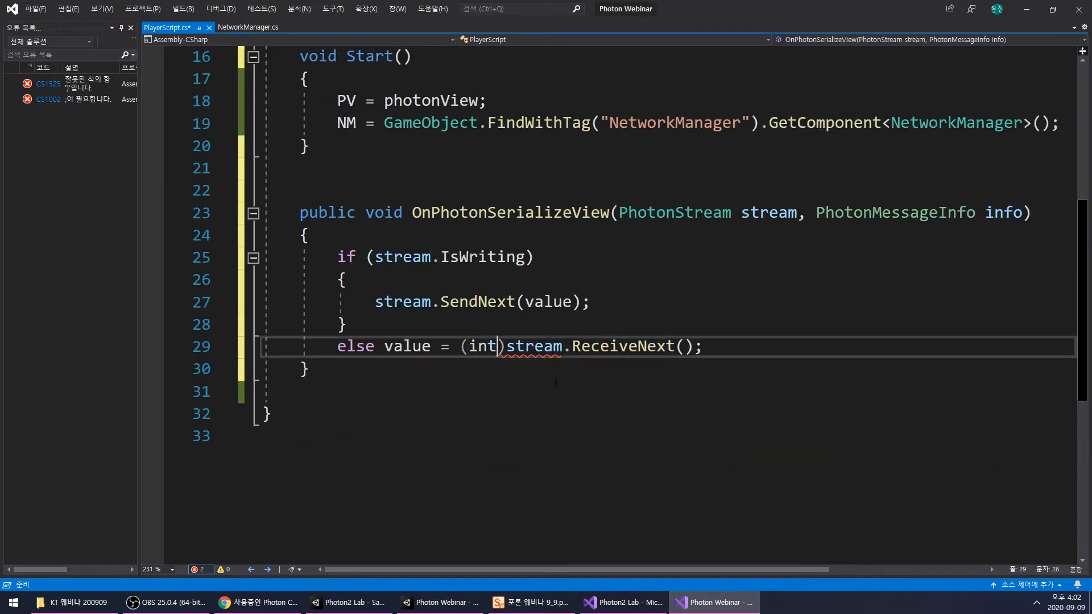
- Remove the braces around the SendNext statement, put it on the same line as the stream.IsWriting condition, and save PlayerScript
key(Down)
key(Down)
scroll(221, 427, up, 1)
drag(352, 392, 240, 394)
key(BackSpace)
key(BackSpace)
drag(349, 349, 240, 355)
key(BackSpace)
key(BackSpace)
drag(366, 347, 242, 351)
key(BackSpace)
key(BackSpace)
click(433, 372)
scroll(434, 393, up, 2)
click(433, 436)
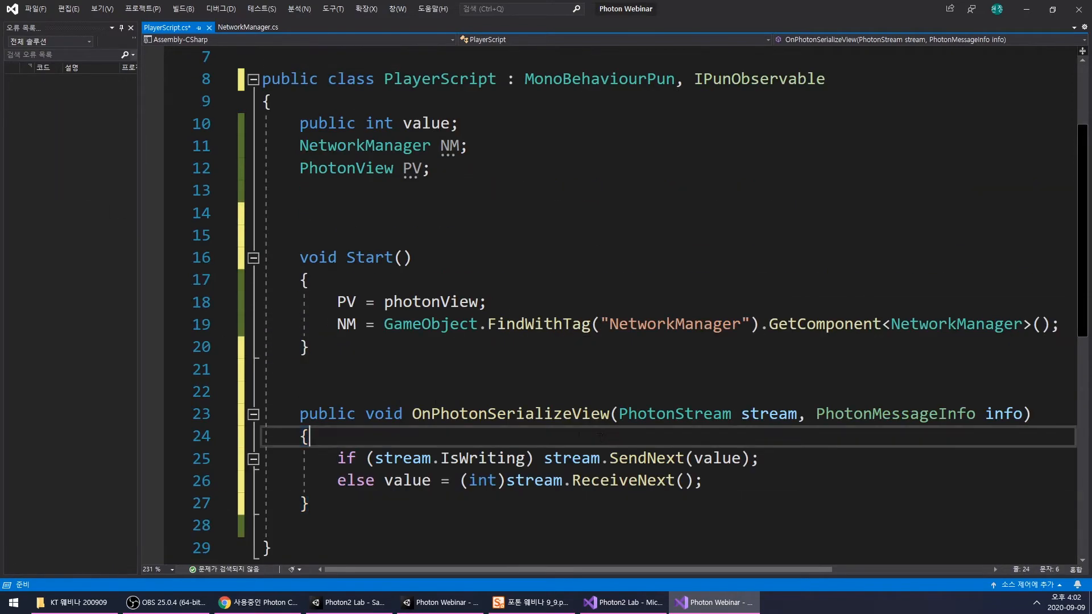
key(ctrl+s)
scroll(434, 398, up, 2)
- Switch to the Photon Webinar project in Unity and inspect the observed components in the Player prefab's Photon View
click(691, 607)
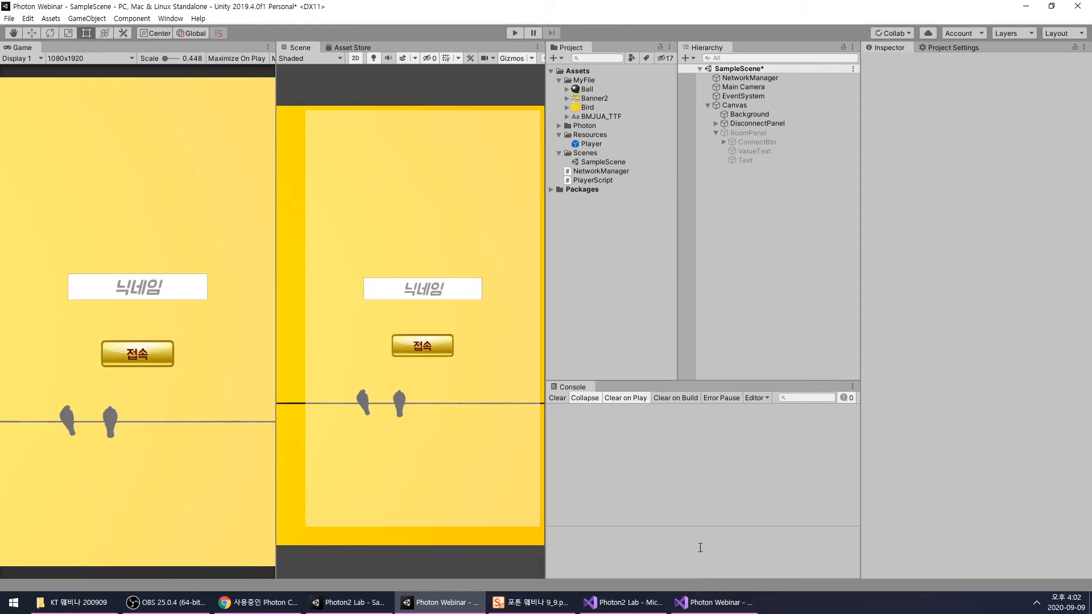
click(750, 77)
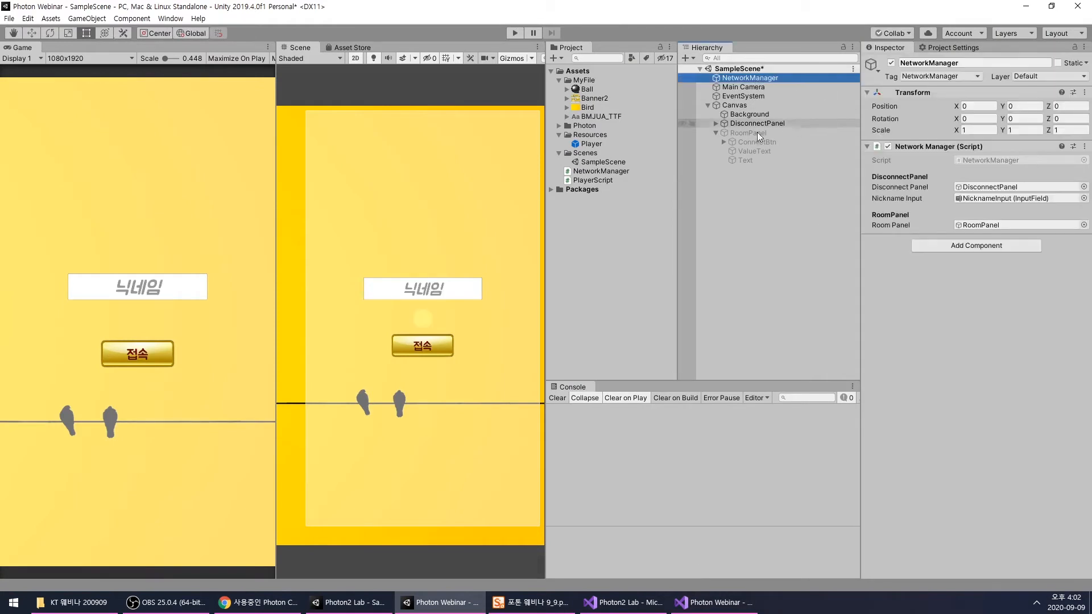
click(592, 144)
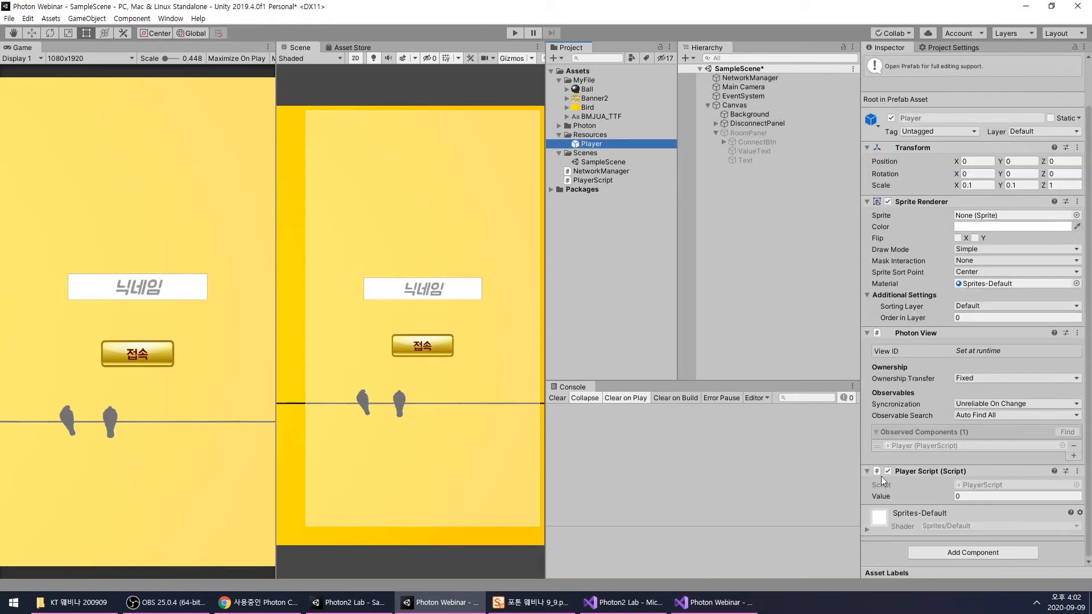
click(969, 417)
click(995, 453)
click(917, 447)
click(647, 301)
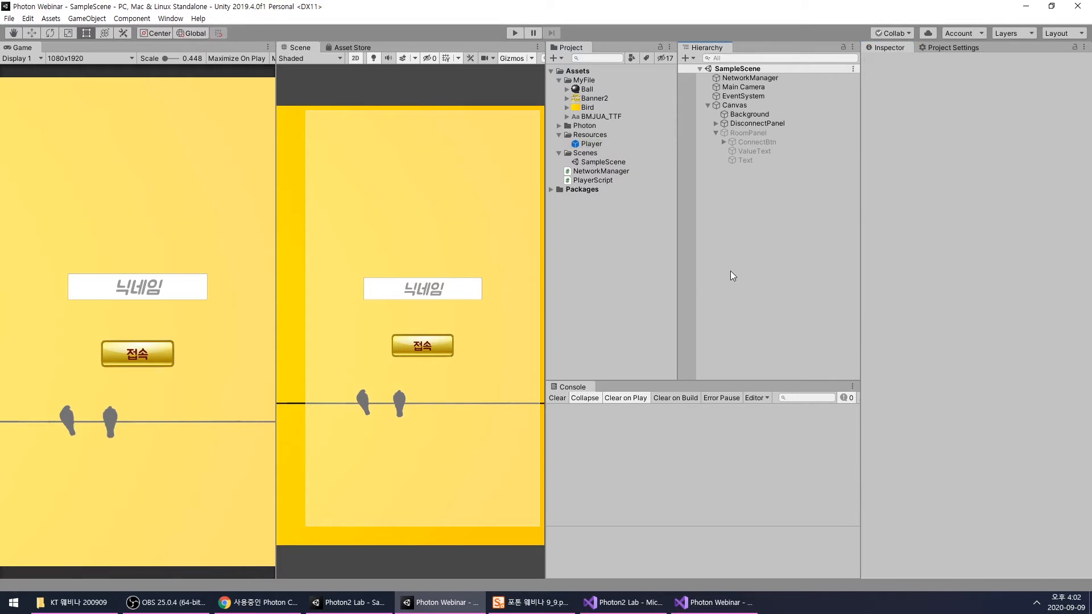
- Deactivate DisconnectPanel and activate RoomPanel in the Canvas
scroll(390, 221, down, 2)
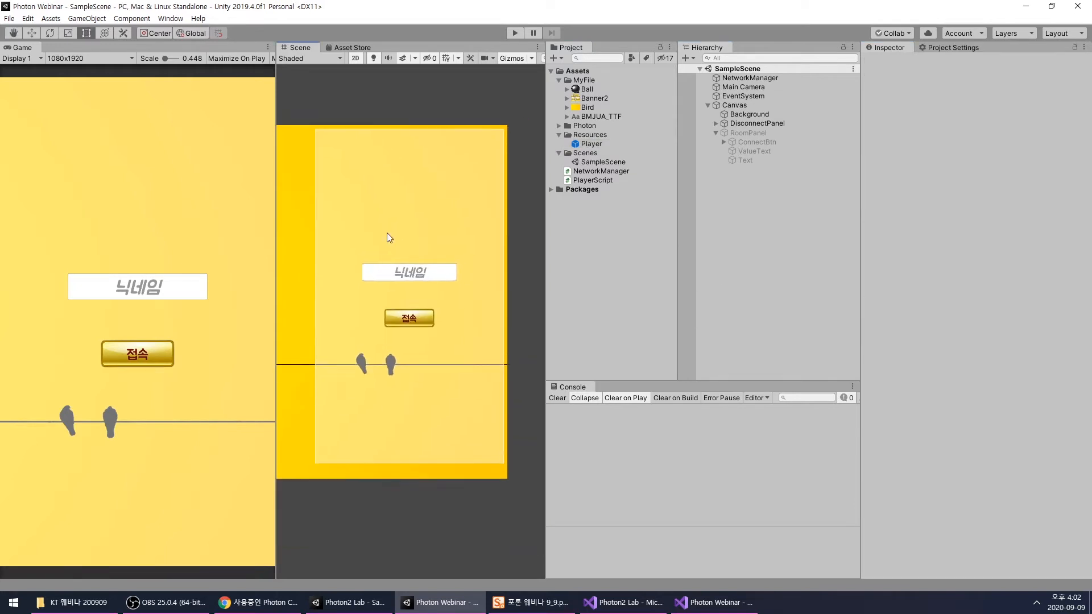
click(757, 123)
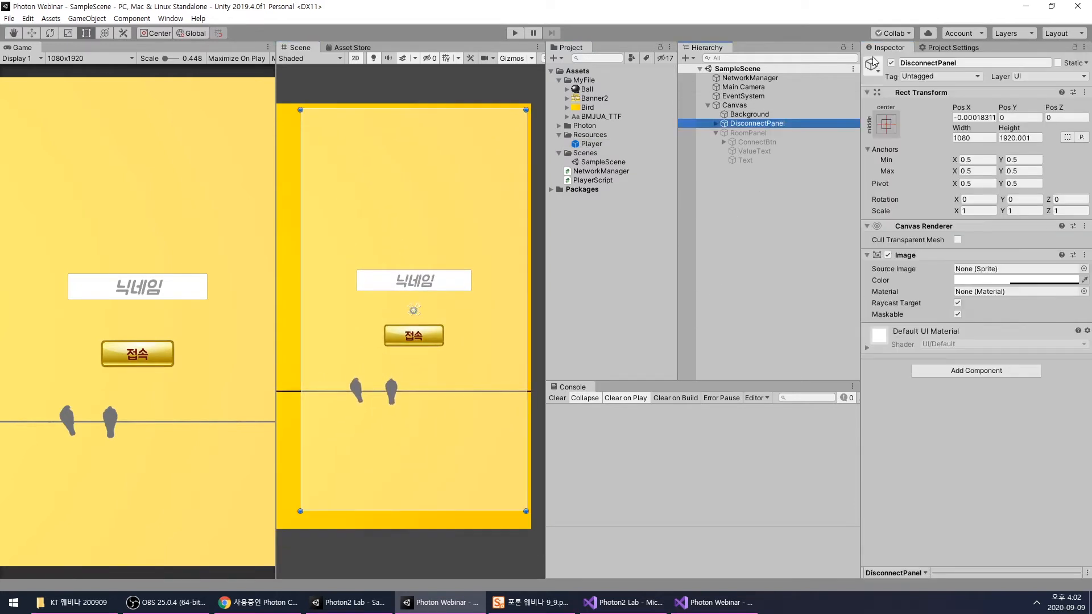
click(892, 62)
click(765, 133)
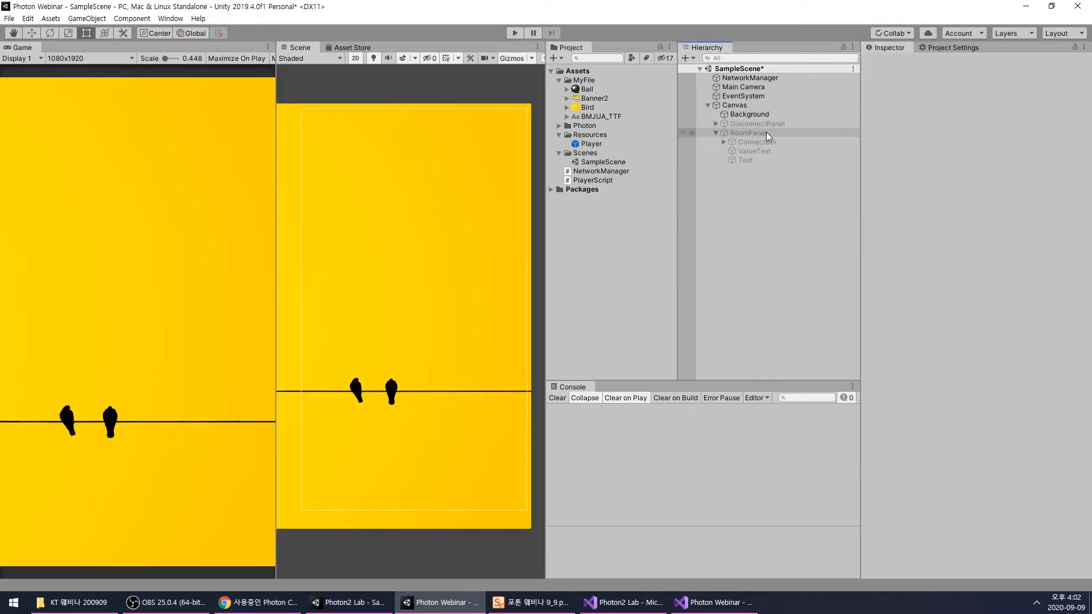
click(891, 62)
scroll(420, 203, down, 7)
middle_drag(419, 203, 420, 240)
scroll(420, 240, up, 5)
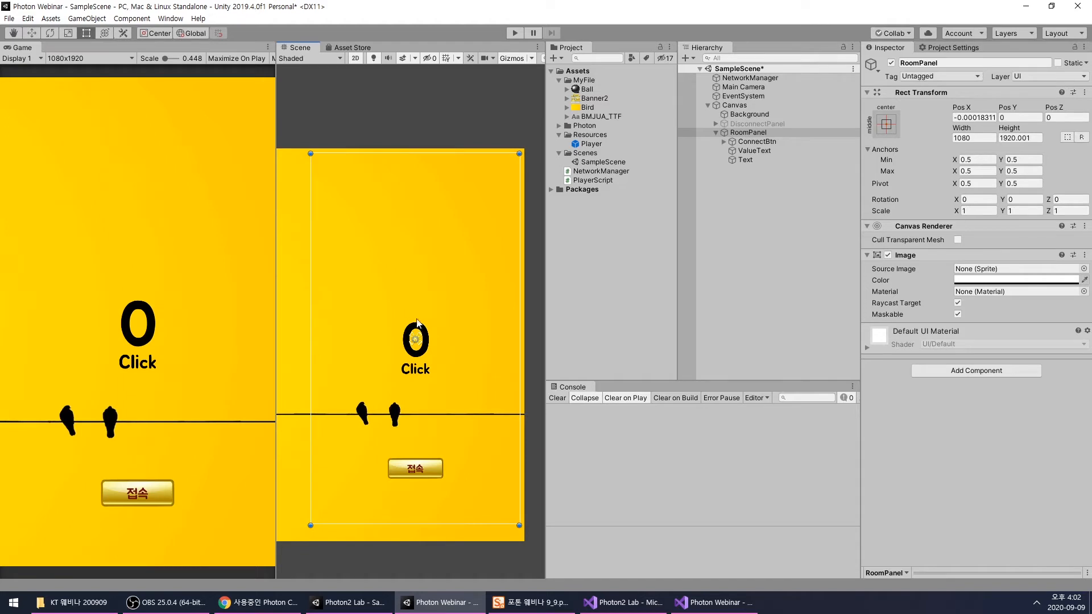
- Review the Player prefab's Player Script component and the Click text object inside RoomPanel
click(756, 264)
click(594, 144)
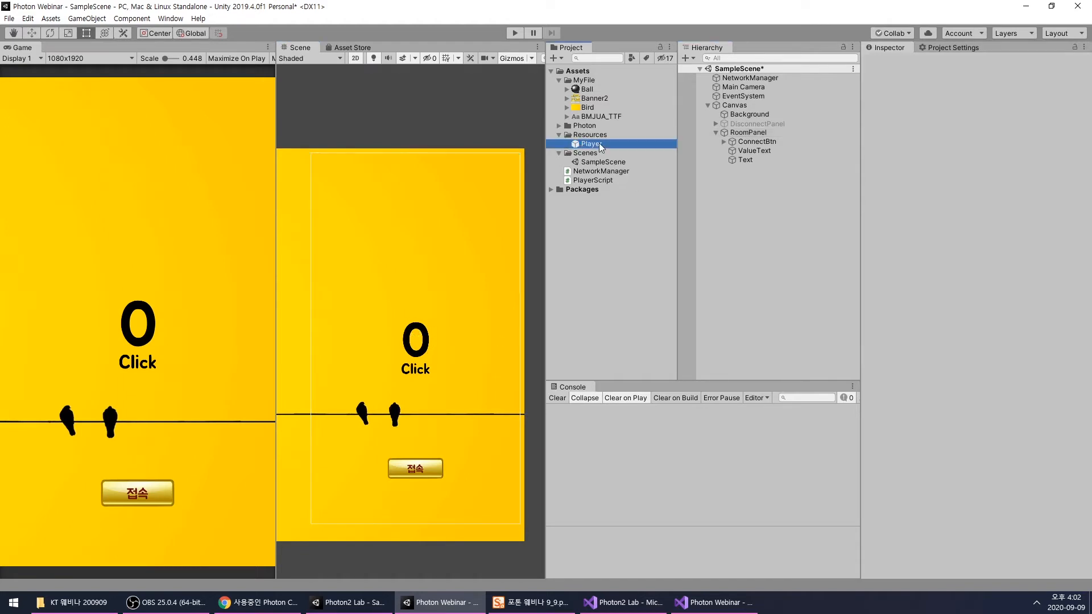
scroll(934, 419, down, 2)
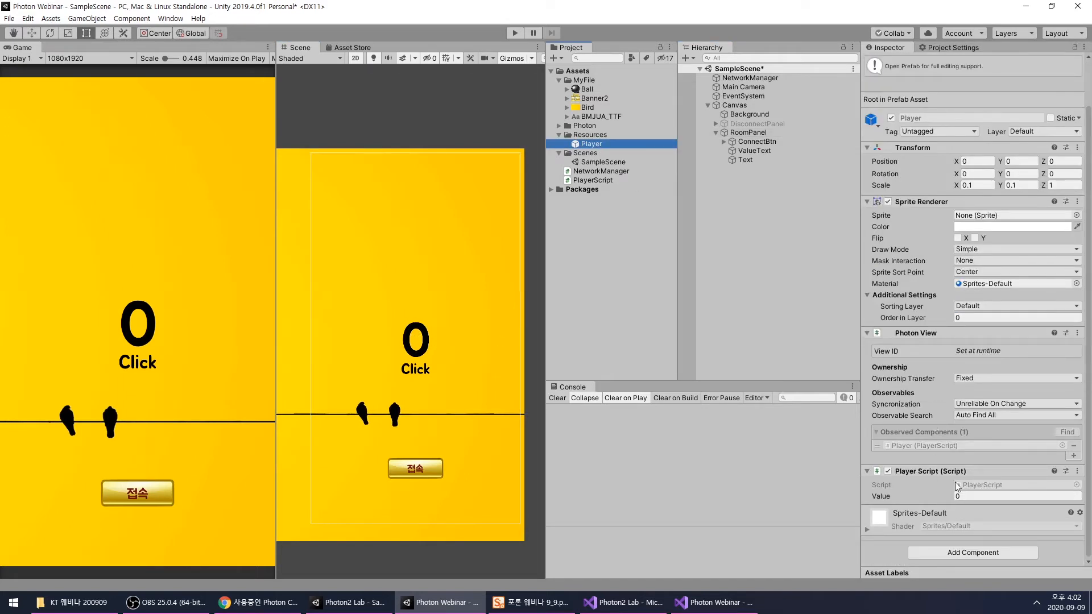
click(794, 210)
click(748, 160)
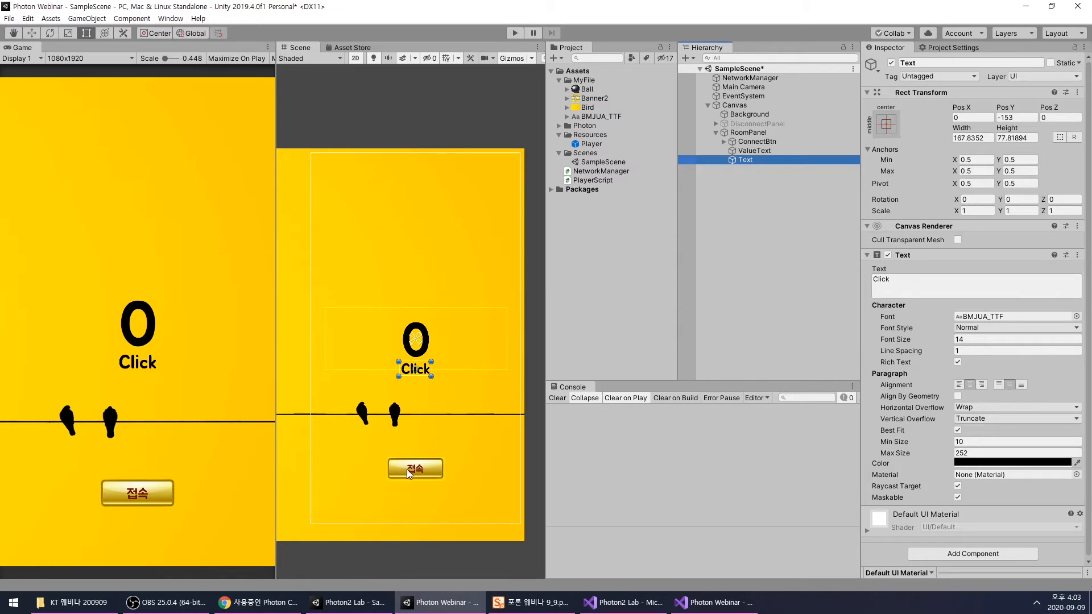
click(730, 265)
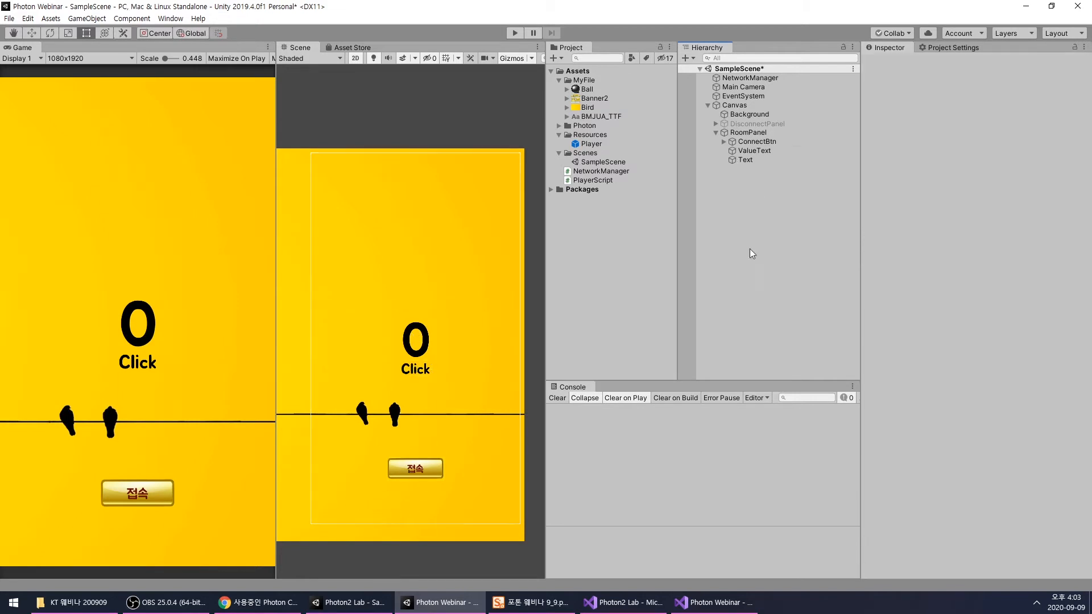
- Add a UI Button to RoomPanel and enlarge it to 1080 by about 1528, covering the area above the connect button
right_click(751, 133)
mouse_move(806, 330)
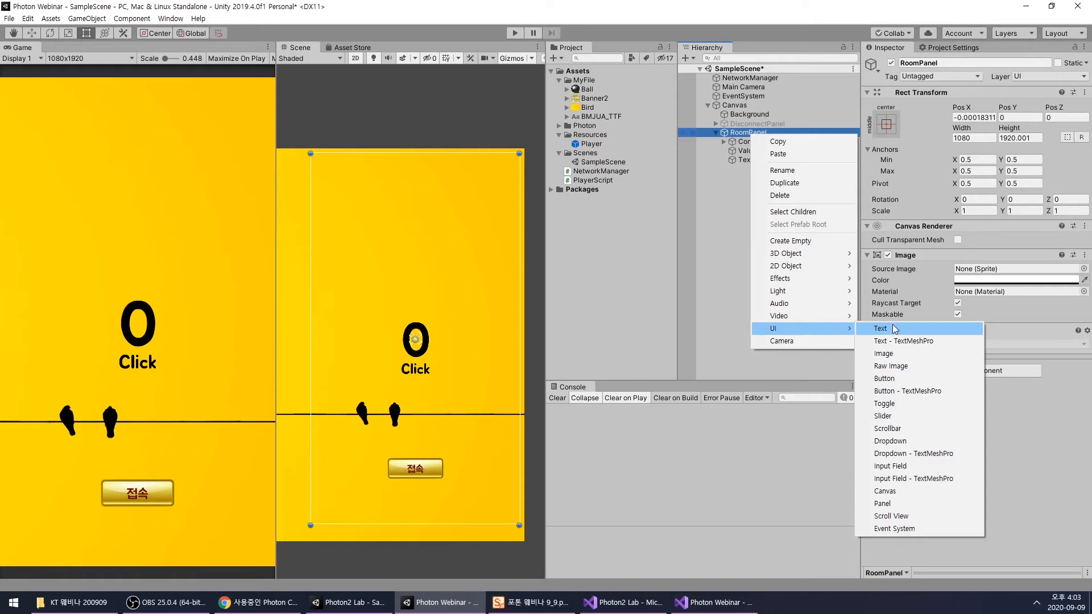
click(891, 380)
drag(436, 344, 523, 450)
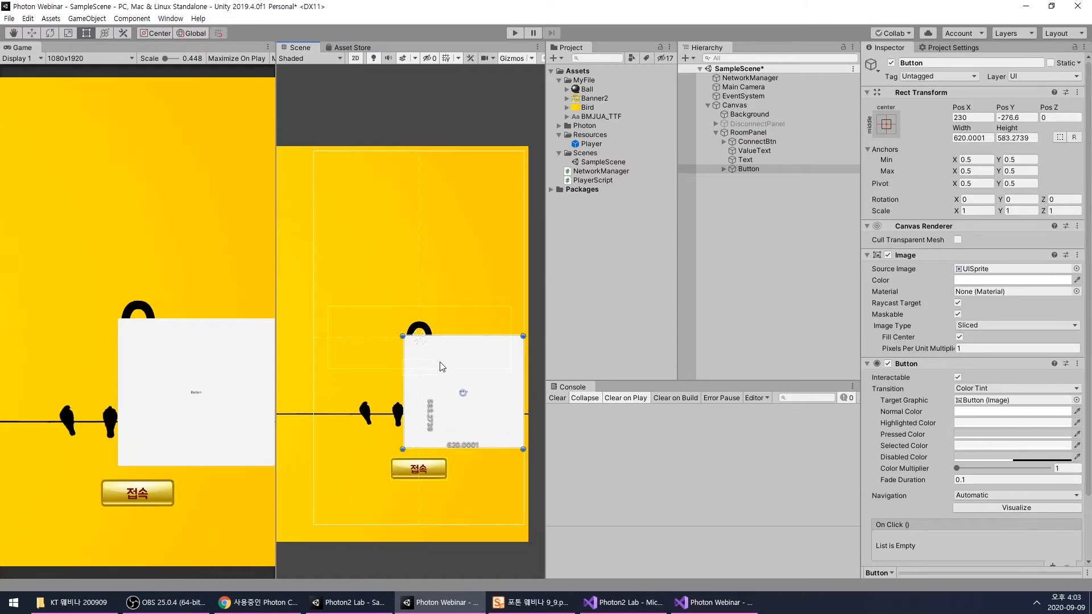
drag(403, 336, 314, 152)
- Delete the new button's child text and rename the button ClickRange
click(698, 172)
click(752, 169)
click(724, 169)
click(753, 178)
key(Delete)
click(754, 170)
click(753, 170)
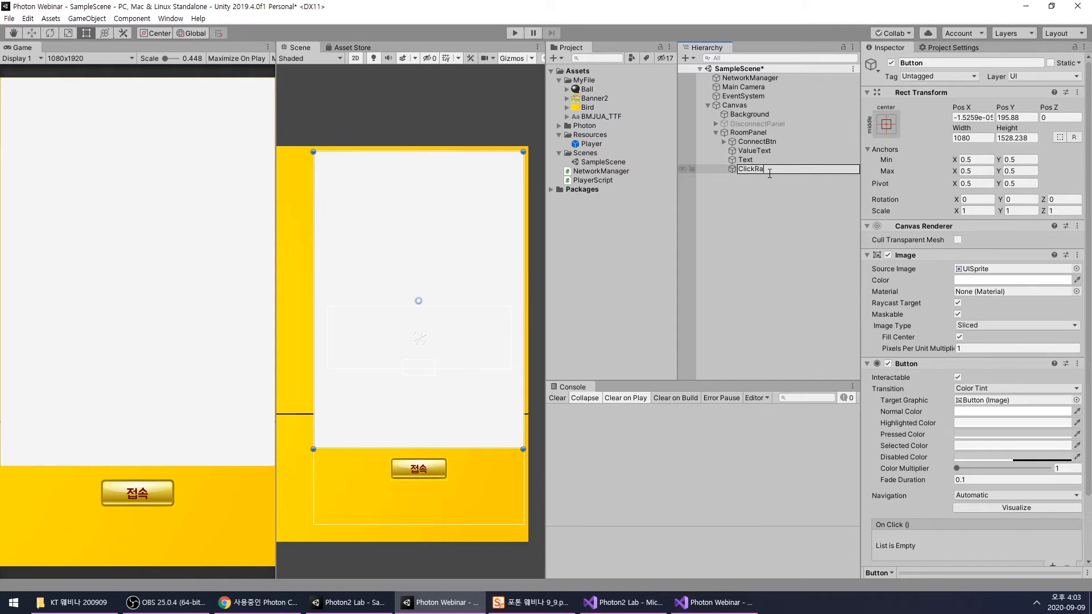
key(Return)
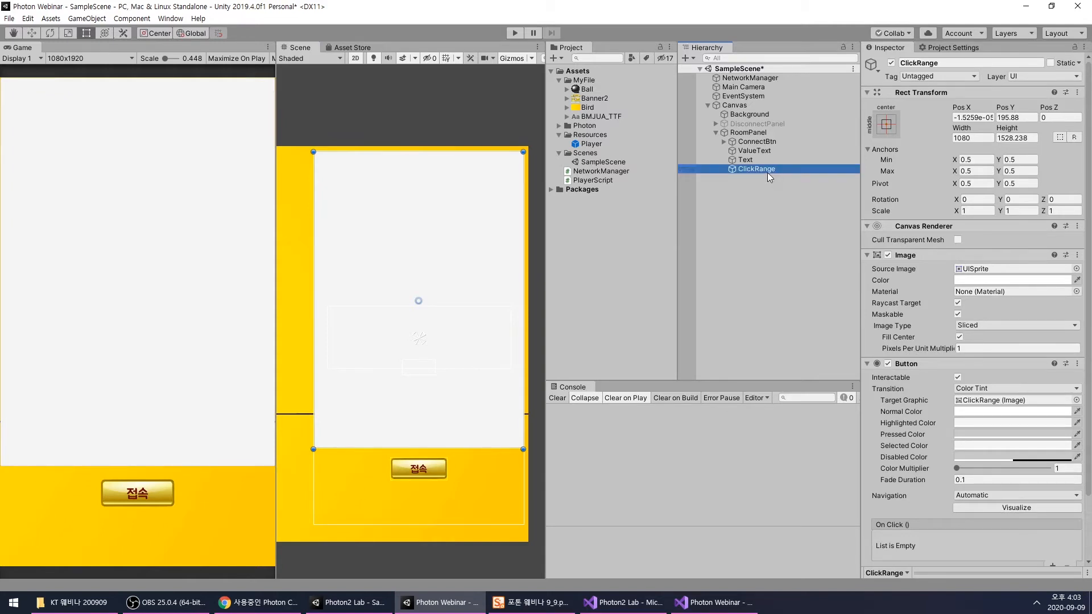
- Make the ClickRange button's Image color fully transparent by lowering its alpha
scroll(915, 405, down, 3)
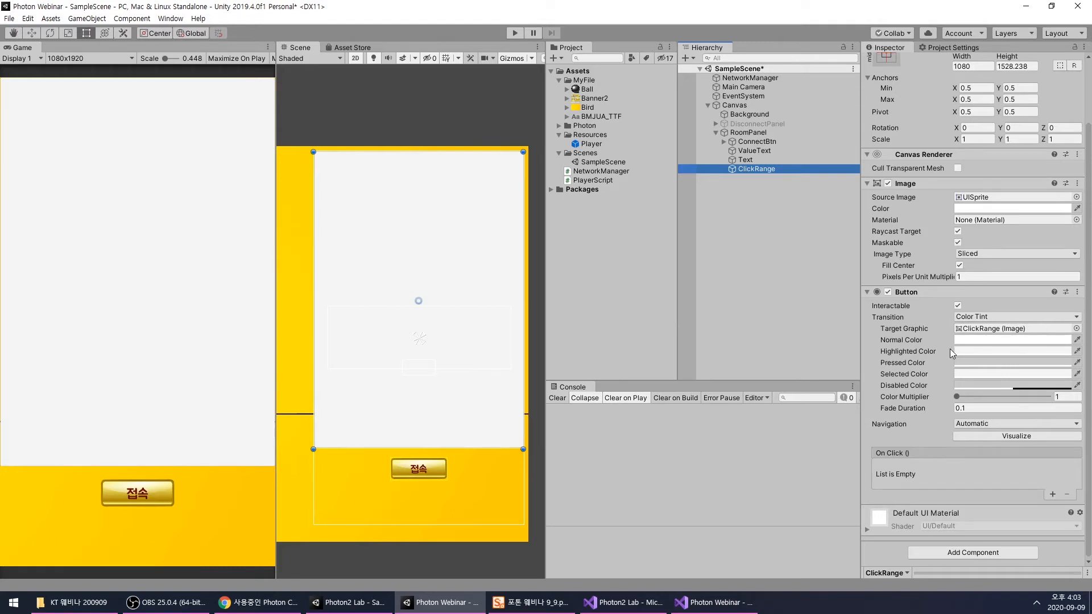
click(974, 209)
drag(1019, 371, 944, 370)
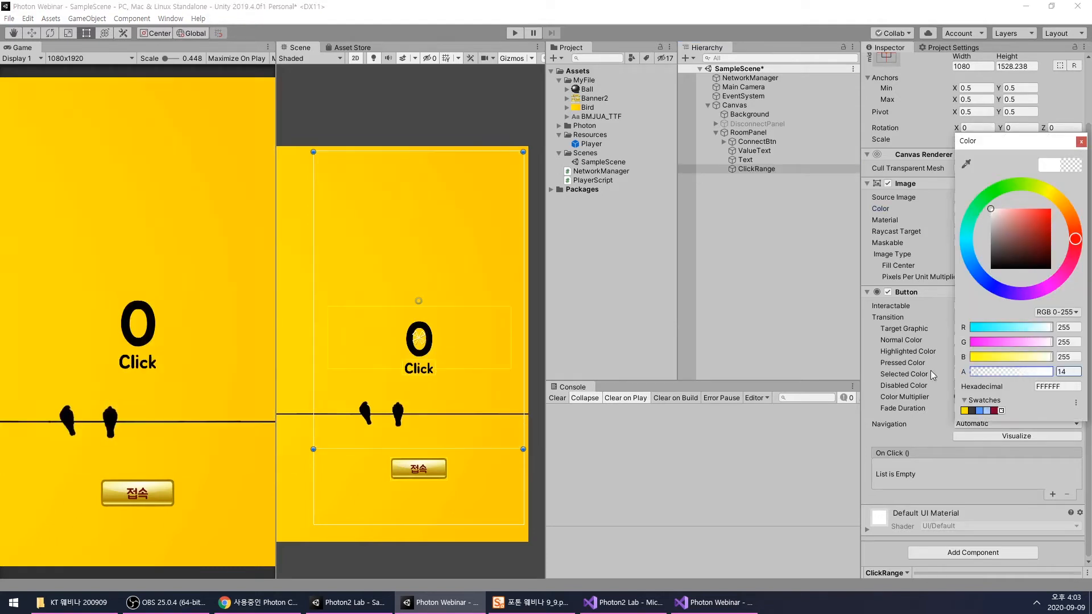
click(1080, 143)
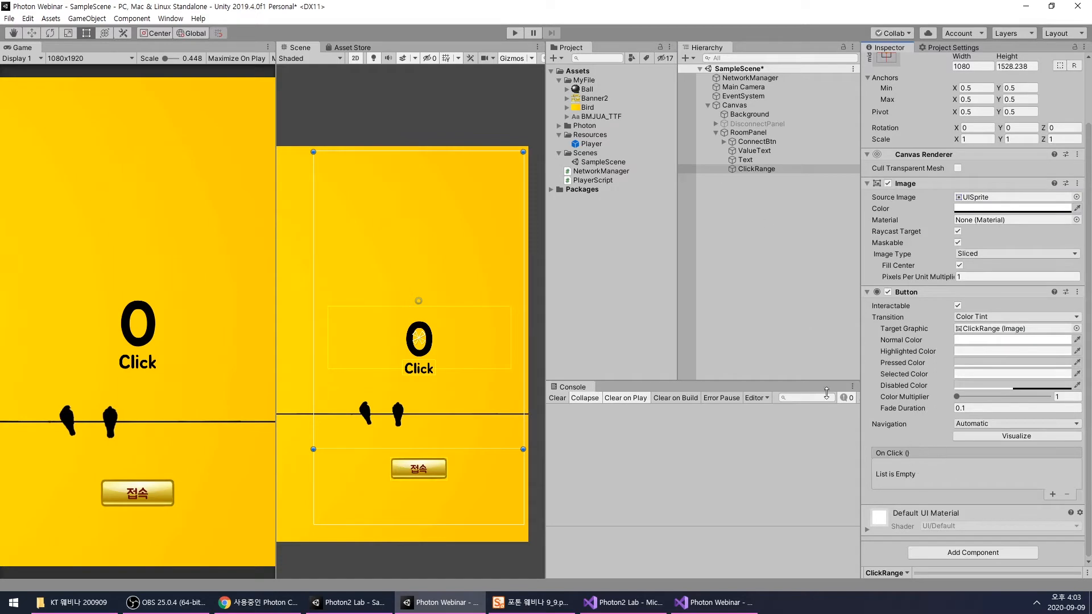
- Switch to NetworkManager.cs in Visual Studio and add an empty public void Click() method below OnJoinedRoom
click(708, 603)
click(236, 27)
scroll(526, 360, down, 8)
click(483, 370)
click(483, 324)
click(482, 348)
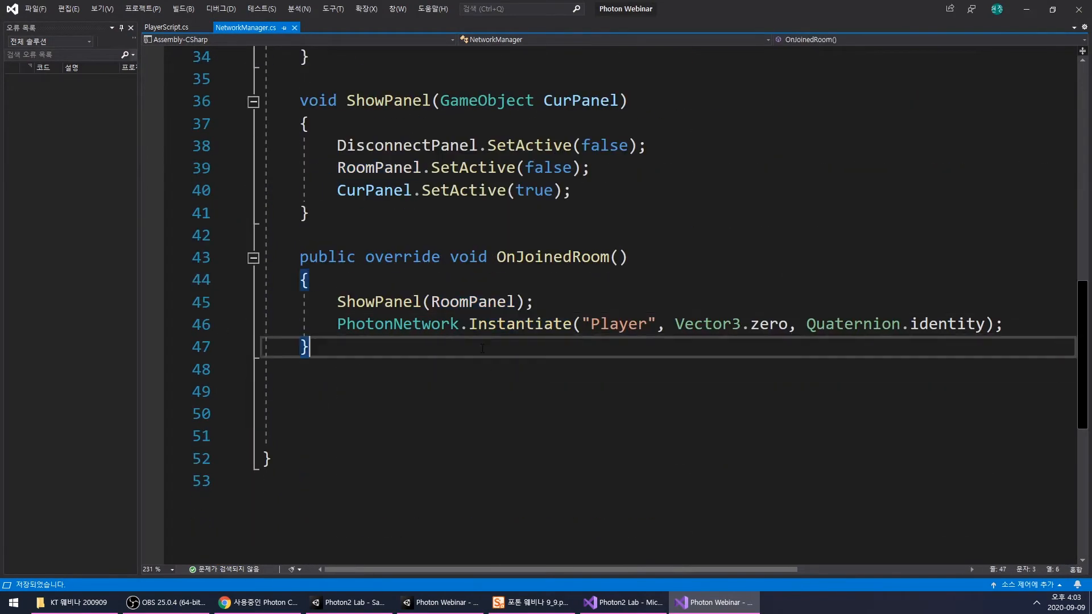
key(Return)
key(Return)
key(Return)
key(Return)
text(public voide)
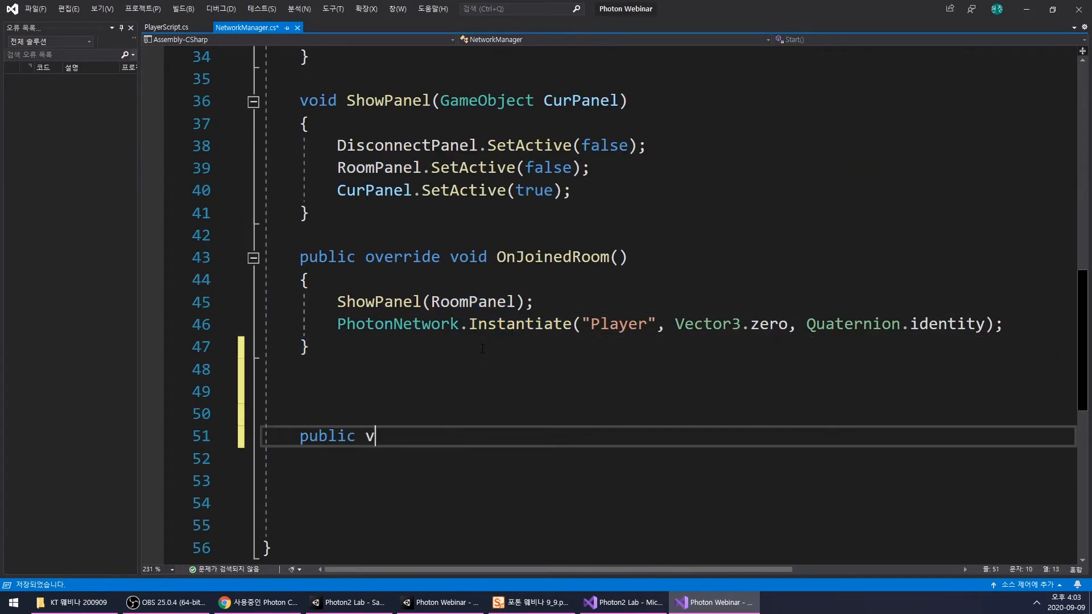
key(BackSpace)
key(BackSpace)
text(Click() { })
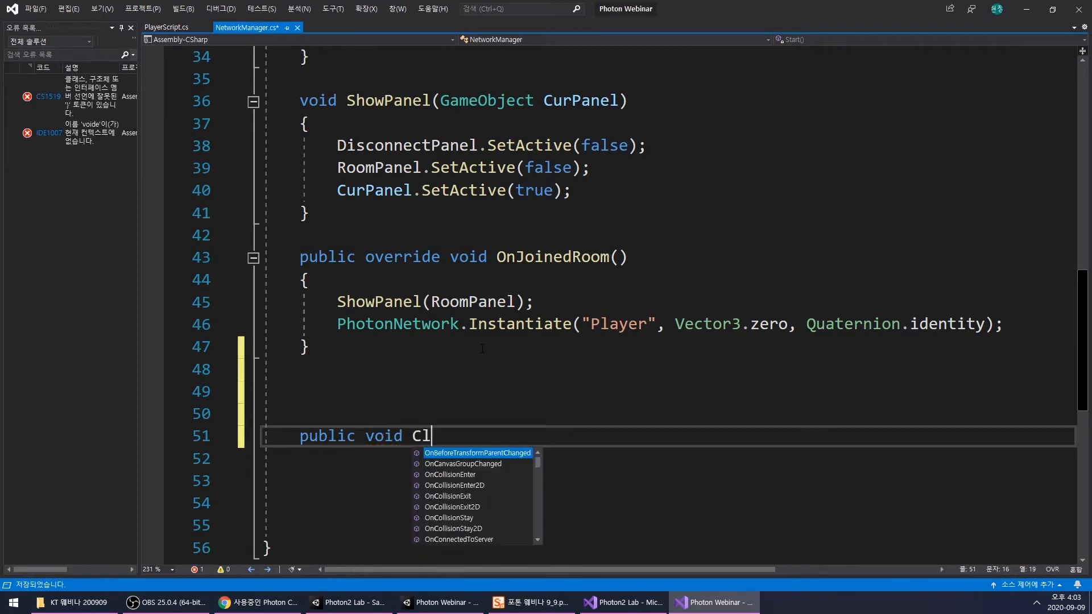
- Expand the Click() method's braces onto separate lines with an indented empty line between them
key(Left)
key(Left)
key(Left)
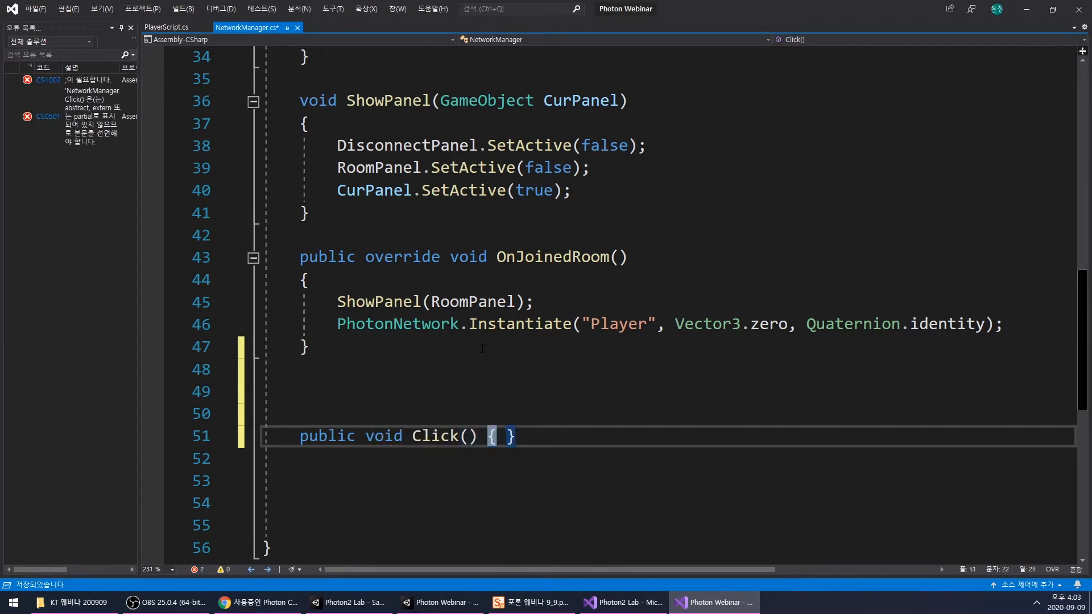
key(Insert)
key(Return)
key(Right)
key(Return)
key(Return)
scroll(482, 348, down, 2)
key(Up)
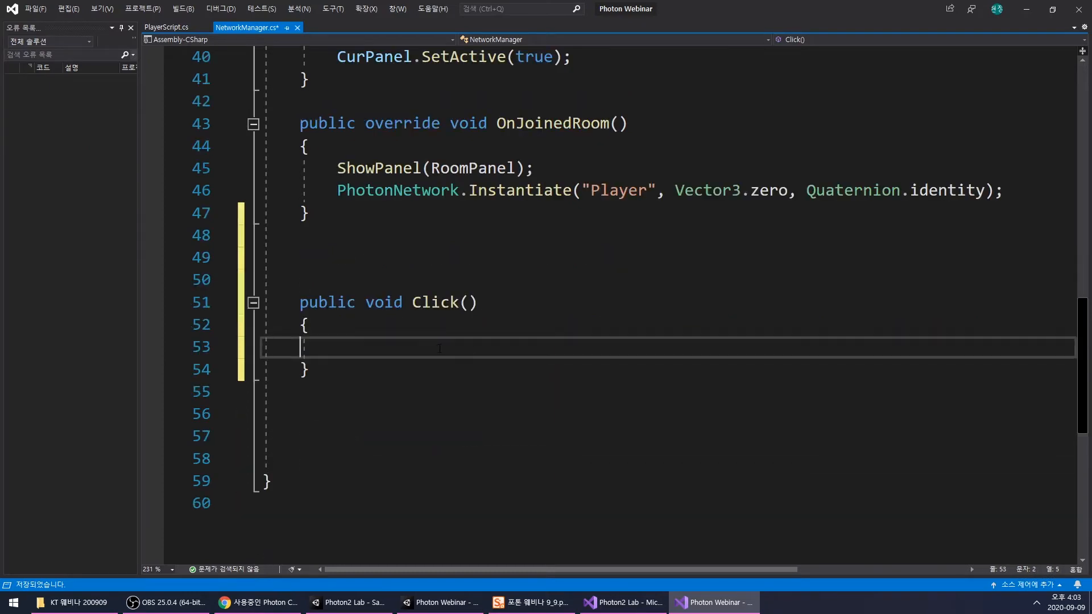
key(Tab)
- Switch to the Unity scene and place three instances of the Player prefab at the root of the hierarchy
scroll(444, 347, up, 3)
scroll(477, 351, down, 2)
key(ctrl+Tab)
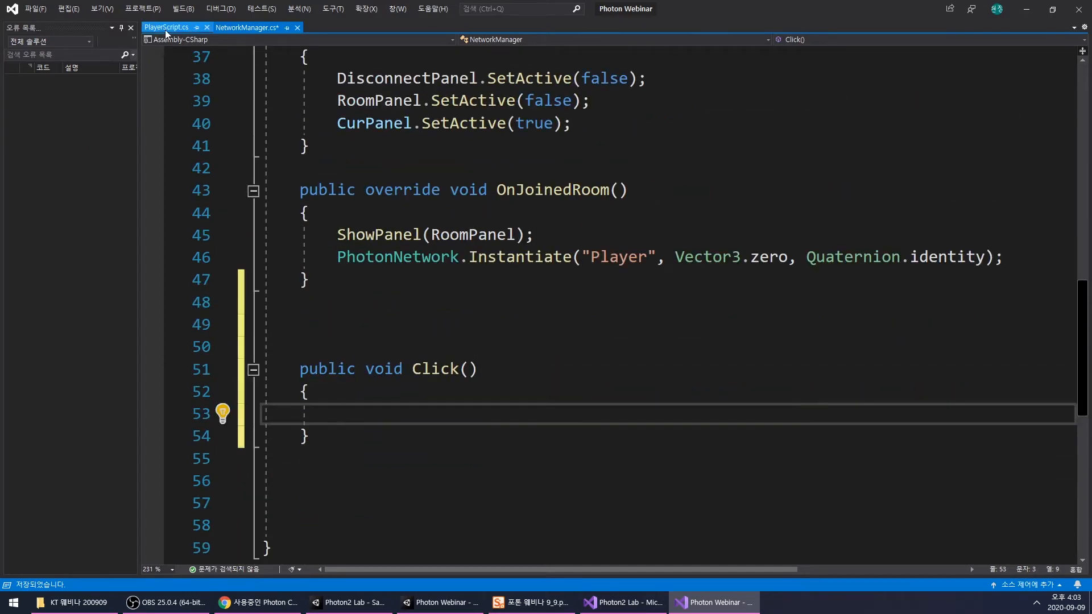
click(700, 603)
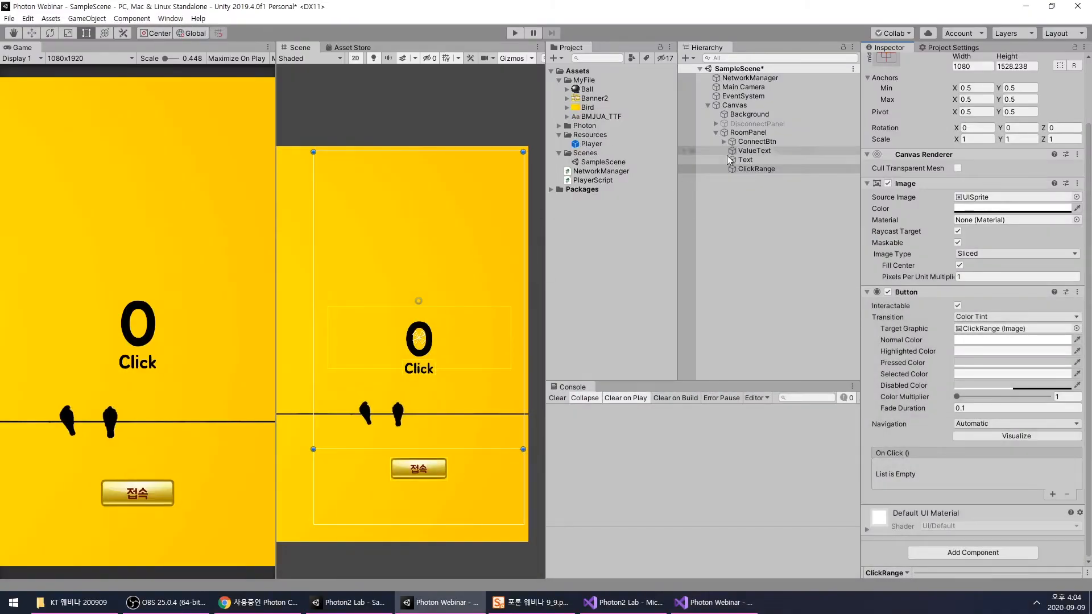
drag(592, 147, 747, 229)
key(ctrl+d)
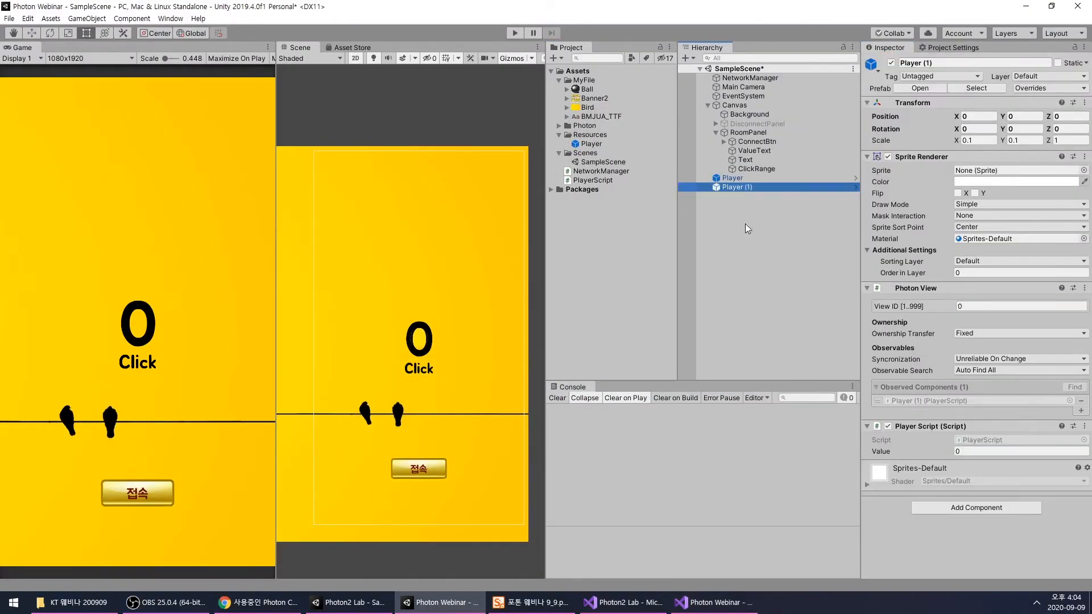
drag(592, 144, 636, 160)
- Delete the three Player instances from the scene hierarchy
click(739, 177)
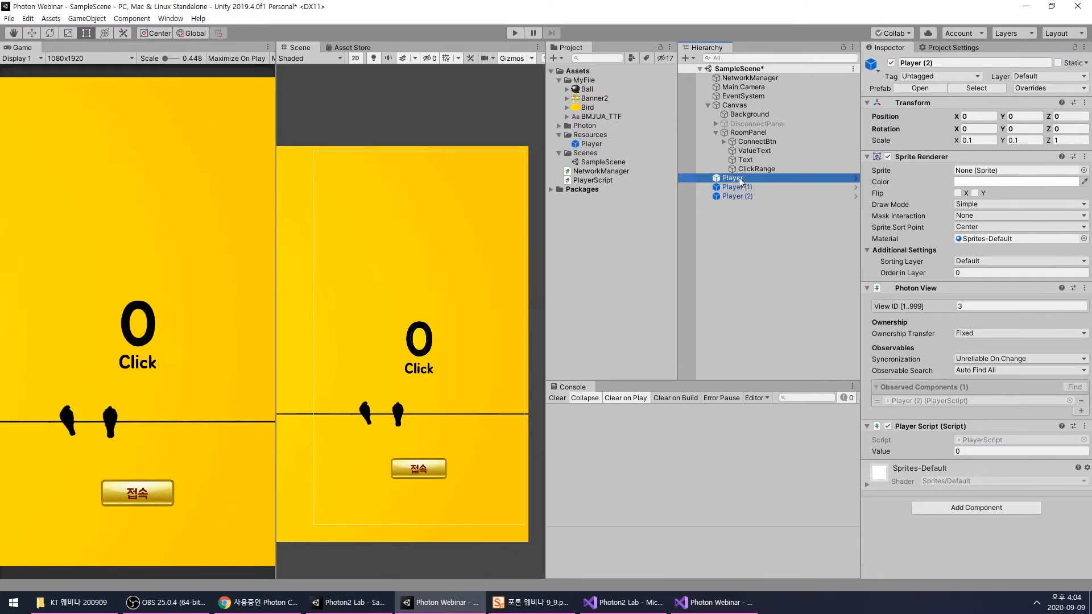
ctrl+click(738, 187)
ctrl+click(738, 197)
key(Delete)
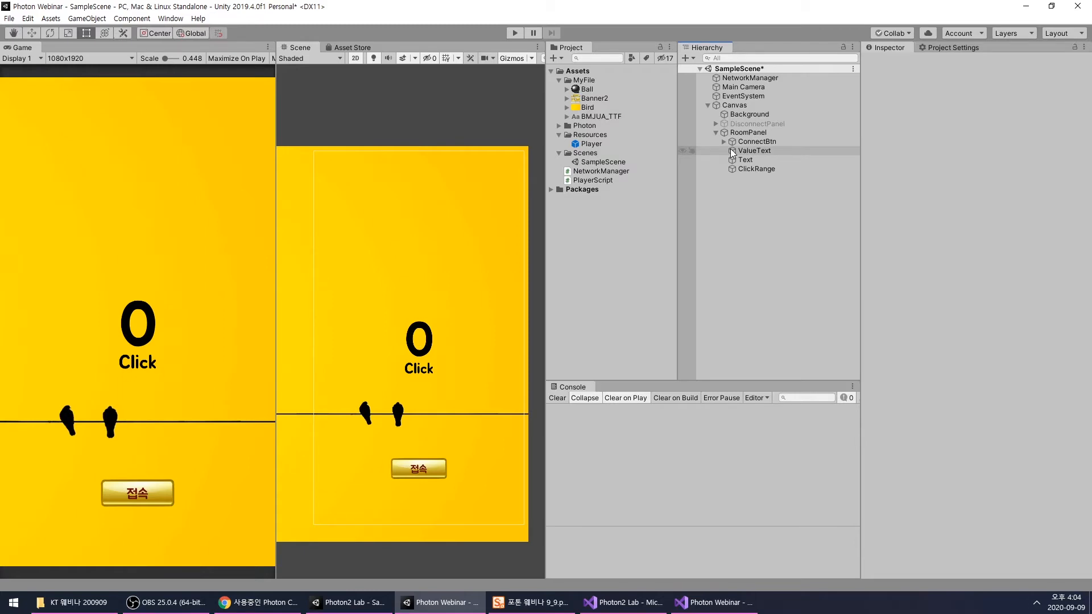
- Switch to the Photon2 Lab code in Visual Studio and examine the ShowPlayersText() method in NetworkManager.cs
click(712, 602)
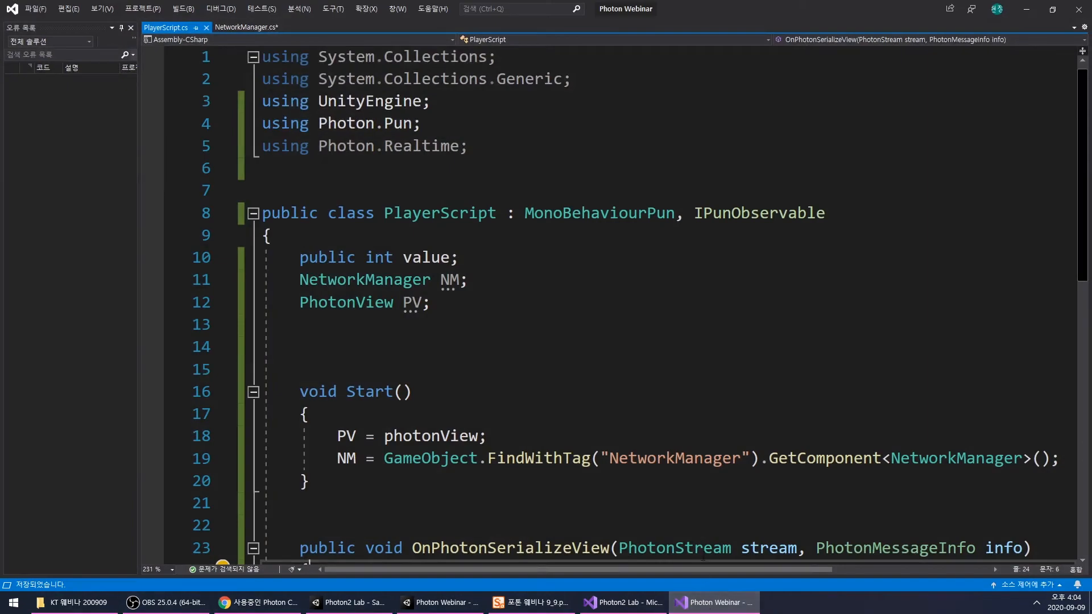
click(623, 601)
scroll(620, 315, down, 5)
scroll(620, 315, down, 3)
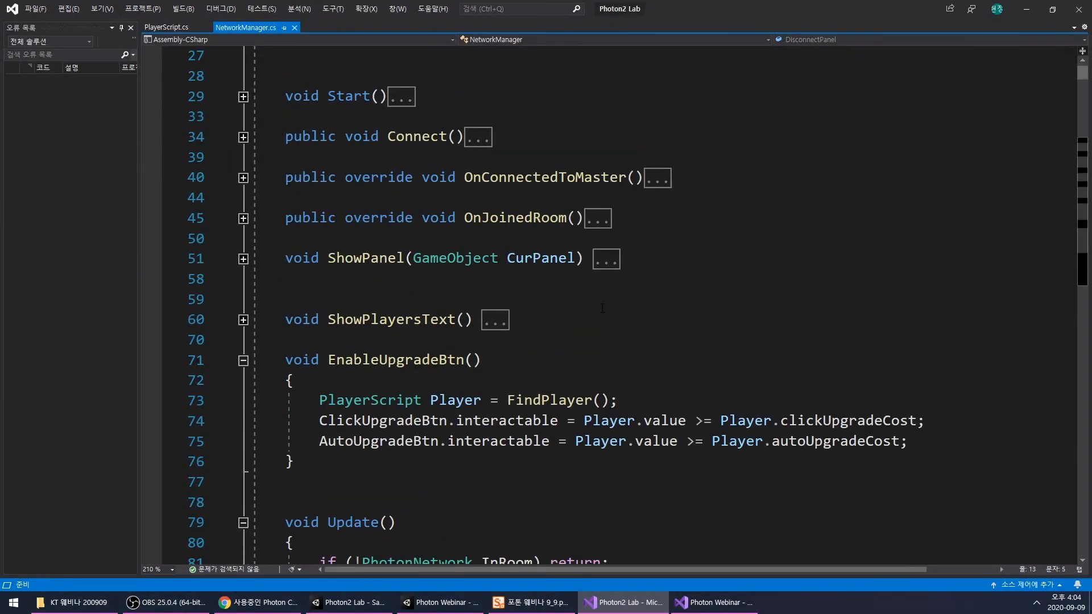
scroll(605, 300, down, 4)
scroll(348, 170, up, 2)
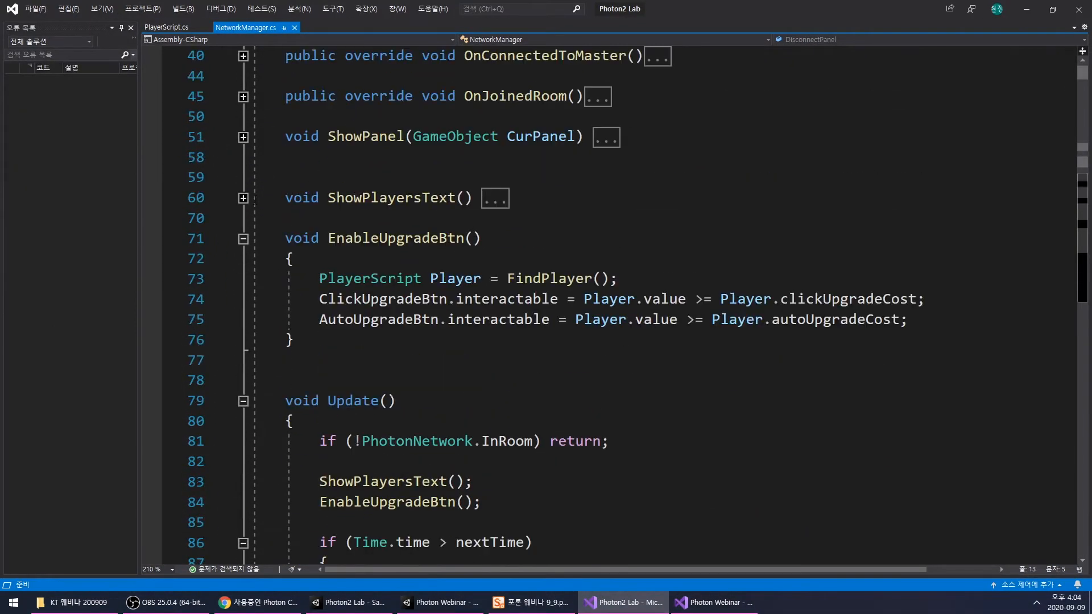
click(243, 198)
click(243, 198)
click(243, 137)
click(243, 138)
click(243, 198)
click(242, 198)
scroll(368, 222, down, 2)
scroll(368, 222, up, 2)
click(243, 198)
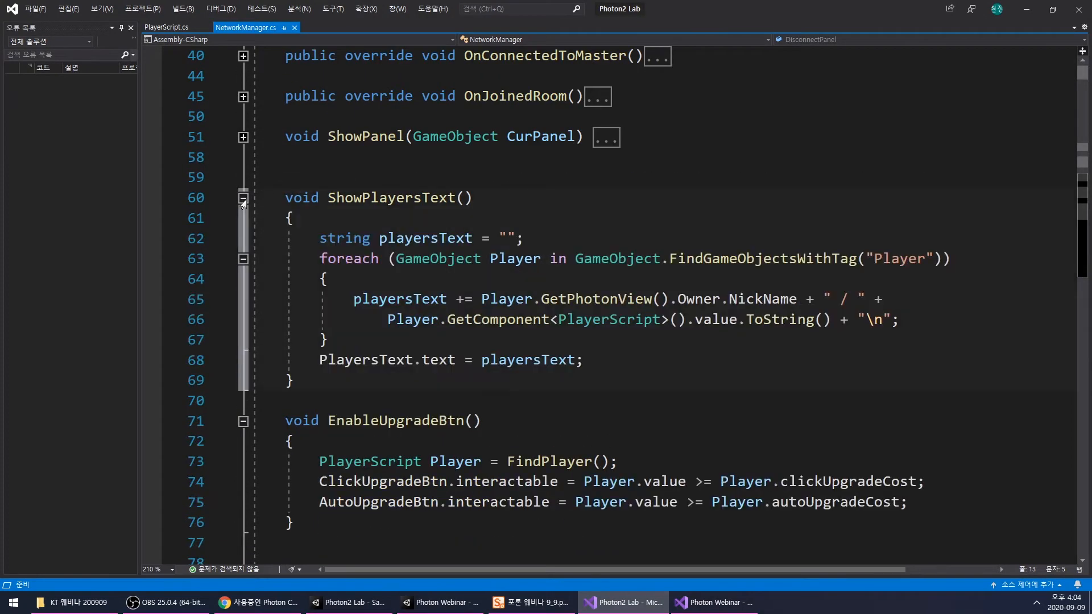
click(242, 198)
click(243, 199)
click(243, 199)
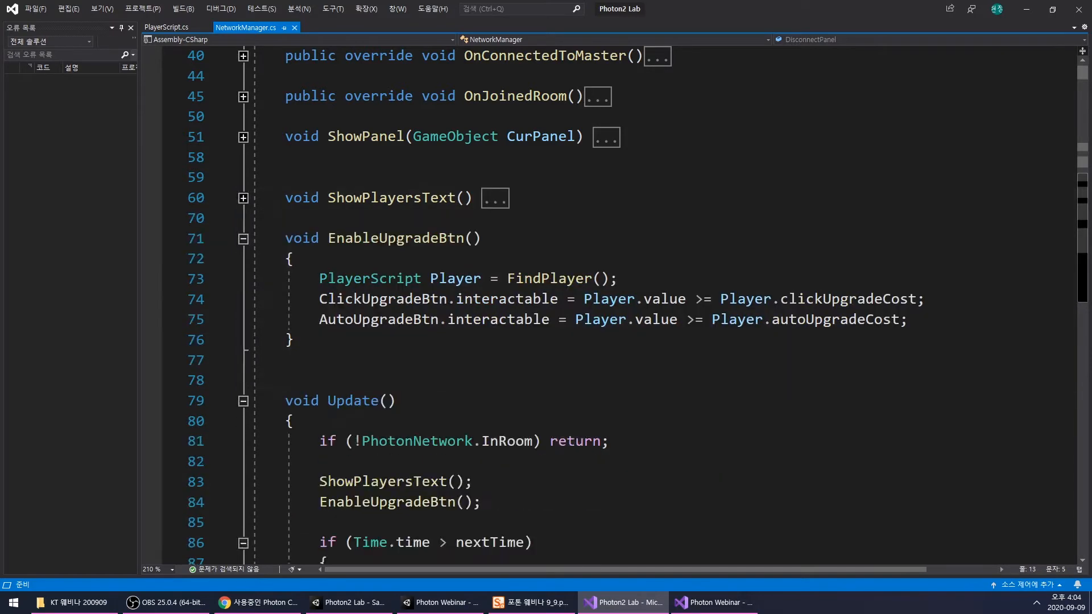
- Examine the FindPlayer() method and its foreach loop in the Photon2 Lab NetworkManager.cs, then minimize that window
scroll(597, 335, down, 7)
drag(704, 321, 850, 341)
click(757, 357)
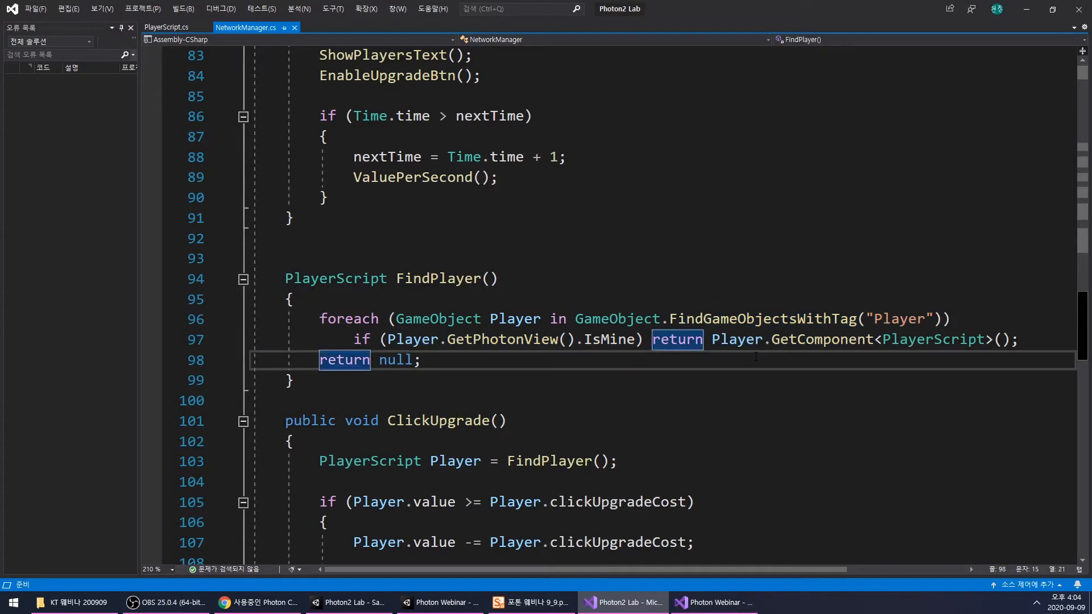
scroll(515, 407, up, 4)
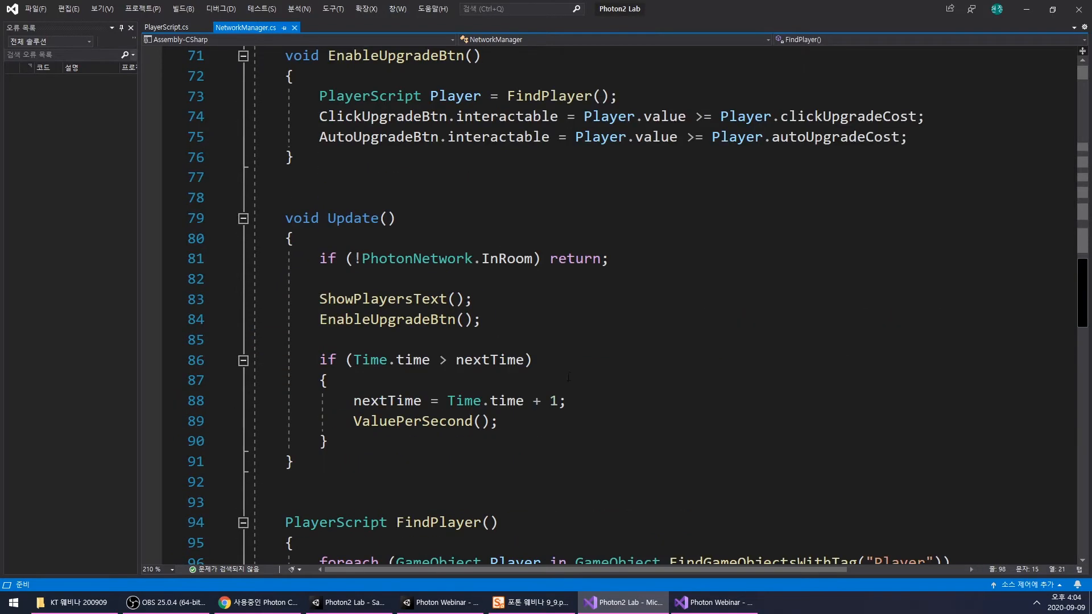
click(1026, 11)
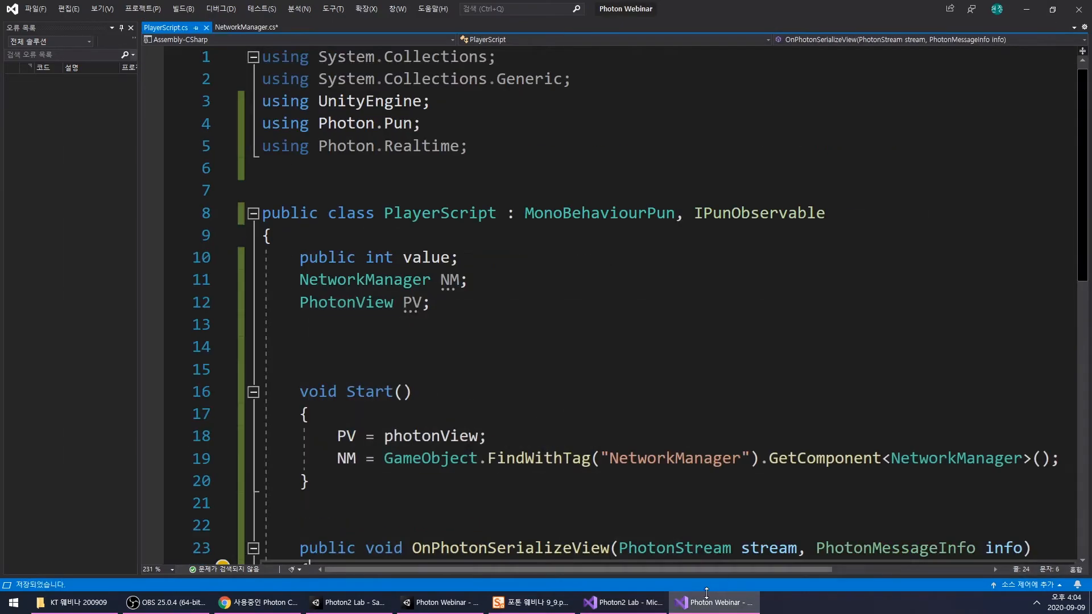
- Review the PlayerScript asset in Unity and its fields, Start() and OnPhotonSerializeView() code in the Photon Webinar project
click(714, 602)
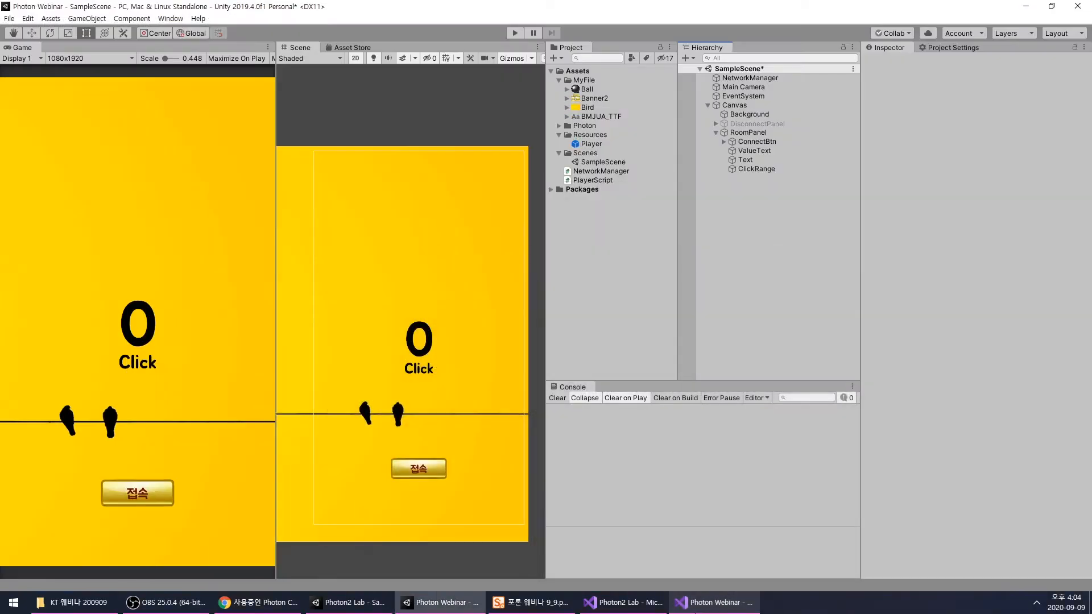
click(594, 180)
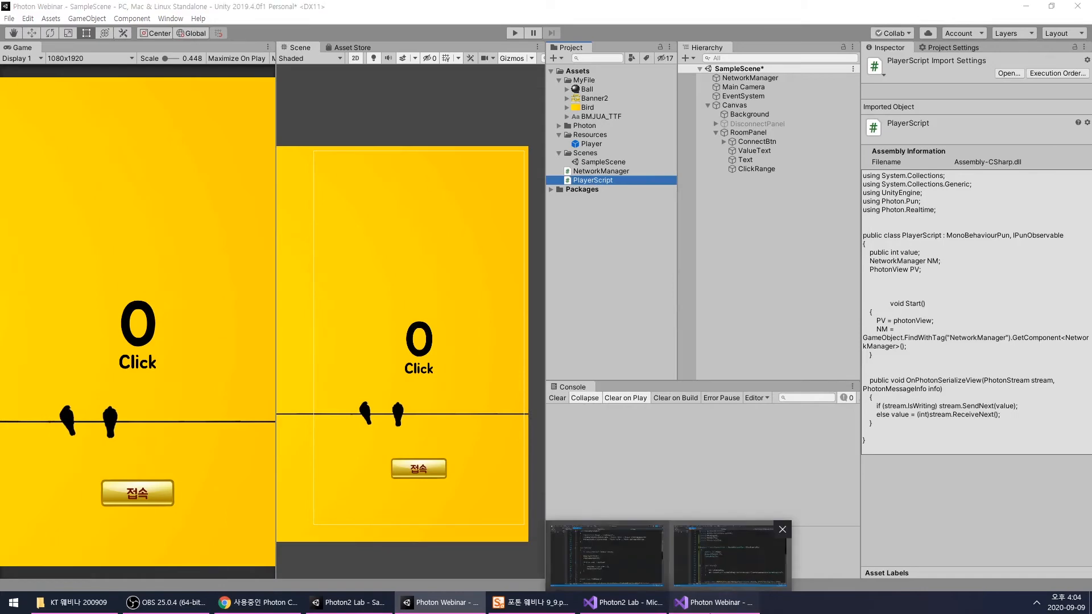
click(715, 600)
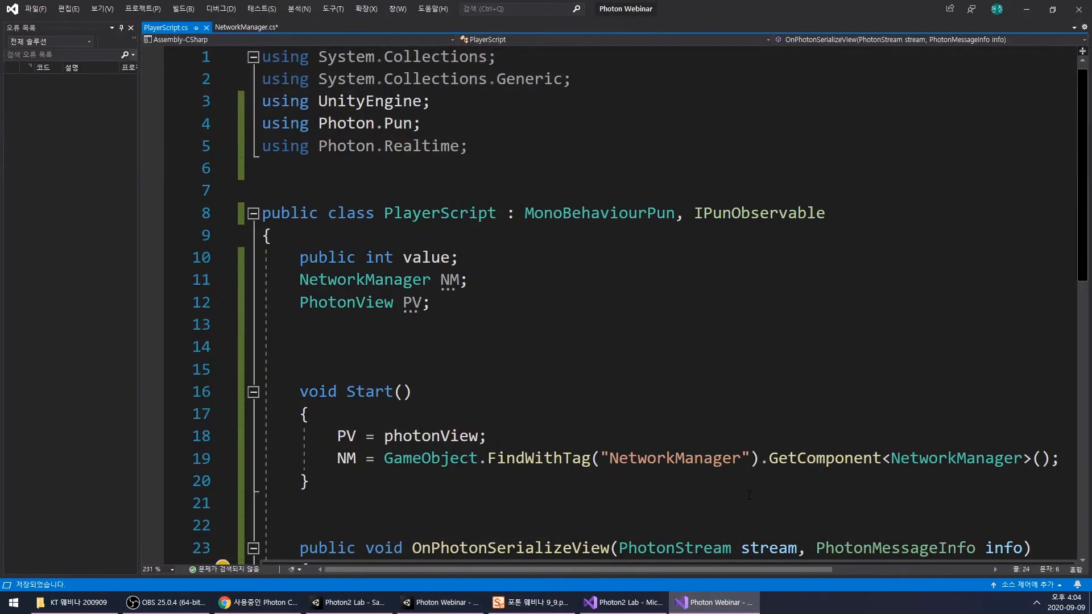
click(671, 279)
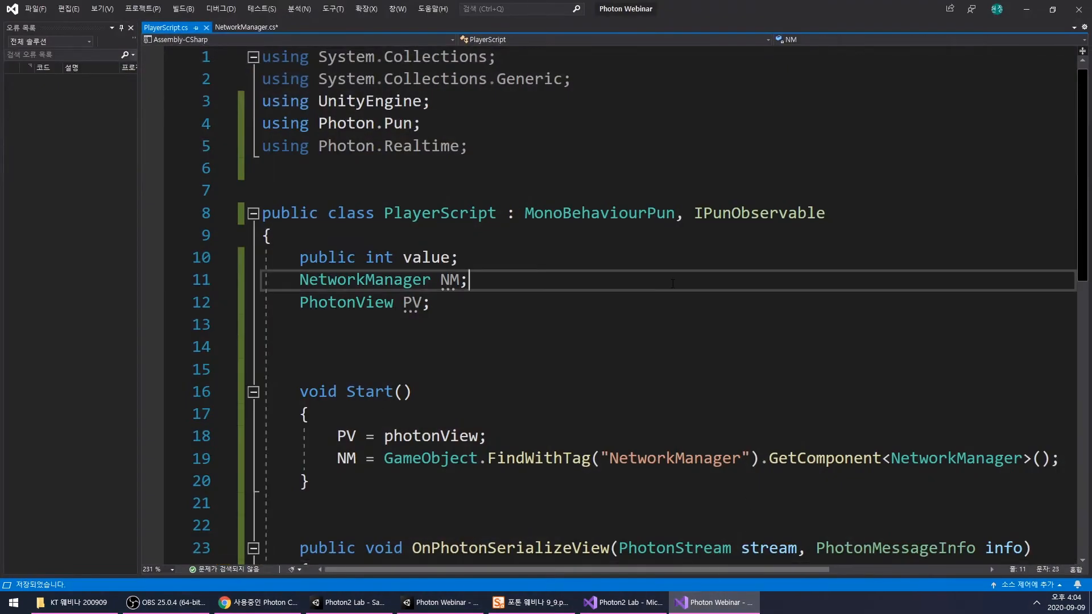
scroll(671, 268, down, 3)
scroll(671, 262, up, 2)
click(667, 257)
click(539, 235)
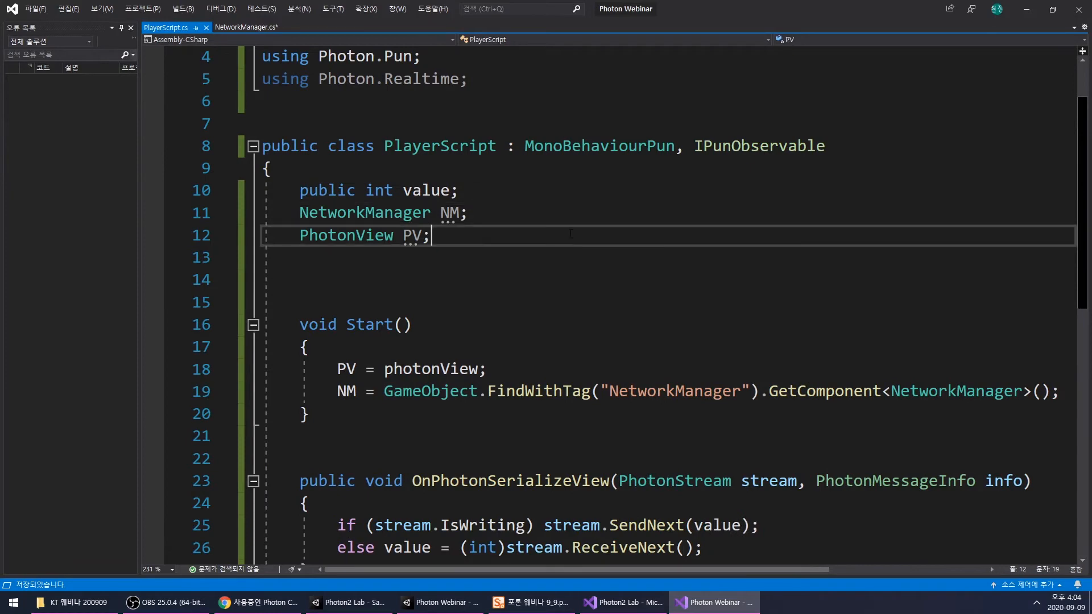
double_click(746, 149)
scroll(740, 199, down, 2)
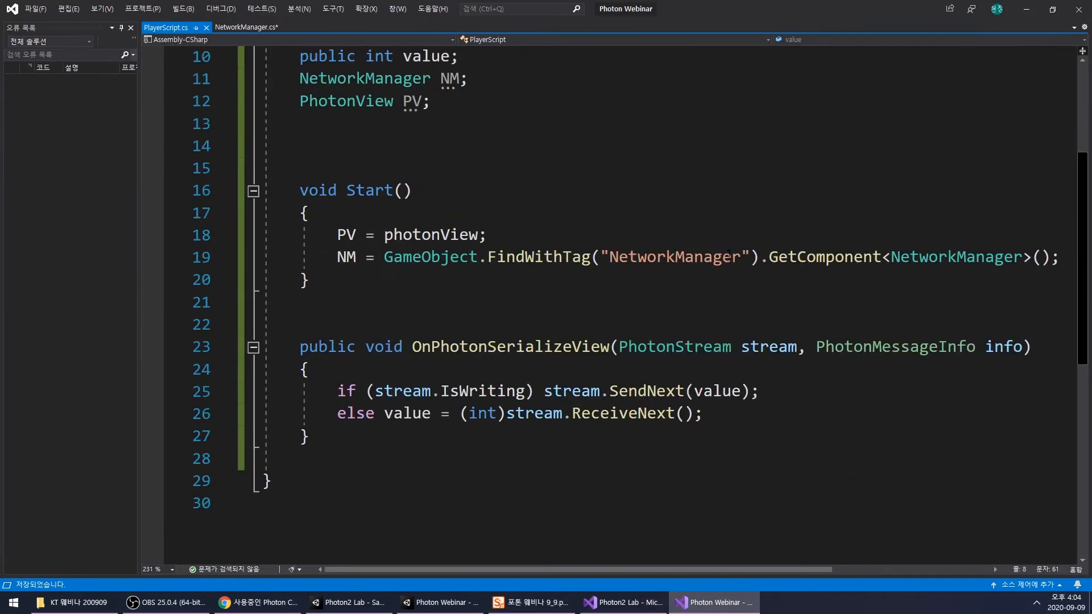
scroll(730, 250, up, 3)
- In the Photon Webinar NetworkManager.cs, declare a GameObject FindPlayer() method above Click()
click(247, 27)
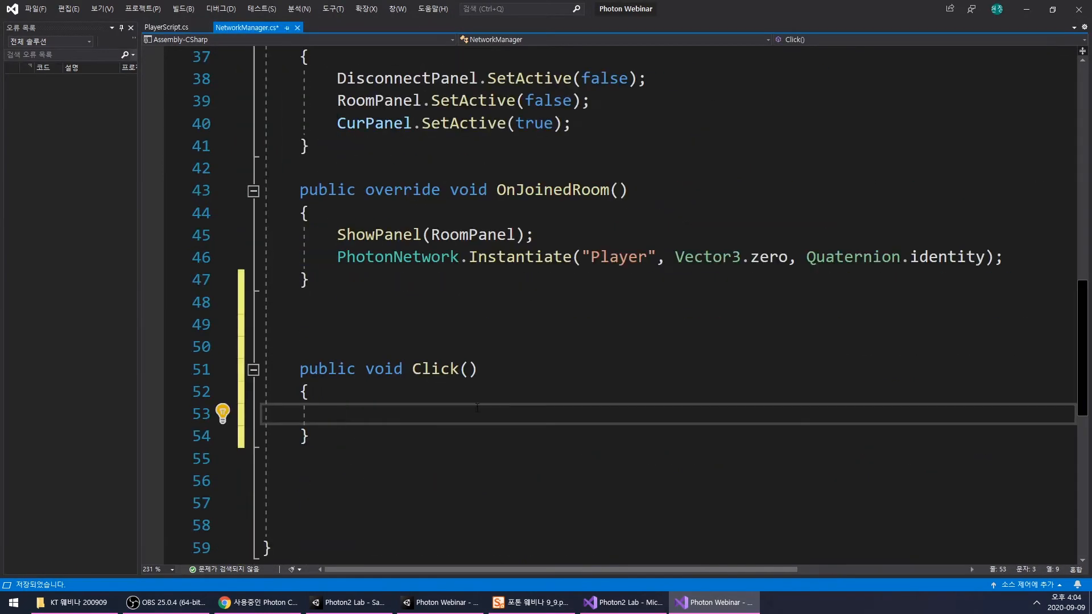
click(441, 328)
text(GO)
key(Tab)
text(Fid)
key(BackSpace)
text(nd)
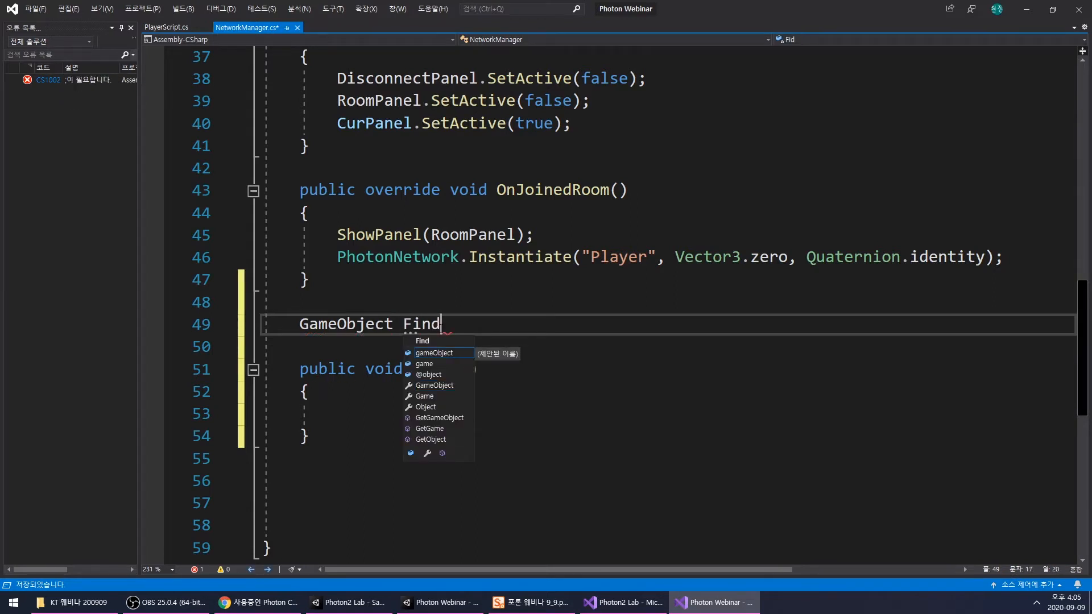
text(Player())
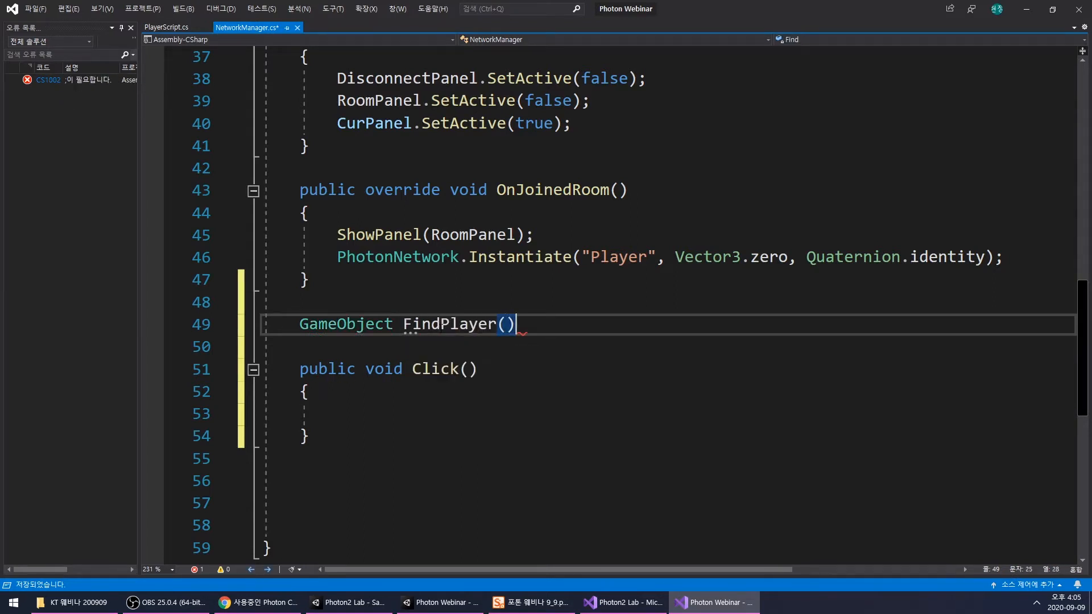
text( {)
- Give FindPlayer() an empty body with its braces on separate lines
key(Left)
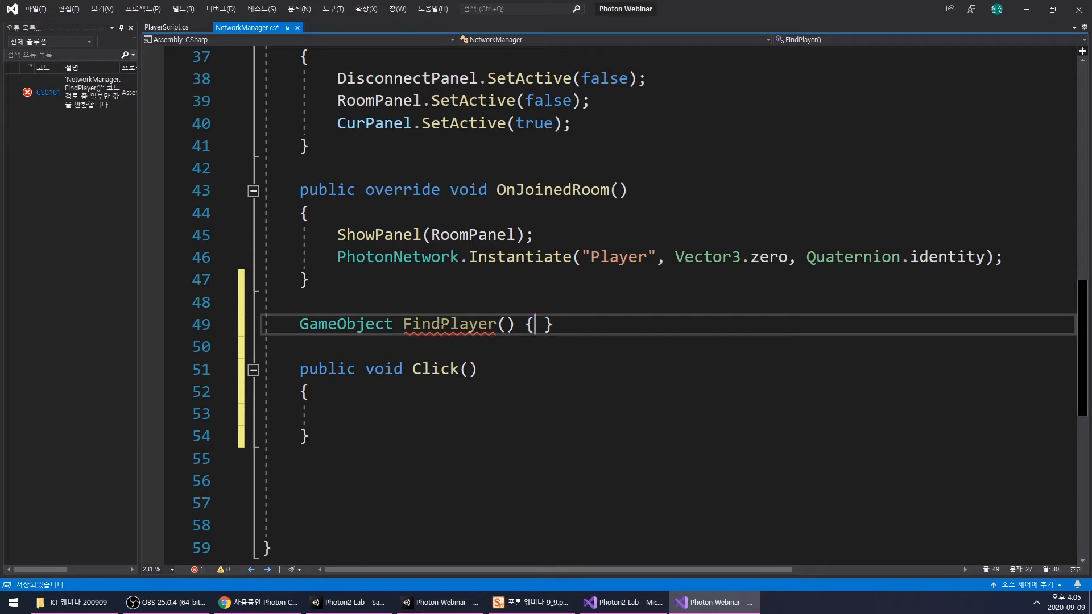
key(Return)
key(Right)
key(Return)
key(Return)
scroll(442, 328, down, 3)
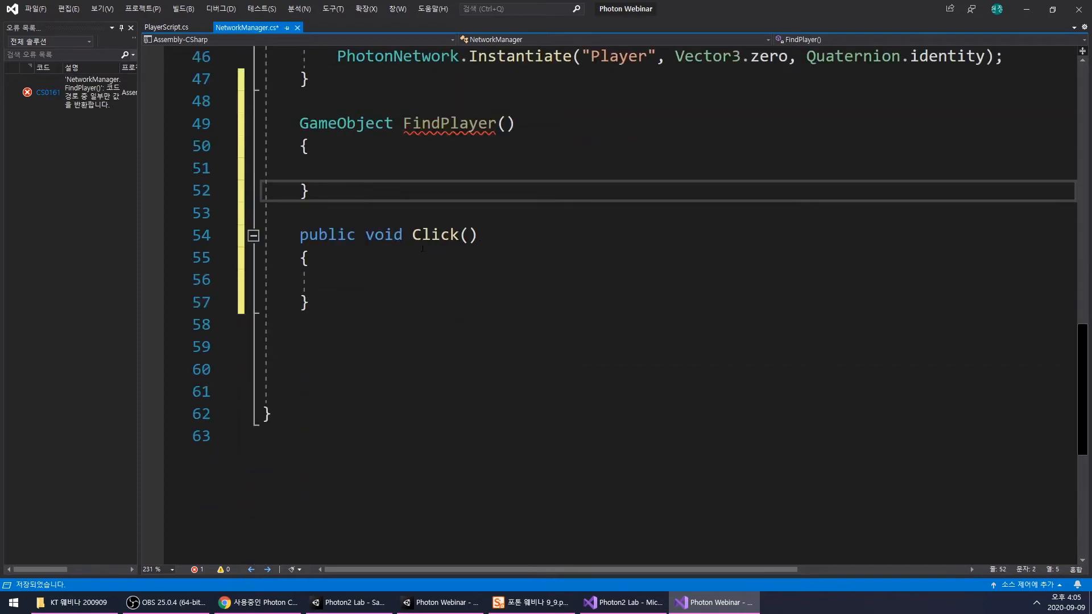
scroll(422, 249, up, 2)
- Start a foreach statement inside FindPlayer() with the loop variable GameObject Player followed by in
click(434, 299)
text(foreach(GO)
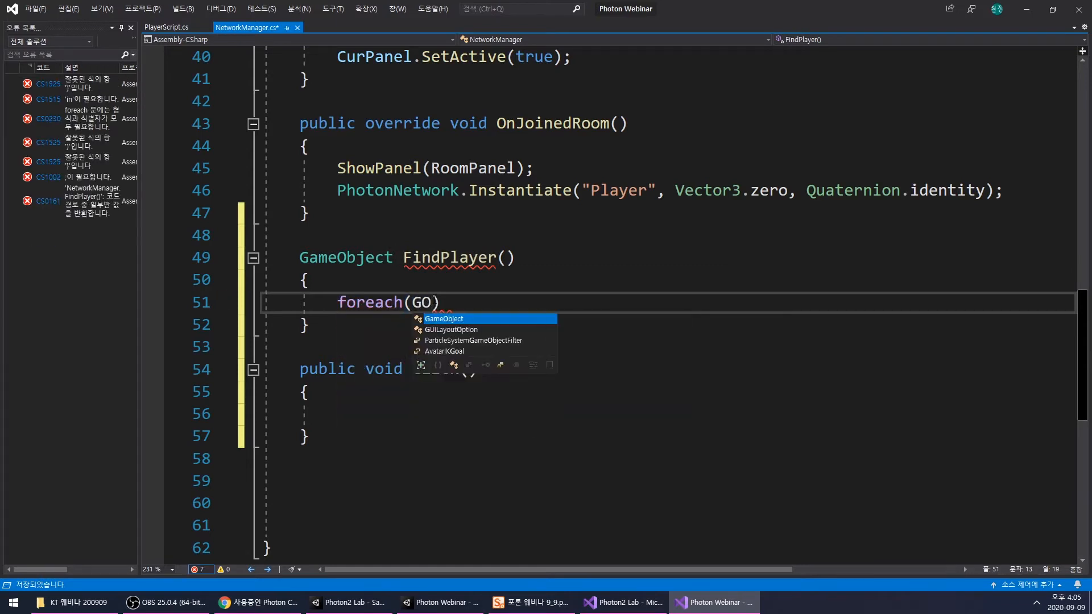
key(Tab)
text(Player )
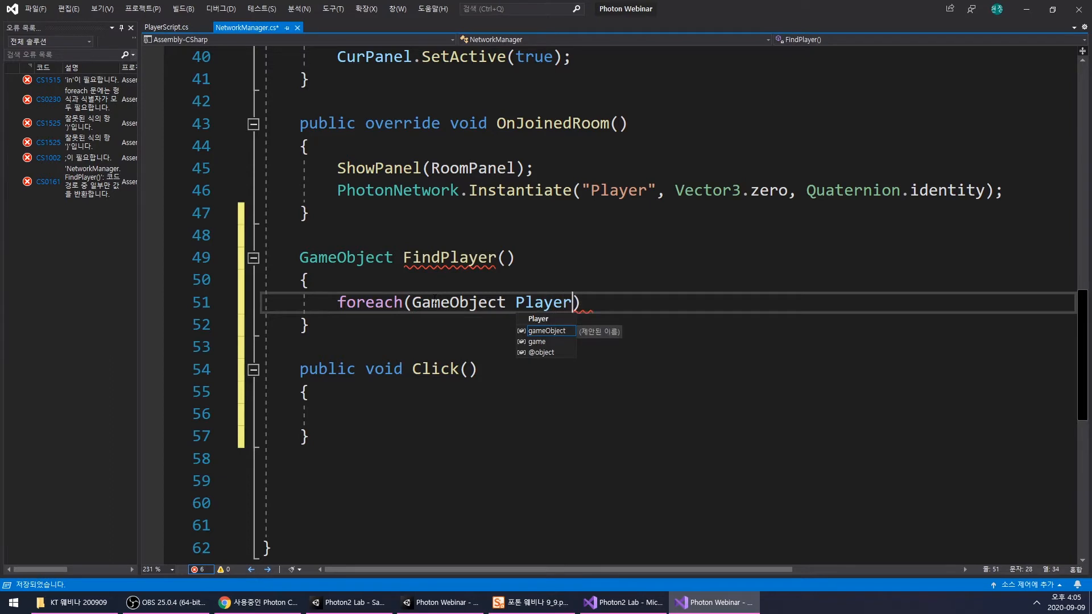
text(in )
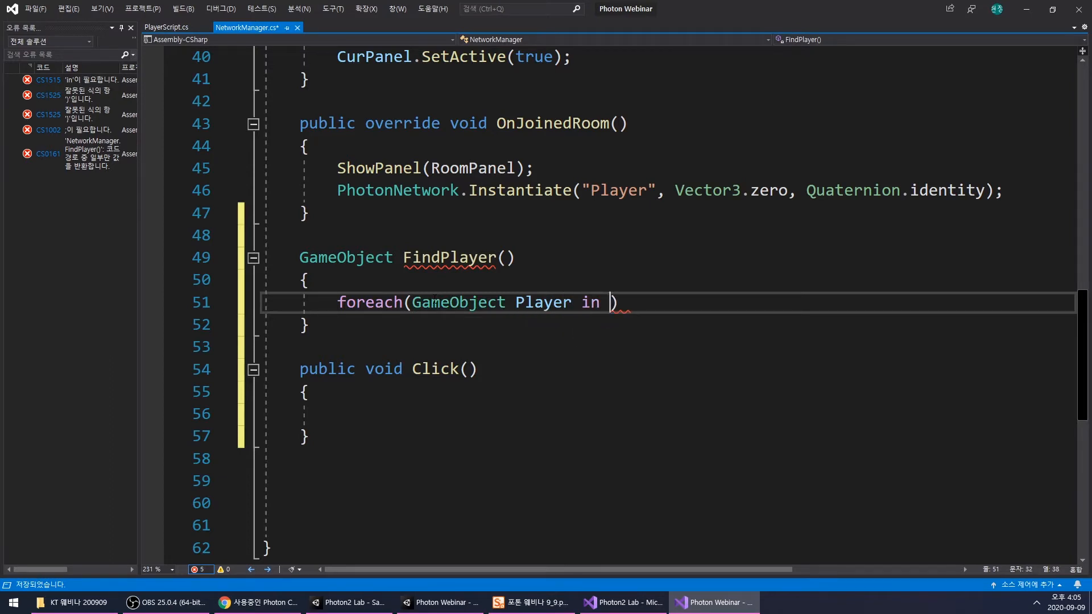
text(GameO)
- Complete the foreach header with GameObject.FindGameObjectsWithTag("Player") as the collection
key(Tab)
text(.)
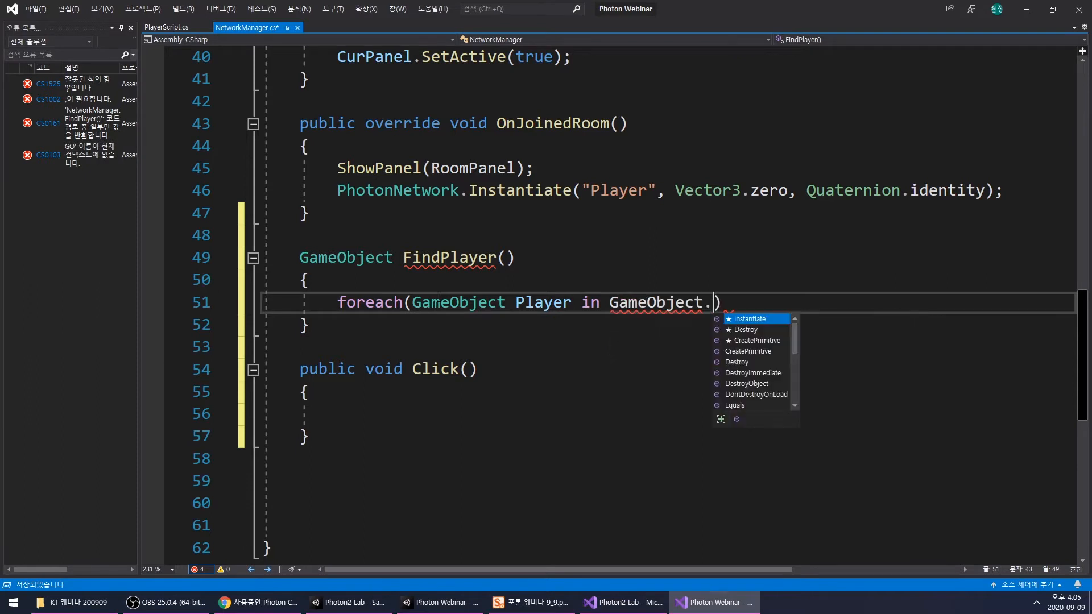
text(Find)
key(Down)
key(Tab)
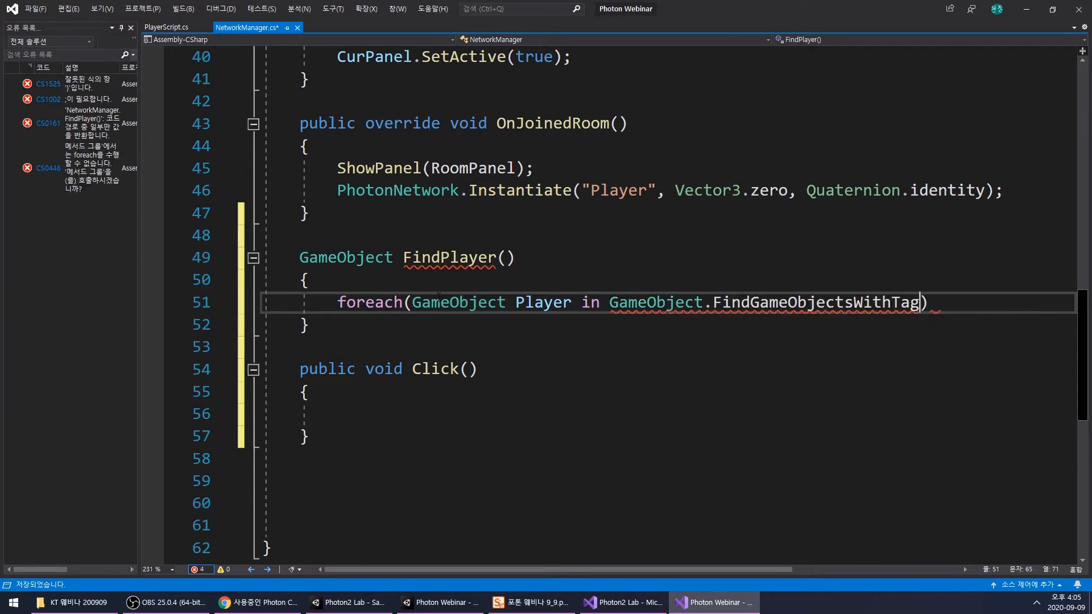
text(("Plat)
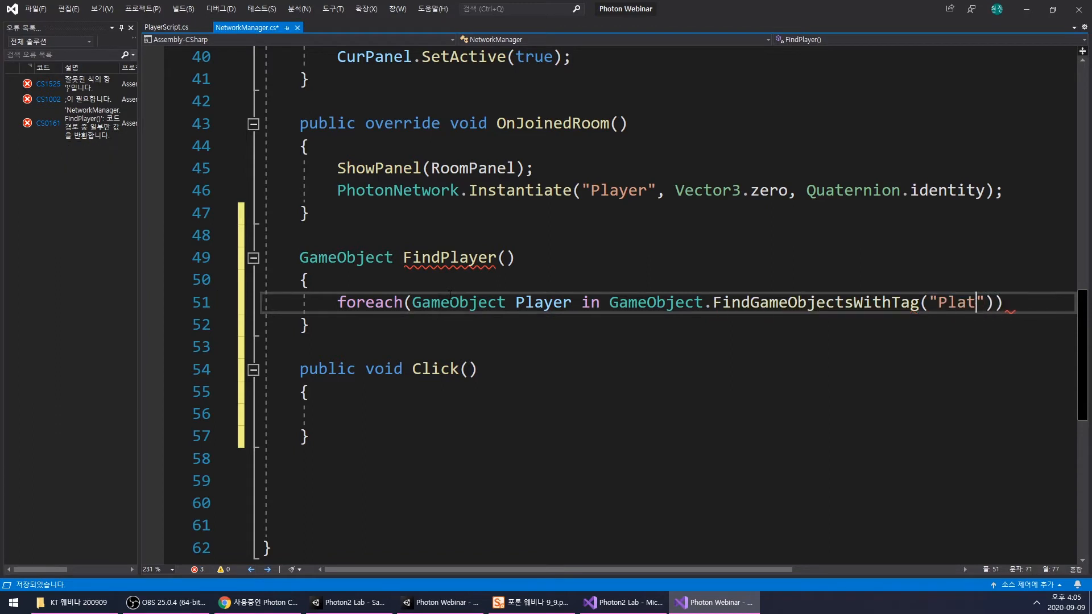
key(BackSpace)
text(yer)
key(Right)
key(Right)
- Add an empty body to the foreach loop with its braces on separate lines
key(Right)
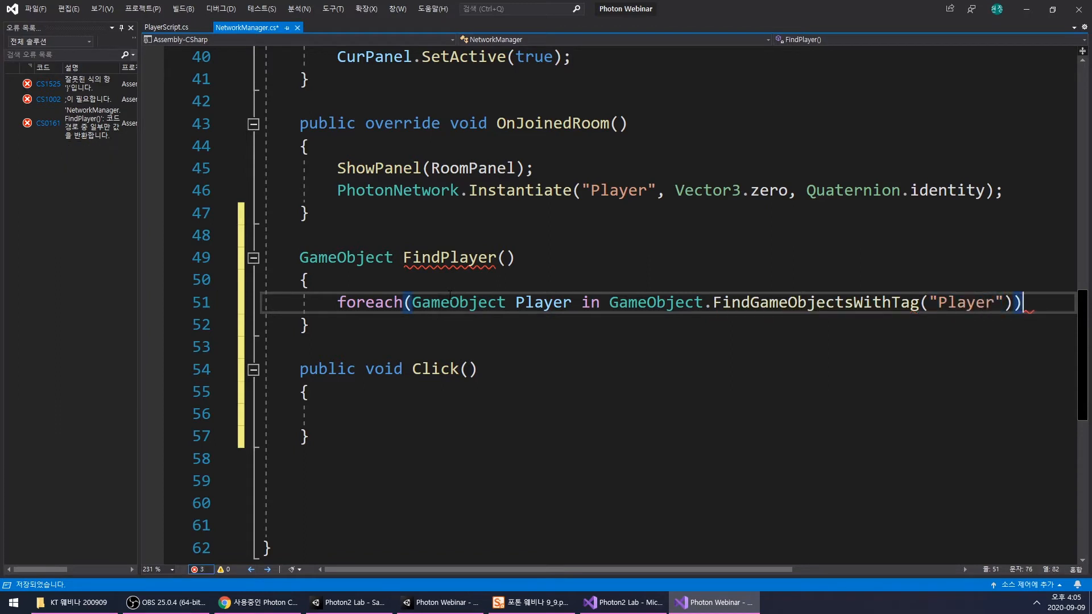
text({})
key(Left)
key(Left)
key(Left)
key(Return)
key(Right)
key(Return)
key(Return)
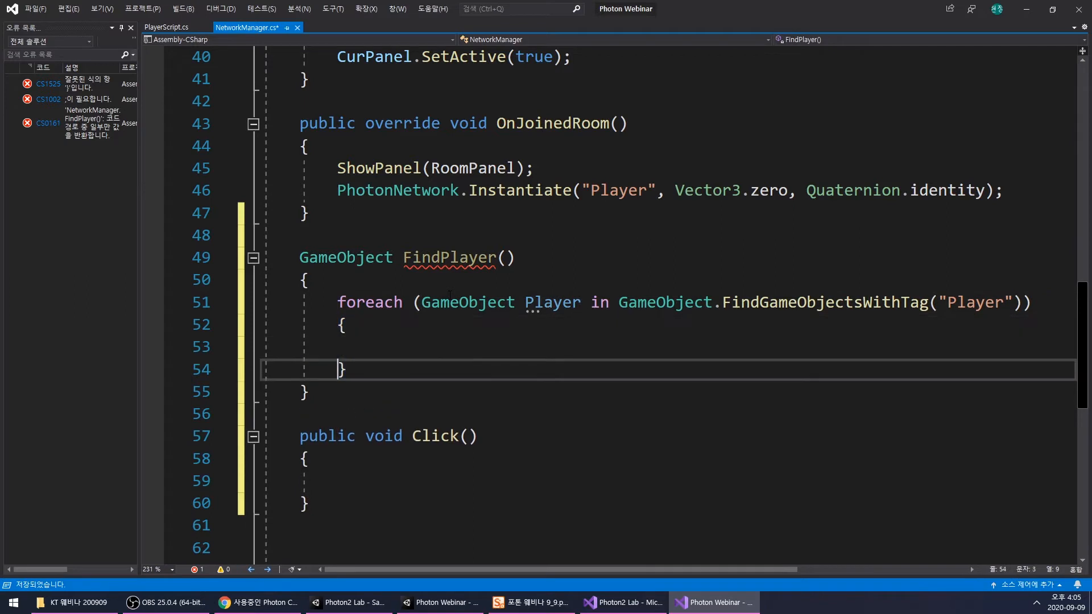
- Start an if statement inside the foreach loop with Player.GetPhotonView as its condition
scroll(448, 292, down, 1)
key(Up)
key(Tab)
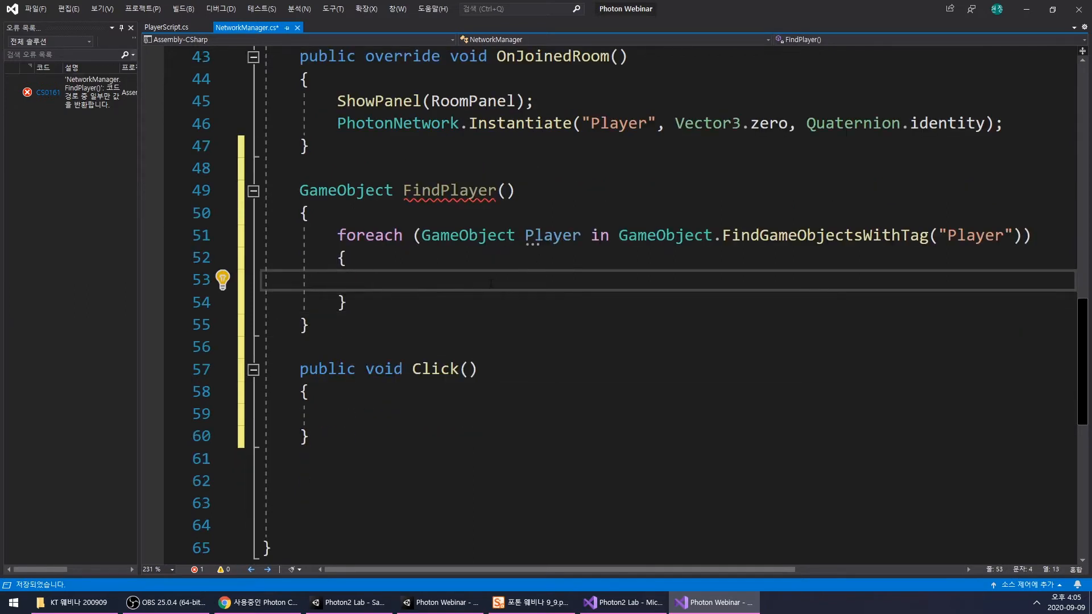
text(if(Playe)
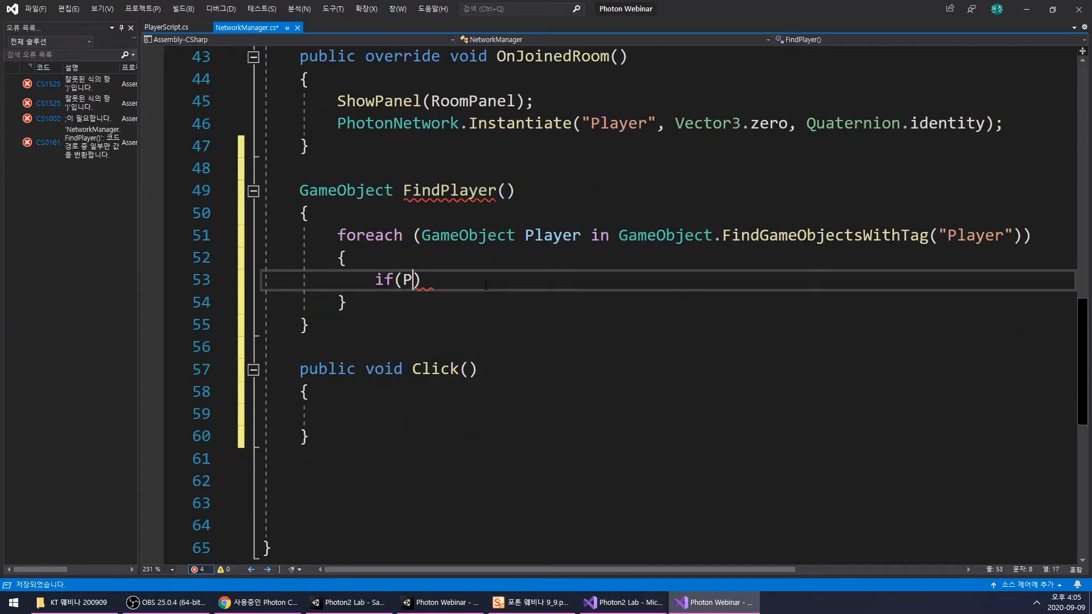
text(r.)
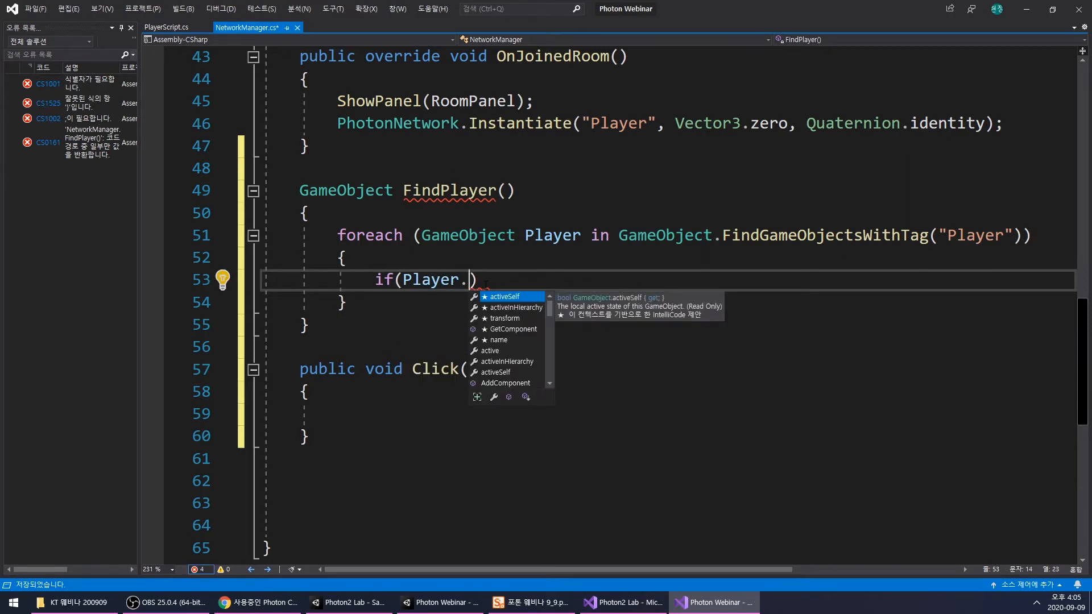
text(GetP)
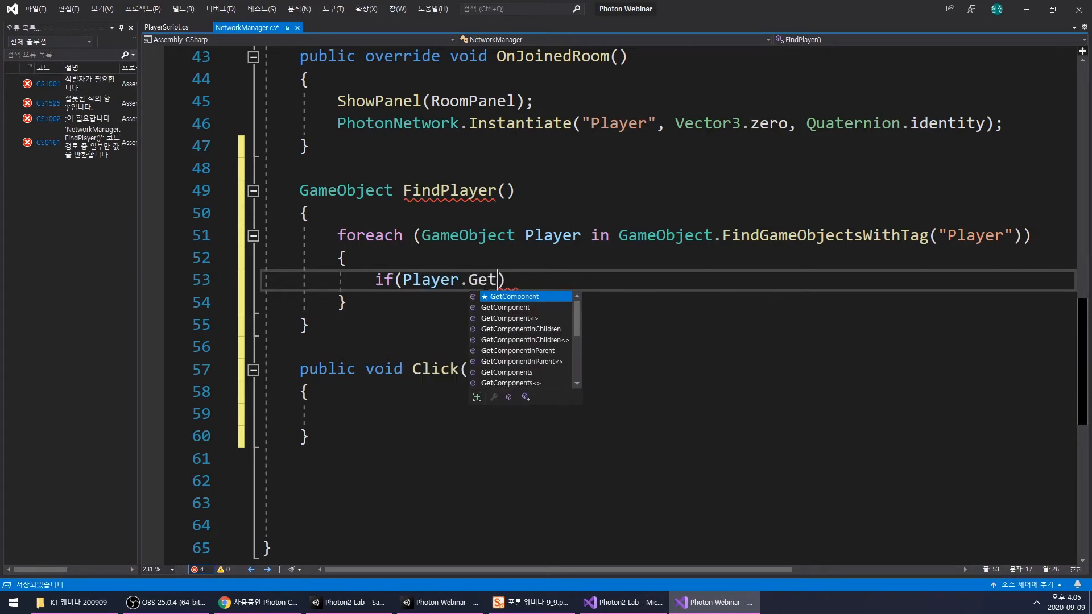
key(Tab)
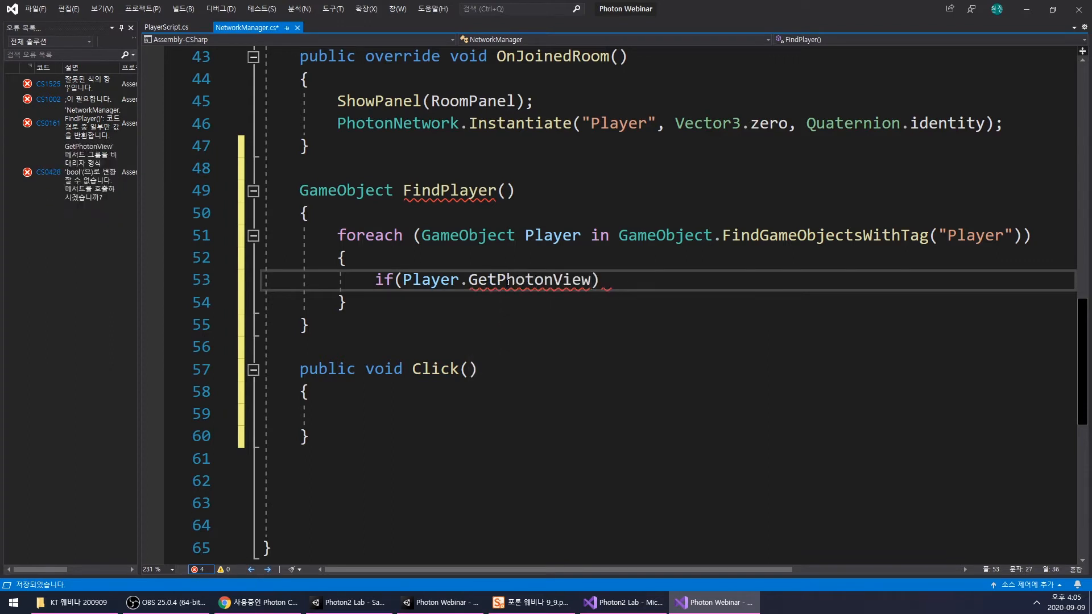
- Complete the if condition so that it reads Player.GetPhotonView().IsMine
double_click(584, 279)
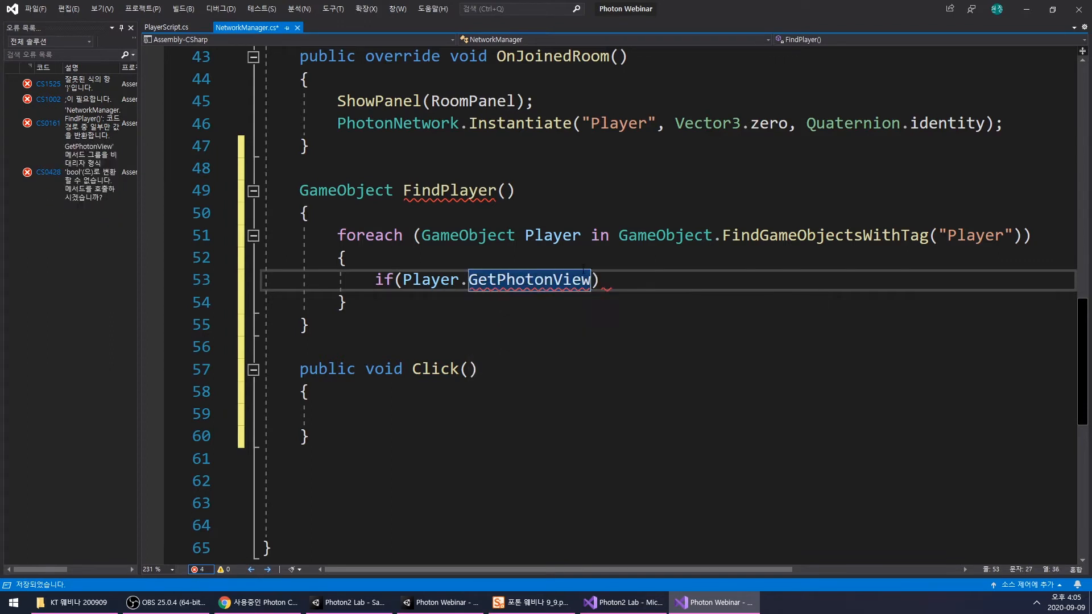
text(.is)
key(BackSpace)
key(BackSpace)
key(BackSpace)
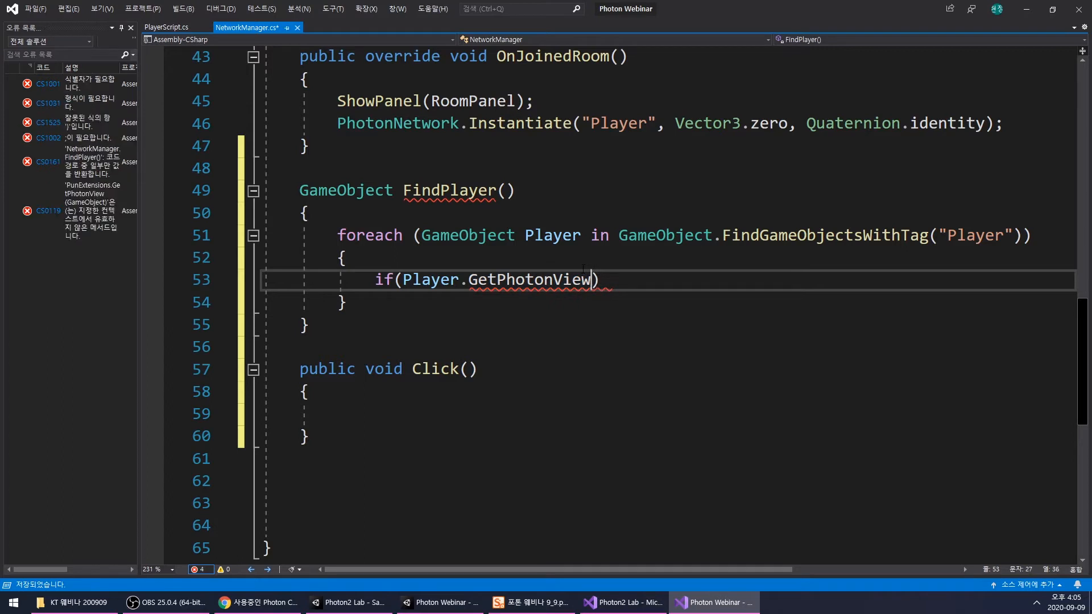
text(().is)
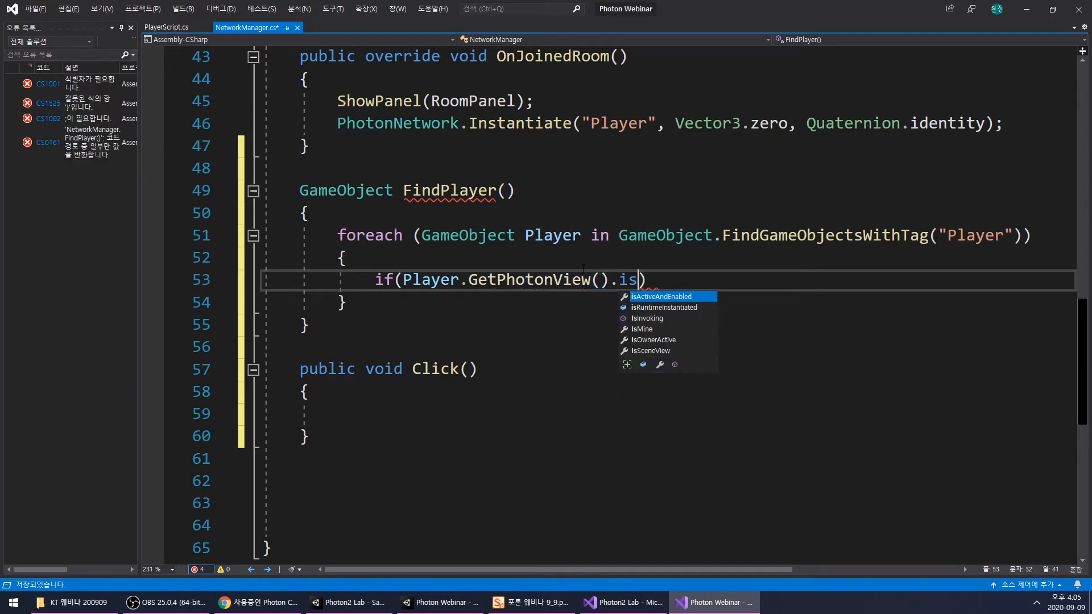
key(Down)
key(Down)
key(Down)
key(Tab)
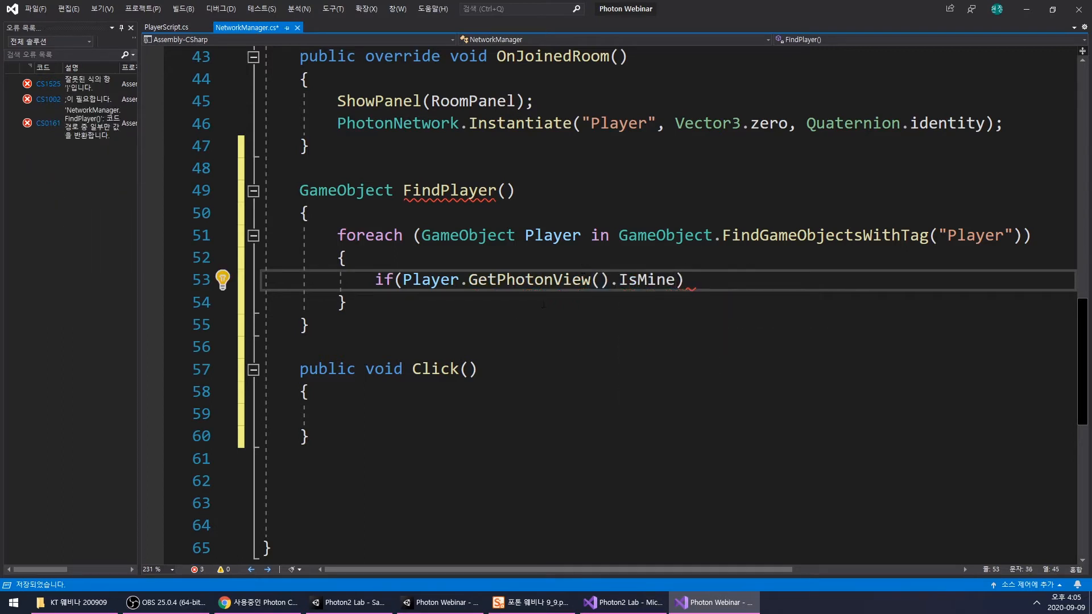
- Add return Player; on the same line after the IsMine condition
double_click(637, 280)
click(745, 287)
text(re)
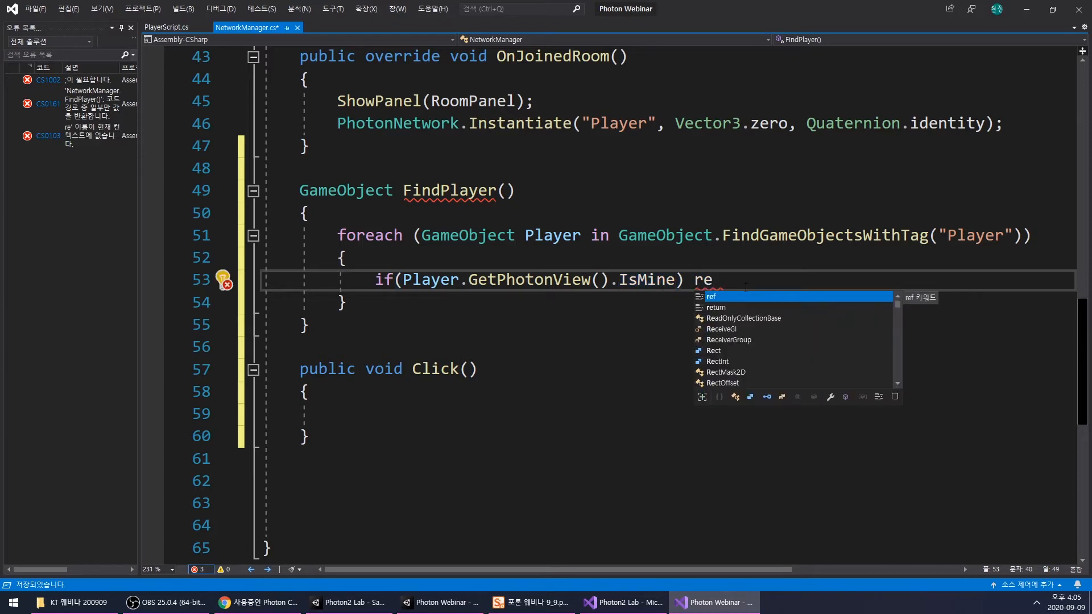
text(turn Pla)
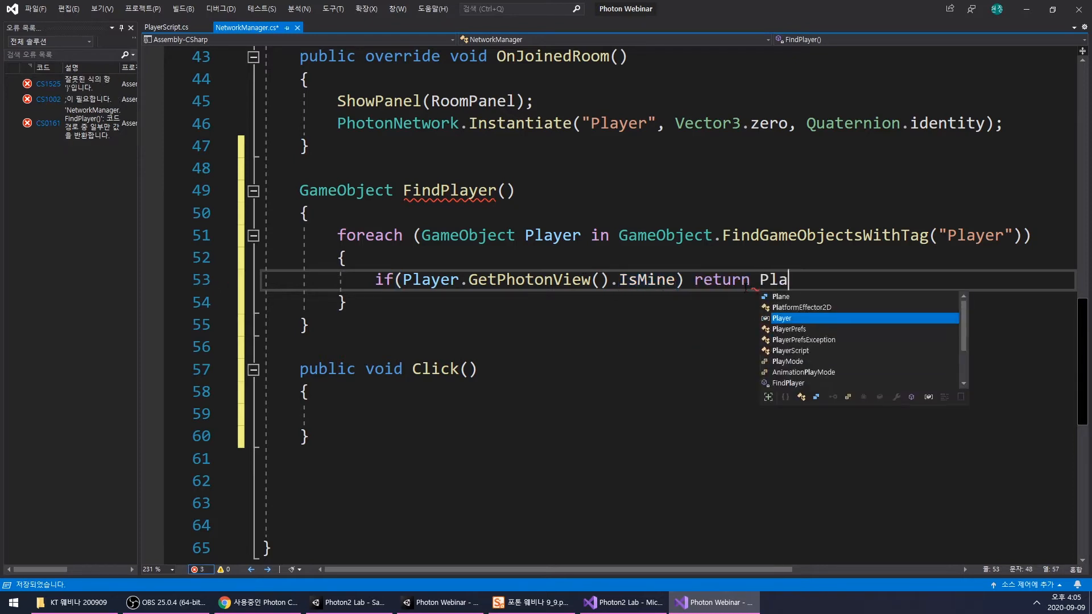
text(yer;)
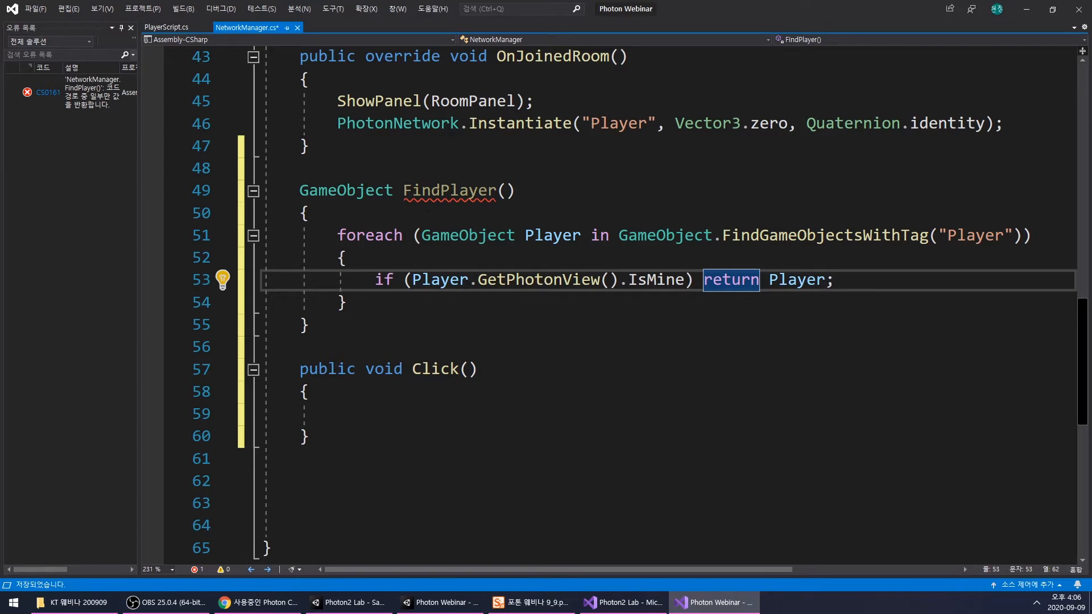
- Change the return type of FindPlayer() to PlayerScript, the class declared in PlayerScript.cs
double_click(455, 192)
double_click(797, 280)
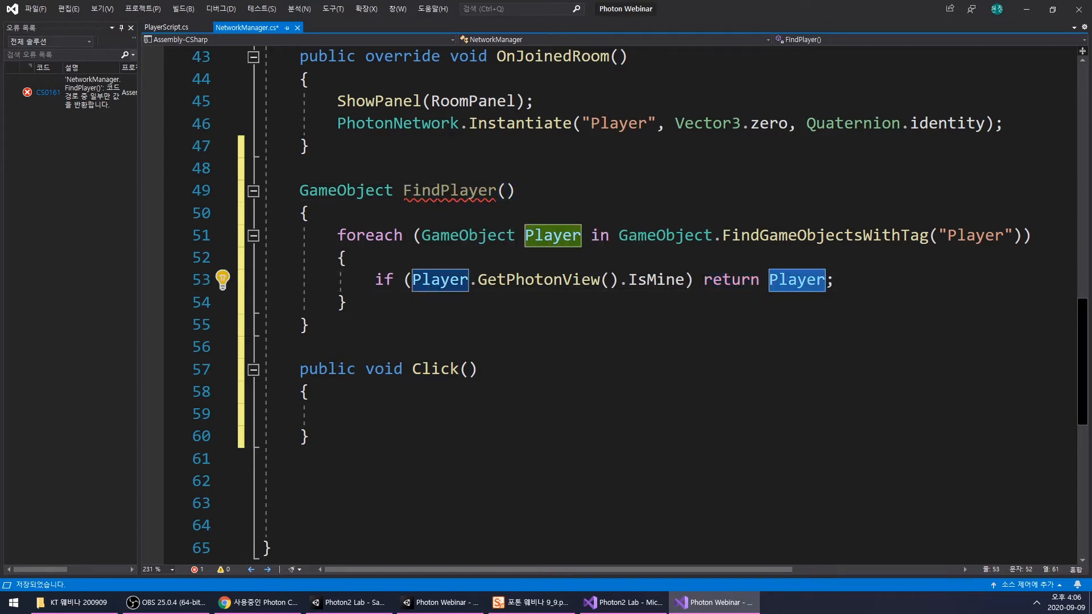
click(166, 28)
double_click(483, 213)
click(251, 27)
double_click(343, 196)
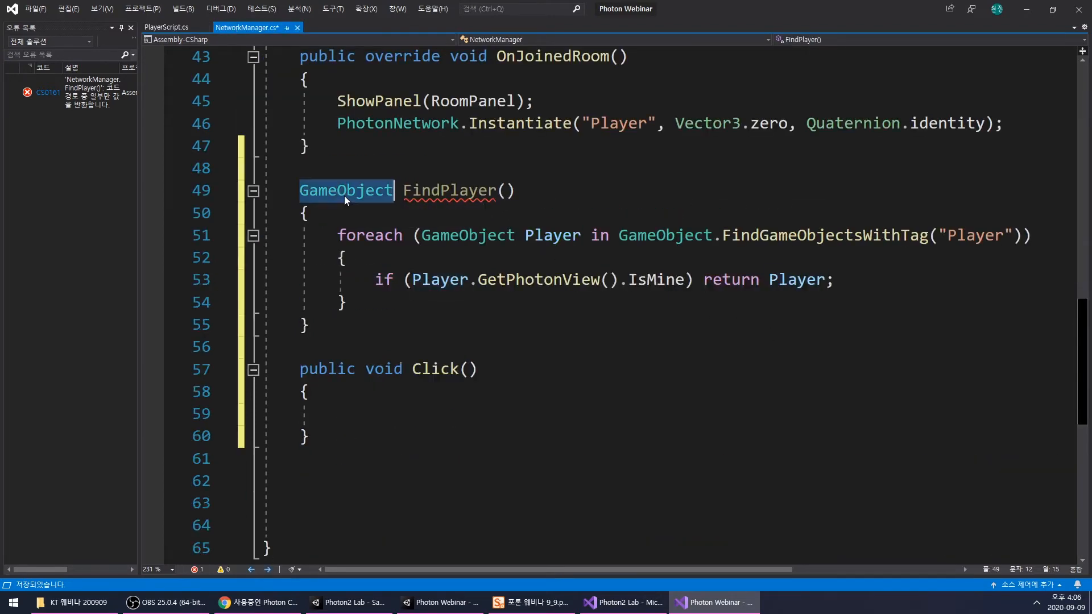
text(PlayerScript)
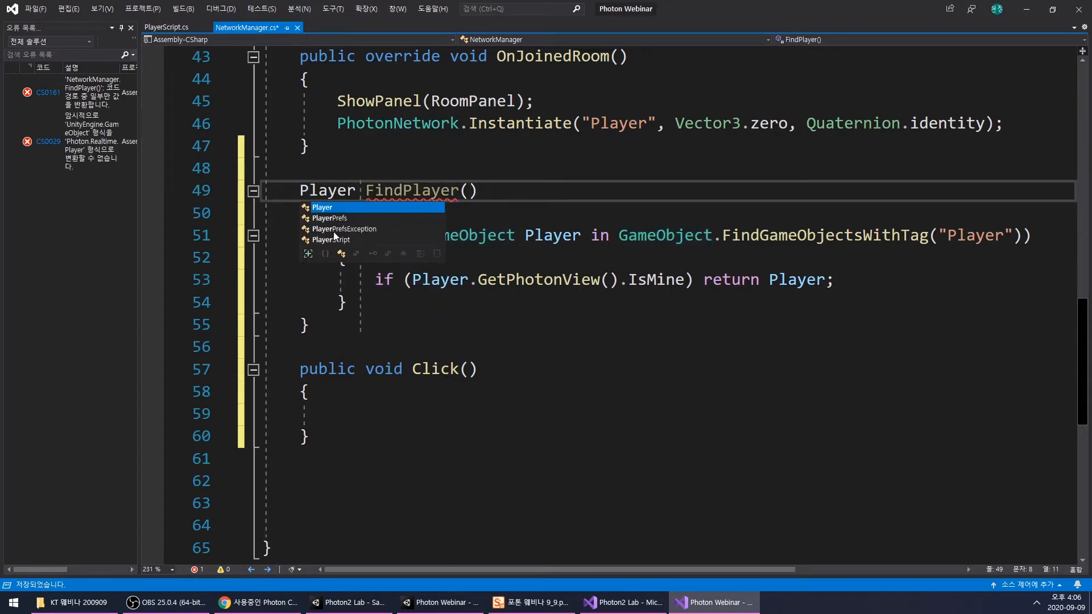
- Extend the returned expression to Player.GetComponent<PlayerScript>()
click(826, 279)
text(.G)
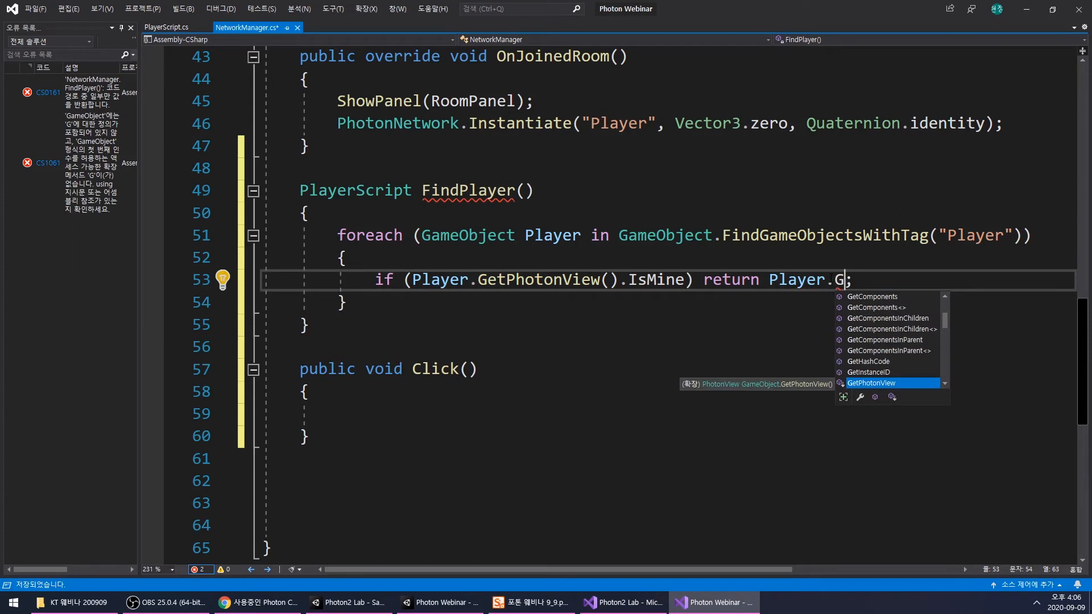
text(etC)
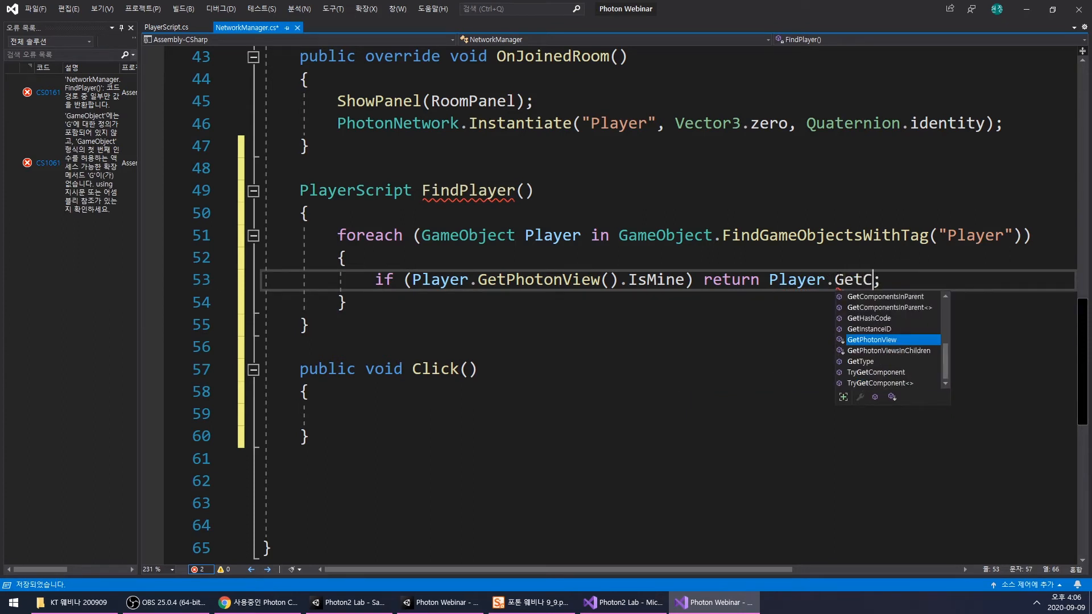
key(Tab)
text(<Pl)
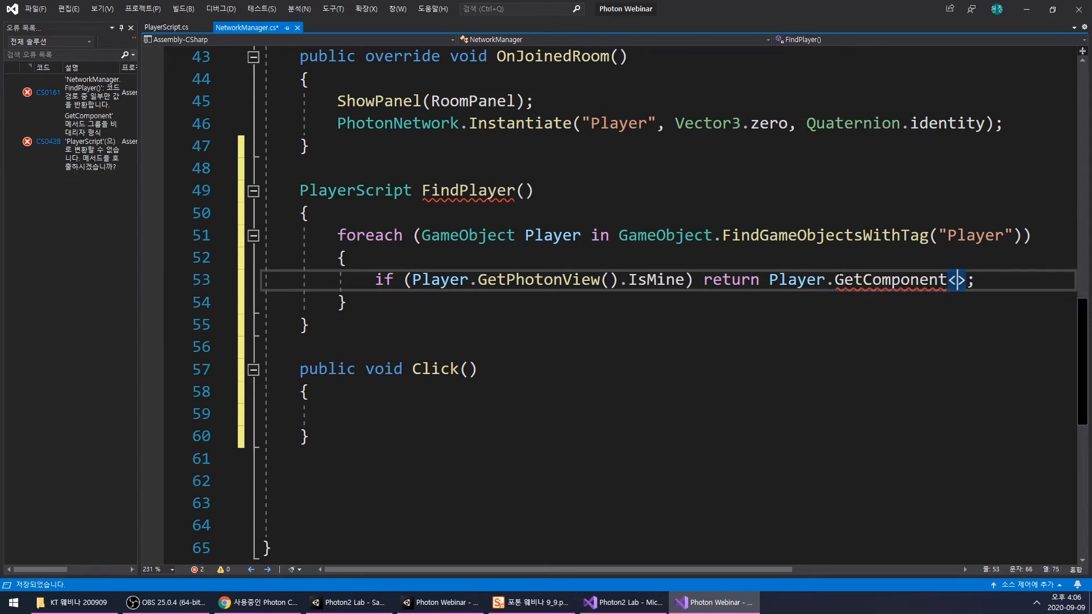
text(ayer)
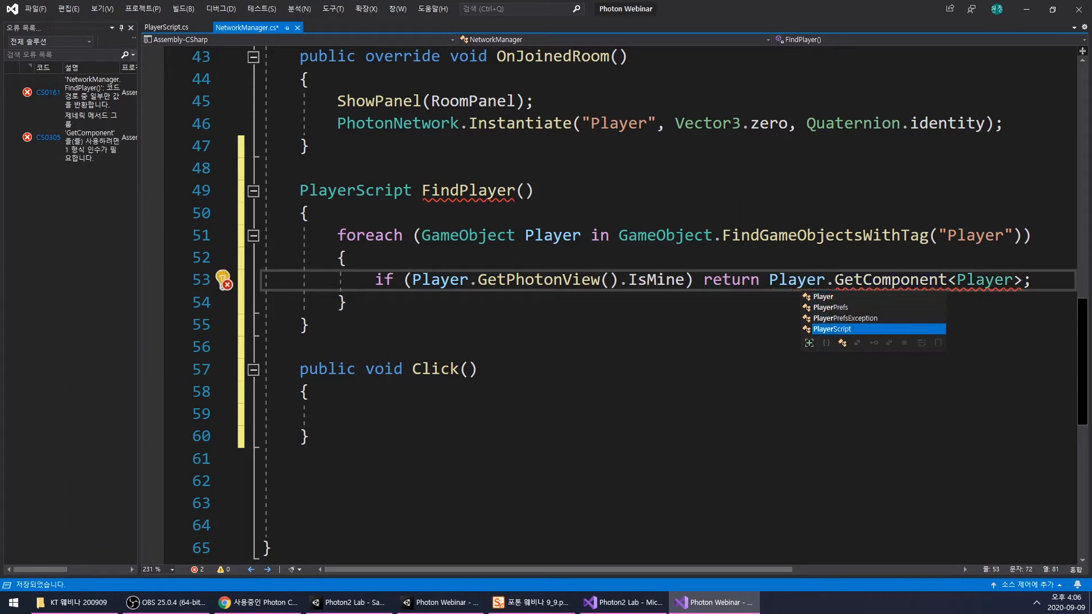
key(Tab)
text(>())
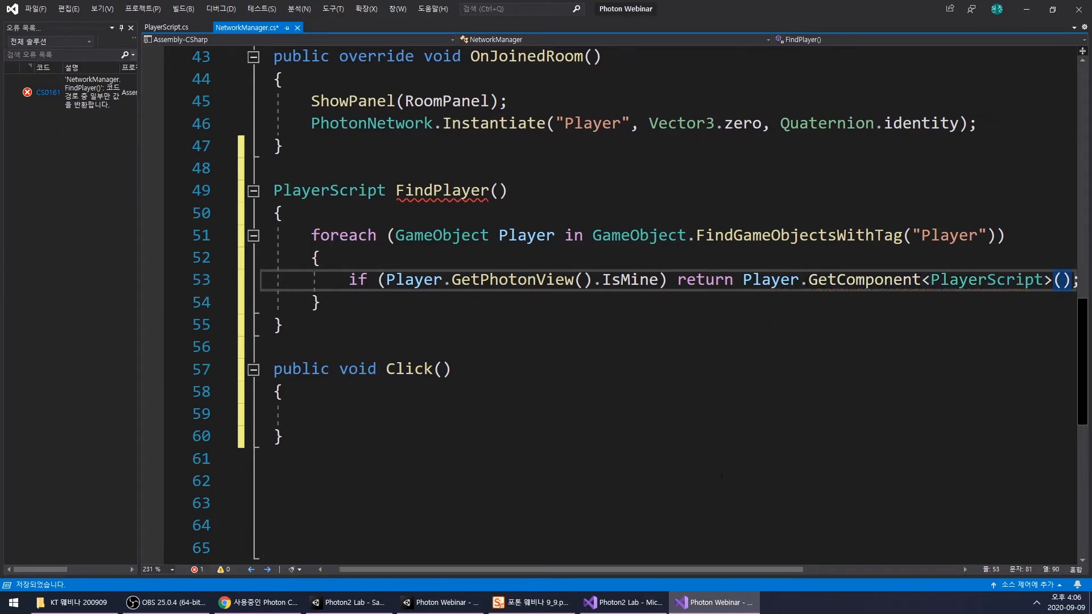
- Add return null; on a new line after the foreach loop in FindPlayer()
drag(678, 569, 639, 570)
click(430, 300)
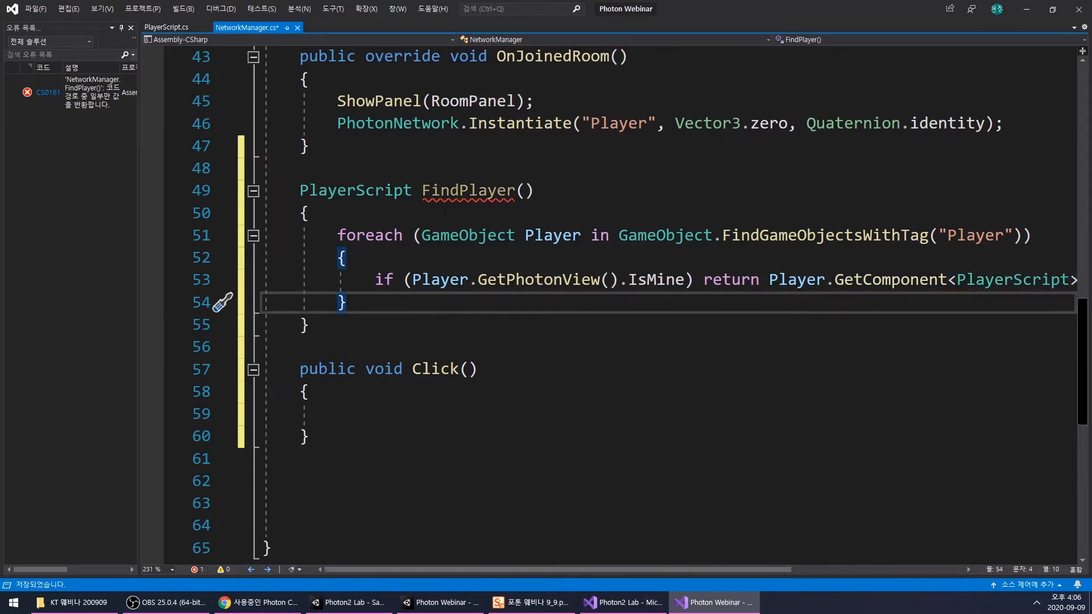
key(Return)
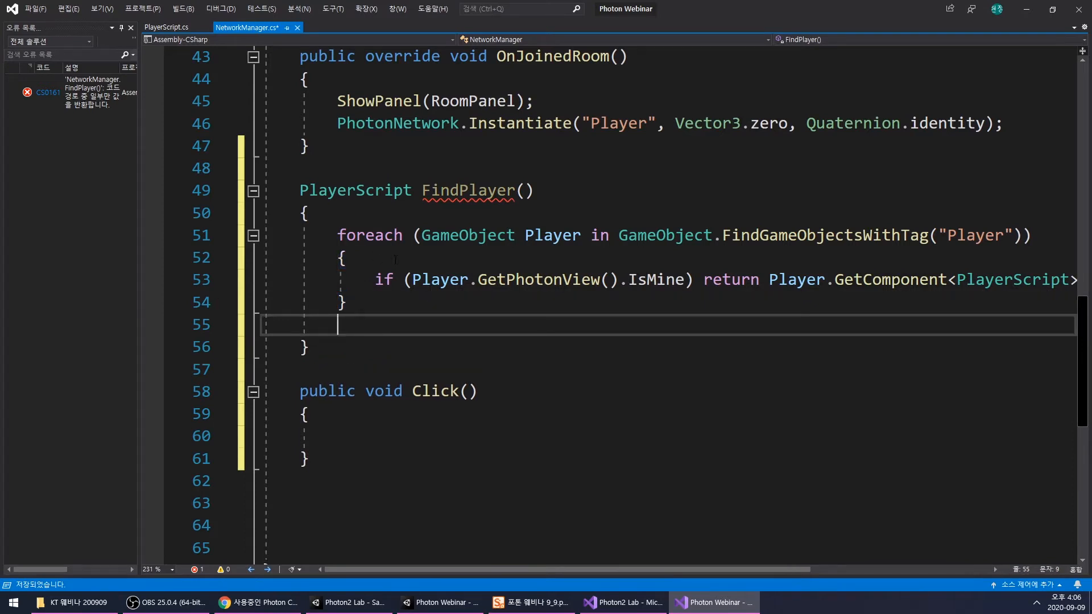
text(return )
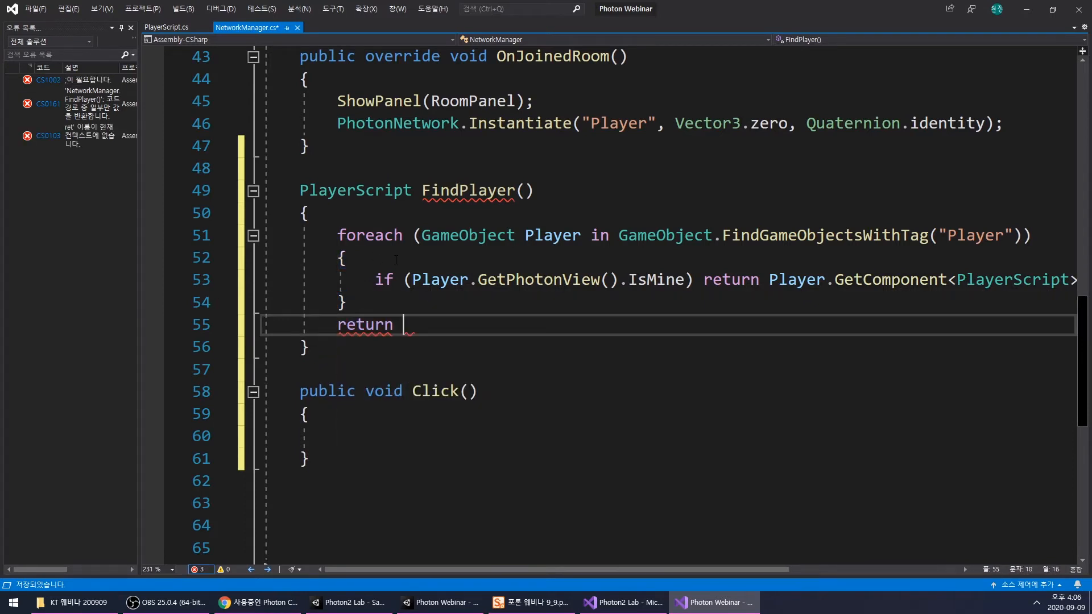
text(null;)
- Remove the foreach loop's braces so the if statement sits directly beneath its header
drag(346, 302, 254, 302)
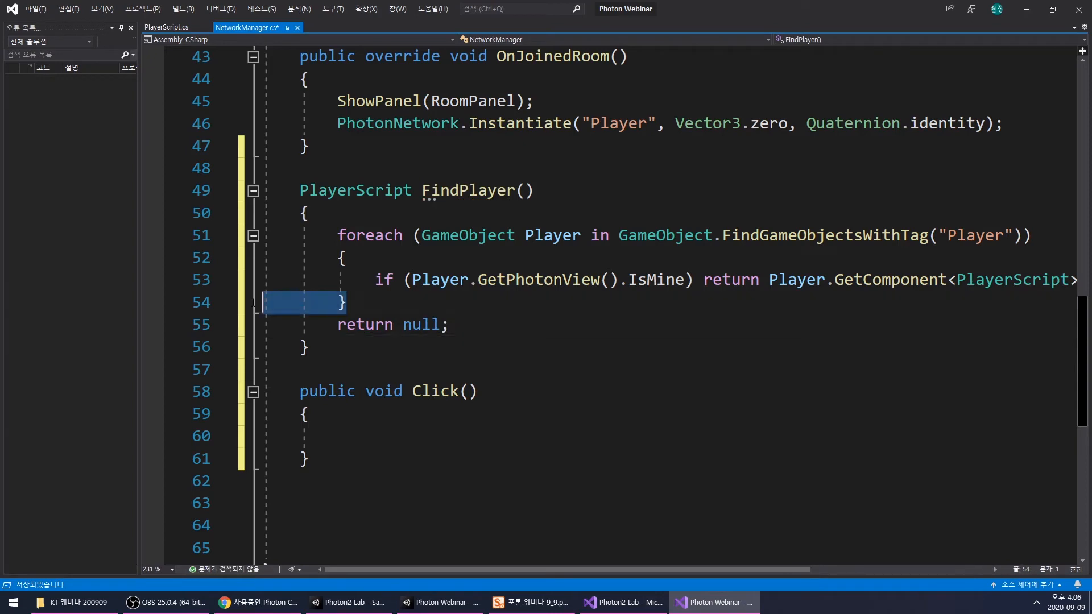
key(BackSpace)
key(BackSpace)
drag(346, 257, 264, 257)
key(BackSpace)
key(BackSpace)
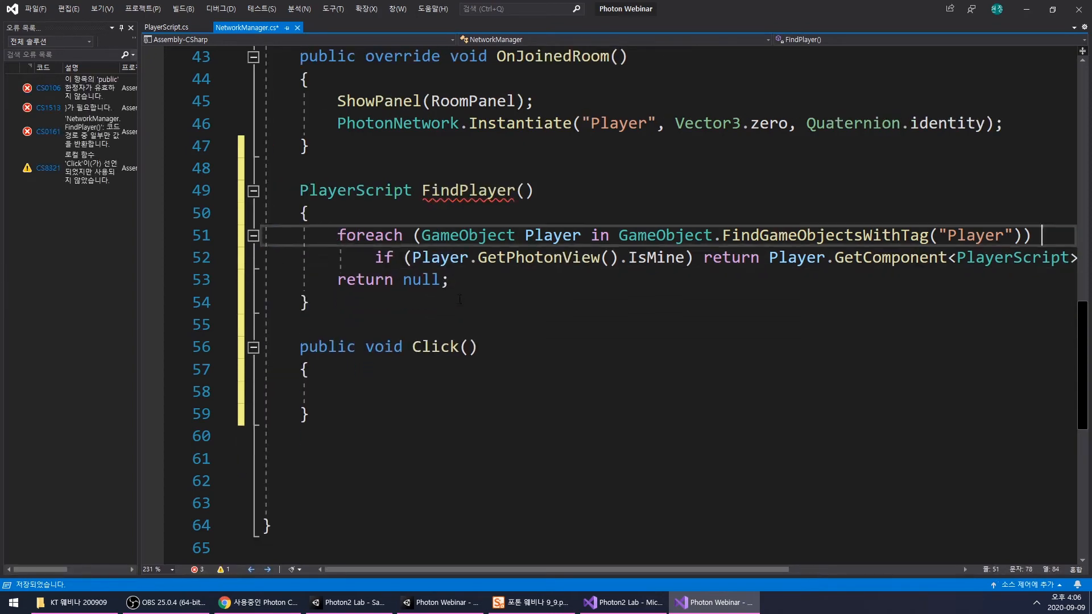
click(532, 293)
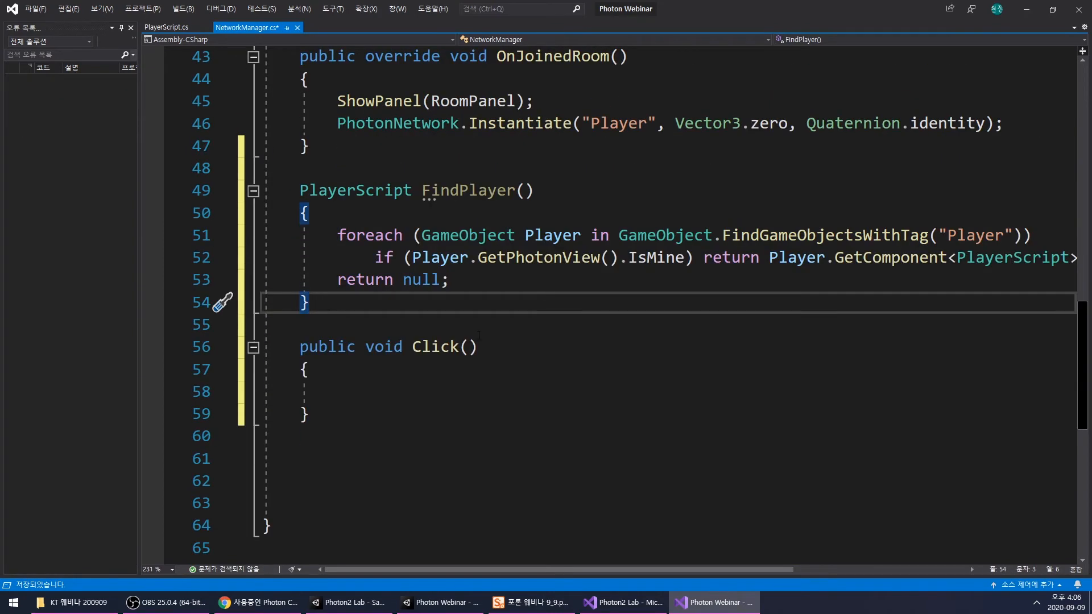
- Insert a FindPlayer() call into the empty body of Click()
click(490, 366)
key(Down)
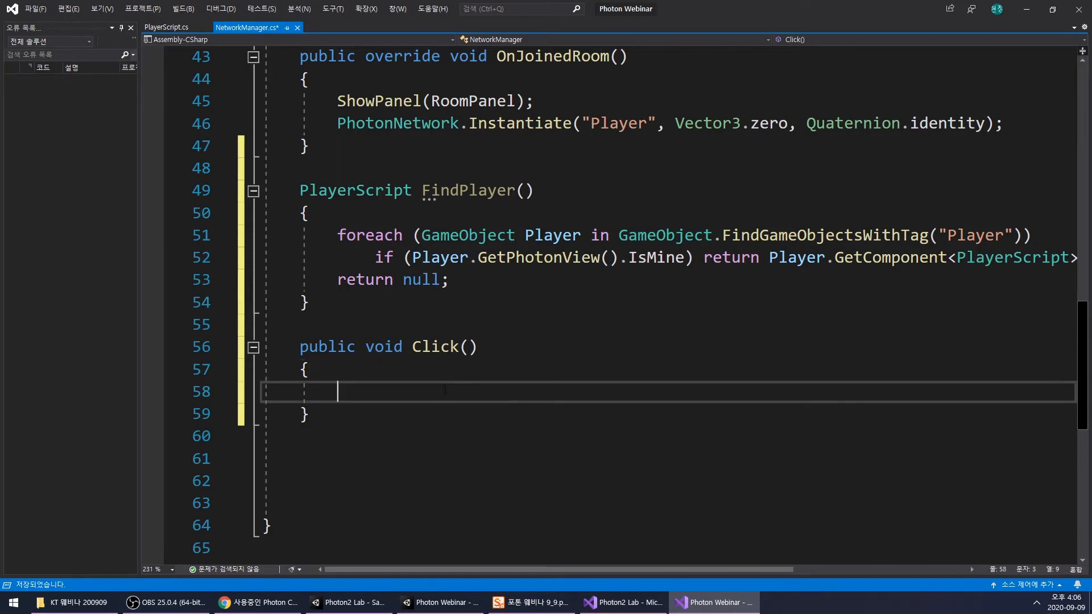
double_click(437, 347)
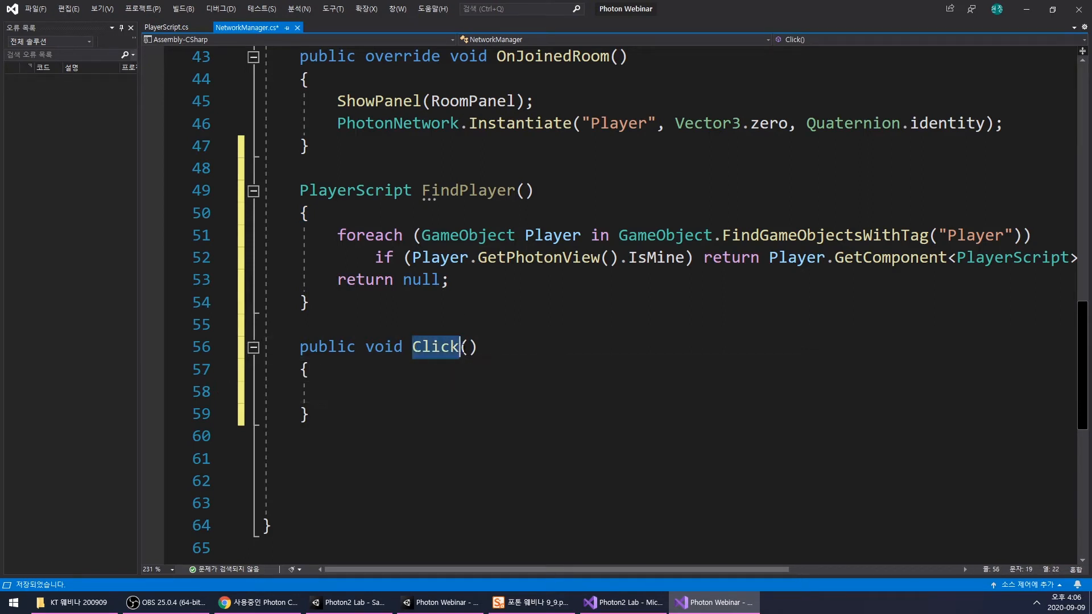
double_click(467, 190)
key(ctrl+c)
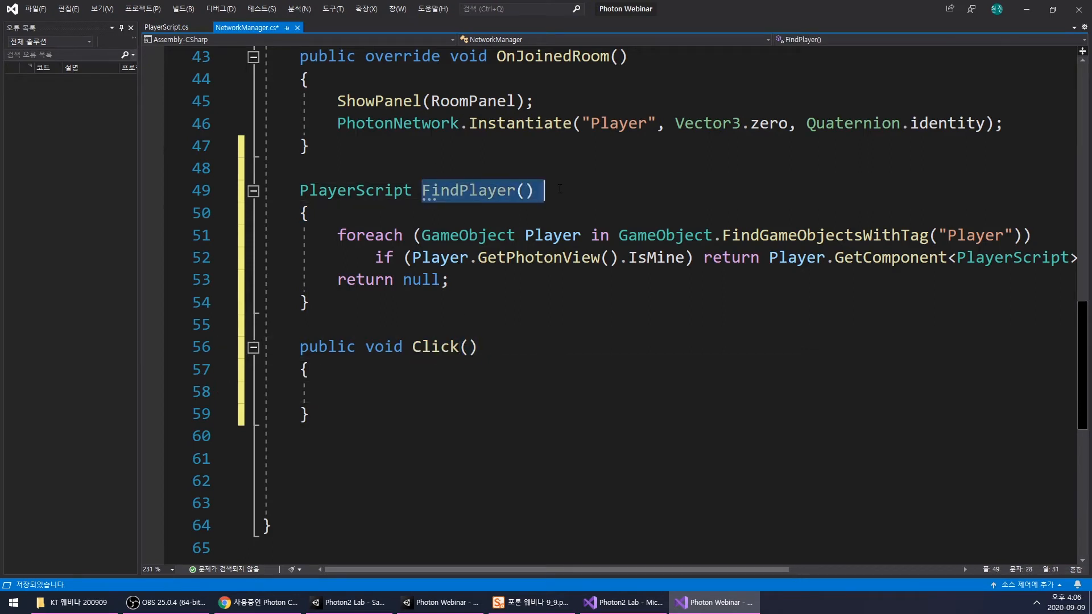
click(479, 395)
key(ctrl+v)
text(())
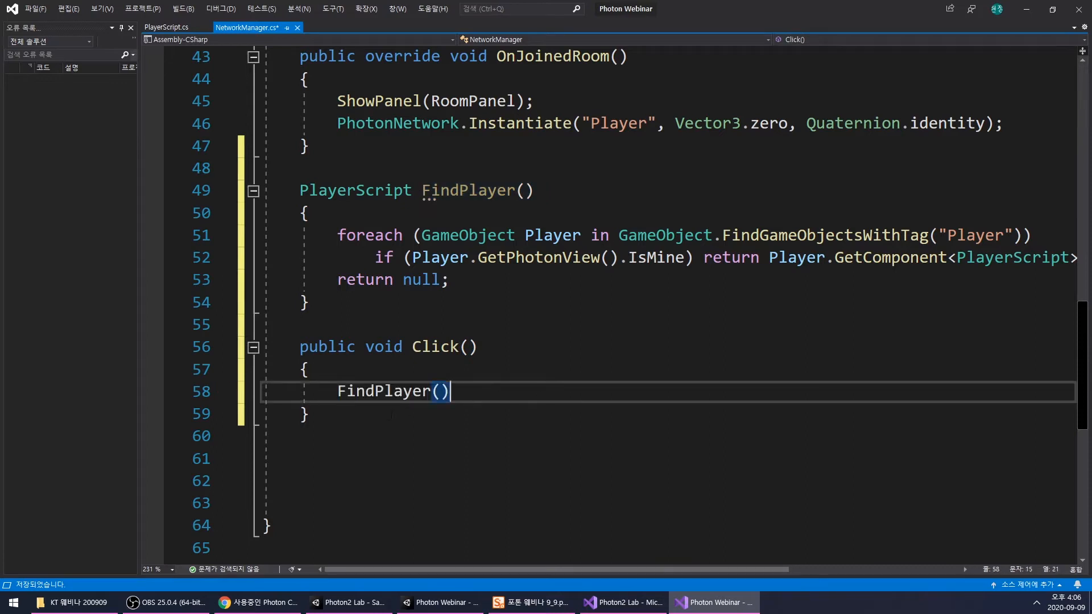
- Complete the line in Click() as PlayerScript Player = FindPlayer(); and add an empty line below it
click(341, 390)
click(360, 192)
double_click(360, 192)
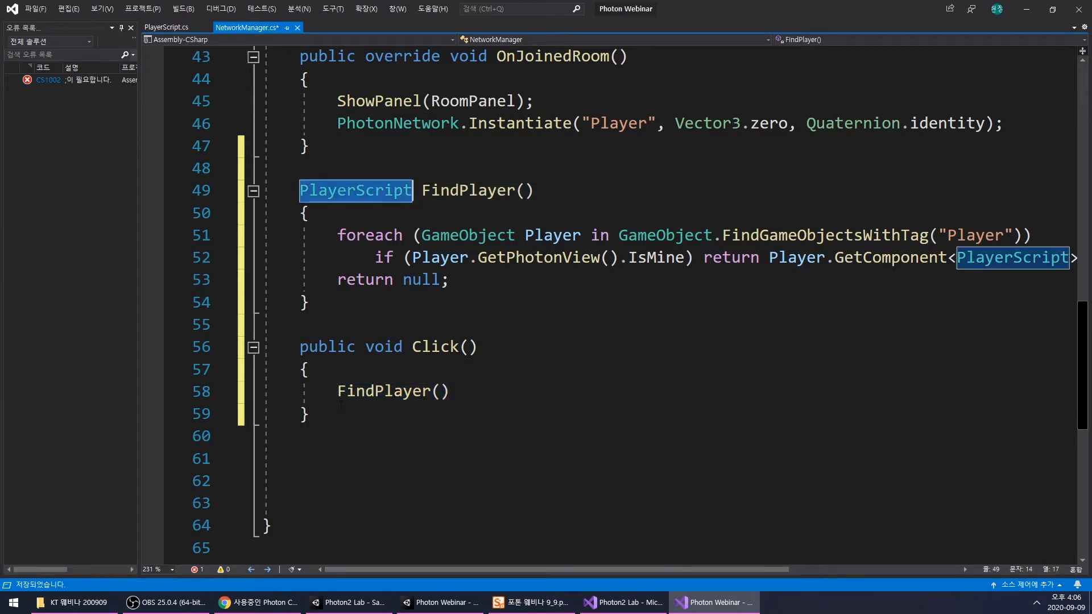
key(ctrl+c)
click(340, 394)
key(ctrl+v)
text(Player )
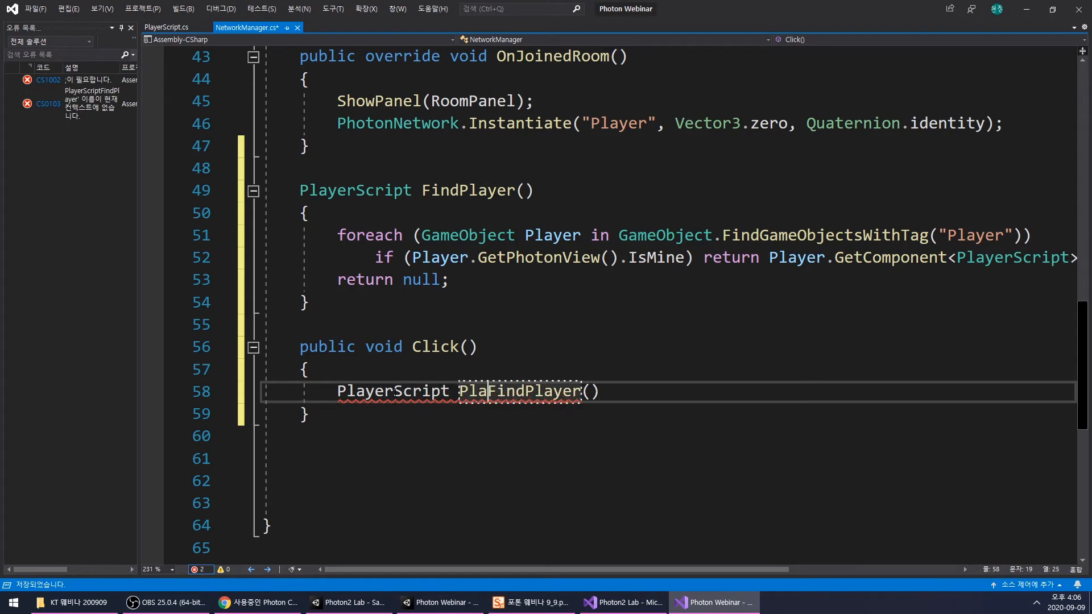
text(=)
click(698, 392)
text(;)
key(Return)
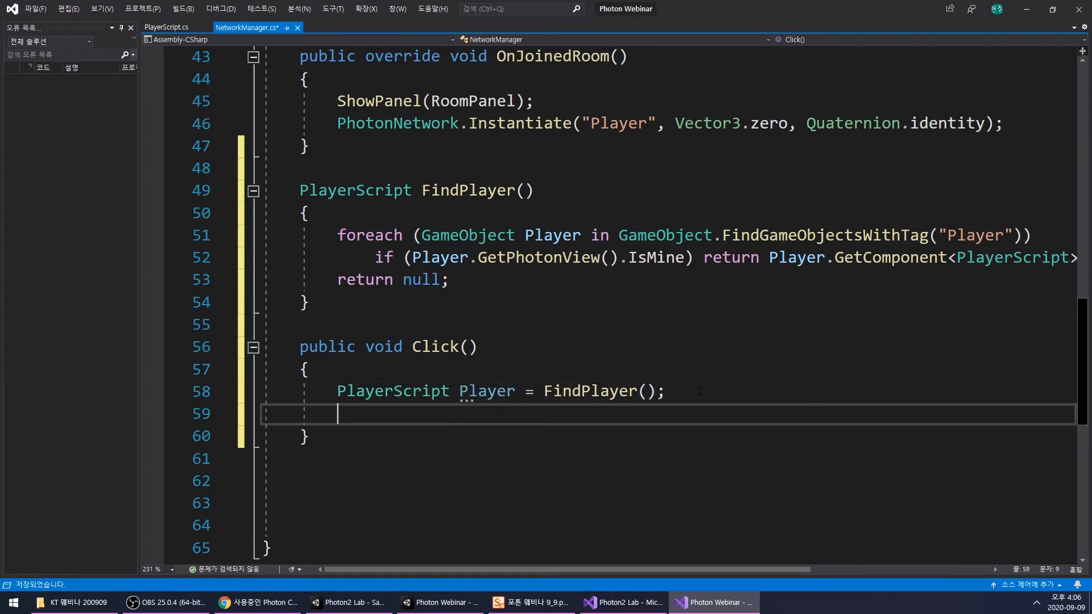
- Look up the public int value field in PlayerScript.cs
double_click(465, 393)
click(431, 418)
click(166, 26)
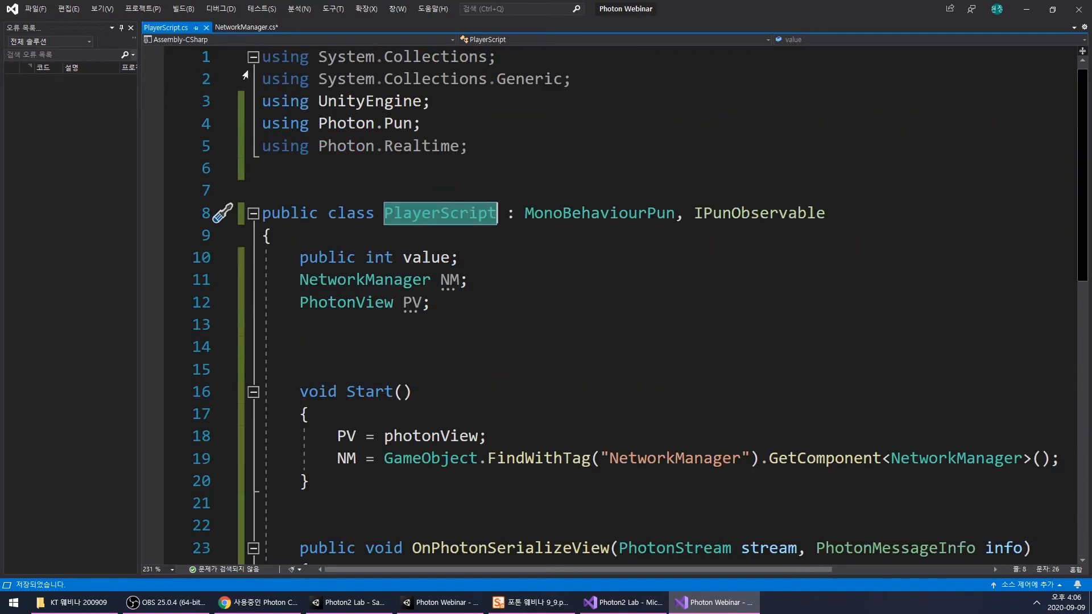
click(422, 258)
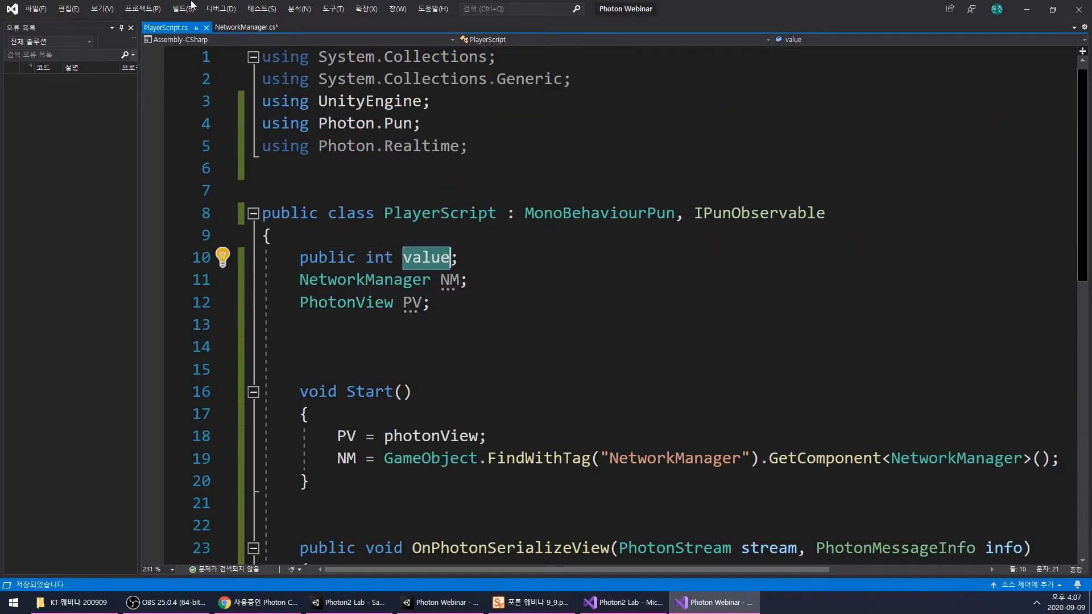
- Return to NetworkManager.cs, add the line Player += 1; under the FindPlayer() line in Click(), and save the file
key(ctrl+Tab)
text(Player +=)
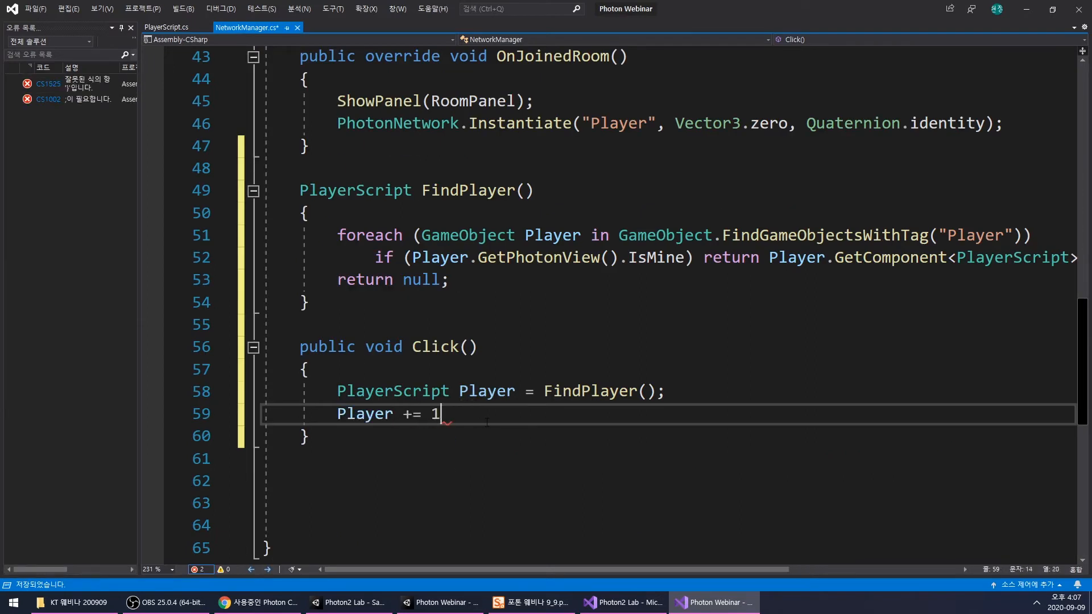
key(ctrl+s)
- Correct the increment line in Click() to Player.value += 1; and save the file
mouse_move(395, 426)
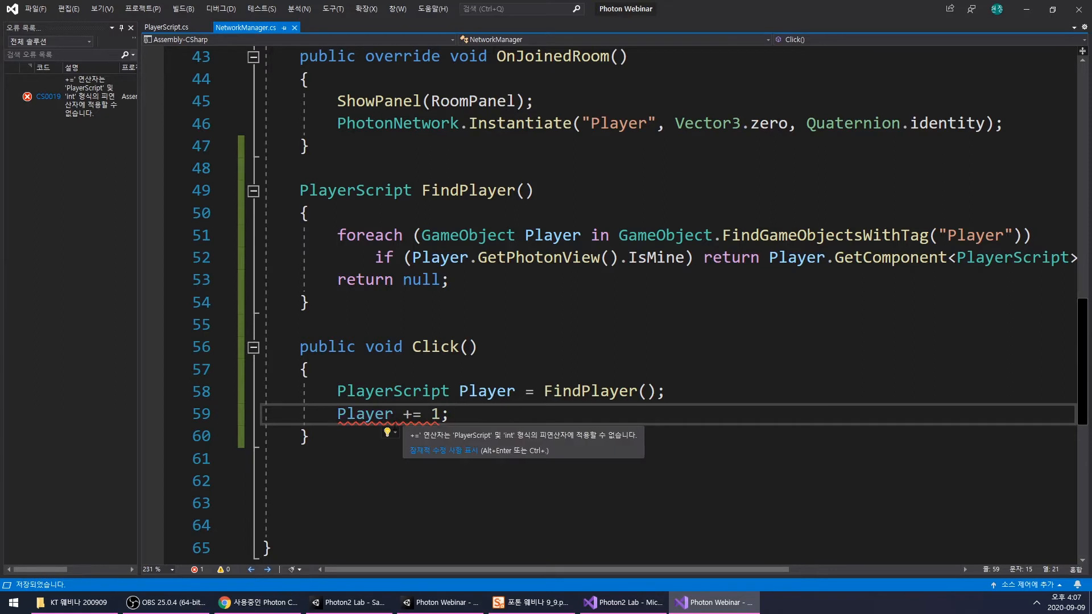
click(393, 414)
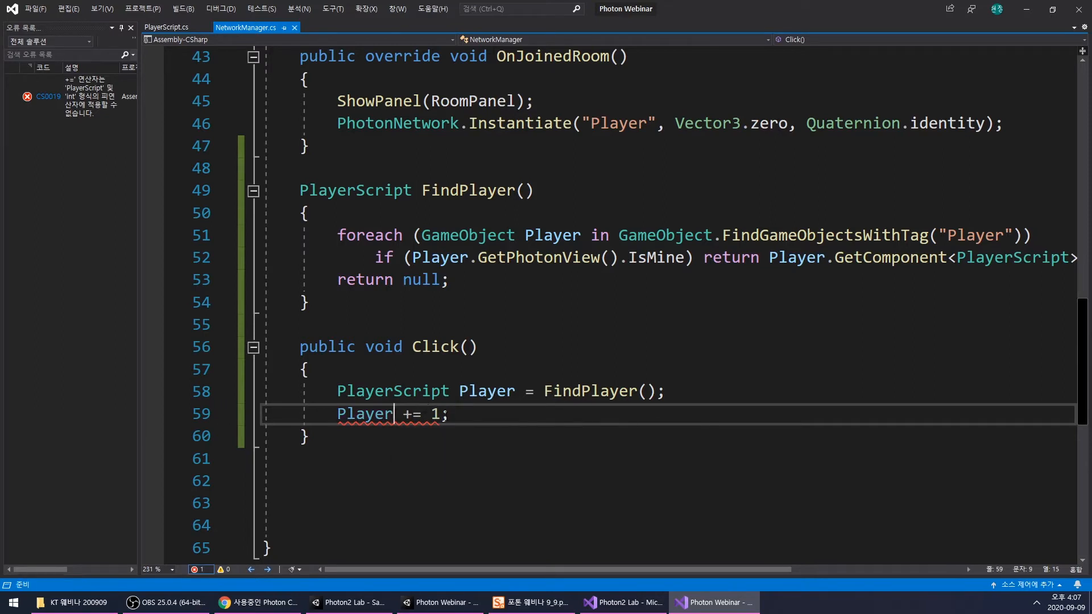
text(.va)
key(Tab)
click(544, 418)
key(ctrl+s)
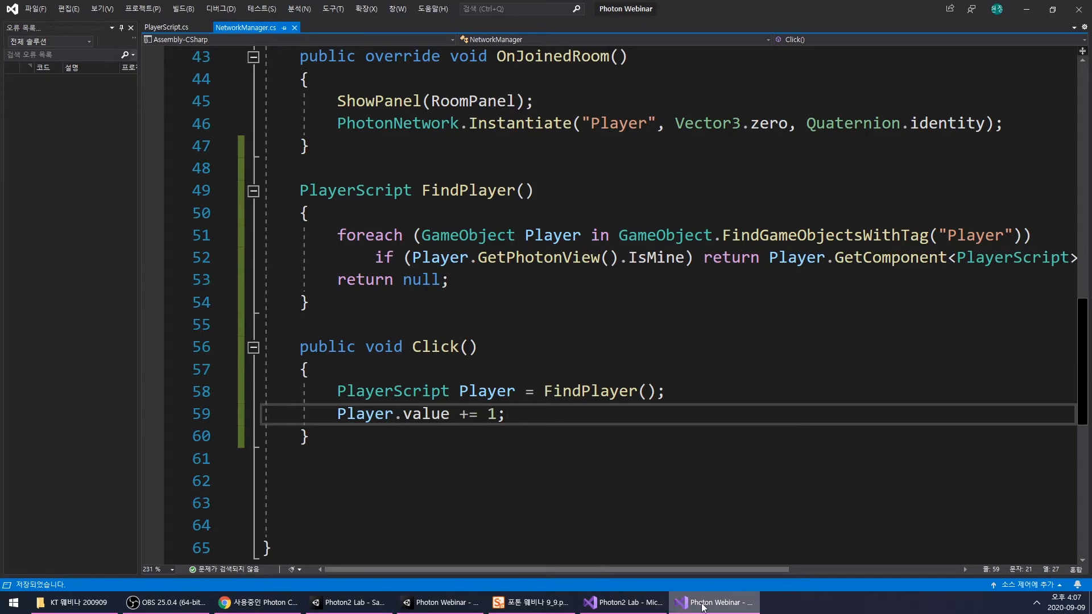
- Switch to Unity and add an On Click event to RoomPanel's ClickRange button that calls NetworkManager.Click on the NetworkManager object
click(702, 604)
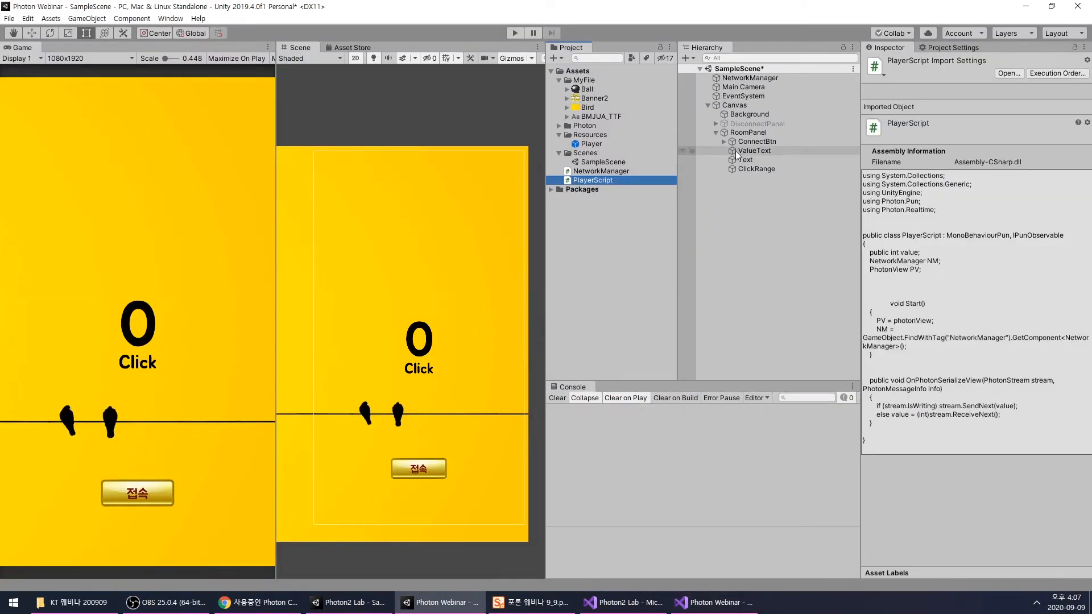
click(748, 132)
click(755, 168)
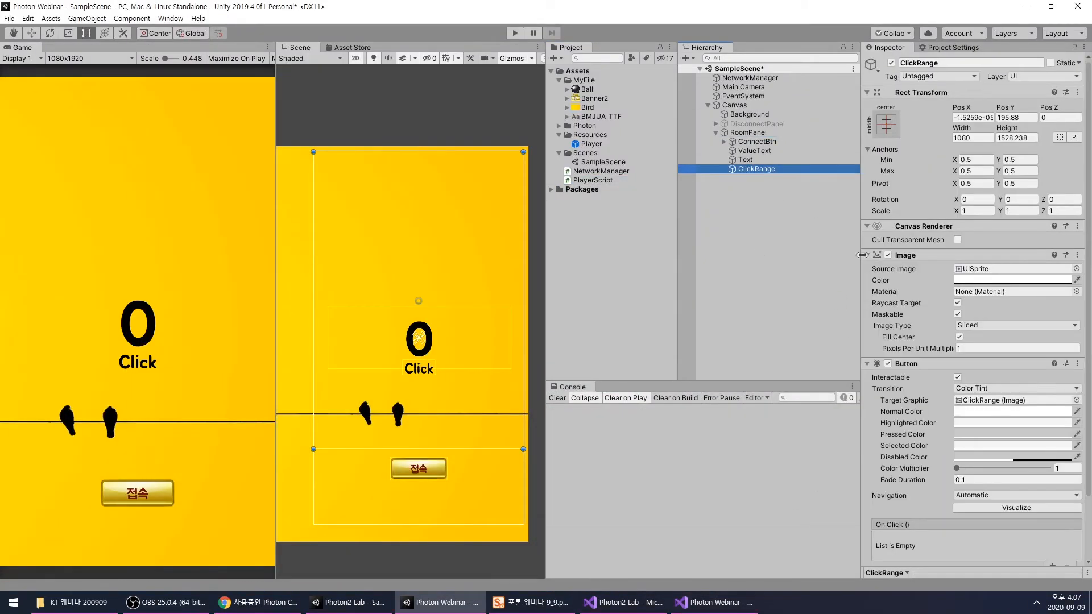
scroll(929, 468, down, 3)
click(1052, 494)
drag(749, 78, 902, 482)
click(1007, 467)
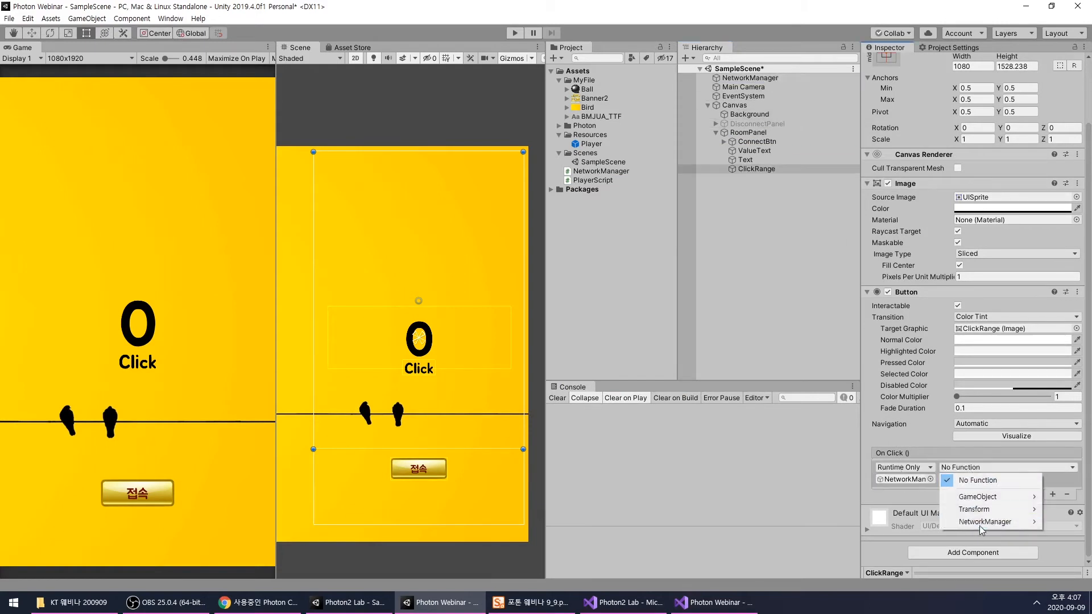
mouse_move(990, 521)
click(807, 334)
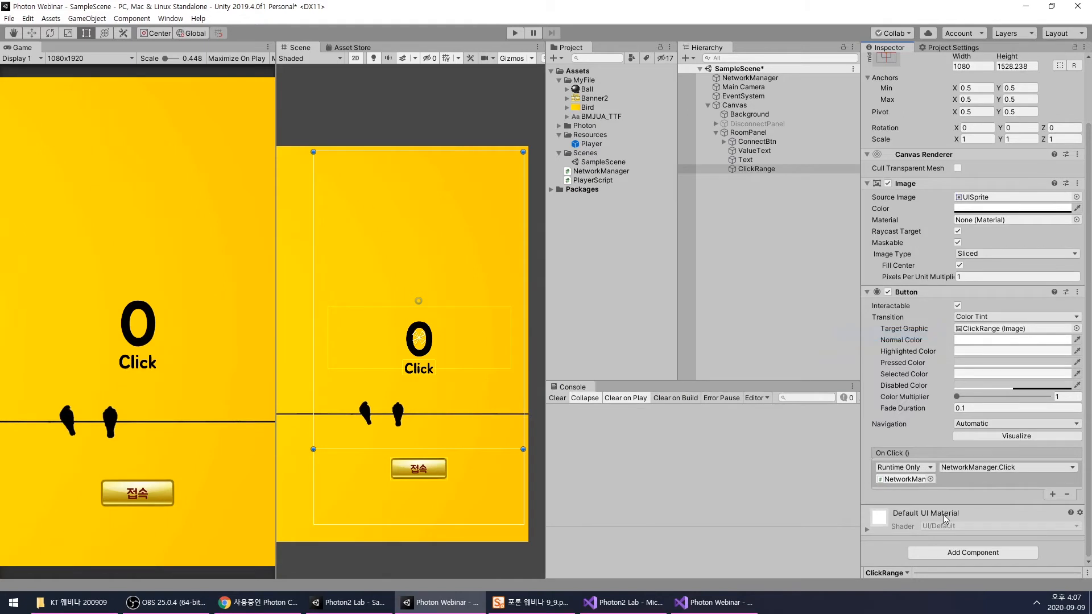
click(699, 238)
- Deactivate RoomPanel and activate DisconnectPanel in the Canvas
click(749, 133)
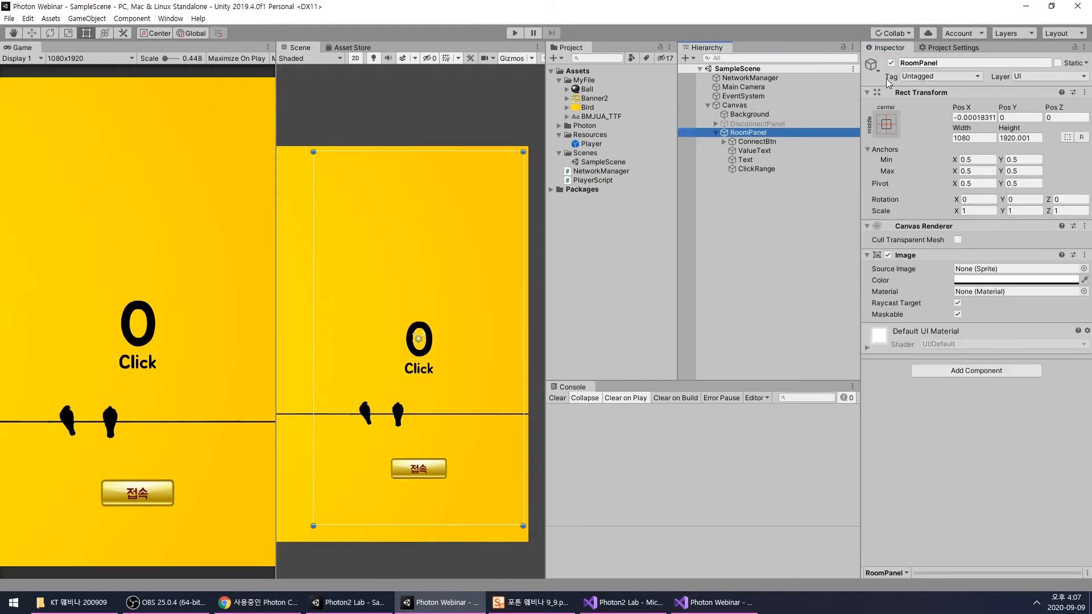
click(892, 62)
click(796, 124)
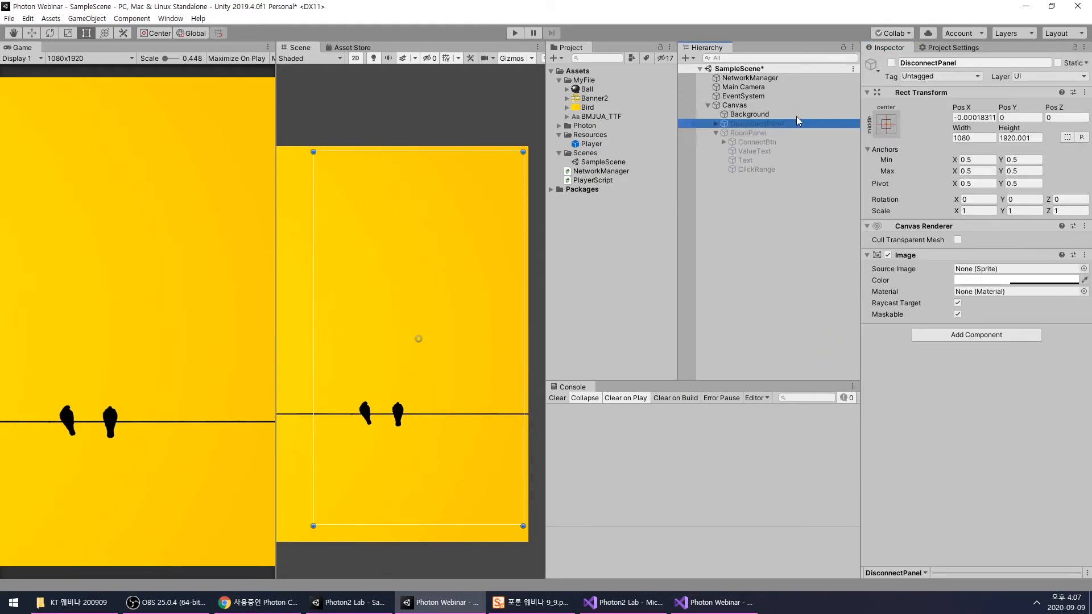
click(891, 62)
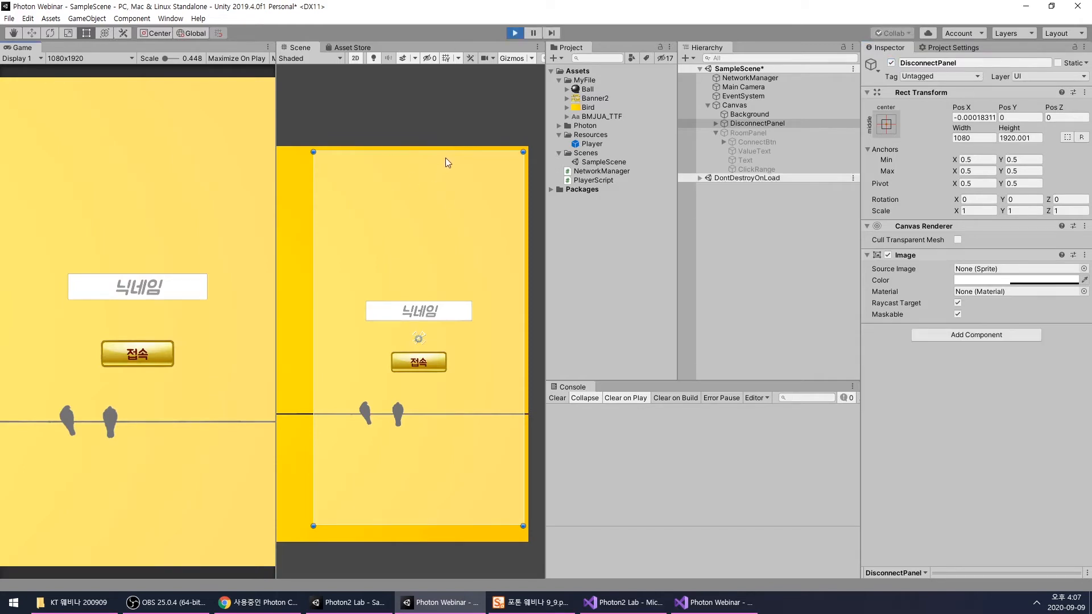
- Test the game in play mode by connecting with the nickname aa and clicking in the room's click area
click(125, 291)
text(aa)
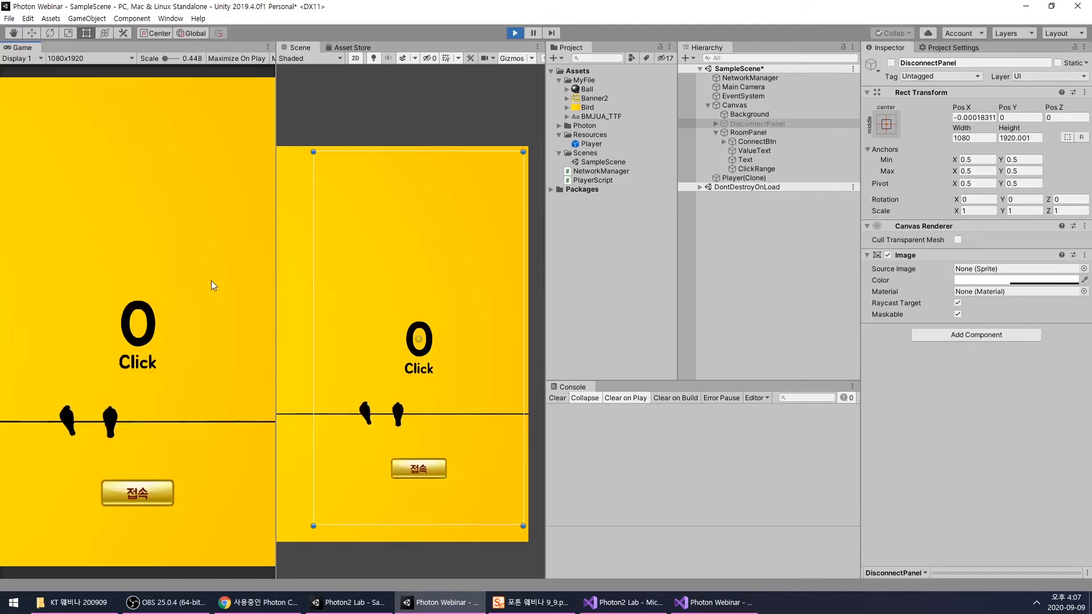
click(212, 284)
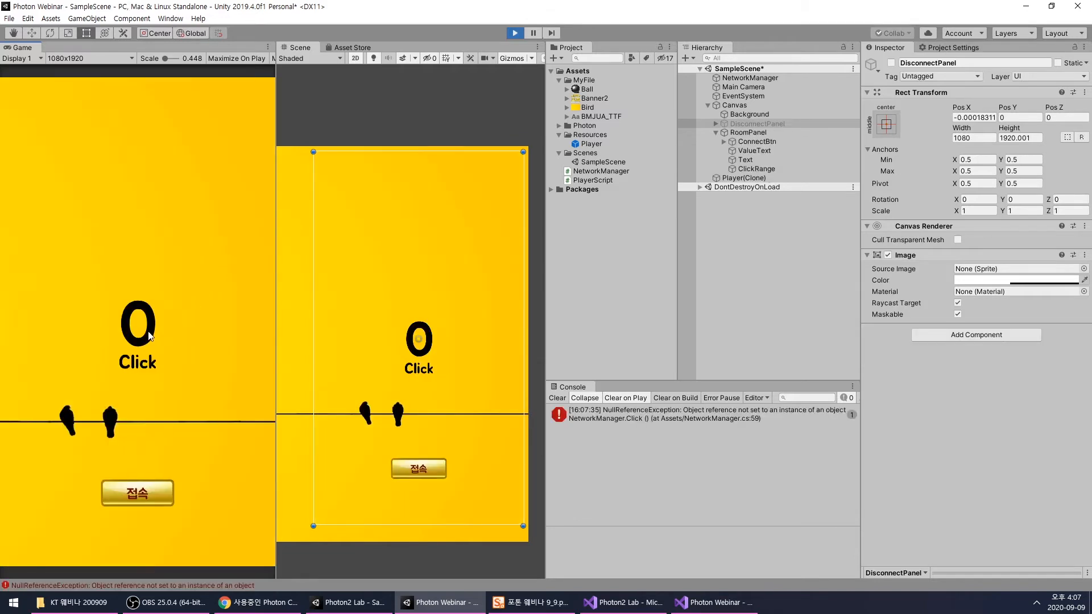
- Examine the NetworkManager.Click() console error's stack trace and compare it with the FindPlayer() and Click() code in NetworkManager.cs
click(807, 414)
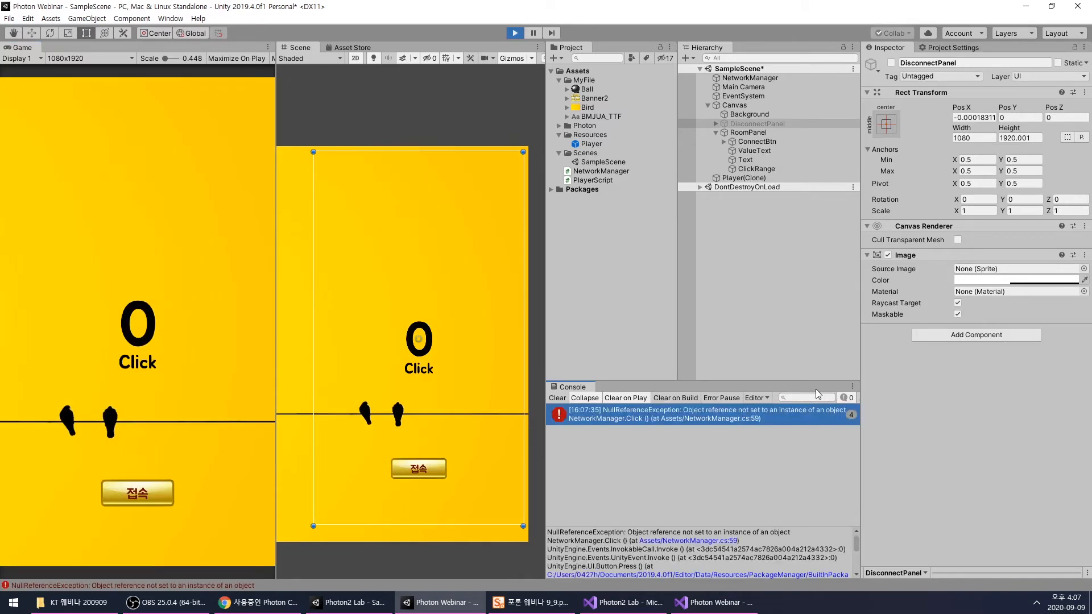
click(714, 602)
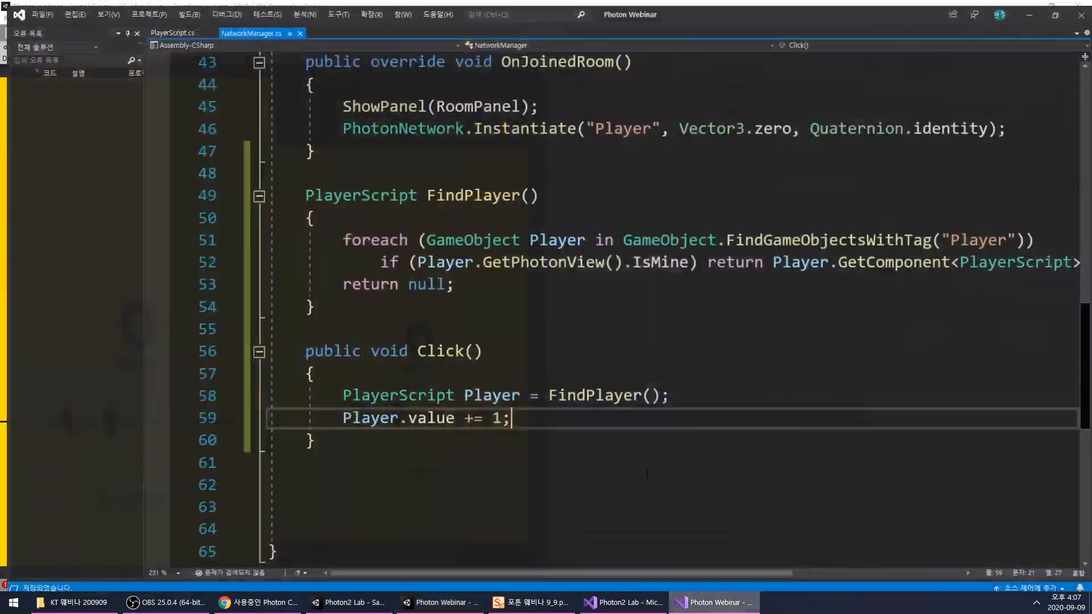
click(718, 602)
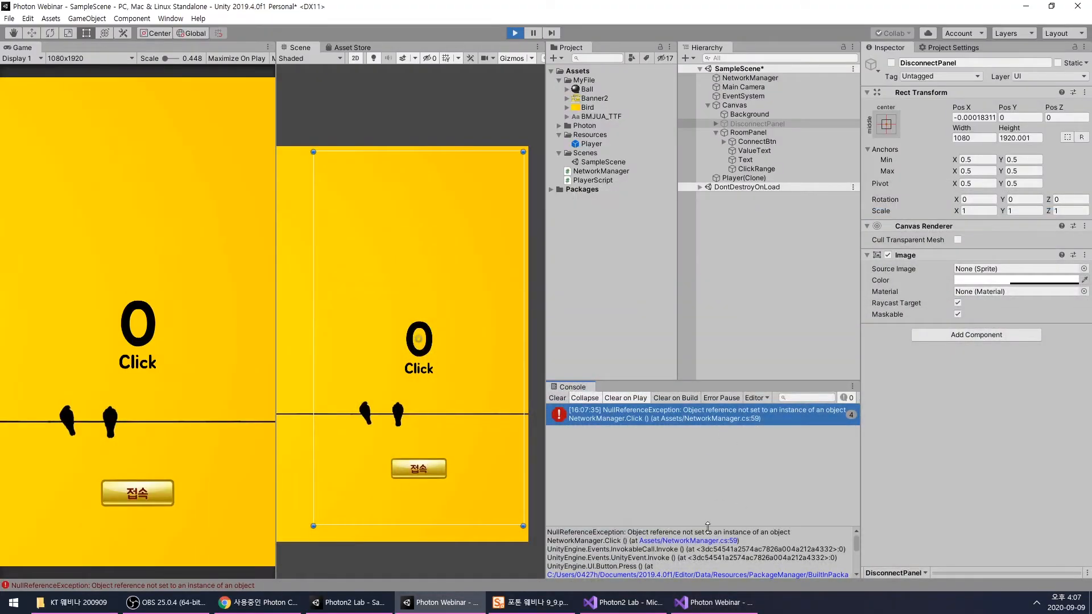
drag(707, 528, 671, 481)
click(643, 481)
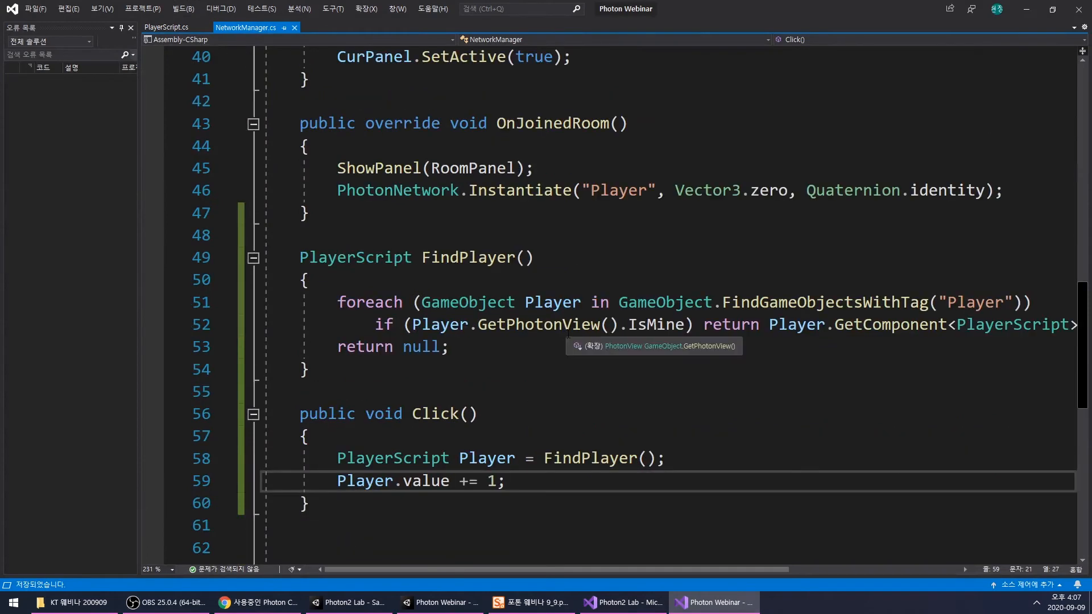
scroll(303, 445, down, 1)
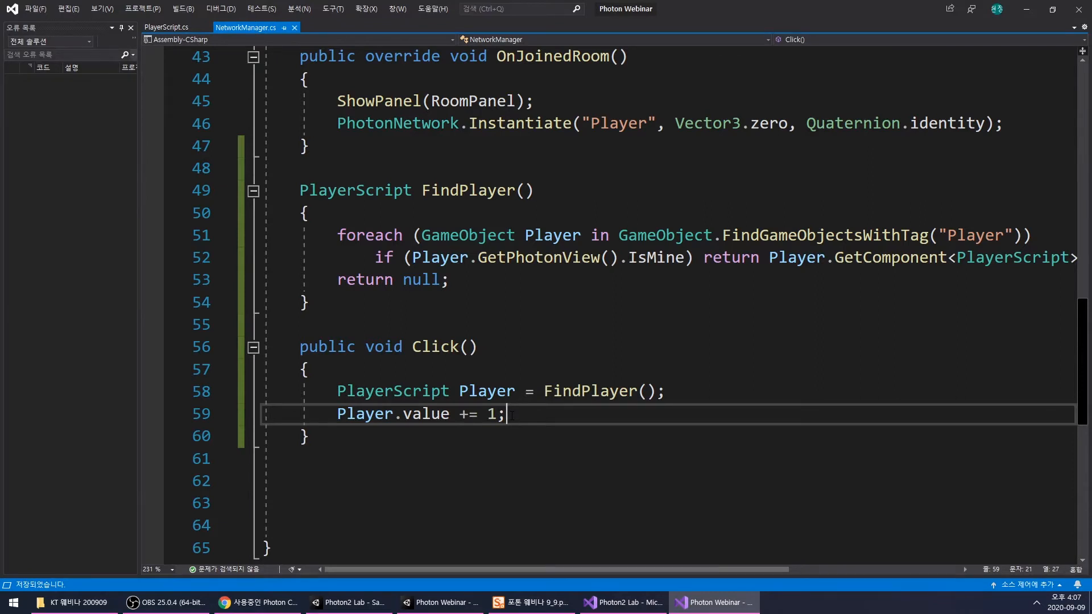
- Switch to the running game in Unity, retest clicking in the room's click area, and stop play mode
click(682, 611)
click(757, 228)
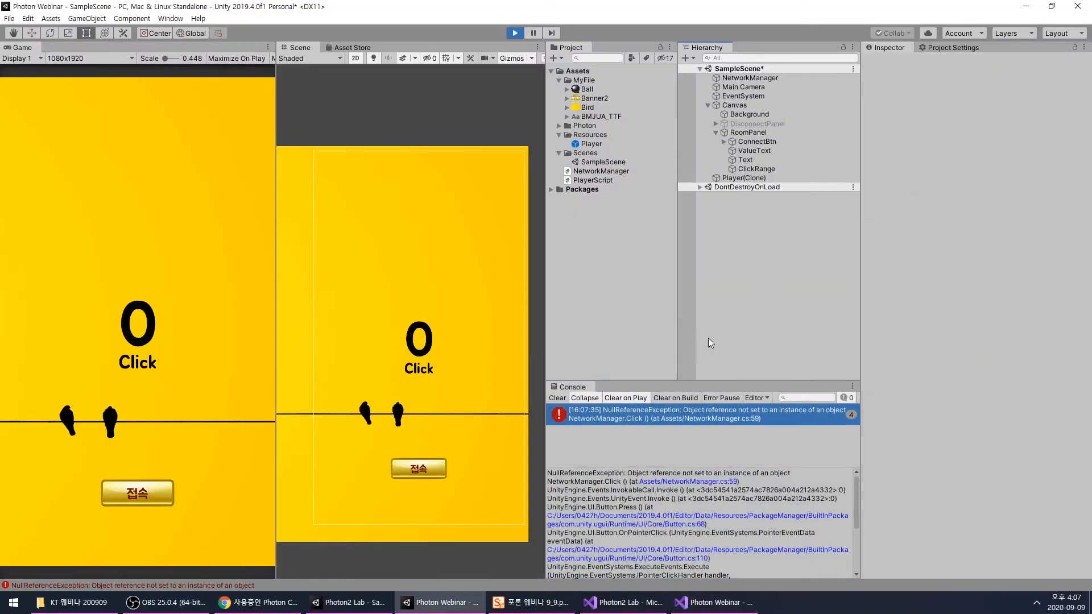
click(413, 350)
click(158, 328)
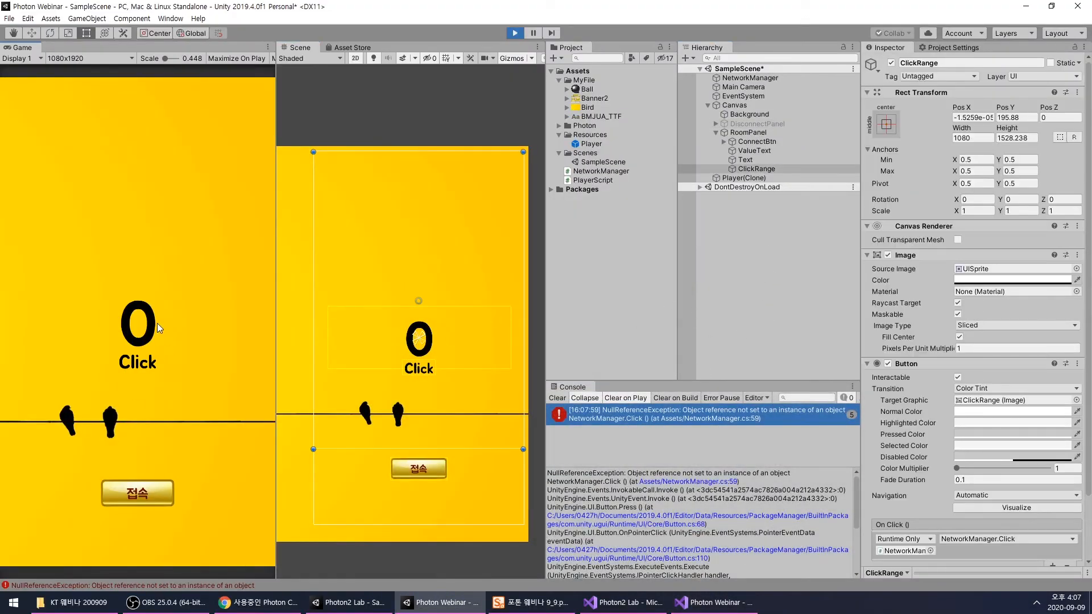
click(157, 323)
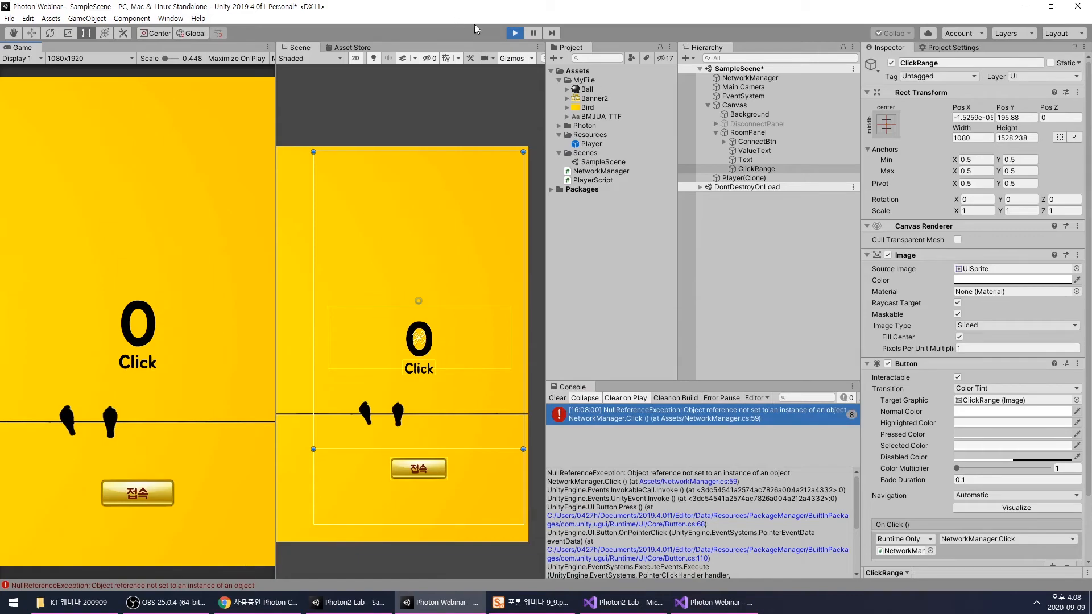
click(515, 32)
- Set the tag of the Player prefab in Resources to Player and save the scene
click(699, 603)
click(699, 612)
click(773, 207)
click(587, 144)
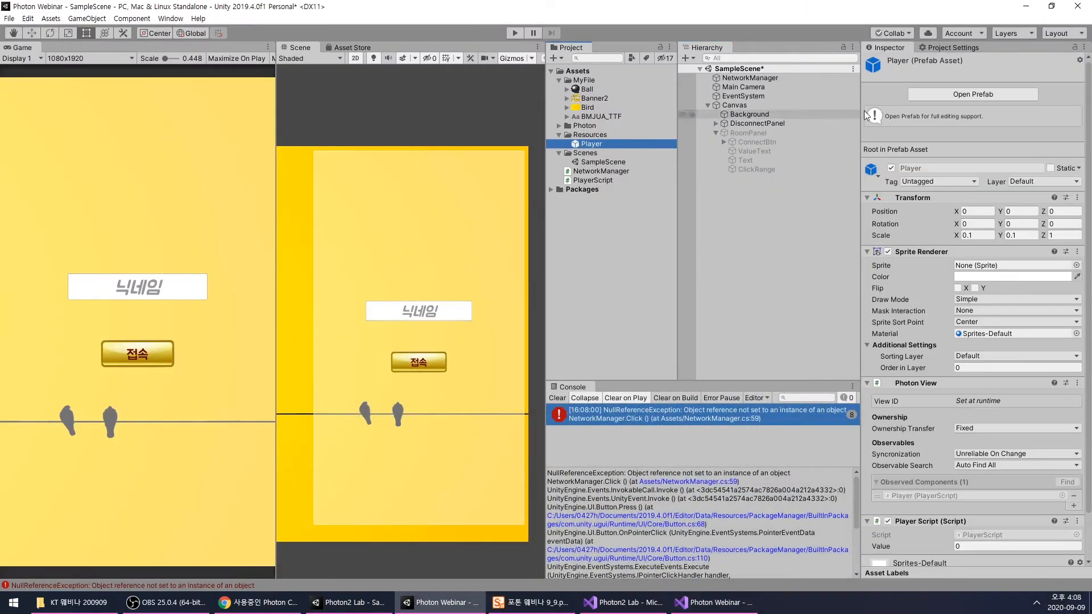
click(920, 180)
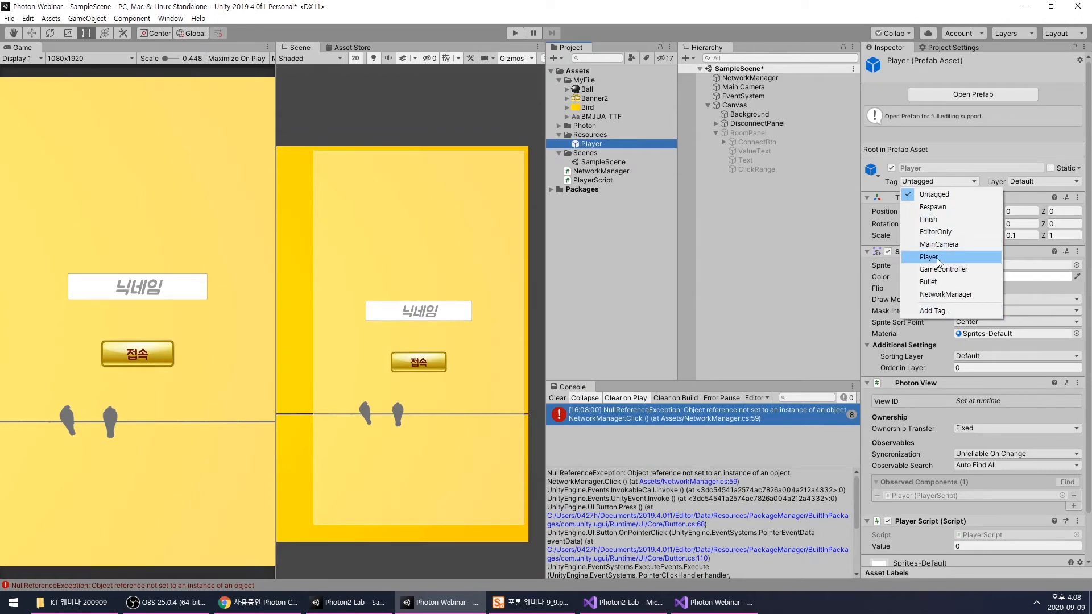
click(937, 260)
click(759, 223)
key(ctrl+s)
- Run the game in play mode and connect to the room with the nickname a
click(516, 32)
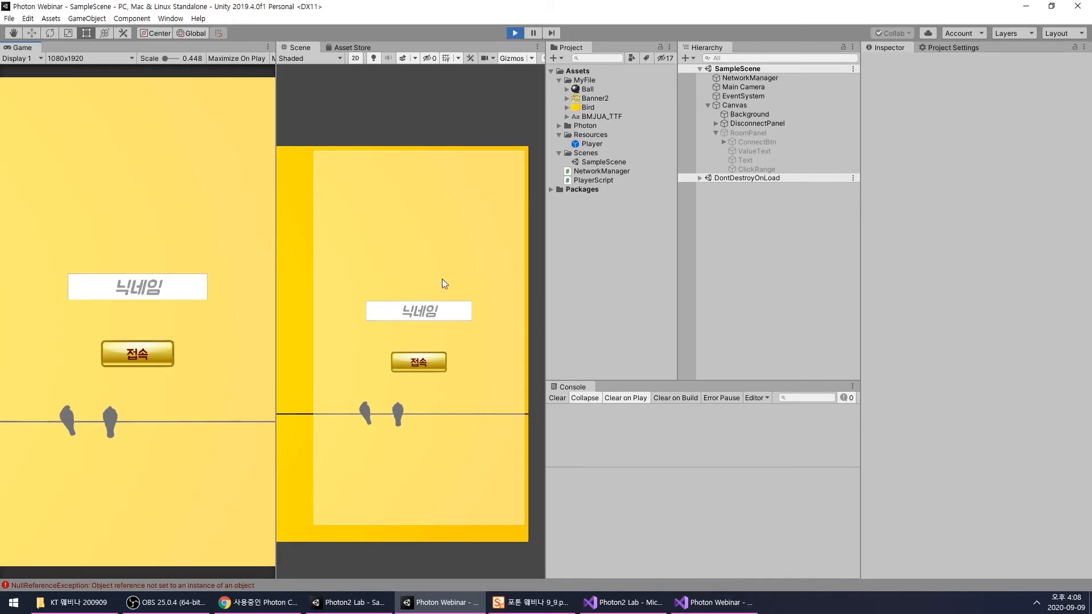
click(169, 293)
text(G)
click(142, 353)
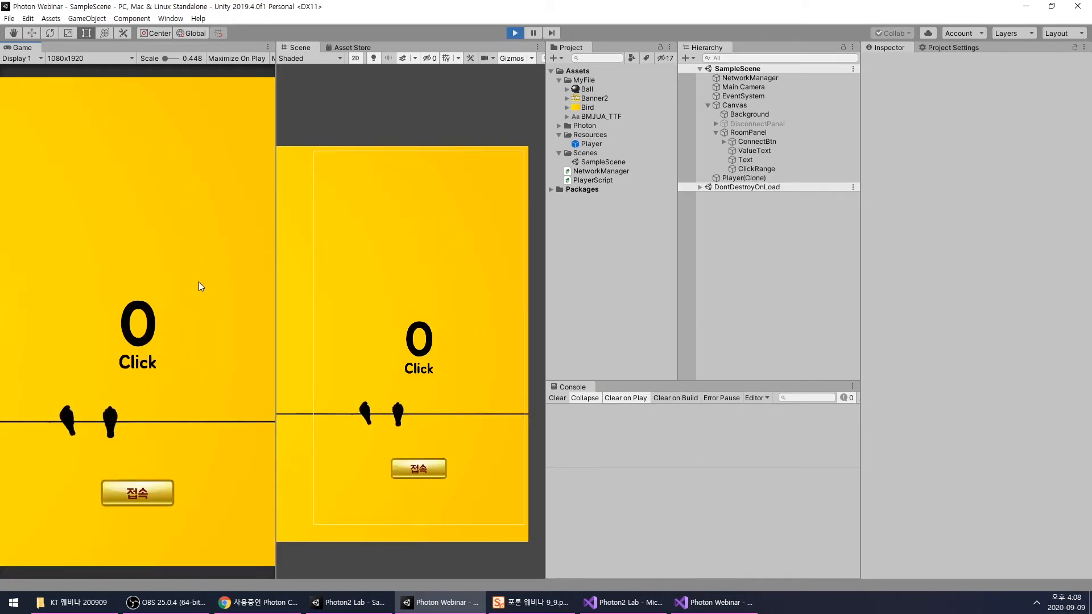
- Click in the room's click area, check the Value in Player(Clone)'s Player Script, and stop play mode
click(727, 177)
click(757, 169)
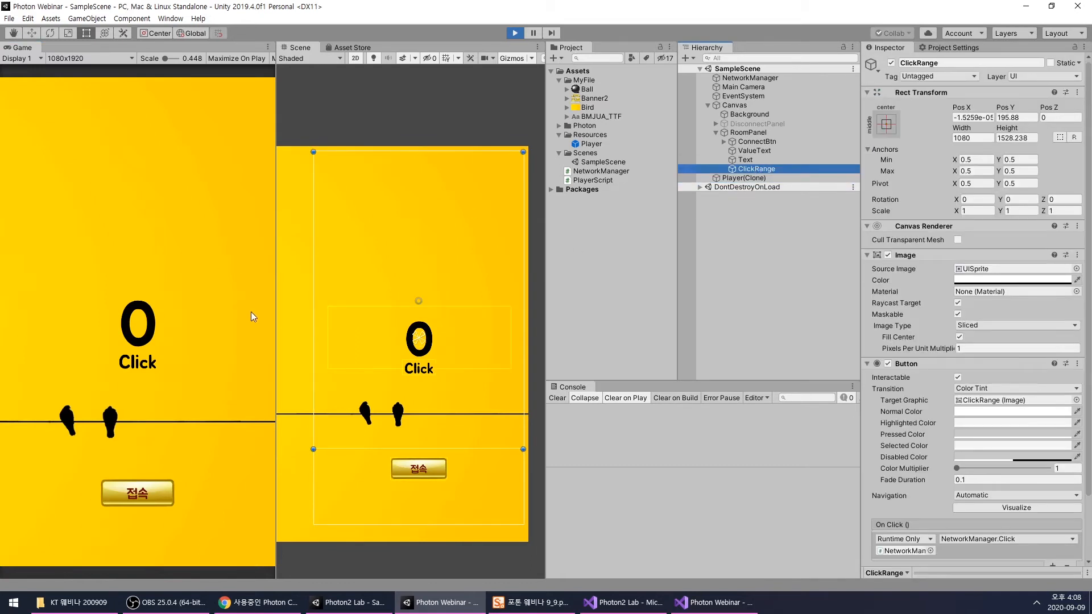
click(193, 310)
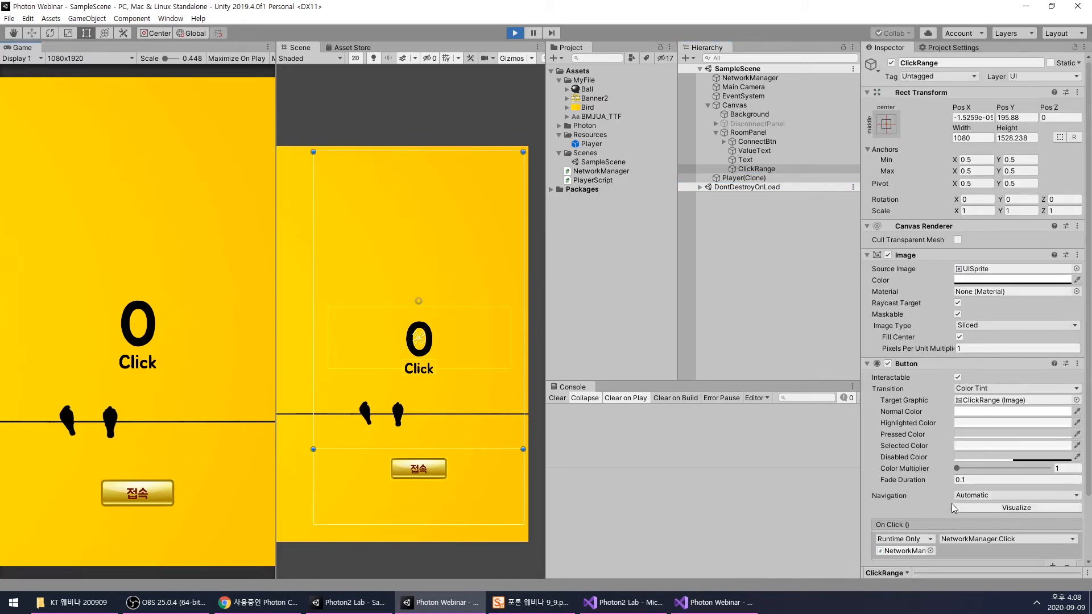
scroll(951, 504, down, 3)
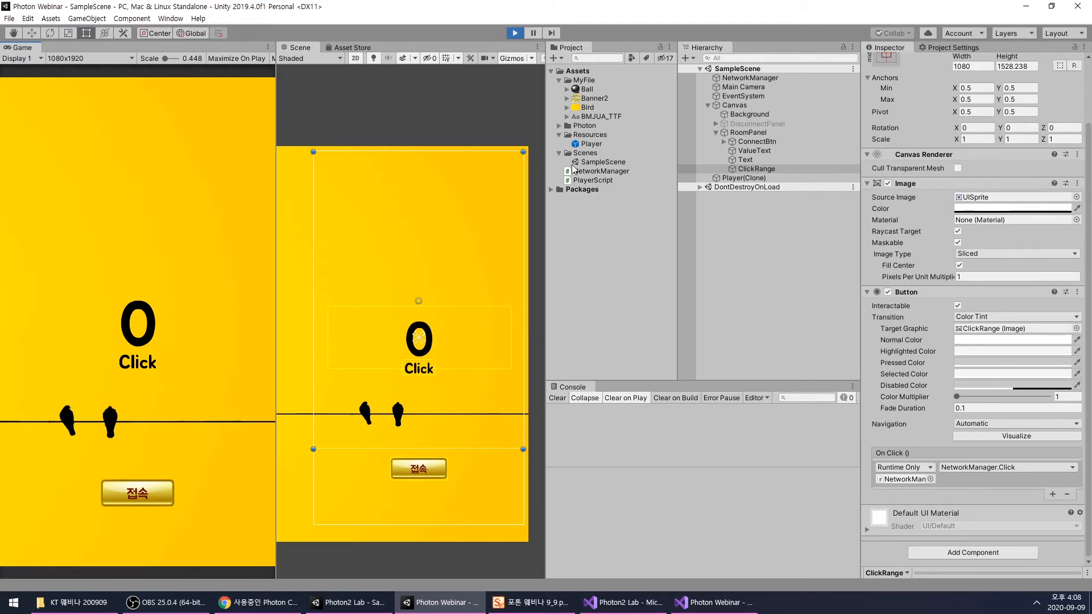
click(763, 179)
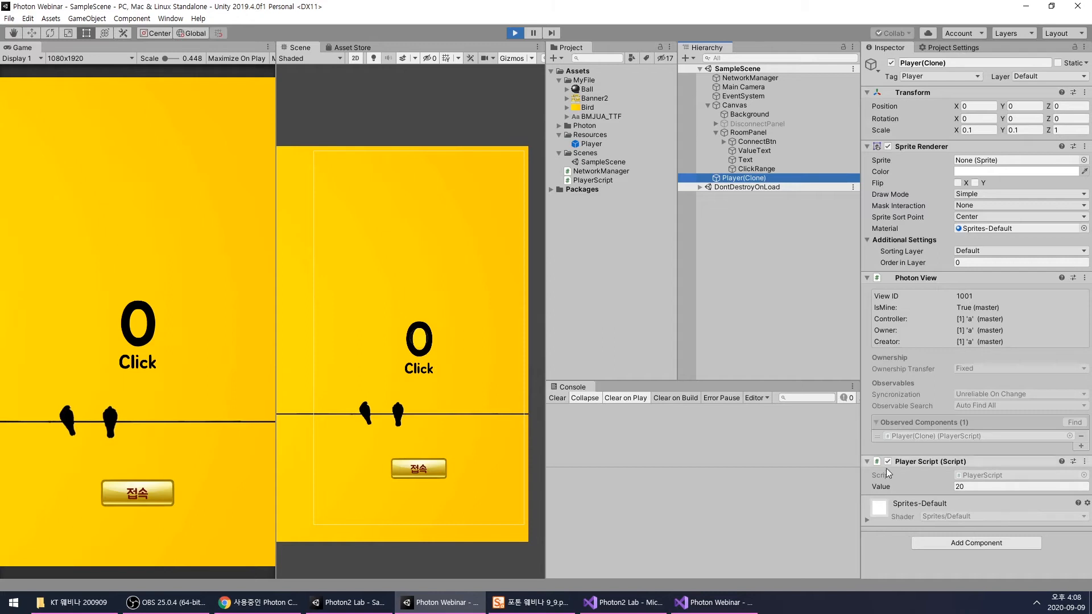
click(227, 223)
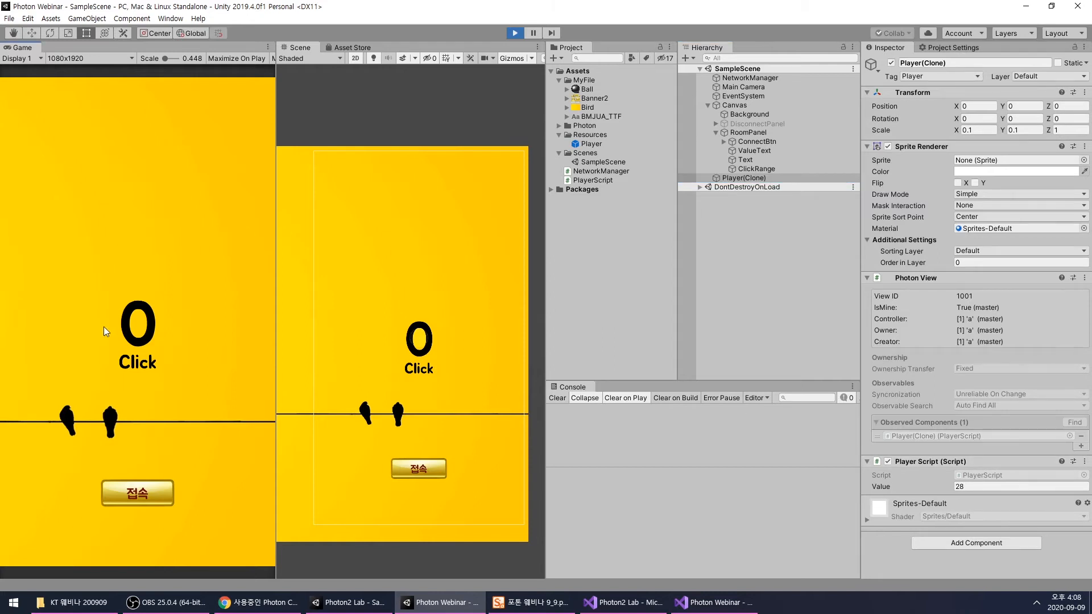
click(959, 486)
click(516, 34)
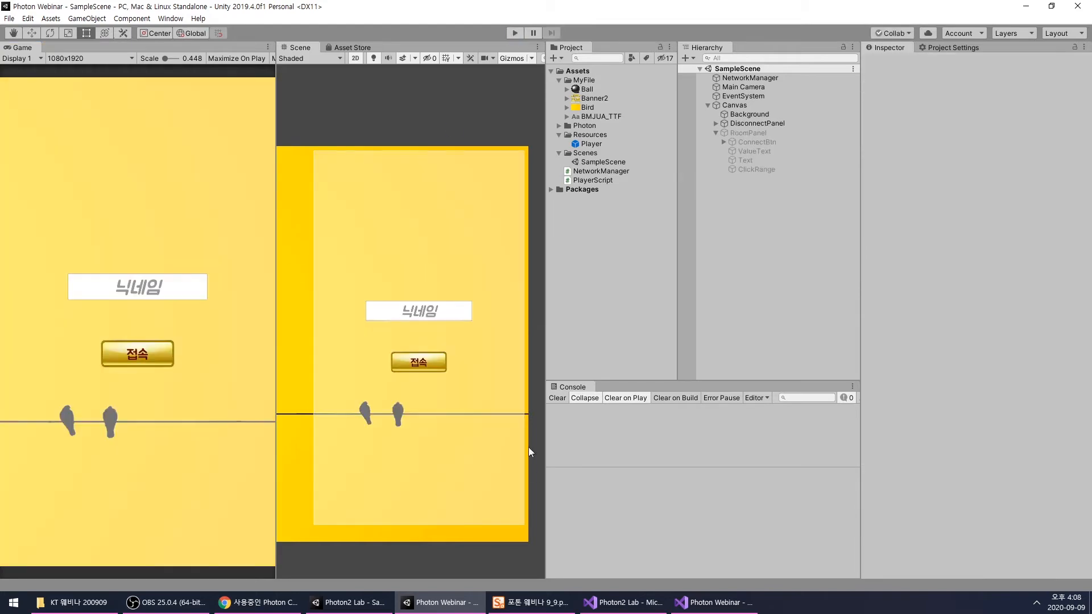
- Switch to Visual Studio and examine the Photon2 Lab project's NetworkManager.cs and the Update() method in its PlayerScript.cs
click(676, 607)
click(397, 434)
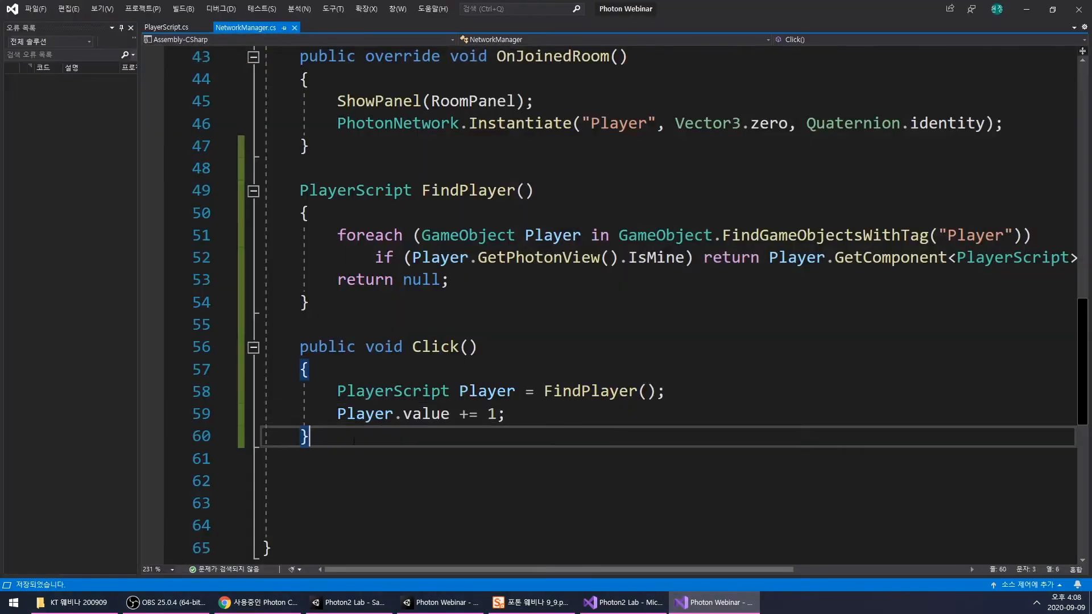
scroll(397, 415, down, 2)
scroll(397, 414, up, 3)
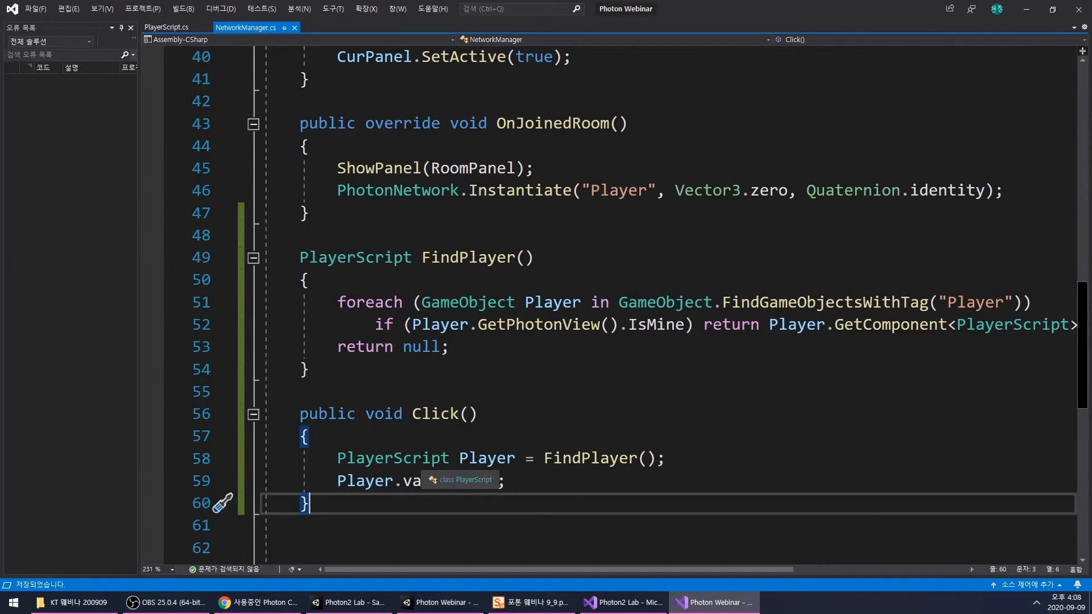
click(622, 603)
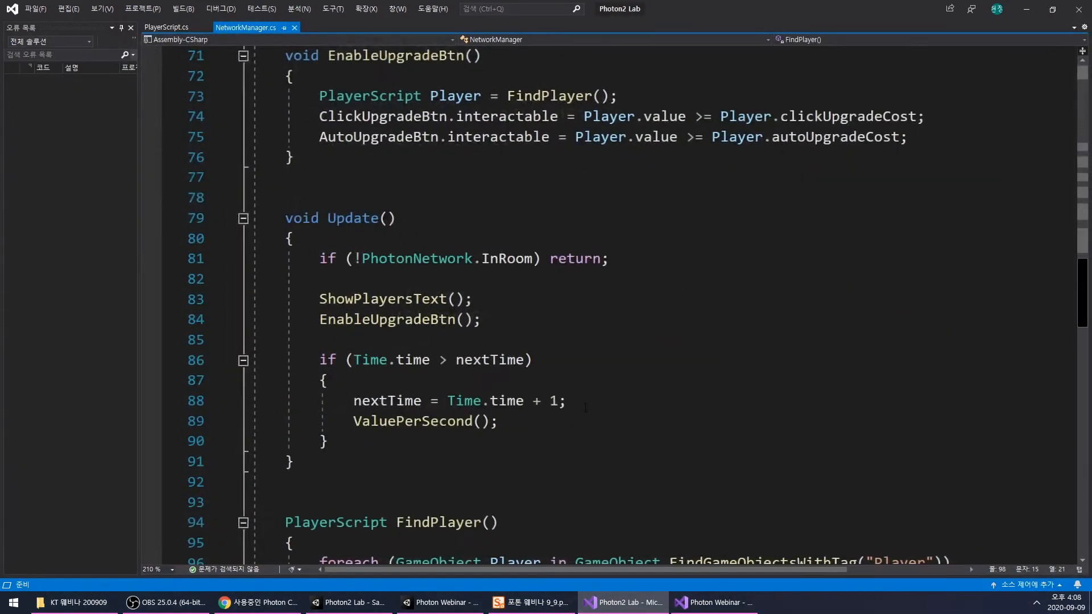
scroll(586, 408, down, 2)
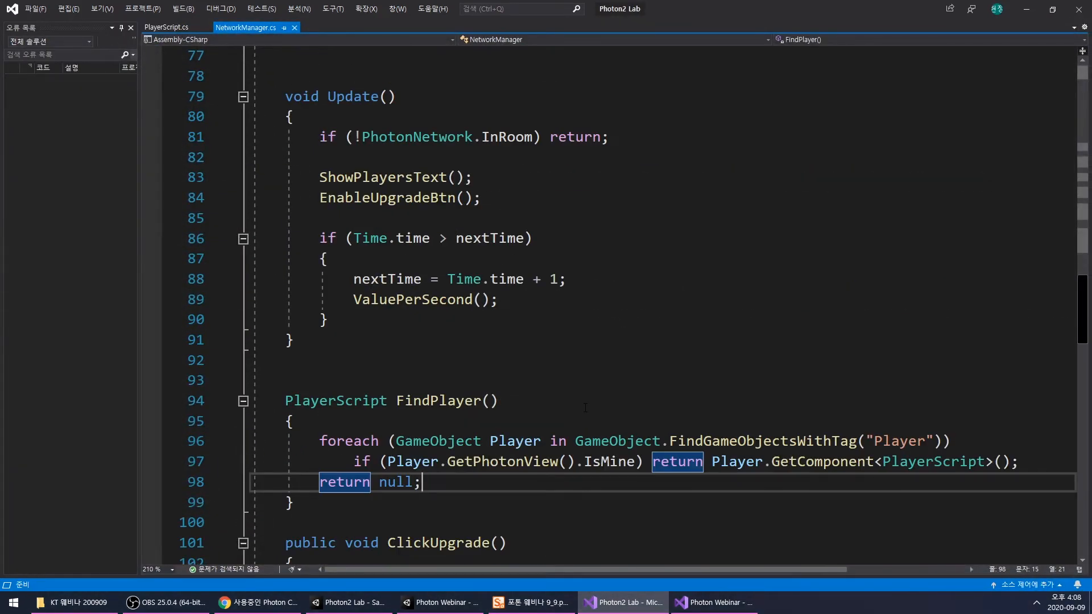
scroll(585, 408, up, 1)
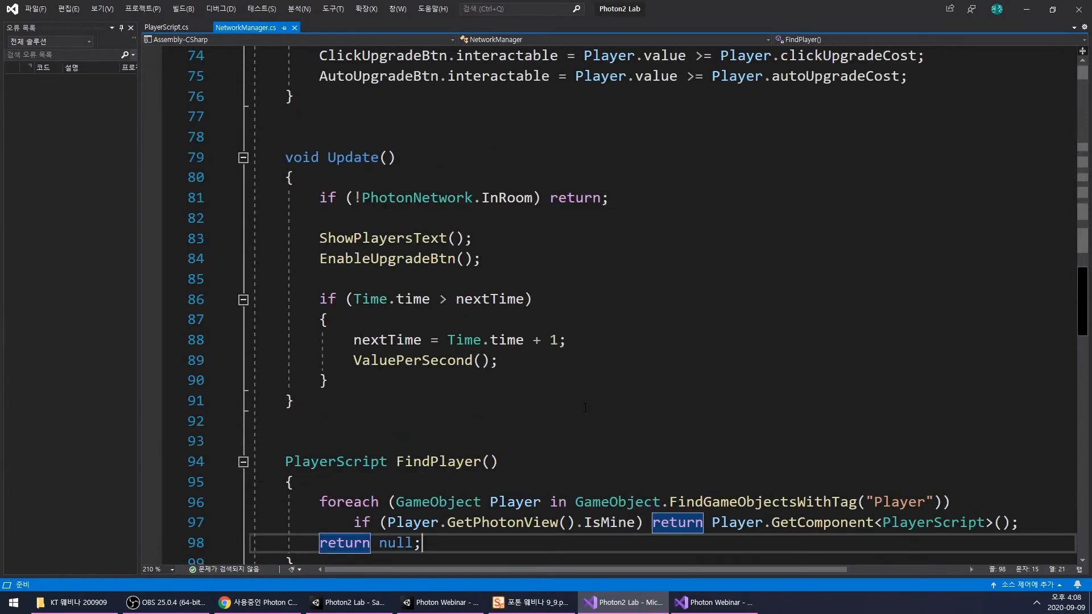
scroll(585, 408, up, 4)
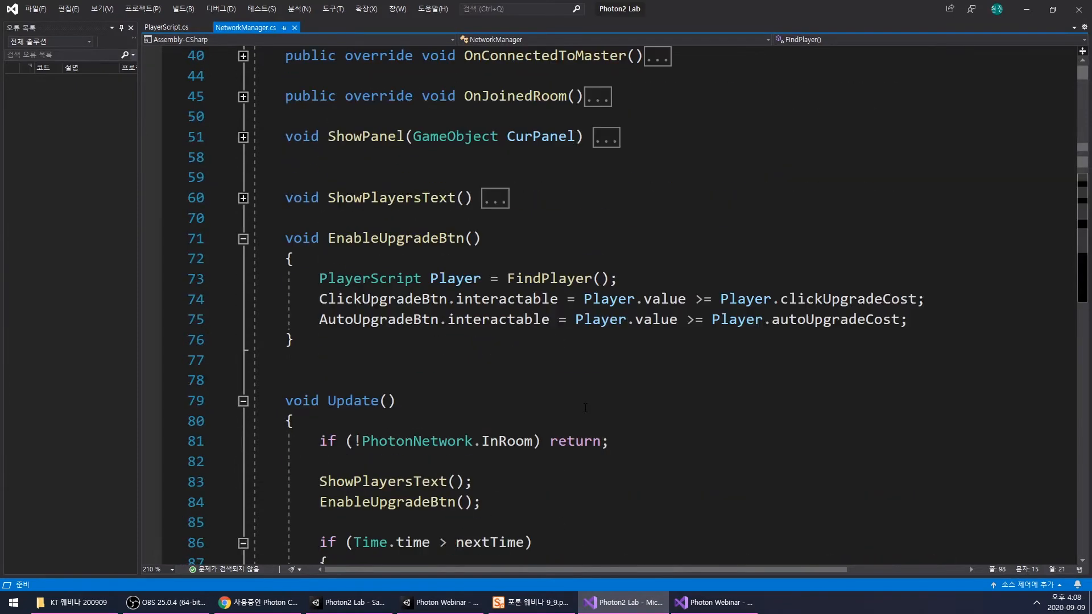
click(243, 198)
click(243, 198)
click(243, 198)
click(243, 198)
scroll(341, 250, down, 2)
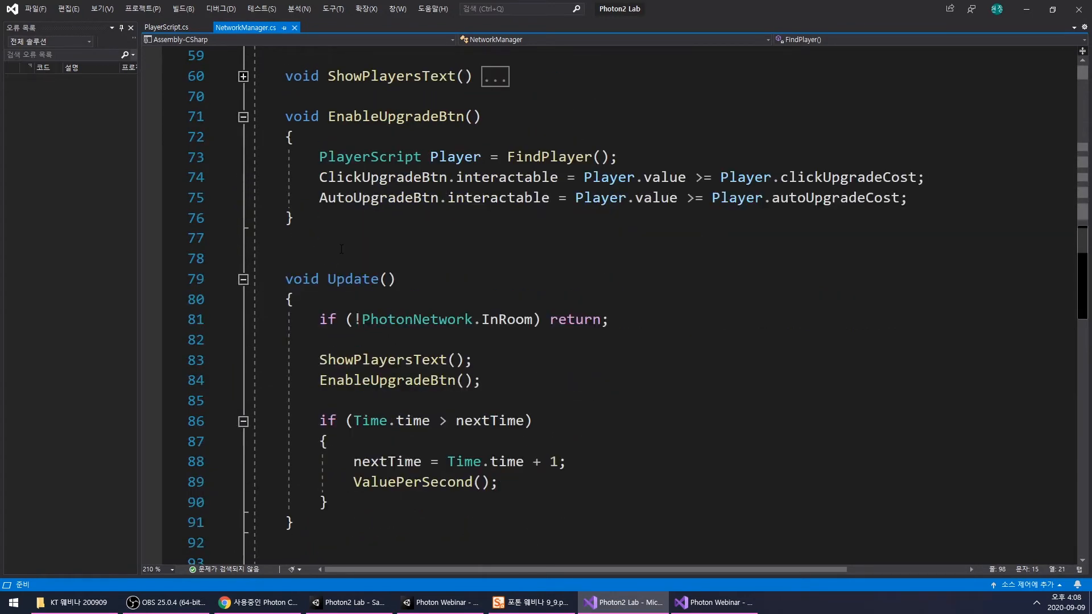
click(165, 27)
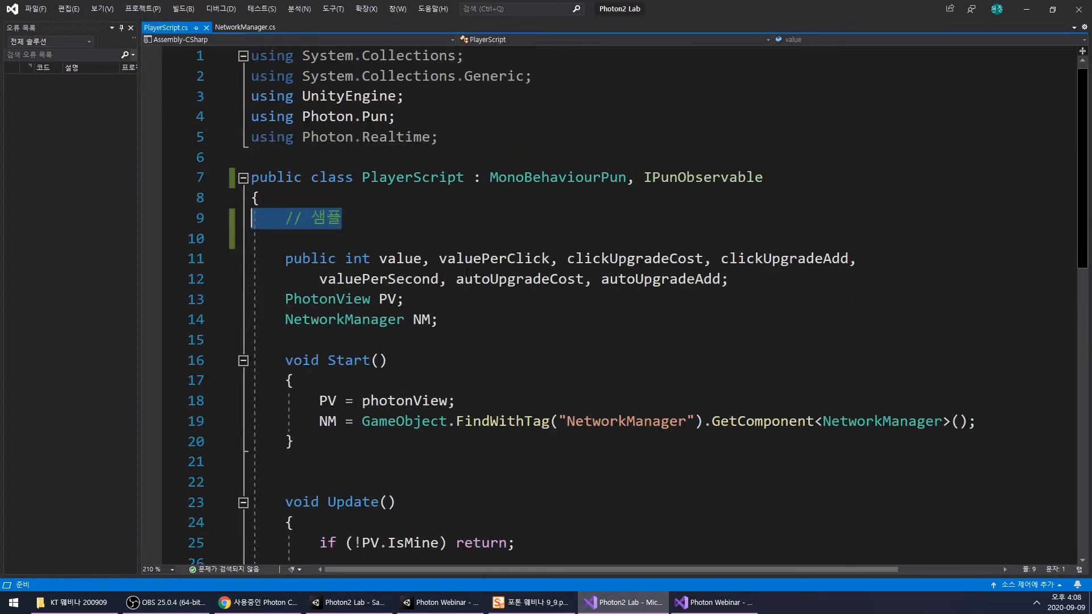
scroll(584, 278, down, 4)
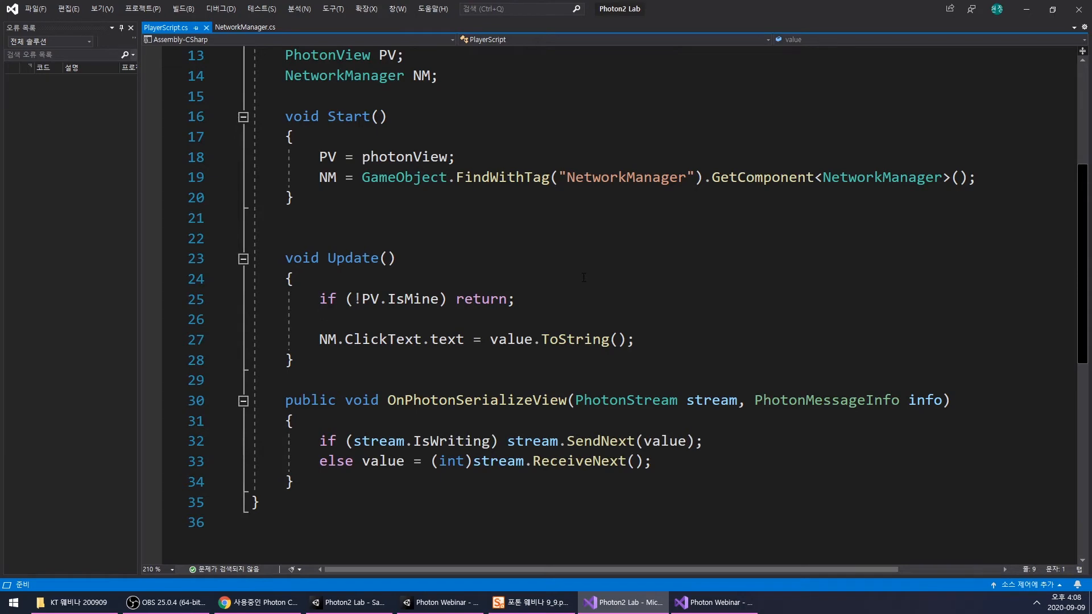
click(616, 606)
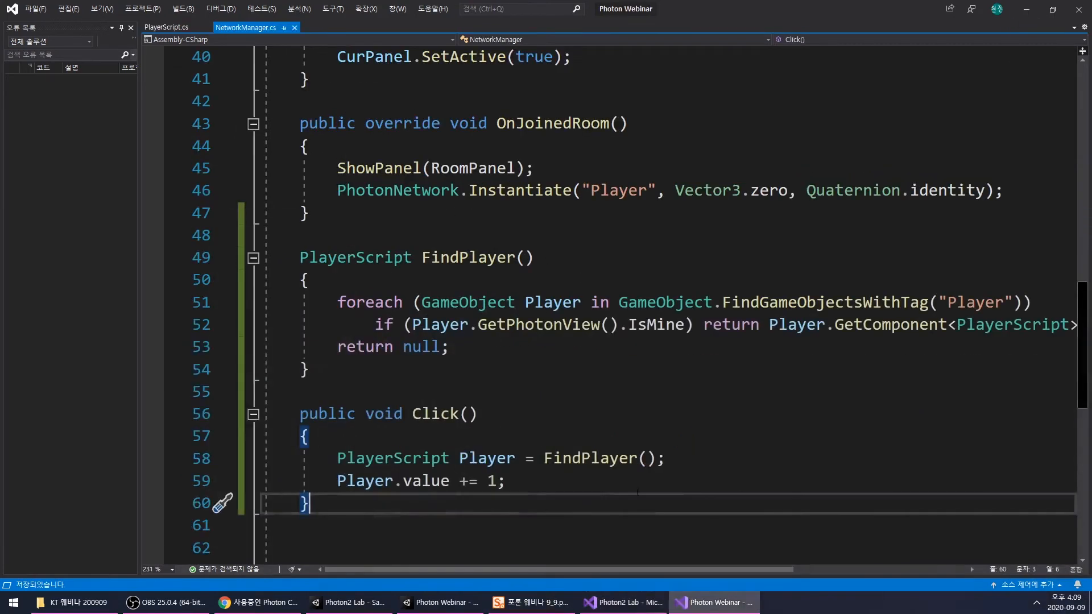
click(620, 606)
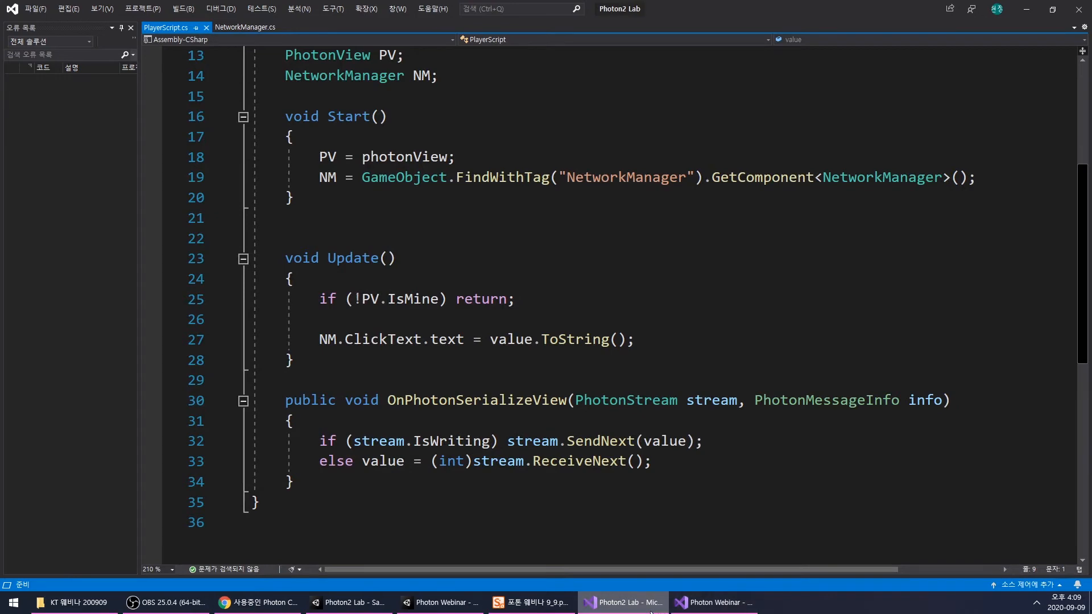
- Return to the Photon Webinar project and open PlayerScript.cs at the OnPhotonSerializeView() method
click(711, 605)
scroll(612, 355, up, 5)
click(612, 353)
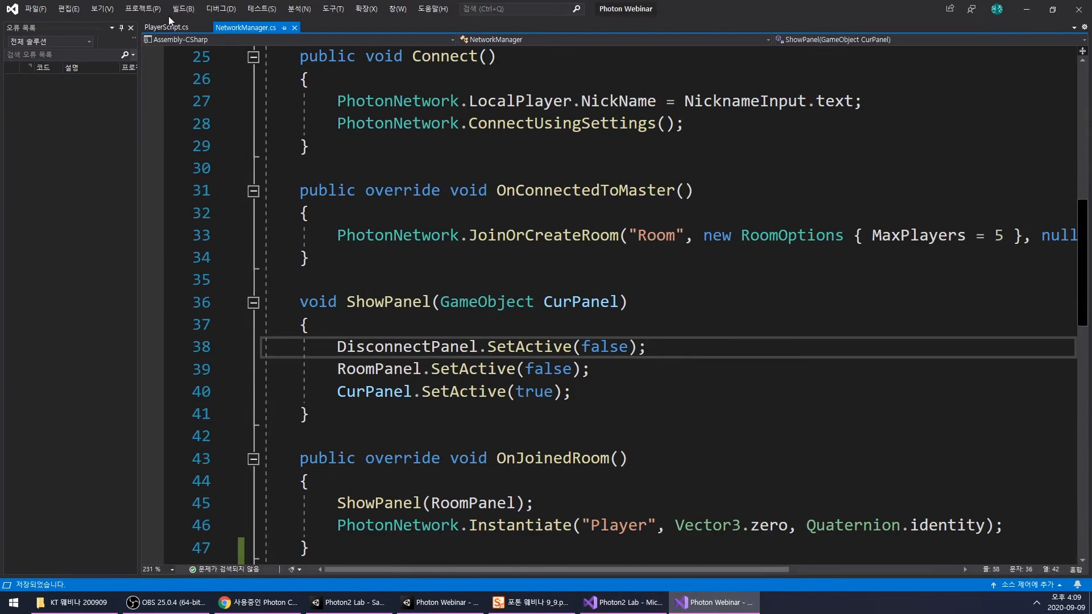
click(169, 26)
click(503, 310)
scroll(504, 320, down, 3)
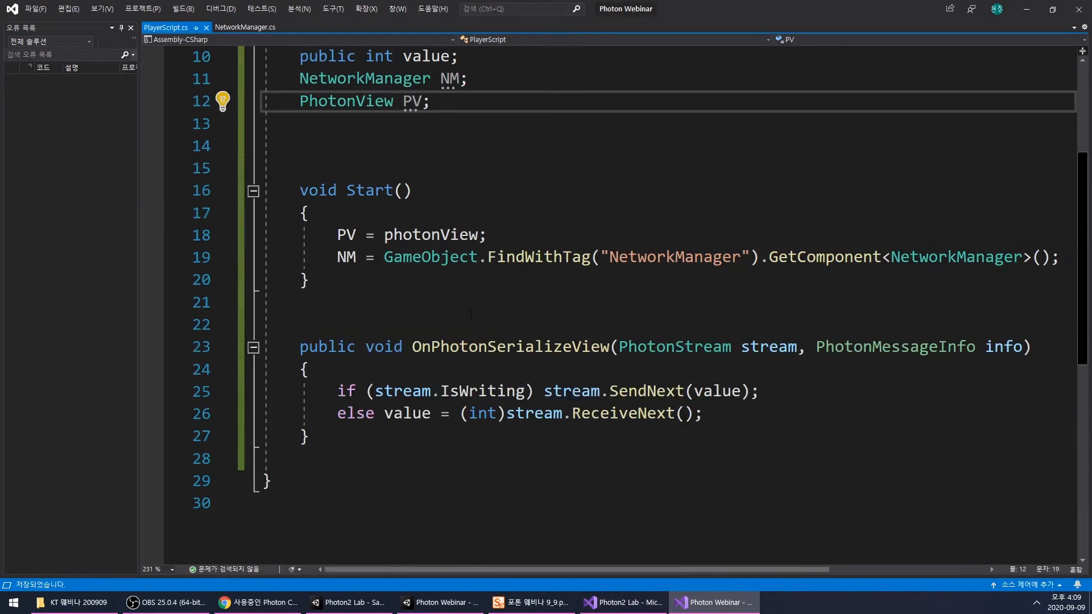
- Add an empty void Update() method below OnPhotonSerializeView() in PlayerScript.cs
click(344, 432)
key(Return)
key(Return)
text(voi)
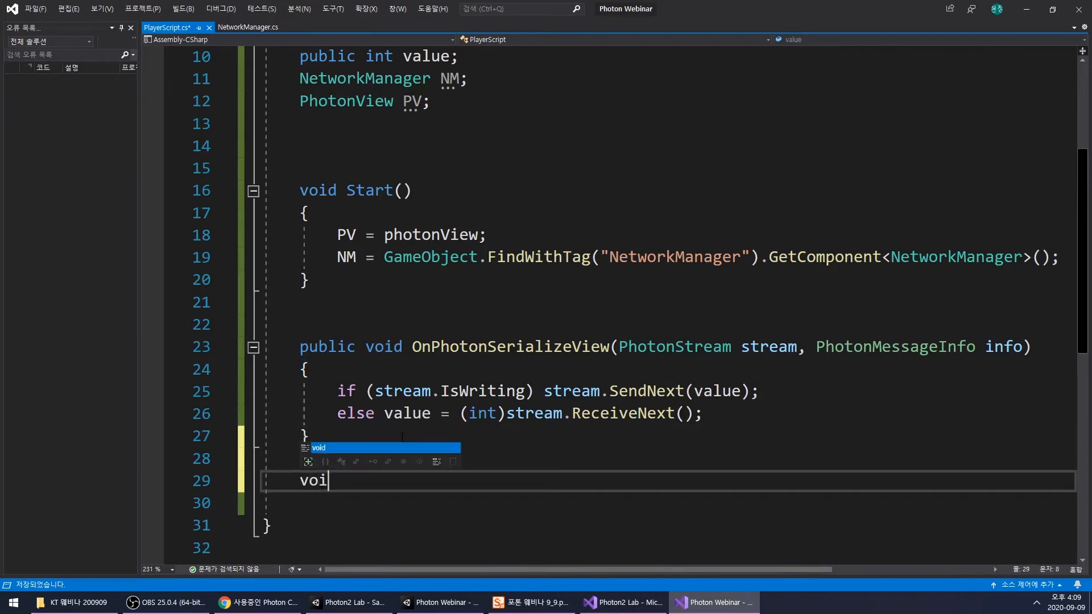
text(d Update() { })
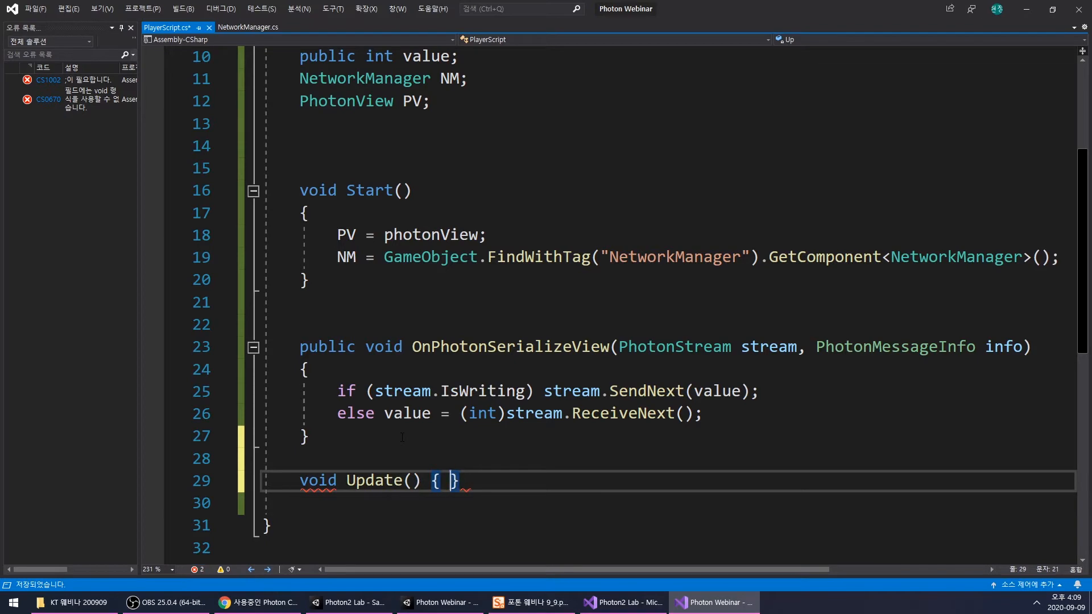
key(Left)
key(Left)
key(Left)
key(Return)
click(314, 509)
key(Return)
key(Return)
scroll(318, 502, down, 3)
double_click(458, 337)
click(488, 332)
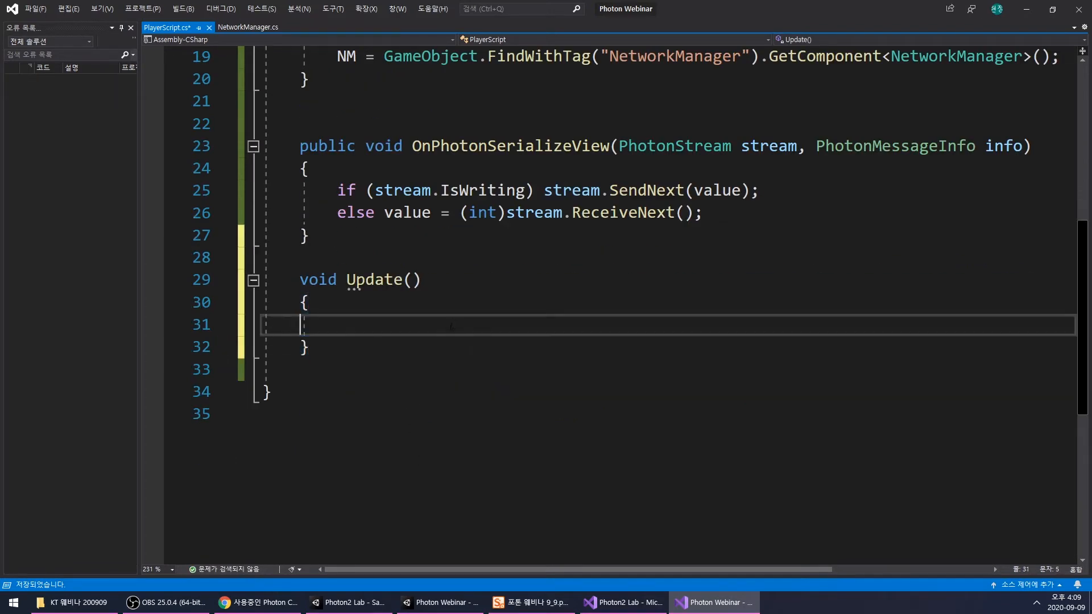
- Begin a statement with NM.Value inside Update(), checking the name of RoomPanel's ValueText object in Unity
scroll(489, 332, up, 4)
scroll(427, 359, down, 2)
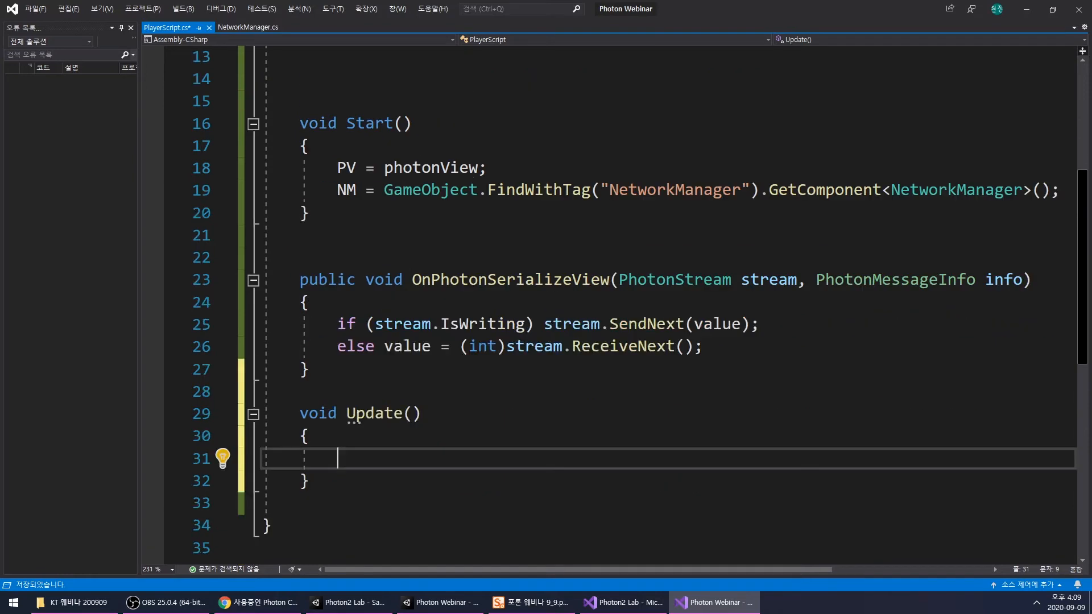
text(NM.)
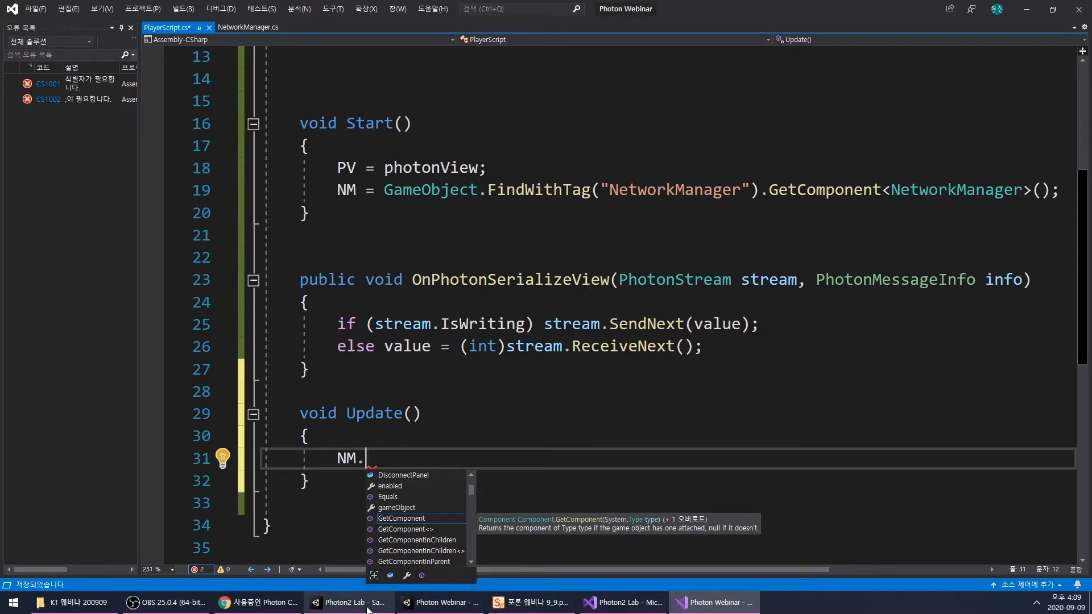
click(401, 597)
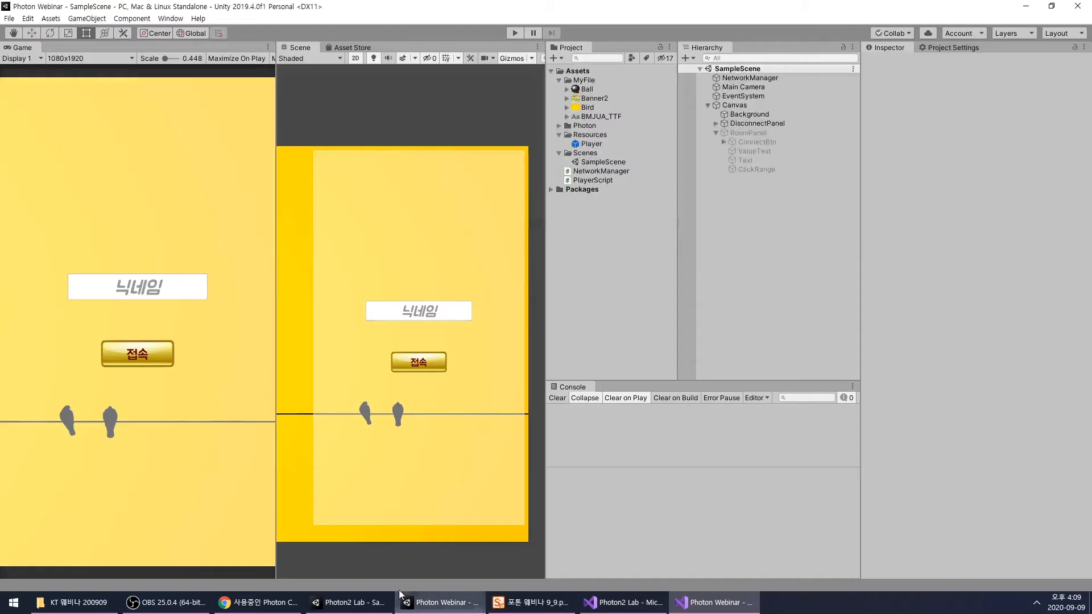
click(756, 141)
click(754, 158)
click(714, 602)
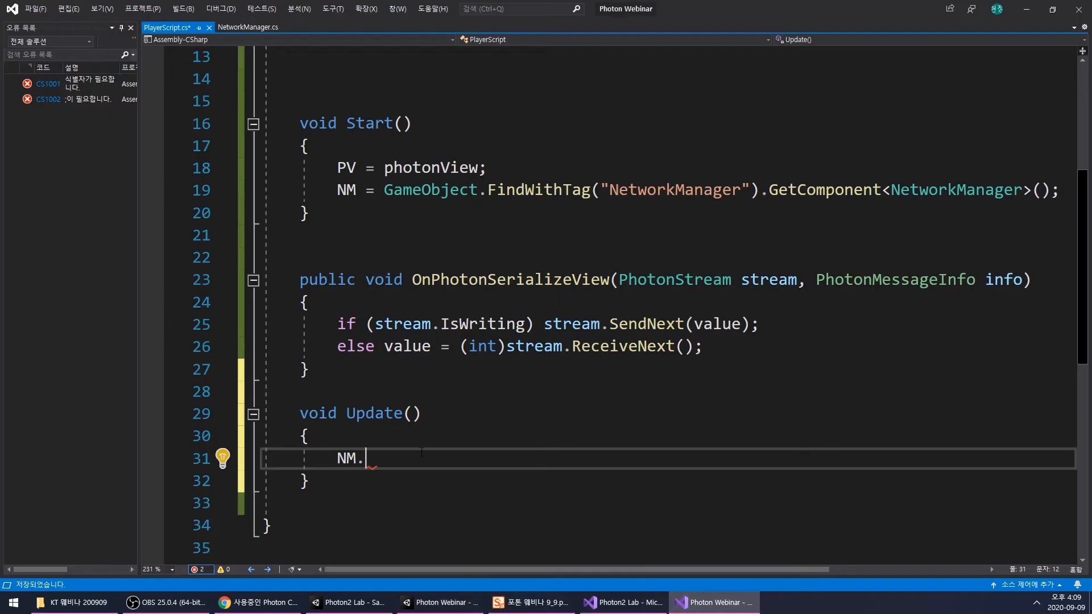
text(Value)
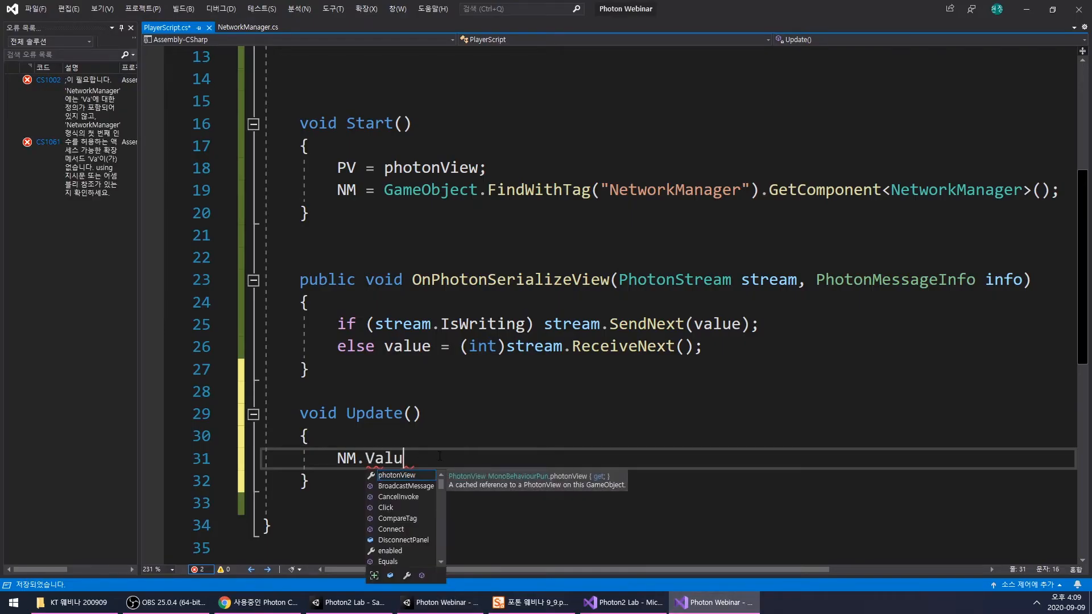
- Declare a public Text ValueText field below RoomPanel in NetworkManager.cs and save the script
click(237, 29)
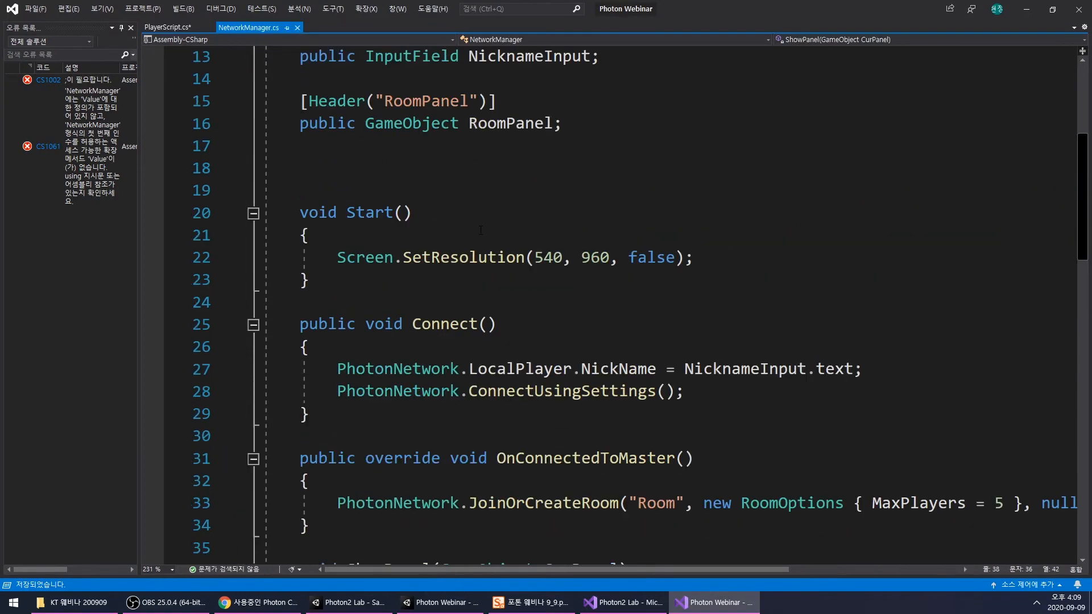
scroll(526, 317, up, 4)
click(596, 390)
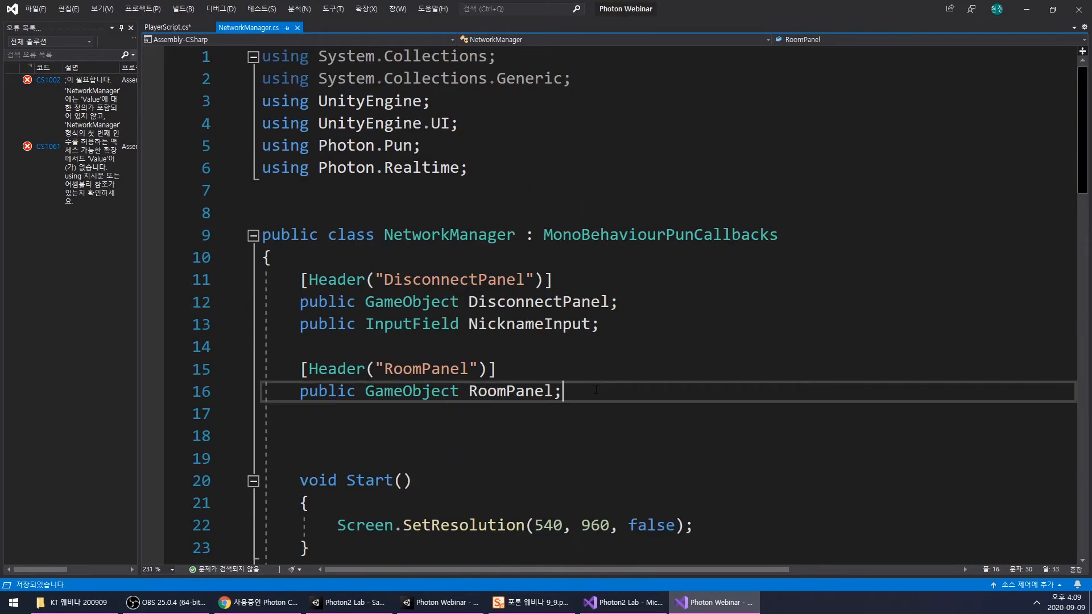
key(Return)
text(public Text)
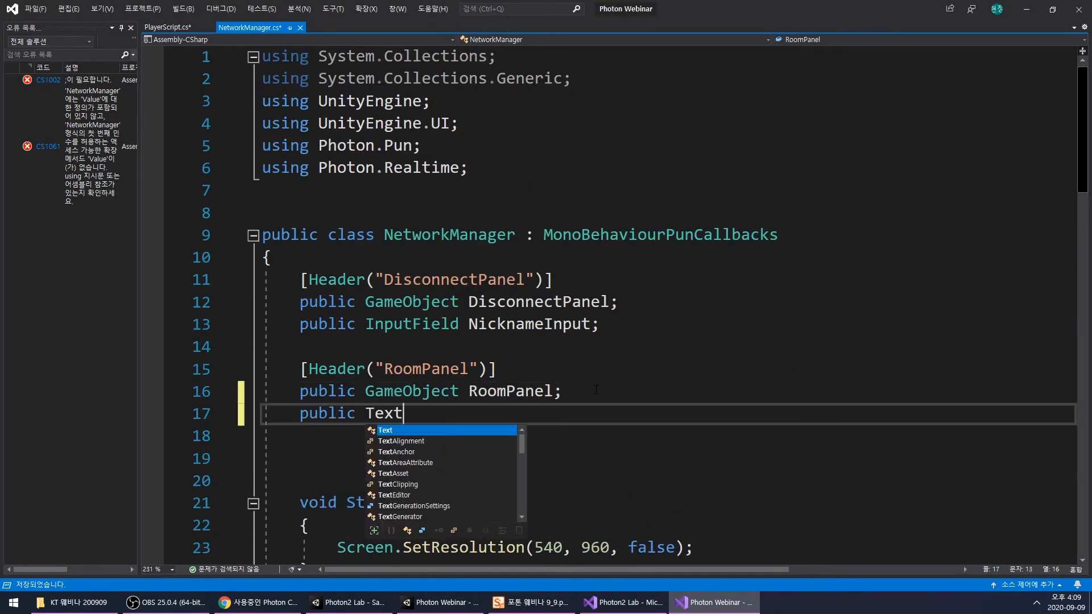
text( ValueText;)
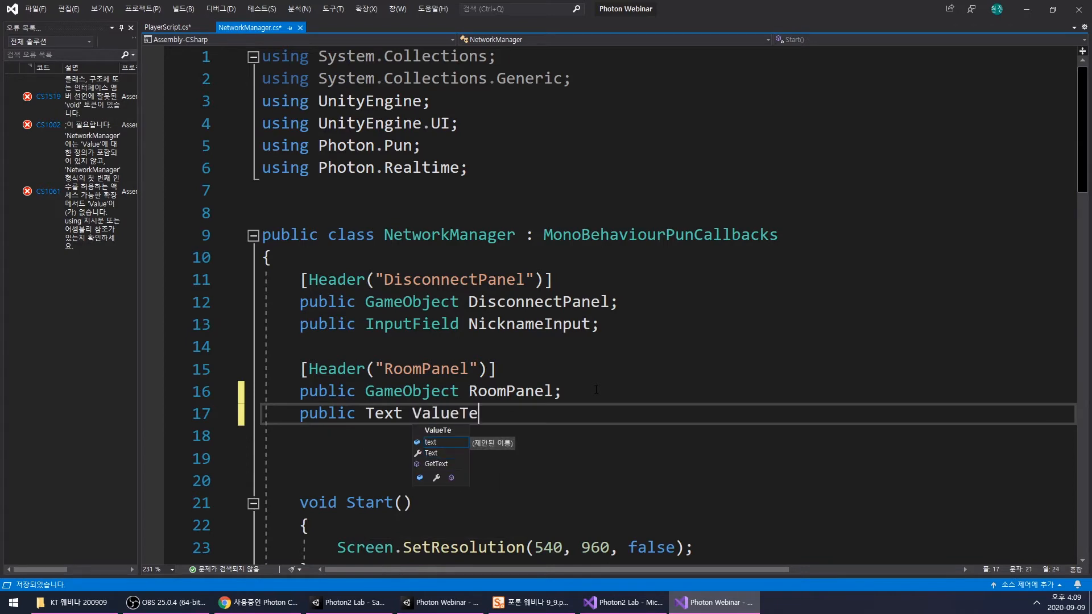
key(ctrl+s)
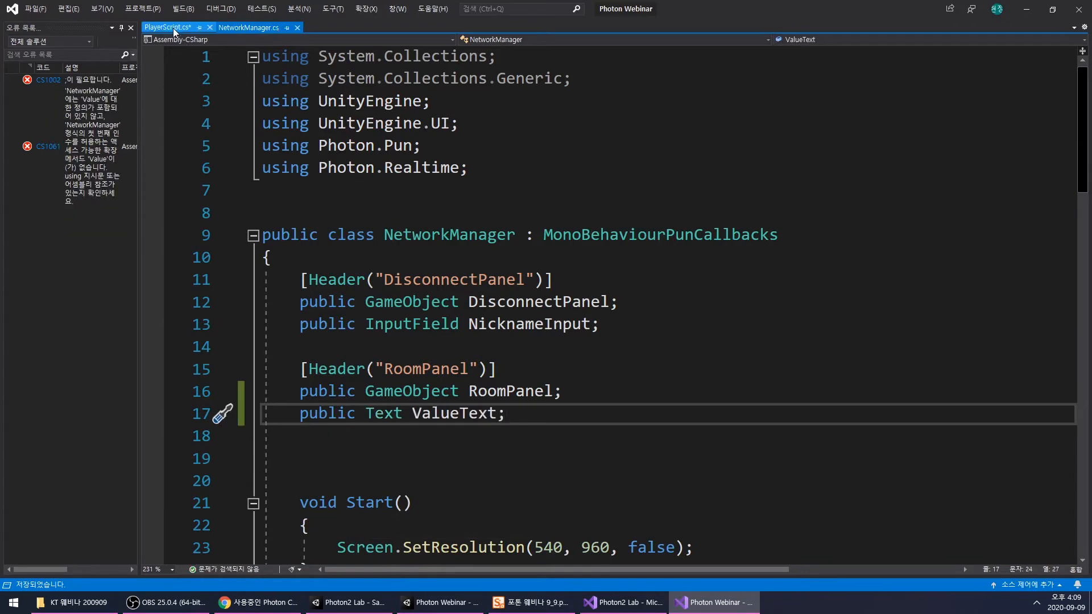
- Complete the Update() statement in PlayerScript.cs as NM.ValueText.text = value.ToString(); and save the script
click(170, 27)
scroll(595, 407, down, 3)
text(Text)
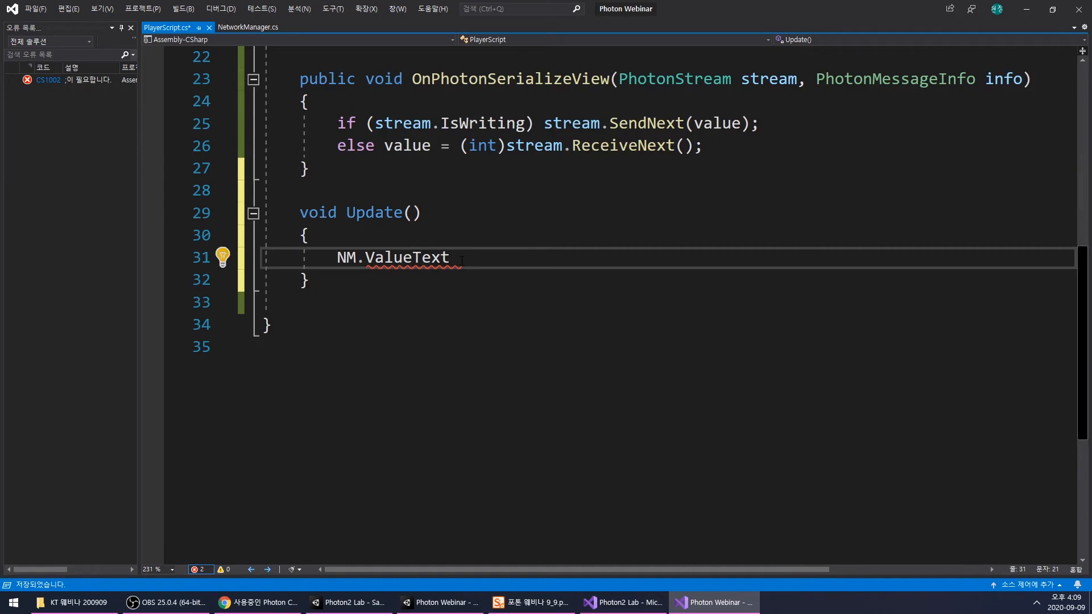
text(.text = )
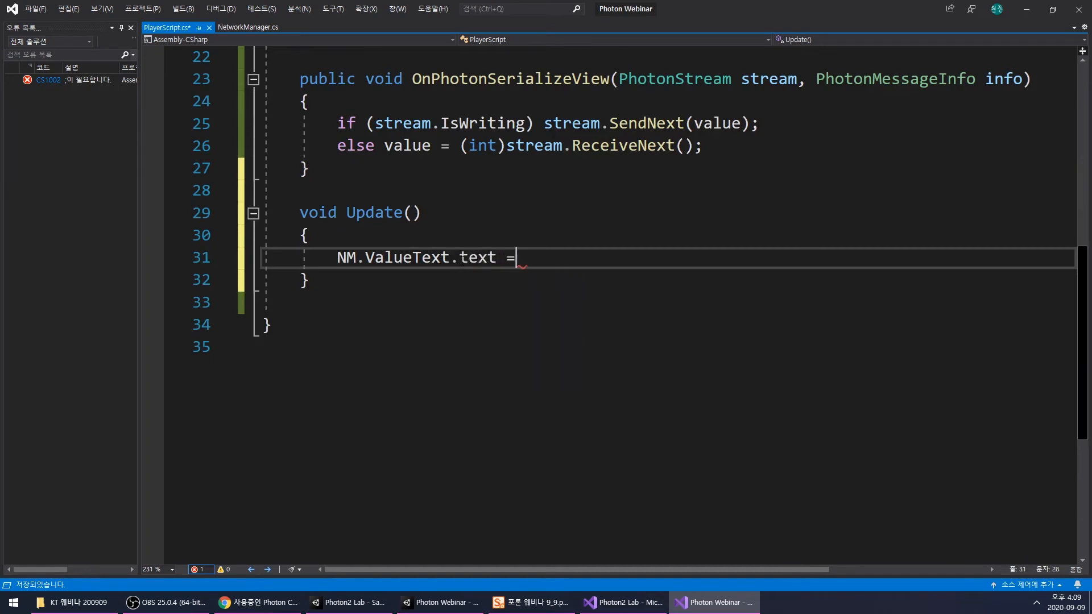
text(value.)
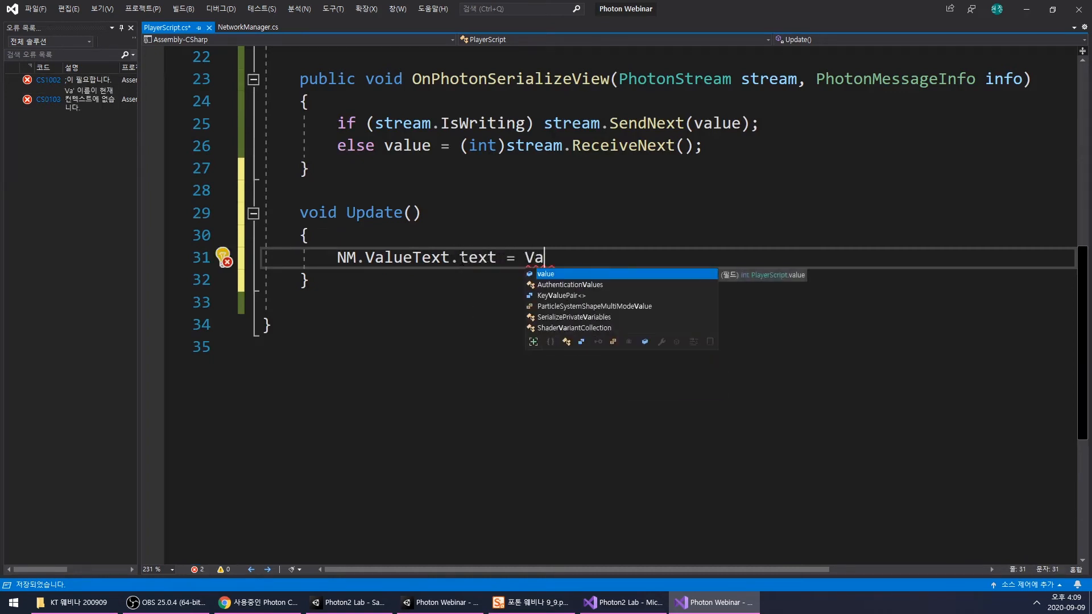
text(To)
key(Tab)
text(();)
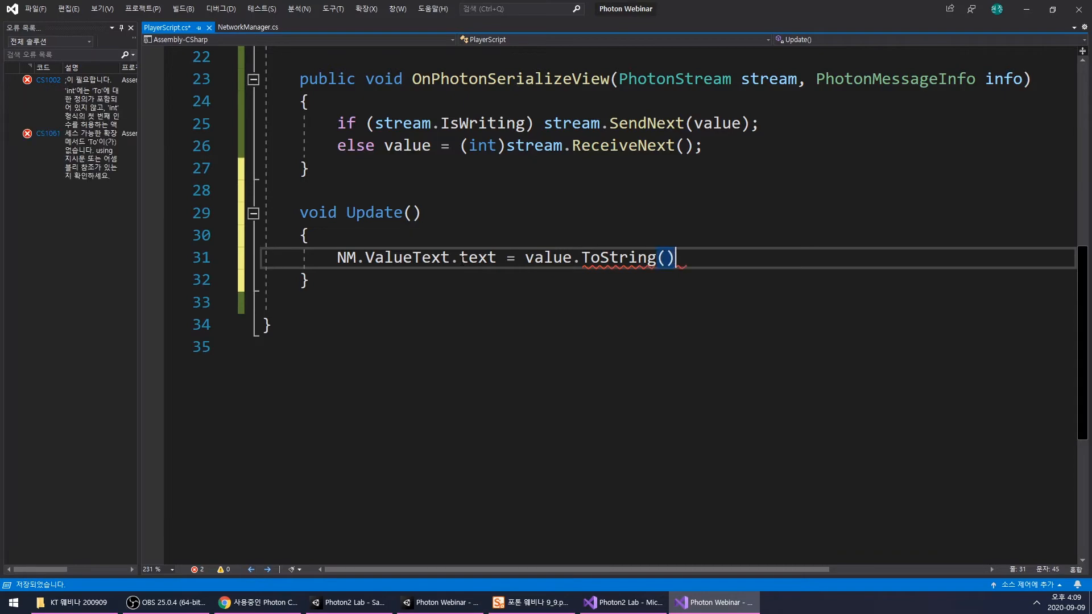
key(ctrl+s)
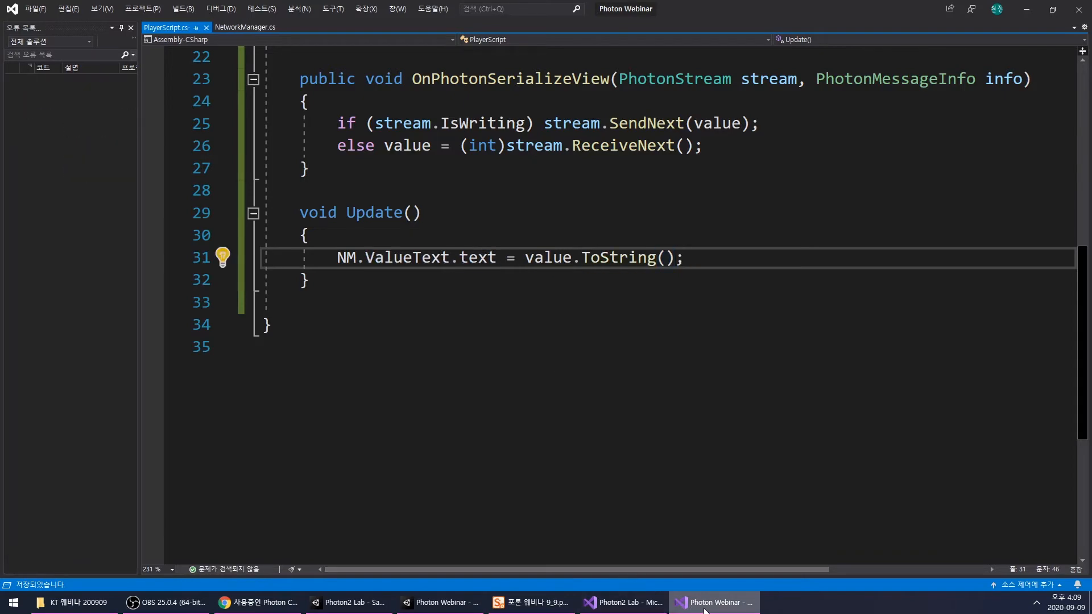
- Switch to Unity, assign RoomPanel's ValueText object to NetworkManager's Value Text field and save the scene
key(alt+Tab)
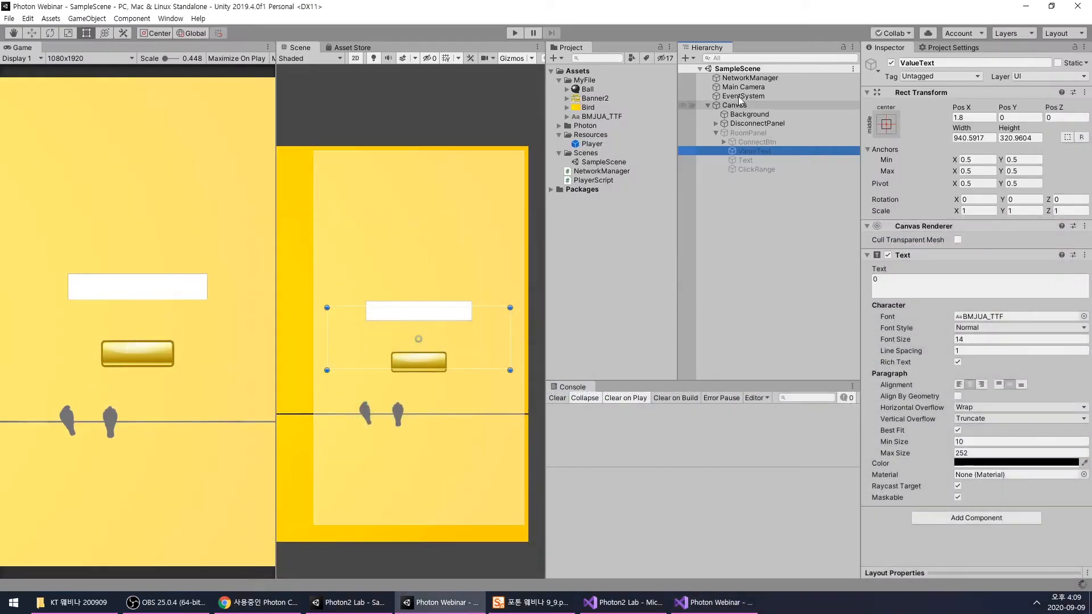
click(744, 78)
drag(769, 152, 962, 238)
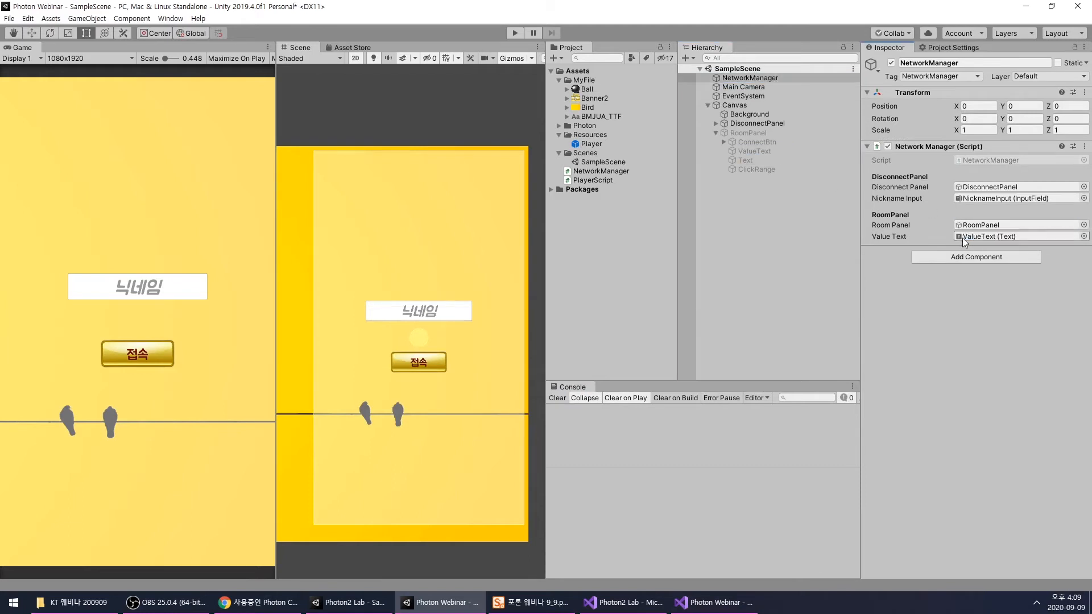
click(813, 222)
key(ctrl+s)
- Play the scene with nickname "a", test the click counter while inspecting Player(Clone), and stop Play mode
click(514, 33)
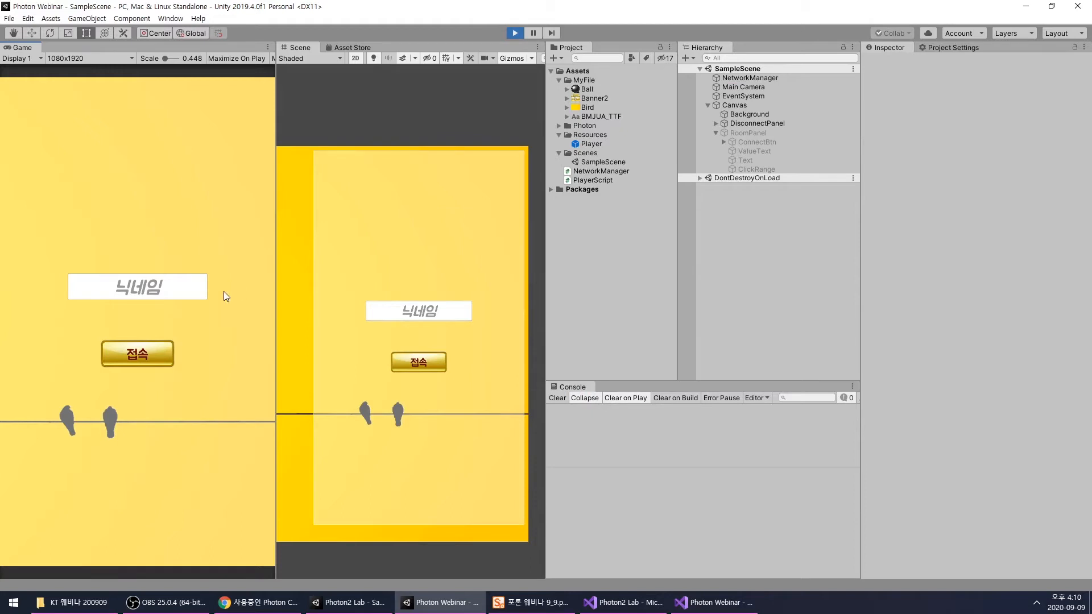
click(194, 288)
text(a)
click(148, 343)
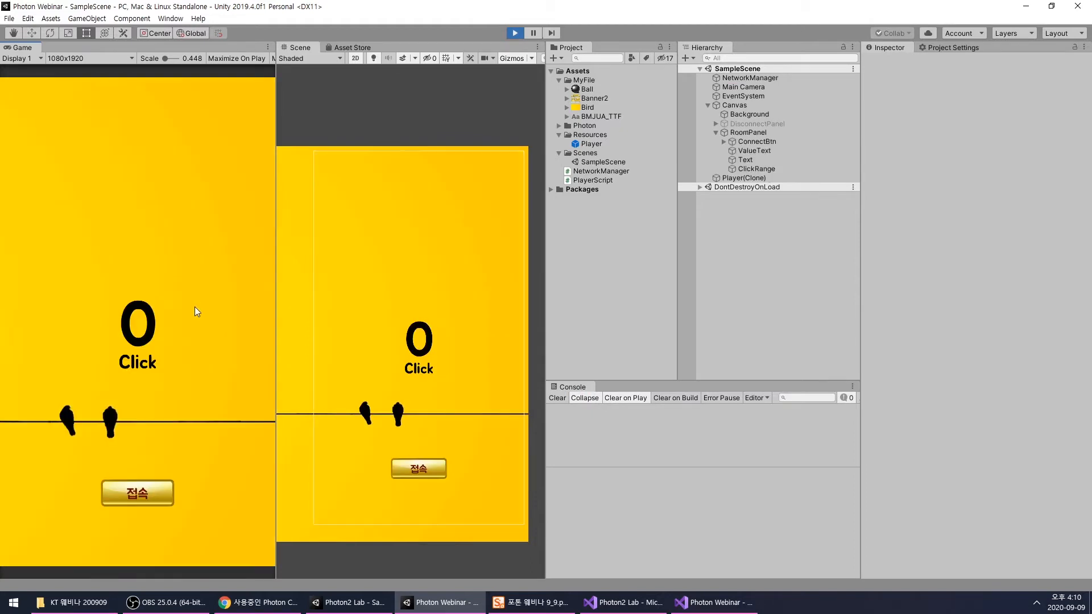
double_click(179, 291)
click(744, 178)
triple_click(175, 305)
triple_click(175, 305)
click(514, 33)
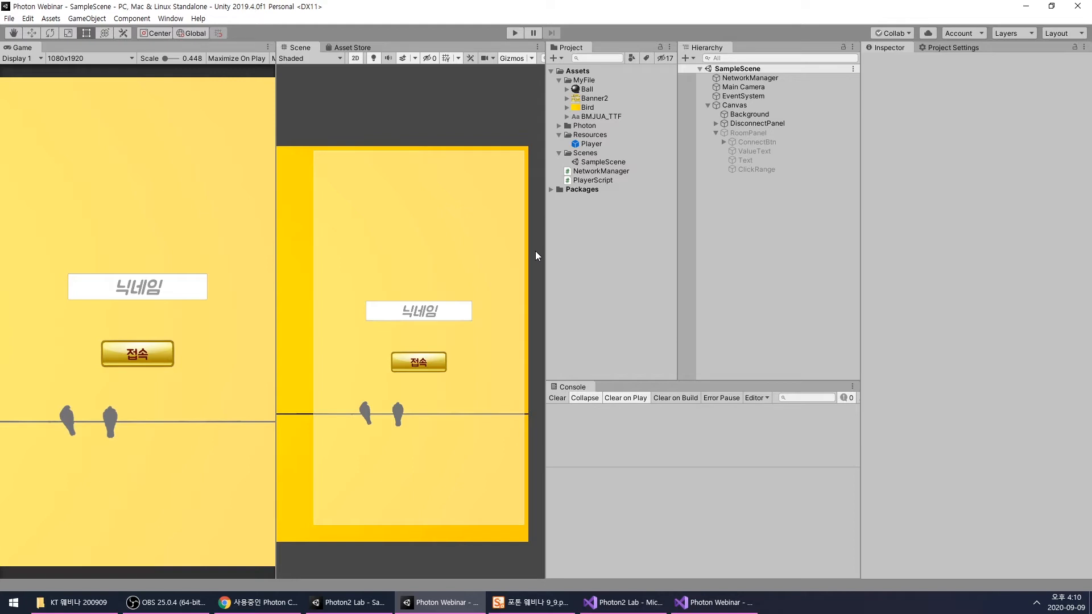
- Build and run the game, then connect as "a" in the editor and as "b" in the build
key(ctrl+b)
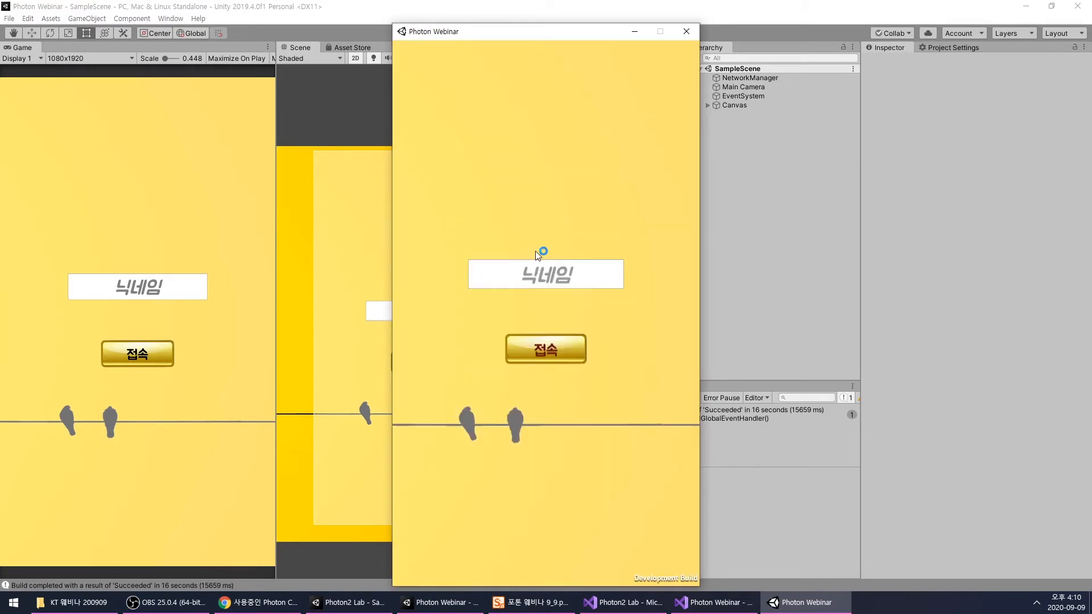
click(164, 293)
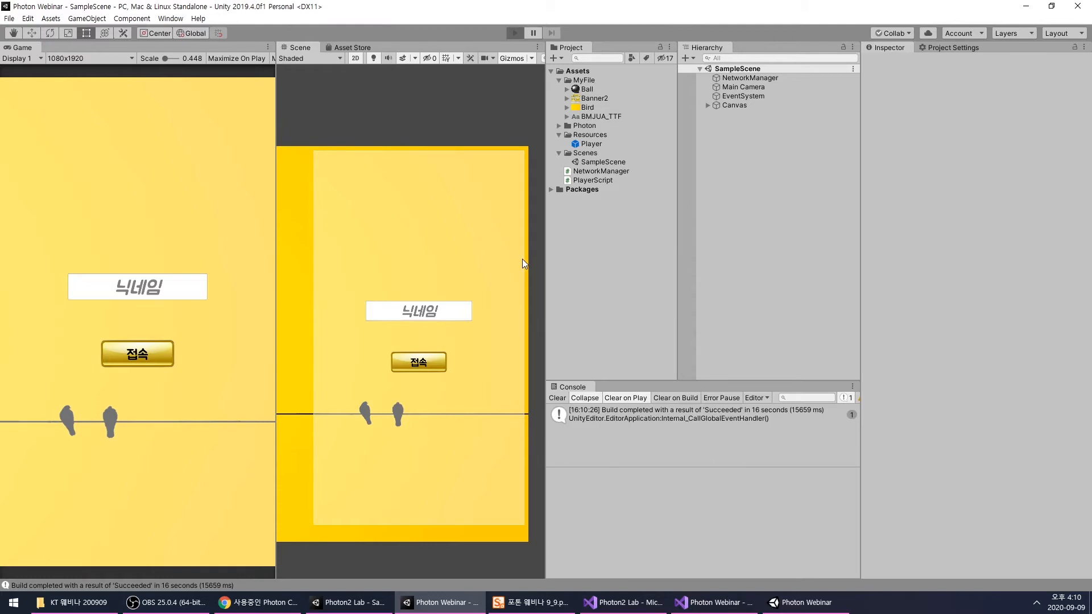
click(149, 289)
text(a)
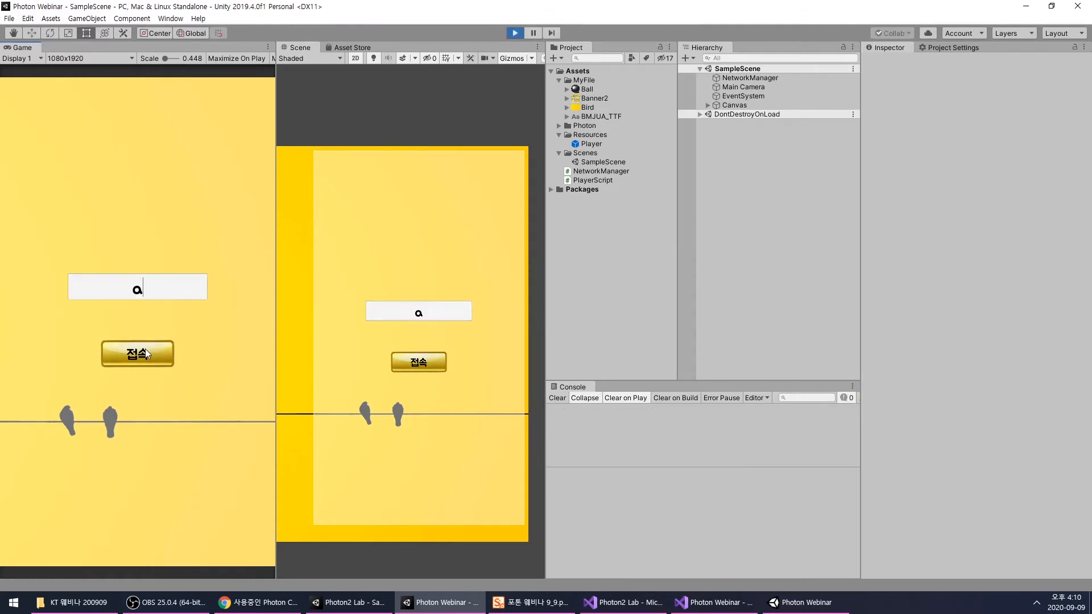
click(765, 600)
click(523, 284)
text(b)
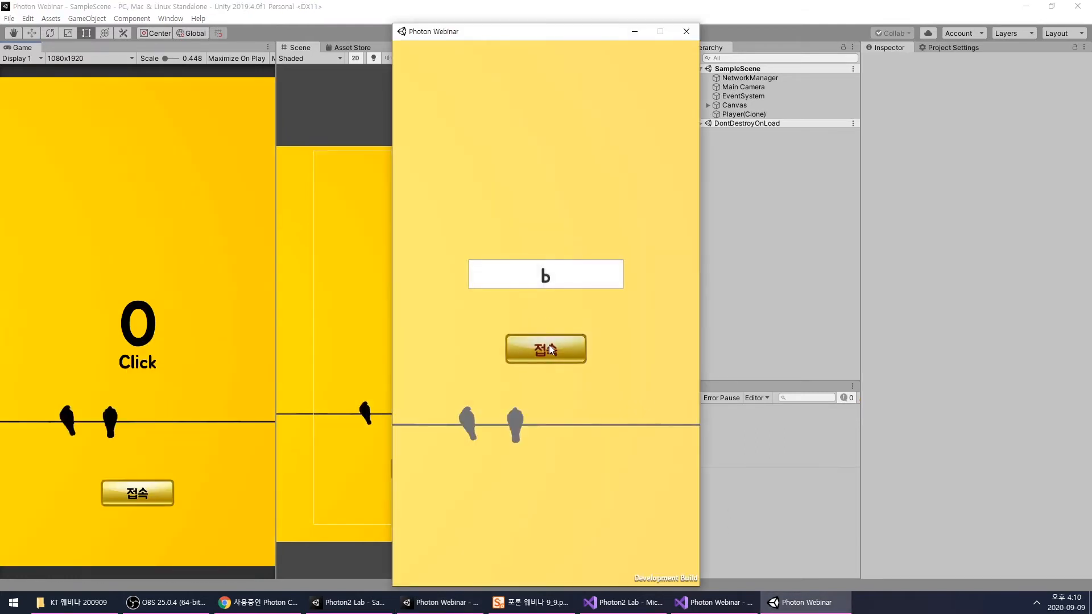
drag(490, 35, 346, 20)
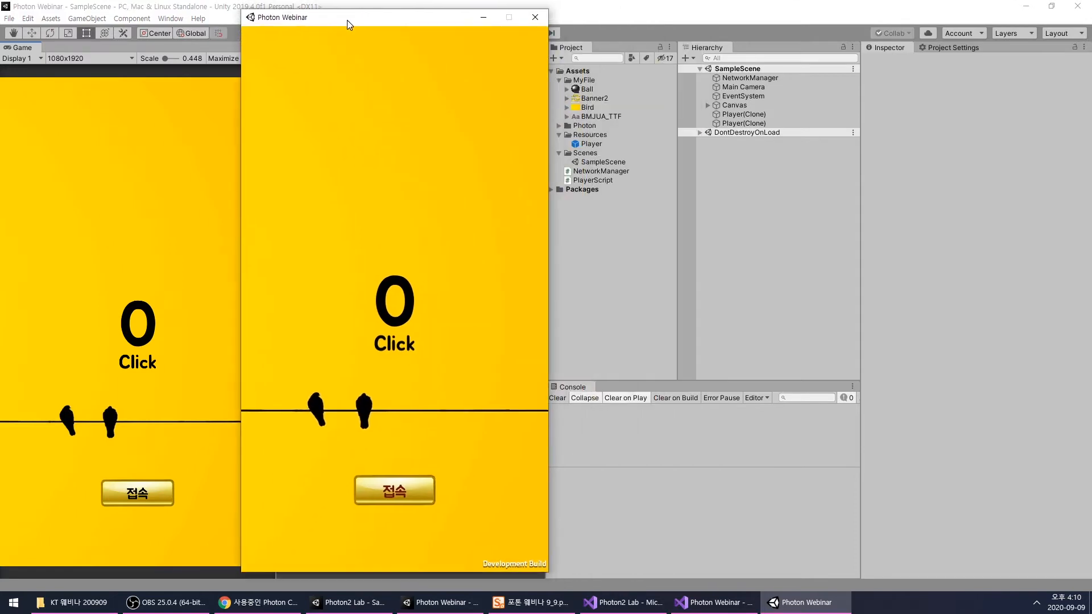
- Test clicking in both the editor's game view and the build window, comparing their counters
click(132, 261)
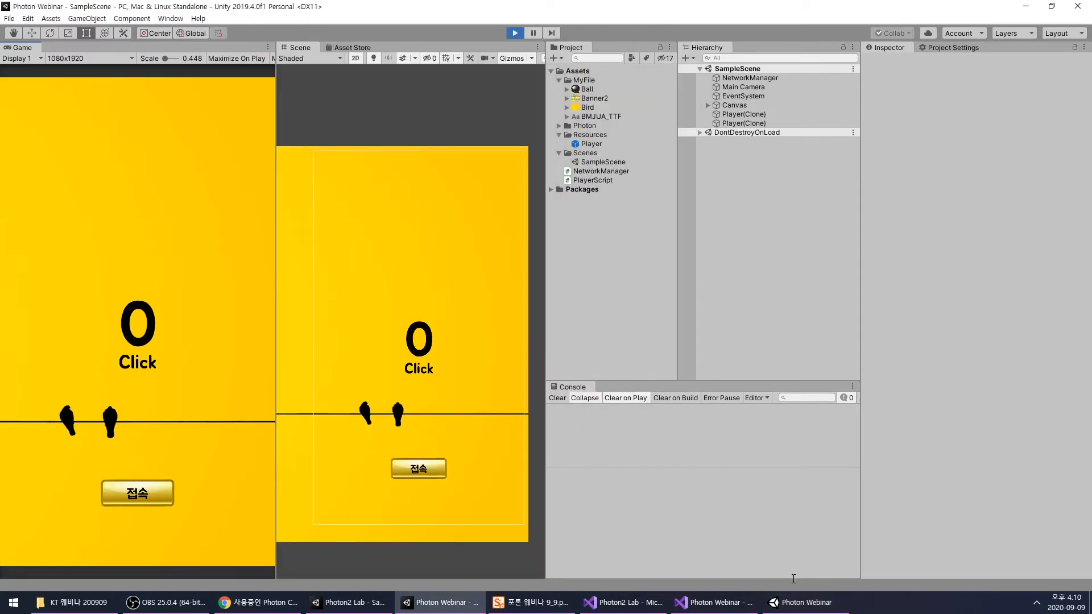
click(795, 601)
click(114, 314)
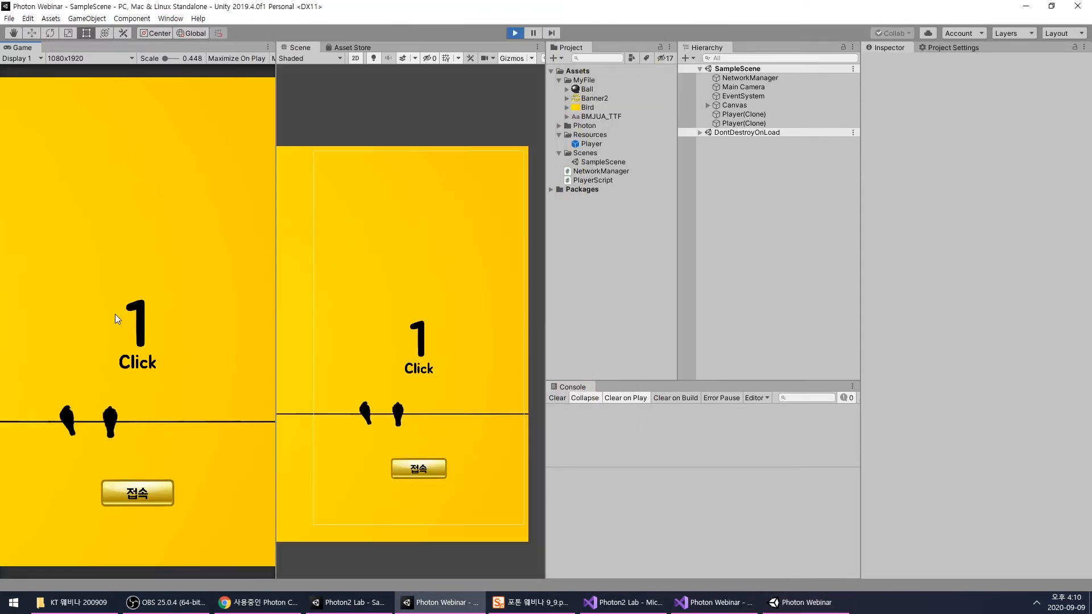
click(788, 604)
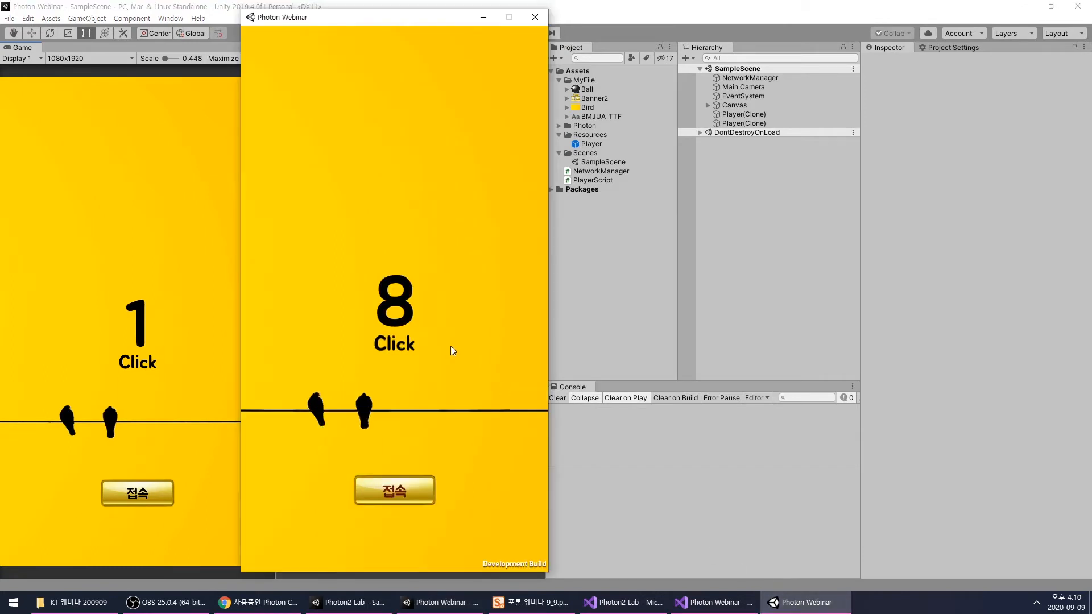
click(451, 346)
click(450, 346)
click(451, 346)
click(451, 346)
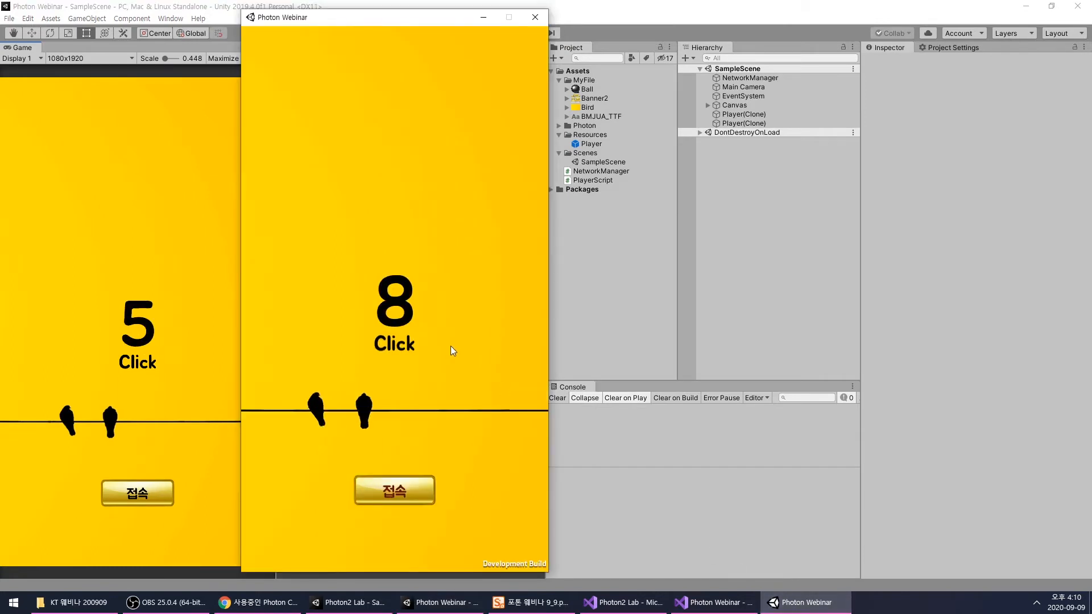
click(138, 325)
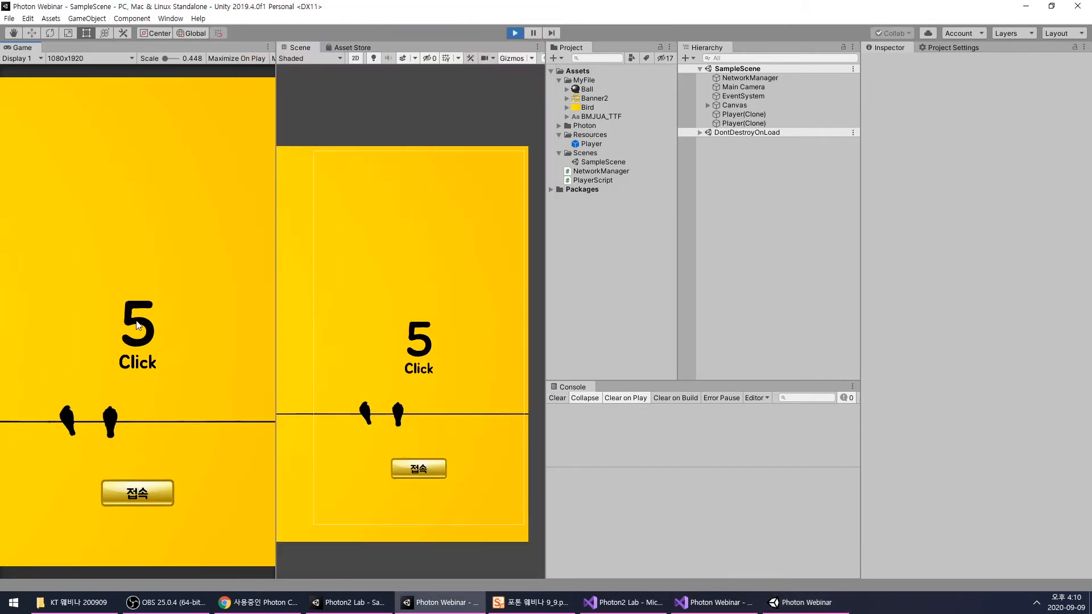
- Inspect the Player Script Value of both Player(Clone) objects while testing more clicks in both game windows
click(750, 124)
click(746, 115)
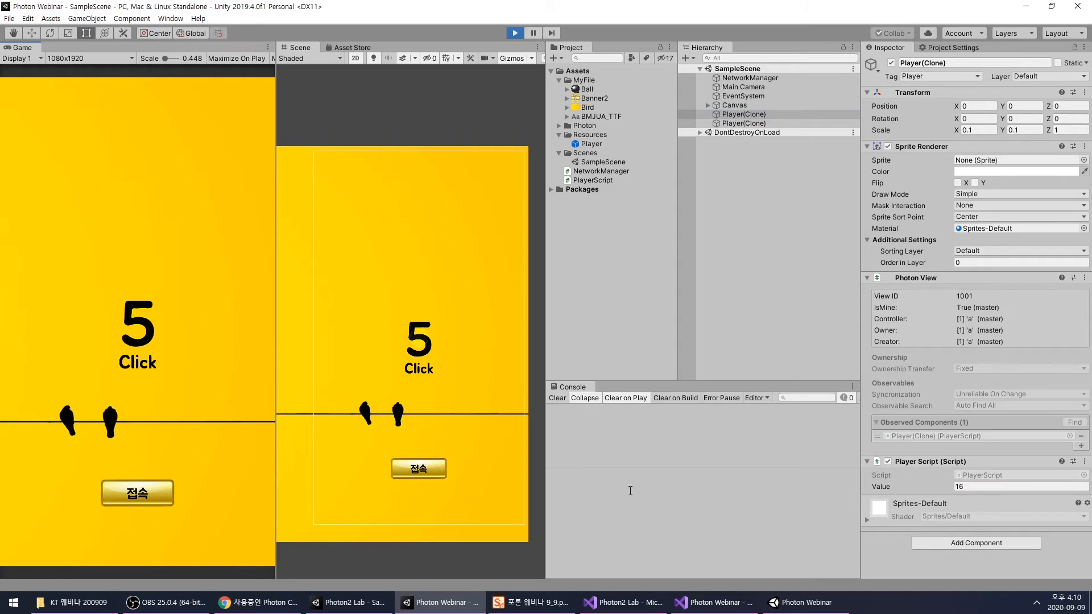
click(802, 602)
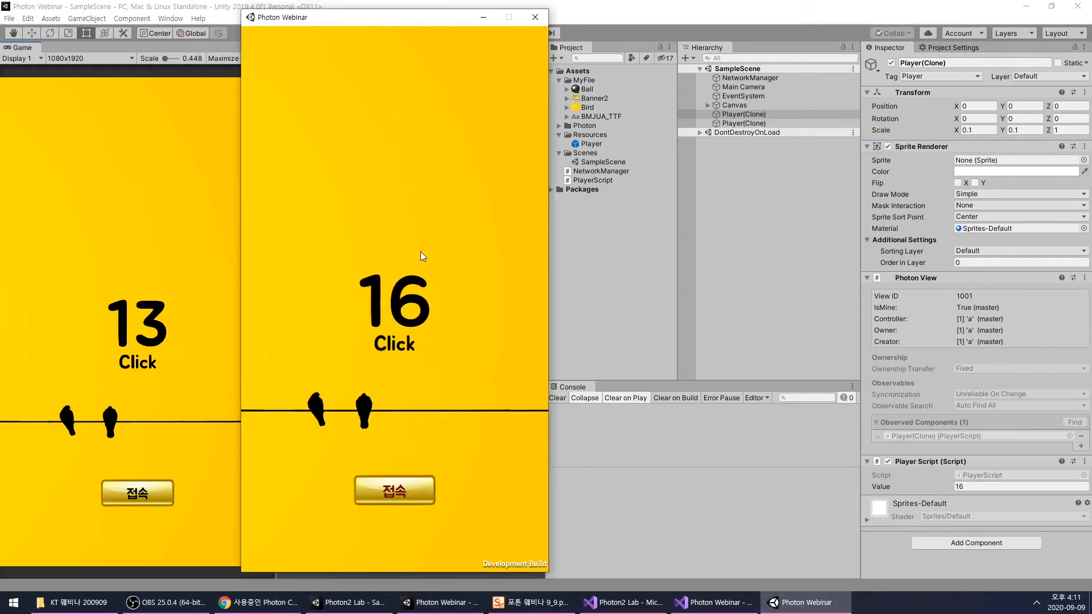
drag(341, 23, 554, 26)
click(135, 281)
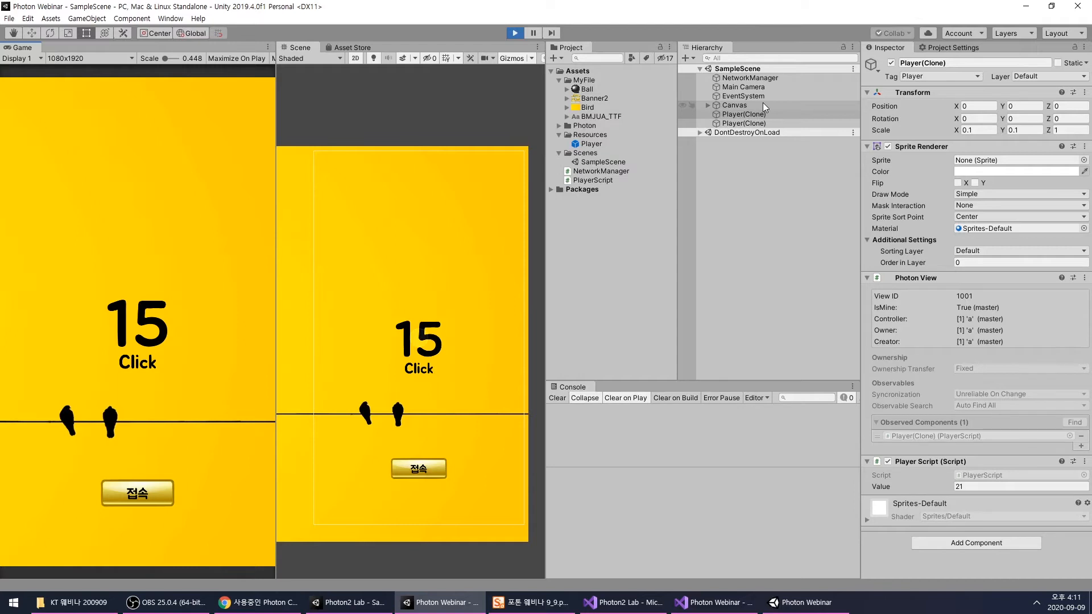
click(765, 123)
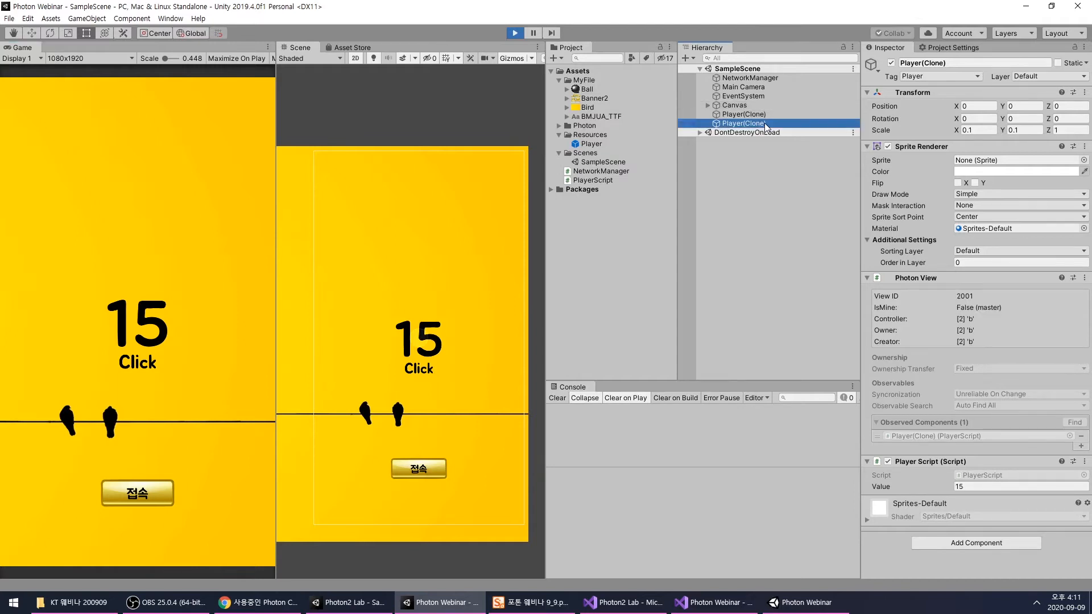
- Restart Play mode, reconnect the editor player as "a" and test clicks in the build window
click(513, 33)
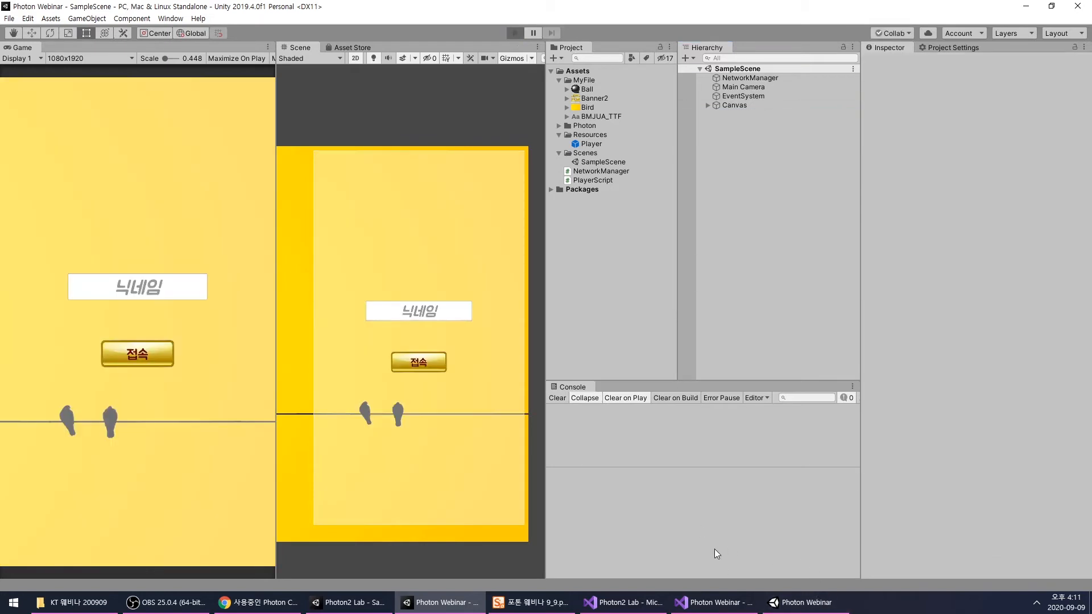
click(142, 298)
text(a)
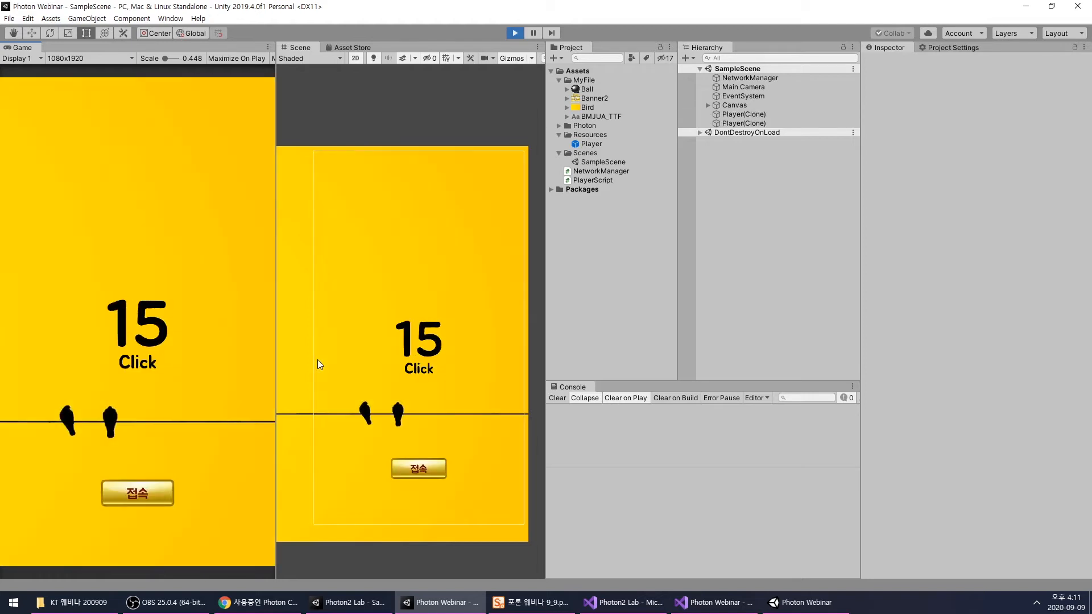
click(789, 600)
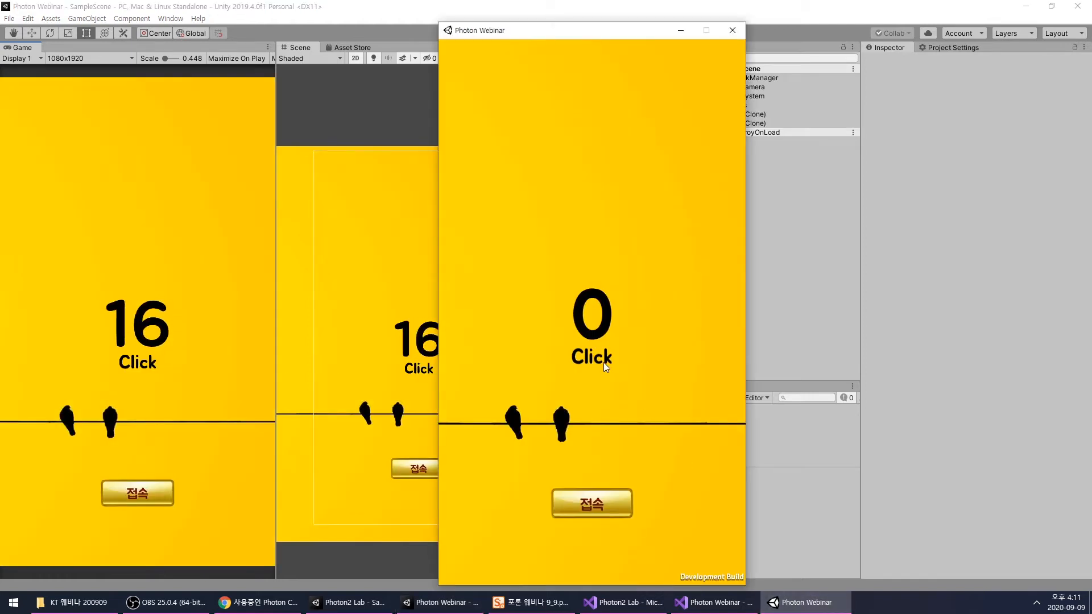
- Check the Value of both Player(Clone) objects after the reconnect, clicking in the game view for player "a"
click(760, 135)
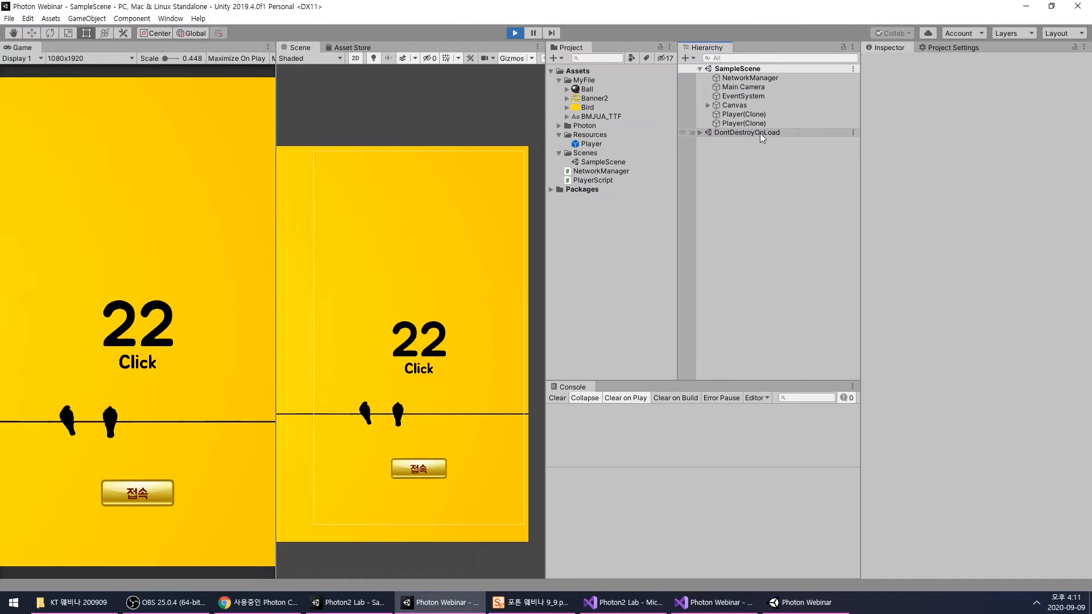
click(760, 123)
click(759, 115)
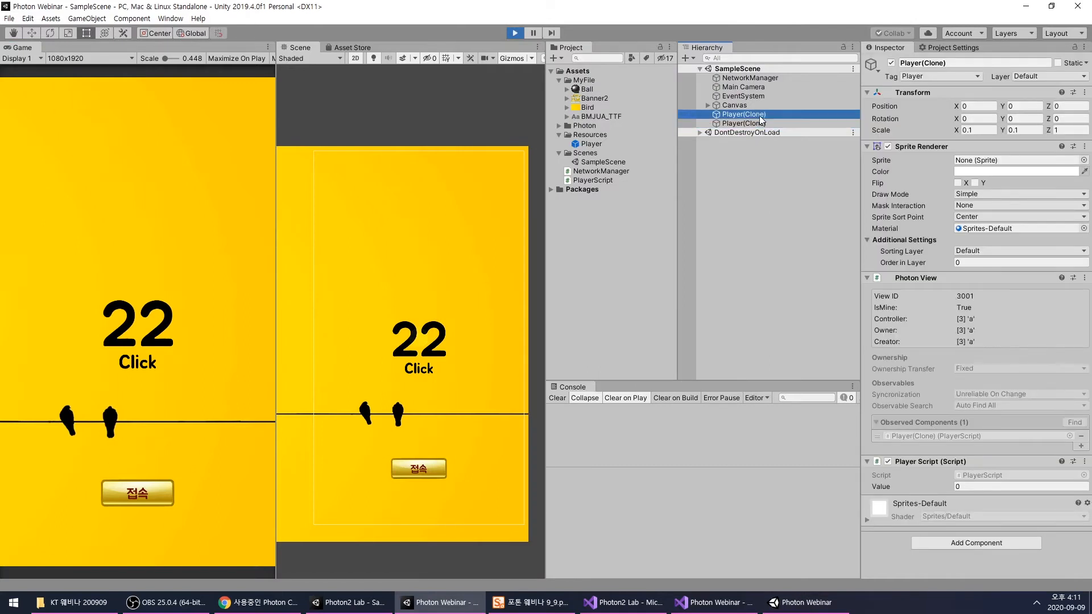
click(236, 313)
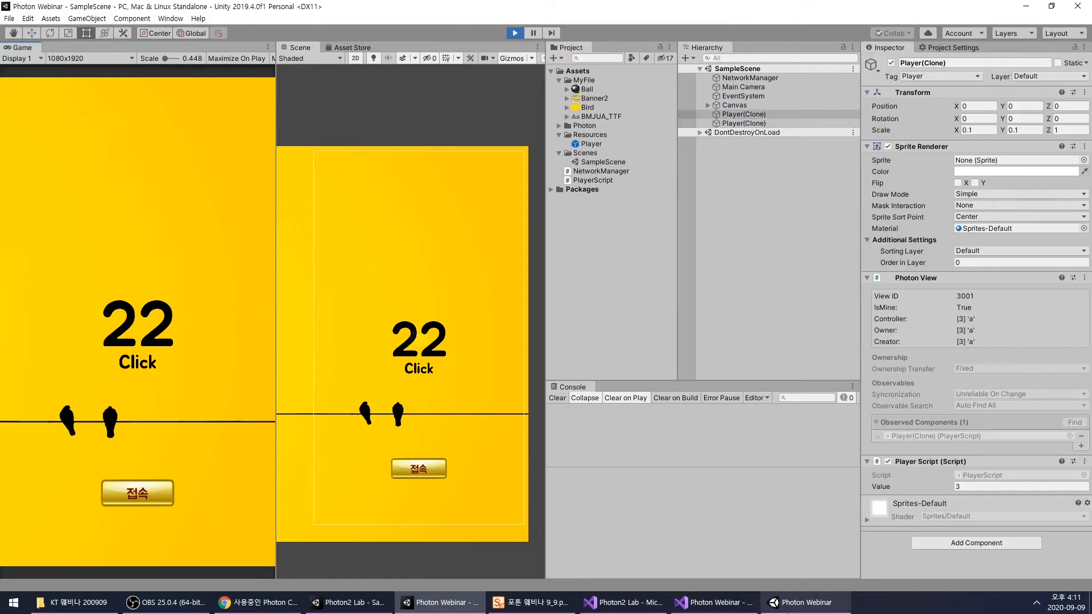
- Check the counter in the build window, close that window and stop Play mode in the editor
click(805, 602)
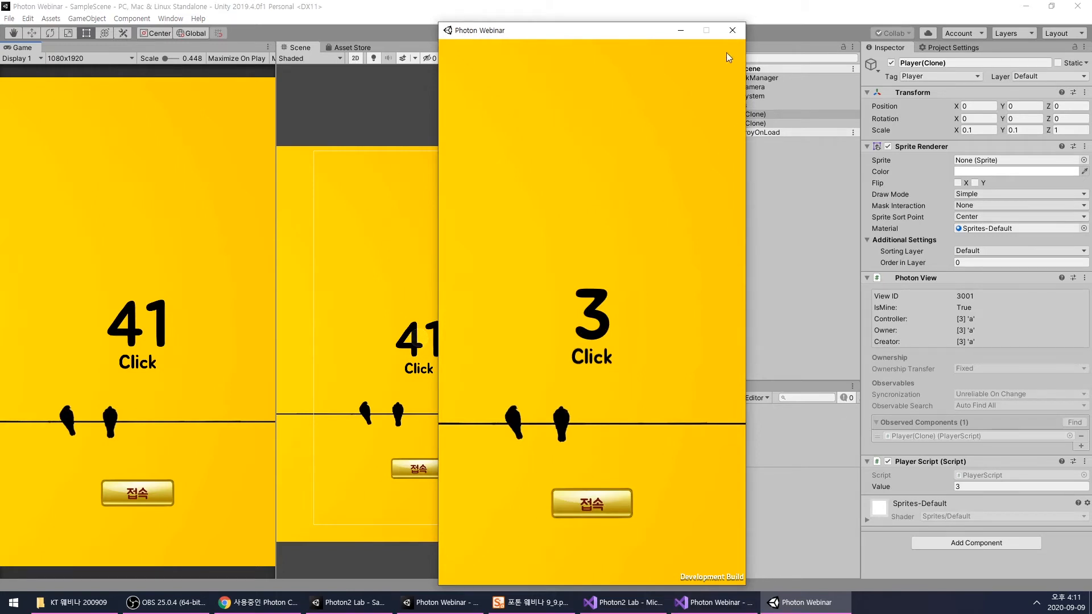
click(733, 30)
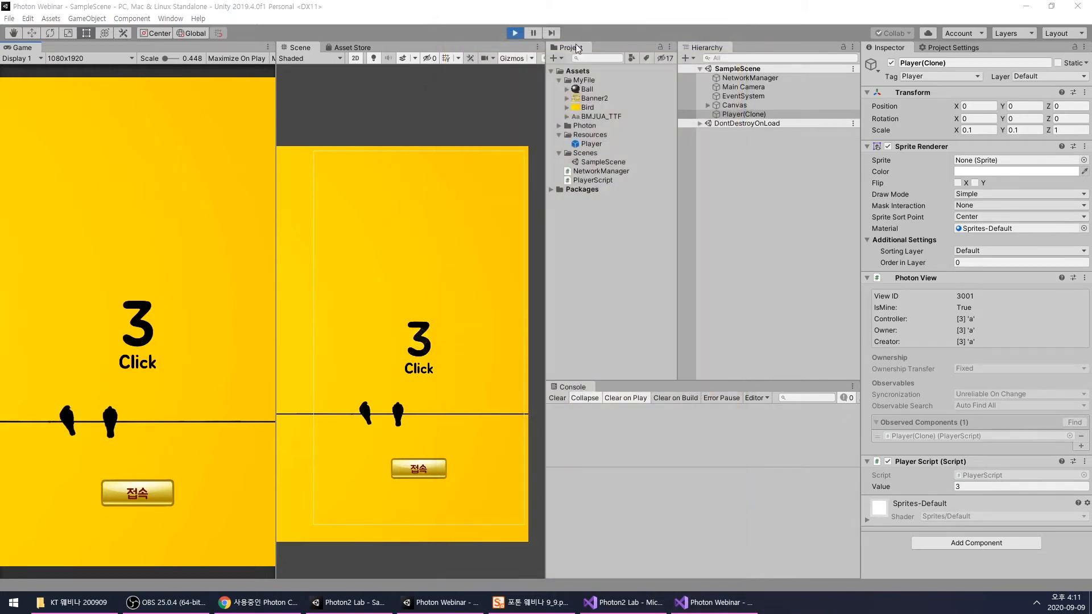
click(516, 33)
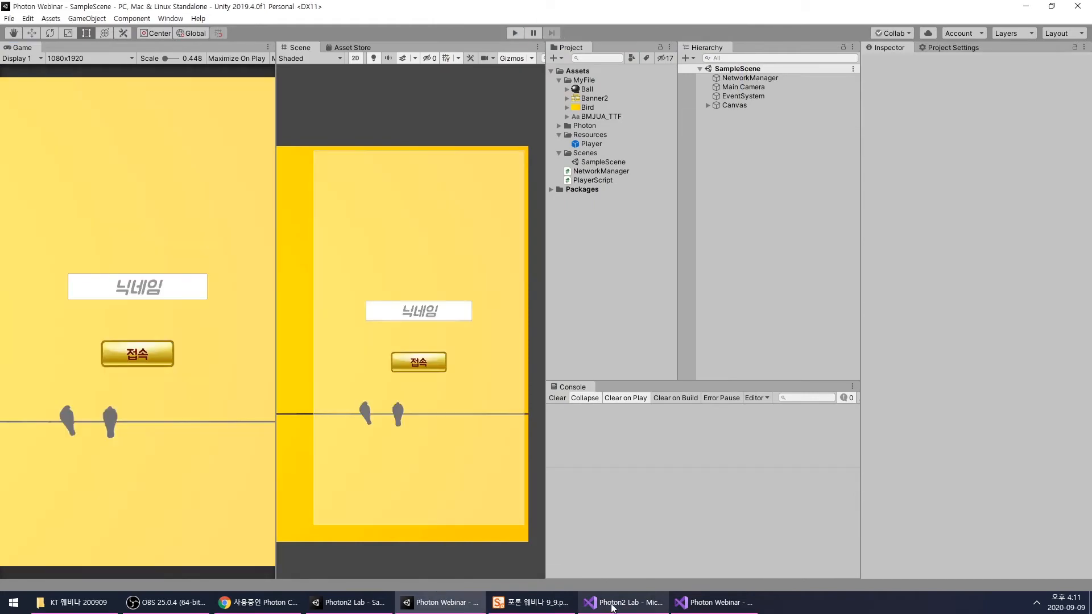
- Switch to the Photon Webinar project in Visual Studio and review NetworkManager.cs from its fields through the Click() method
click(714, 603)
click(630, 348)
scroll(629, 362, up, 7)
click(676, 323)
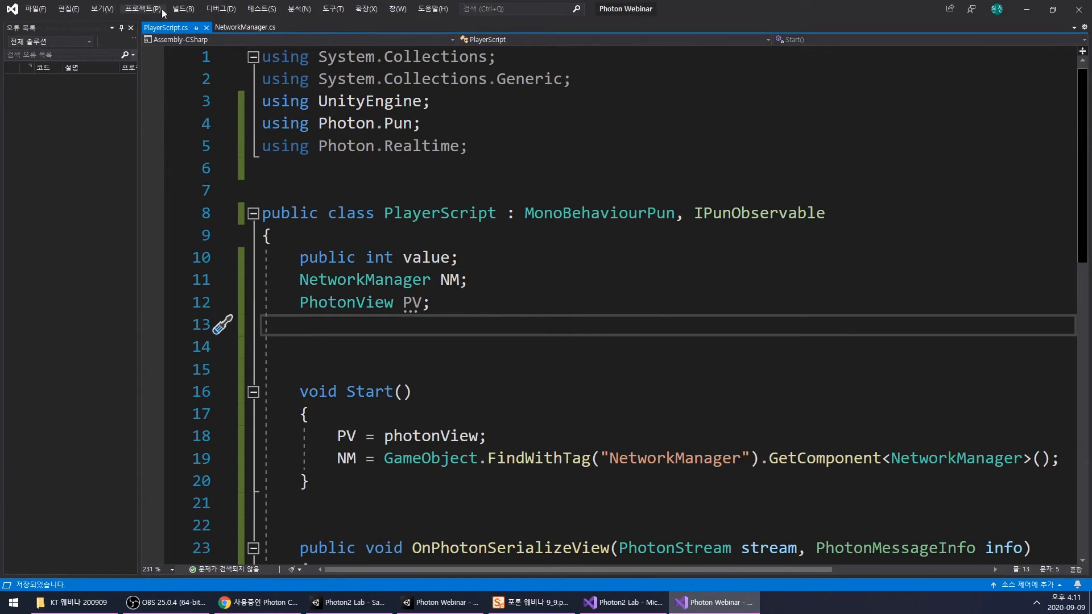
click(244, 27)
click(602, 324)
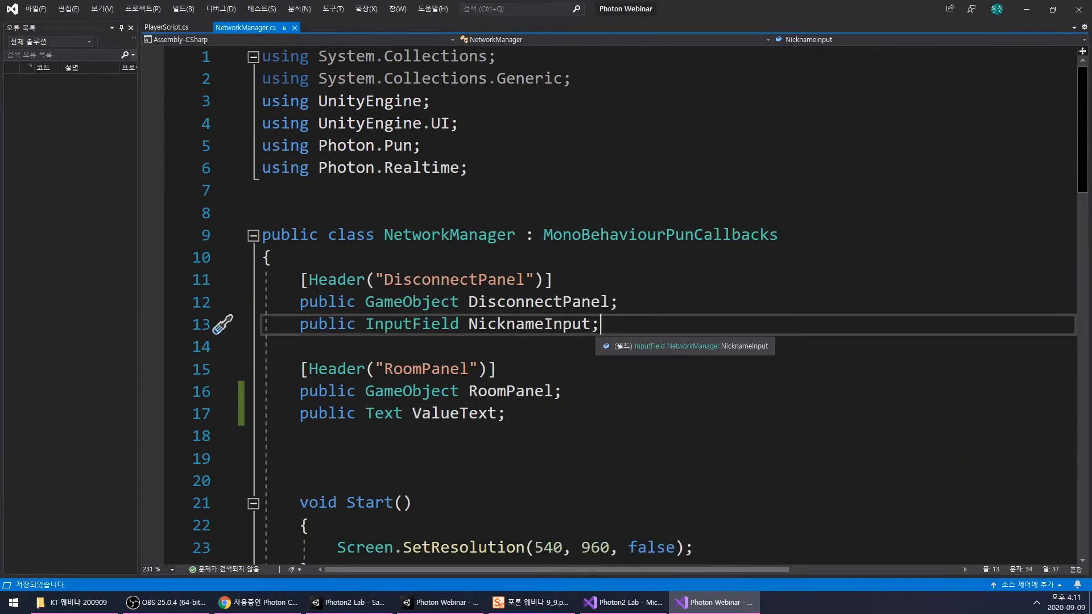
scroll(687, 372, down, 3)
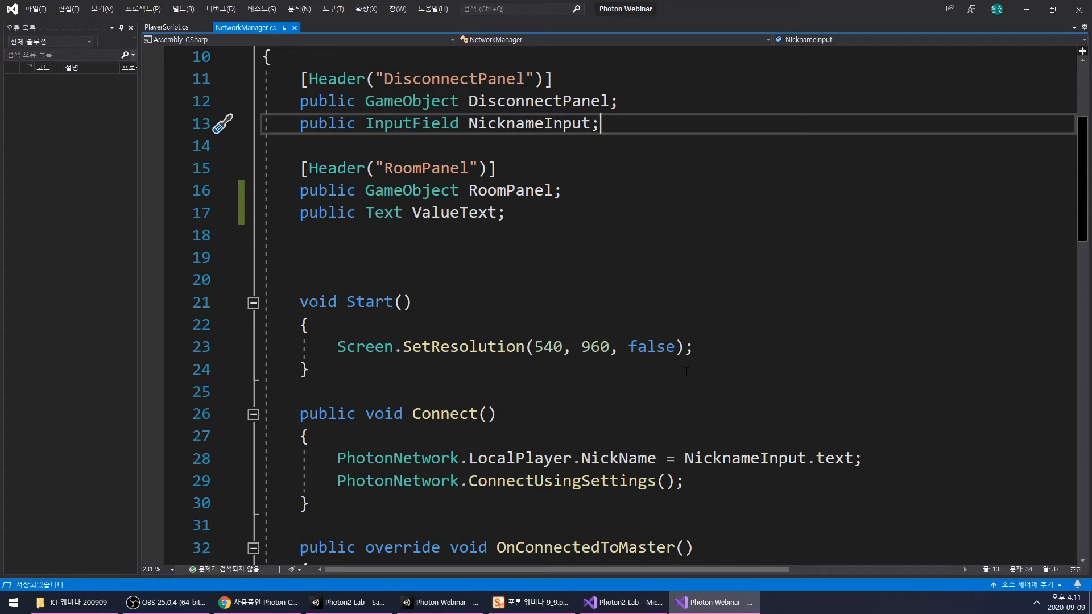
scroll(687, 371, down, 4)
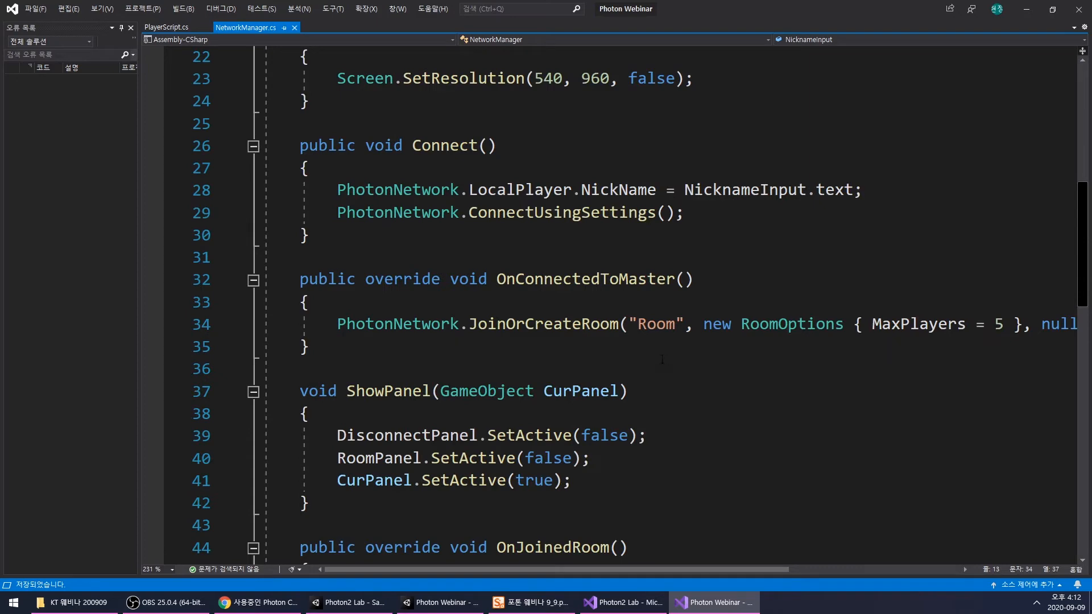
scroll(673, 343, down, 2)
mouse_move(612, 569)
mouse_down()
mouse_move(854, 584)
mouse_move(591, 569)
mouse_up()
click(581, 392)
scroll(578, 371, down, 1)
click(578, 371)
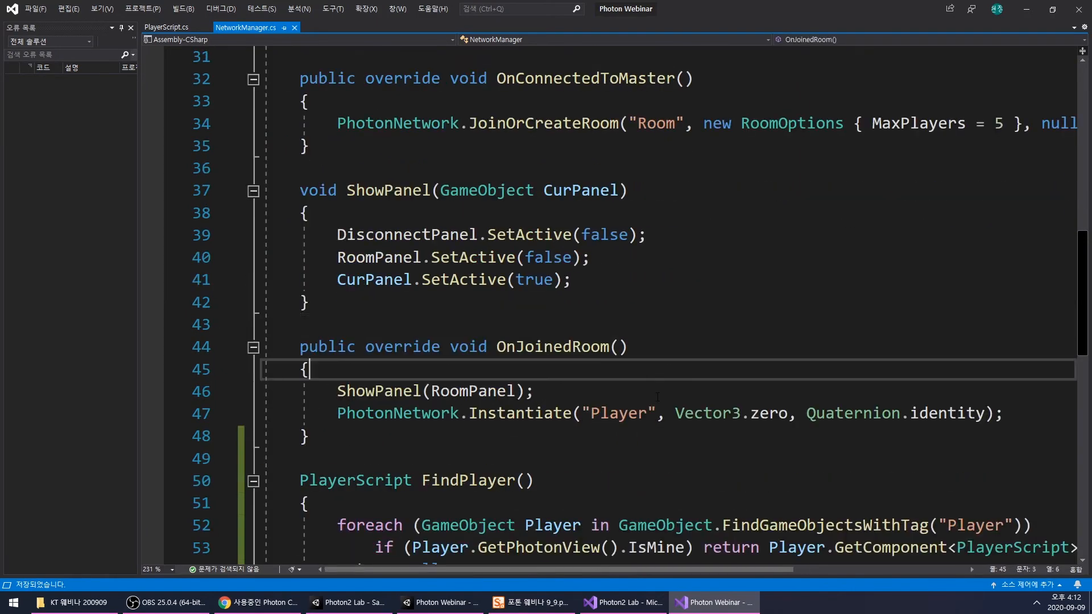
scroll(626, 387, down, 4)
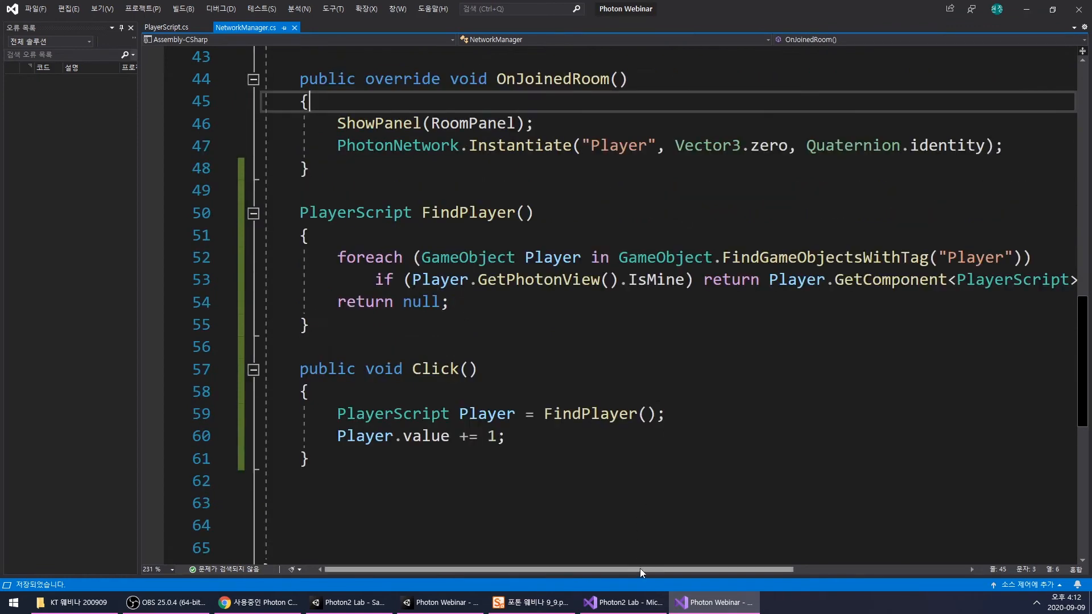
- Examine the FindPlayer, click and upgrade methods in the Photon2 Lab project's NetworkManager.cs and the Update() method in its PlayerScript.cs
click(623, 603)
scroll(716, 376, down, 2)
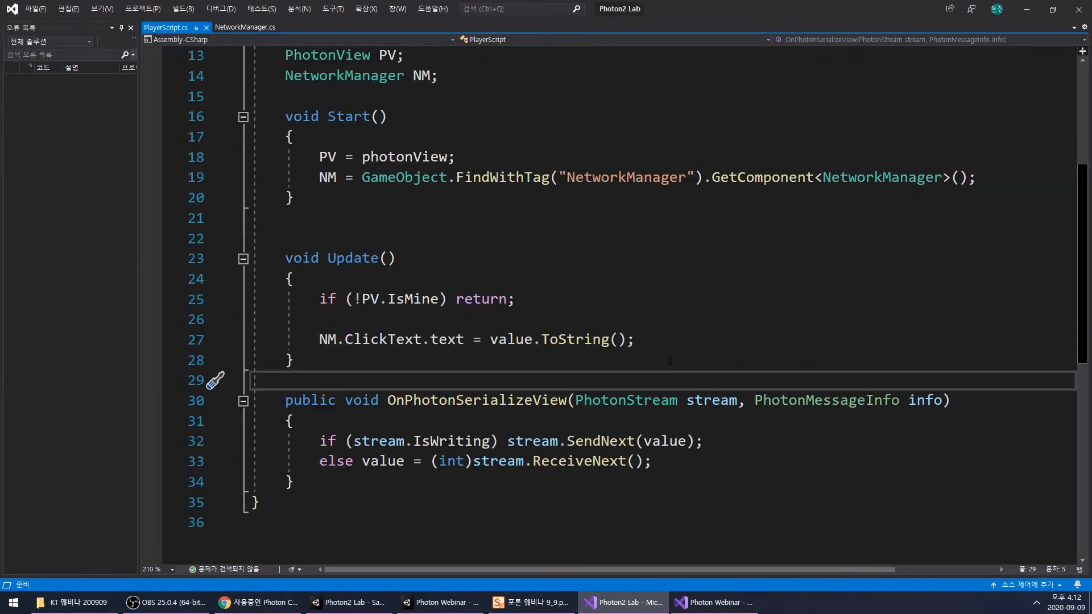
scroll(670, 360, up, 6)
click(245, 26)
scroll(733, 319, down, 10)
click(733, 282)
scroll(733, 290, down, 1)
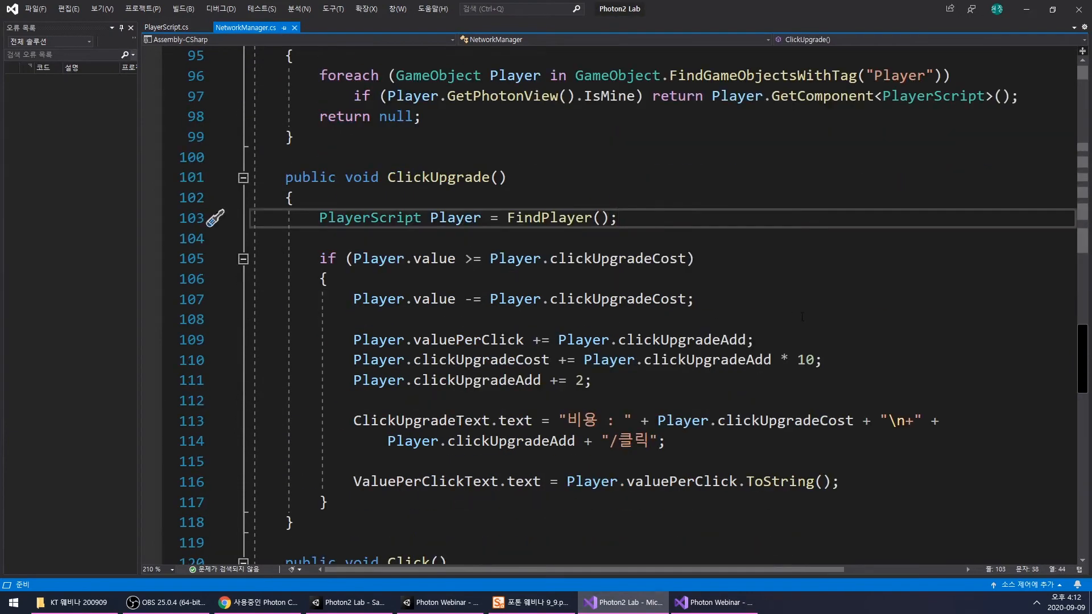
click(730, 317)
scroll(728, 298, down, 4)
scroll(681, 289, down, 7)
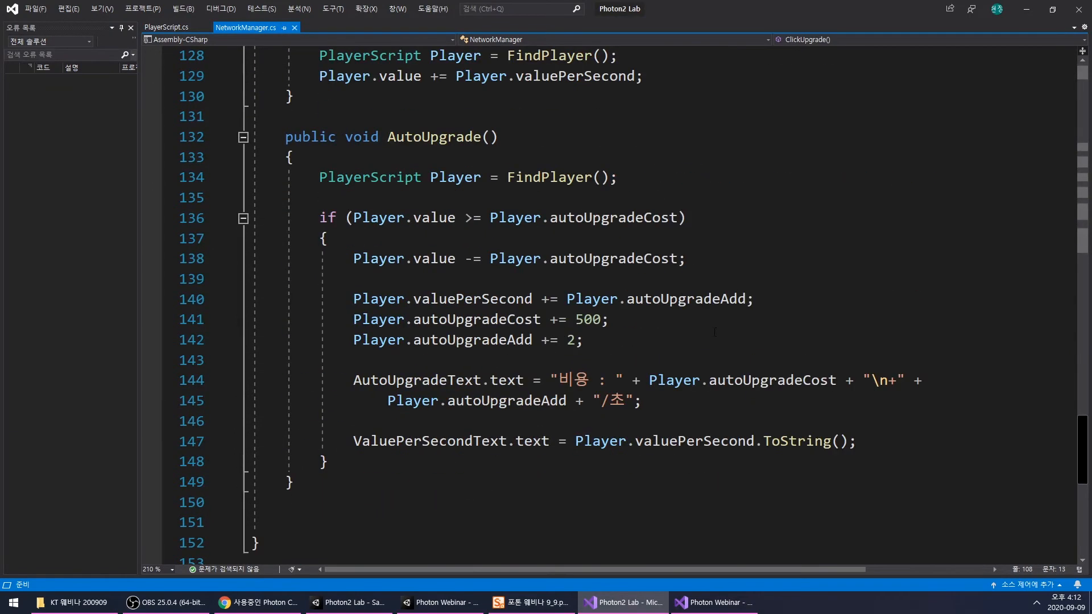
scroll(647, 309, up, 13)
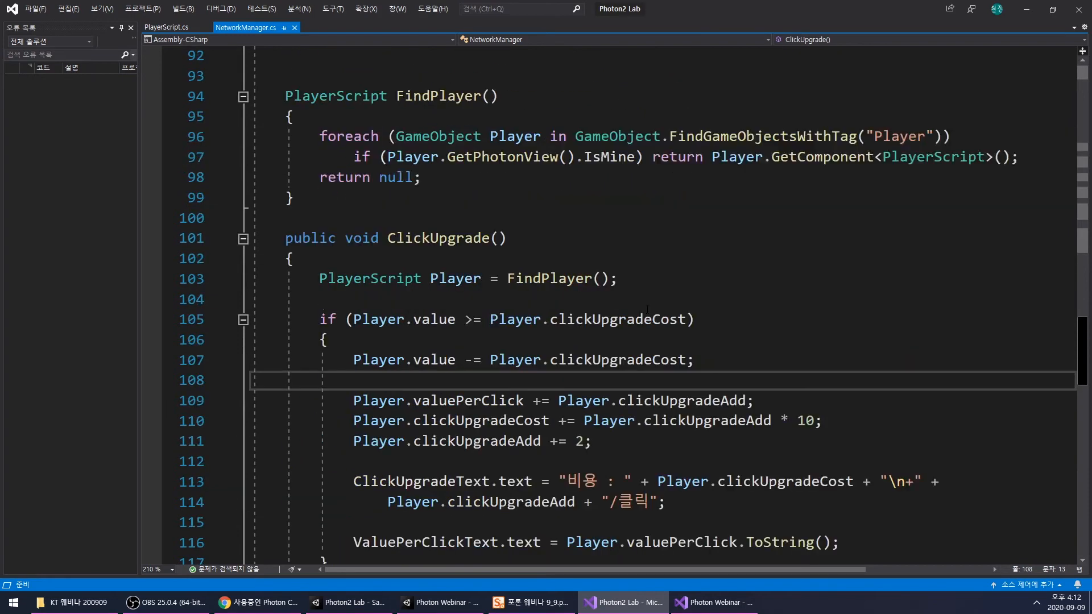
scroll(647, 309, up, 2)
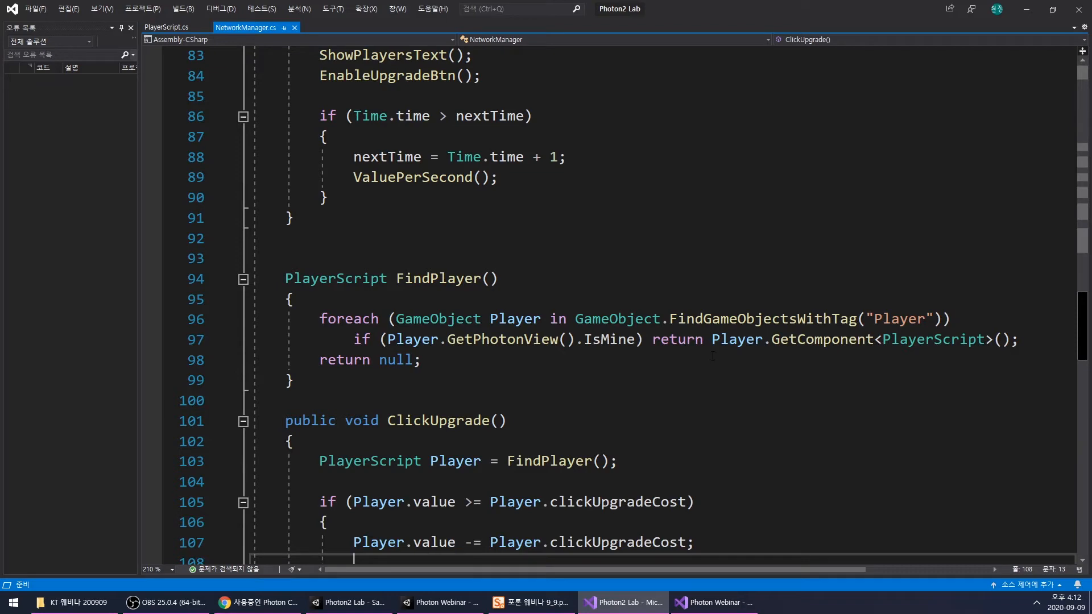
scroll(712, 356, down, 10)
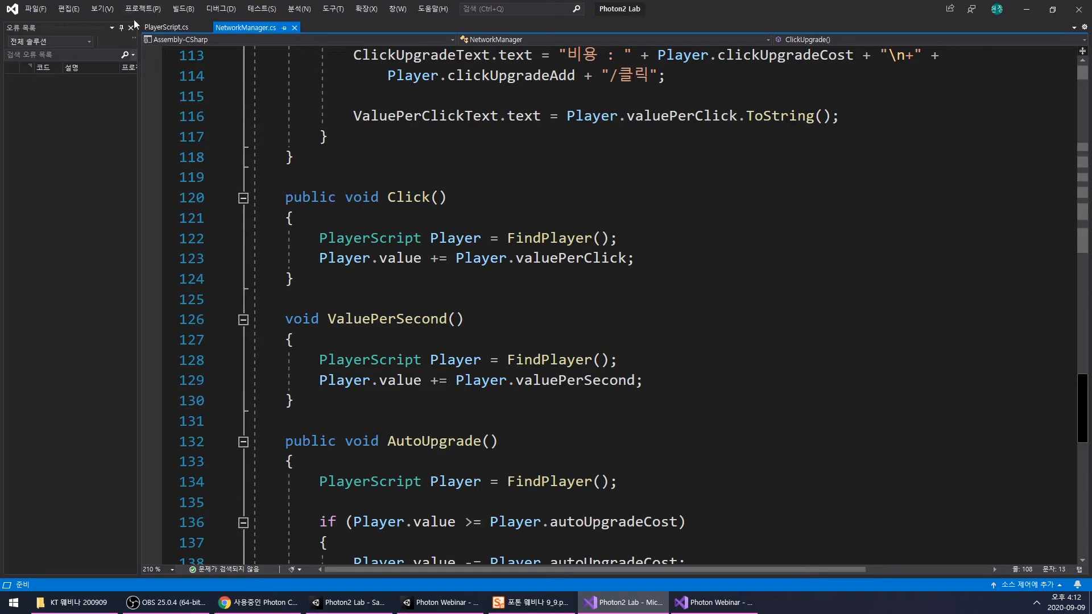
click(166, 26)
scroll(602, 269, down, 5)
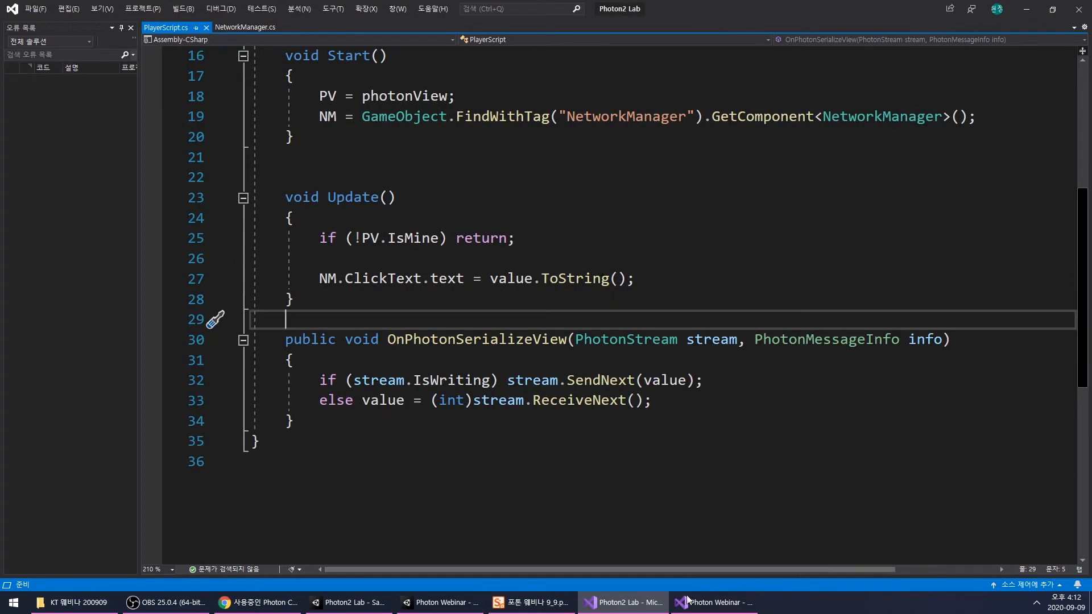
- Return to the Photon Webinar project's PlayerScript.cs and insert blank lines at the start of Update(), above the ValueText assignment
click(717, 598)
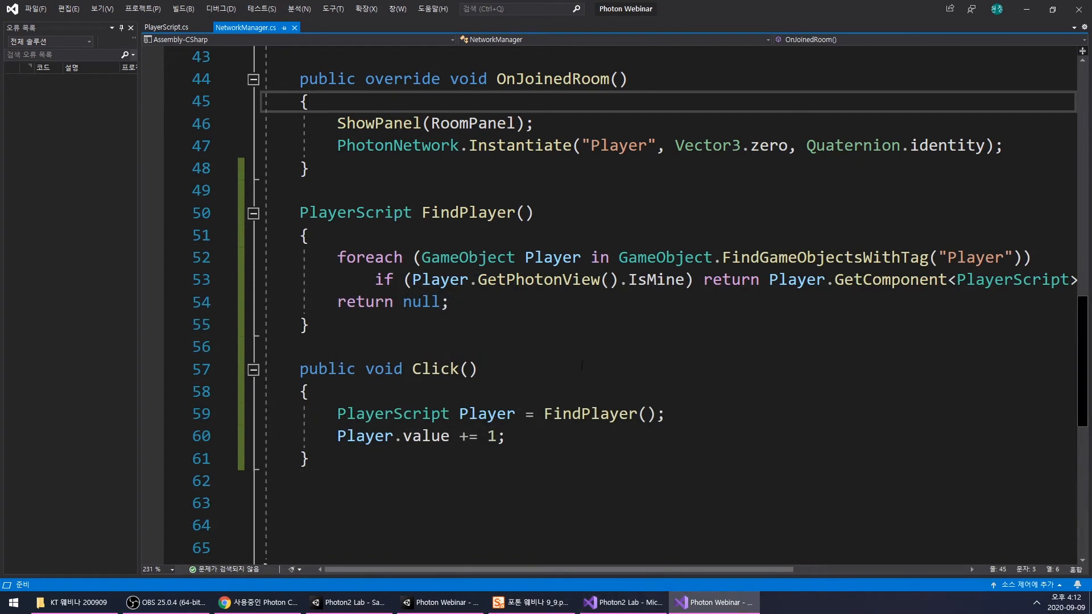
click(1027, 10)
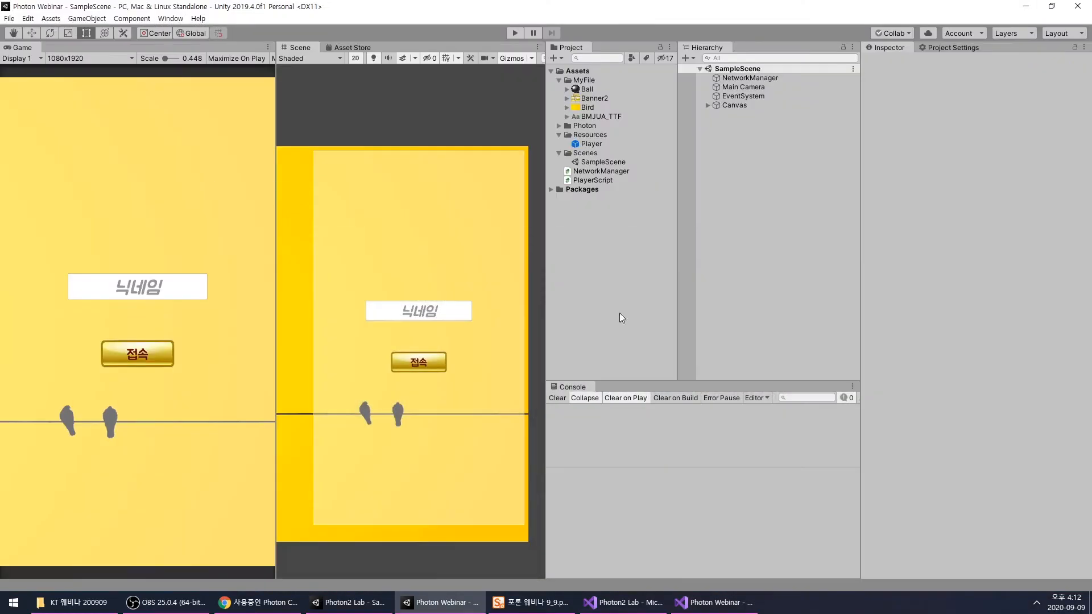
click(714, 602)
scroll(568, 307, up, 8)
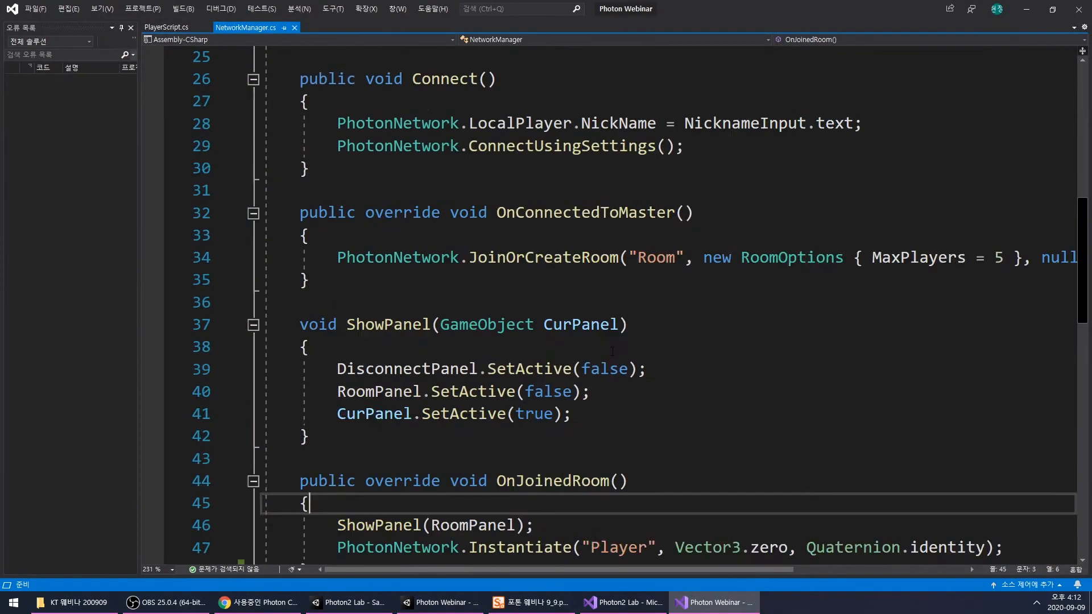
click(188, 28)
scroll(625, 307, down, 2)
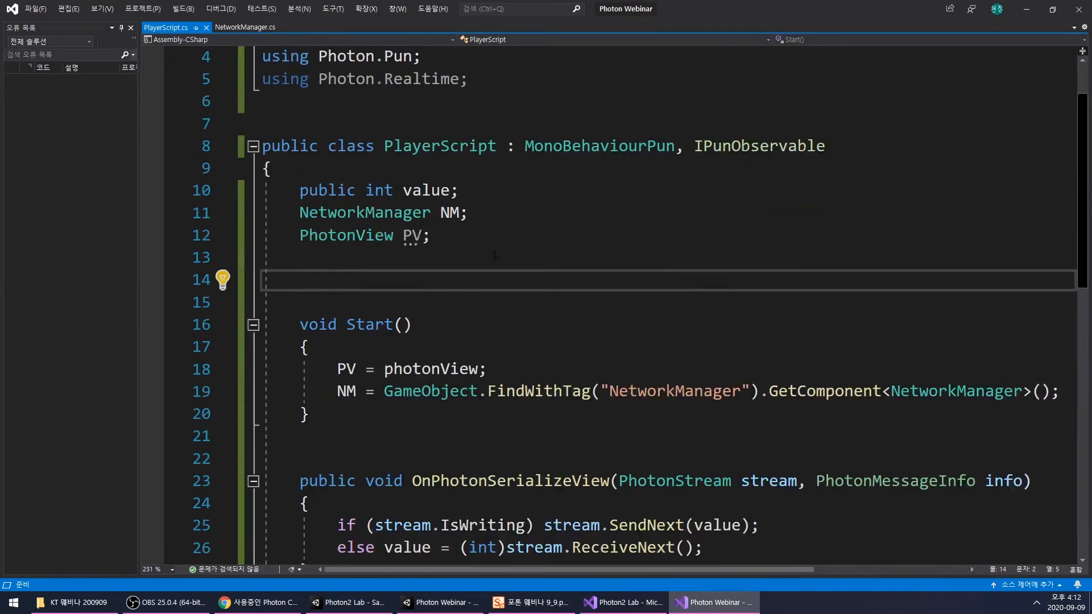
click(408, 170)
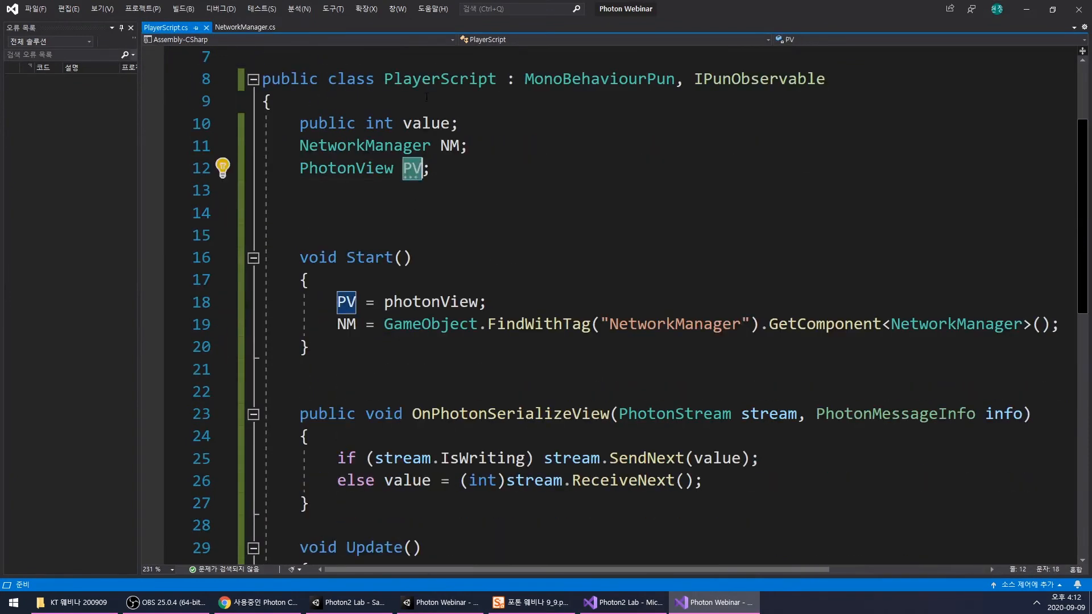
scroll(374, 455, down, 1)
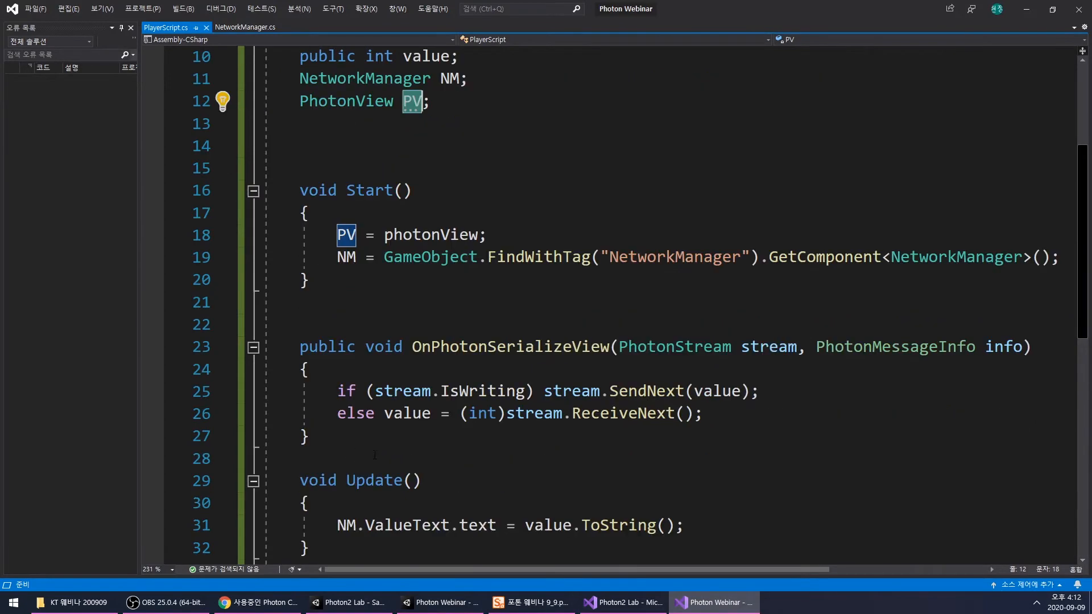
scroll(479, 367, down, 3)
scroll(479, 367, up, 2)
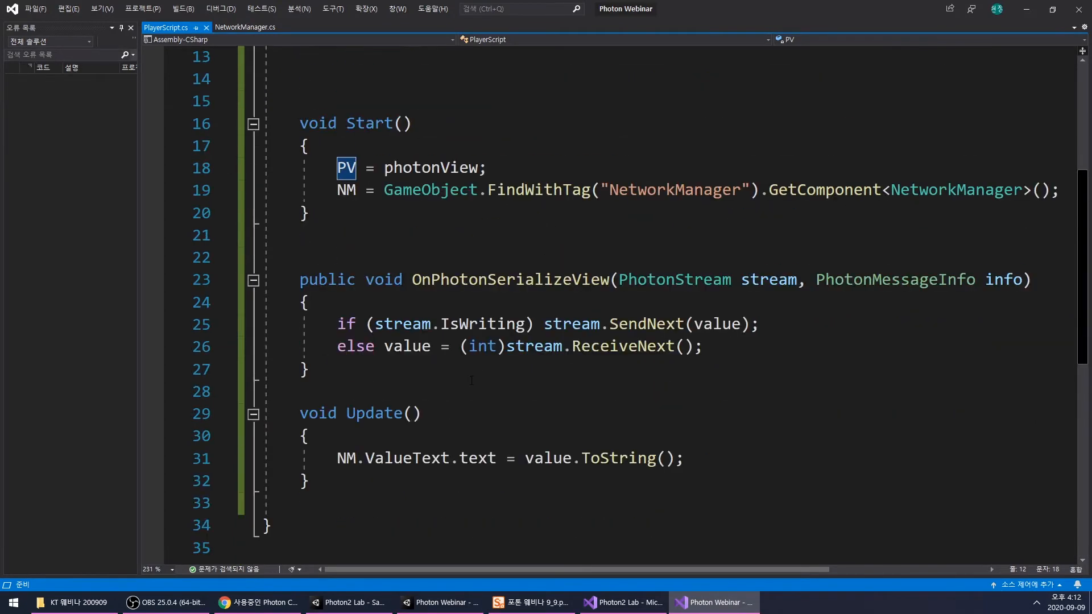
click(486, 432)
key(Return)
key(Return)
key(Return)
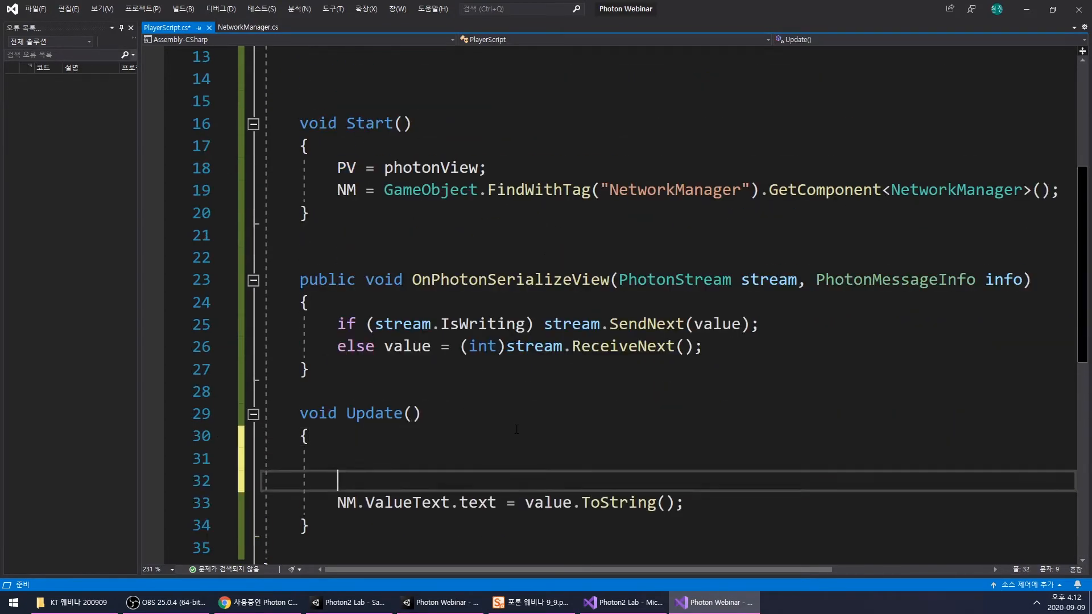
key(Up)
key(Up)
- Add the ownership check "if (!PV.IsMine) return;" as the first statement in Update() and save PlayerScript.cs
text(iof)
key(BackSpace)
key(BackSpace)
key(BackSpace)
text(if())
key(Left)
text(PV.I)
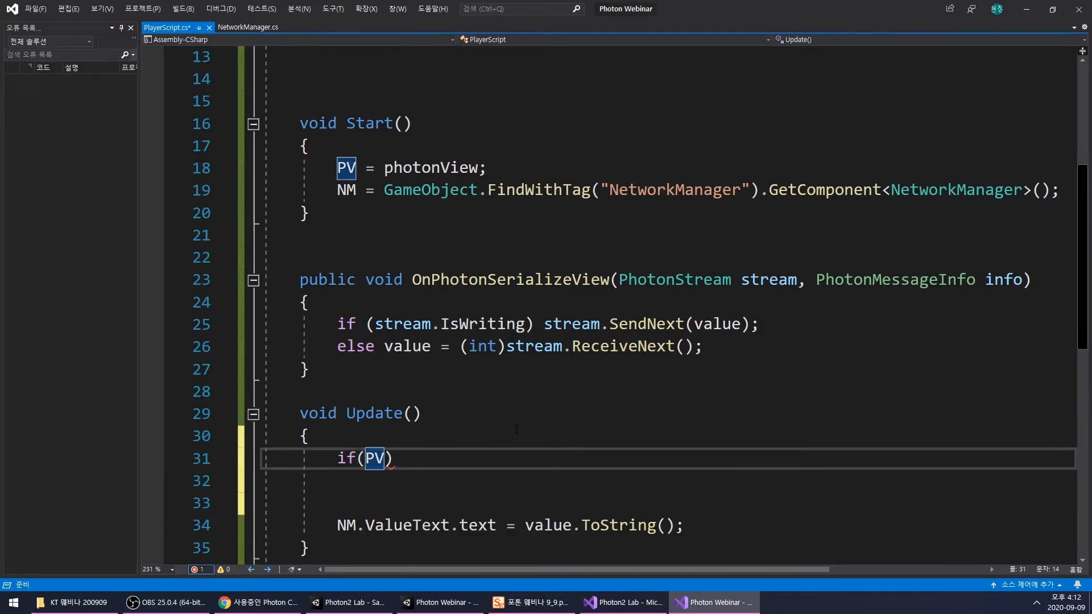
key(Tab)
key(Left)
key(Left)
key(Left)
key(Left)
key(Left)
key(Left)
key(Left)
key(Left)
key(Left)
text(!)
key(End)
text(re)
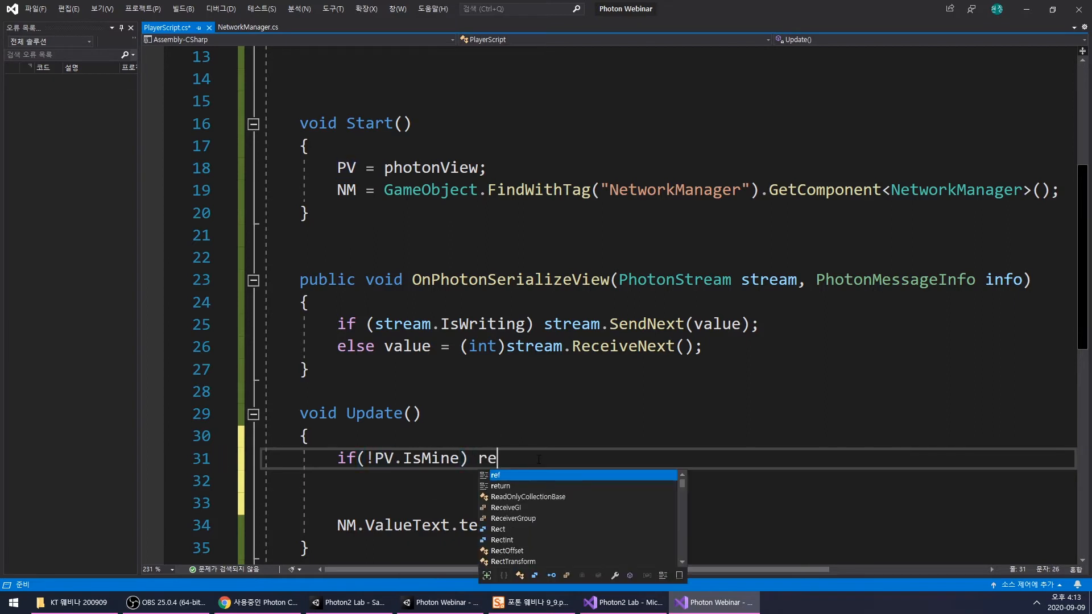
text(turn;)
click(494, 479)
key(ctrl+s)
- Review the IsMine check and the ValueText assignment in PlayerScript's Update() method
click(422, 458)
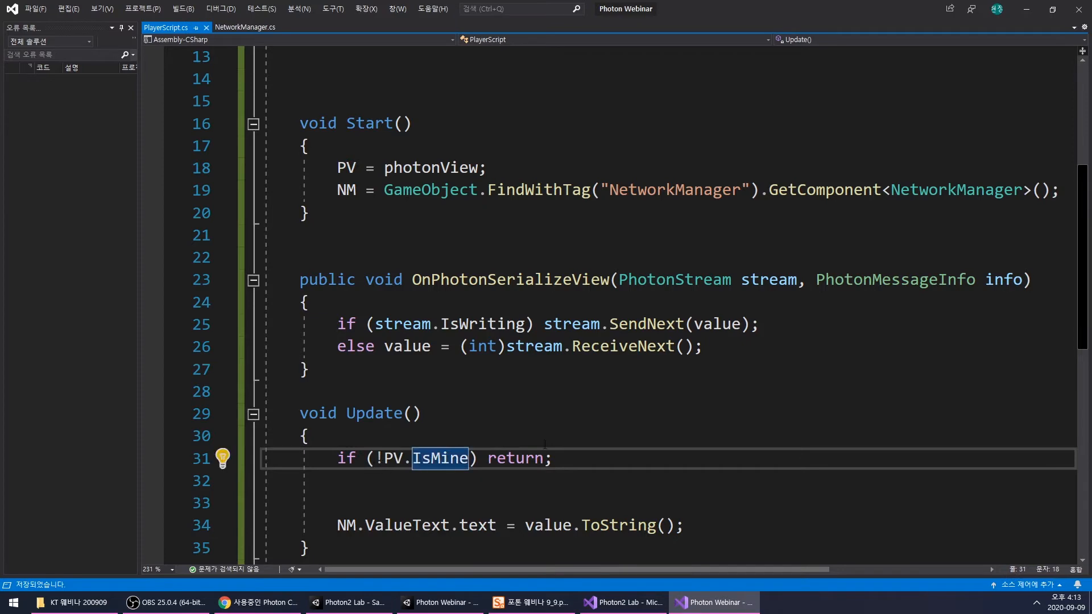
scroll(422, 458, down, 3)
drag(398, 280, 512, 350)
click(514, 352)
scroll(516, 369, up, 4)
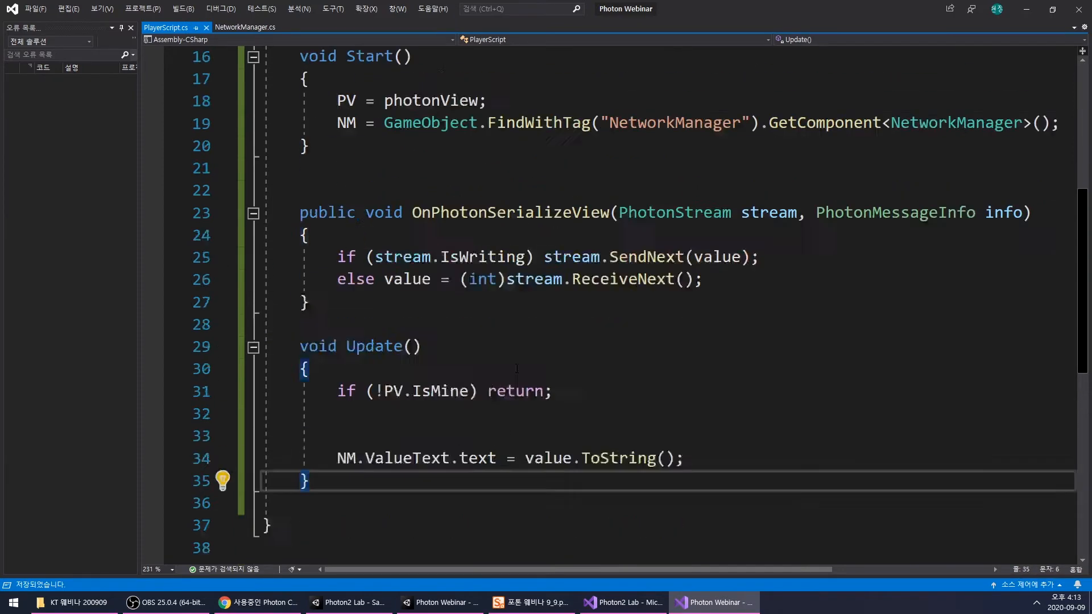
scroll(592, 370, down, 1)
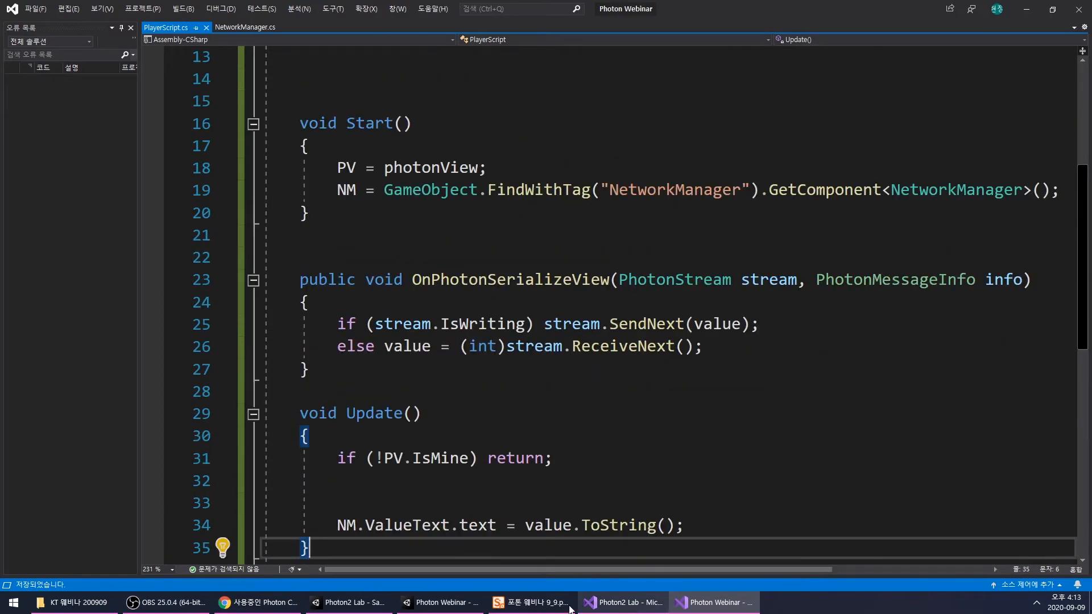
- Switch to the Photon Webinar project in Unity, build and run the game, and return to the editor
click(449, 607)
click(613, 253)
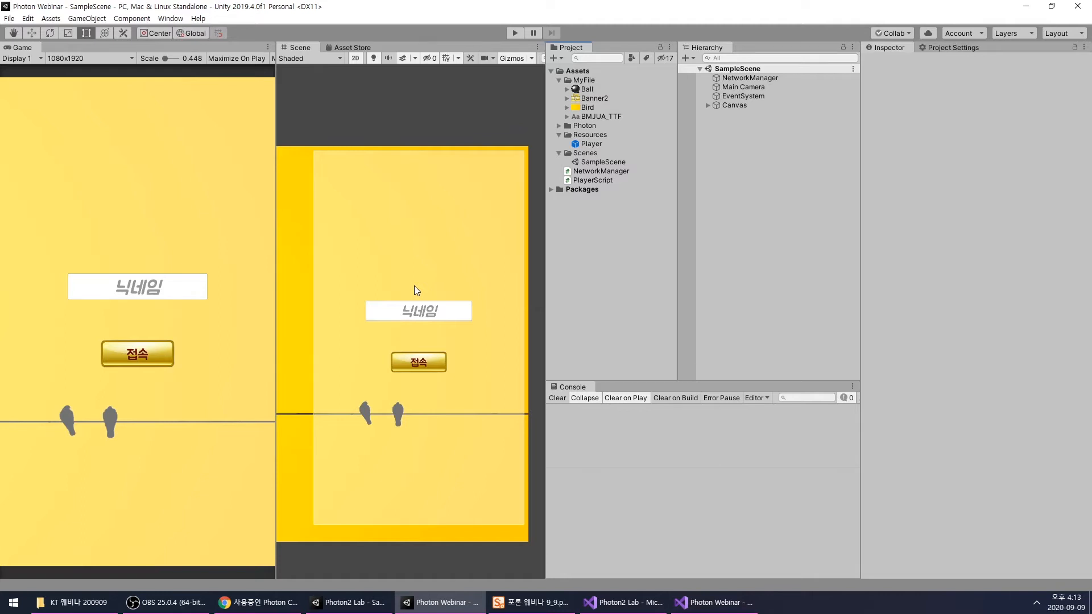
key(ctrl+b)
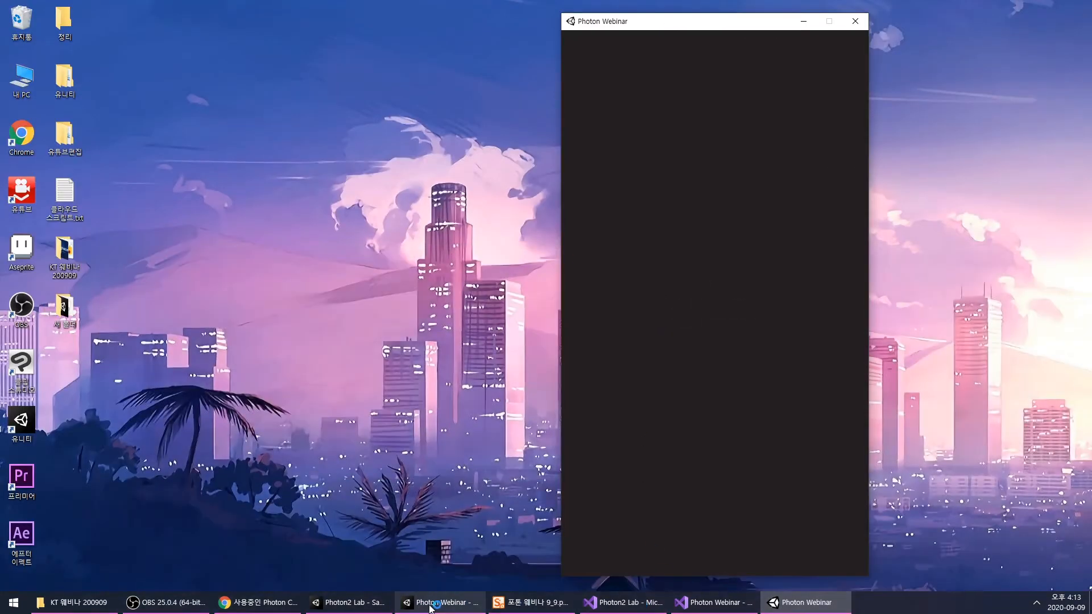
click(431, 606)
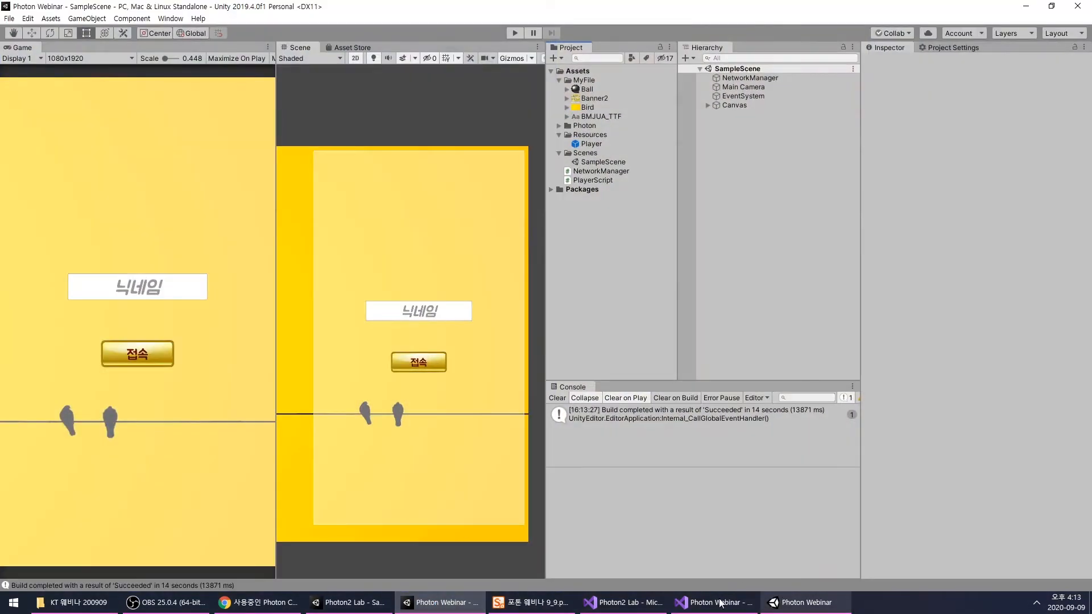
- Start Play mode alongside the build window and connect the editor player with the nickname "a"
click(800, 603)
click(515, 33)
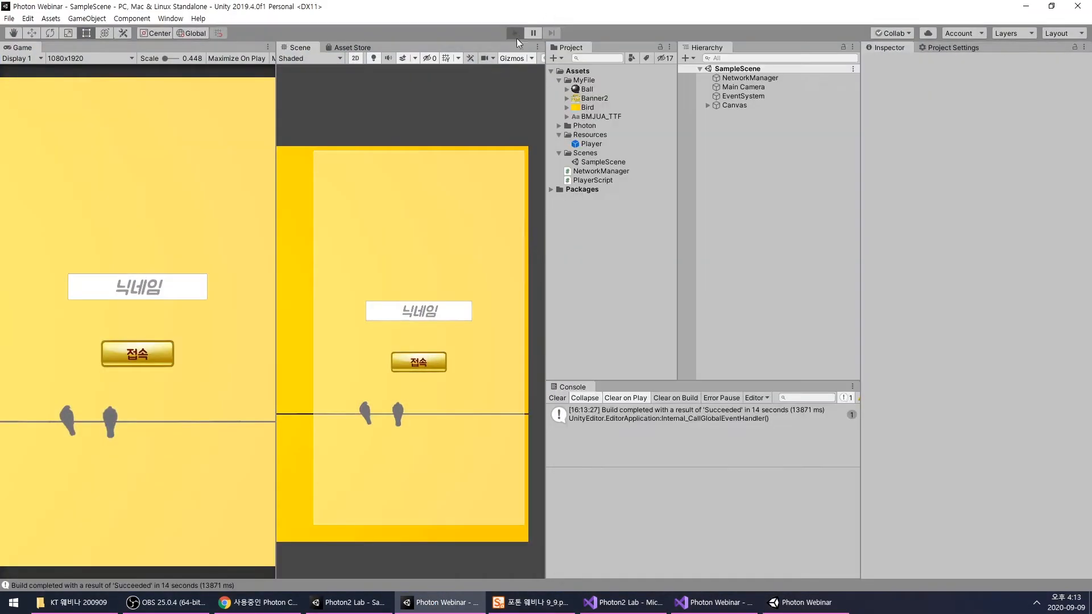
click(783, 603)
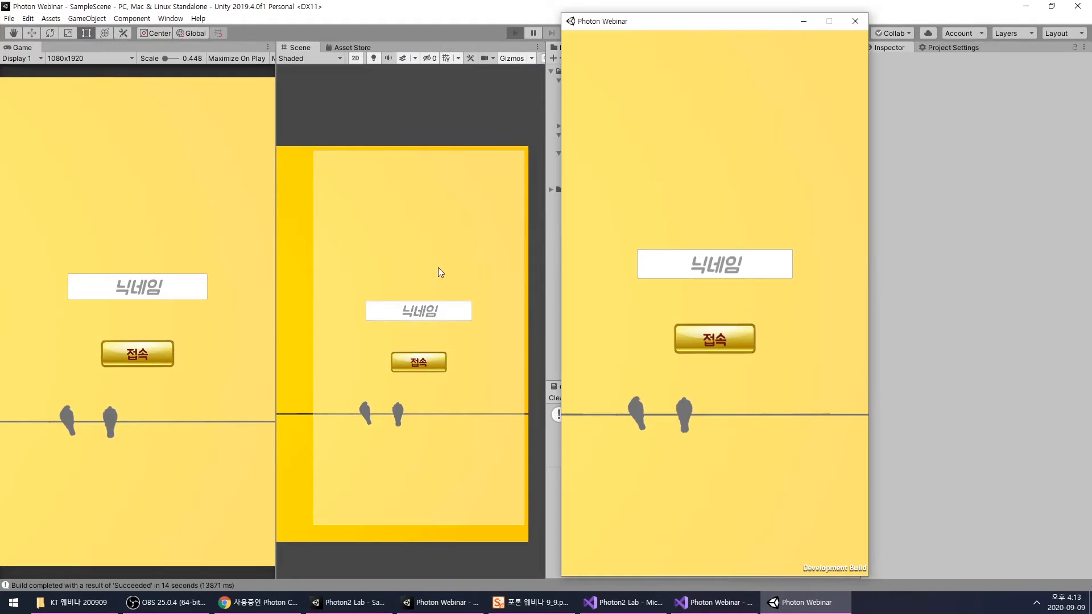
click(180, 294)
text(a)
click(150, 358)
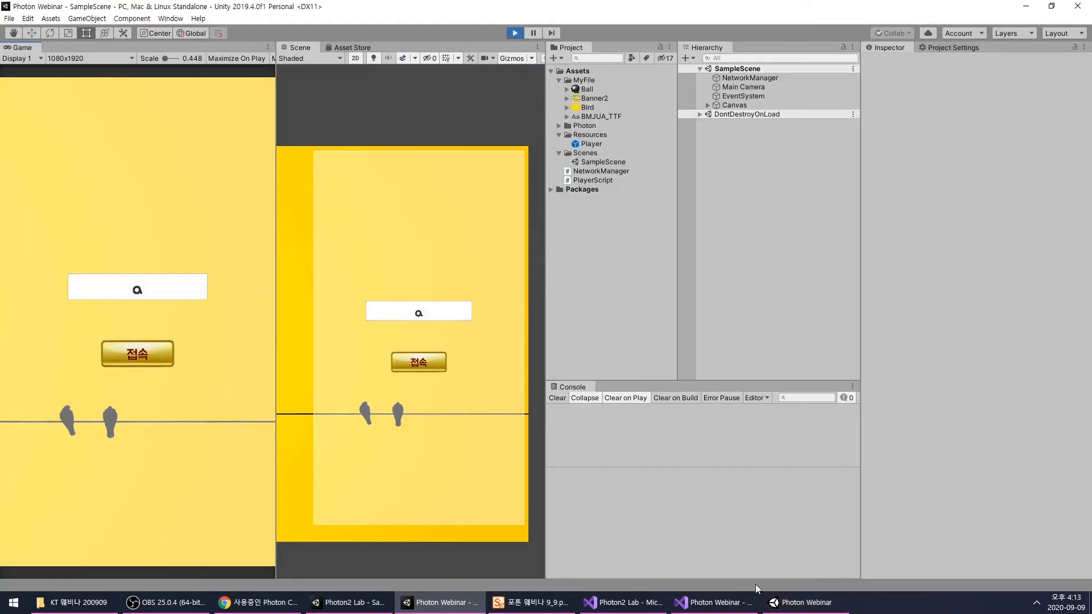
- Switch to the Photon Webinar build window and connect the second player with the nickname "b"
click(802, 602)
click(715, 263)
text(b)
click(693, 327)
- Raise the click count to 4 in the editor's game view and to 9 in the build window
click(158, 319)
click(159, 319)
click(159, 320)
click(159, 319)
click(800, 603)
click(733, 336)
click(732, 337)
click(744, 311)
click(744, 311)
click(744, 311)
click(744, 310)
click(745, 305)
click(745, 305)
click(745, 305)
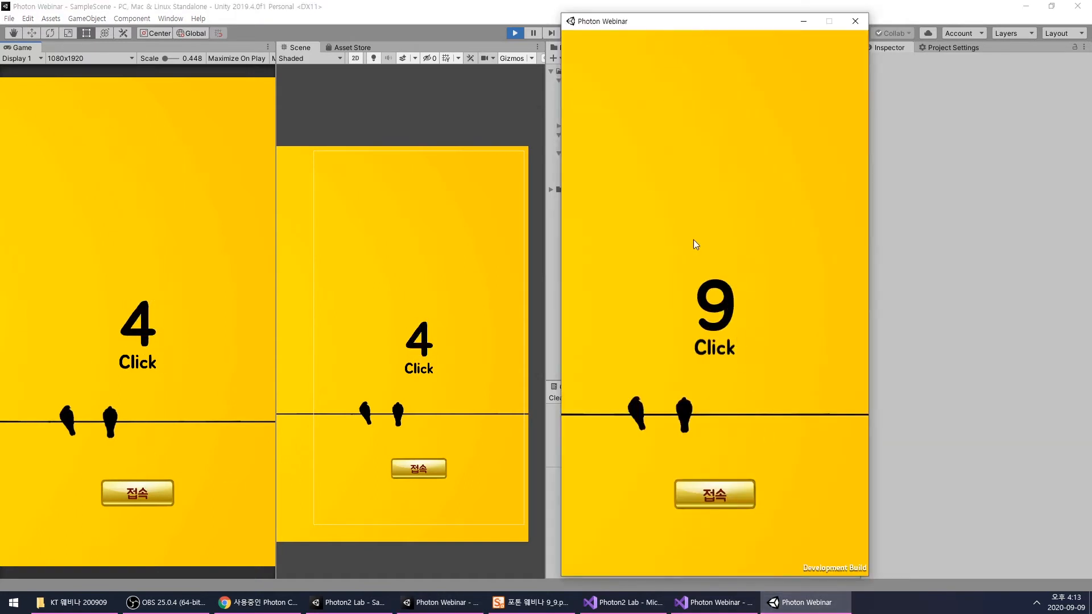
- Inspect both Player(Clone) objects in the Unity editor, comparing their Photon View ownership and Player Script Value
click(527, 12)
click(734, 114)
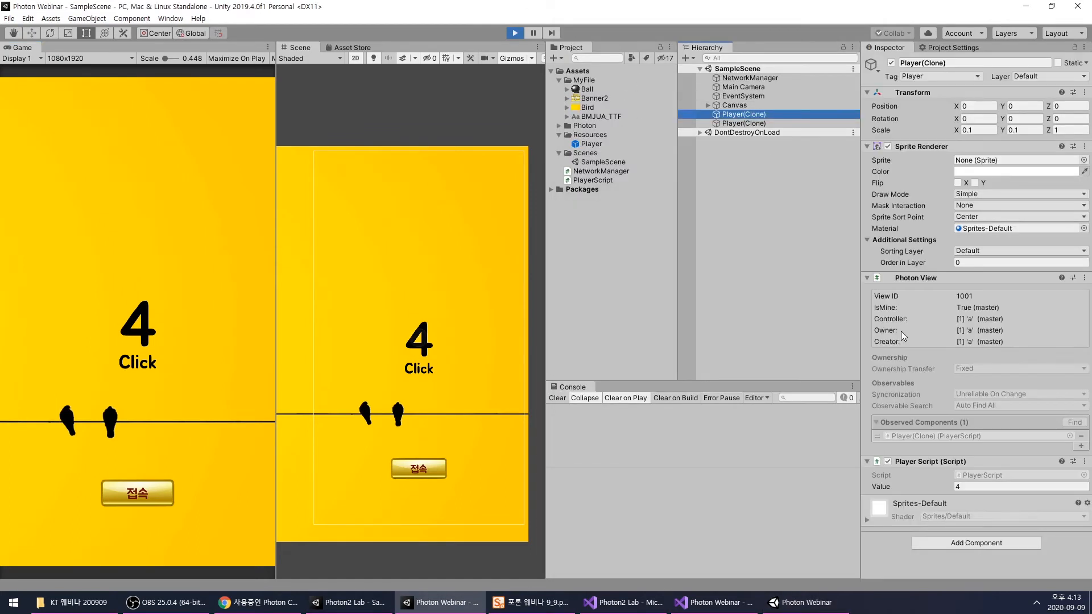
click(755, 123)
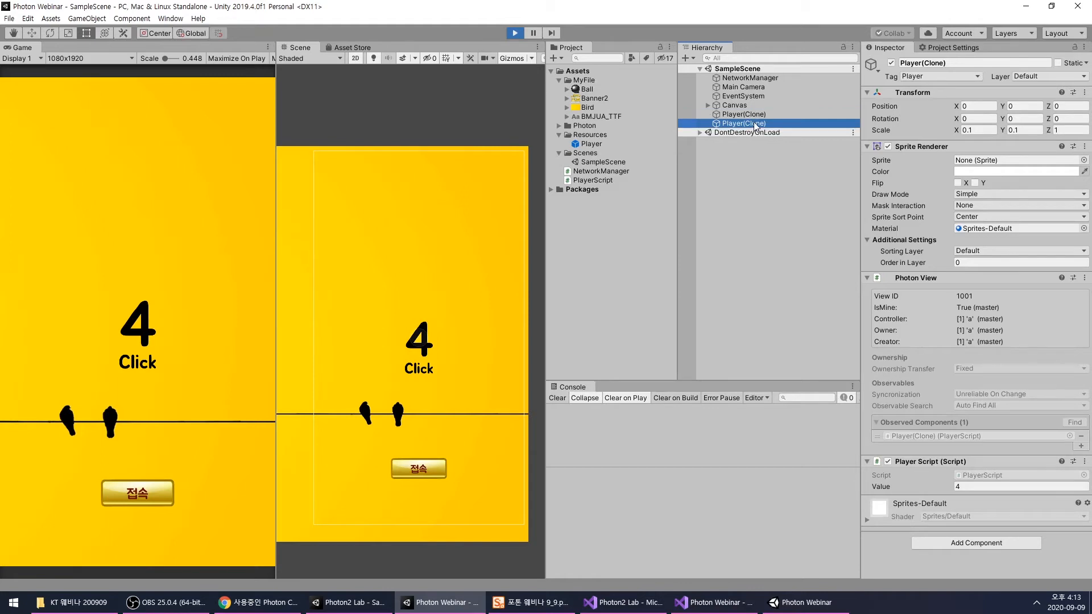
click(956, 487)
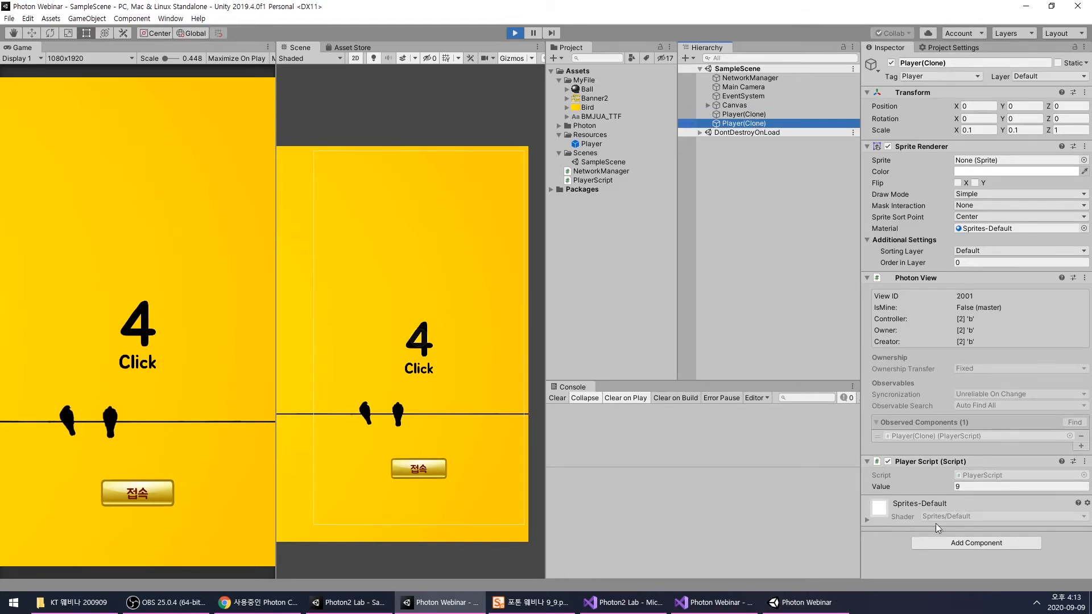
- Switch to Visual Studio and review PlayerScript's IPunObservable interface and its OnPhotonSerializeView and Update() methods
mouse_move(701, 607)
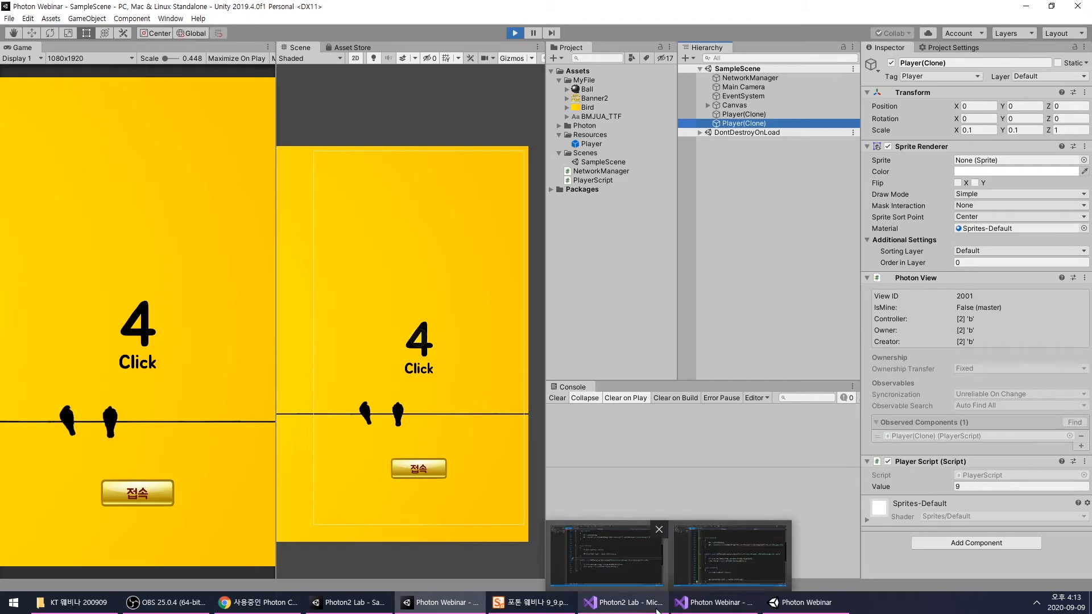
click(702, 608)
scroll(438, 296, up, 3)
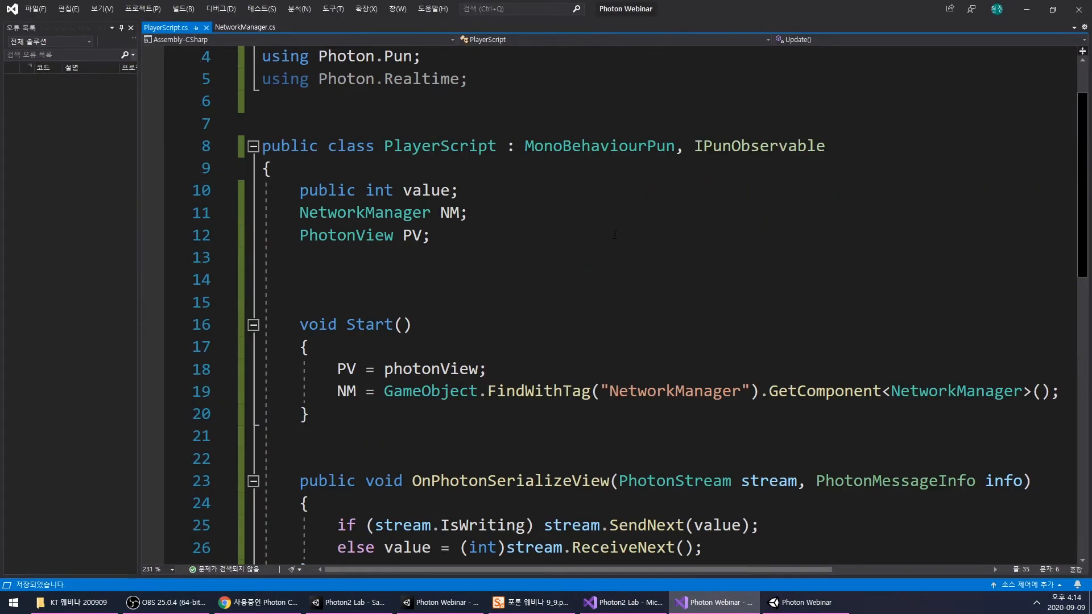
drag(683, 142, 828, 146)
scroll(748, 227, down, 6)
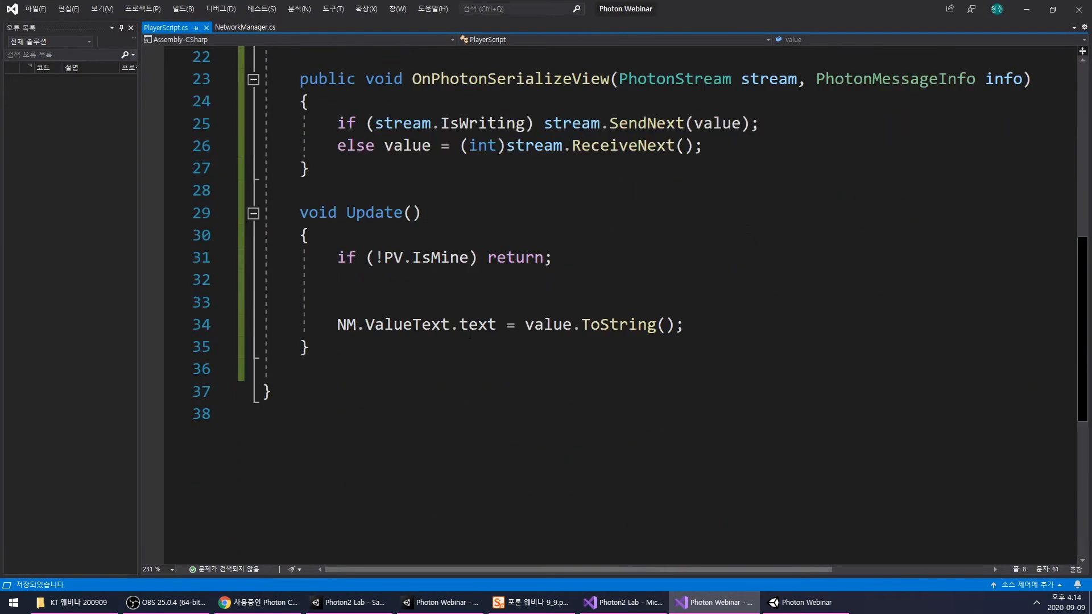
scroll(343, 248, down, 4)
- Move the whole OnPhotonSerializeView method below Update() in PlayerScript.cs, separated by blank lines
scroll(448, 309, up, 6)
drag(299, 214, 327, 296)
key(ctrl+c)
click(368, 397)
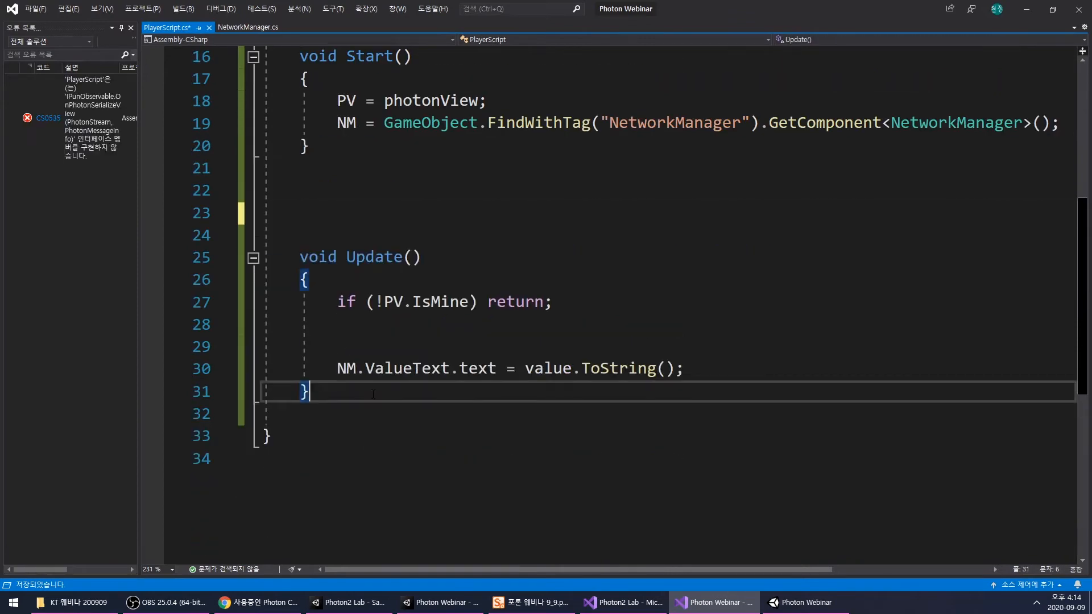
key(Return)
key(Return)
key(Return)
key(ctrl+v)
scroll(534, 378, down, 1)
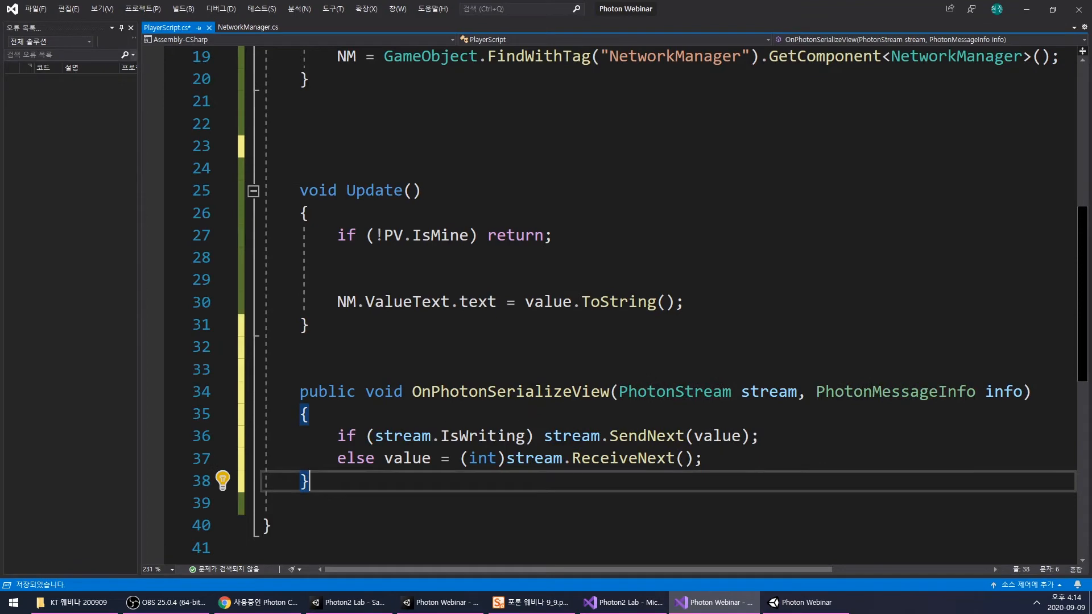
- Raise the build player's count to 14 and check the synchronized value field on the remote Player(Clone) in the editor
scroll(533, 377, up, 6)
drag(406, 258, 454, 258)
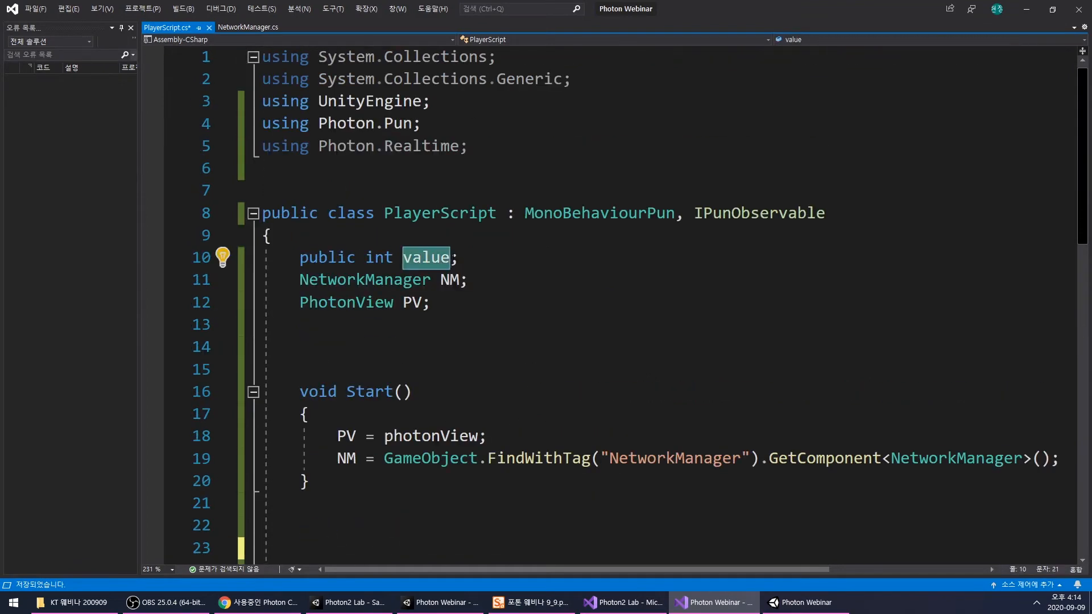
click(806, 603)
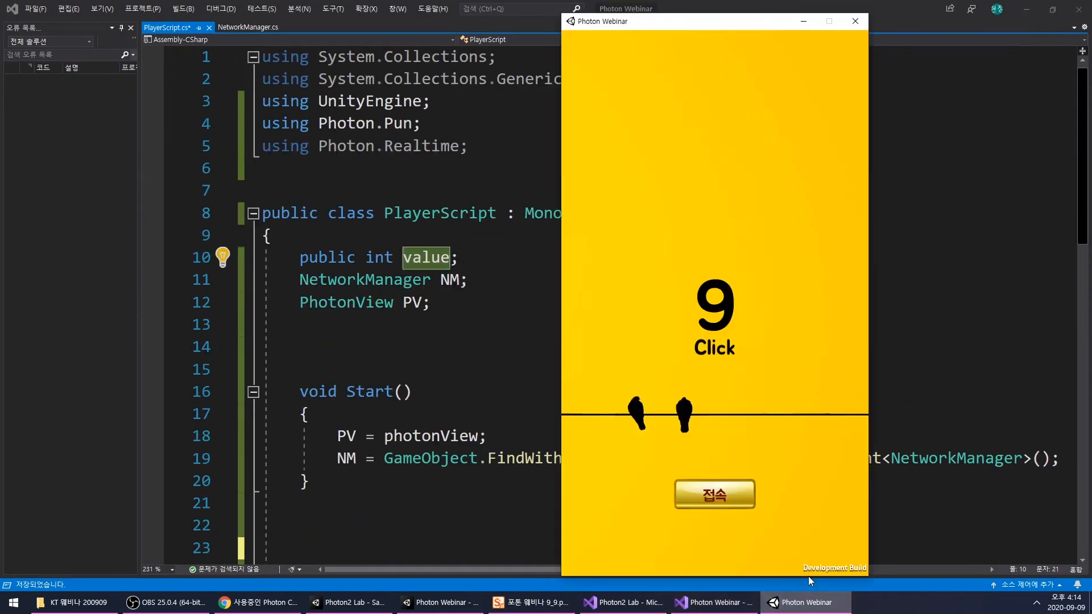
click(724, 250)
click(727, 233)
click(729, 216)
click(729, 216)
click(623, 526)
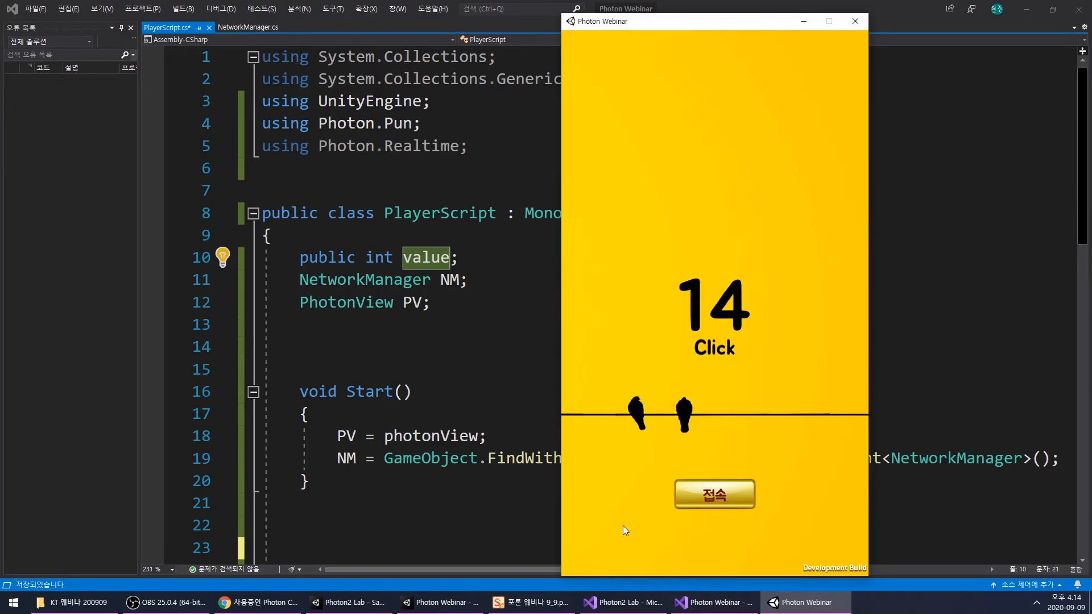
click(445, 597)
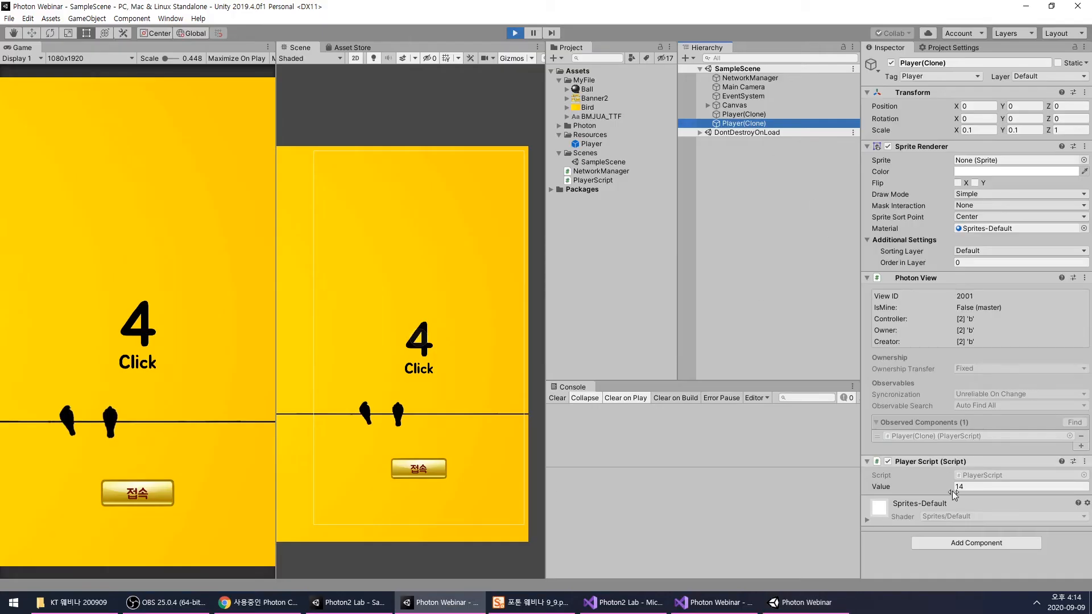
- Stop Play mode in the editor and close the Photon Webinar build window
click(515, 33)
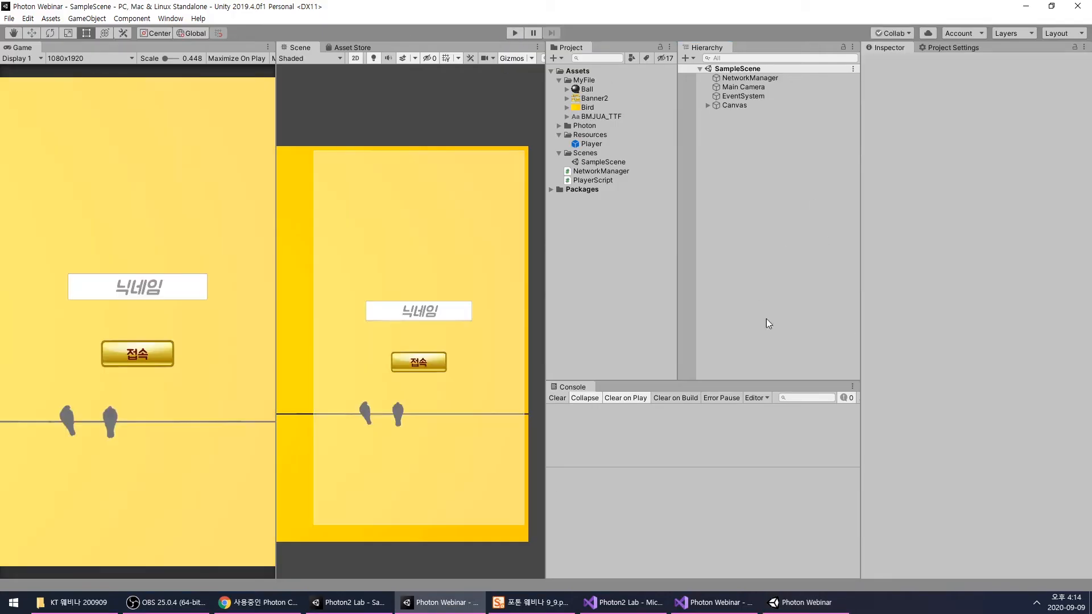
click(778, 603)
click(859, 22)
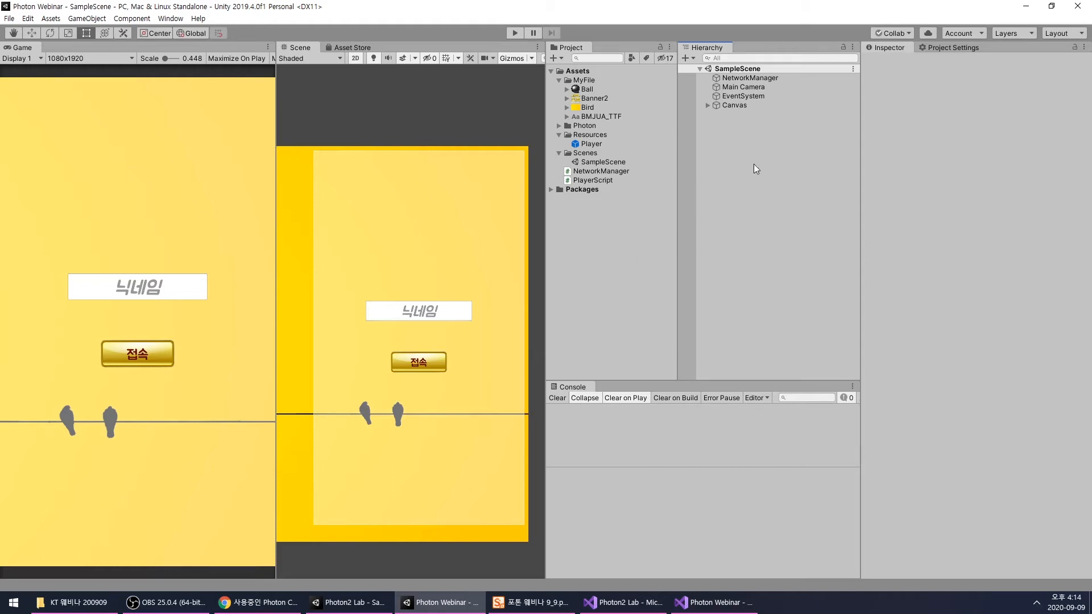
click(708, 106)
click(708, 105)
scroll(449, 207, down, 1)
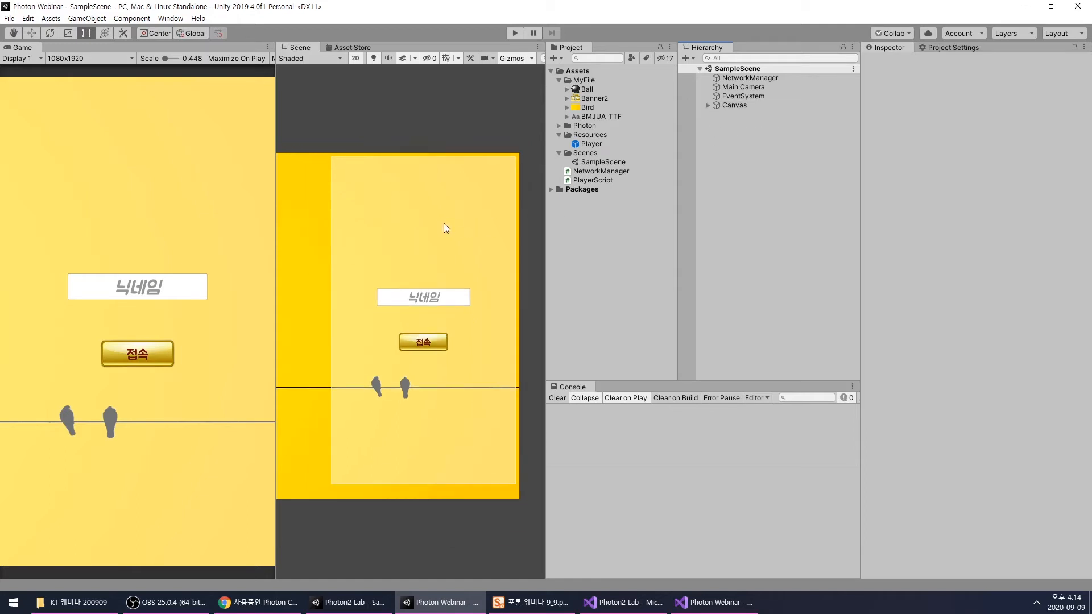
scroll(445, 224, up, 3)
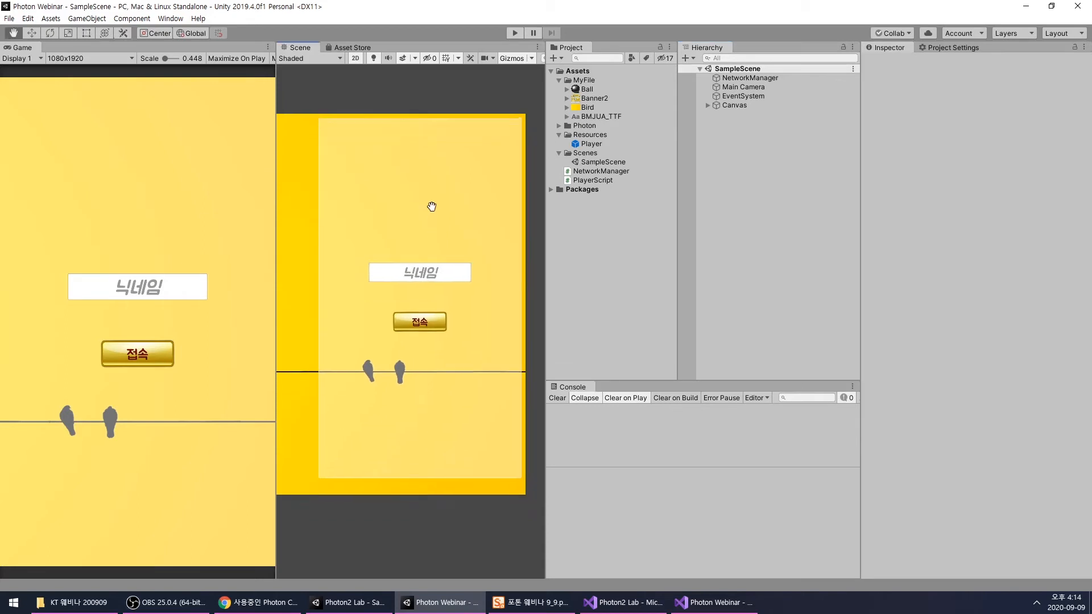
scroll(422, 171, down, 2)
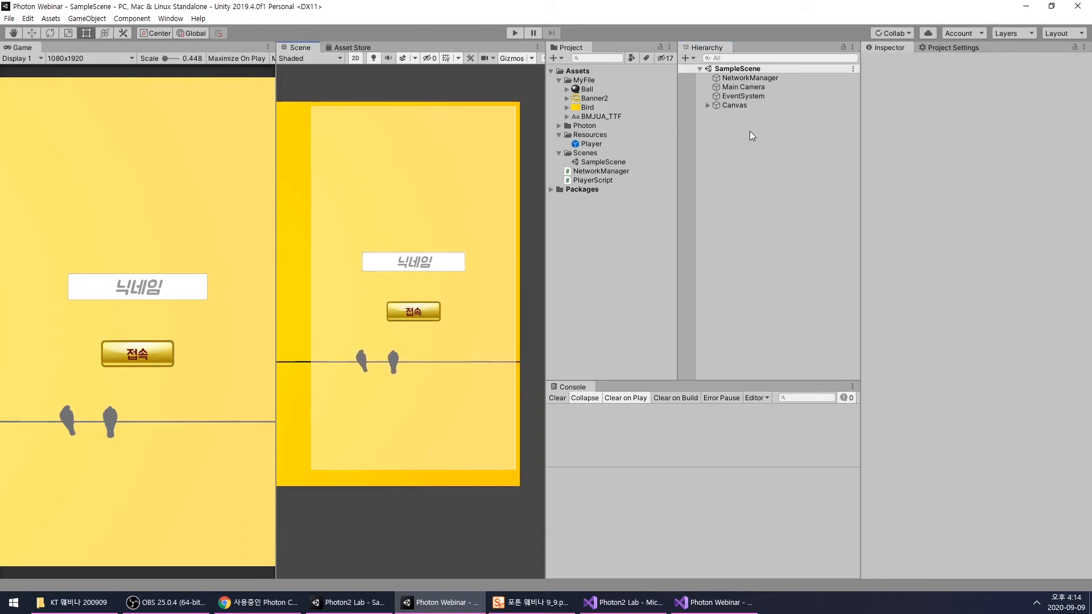
- Remove the extra blank line inside Update(), save PlayerScript.cs and return to the Photon Webinar project in Unity
click(714, 602)
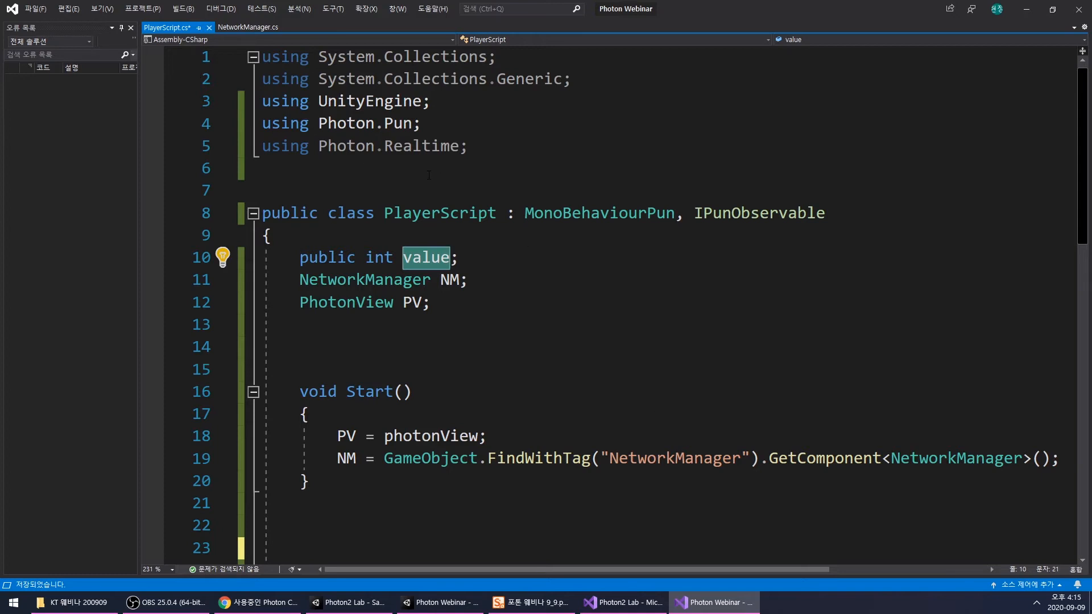
key(Down)
key(Down)
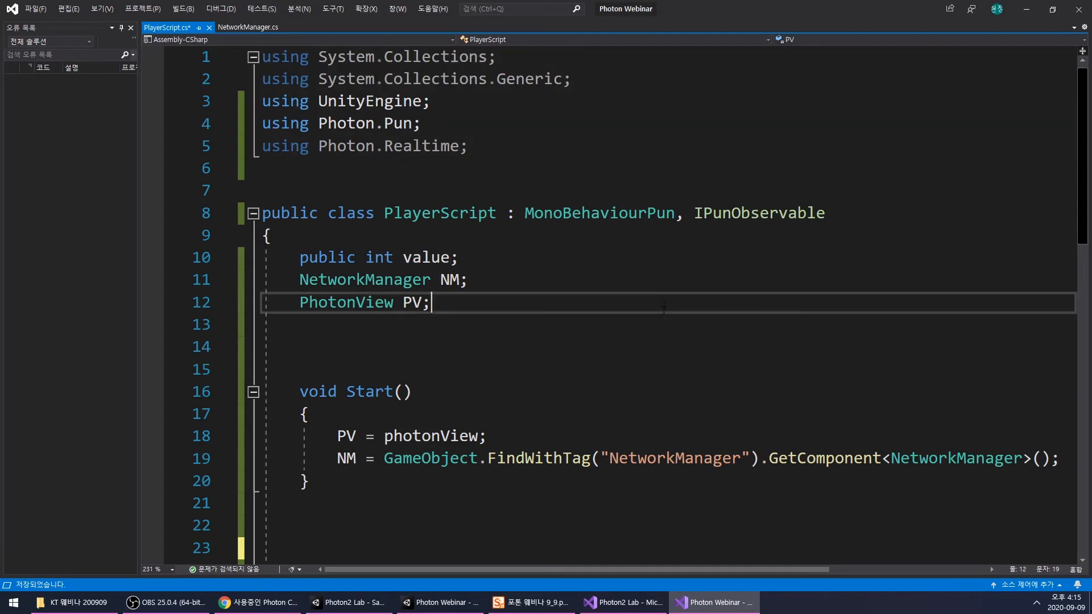
scroll(729, 249, down, 7)
click(729, 250)
drag(364, 213, 256, 192)
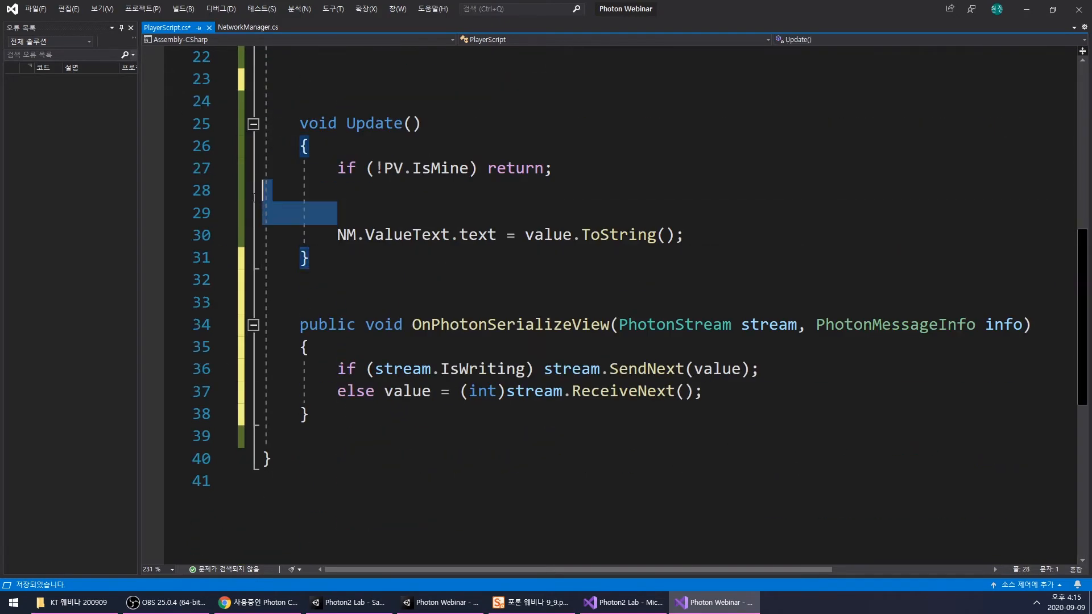
key(BackSpace)
click(549, 250)
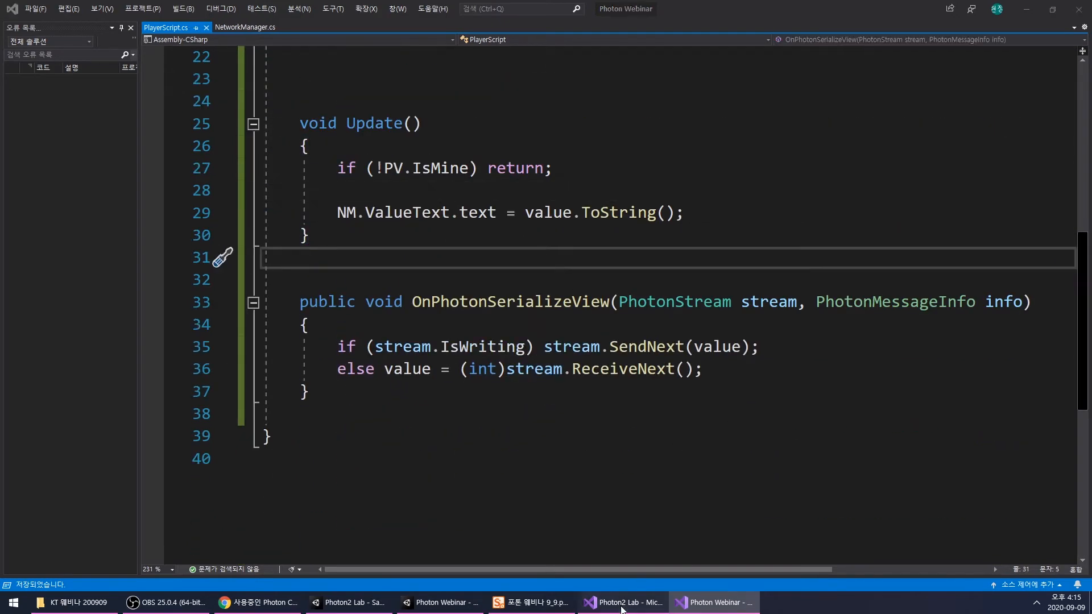
key(alt+Tab)
click(614, 612)
click(455, 605)
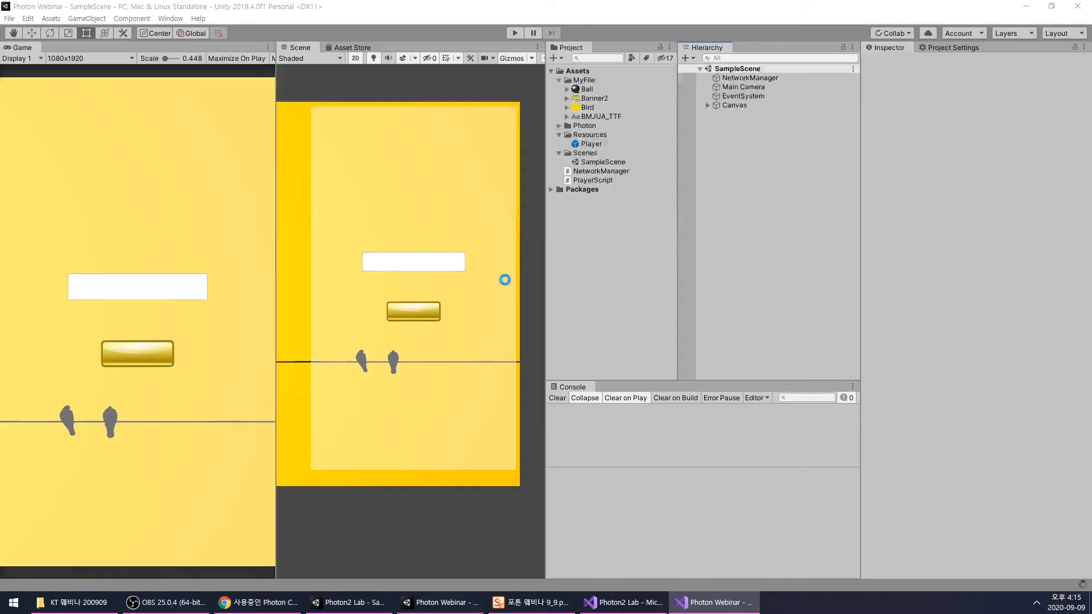
- Activate RoomPanel and deactivate DisconnectPanel under the Canvas
scroll(402, 248, down, 2)
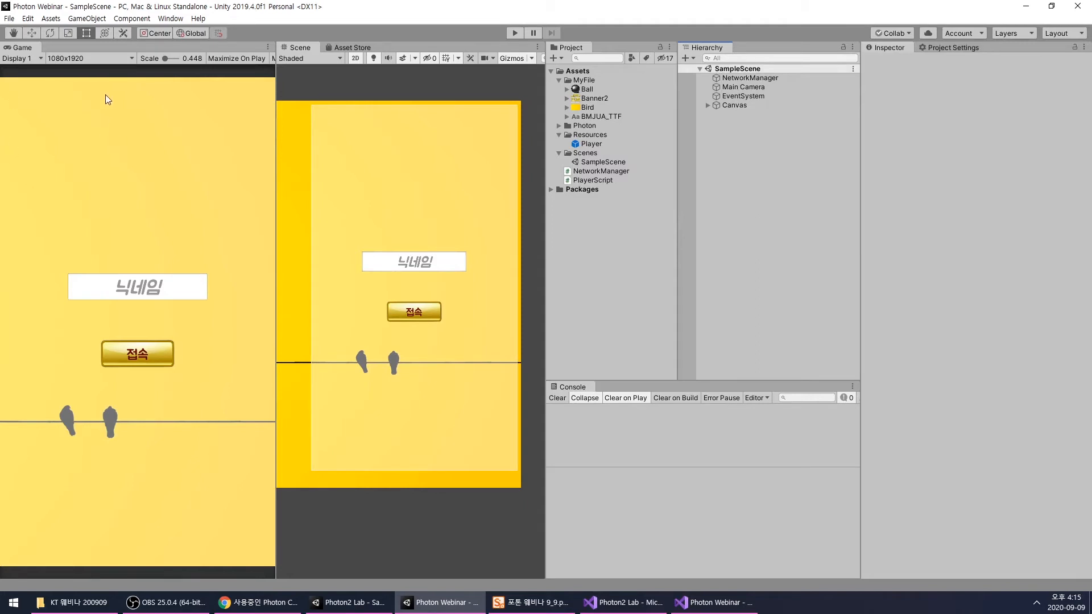
click(708, 105)
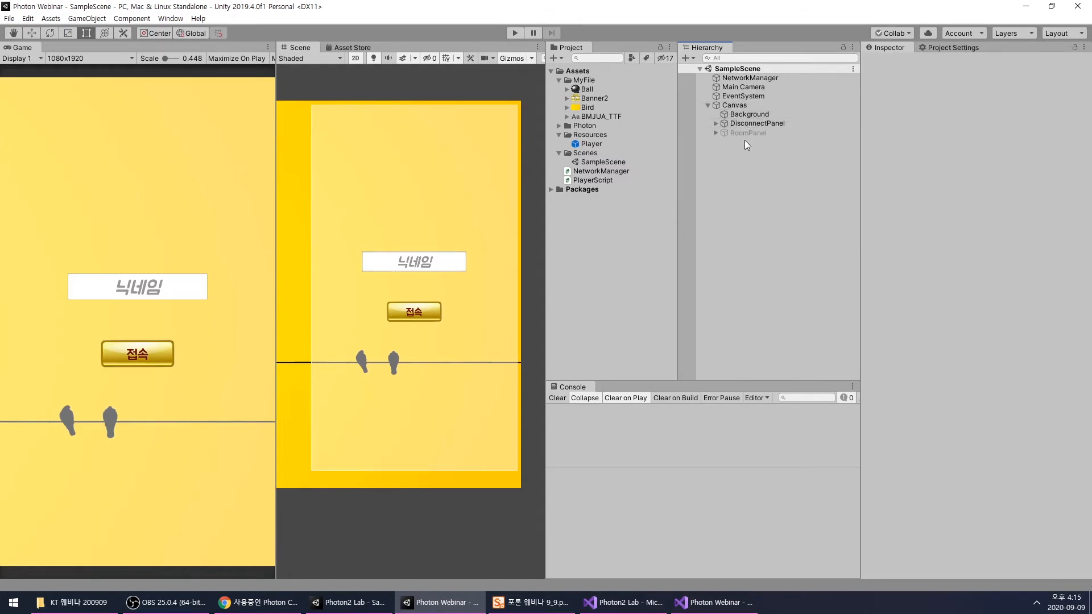
click(745, 133)
click(891, 62)
click(757, 123)
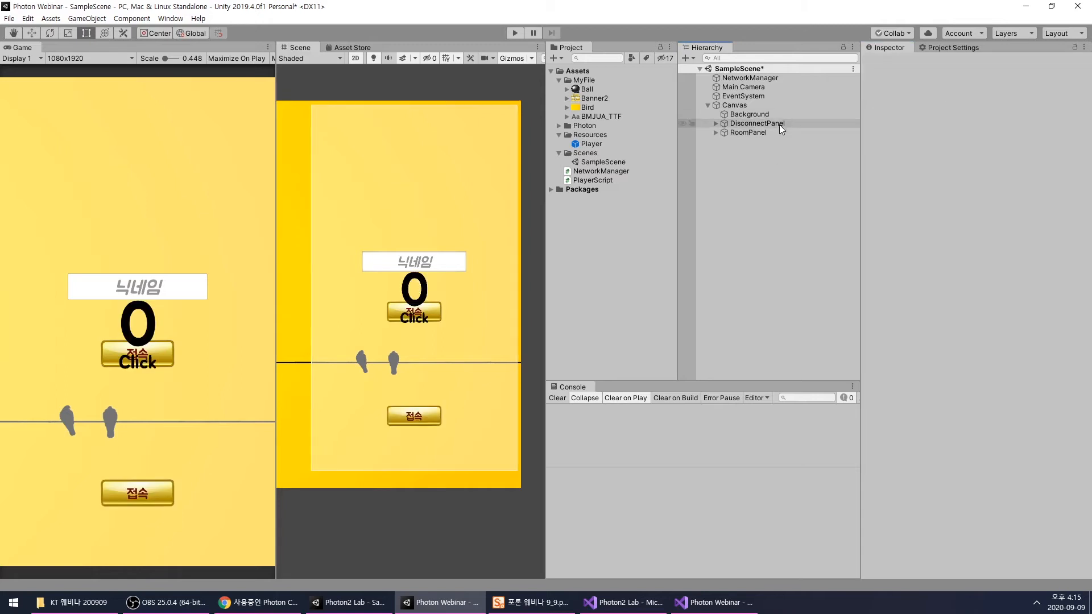
click(891, 62)
click(333, 165)
scroll(341, 163, up, 2)
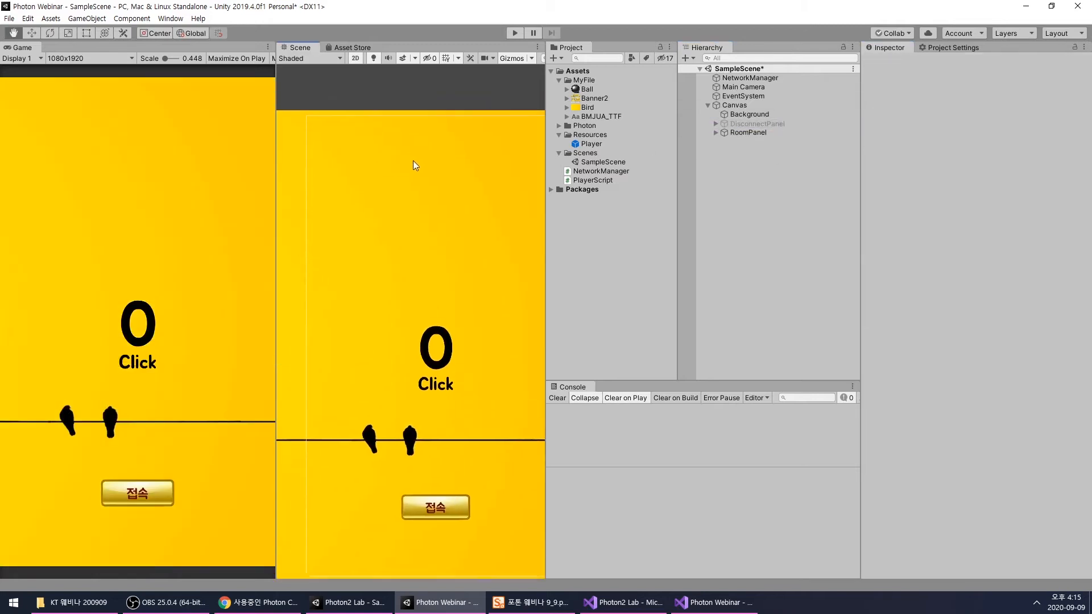
- Duplicate RoomPanel's "Click" Text object and fit the copy into a box about 577 by 728 at the panel's upper left
click(716, 133)
click(750, 142)
click(746, 160)
key(ctrl+d)
drag(452, 390, 452, 296)
- Set the copied text's best-fit Max Size to 59
click(1015, 453)
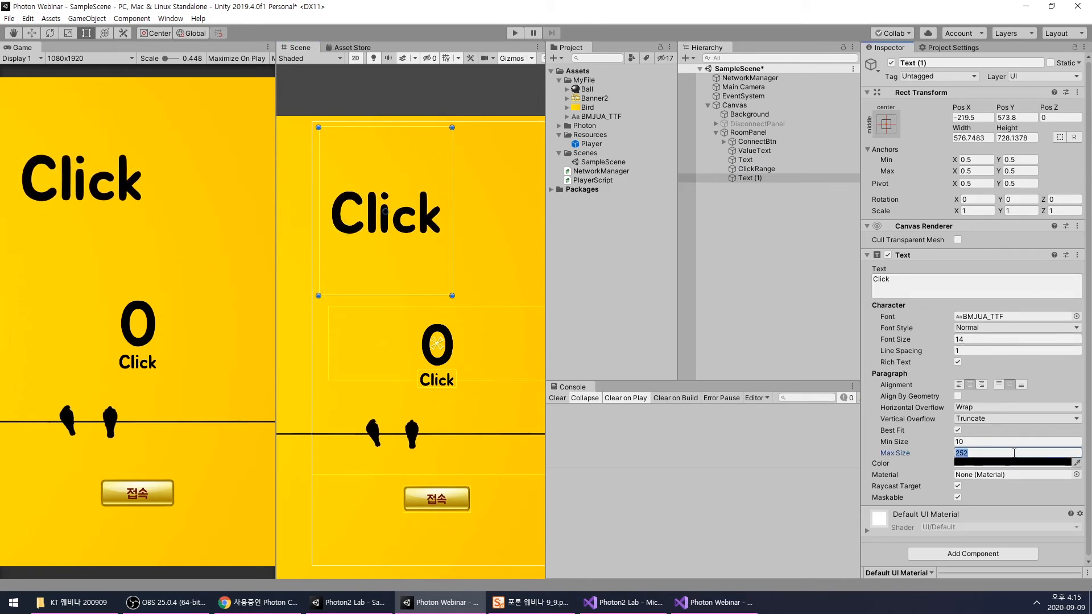
text(20)
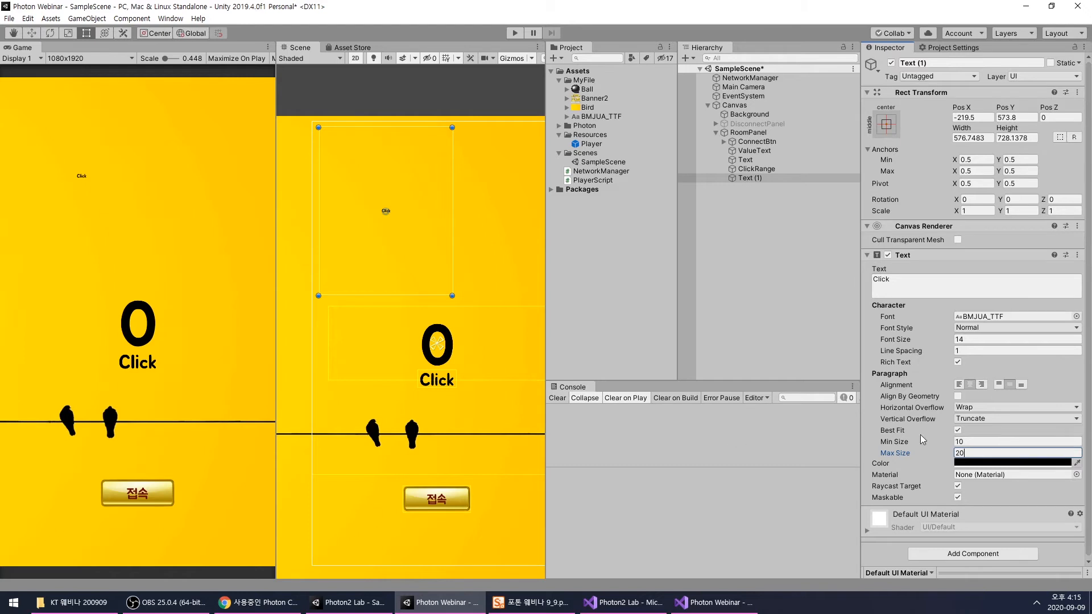
key(BackSpace)
key(BackSpace)
text(90)
key(BackSpace)
key(BackSpace)
text(63)
key(BackSpace)
key(BackSpace)
text(59)
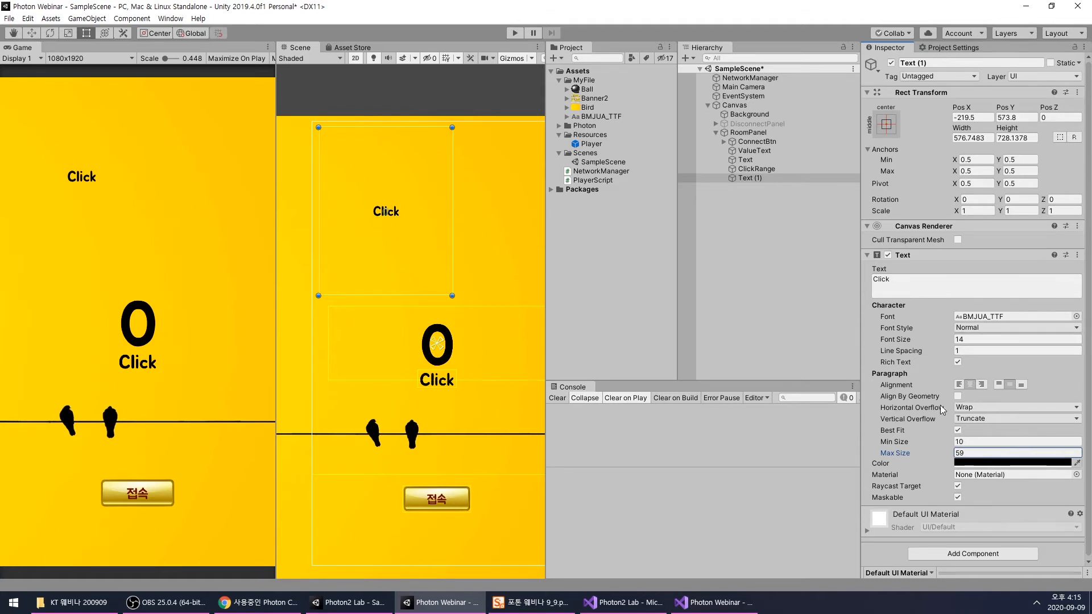
- Align the copied text to the left and top of its box and clear its text content
click(959, 384)
click(999, 384)
scroll(341, 153, down, 3)
middle_drag(345, 148, 360, 199)
click(921, 284)
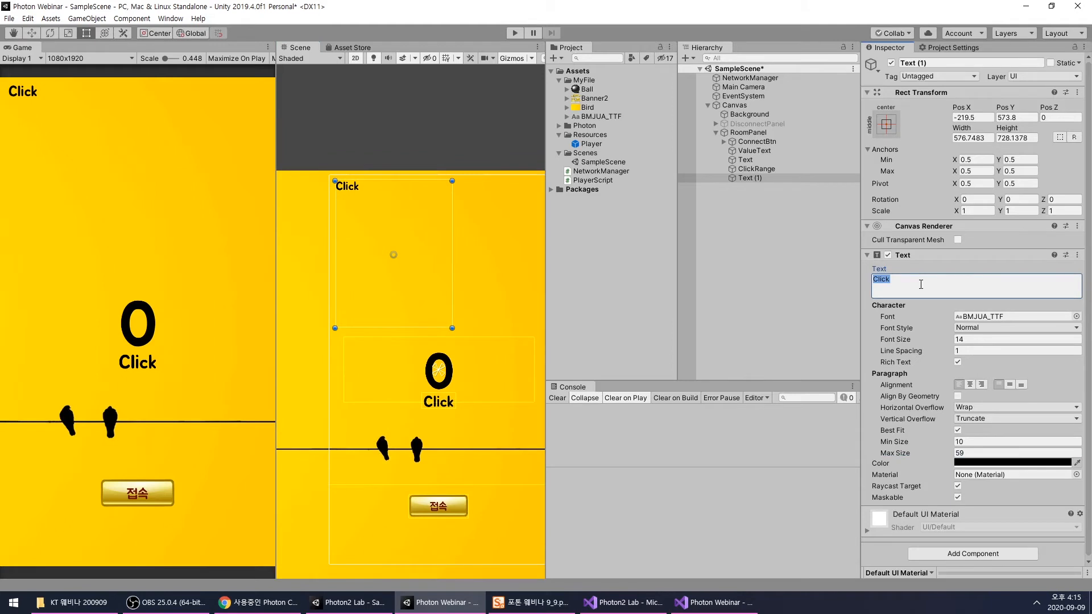
text(A / va)
key(BackSpace)
key(BackSpace)
key(BackSpace)
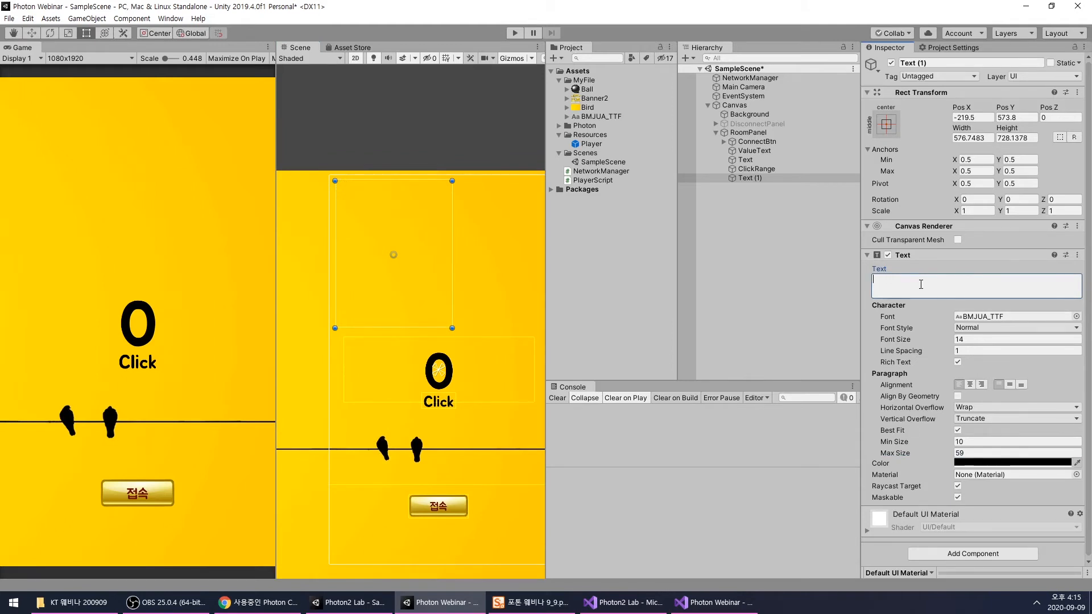
- Rename the Text (1) object under RoomPanel to PlayersText
click(791, 260)
click(756, 178)
key(F2)
drag(753, 178, 771, 179)
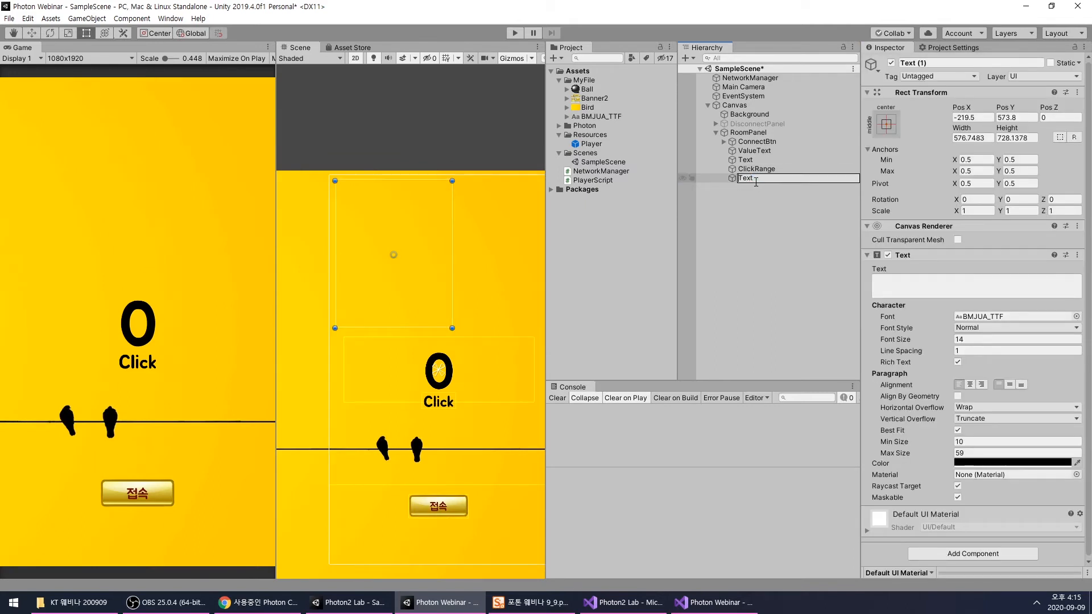
text(Players)
key(Return)
click(760, 212)
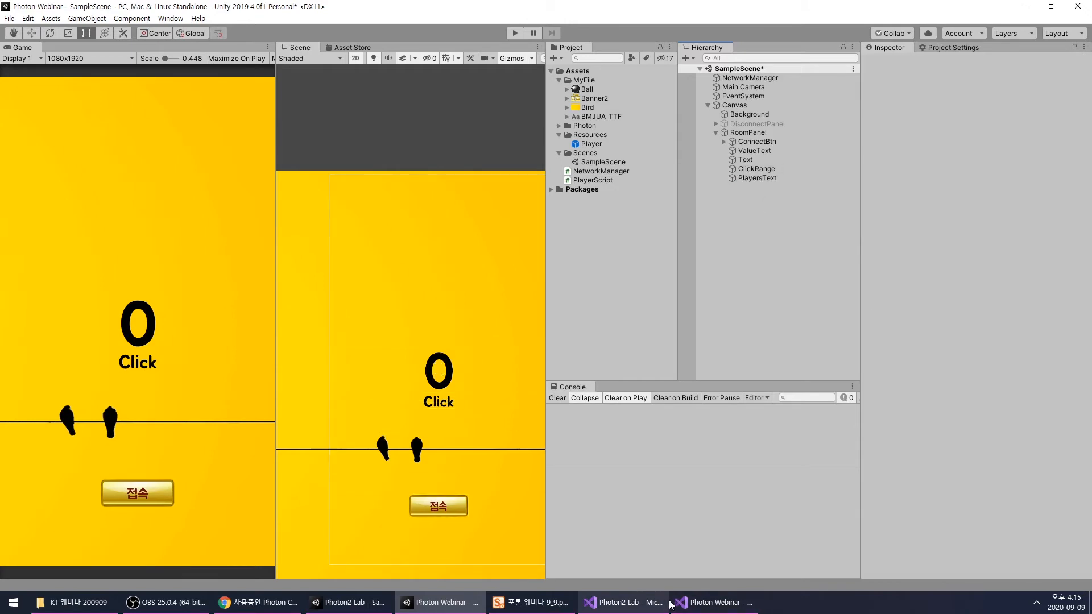
- In NetworkManager.cs, add PlayersText to the public Text declaration alongside ValueText and save the script
click(713, 603)
scroll(521, 231, up, 7)
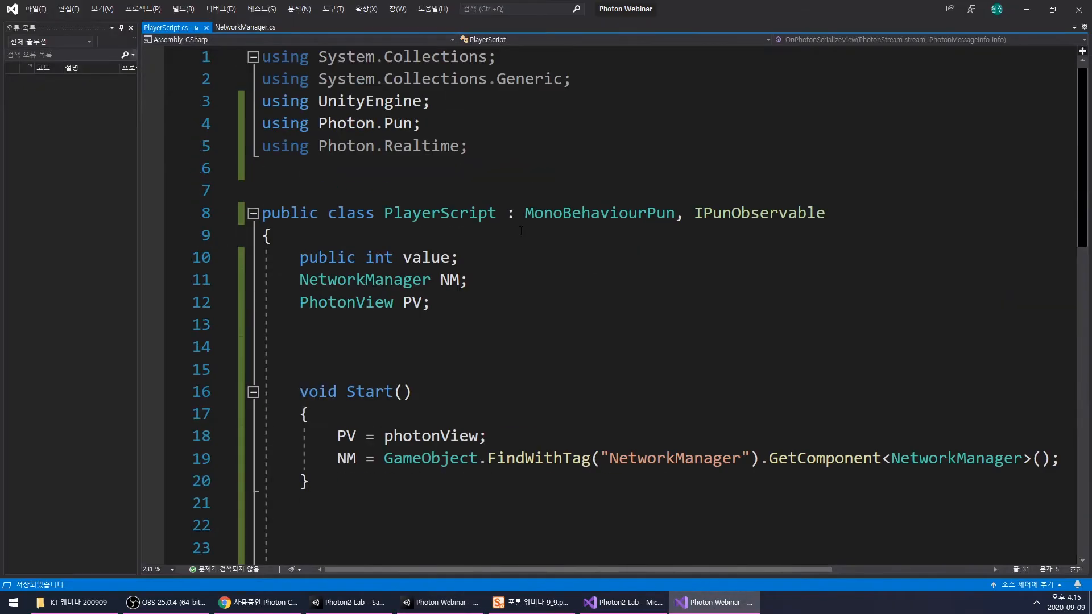
click(244, 27)
scroll(482, 265, up, 5)
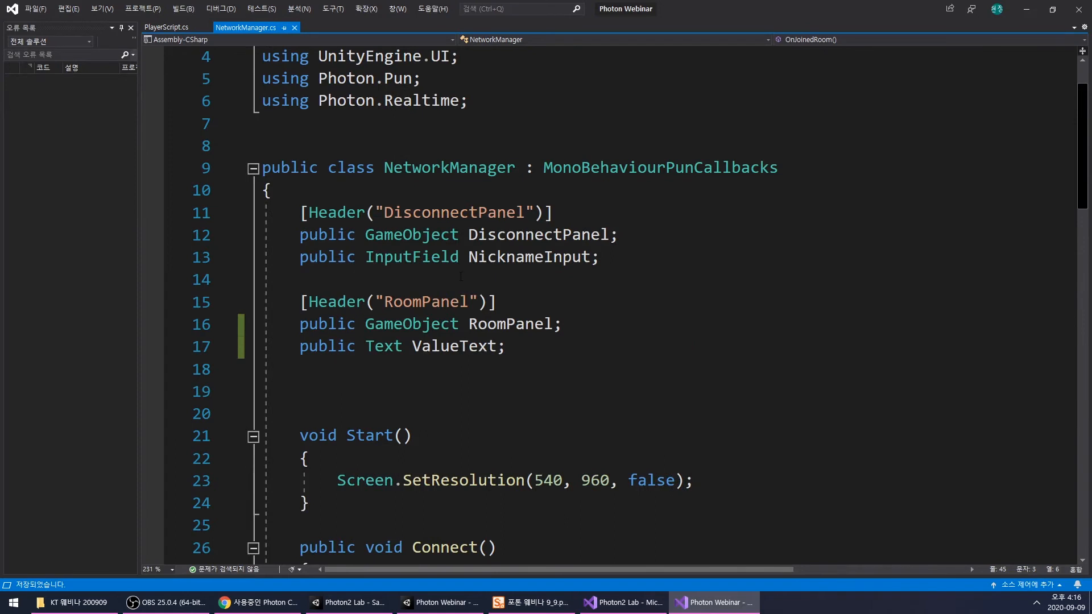
click(502, 346)
text(, Playt)
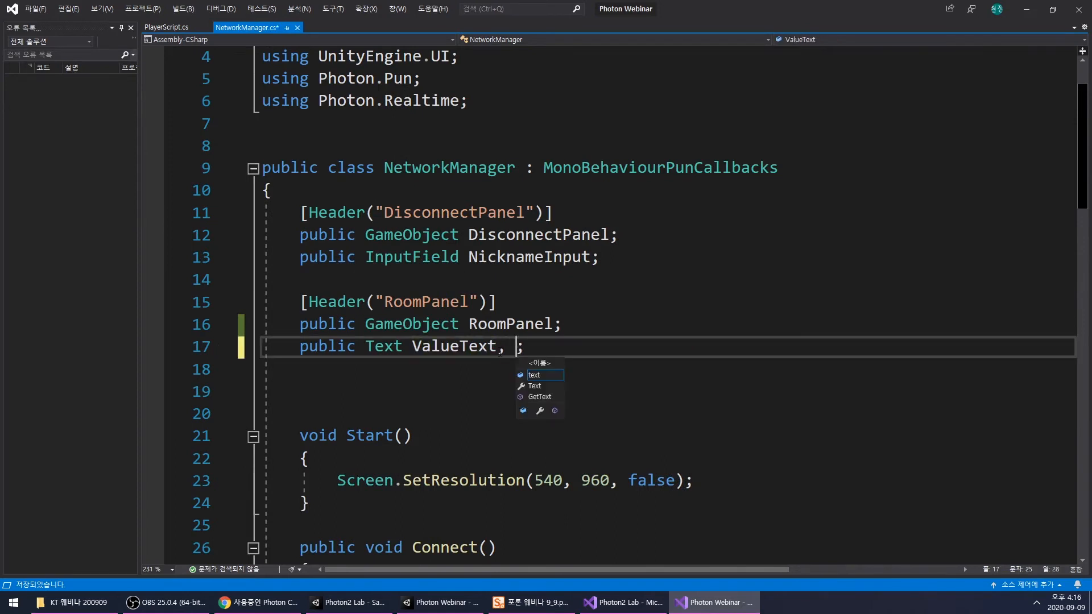
key(BackSpace)
text(ersTex)
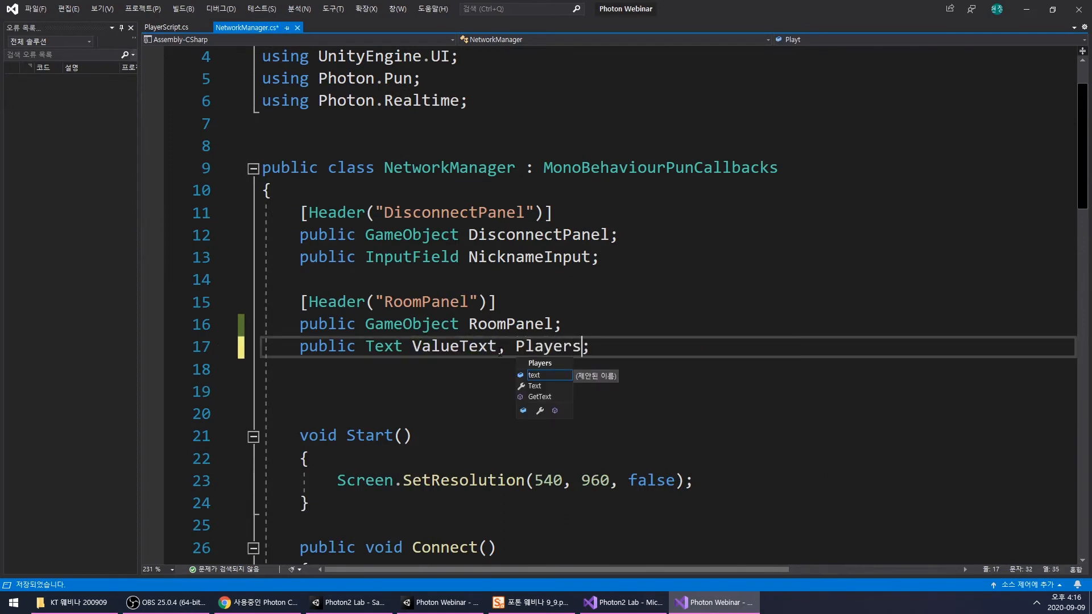
text(t)
key(BackSpace)
text(xt)
click(502, 392)
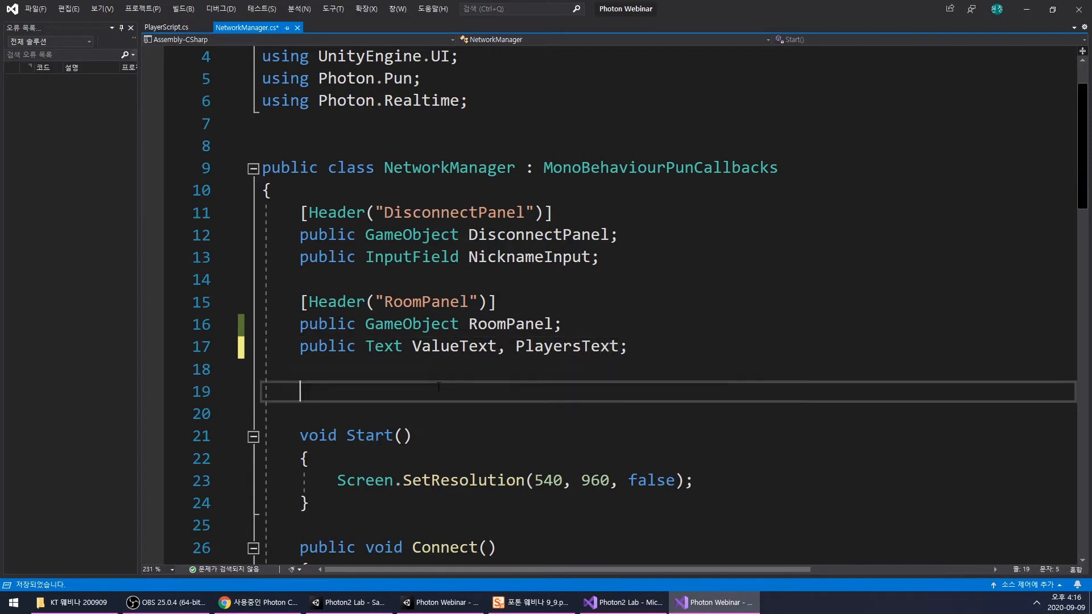
key(ctrl+s)
- In Unity, assign the PlayersText object to the Players Text field of the NetworkManager object's script
click(706, 601)
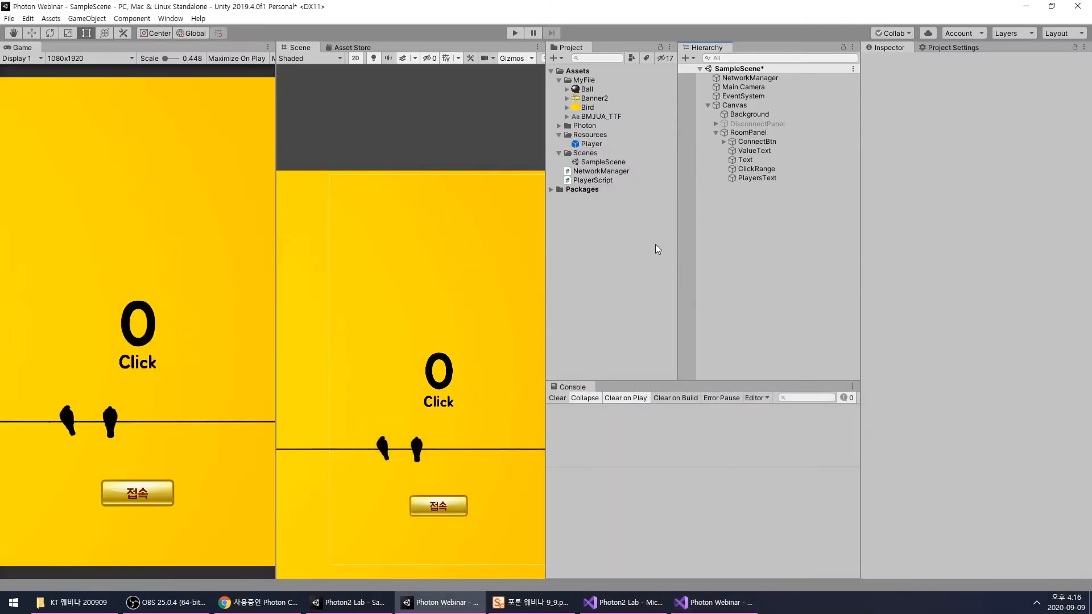
click(759, 178)
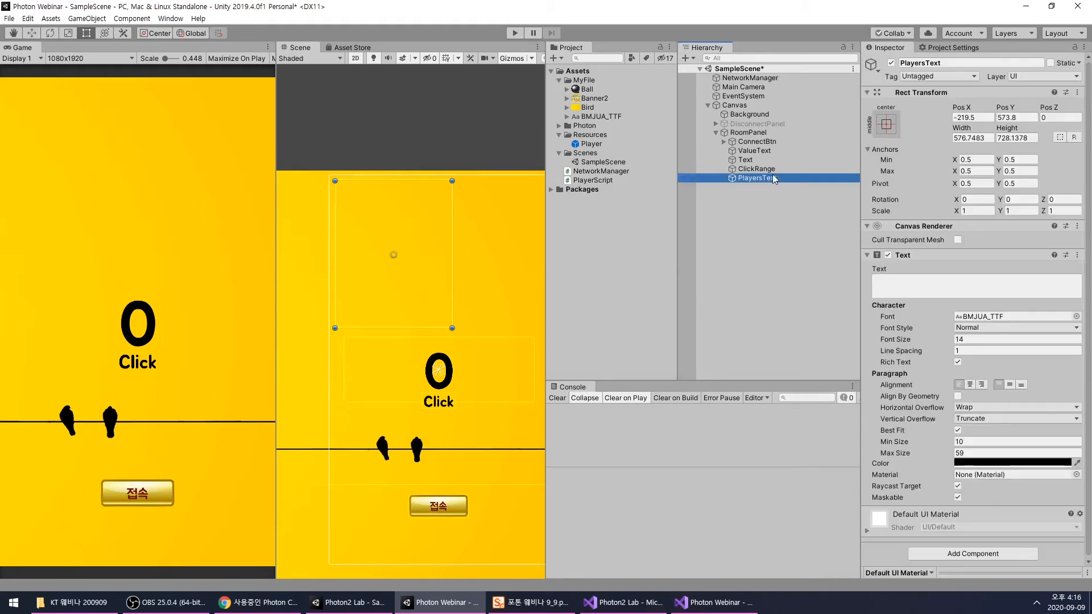
click(737, 78)
drag(769, 180, 977, 250)
click(761, 244)
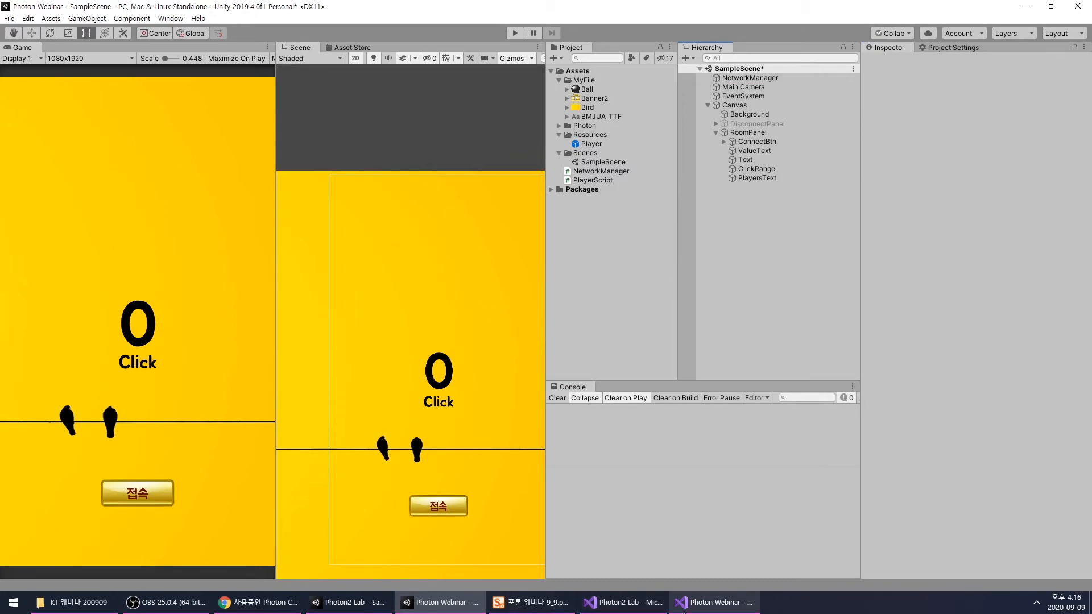
- Switch to NetworkManager.cs in Visual Studio and add an empty void Update() method without the private modifier below Click()
click(684, 611)
double_click(568, 346)
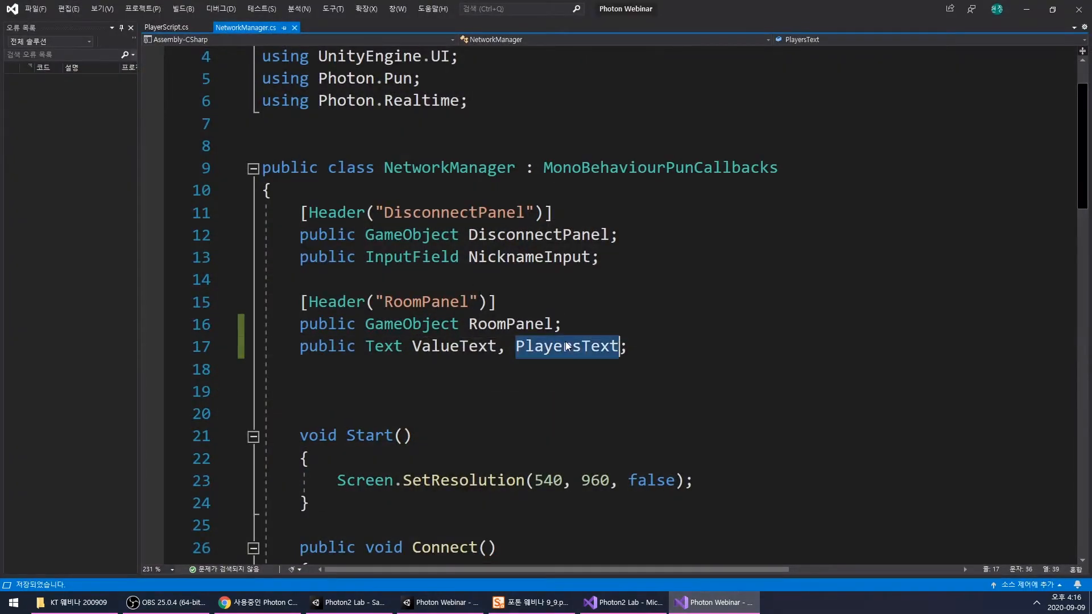
scroll(567, 347, down, 7)
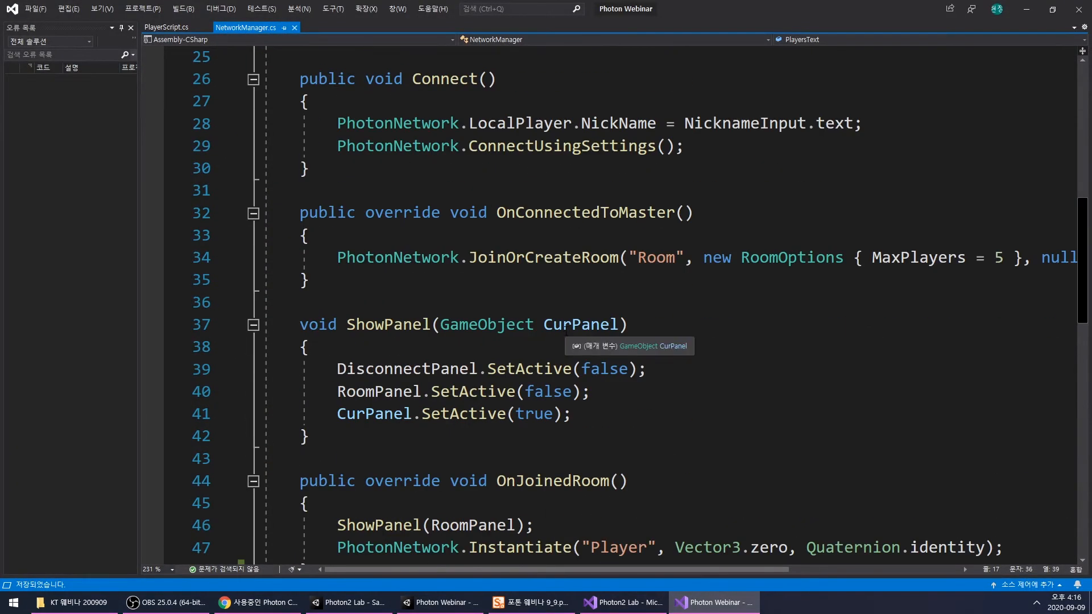
scroll(567, 333, down, 5)
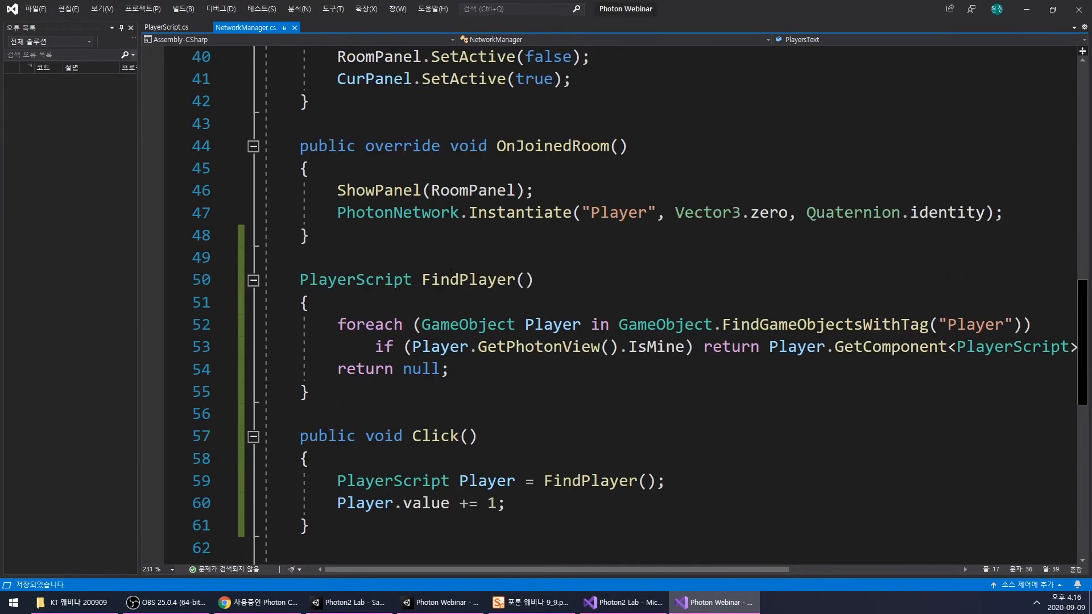
scroll(439, 262, down, 4)
click(439, 262)
key(Return)
key(Return)
text(void Up)
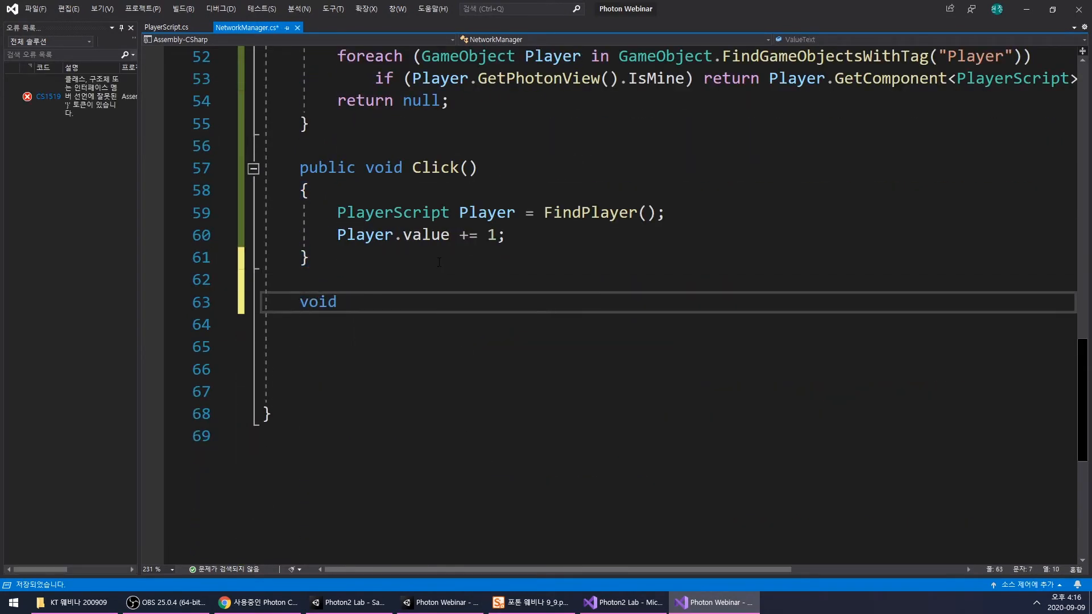
key(Return)
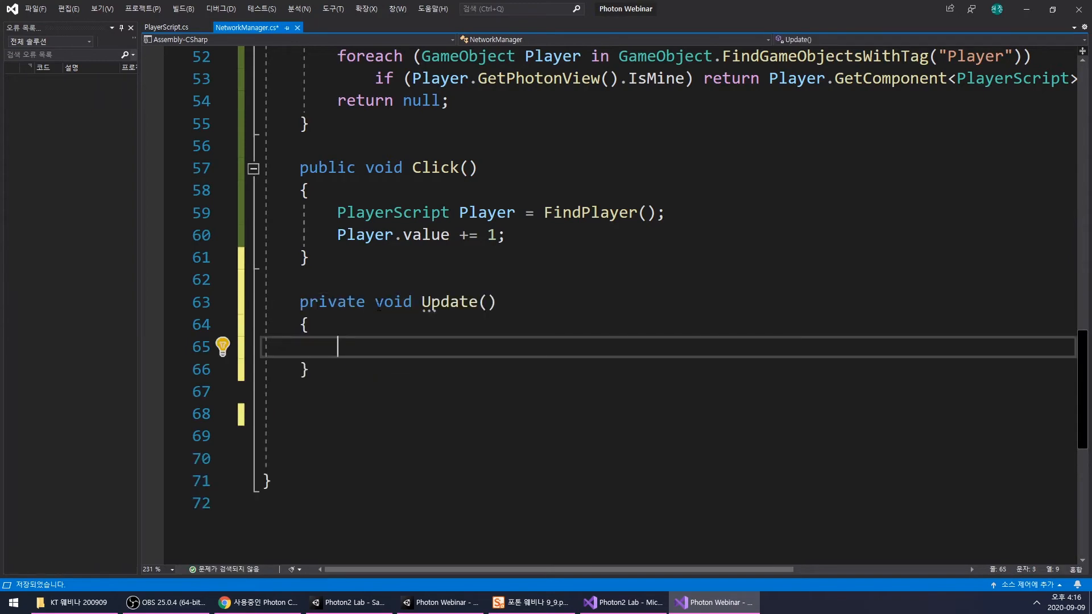
drag(374, 303, 299, 307)
key(BackSpace)
click(443, 345)
- Add an empty void ShowPlayers() method between Click() and Update()
scroll(468, 270, up, 4)
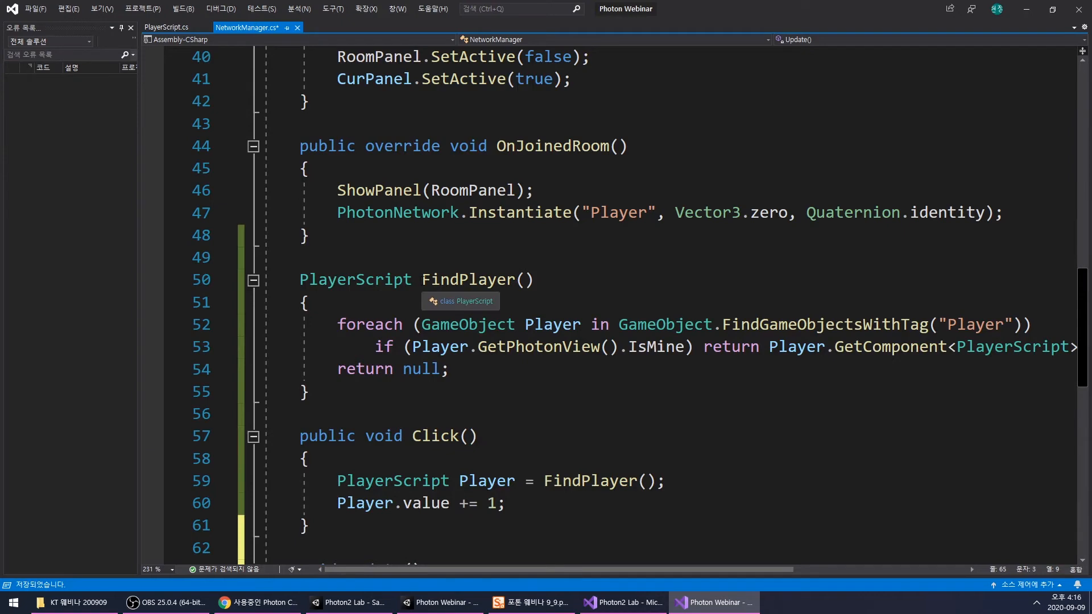
scroll(421, 280, down, 3)
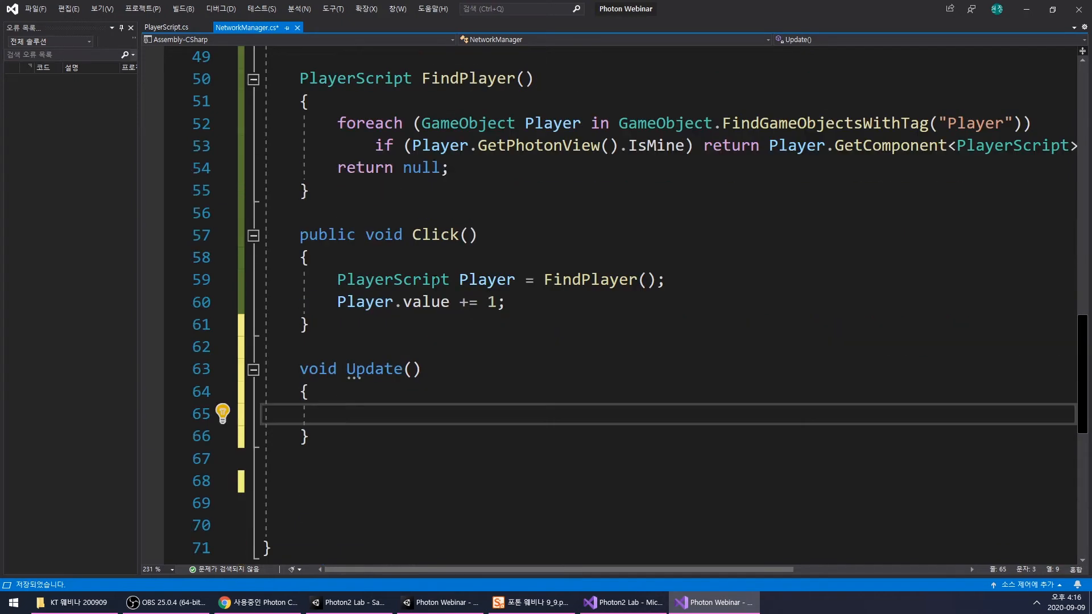
click(422, 346)
key(Return)
key(Return)
key(Up)
text(void Sho)
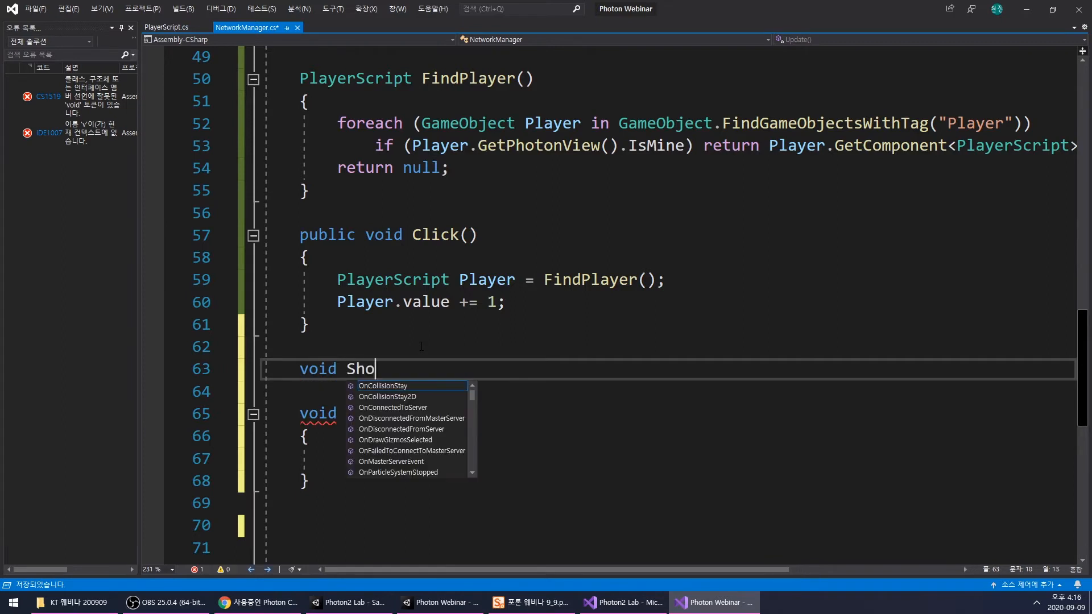
text(wPlayer)
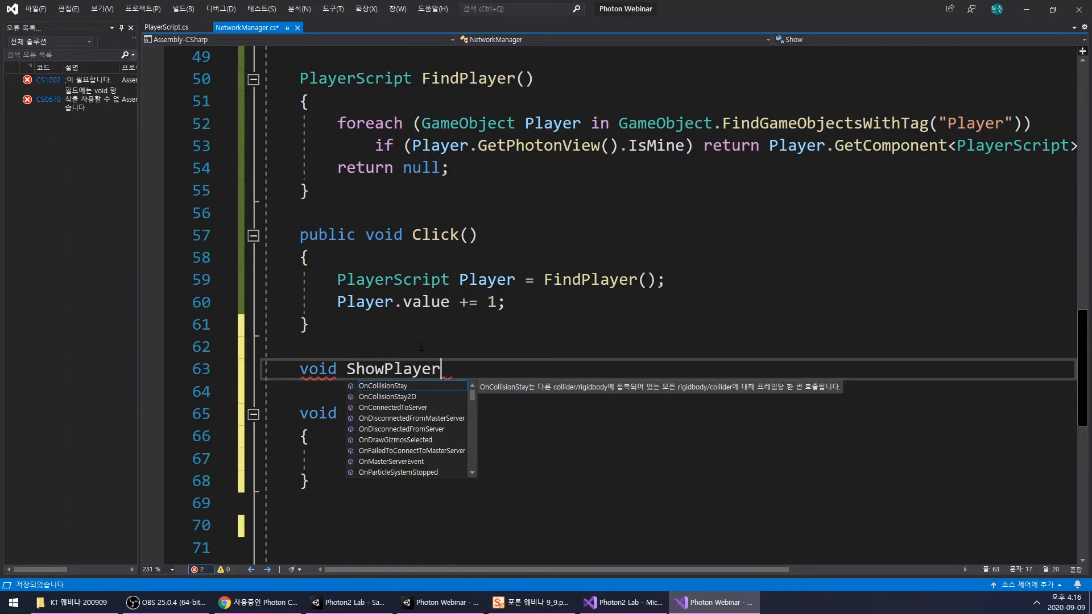
text(s() {)
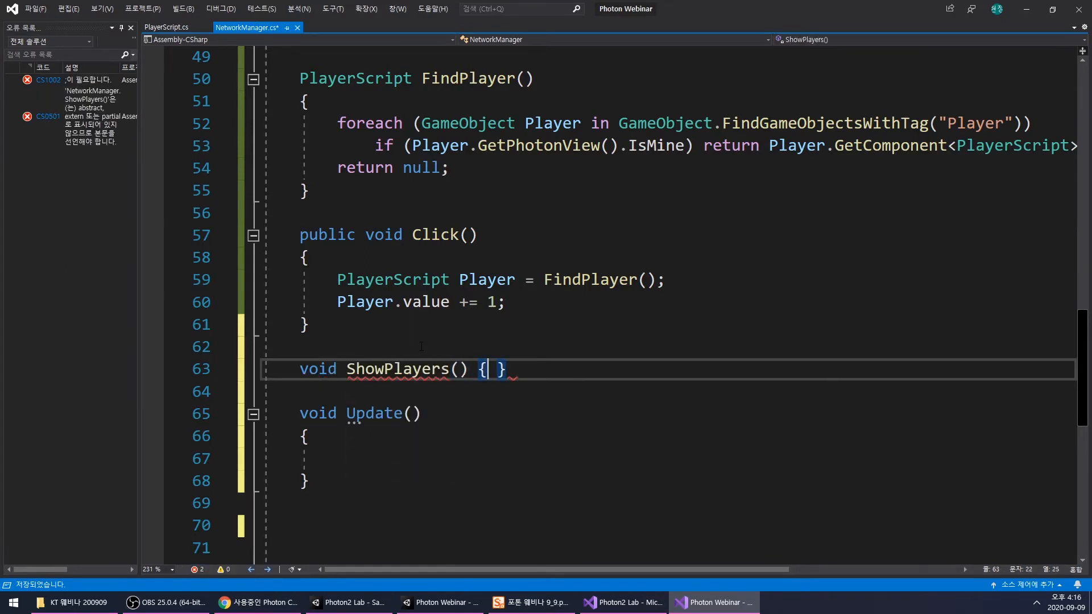
key(Return)
key(Return)
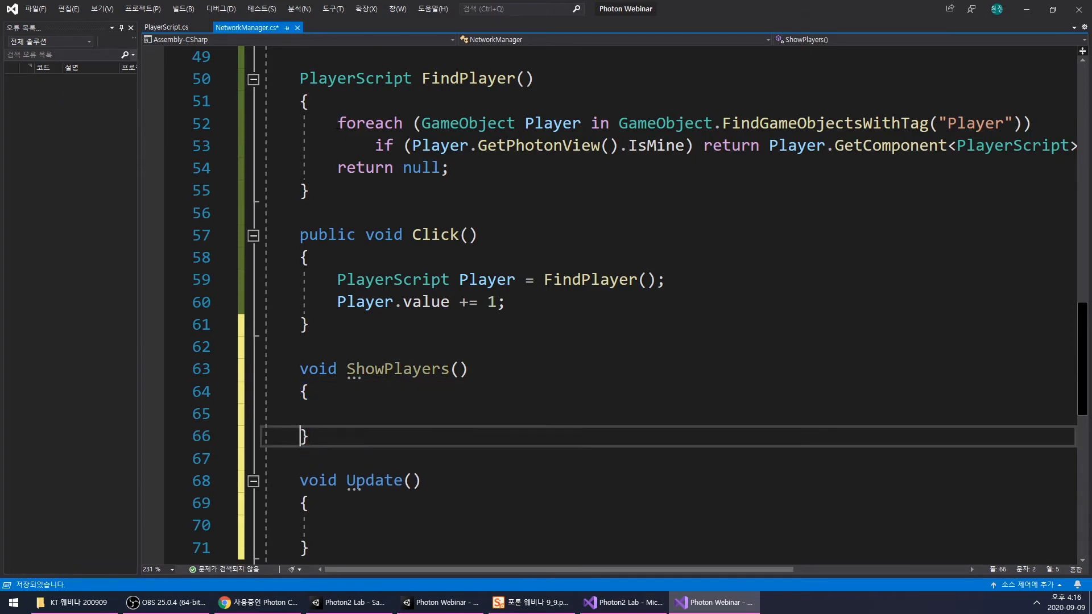
- Copy the foreach line over objects tagged "Player" from FindPlayer() into ShowPlayers() and give it an empty braced body
drag(337, 123, 1043, 123)
key(ctrl+c)
click(474, 415)
key(ctrl+v)
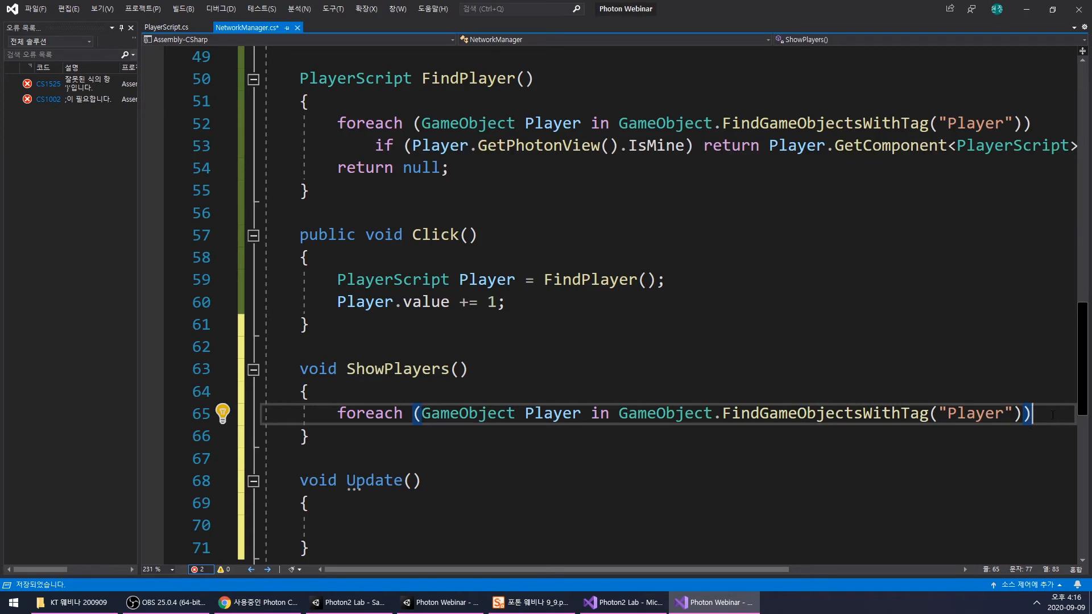
text({)
key(Return)
key(Return)
scroll(1048, 415, down, 2)
click(538, 281)
click(468, 329)
key(Tab)
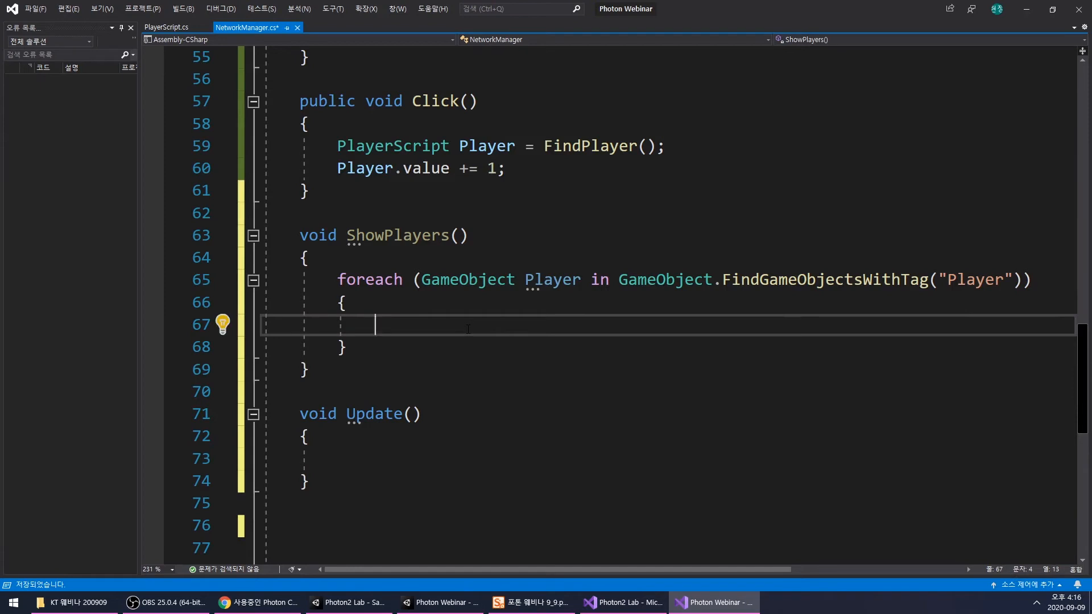
- Write the expression Player.GetPhotonView().Owner.NickName inside the foreach loop of ShowPlayers()
text(Player)
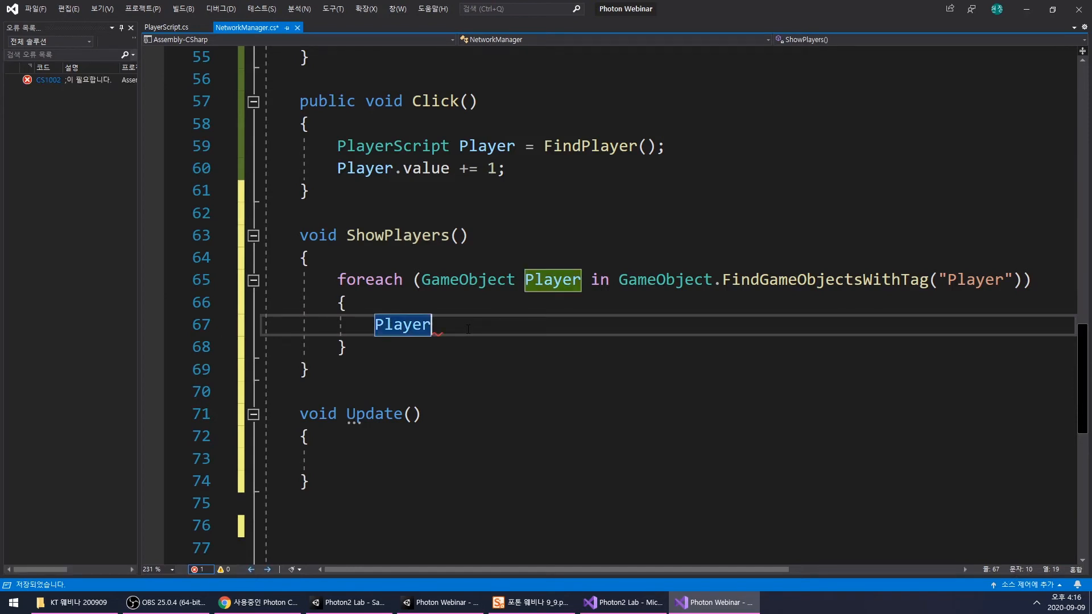
text(.GetP)
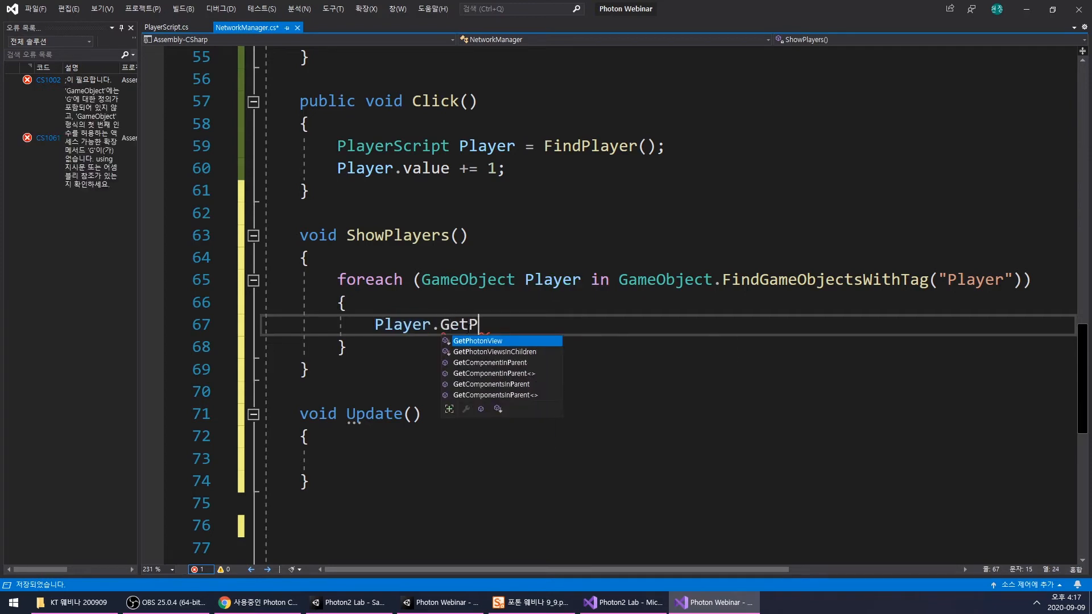
key(Tab)
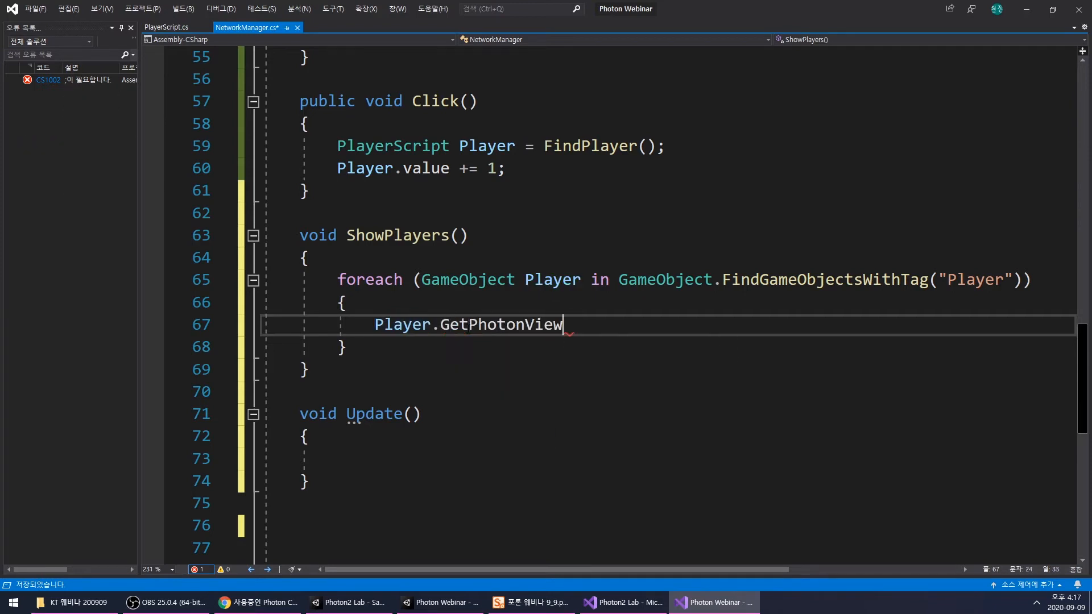
text(().O)
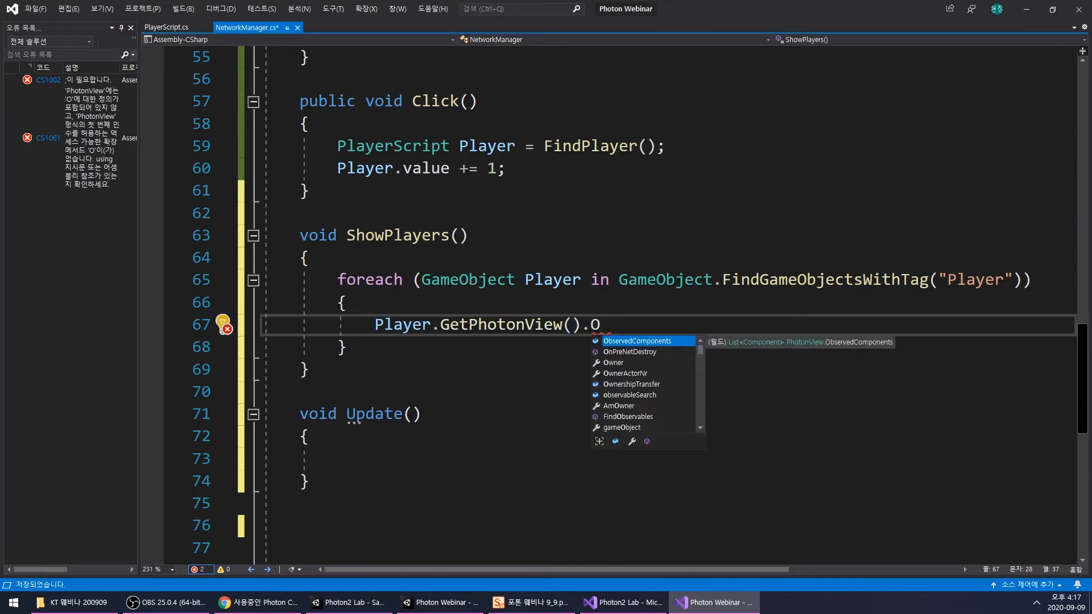
key(Tab)
text(.)
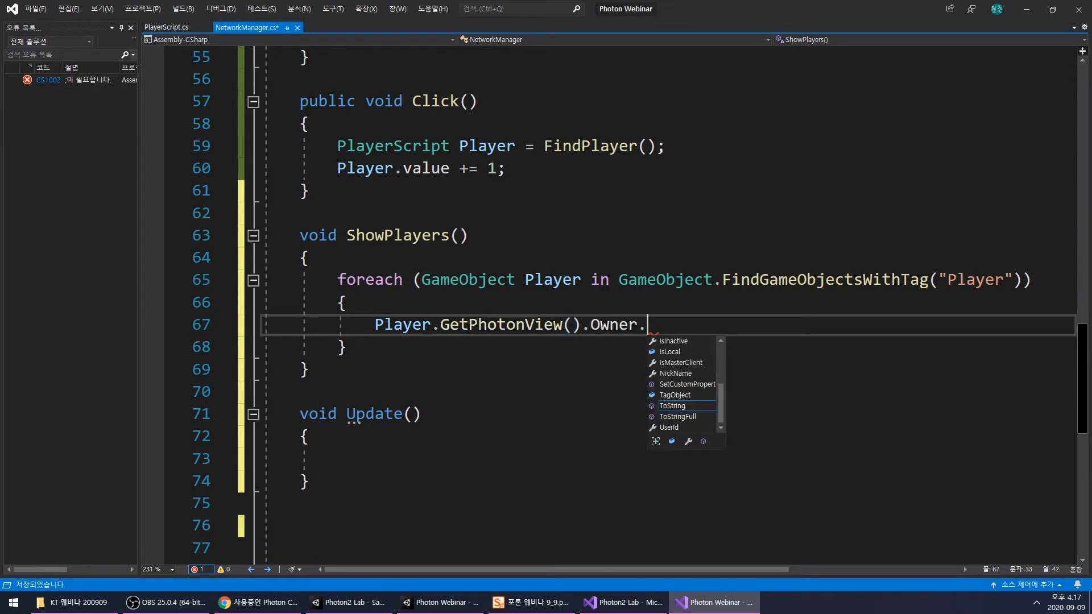
text(ni)
key(Tab)
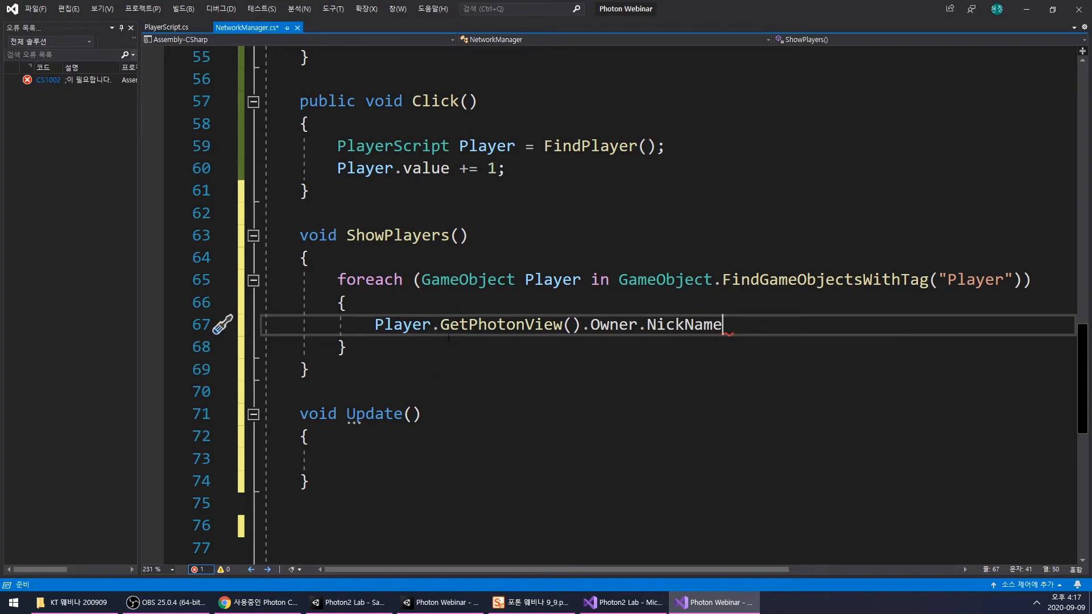
- Declare string playersText = ""; above the foreach loop in ShowPlayers()
click(396, 260)
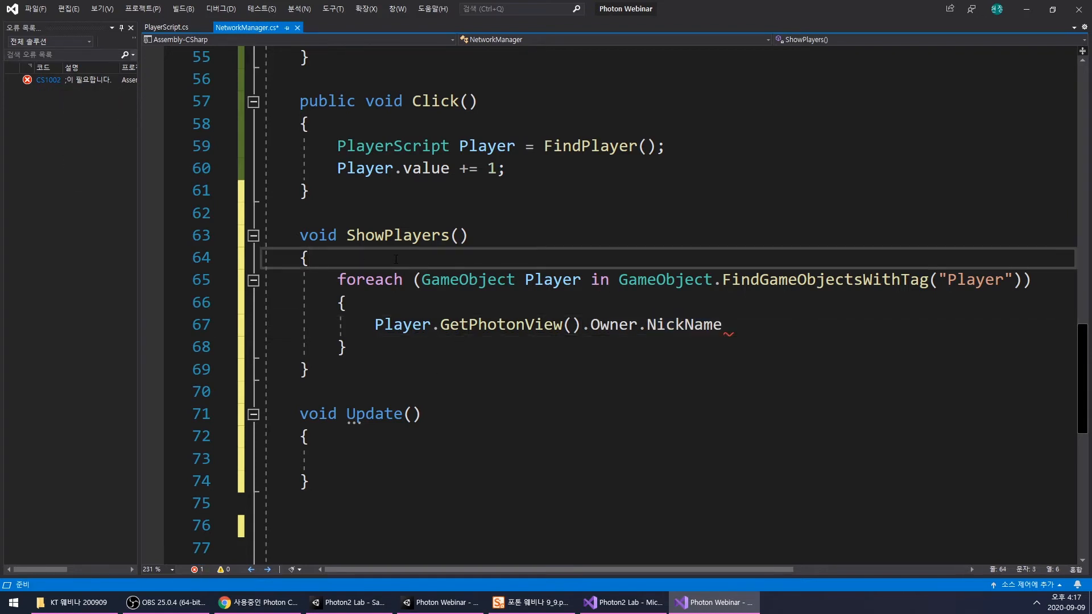
key(Return)
text(string)
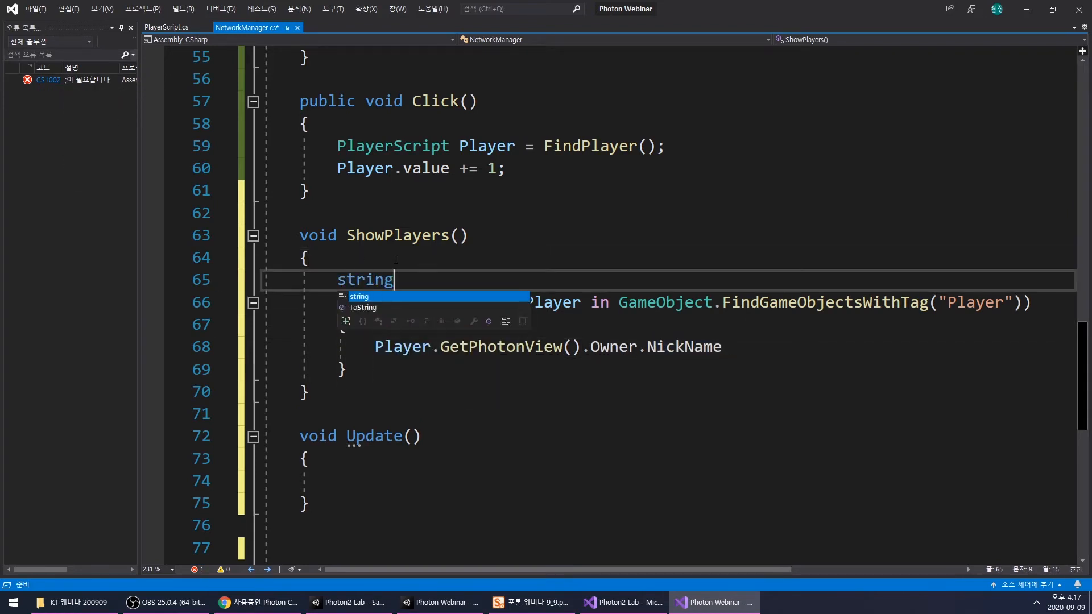
text( palyer)
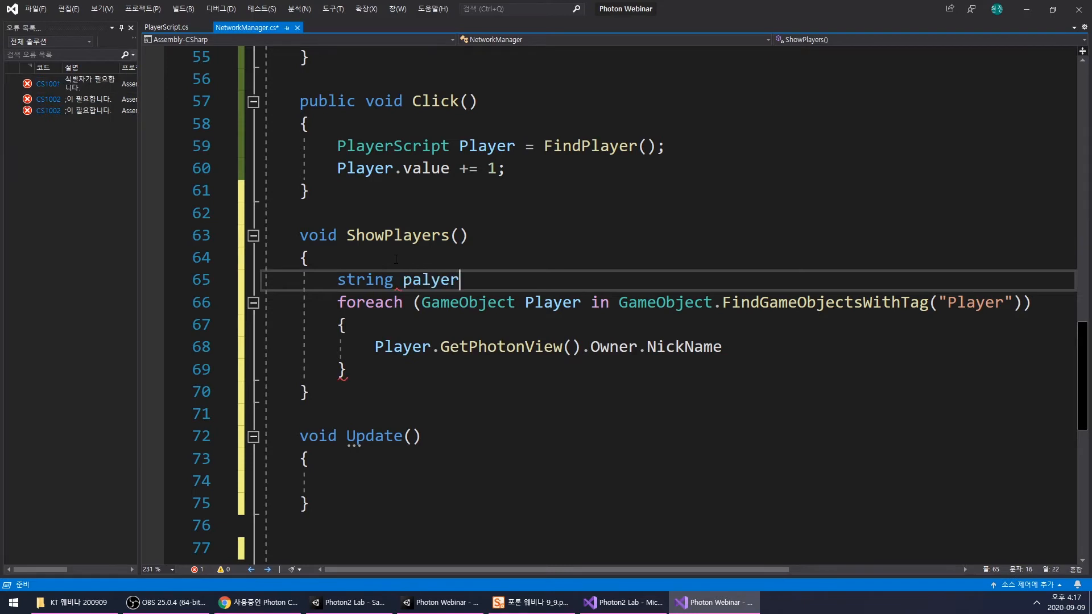
key(BackSpace)
key(BackSpace)
key(BackSpace)
key(BackSpace)
key(BackSpace)
text(layersText =)
key(BackSpace)
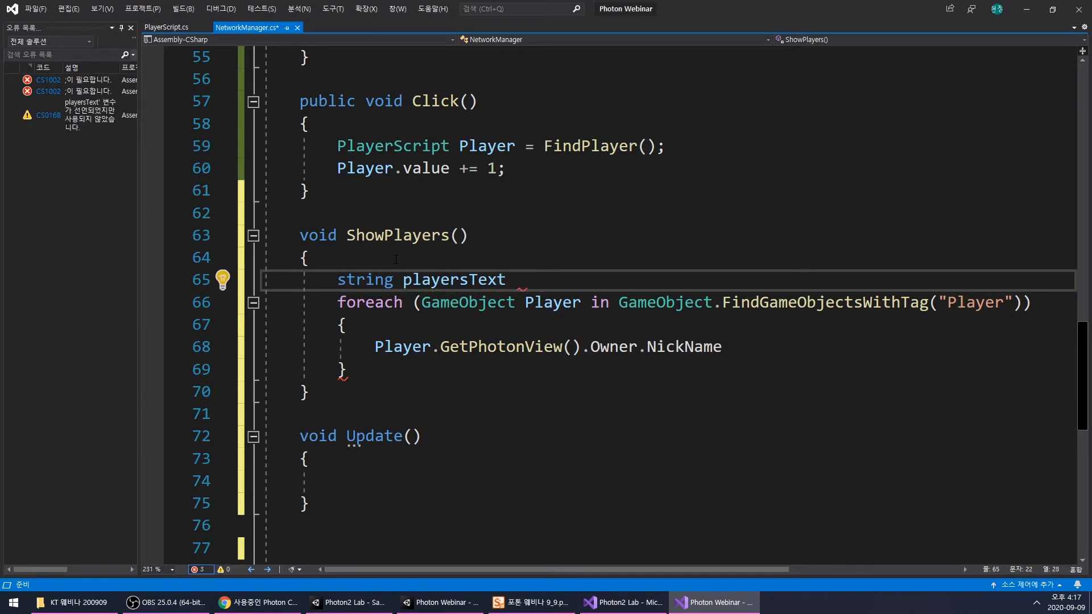
text(= "";)
- Assign the Player.GetPhotonView().Owner.NickName expression to playersText inside the foreach loop of ShowPlayers()
click(414, 280)
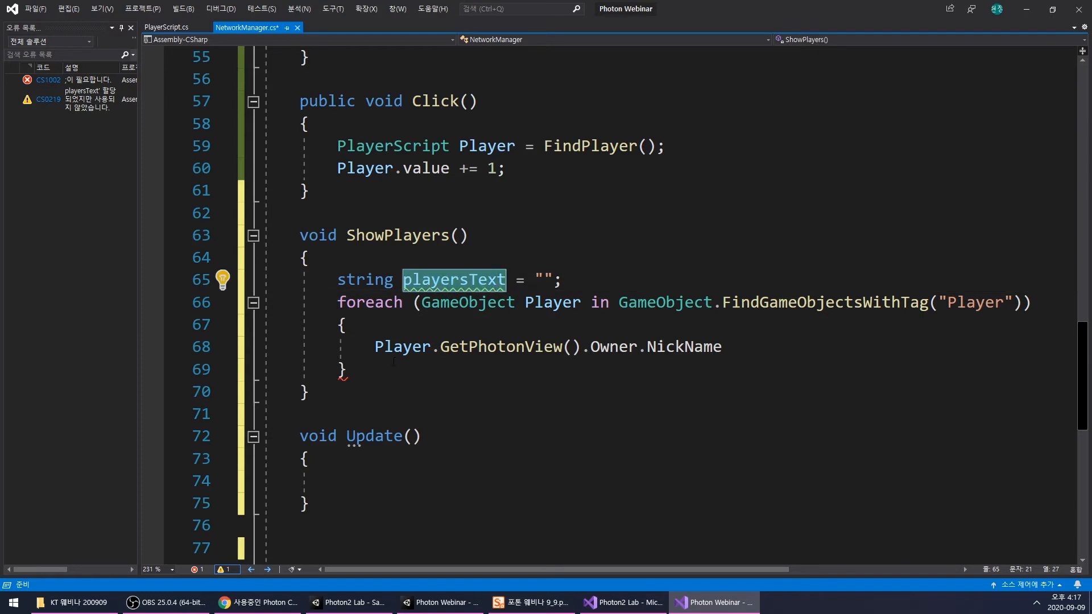
click(374, 347)
text(playersText =)
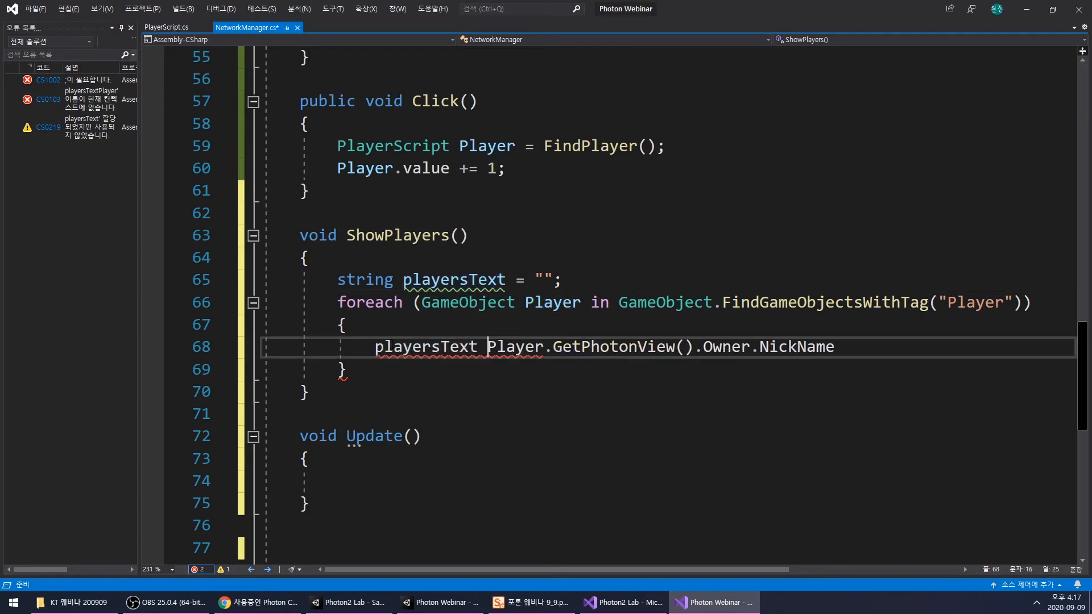
scroll(488, 308, down, 2)
scroll(488, 308, up, 1)
click(489, 308)
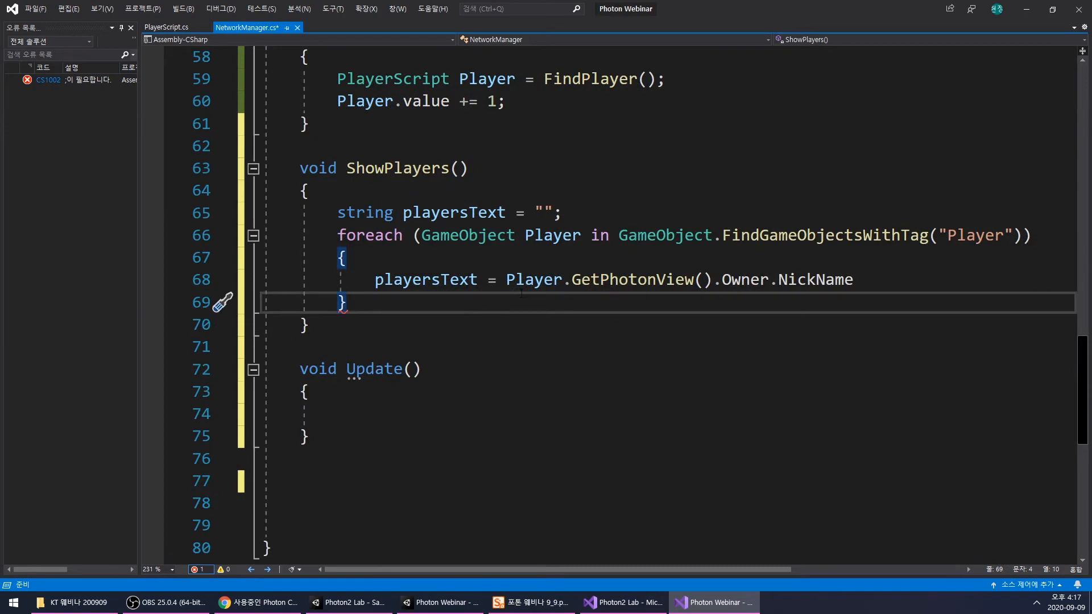
- Append + " / " + after NickName in the playersText assignment and continue the expression on a new line
double_click(434, 280)
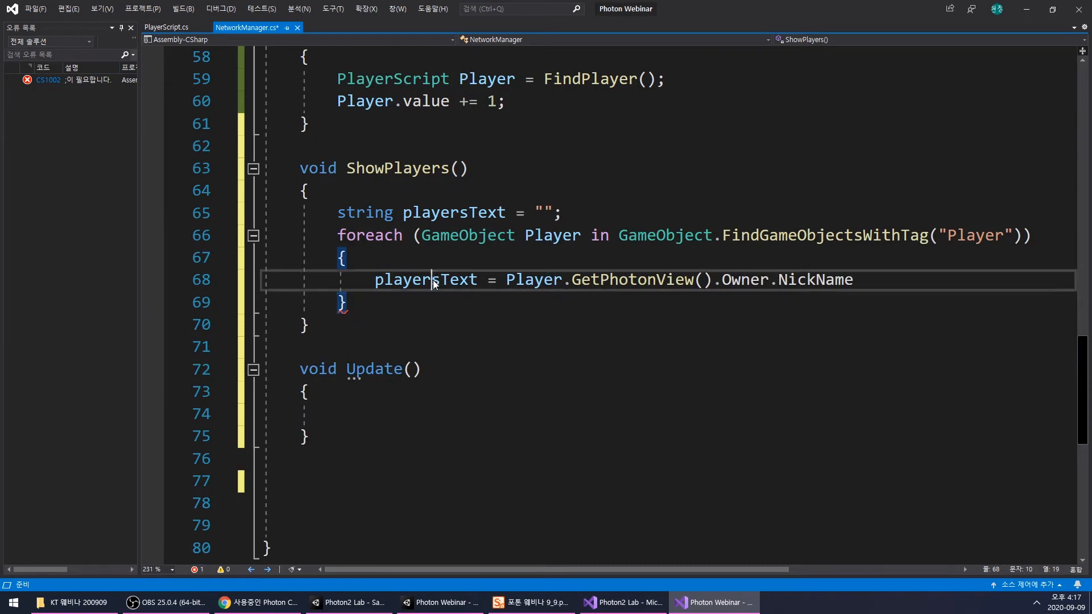
key(End)
text(+ )
text(" / )
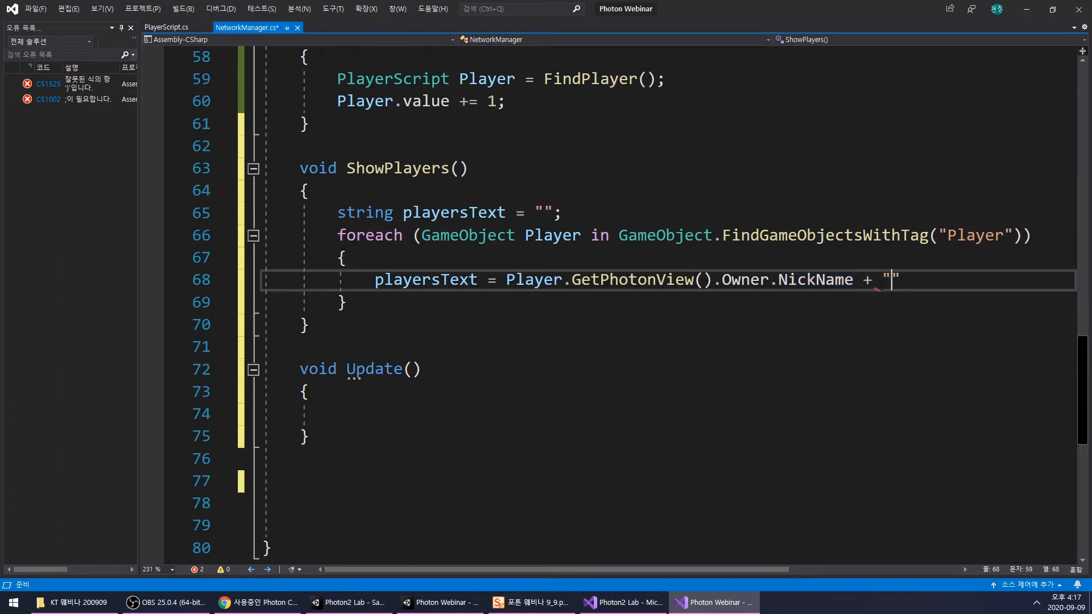
text(" +)
key(Return)
- Complete the playersText assignment with Player.GetComponent<PlayerScript>().value.ToString();
text(Playe)
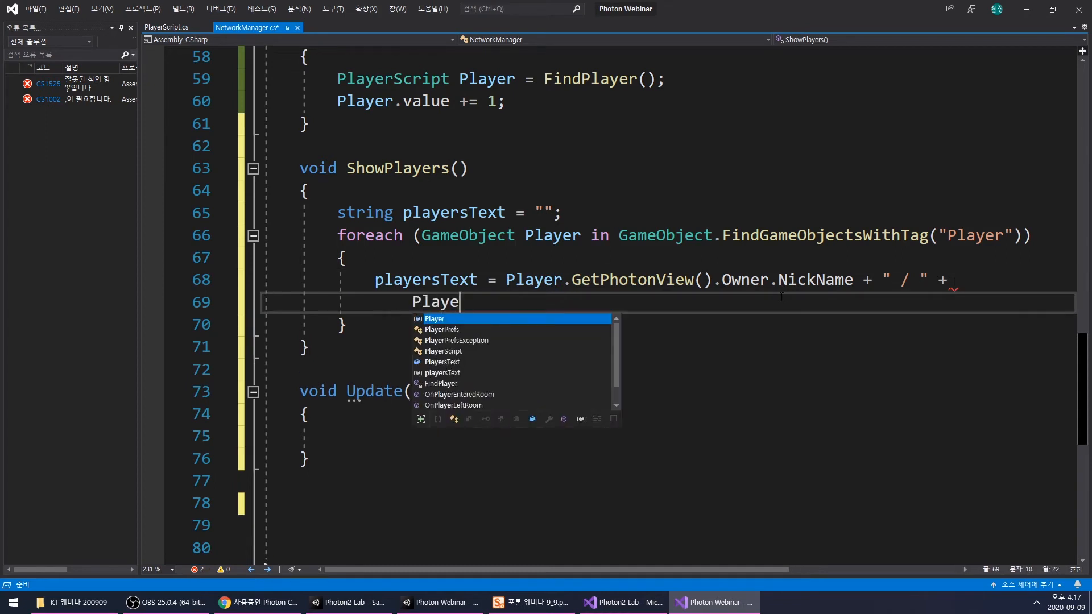
text(r.G)
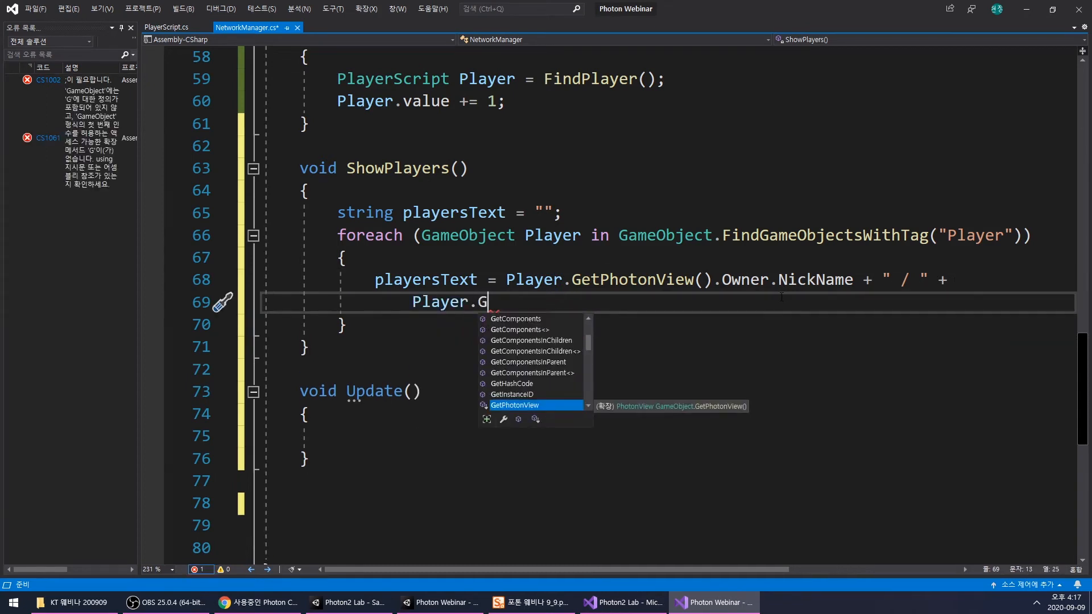
text(etC)
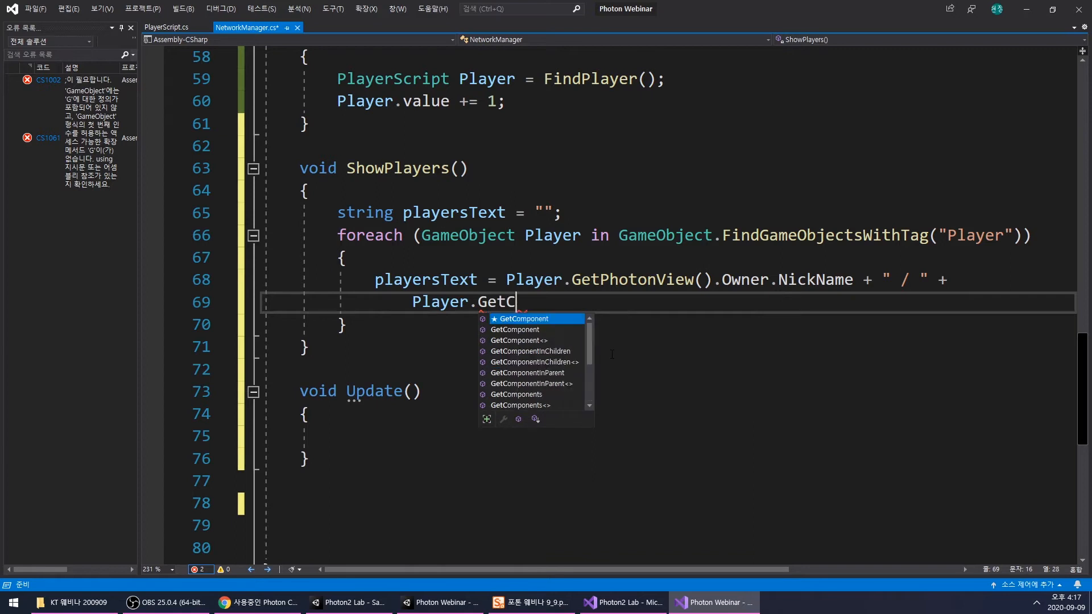
key(Tab)
text(<>)
key(Left)
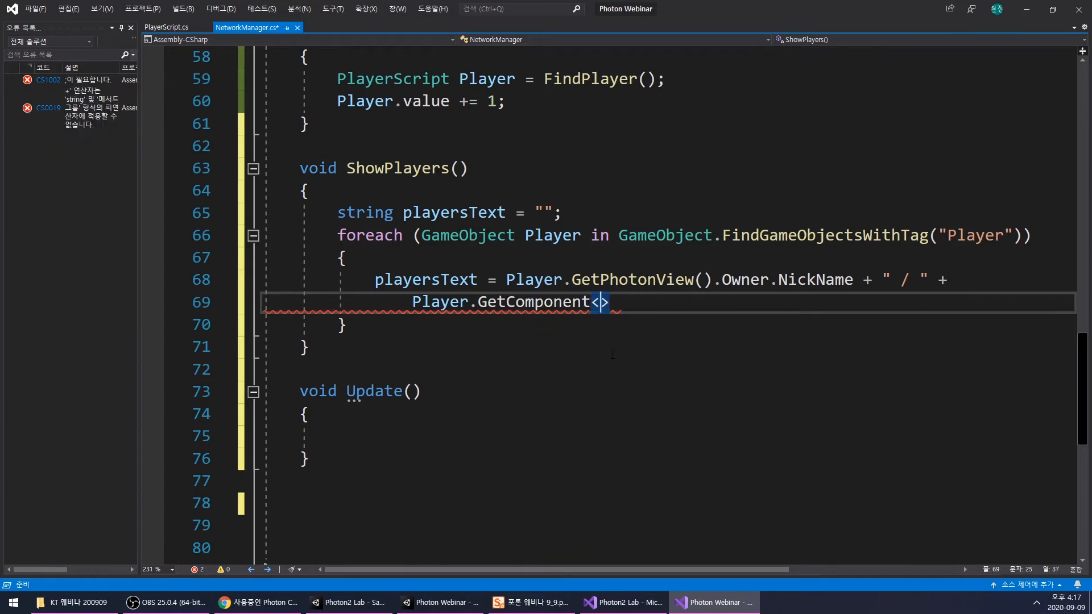
text(Player)
double_click(626, 350)
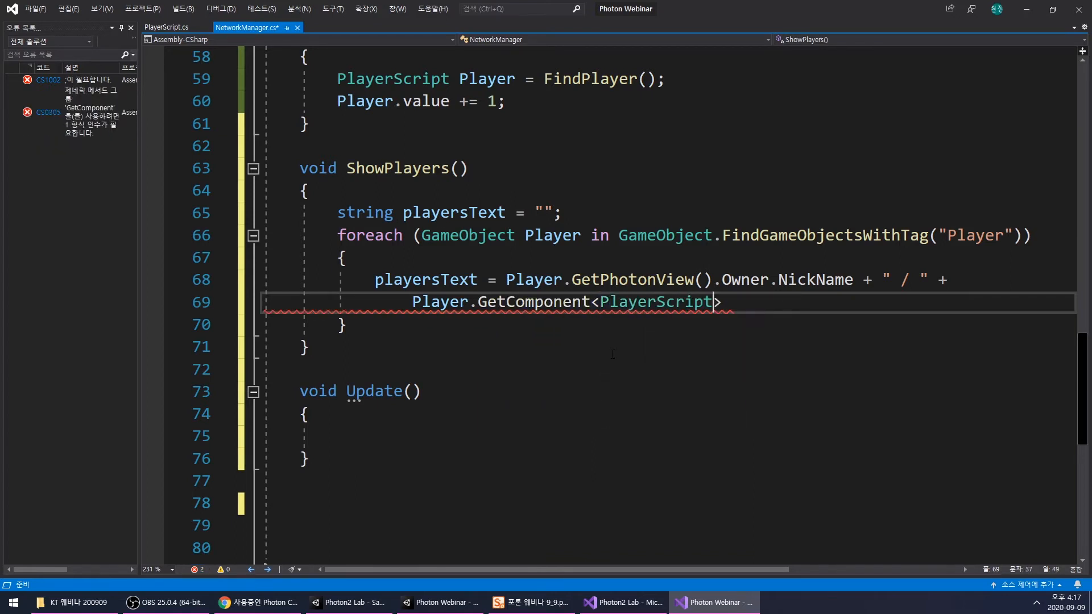
key(Right)
text(().)
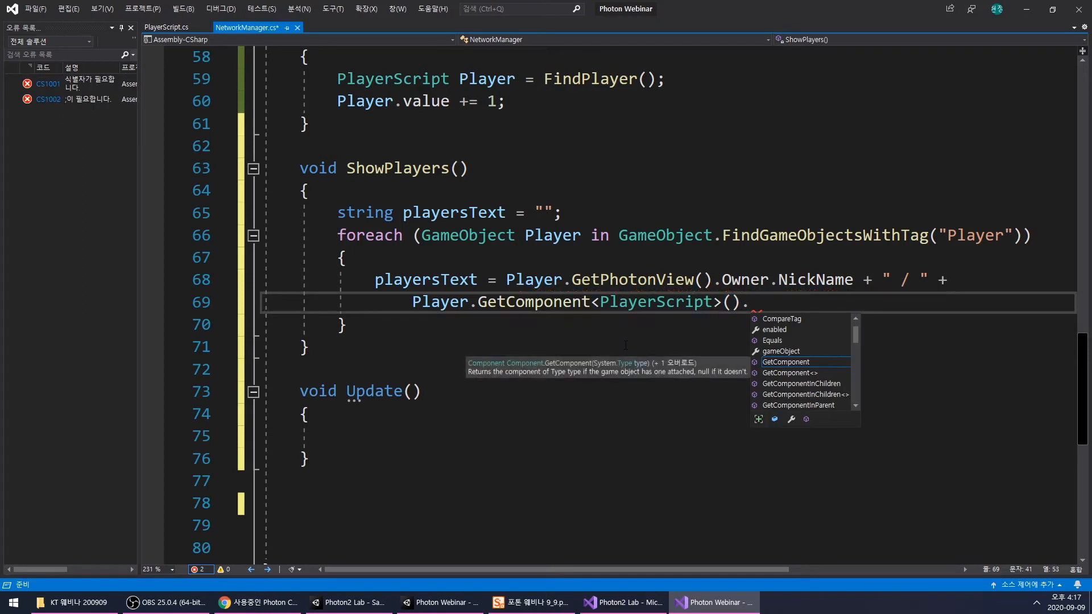
text(va)
key(Tab)
text(.ToString();)
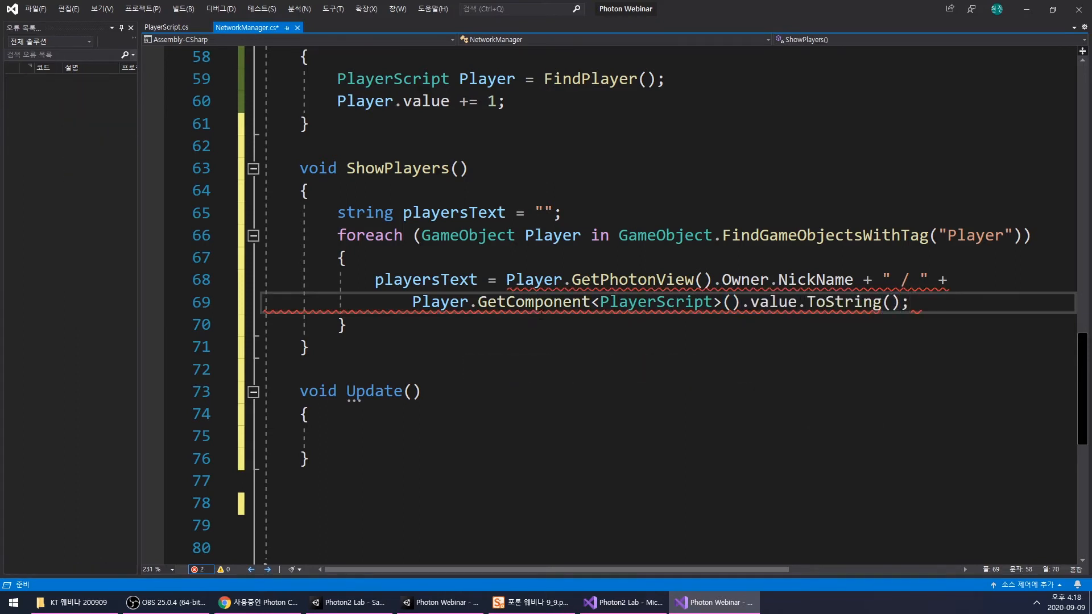
- Append + "\n" after value.ToString() so each player's entry ends with a line break
click(603, 330)
double_click(467, 285)
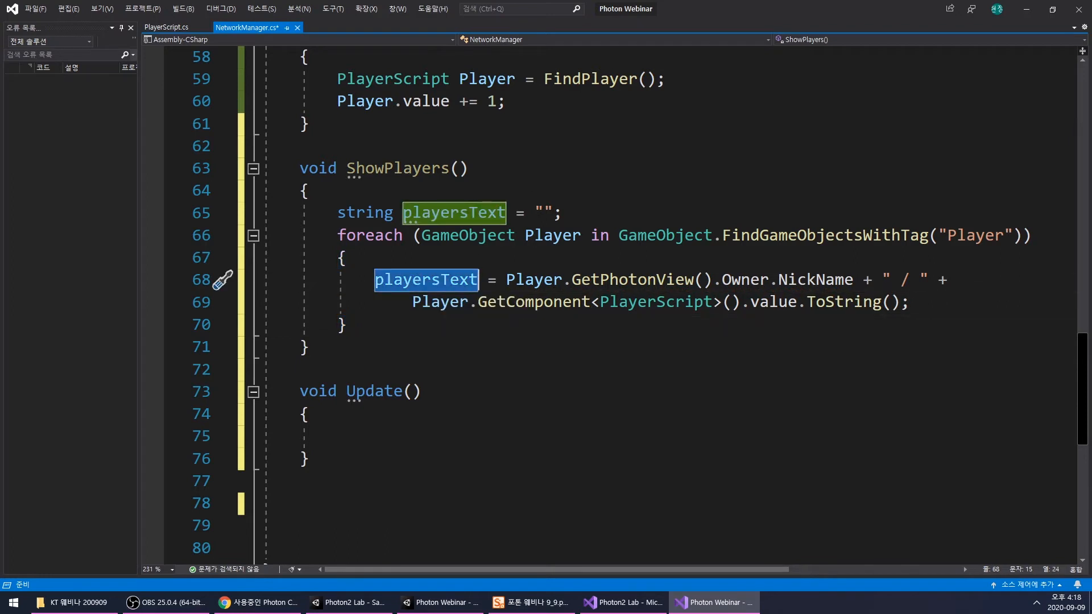
click(903, 302)
text("")
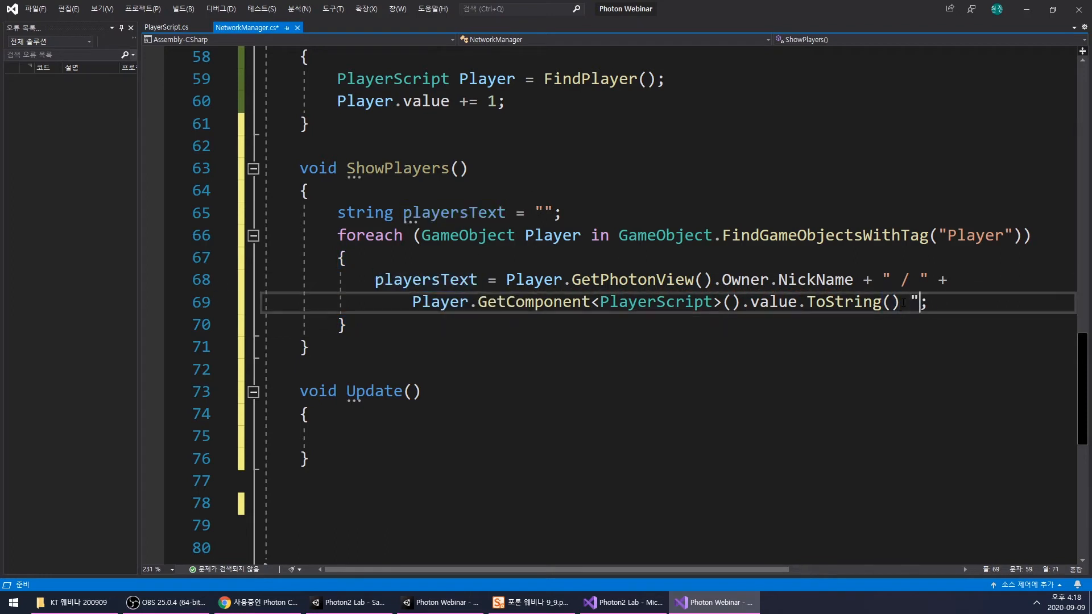
key(Left)
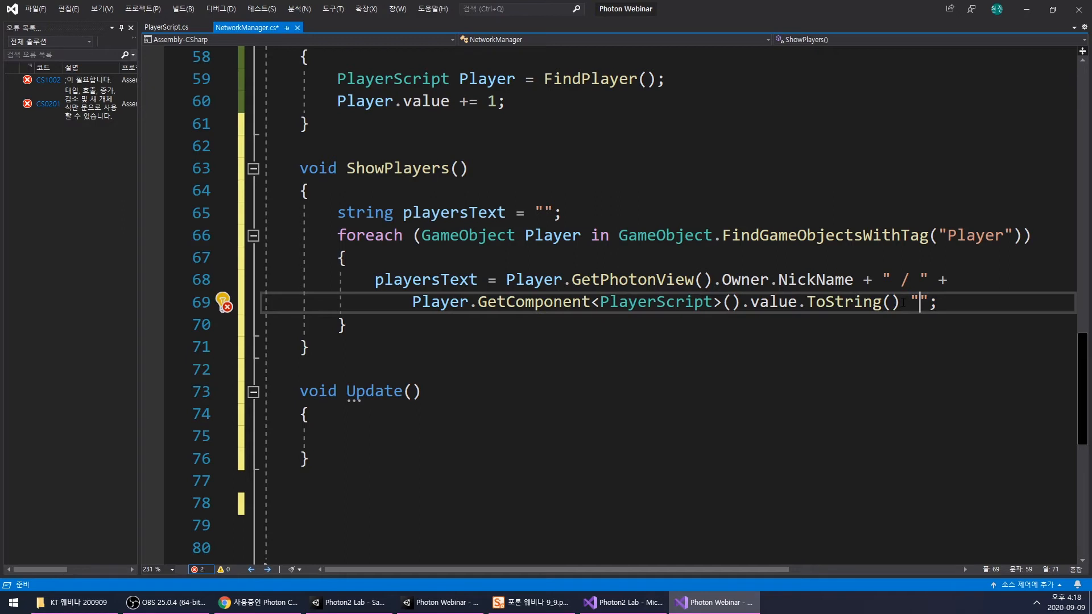
text(\n)
key(Left)
key(Left)
key(Left)
text(+)
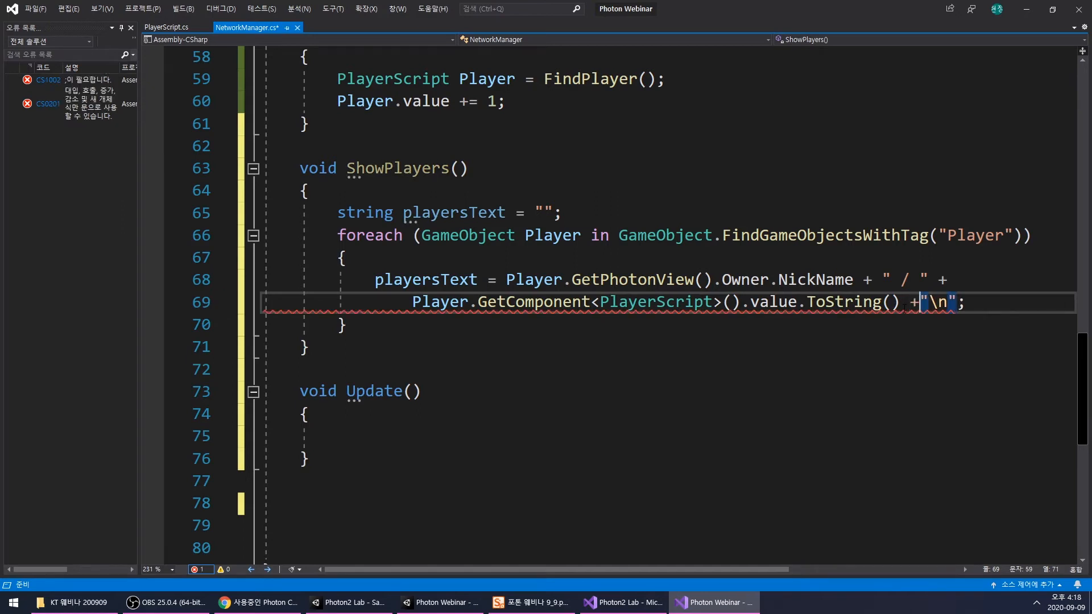
click(839, 328)
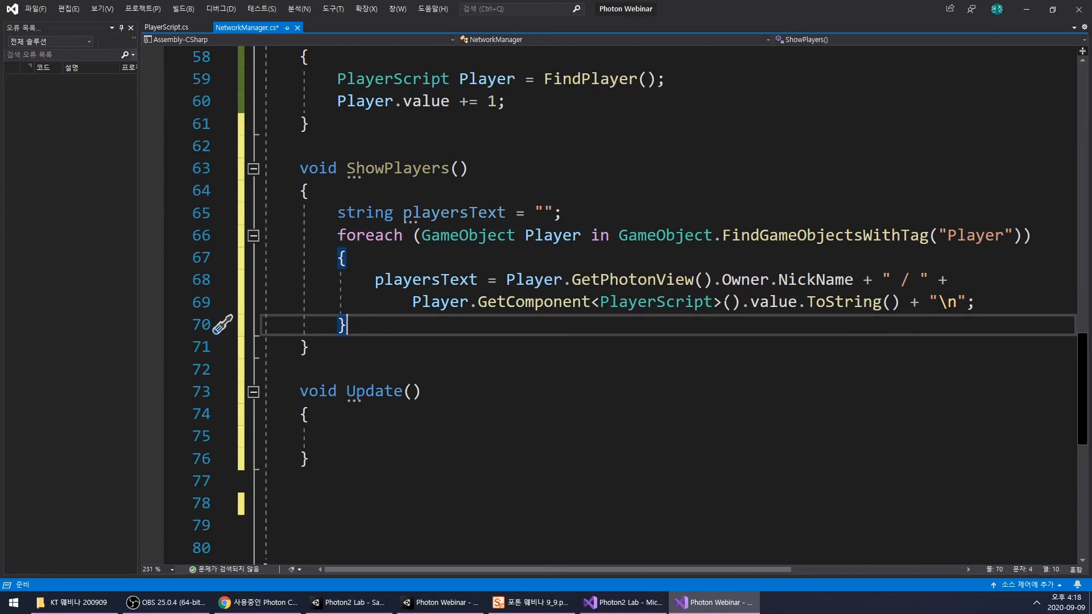
- Add PlayersText.text = playersText; below the foreach loop in ShowPlayers() and save the script
click(438, 212)
click(430, 328)
key(Return)
scroll(433, 330, up, 19)
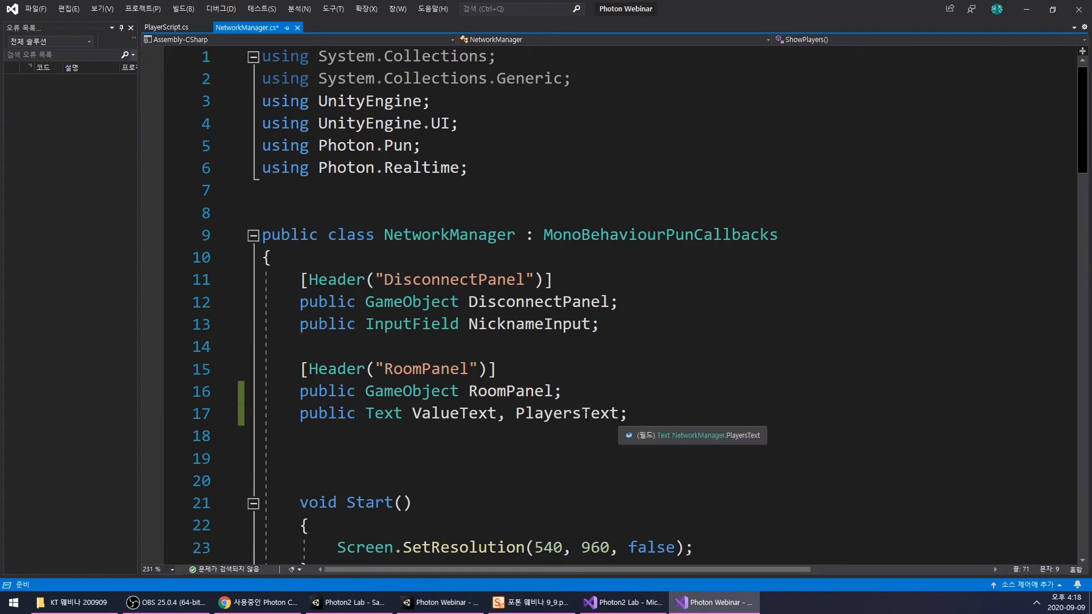
click(586, 415)
scroll(496, 378, down, 18)
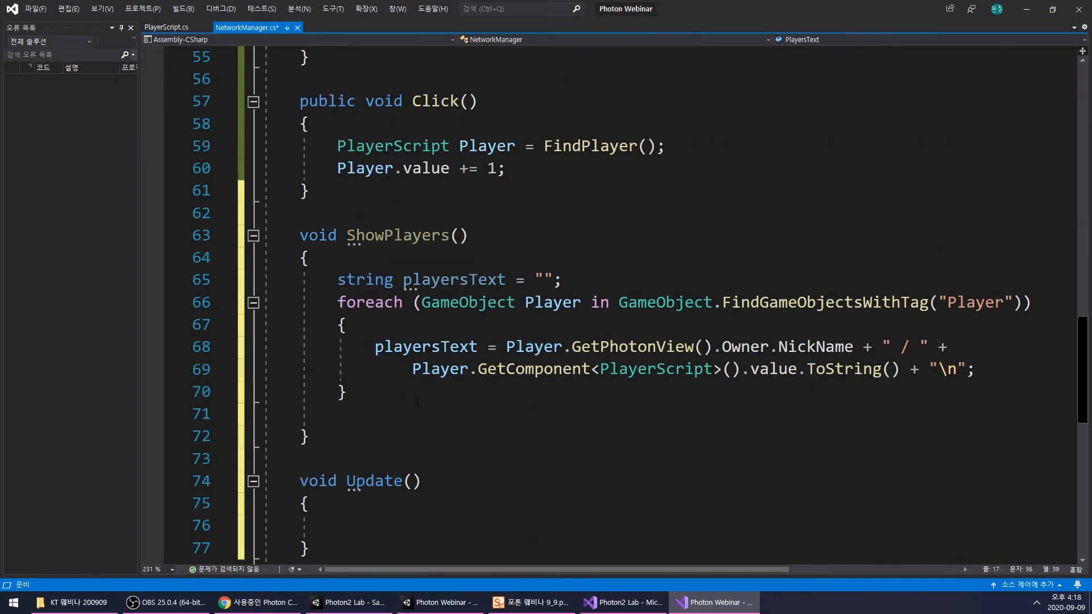
click(388, 405)
text(PlayersText)
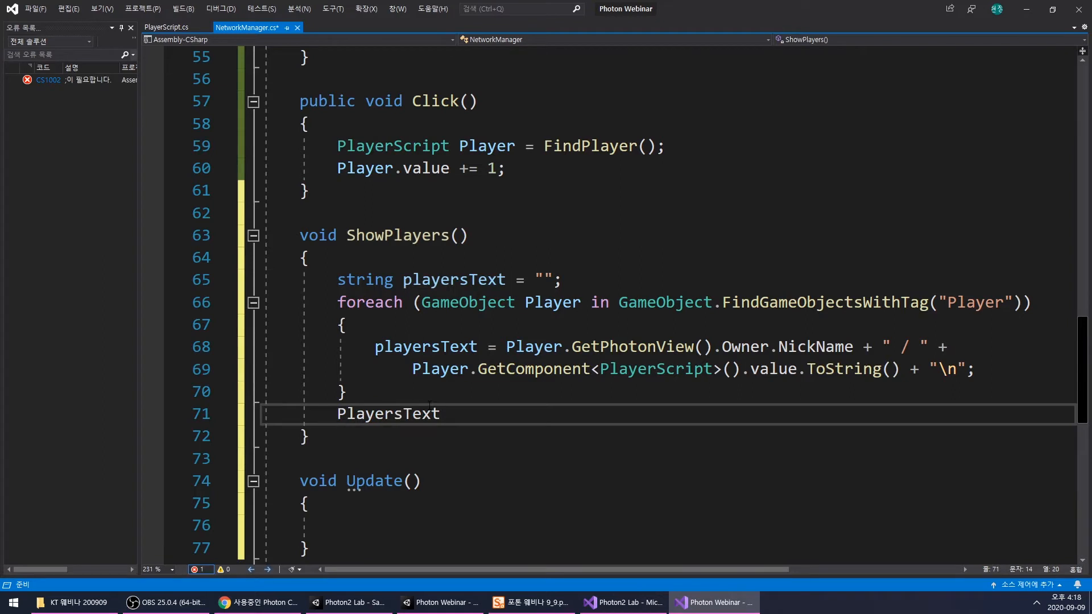
text(.text = )
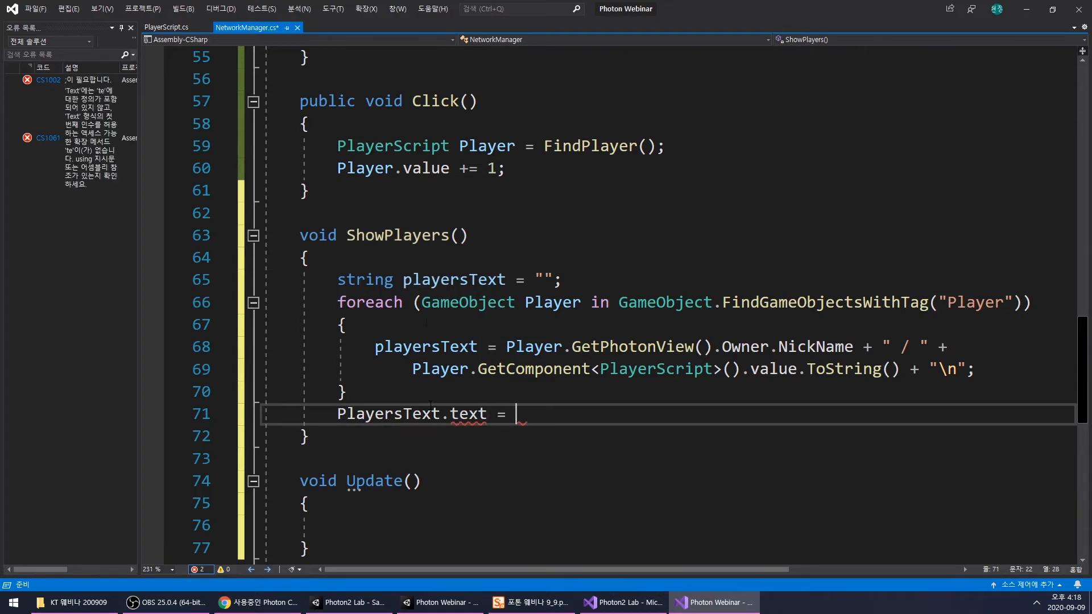
text(playersText;)
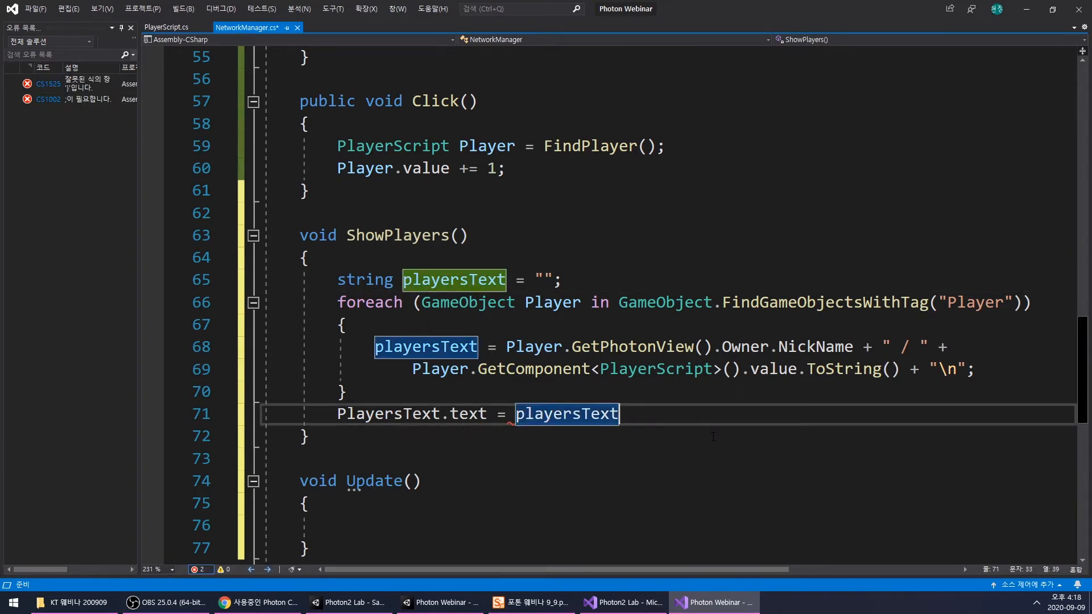
key(ctrl+s)
- Call ShowPlayers(); inside the Update() method of NetworkManager and save the script
click(398, 235)
scroll(410, 239, down, 2)
click(421, 385)
text(ShowPlayers();)
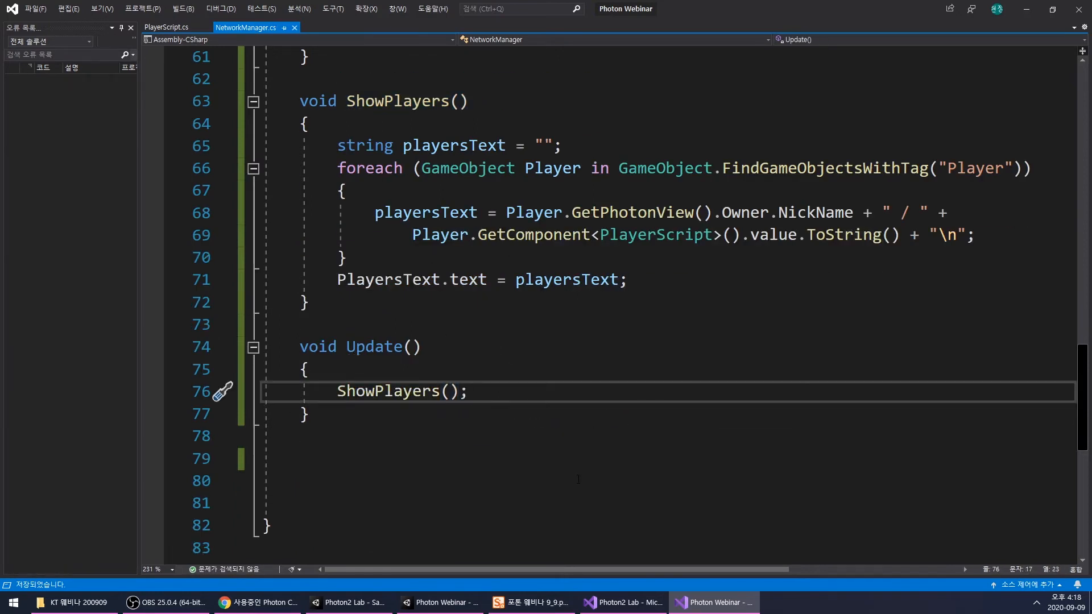
- Switch to the Photon Webinar project in Unity, check the NetworkManager object's text references, and save SampleScene
click(448, 609)
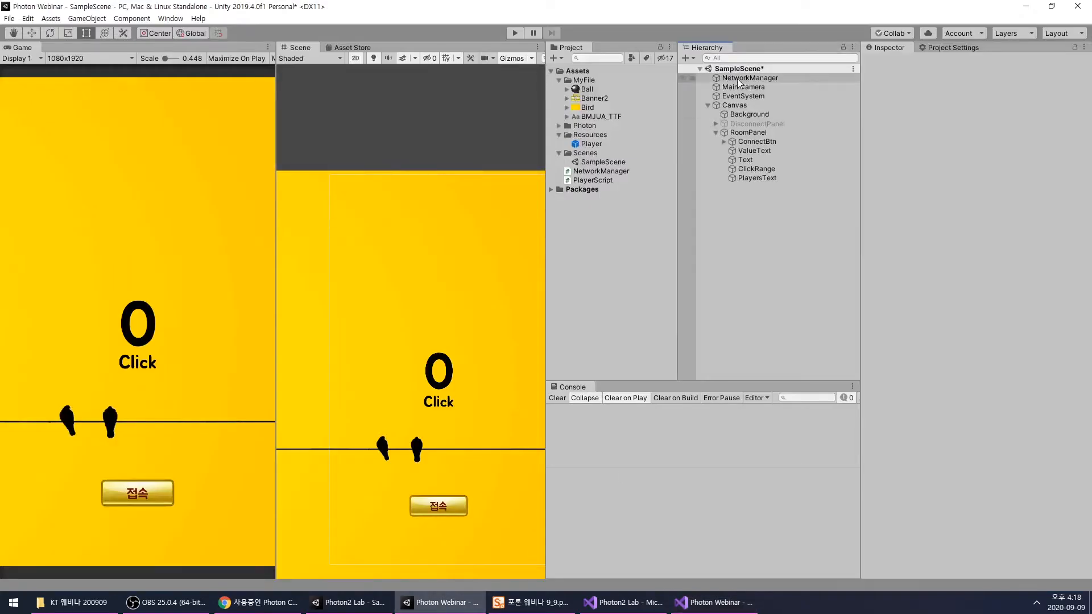
click(739, 79)
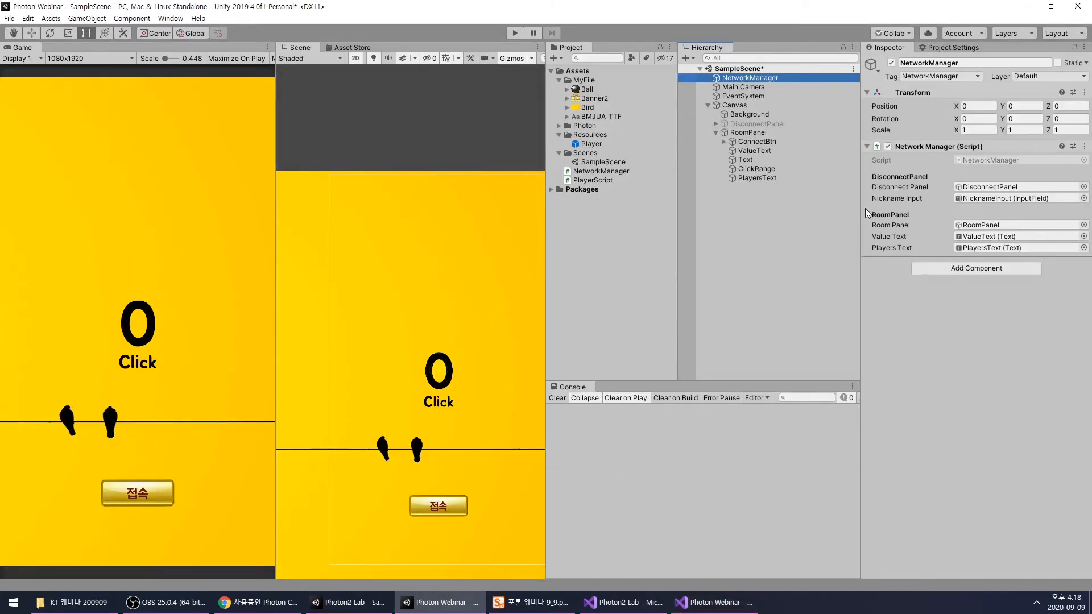
click(747, 249)
key(ctrl+s)
- Deactivate RoomPanel, activate DisconnectPanel, and start play mode
click(515, 33)
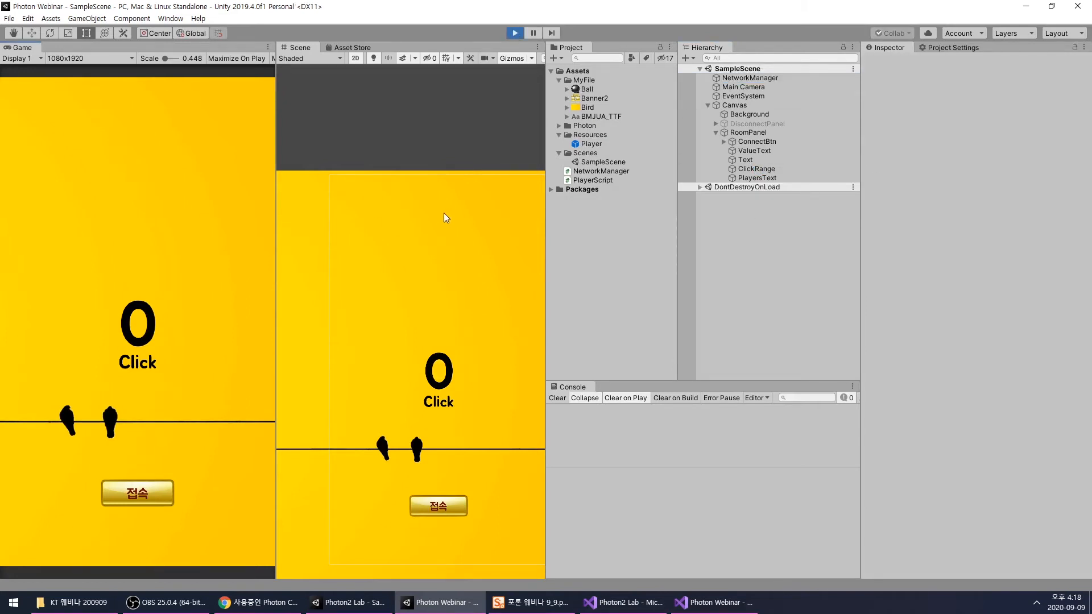
click(748, 133)
click(892, 63)
click(768, 124)
click(891, 63)
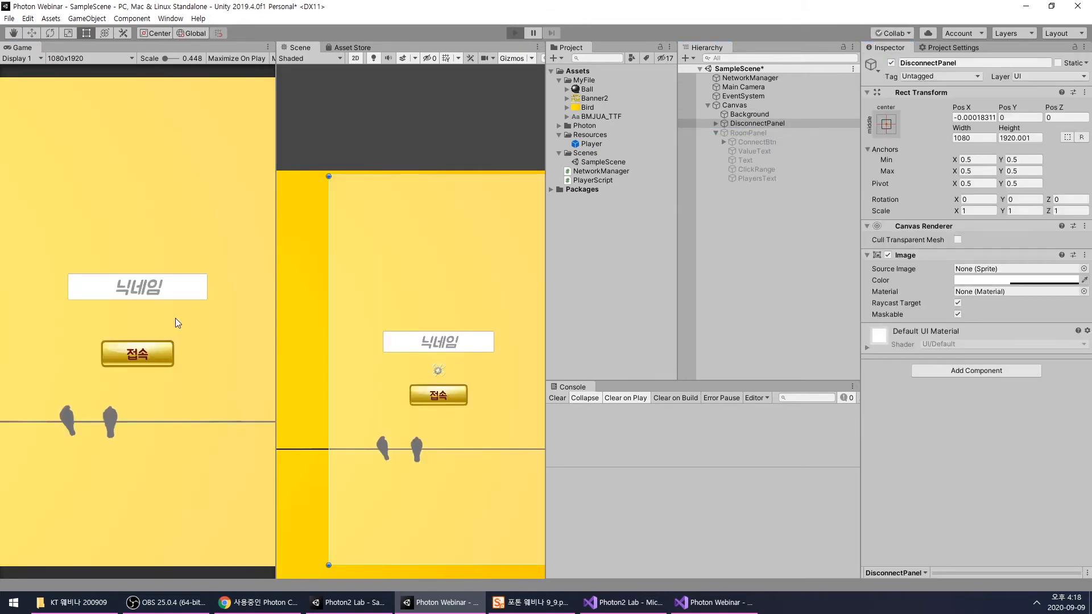
- Connect to the running game with the nickname "a" and raise the click counter to 8
click(171, 288)
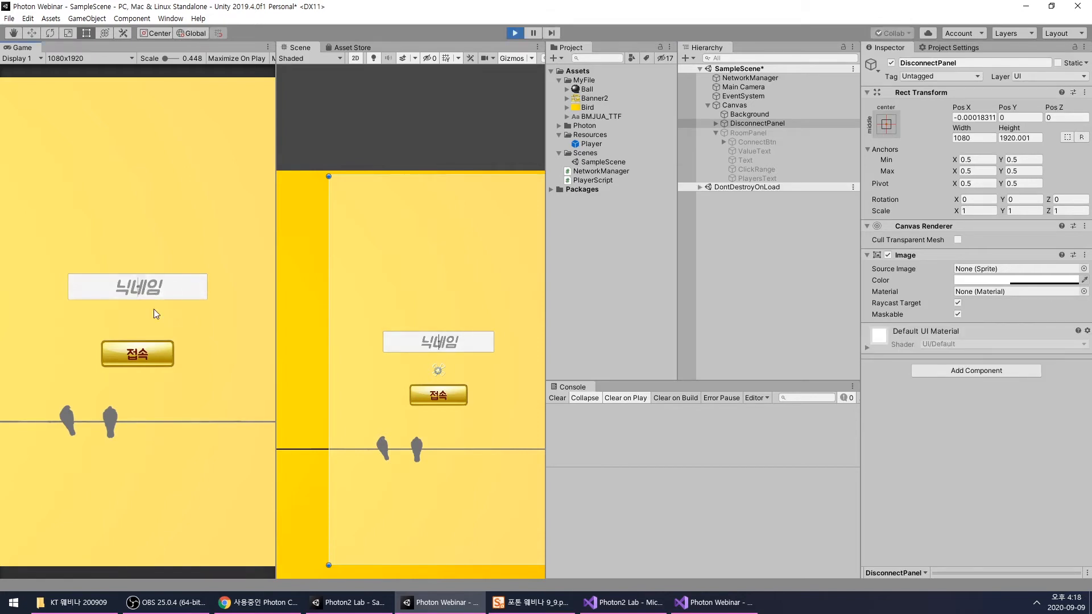
text(a)
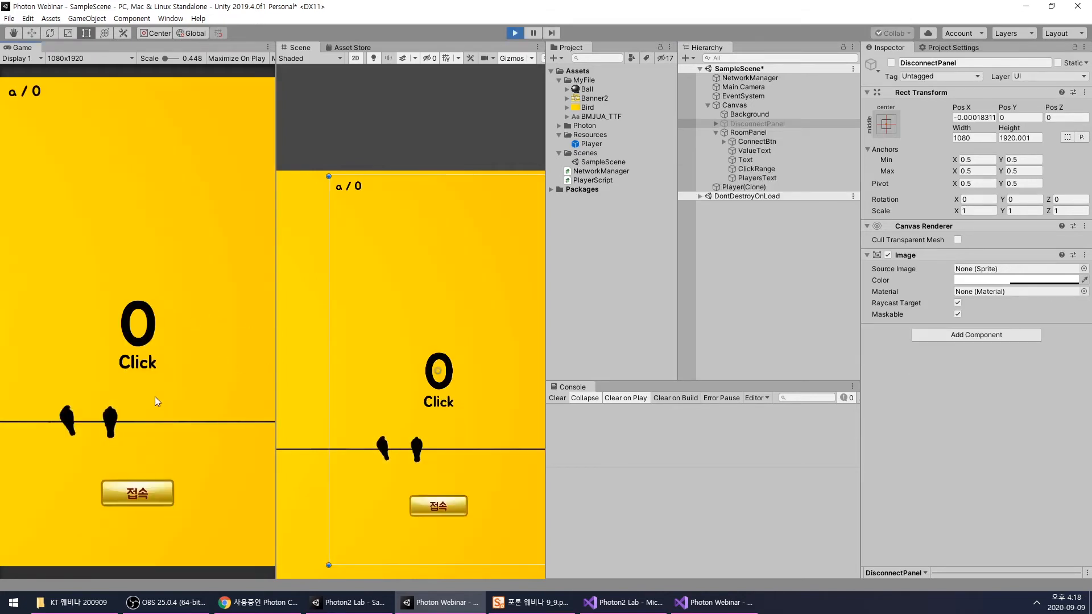
click(162, 333)
click(163, 333)
click(164, 332)
click(164, 333)
click(163, 332)
click(164, 332)
click(164, 332)
click(164, 332)
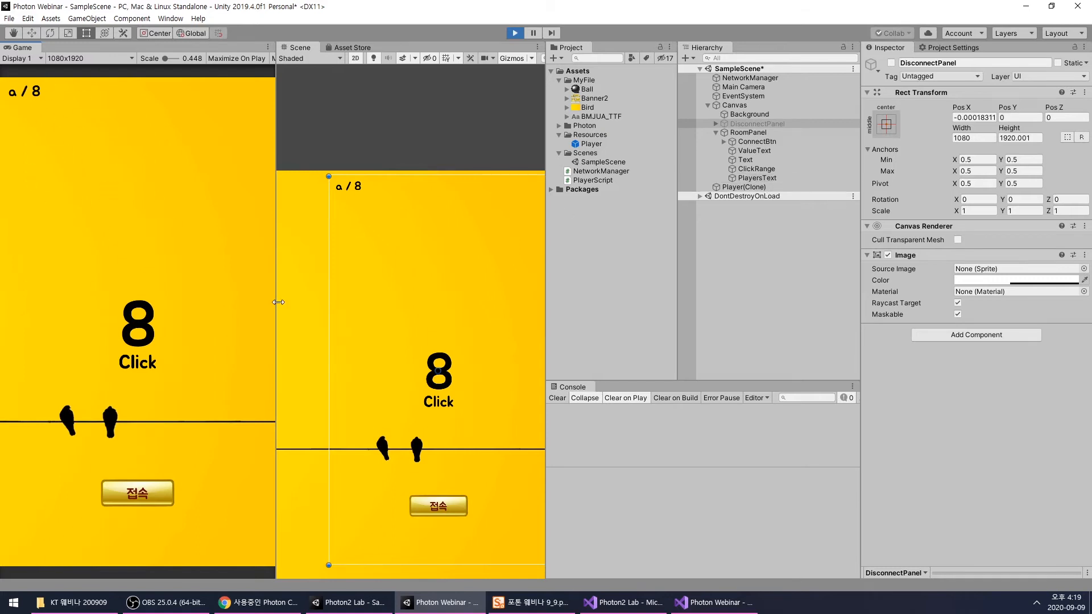
- Raise the click counter to 15 to test the player list, and stop play mode
click(149, 334)
click(149, 334)
click(149, 334)
click(148, 335)
click(148, 334)
click(147, 335)
click(148, 335)
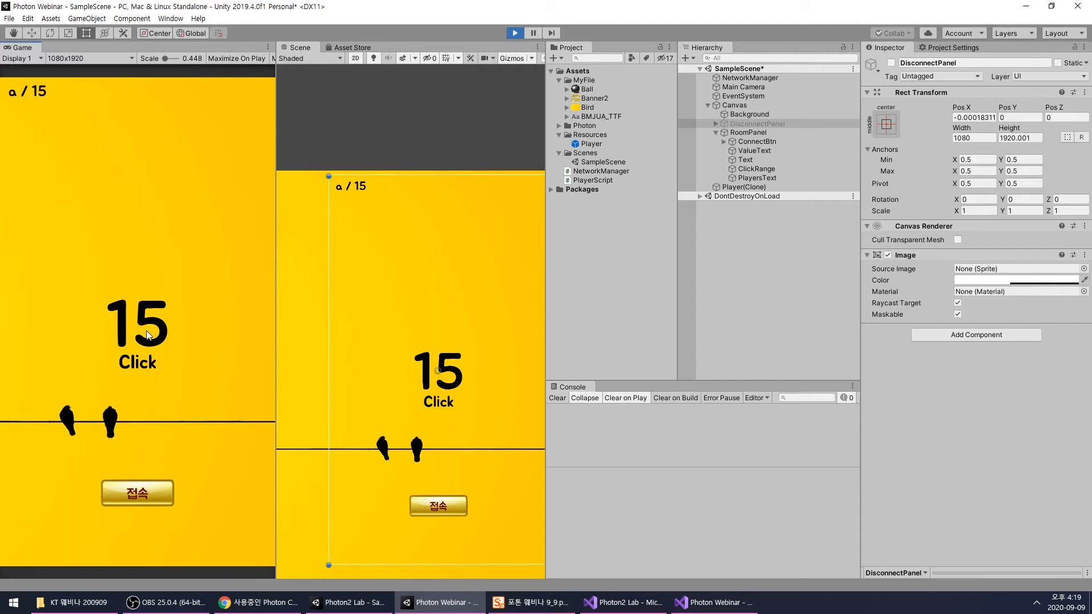
click(515, 33)
- Activate RoomPanel again and deactivate DisconnectPanel in the scene
click(748, 133)
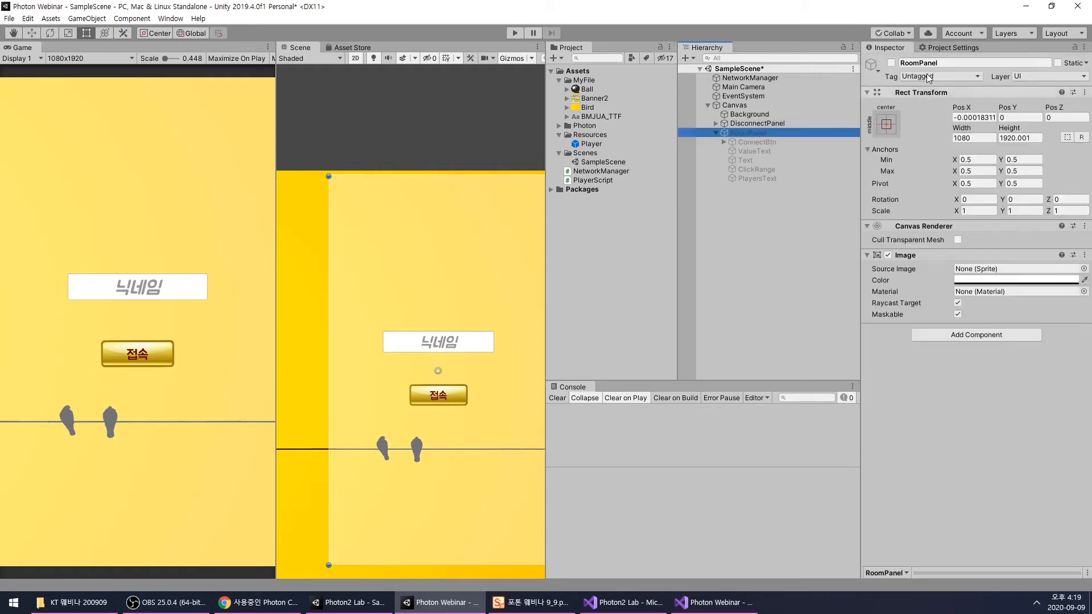
click(891, 62)
click(757, 123)
click(891, 62)
click(755, 196)
scroll(316, 346, down, 6)
scroll(359, 346, up, 6)
middle_drag(358, 348, 364, 333)
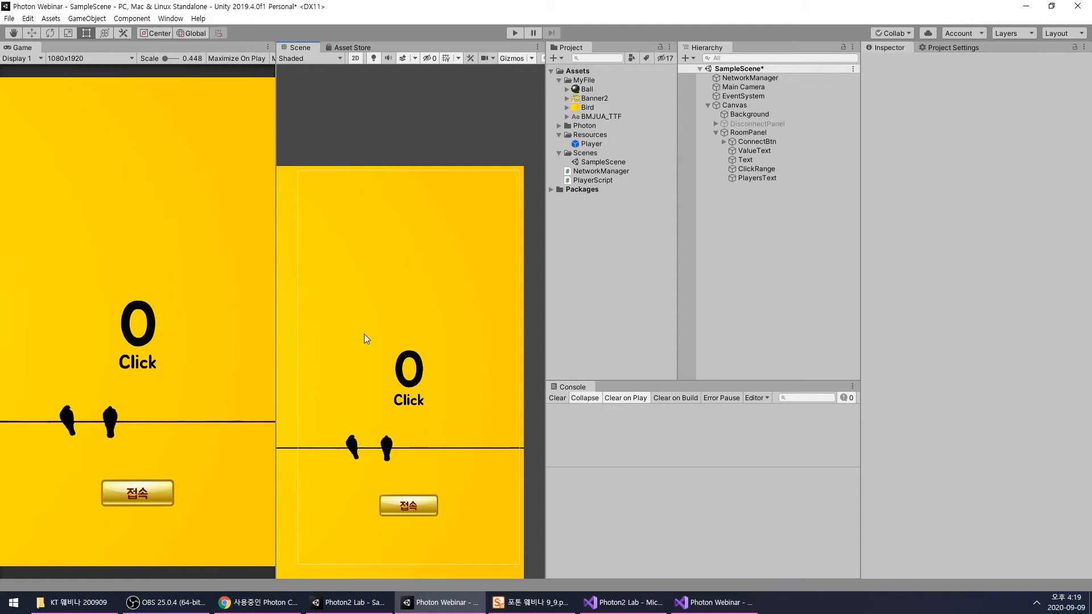
scroll(360, 349, down, 5)
scroll(359, 349, up, 1)
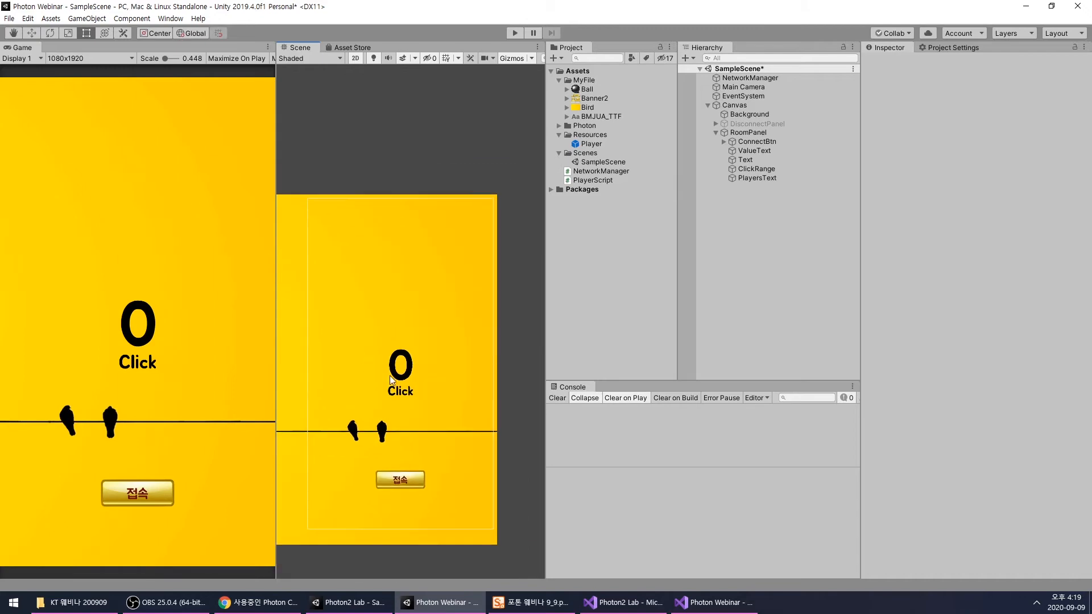
middle_drag(359, 349, 383, 315)
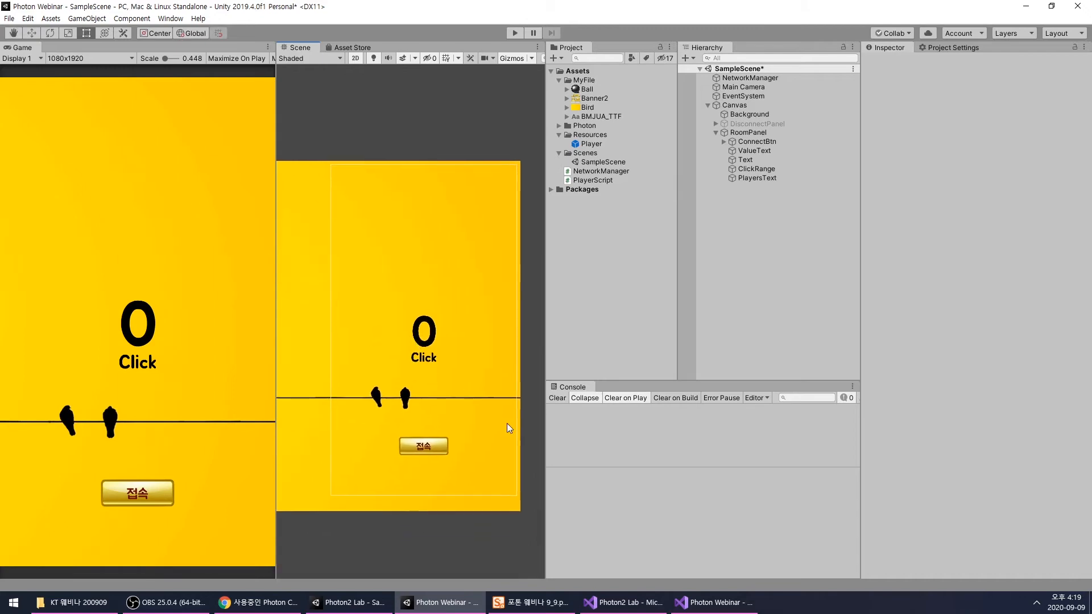
- Switch to the Photon2 Lab project, deactivate DisconnectPanel and activate RoomPanel in its scene
click(364, 601)
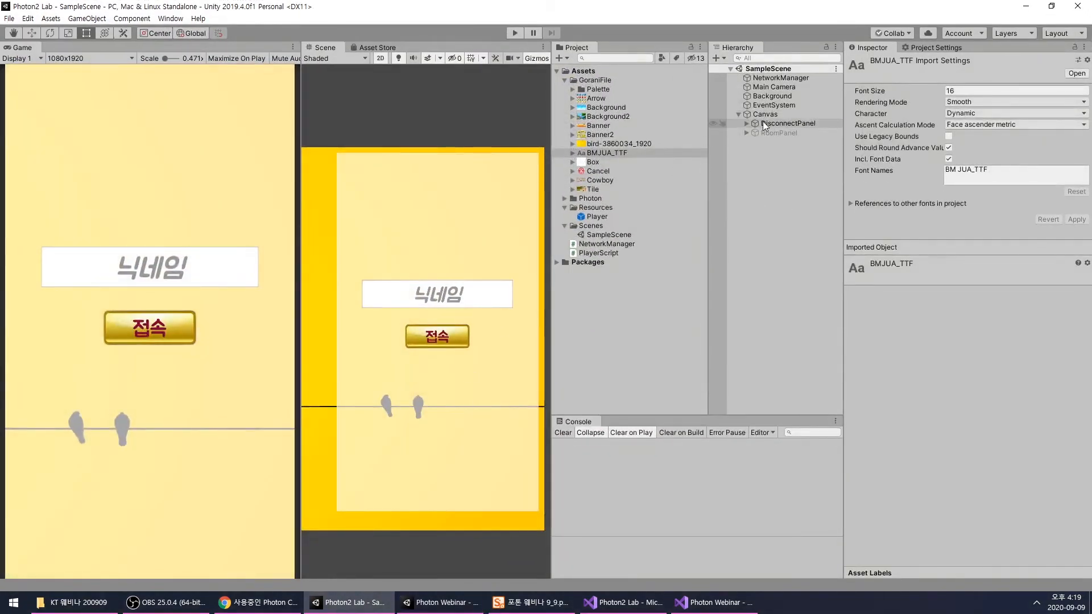
click(762, 123)
click(874, 62)
click(779, 133)
click(874, 63)
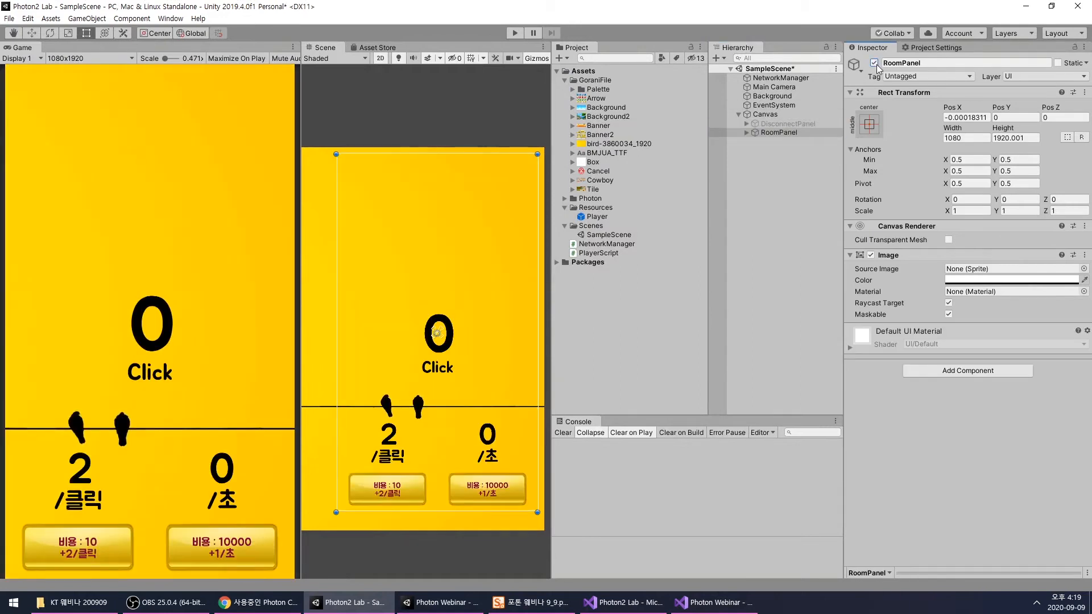
- Examine the click upgrade button and the ValuePerClickText label inside RoomPanel of the reference project
scroll(439, 391, up, 1)
middle_drag(438, 390, 448, 360)
scroll(393, 438, up, 8)
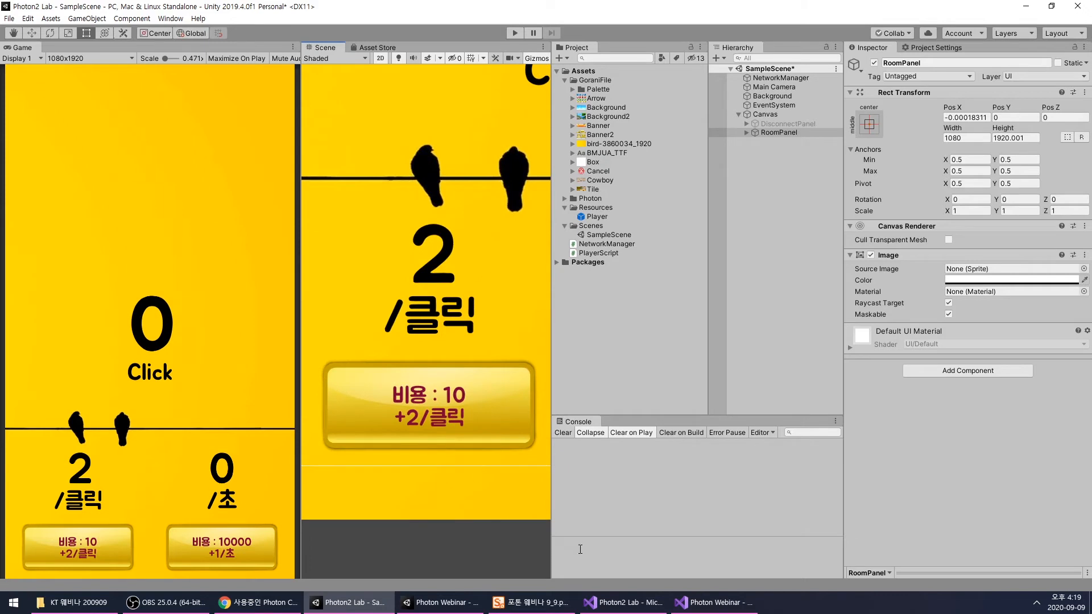
scroll(462, 430, down, 2)
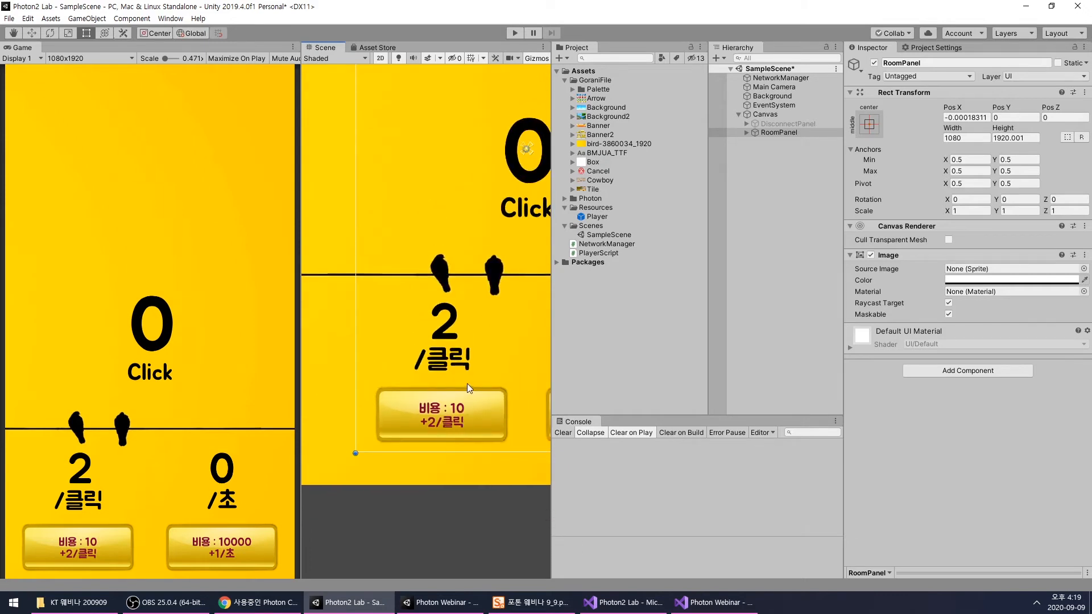
middle_drag(468, 385, 420, 459)
scroll(419, 448, down, 2)
middle_drag(424, 417, 450, 367)
scroll(404, 463, up, 6)
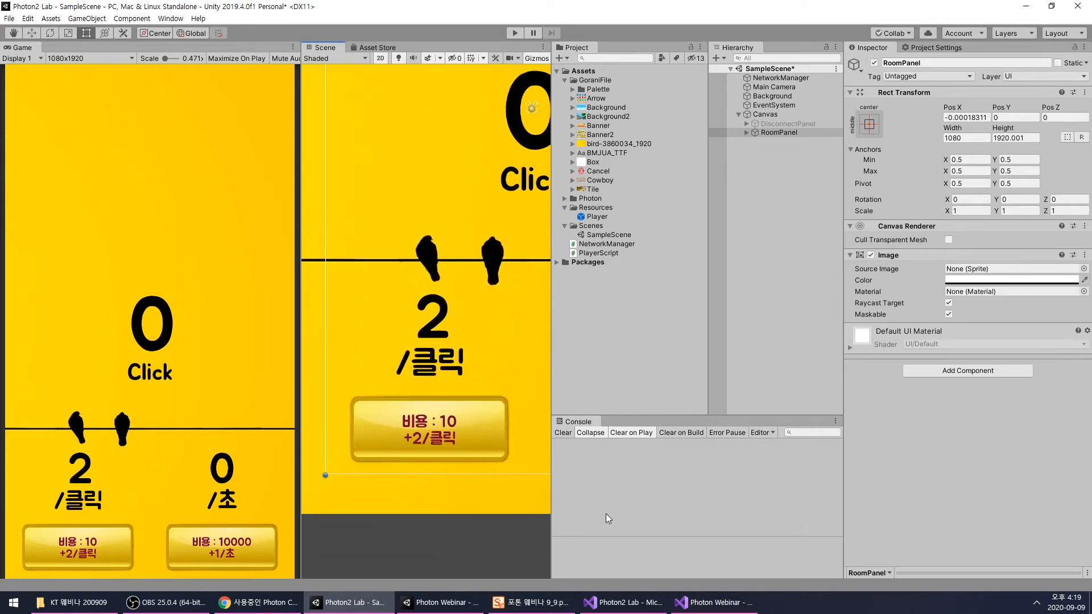
click(714, 603)
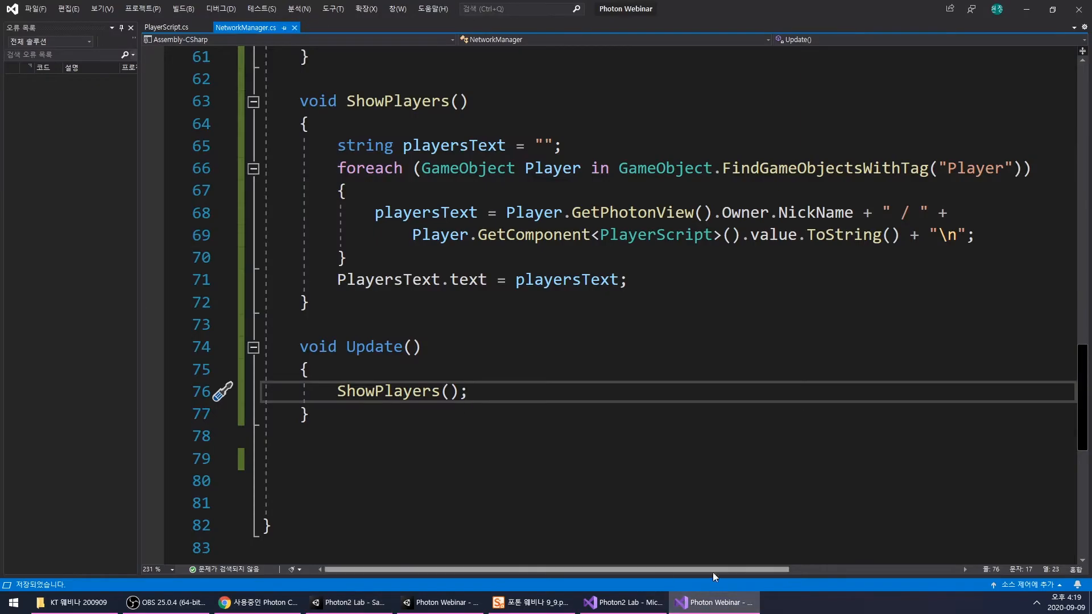
click(712, 602)
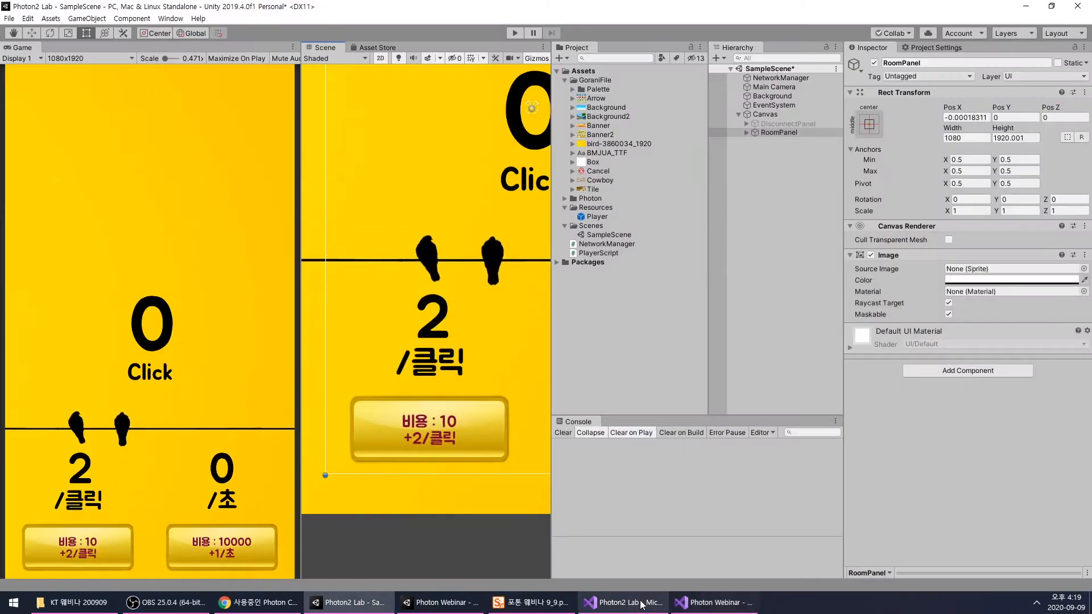
click(746, 132)
click(797, 188)
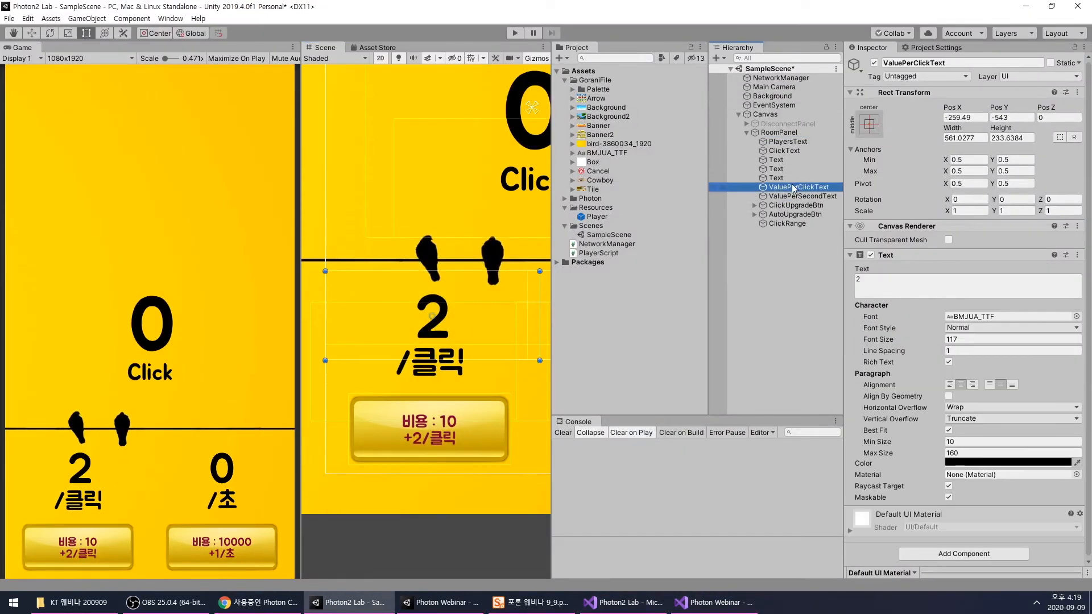
click(462, 415)
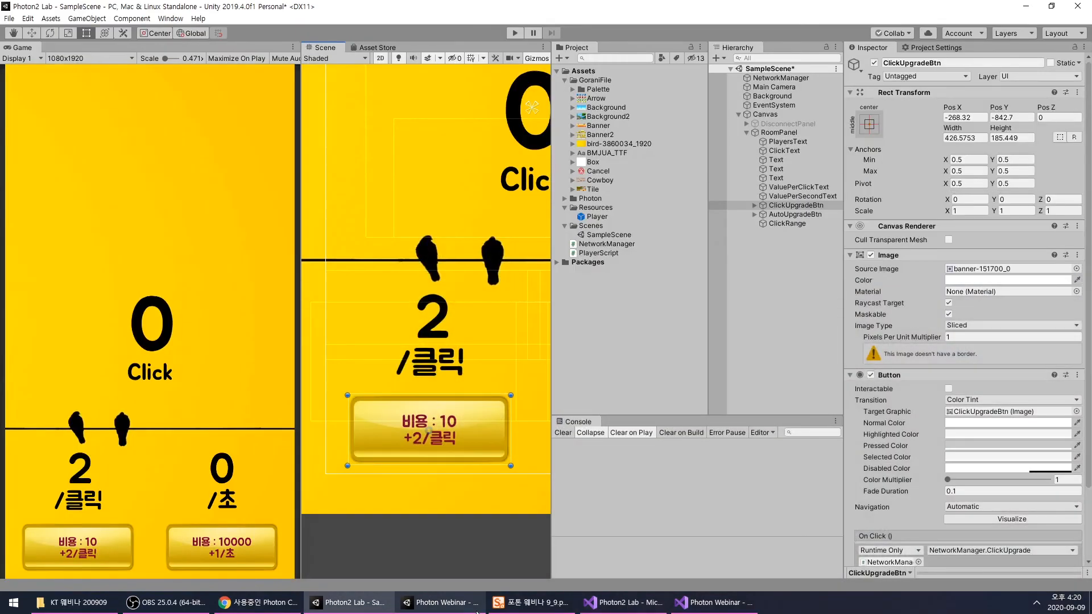
- Switch to the Photon Webinar project, move RoomPanel's ConnectBtn to about (-254, -807), and enlarge it to about 482 by 255
click(460, 605)
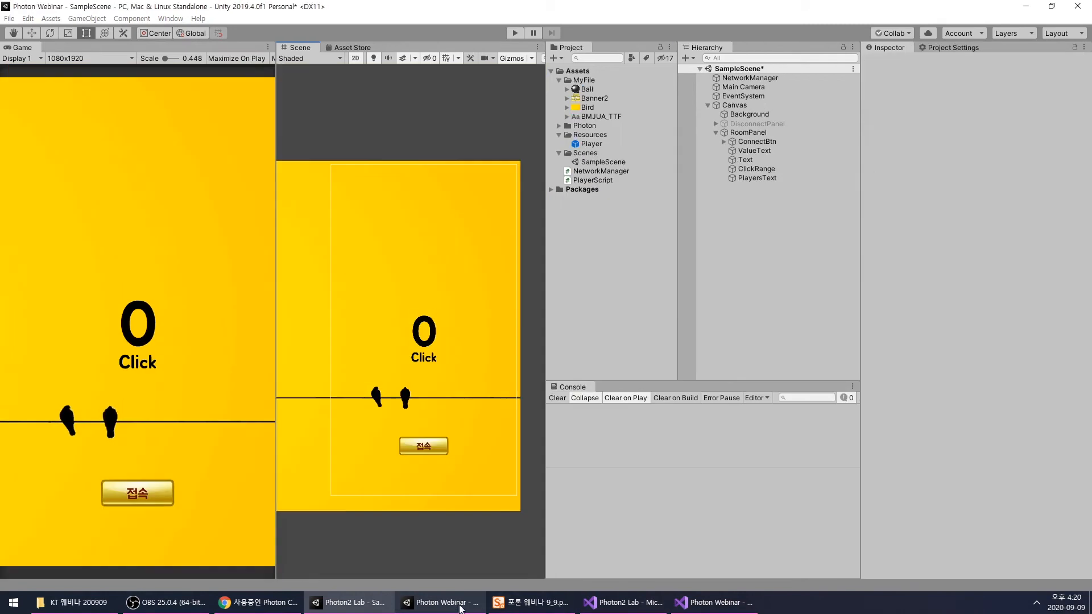
scroll(421, 394, up, 2)
click(448, 460)
drag(449, 460, 412, 492)
- Reorder RoomPanel's children so ConnectBtn sits between PlayersText and ClickRange, and rename it ClickUpgradeBtn
click(740, 142)
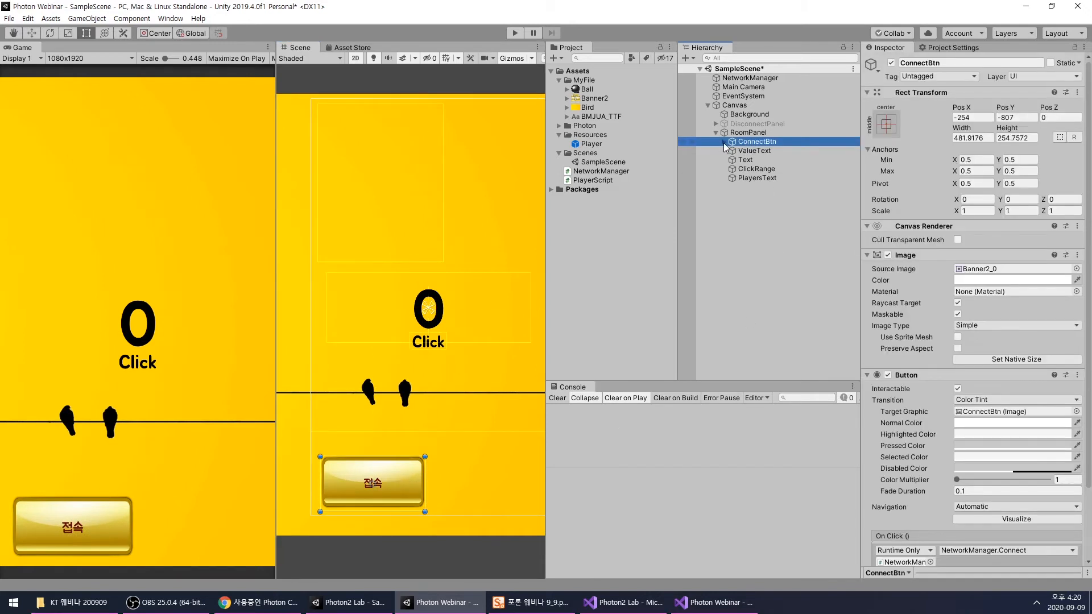
mouse_move(756, 171)
mouse_down()
mouse_move(754, 162)
mouse_move(763, 176)
mouse_up()
click(756, 141)
key(F2)
text(ClickUpgradeBtn)
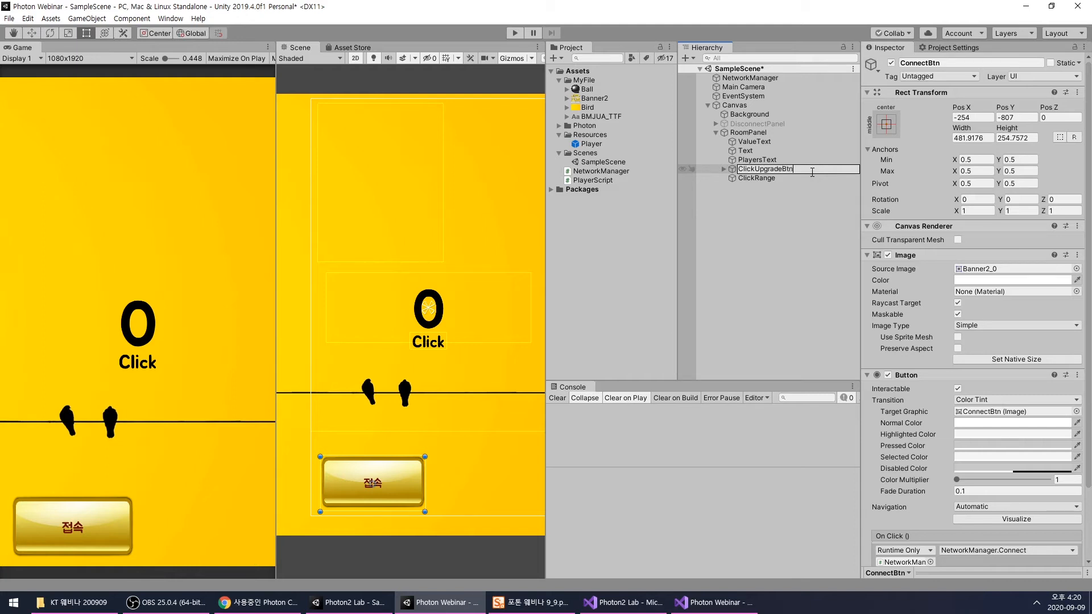
key(Return)
- Replace the text of ClickUpgradeBtn's label with "비용 : 10" and start a second line
click(724, 169)
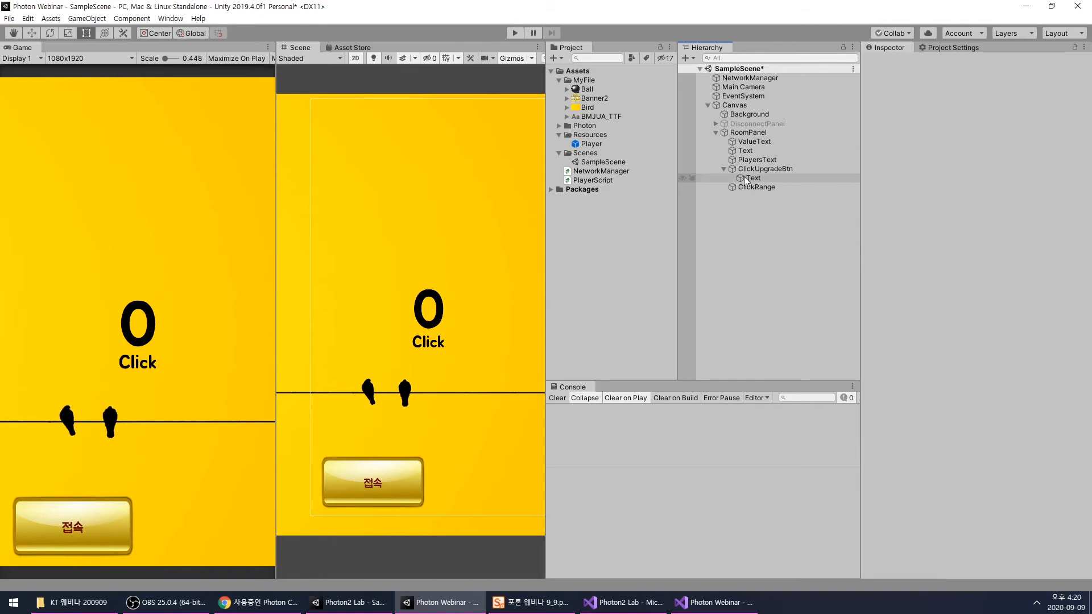
click(753, 178)
click(923, 284)
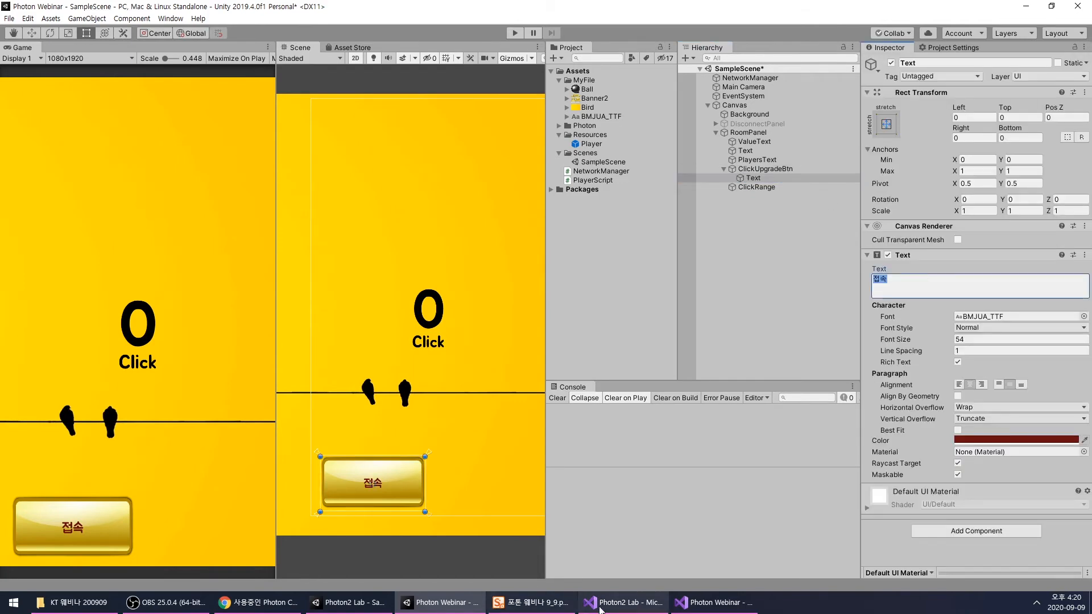
click(364, 607)
click(366, 608)
click(894, 288)
text(q)
key(BackSpace)
text(비용 : 10)
key(Return)
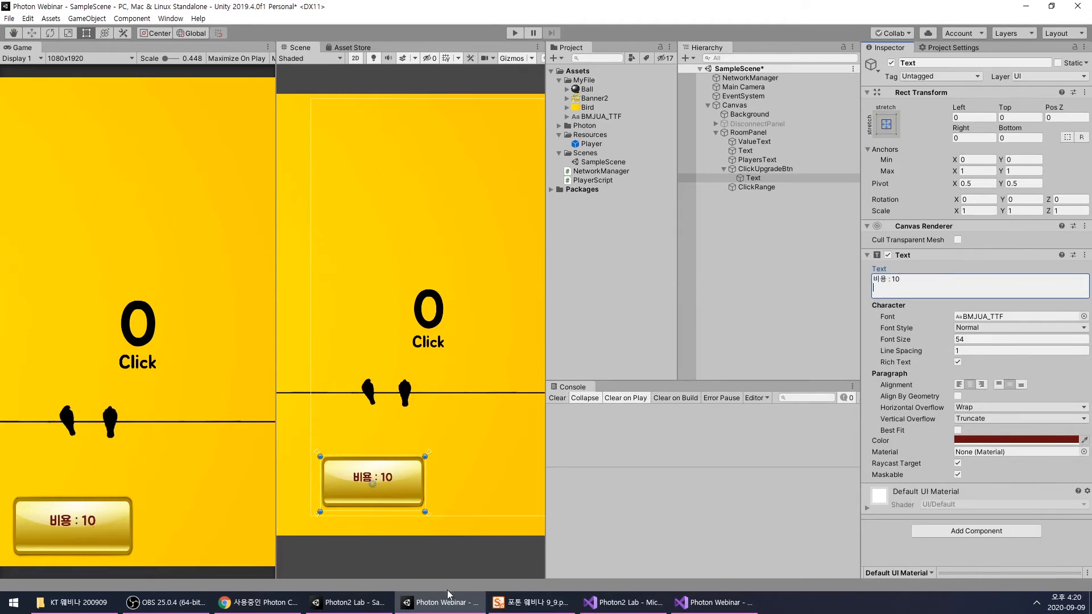
- Add "+2/클릭" as the second line of ClickUpgradeBtn's label, without a space before the slash
click(353, 604)
click(441, 602)
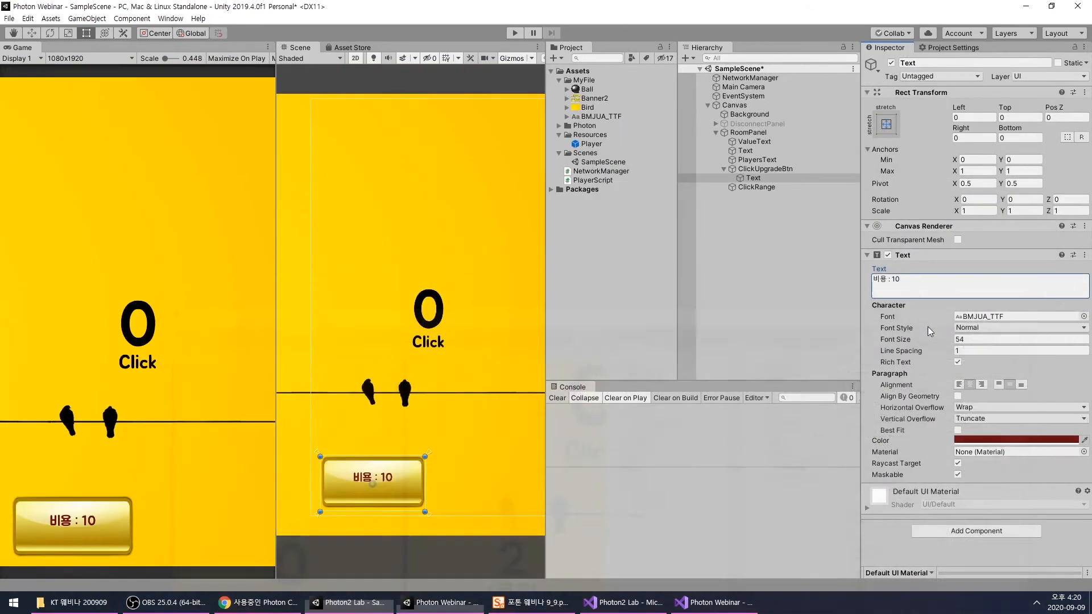
click(939, 291)
text(2 /클릭)
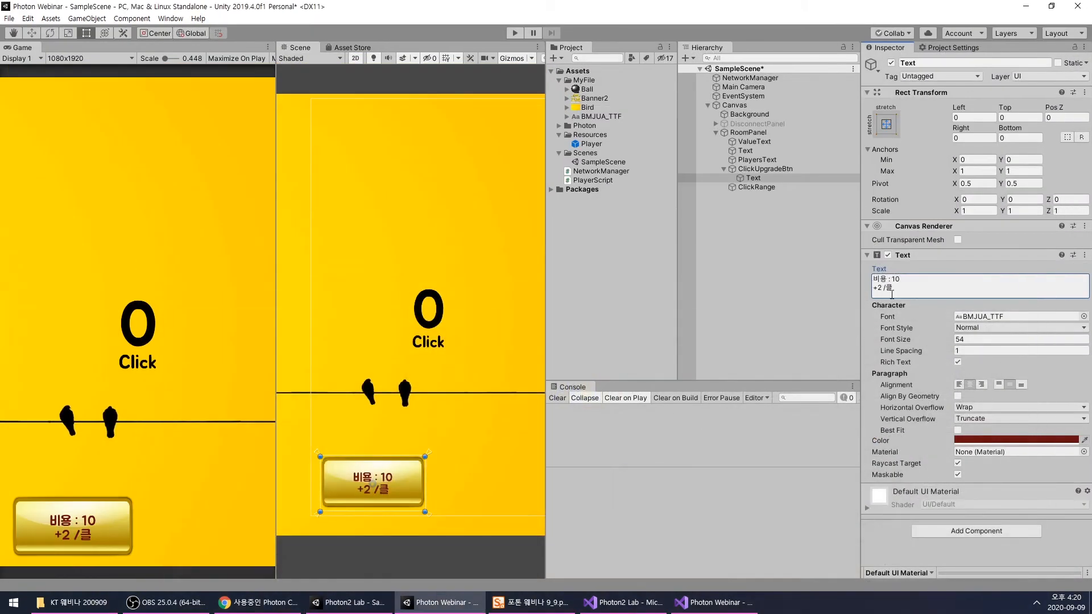
click(891, 287)
click(892, 288)
key(BackSpace)
text(릭)
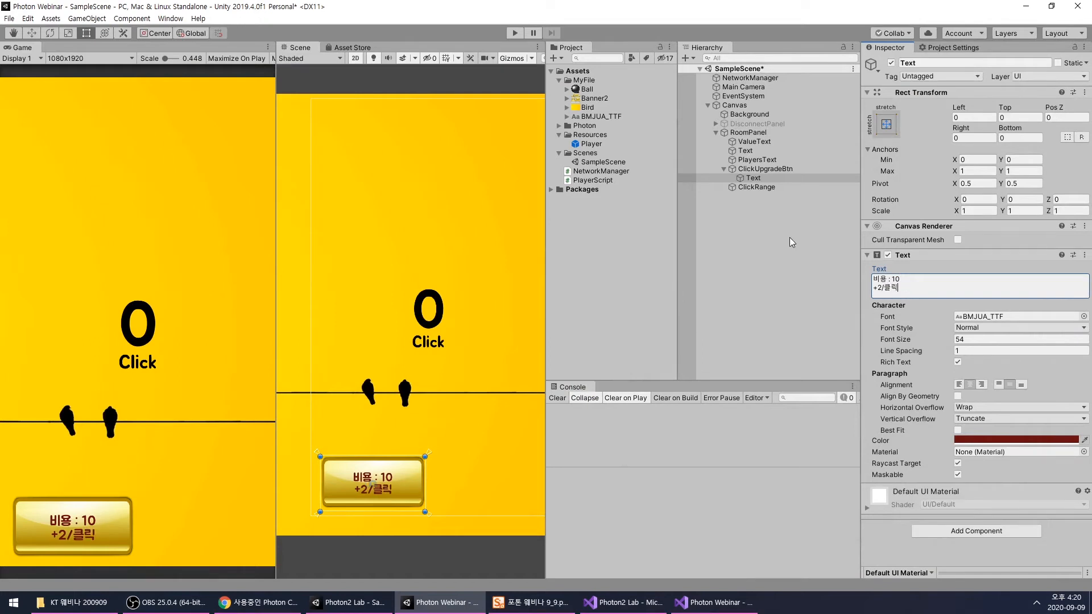
- Rename the Text object under ClickUpgradeBtn to ClickUpgradeText
click(760, 176)
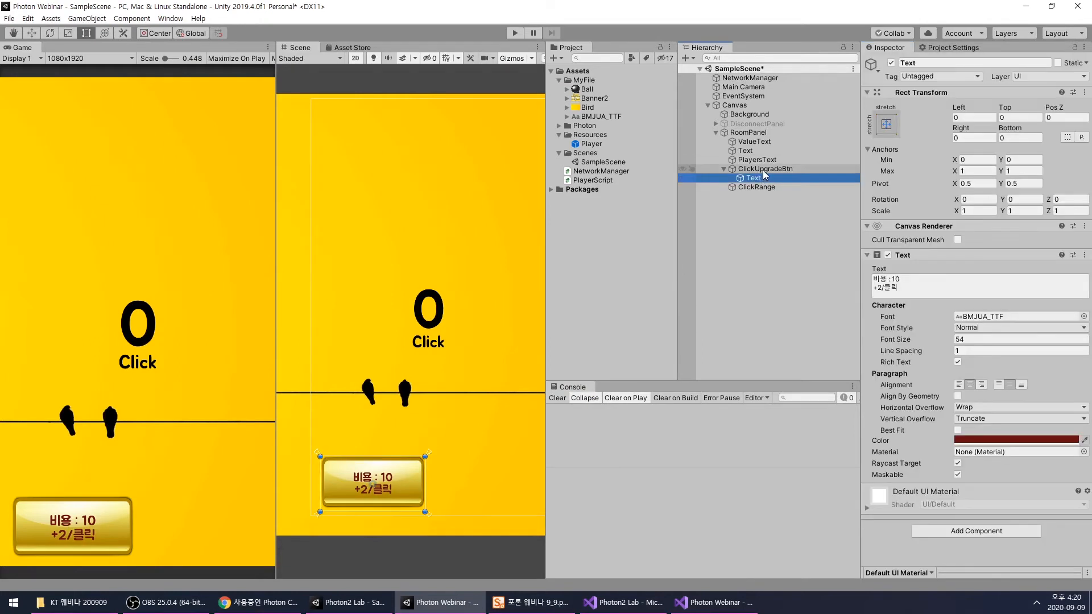
click(766, 170)
click(752, 179)
click(752, 179)
text(ClickUpgradeText)
key(Return)
click(761, 204)
scroll(411, 265, down, 2)
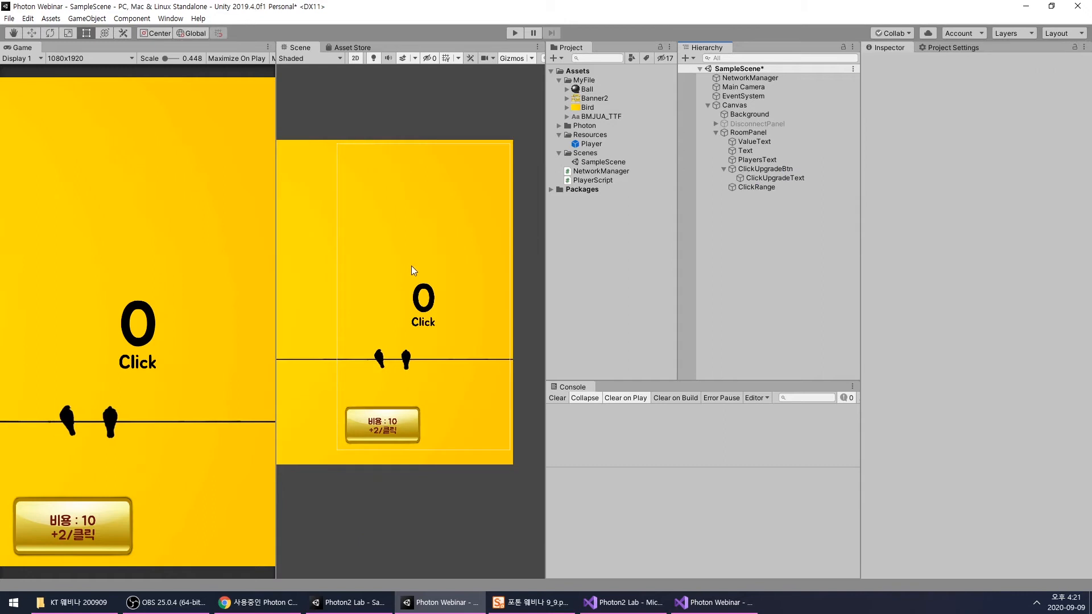
- Make ClickUpgradeBtn non-interactable and set its disabled color to white with an alpha of 170
scroll(420, 298, up, 2)
click(736, 169)
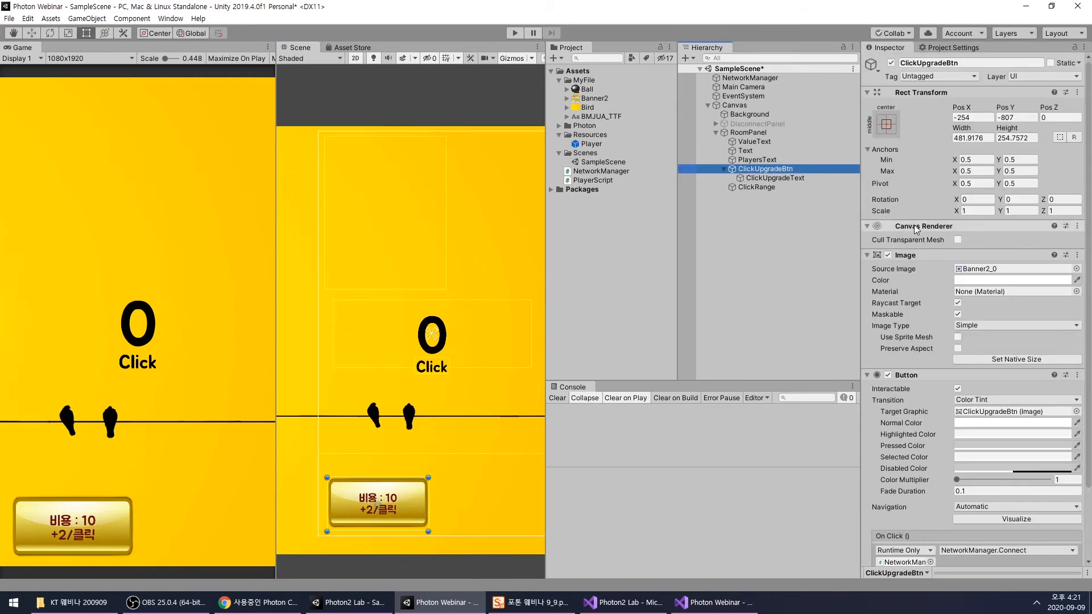
click(958, 389)
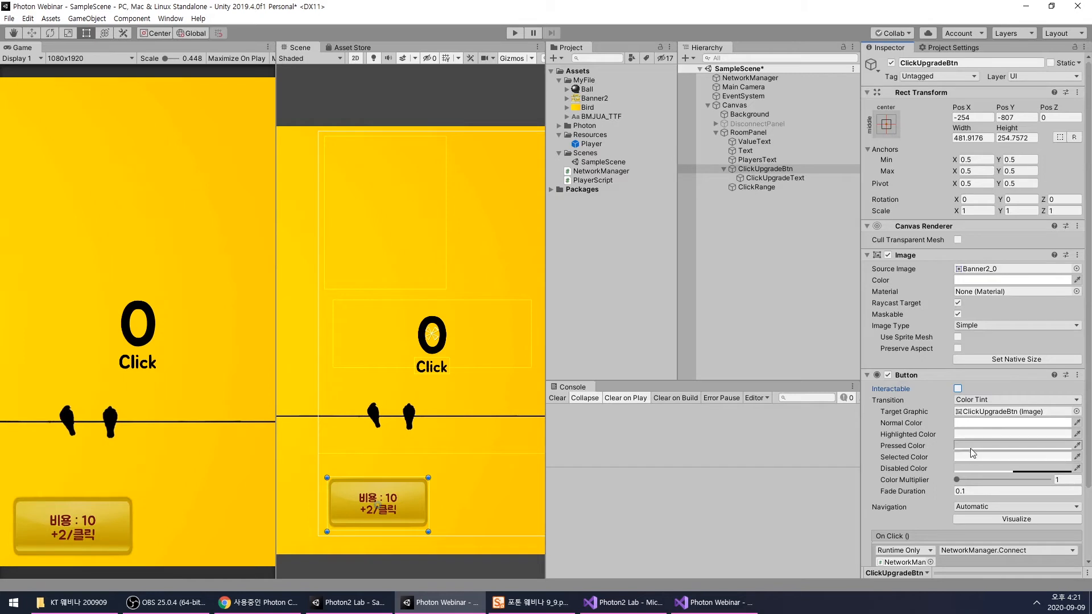
click(968, 468)
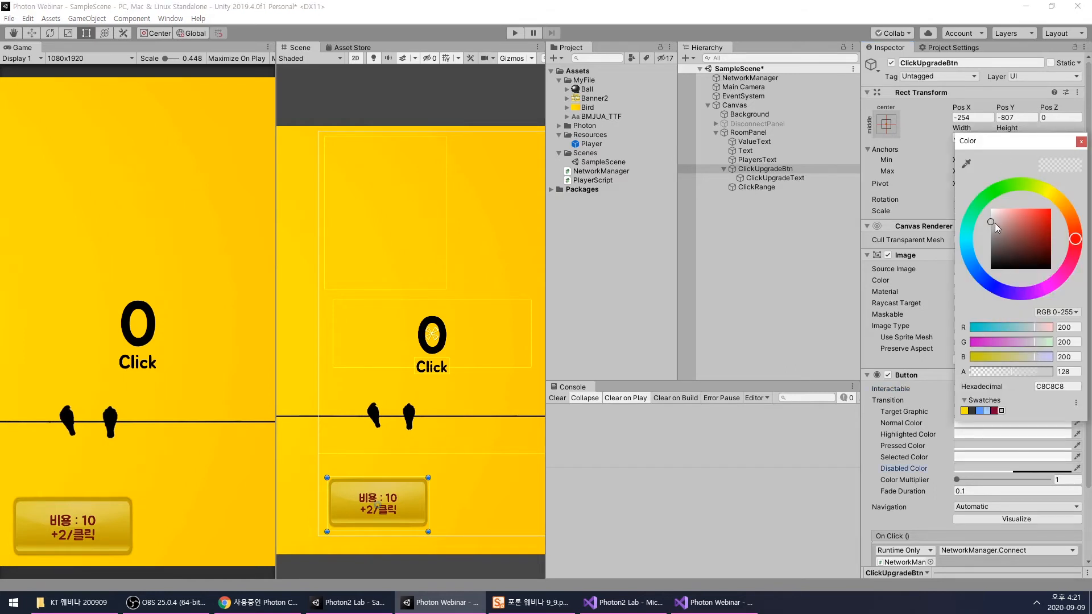
drag(995, 223, 954, 155)
drag(1031, 373, 1026, 373)
click(1069, 371)
text(170)
click(1082, 142)
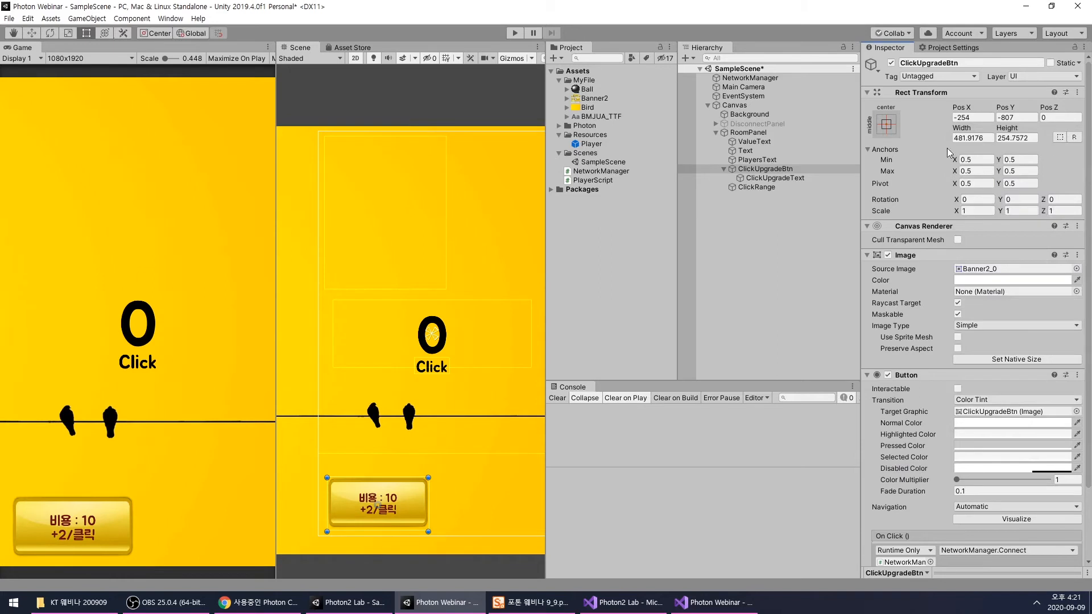
click(777, 223)
click(763, 171)
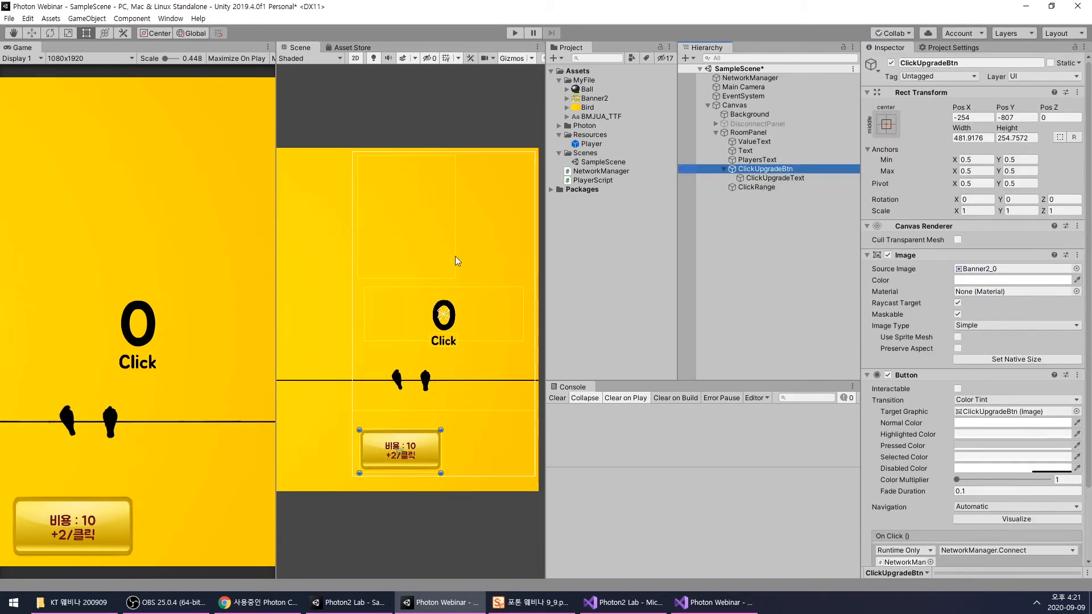
middle_drag(439, 263, 436, 277)
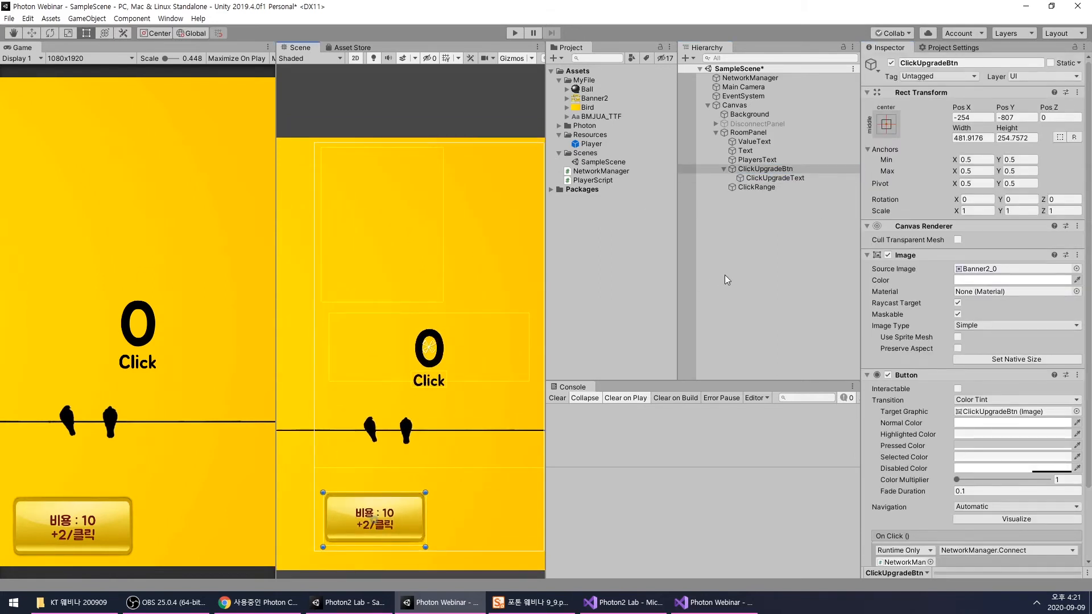
click(746, 237)
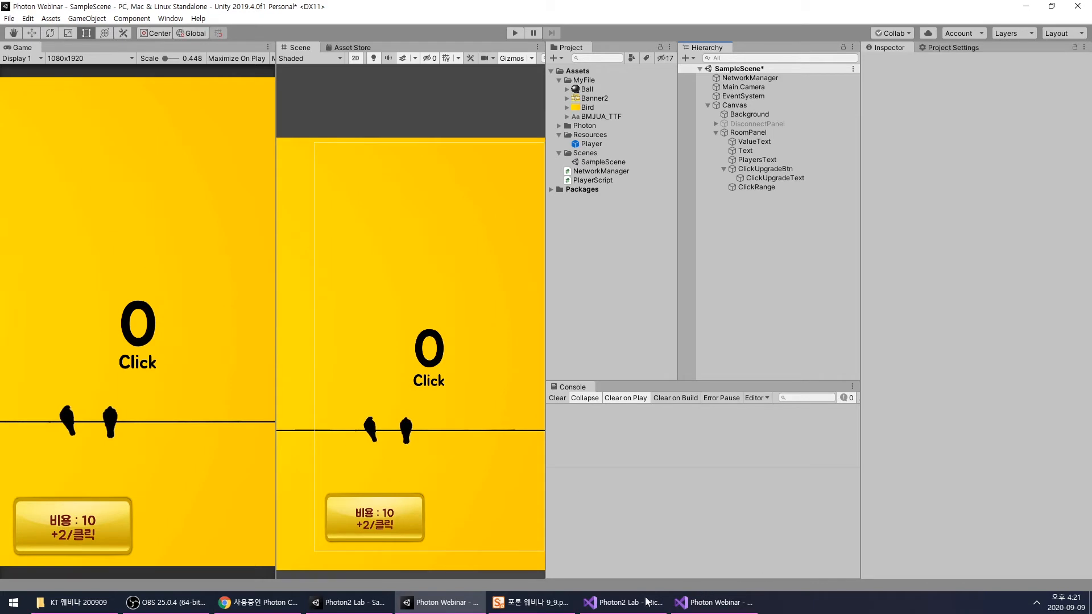
- Check the valuePerClick declaration in the Photon2 Lab PlayerScript and bring up PlayerScript.cs of the Photon Webinar project in Visual Studio
click(633, 522)
scroll(385, 232, up, 5)
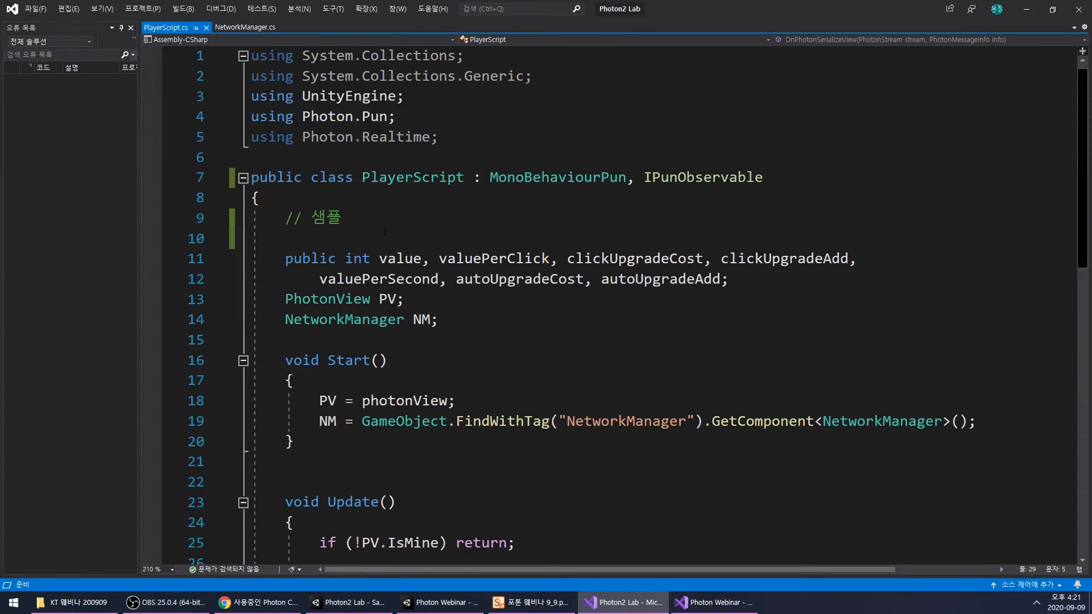
double_click(507, 263)
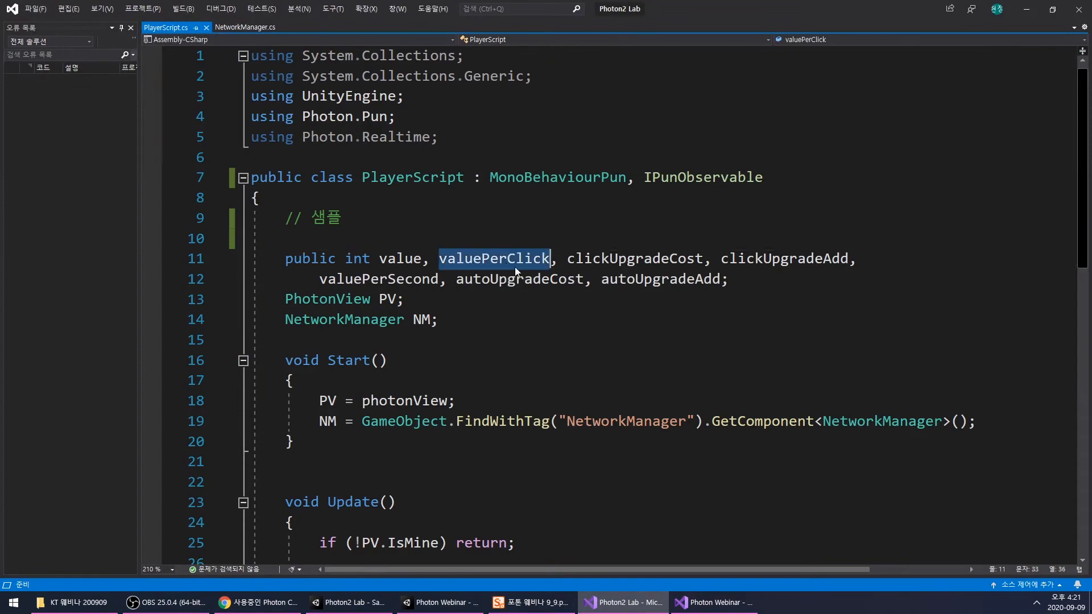
click(617, 603)
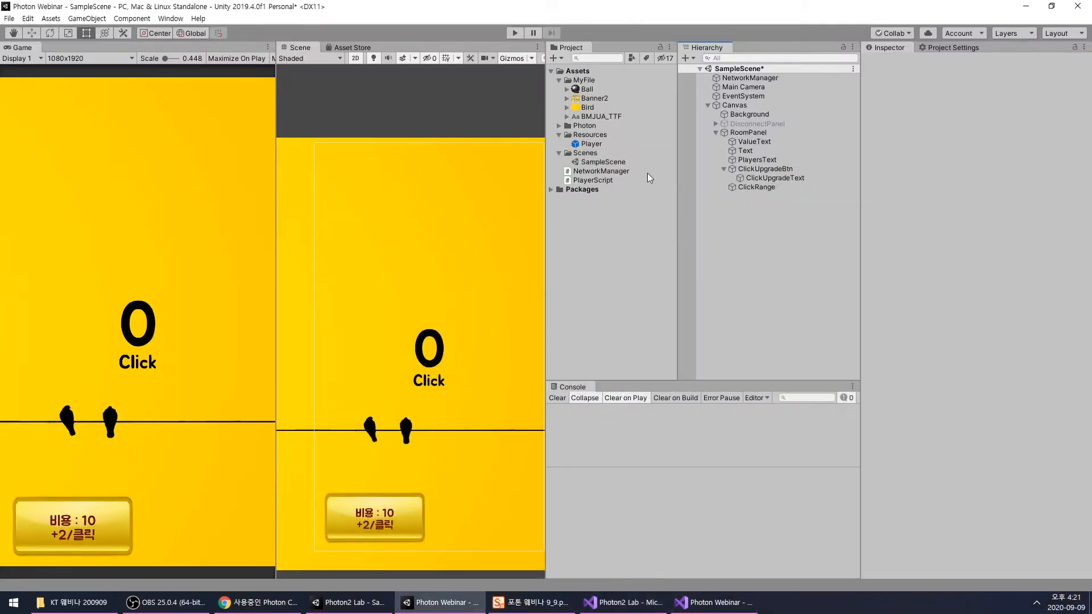
click(592, 180)
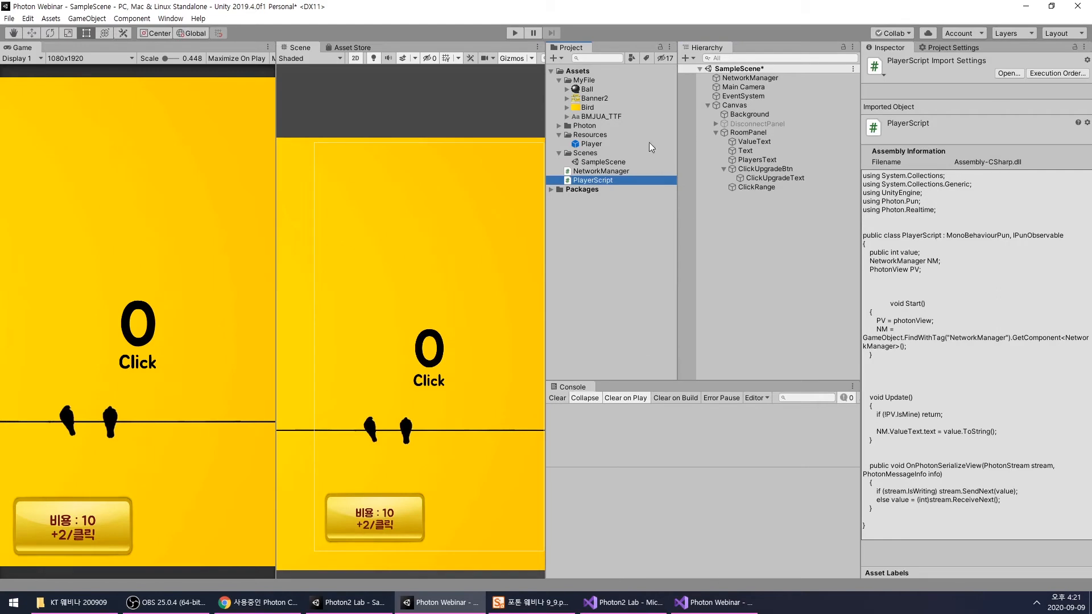
click(682, 603)
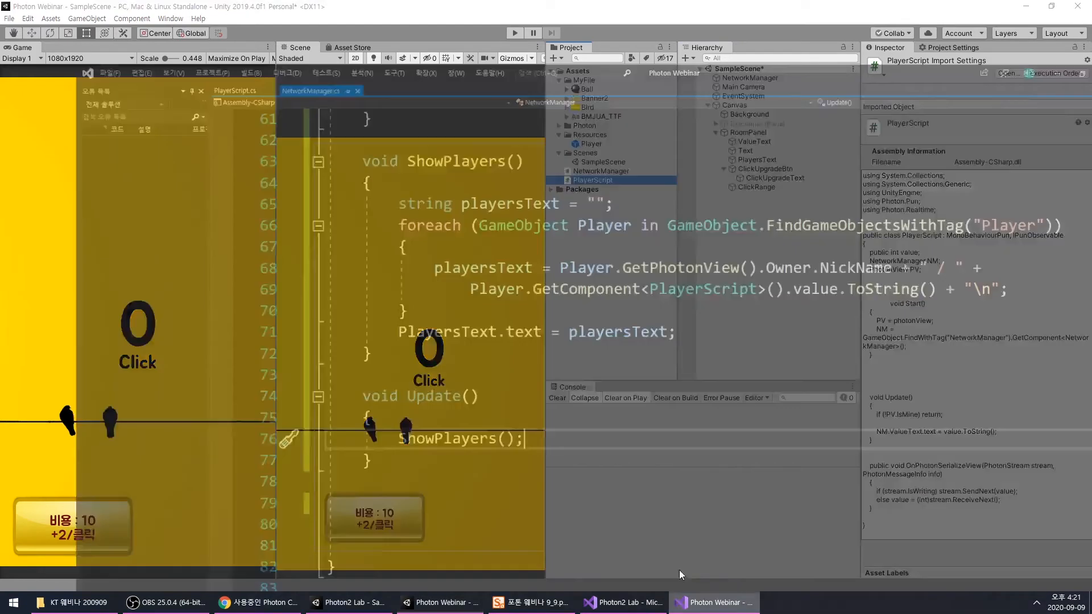
click(172, 28)
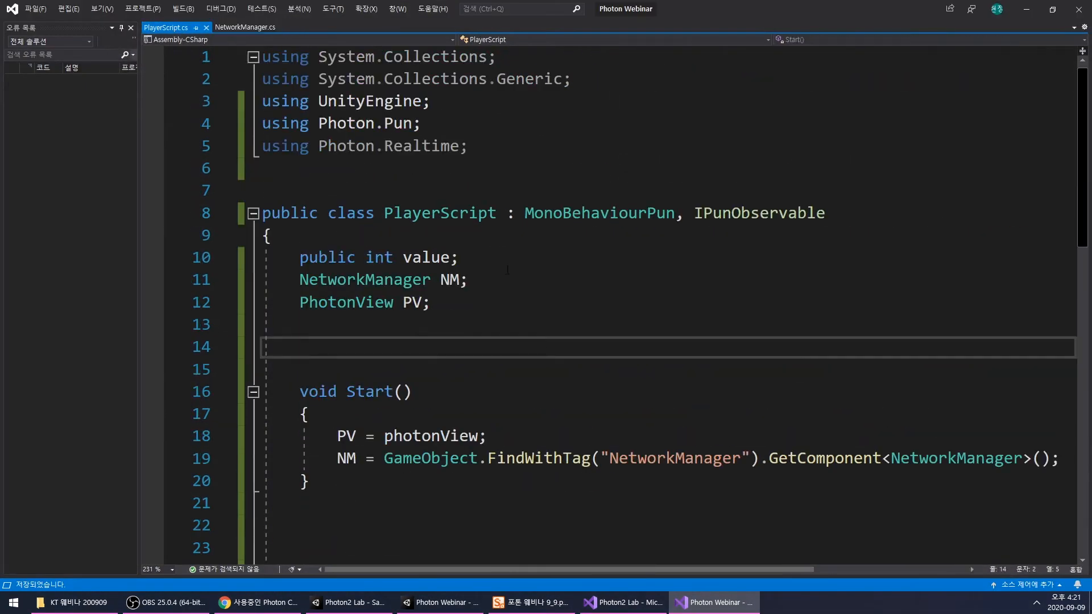
- Declare a public int field valuePerClick after value in the PlayerScript class
click(452, 258)
text(, value)
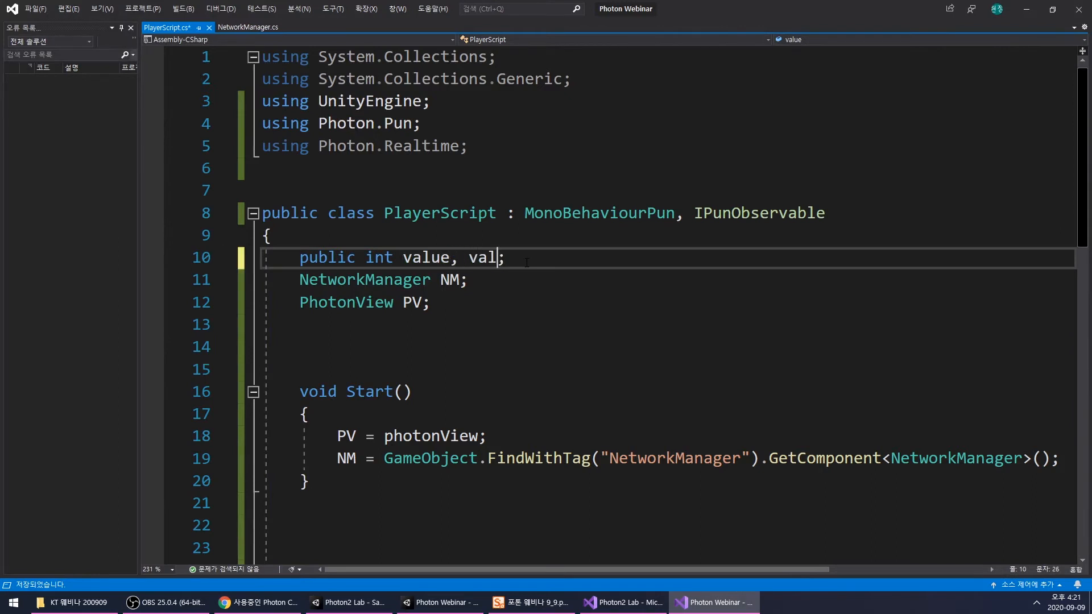
text(PerCli)
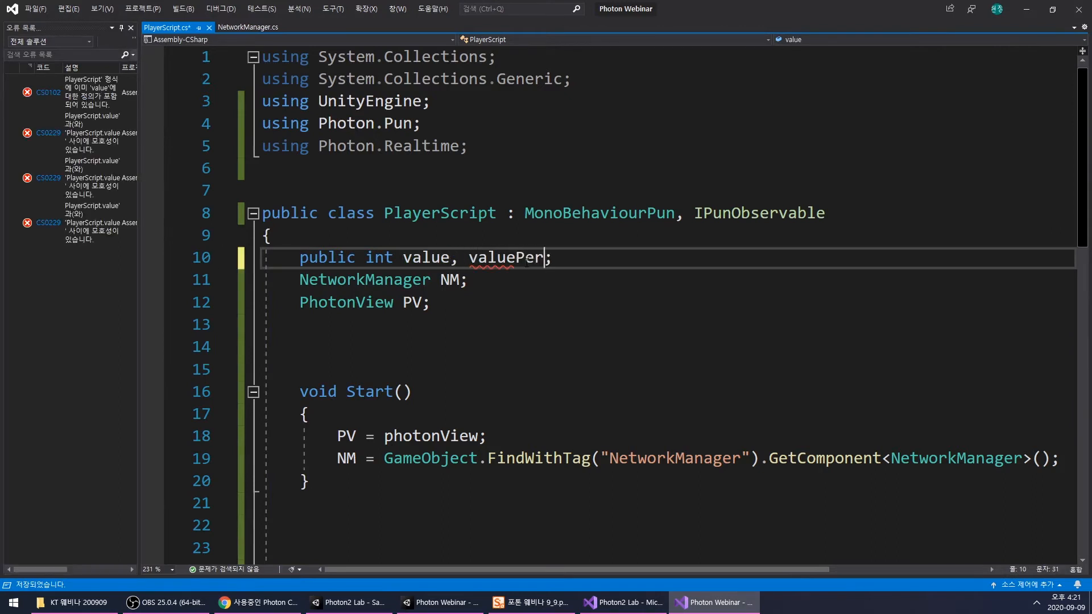
text(ck)
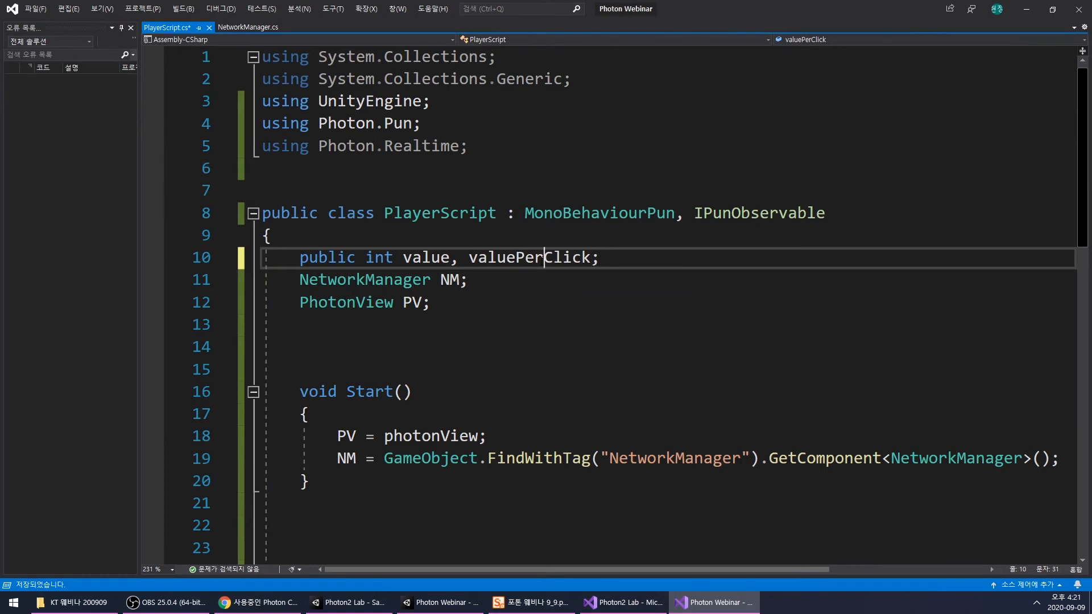
click(580, 277)
double_click(547, 257)
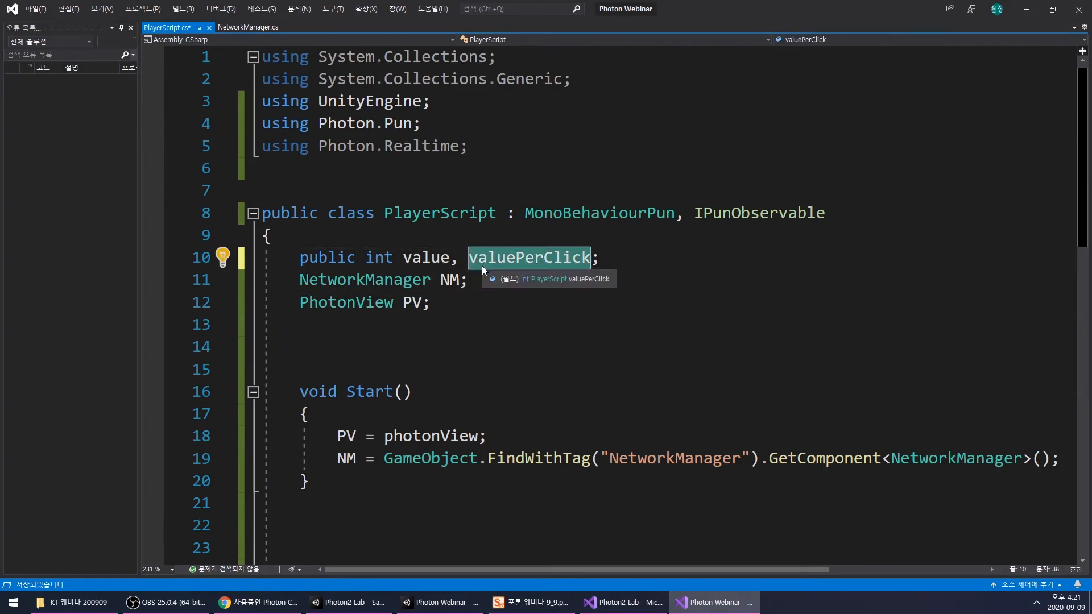
click(511, 279)
double_click(539, 259)
key(Down)
key(Down)
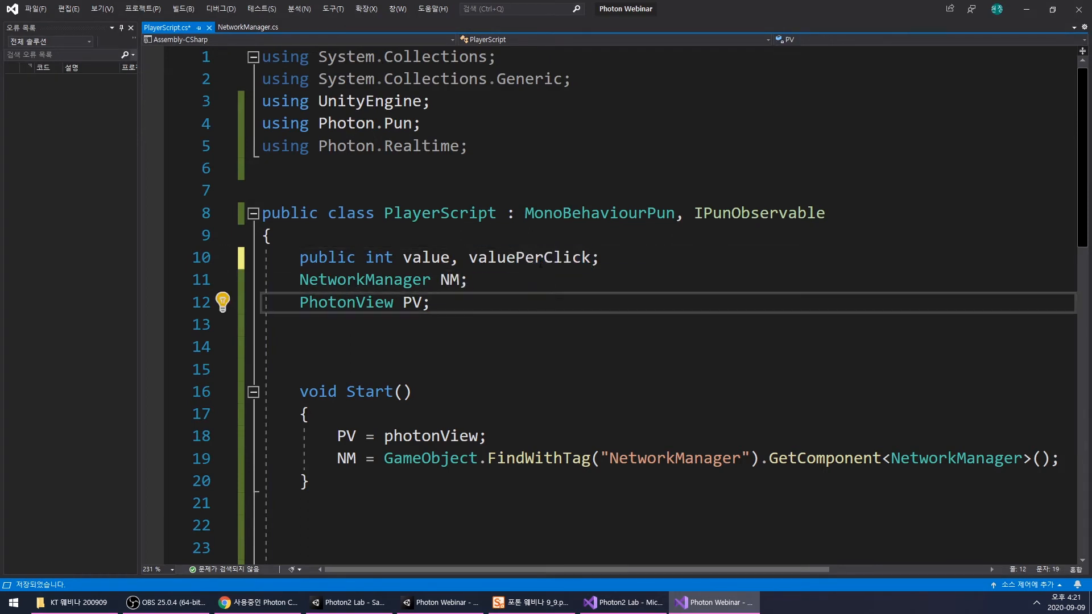
- Review the Click method in NetworkManager.cs and save PlayerScript.cs with the valuePerClick field
click(247, 27)
scroll(520, 332, up, 2)
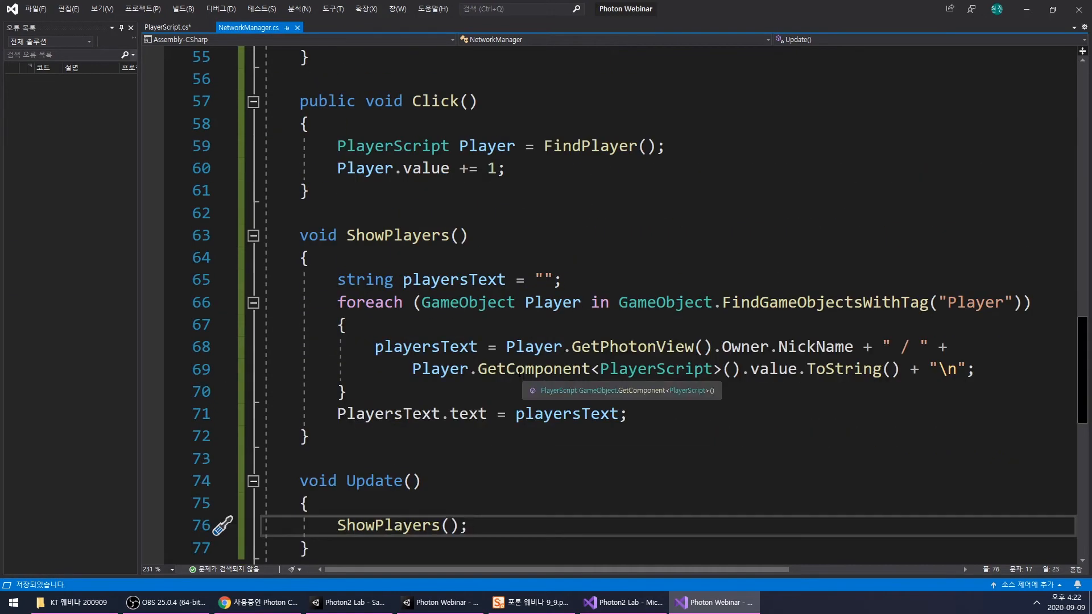
scroll(480, 275, up, 1)
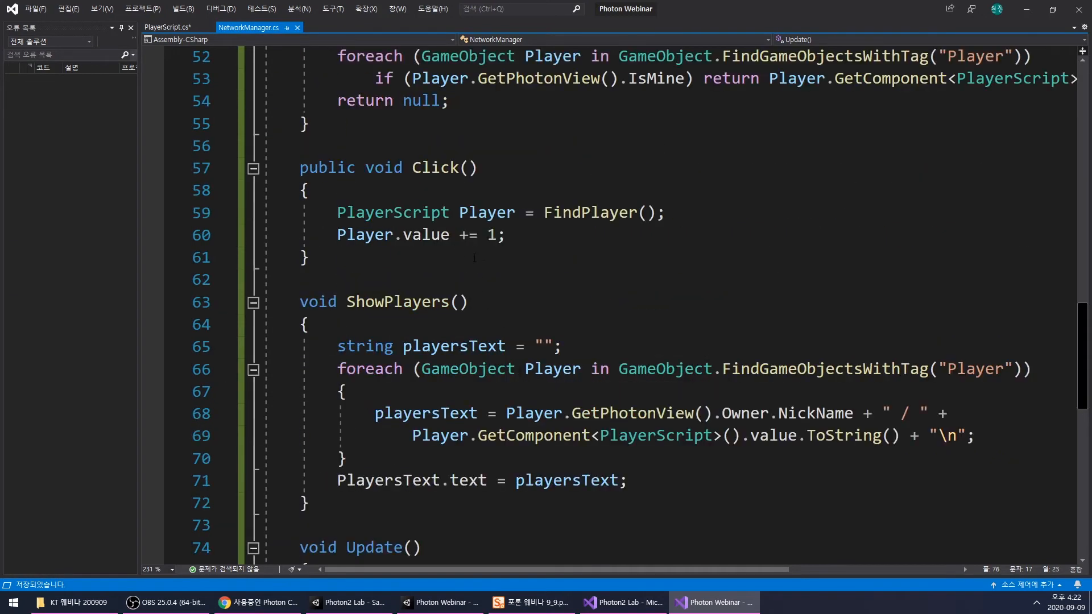
click(167, 26)
double_click(537, 256)
key(ctrl+s)
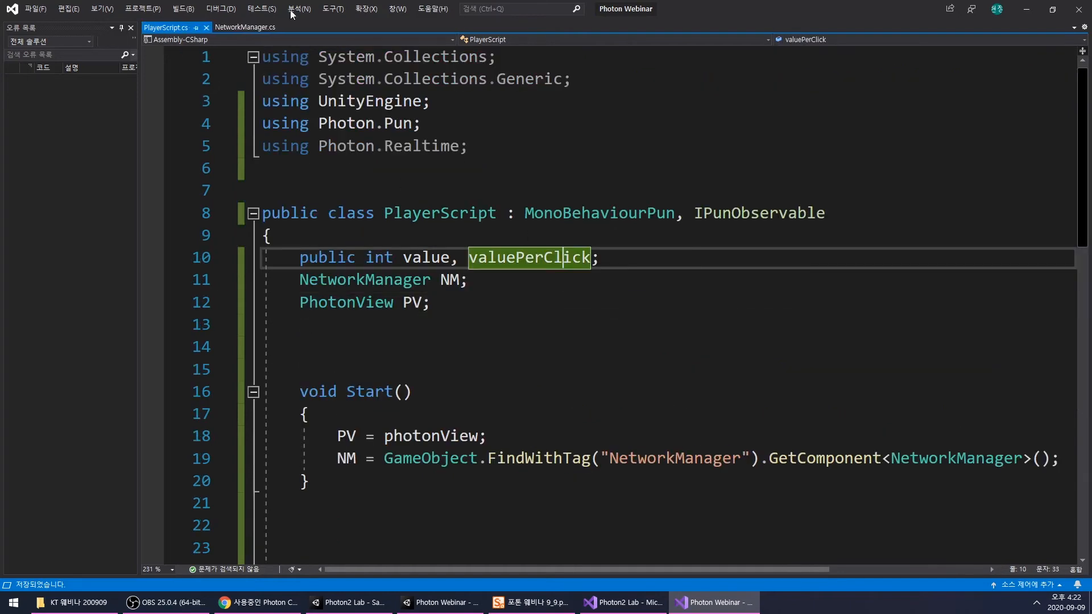
- In NetworkManager's Click method, replace the fixed increment of Player.value with Player.valuePerClick and save the script
click(246, 27)
click(490, 235)
drag(492, 232, 500, 237)
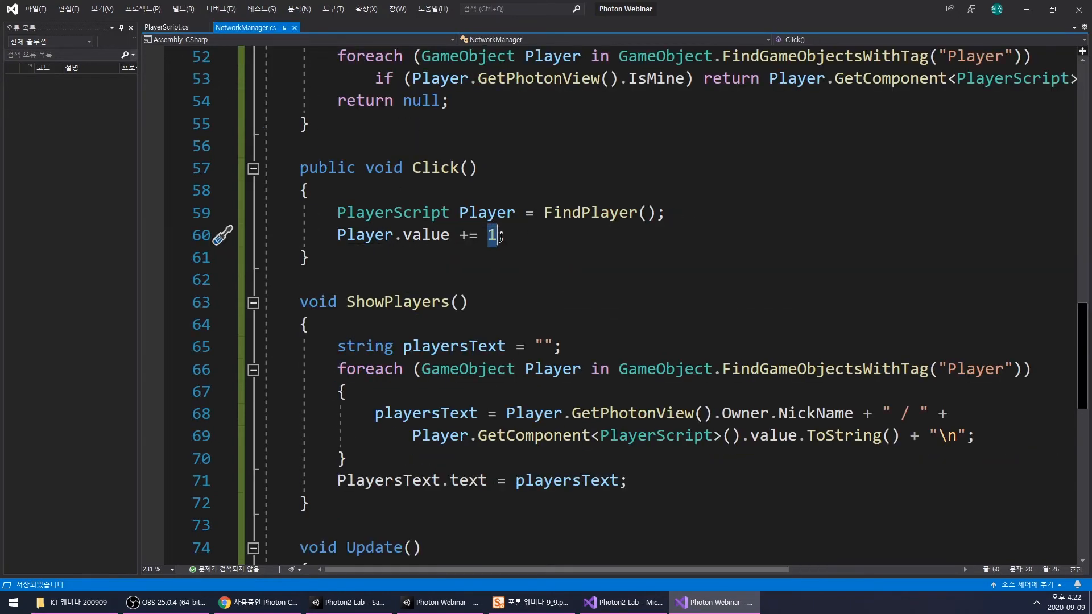
text(Player)
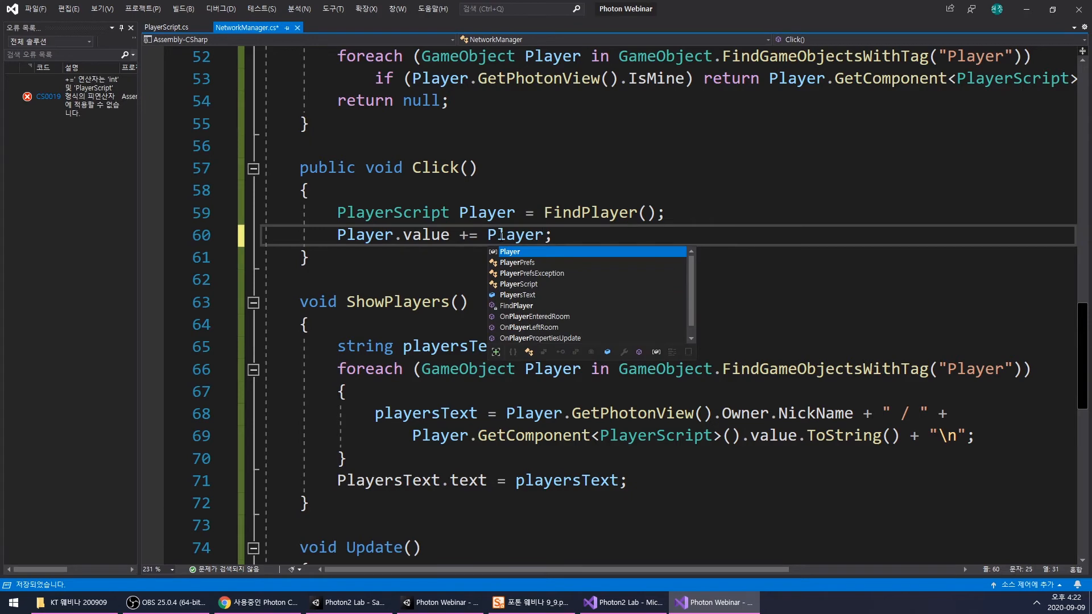
text(.valuePerClick)
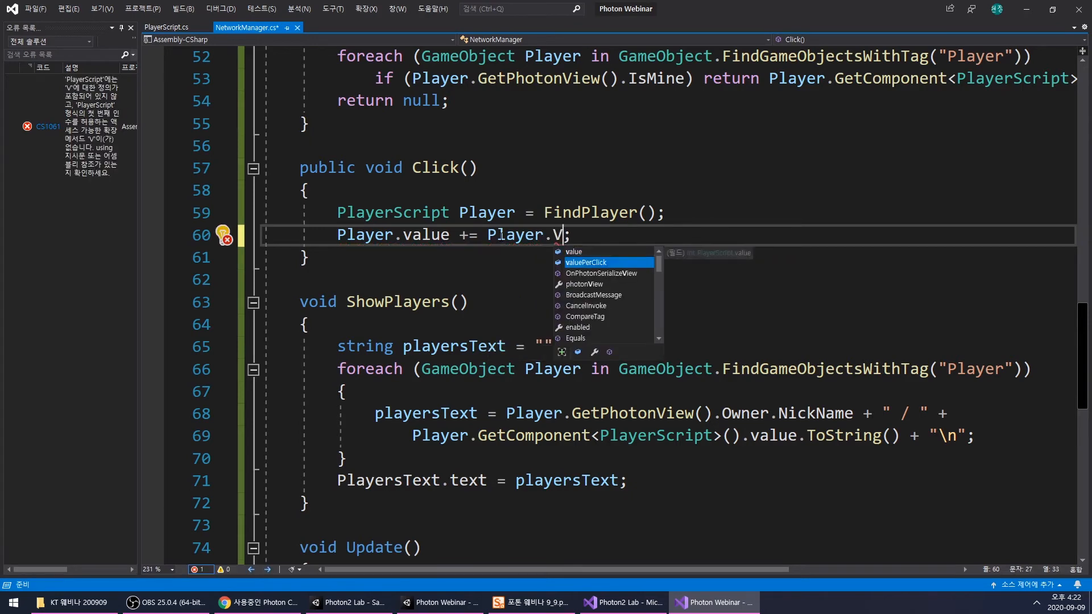
key(Up)
key(Up)
key(Up)
click(548, 235)
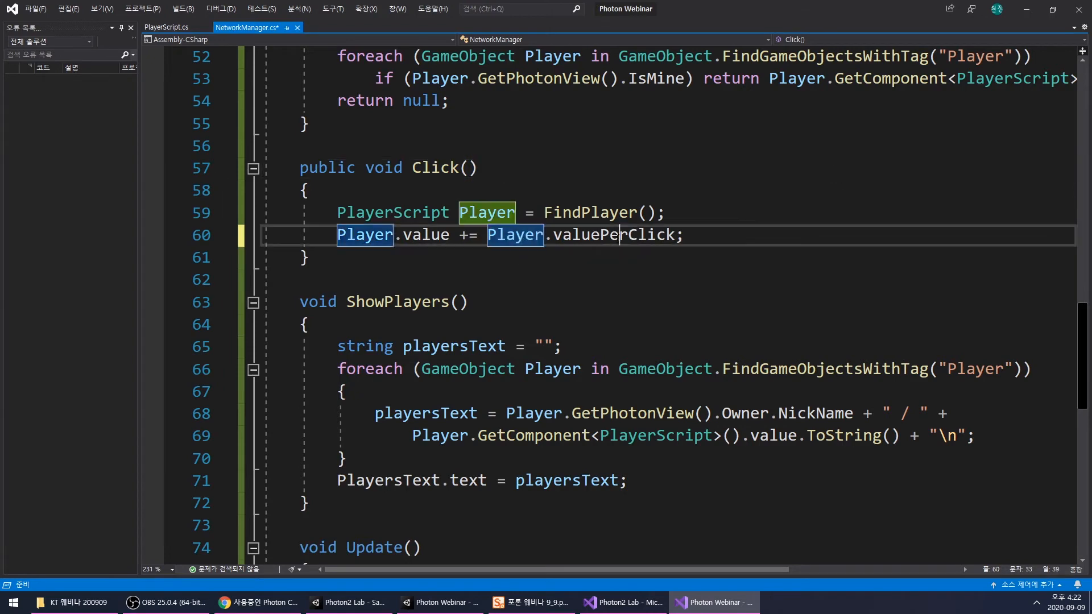
double_click(620, 236)
click(448, 235)
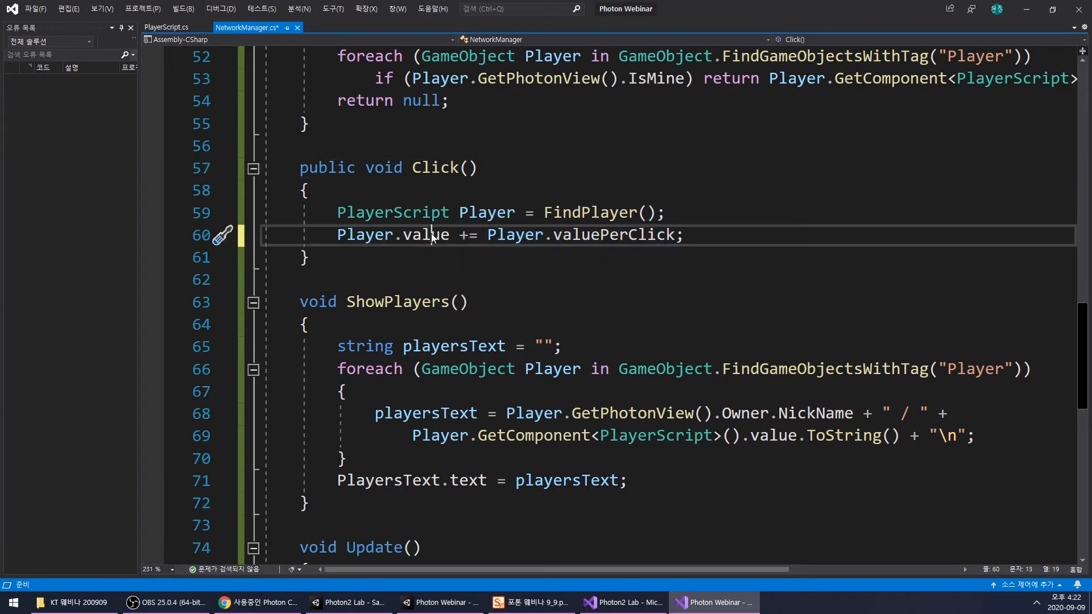
key(ctrl+s)
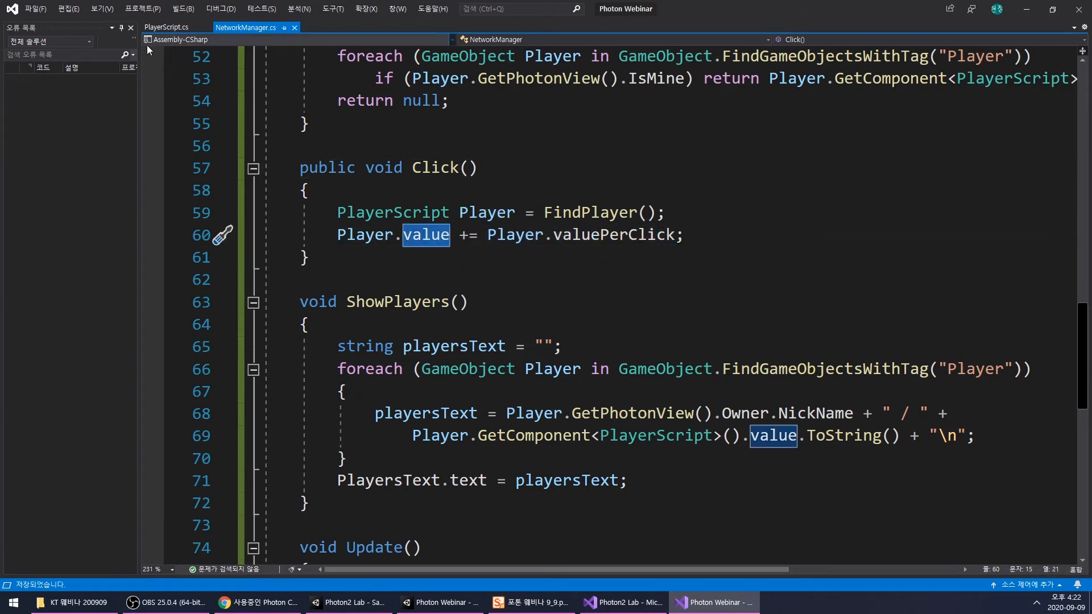
- Switch to the Photon Webinar project in Unity and set the Player prefab's Value Per Click to 2
mouse_move(411, 610)
click(439, 606)
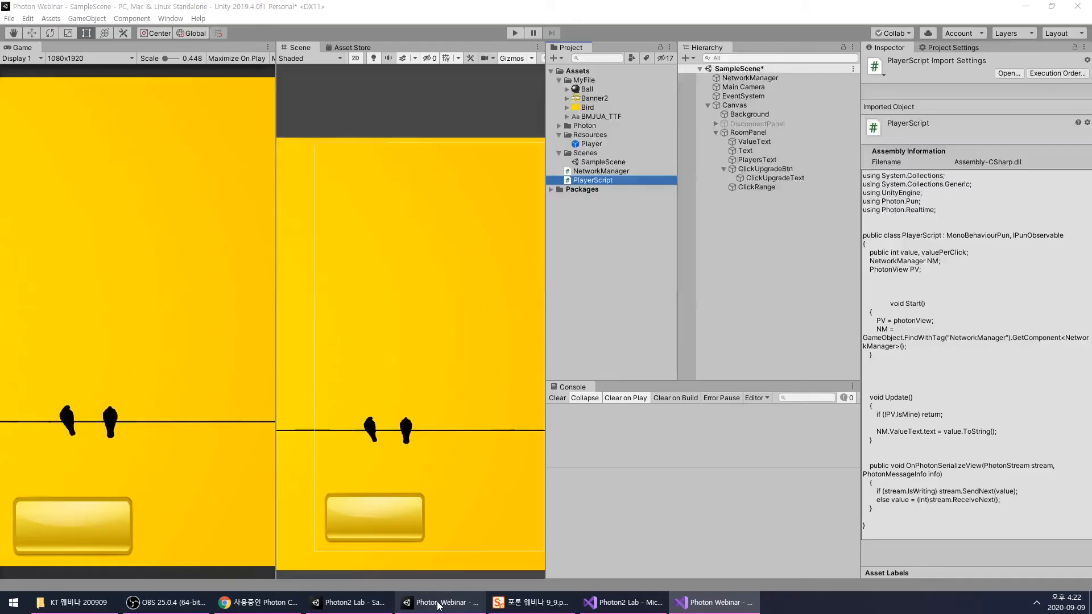
click(593, 145)
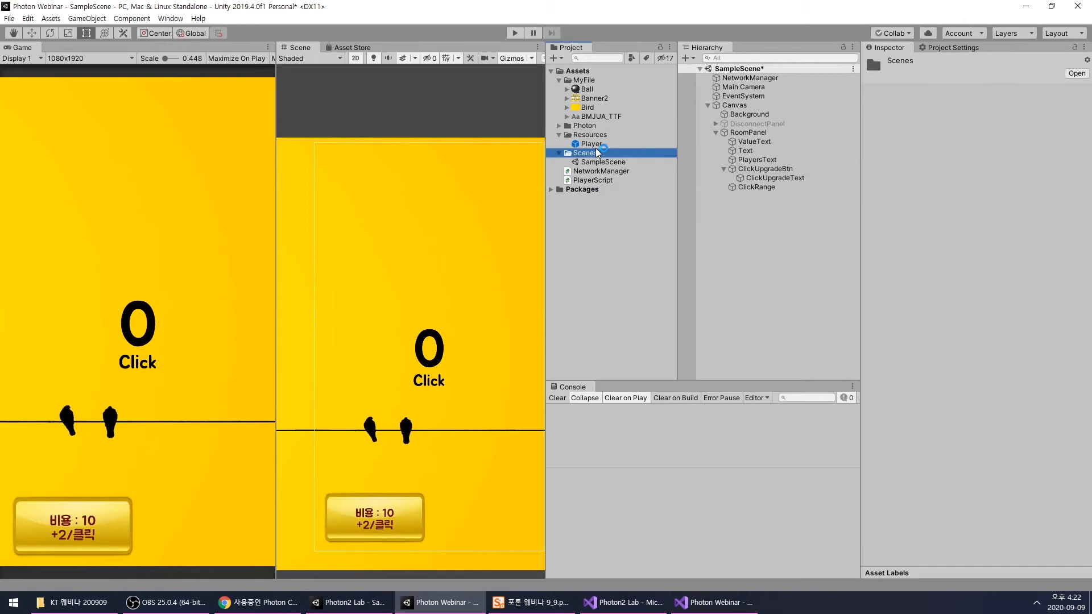
scroll(953, 459, down, 3)
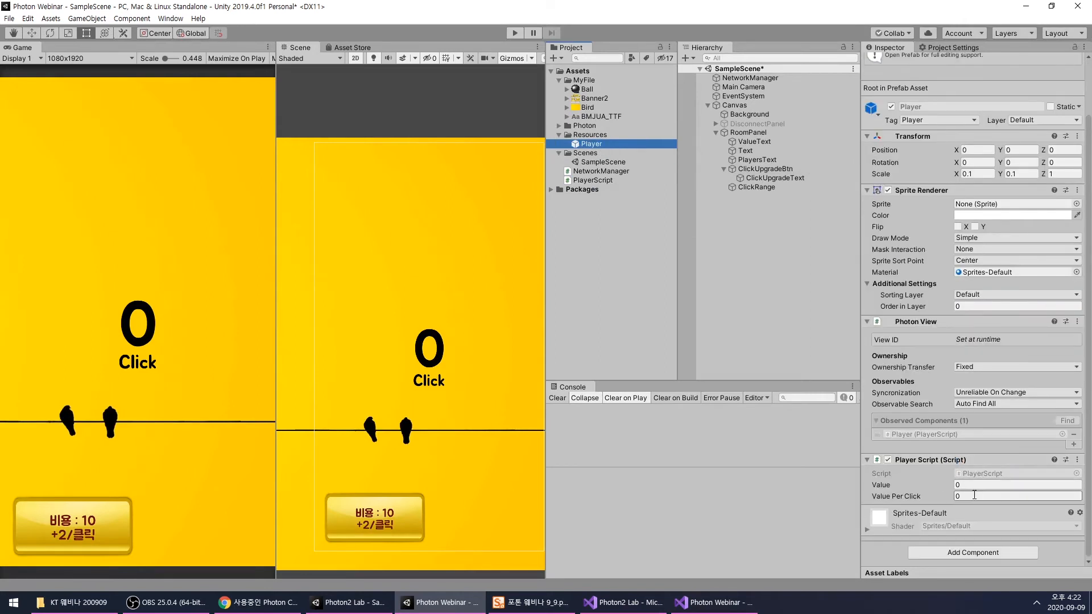
click(996, 496)
text(2)
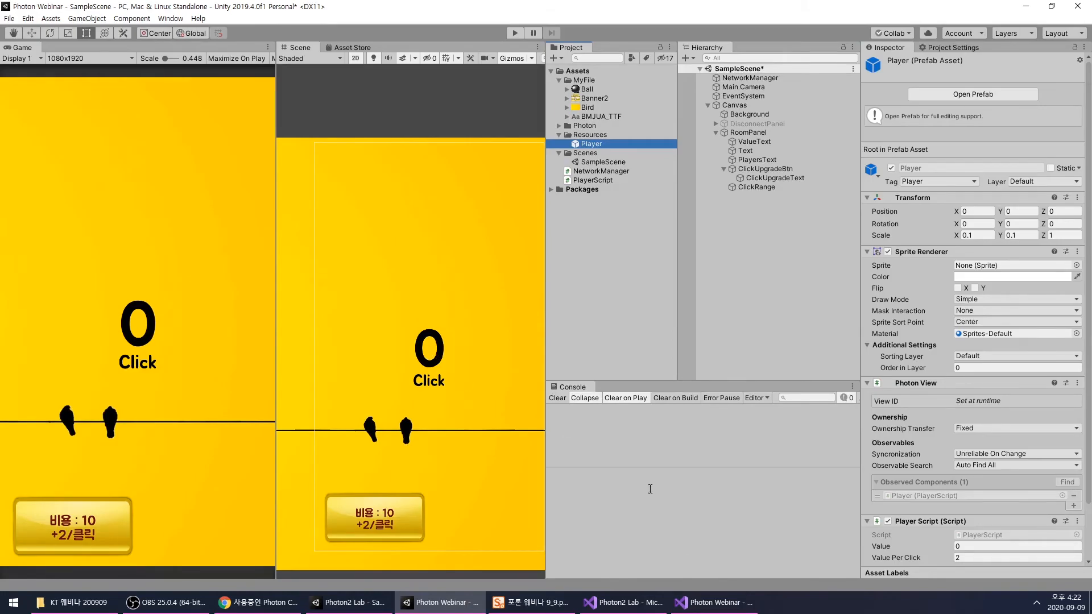
- Return to NetworkManager.cs in Visual Studio and begin a public void method named Upgrade between Click and ShowPlayers
click(714, 602)
click(599, 284)
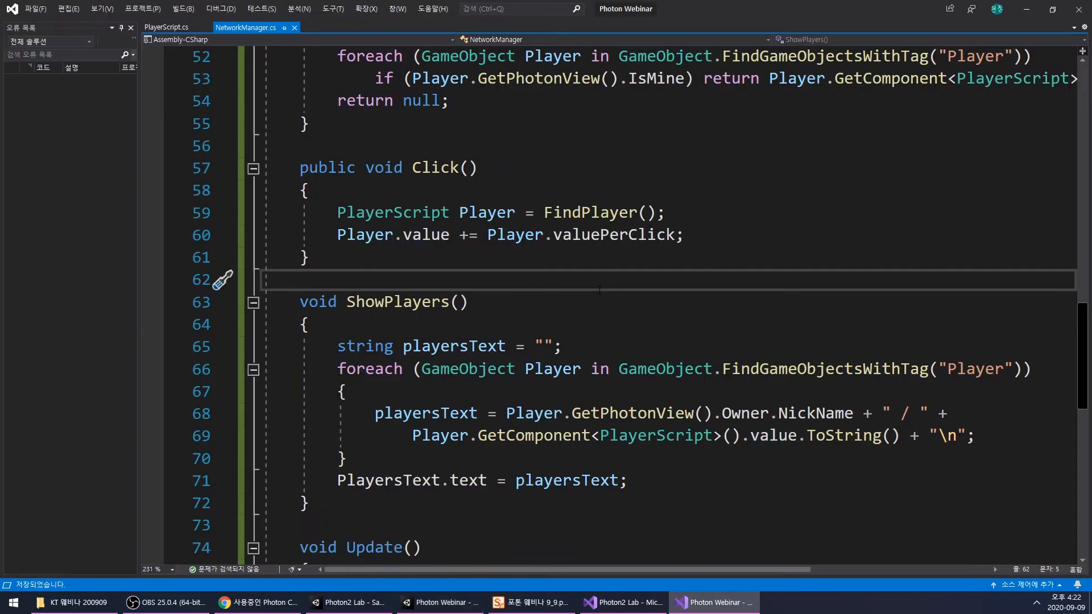
click(413, 240)
click(460, 263)
key(Return)
key(Return)
key(Return)
key(Up)
text(public void )
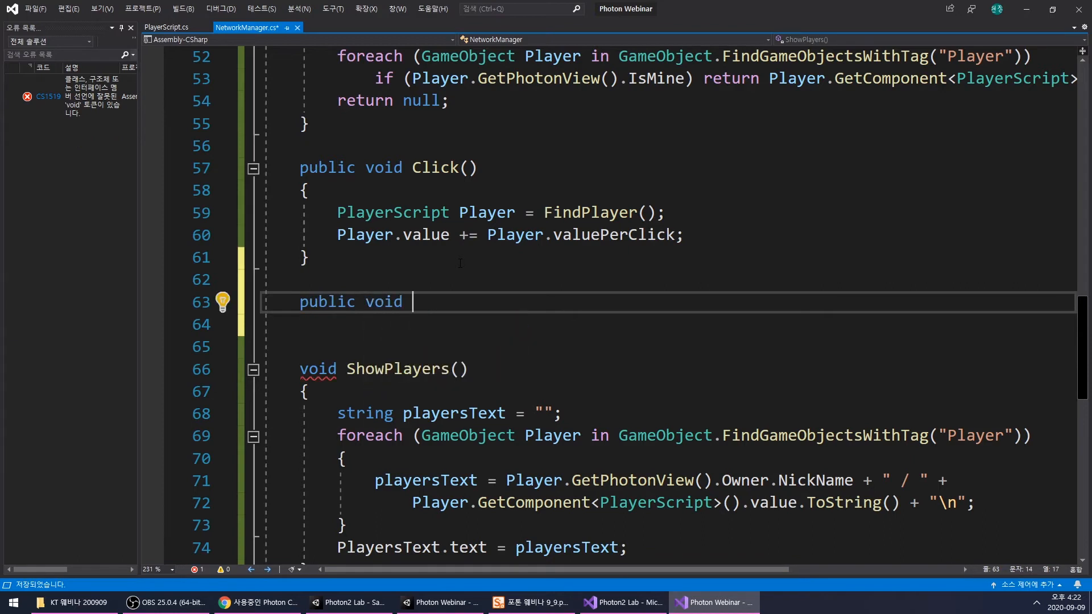
text(U)
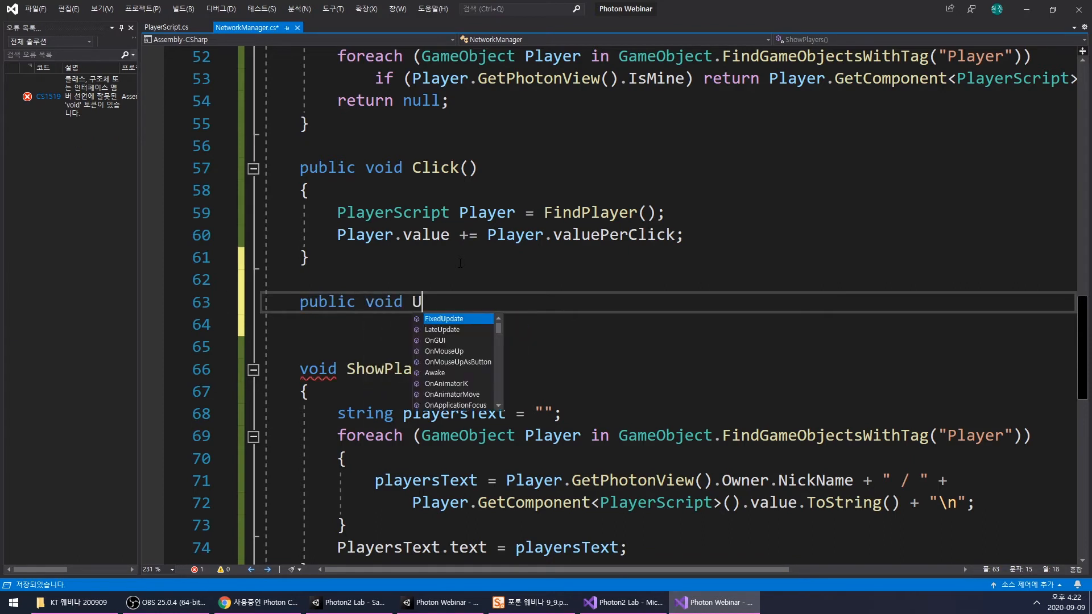
text(pgrade)
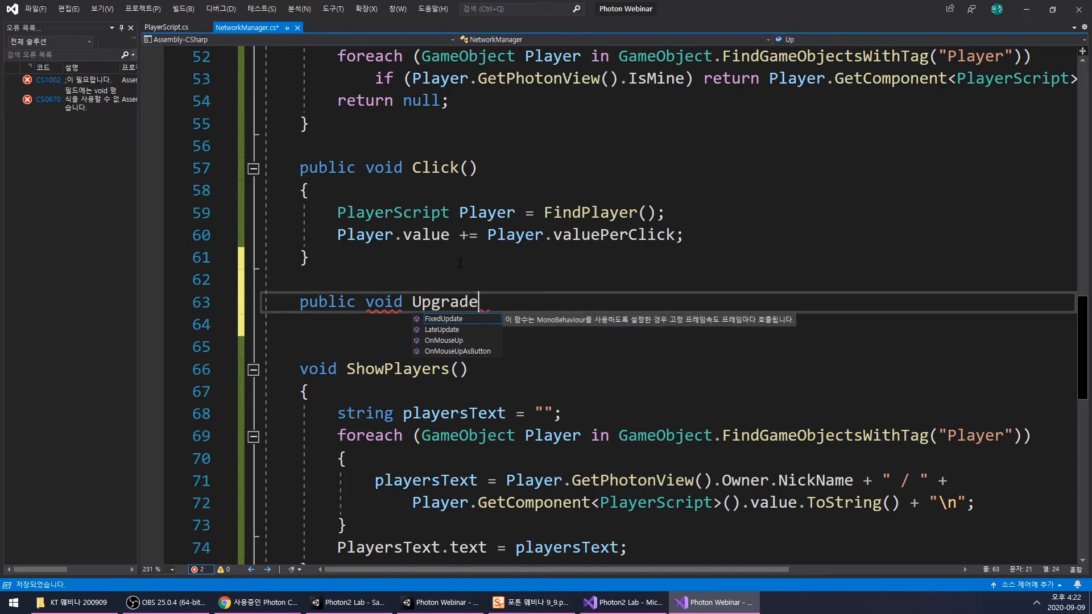
- Prefix the new method's name with Click to make it ClickUpgrade, and give it empty parentheses and an empty multi-line body
click(412, 301)
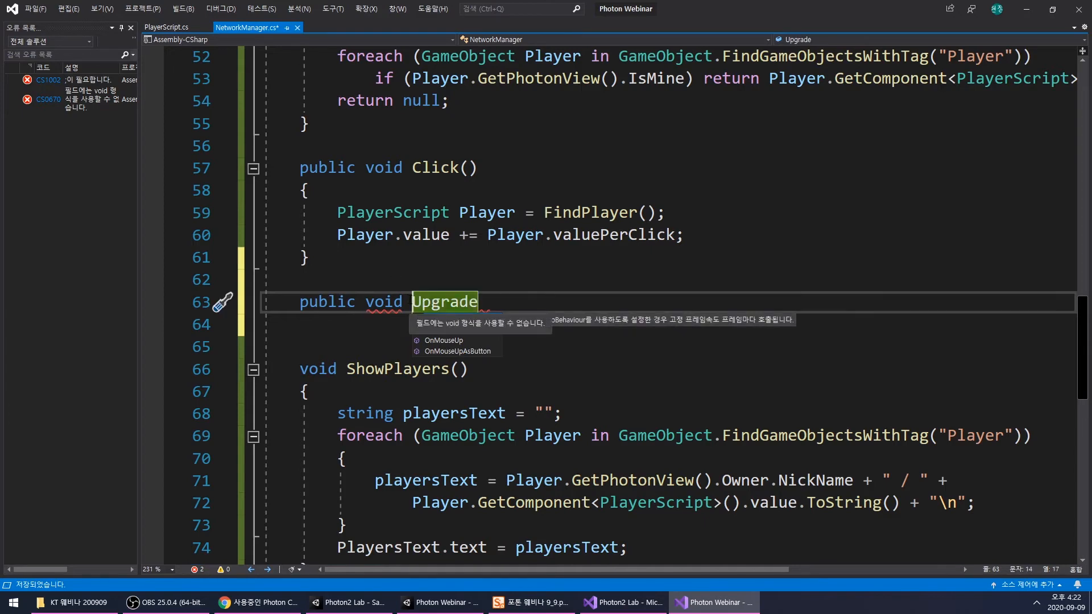
text(Click)
key(End)
text((){)
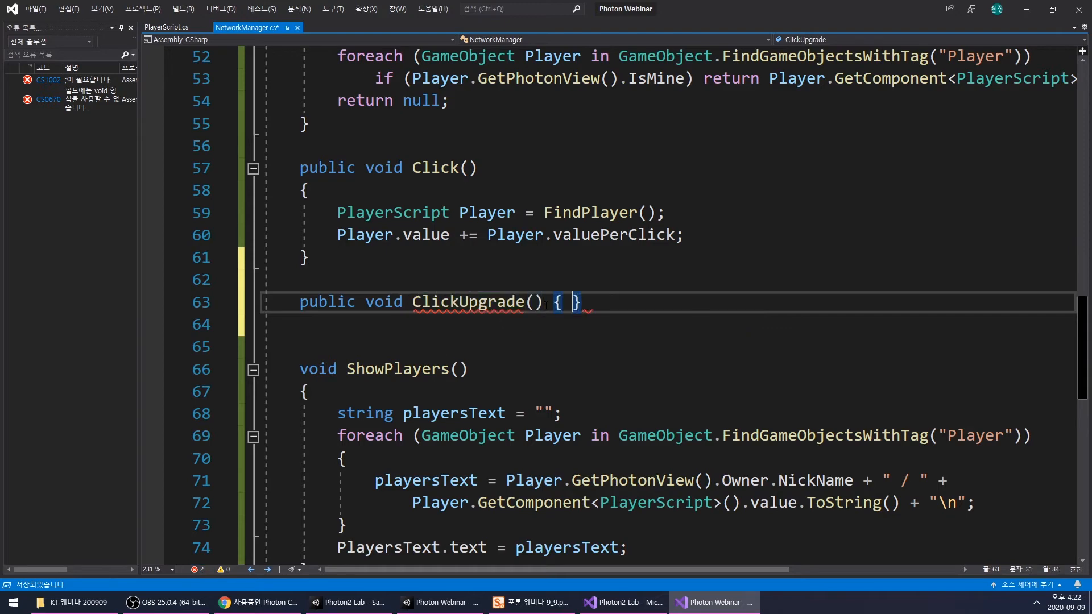
key(Return)
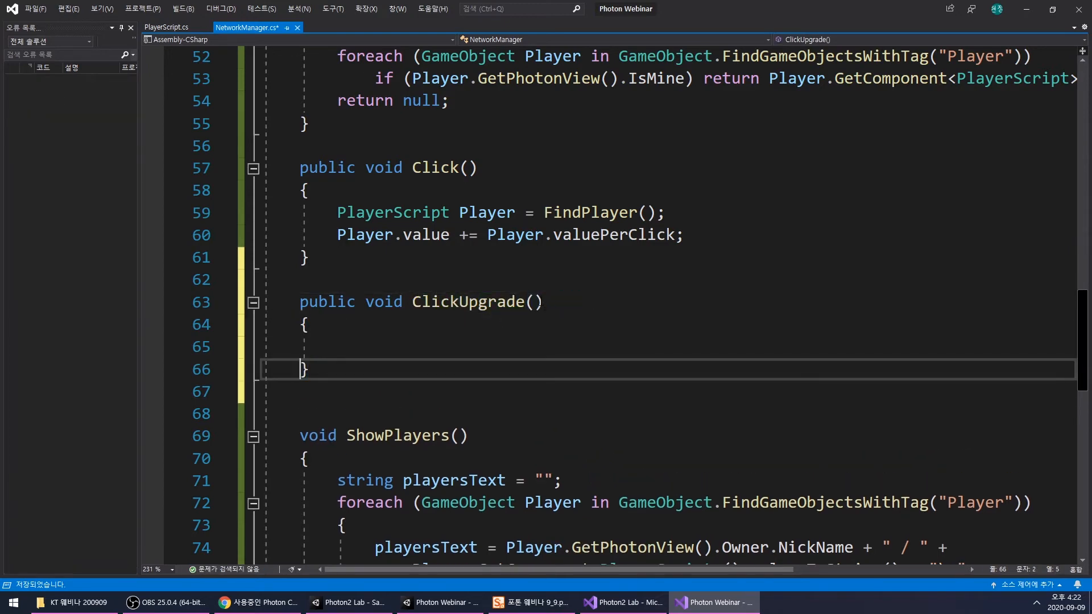
key(Up)
key(End)
- Save NetworkManager.cs with the empty ClickUpgrade method in place
double_click(476, 306)
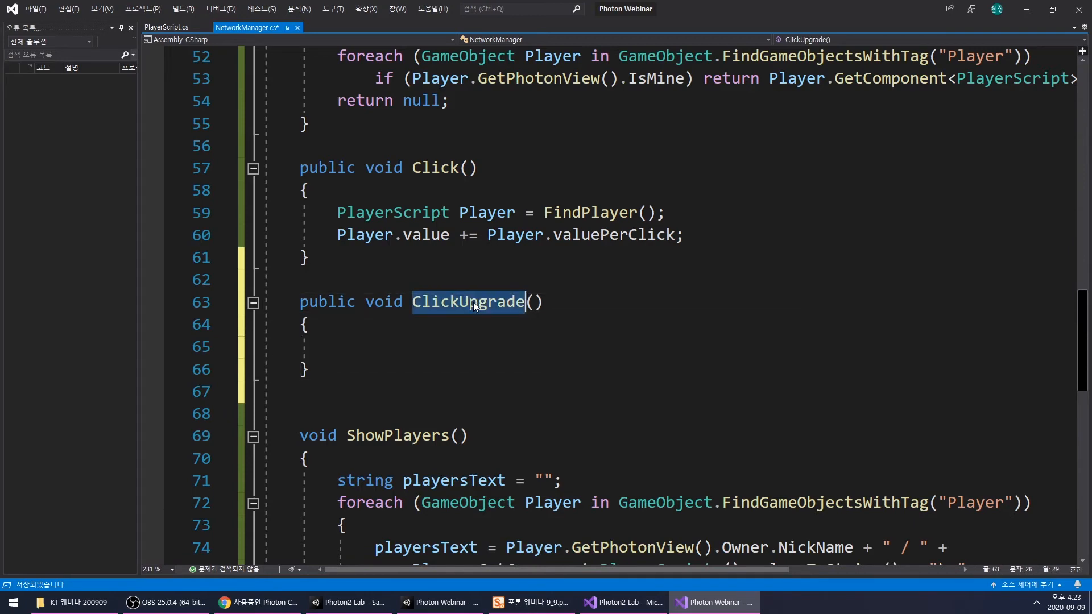
drag(477, 306, 541, 310)
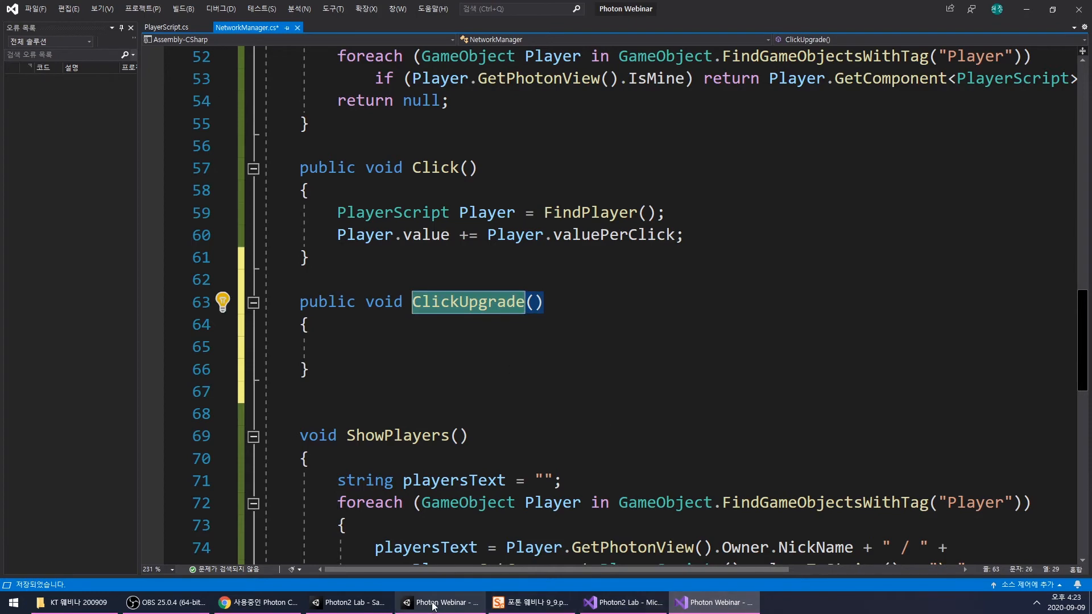
mouse_move(433, 608)
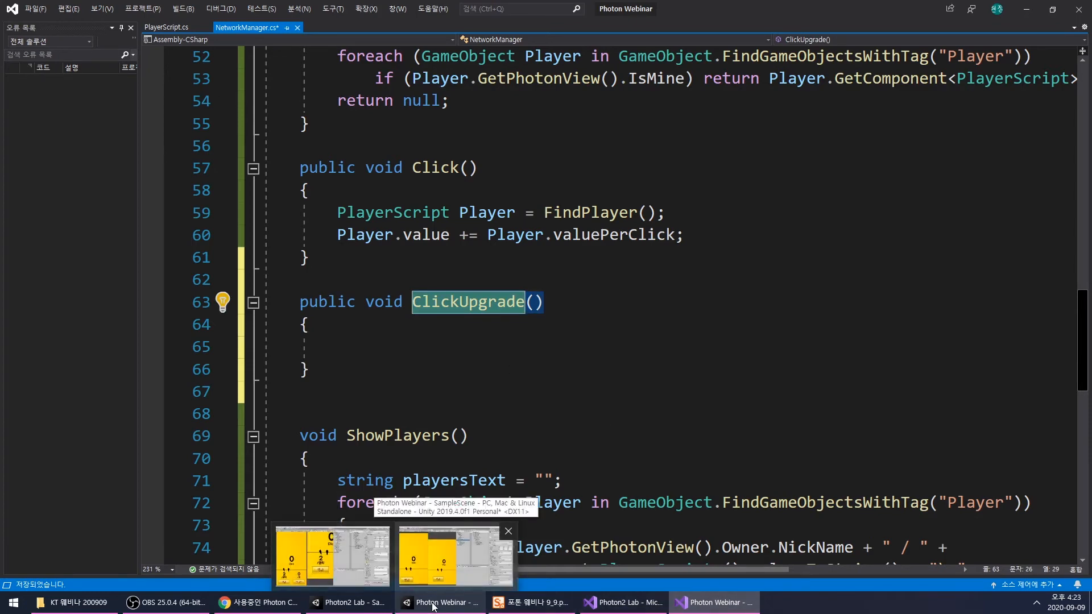
drag(337, 235, 450, 235)
click(428, 343)
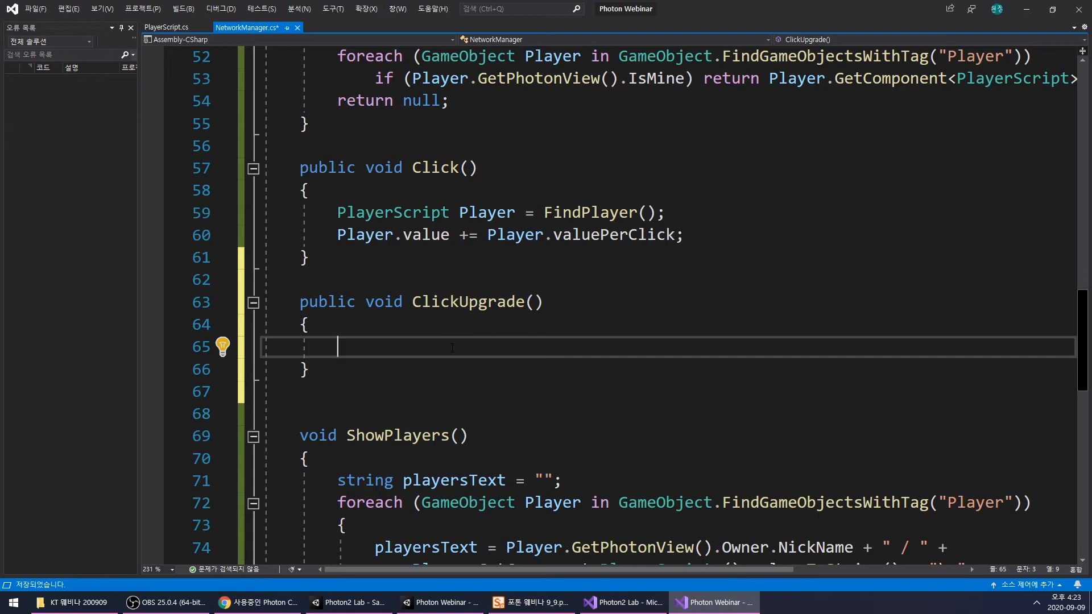
key(ctrl+s)
key(Up)
key(Up)
key(End)
- Switch to the Photon Webinar project in Unity and examine the cost and per-click lines of ClickUpgradeText on the upgrade button
click(1033, 12)
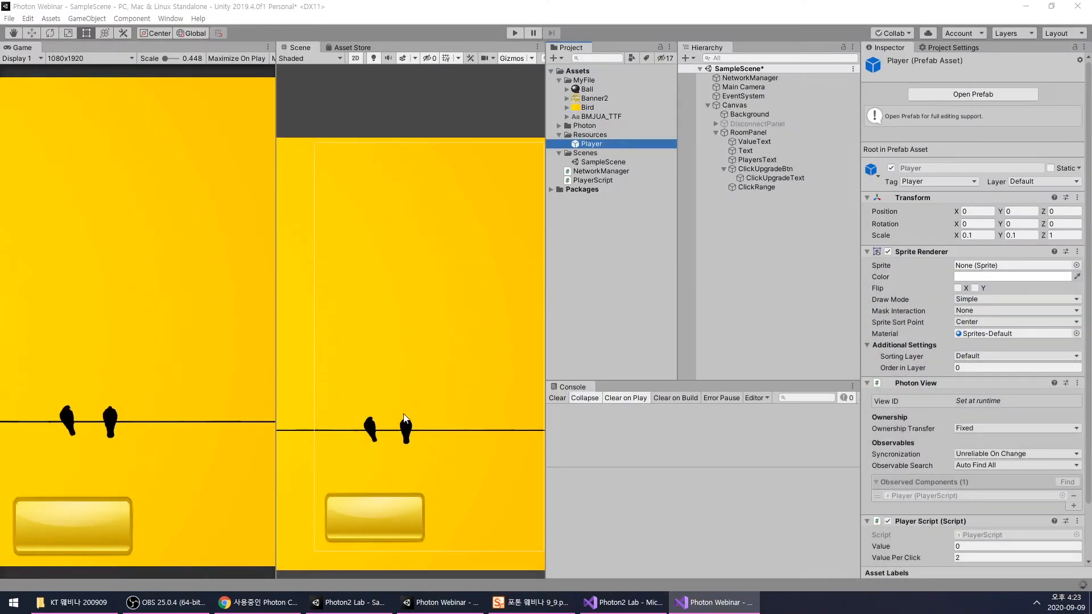
click(771, 178)
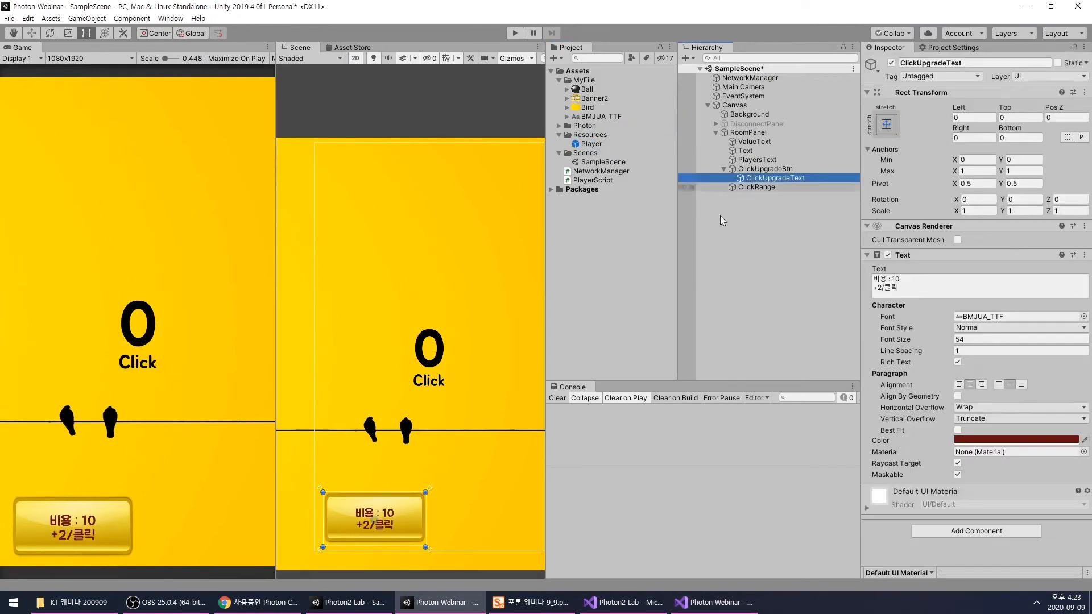
key(f)
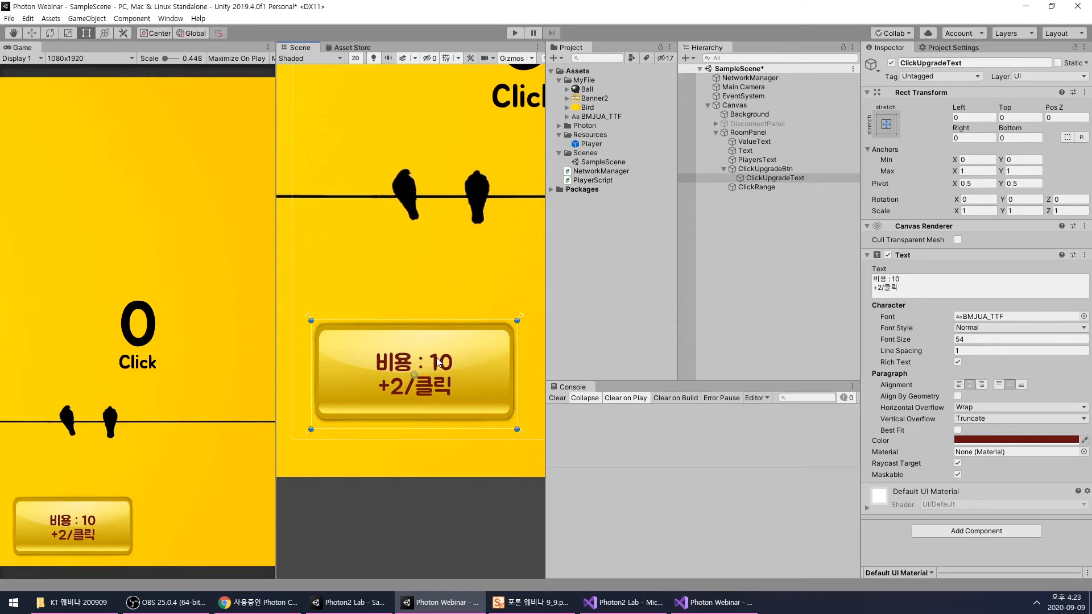
scroll(437, 362, up, 3)
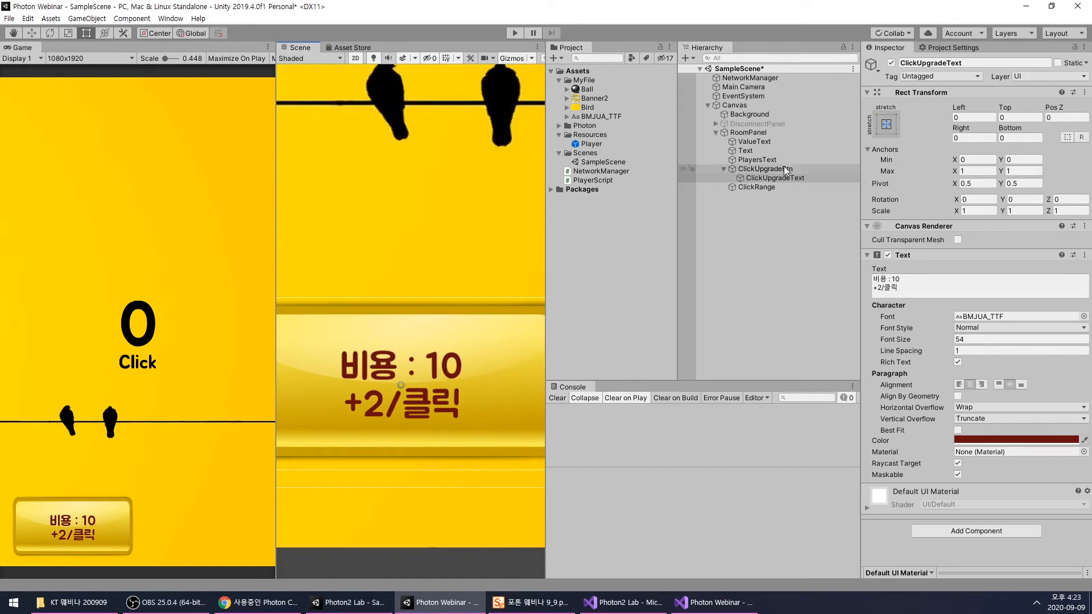
scroll(383, 405, up, 1)
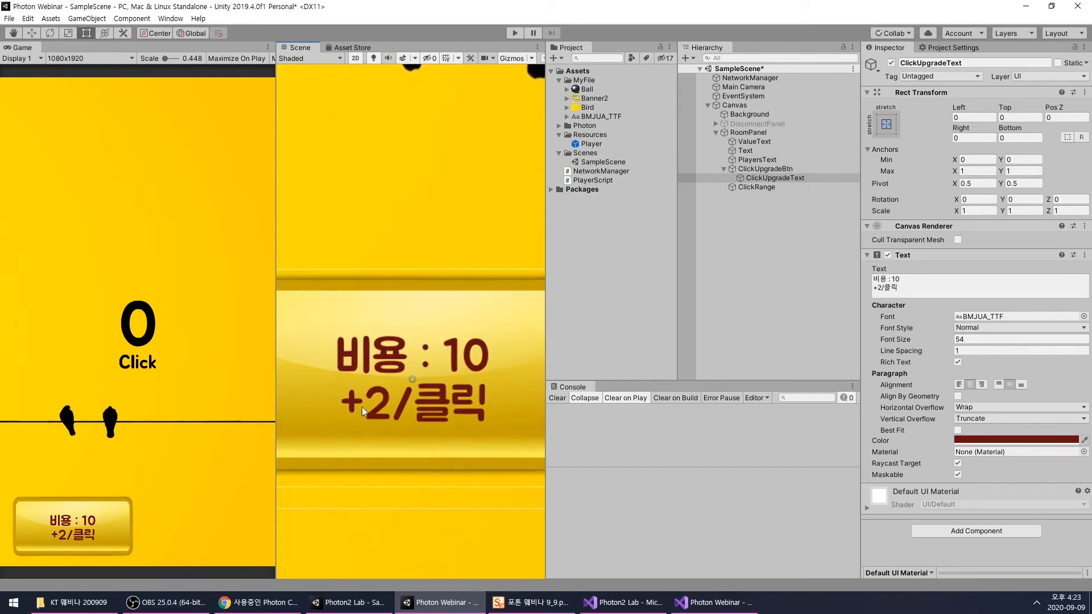
scroll(378, 401, down, 2)
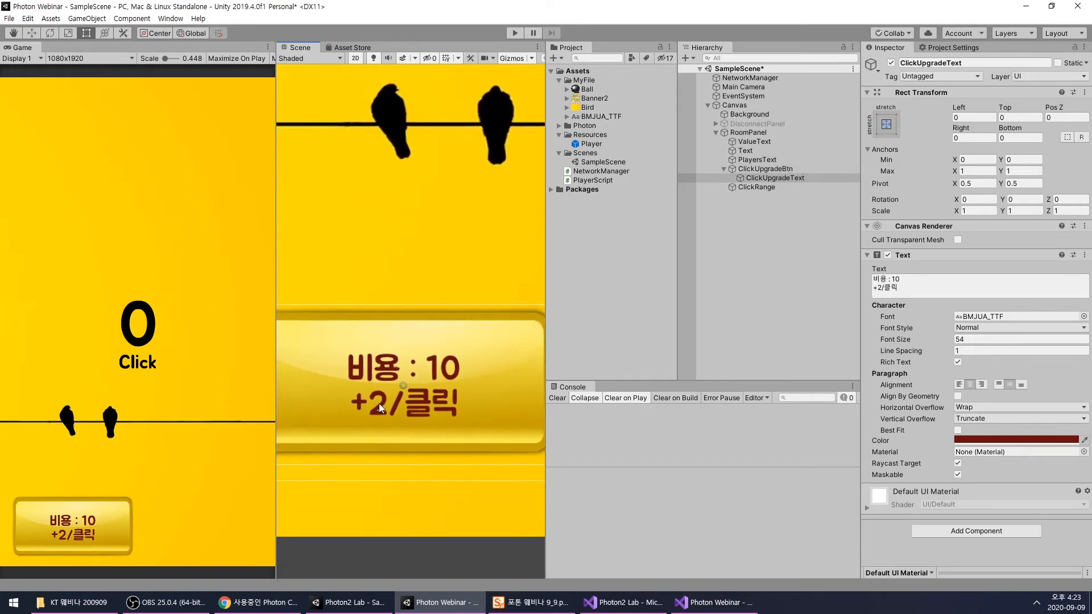
scroll(379, 404, up, 1)
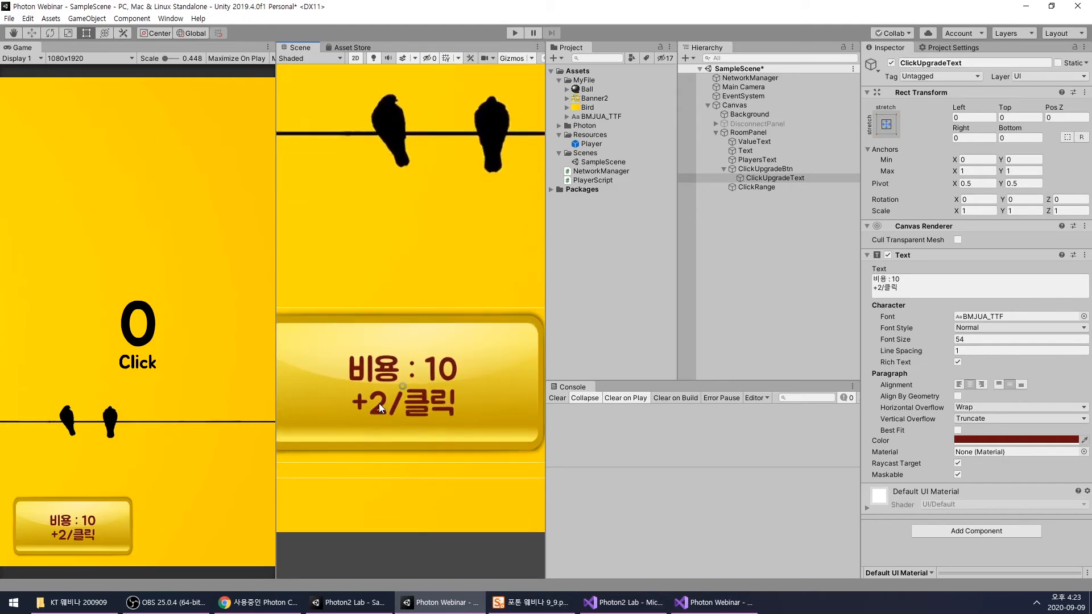
- Return to Visual Studio and add clickUpgradeCost after valuePerClick in PlayerScript's public int declaration
click(688, 603)
scroll(509, 455, up, 10)
click(152, 28)
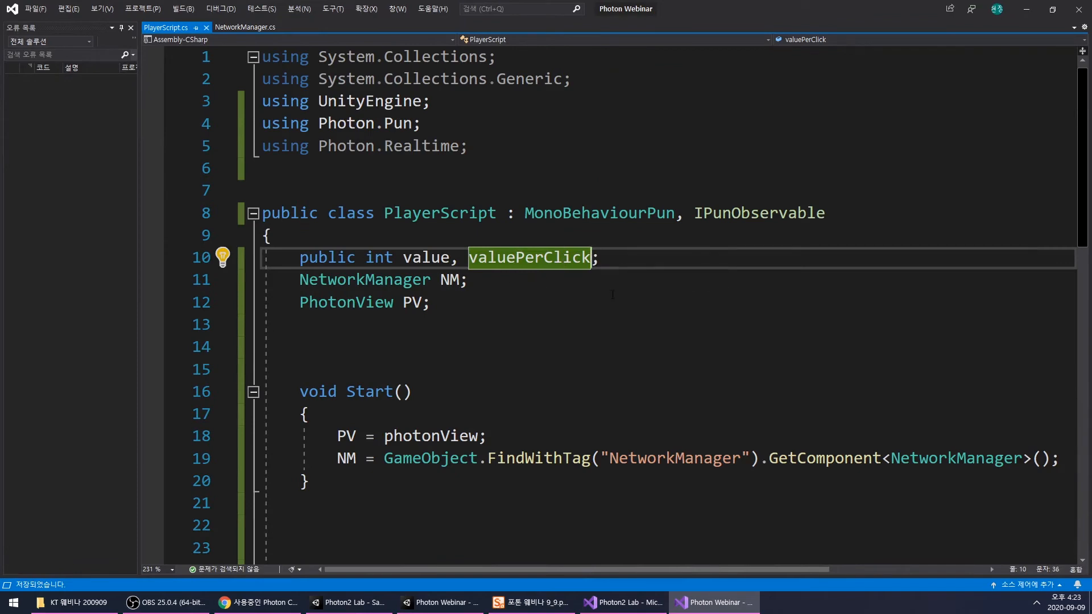
text(,)
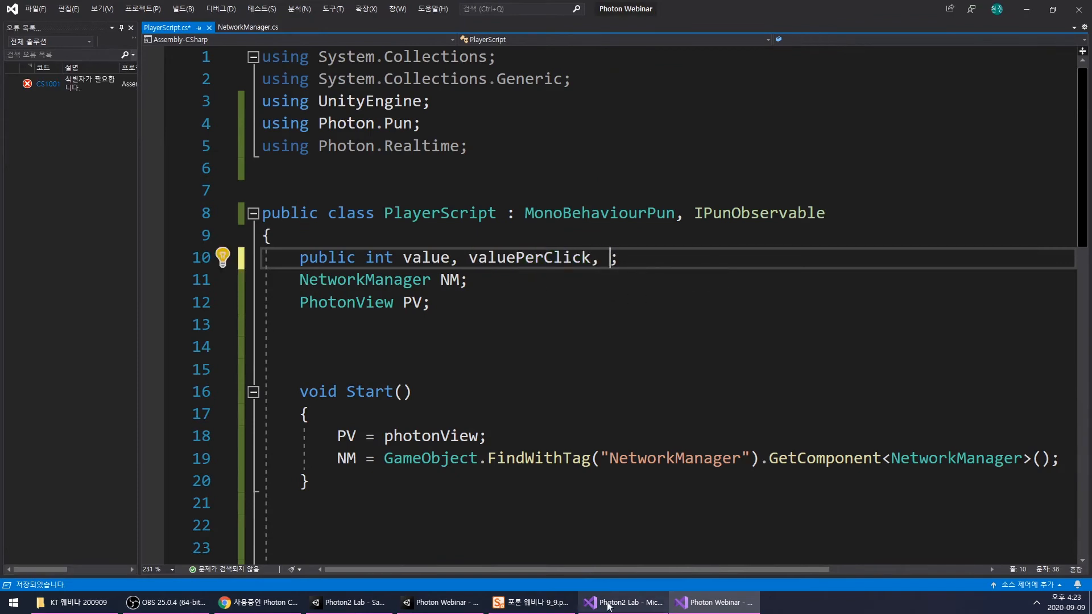
click(366, 601)
key(alt+Tab)
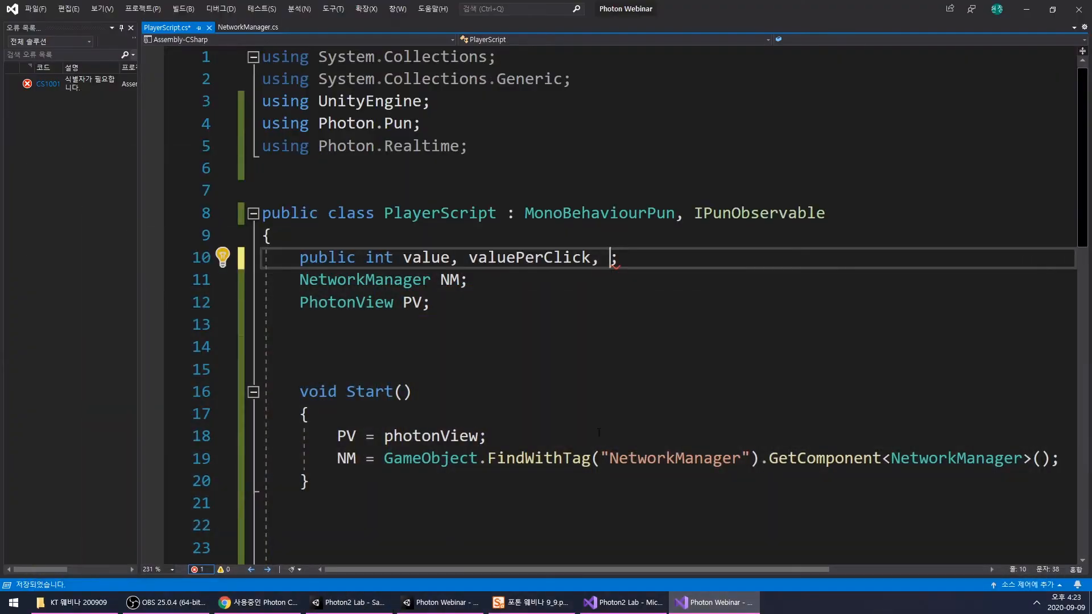
text(clickU)
text(pg)
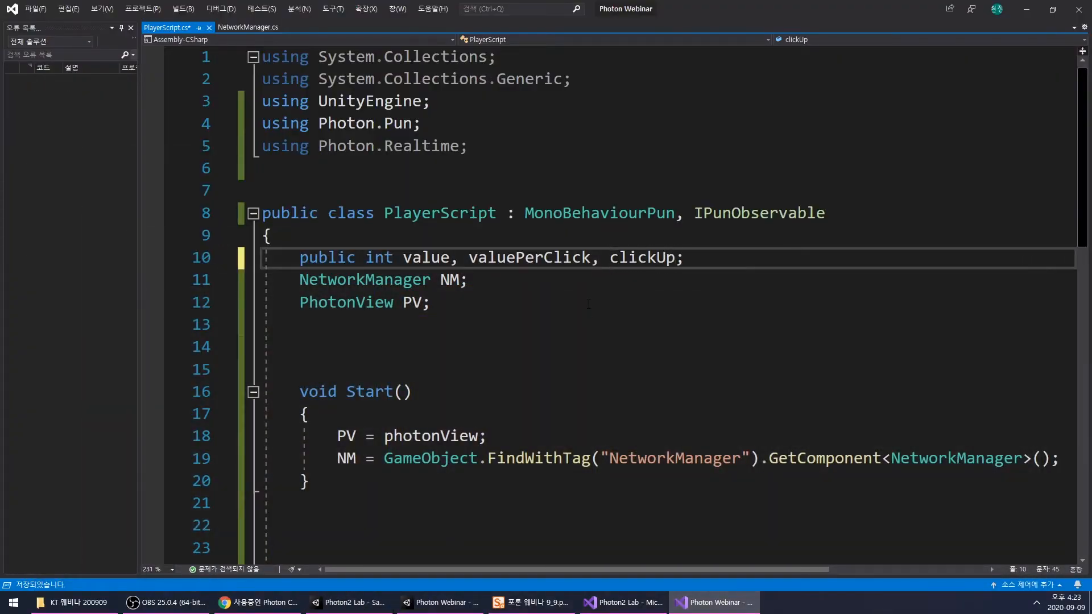
text(radeCost,)
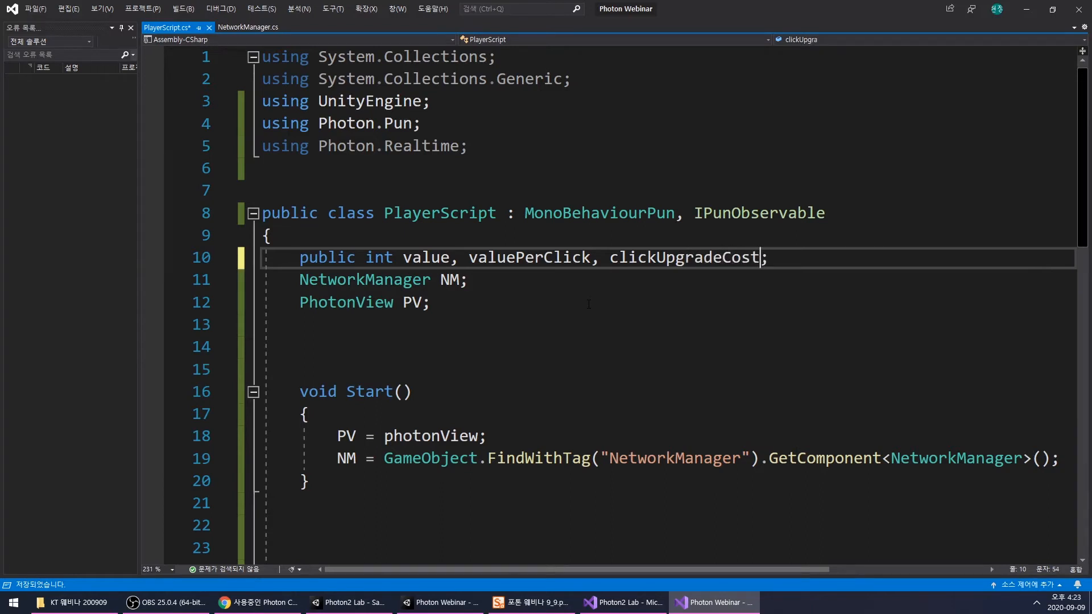
- Add clickUpgradeAdd to the same public int declaration, reusing the clickUpgrade part of the preceding field name, and save PlayerScript.cs
drag(609, 258, 722, 261)
key(ctrl+c)
click(780, 260)
key(ctrl+v)
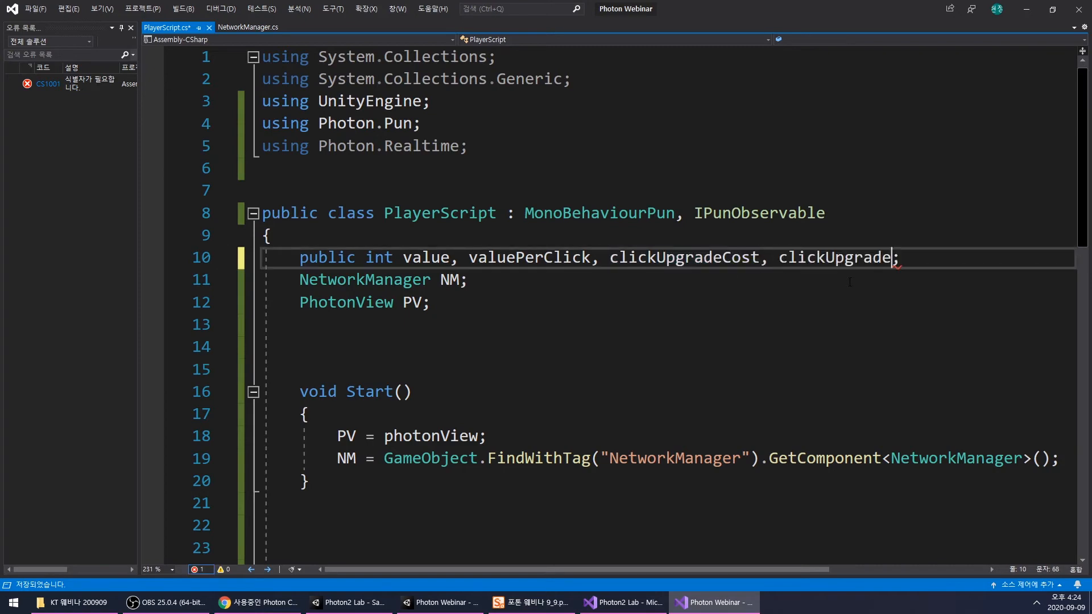
click(432, 608)
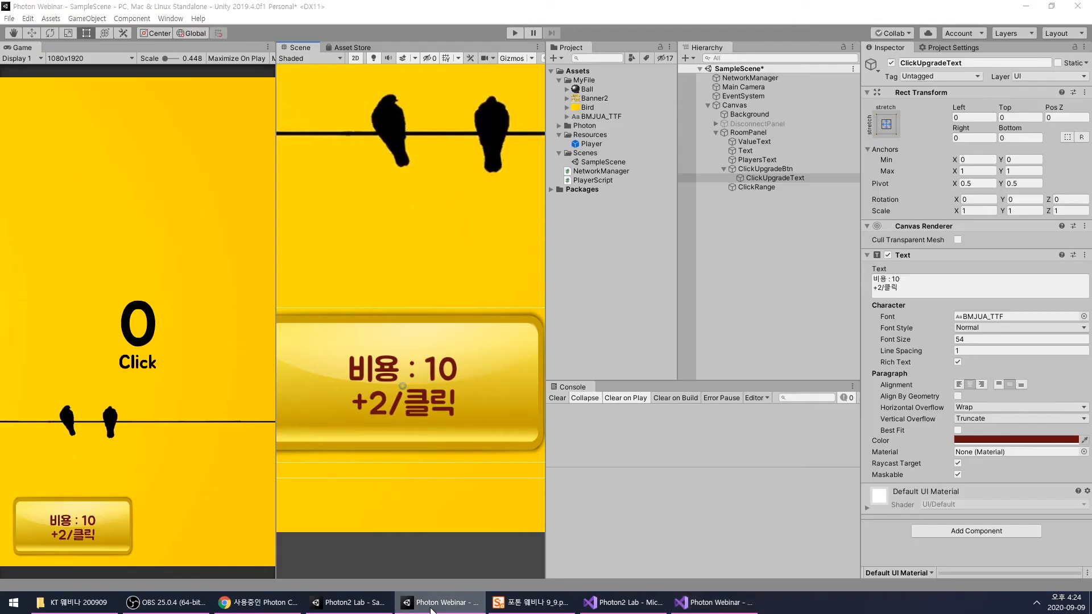
click(430, 608)
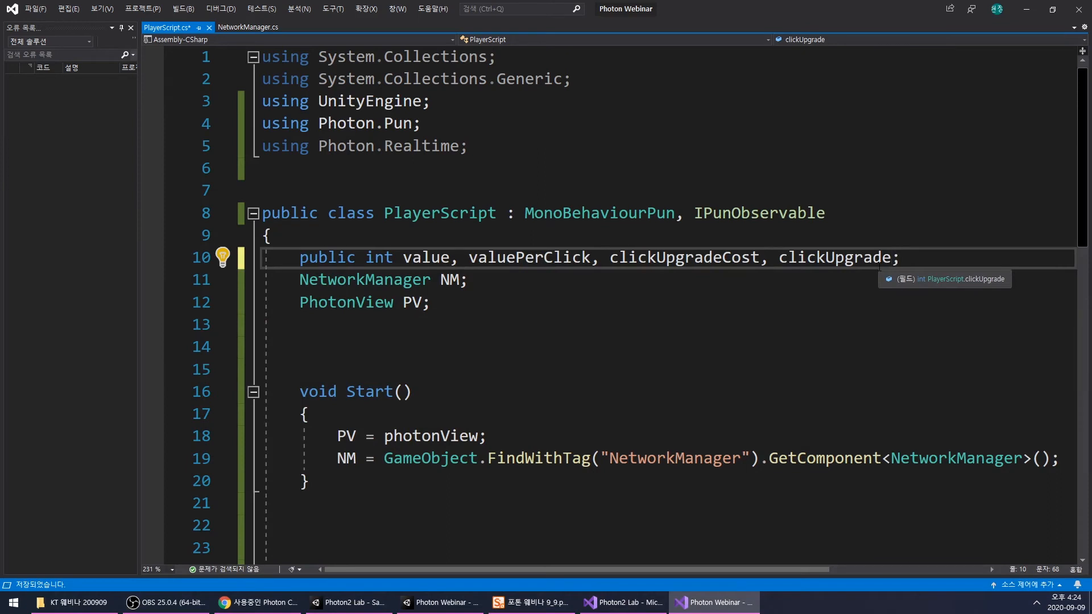
text(Add)
click(798, 275)
key(ctrl+s)
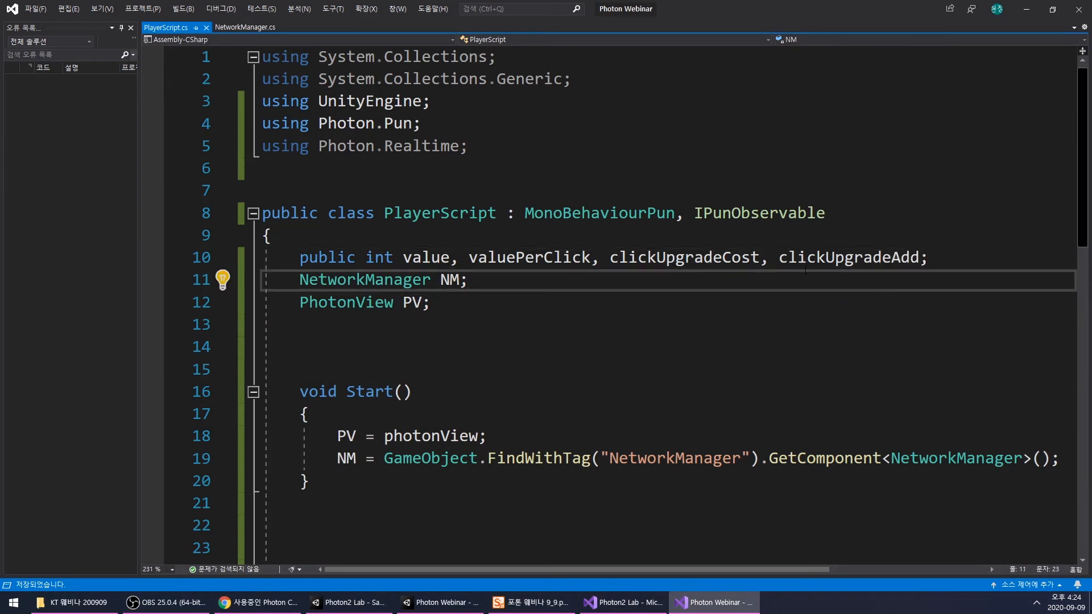
- In Unity, set the Player prefab's Click Upgrade Cost to 10 and open its Click Upgrade Add value for editing
click(423, 611)
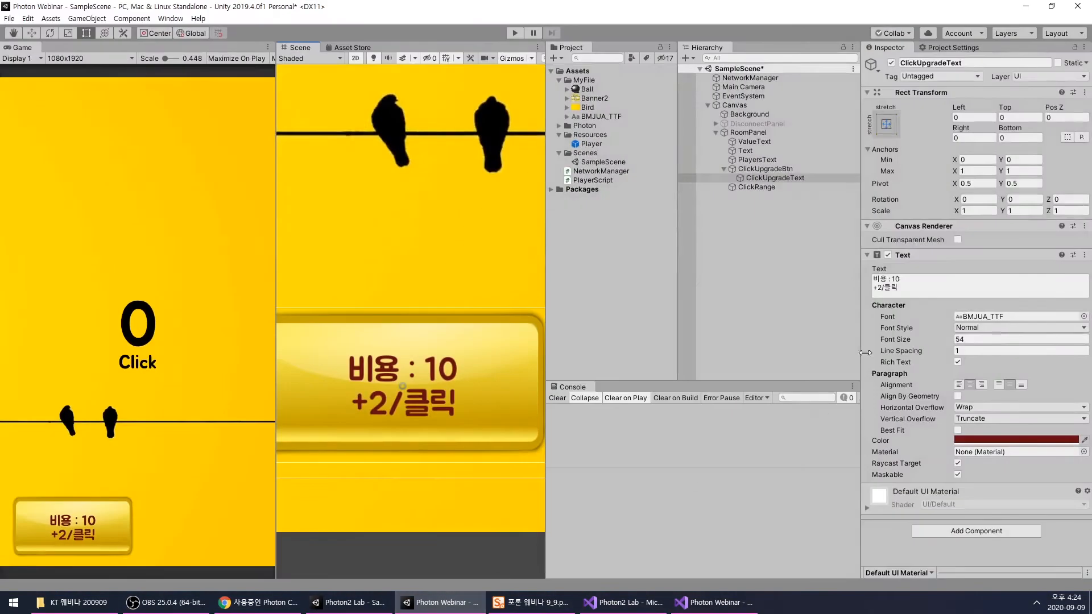
click(617, 146)
scroll(893, 416, down, 3)
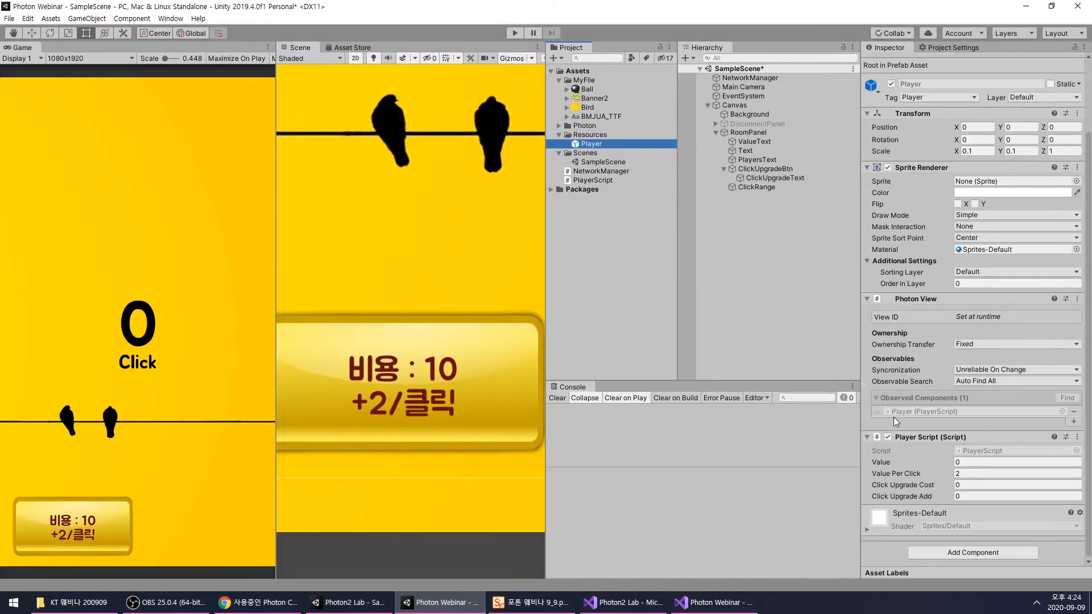
click(975, 485)
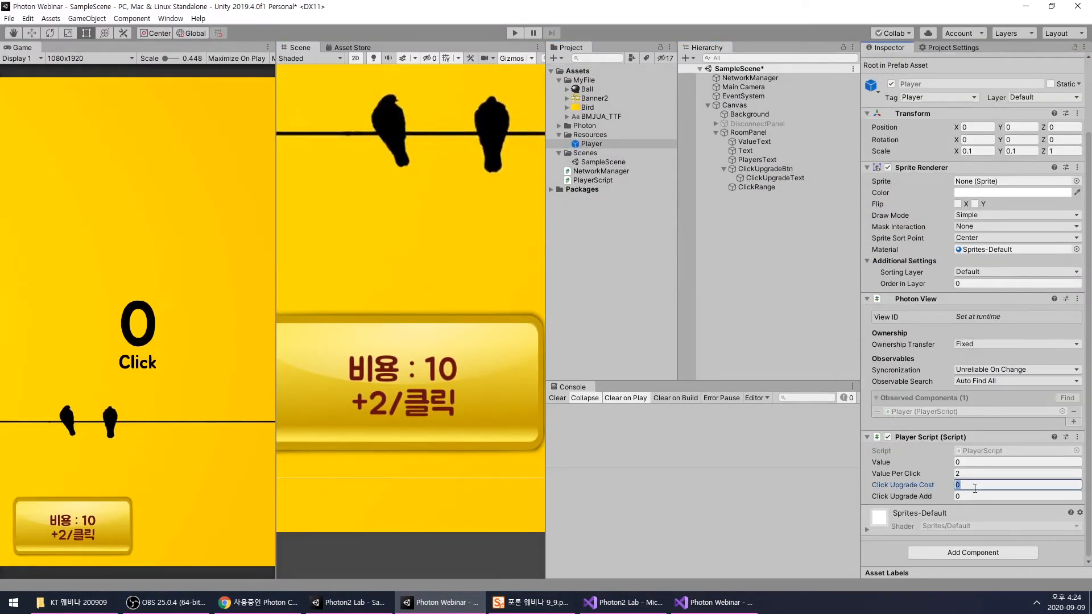
text(10)
click(971, 495)
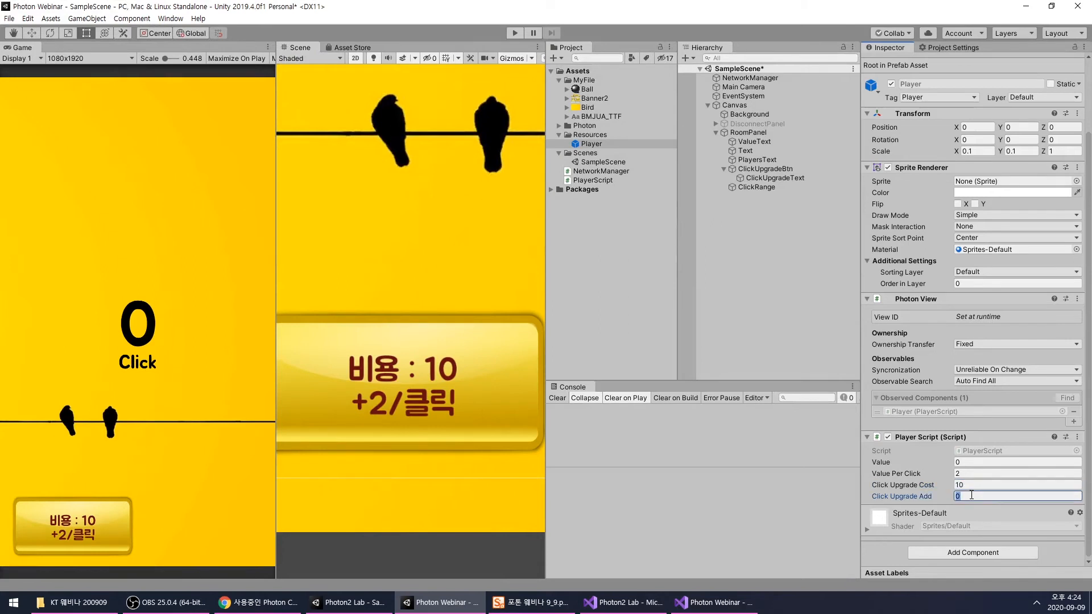
click(736, 227)
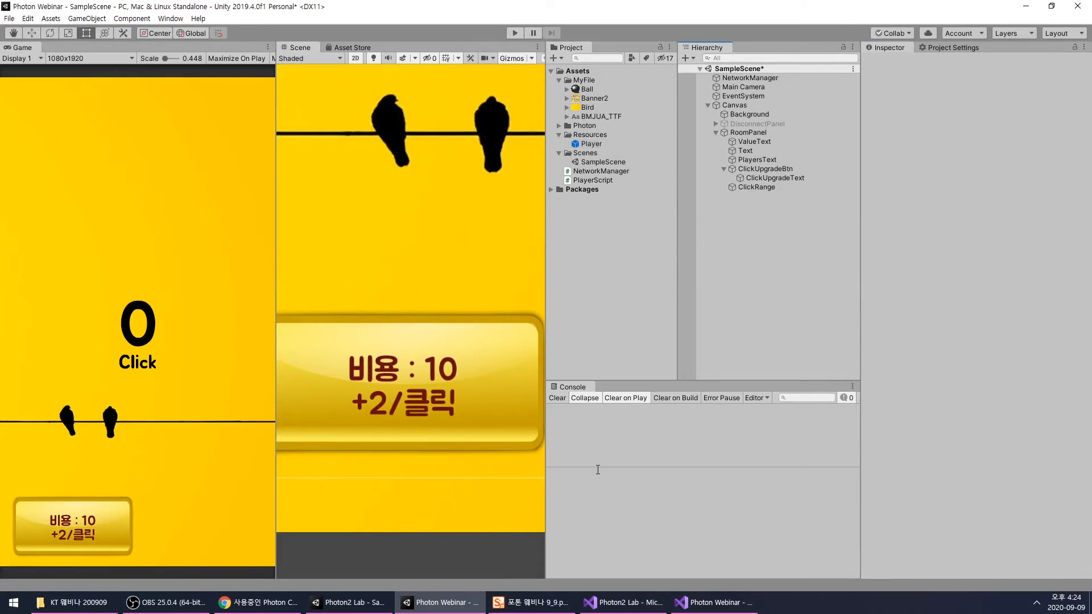
- In NetworkManager.cs in Visual Studio, copy the line PlayerScript Player = FindPlayer(); from Click into ClickUpgrade and leave a blank line below it
click(715, 602)
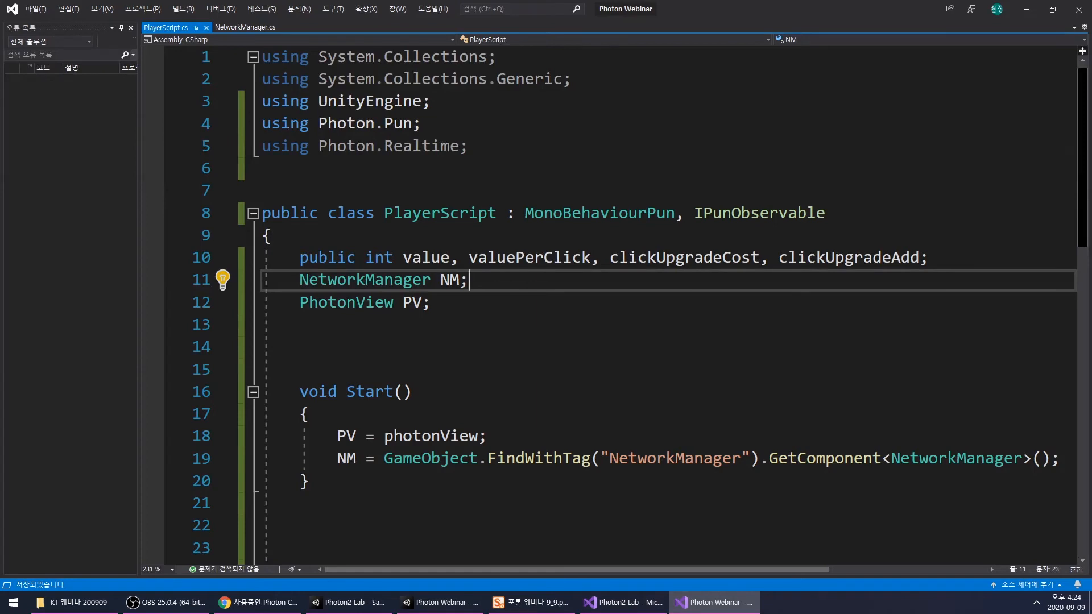
click(244, 27)
scroll(605, 370, down, 7)
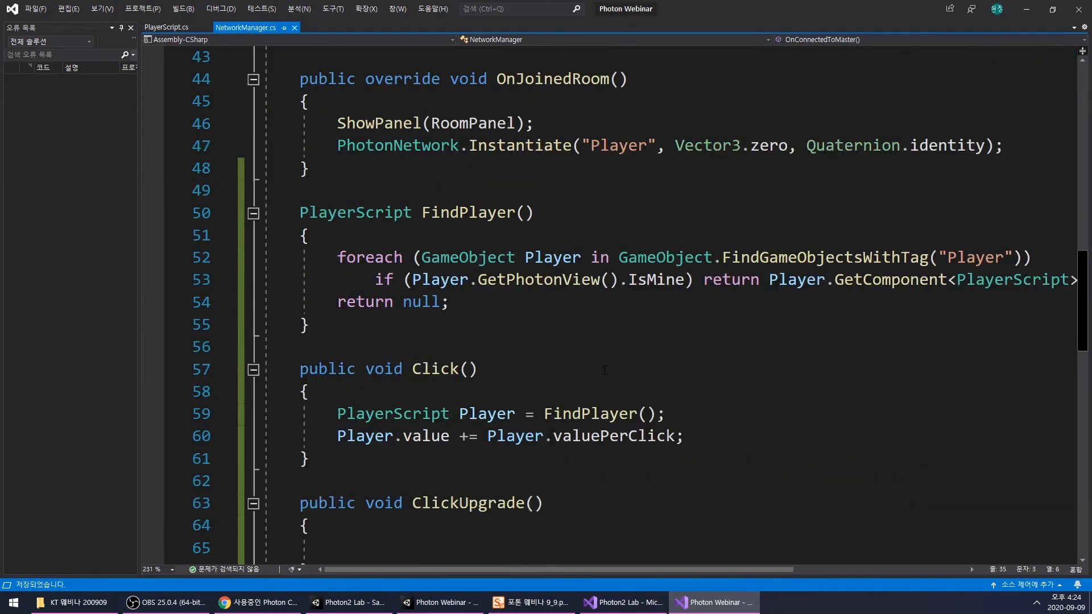
scroll(605, 370, down, 3)
click(510, 341)
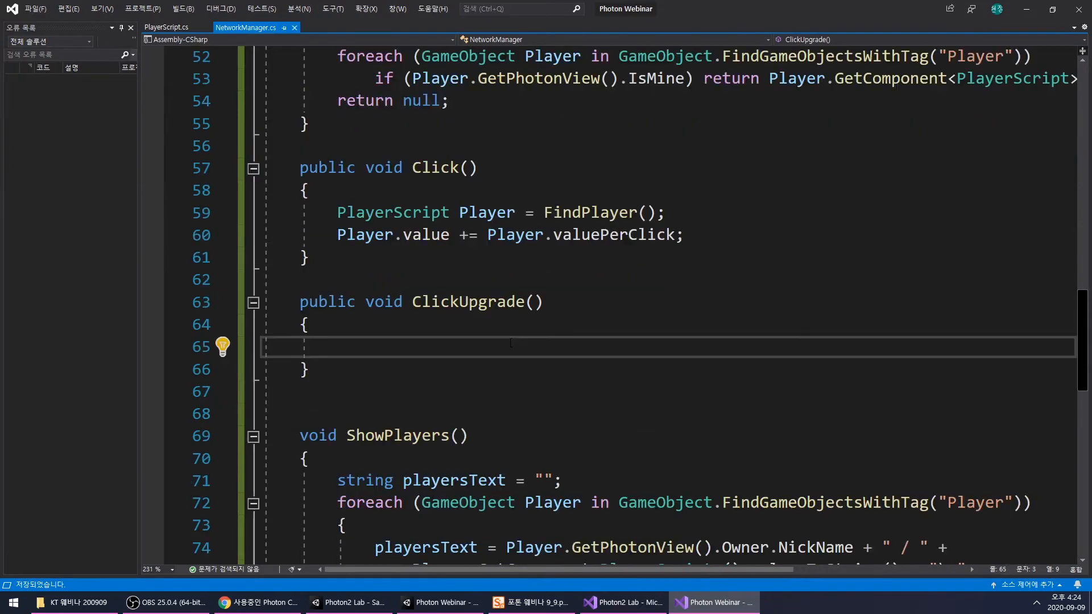
drag(337, 213, 665, 214)
key(ctrl+c)
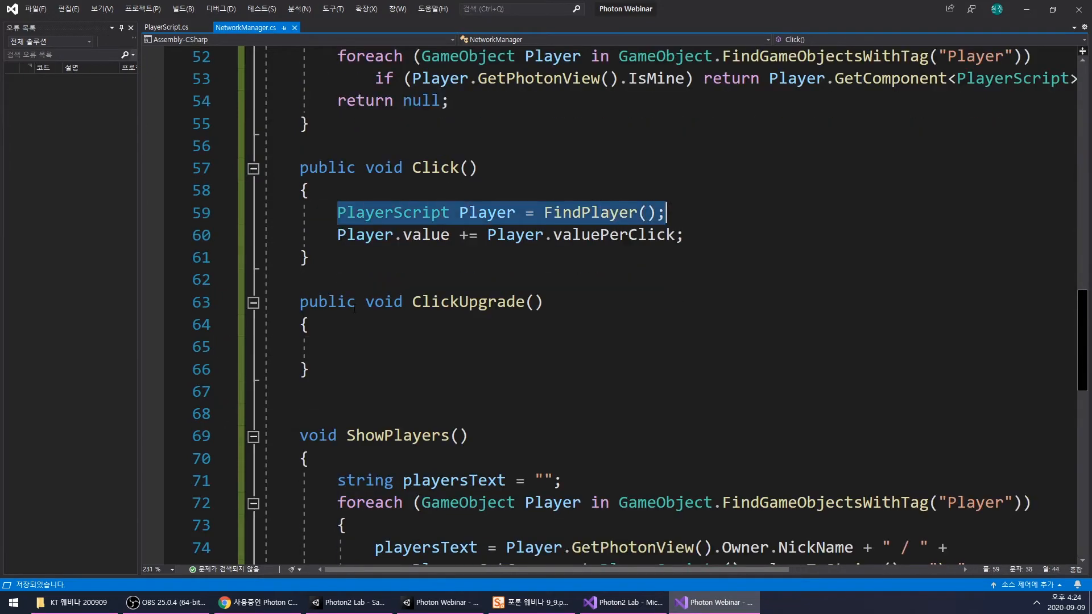
click(390, 346)
key(ctrl+v)
key(Return)
key(Return)
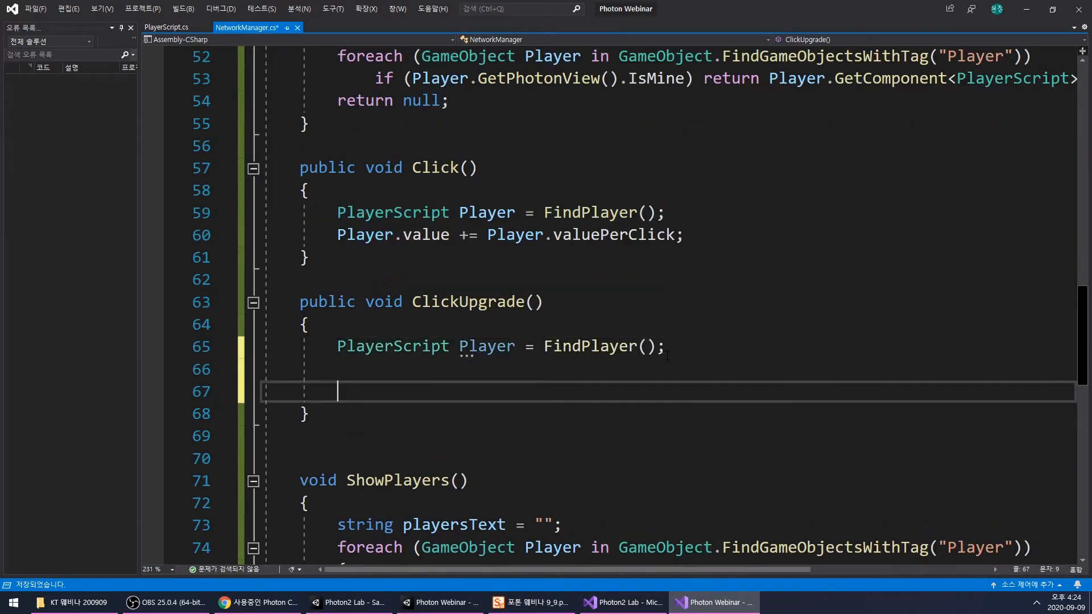
- In ClickUpgrade, write an if condition checking that Player.value >= Player.clickUpgradeCost
scroll(605, 354, down, 2)
text(if()
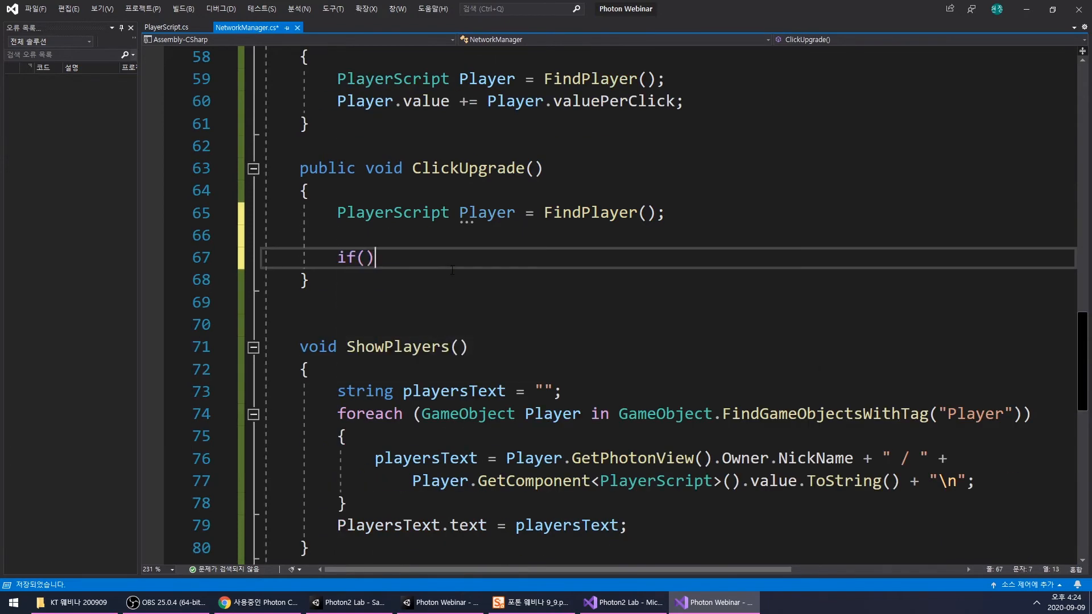
scroll(452, 270, up, 2)
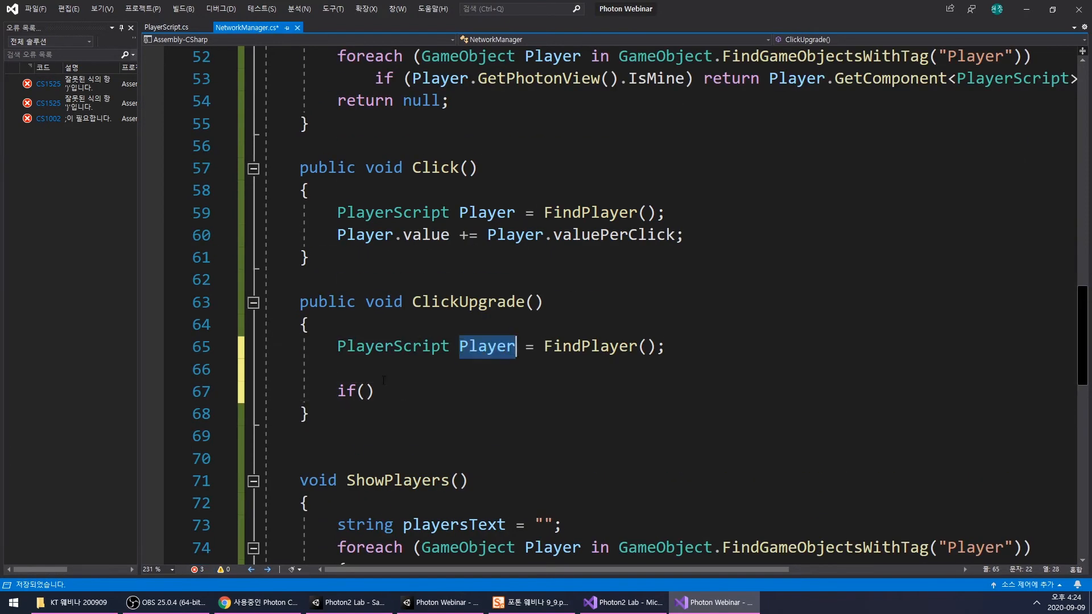
text(Player.value)
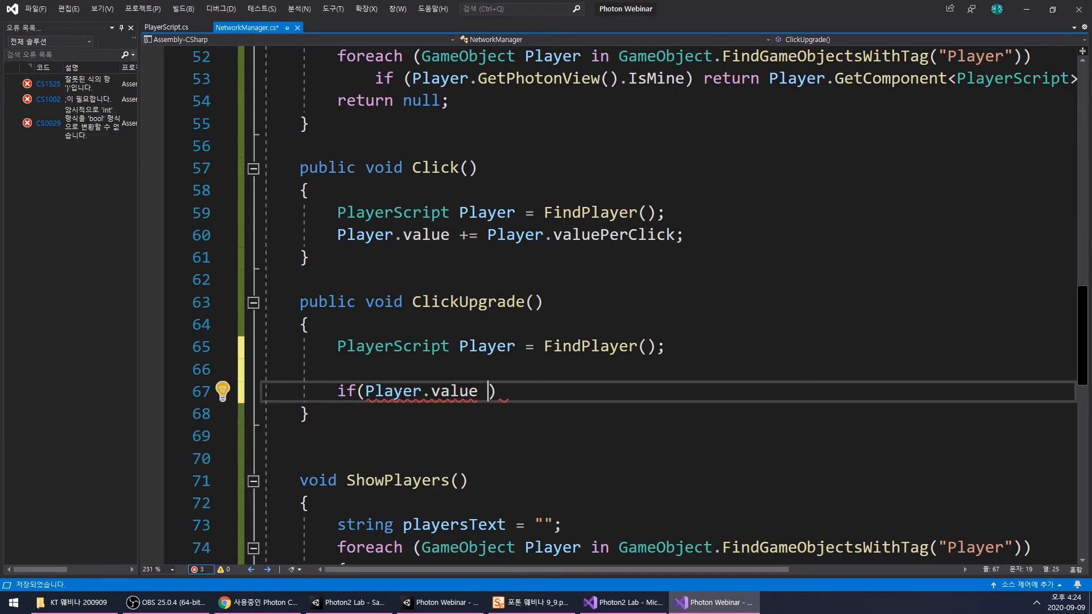
text( .=)
key(BackSpace)
key(BackSpace)
key(BackSpace)
key(BackSpace)
key(BackSpace)
key(BackSpace)
key(BackSpace)
key(BackSpace)
text(>=)
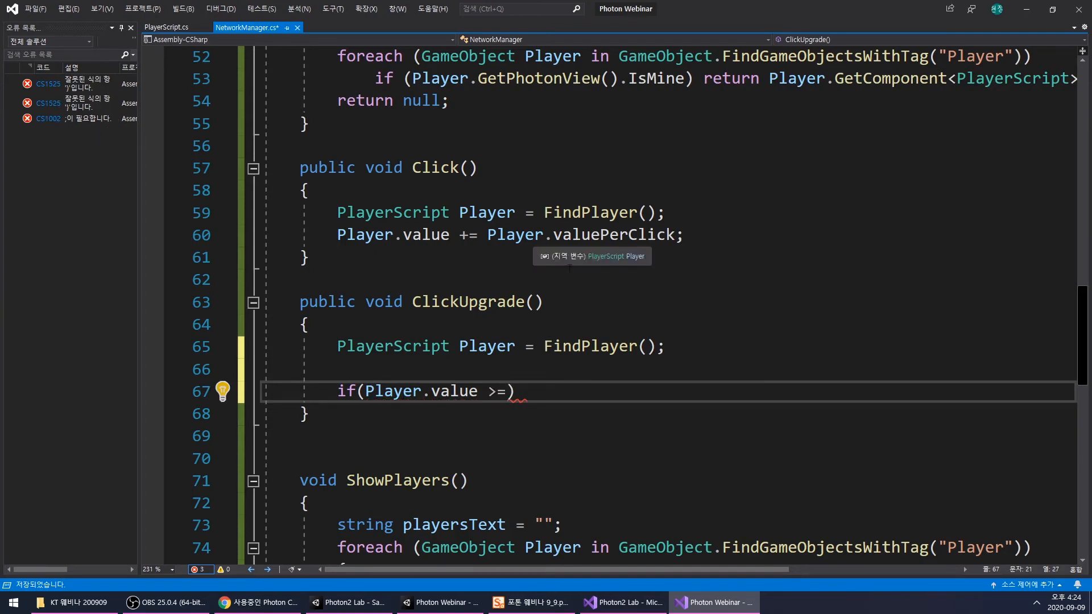
text( Player.)
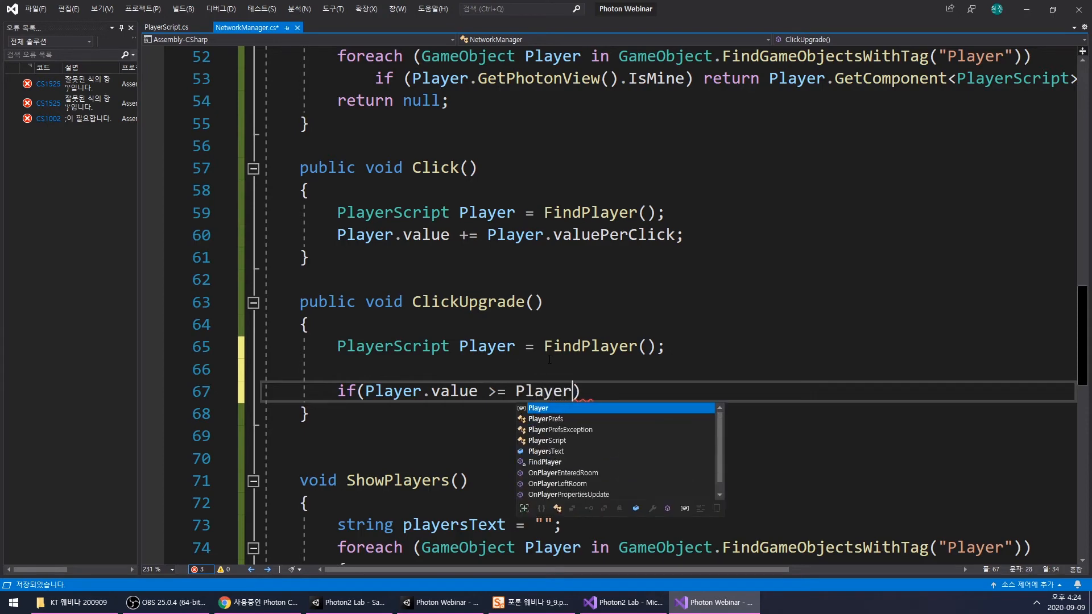
text(clickUpgradeCost)
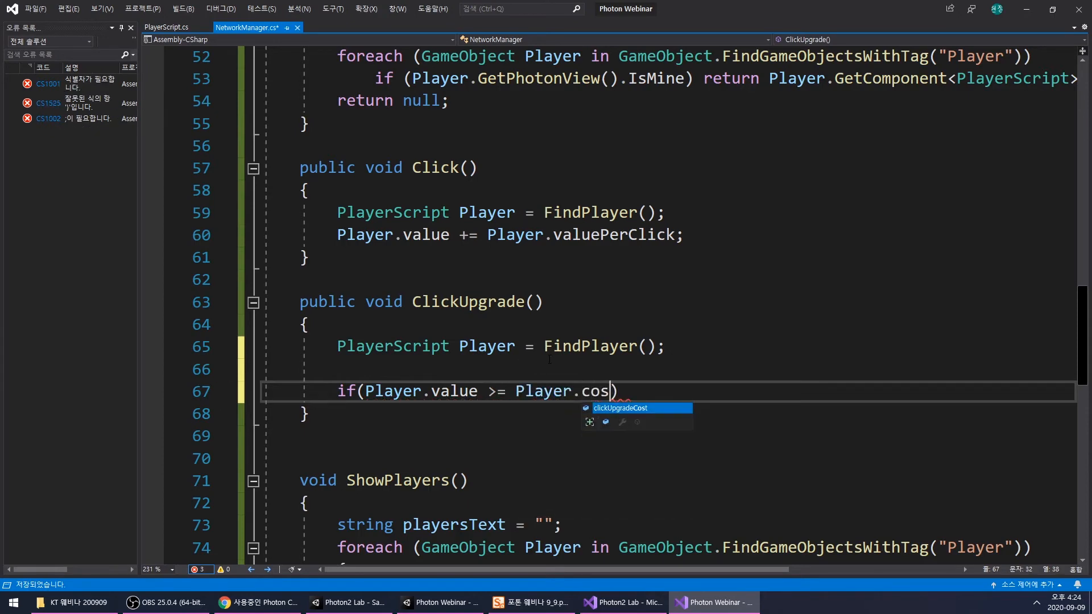
key(Tab)
scroll(550, 359, down, 1)
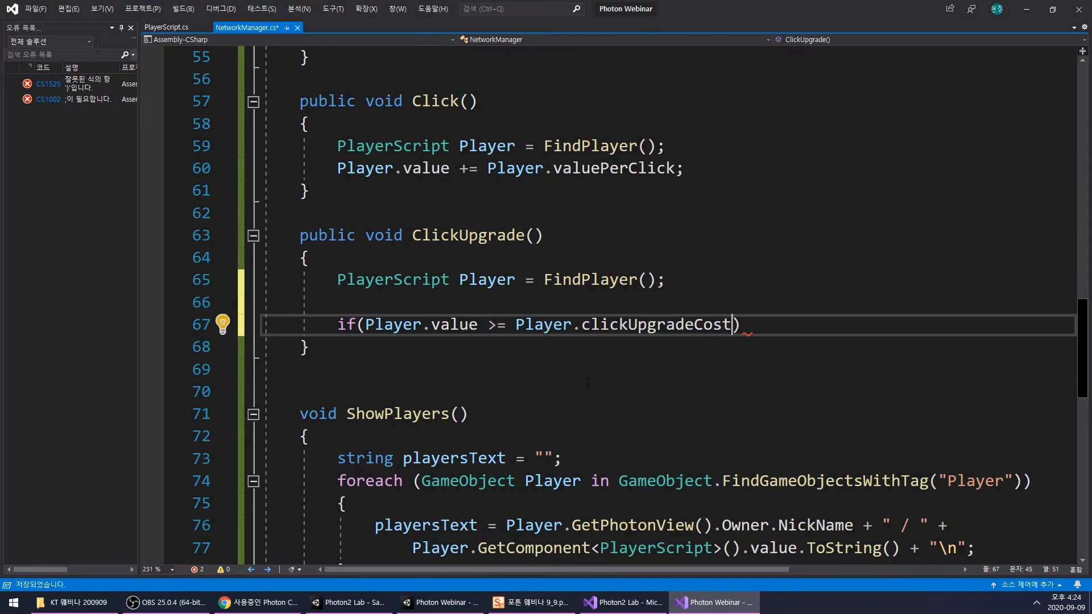
- Give the if statement a braced body spread over separate lines, with an empty indented line inside
click(753, 323)
text({})
key(Left)
key(Left)
key(Left)
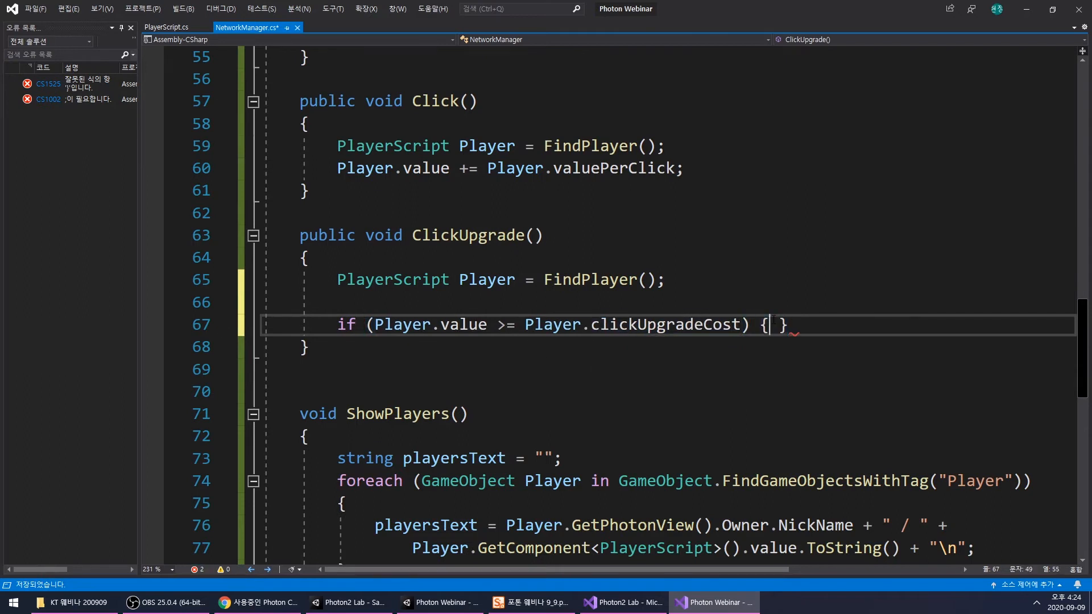
key(Return)
key(Right)
key(Return)
key(Return)
click(500, 377)
key(Tab)
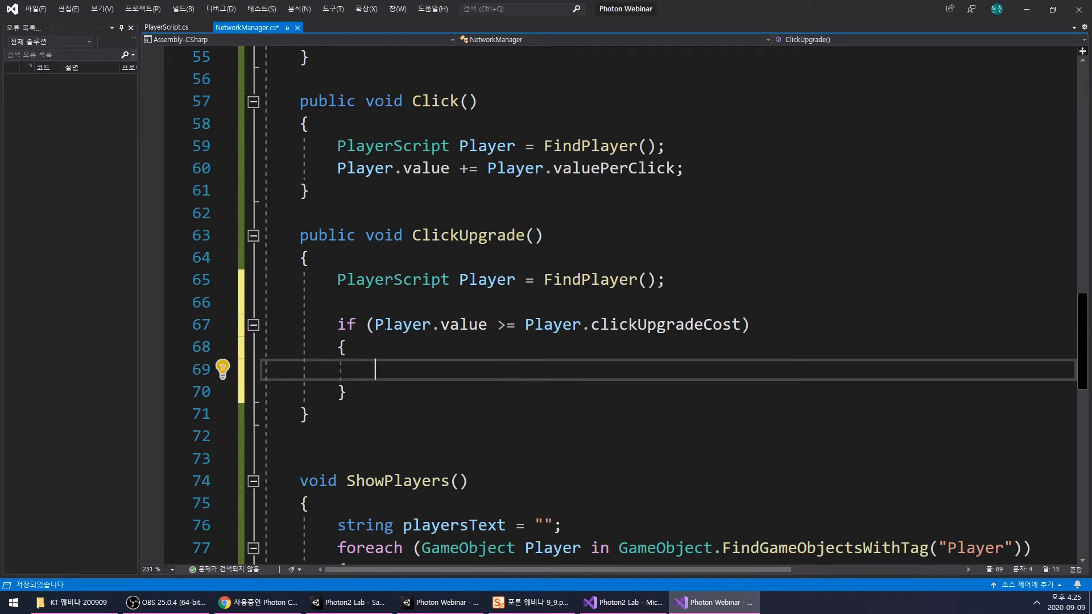
- Inside the if block, add Player.value -= Player.clickUpgradeCost; by reusing both terms of the condition, and start a new line below
drag(375, 324, 488, 324)
key(ctrl+c)
click(449, 370)
key(ctrl+v)
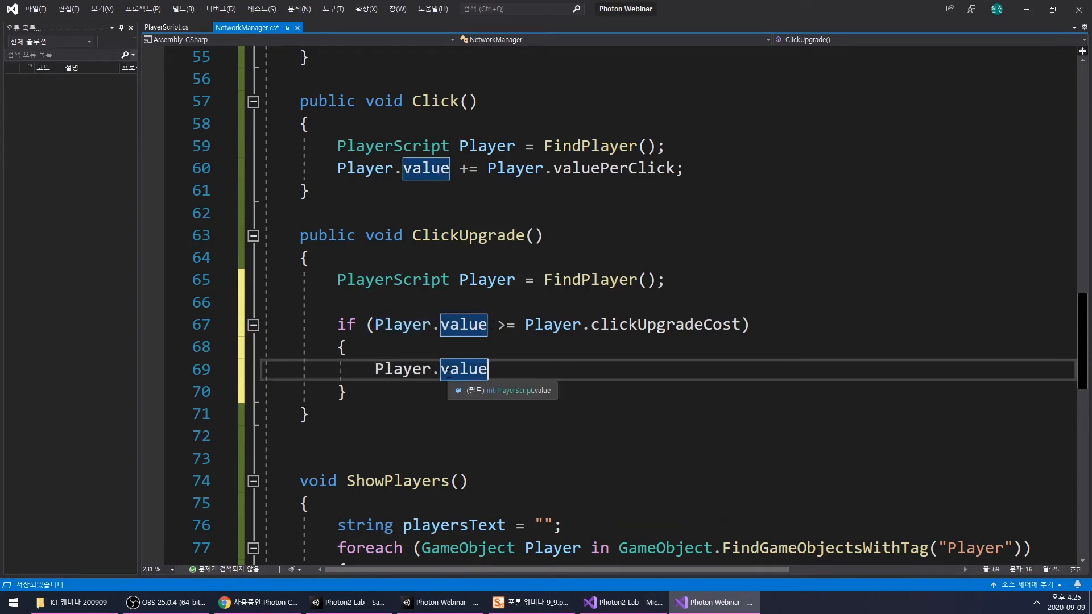
text(-=)
drag(524, 324, 741, 324)
key(ctrl+c)
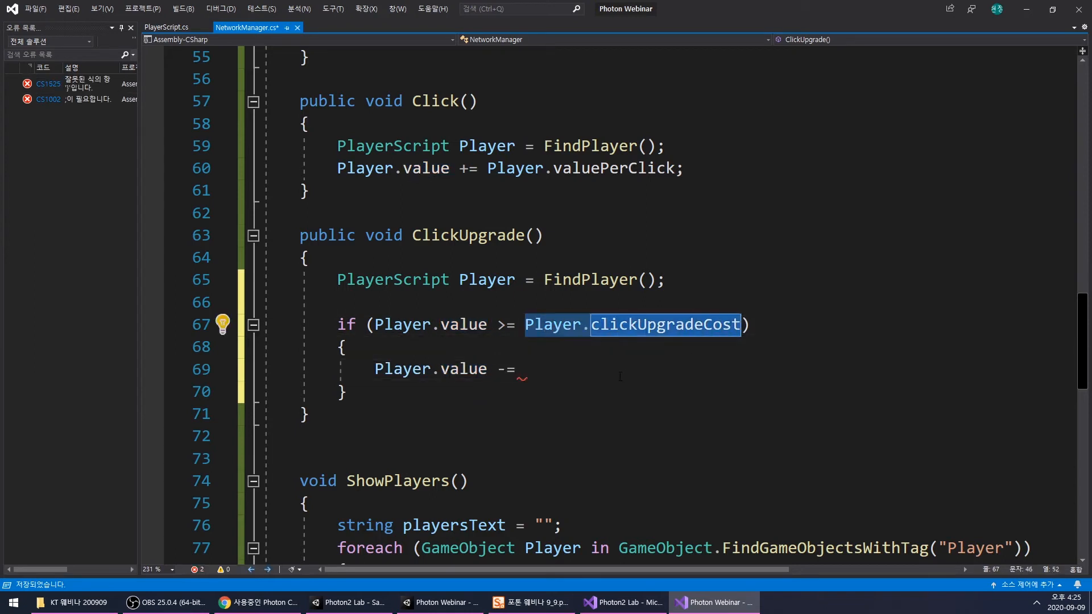
click(809, 373)
key(ctrl+v)
text(;)
key(Return)
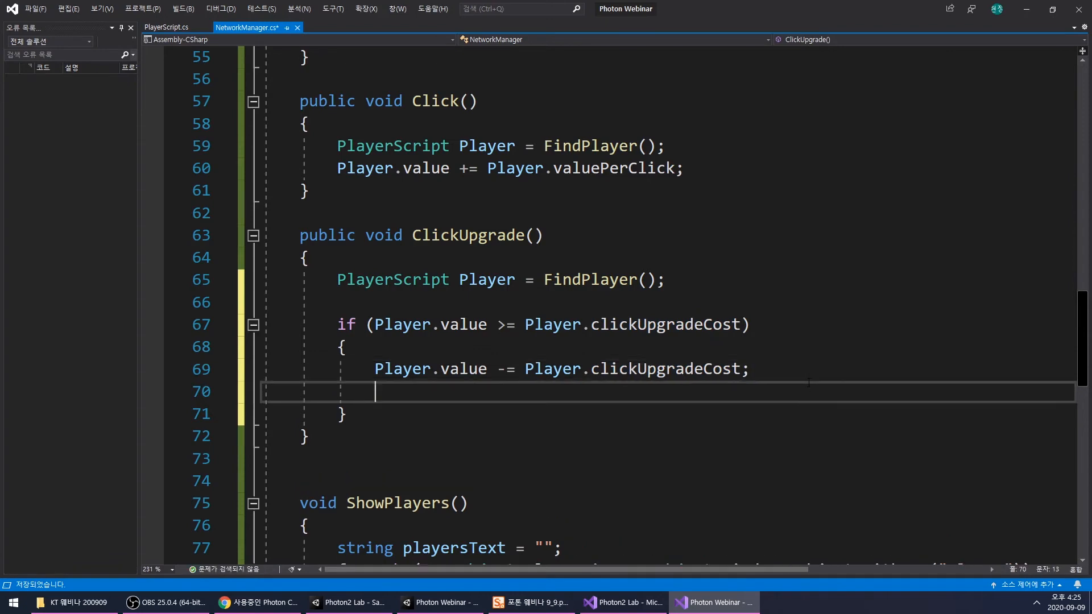
- Begin a new statement with Player on the empty line below the cost subtraction
scroll(717, 307, down, 2)
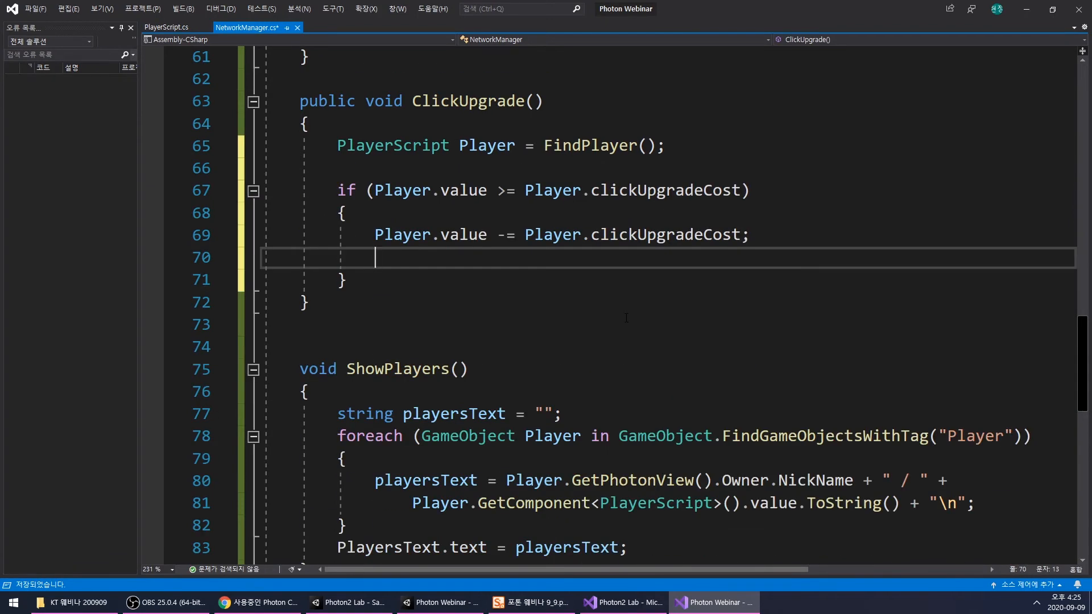
scroll(512, 300, up, 1)
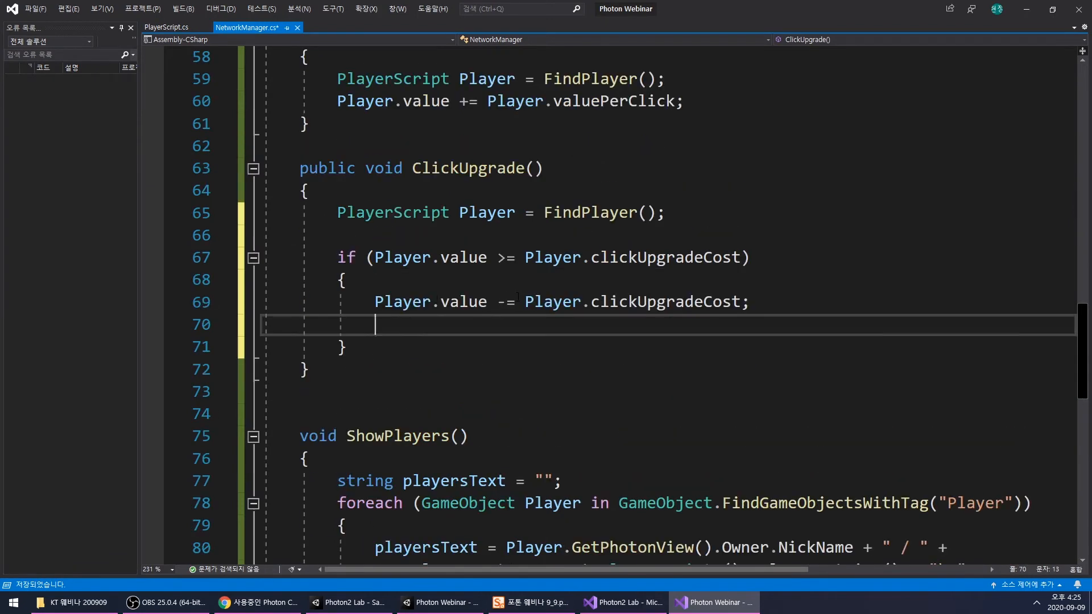
double_click(394, 302)
click(442, 346)
click(449, 325)
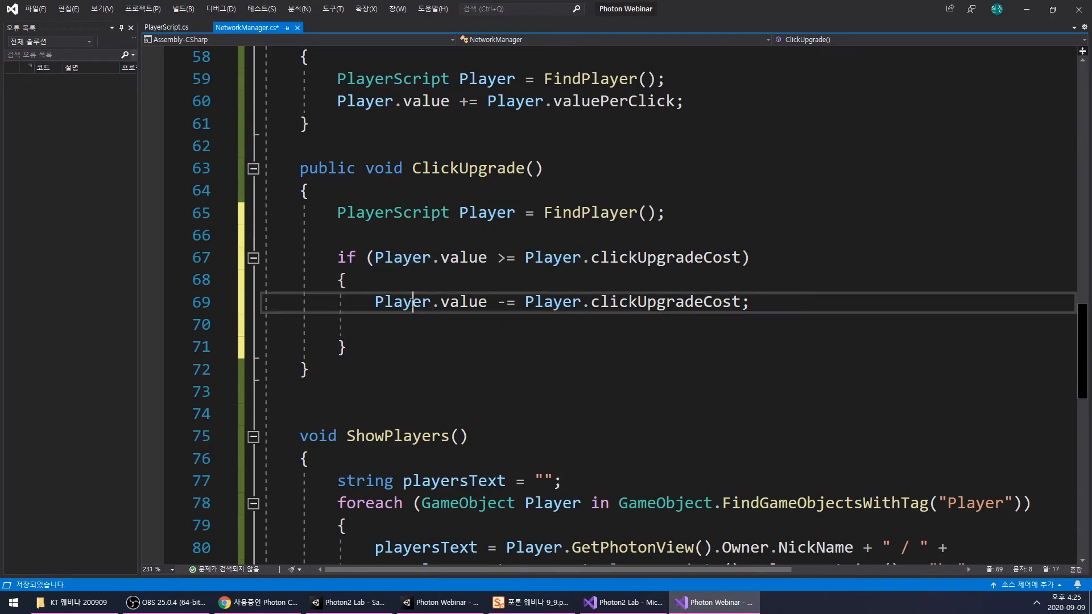
double_click(417, 303)
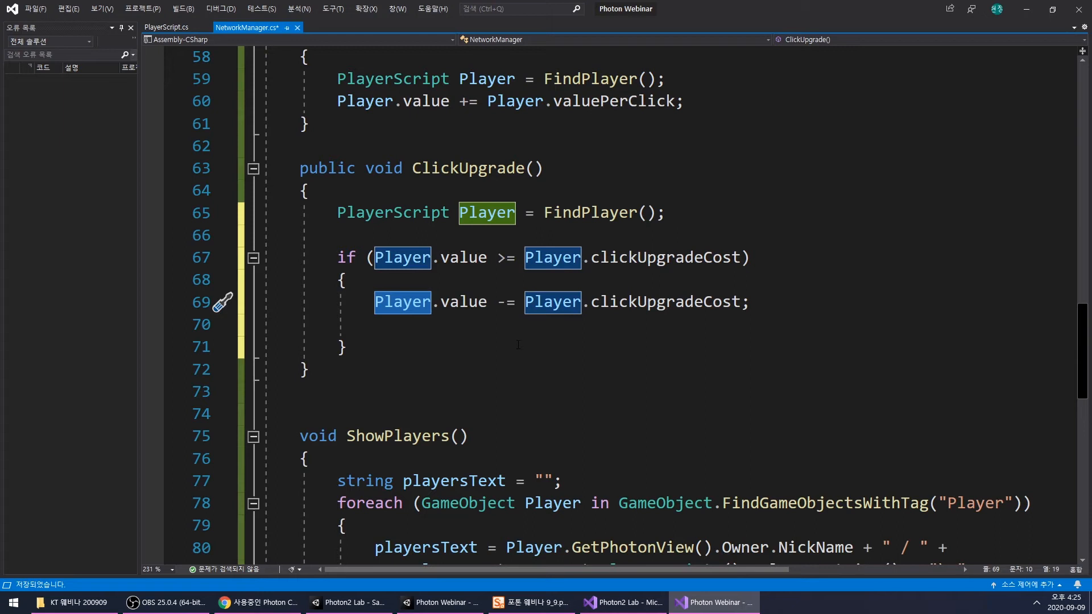
double_click(463, 326)
double_click(414, 303)
double_click(443, 323)
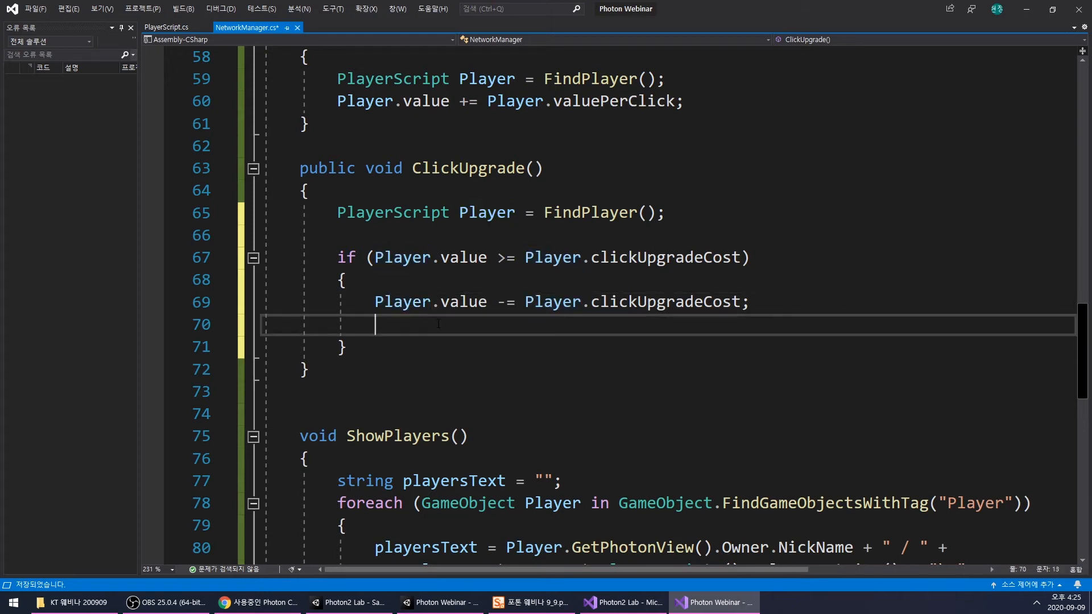
key(Tab)
text(Player)
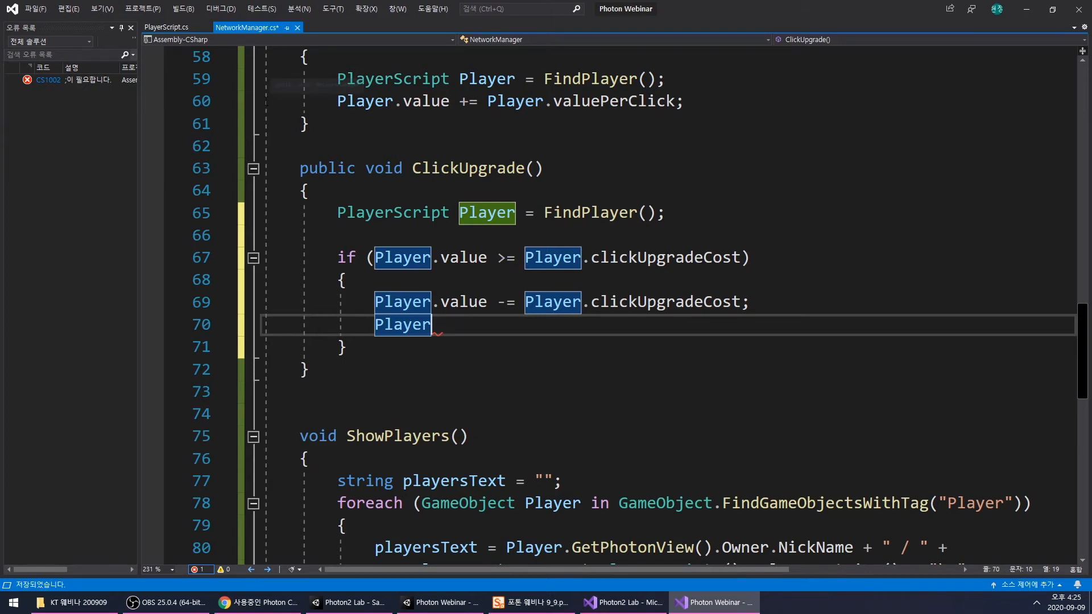
- After checking the upgrade button in Unity, complete the statement in Visual Studio as Player.valuePerClick += Player.clickUpgradeAdd; and save NetworkManager.cs
click(377, 604)
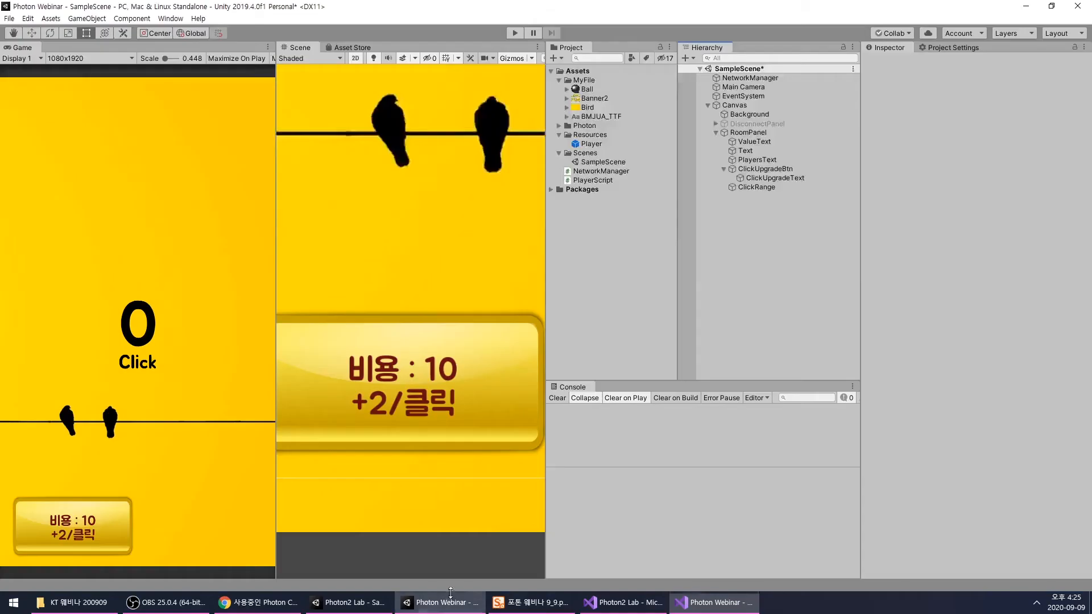
scroll(452, 323, down, 2)
scroll(494, 353, down, 3)
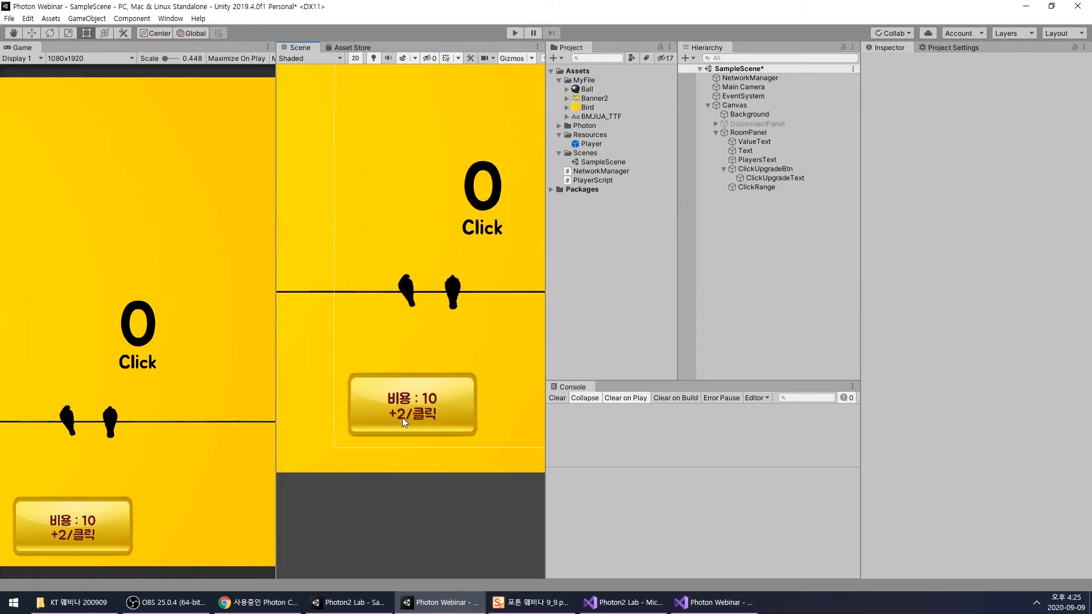
click(734, 608)
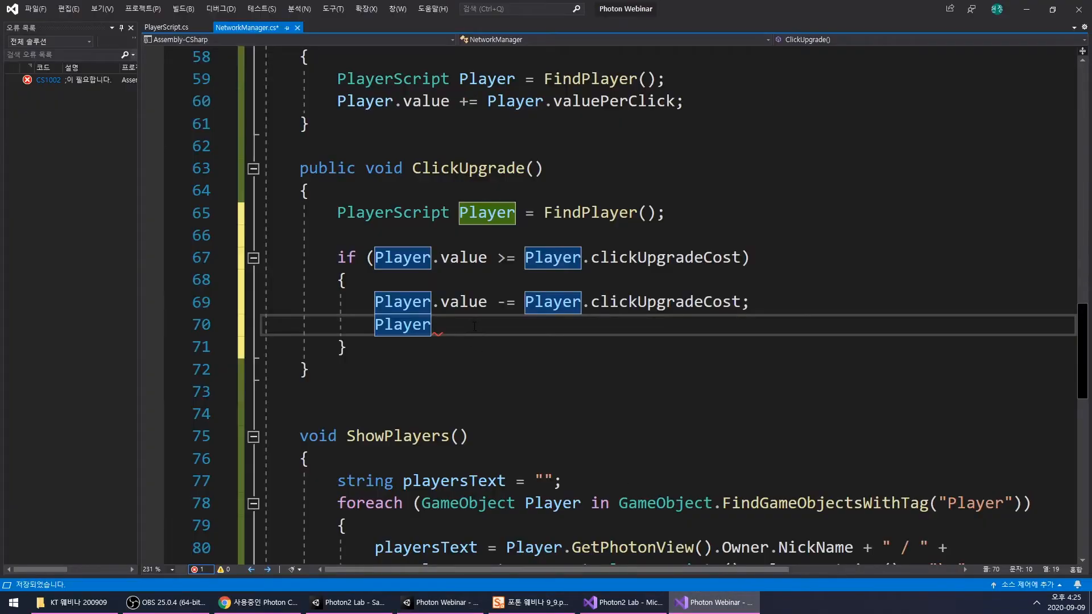
text(.va)
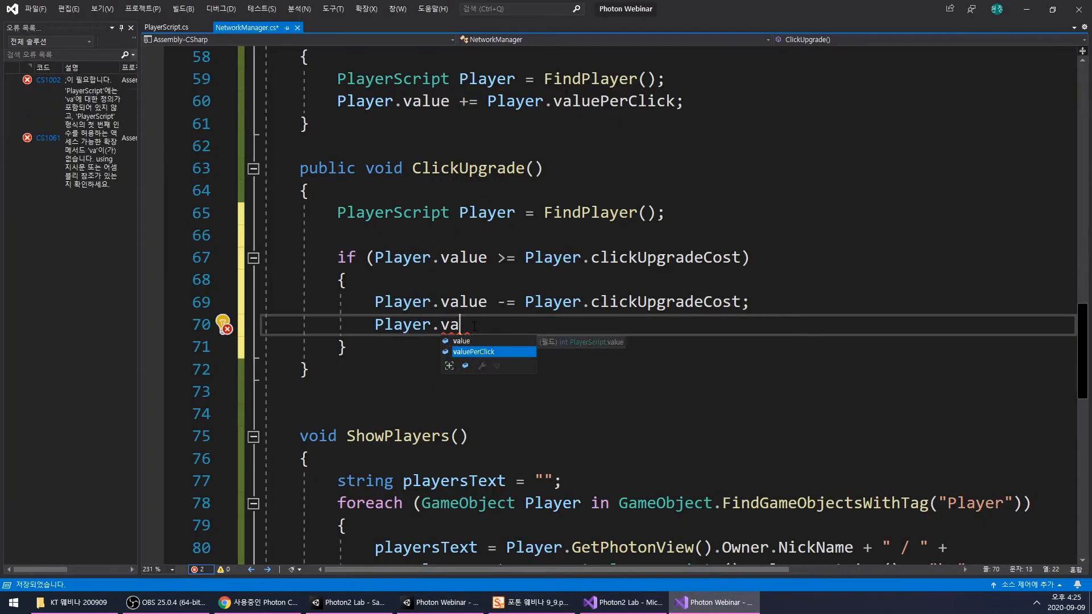
text(luePerClick += )
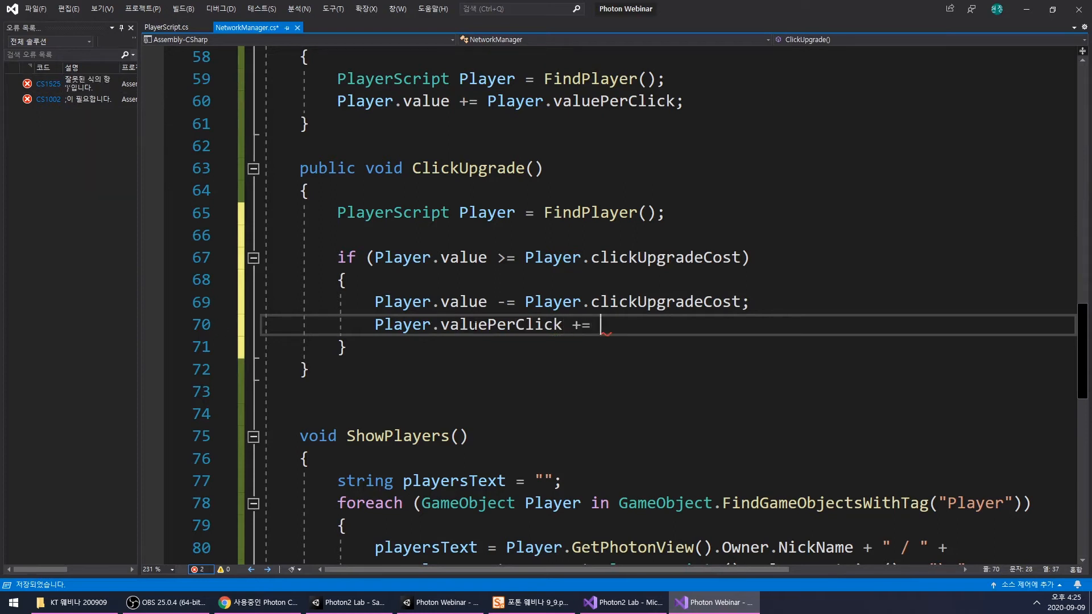
text(Player.)
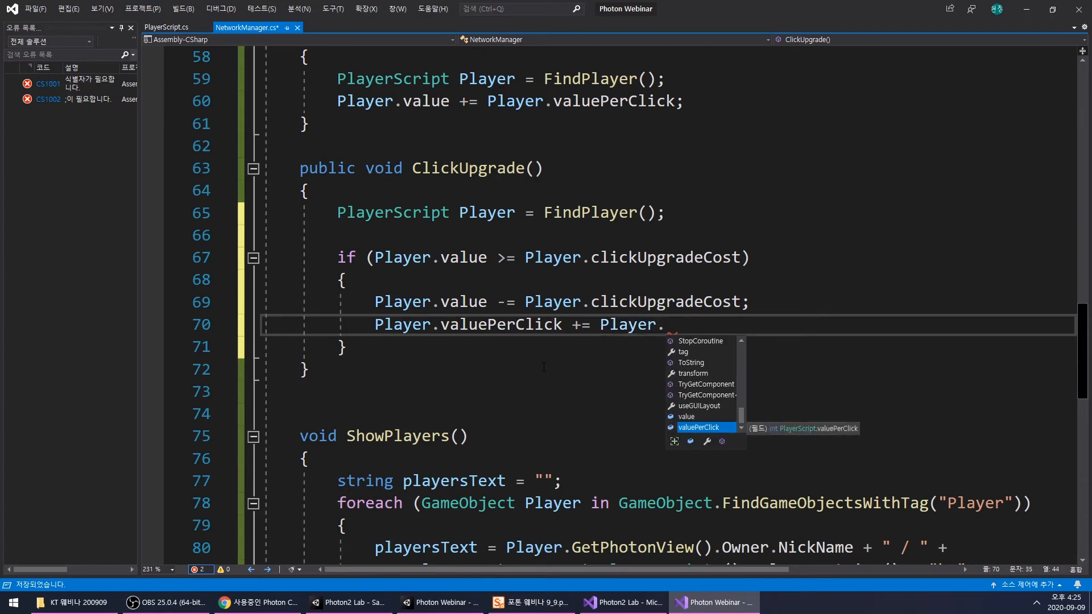
text(clickUpgradeAdd;)
key(ctrl+s)
- Review the ClickUpgrade method's cost and add logic, and the RoomPanel field declarations at the beginning of NetworkManager.cs
click(778, 325)
double_click(778, 326)
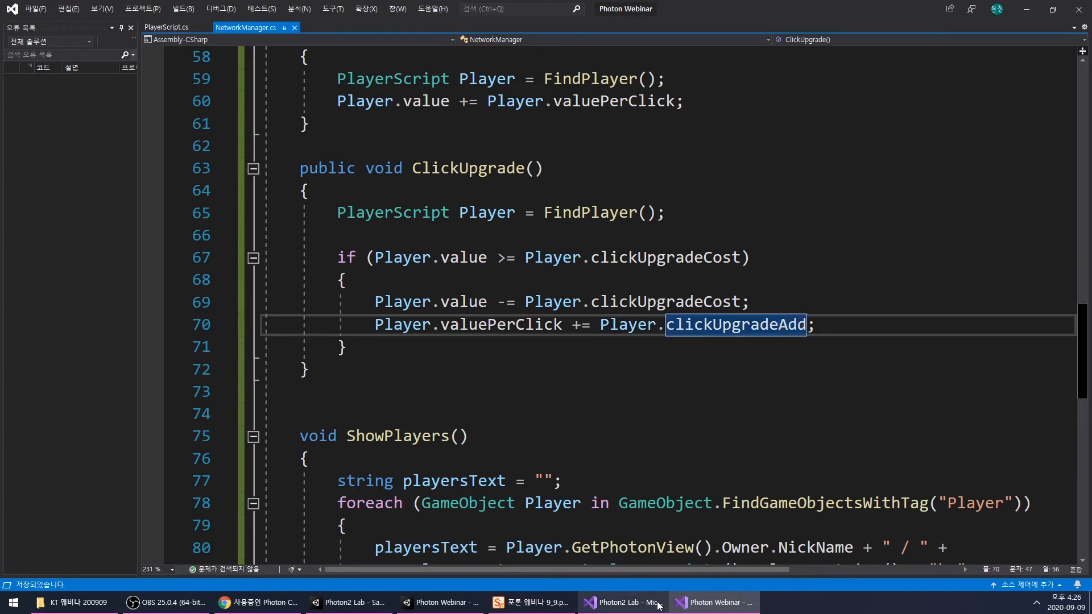
mouse_move(659, 606)
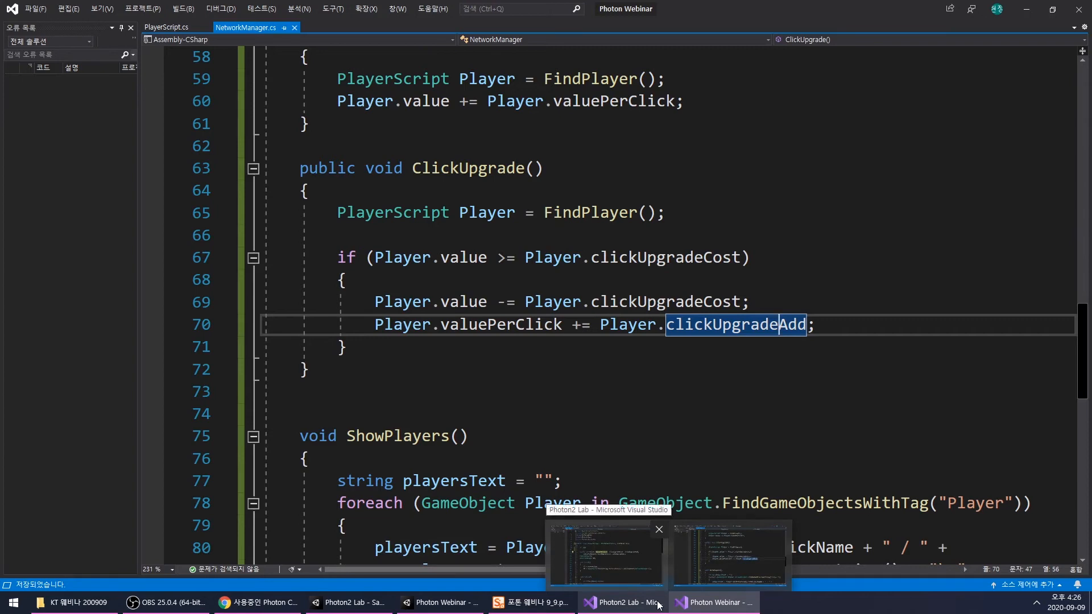
mouse_move(424, 610)
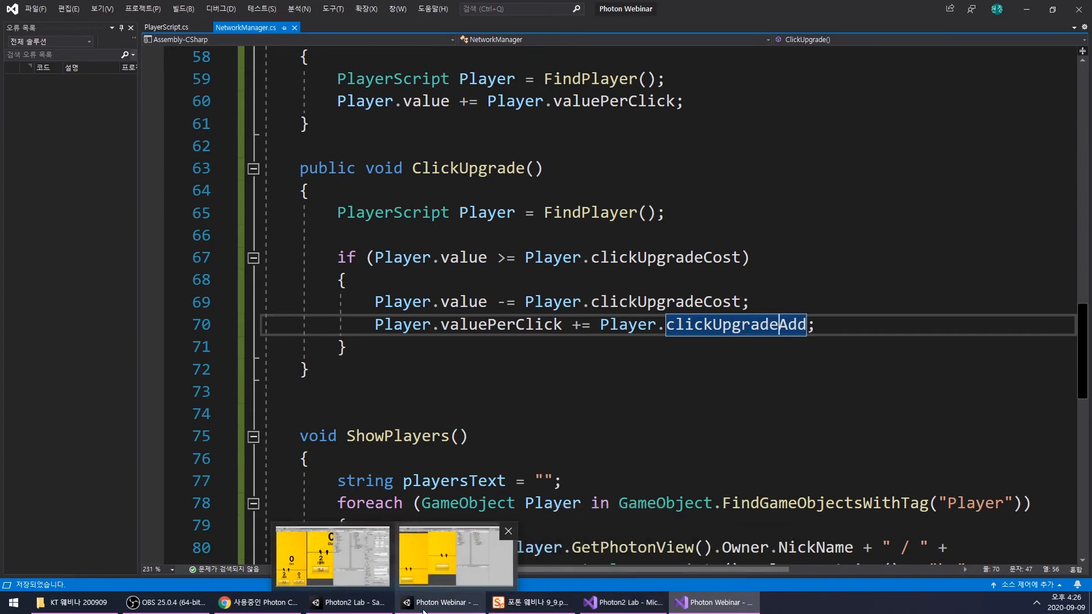
scroll(499, 327, down, 4)
scroll(499, 326, up, 2)
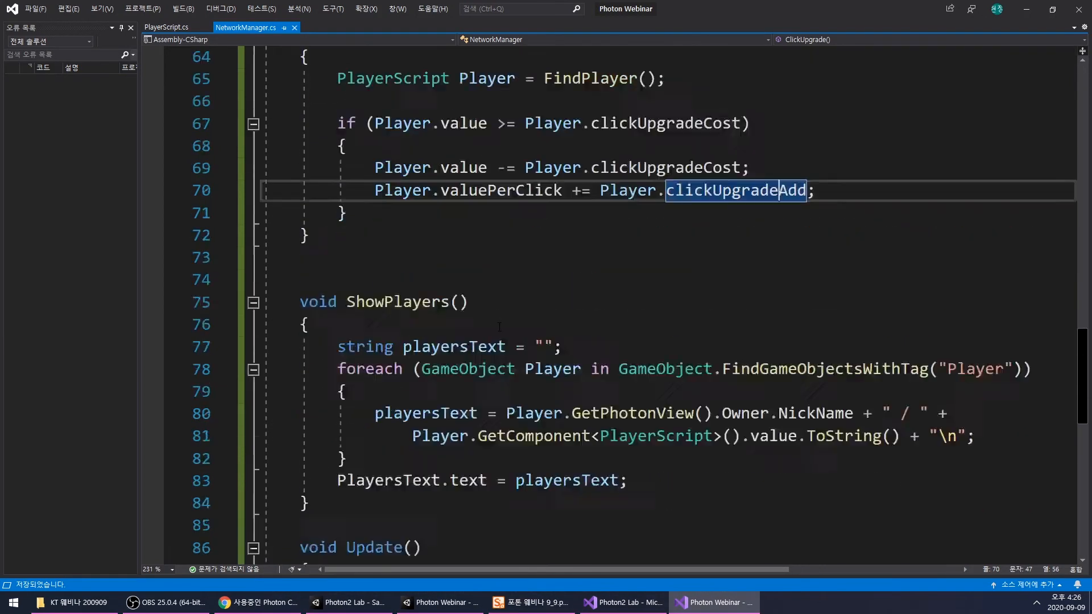
scroll(499, 327, up, 3)
drag(412, 235, 585, 239)
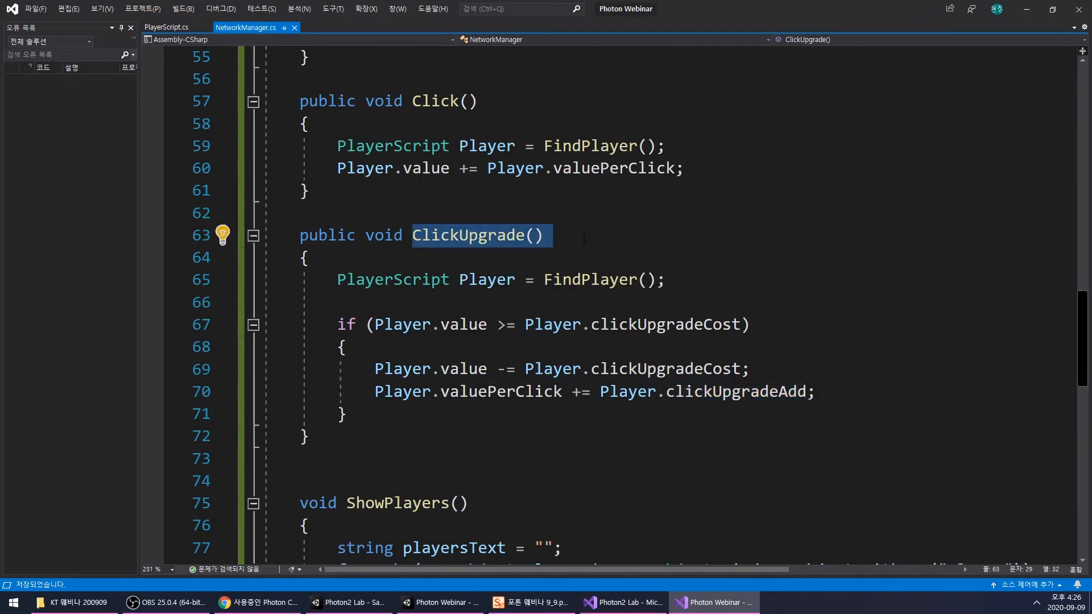
click(591, 324)
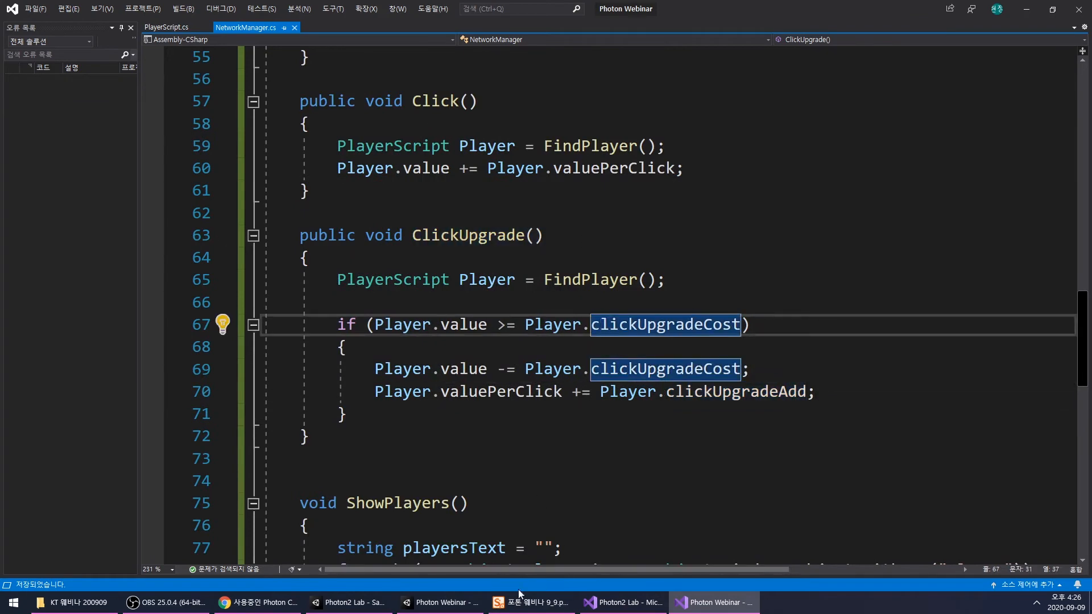
scroll(579, 382, up, 12)
scroll(579, 382, up, 6)
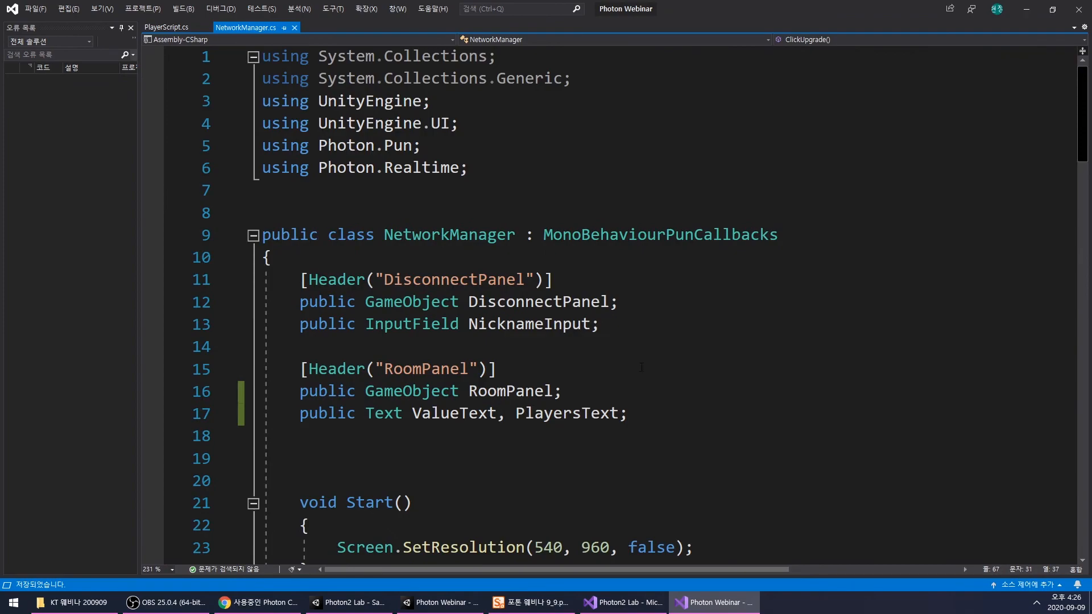
- In Unity, set the On Click function of ClickUpgradeBtn to NetworkManager.ClickUpgrade
click(423, 606)
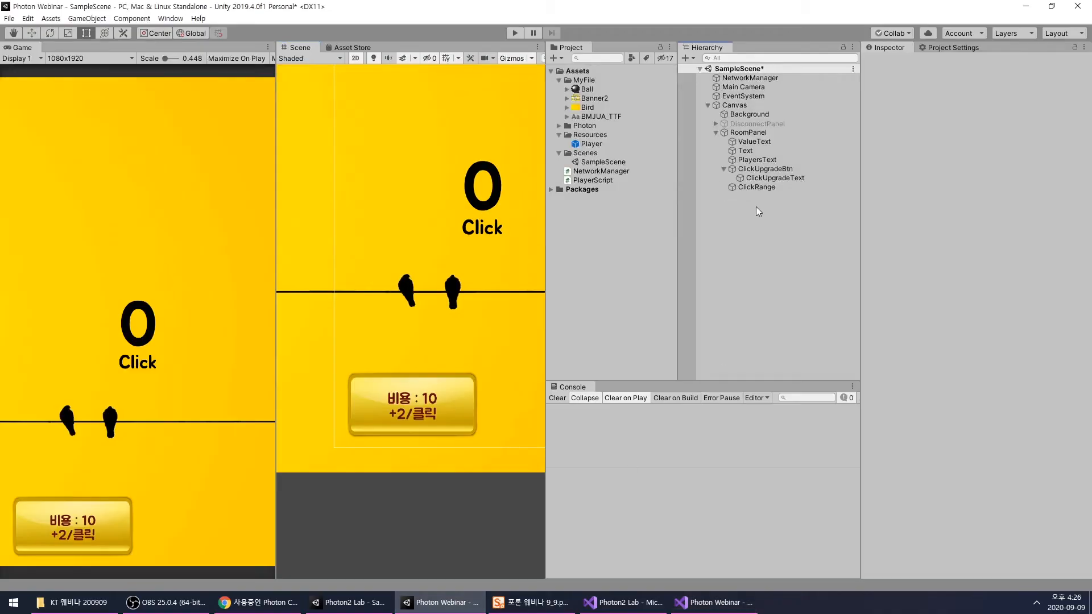
click(763, 169)
scroll(901, 422, down, 2)
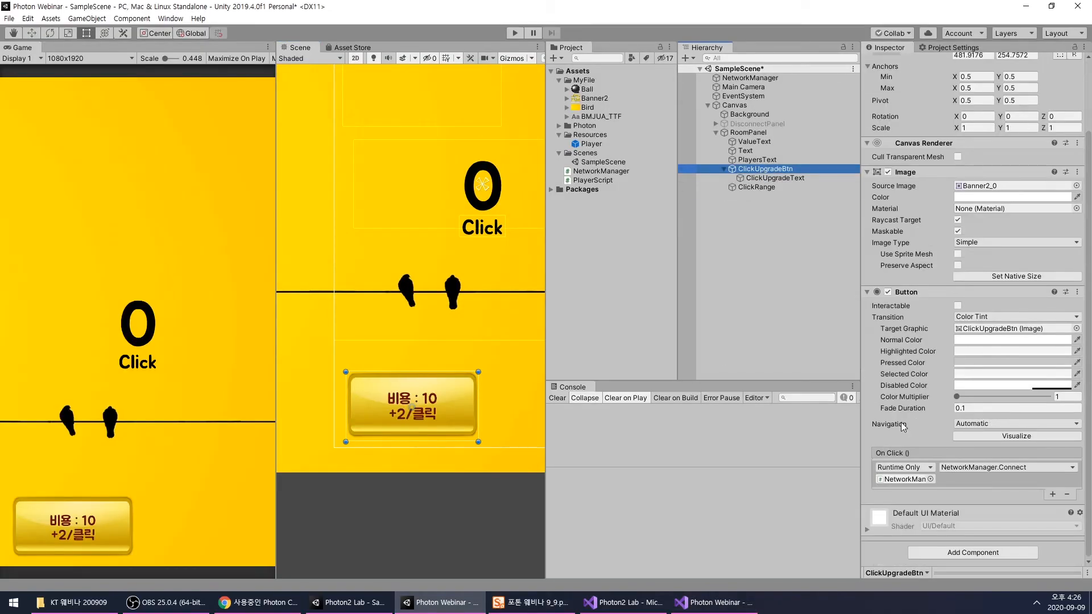
click(990, 466)
mouse_move(989, 521)
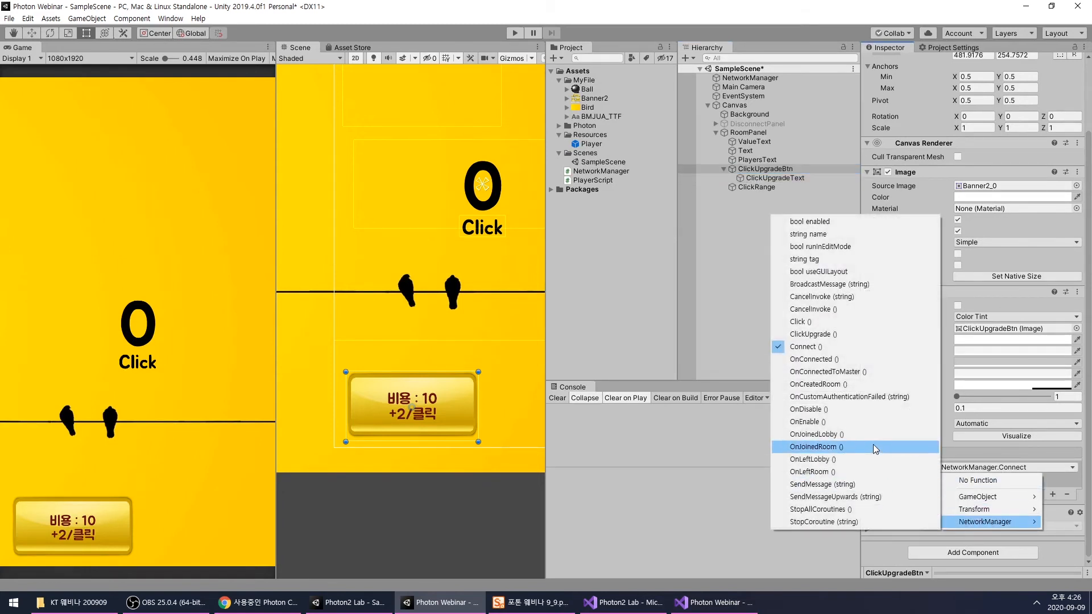
click(885, 334)
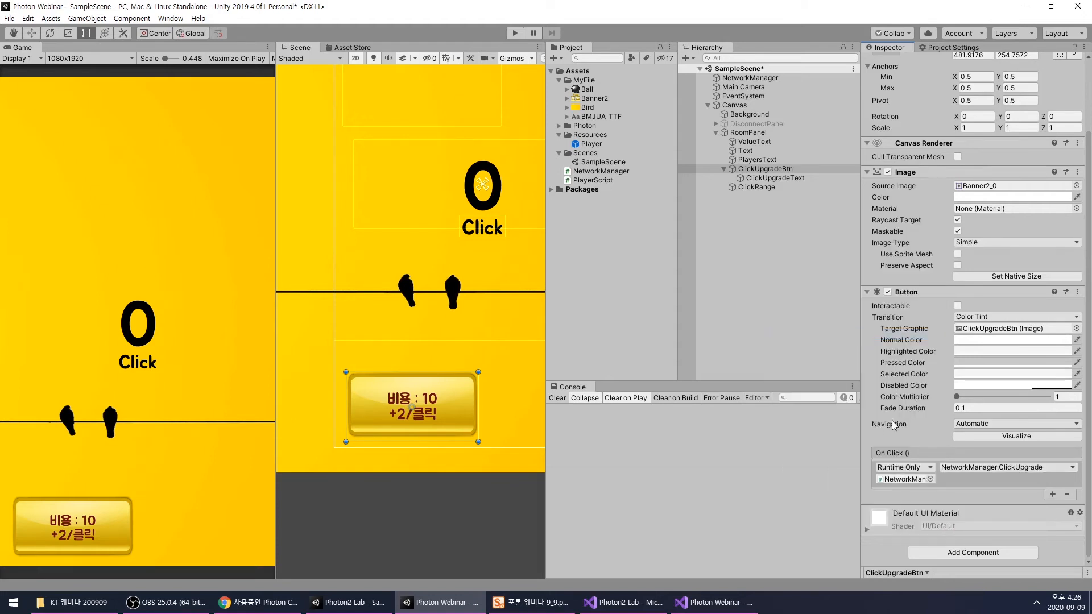
- Deactivate RoomPanel, activate DisconnectPanel and save the scene
click(823, 265)
click(781, 177)
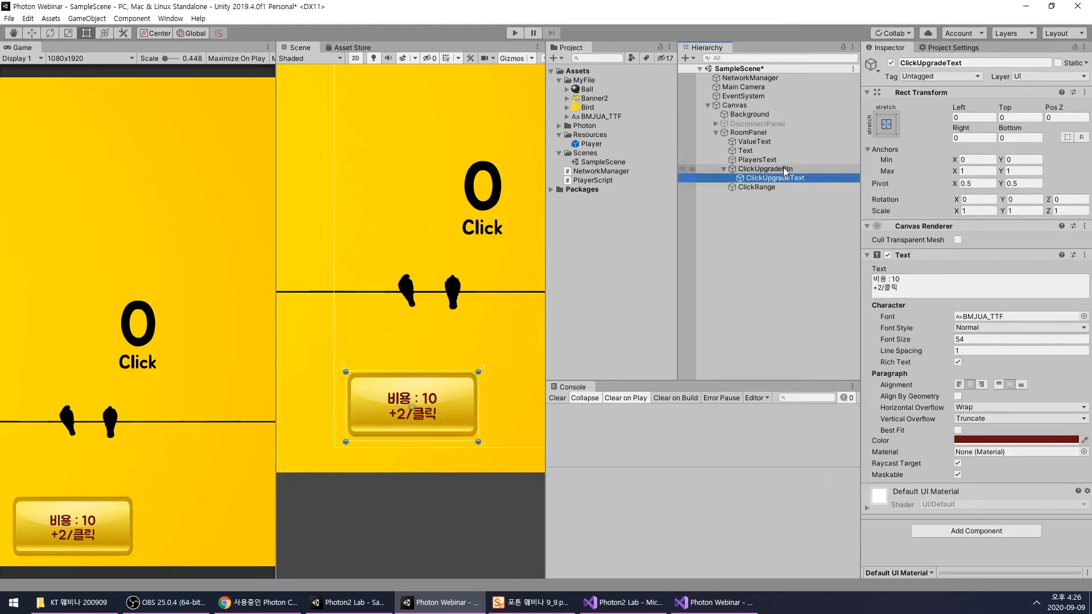
click(767, 169)
click(748, 133)
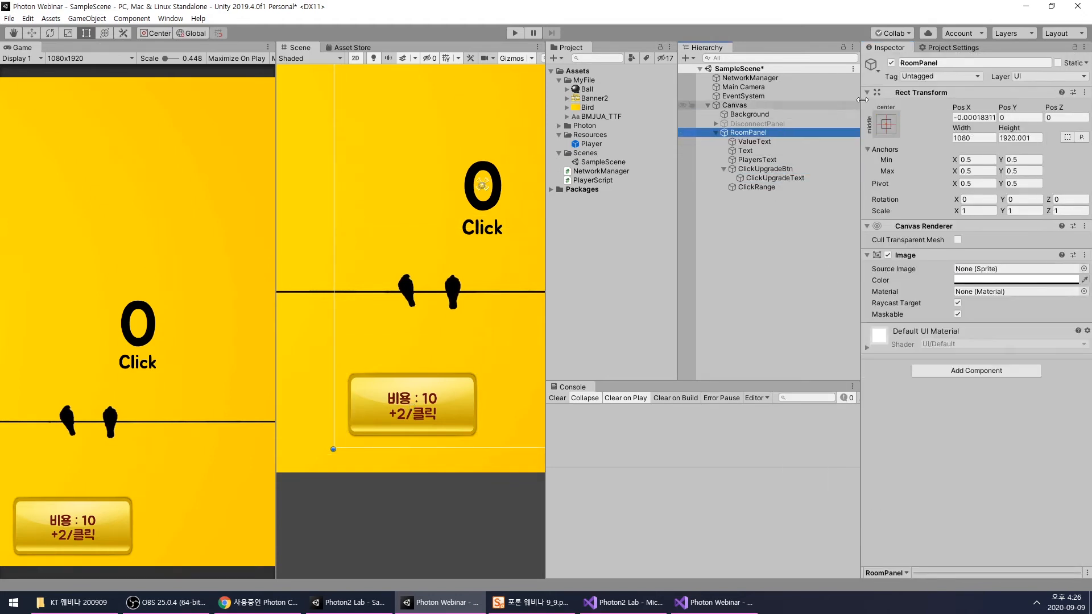
click(892, 63)
click(776, 124)
click(891, 63)
click(780, 225)
key(ctrl+s)
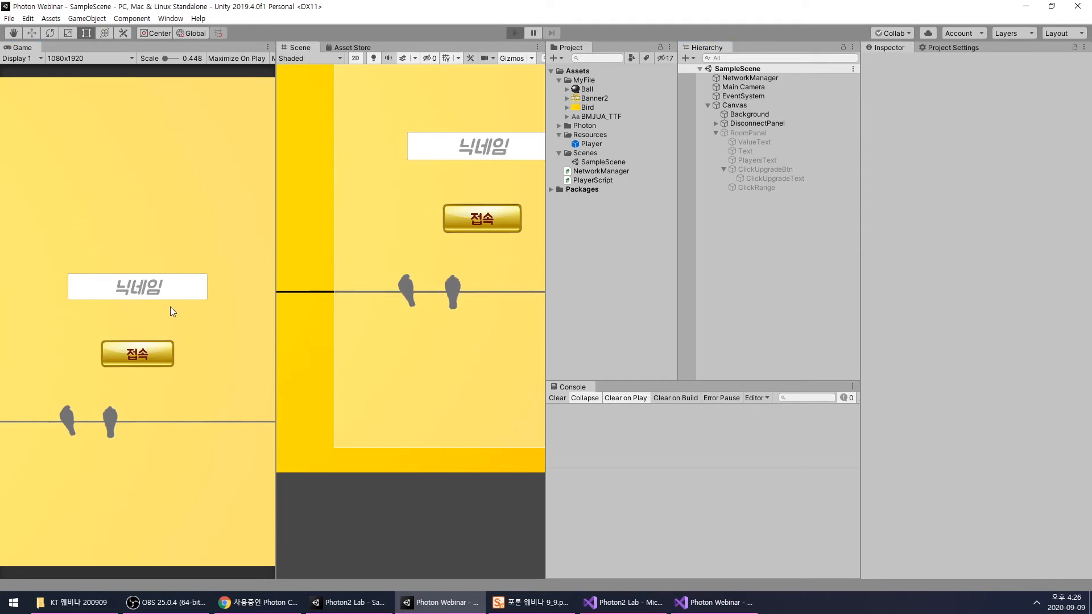
- Run the game, connect with a nickname and collect clicks until the value reaches 10
key(ctrl+p)
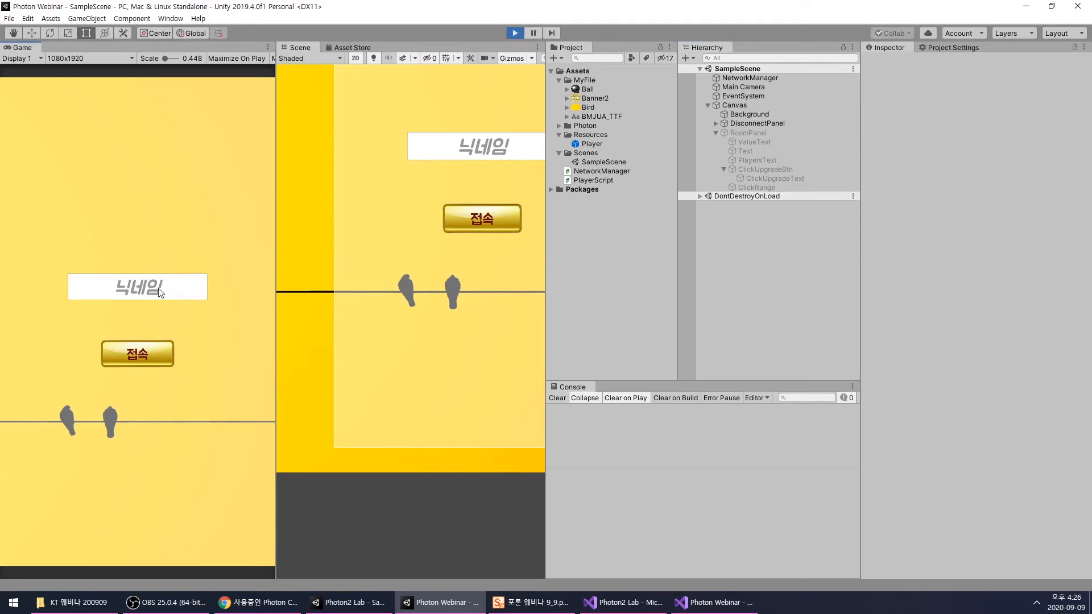
click(142, 363)
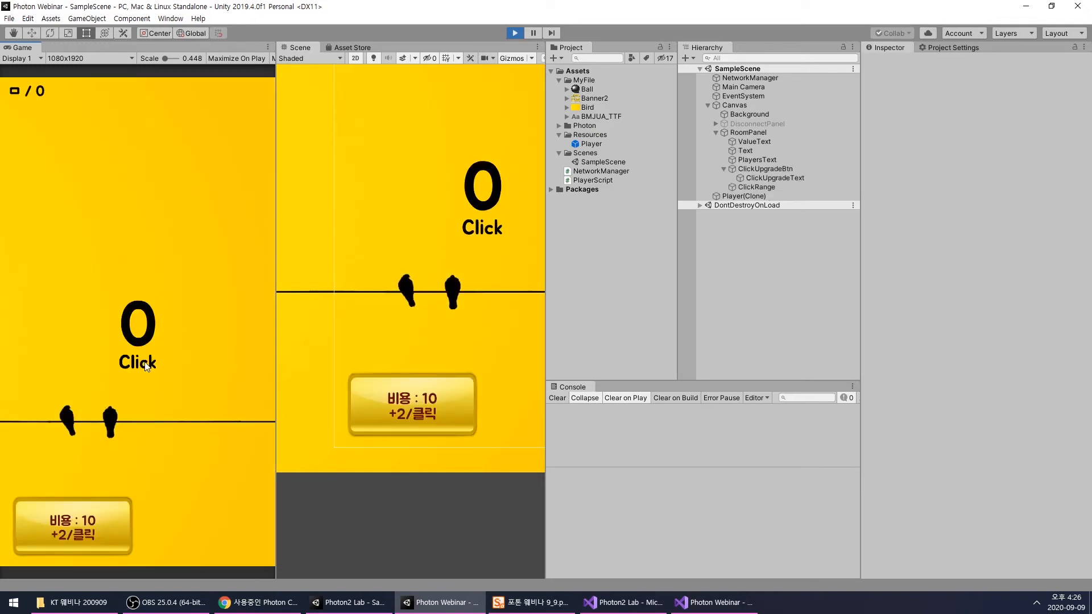
click(175, 289)
click(181, 295)
click(186, 301)
click(186, 300)
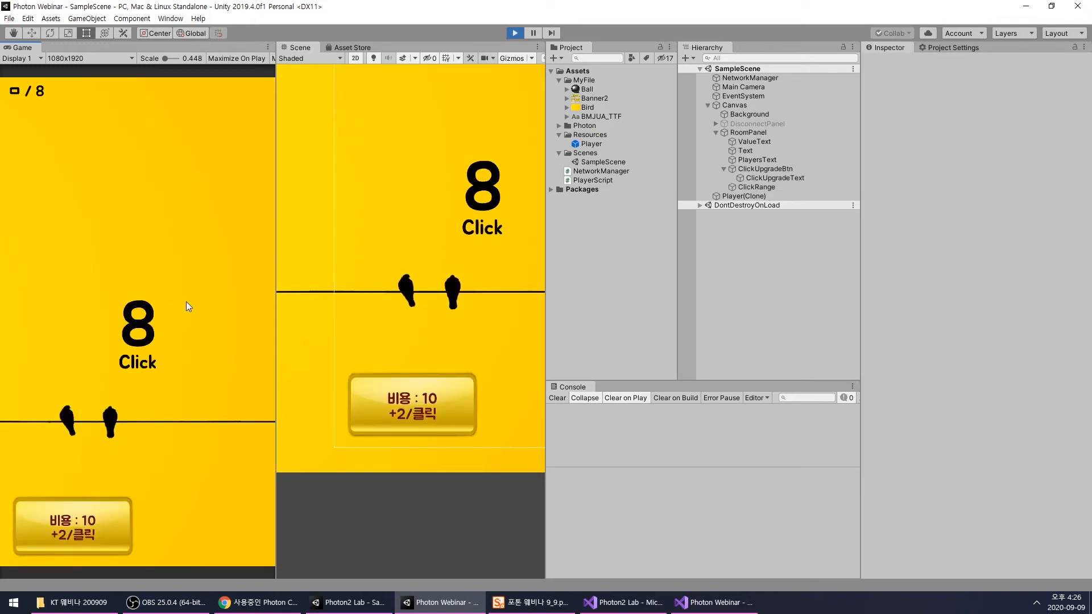
click(193, 317)
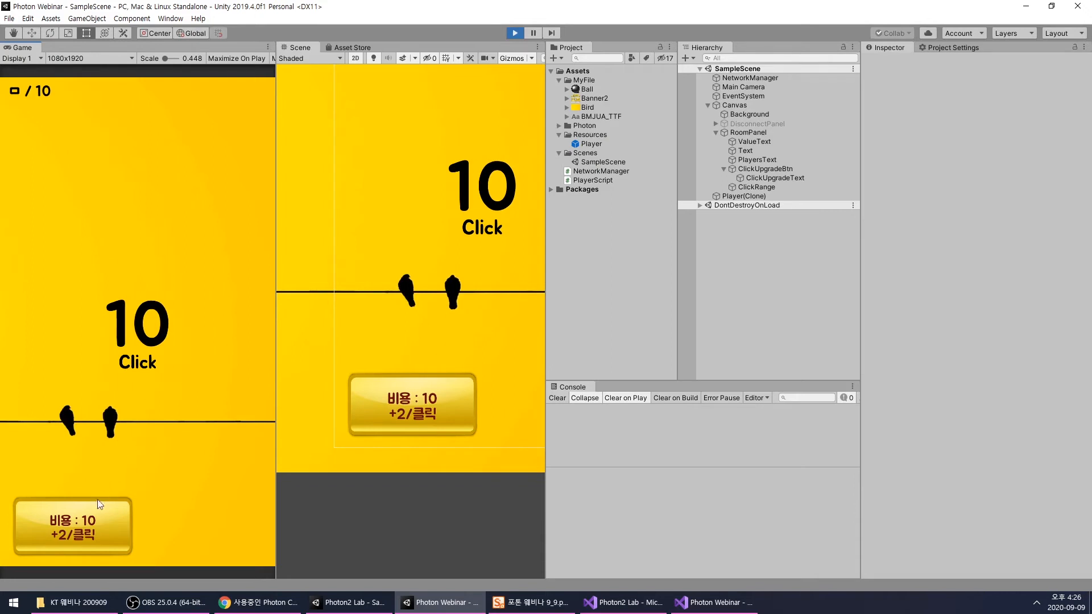
- Make ClickUpgradeBtn interactable in the running game and buy the click upgrade once
click(760, 170)
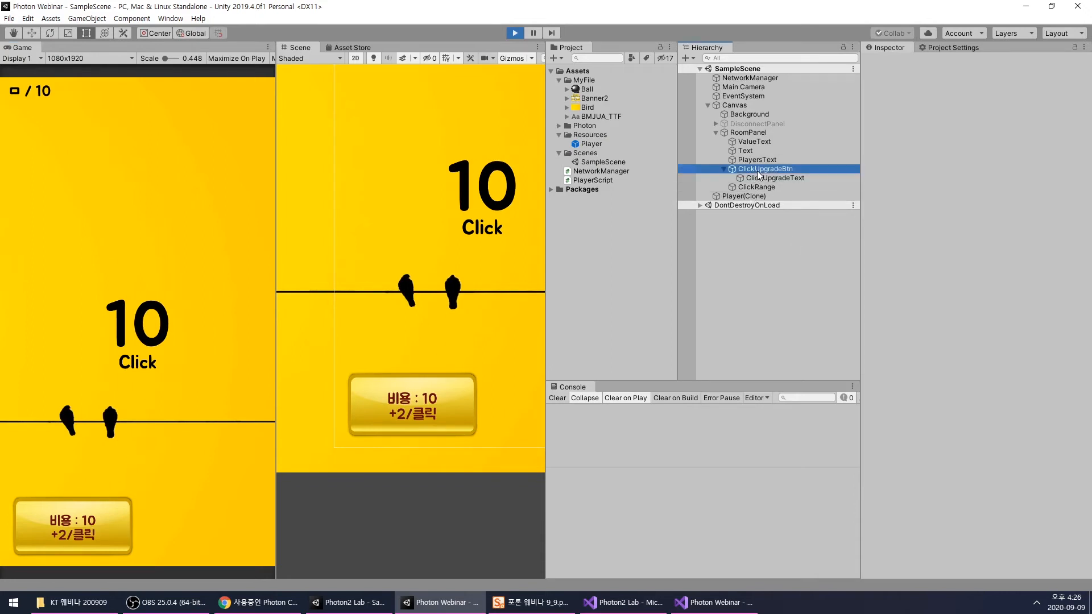
click(957, 389)
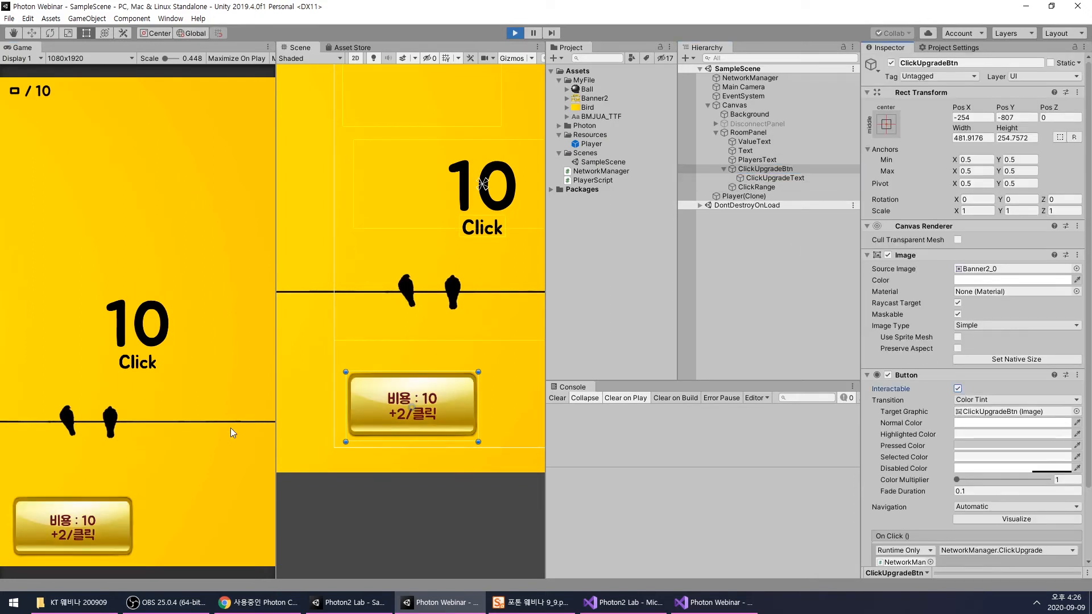
click(97, 523)
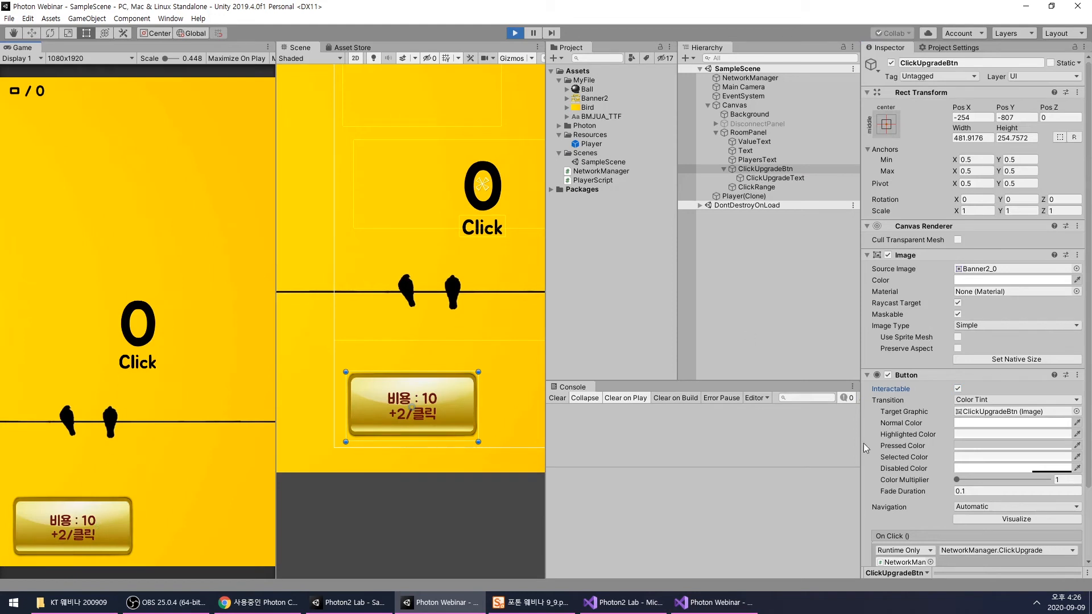
- Review the Player prefab's Player Script values and the Photon2 Lab sample's PlayerScript.cs and NetworkManager.cs in Visual Studio
click(582, 144)
scroll(897, 449, down, 3)
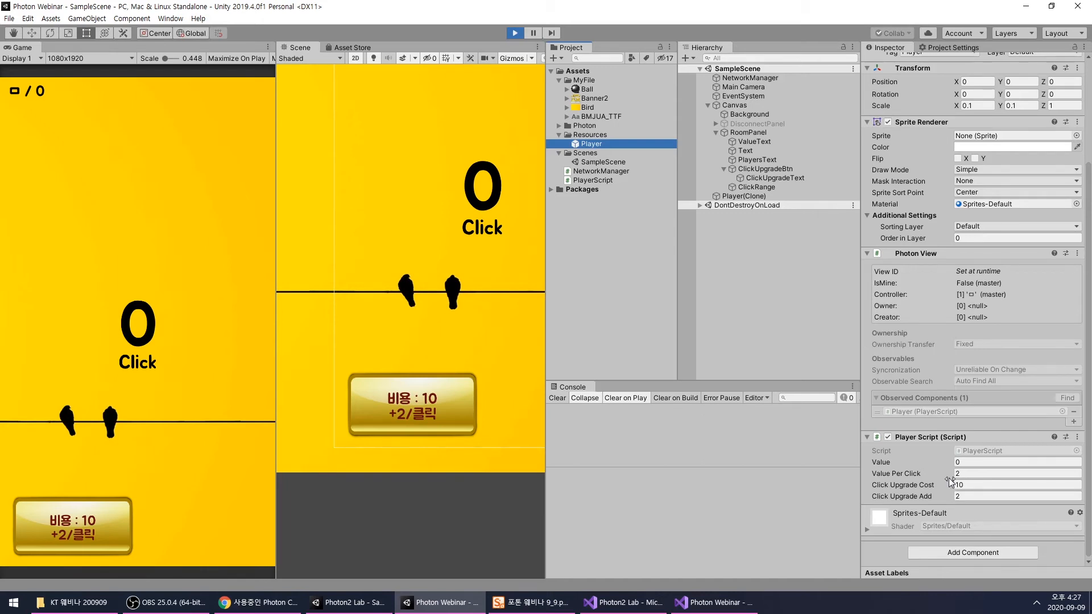
click(645, 608)
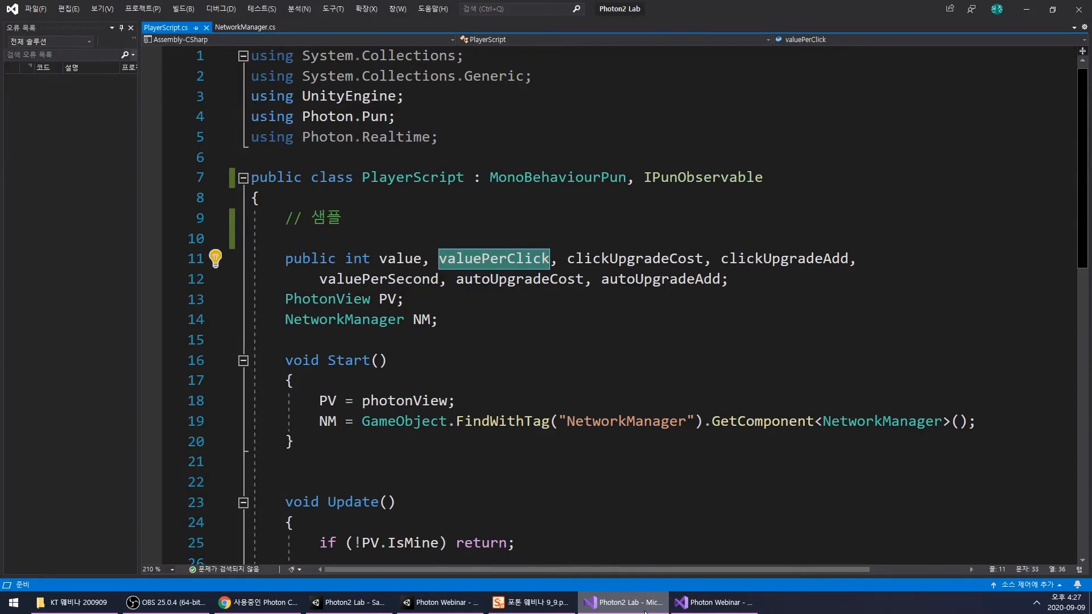
scroll(602, 451, down, 3)
scroll(497, 310, down, 3)
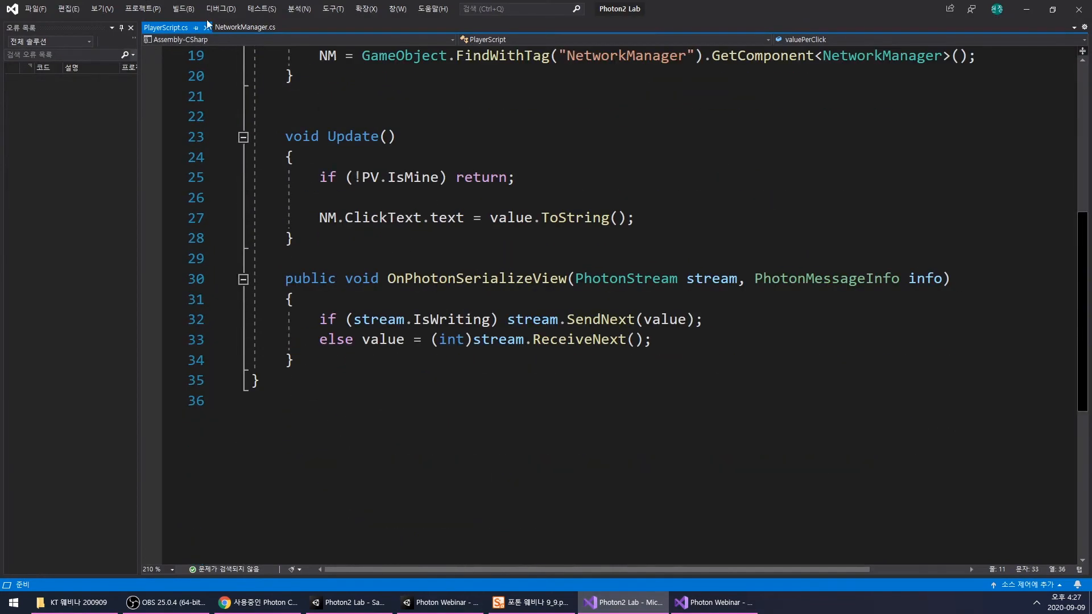
click(237, 28)
scroll(550, 312, up, 1)
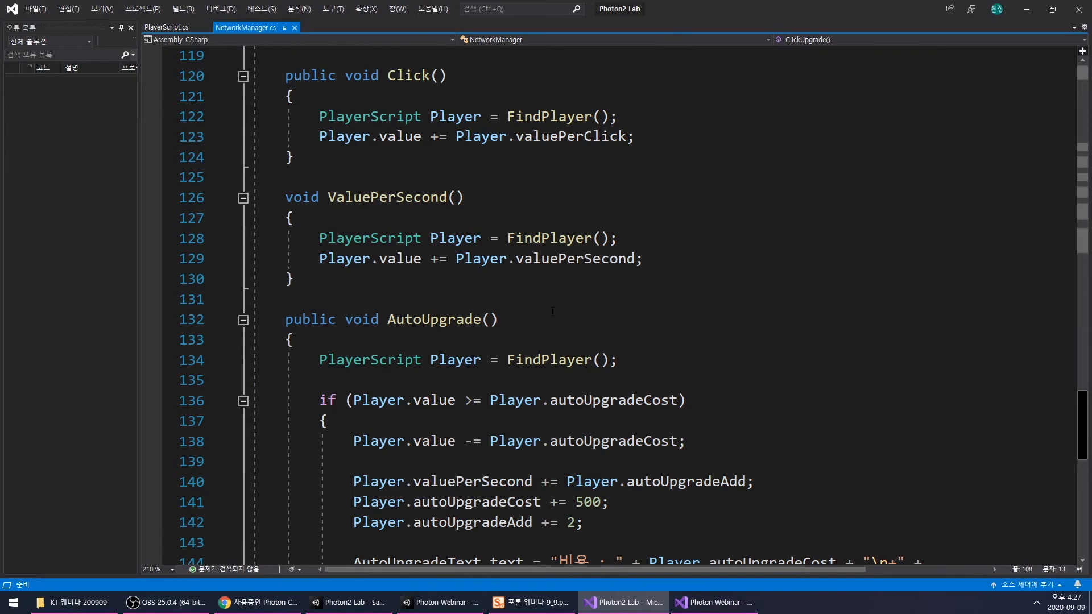
scroll(552, 312, down, 4)
- Check the cost condition and upgrade logic of ClickUpgrade in the Photon Webinar project's NetworkManager.cs
click(614, 603)
click(709, 603)
scroll(601, 402, down, 16)
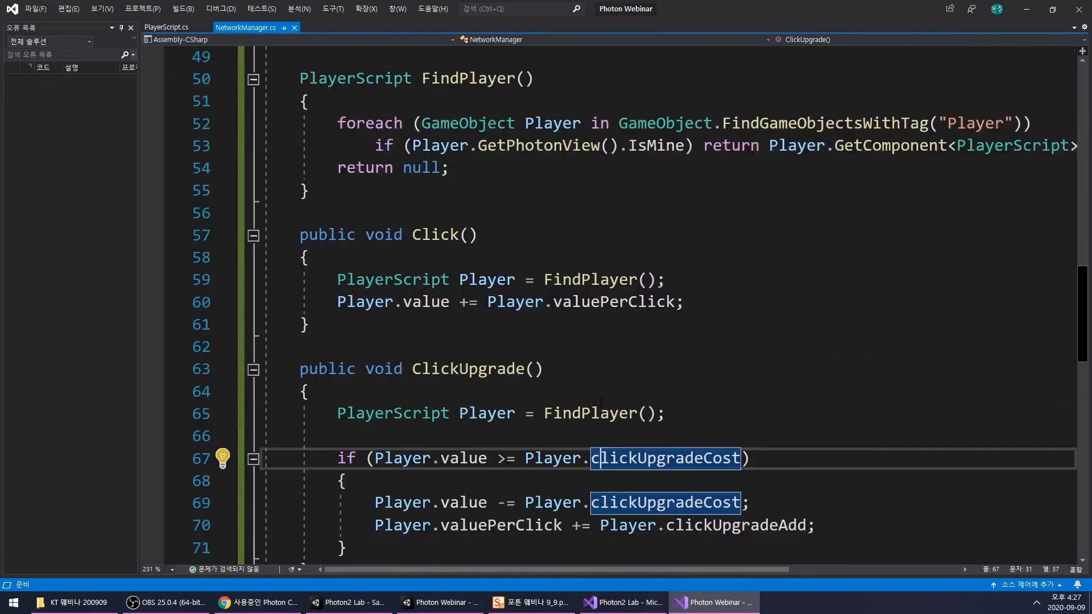
scroll(601, 401, down, 1)
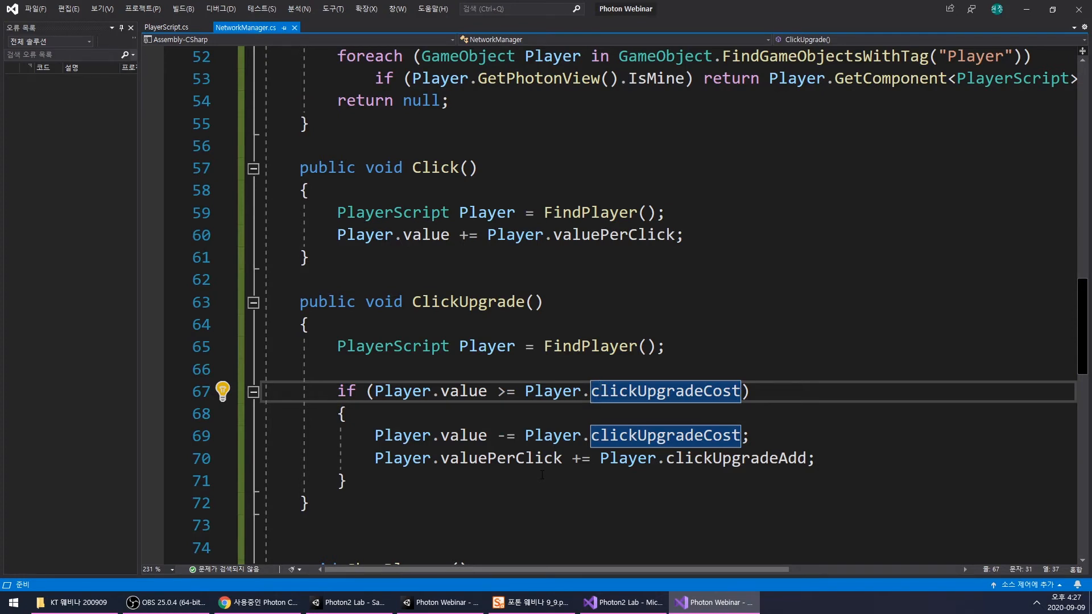
- Return to the running game in Unity, collect more clicks and buy the click upgrade again
click(712, 603)
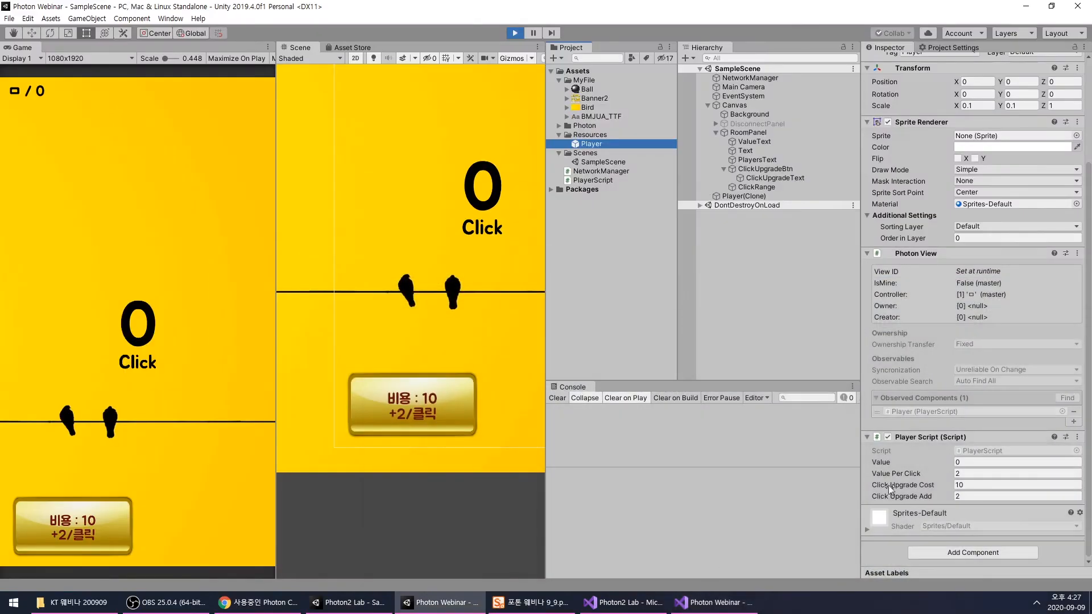
click(958, 473)
click(132, 466)
click(131, 465)
click(107, 511)
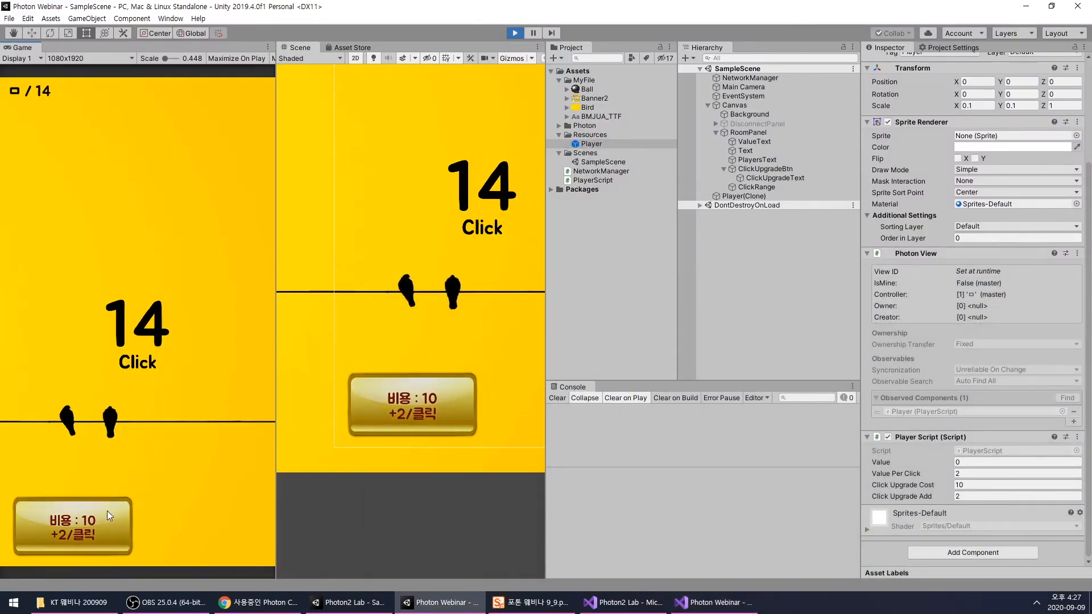
- Compare the Player Script values of the spawned Player(Clone) with those of the Player prefab
click(732, 196)
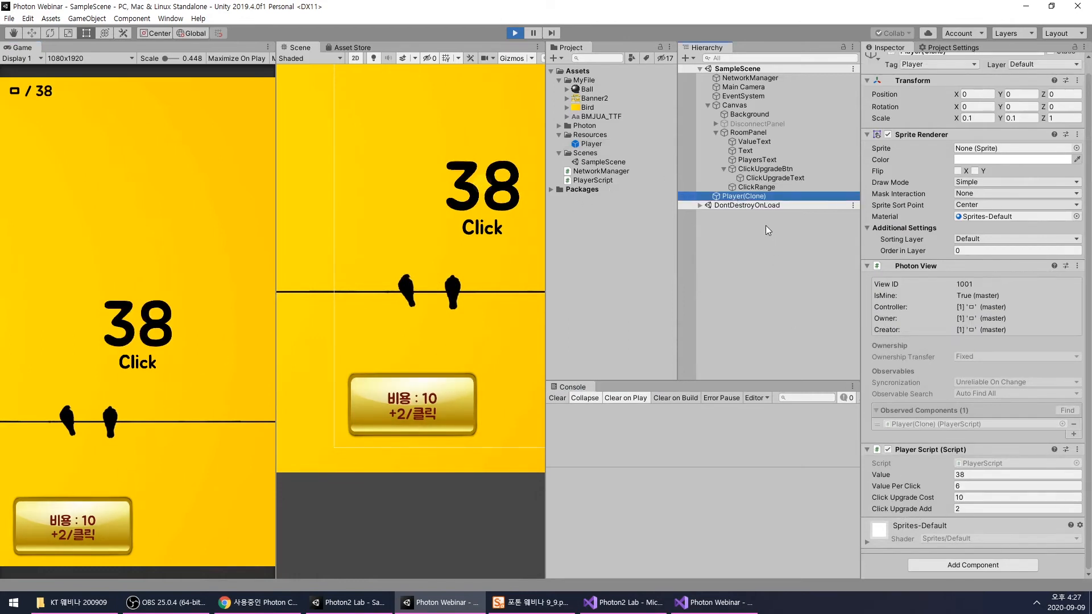
click(591, 144)
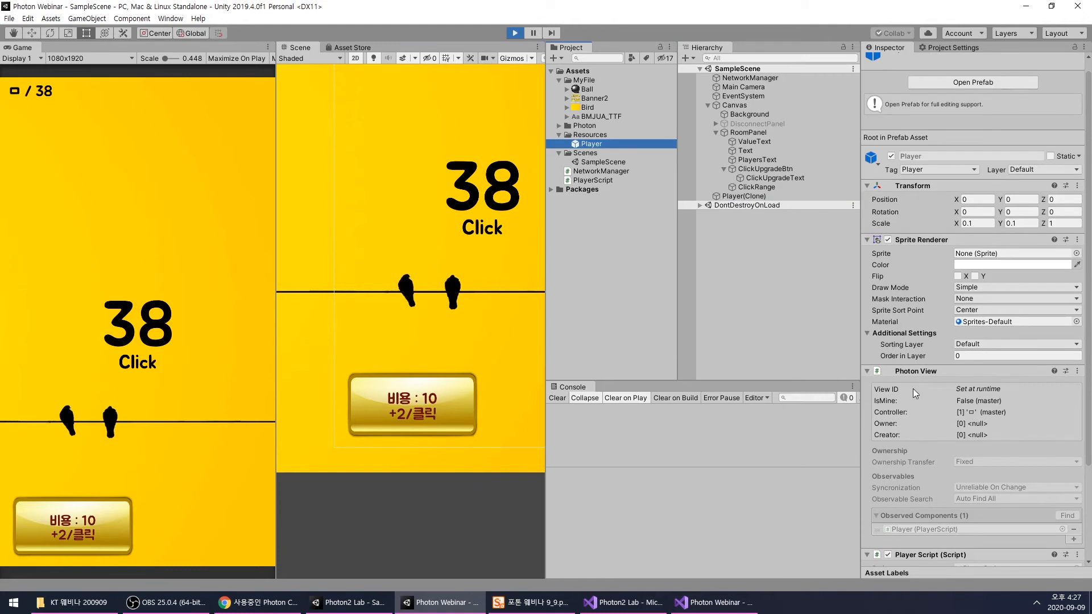
scroll(928, 408, down, 3)
click(733, 197)
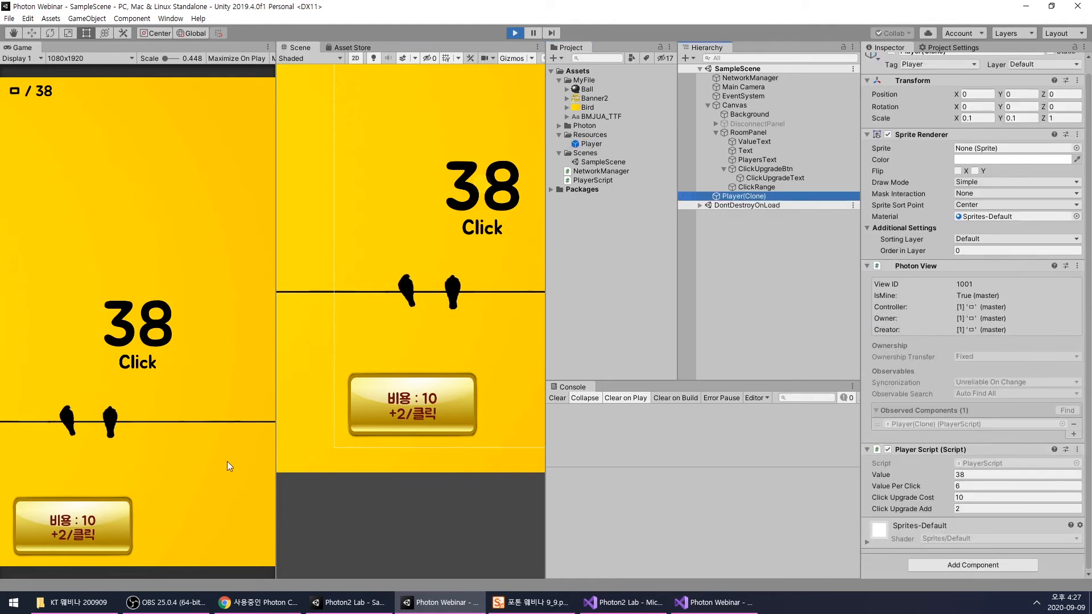
- Collect clicks, buy the upgrade repeatedly and check Value Per Click on Player(Clone)
click(176, 330)
double_click(176, 330)
click(107, 521)
click(107, 520)
click(107, 520)
double_click(106, 521)
click(957, 487)
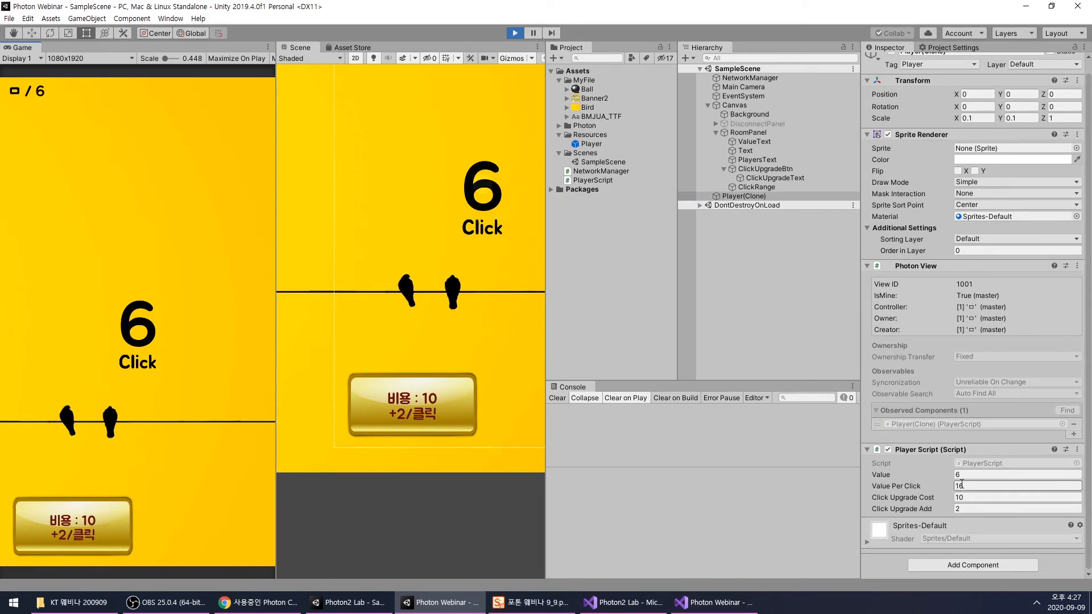
- Test the upgrade with another round of clicks and repeated purchases, and stop the running game
click(91, 534)
triple_click(109, 295)
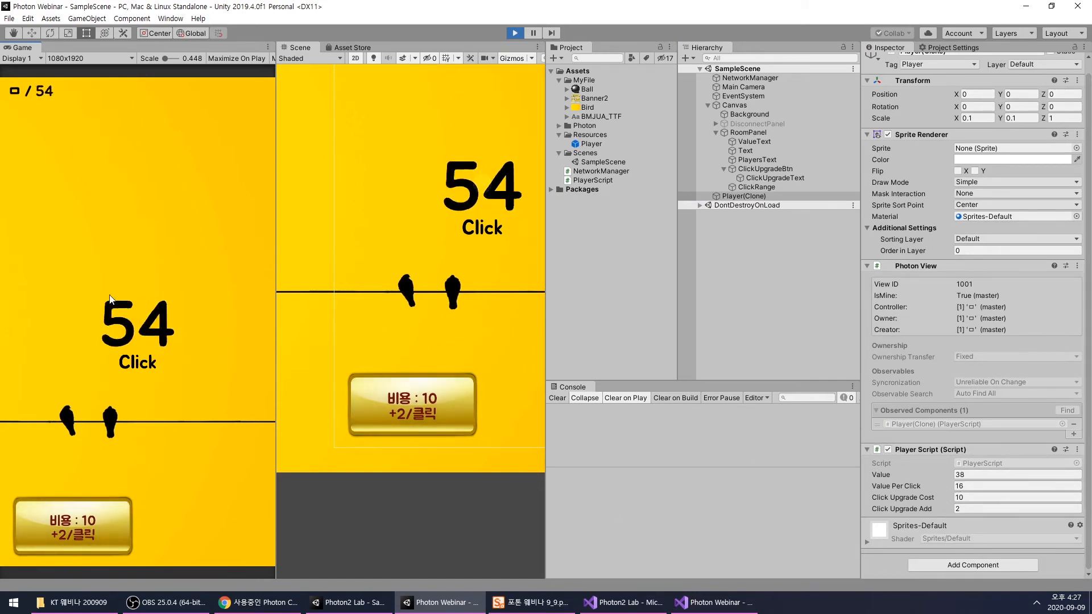
triple_click(109, 296)
triple_click(109, 295)
click(90, 498)
double_click(89, 498)
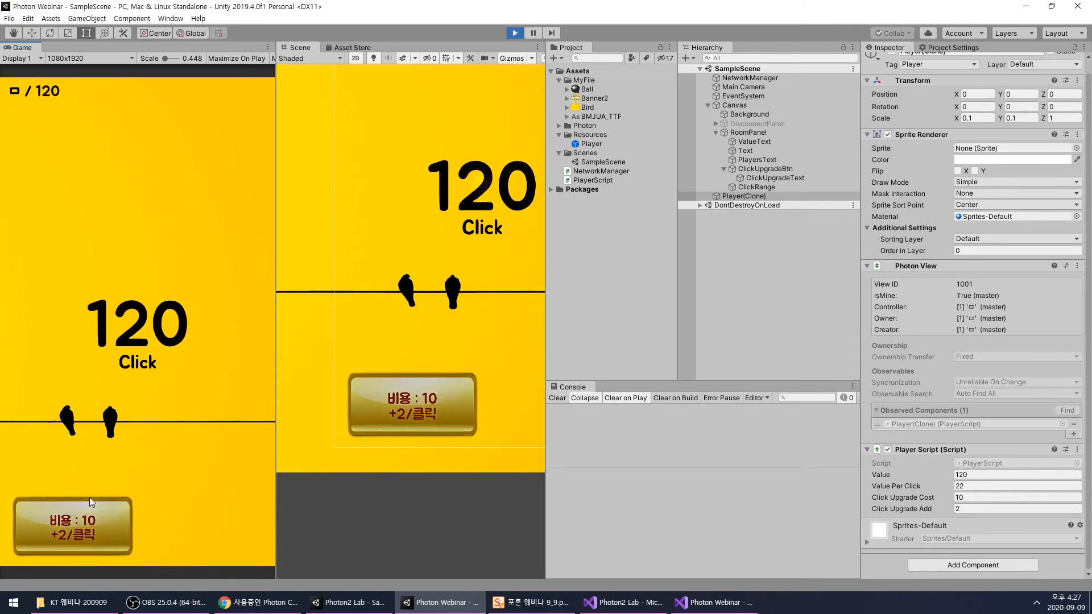
double_click(90, 498)
double_click(90, 498)
double_click(89, 498)
double_click(90, 498)
click(91, 498)
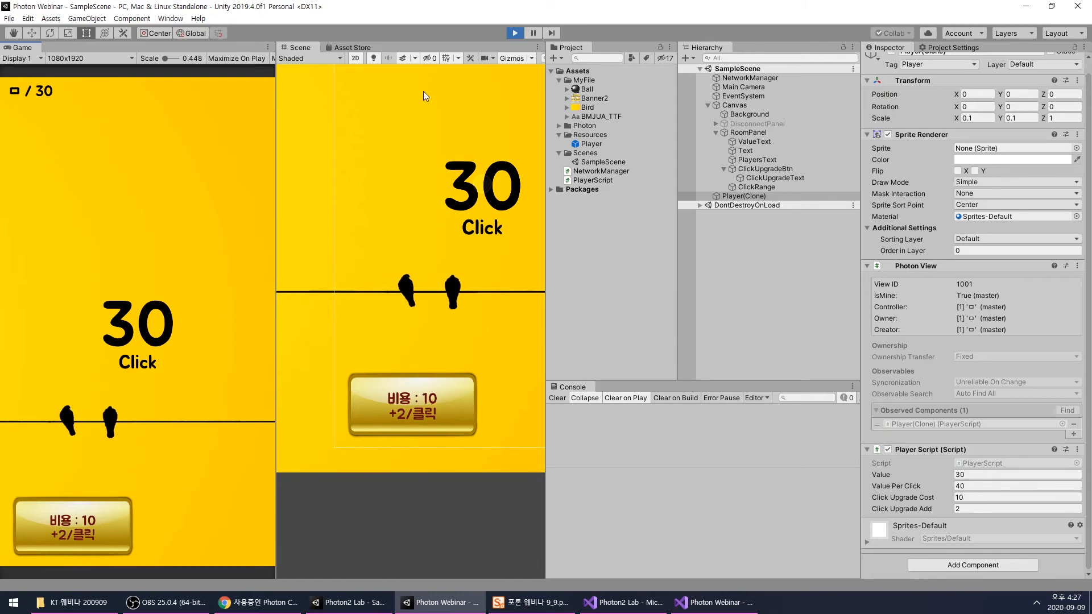
click(513, 33)
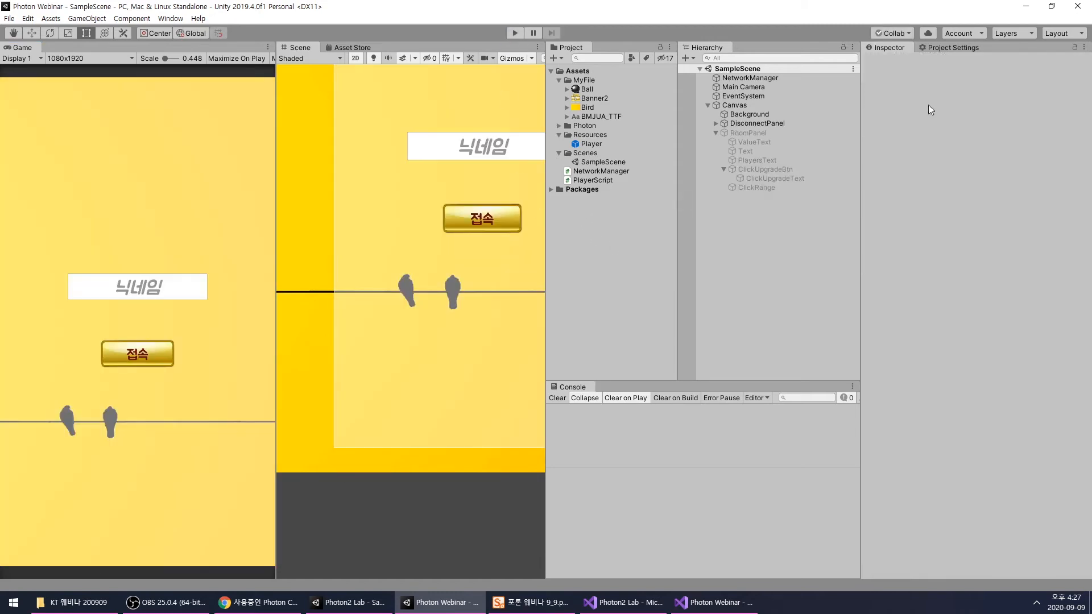
- Open 클라우드 스크립트.txt from the desktop in Notepad and find the upgrade cost tables near its end
click(1026, 6)
double_click(64, 196)
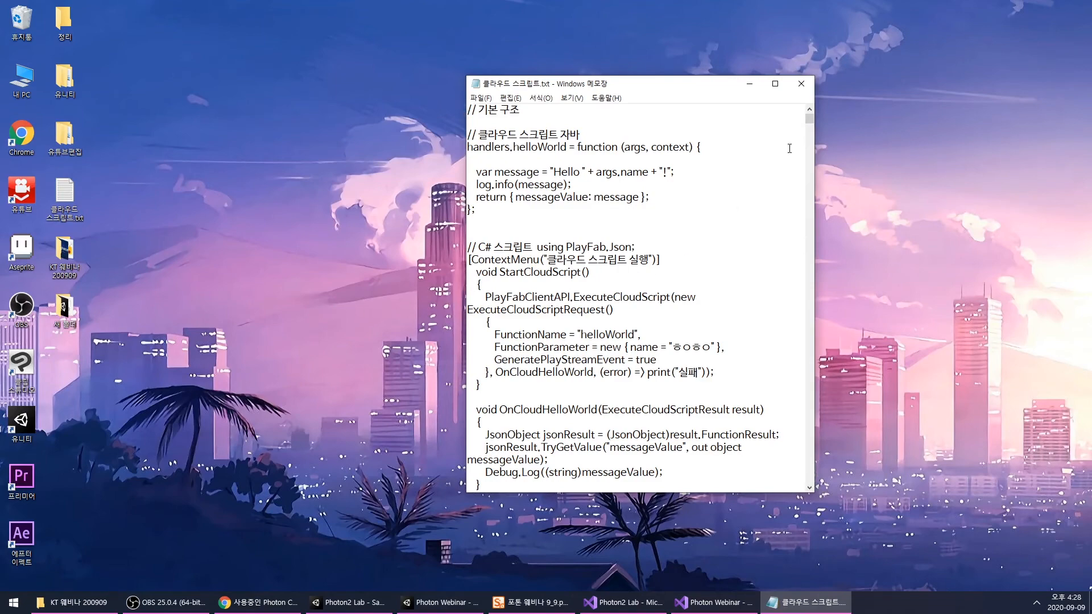
drag(808, 122, 808, 496)
scroll(700, 365, up, 5)
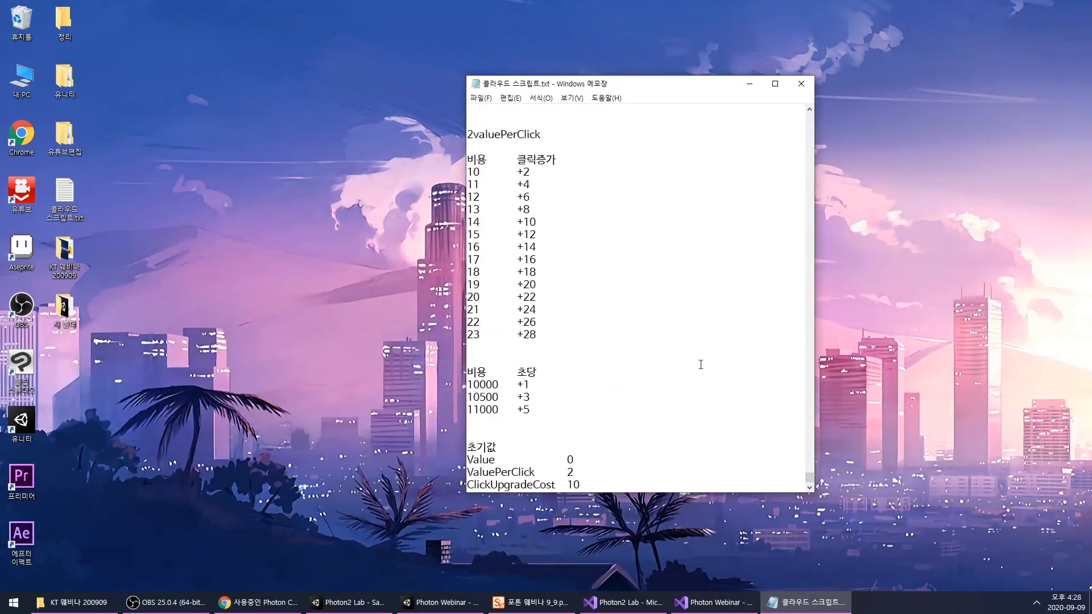
scroll(682, 359, down, 3)
scroll(671, 347, up, 5)
scroll(670, 346, down, 3)
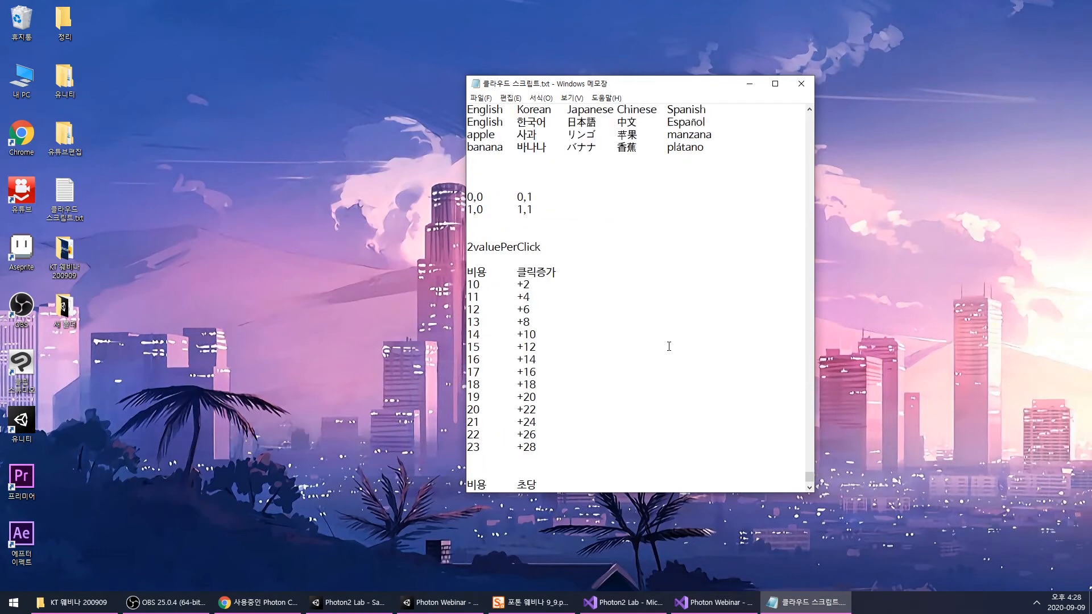
scroll(631, 341, down, 1)
ctrl+scroll(591, 333, up, 3)
scroll(560, 282, down, 17)
- Widen the notes window, enlarge its text and examine how 비용 and 클릭증가 grow per upgrade
drag(466, 294, 264, 305)
scroll(472, 314, up, 9)
scroll(473, 318, down, 3)
scroll(472, 320, down, 1)
scroll(429, 325, up, 20)
scroll(443, 324, down, 20)
mouse_move(808, 463)
mouse_down()
mouse_move(814, 483)
mouse_move(808, 476)
mouse_up()
scroll(566, 392, down, 4)
scroll(566, 393, down, 10)
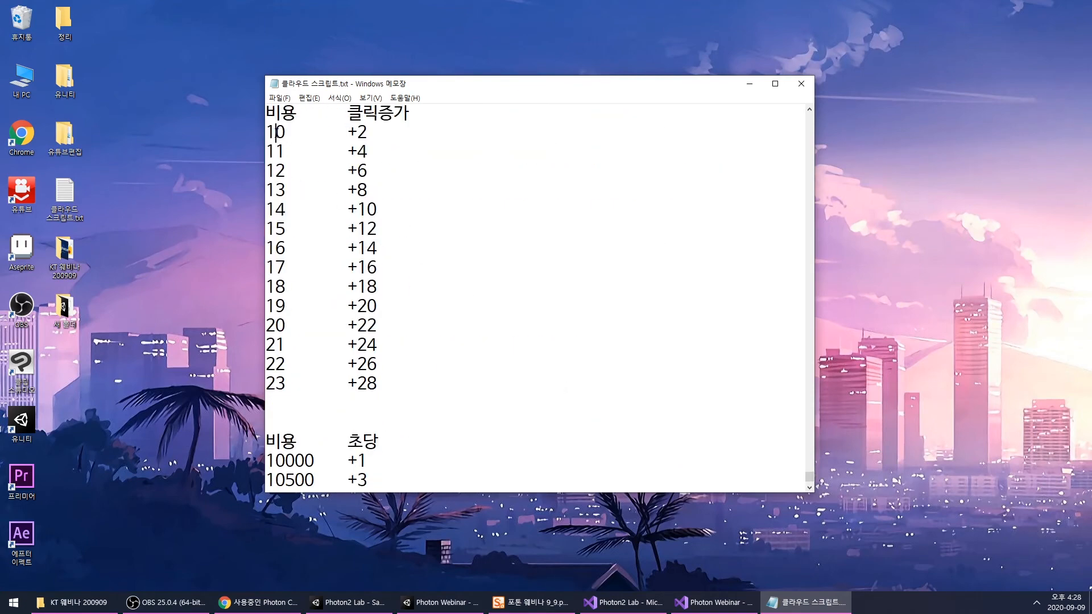
double_click(286, 167)
click(409, 171)
- Back in Unity, deactivate DisconnectPanel, activate RoomPanel and select ClickUpgradeBtn
click(460, 602)
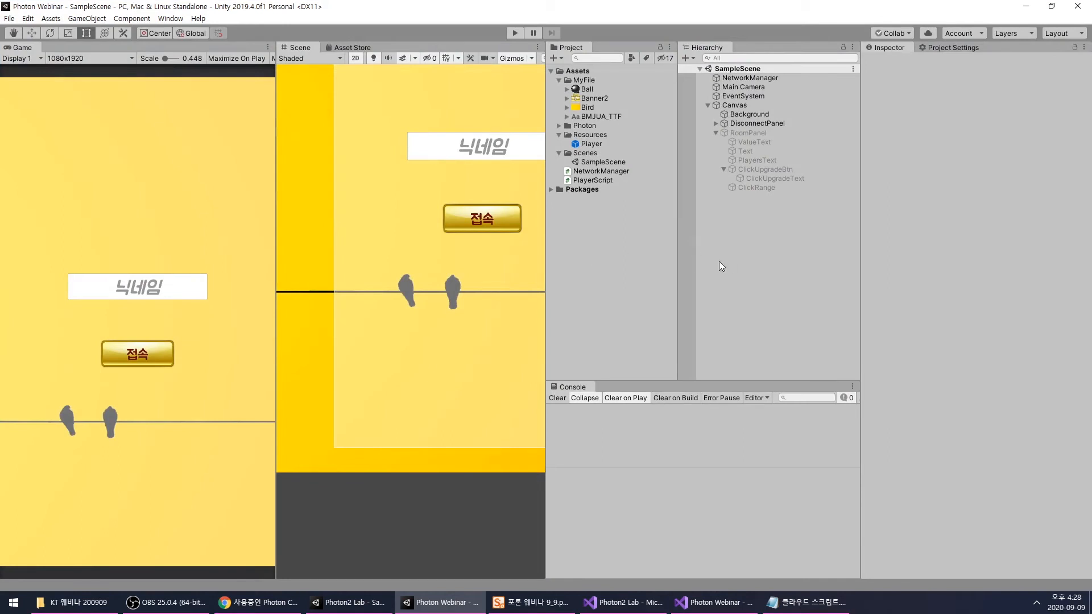
click(756, 124)
click(891, 63)
click(764, 133)
click(892, 62)
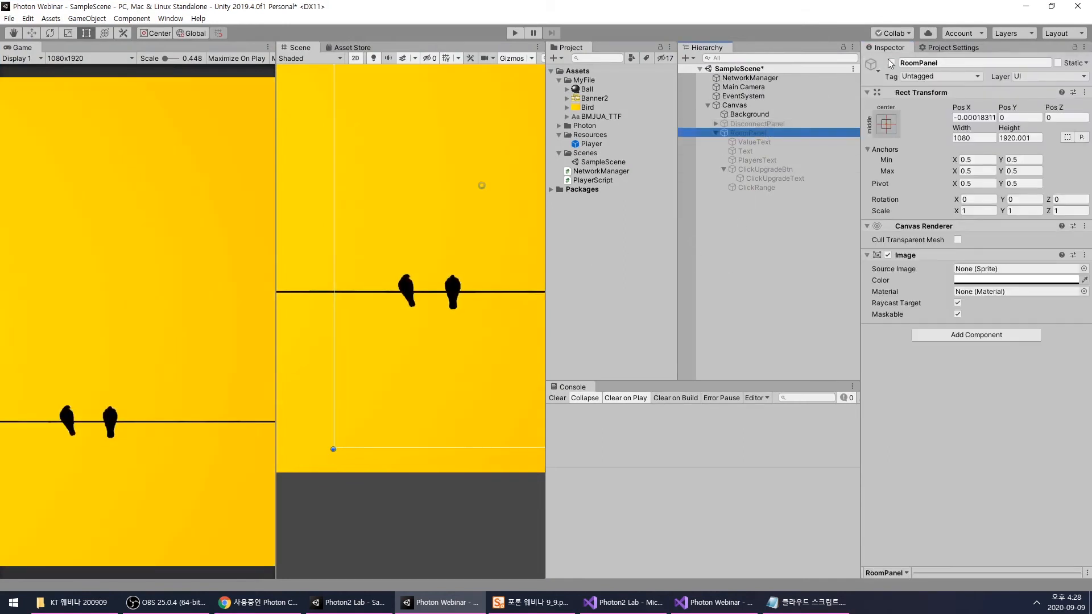
scroll(462, 315, down, 3)
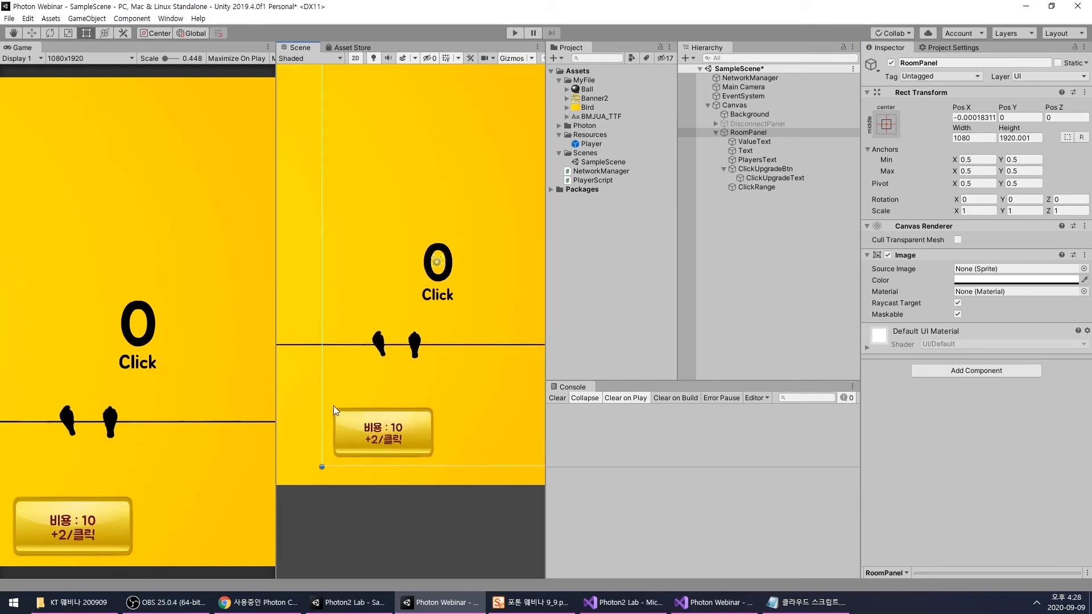
click(757, 169)
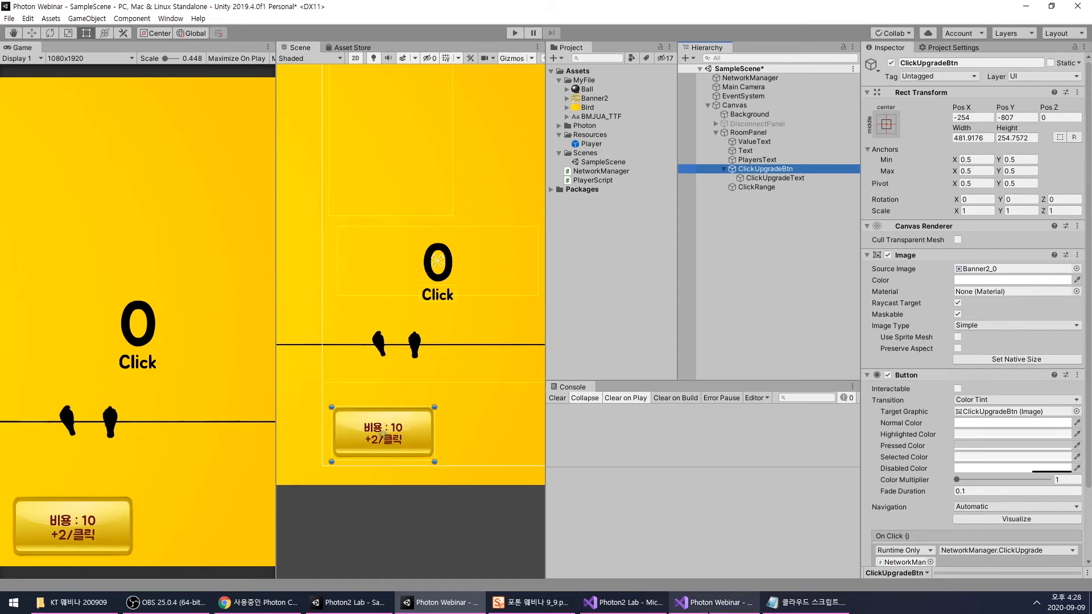
- In Visual Studio, start a public GameObject field on a new line below ValueText and PlayersText in NetworkManager.cs
mouse_move(708, 609)
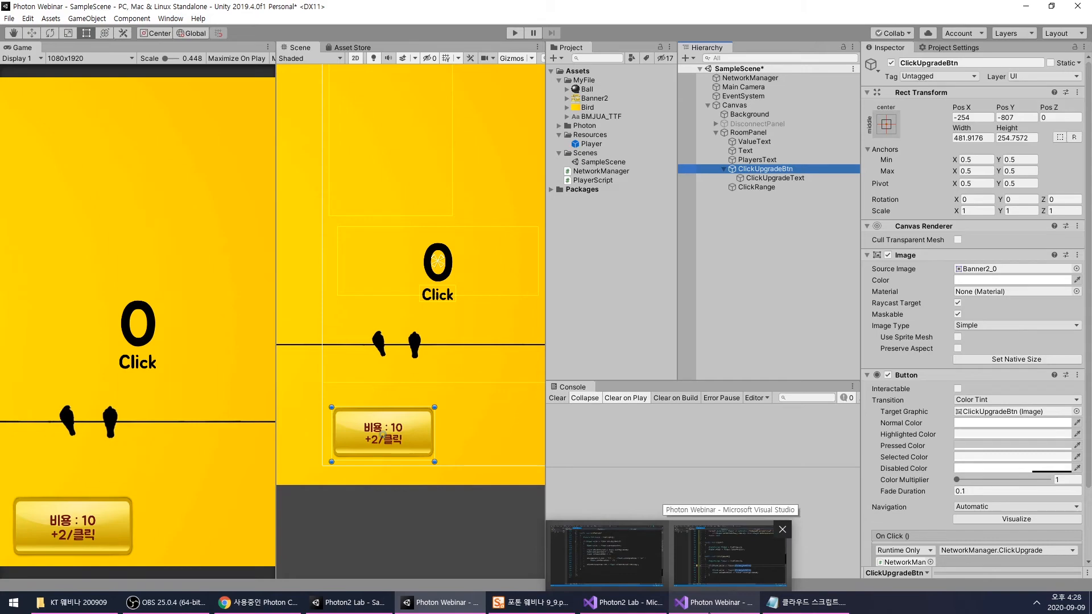
click(730, 557)
scroll(491, 313, up, 11)
scroll(492, 325, down, 1)
click(661, 345)
key(Return)
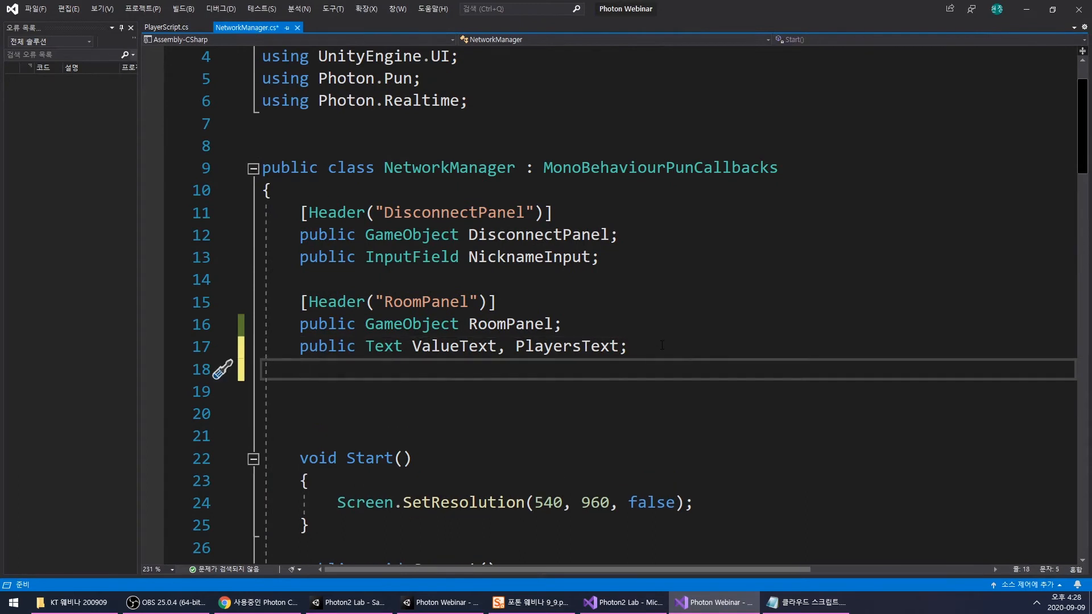
text(public )
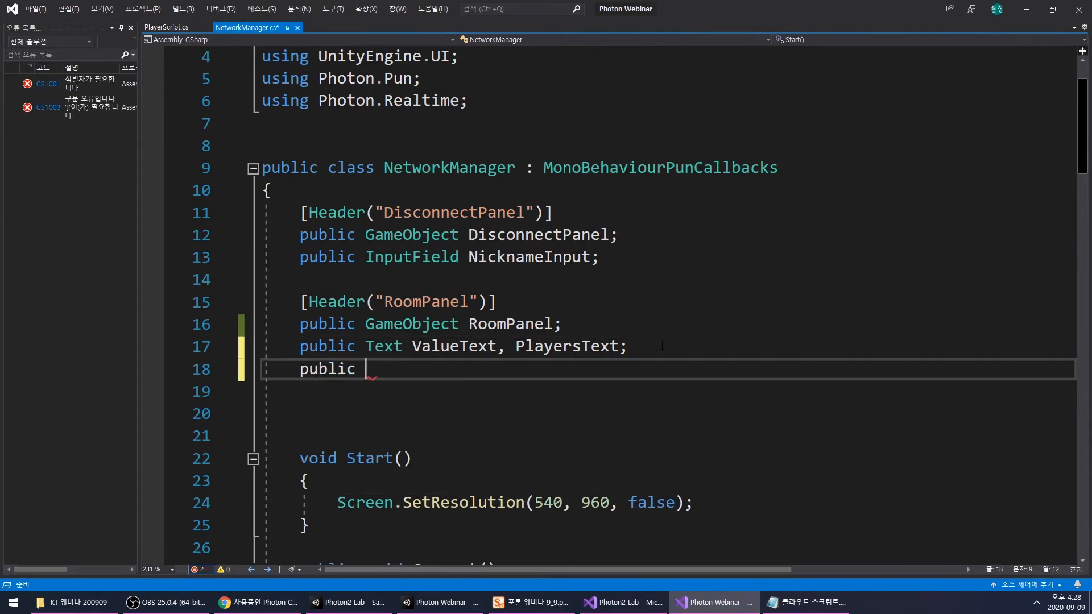
text(GameObject Cl)
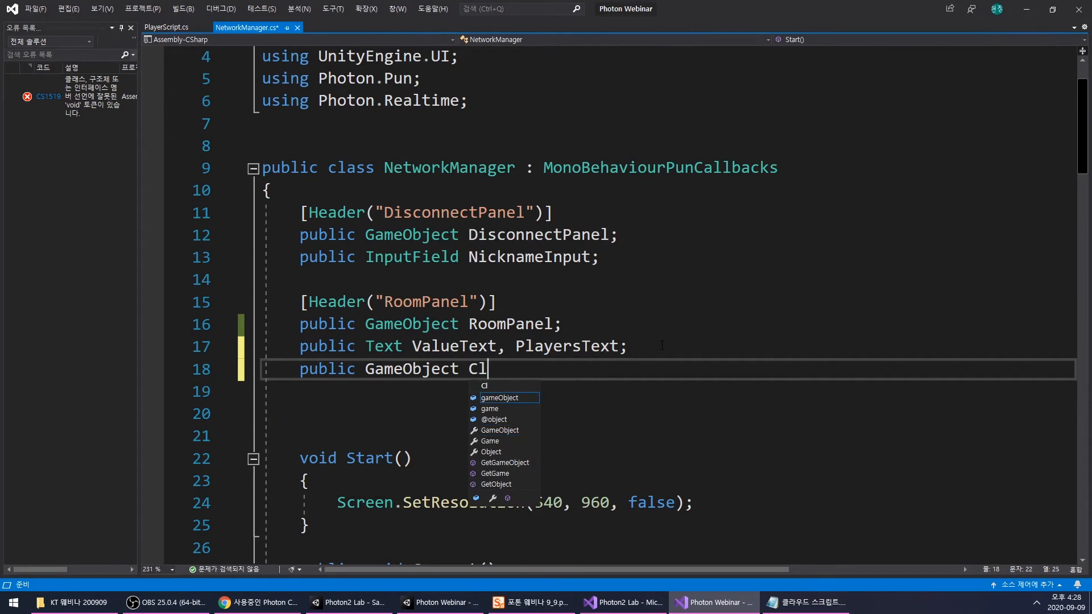
text(ickUp)
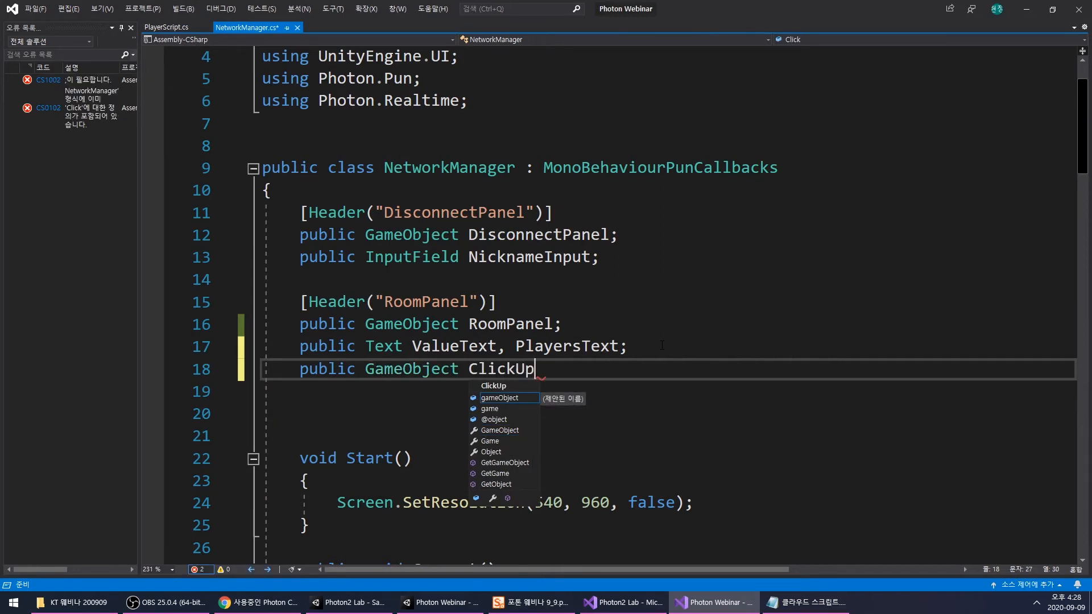
text(g)
key(BackSpace)
key(BackSpace)
key(BackSpace)
key(BackSpace)
key(BackSpace)
key(BackSpace)
key(BackSpace)
key(BackSpace)
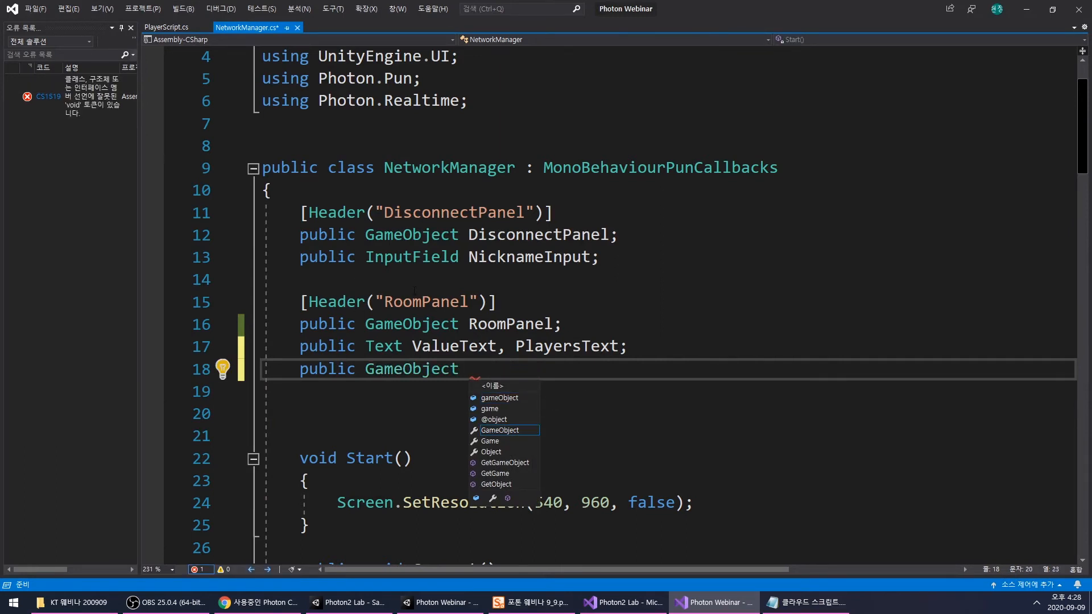
- Change the new field's type to Button and name it ClickUpgradeBtn
click(385, 370)
double_click(385, 370)
text(Bu)
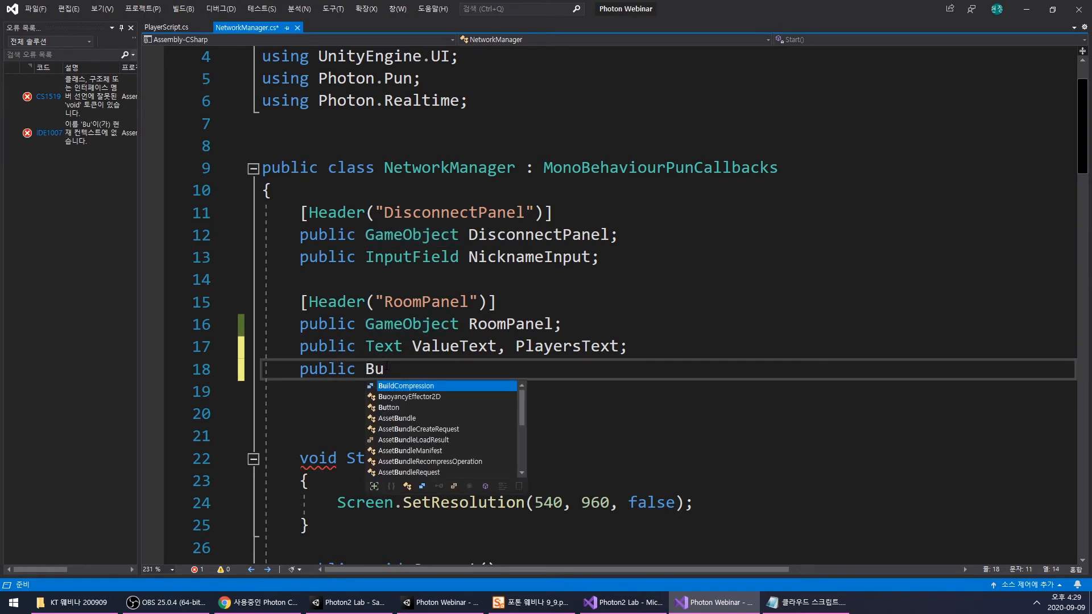
text(tton Clic)
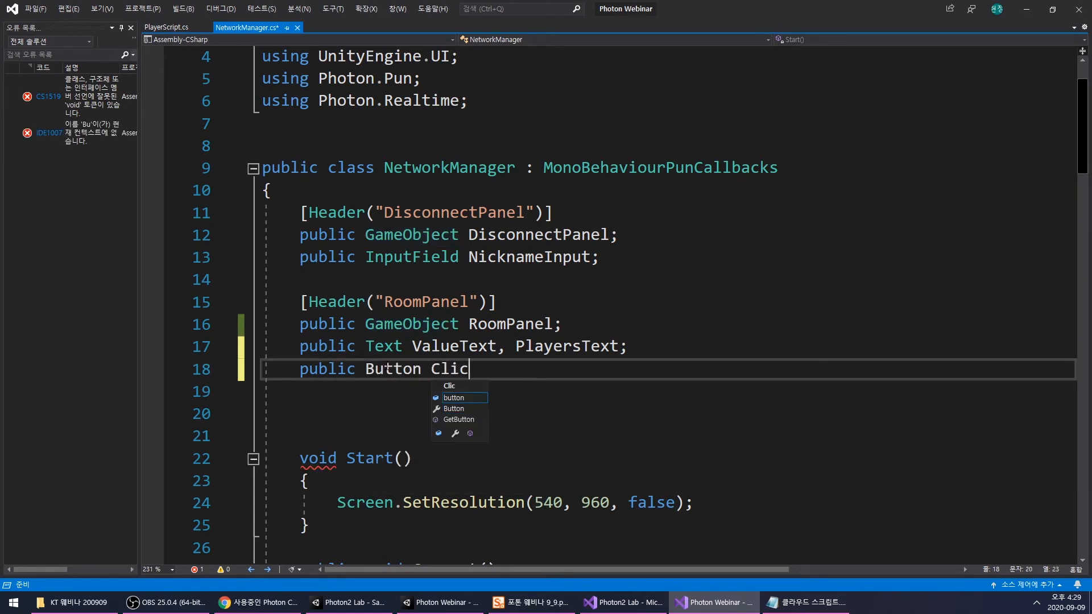
text(kUpgrad)
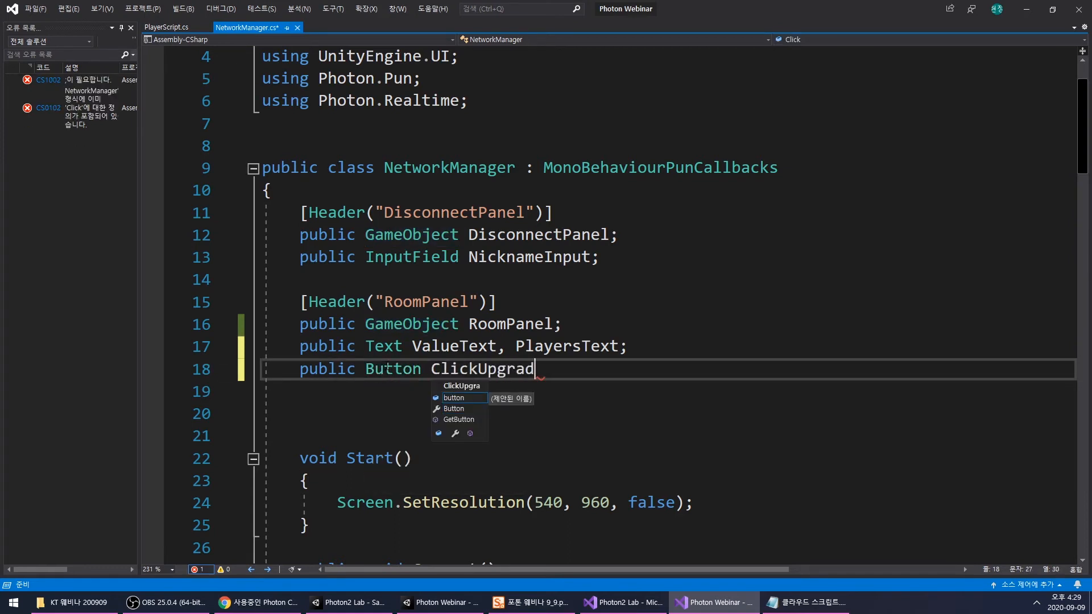
text(eBtn;)
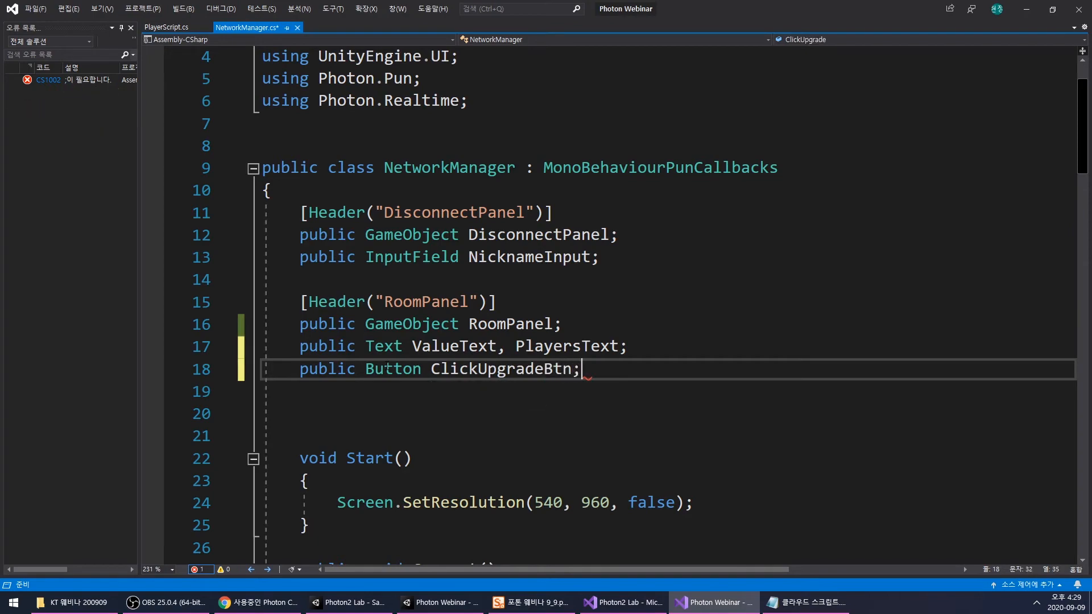
- Copy the ClickUpgradeBtn name and insert blank lines between ShowPlayers() and Update()
double_click(508, 370)
scroll(508, 370, down, 20)
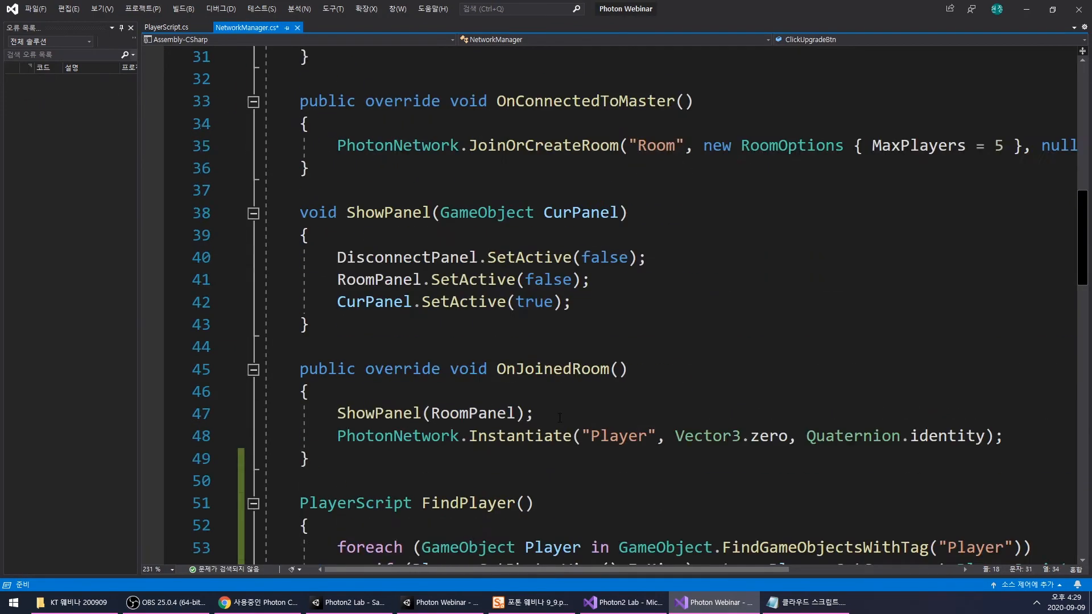
scroll(557, 417, down, 5)
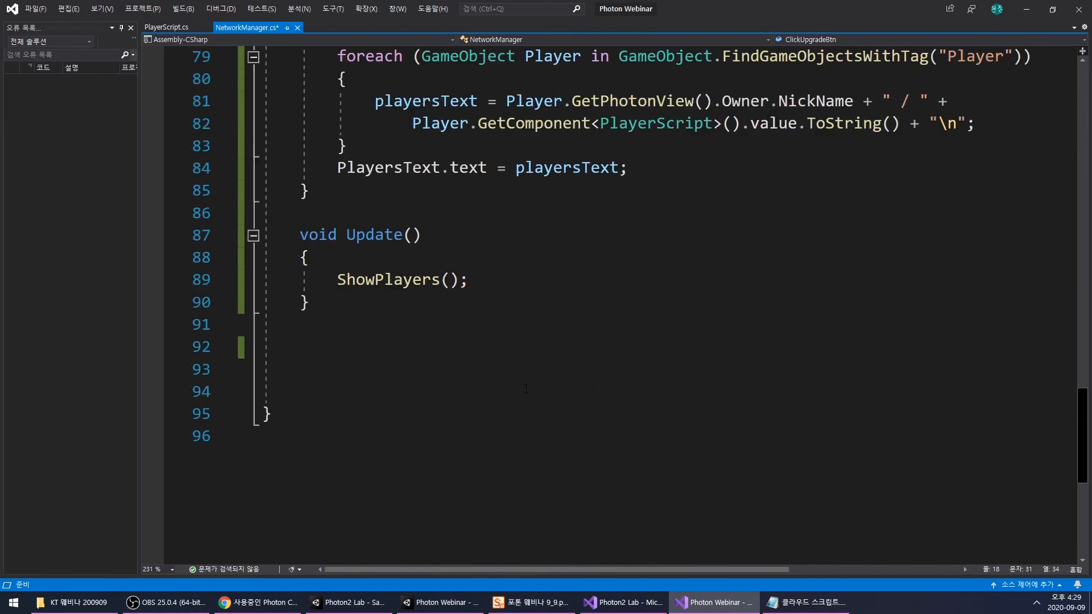
scroll(512, 370, up, 1)
click(401, 280)
key(Return)
key(Return)
key(Return)
key(Up)
- Write an empty void EnableUpgrade() method above Update(), with its braces on separate lines
text(void )
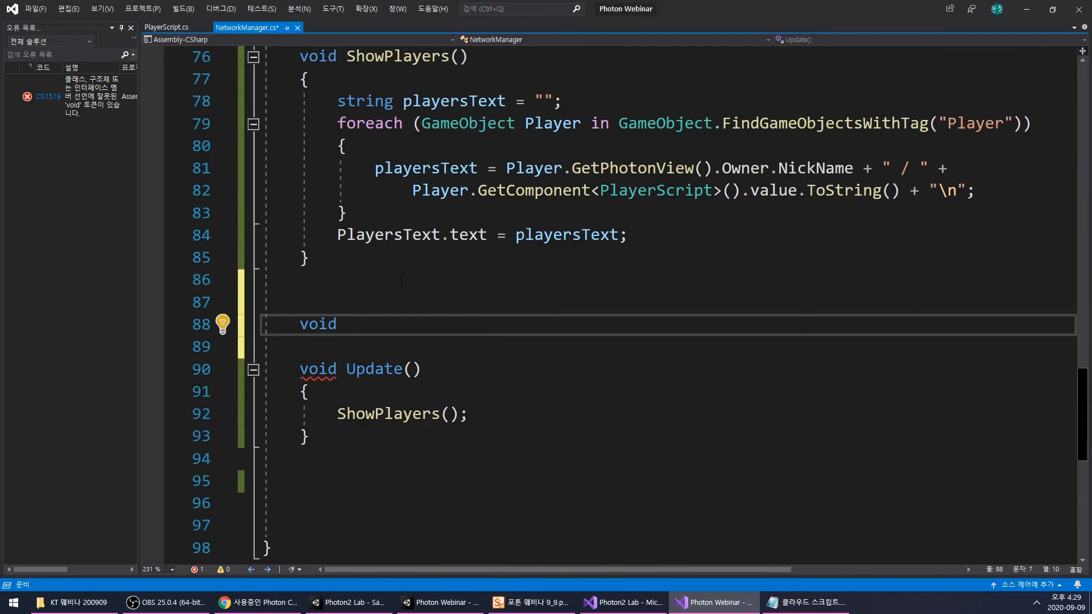
text(Up)
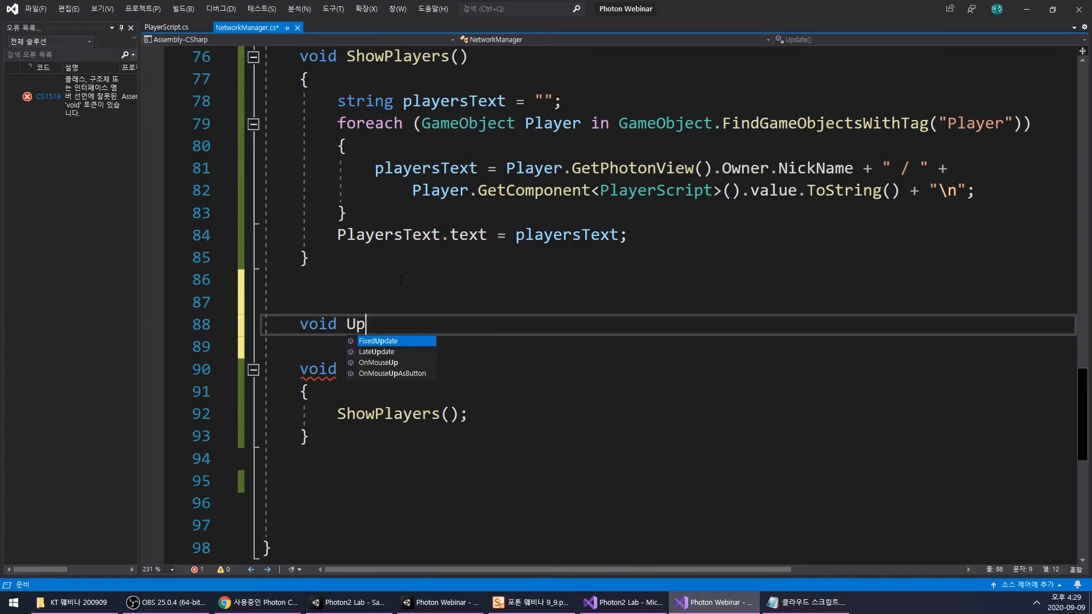
key(BackSpace)
key(BackSpace)
text(E)
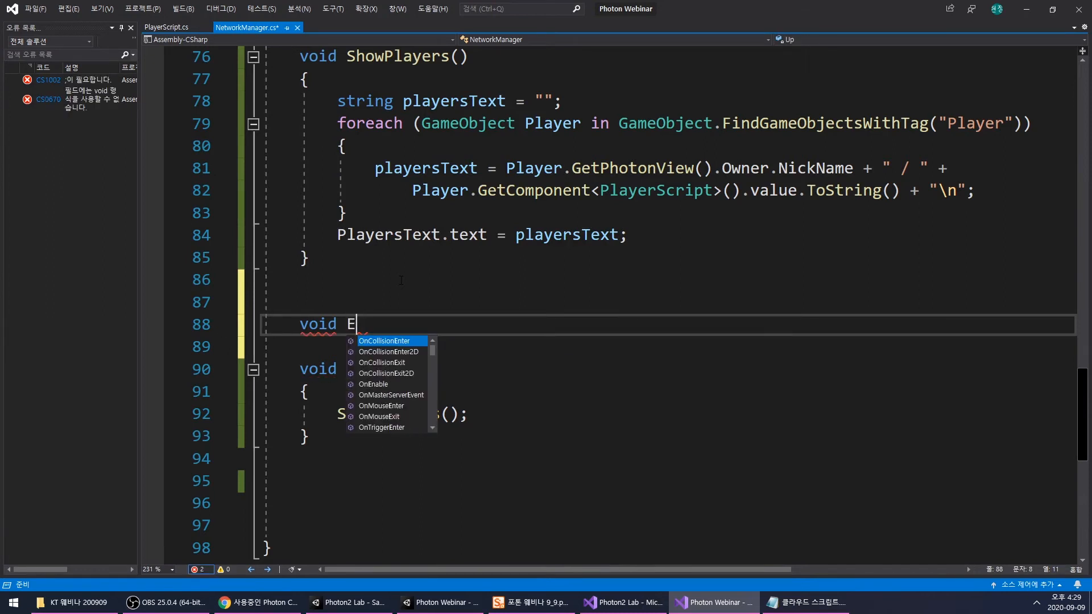
text(nableUpgradf)
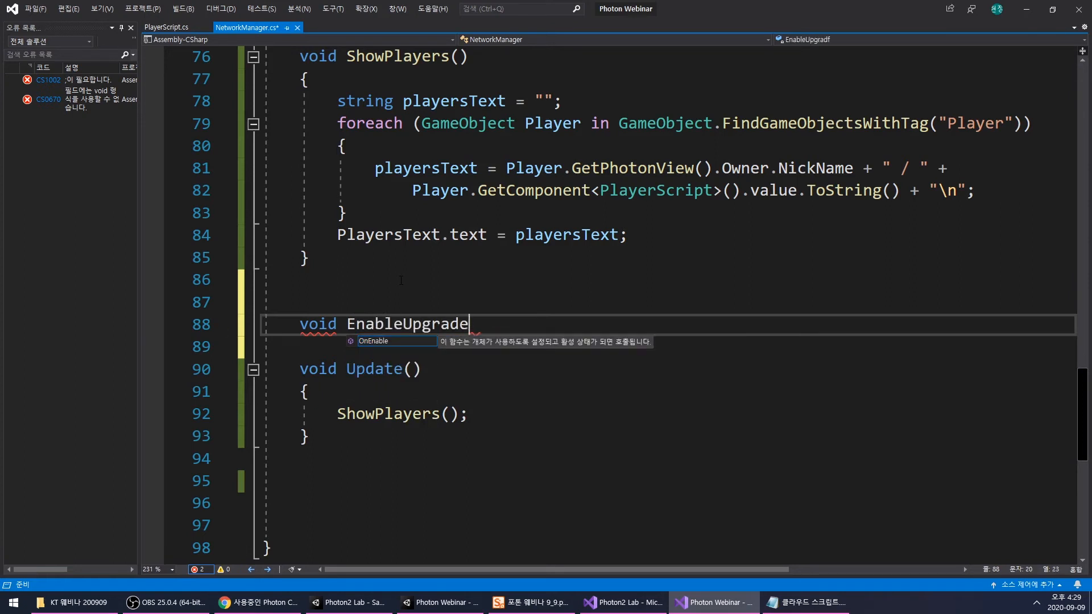
text(() { })
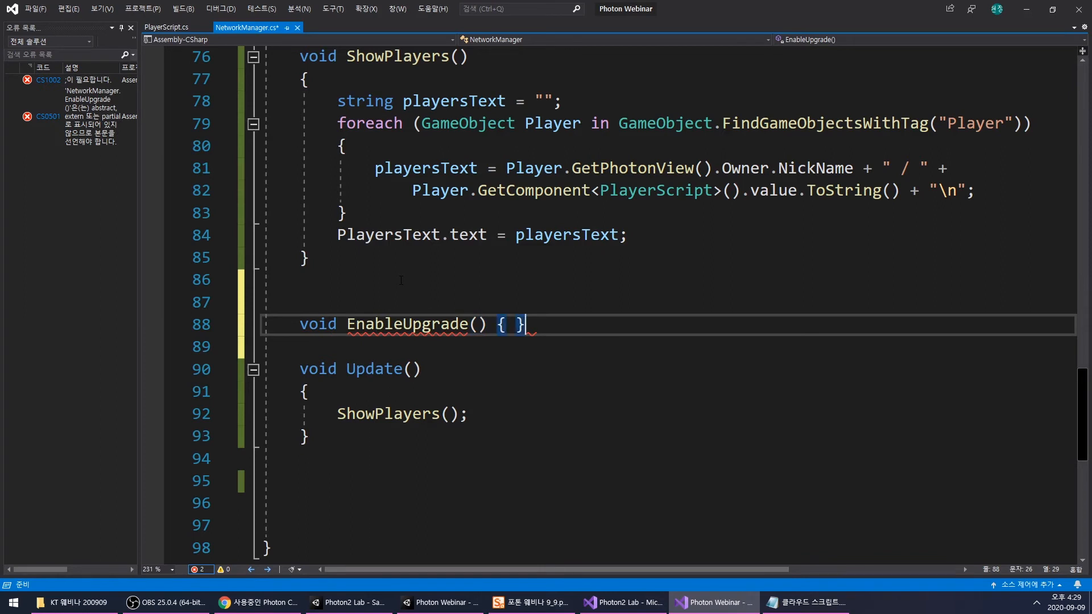
key(Left)
key(Left)
key(Left)
key(Return)
key(Right)
key(Return)
- Inside EnableUpgrade(), begin an assignment to ClickUpgradeBtn.interactable
text(ClickUpgradeBtn)
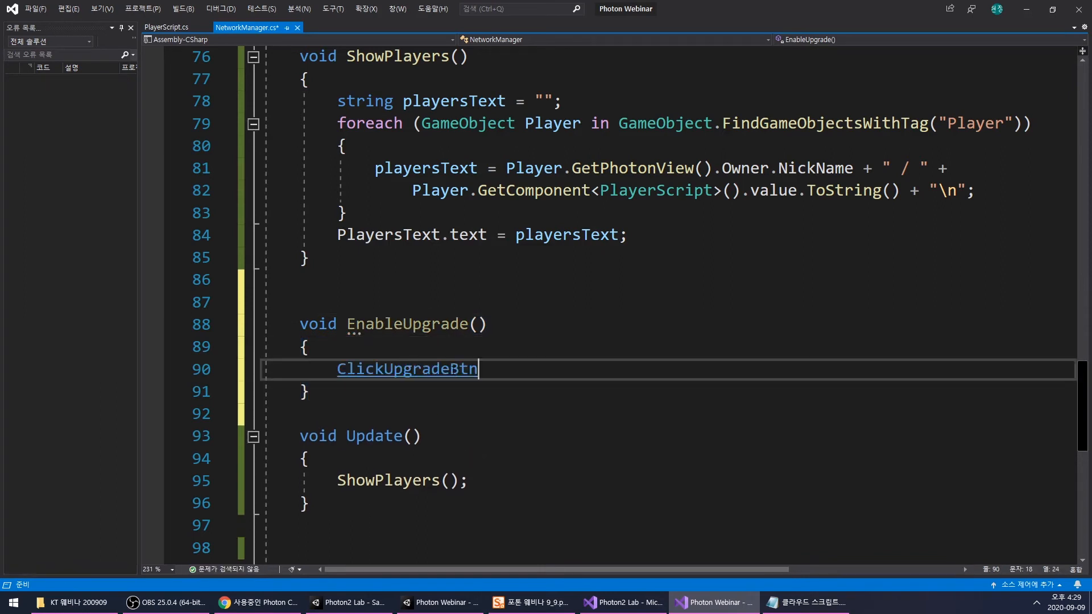
text(.in)
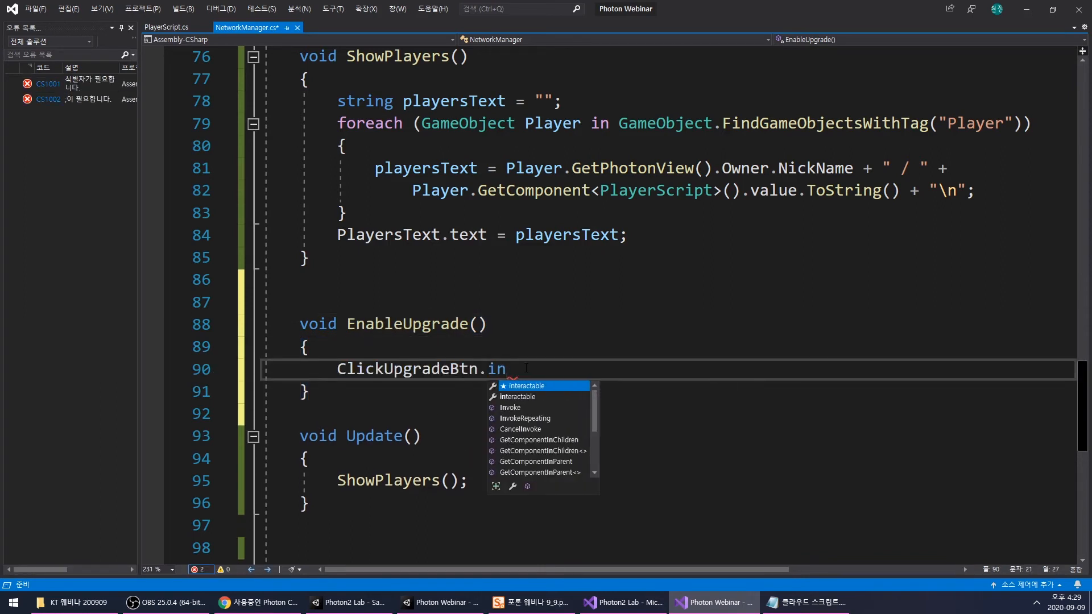
key(Tab)
text(=)
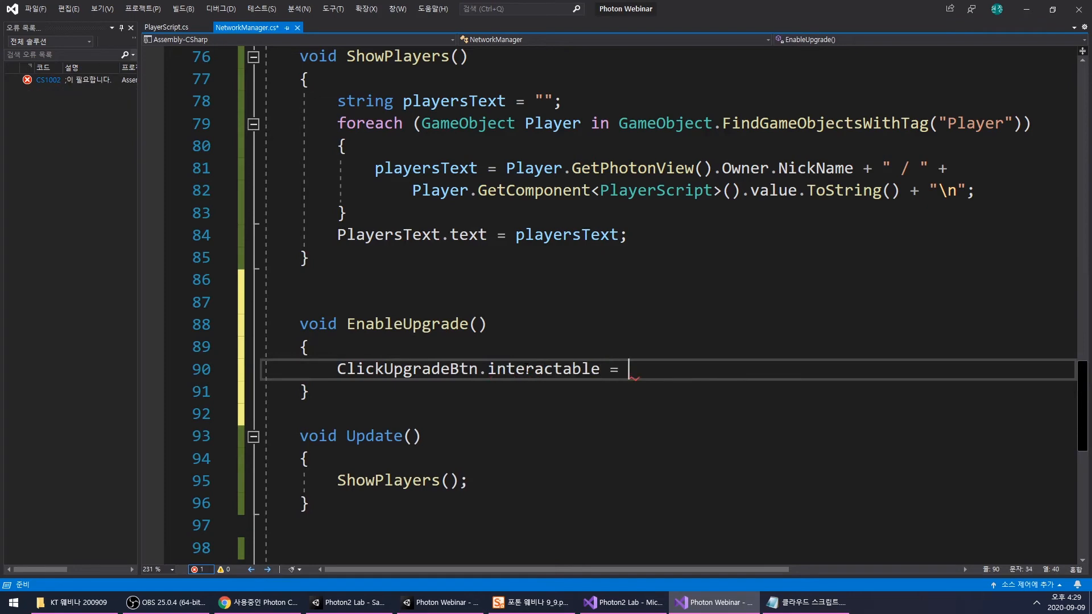
- Copy the line PlayerScript Player = FindPlayer(); from ClickUpgrade() to the start of EnableUpgrade()
scroll(518, 352, up, 5)
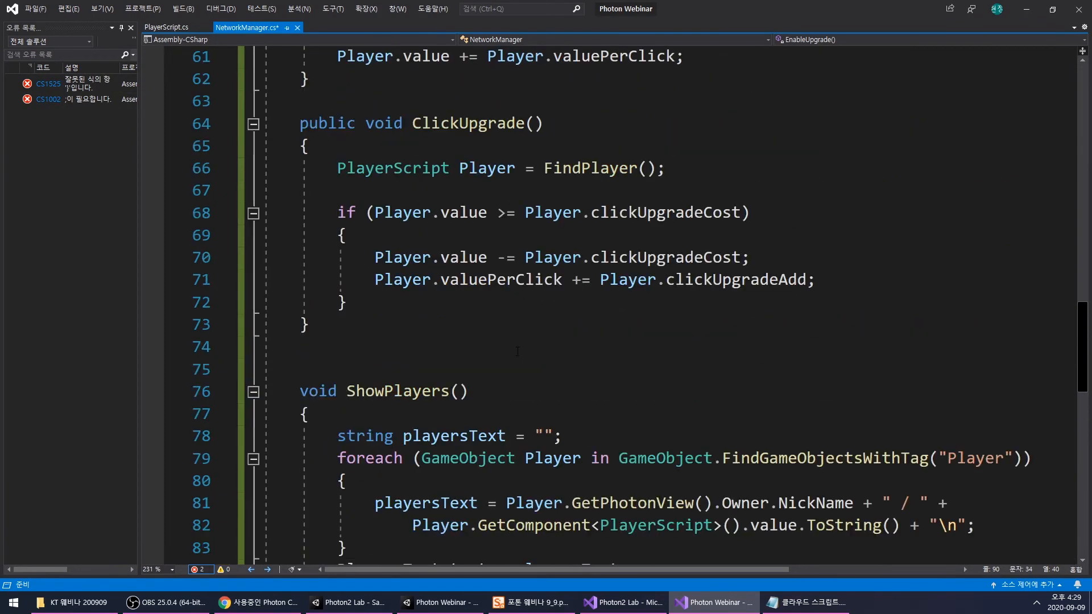
drag(337, 168, 745, 167)
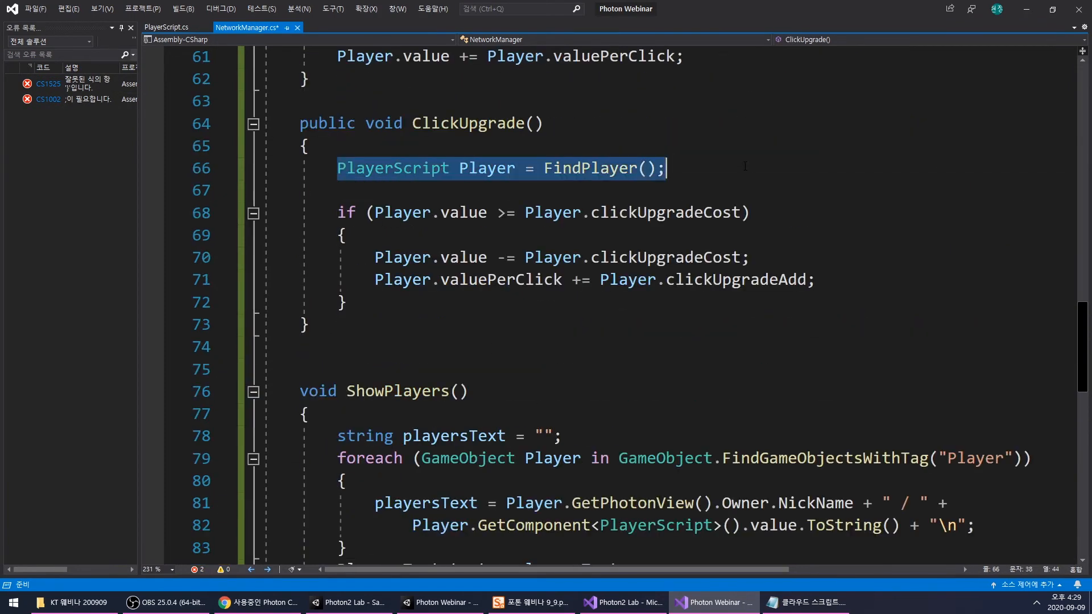
key(ctrl+c)
scroll(543, 309, down, 4)
click(537, 410)
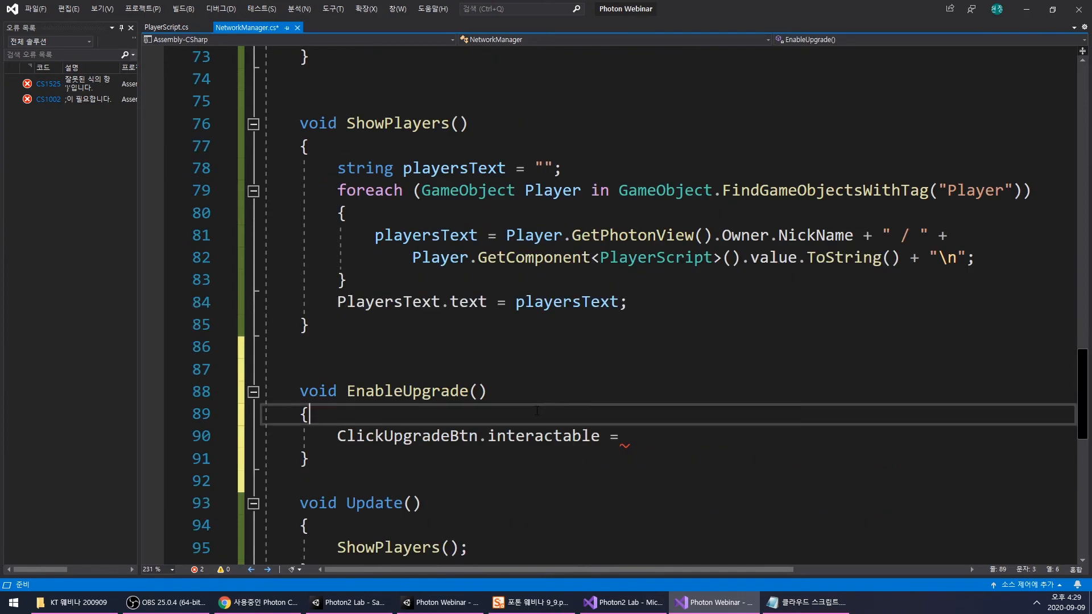
key(Return)
key(ctrl+v)
- Complete the interactable assignment with the condition Player.value >= Player.clickUpgradeCost; copied from ClickUpgrade()
scroll(541, 410, up, 6)
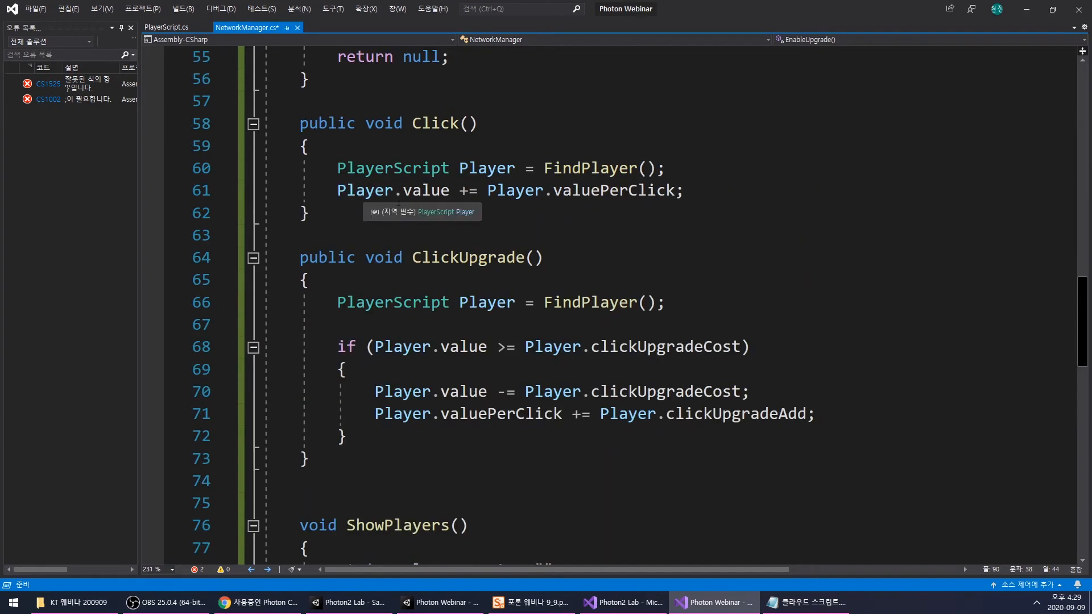
drag(374, 346, 742, 347)
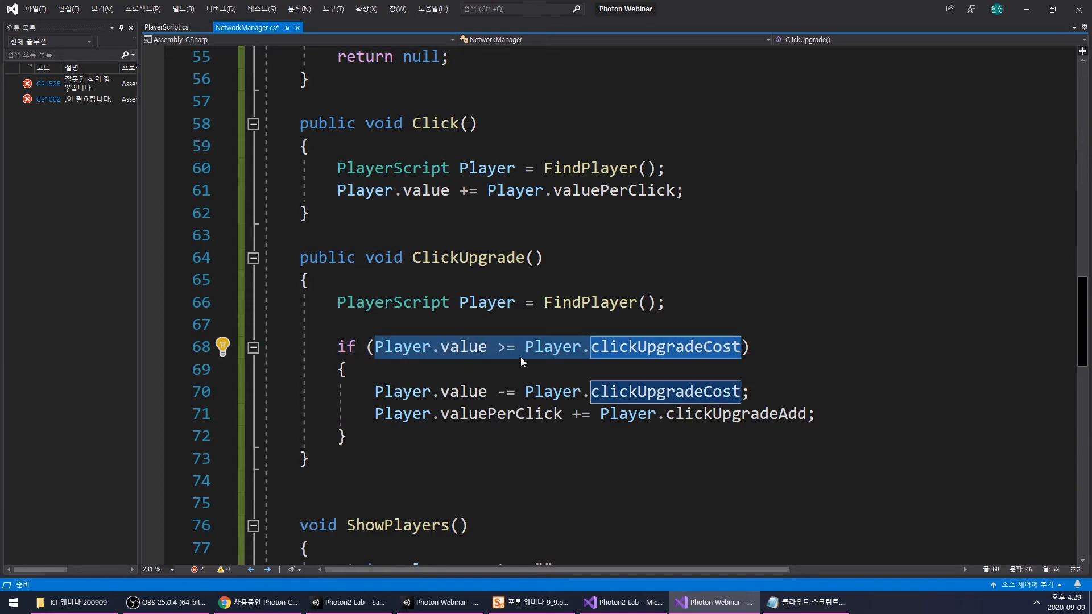
key(ctrl+c)
scroll(574, 363, down, 7)
click(796, 393)
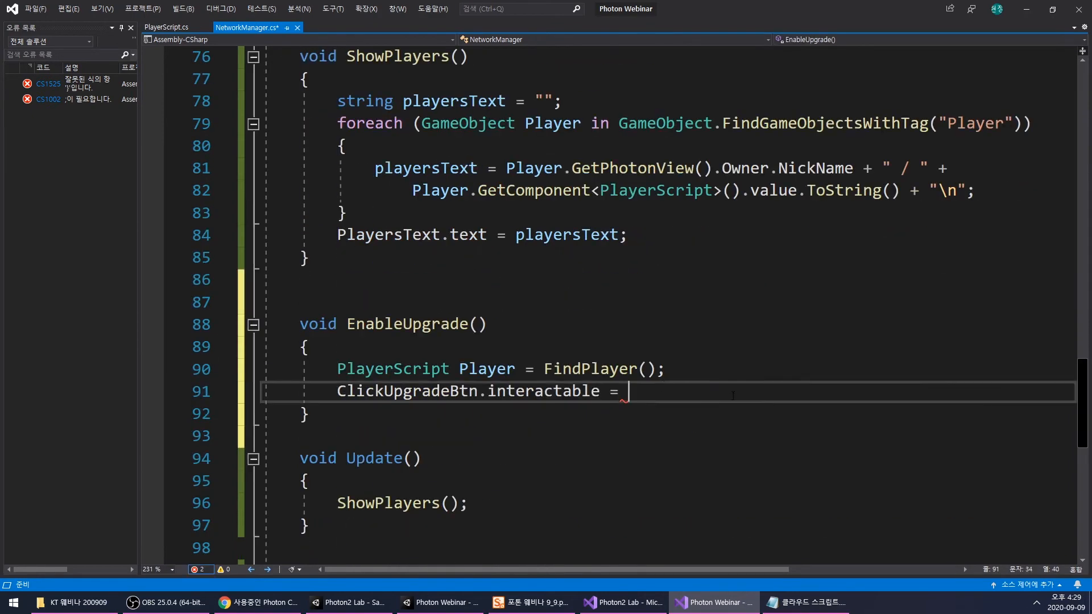
key(ctrl+v)
text(;)
key(Down)
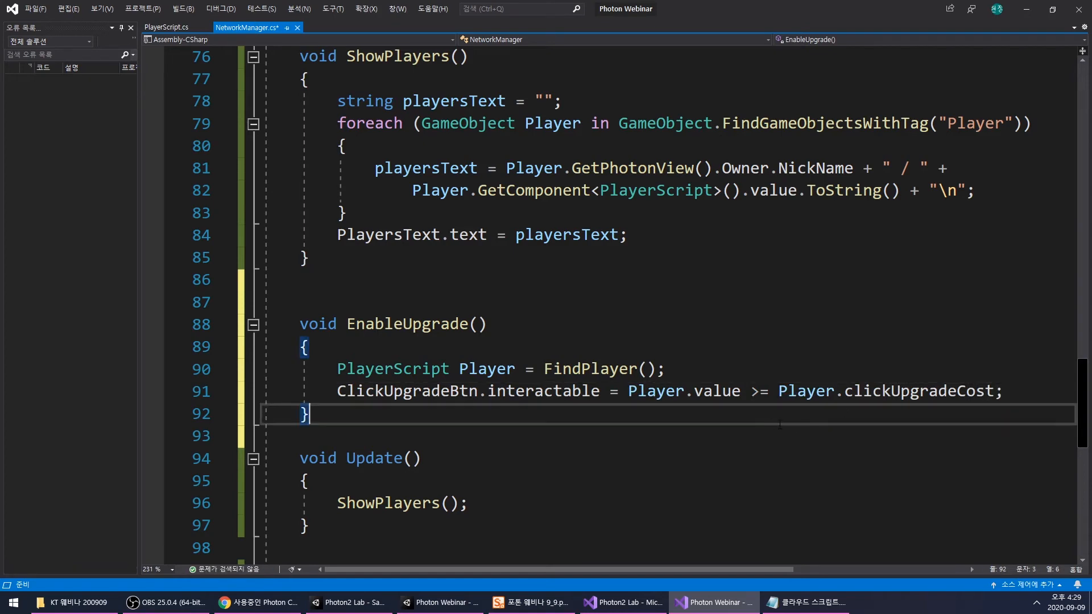
- Call EnableUpgrade(); after ShowPlayers(); in Update() and save NetworkManager.cs
drag(628, 391, 996, 392)
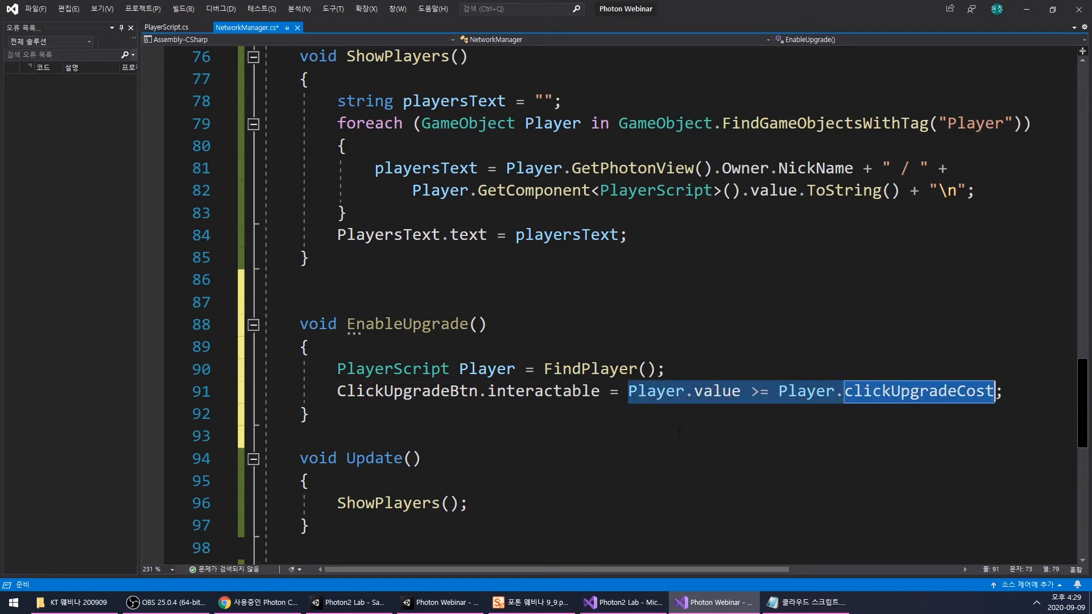
click(655, 442)
scroll(654, 442, down, 2)
drag(348, 190, 537, 189)
click(532, 369)
key(ctrl+Return)
key(ctrl+z)
key(Return)
key(ctrl+v)
text(;)
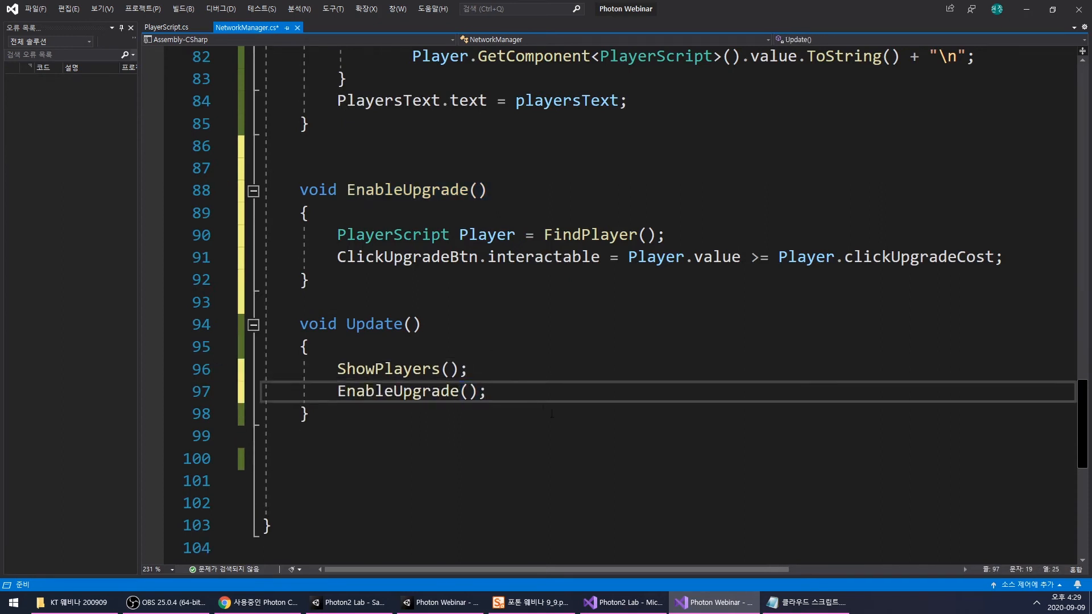
click(546, 412)
key(ctrl+s)
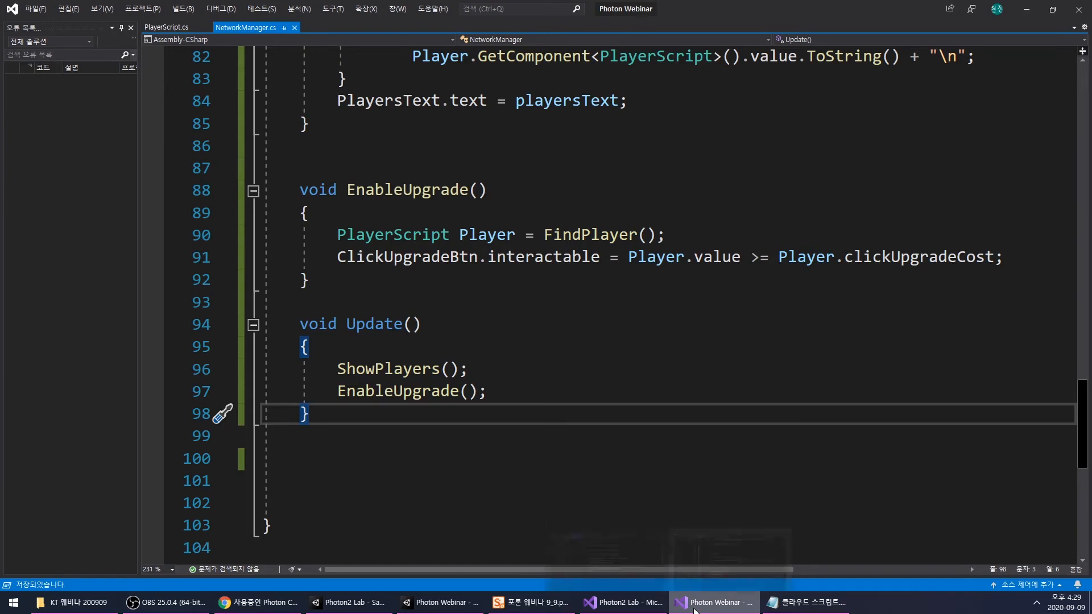
- Review the ClickUpgrade() code and check the 비용 and 클릭증가 progression in the 클라우드 스크립트.txt notes
scroll(644, 377, up, 3)
click(644, 377)
scroll(644, 377, up, 3)
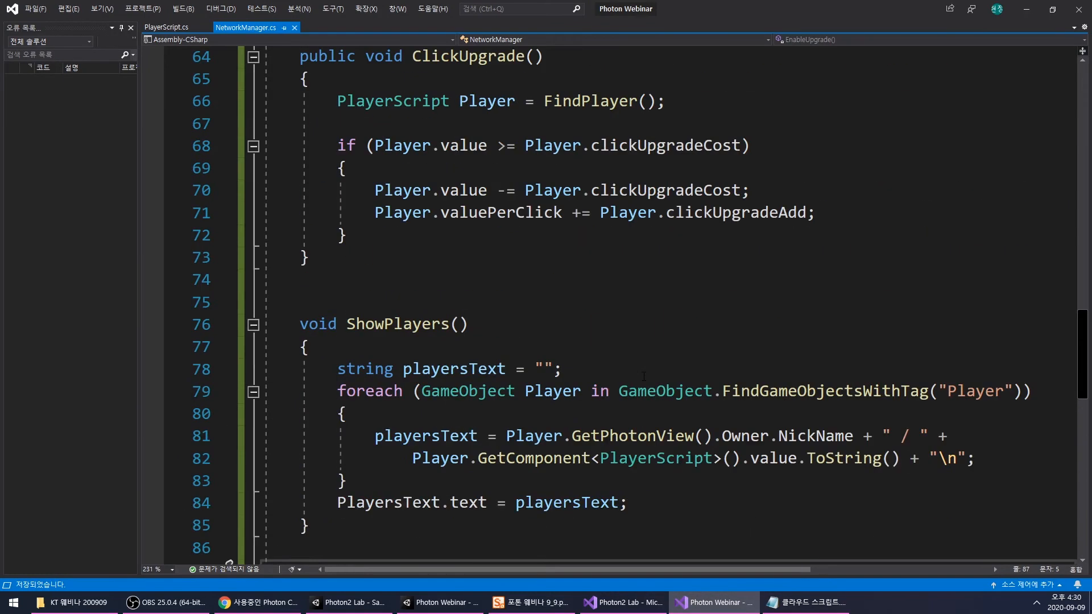
scroll(650, 360, up, 2)
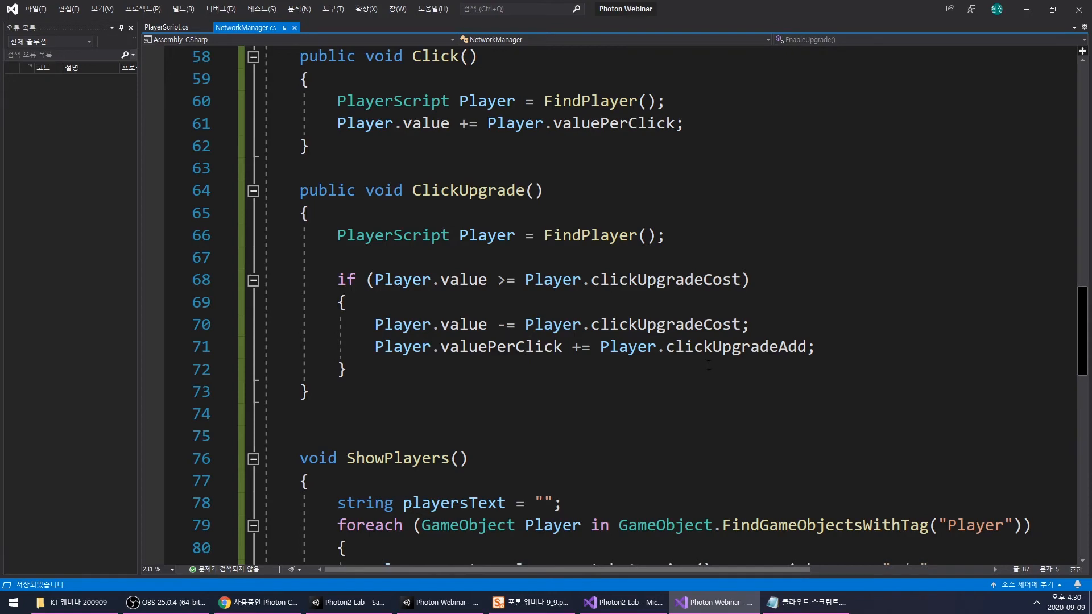
click(806, 603)
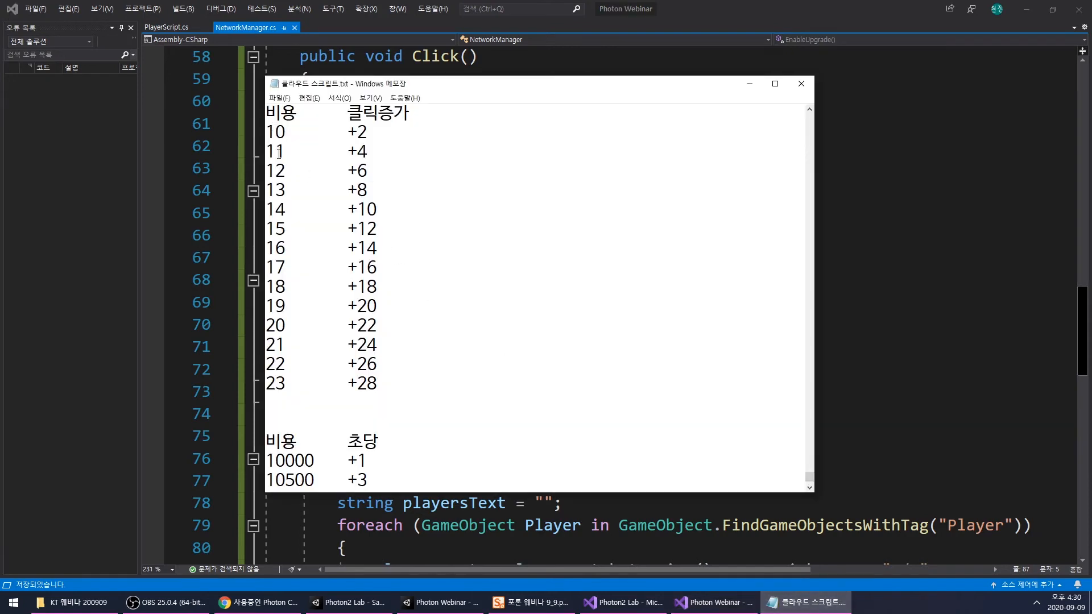
click(749, 84)
- Add the line ++Player.clickUpgradeCost; below the valuePerClick line in ClickUpgrade() of NetworkManager.cs
click(789, 350)
double_click(398, 347)
click(885, 341)
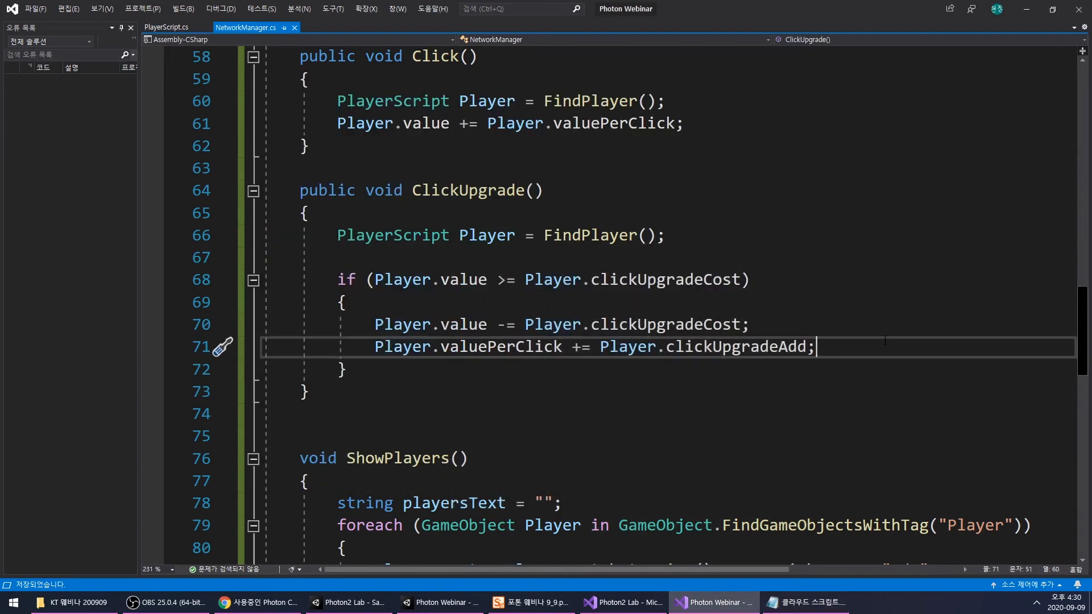
key(Return)
text(Player.cos)
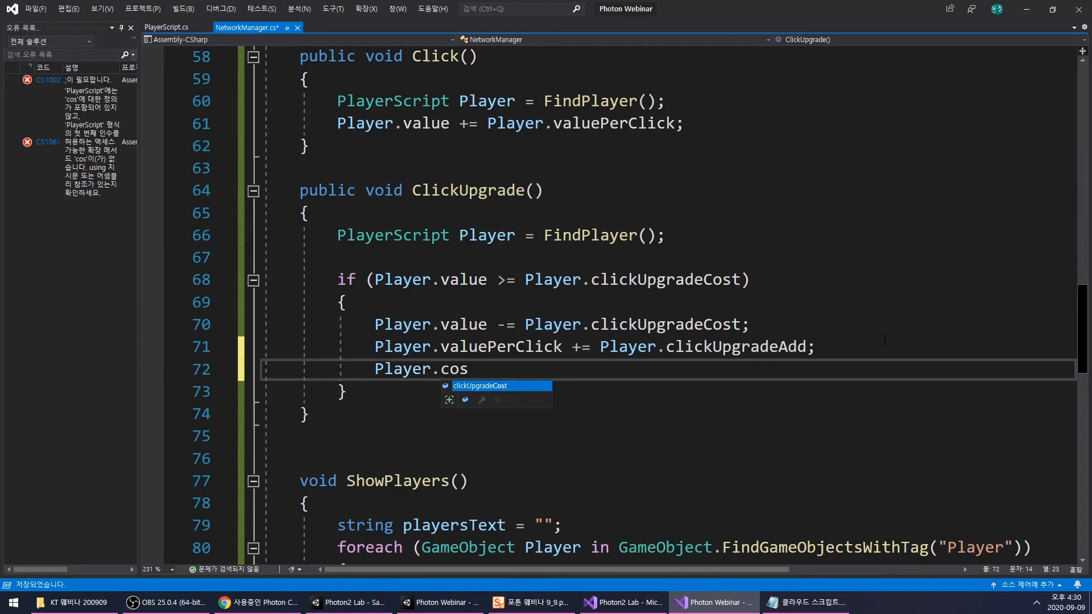
key(Tab)
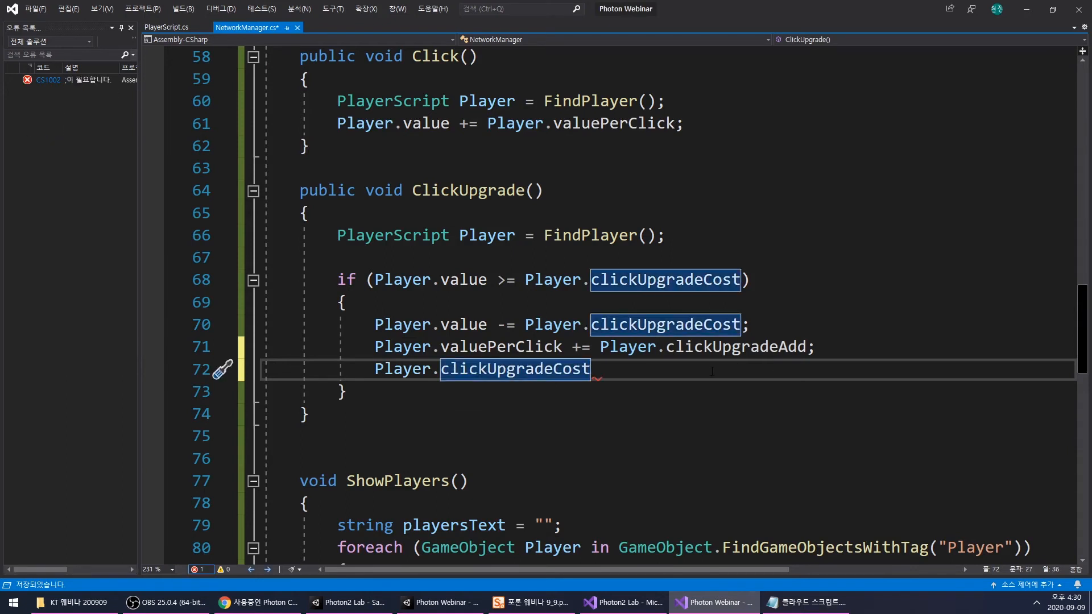
key(Home)
text(++)
click(700, 364)
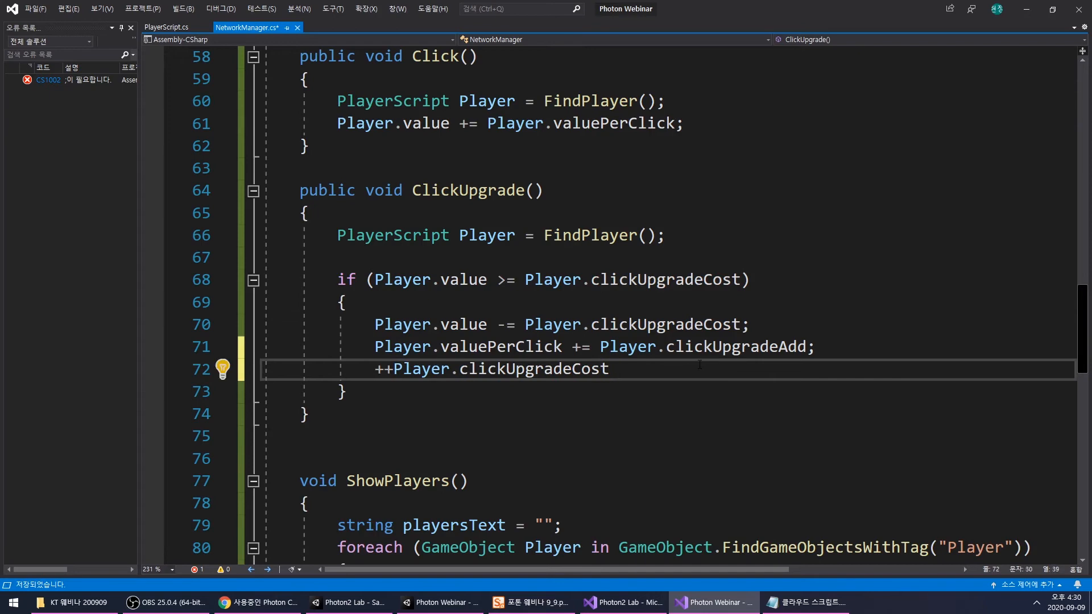
text(;)
key(Return)
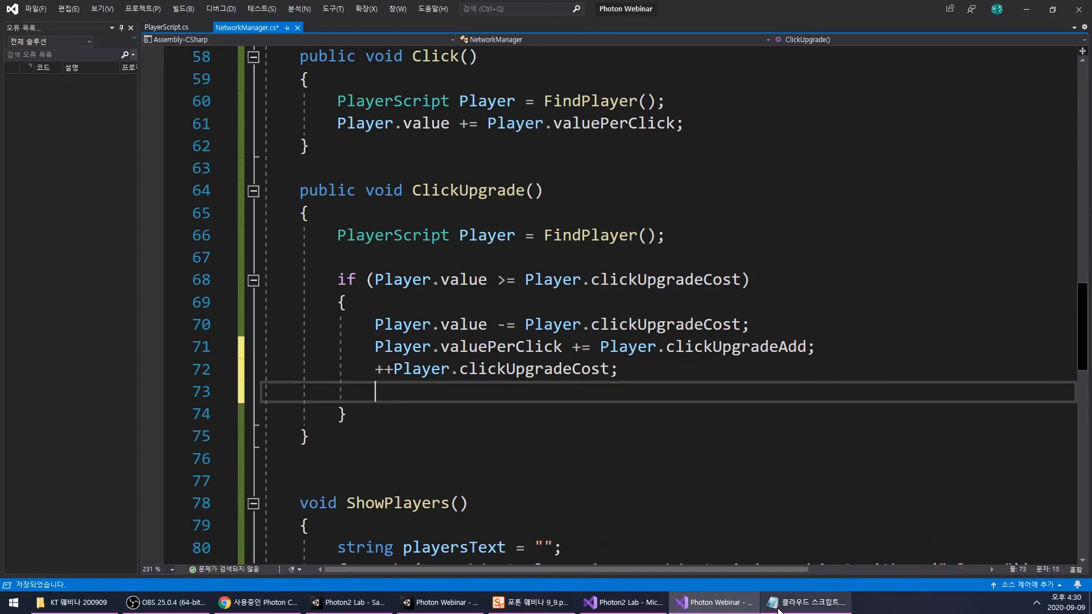
- Check the 클릭증가 column in the notes, add Player.clickUpgradeAdd += 2; below the cost increment in ClickUpgrade(), and save the script
click(777, 608)
drag(351, 137, 371, 135)
click(393, 136)
click(861, 325)
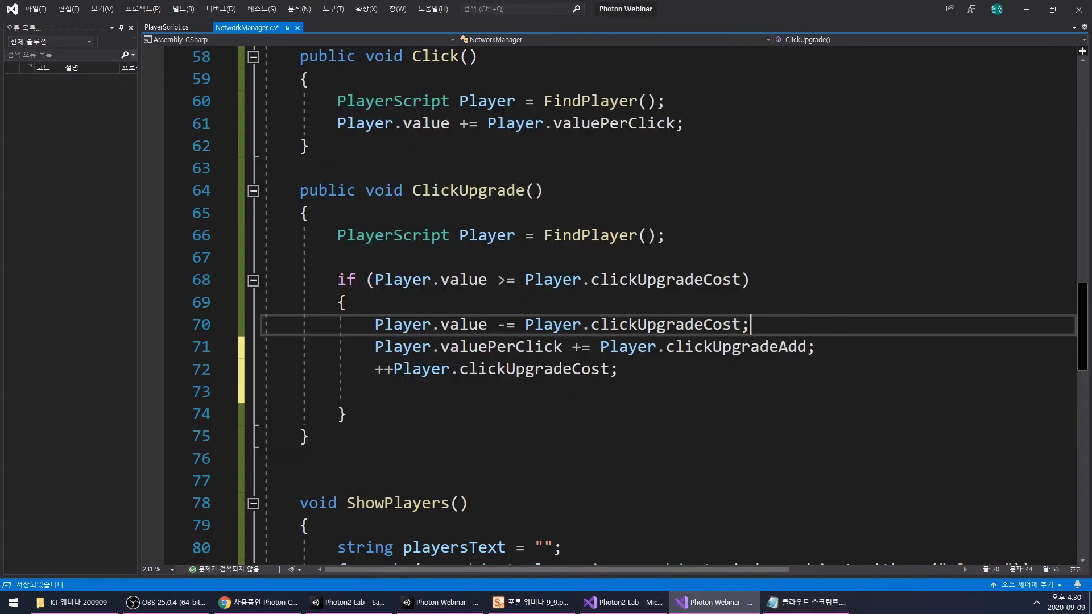
click(424, 393)
text(Player.Add)
key(Tab)
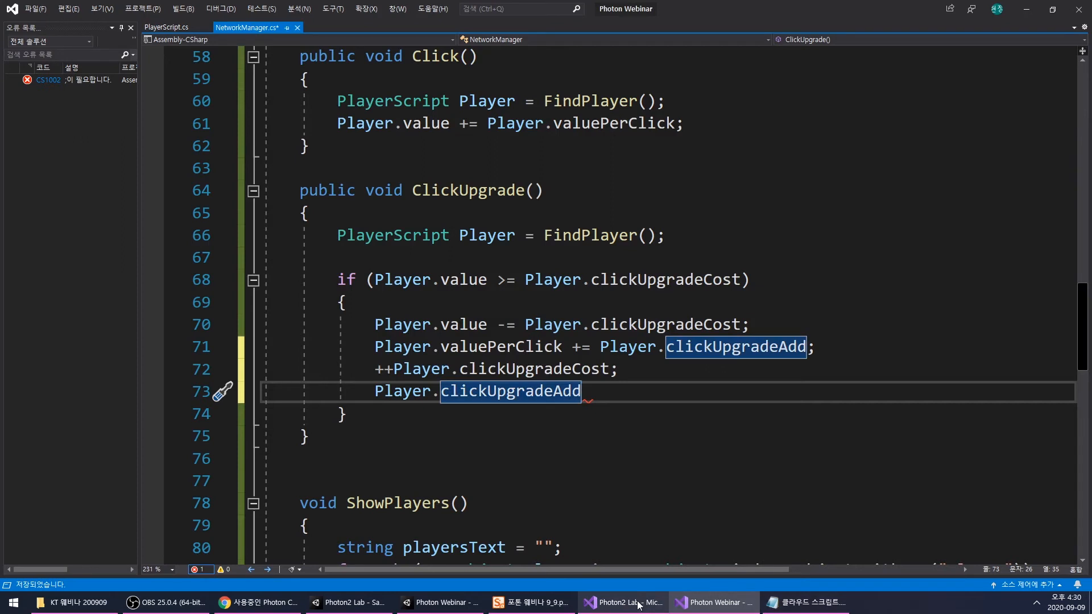
text(+)
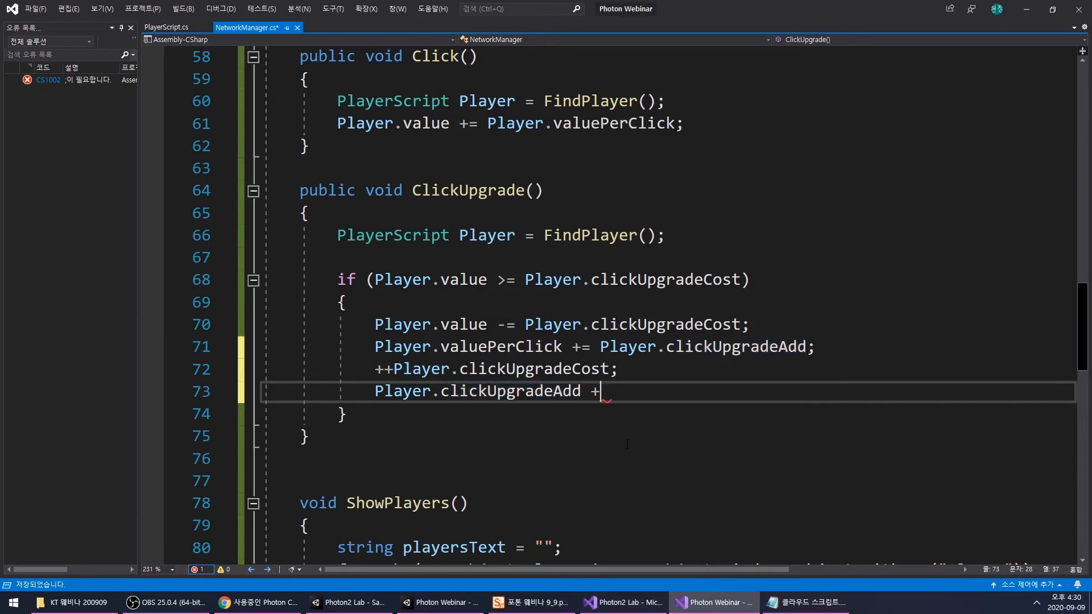
text(=2)
key(BackSpace)
text(2;)
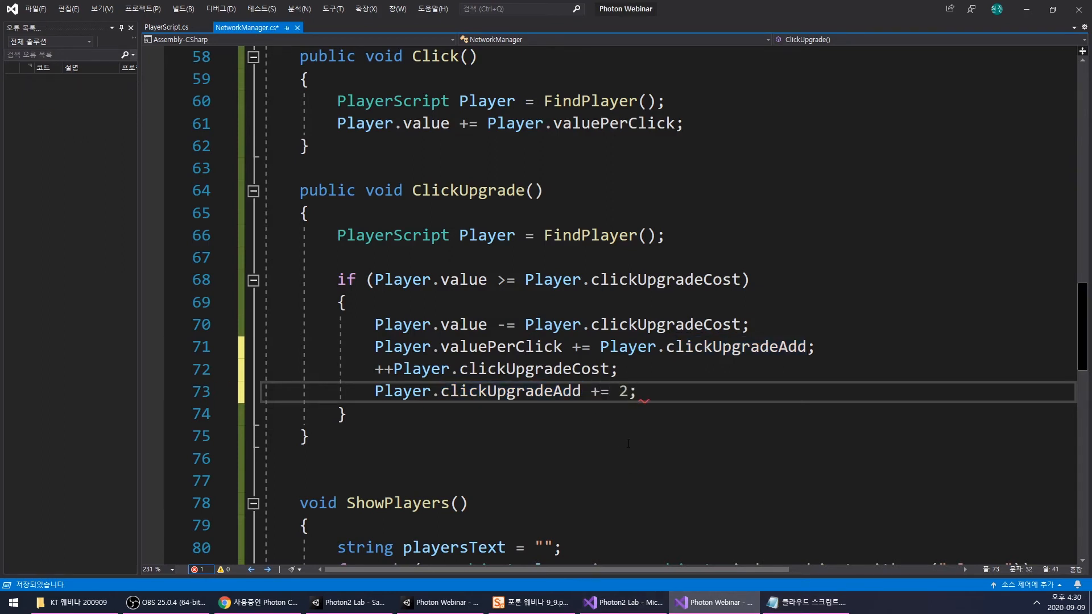
mouse_move(723, 612)
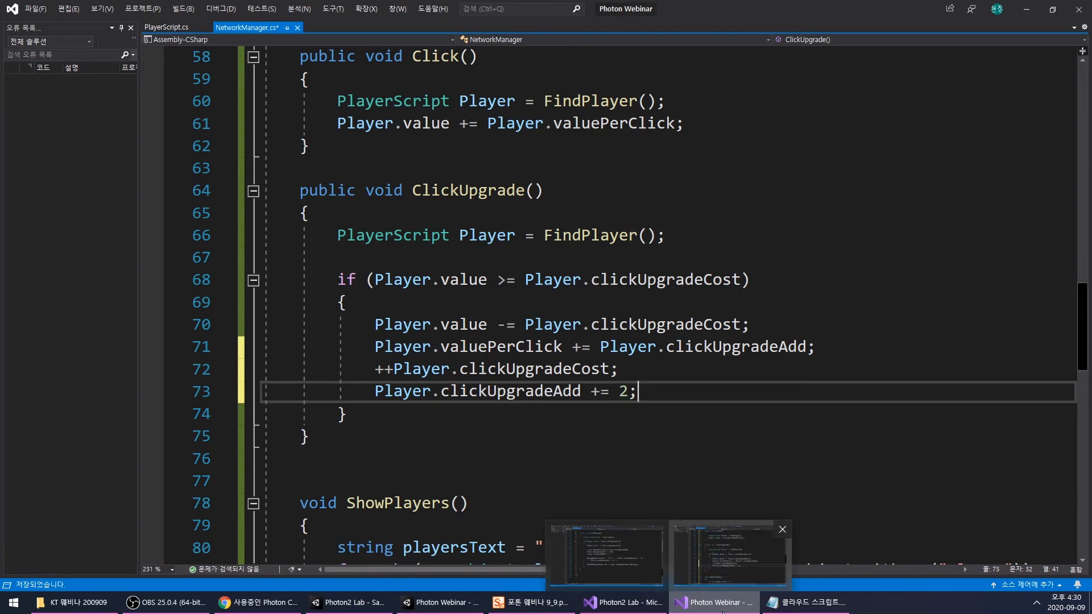
click(534, 424)
key(ctrl+s)
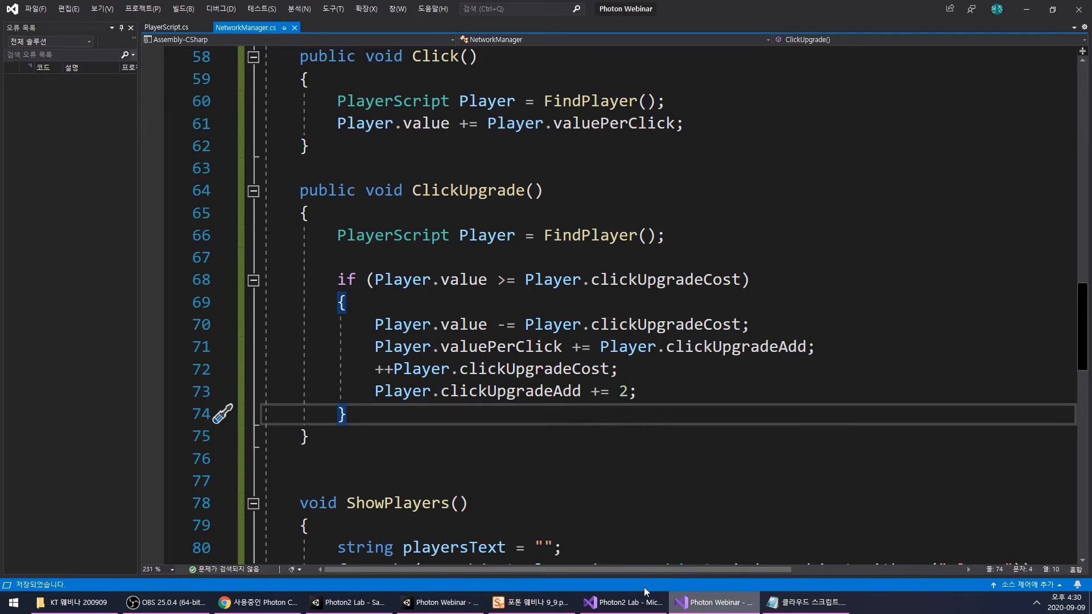
- In Unity, assign ClickUpgradeBtn to the NetworkManager's Click Upgrade Btn reference and save SampleScene
scroll(569, 342, down, 2)
click(498, 611)
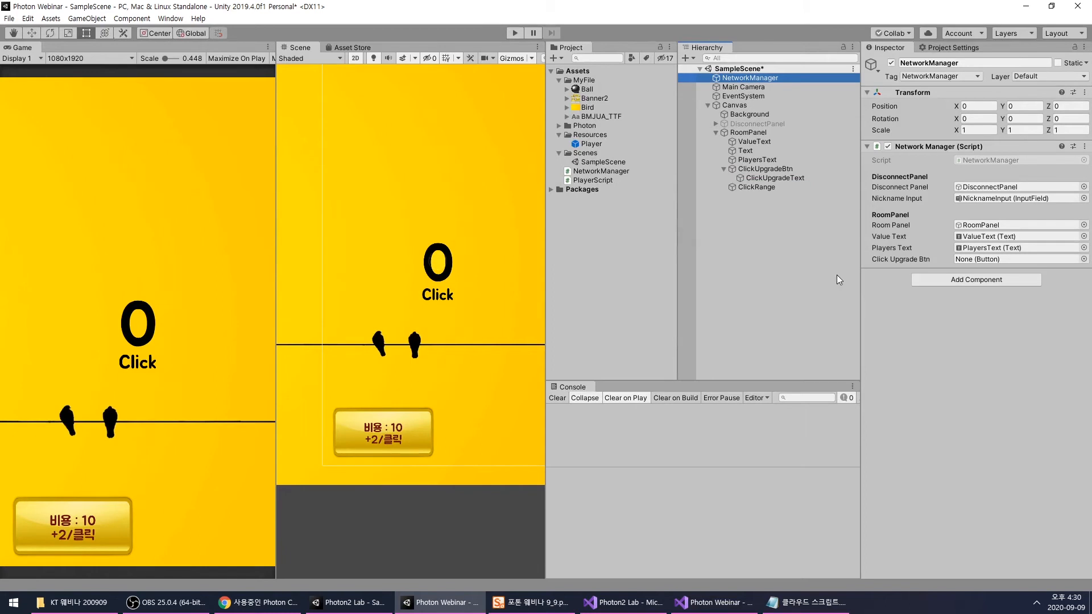
drag(765, 169, 1001, 259)
click(837, 294)
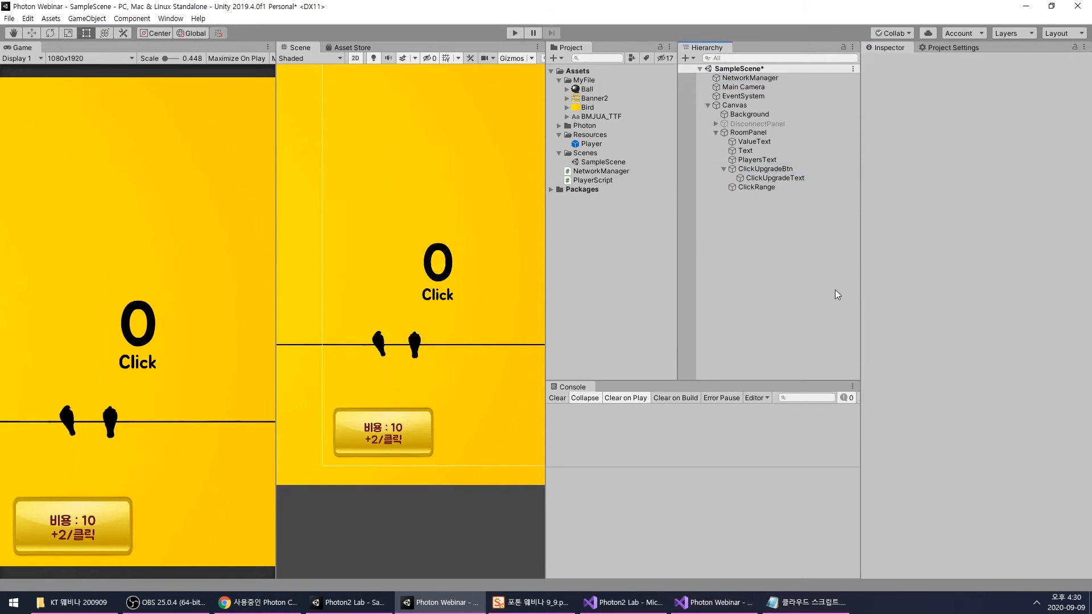
key(ctrl+s)
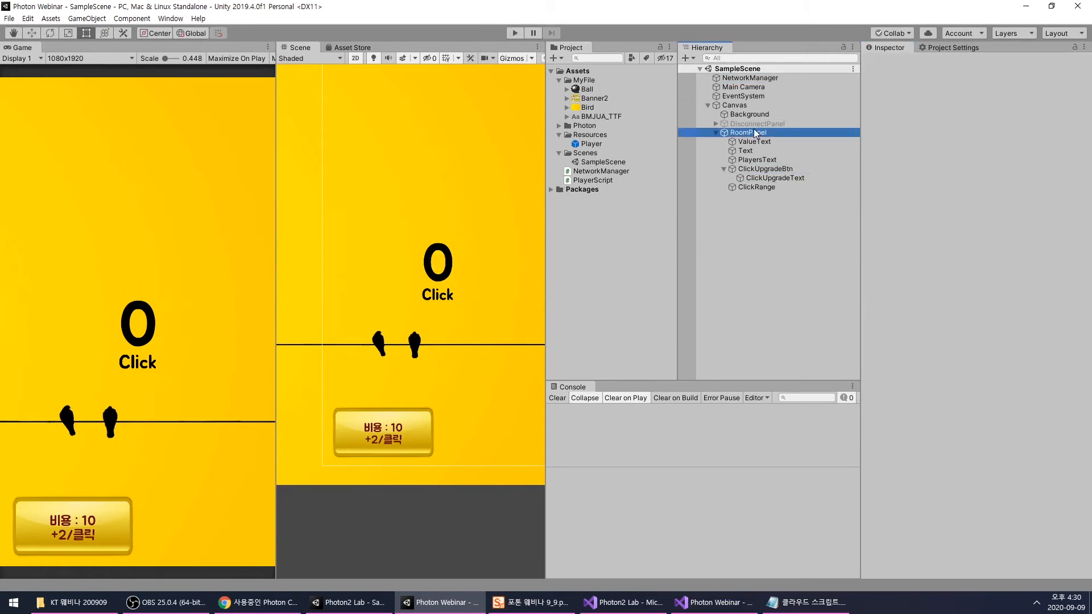
- Deactivate RoomPanel and activate DisconnectPanel
click(755, 133)
click(890, 62)
click(791, 115)
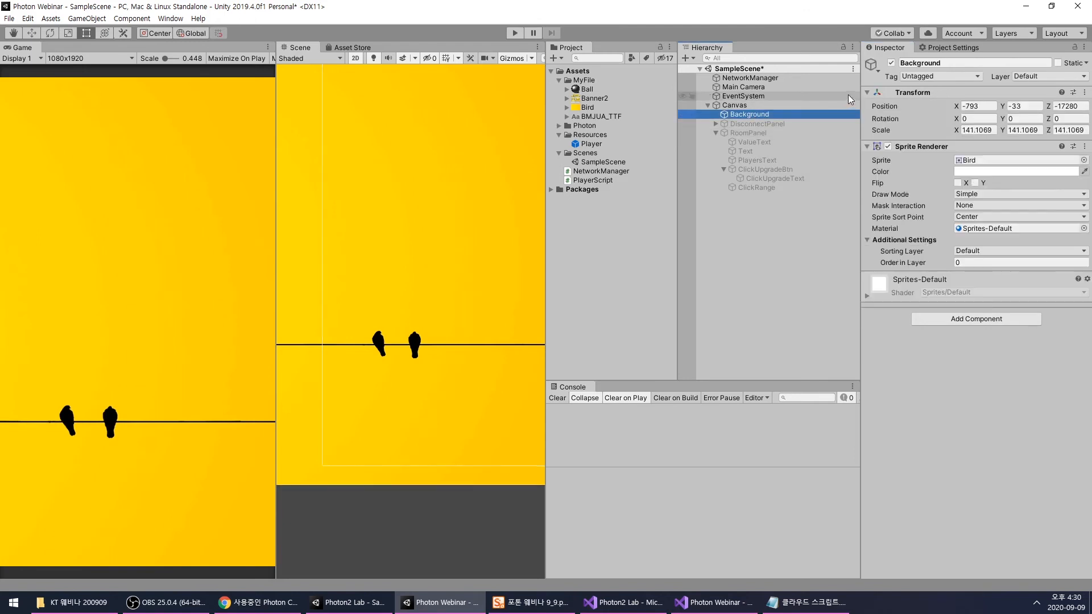
click(757, 124)
click(891, 62)
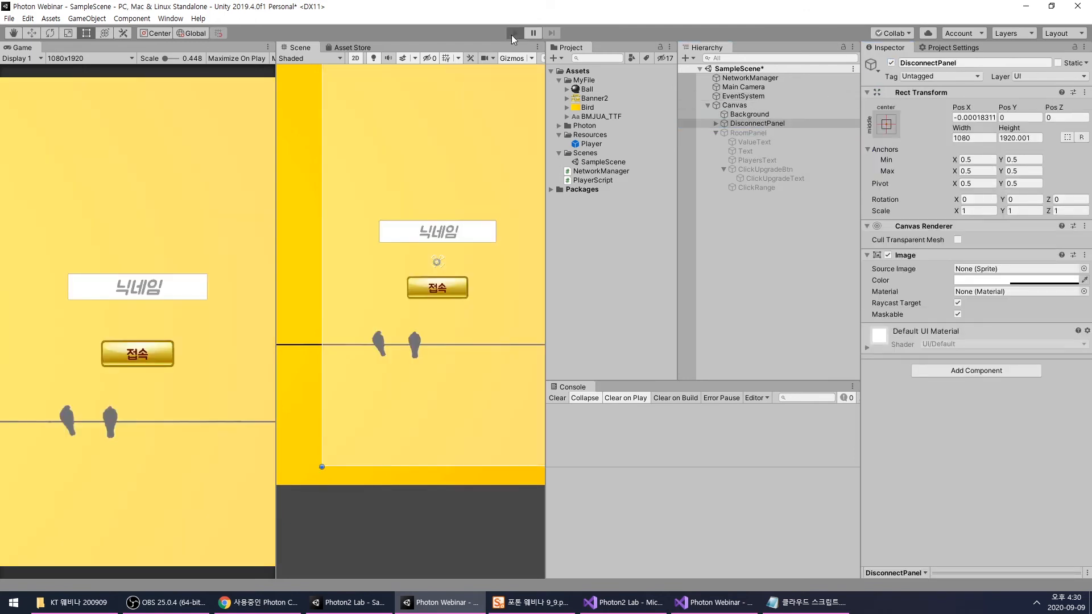
- Run the scene, inspect the Console error from NetworkManager.EnableUpgrade, and stop play mode
key(ctrl+p)
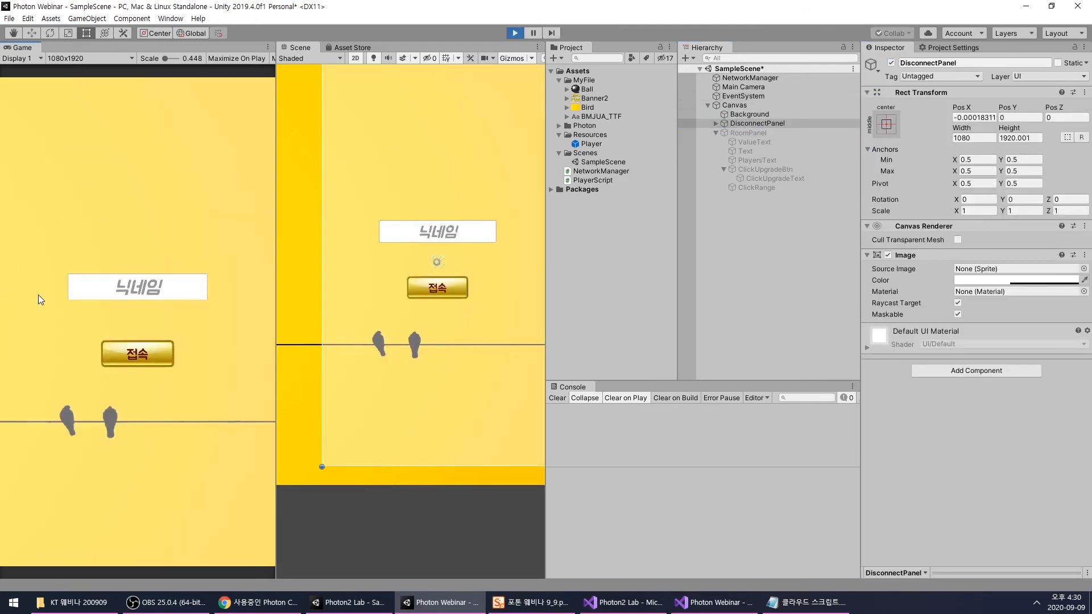
click(694, 411)
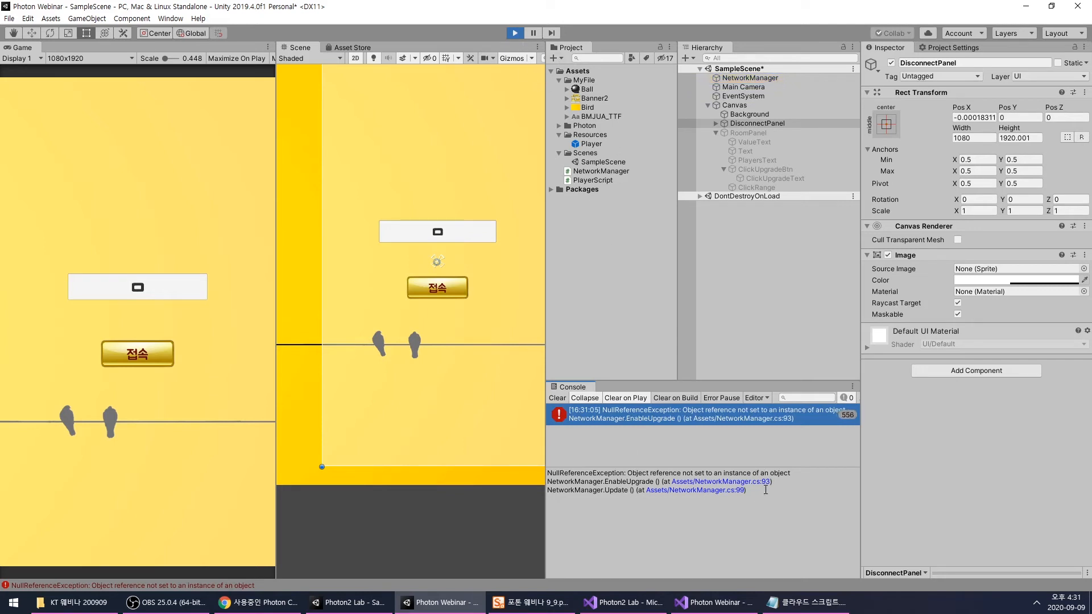
click(514, 33)
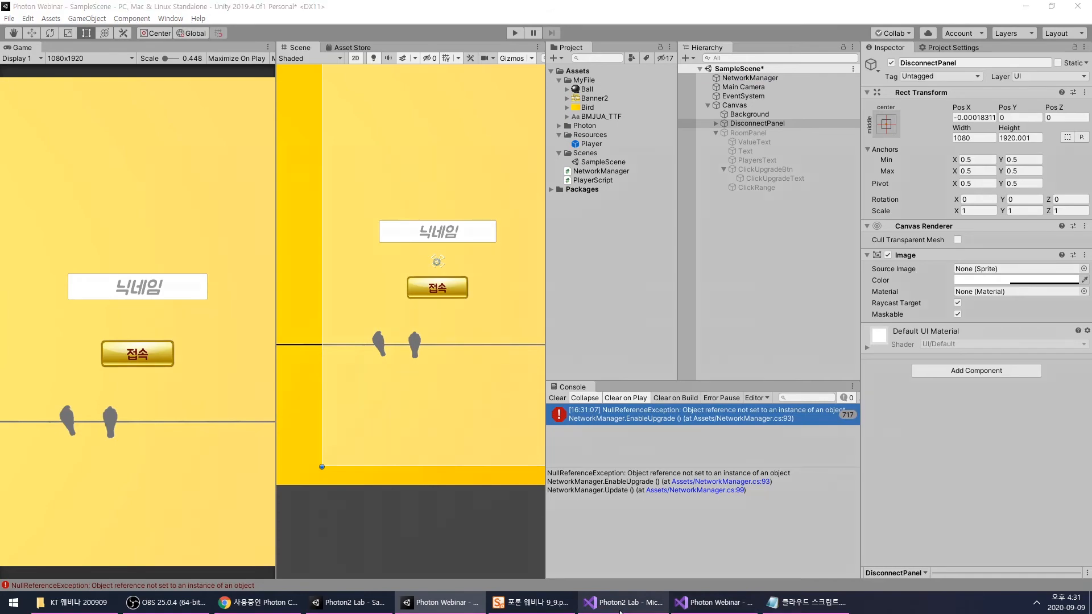
- Look through NetworkManager.cs in the Photon2 Lab project for reference and return to the Photon Webinar script
click(620, 605)
scroll(505, 316, up, 3)
scroll(504, 317, down, 2)
scroll(505, 317, up, 1)
scroll(504, 316, down, 5)
scroll(505, 316, up, 7)
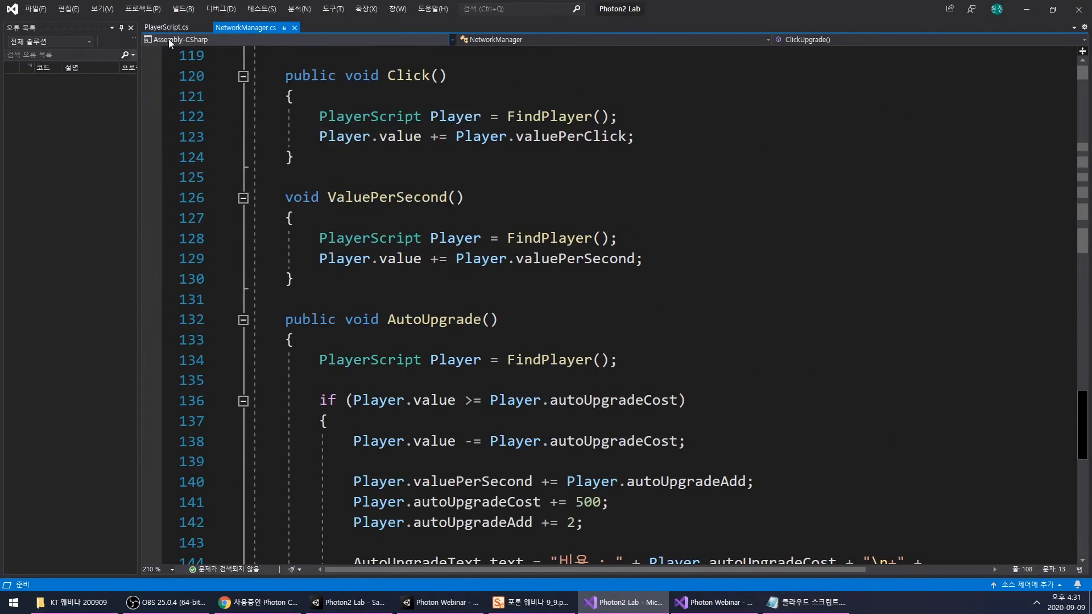
click(710, 610)
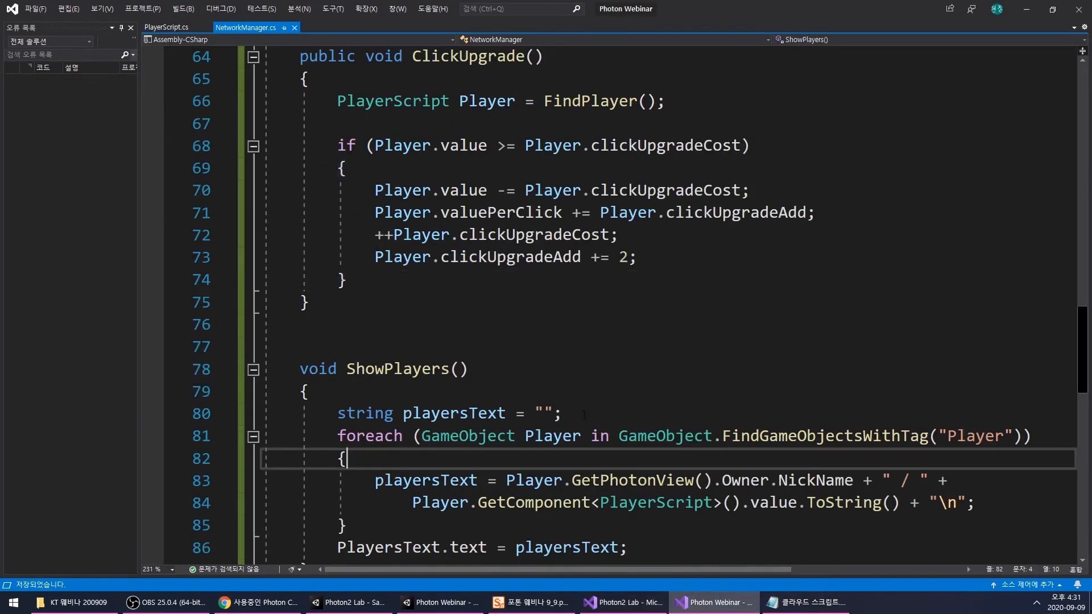
- Insert an if statement with the condition PhotonNetwork.InRoom at the start of Update(), separated from ShowPlayers(); by blank lines
scroll(534, 385, down, 7)
click(423, 330)
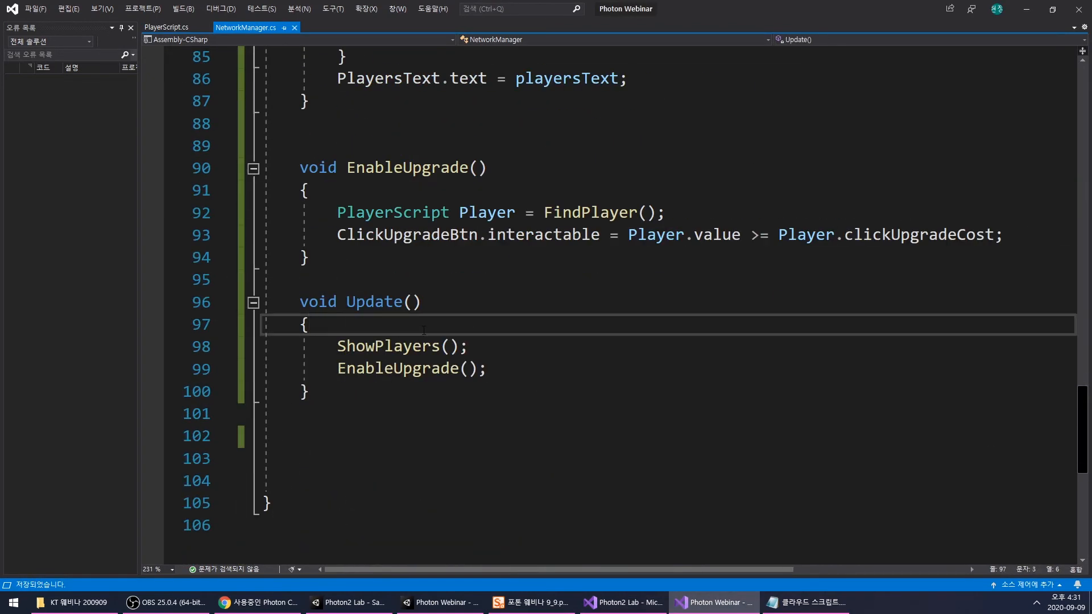
key(Return)
key(Return)
key(Return)
key(Up)
key(Up)
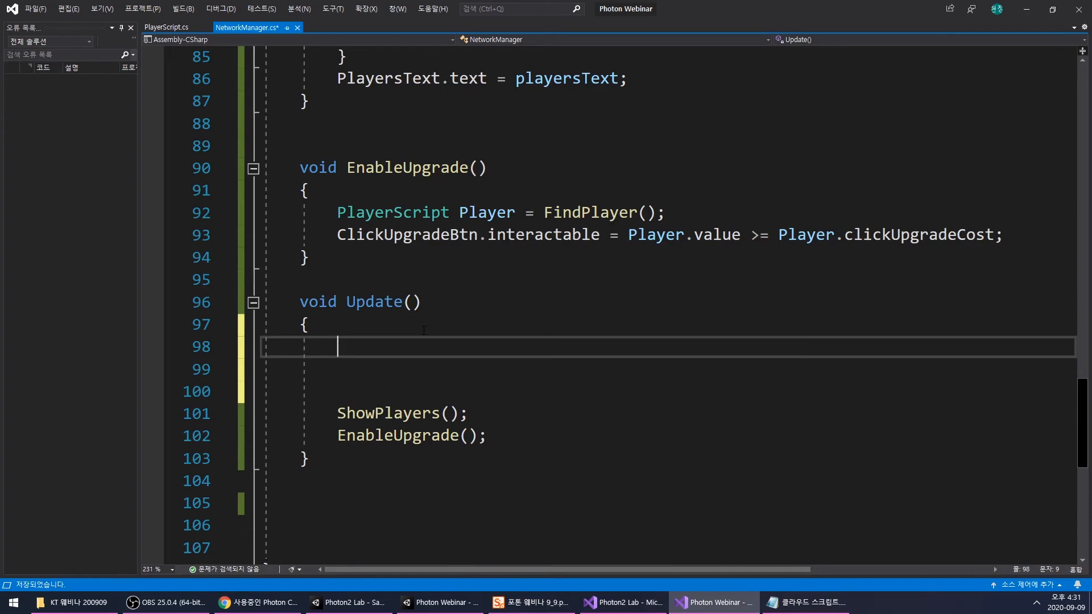
text(if(PN)
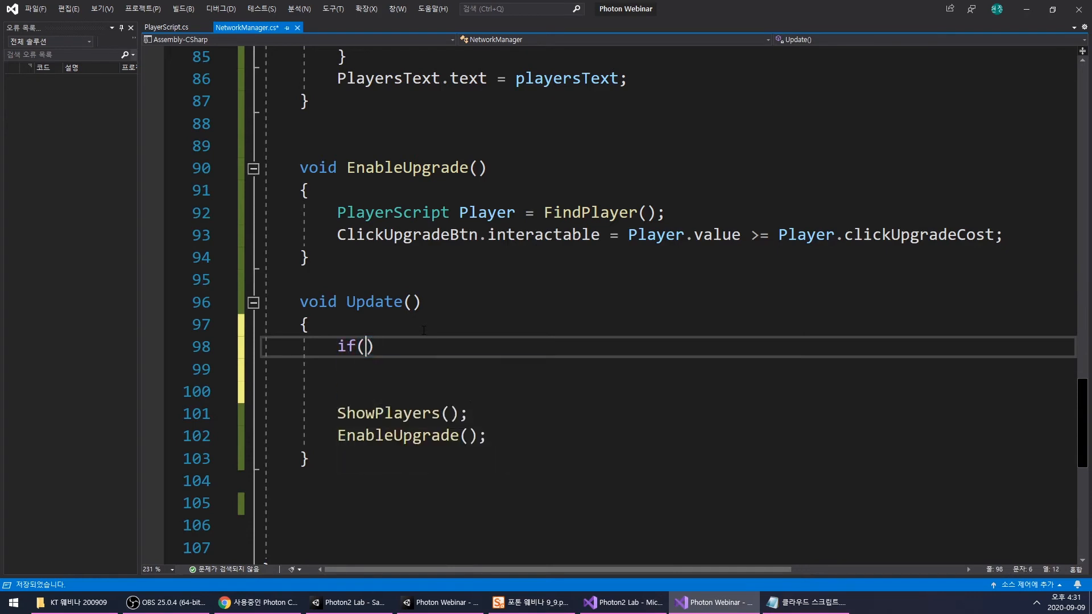
key(Tab)
text(.)
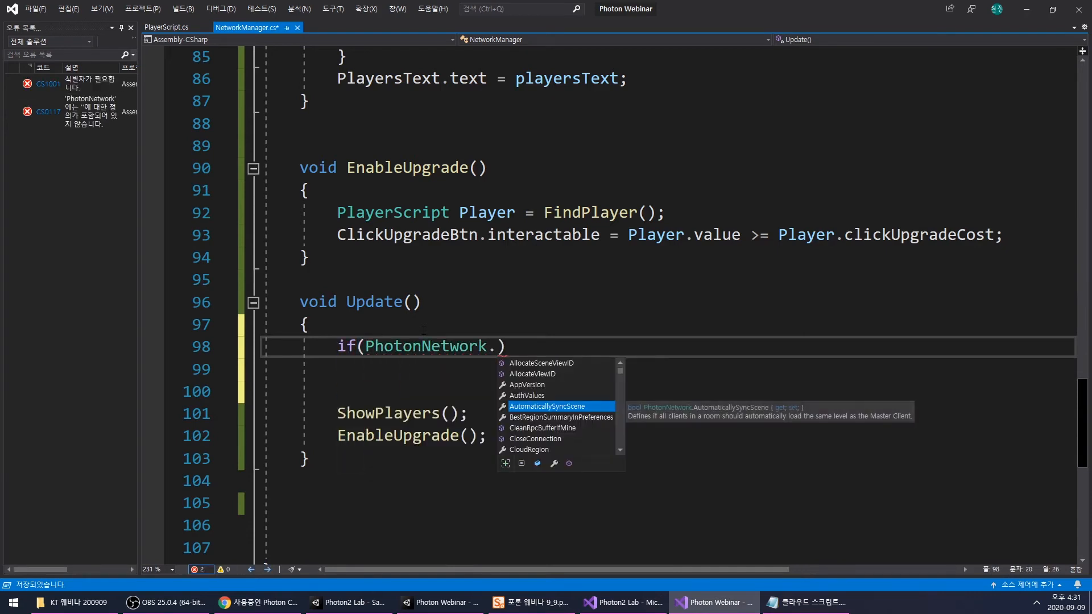
text(In)
key(Tab)
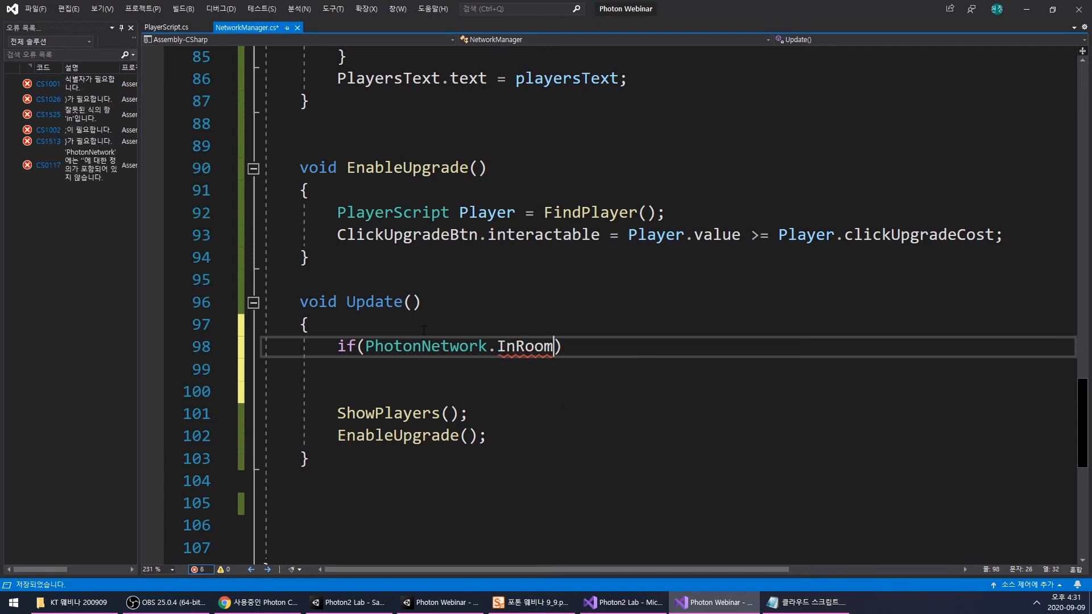
- Complete the check in Update() as if (!PhotonNetwork.InRoom) return; and save NetworkManager.cs
mouse_move(552, 346)
click(364, 346)
text(!)
click(608, 348)
text(re)
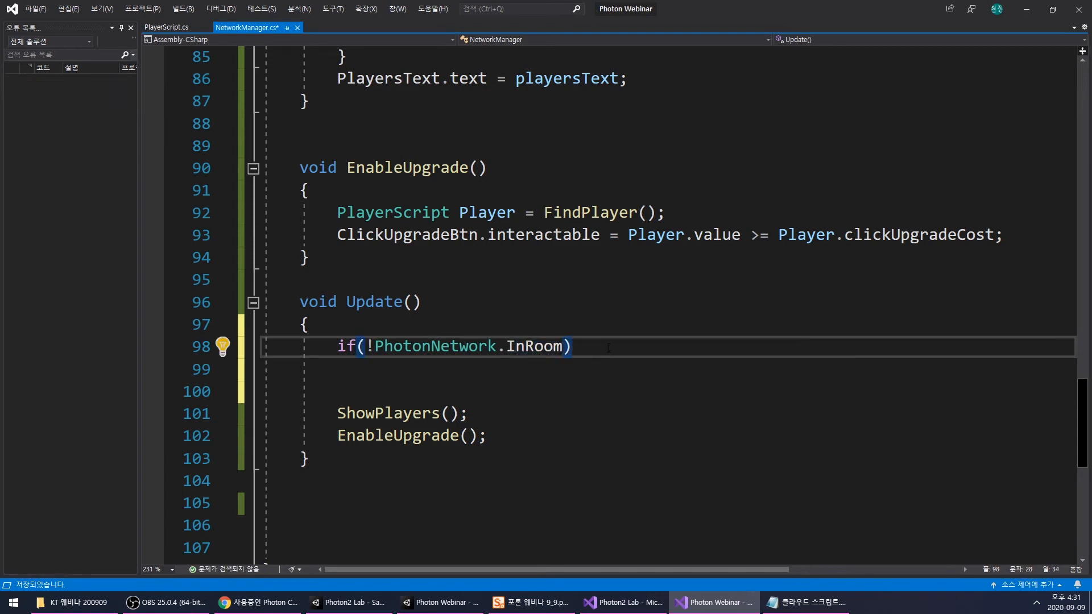
key(Tab)
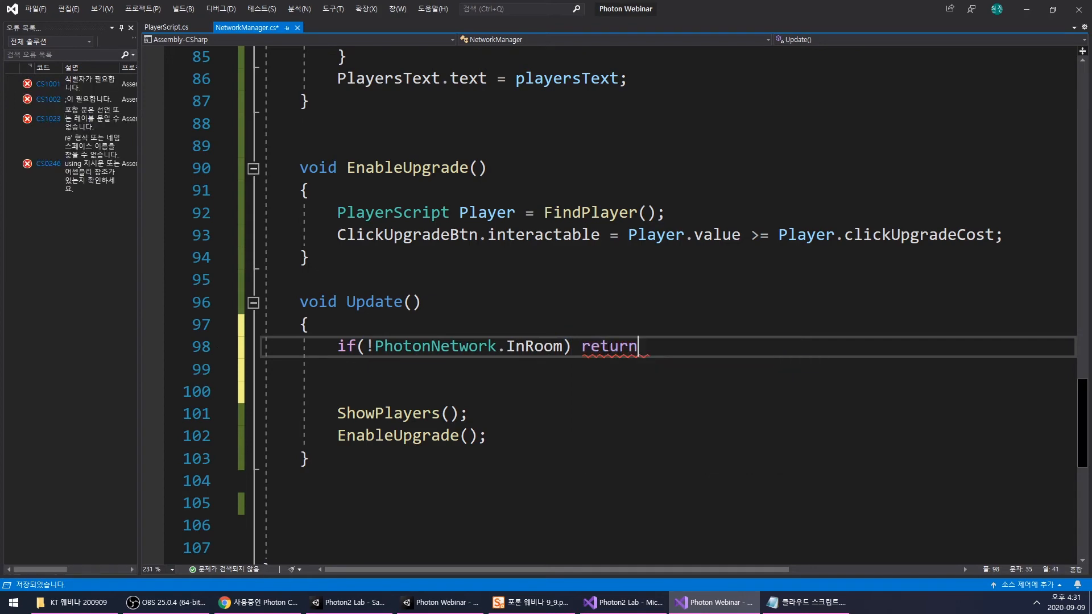
text(;)
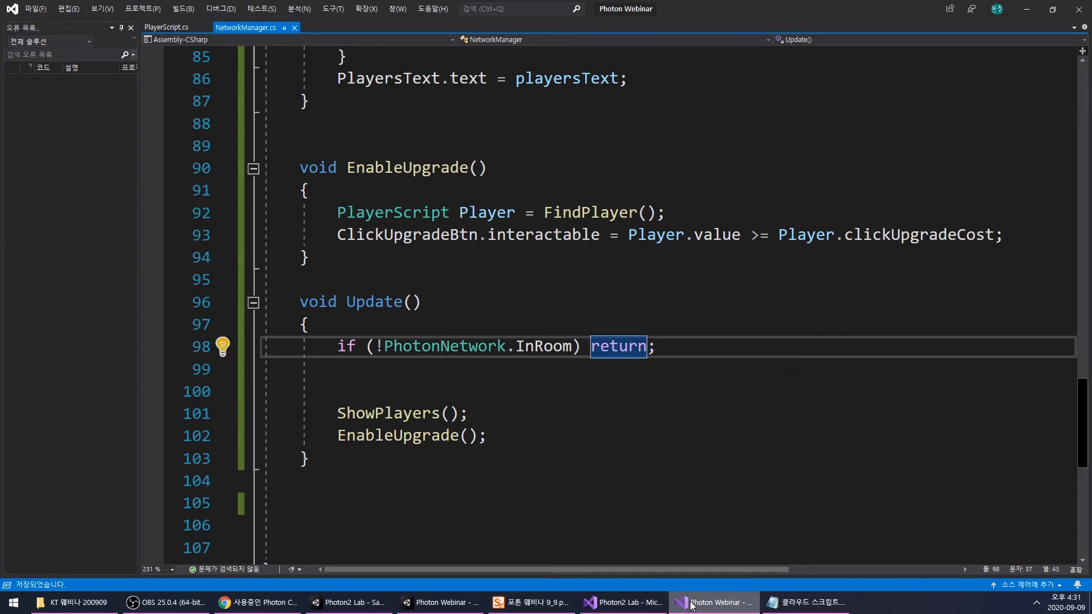
- Switch to the Photon Webinar project in Unity, clear the Console and save SampleScene
click(695, 607)
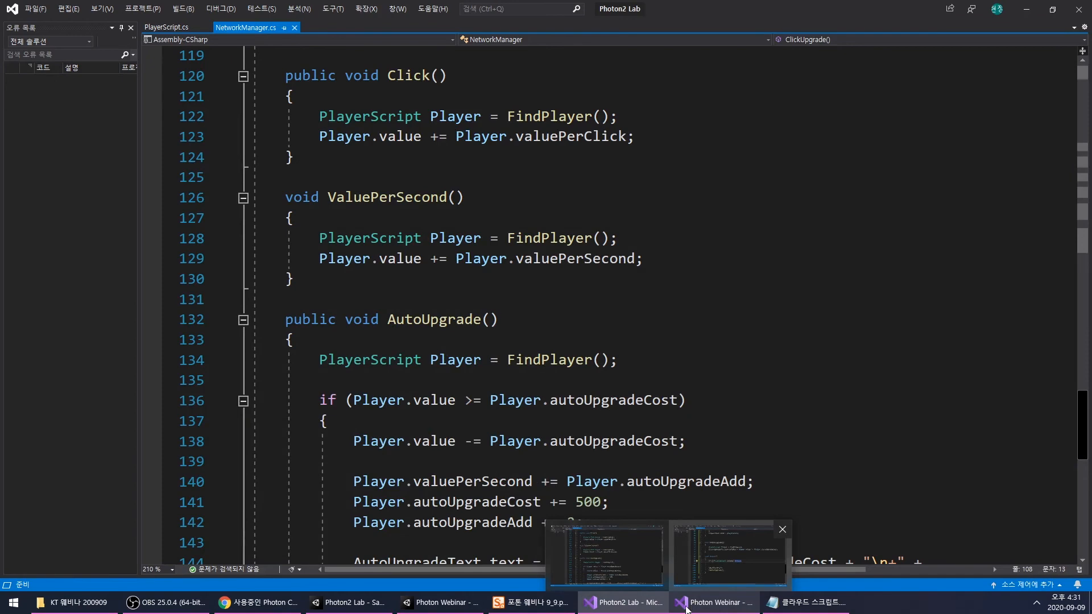
key(alt+Tab)
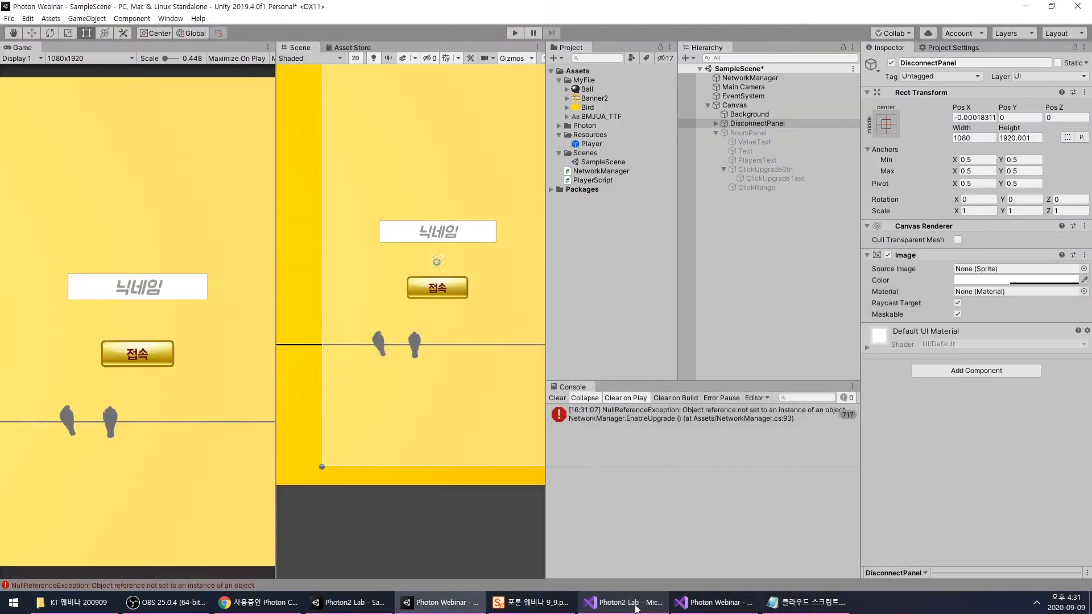
click(557, 399)
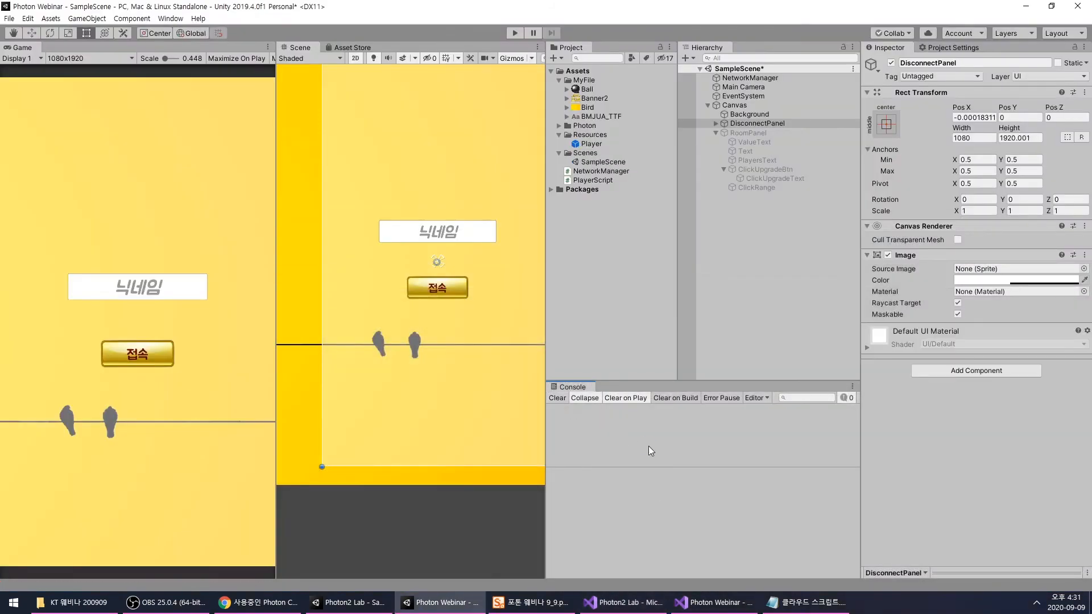
- Run the scene, connect to the room, collect points by clicking, and test buying the click upgrade
click(514, 33)
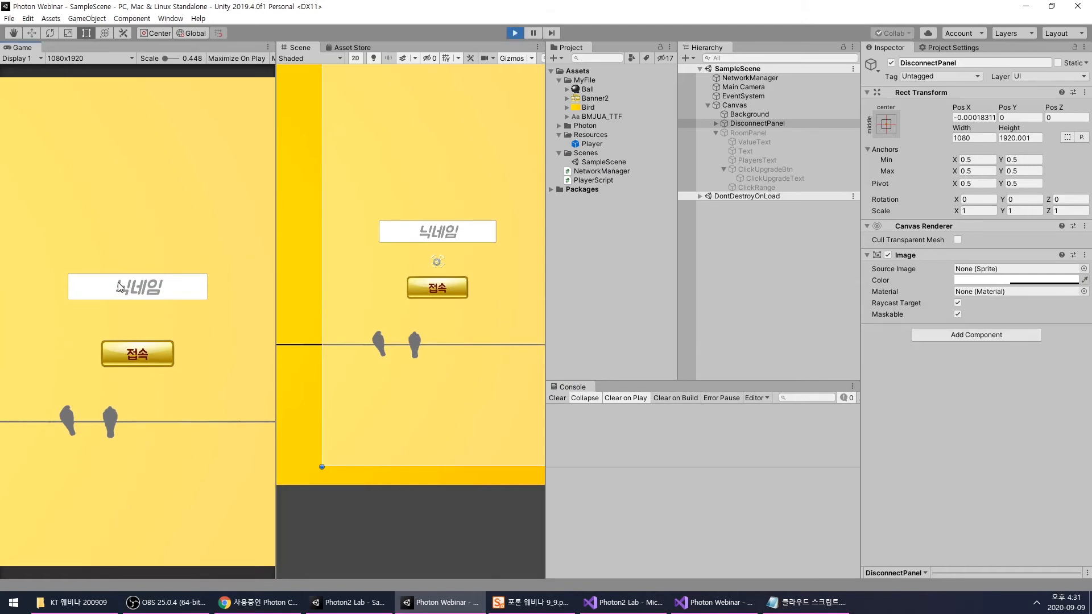
click(145, 350)
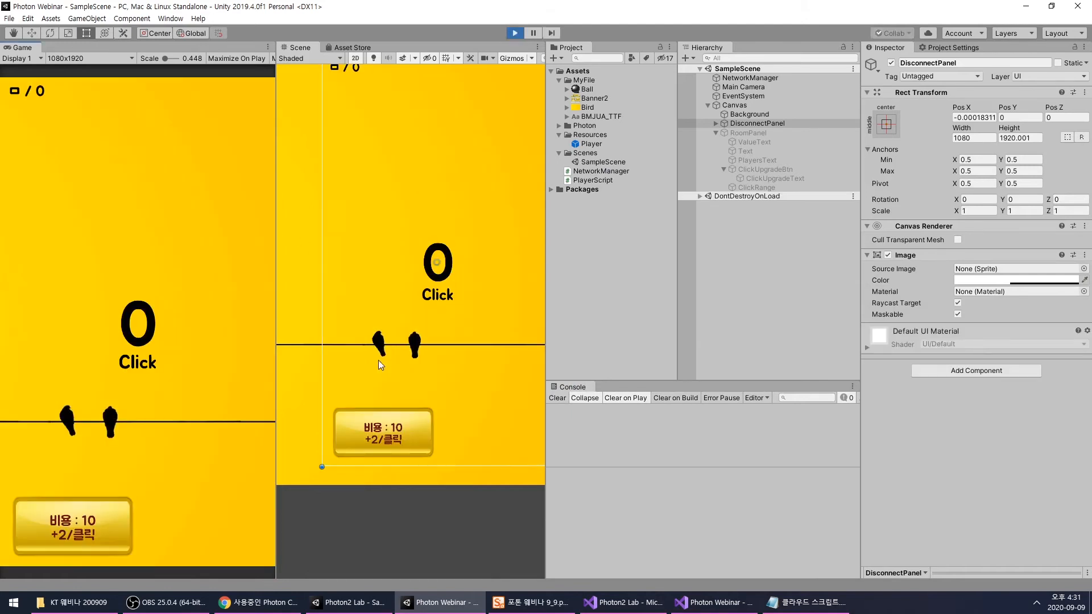
double_click(161, 319)
click(162, 319)
click(164, 305)
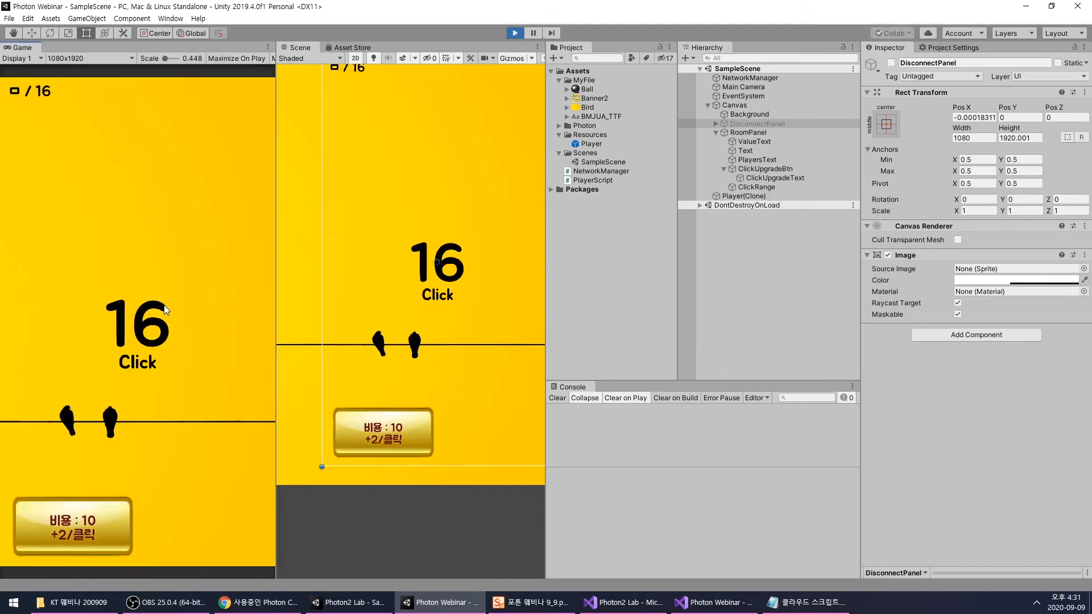
click(171, 364)
click(112, 507)
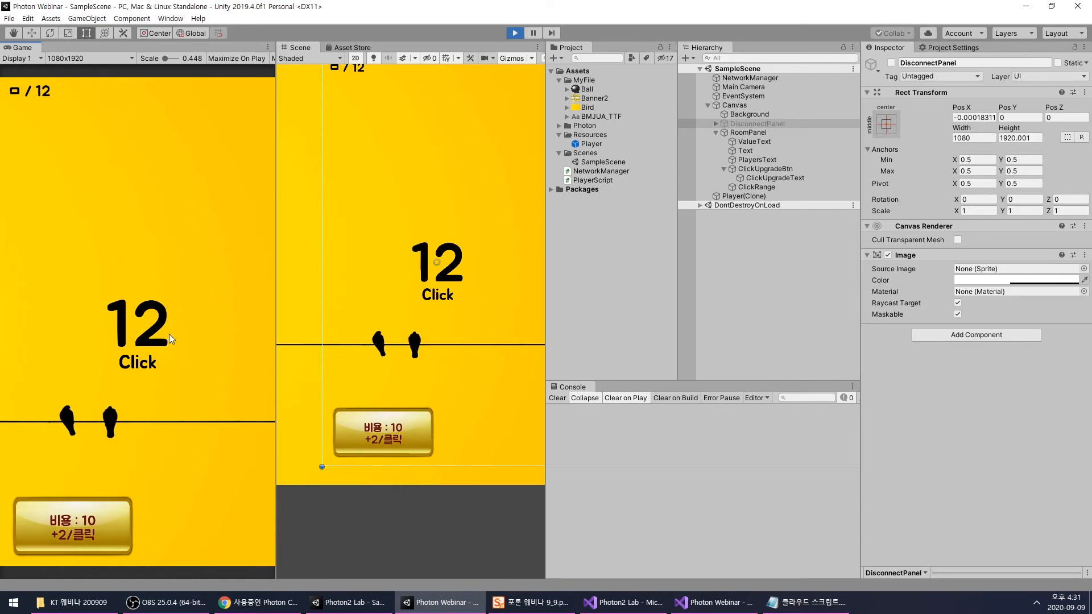
- Buy the click upgrade in the running game, collect more points, and inspect the Player Script values of Player(Clone)
click(110, 499)
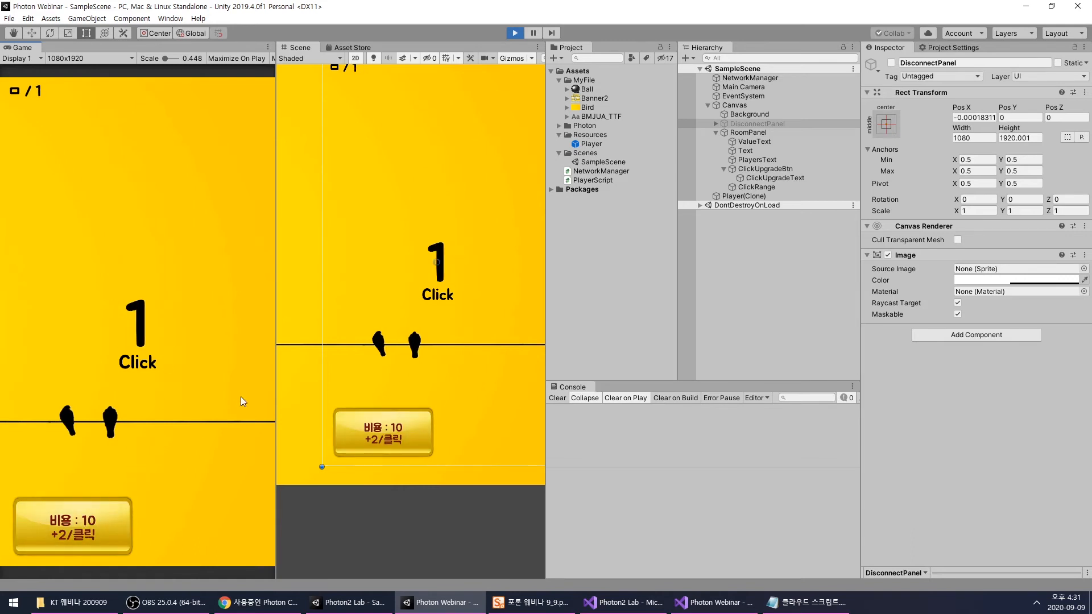
click(170, 323)
click(210, 360)
click(742, 196)
scroll(910, 466, down, 1)
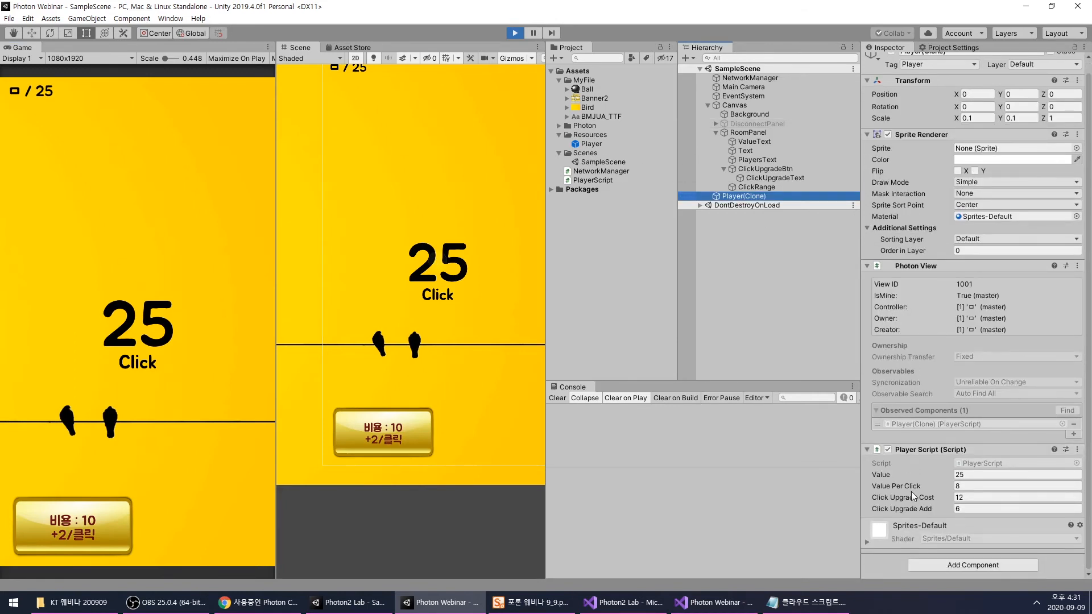
- Test further clicks and click upgrade purchases against the Player Script values, select ClickUpgradeText, and stop the running scene
click(186, 377)
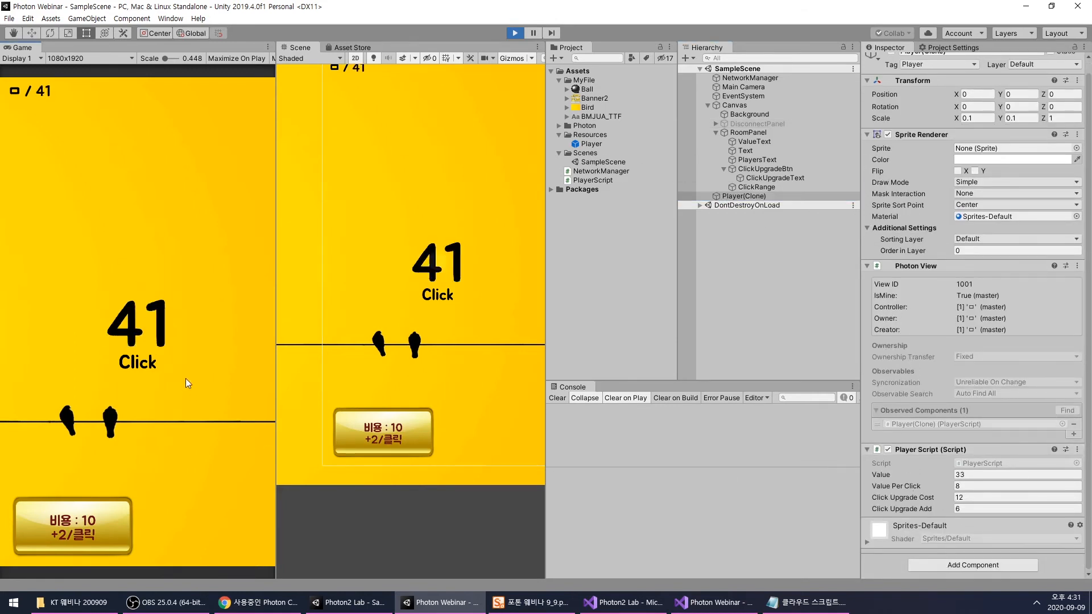
click(157, 463)
click(118, 517)
click(162, 388)
click(162, 387)
click(72, 526)
click(228, 342)
click(229, 342)
click(228, 344)
click(109, 505)
click(110, 505)
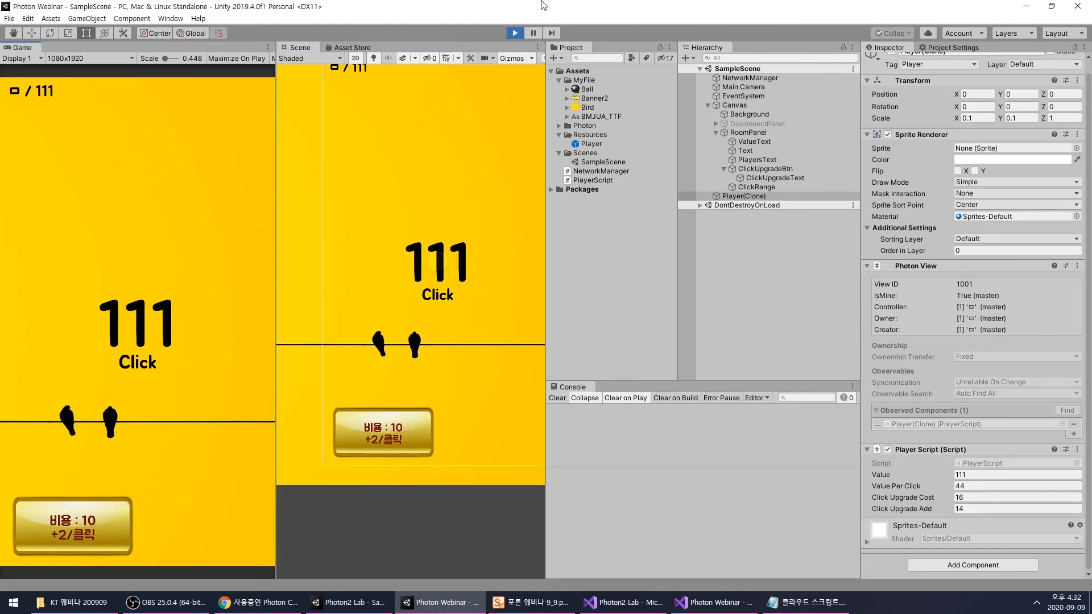
click(776, 178)
click(513, 34)
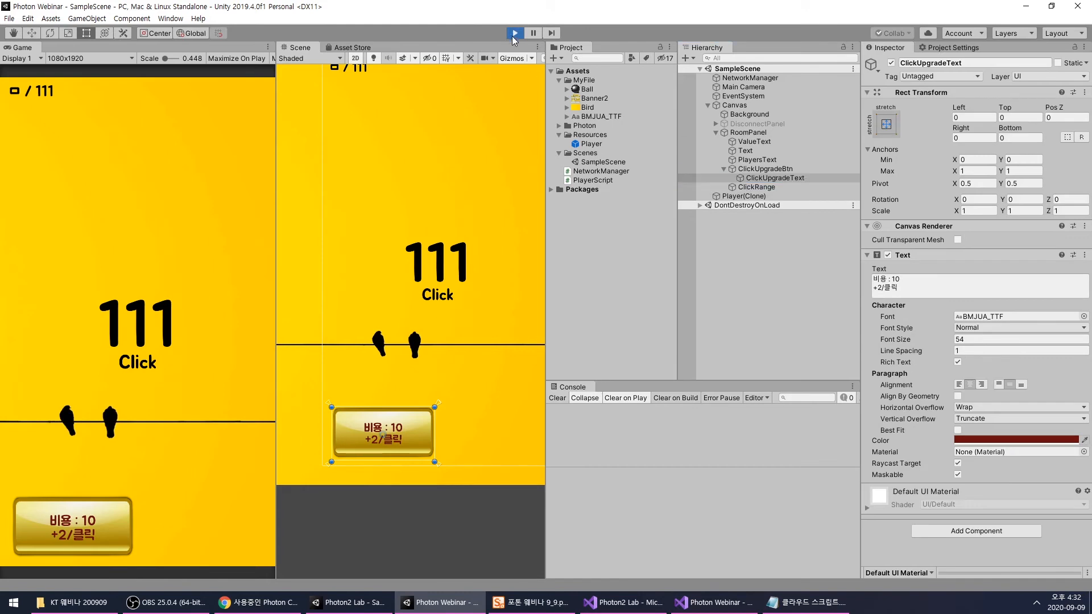
- Switch to NetworkManager.cs in Visual Studio and add ClickUpgradeText to the public Text declaration after PlayersText
click(715, 607)
scroll(513, 275, up, 15)
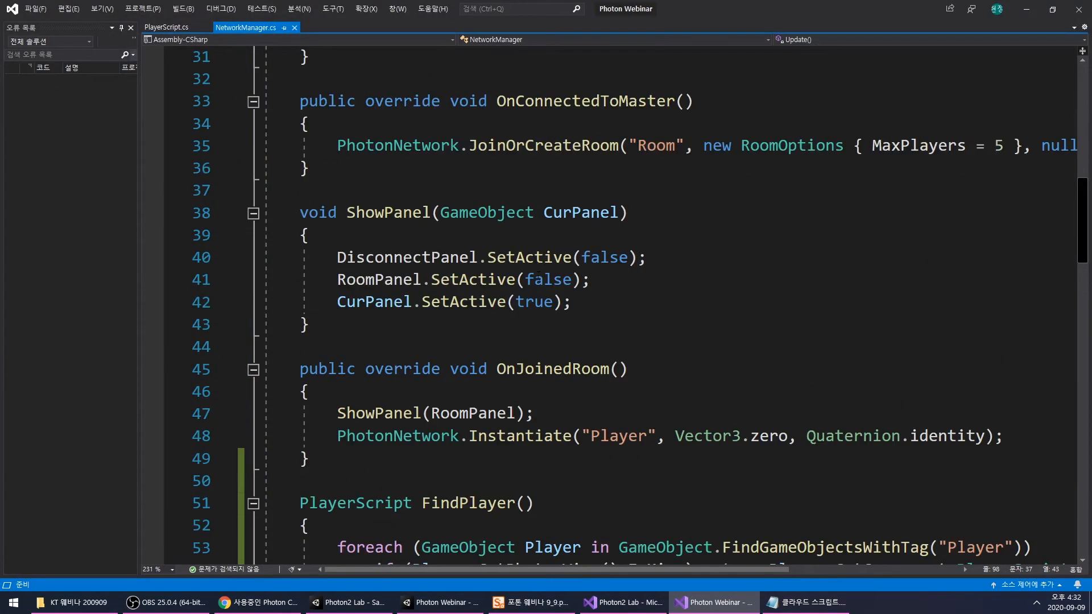
scroll(619, 251, up, 2)
click(616, 219)
text(, Cl)
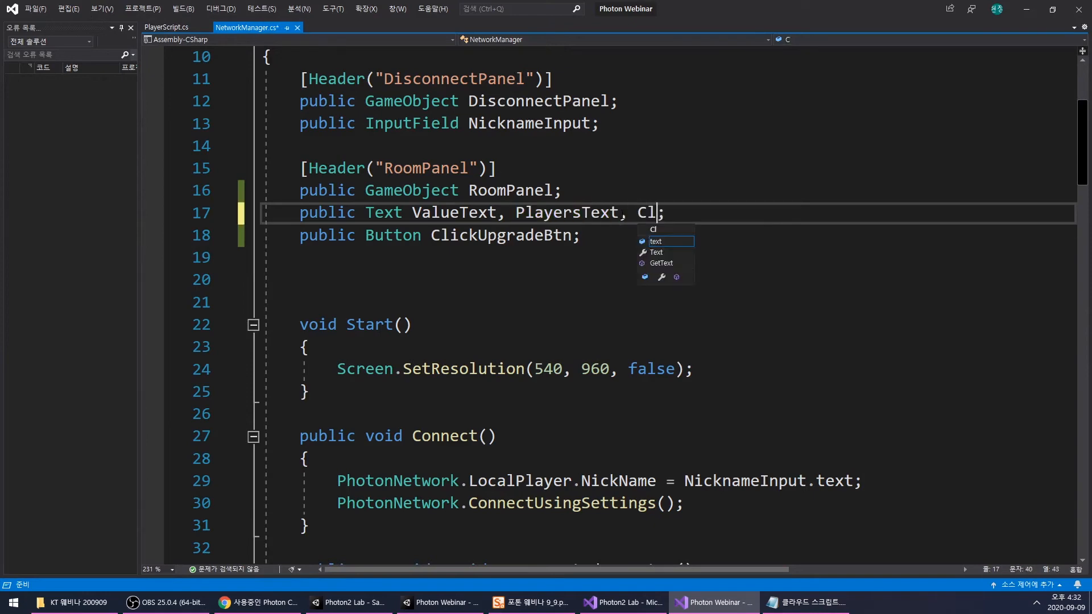
text(ickUpgrade)
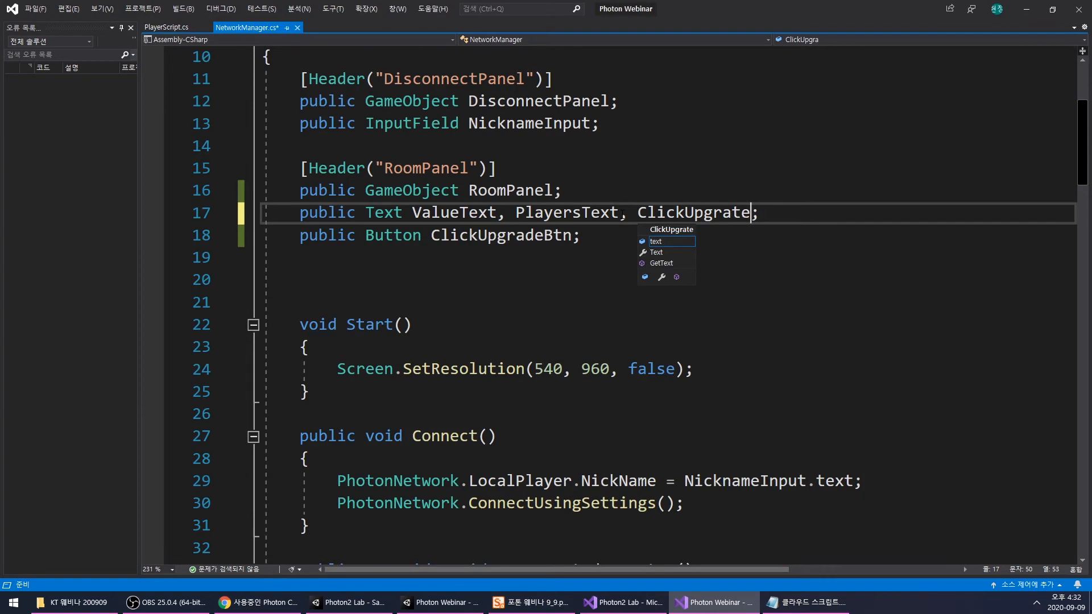
text(Text)
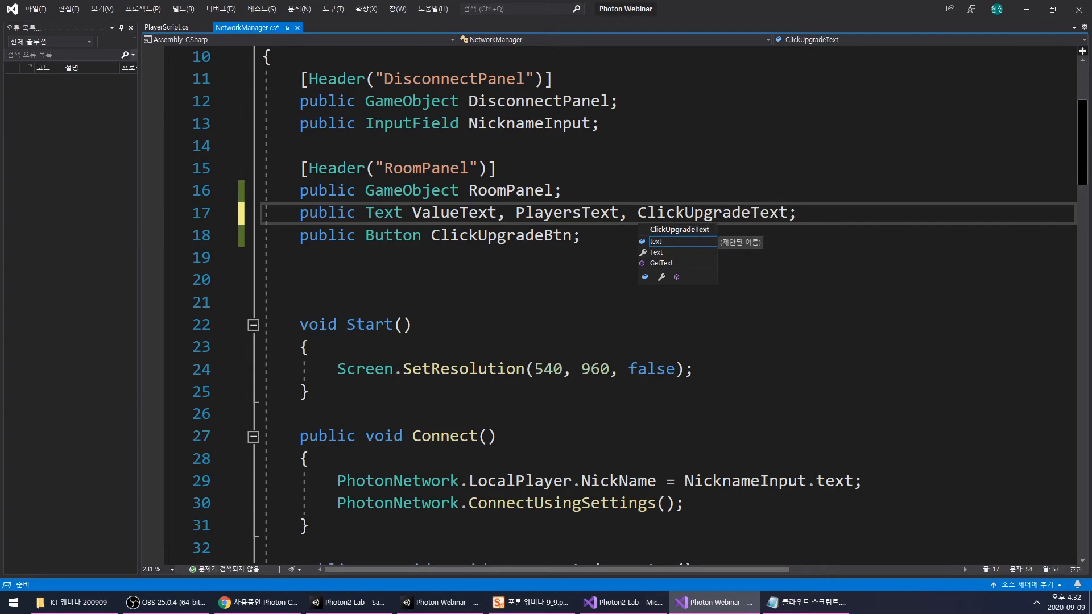
click(547, 299)
- Start the assignment ClickUpgradeText.text = in ClickUpgrade(), one blank line below Player.clickUpgradeAdd += 2;
scroll(541, 313, down, 17)
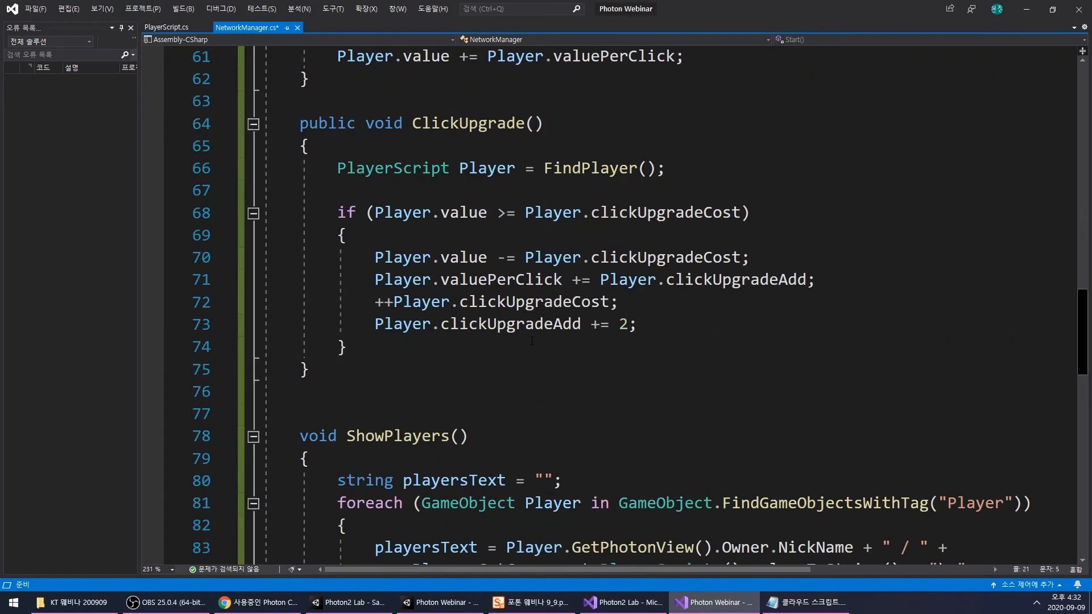
click(657, 333)
key(Return)
key(Return)
text(ClickUpgradeText)
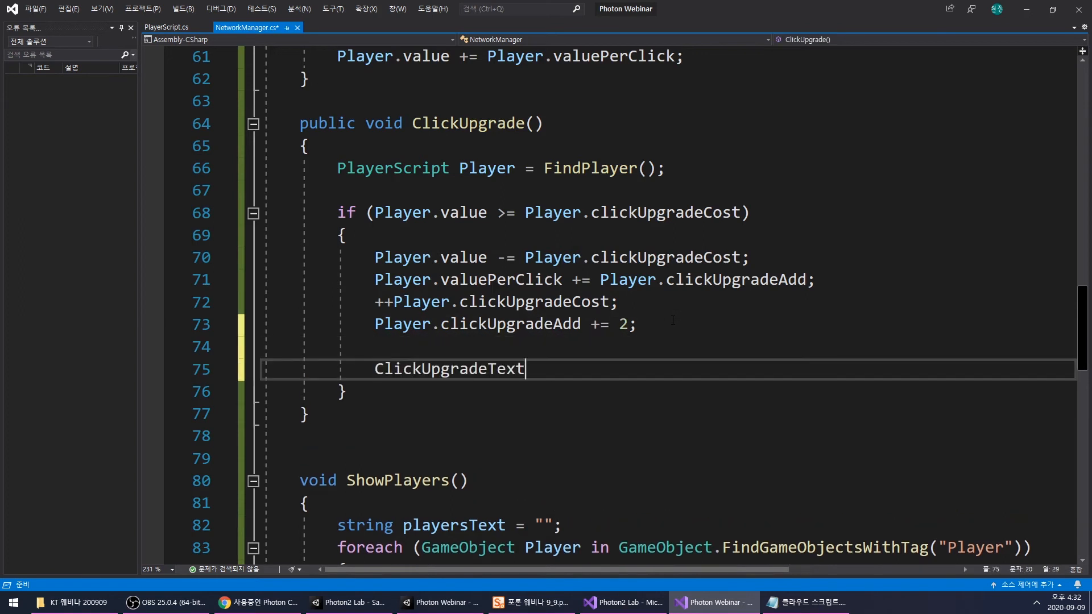
text(.text =)
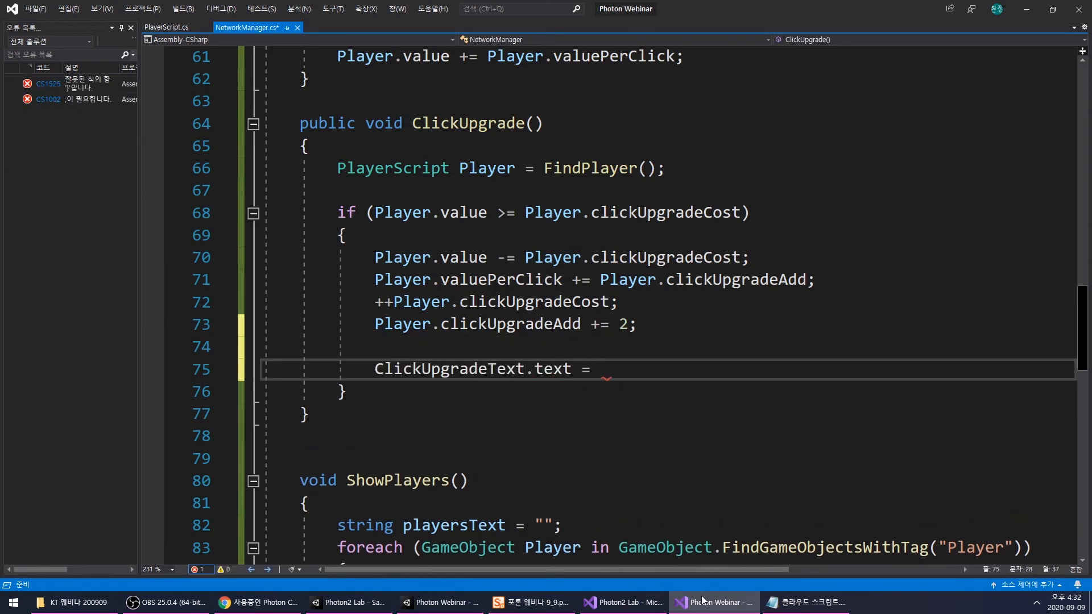
- Switch to Unity and activate RoomPanel to view the upgrade button's label in the Scene view
key(alt+Tab)
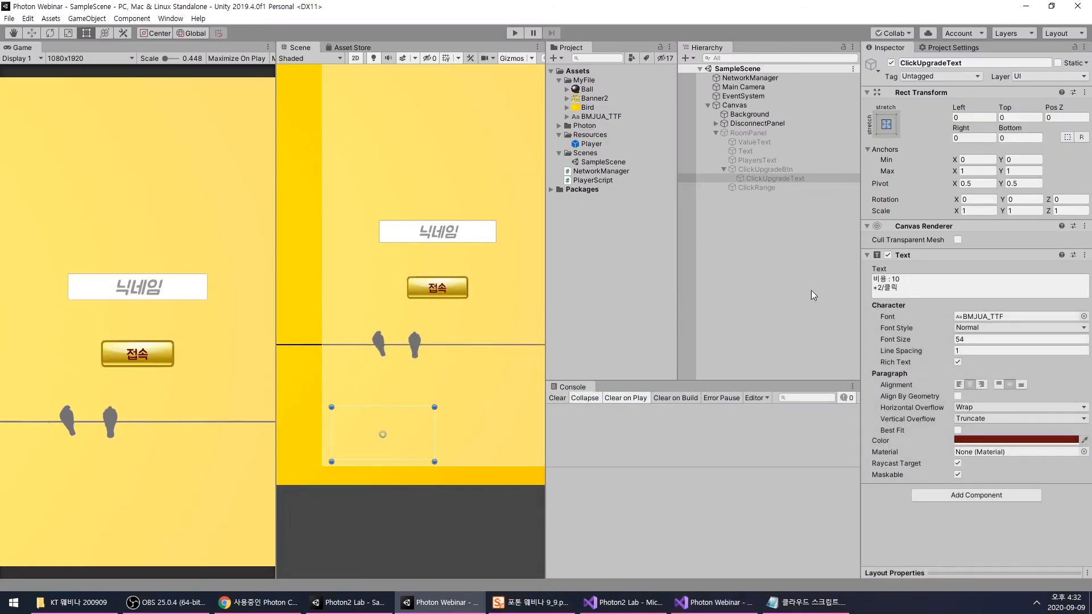
click(748, 133)
key(alt+shift+a)
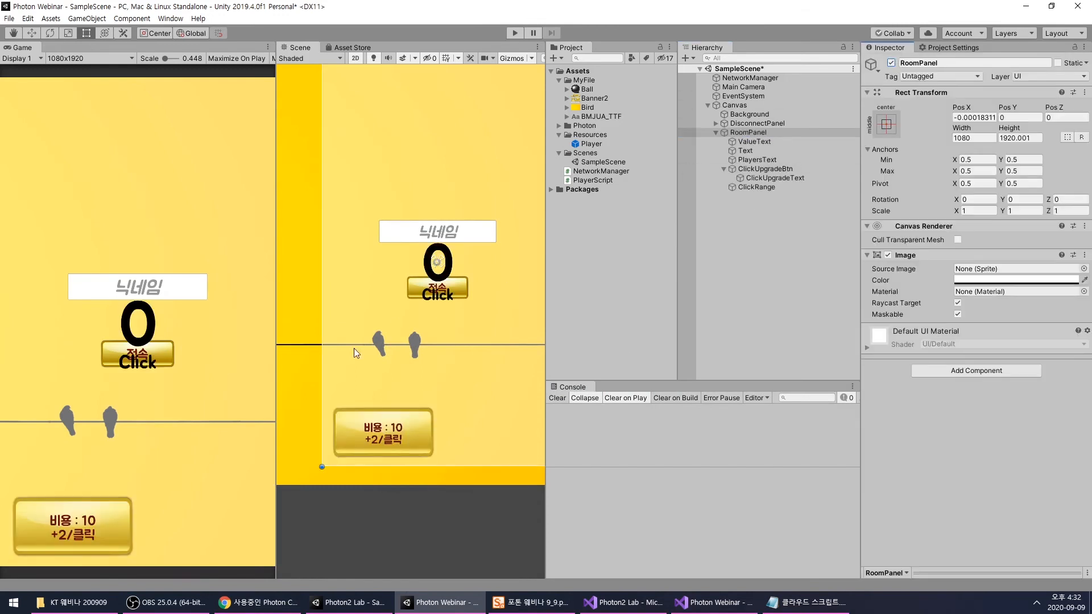
middle_drag(390, 442, 361, 470)
scroll(361, 470, down, 2)
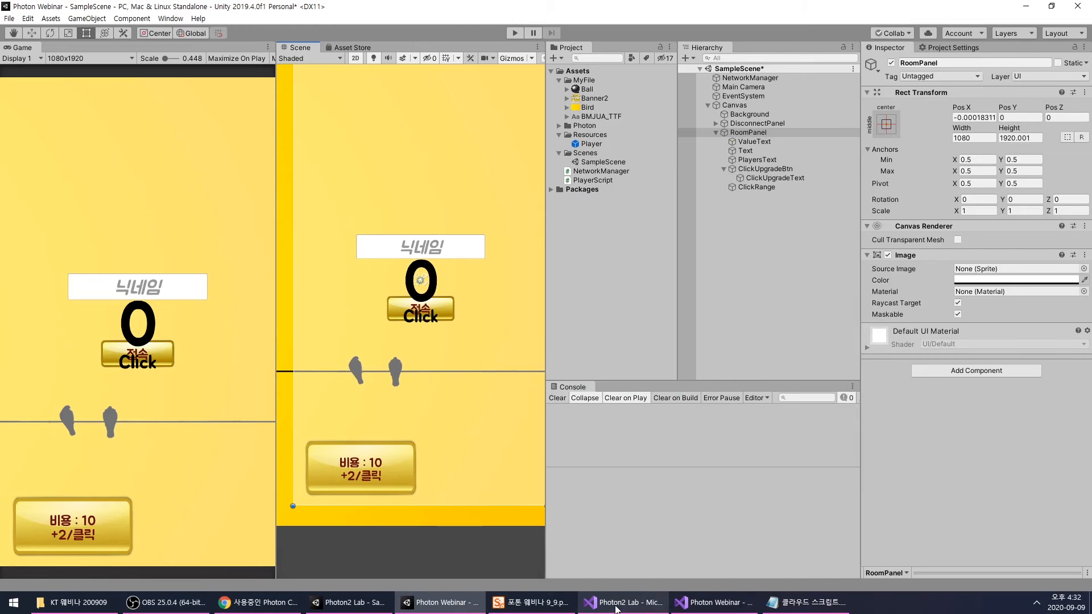
- Return to NetworkManager.cs and append "비용 : " + to the ClickUpgradeText.text assignment, following the button label in Unity
mouse_move(617, 608)
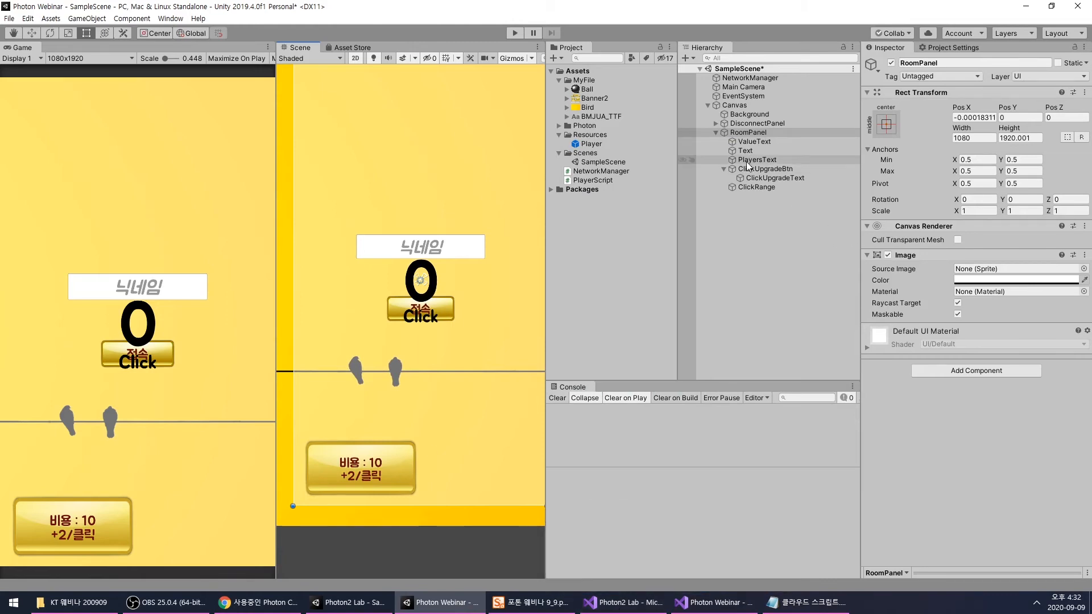
click(714, 603)
text(")
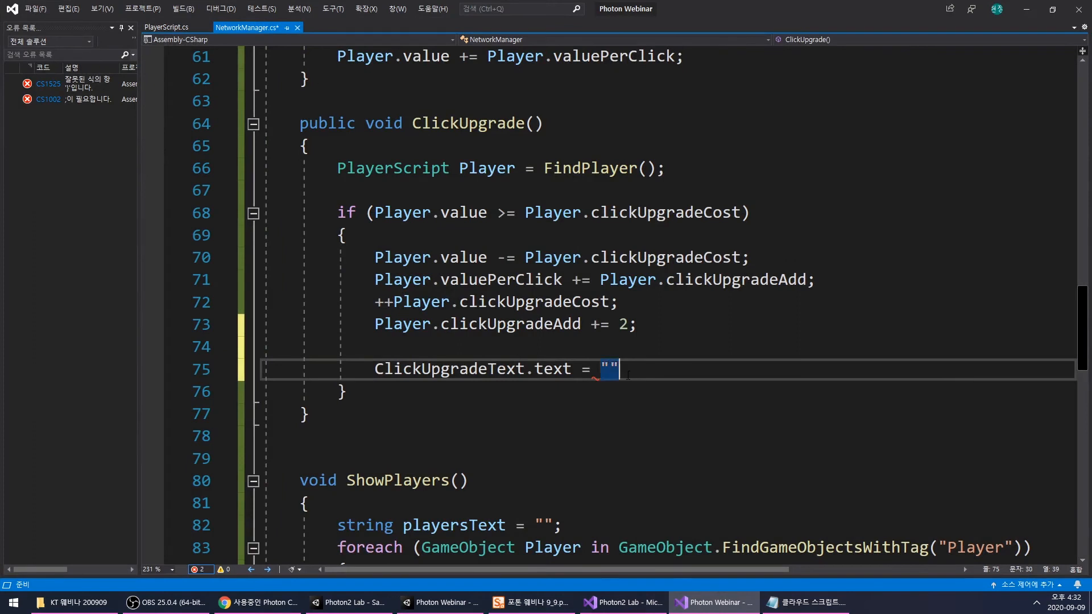
text(비용 :)
click(693, 607)
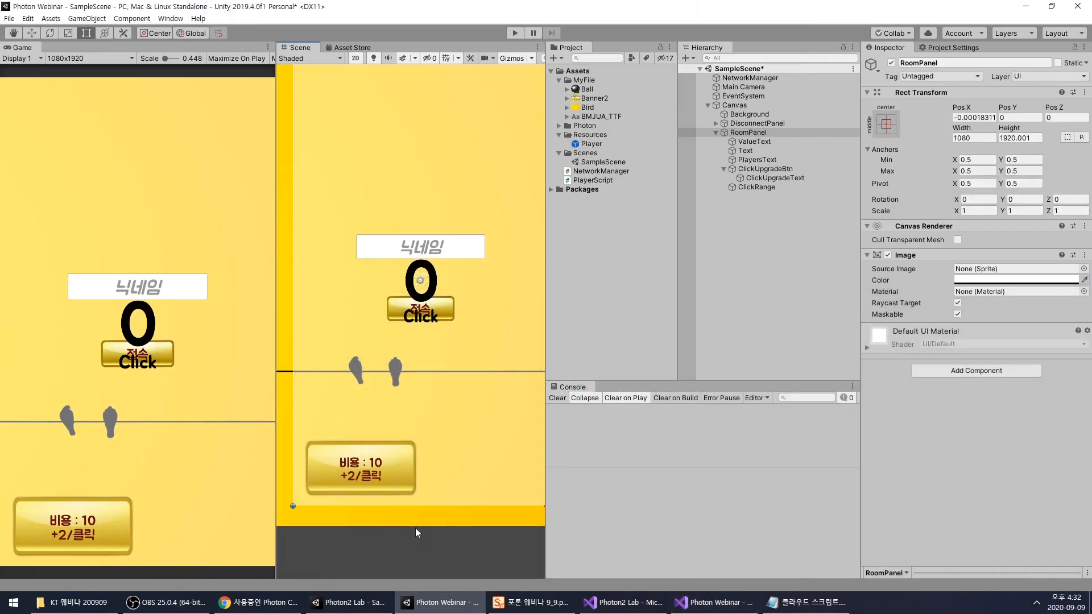
click(714, 602)
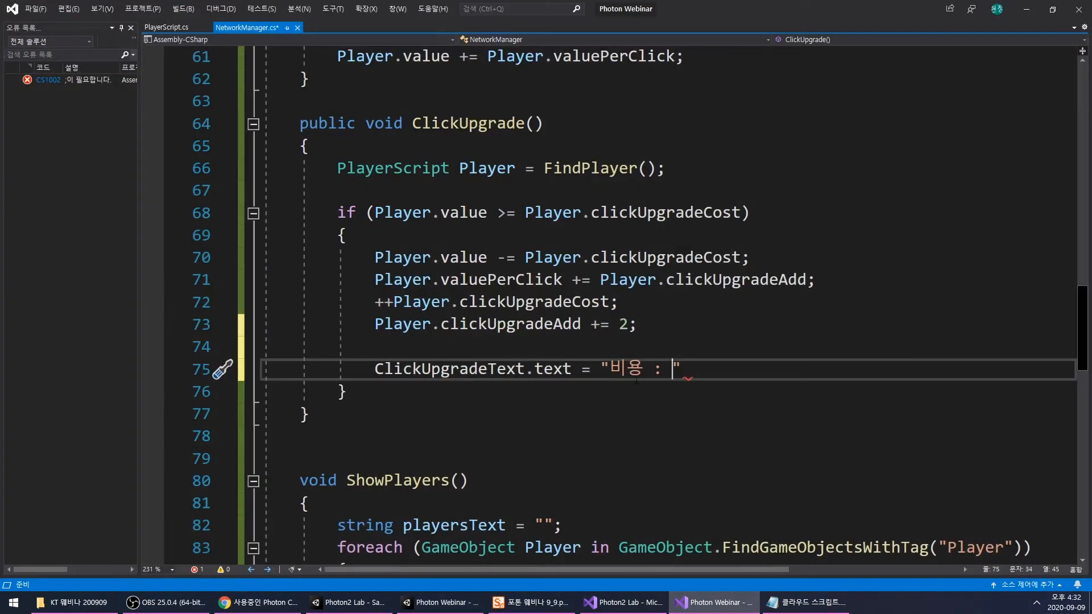
text(+)
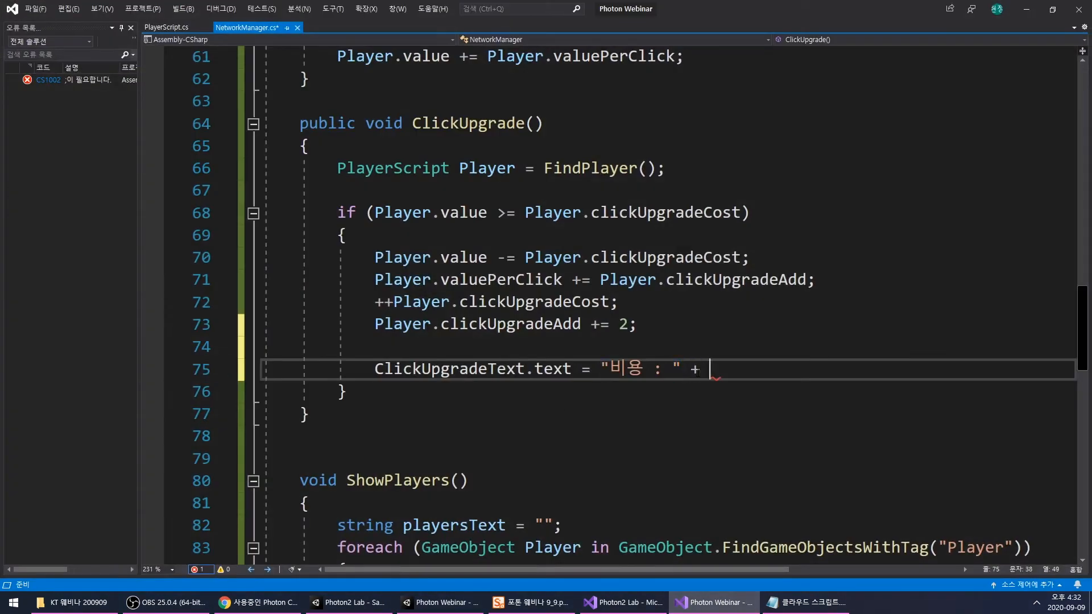
- Append Player.clickUpgradeCost after the "비용 : " string in the ClickUpgradeText.text assignment
double_click(404, 325)
key(ctrl+c)
click(752, 368)
key(ctrl+v)
text(.챈)
key(BackSpace)
key(BackSpace)
text(.Cos)
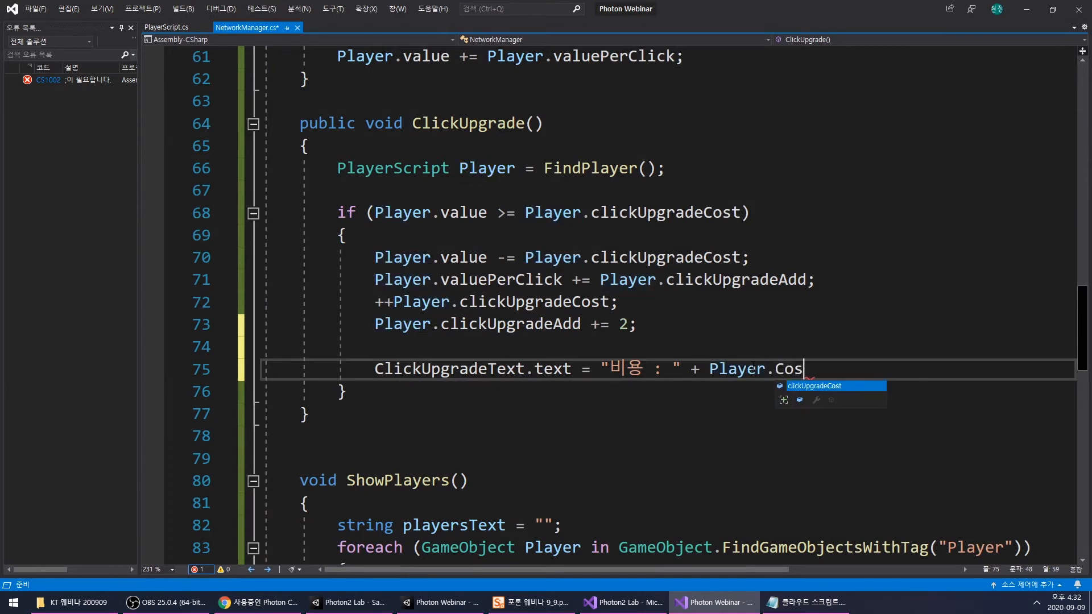
key(Tab)
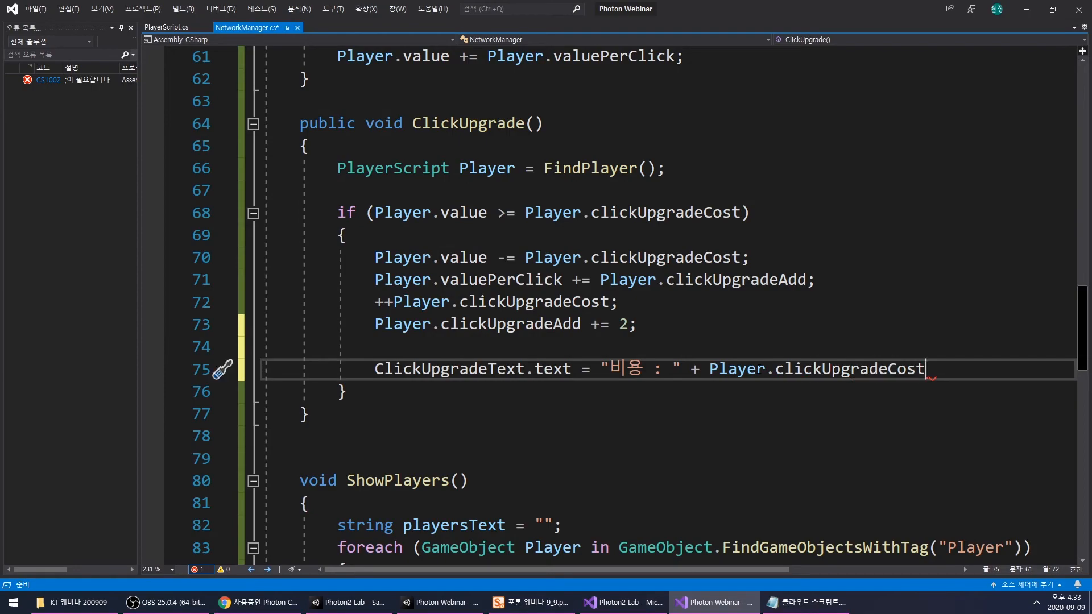
- Compare with the button label in Unity, append + "\n+" + after Player.clickUpgradeCost, and continue the expression on a new line
click(679, 599)
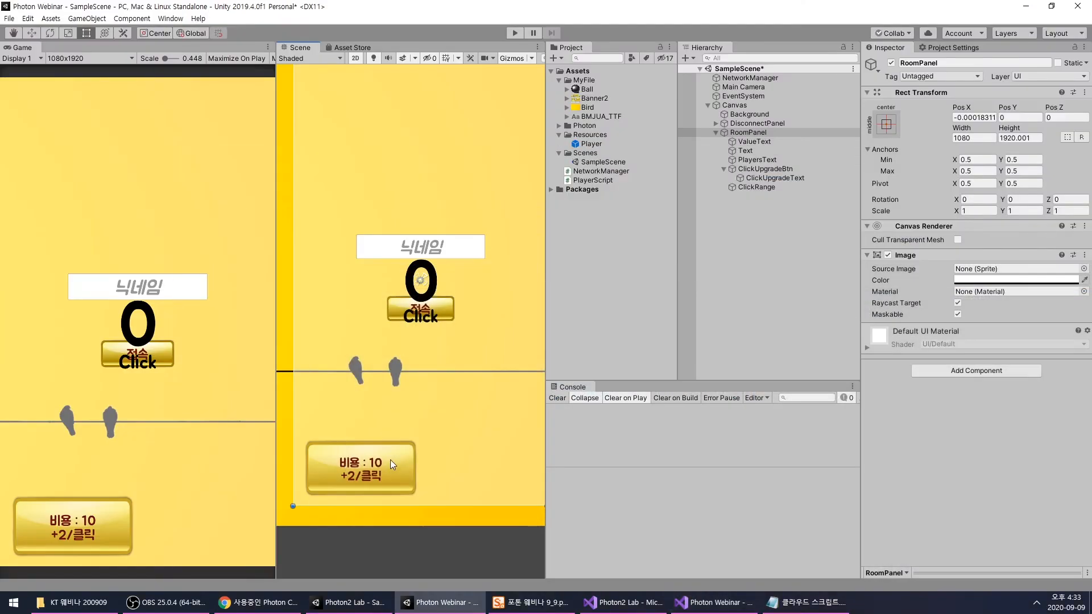
click(718, 602)
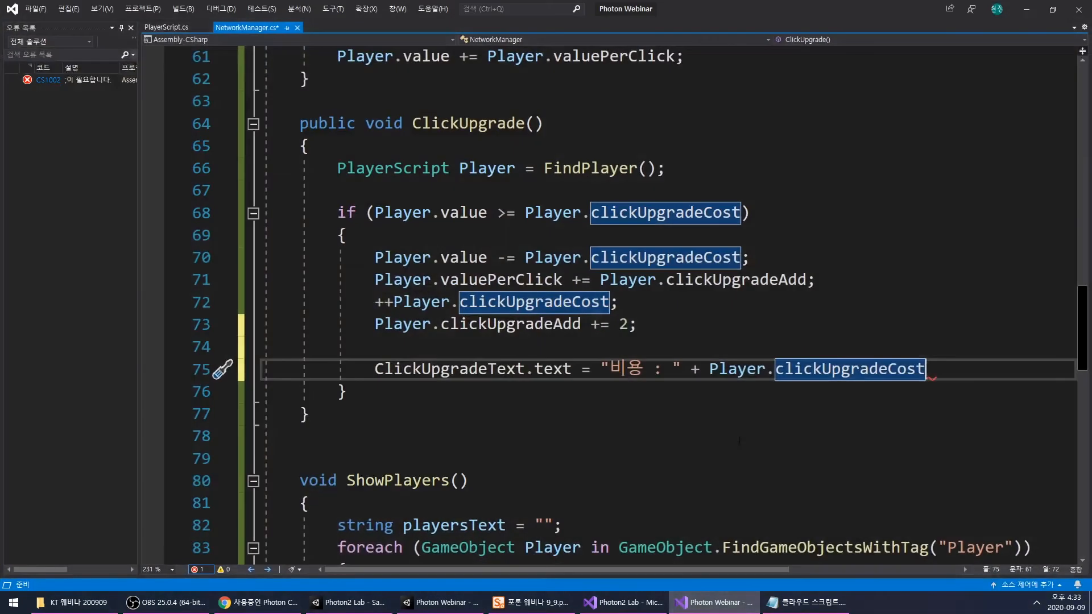
text(+ )
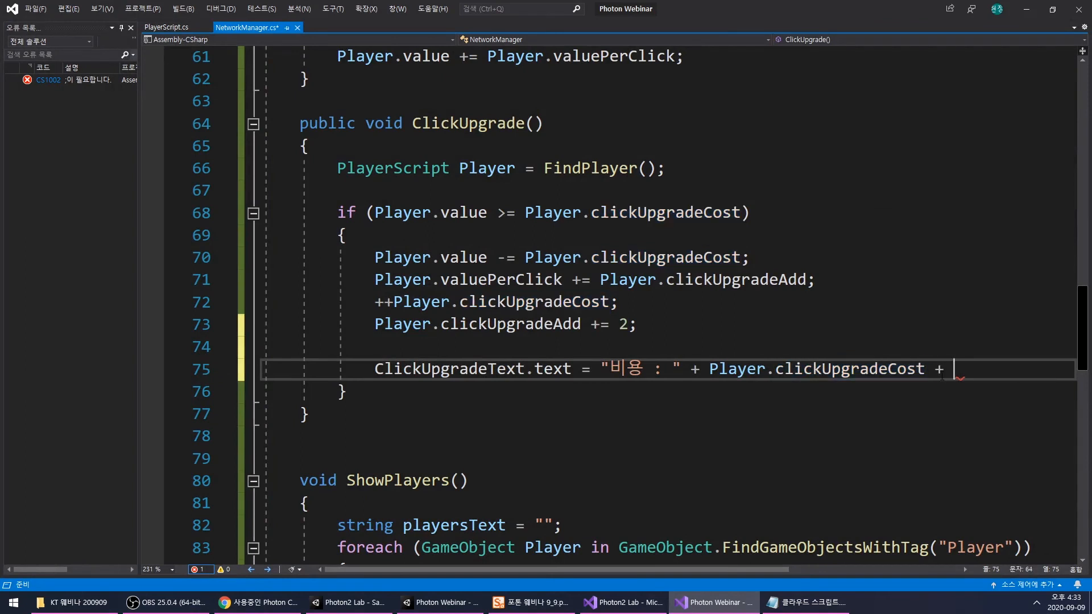
text("\n+)
click(740, 608)
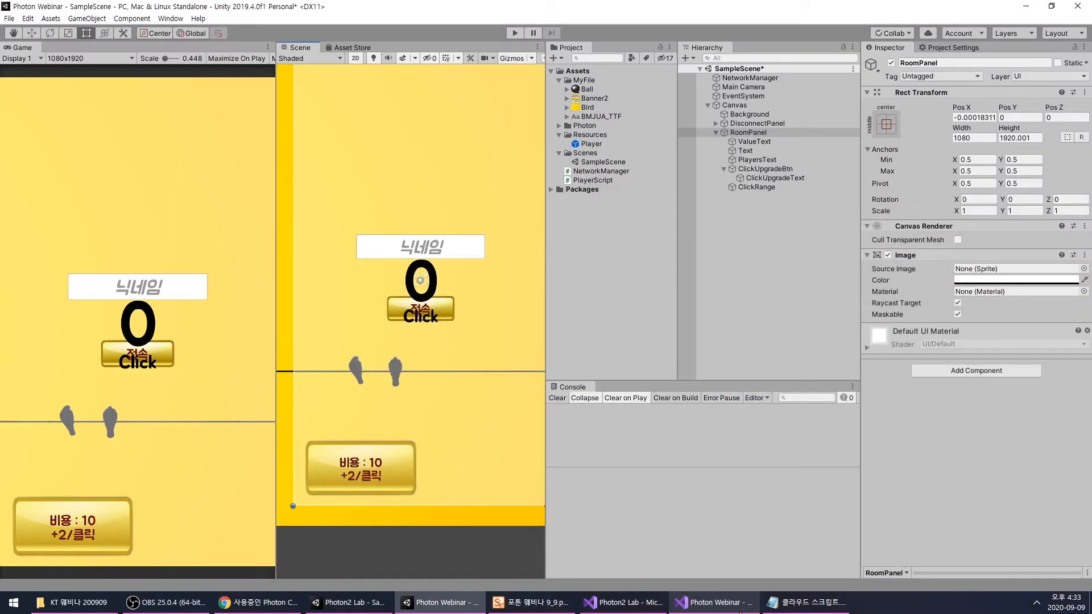
click(739, 609)
text(" )
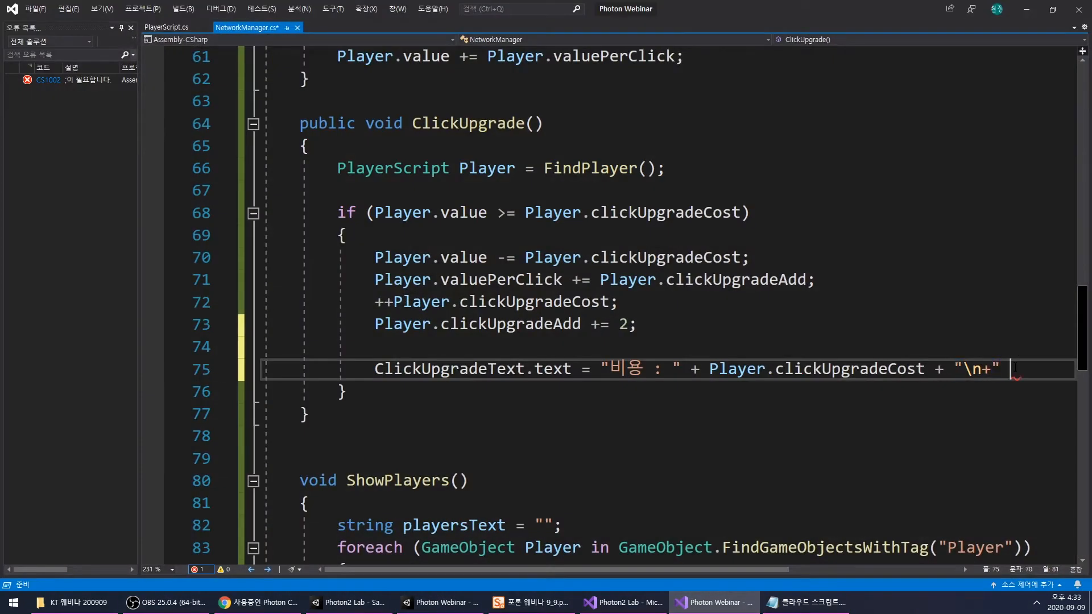
text(+)
key(Return)
- Recheck the button label in Unity and copy Player.clickUpgradeAdd onto the continuation line of the ClickUpgradeText.text assignment
click(715, 606)
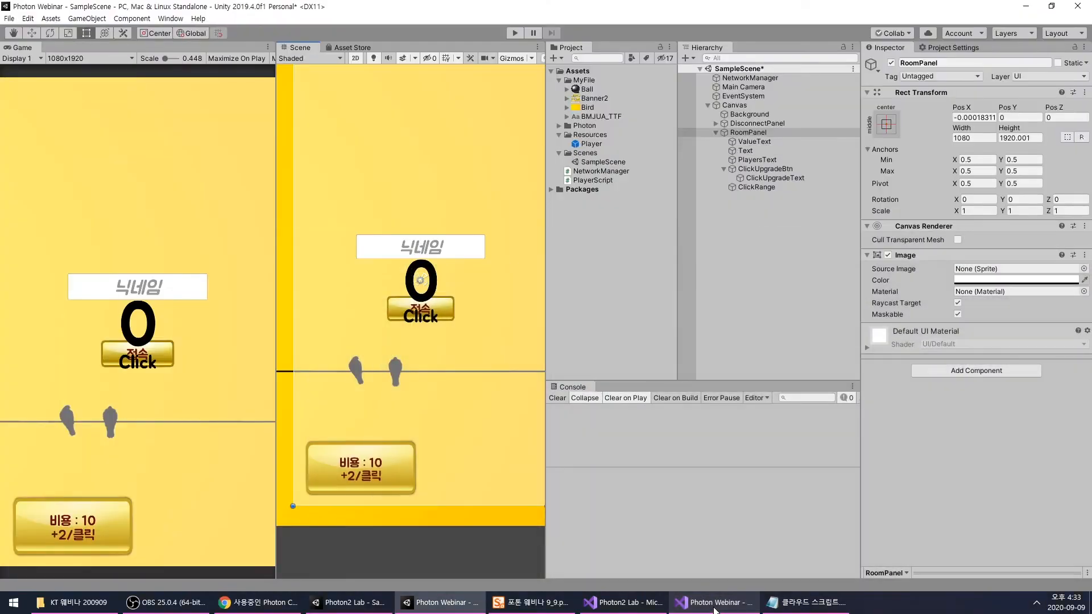
click(715, 608)
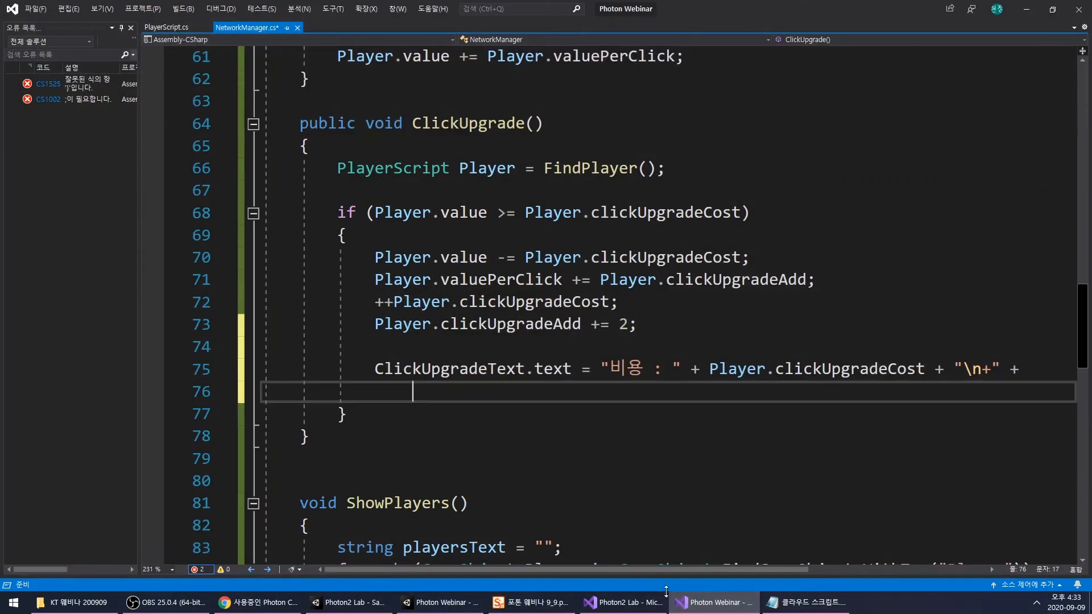
click(715, 605)
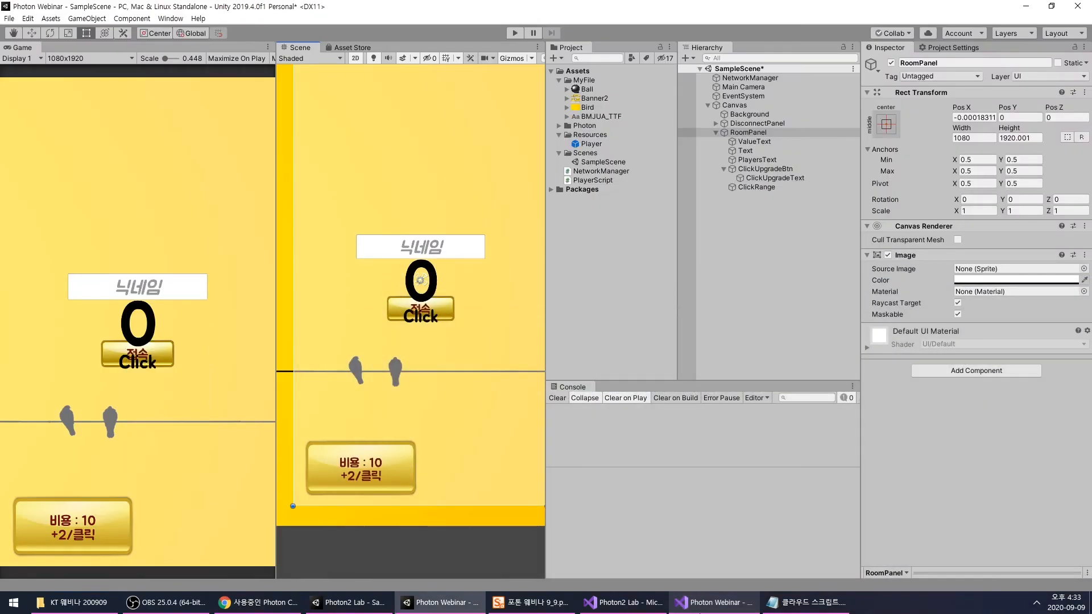
click(715, 604)
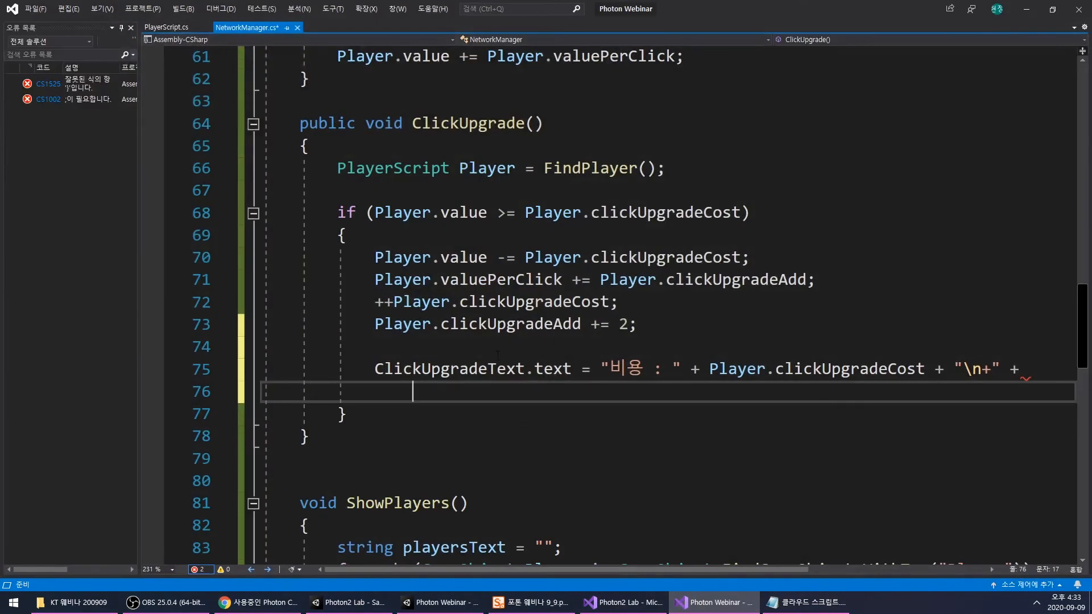
click(523, 326)
double_click(523, 326)
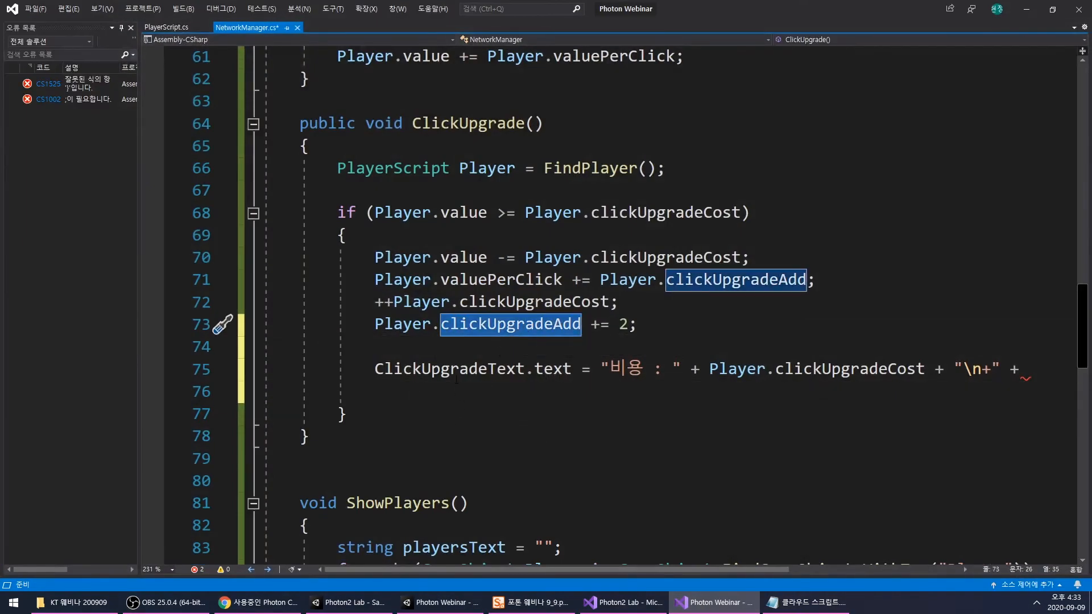
drag(368, 329, 581, 325)
key(ctrl+c)
click(563, 393)
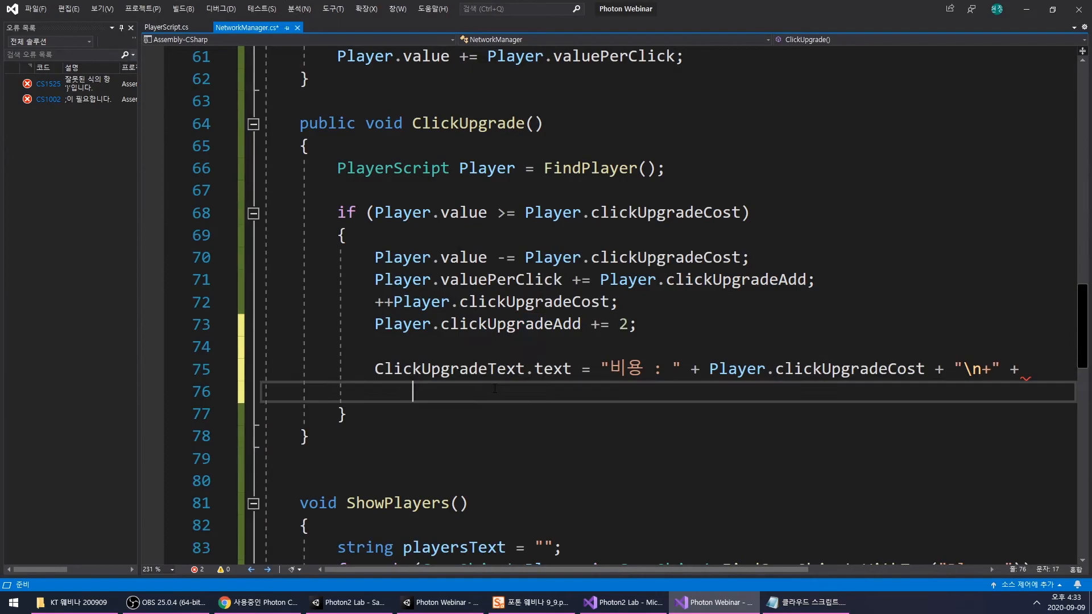
key(ctrl+v)
- Complete the ClickUpgradeText.text assignment by appending + "/클릭"; after Player.clickUpgradeAdd, matching the Unity button label, and save NetworkManager.cs
click(714, 604)
click(714, 604)
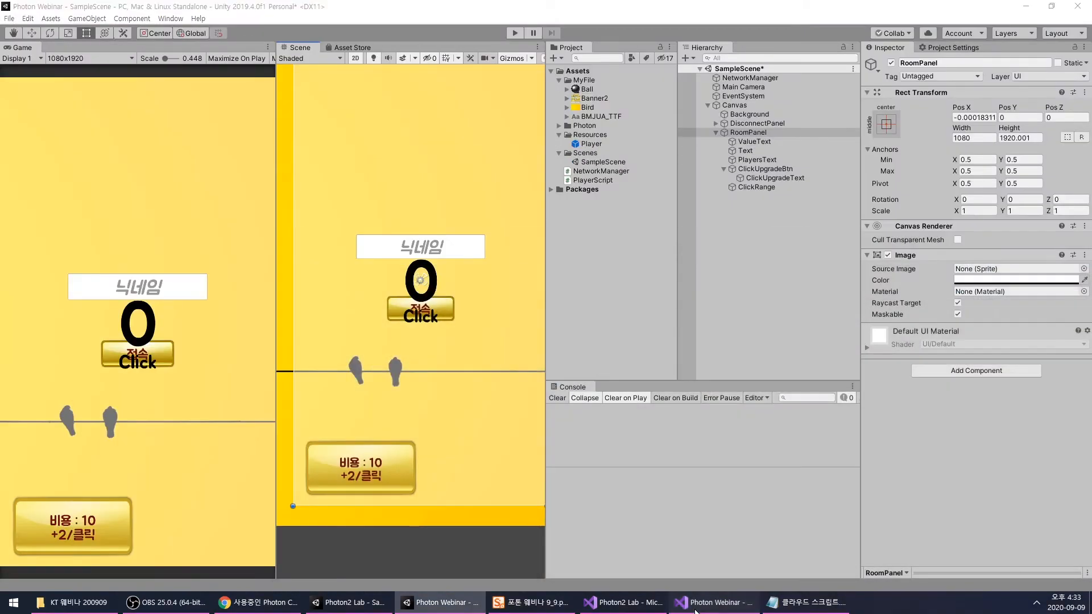
text(+ )
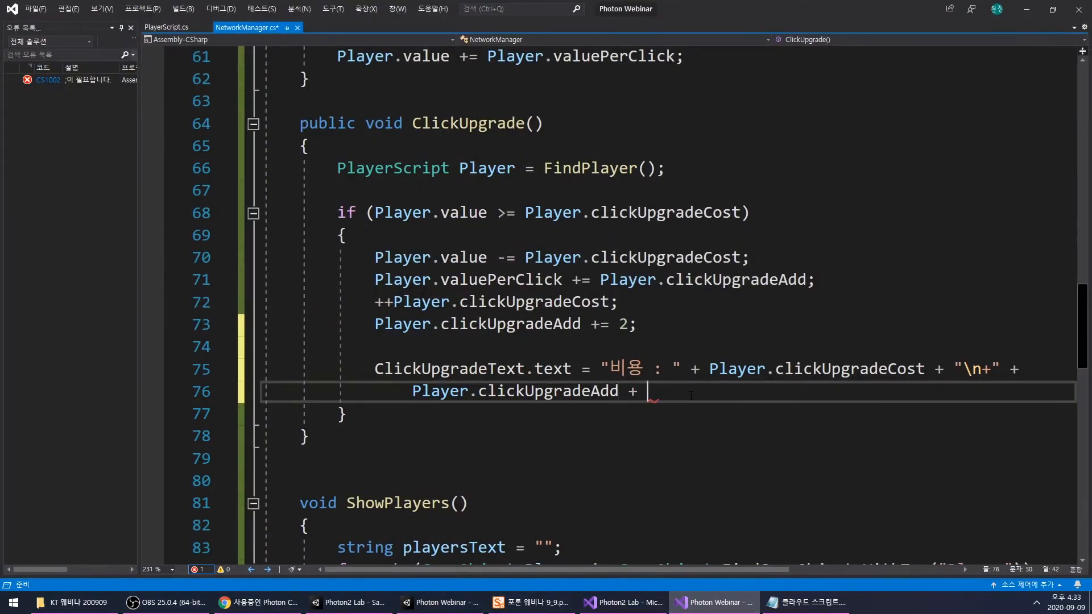
text("/ㅋ)
text(클릭";)
click(459, 123)
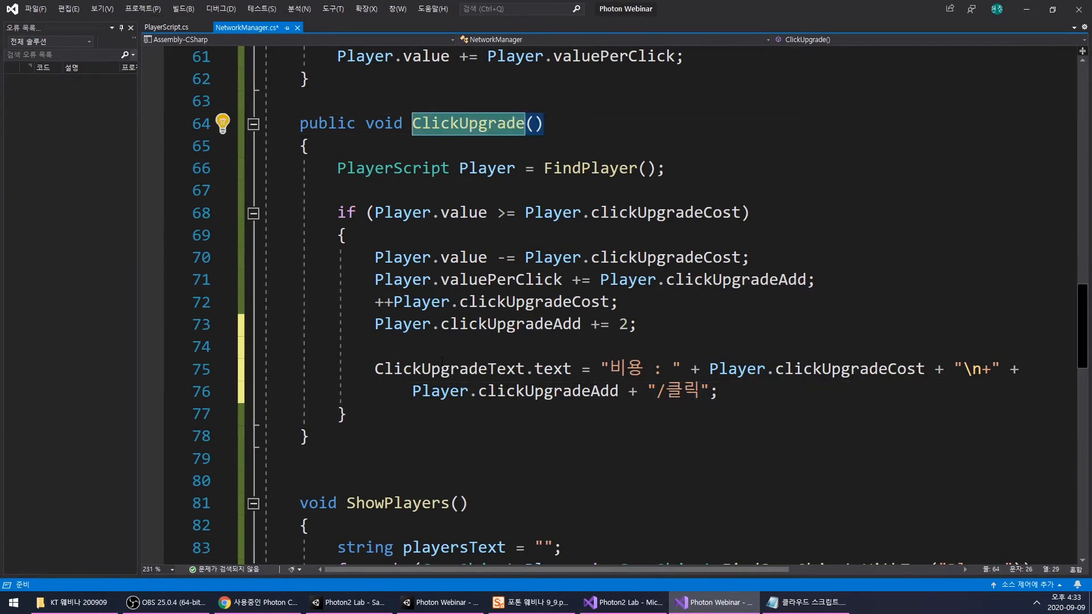
drag(376, 369, 725, 393)
click(725, 393)
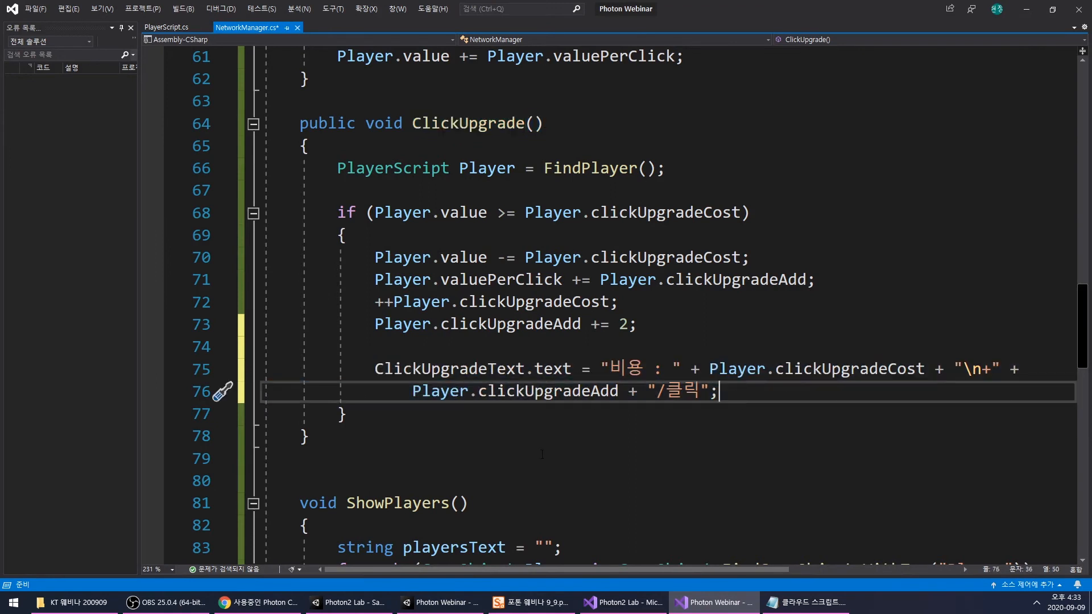
key(ctrl+s)
- Switch to Unity, check the On Click event of ClickUpgradeBtn, and enable Best Fit on its ClickUpgradeText child
click(442, 605)
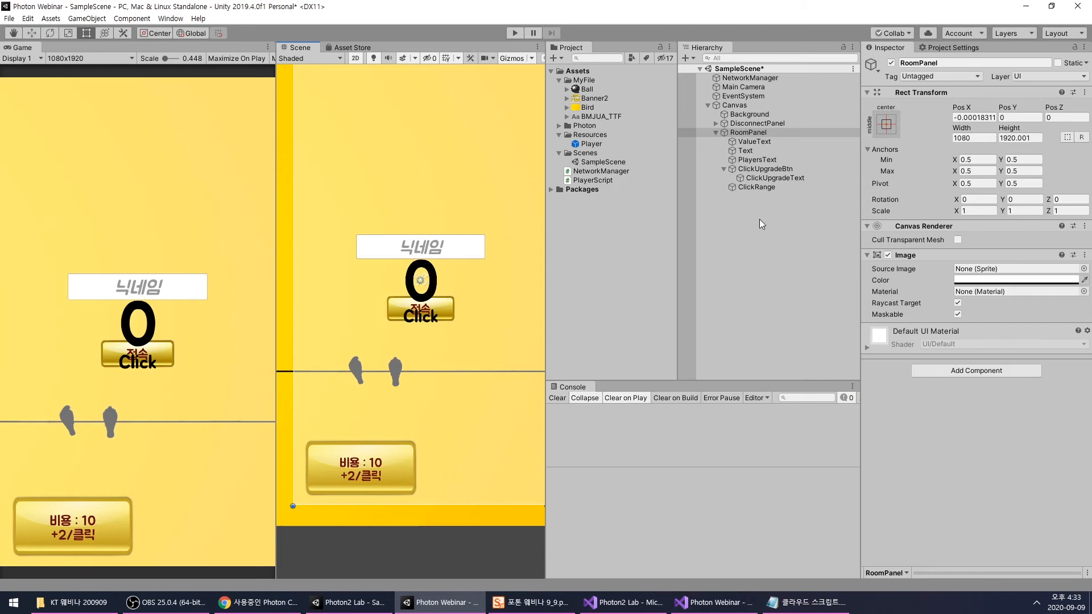
click(756, 187)
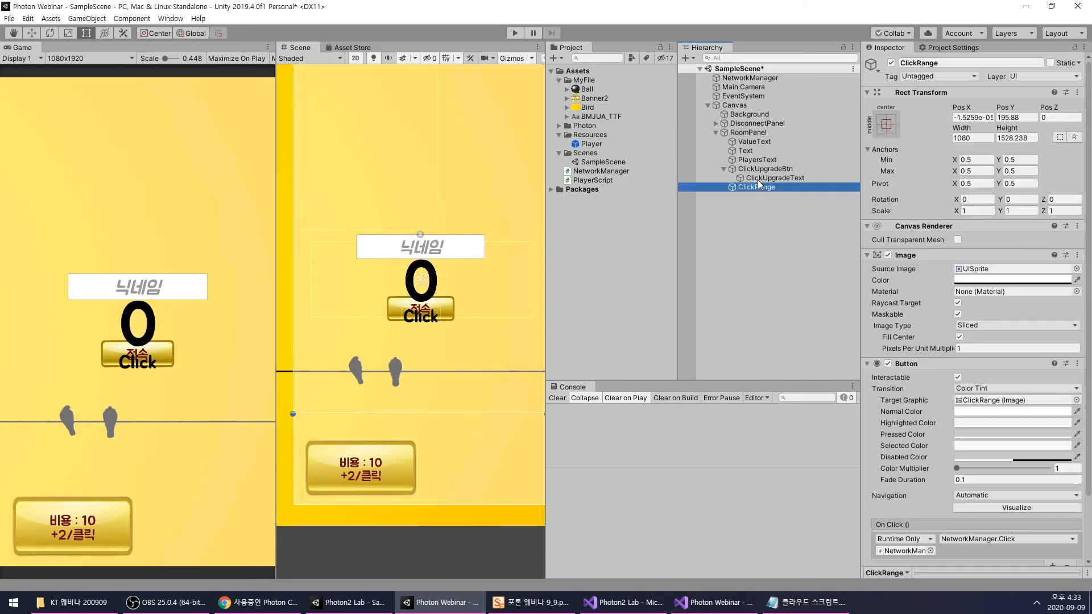
click(397, 473)
scroll(927, 418, down, 3)
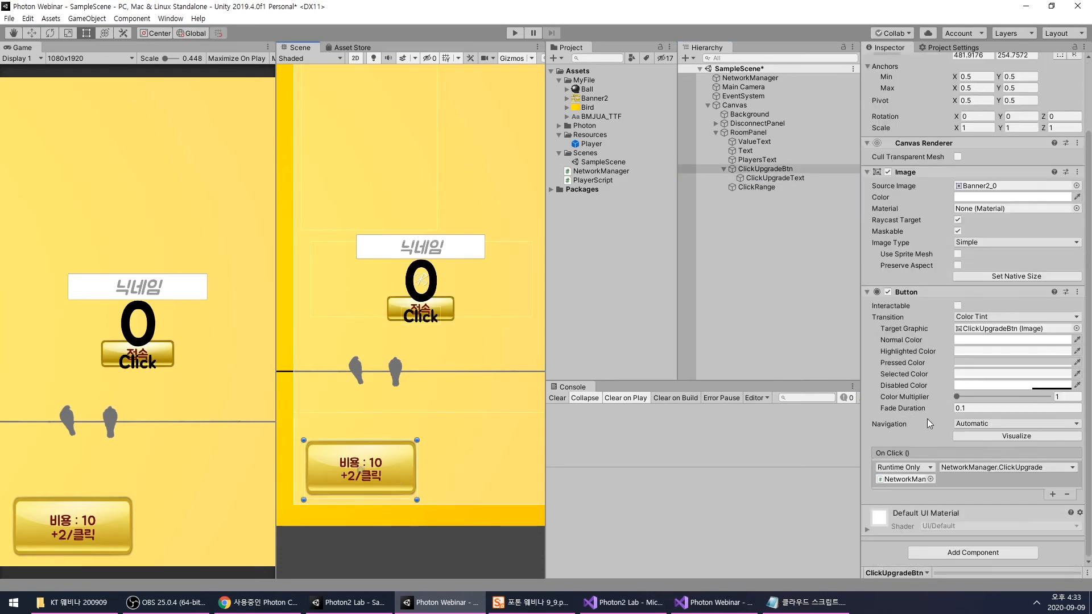
click(766, 179)
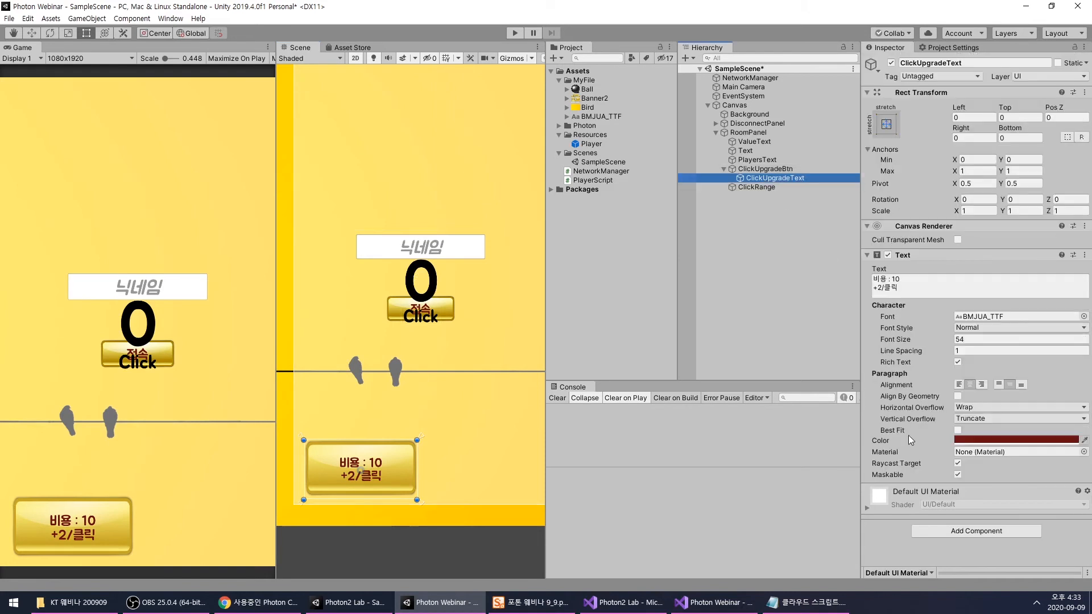
click(956, 430)
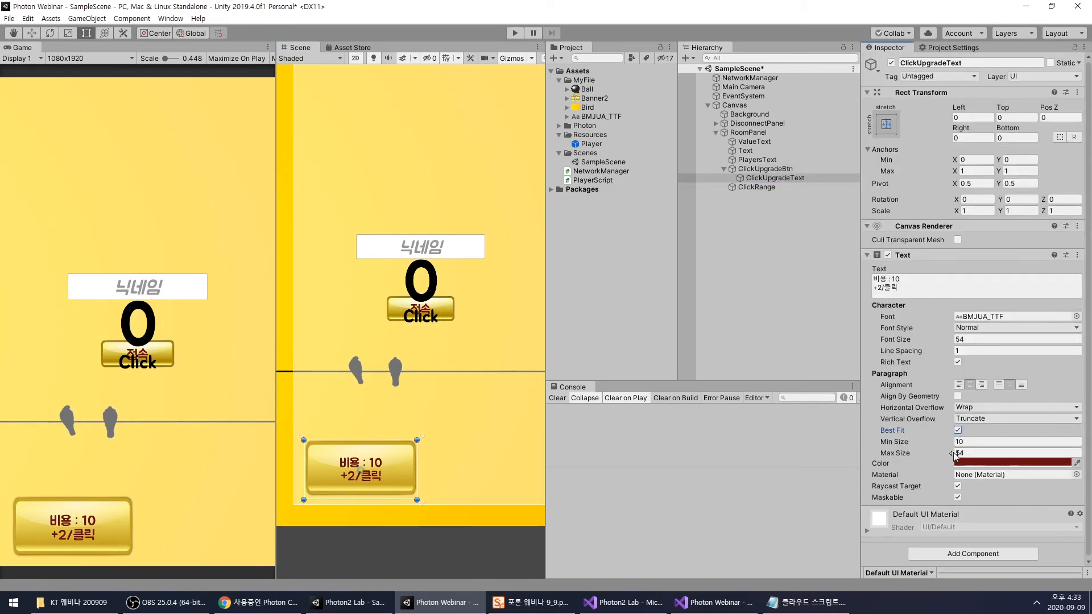
click(767, 244)
- Assign the ClickUpgradeText object to the Click Upgrade Text reference of the NetworkManager's script component
click(774, 178)
click(750, 78)
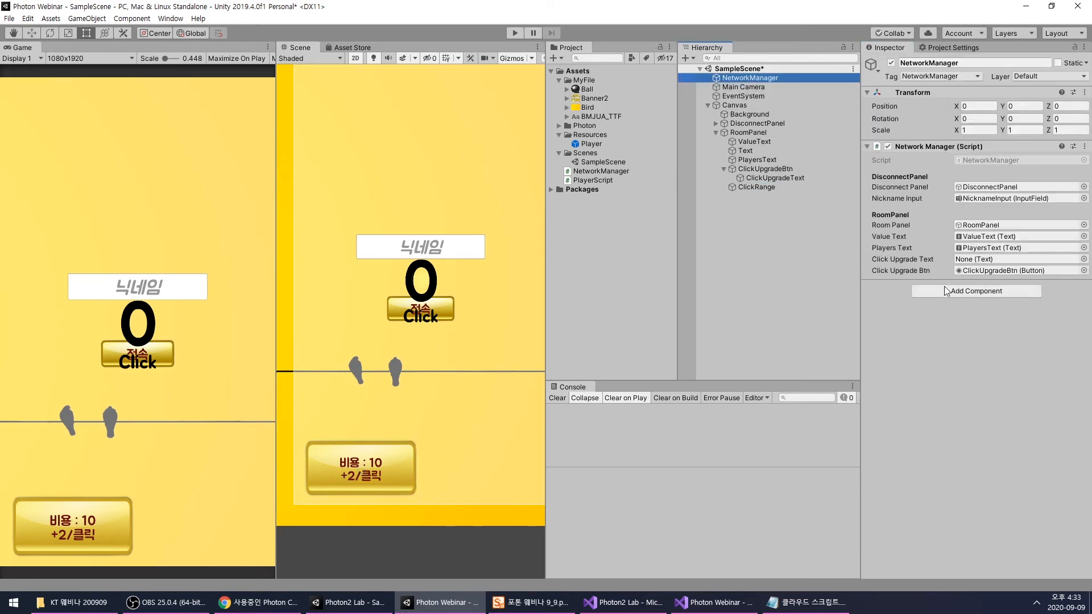
drag(768, 178, 972, 260)
click(824, 253)
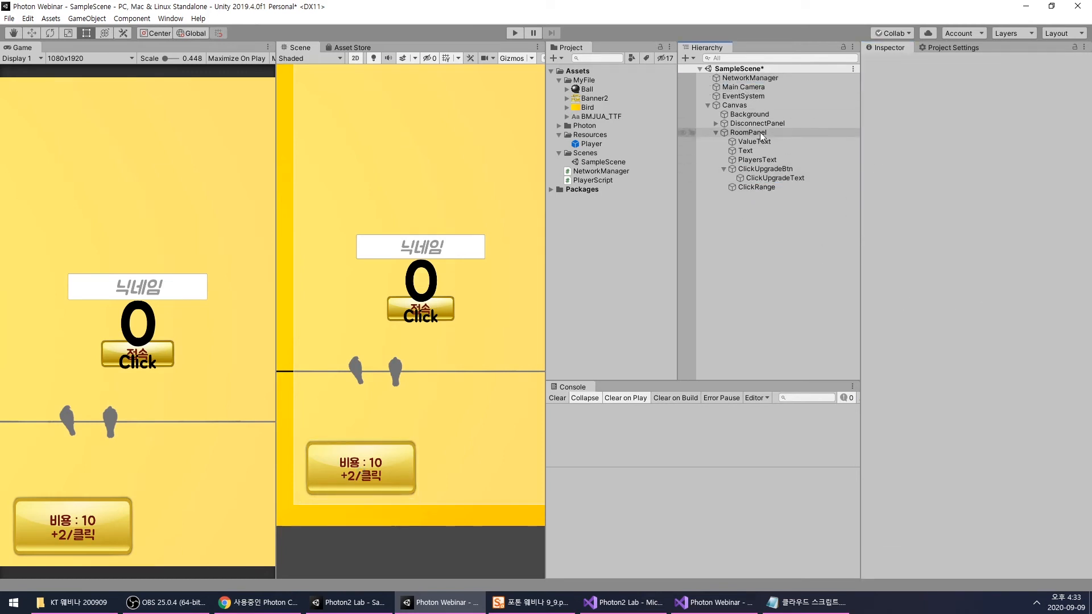
- Deactivate the RoomPanel object under the Canvas and clear the selection
click(765, 131)
click(891, 65)
click(822, 239)
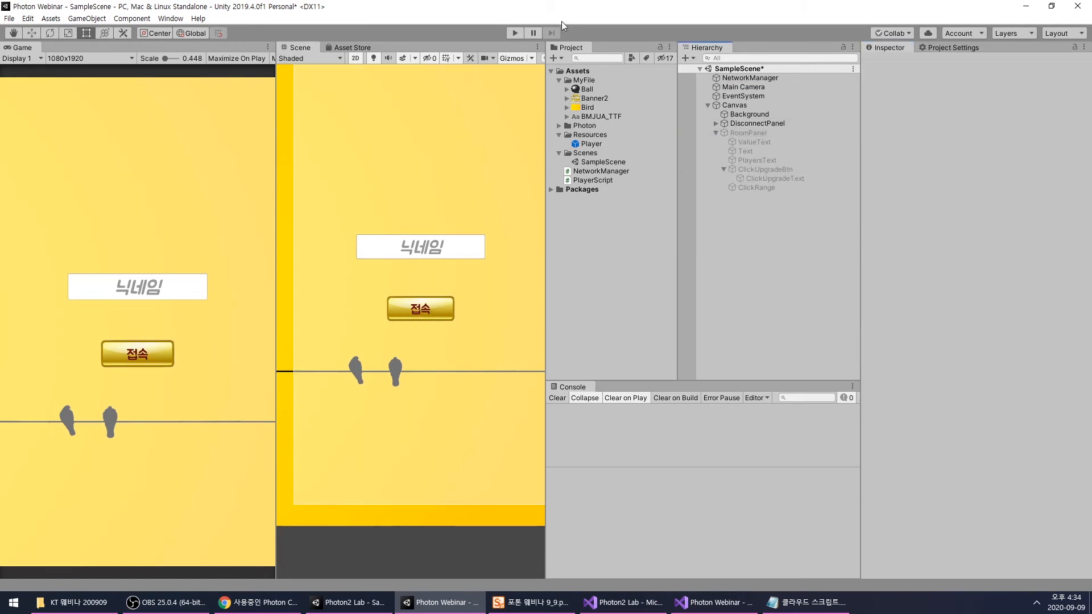
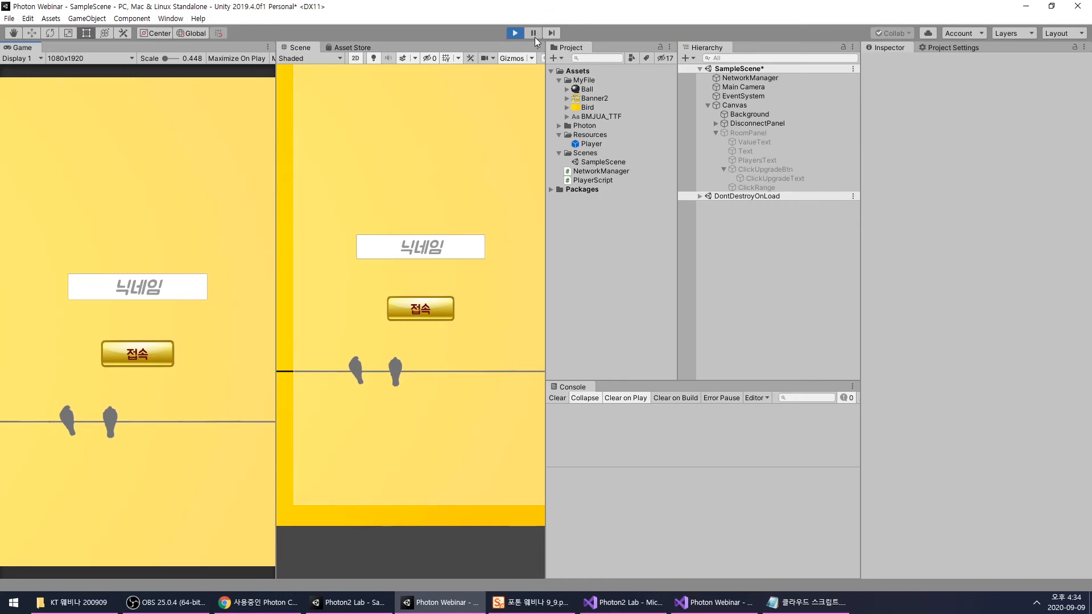
- Enter ㅁ as the nickname in the running game and connect to the room
click(126, 278)
text(ㅁ)
click(146, 353)
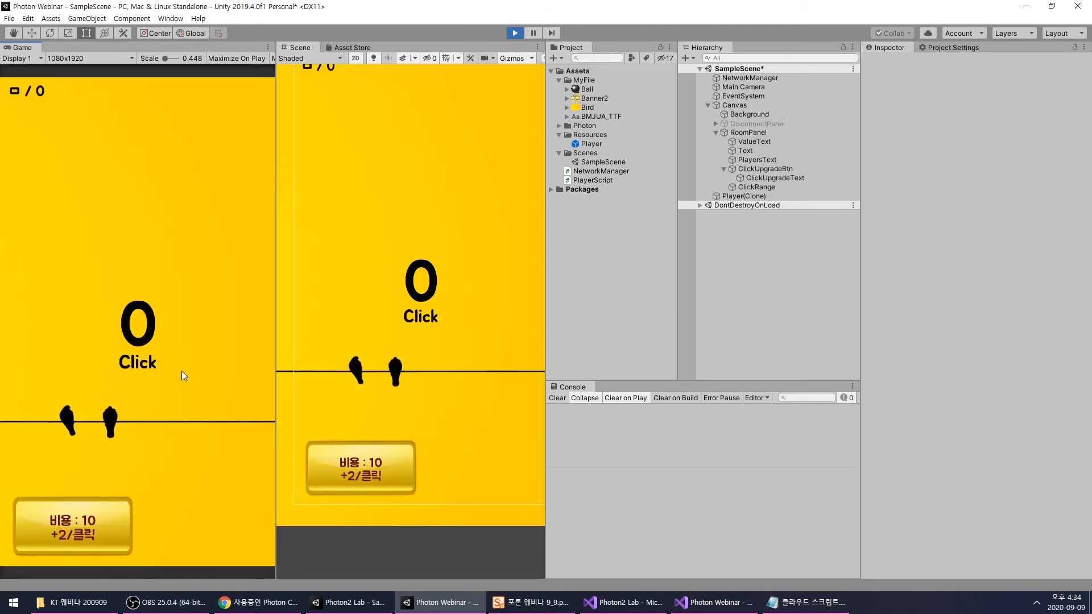
- Test the running game by earning points with clicks and buying the first click upgrade
click(165, 335)
click(167, 334)
click(168, 335)
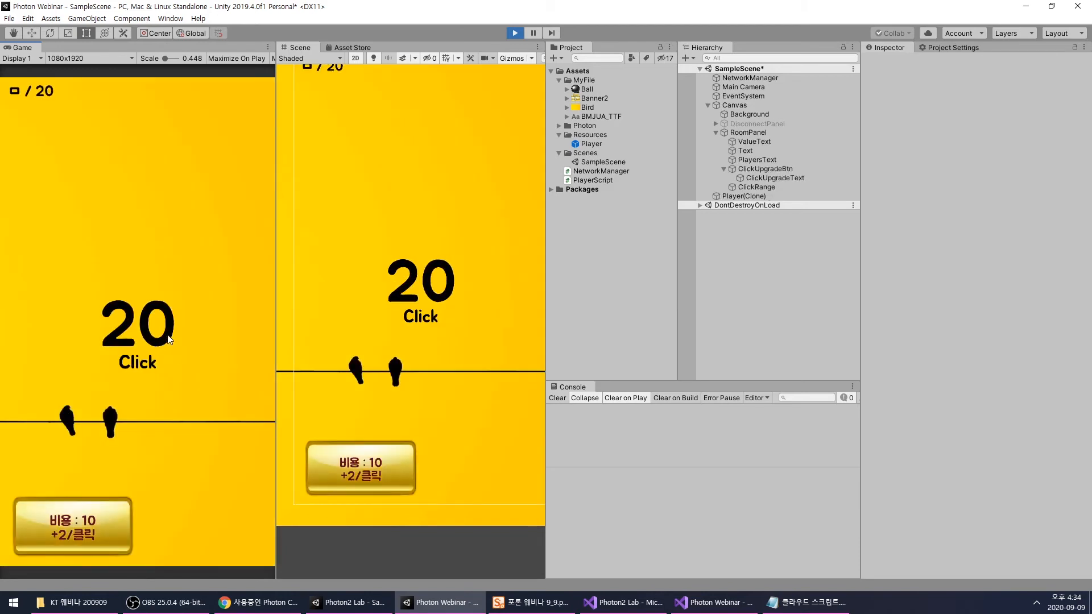
click(168, 335)
click(65, 541)
click(142, 376)
click(142, 376)
click(141, 375)
click(141, 376)
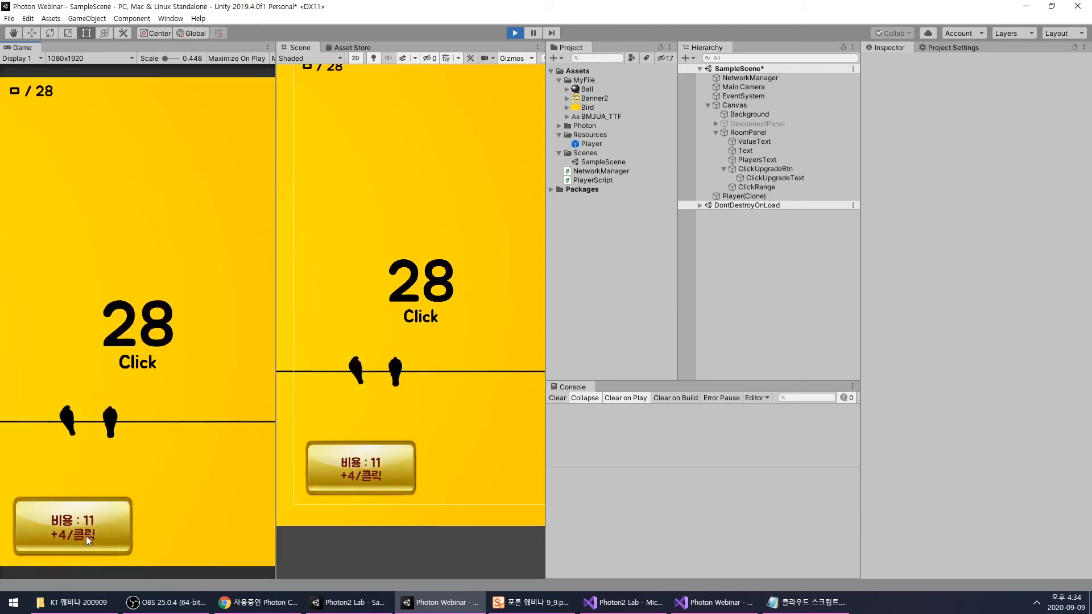
click(173, 334)
click(176, 333)
click(180, 332)
click(180, 332)
click(179, 336)
click(180, 339)
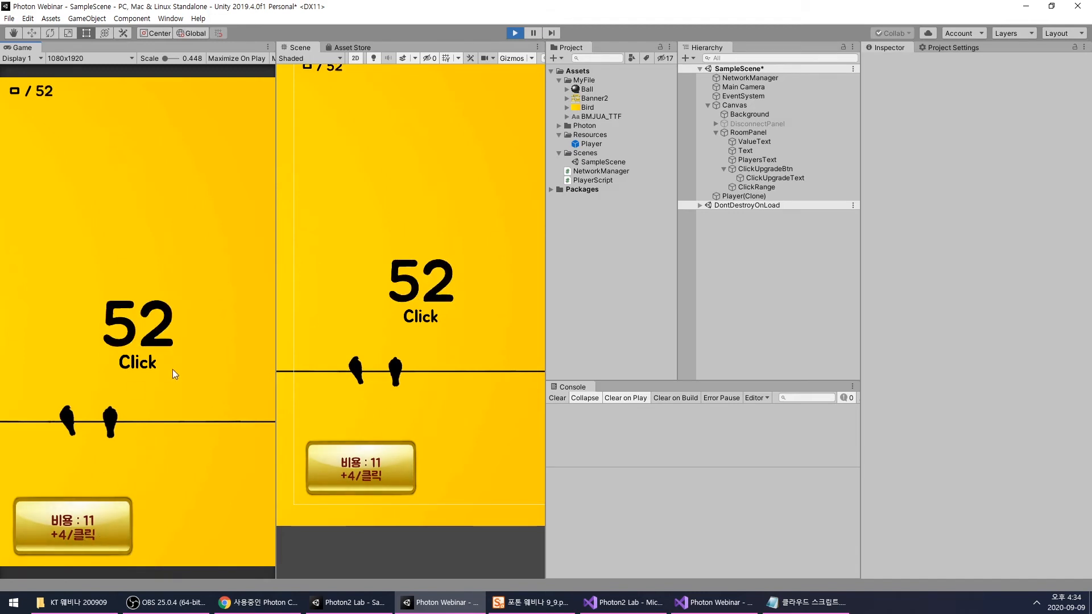
- Buy the click upgrade repeatedly, earning more points in between, to test how its cost and bonus grow
click(86, 507)
click(86, 507)
click(86, 507)
click(86, 508)
click(172, 370)
click(172, 370)
click(171, 371)
click(172, 370)
click(87, 538)
click(184, 376)
click(184, 376)
click(184, 376)
click(185, 376)
click(184, 376)
click(185, 376)
click(185, 377)
click(86, 533)
click(86, 533)
click(84, 528)
click(84, 528)
click(84, 529)
click(84, 529)
click(87, 529)
click(87, 529)
click(90, 530)
click(89, 530)
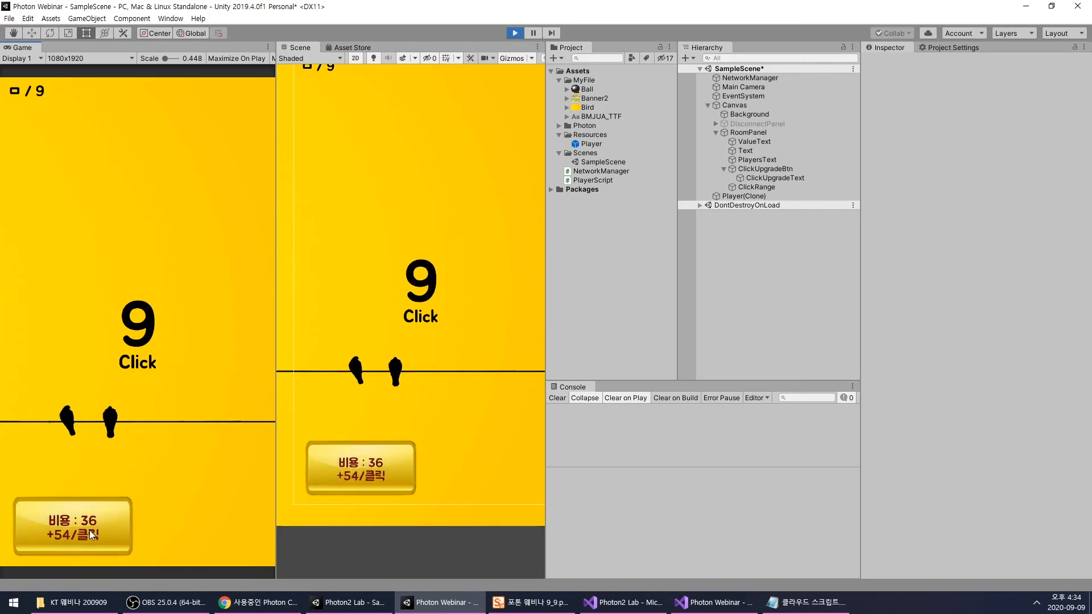
- Earn points repeatedly at the upgraded click rate, and end the play test
click(138, 359)
click(138, 359)
click(139, 358)
click(138, 358)
click(138, 358)
click(138, 359)
click(138, 358)
click(138, 358)
click(138, 358)
click(138, 358)
click(138, 359)
click(138, 358)
click(138, 358)
click(138, 358)
click(138, 358)
click(138, 359)
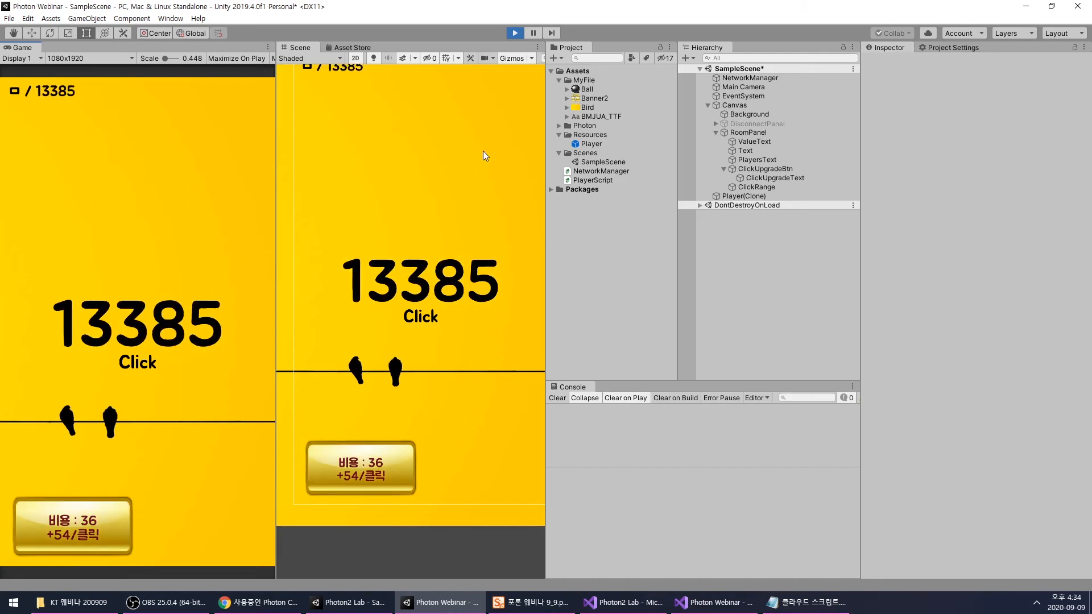
click(515, 33)
- Switch to the Photon2 Lab code in Visual Studio and examine the AutoUpgrade and ClickUpgrade methods of NetworkManager.cs
click(624, 602)
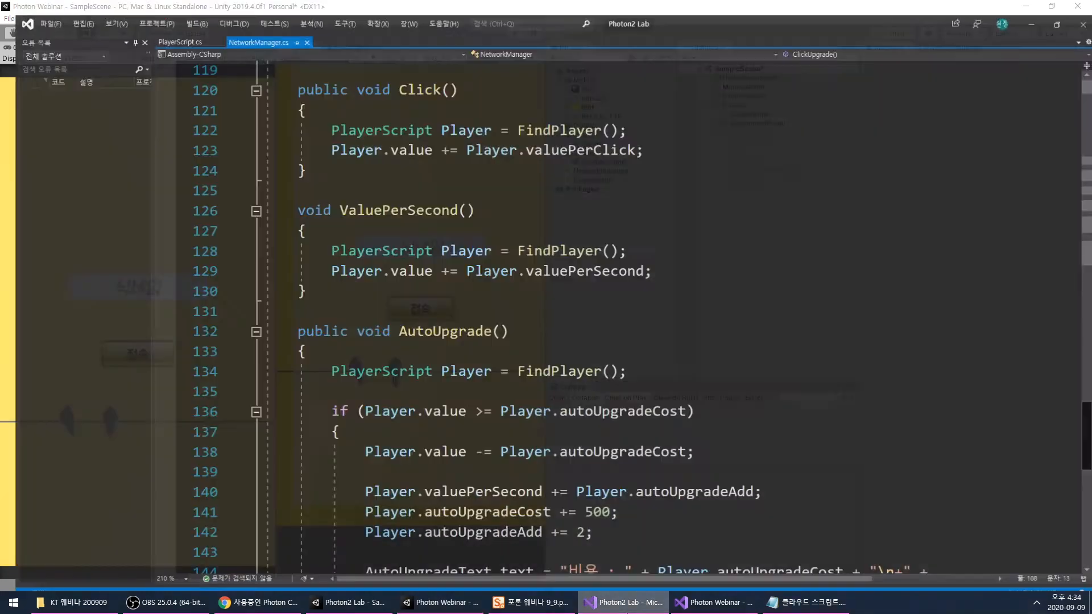
click(612, 300)
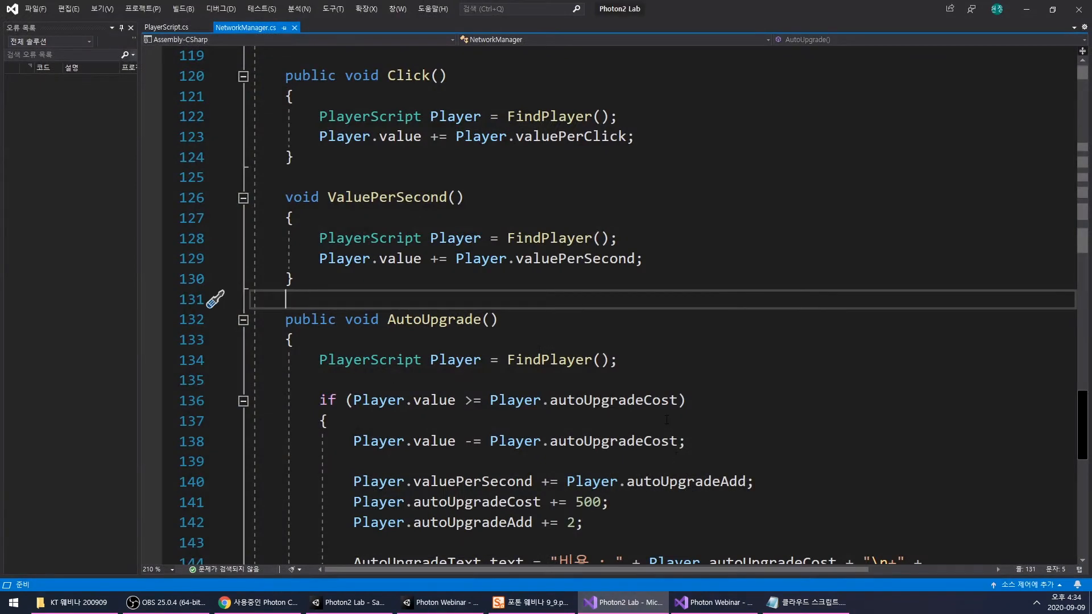
scroll(654, 413, down, 2)
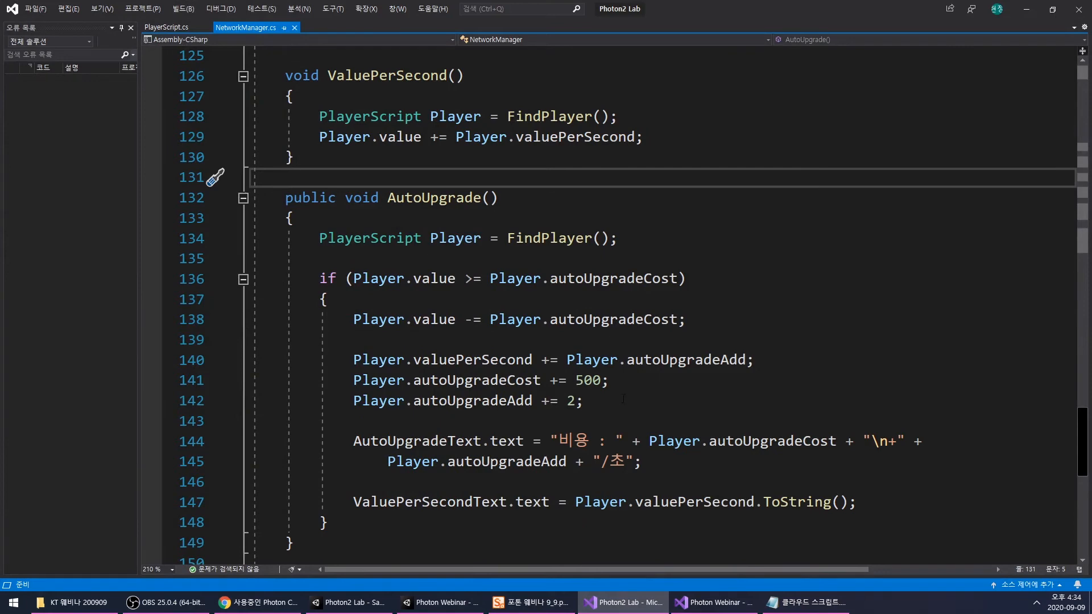
click(664, 377)
scroll(680, 402, down, 2)
scroll(683, 399, up, 2)
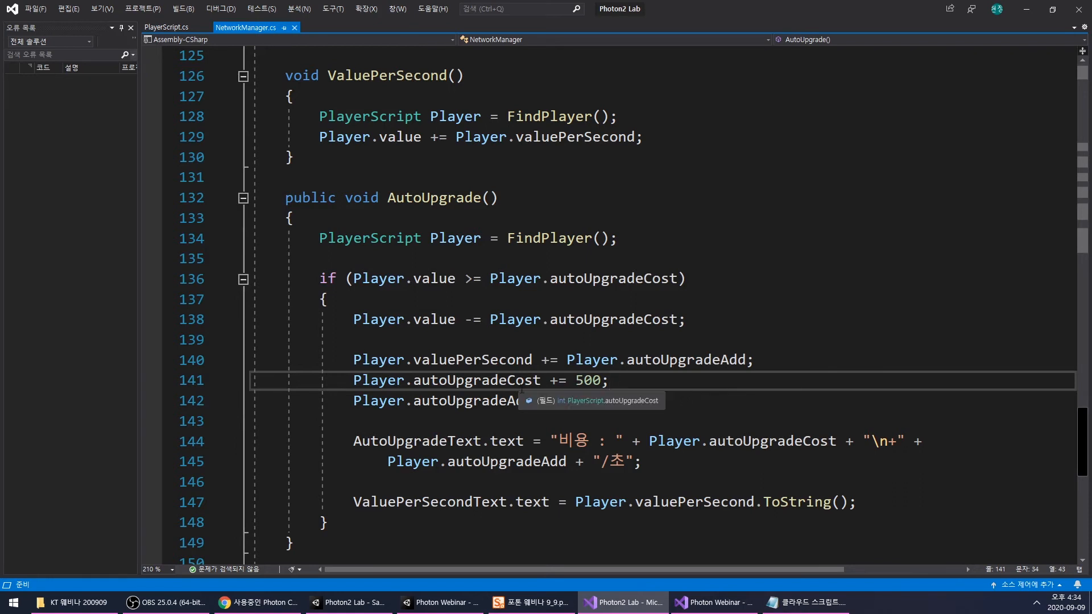
scroll(549, 392, up, 8)
scroll(548, 393, up, 1)
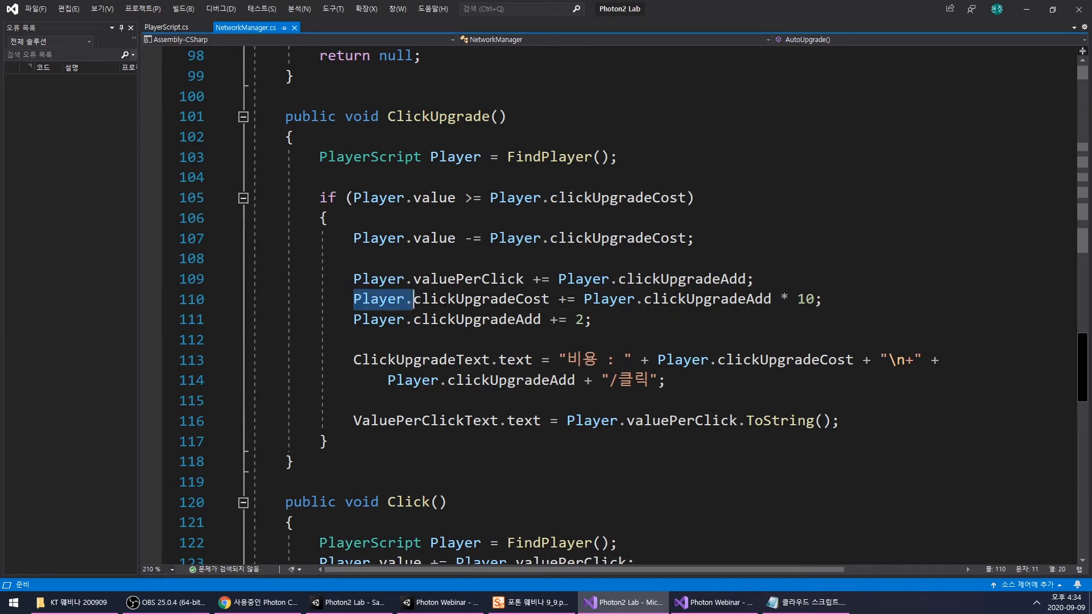
- Replace ++Player.clickUpgradeCost; in Photon Webinar's ClickUpgrade method with Player.clickUpgradeCost += Player.clickUpgradeAdd * 10; copied from the Photon2 Lab code
drag(354, 299, 841, 301)
key(ctrl+c)
click(711, 603)
click(755, 326)
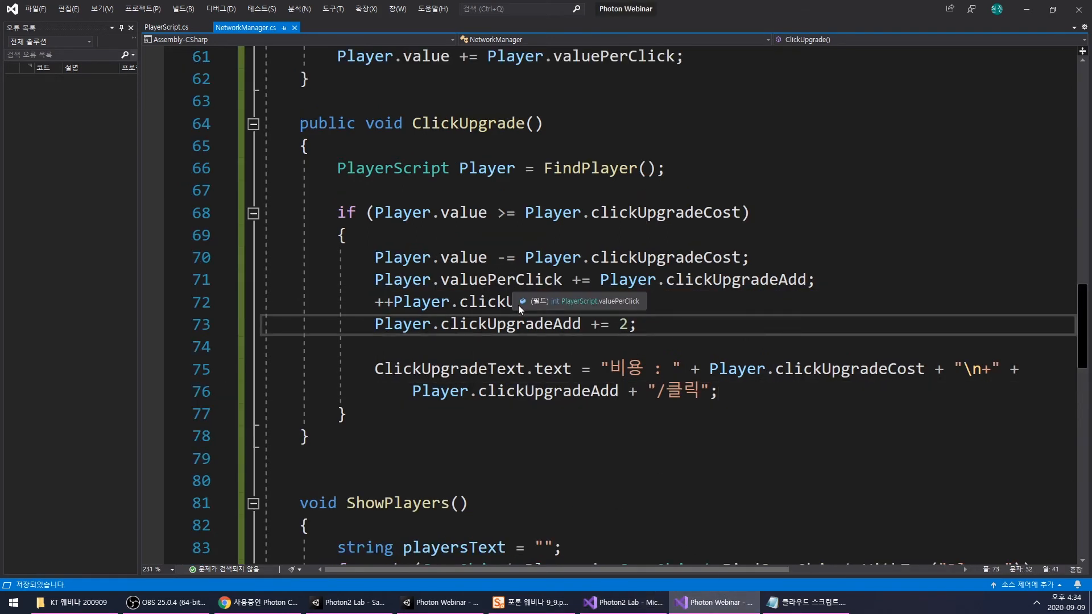
click(634, 301)
key(Home)
key(shift+End)
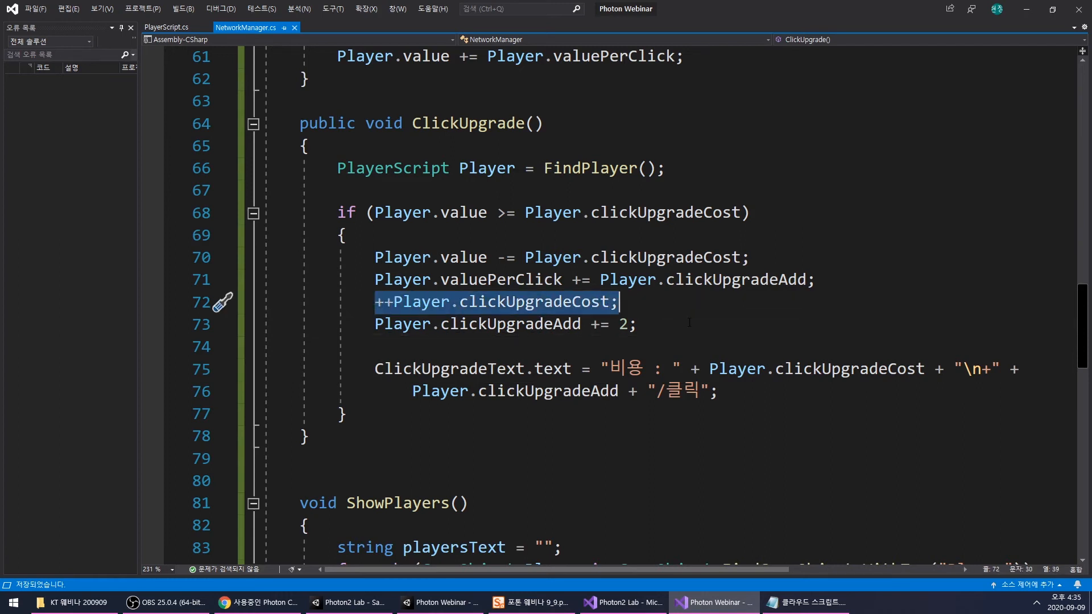
key(ctrl+v)
click(541, 305)
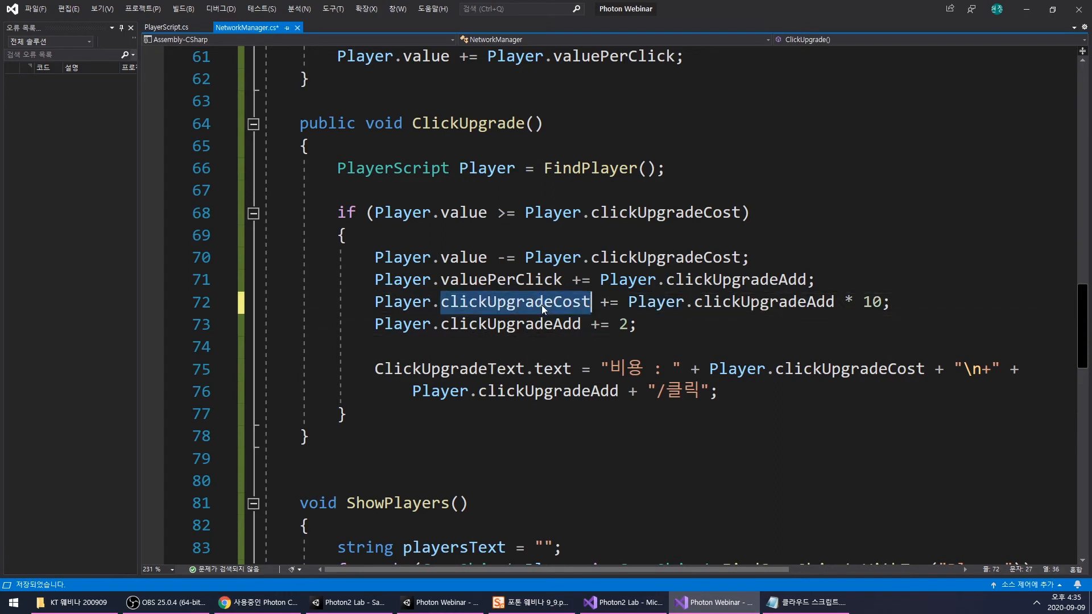
- Review the new clickUpgradeCost expression in ClickUpgrade and save NetworkManager.cs
click(666, 302)
drag(621, 302, 882, 303)
click(822, 330)
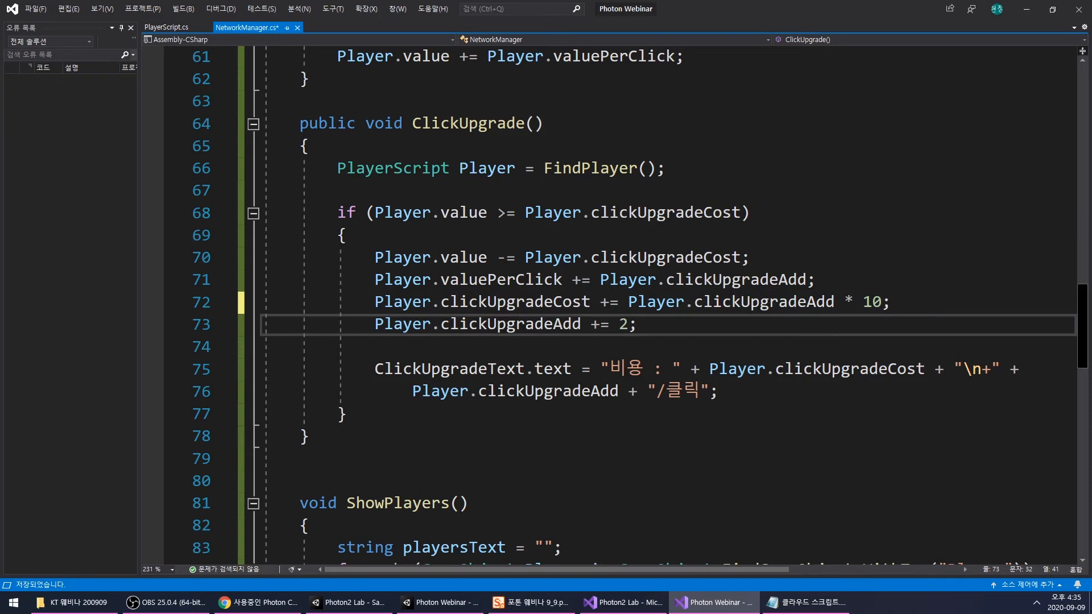
double_click(794, 301)
click(733, 345)
click(687, 323)
key(ctrl+s)
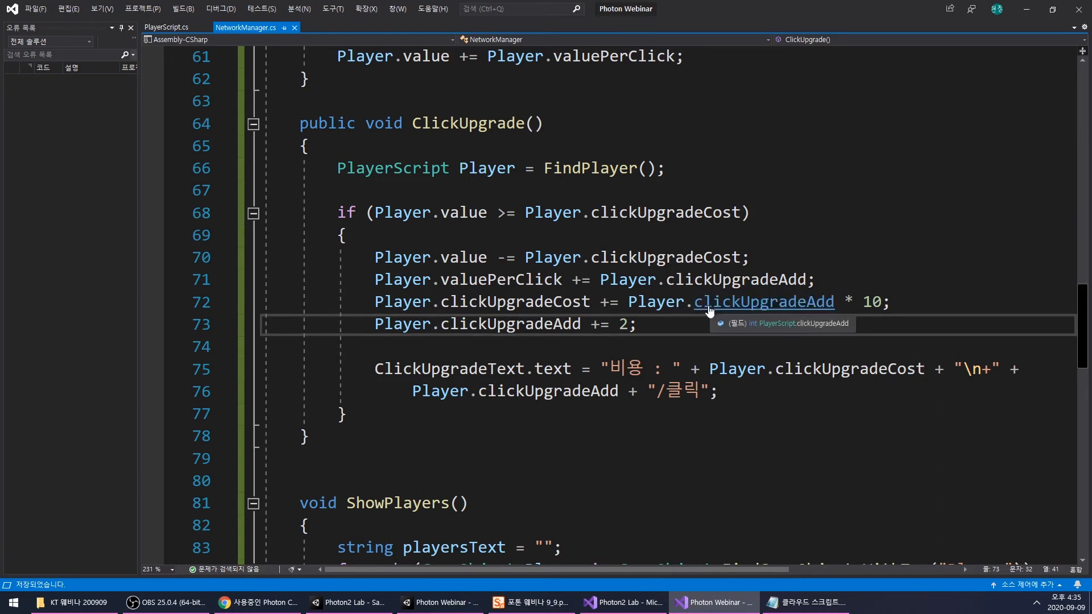
click(759, 371)
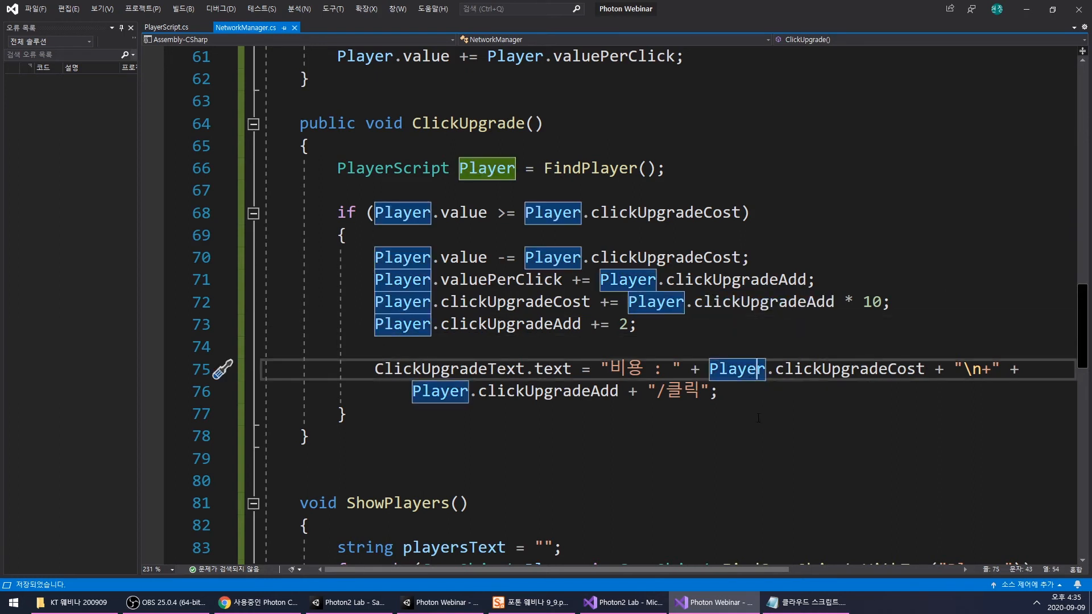
- Switch to the Photon Webinar project in Unity, activate RoomPanel and deactivate DisconnectPanel
click(441, 602)
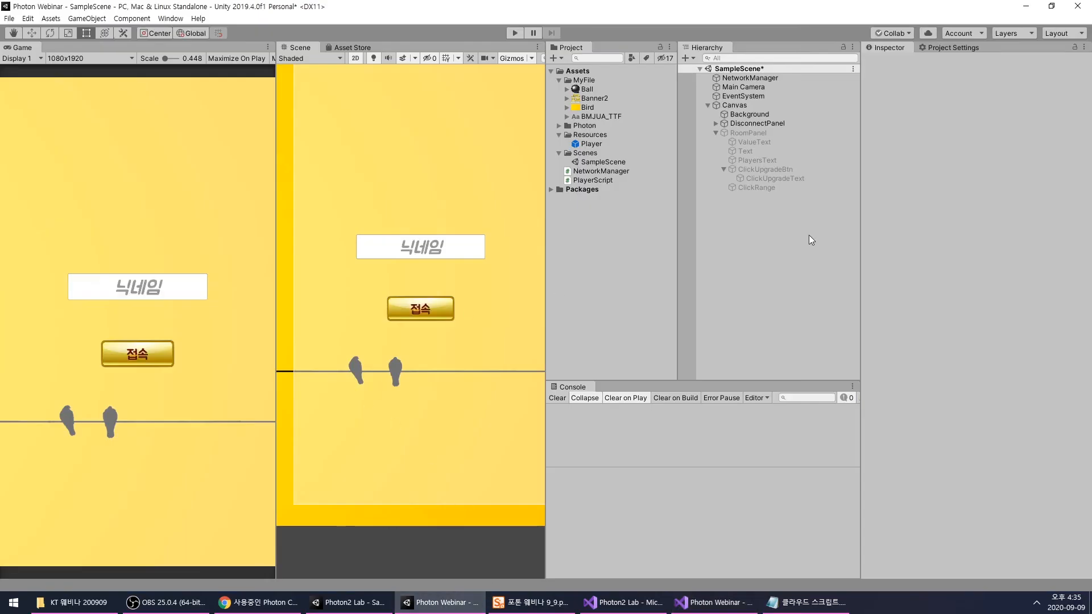
click(747, 133)
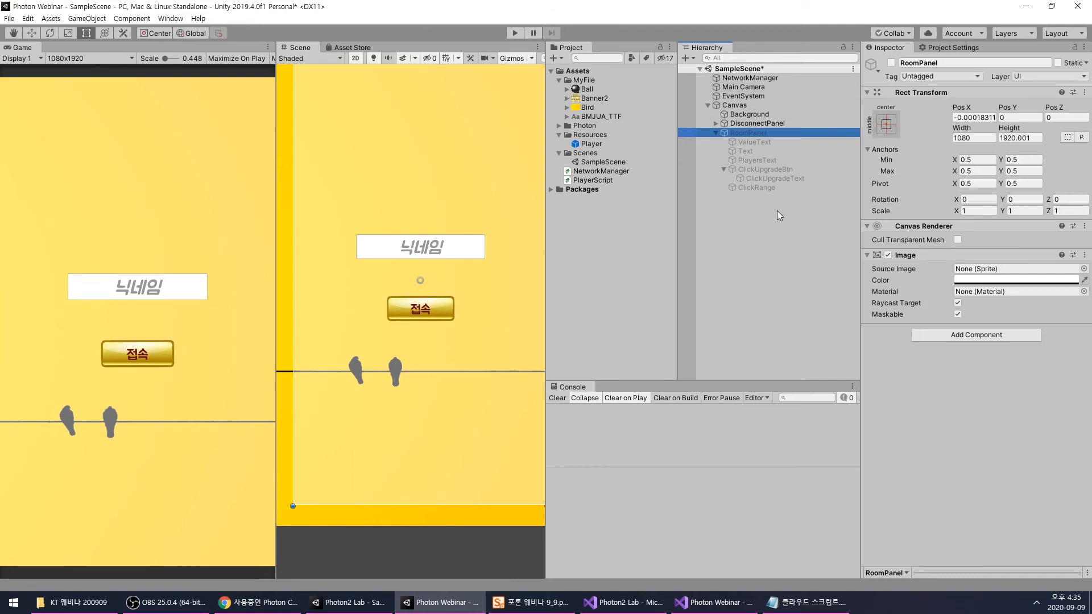
scroll(503, 288, down, 5)
middle_drag(485, 294, 468, 321)
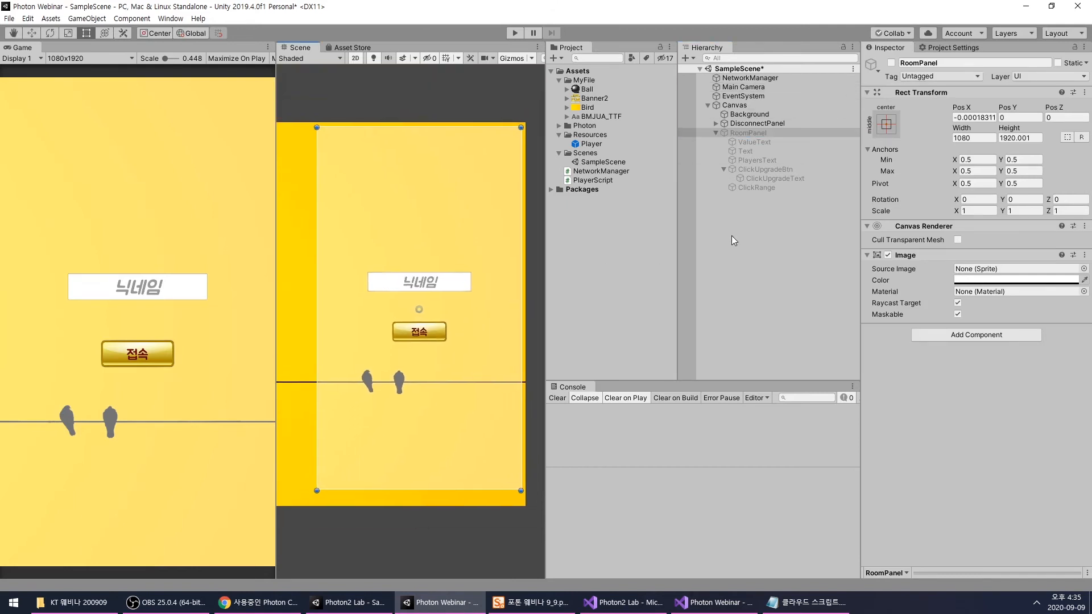
click(757, 135)
click(891, 63)
click(754, 124)
click(892, 62)
scroll(451, 258, down, 3)
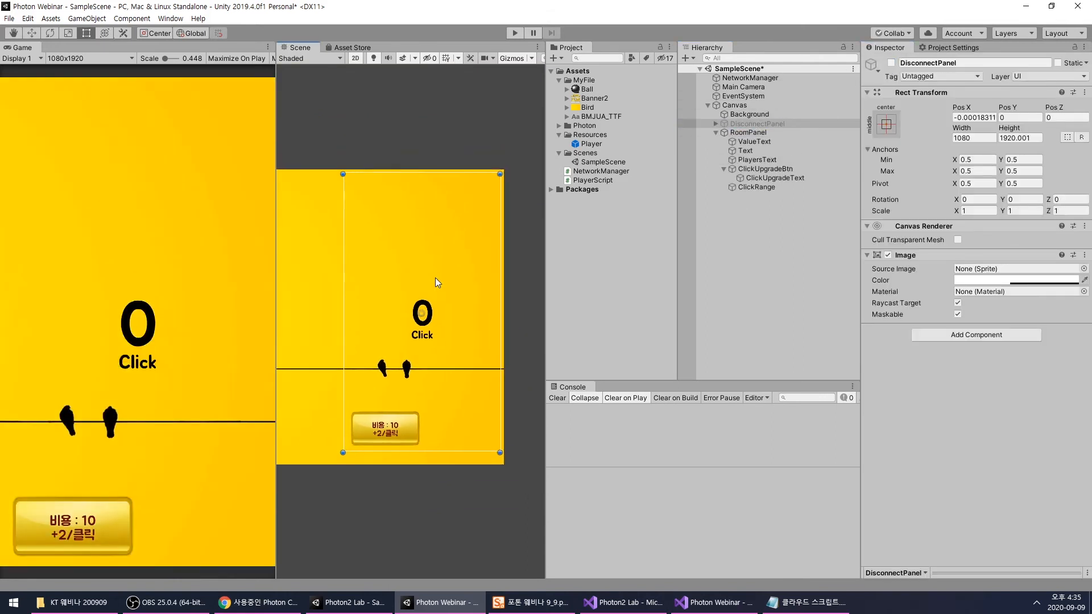
scroll(436, 281, up, 3)
scroll(428, 386, down, 1)
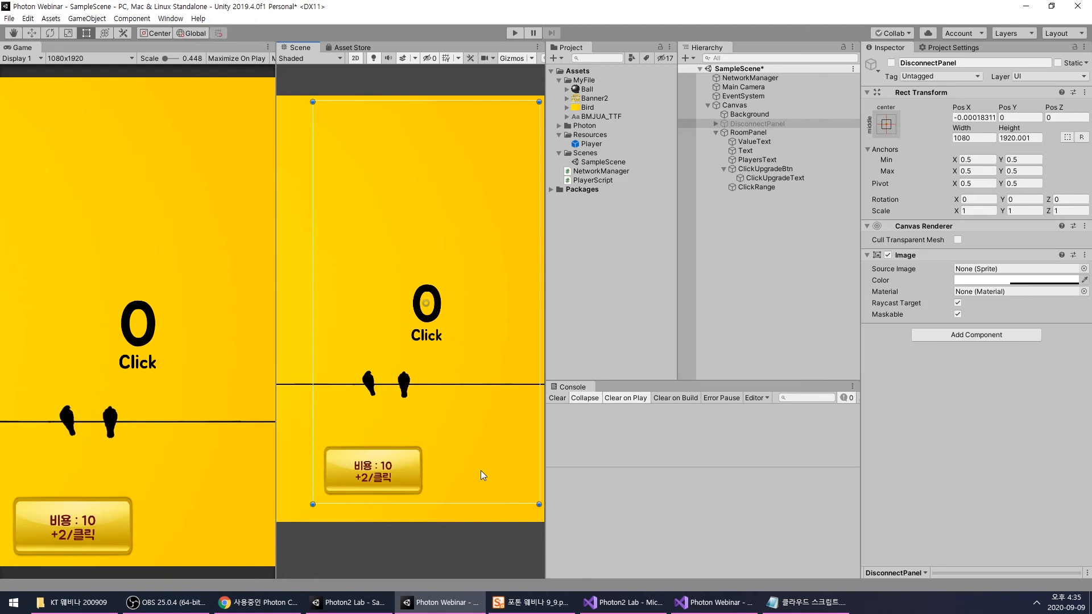
- Duplicate ClickUpgradeBtn inside RoomPanel and place the copy beside the original at Pos X 254, Pos Y -807
click(315, 534)
drag(315, 528, 458, 431)
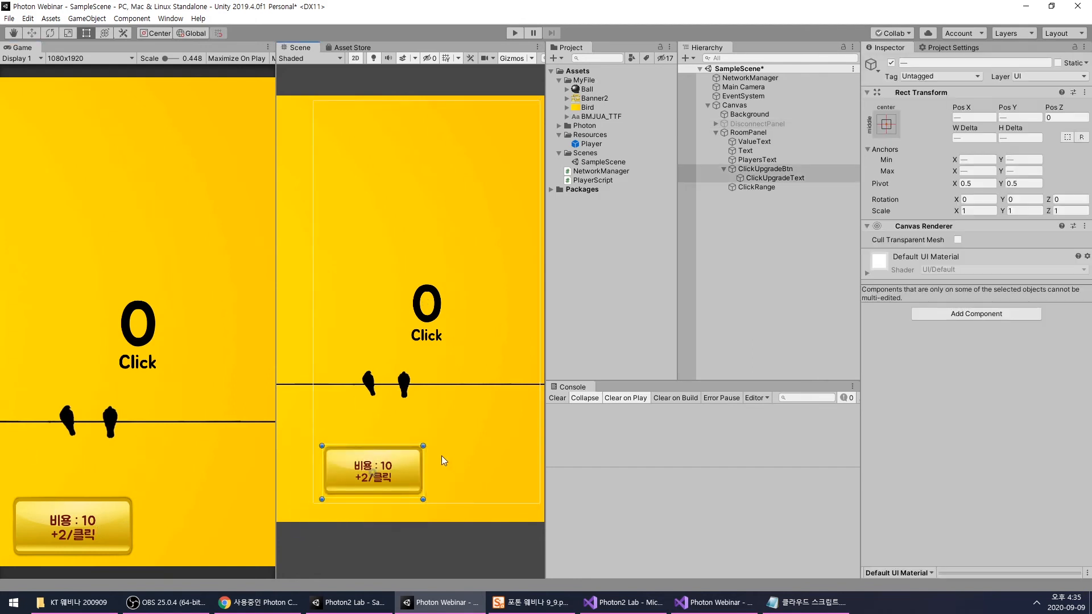
scroll(442, 457, down, 3)
middle_drag(464, 453, 465, 452)
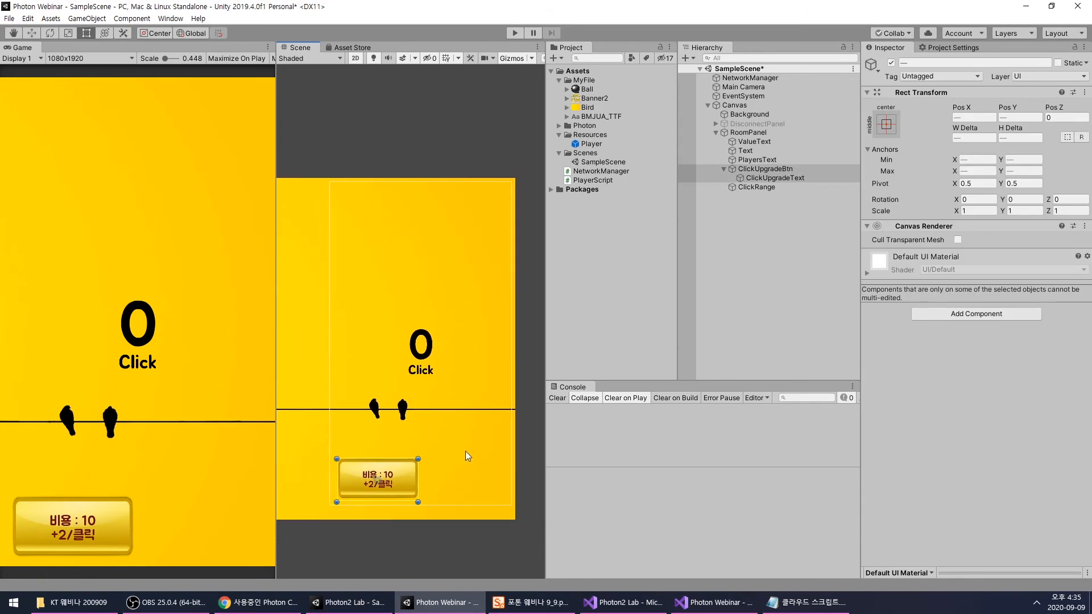
scroll(453, 444, up, 2)
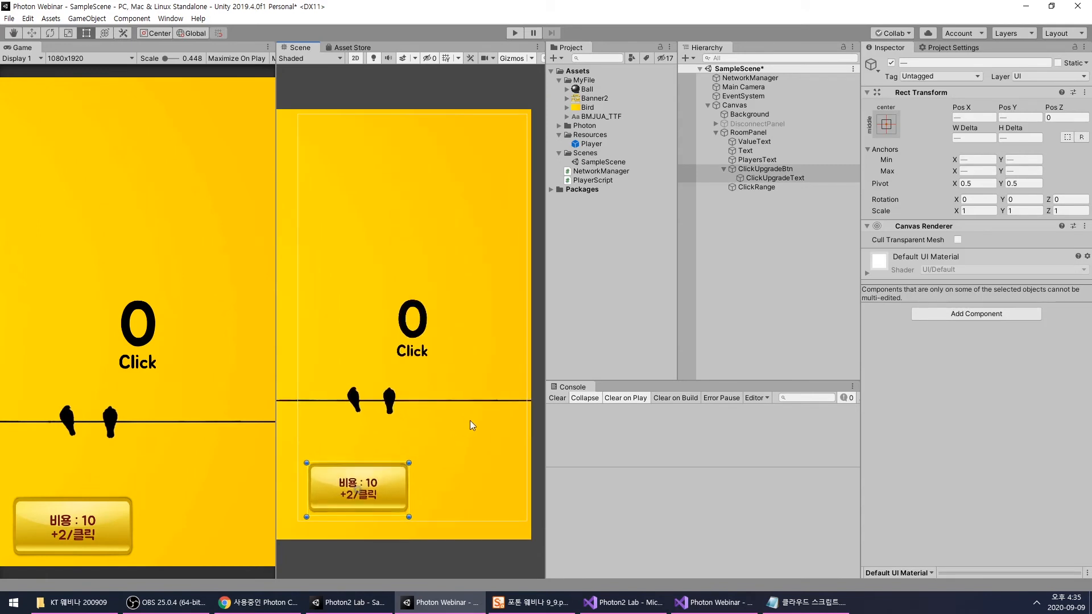
key(ctrl+d)
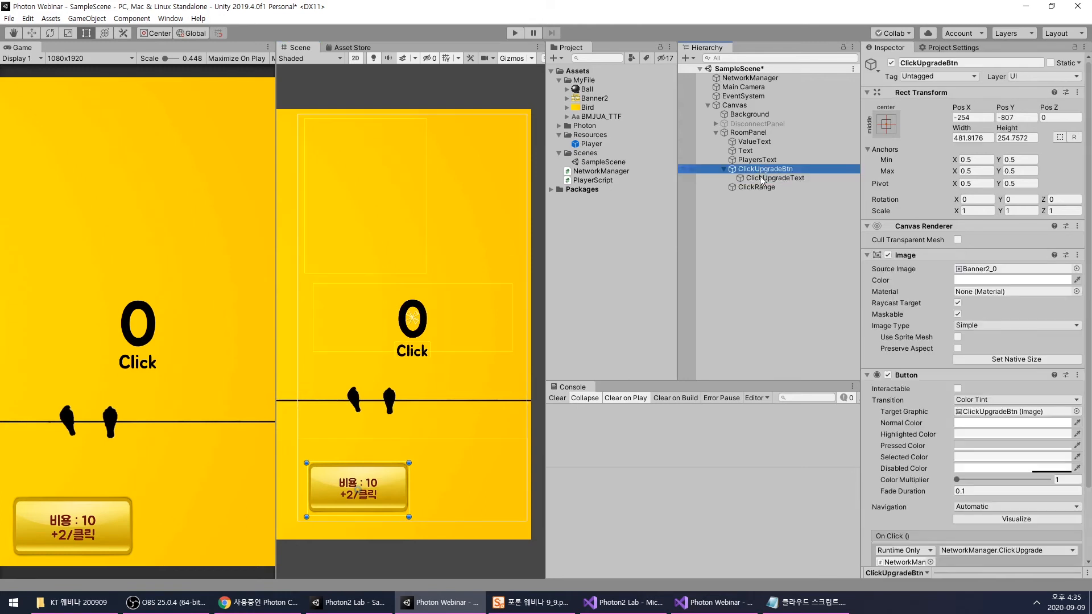
drag(749, 196, 749, 176)
click(750, 223)
drag(391, 490, 497, 492)
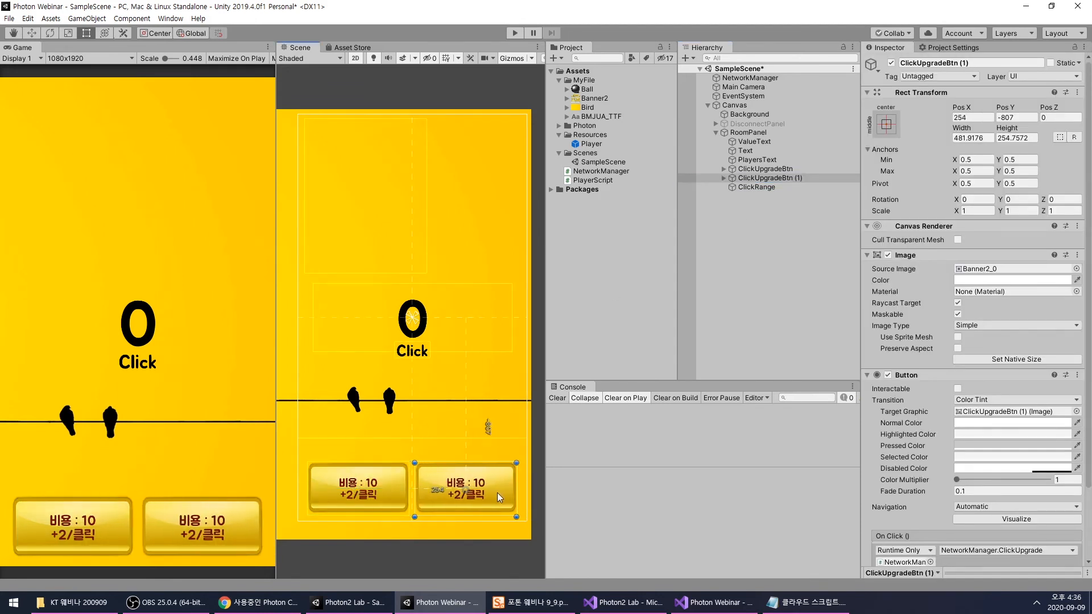
click(750, 259)
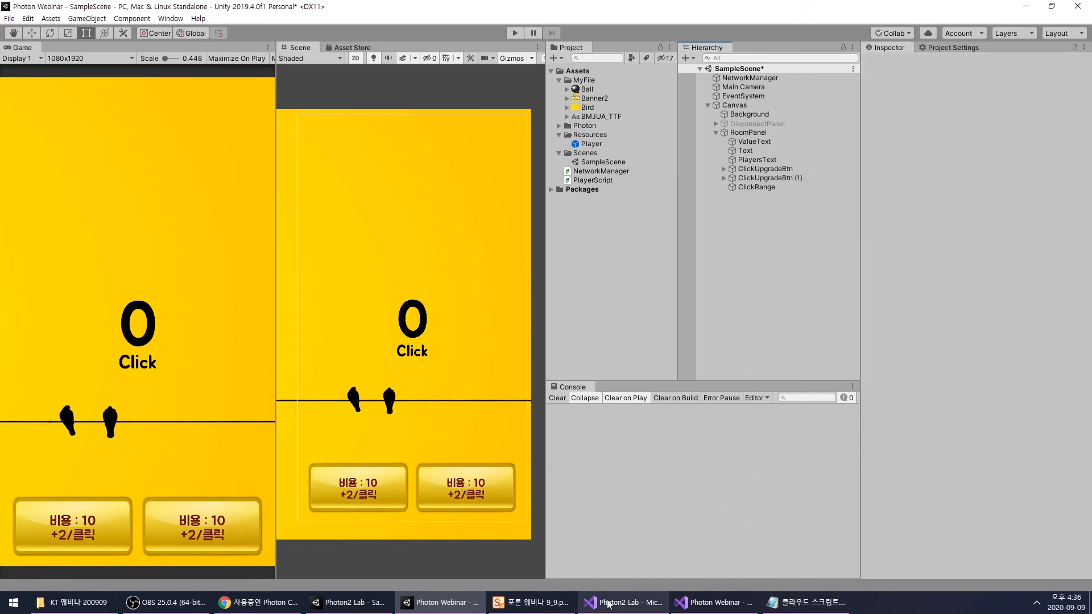
- Consult the Photon2 Lab scene and set the duplicated button's text to "비용 : 10000" with "+1/초" on the second line
click(358, 604)
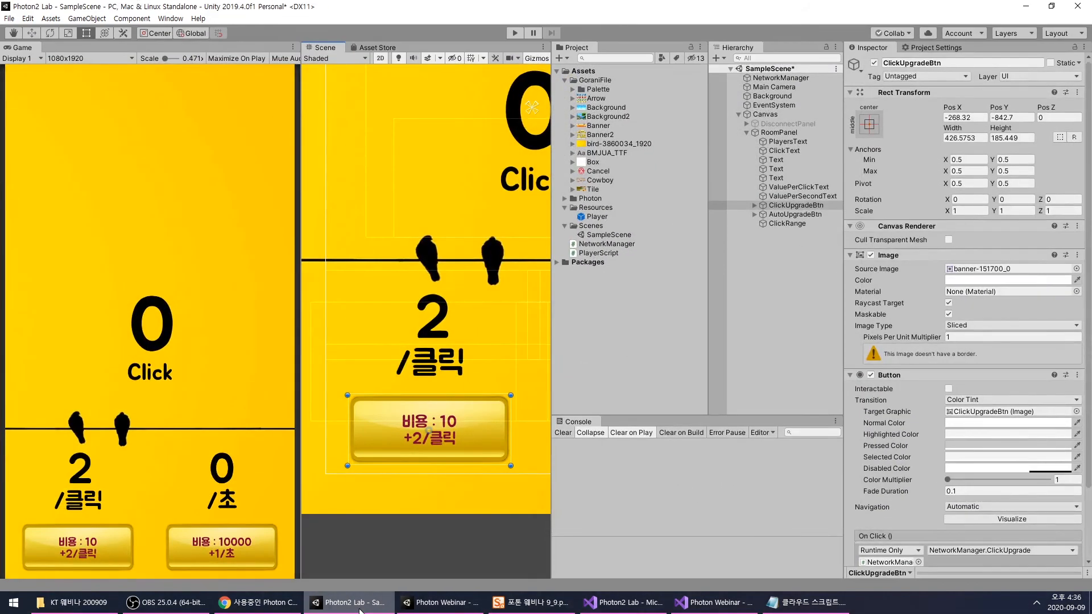
key(alt+Tab)
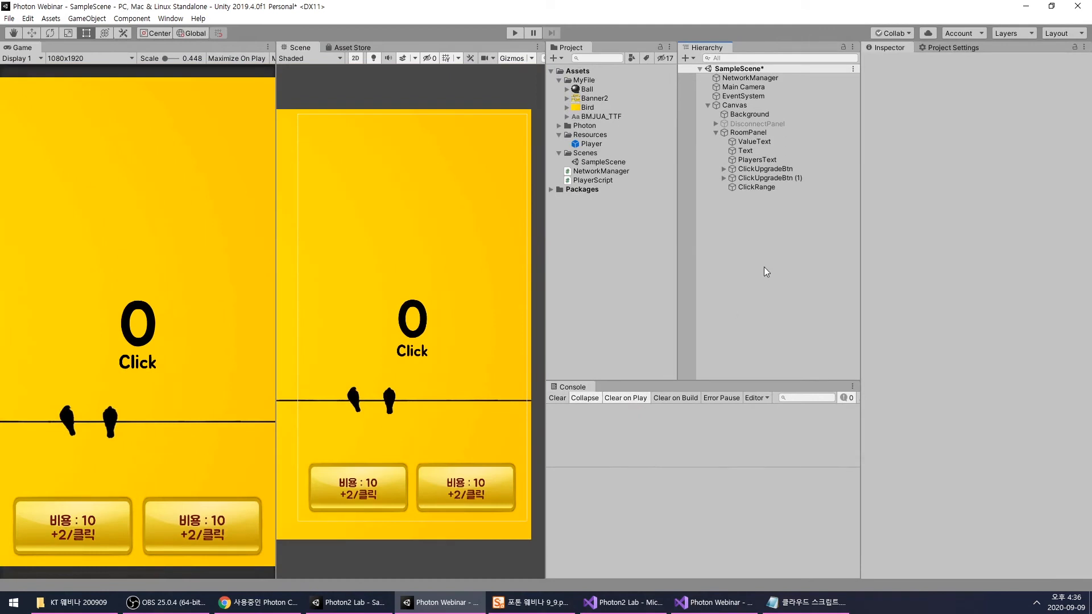
click(762, 178)
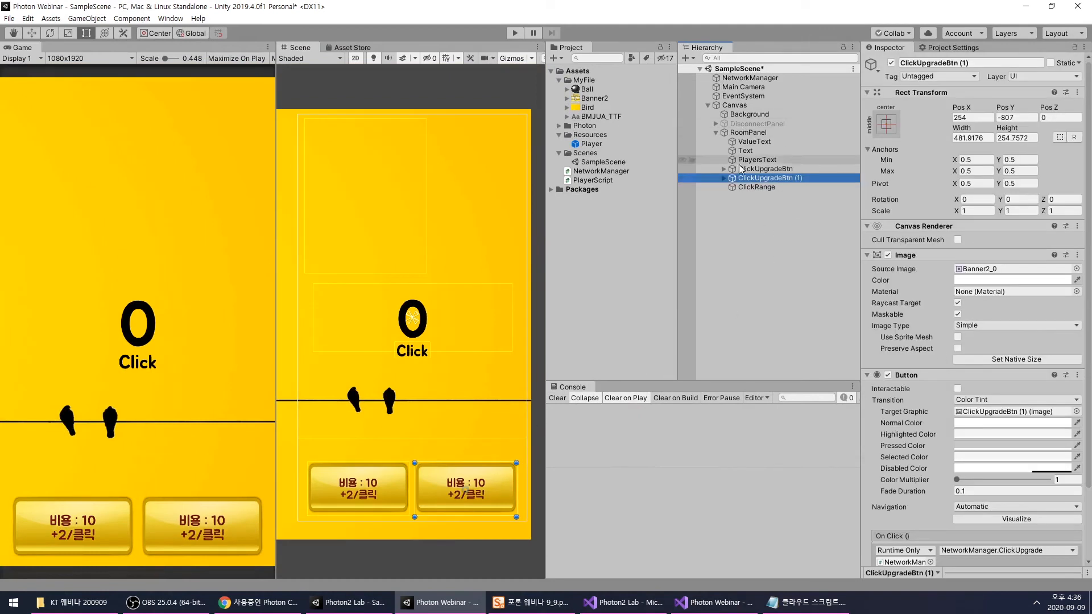
click(724, 178)
click(774, 187)
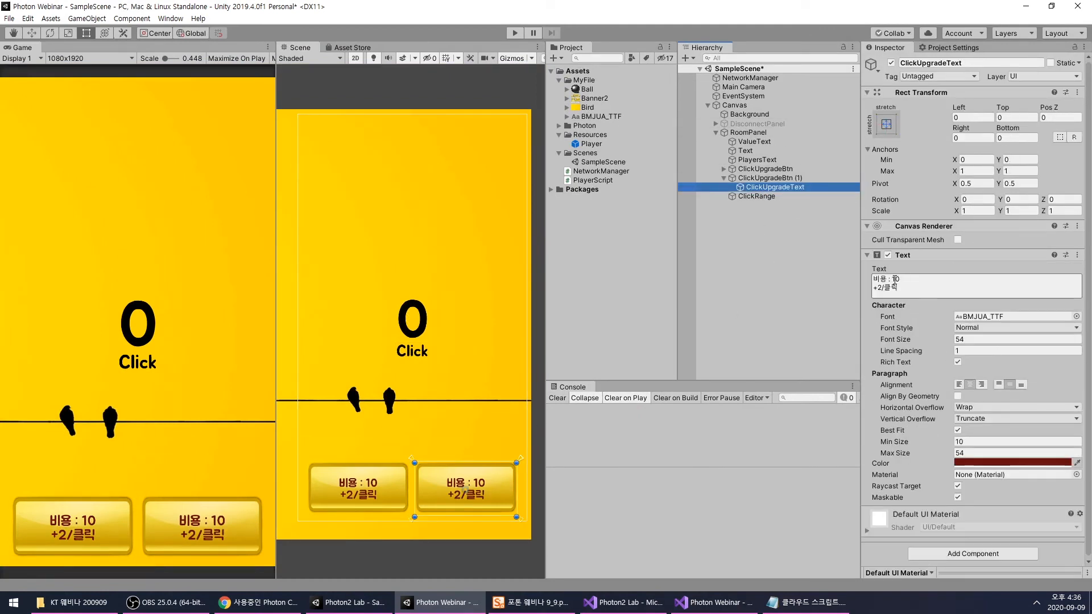
click(895, 280)
text(000)
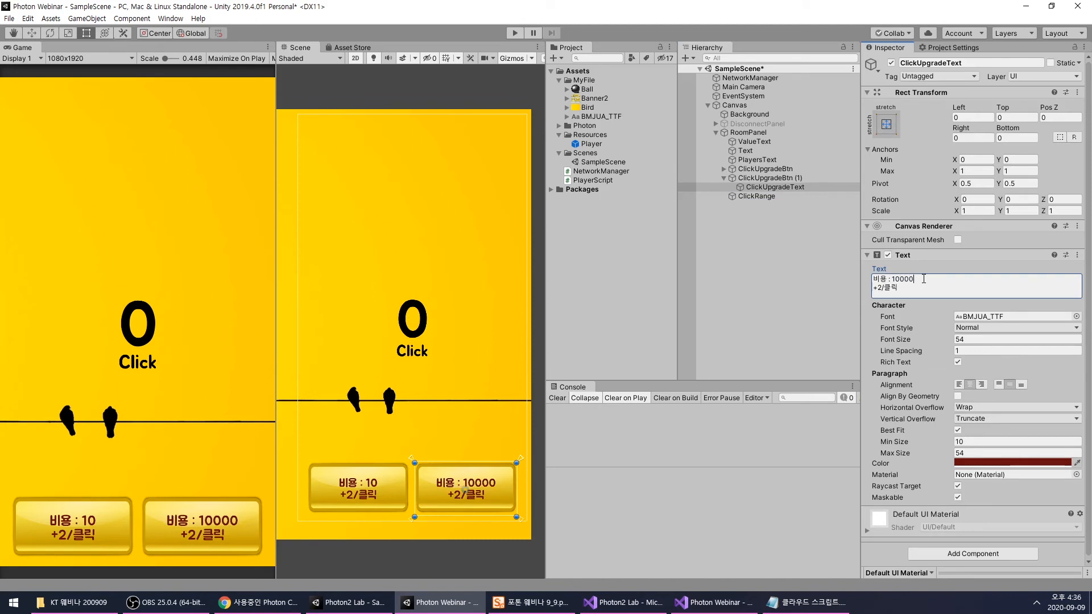
drag(878, 290, 913, 292)
text(1/ㅊ)
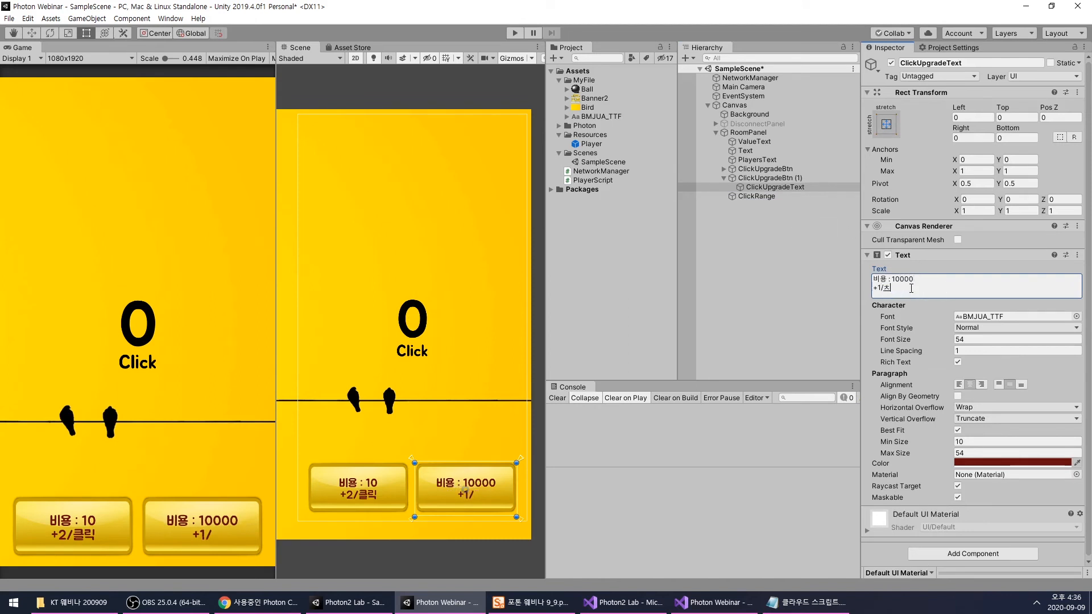
click(911, 288)
- Rename the duplicated upgrade button as AutoUpgradeBtn
click(804, 257)
click(778, 179)
key(F2)
drag(754, 181, 729, 180)
text(ㅁ)
key(BackSpace)
text(Auto)
drag(793, 178, 733, 187)
key(BackSpace)
- Rename the child text object of AutoUpgradeBtn as AutoUpgradeText, and check the button's component settings
key(ctrl+c)
click(762, 187)
key(F2)
key(ctrl+v)
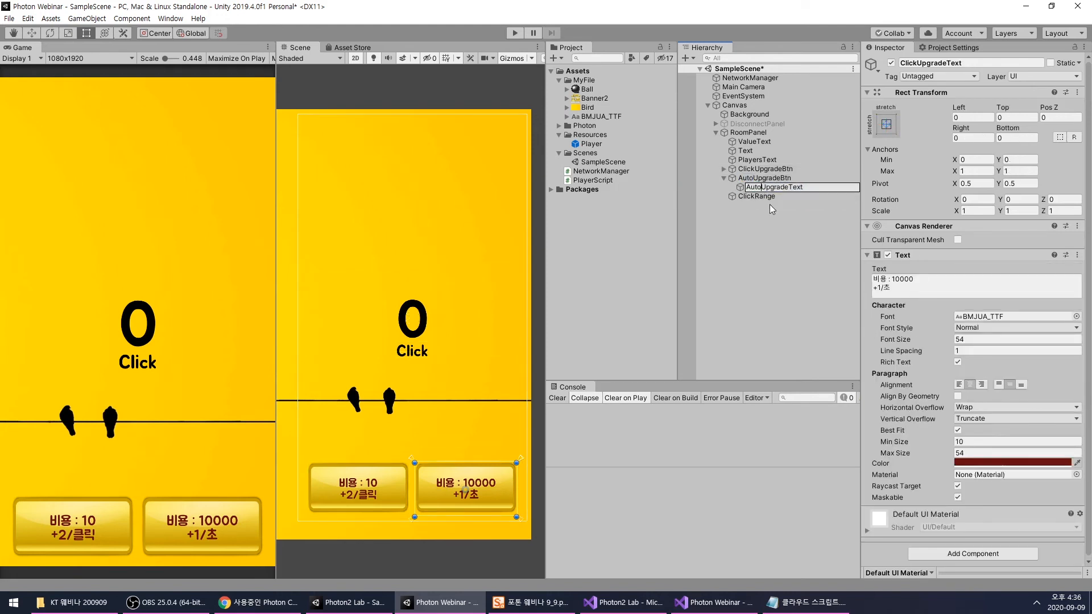
key(Return)
click(767, 203)
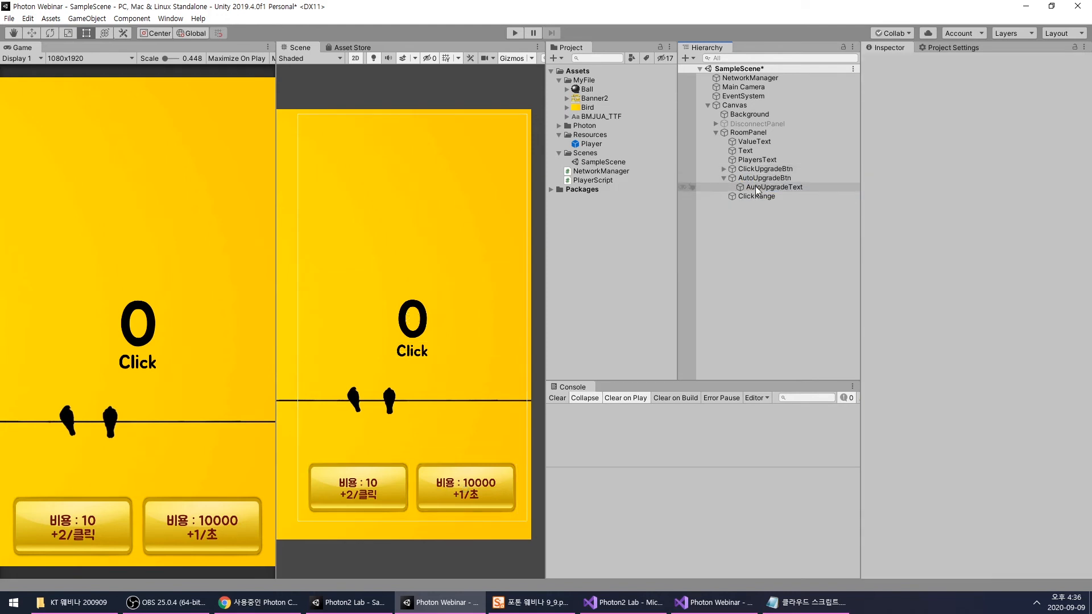
click(755, 186)
click(762, 178)
scroll(937, 405, down, 1)
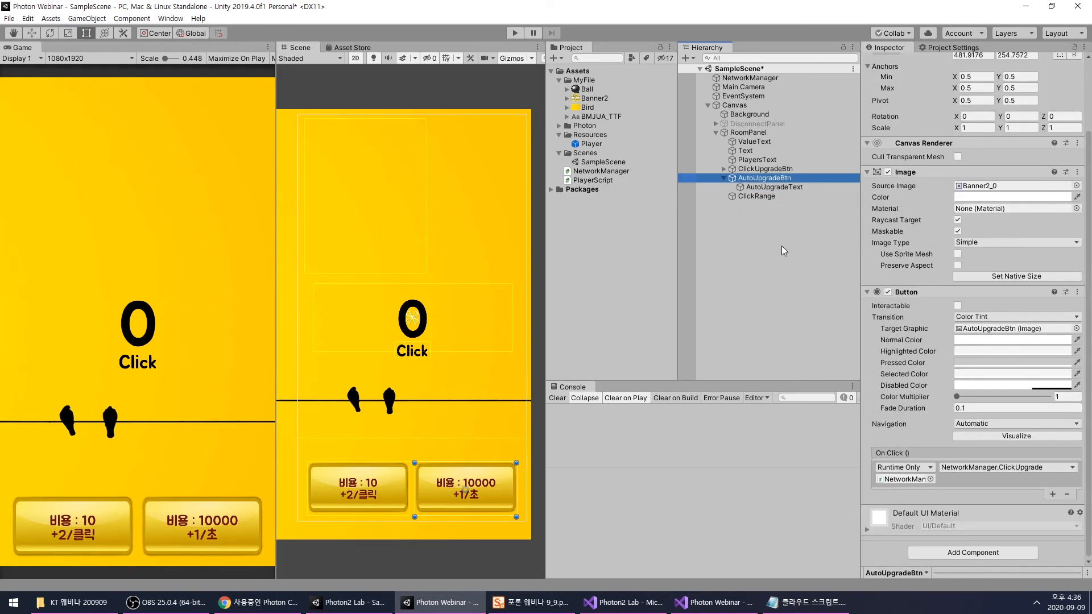
click(754, 277)
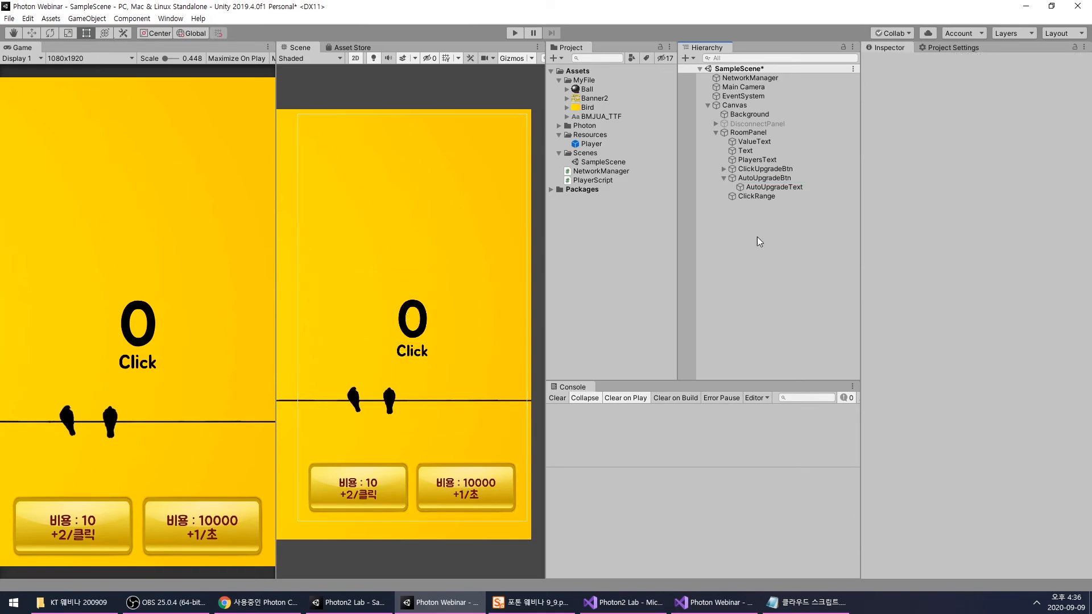
- Switch to Visual Studio and add AutoUpgradeText to the public Text declaration in NetworkManager.cs
click(714, 602)
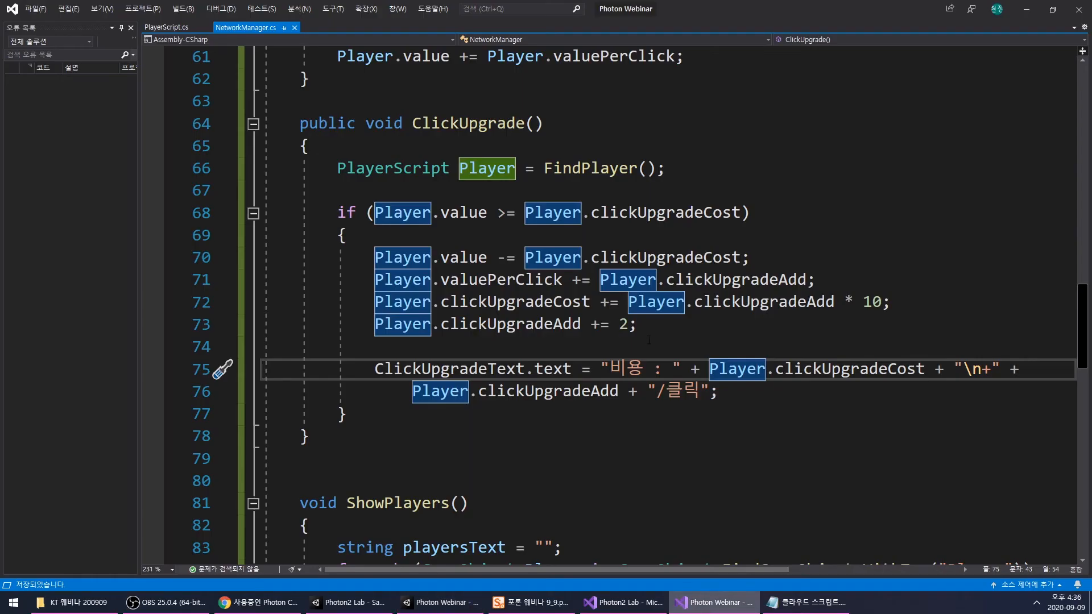
ctrl+scroll(639, 307, up, 5)
scroll(639, 307, up, 9)
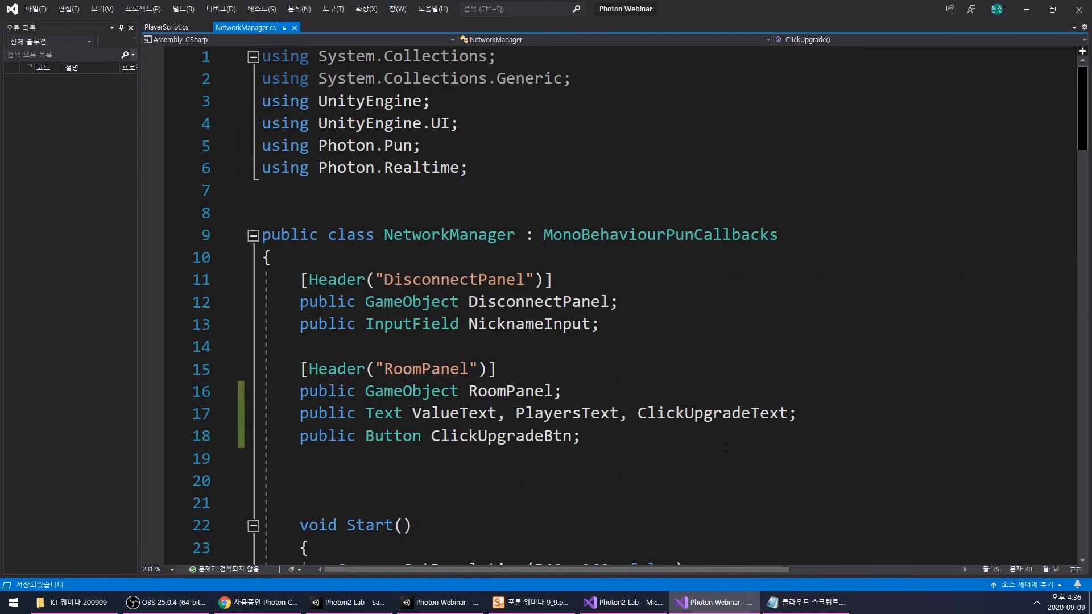
click(790, 414)
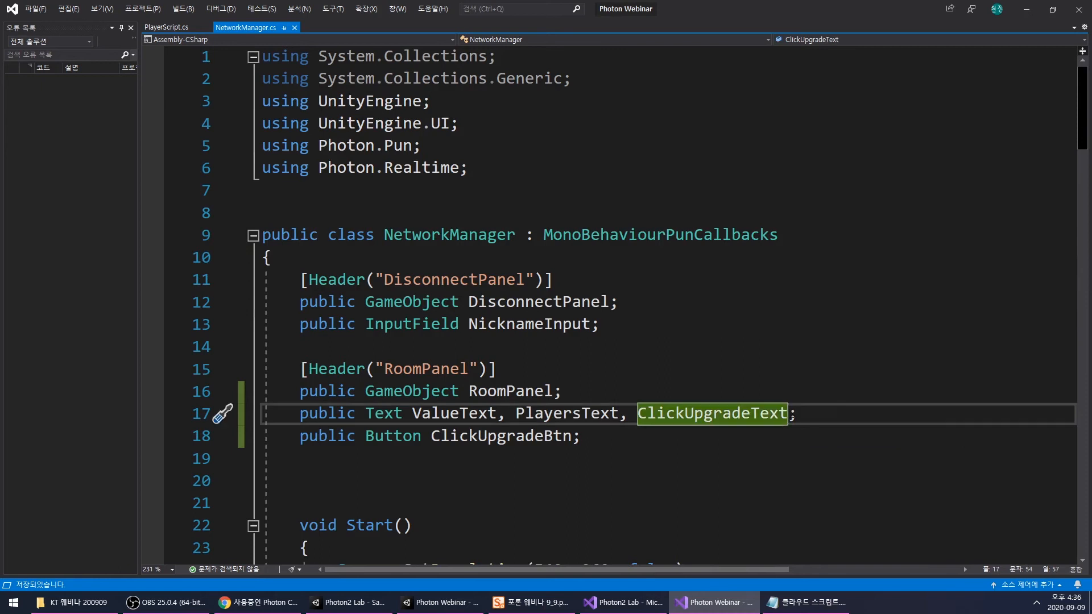
text(, Aut)
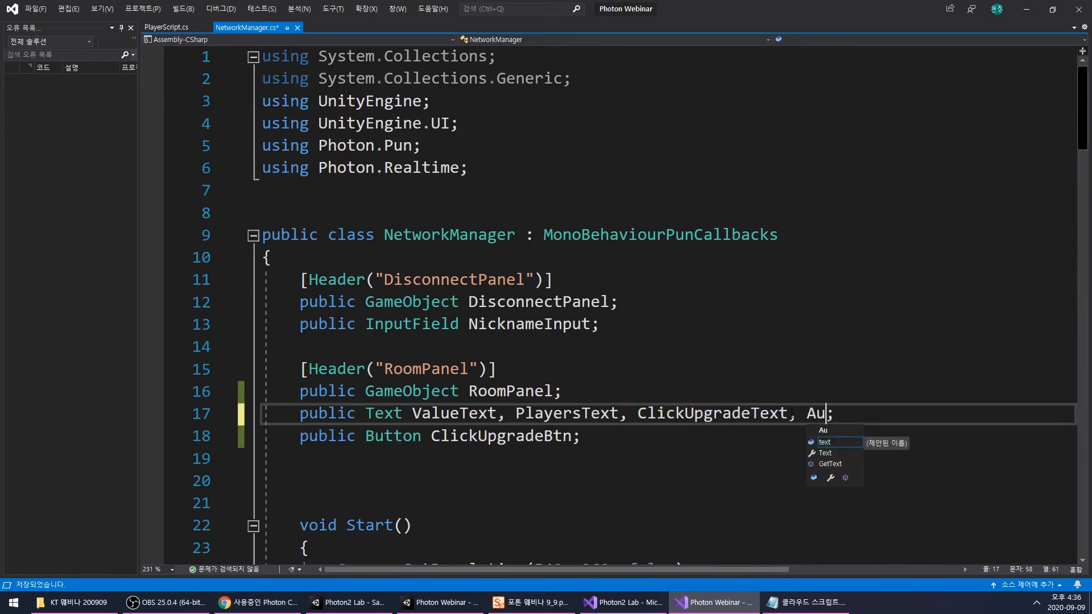
text(o)
drag(684, 414, 789, 414)
key(ctrl+c)
click(845, 414)
key(ctrl+v)
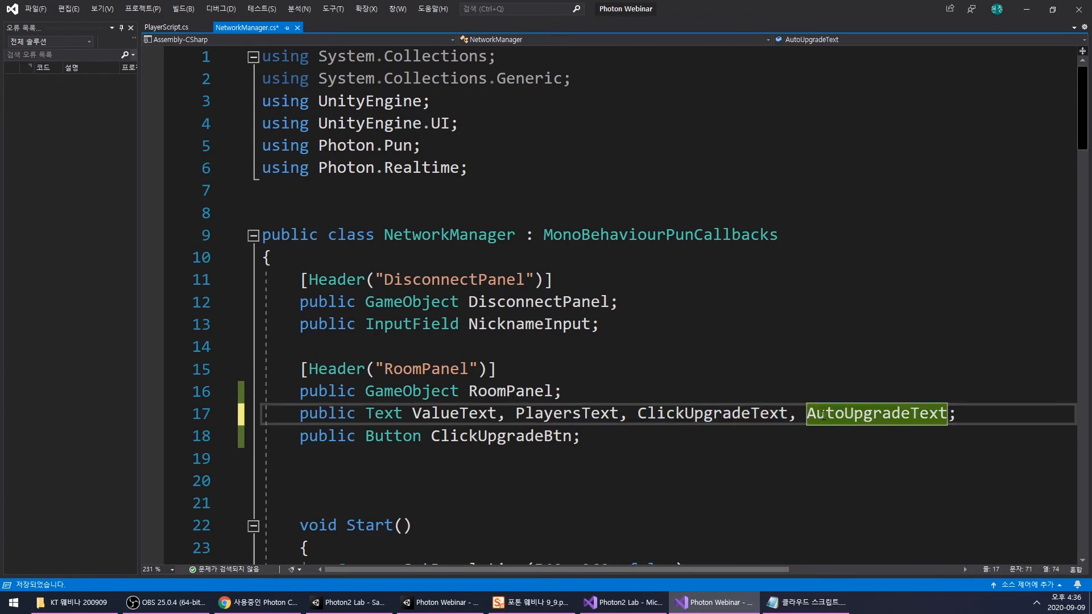
- Add AutoUpgradeBtn to the public Button declaration beside ClickUpgradeBtn and save the script
double_click(856, 415)
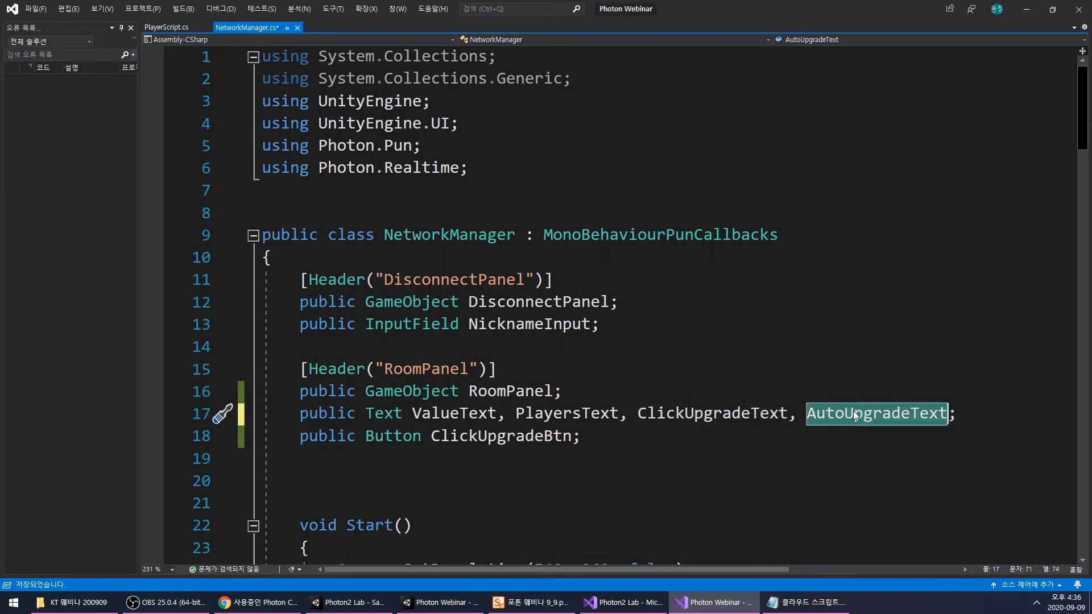
click(576, 436)
text(,)
key(ctrl+v)
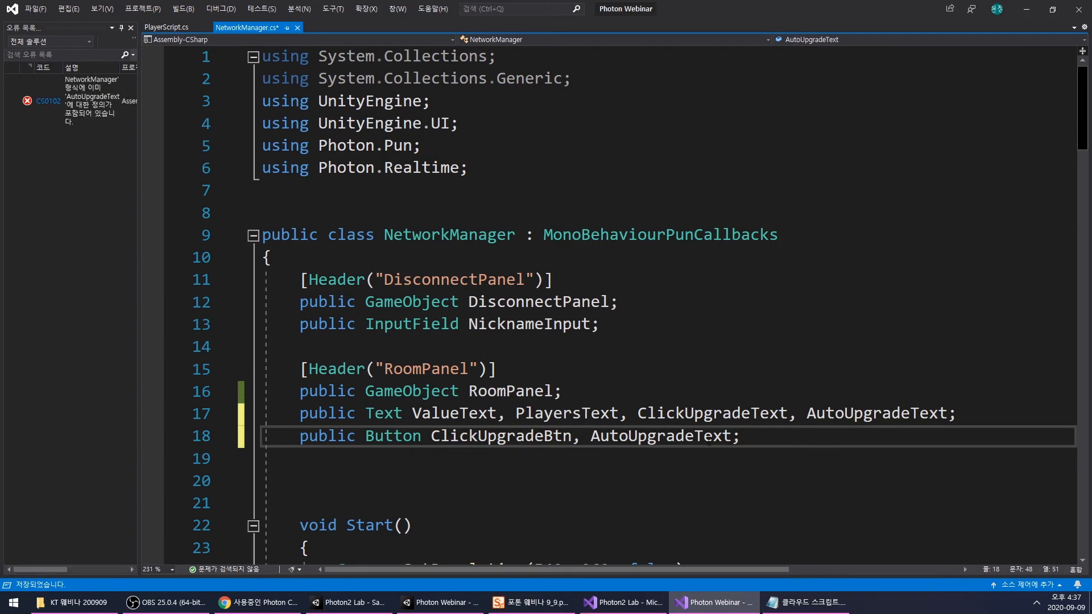
drag(694, 436, 732, 436)
text(Bt)
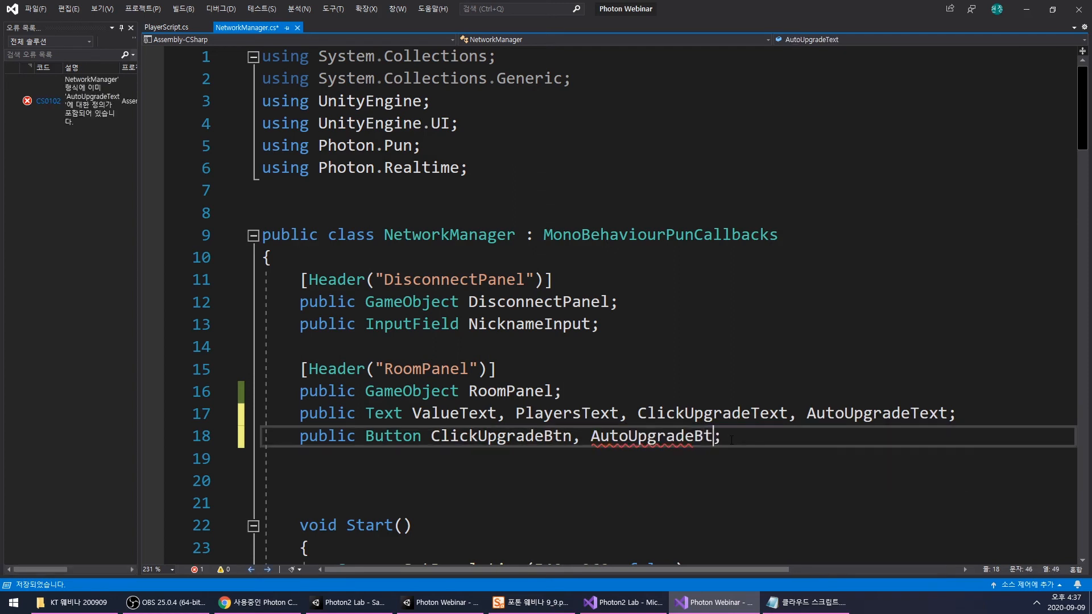
text(n)
click(718, 483)
double_click(654, 441)
key(ctrl+s)
click(671, 481)
double_click(671, 438)
- Insert blank lines between the ClickUpgrade and ShowPlayers methods and save NetworkManager.cs
scroll(674, 440, down, 16)
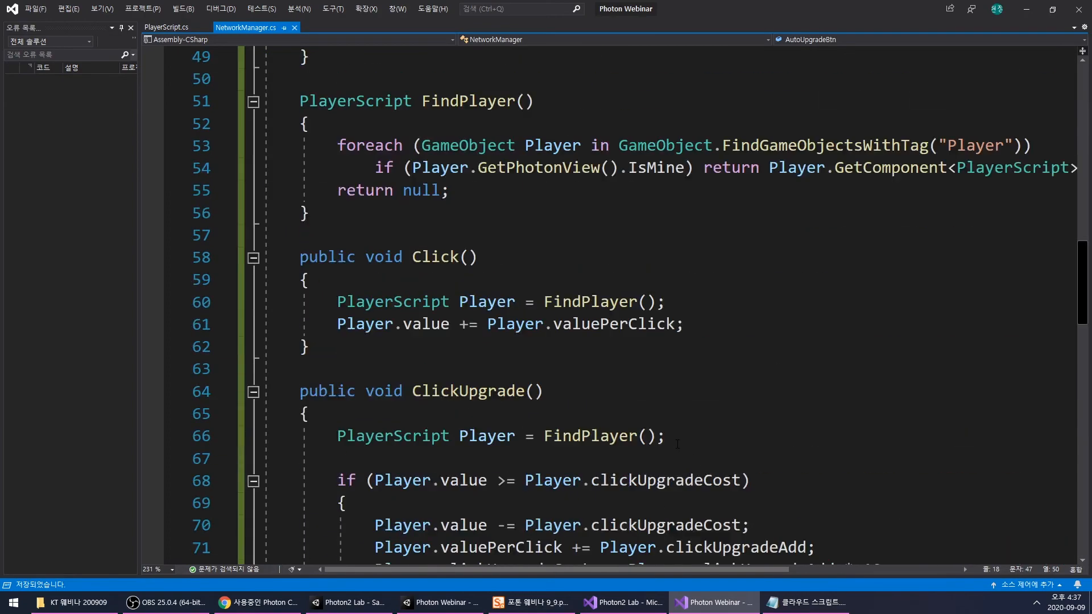
scroll(677, 442, down, 5)
scroll(665, 432, down, 1)
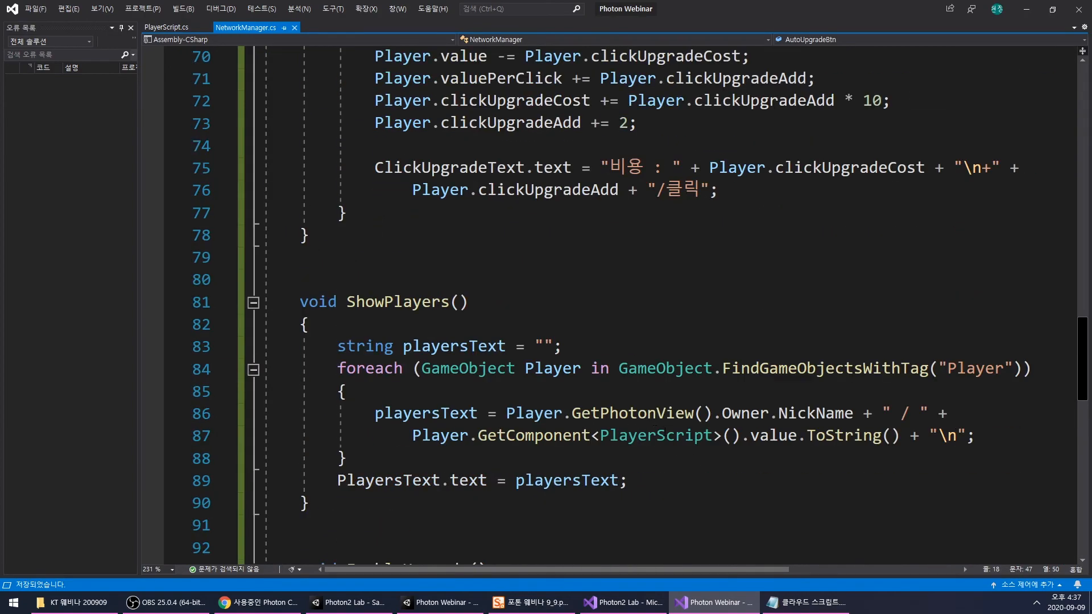
scroll(608, 413, up, 2)
click(437, 455)
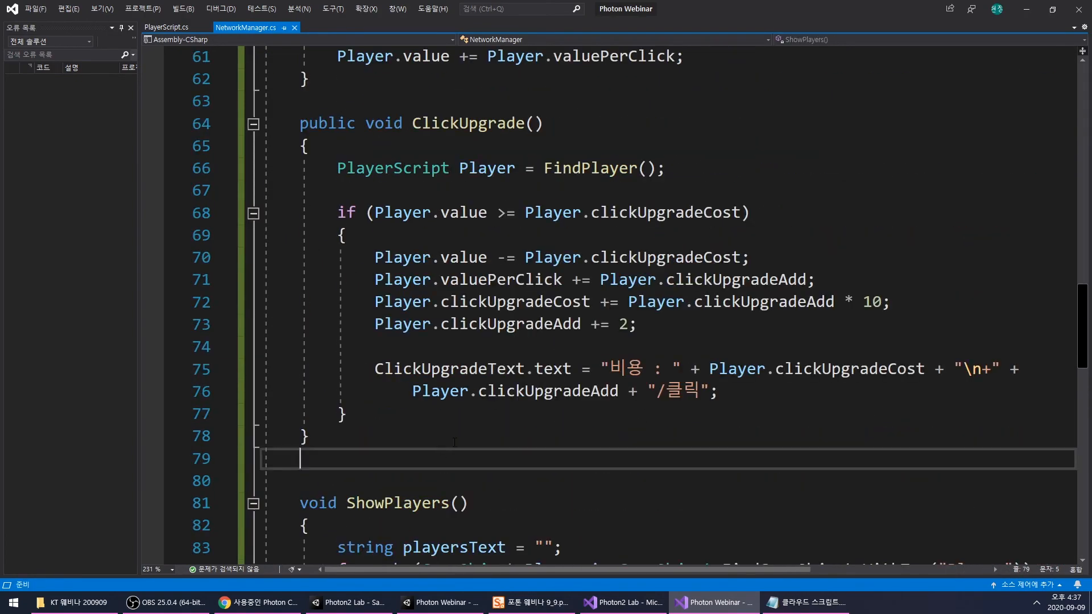
key(Return)
key(Return)
key(Return)
key(Up)
scroll(460, 425, down, 1)
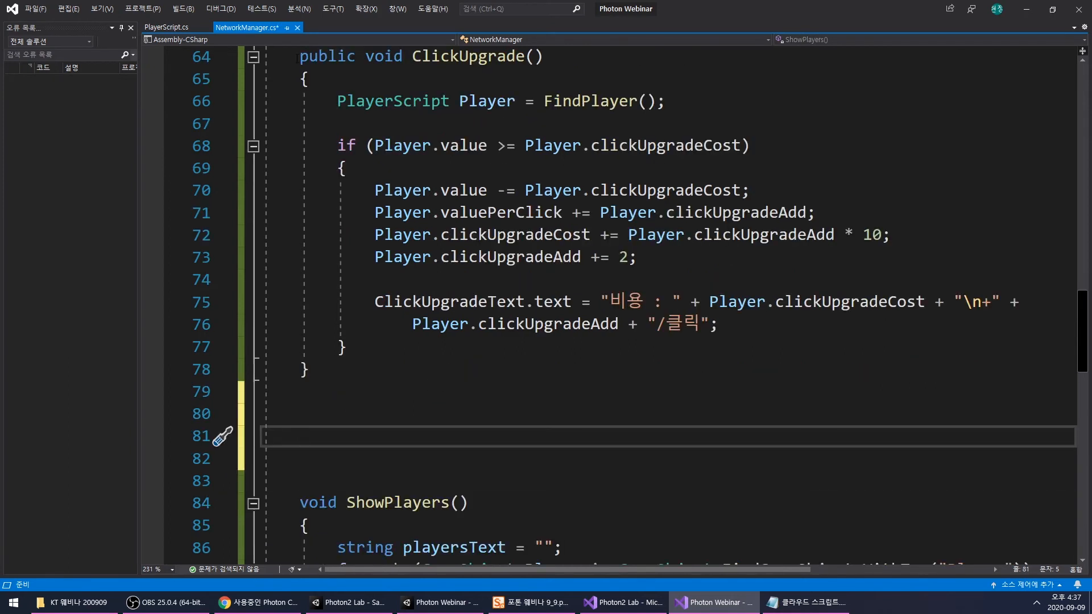
drag(298, 58, 364, 366)
click(365, 365)
drag(297, 56, 364, 369)
click(365, 370)
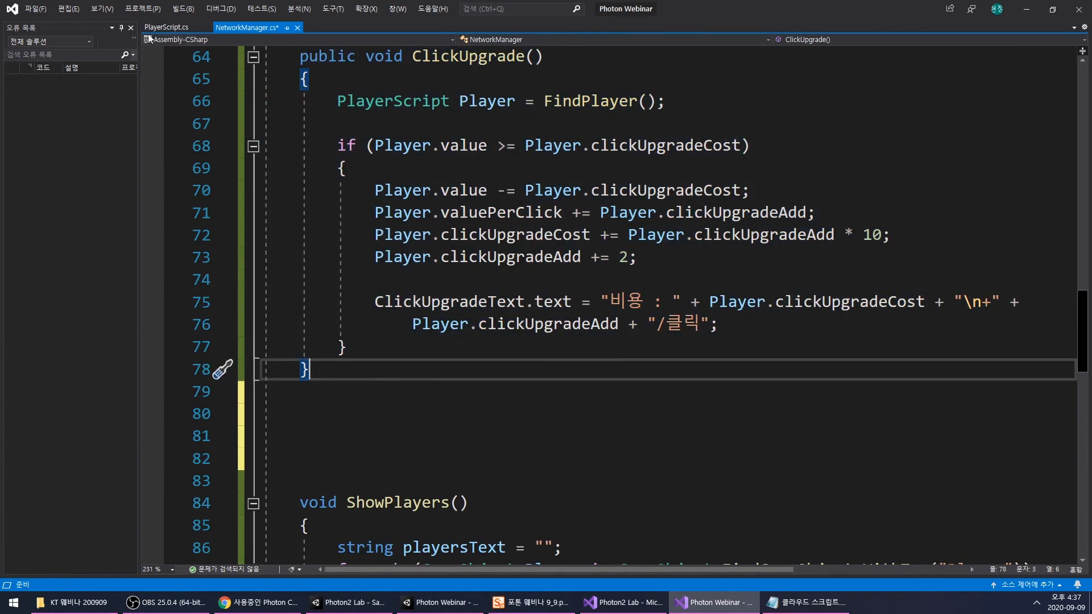
key(ctrl+s)
- In PlayerScript.cs, extend the public int declaration onto a second line with a duplicate of clickUpgradeCost
key(ctrl+Tab)
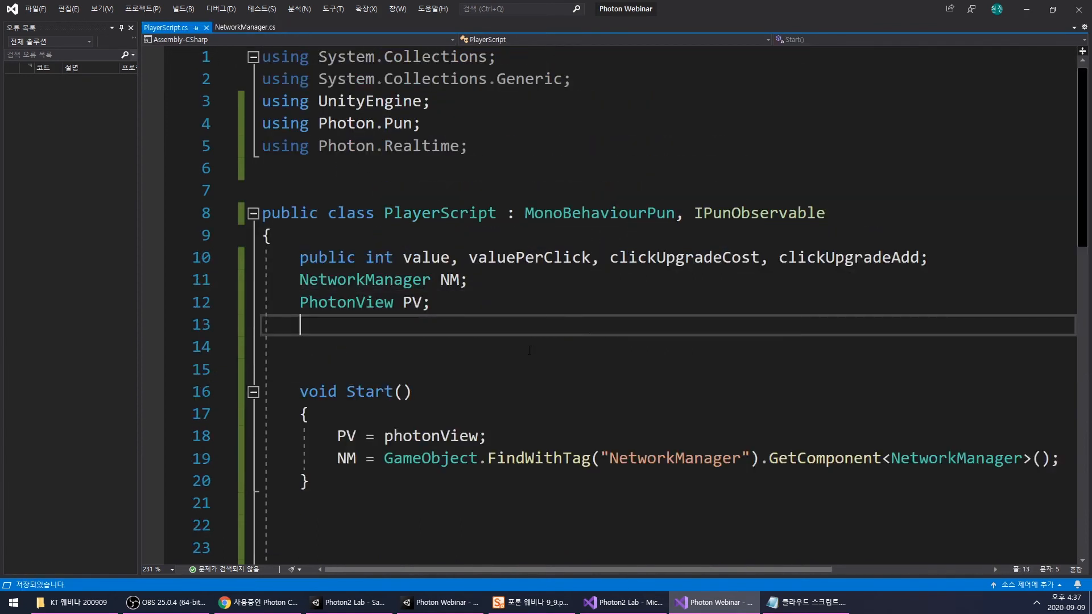
click(920, 258)
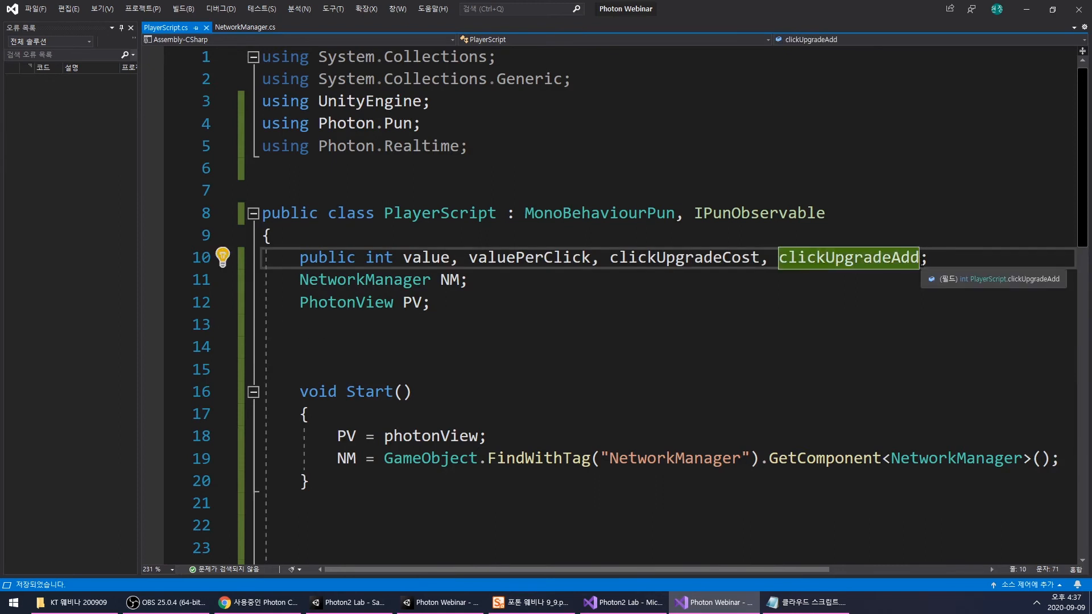
text(,)
key(Return)
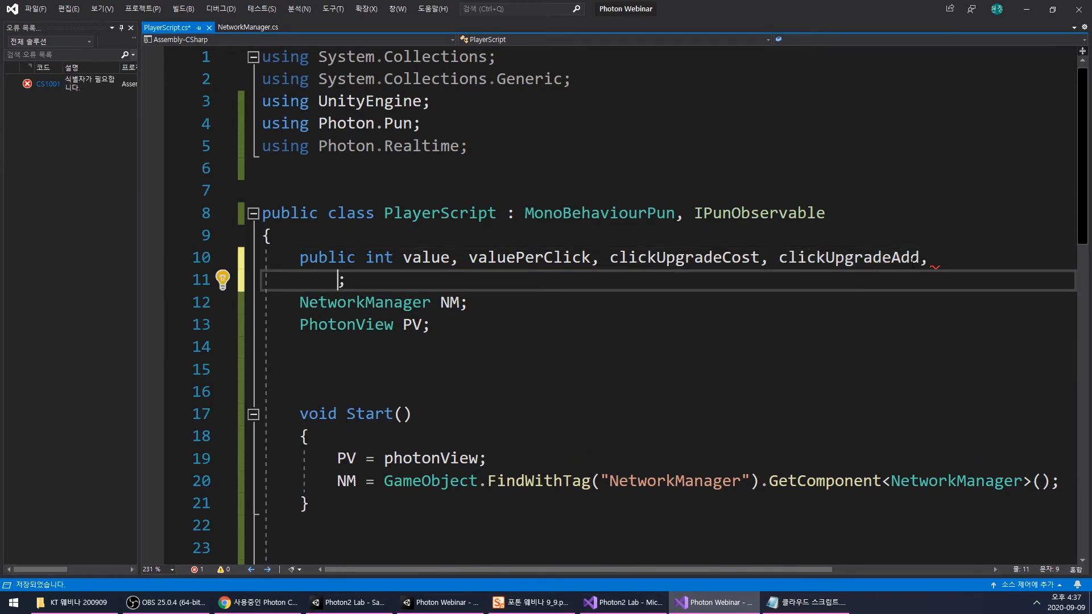
double_click(632, 257)
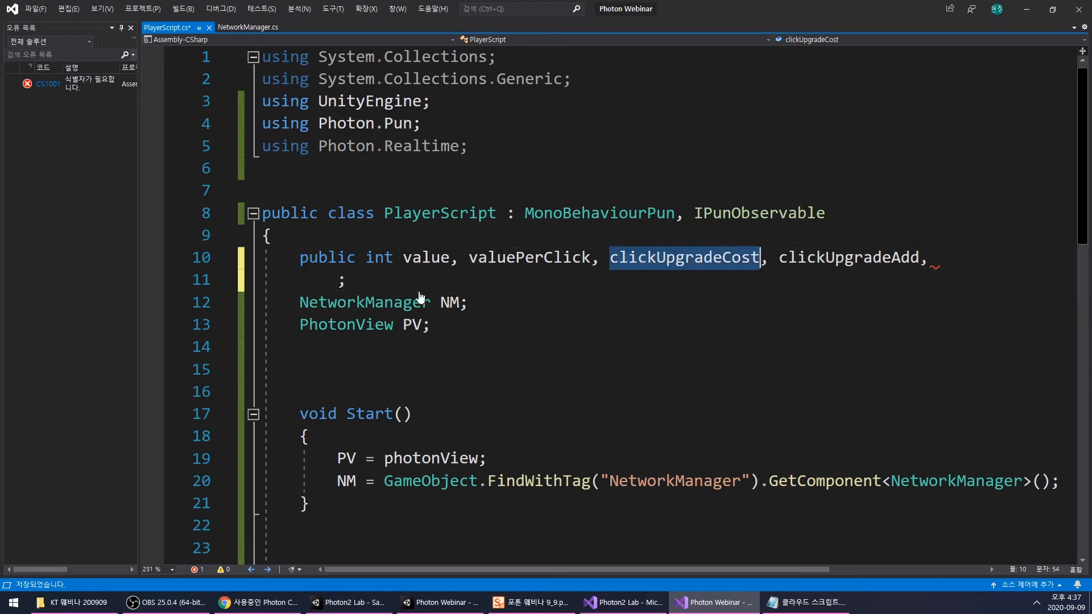
ctrl+drag(632, 258, 338, 279)
- Append an autoUpgradeAdd field to the public int declaration, adapting a copy of clickUpgradeAdd
click(855, 257)
double_click(854, 257)
key(ctrl+c)
click(487, 279)
text(,)
key(ctrl+v)
drag(506, 280, 553, 281)
text(auto)
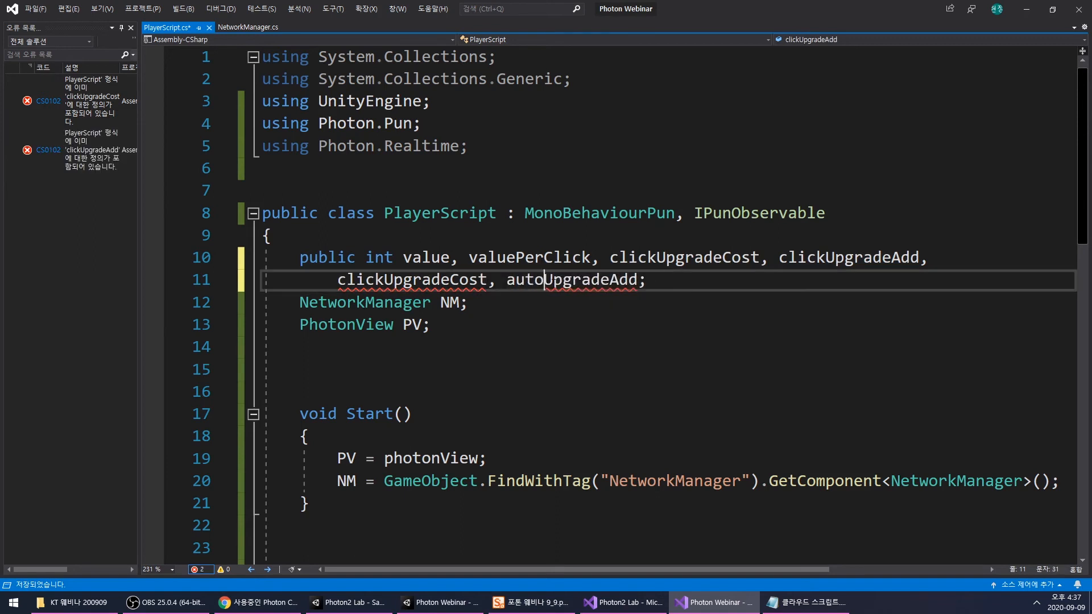
- Rename the duplicate clickUpgradeCost field as autoUpgradeCost and save PlayerScript.cs
drag(507, 279, 544, 280)
key(ctrl+c)
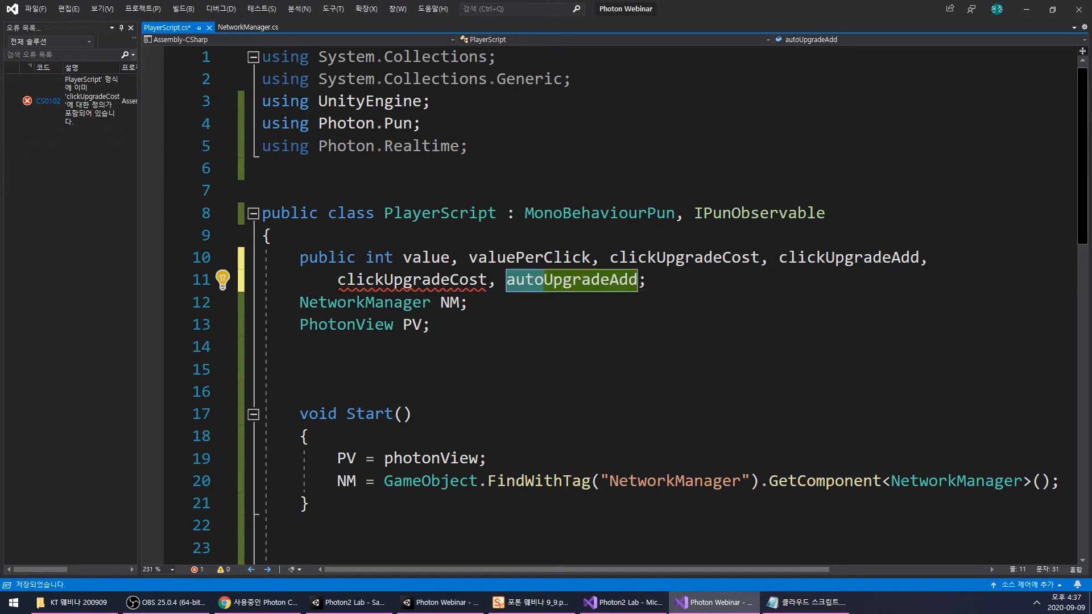
drag(337, 279, 385, 279)
key(ctrl+v)
click(493, 321)
key(ctrl+s)
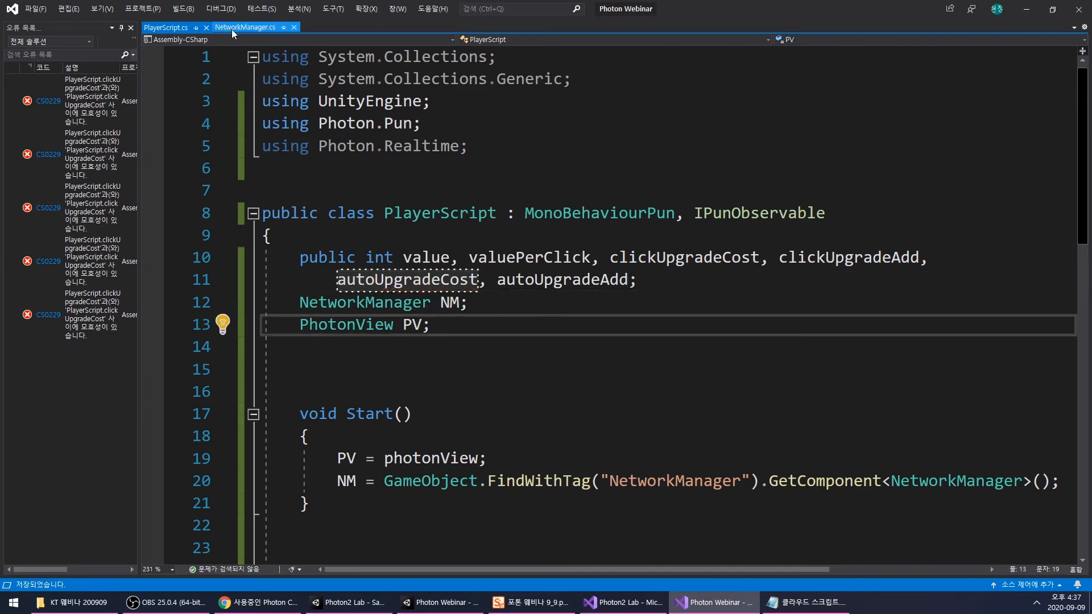
- Return to NetworkManager.cs and duplicate the whole ClickUpgrade method in the blank space below it
click(237, 25)
double_click(553, 301)
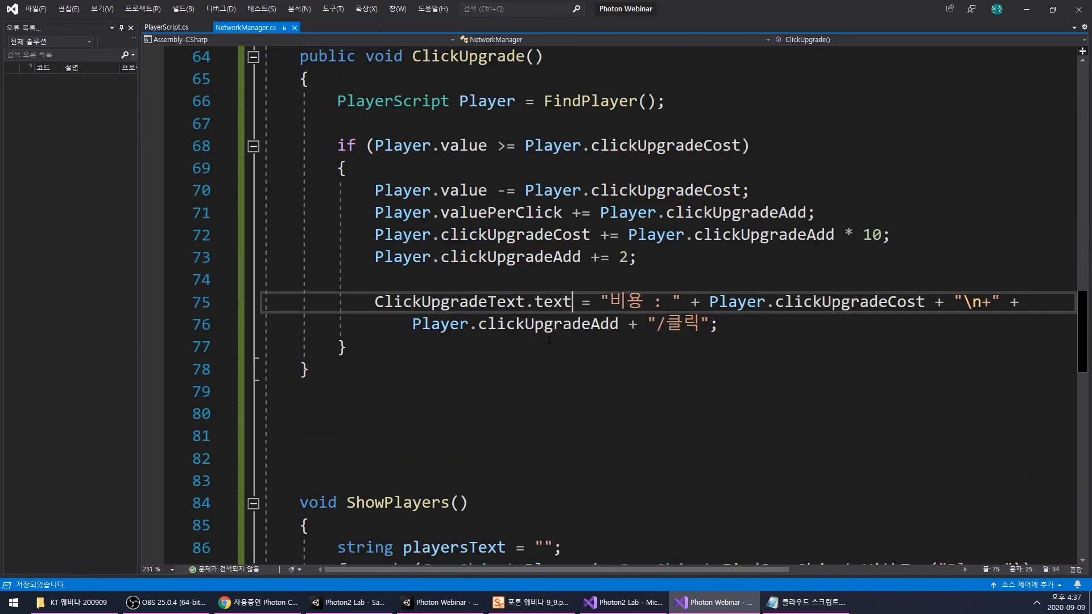
scroll(514, 334, up, 2)
scroll(514, 335, down, 1)
scroll(514, 334, up, 3)
scroll(513, 334, down, 4)
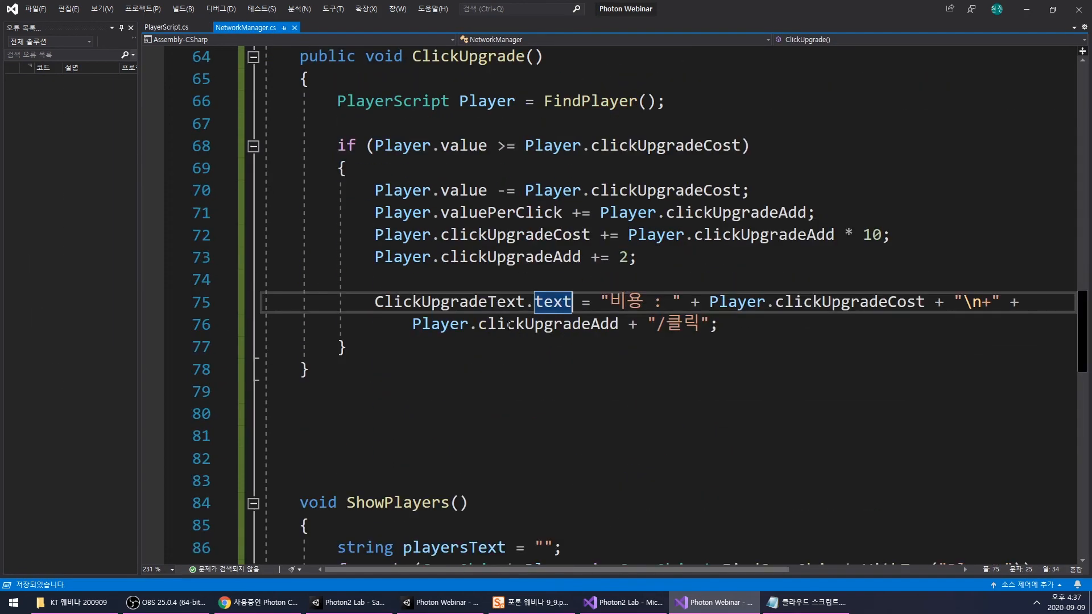
drag(302, 60, 342, 373)
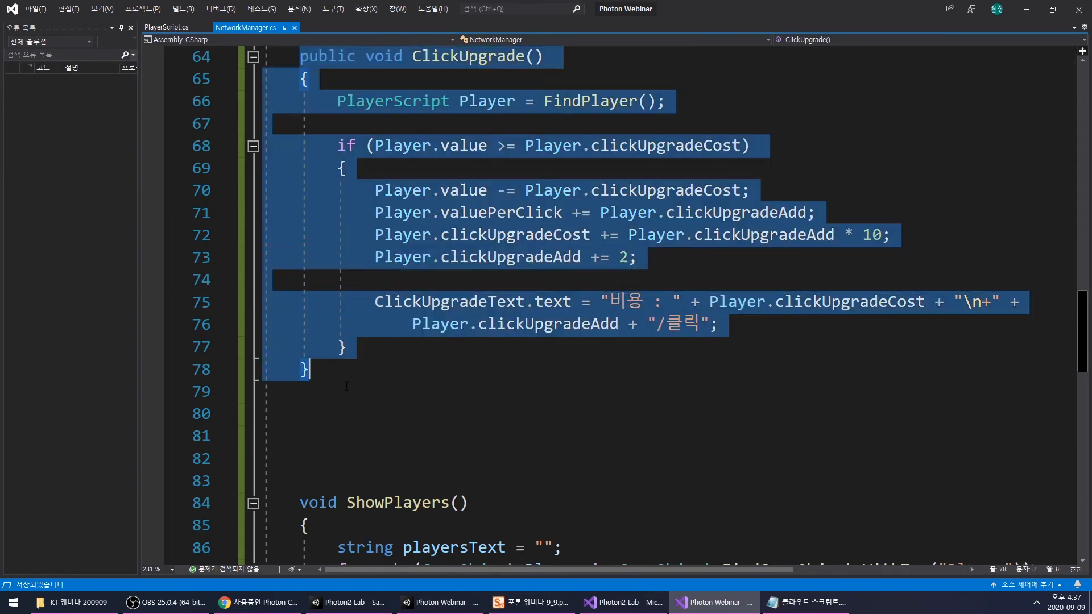
click(391, 364)
key(Return)
key(Return)
key(Return)
key(ctrl+v)
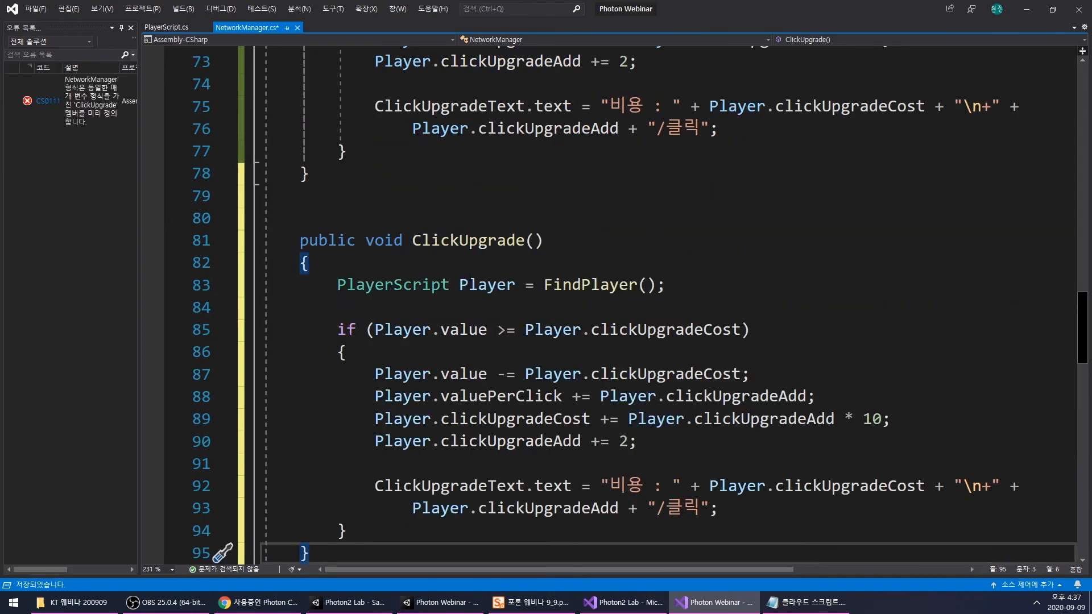
- Rename the duplicated ClickUpgrade method as AutoUpgrade
drag(413, 240, 469, 241)
key(shift+Left)
text(Auto)
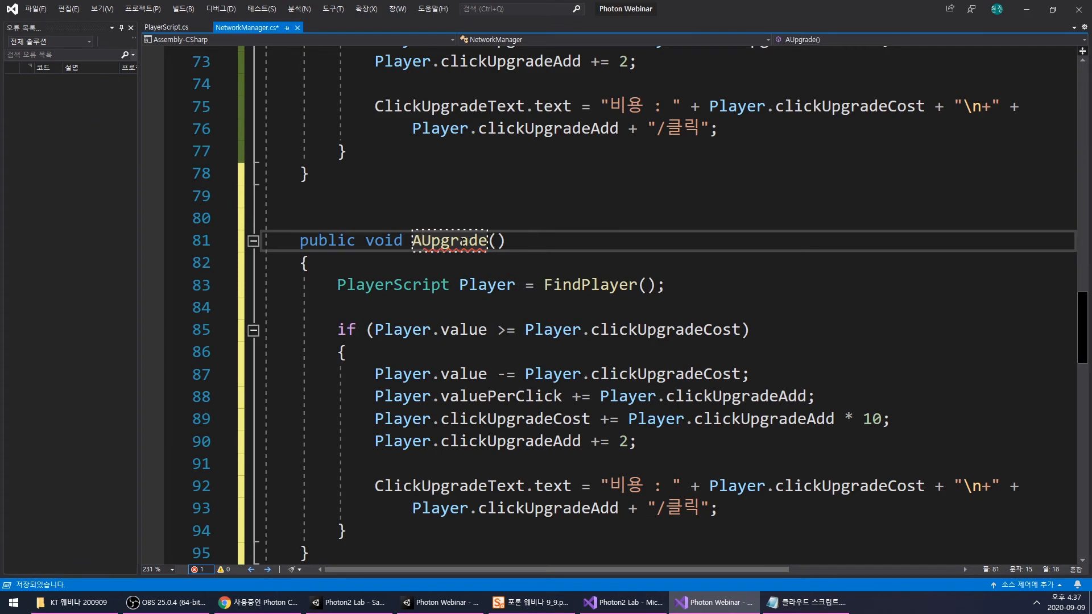
click(508, 297)
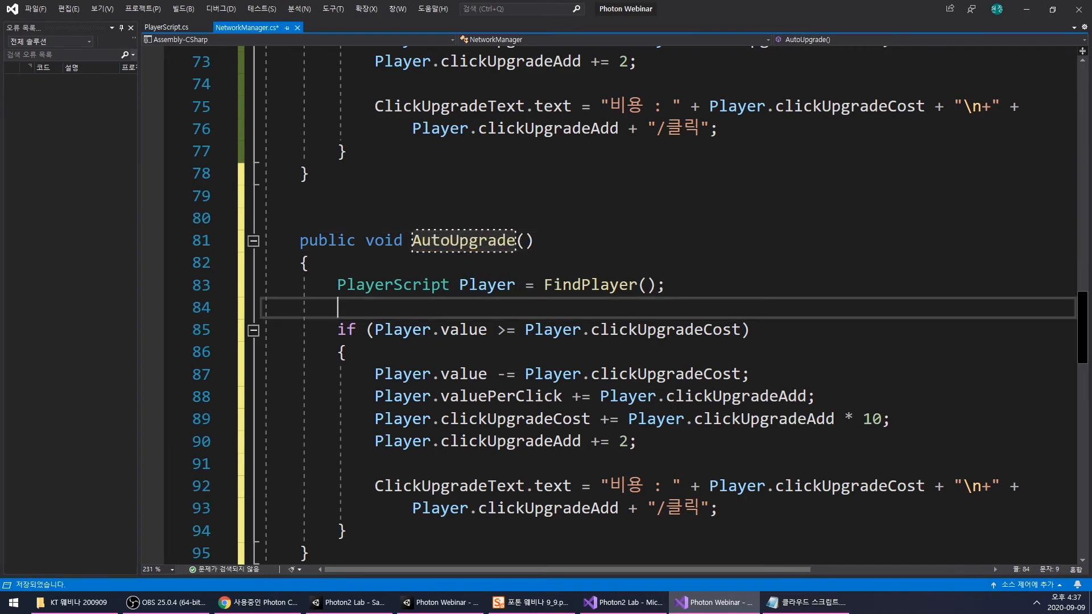
- Change the field compared in AutoUpgrade's if condition to Player.autoUpgradeCost
scroll(508, 297, down, 1)
click(628, 352)
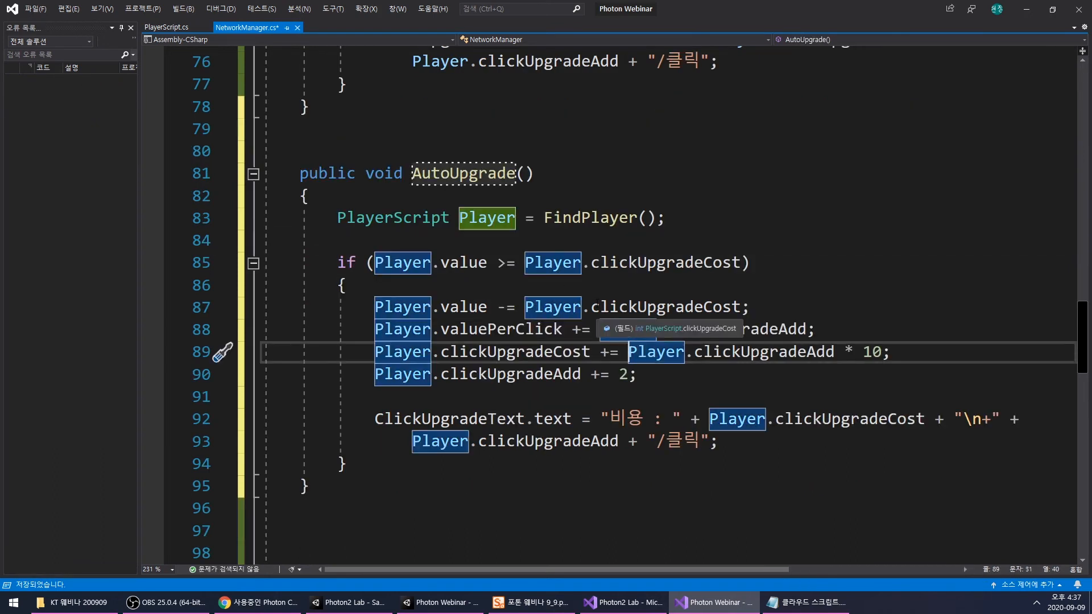
drag(592, 265, 637, 267)
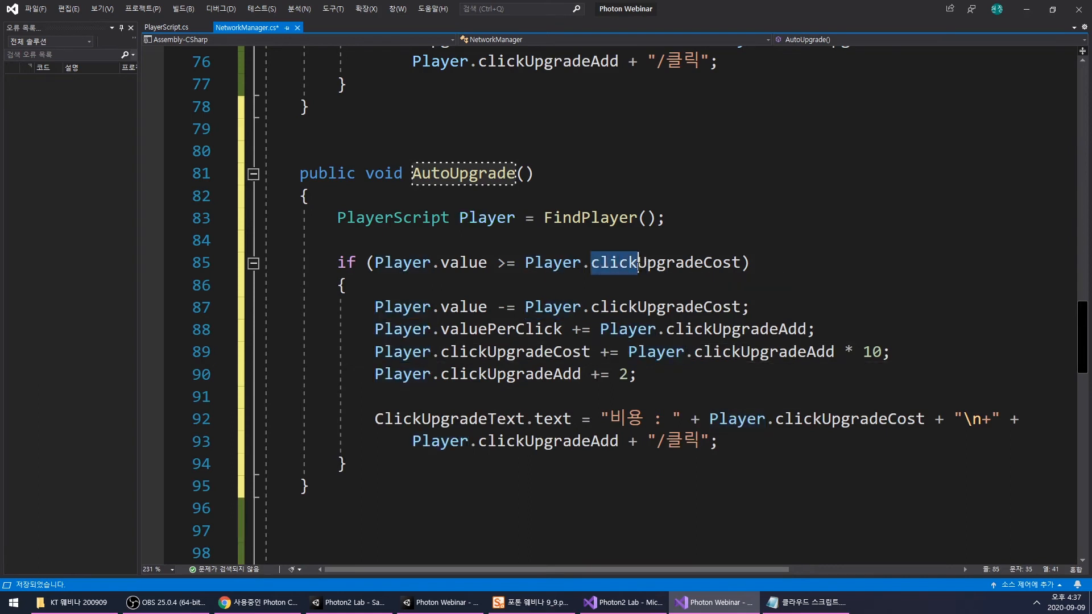
text(auto)
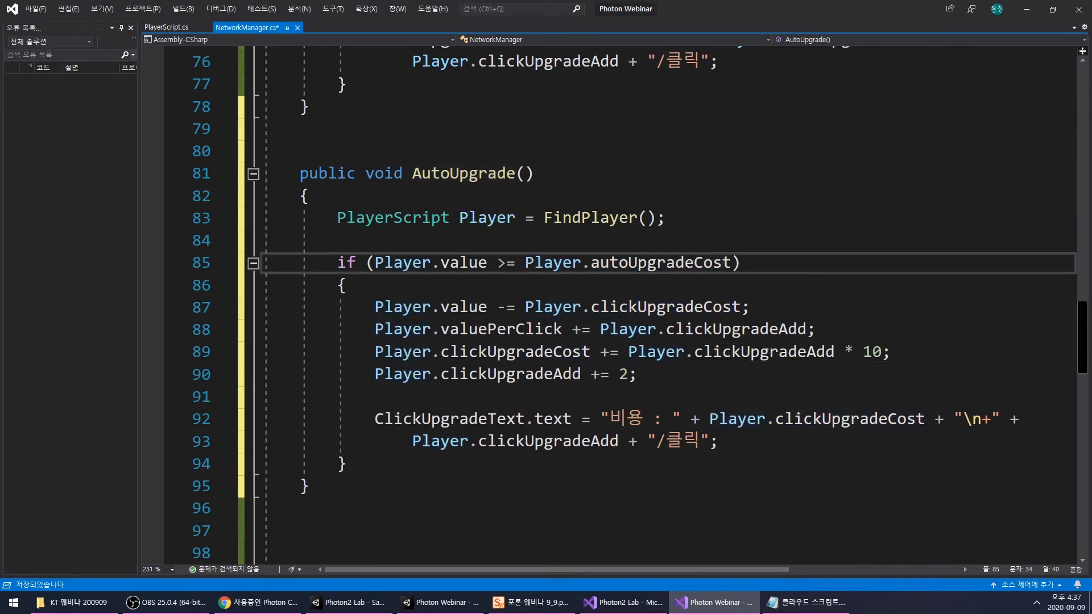
- Paste autoUpgradeCost over the remaining clickUpgradeCost references in AutoUpgrade and over the ClickUpgradeText name before .text
double_click(675, 265)
key(ctrl+c)
double_click(664, 307)
key(ctrl+v)
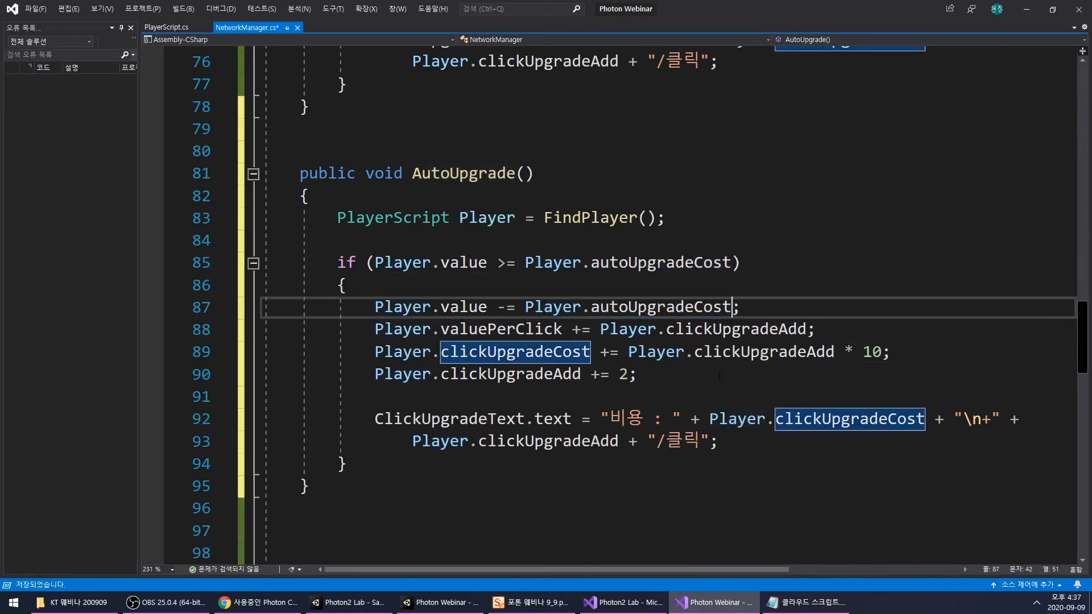
key(ctrl+v)
click(840, 420)
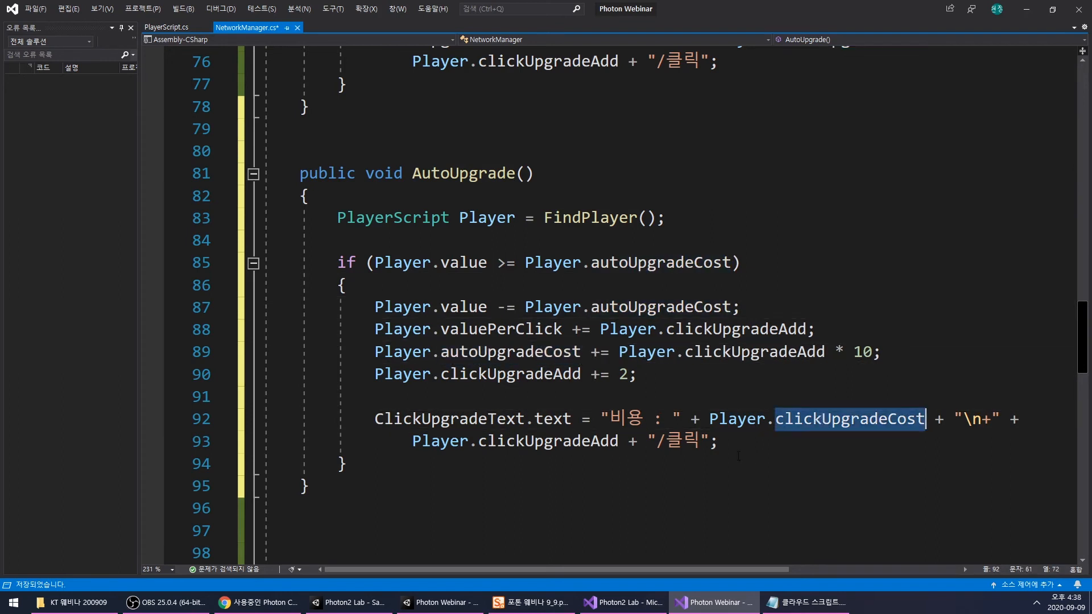
key(ctrl+v)
double_click(484, 420)
key(ctrl+v)
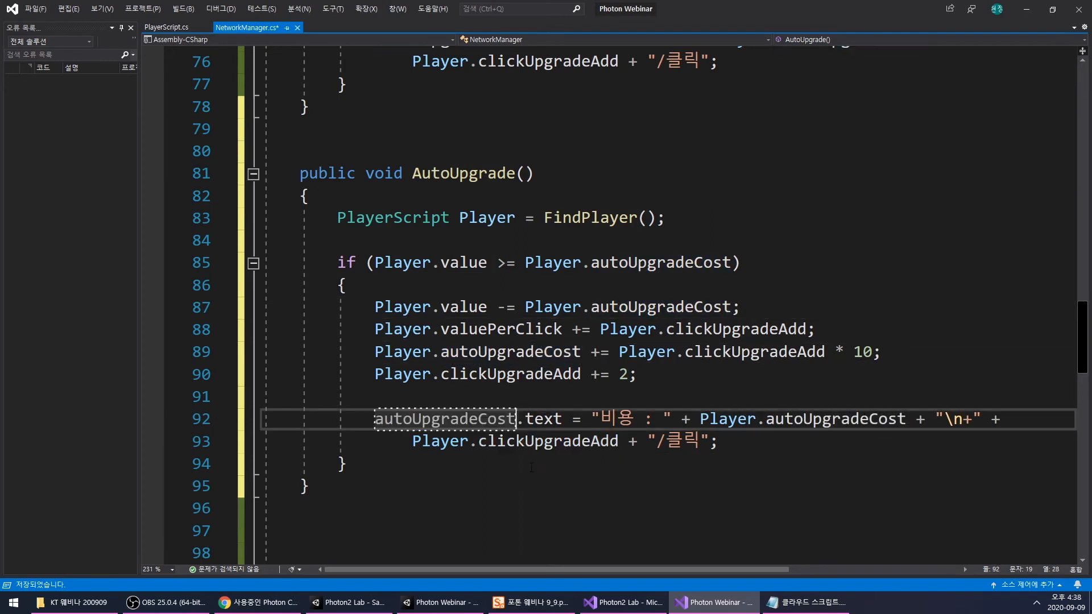
- Change the amount added to Player.valuePerClick in AutoUpgrade to Player.autoUpgradeAdd
click(567, 445)
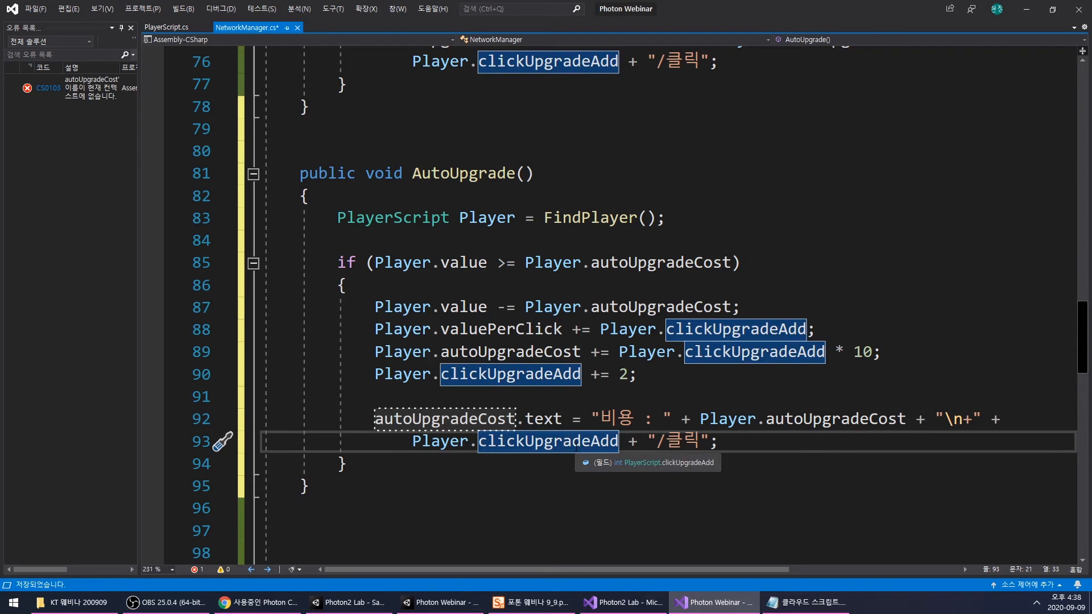
click(689, 330)
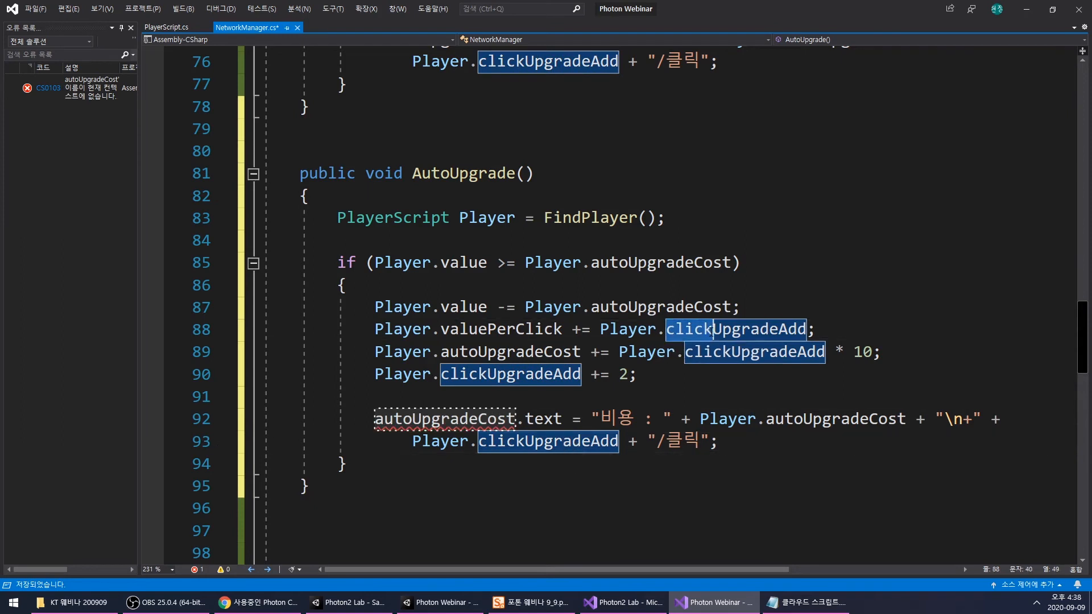
key(BackSpace)
key(BackSpace)
key(BackSpace)
key(BackSpace)
key(BackSpace)
text(auto)
- Replace the other clickUpgradeAdd references in AutoUpgrade with autoUpgradeAdd, in the cost increase, the += 2 line and the label text
double_click(734, 329)
key(ctrl+c)
double_click(751, 352)
key(ctrl+v)
double_click(511, 374)
key(ctrl+v)
double_click(536, 443)
key(ctrl+v)
click(412, 455)
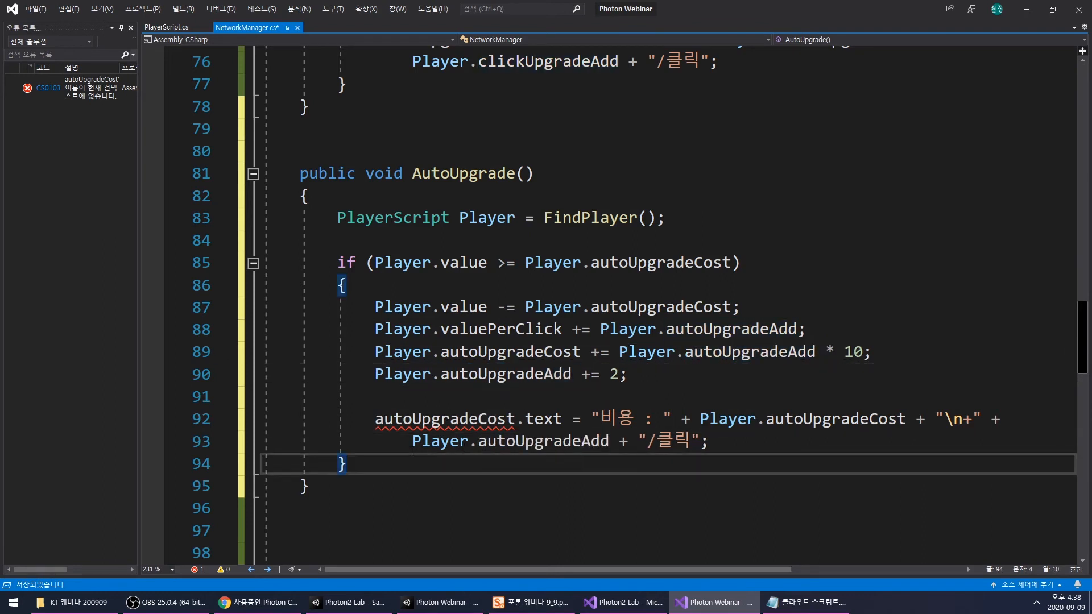
- Rename the text object that receives the label in AutoUpgrade as AutoUpgradeText
double_click(481, 421)
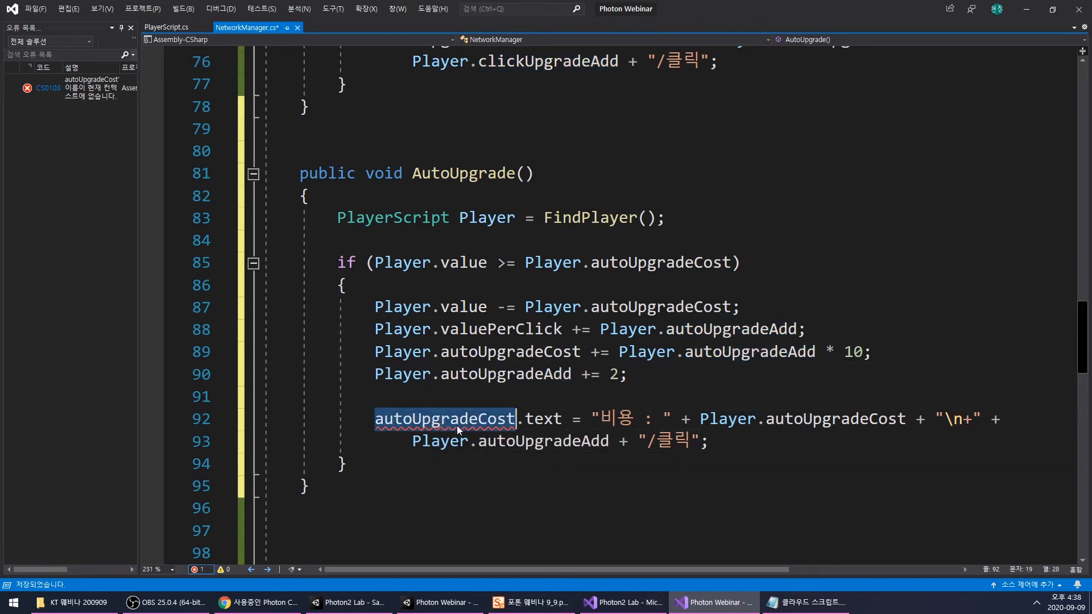
click(422, 424)
drag(384, 423, 376, 424)
text(A)
click(488, 420)
click(474, 472)
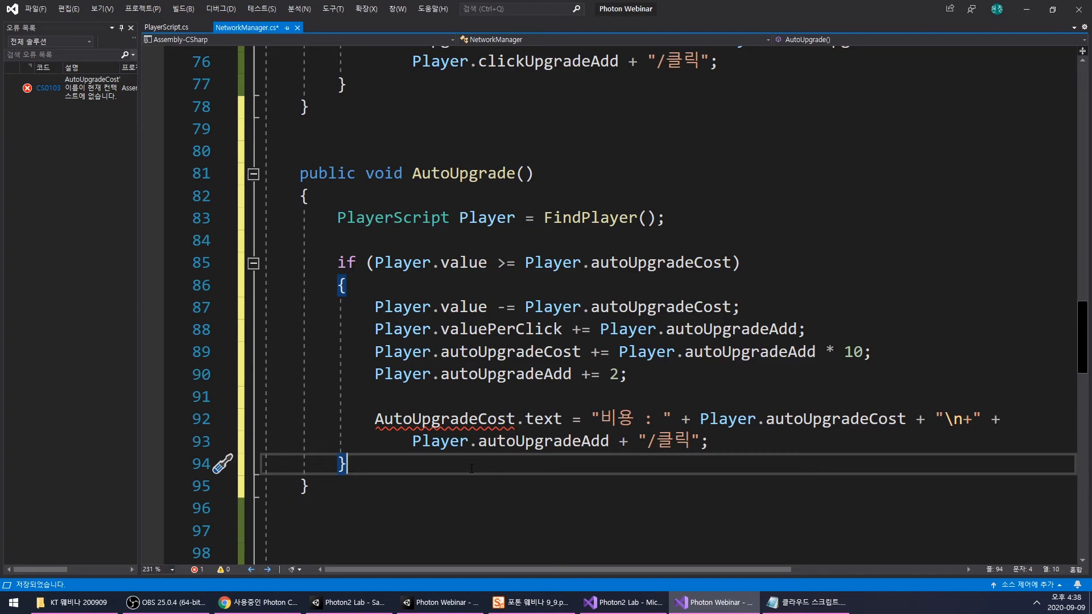
mouse_move(1086, 337)
mouse_down()
mouse_move(1085, 103)
mouse_move(1087, 382)
mouse_move(1086, 354)
mouse_up()
drag(478, 306, 507, 308)
text(Tex)
click(651, 357)
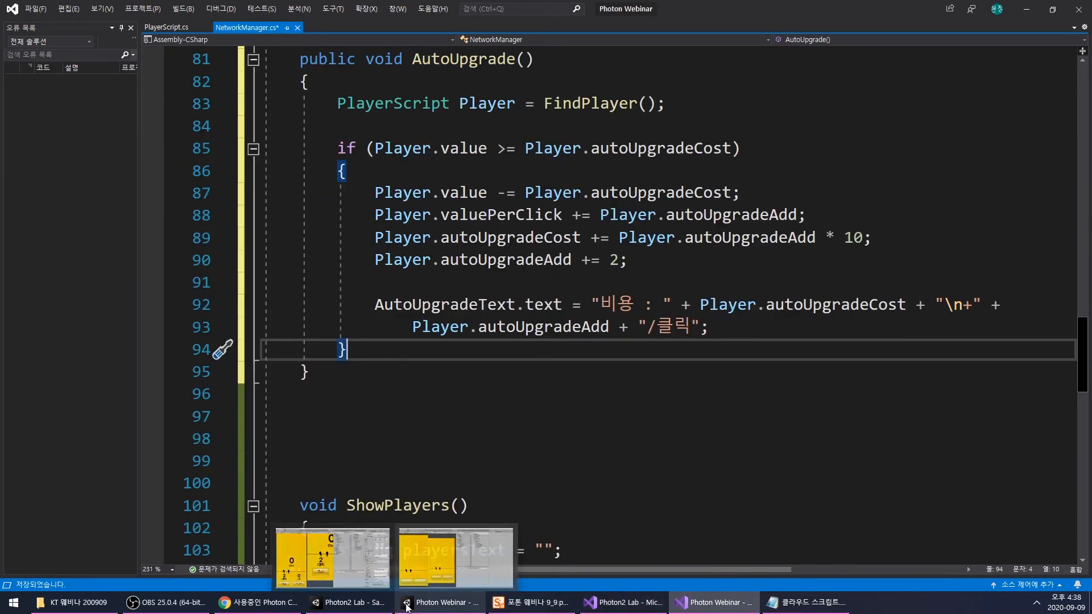
- Check the upgrade labels in the Photon2 Lab project, change AutoUpgrade's label suffix to "/초" and save NetworkManager.cs
click(363, 604)
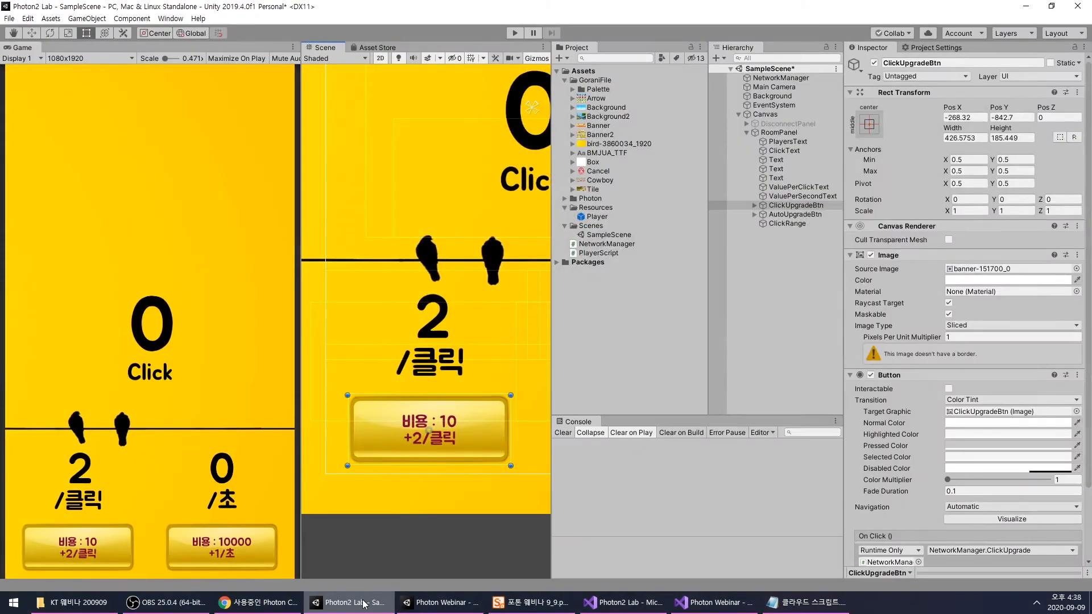
click(363, 604)
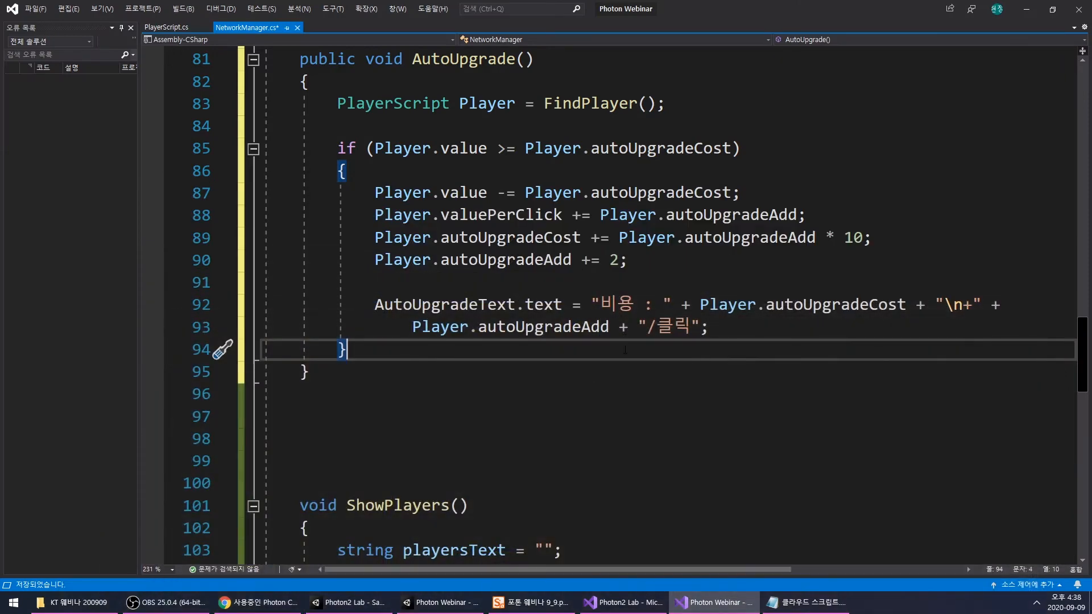
double_click(833, 307)
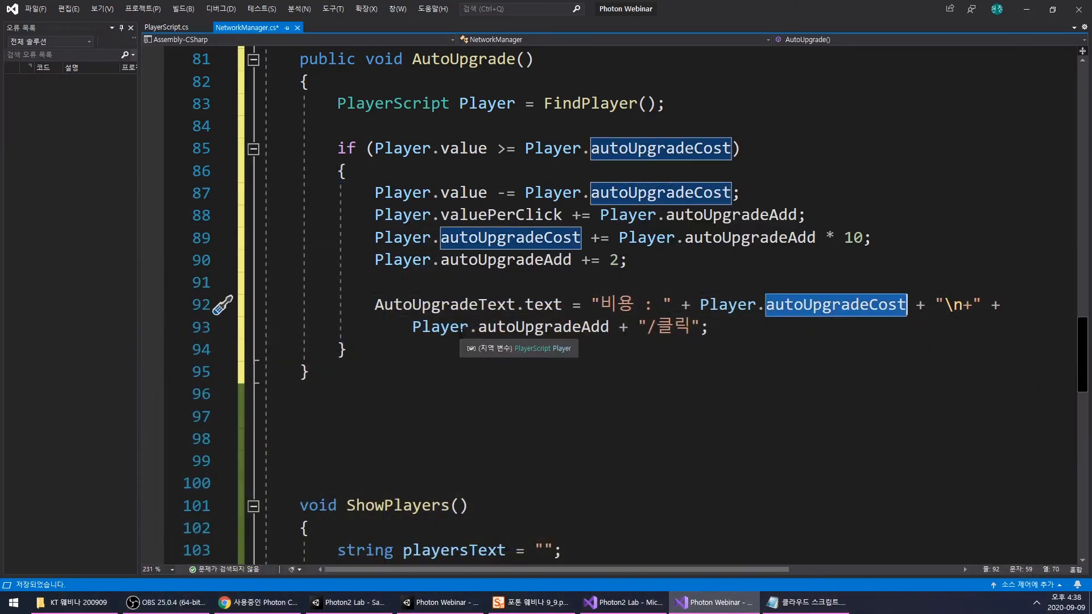
double_click(689, 328)
text(c)
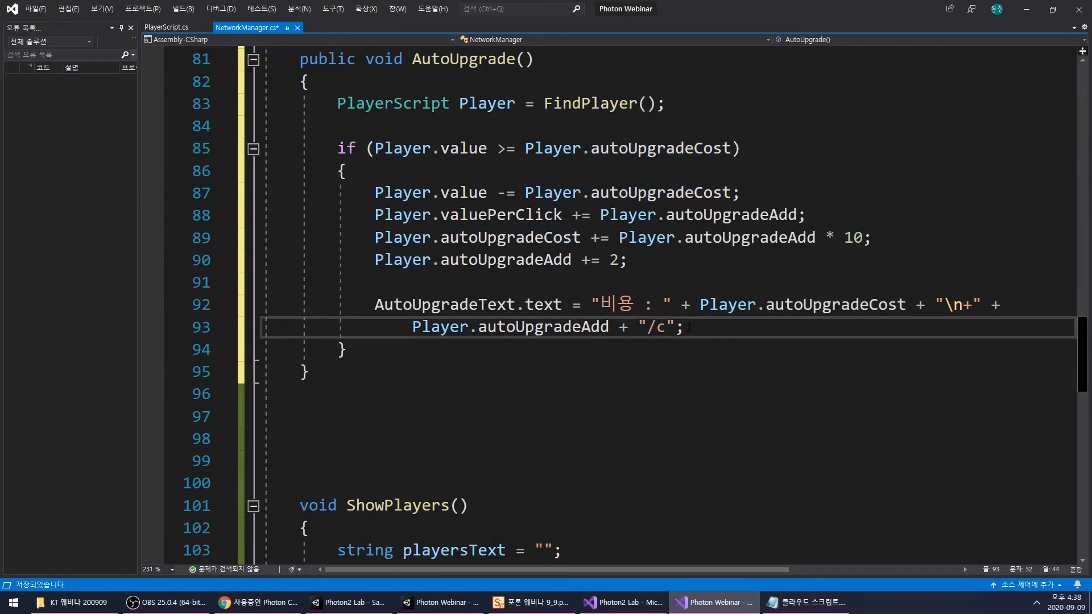
click(541, 371)
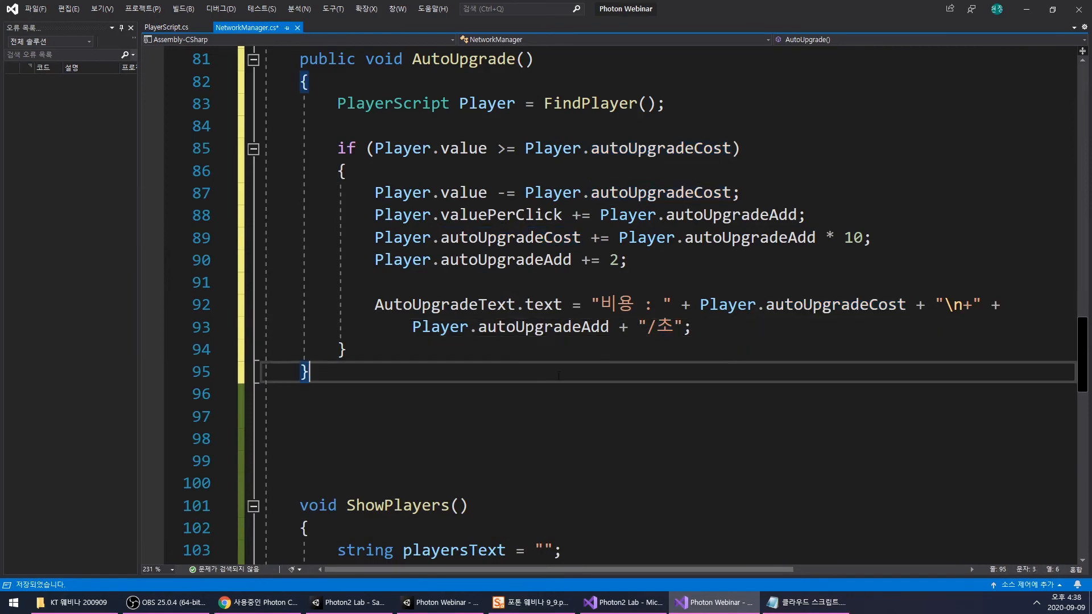
key(ctrl+s)
- In the Photon Webinar Unity project, assign AutoUpgradeBtn and AutoUpgradeText to NetworkManager's Auto Upgrade Btn and Auto Upgrade Text fields
scroll(541, 367, up, 2)
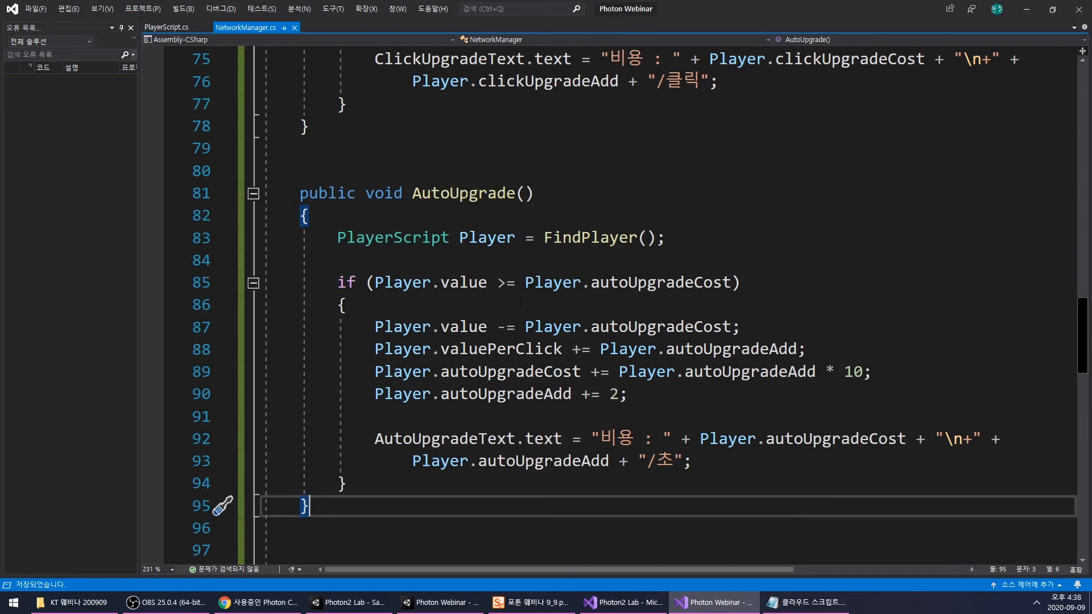
scroll(521, 302, down, 4)
scroll(521, 302, up, 12)
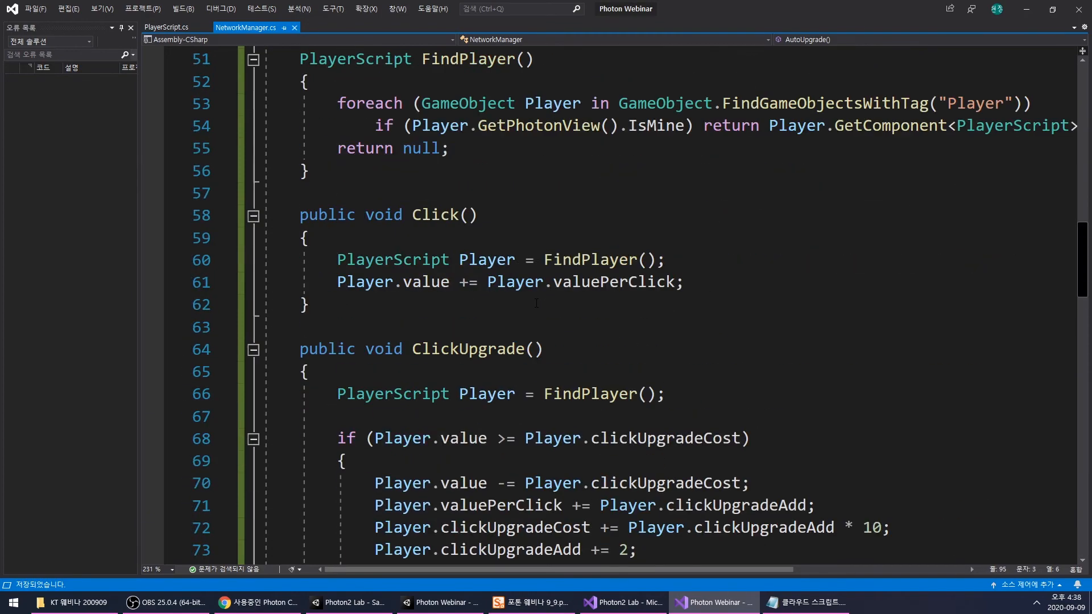
click(693, 608)
click(441, 603)
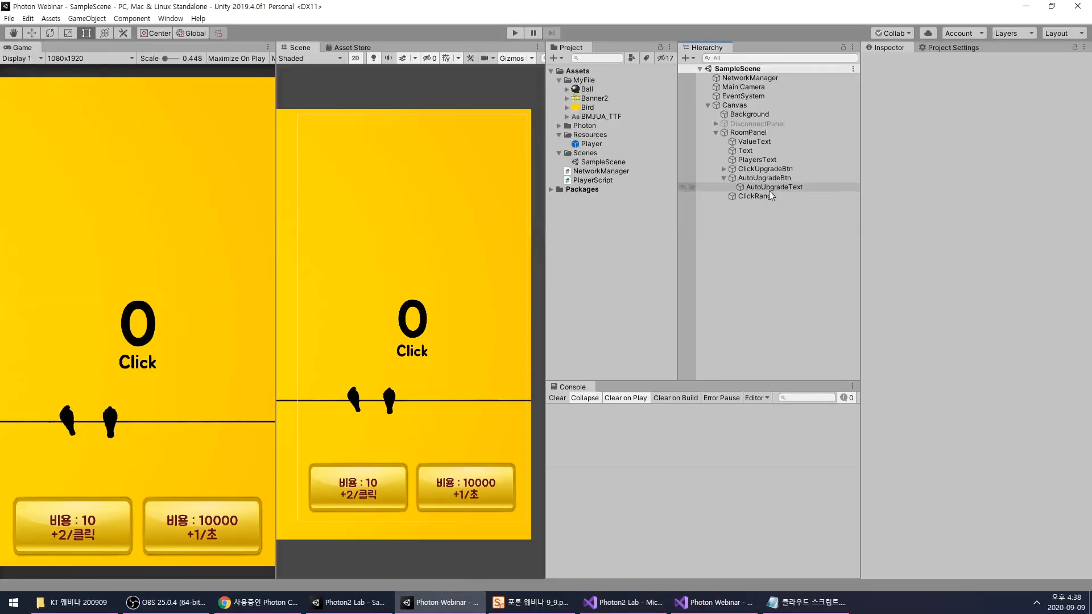
click(739, 79)
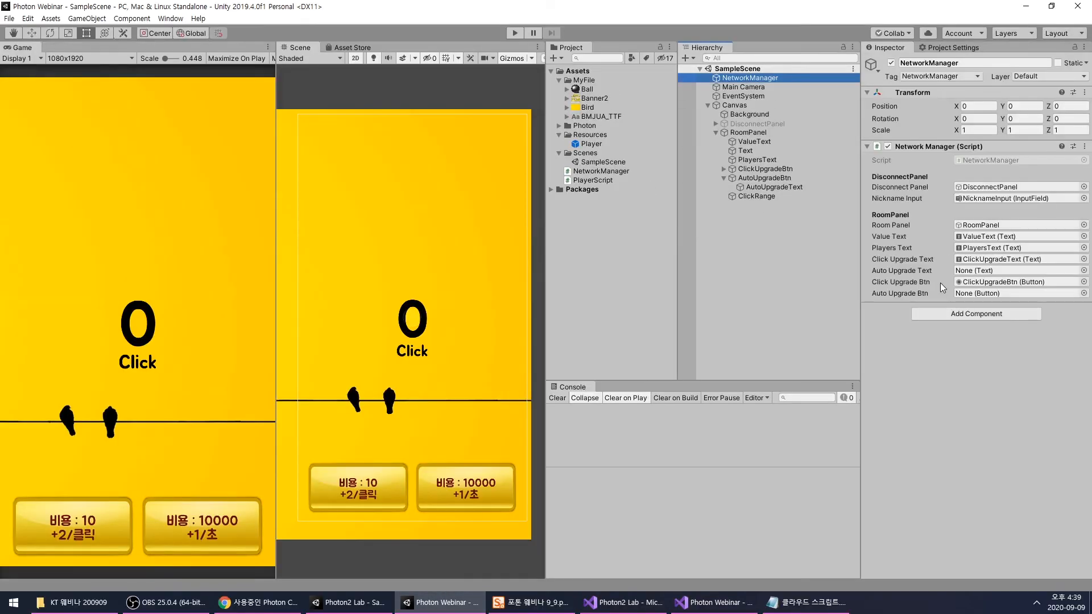
drag(768, 178, 979, 293)
drag(776, 188, 977, 271)
- Set AutoUpgradeBtn's On Click function to NetworkManager.AutoUpgrade() and save the scene
click(765, 178)
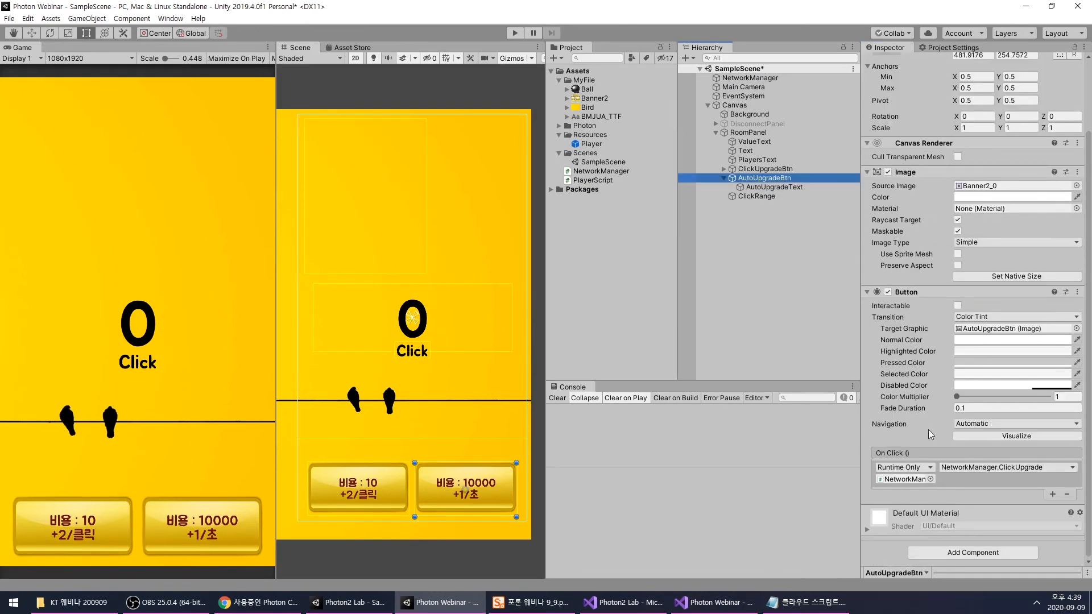
click(972, 468)
mouse_move(974, 522)
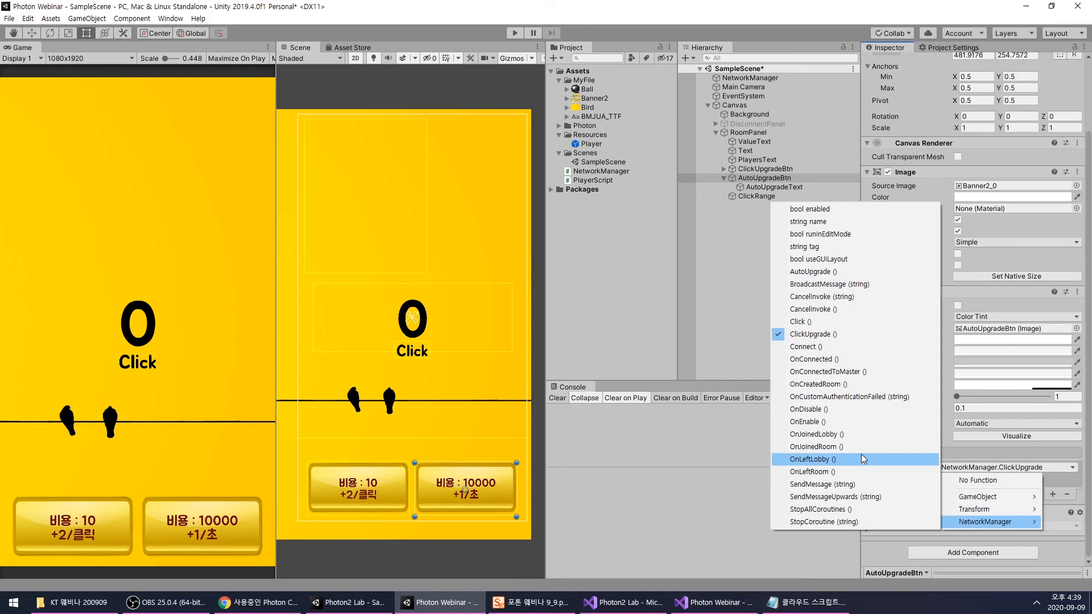
click(823, 272)
click(784, 288)
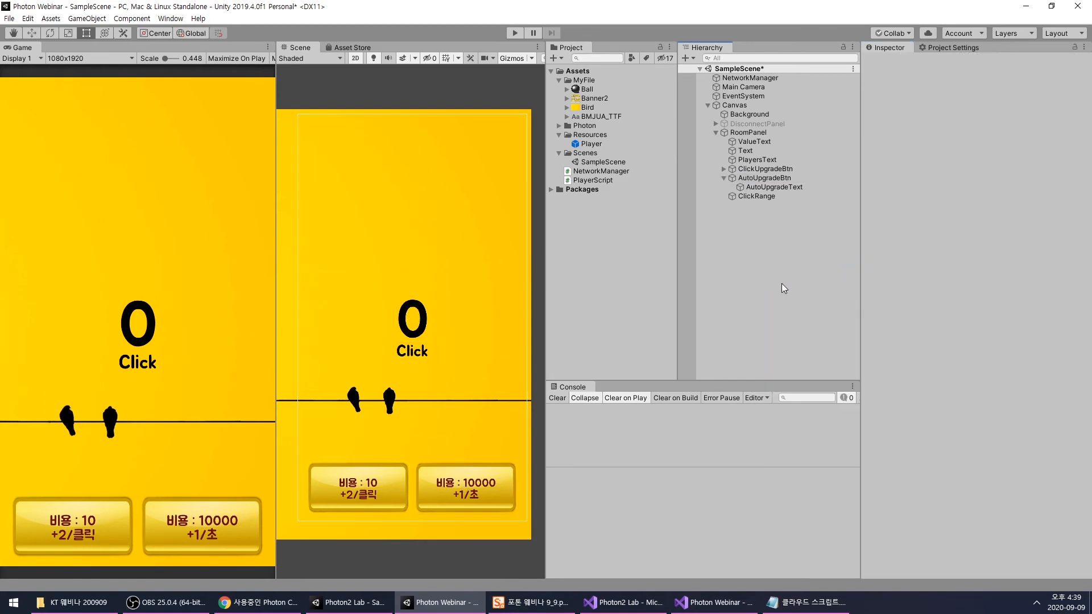
click(742, 134)
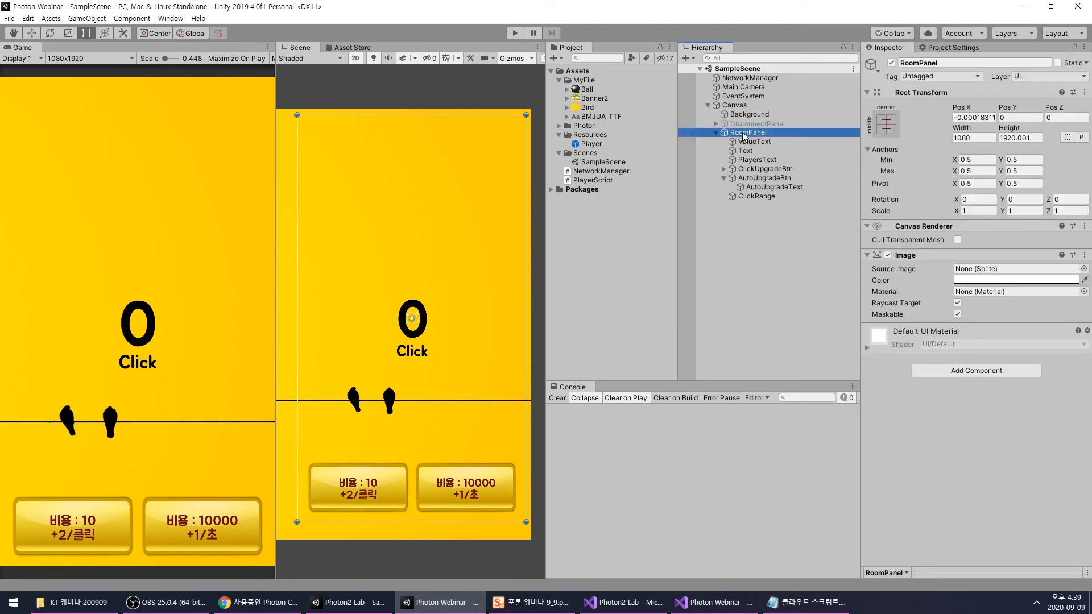
click(892, 63)
click(891, 63)
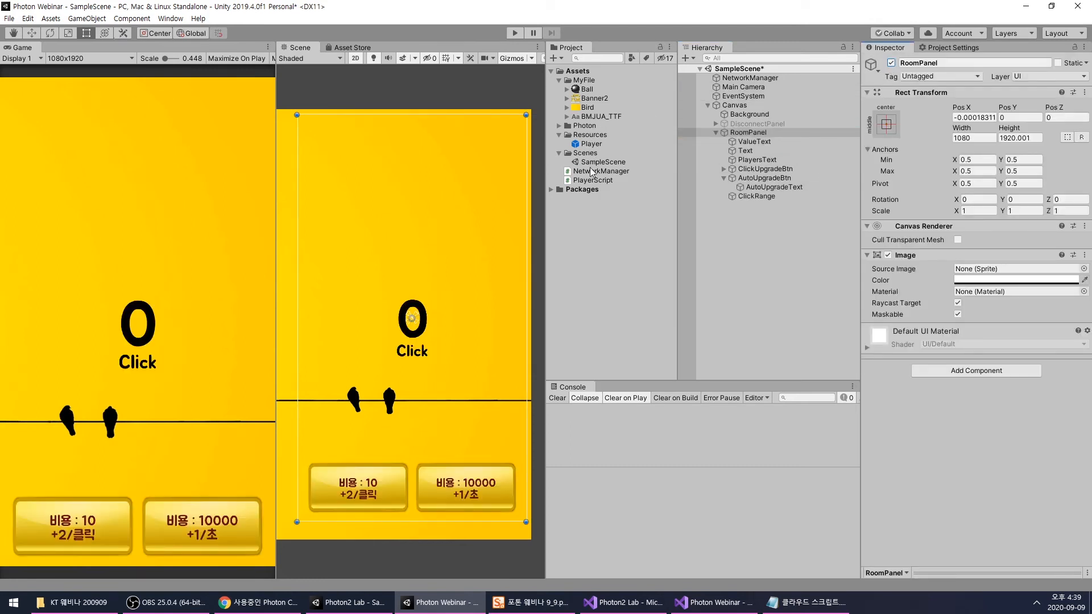
- Following the Player prefab in Photon2 Lab, set the Photon Webinar Player prefab's Auto Upgrade Cost to 10000 and Auto Upgrade Add to 1
click(374, 605)
click(606, 219)
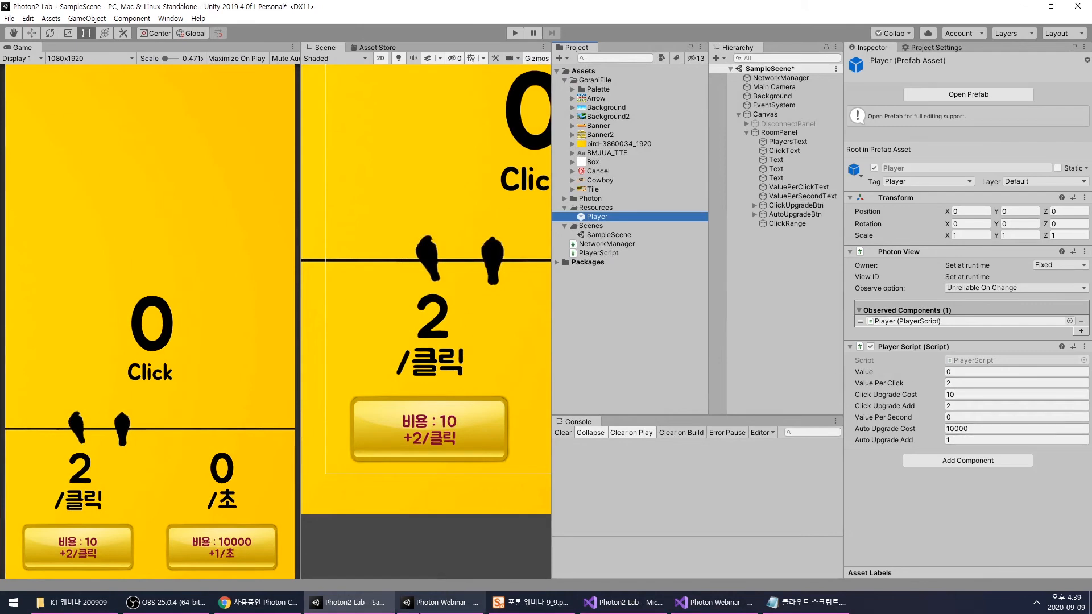
click(358, 603)
click(439, 611)
click(440, 612)
click(646, 273)
click(587, 145)
scroll(933, 491, down, 4)
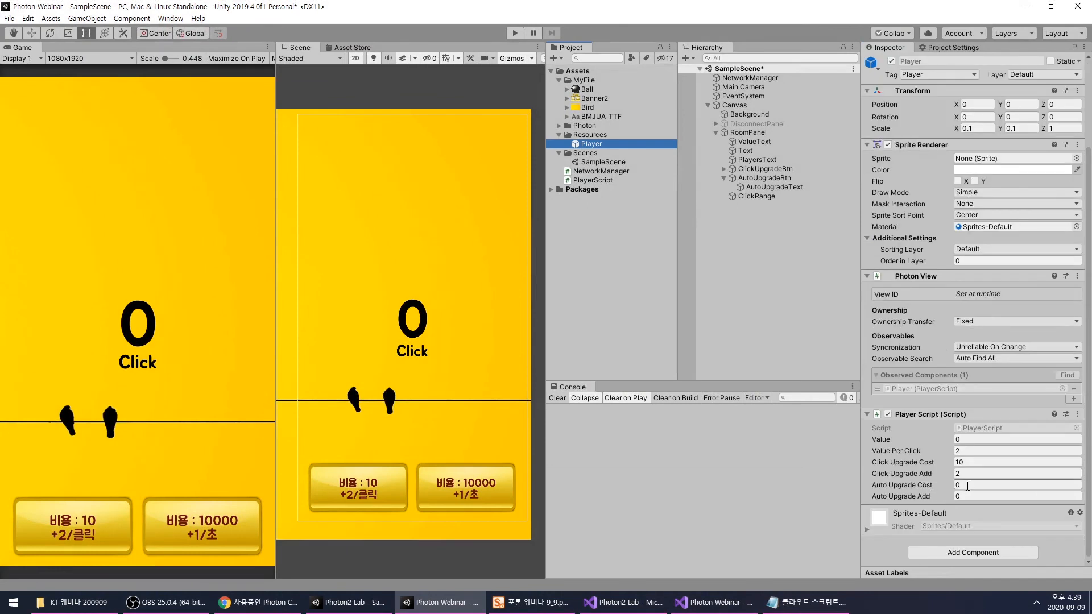
click(972, 483)
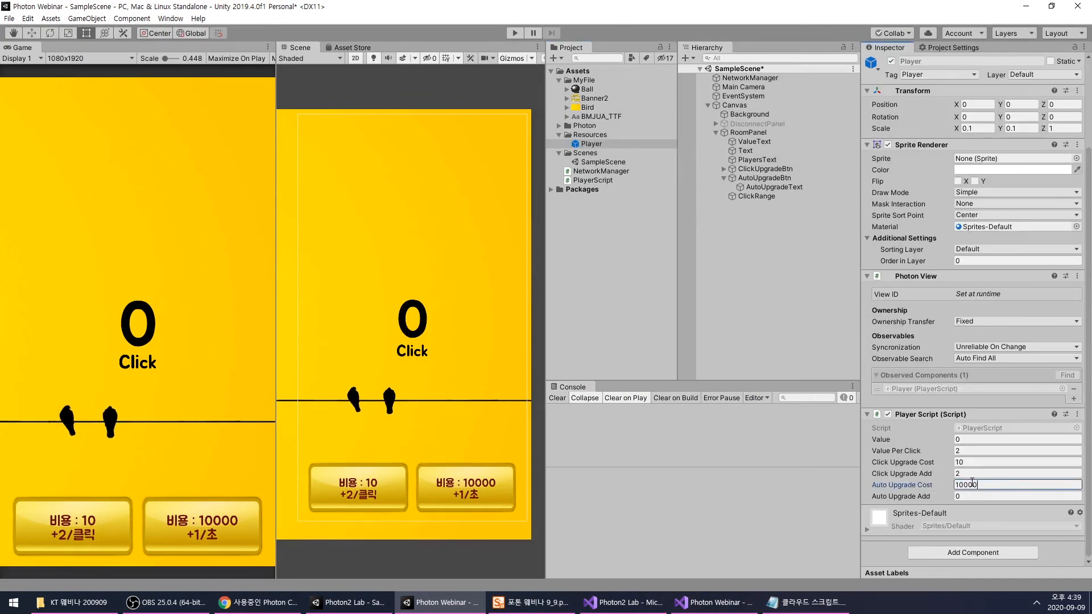
- Deactivate RoomPanel, activate DisconnectPanel and run the scene
click(759, 214)
click(759, 197)
click(765, 220)
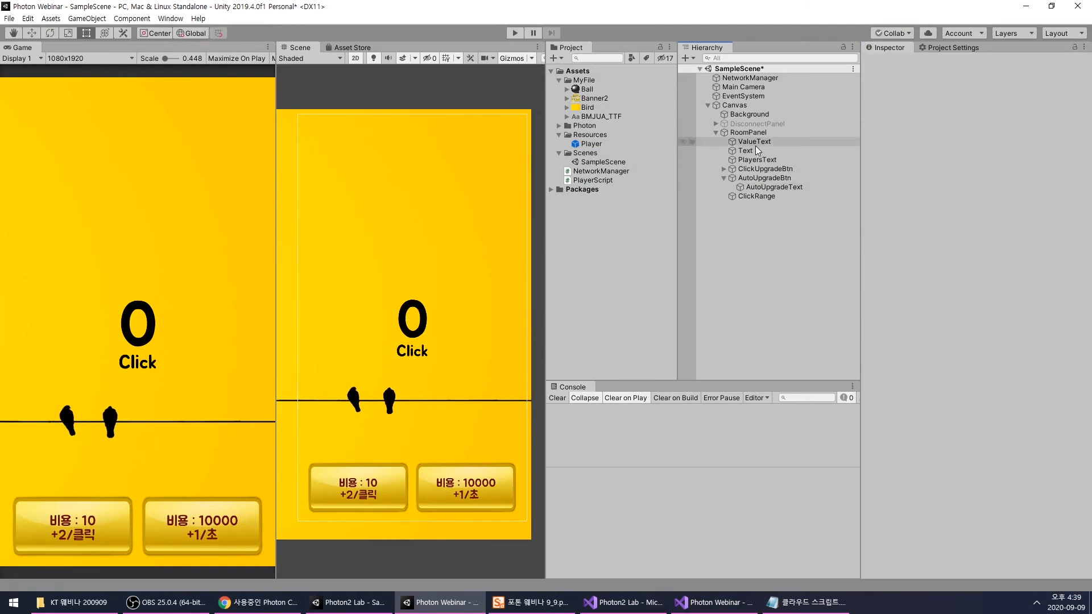
click(756, 124)
click(892, 62)
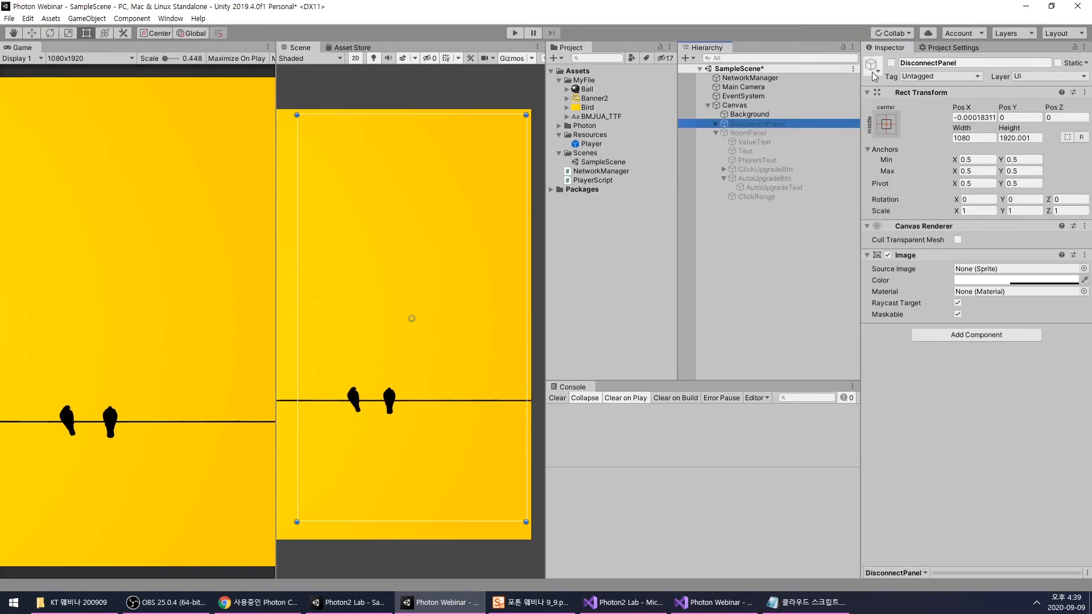
click(891, 62)
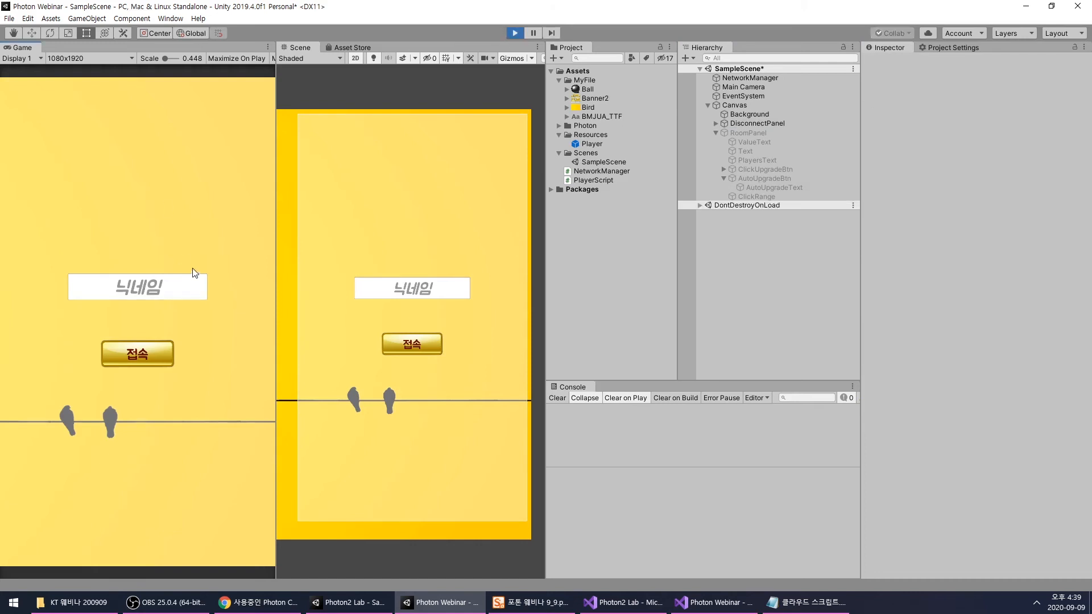
- Enter the nickname "a" in the running game and connect to the room
click(139, 292)
text(a)
click(159, 353)
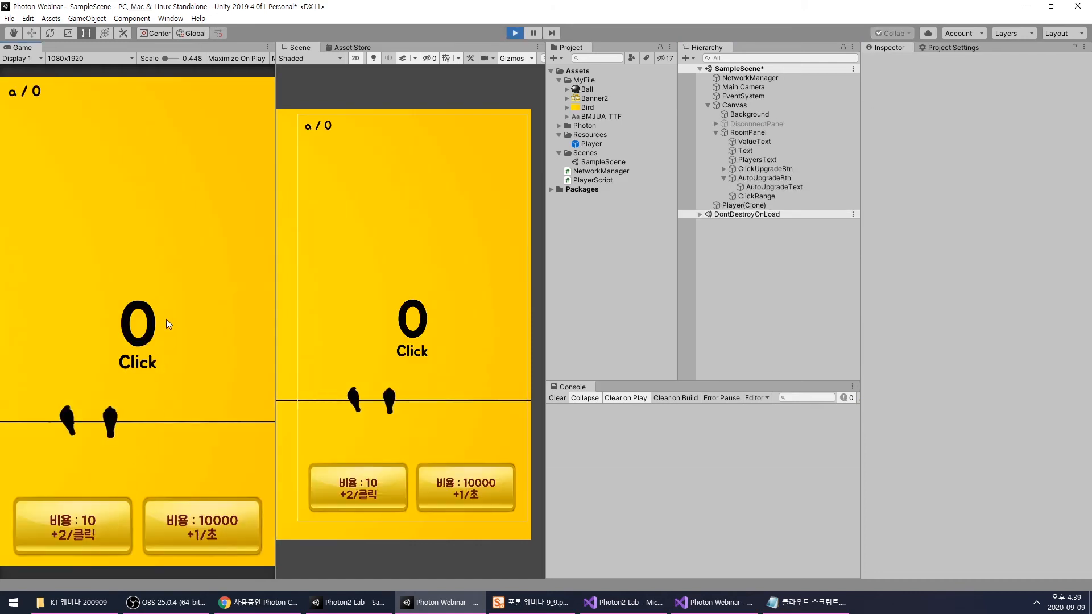
- Earn enough points in the running game to buy the +2/클릭 upgrade costing 10, and buy it
click(169, 304)
click(168, 302)
click(168, 302)
click(168, 302)
click(169, 302)
click(169, 302)
double_click(168, 302)
double_click(168, 302)
click(169, 302)
click(170, 301)
click(170, 301)
click(170, 302)
click(170, 301)
click(71, 512)
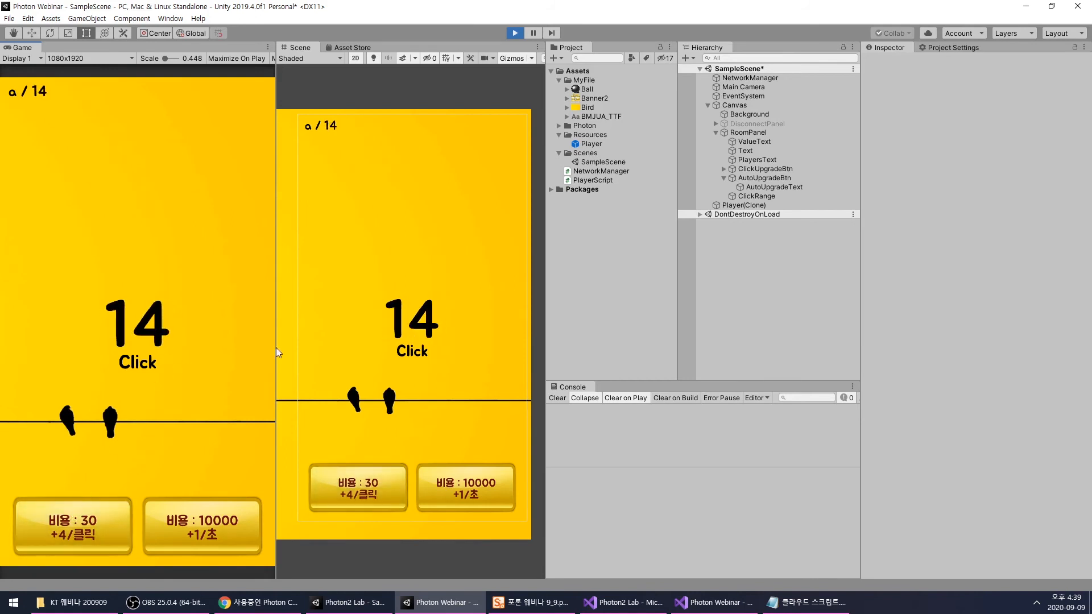
- Set the running Player(Clone)'s Value to 10000 to test the auto-upgrade button, and stop the scene
click(744, 205)
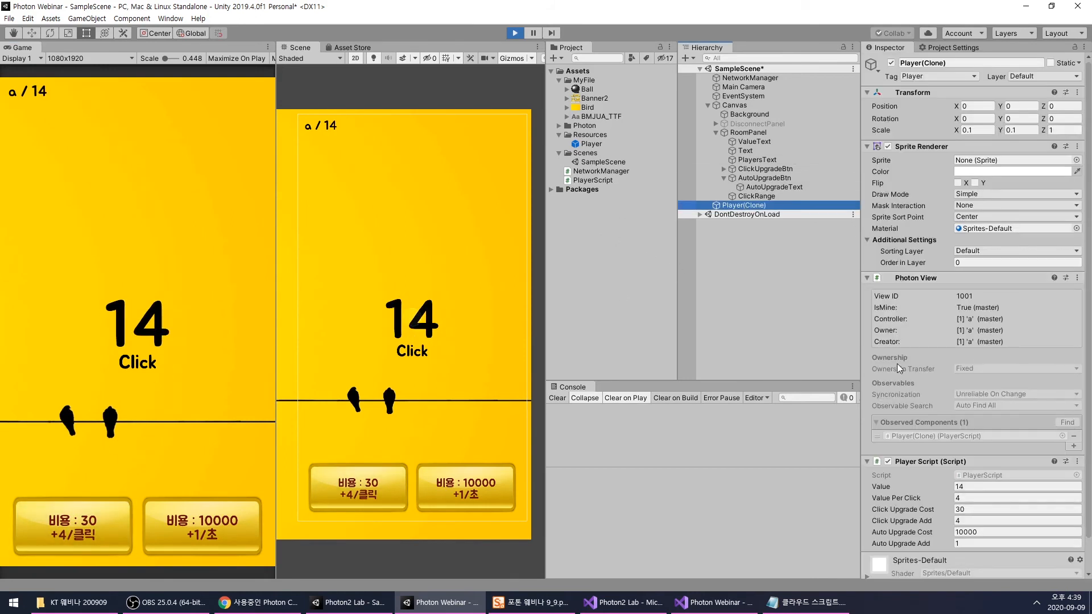
scroll(899, 368, down, 1)
click(976, 452)
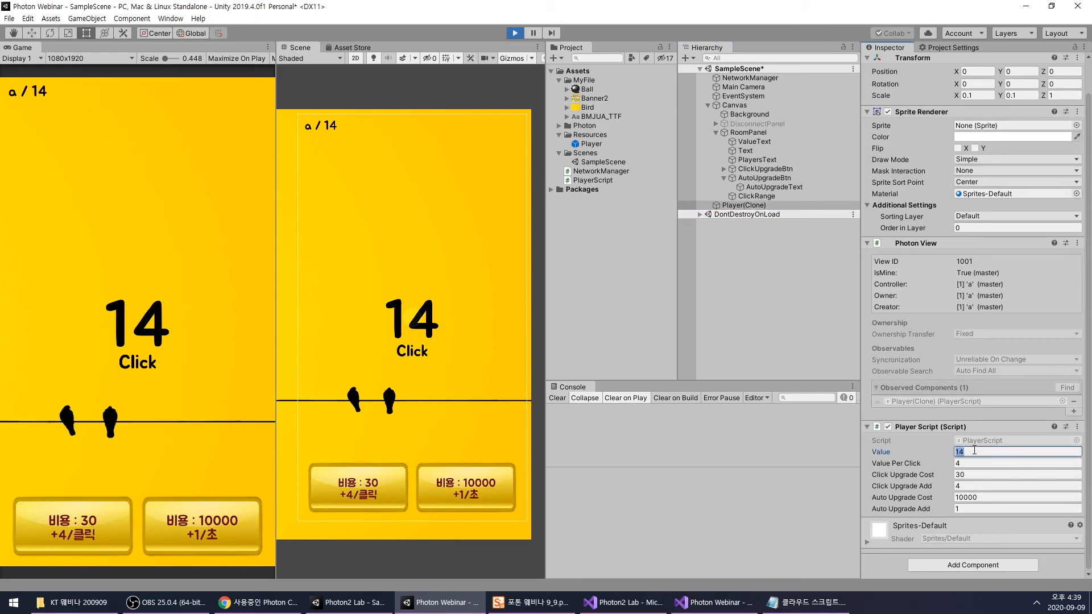
text(1000)
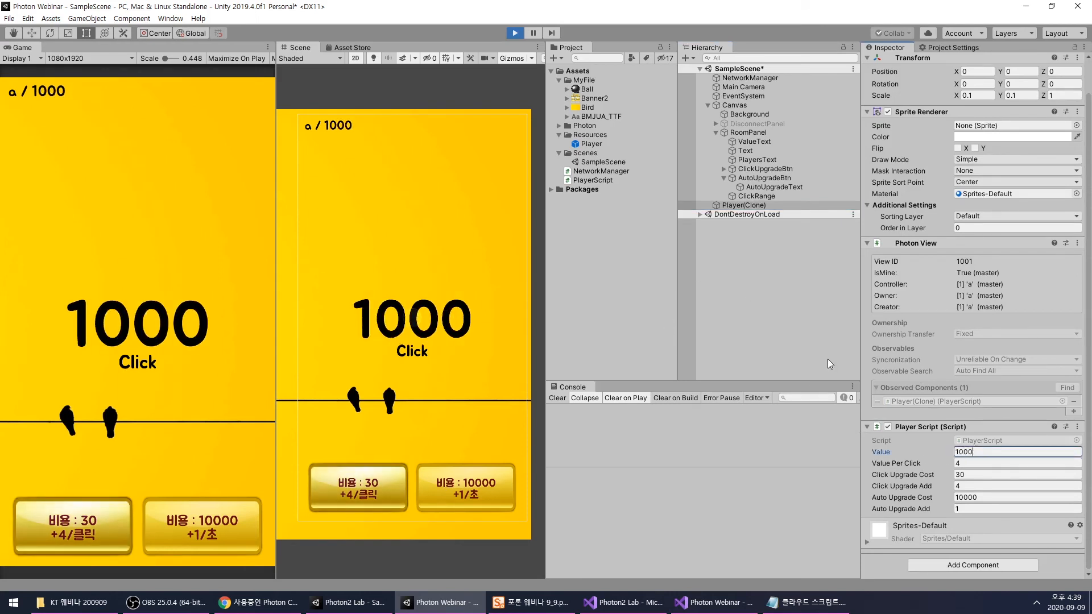
text(0)
click(738, 292)
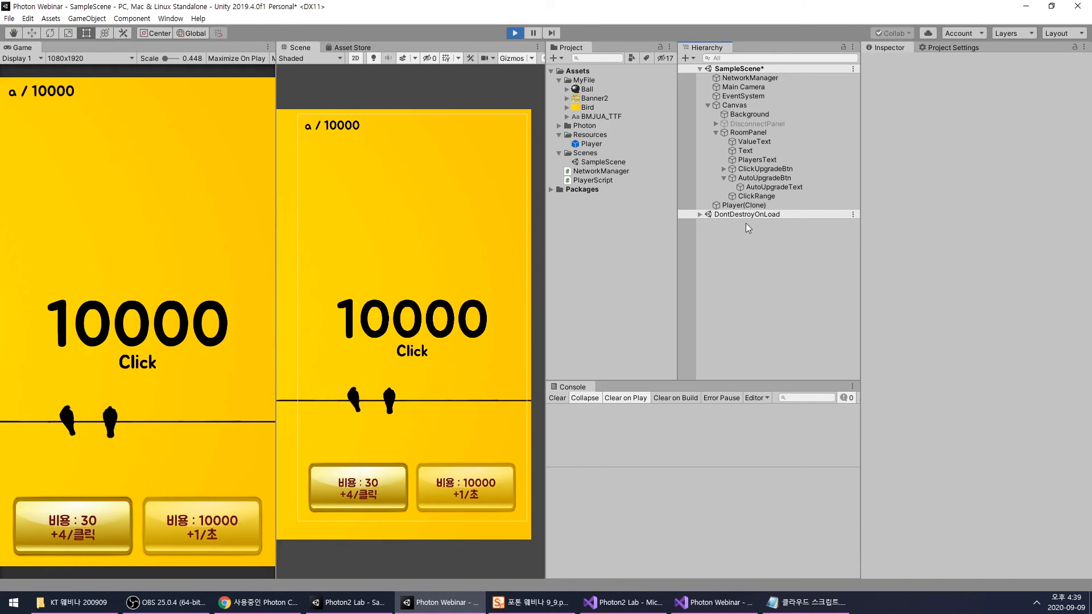
click(744, 188)
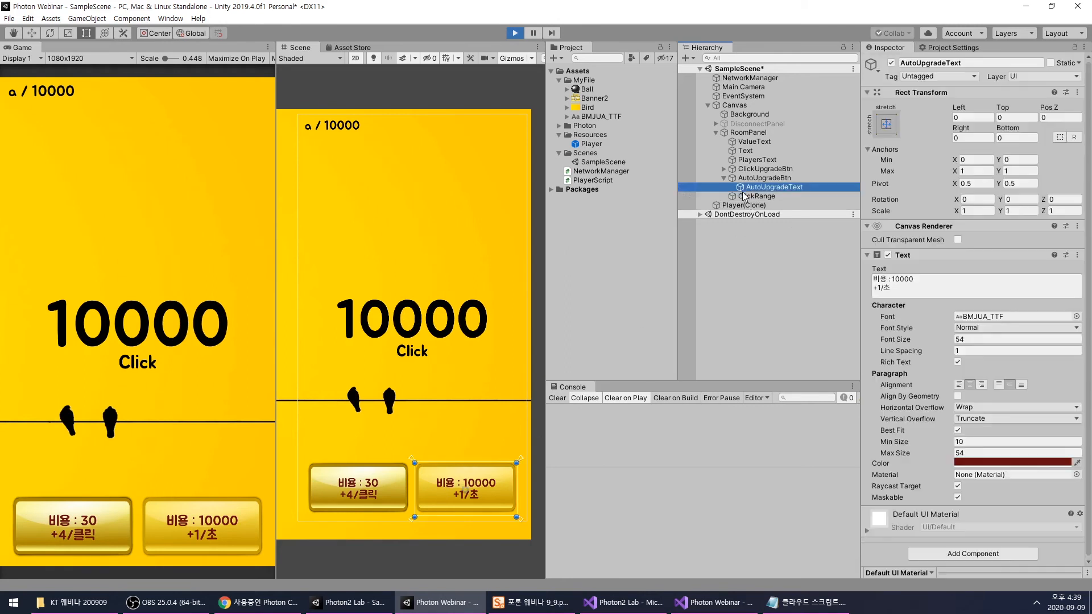
click(514, 33)
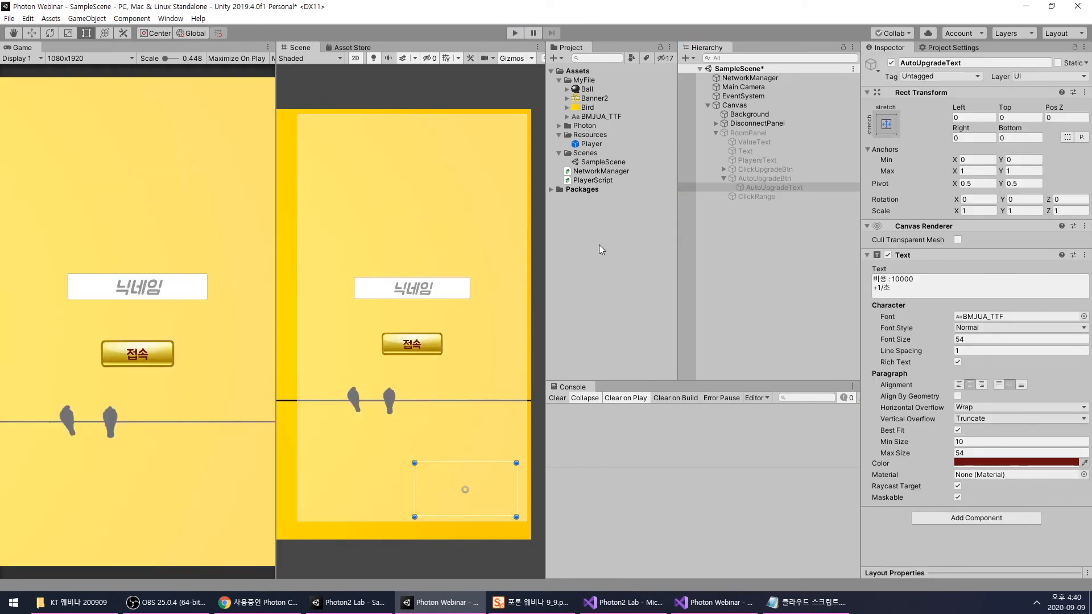
- Switch to Visual Studio and review the AutoUpgradeBtn declaration and the EnableUpgrade and Update methods in NetworkManager.cs
click(710, 603)
scroll(587, 333, up, 12)
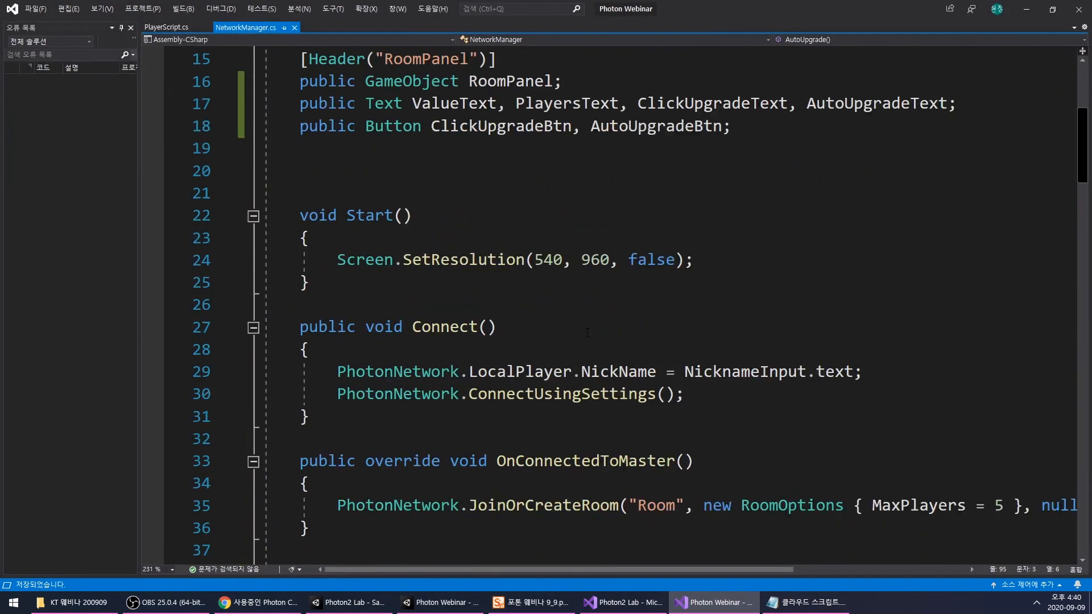
scroll(588, 332, up, 3)
double_click(663, 324)
scroll(685, 354, down, 13)
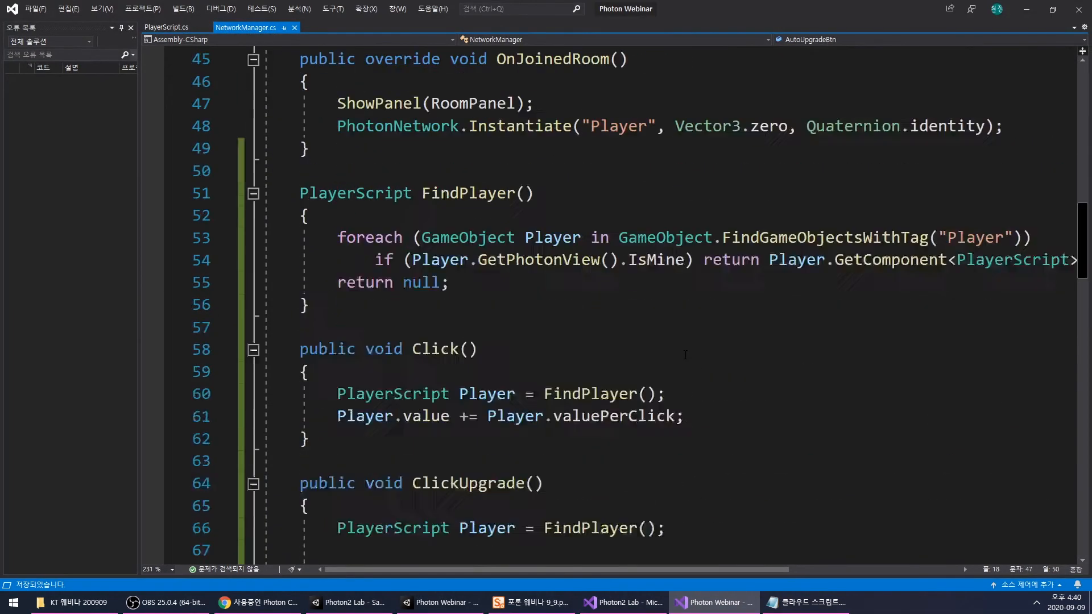
scroll(685, 355, down, 19)
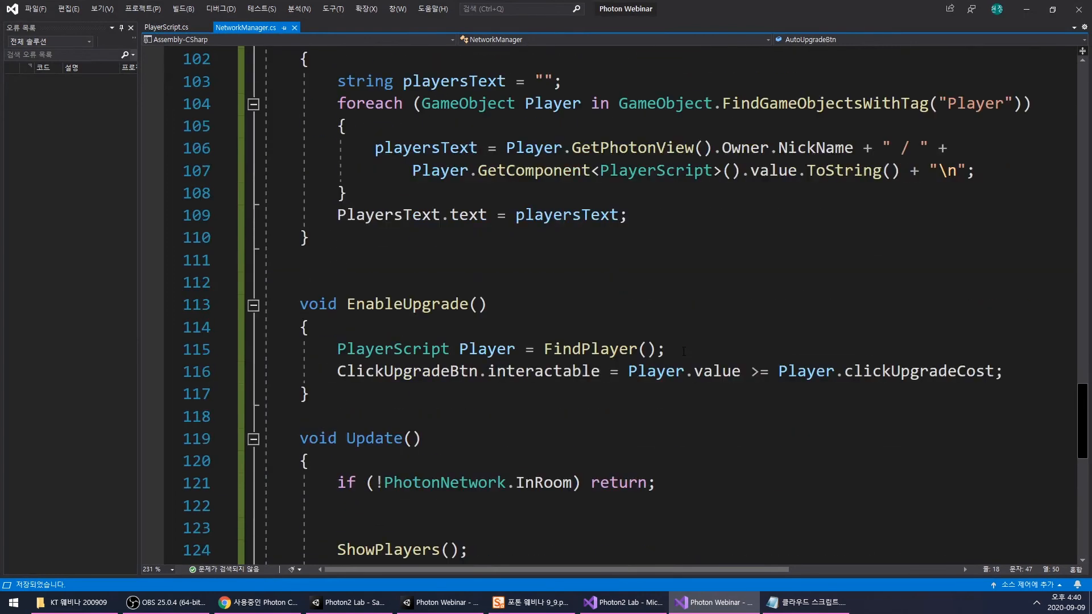
scroll(596, 342, down, 2)
double_click(388, 417)
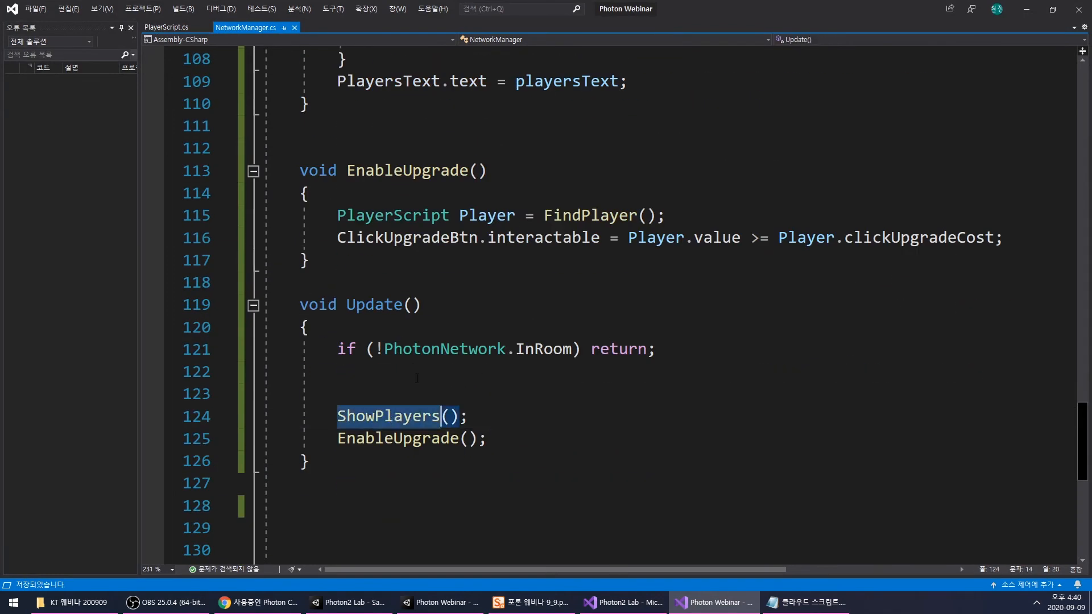
scroll(389, 417, up, 3)
scroll(388, 417, down, 2)
double_click(430, 242)
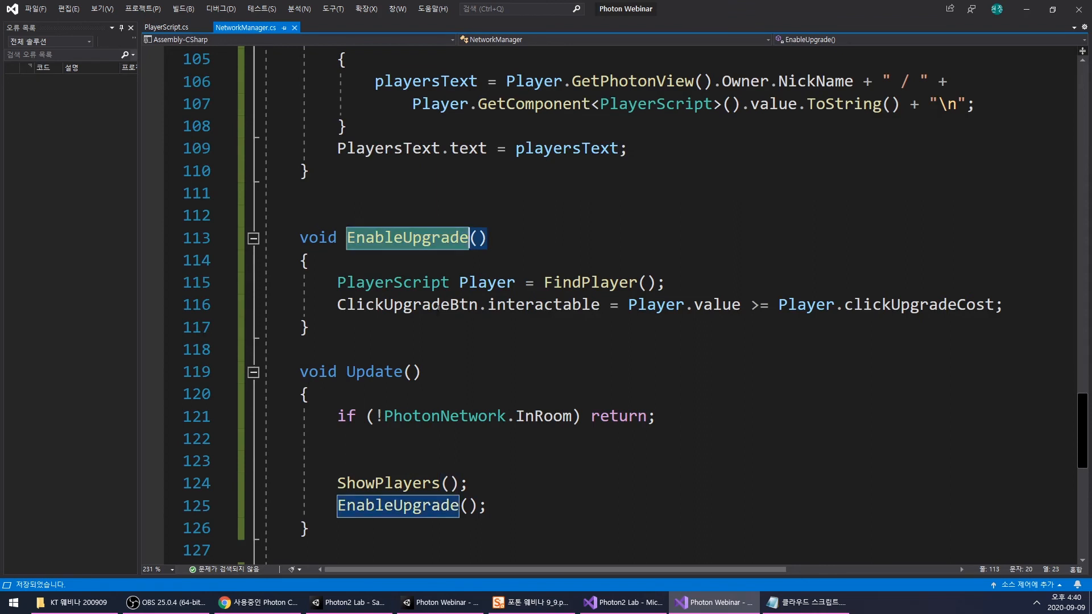
- In EnableUpgrade, below the ClickUpgradeBtn line, add "AutoUpgradeBtn.interactable = Player.value >= Player.autoUpgradeCost;"
click(1013, 307)
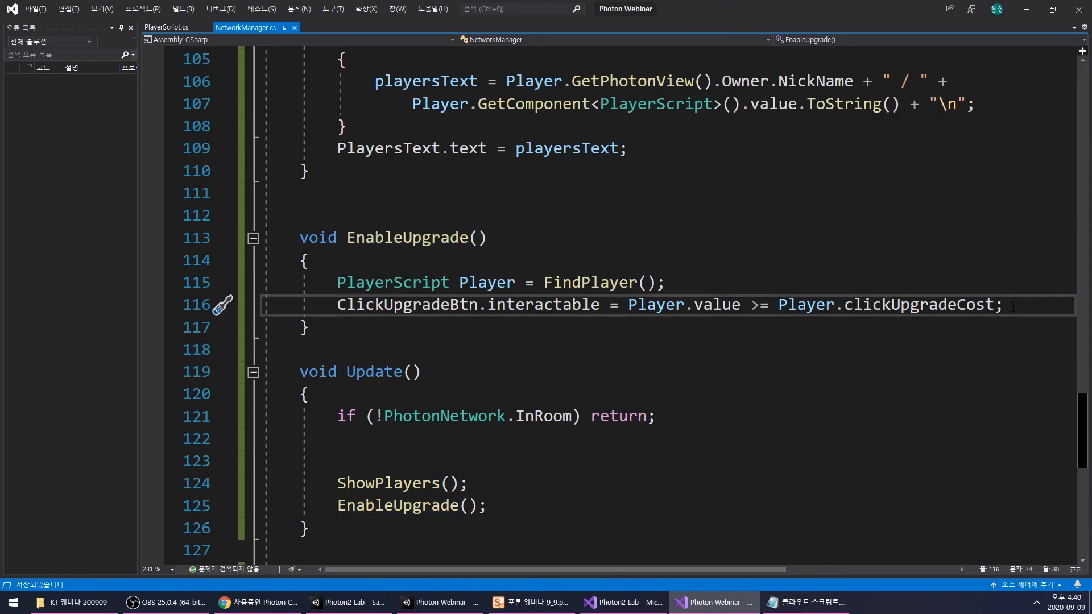
key(Return)
text(AutoUpgradeBtn.ㅑㅜ)
key(BackSpace)
key(BackSpace)
text(interactable)
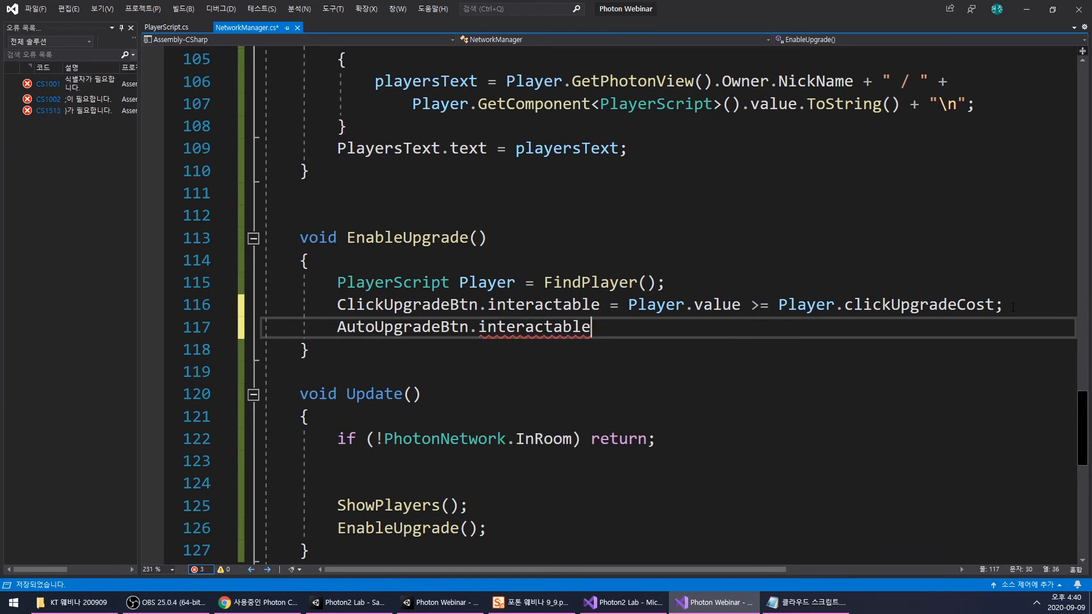
scroll(470, 216, up, 6)
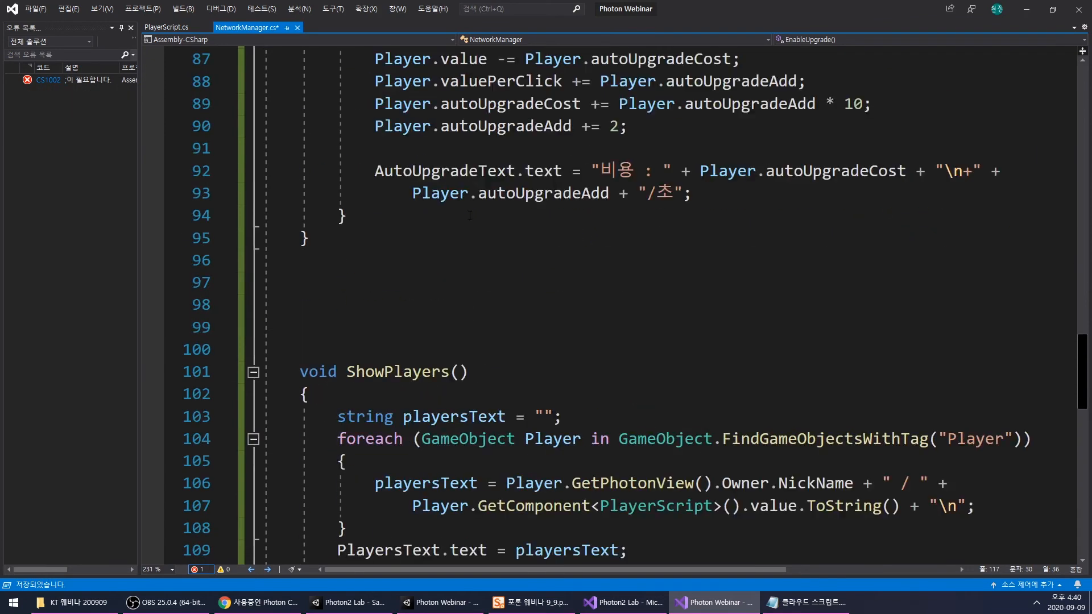
scroll(470, 216, up, 5)
drag(375, 350, 729, 356)
key(ctrl+c)
scroll(730, 356, down, 10)
click(625, 392)
key(ctrl+v)
text(;)
- Switch back to the Photon Webinar project in Unity, run the scene and connect with the nickname "a"
click(693, 607)
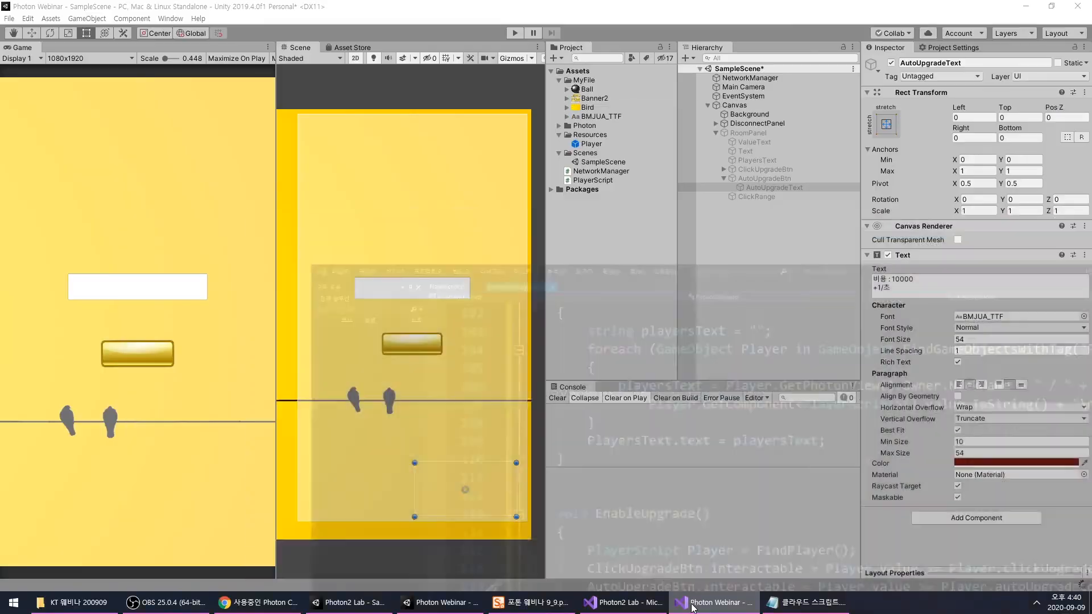
click(514, 32)
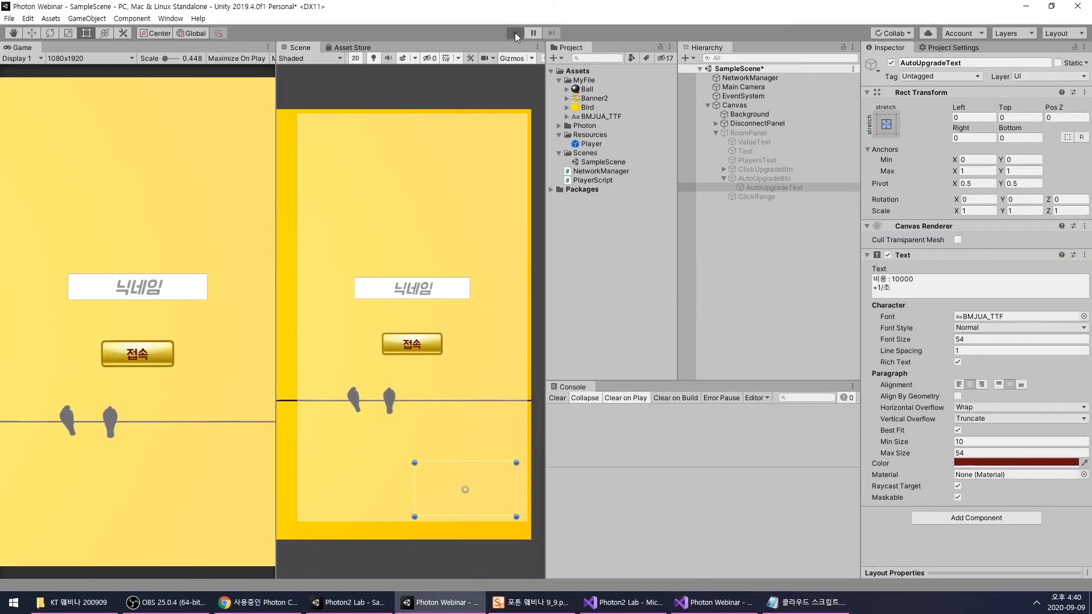
click(137, 287)
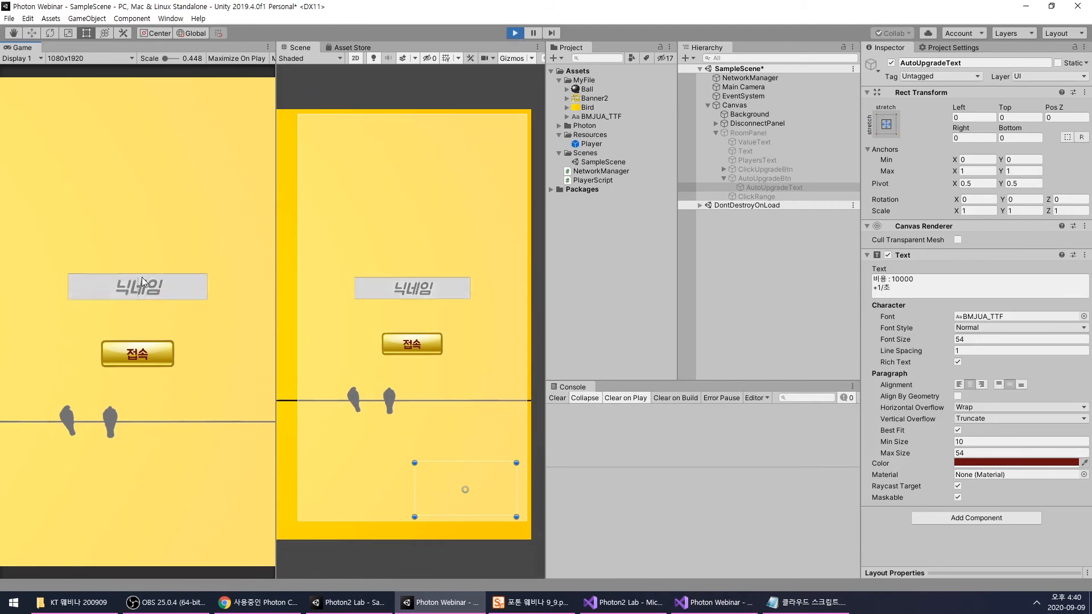
text(a)
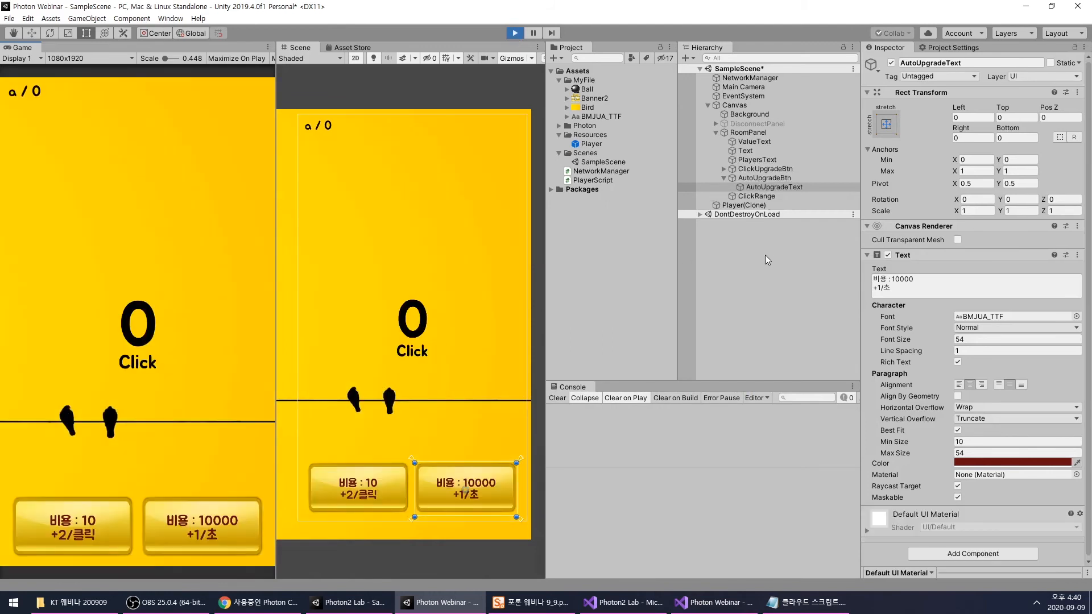
- Set the running Player(Clone)'s Value to 10000 and buy the +1/초 auto upgrade costing 10000 in the game
click(744, 205)
click(966, 485)
text(10000)
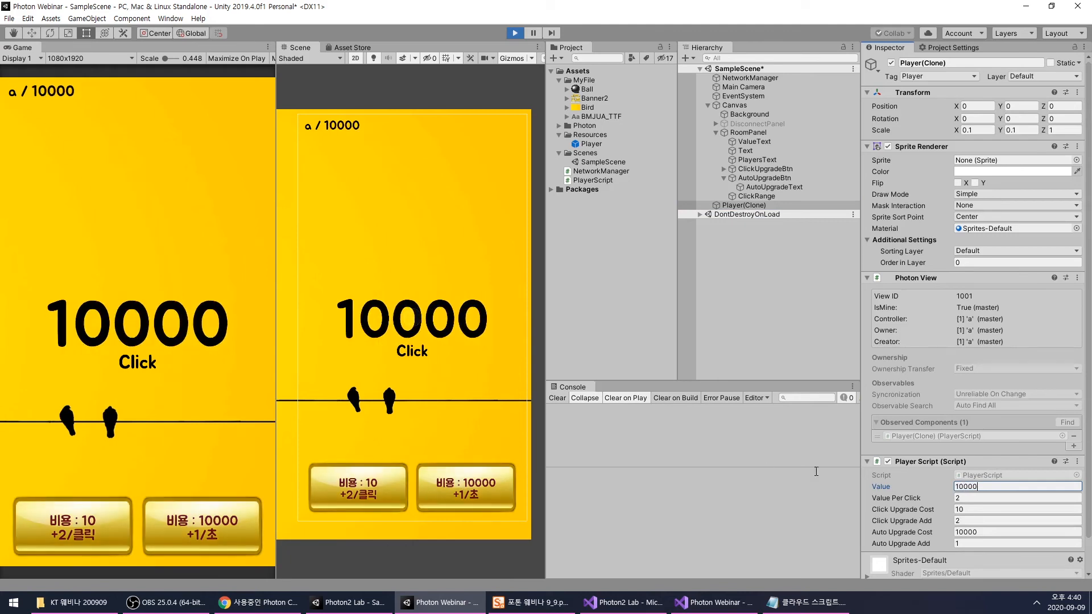
click(705, 295)
click(739, 206)
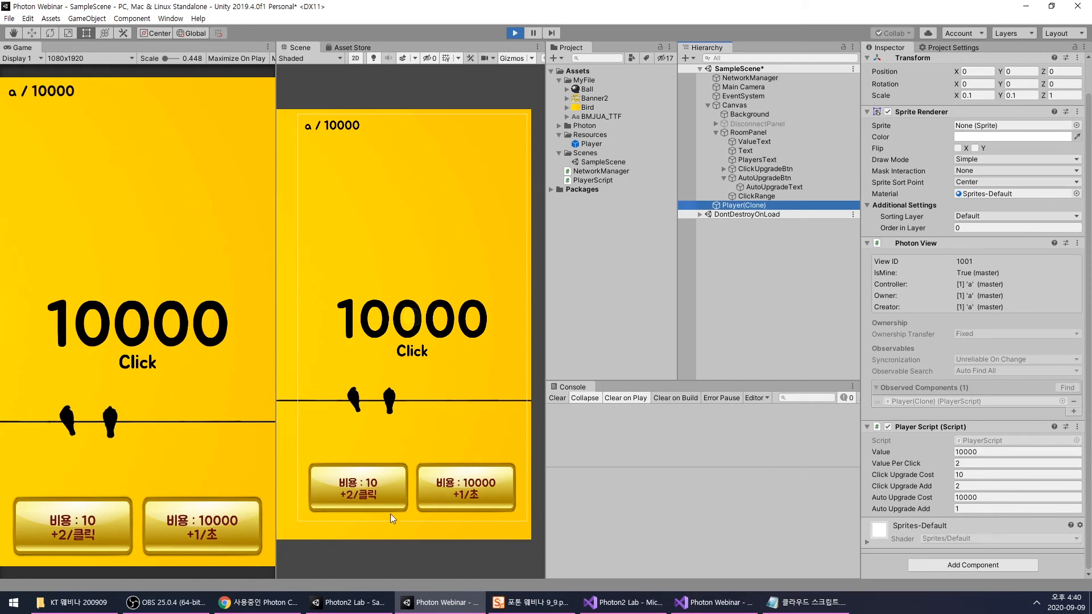
click(216, 524)
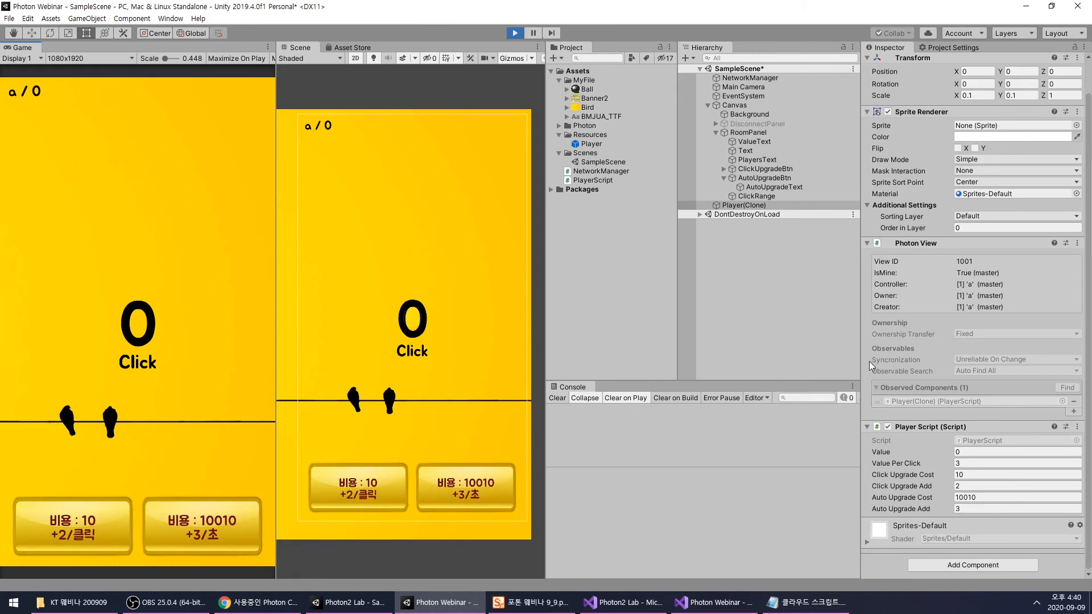
- Raise the running Player(Clone)'s Value to 100000, buy the +3/초 auto upgrade costing 10010, and stop the scene
click(969, 453)
text(100000)
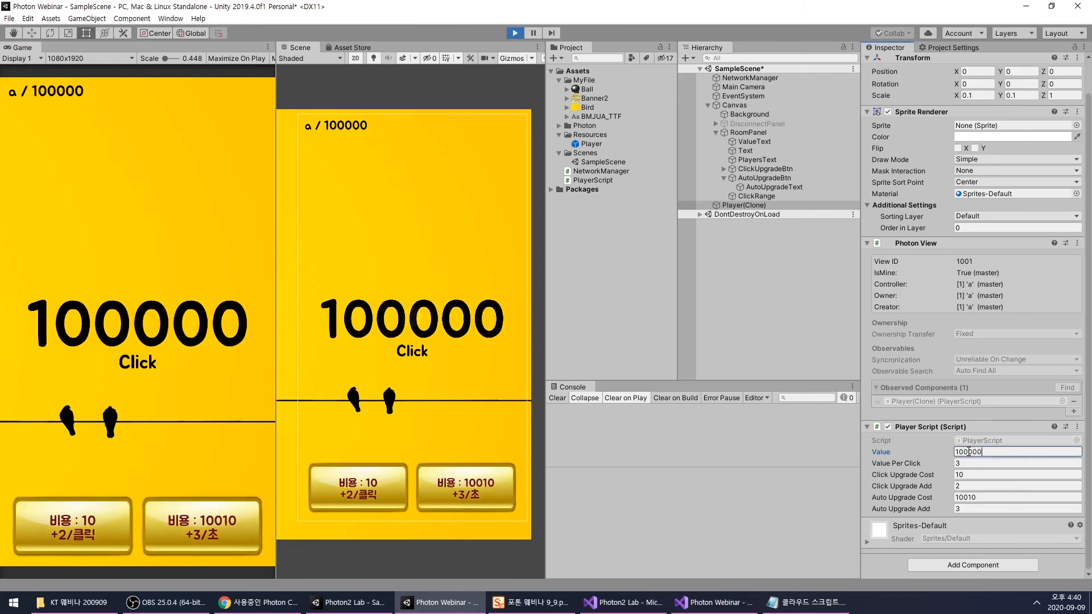
click(477, 486)
click(196, 532)
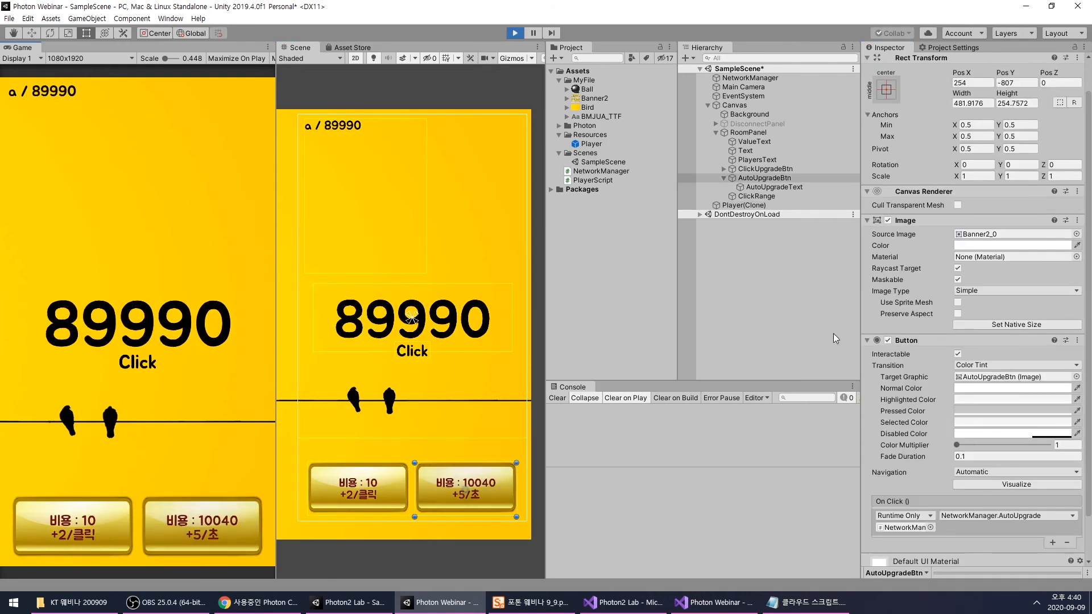
click(742, 205)
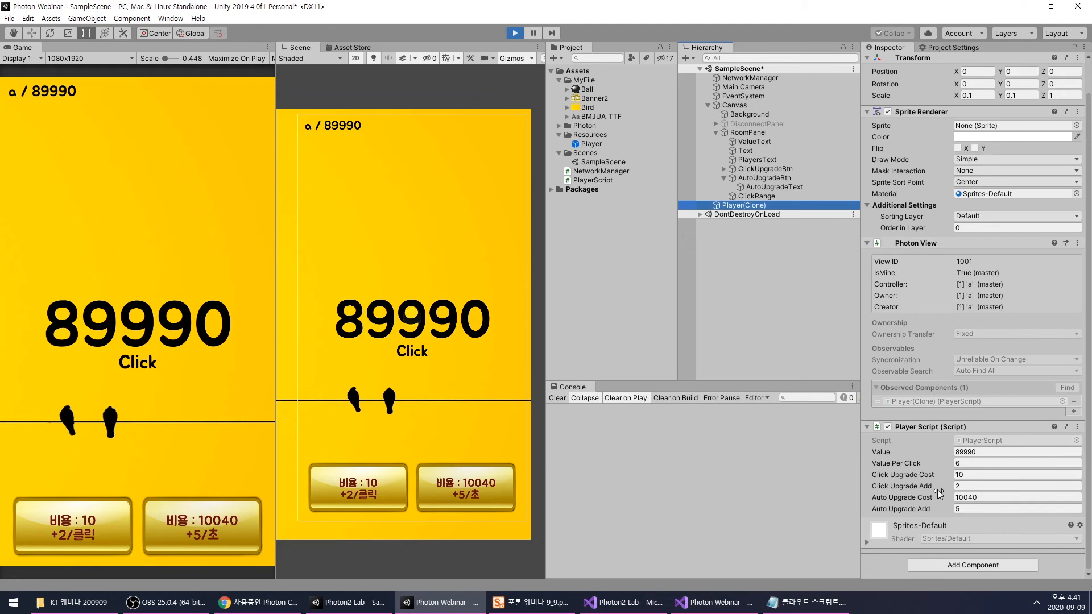
click(515, 33)
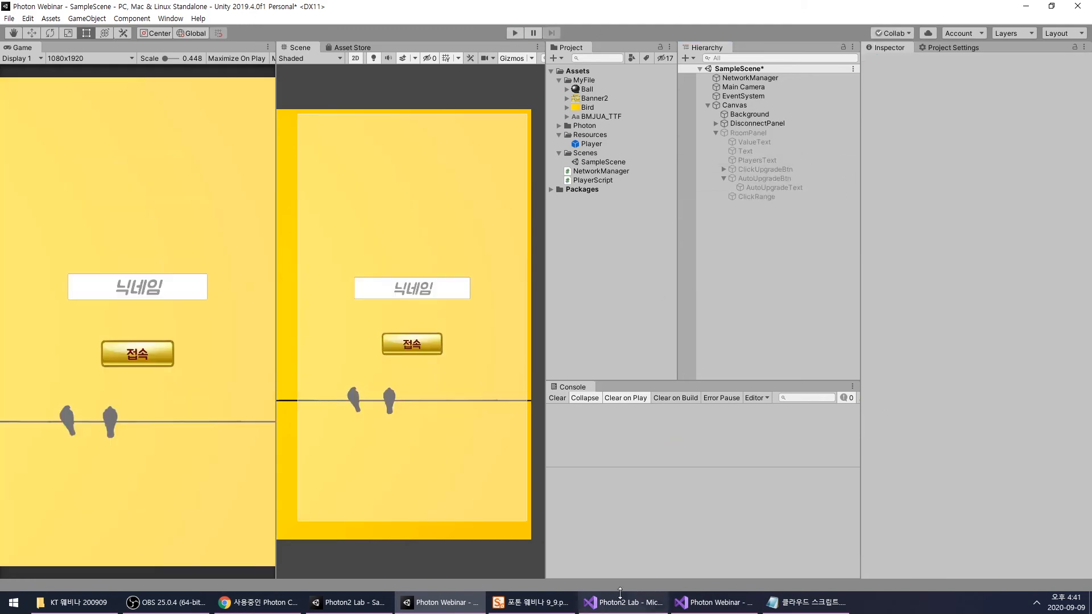
- In Visual Studio, add a public int field valuePerSecond before autoUpgradeCost in PlayerScript.cs and save the script
click(707, 602)
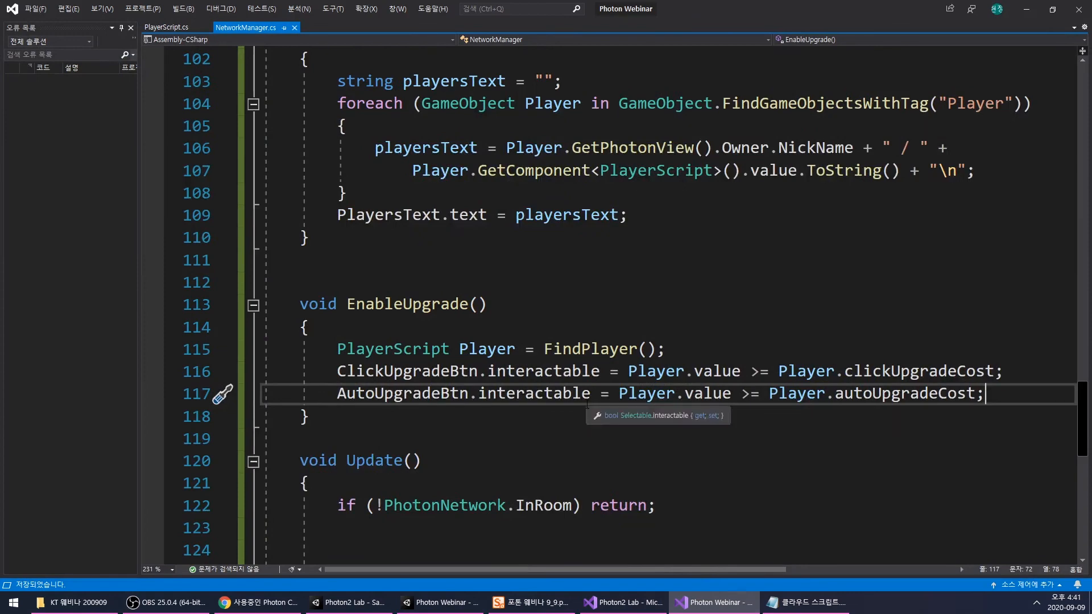
key(ctrl+Tab)
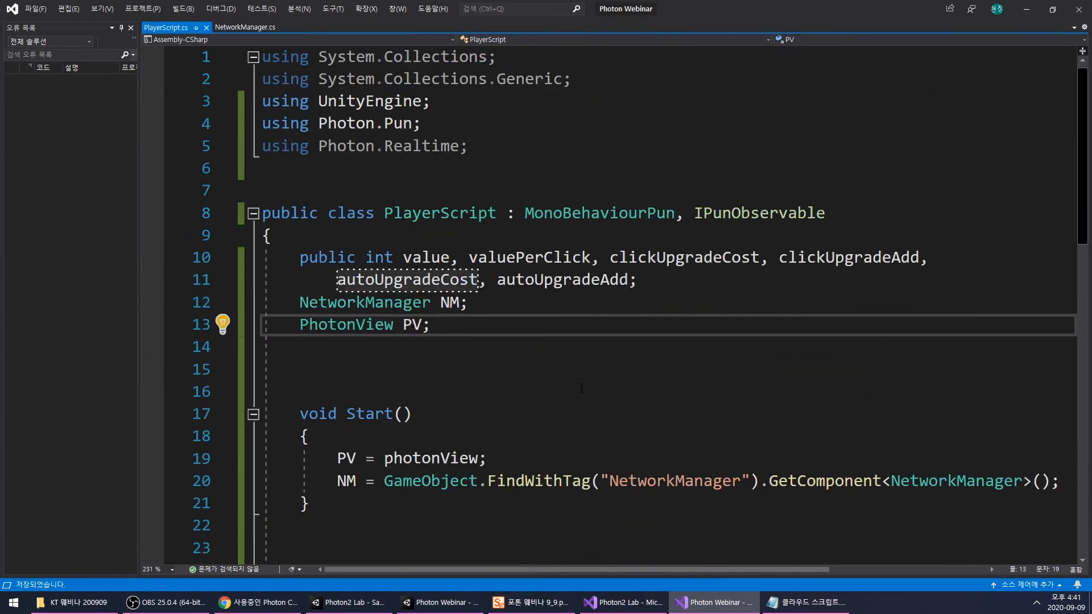
click(439, 261)
double_click(549, 262)
key(ctrl+c)
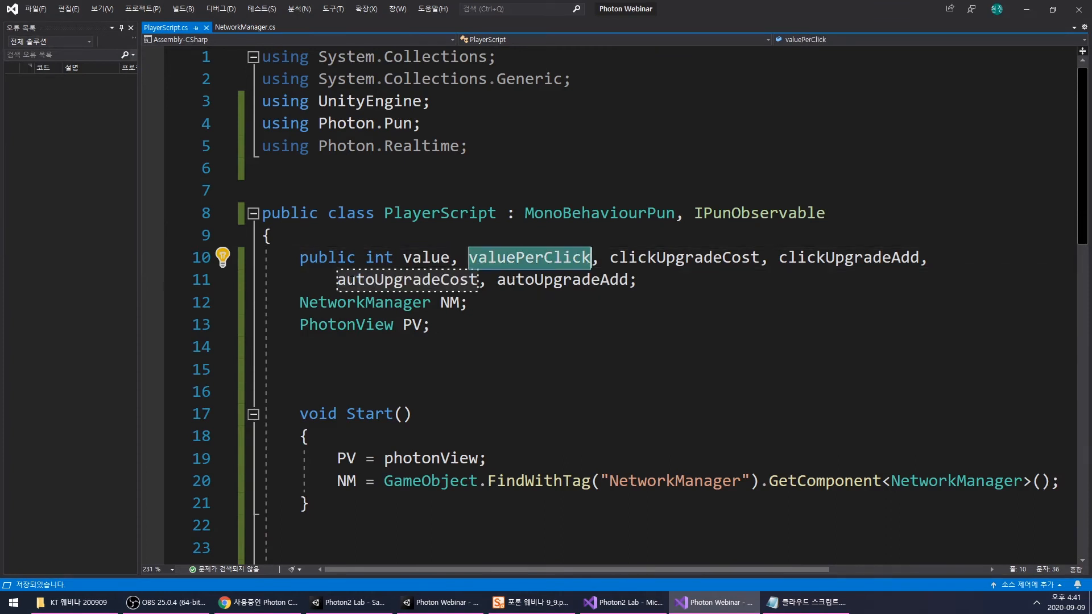
click(339, 282)
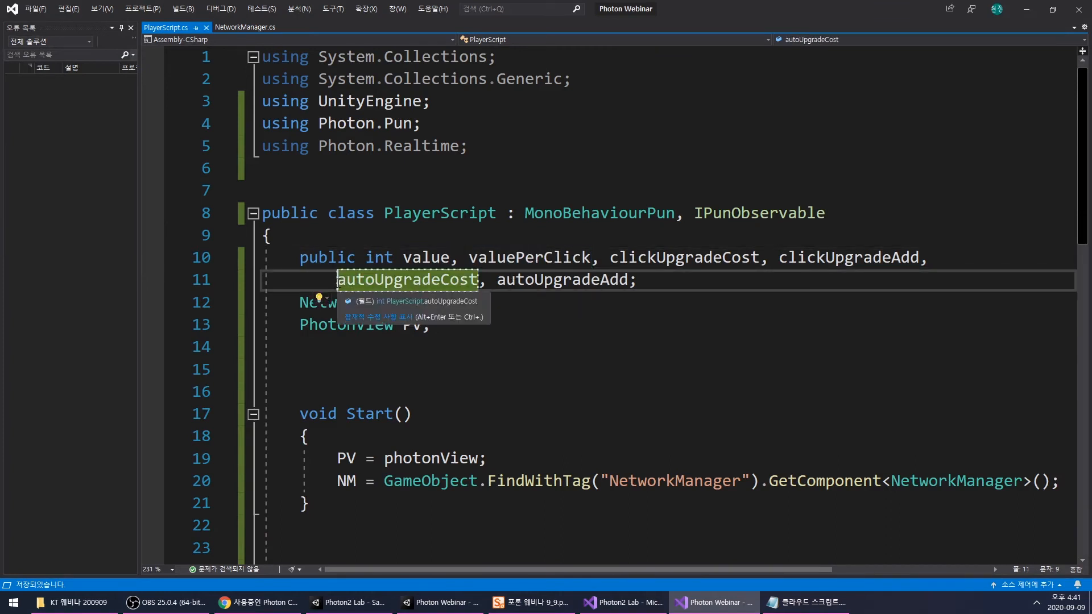
text(,)
key(Left)
key(Left)
key(ctrl+v)
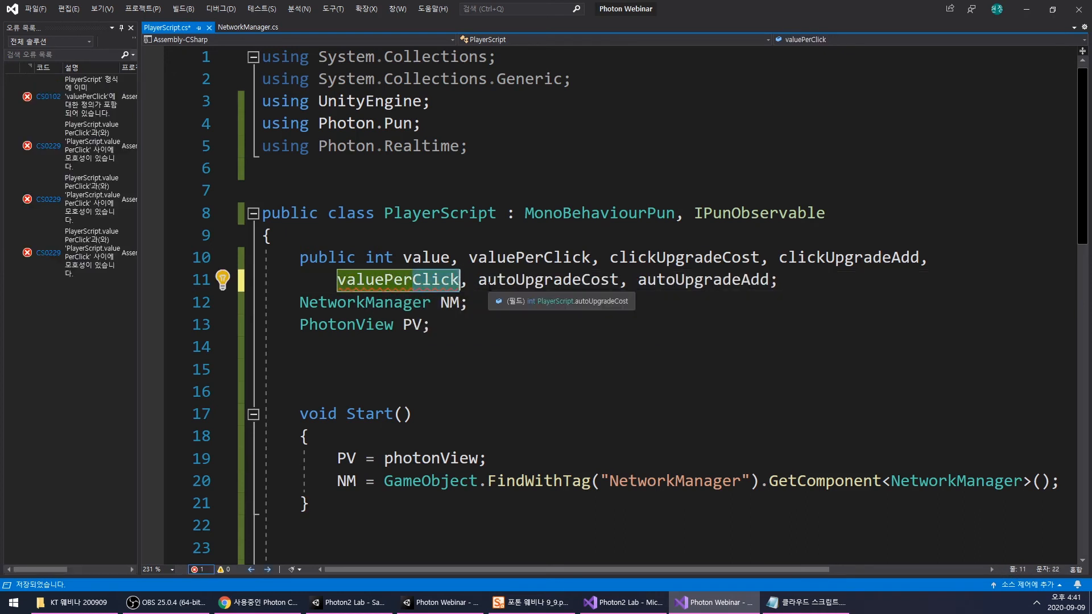
text(Se)
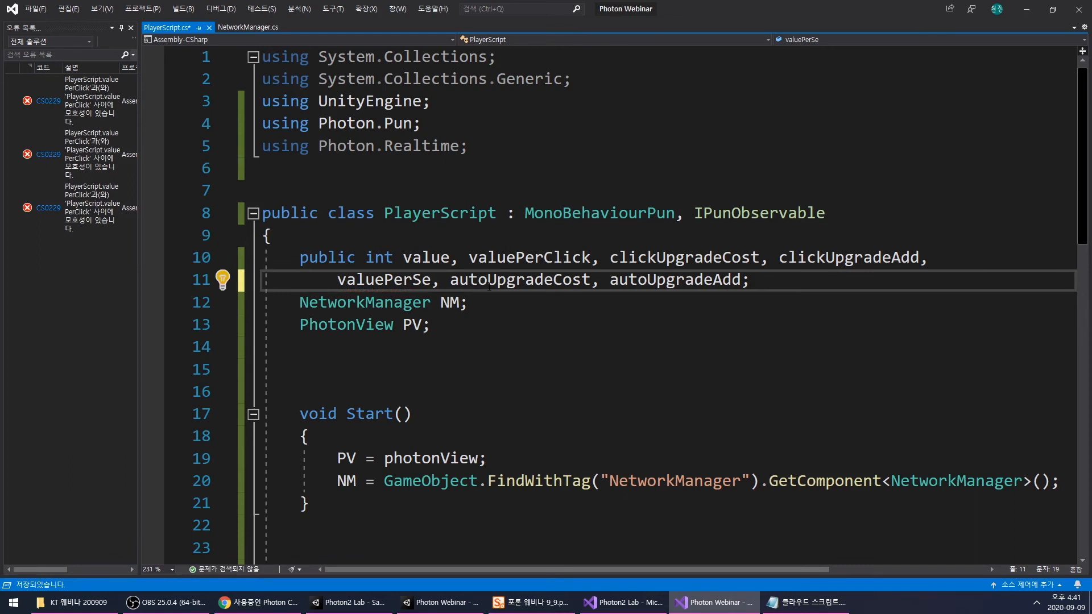
text(cond)
key(Down)
key(ctrl+s)
double_click(418, 280)
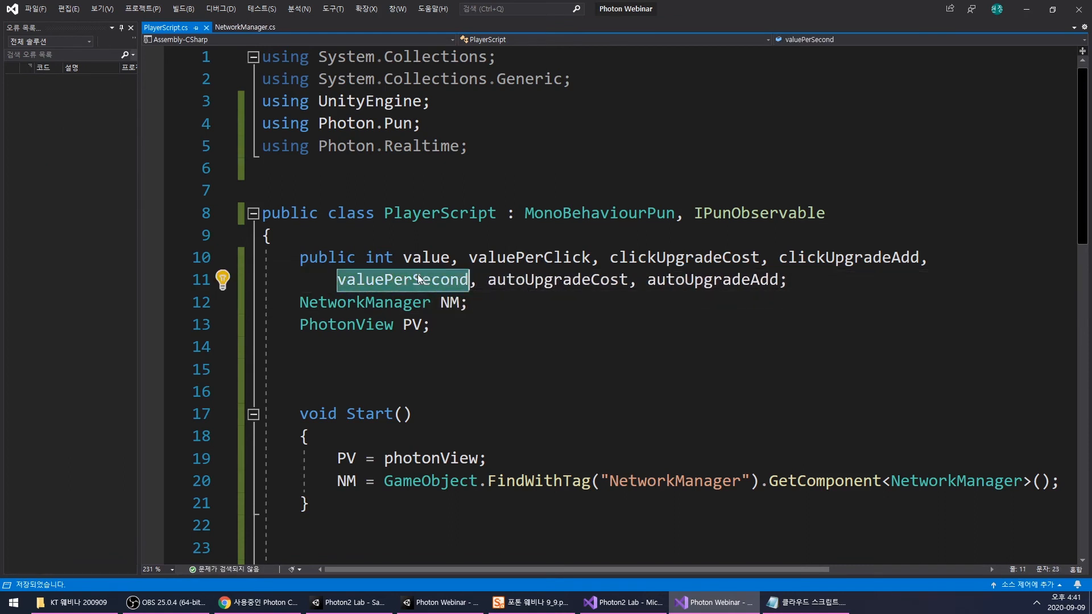
click(516, 310)
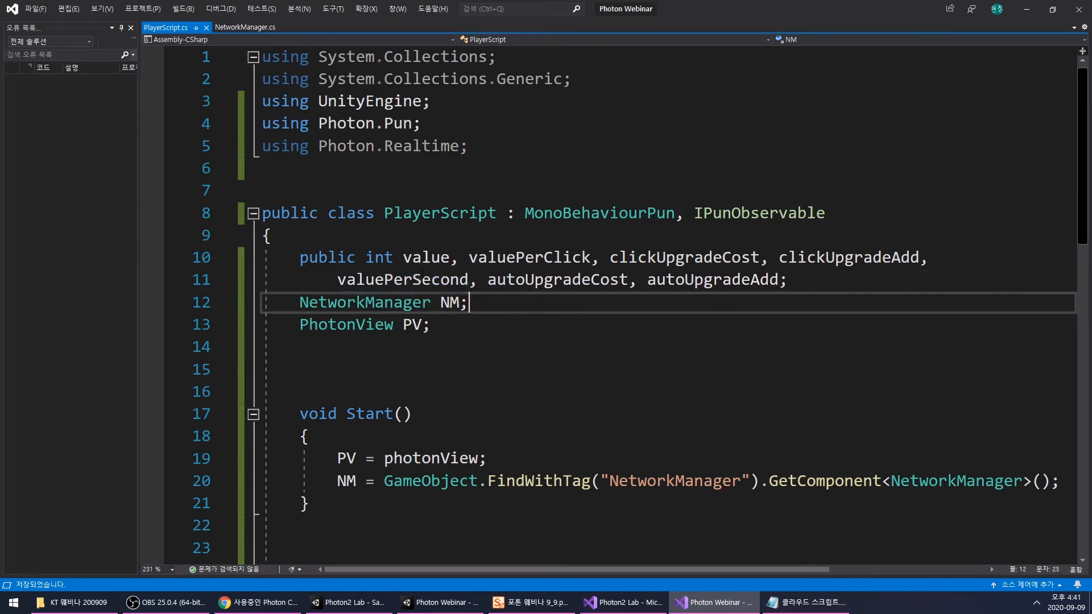
- In NetworkManager.cs, make AutoUpgrade add autoUpgradeAdd to Player.valuePerSecond instead of Player.valuePerClick
click(243, 27)
scroll(639, 366, down, 7)
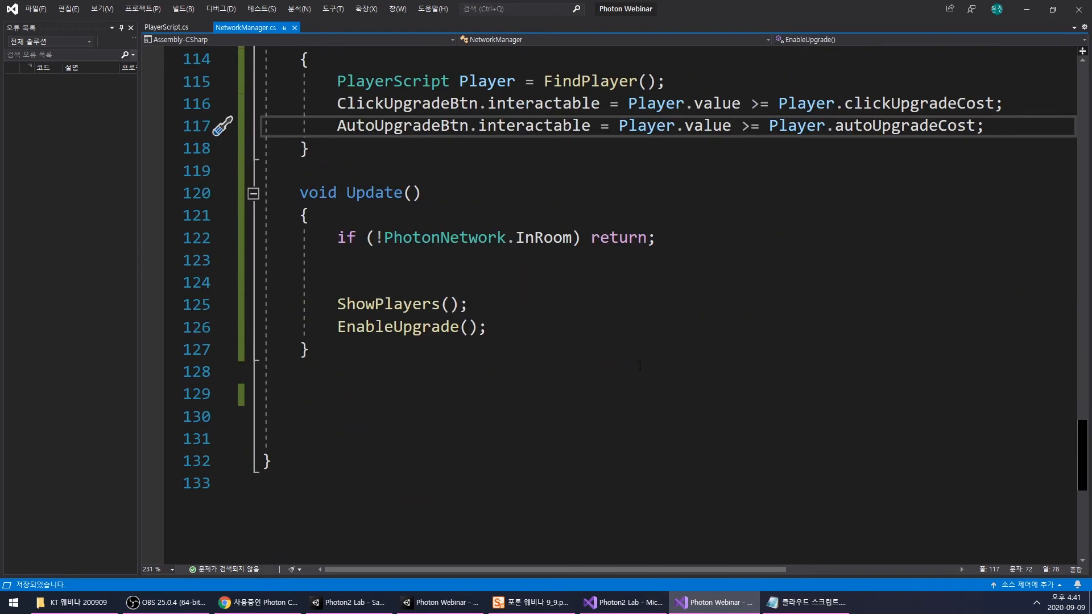
scroll(644, 362, up, 2)
scroll(699, 351, up, 5)
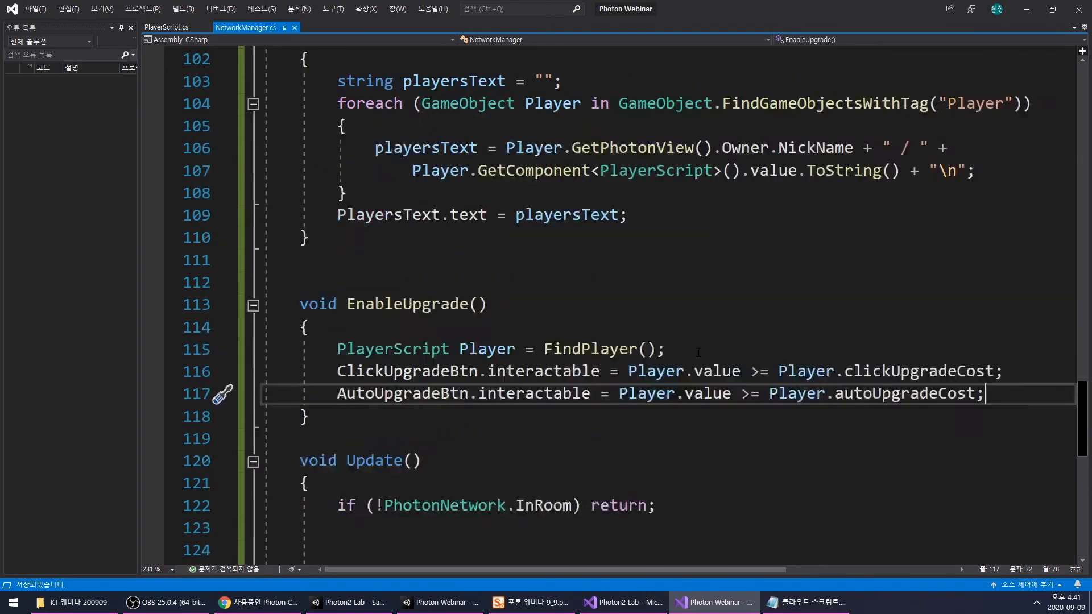
scroll(699, 352, up, 3)
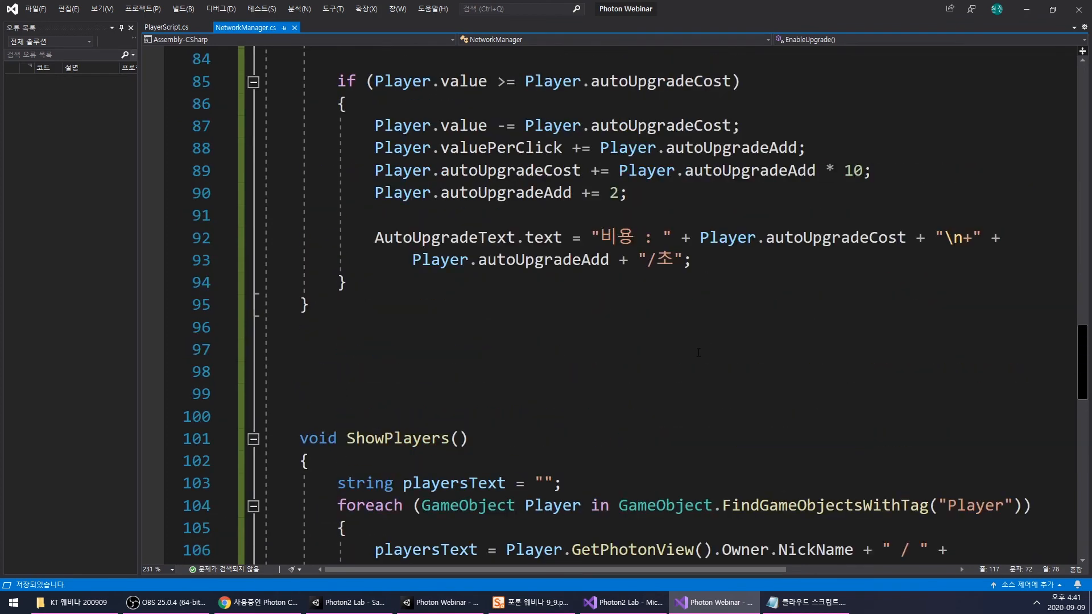
scroll(700, 354, up, 2)
click(654, 329)
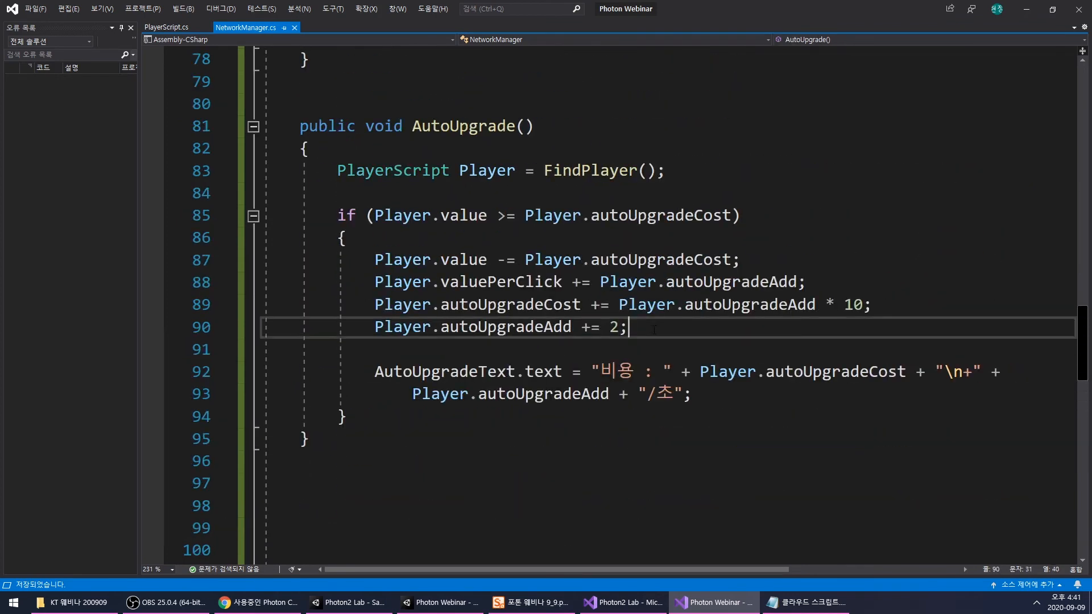
double_click(524, 281)
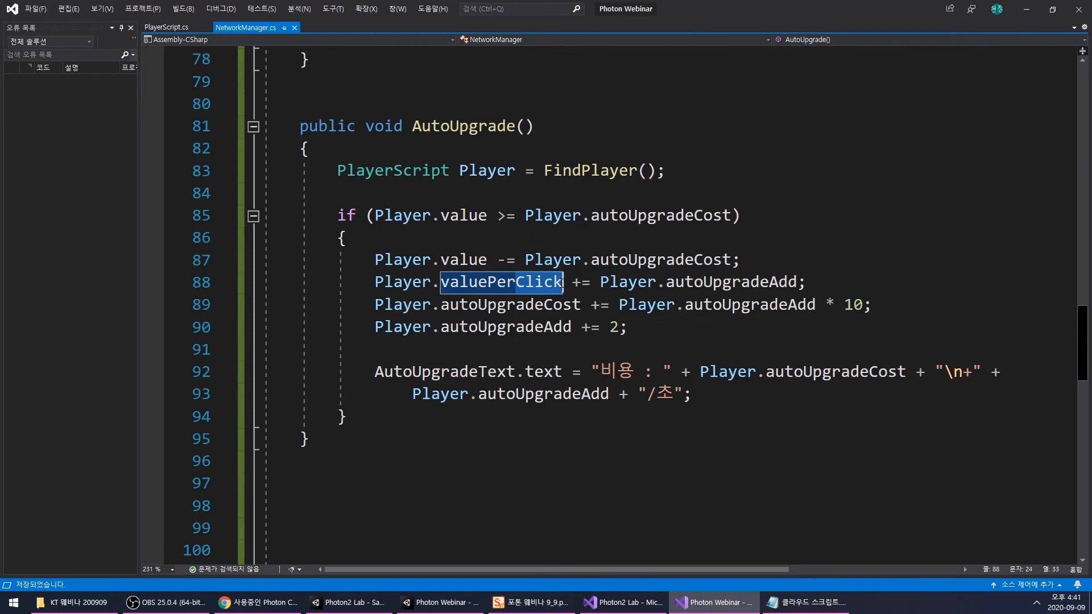
text(valuePerSe)
text(cond)
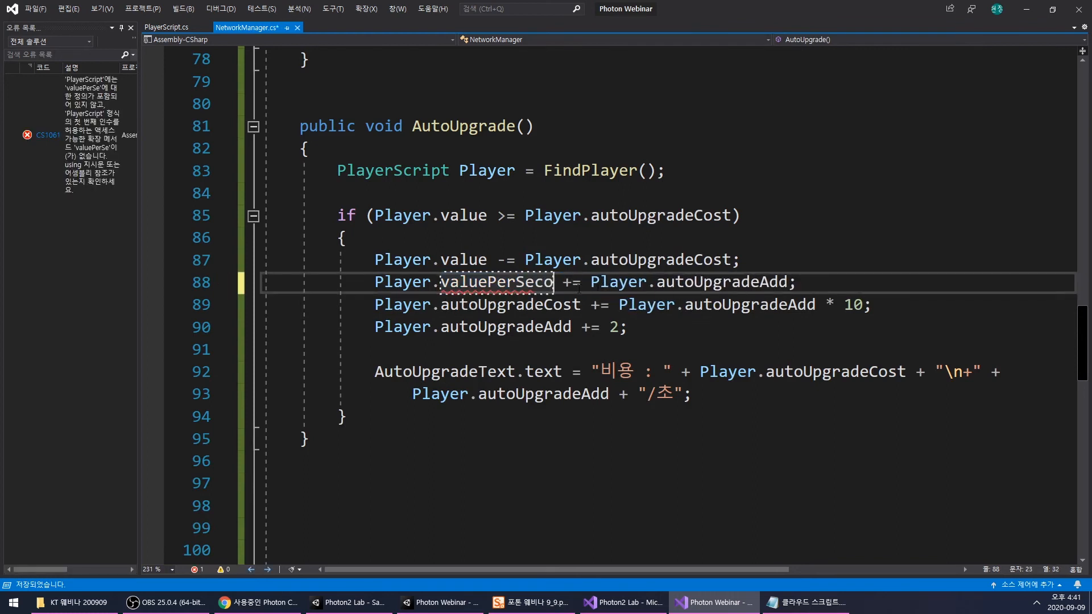
click(714, 333)
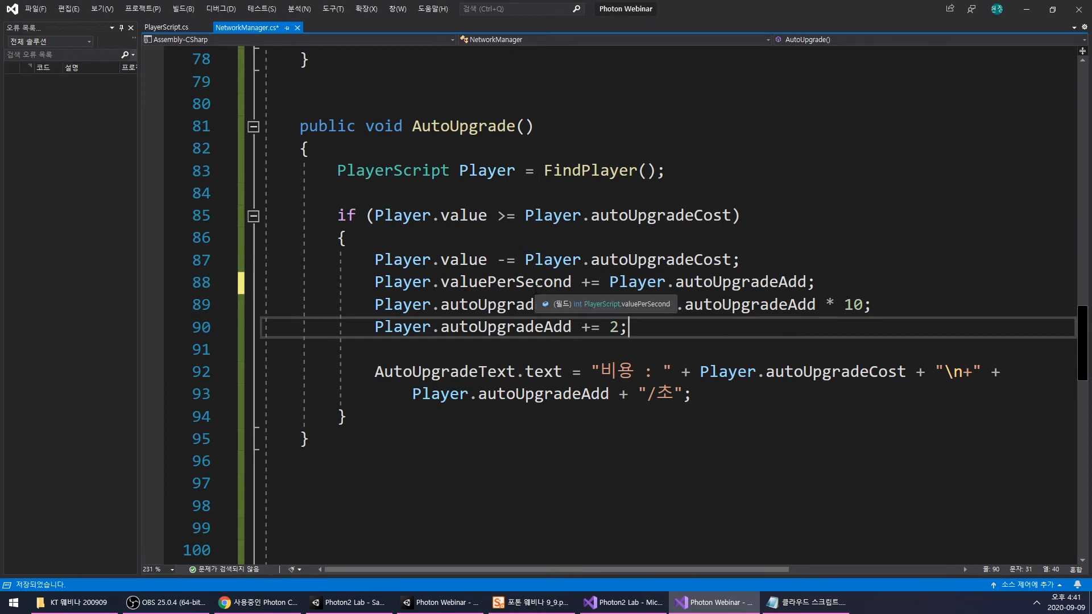
- Switch to the Photon2 Lab sample and examine how ClickUpgrade, ValuePerSecond and AutoUpgrade are written in its NetworkManager.cs
key(alt+Tab)
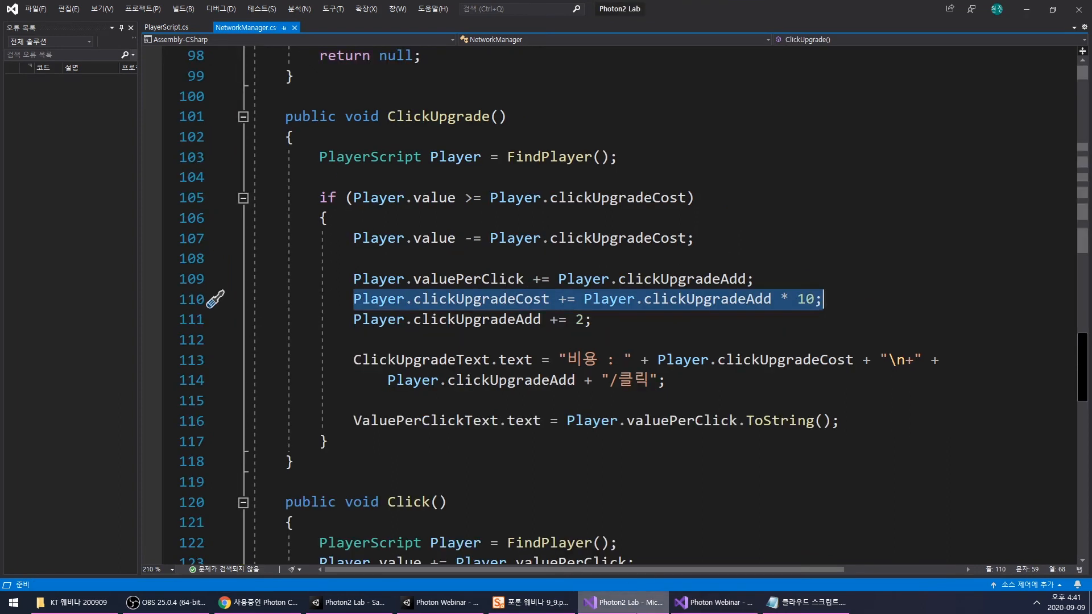
click(636, 442)
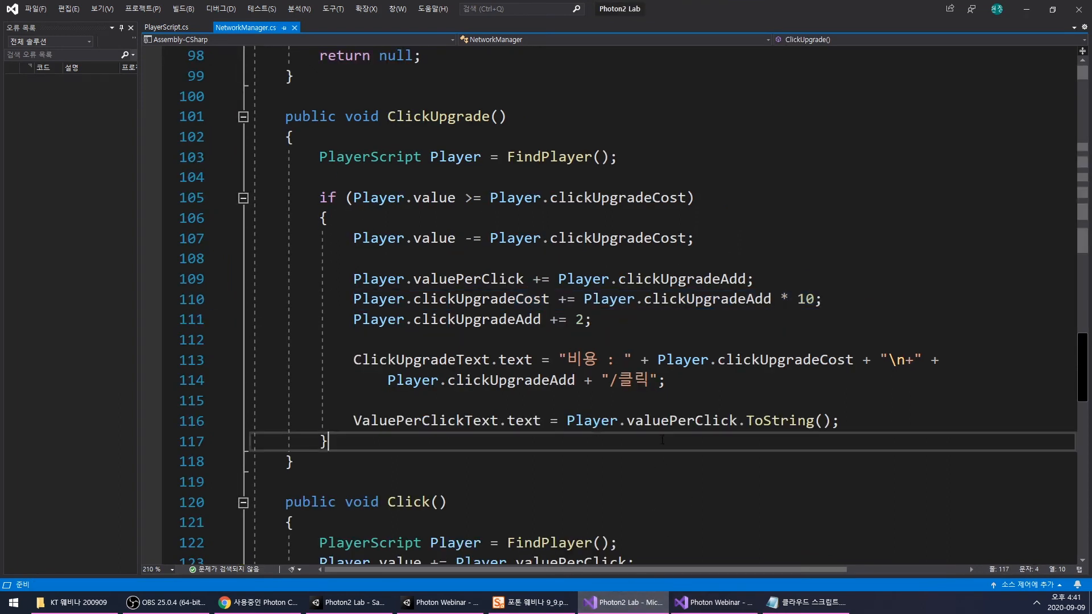
click(630, 601)
click(647, 601)
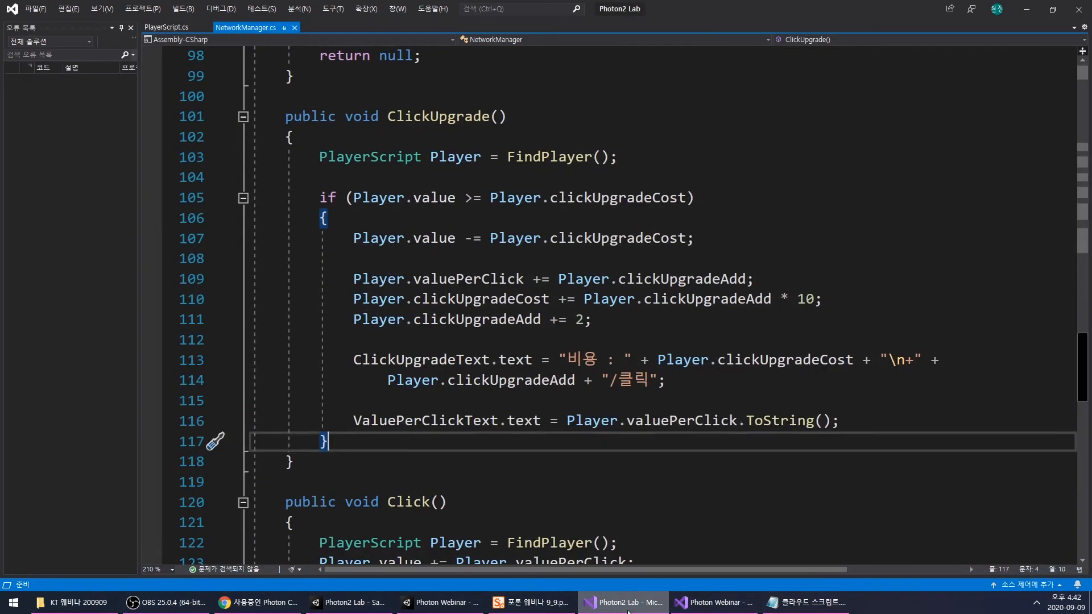
click(738, 421)
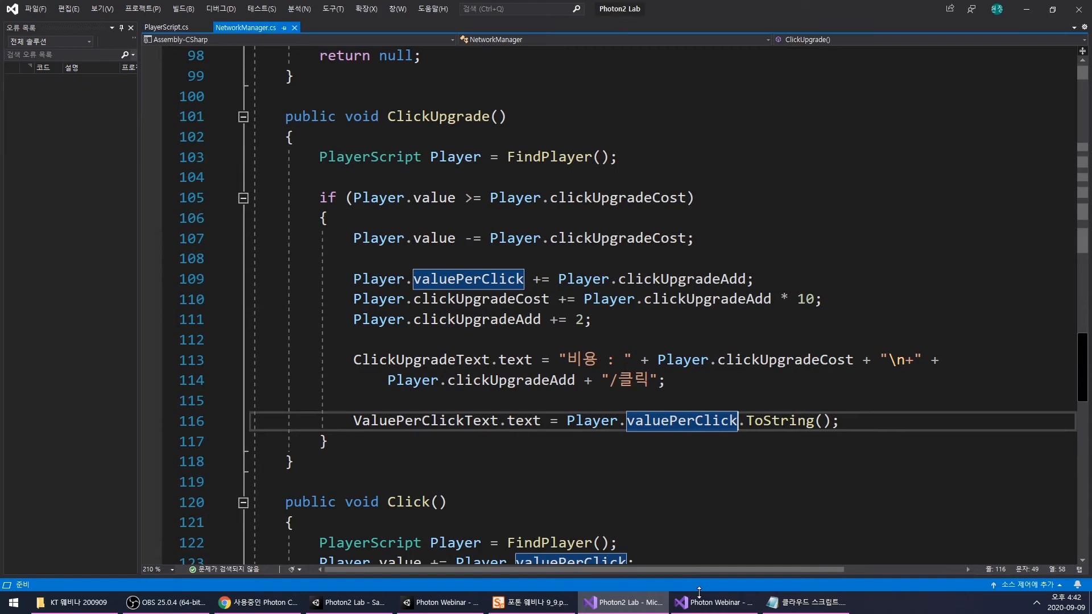
click(705, 606)
click(624, 603)
click(624, 605)
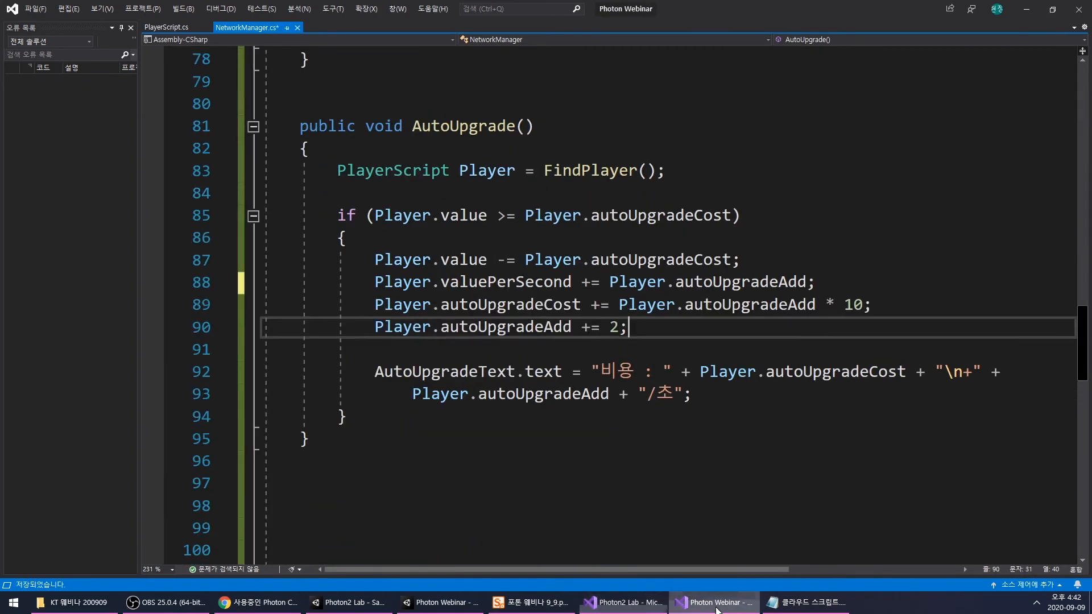
click(624, 604)
scroll(638, 396, down, 6)
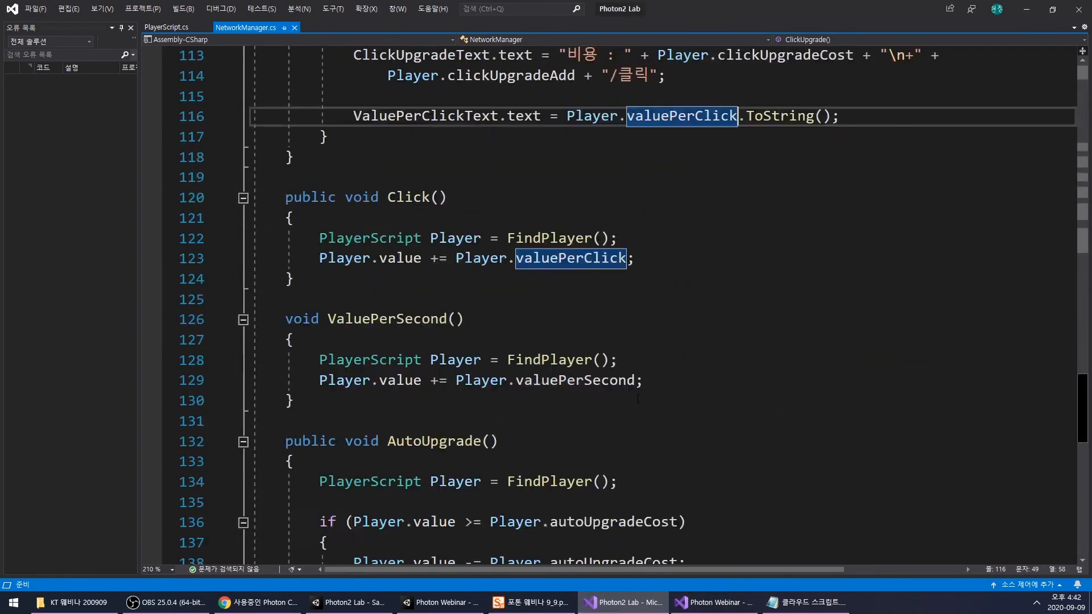
scroll(638, 396, down, 3)
scroll(643, 552, down, 1)
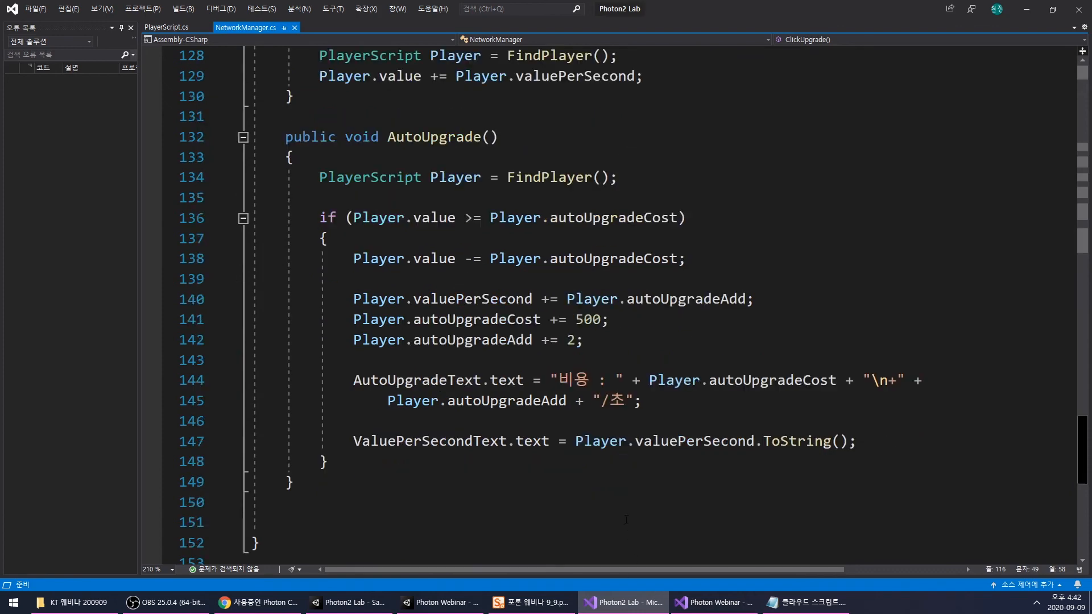
mouse_move(638, 611)
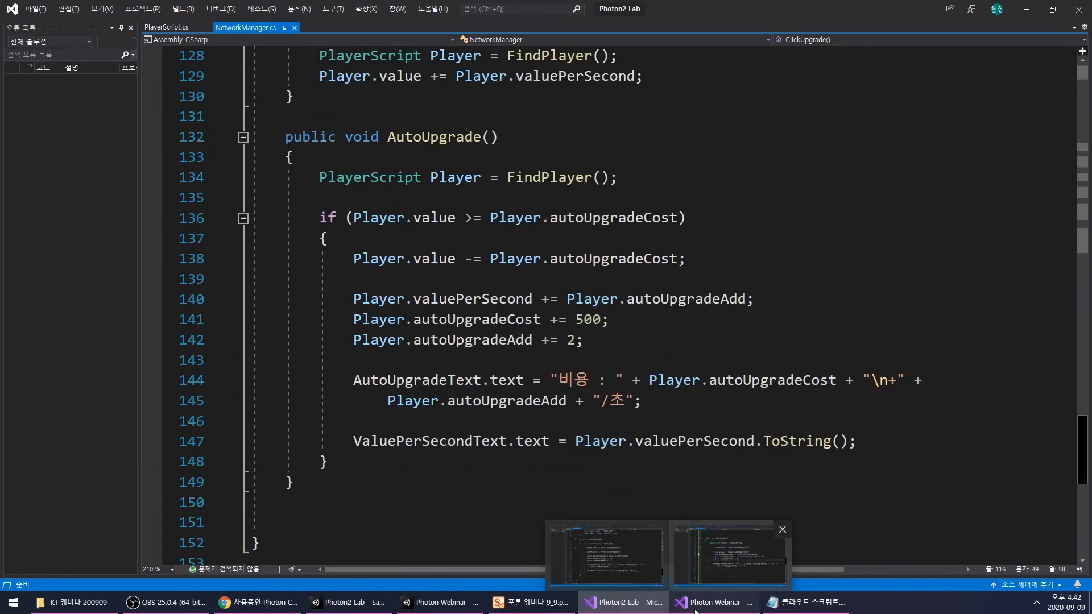
- In the Photon Webinar NetworkManager.cs, make AutoUpgrade raise autoUpgradeCost by 500, check the cost table in the notes, and save the script
click(714, 603)
drag(619, 306, 862, 306)
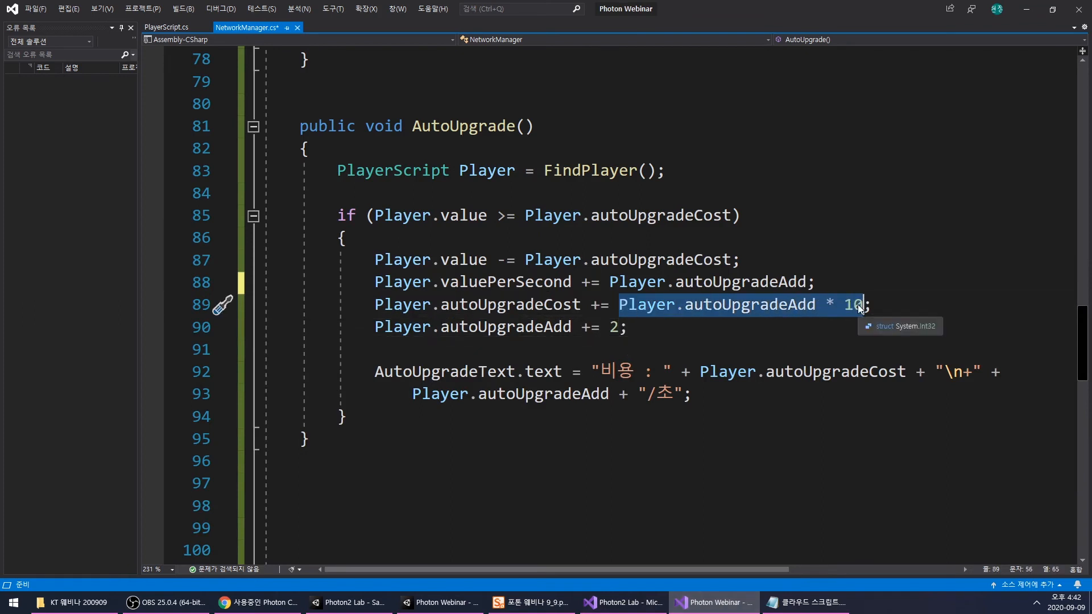
text(500)
click(808, 603)
scroll(342, 352, down, 3)
drag(401, 320, 360, 304)
click(378, 324)
click(360, 306)
click(909, 335)
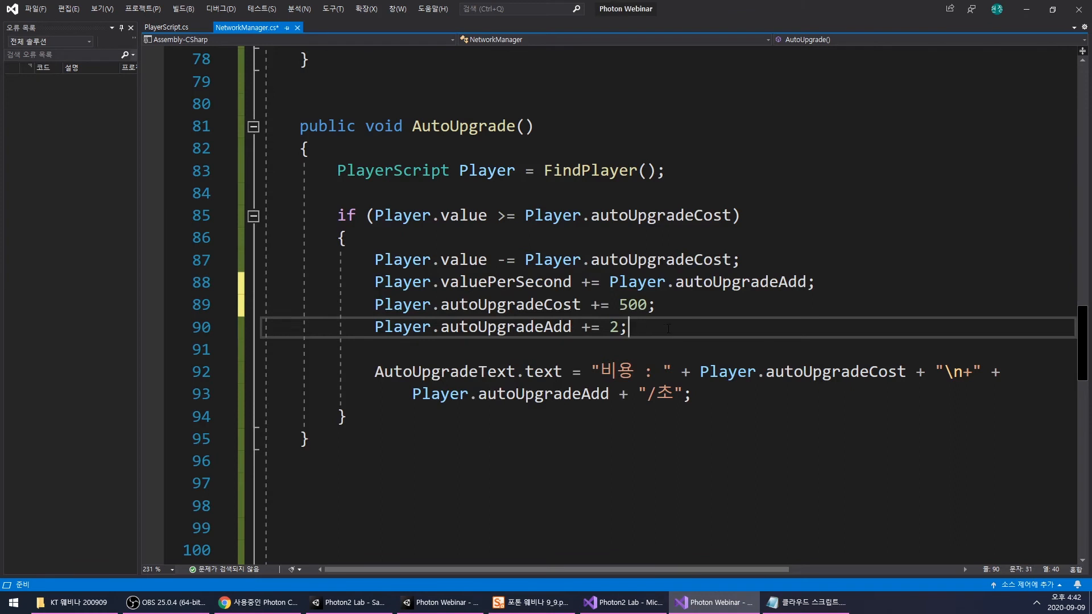
key(ctrl+s)
click(703, 395)
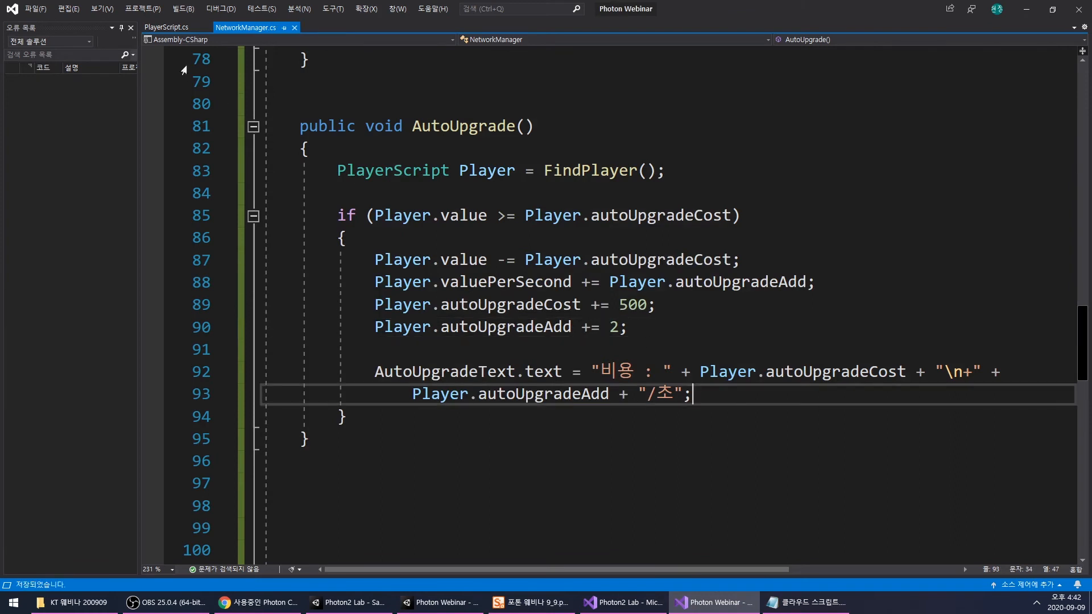
- Return to the Photon Webinar project in Unity, run the scene, connect with the nickname "a" and earn a few points in the game
scroll(643, 398, up, 20)
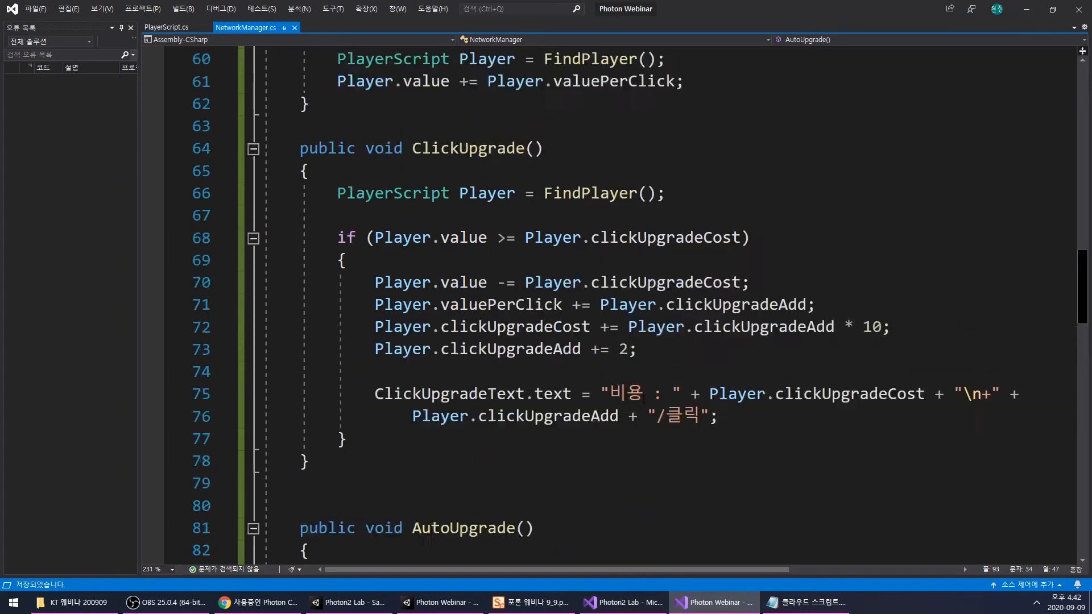
scroll(643, 398, up, 1)
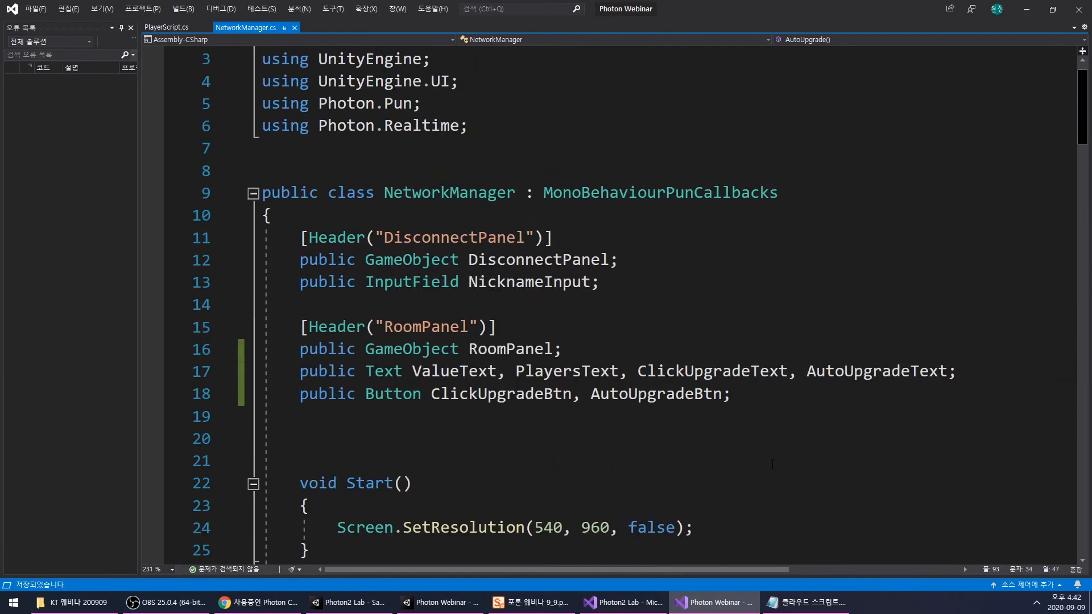
click(714, 603)
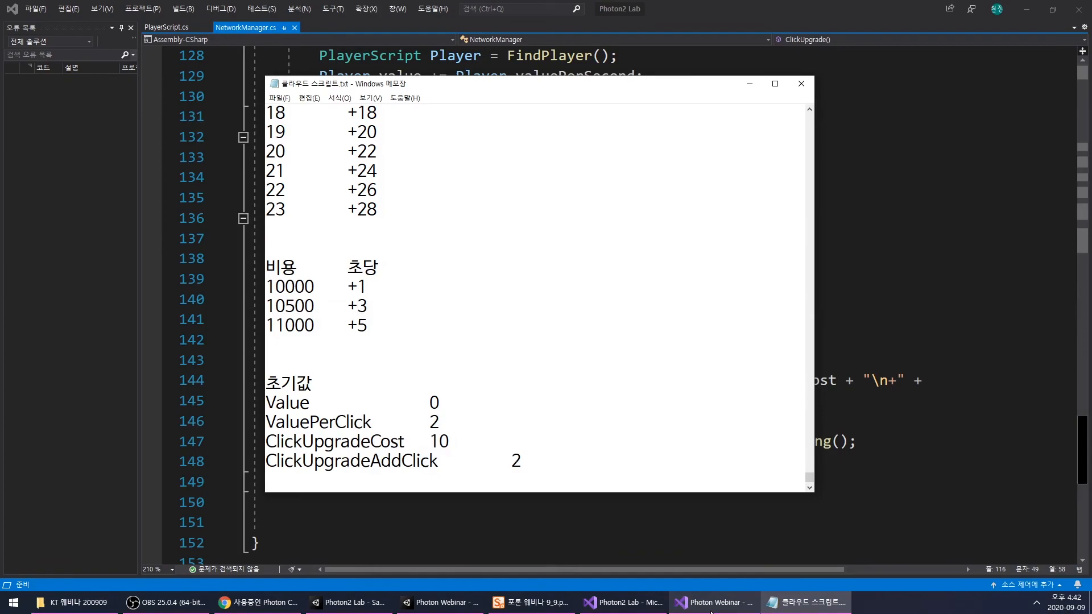
click(751, 84)
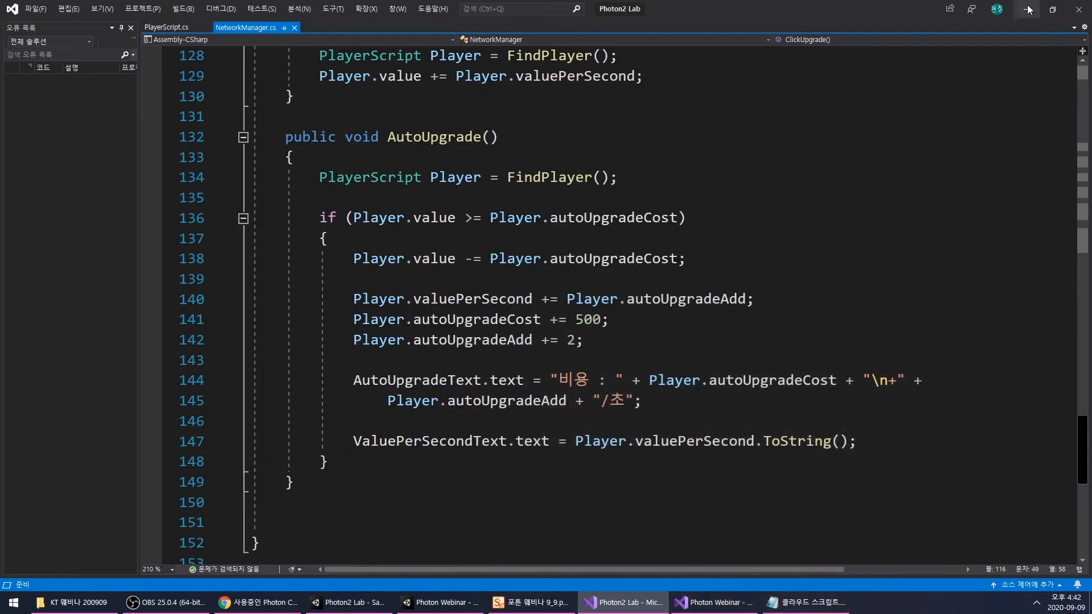
click(1028, 9)
click(515, 34)
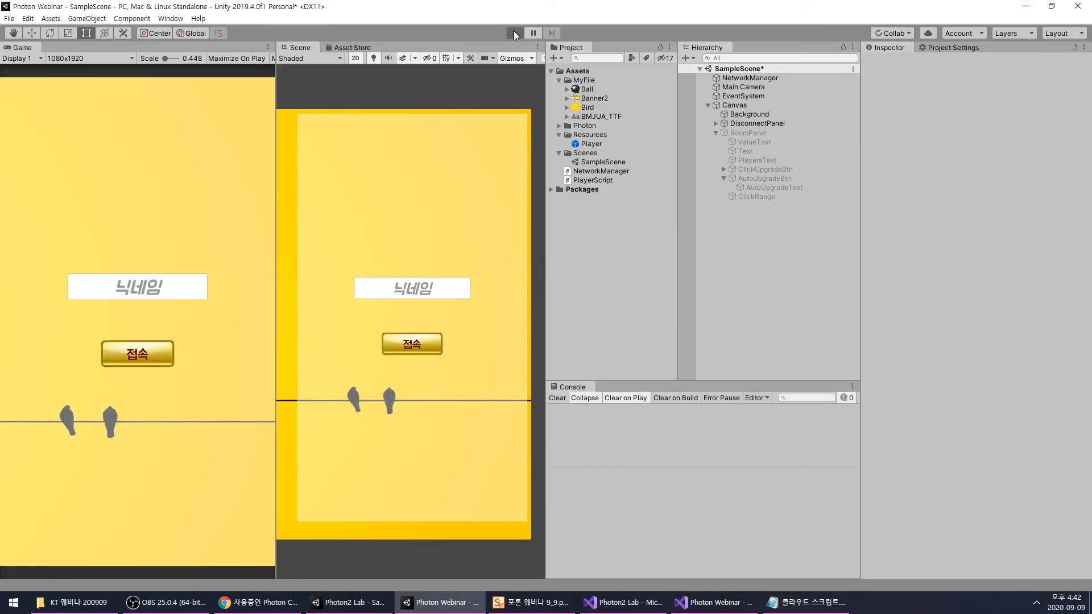
click(123, 290)
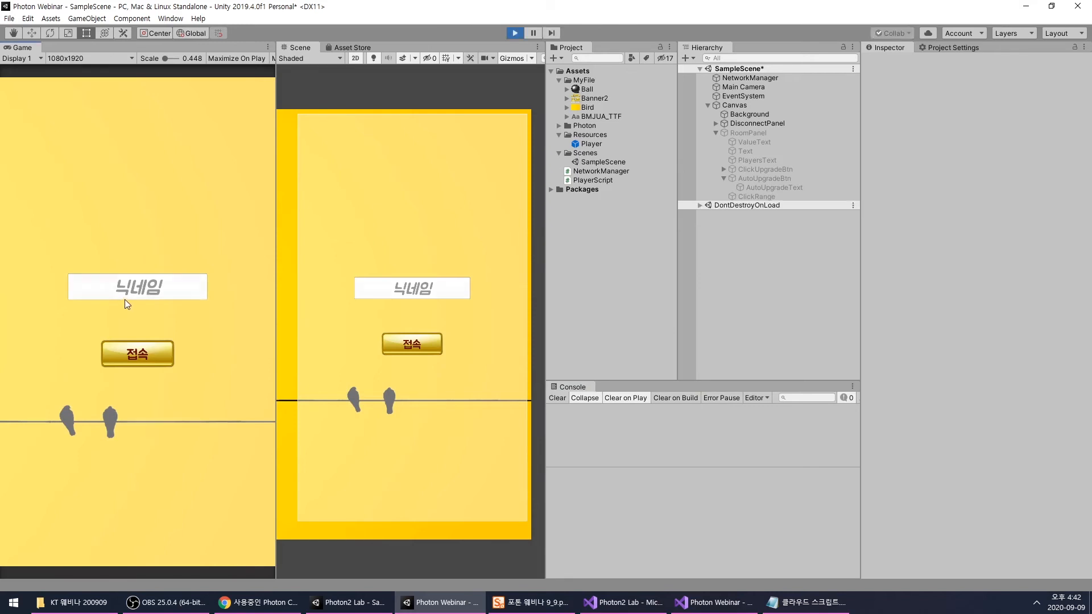
text(a)
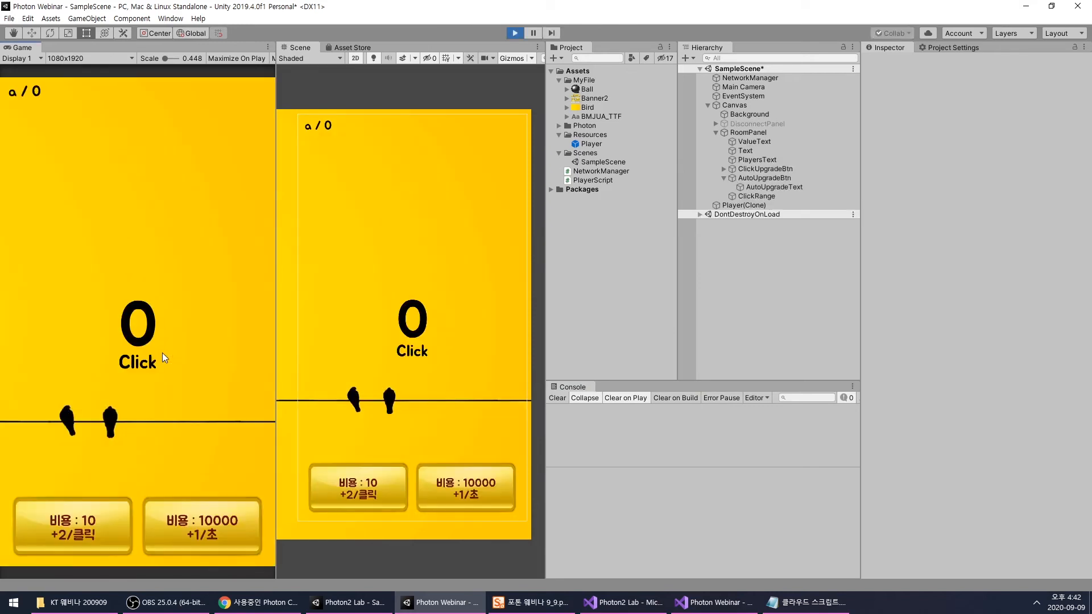
click(185, 405)
click(160, 412)
click(160, 413)
- Set the running Player(Clone)'s Value to 10000, buy the +1/초 auto upgrade, and check its Player Script values
click(694, 204)
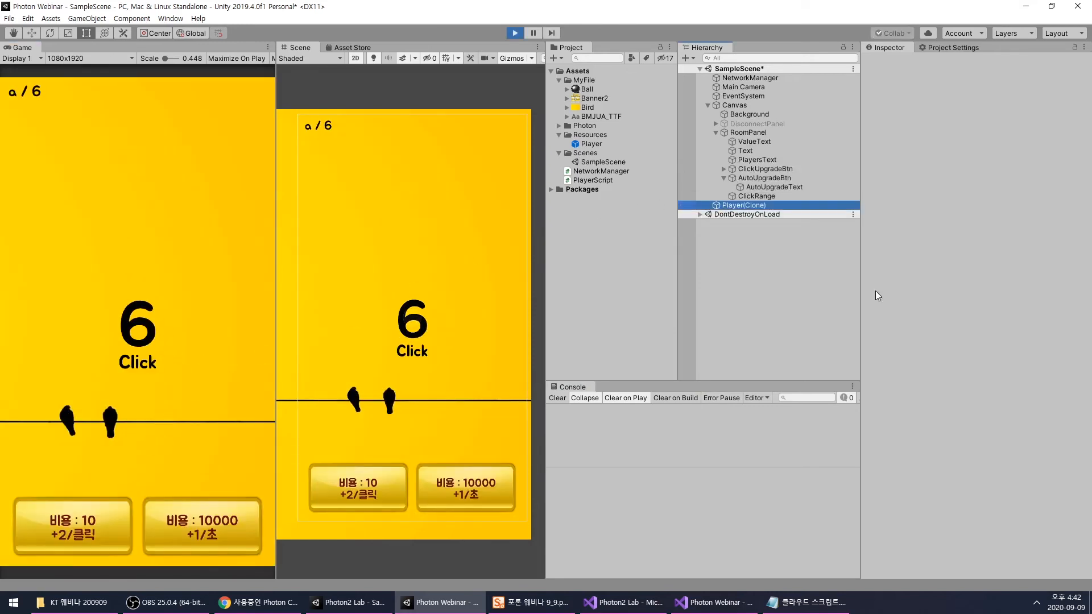
click(989, 486)
text(10000)
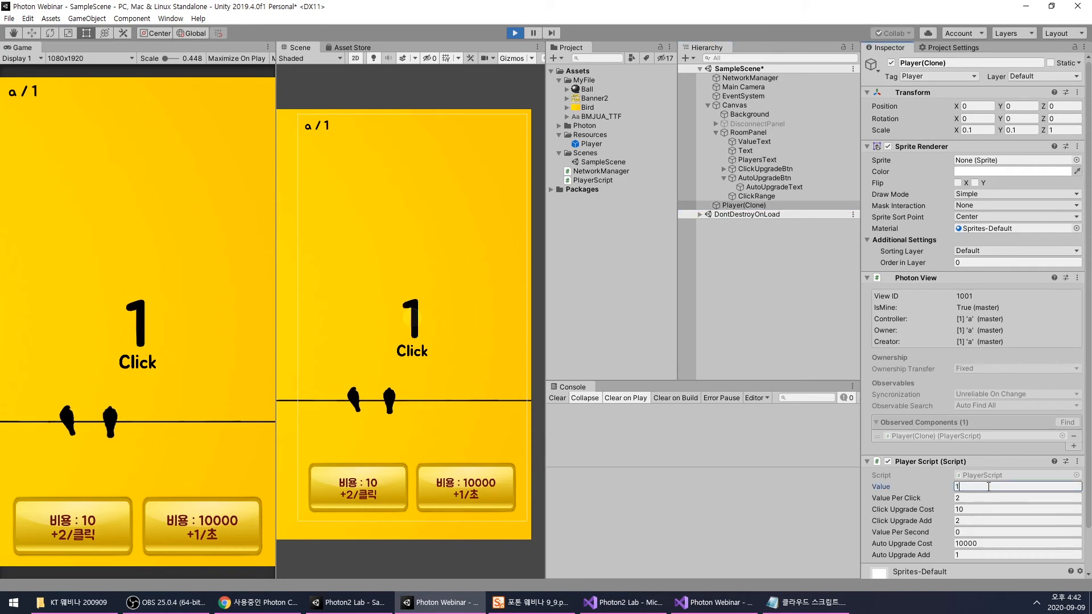
click(200, 533)
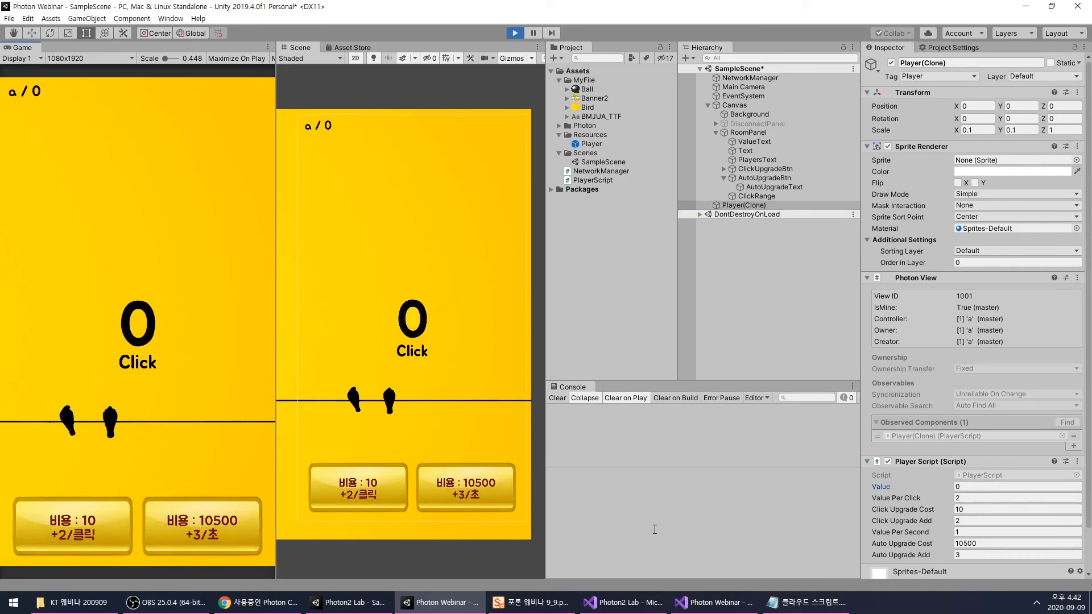
click(956, 532)
click(967, 552)
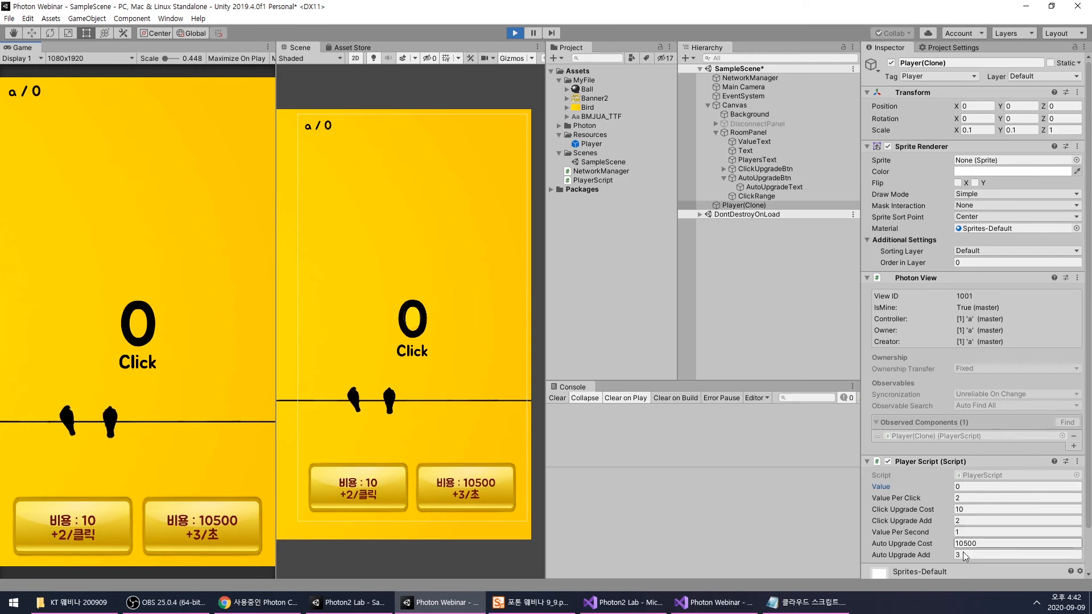
- Raise the running Player(Clone)'s Value to 100000, buy the +3/초 auto upgrade costing 10500, and stop the scene
click(152, 320)
click(152, 320)
click(152, 320)
click(975, 488)
text(100000)
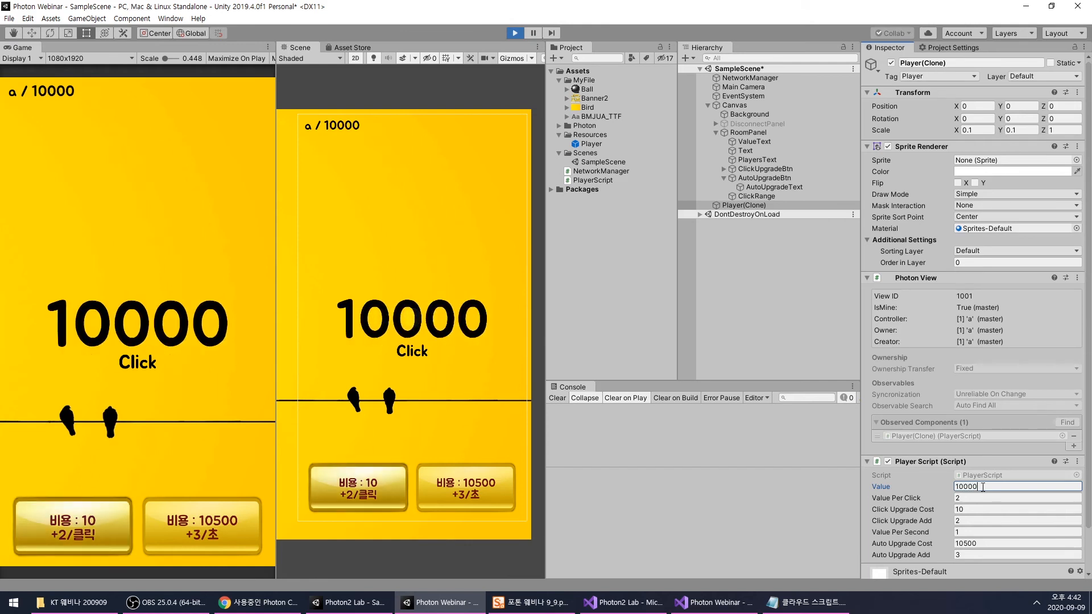
click(172, 530)
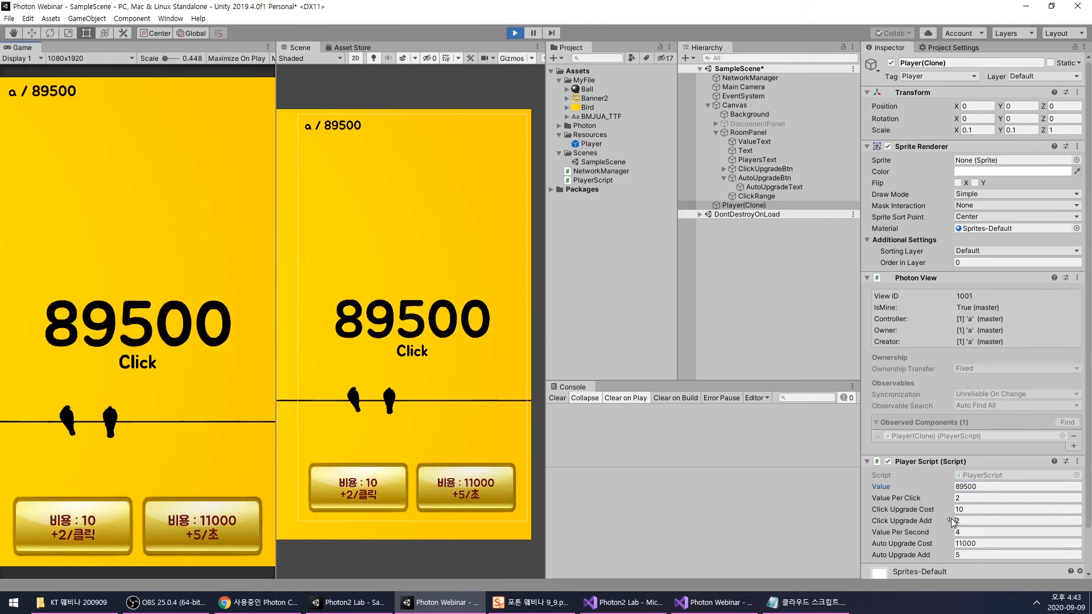
click(962, 543)
click(515, 34)
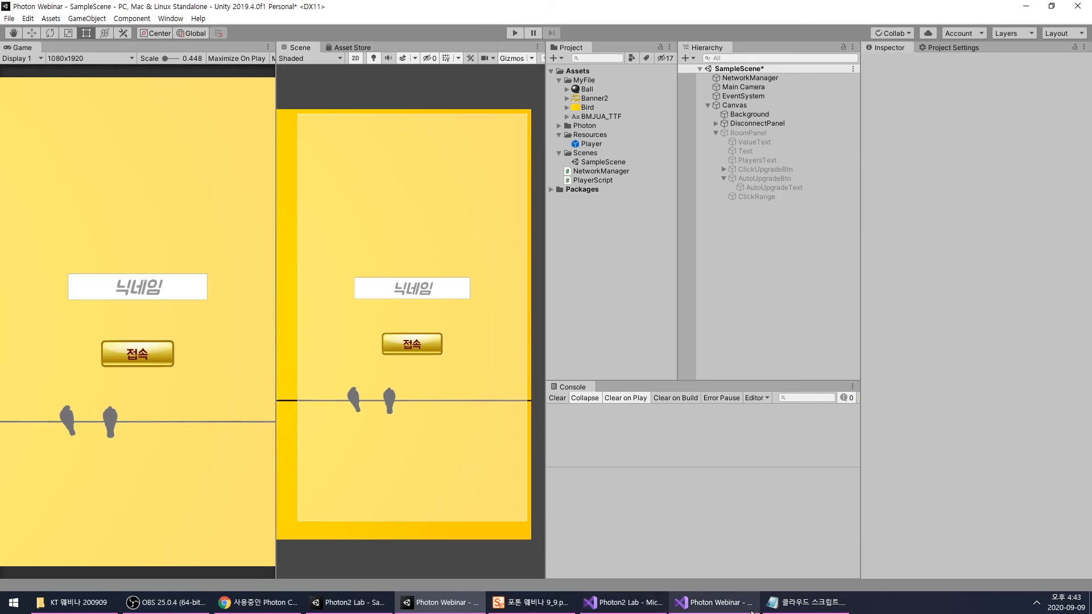
- Review the valuePerClick declaration in the Photon2 Lab sample's PlayerScript.cs and return to the RoomPanel fields in the Photon Webinar NetworkManager.cs
click(623, 602)
scroll(635, 310, up, 12)
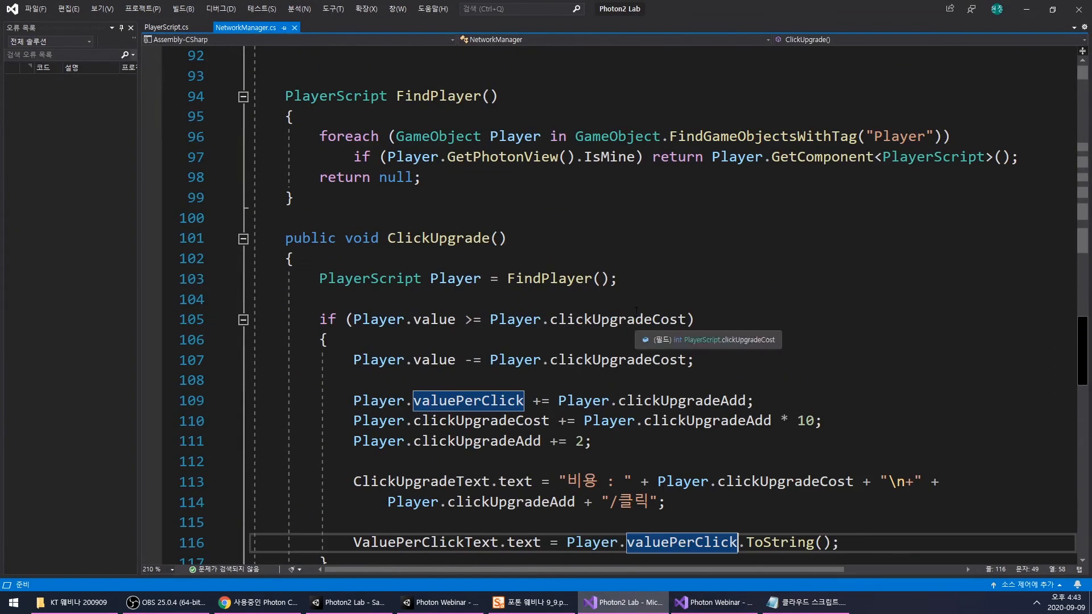
key(F12)
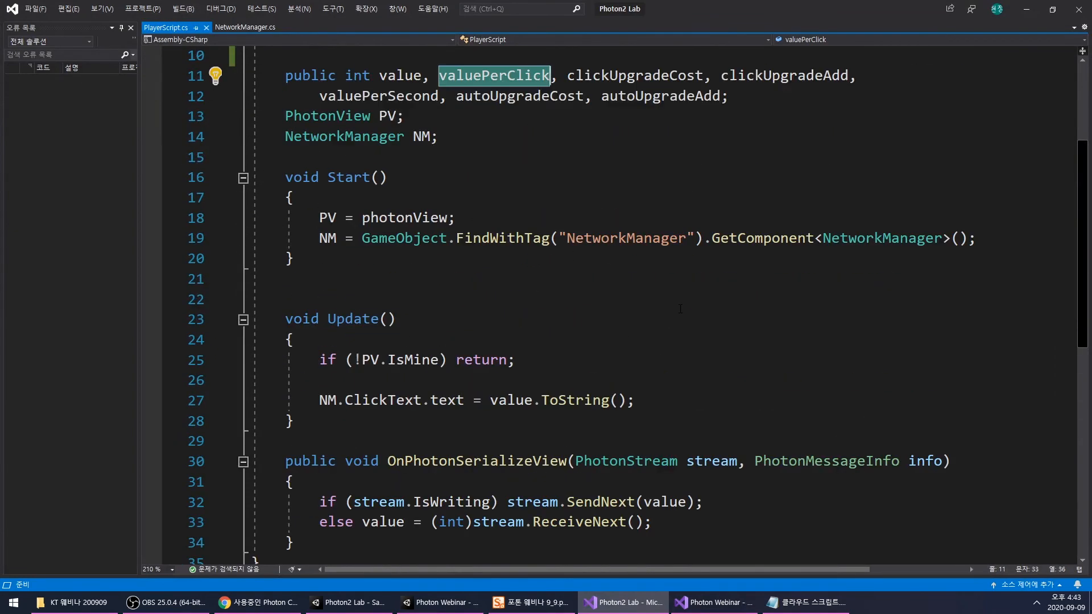
scroll(680, 309, up, 3)
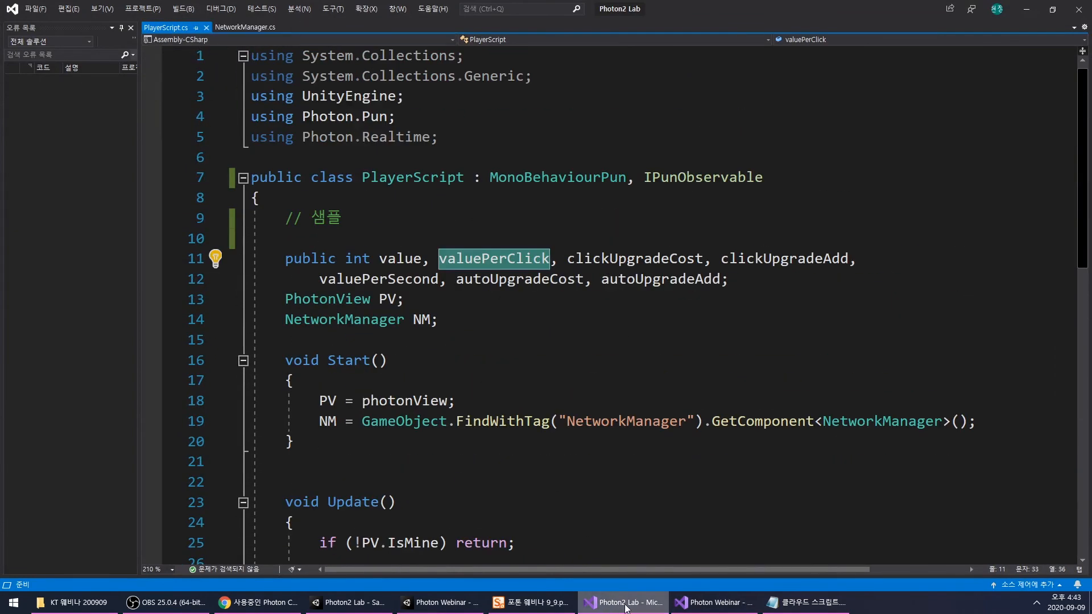
click(714, 602)
scroll(699, 326, down, 5)
scroll(698, 326, up, 6)
click(389, 459)
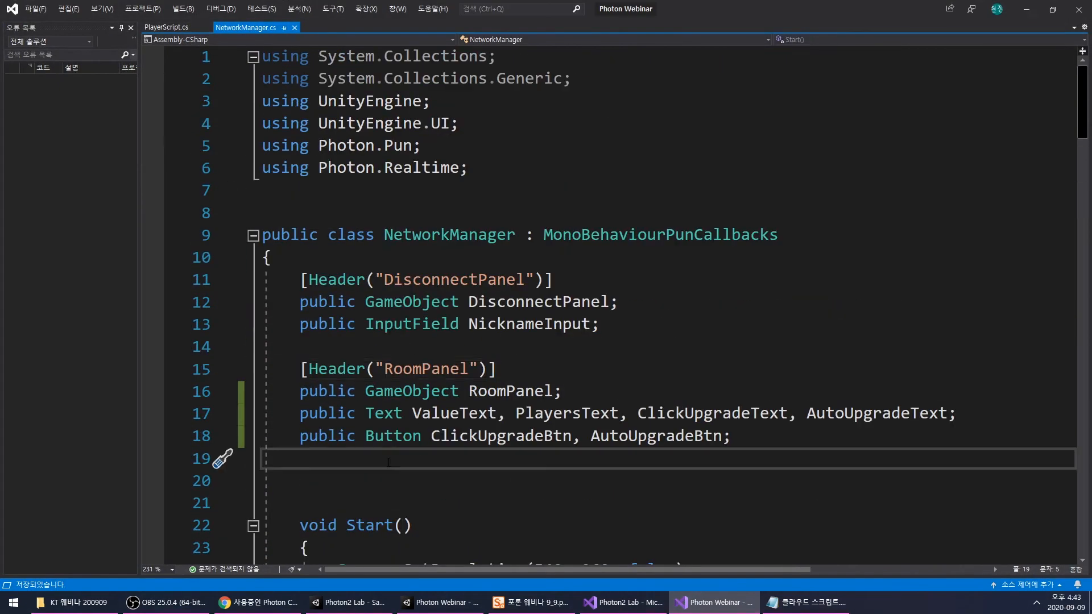
- Declare a float nextTime field below the RoomPanel fields in NetworkManager.cs
key(Return)
key(Return)
text(float )
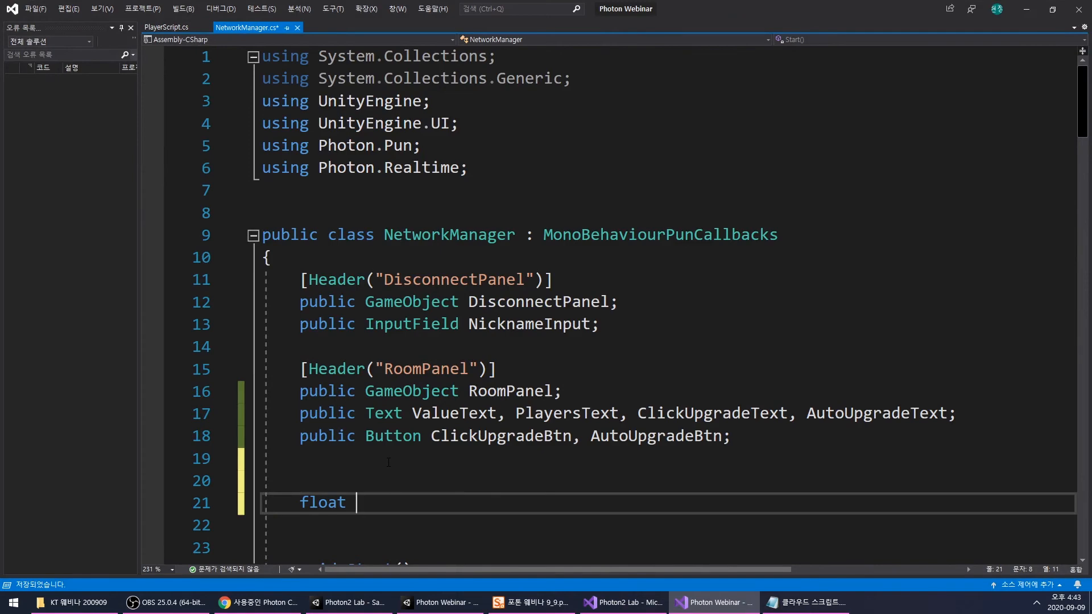
text(next)
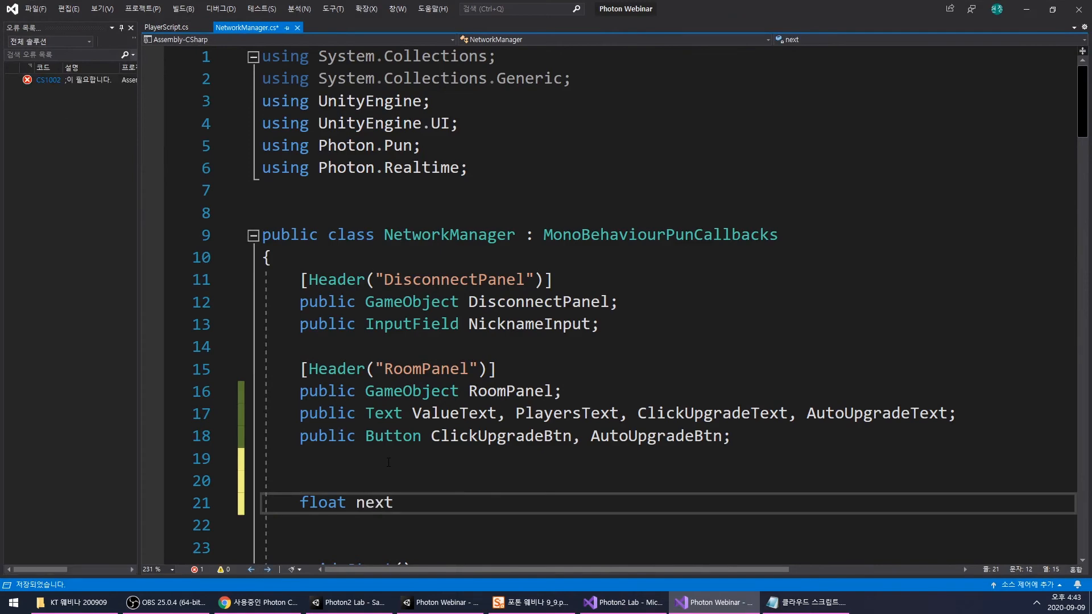
text(Time;)
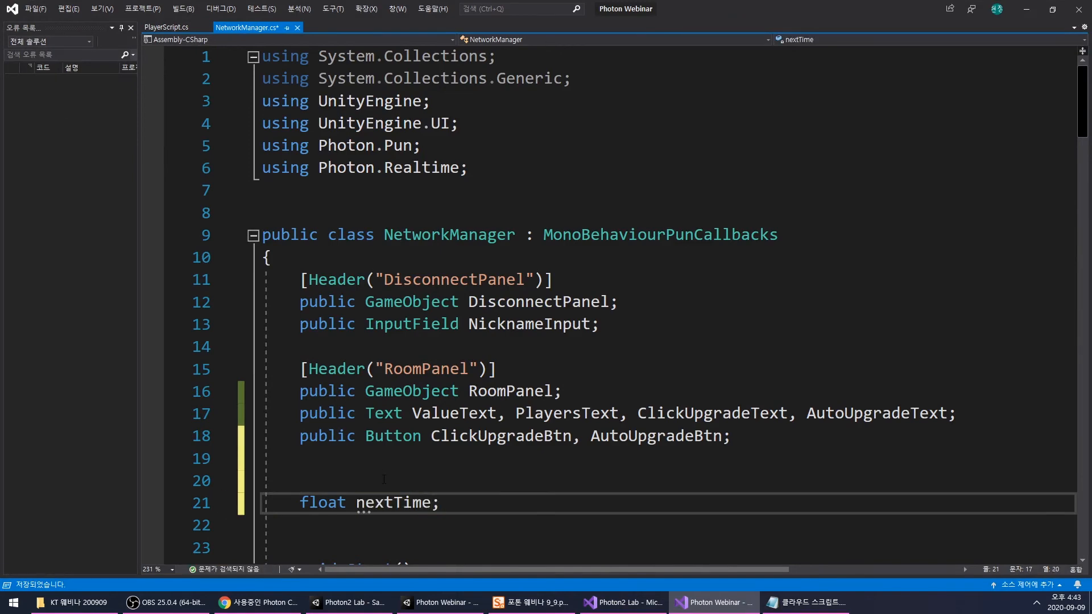
- Add an if condition testing Time.time > nextTime after the EnableUpgrade() call in Update()
scroll(568, 463, down, 5)
scroll(568, 463, down, 20)
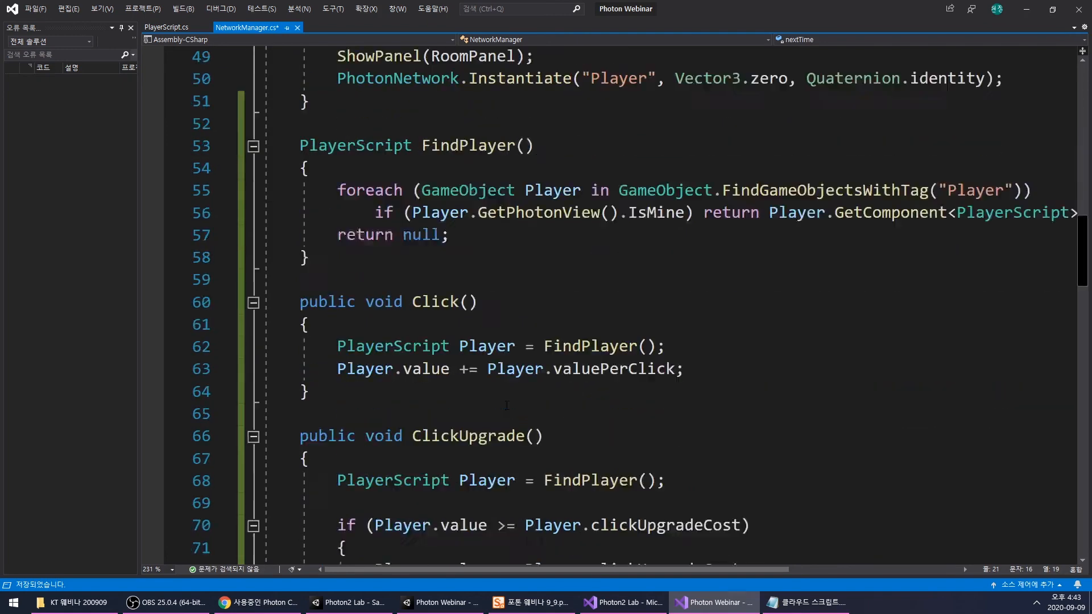
scroll(520, 391, down, 15)
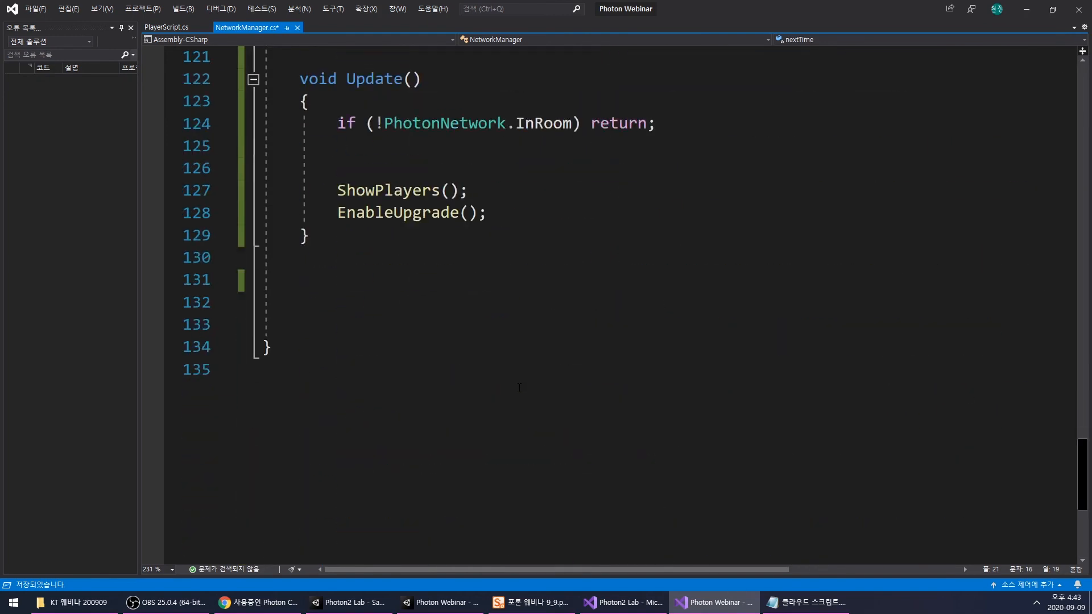
click(556, 222)
key(Return)
key(Return)
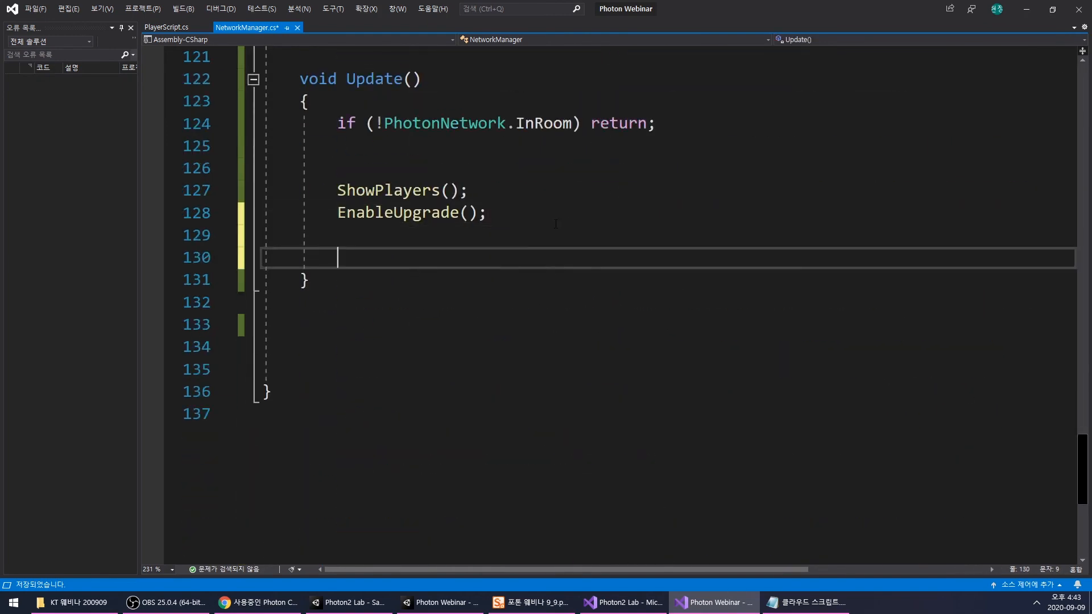
text(fi)
key(BackSpace)
key(BackSpace)
text(if()
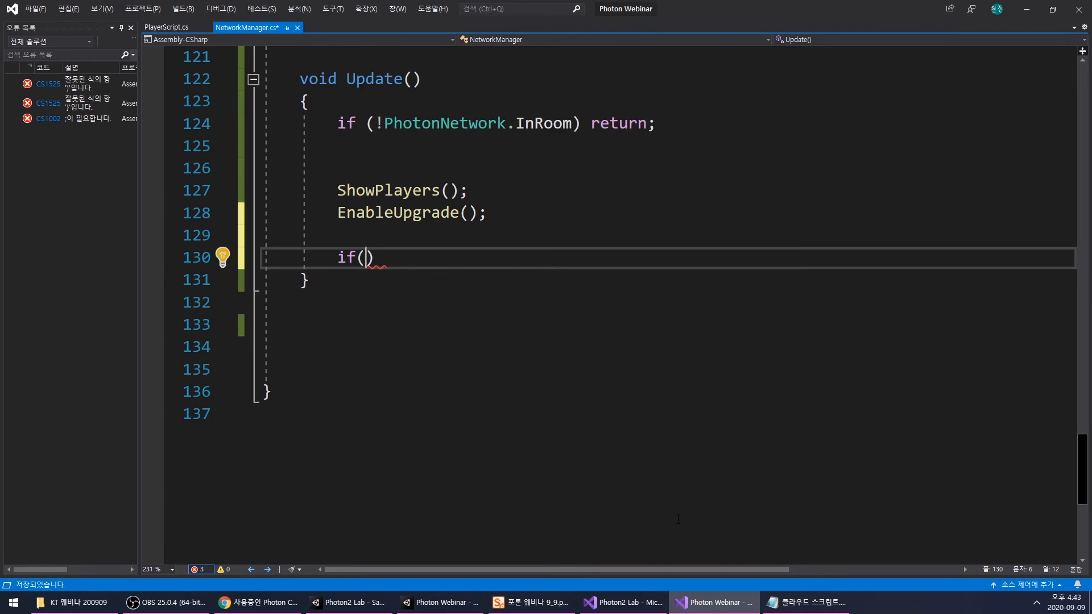
text(Time.time)
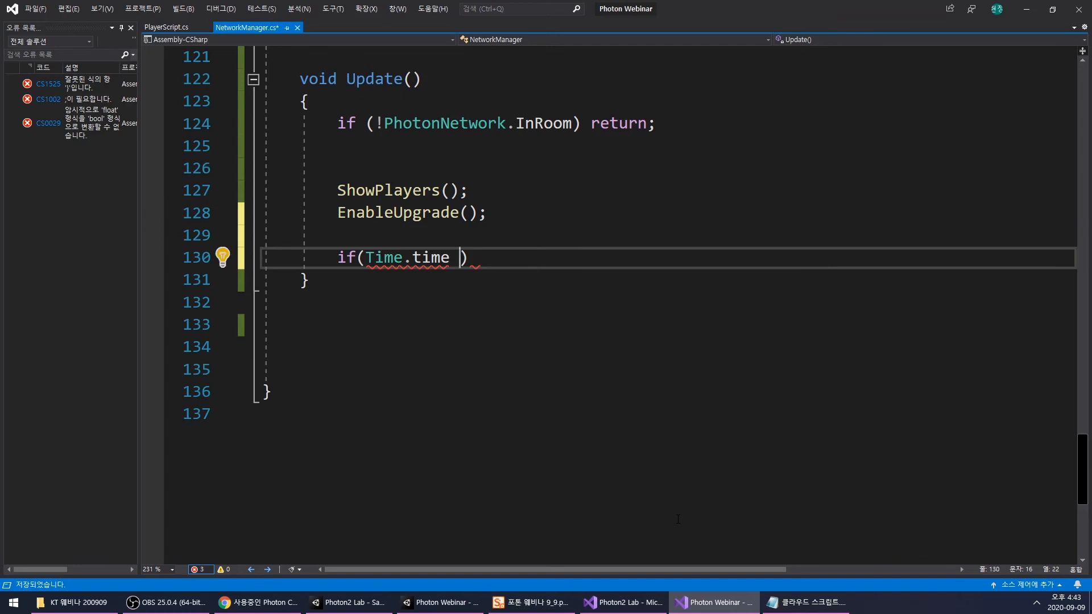
text( > nextTime)
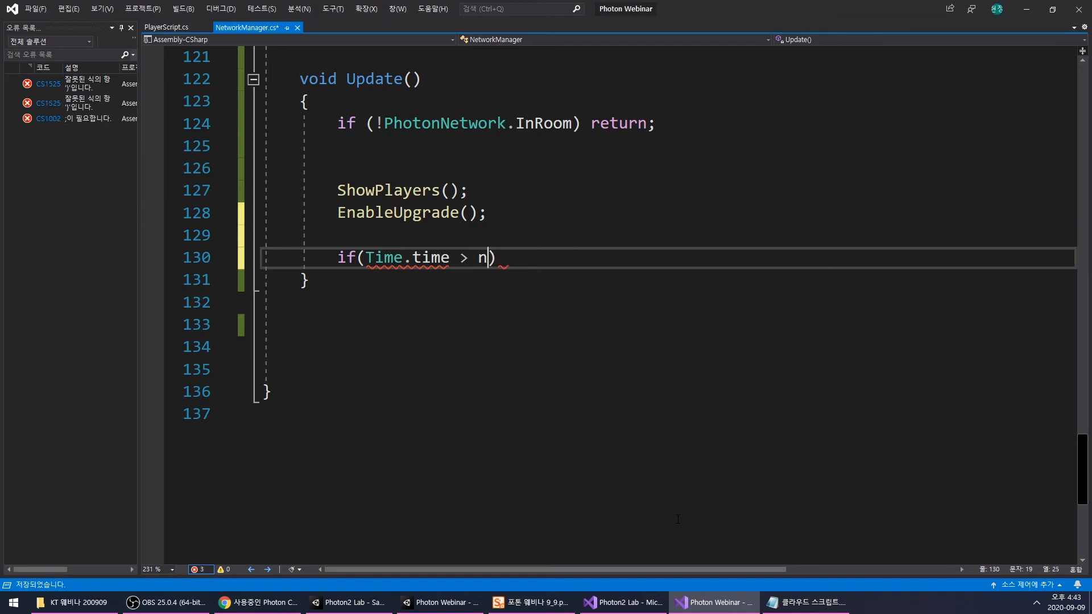
- Give the nextTime condition a brace block and begin its body with nextTime
key(Right)
text({})
key(Left)
key(Left)
key(Left)
key(Return)
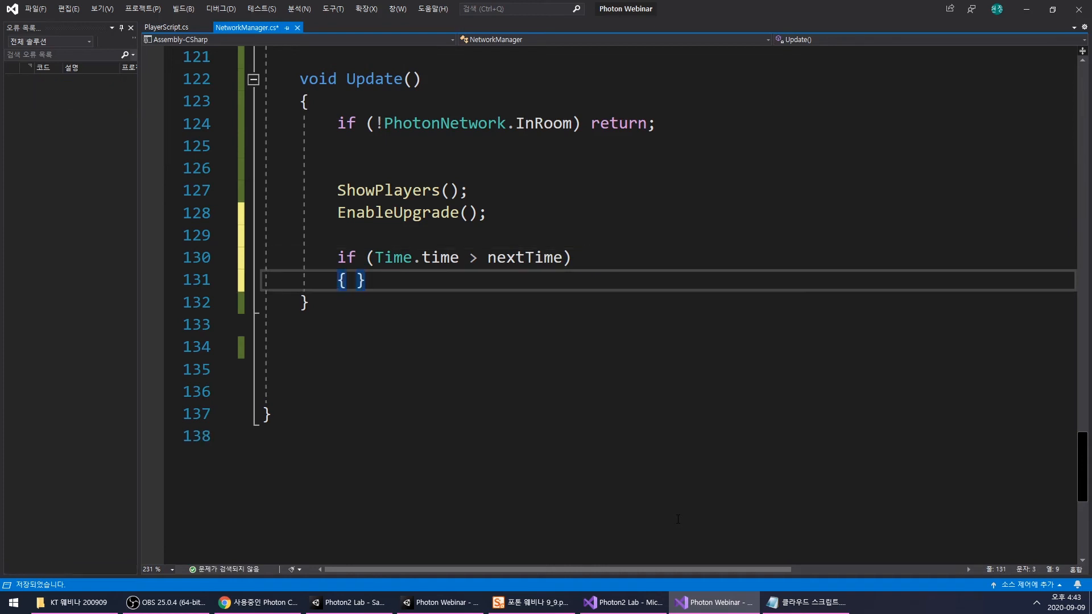
key(Right)
key(Return)
key(Return)
key(Up)
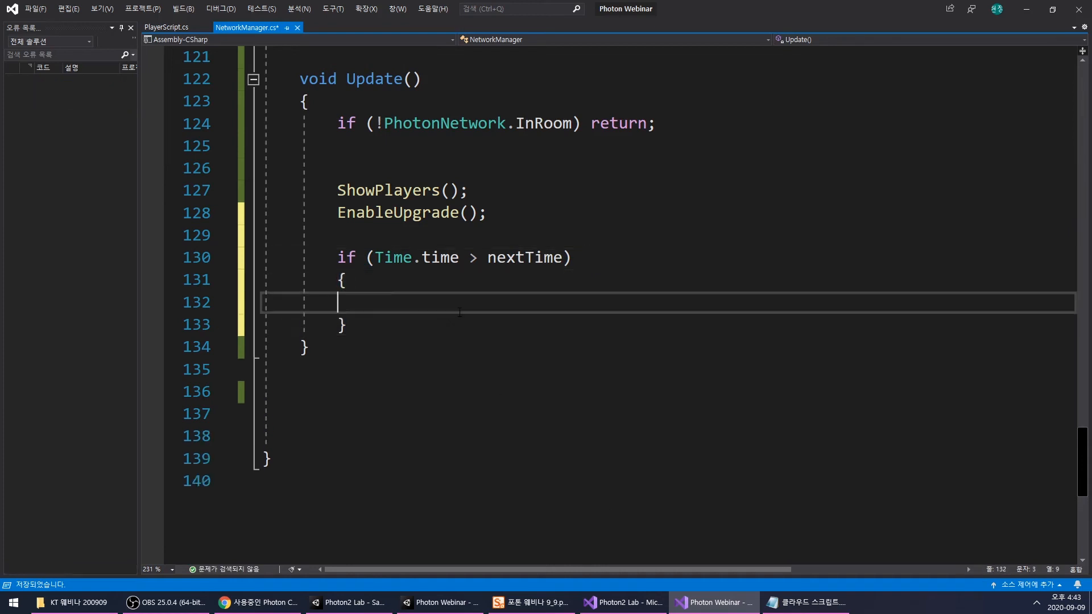
text(nextTime)
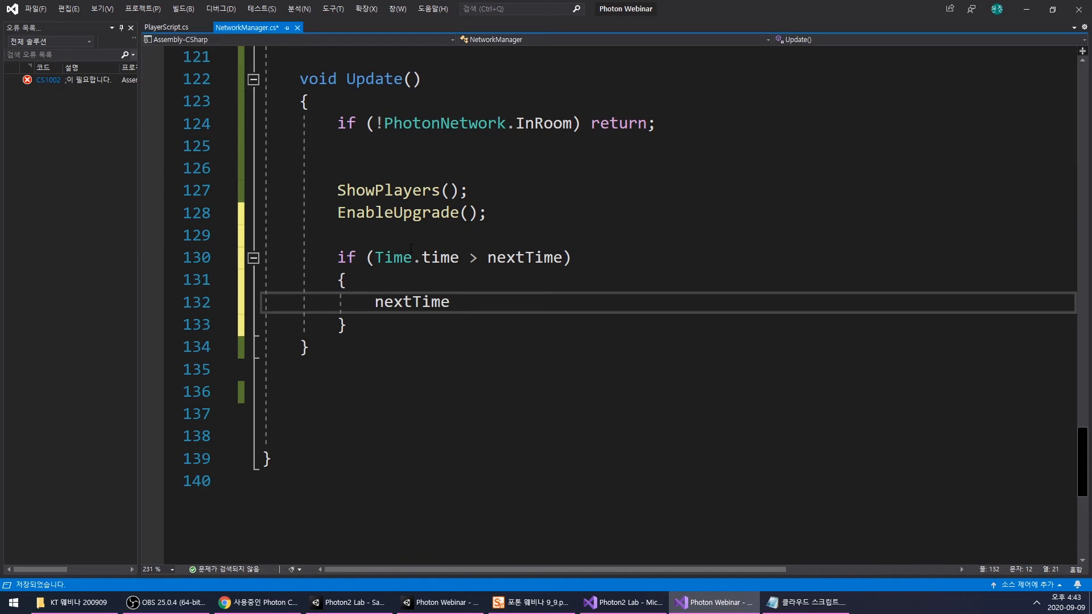
- Copy the timed if block that calls ValuePerSecond() from Update() in the Photon2 Lab sample's NetworkManager.cs
click(651, 605)
scroll(531, 386, down, 6)
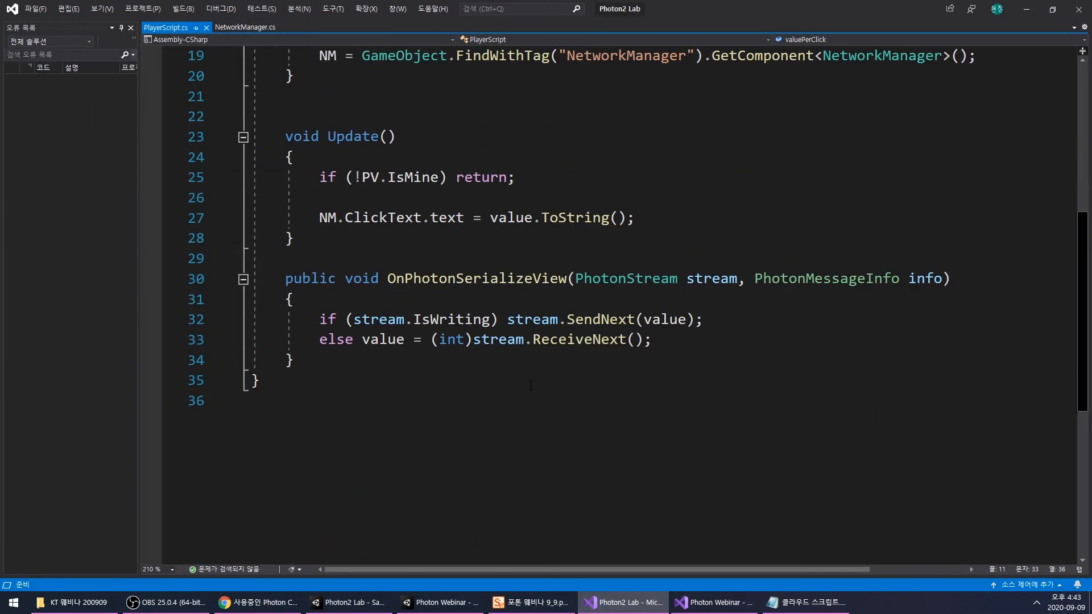
click(244, 27)
scroll(518, 239, down, 15)
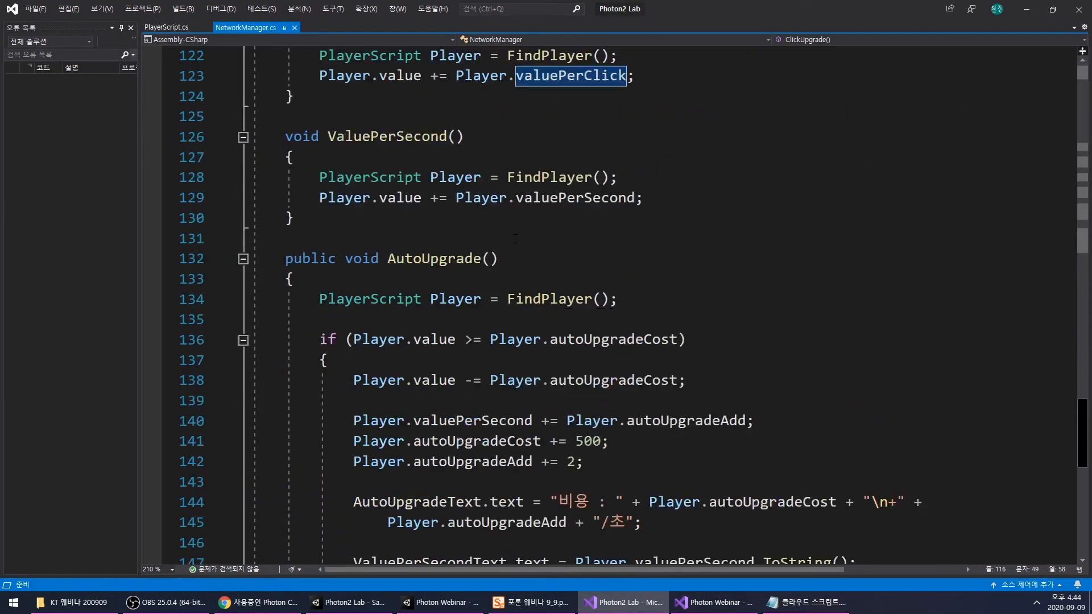
scroll(518, 238, up, 20)
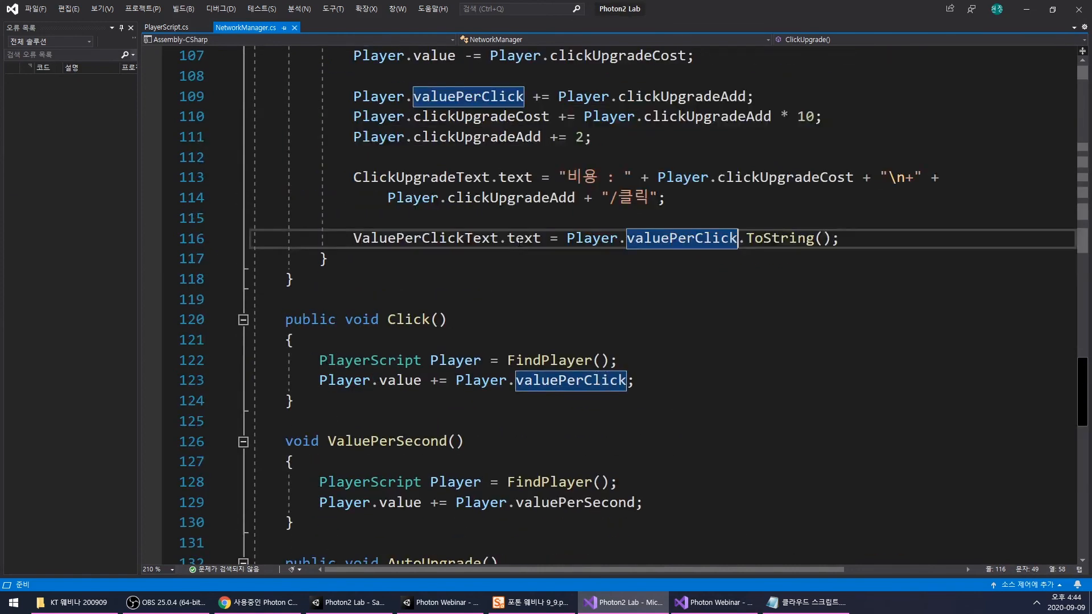
scroll(520, 242, up, 1)
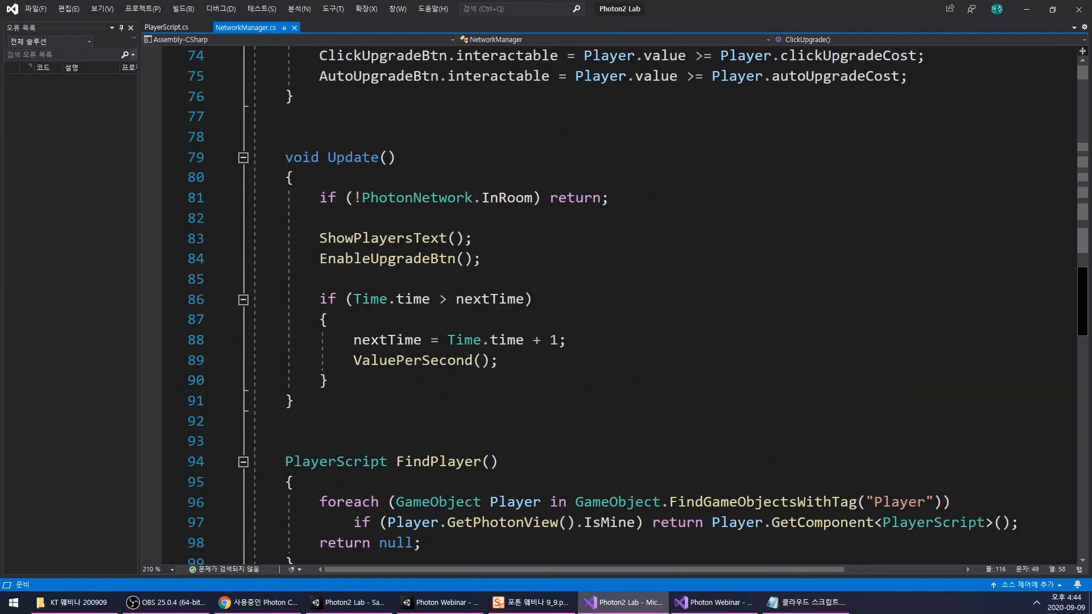
drag(320, 299, 353, 371)
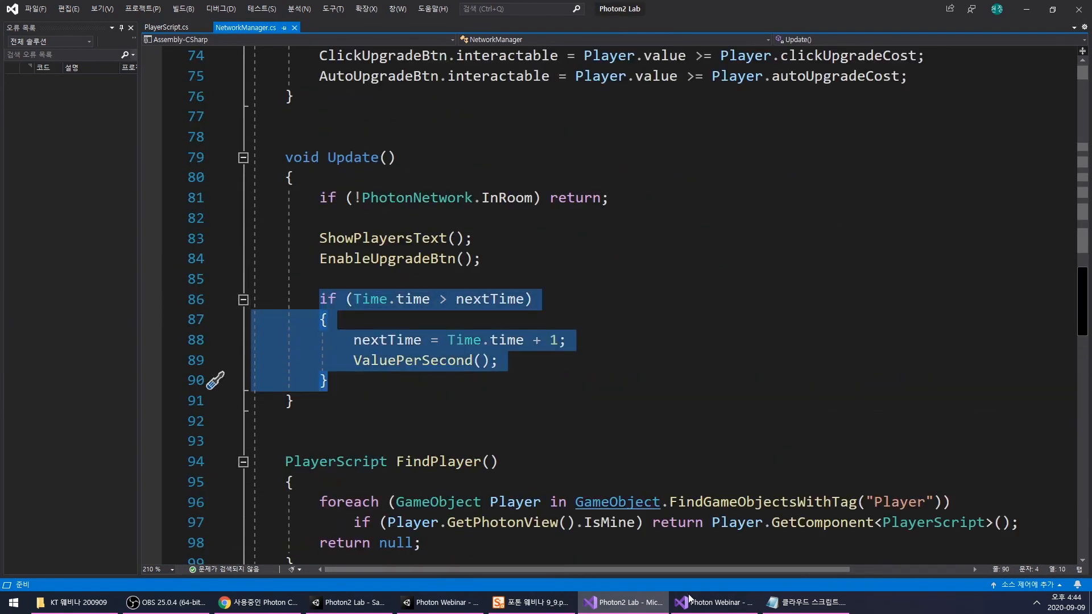
- Replace the if block in the Photon Webinar Update() with the copied one that sets nextTime = Time.time + 1 and calls ValuePerSecond()
click(690, 602)
click(345, 325)
drag(345, 325, 336, 257)
text(if (Time.time > nextTime)         {             nextTime = Time.time + 1;             ValuePerSecond();         })
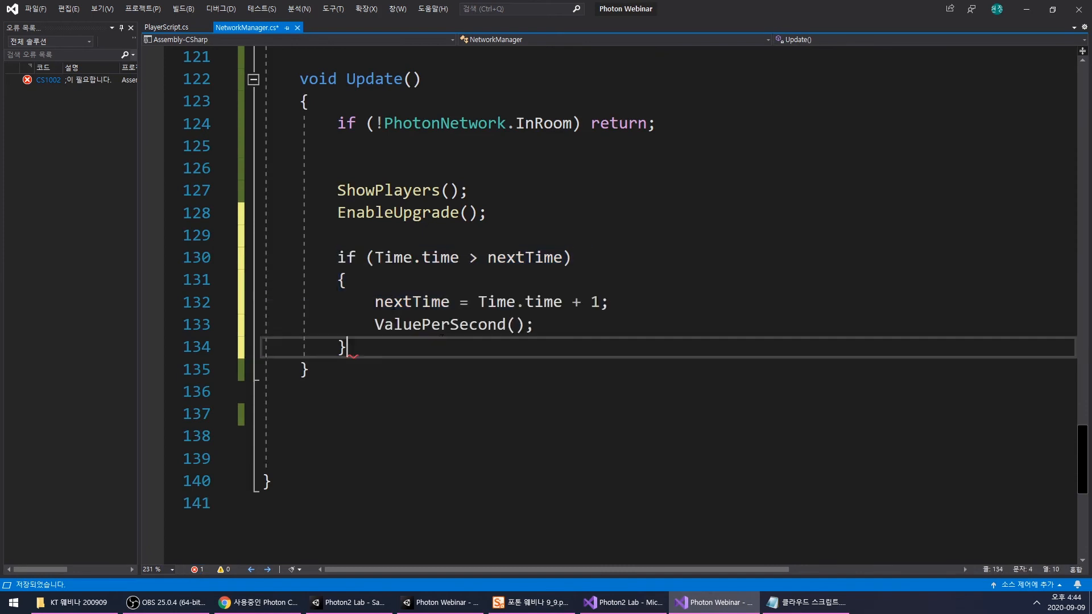
click(449, 390)
click(518, 362)
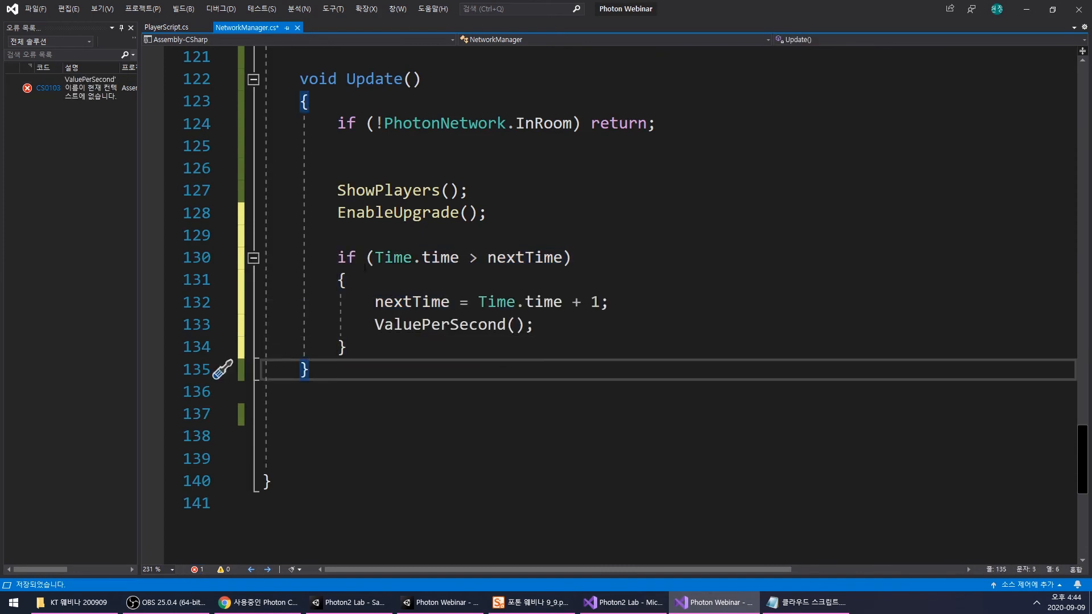
- Go over the nextTime condition, the Time.time + 1 assignment and the ValuePerSecond() call in the timed block
double_click(529, 257)
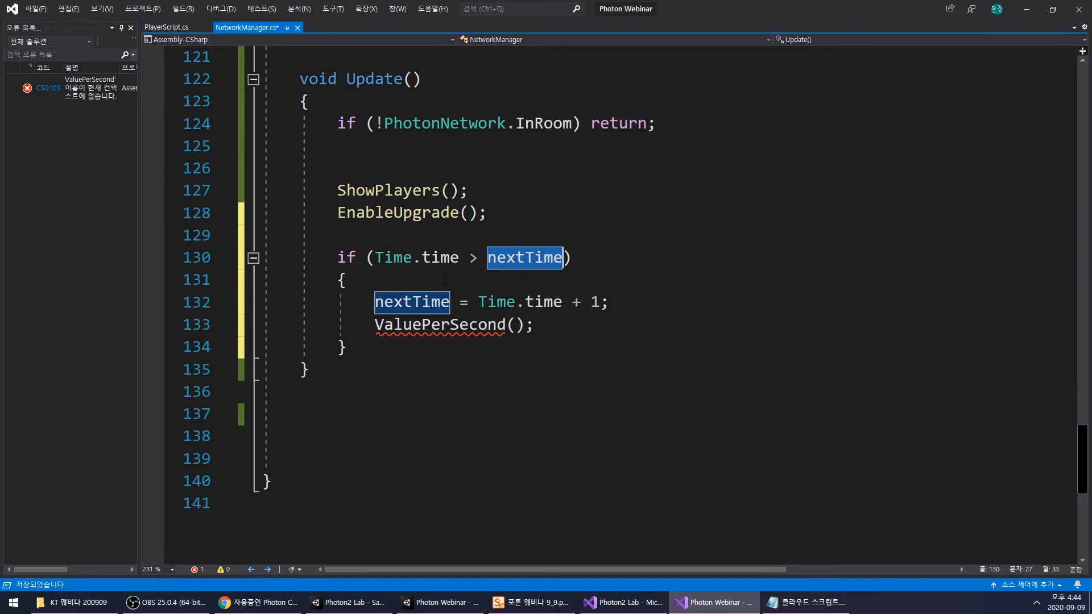
double_click(403, 302)
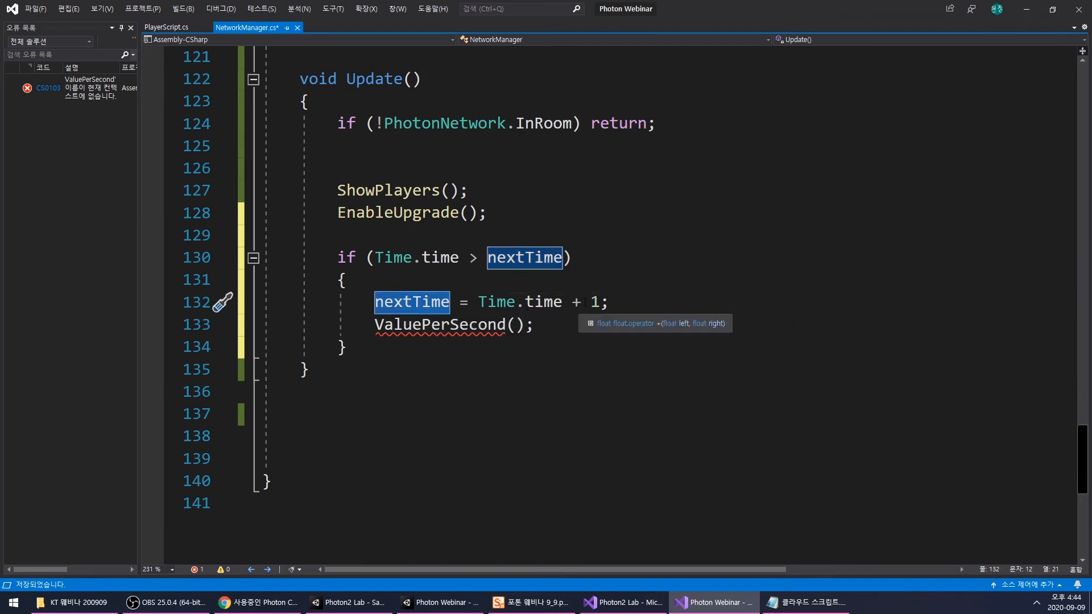
click(524, 304)
drag(470, 303, 599, 306)
click(599, 306)
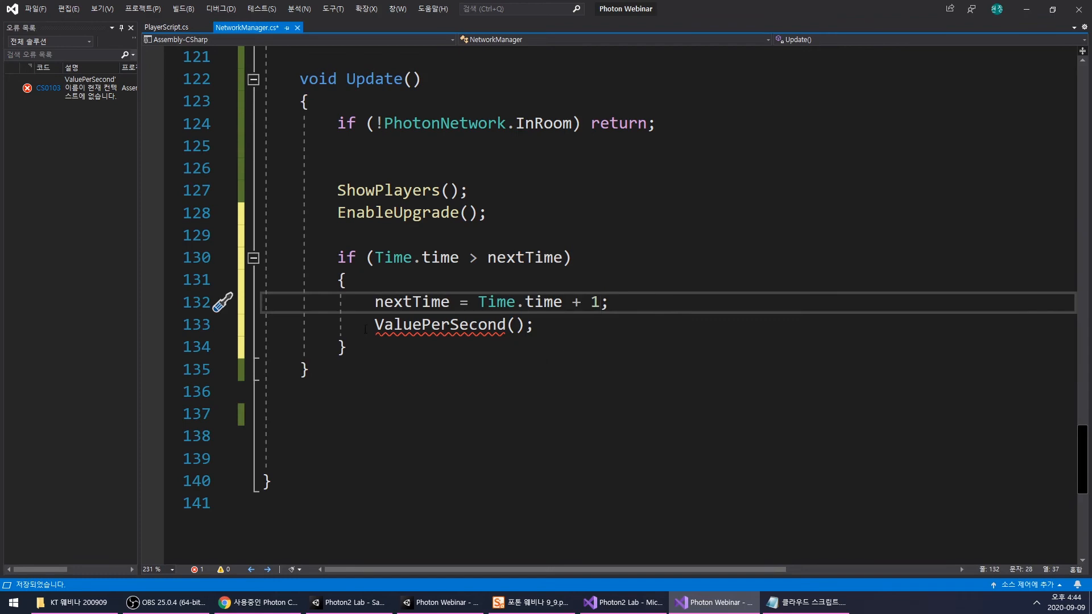
drag(384, 325, 535, 325)
- Start a new void method declaration between EnableUpgrade() and Update()
scroll(542, 329, up, 2)
scroll(542, 329, up, 1)
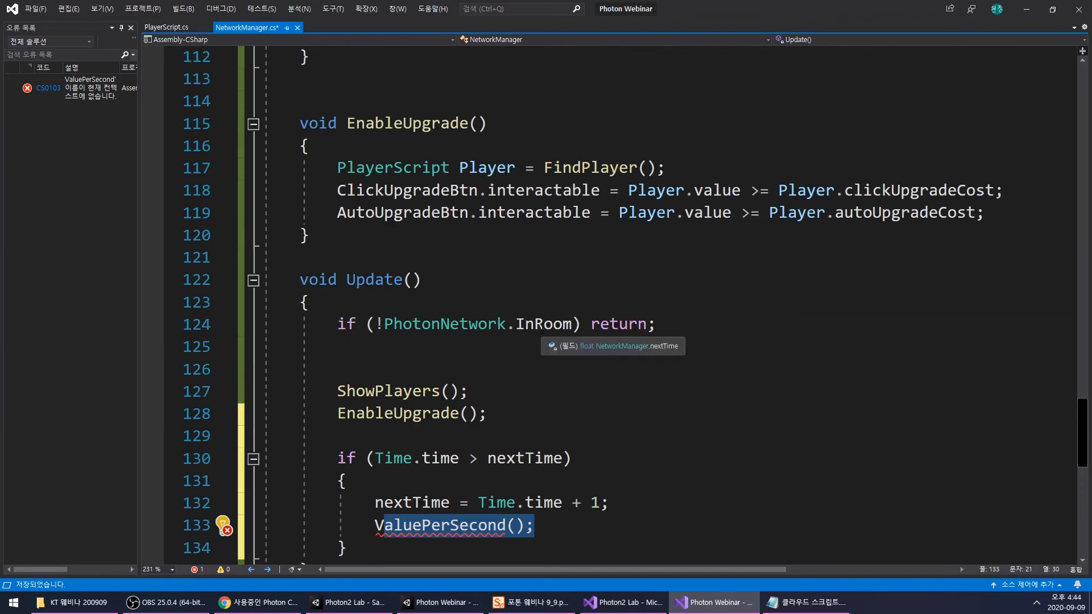
click(459, 250)
key(Up)
key(End)
key(Return)
key(Return)
text(void)
- Name the new method ValuePerSecond(), matching the call in Update(), and give it an empty body
scroll(462, 248, down, 3)
double_click(441, 369)
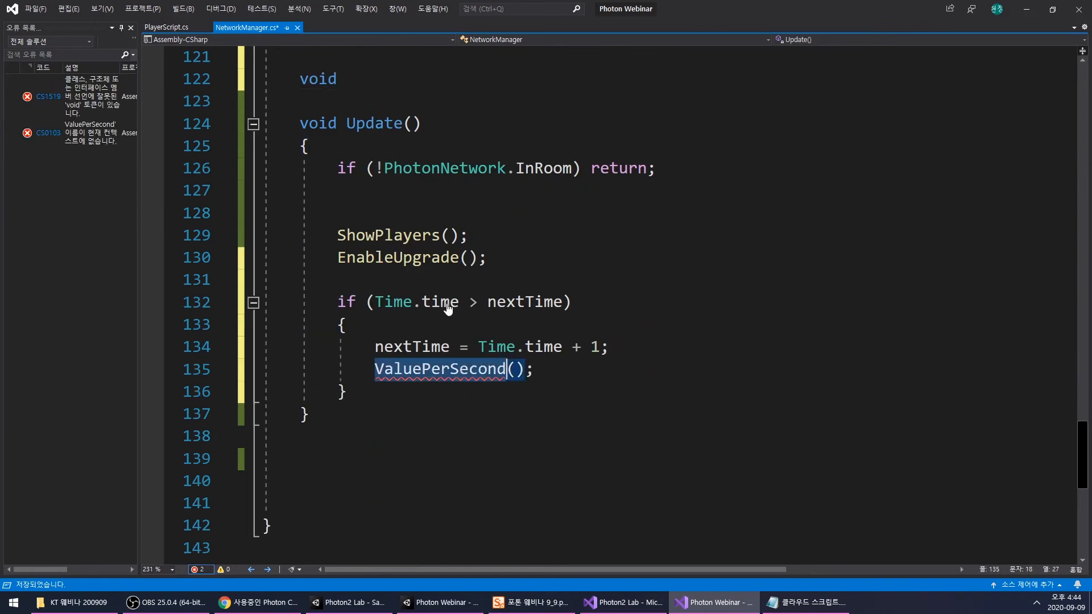
key(ctrl+c)
scroll(448, 309, up, 2)
click(425, 214)
key(ctrl+v)
text(())
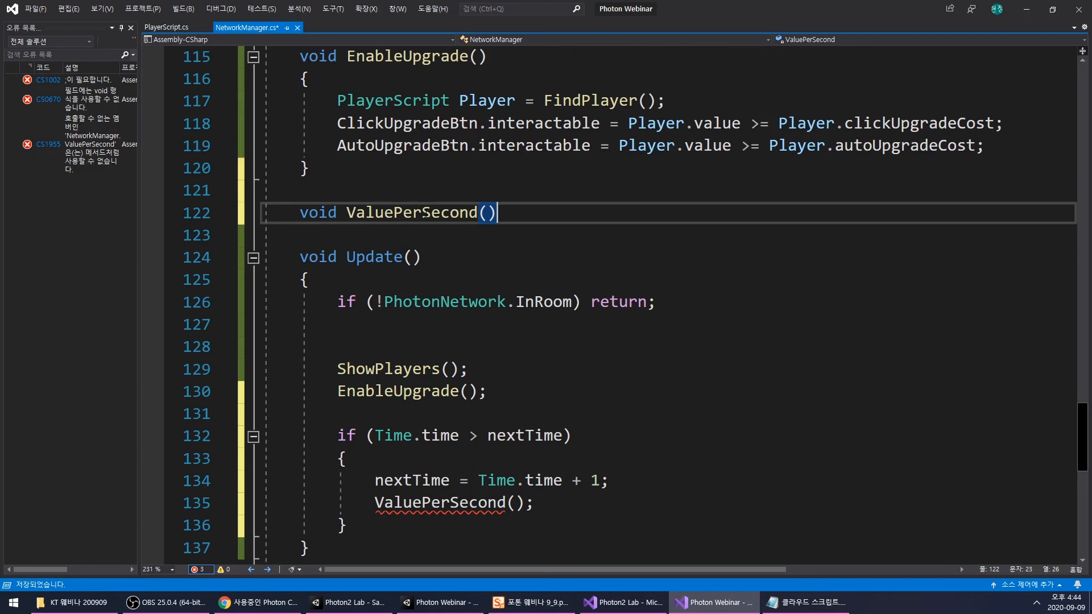
text( {)
key(Return)
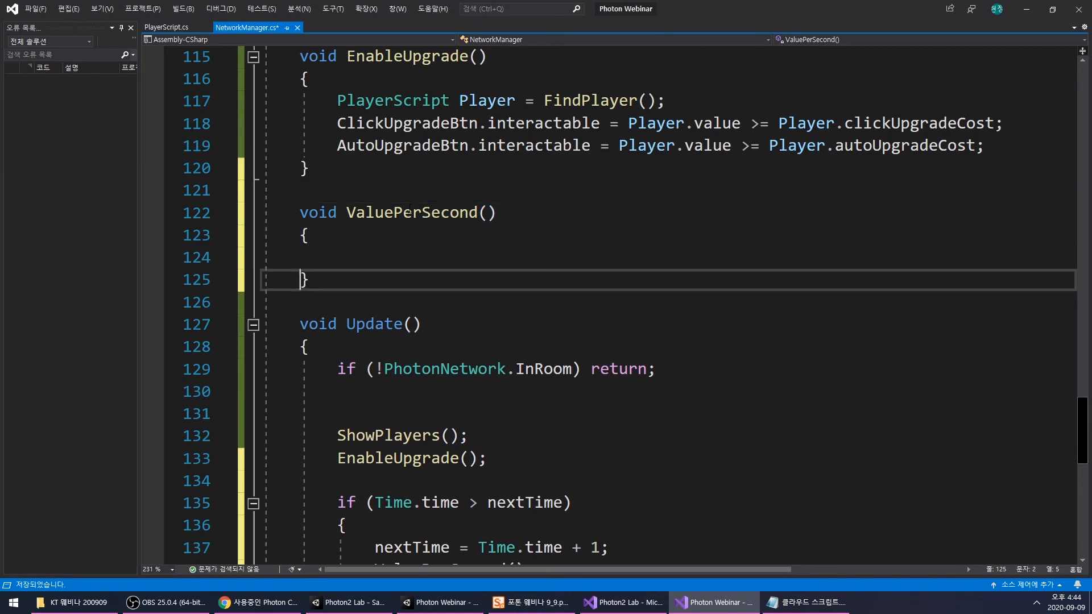
- Copy the PlayerScript Player = FindPlayer(); line from EnableUpgrade() into the ValuePerSecond() body
scroll(409, 210, up, 1)
drag(337, 167, 676, 164)
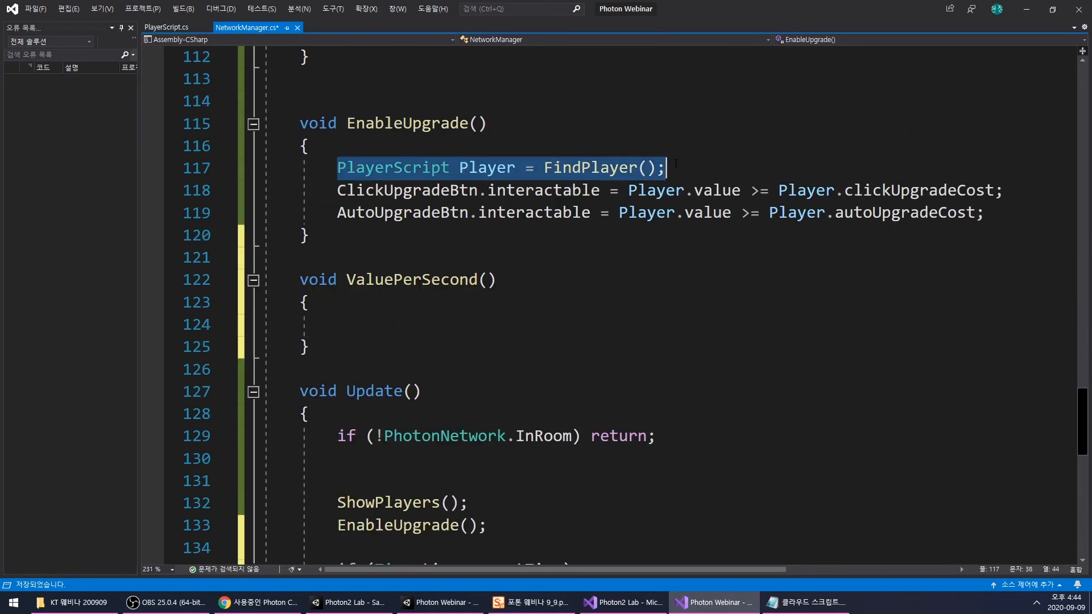
key(ctrl+c)
click(376, 325)
key(ctrl+v)
key(Return)
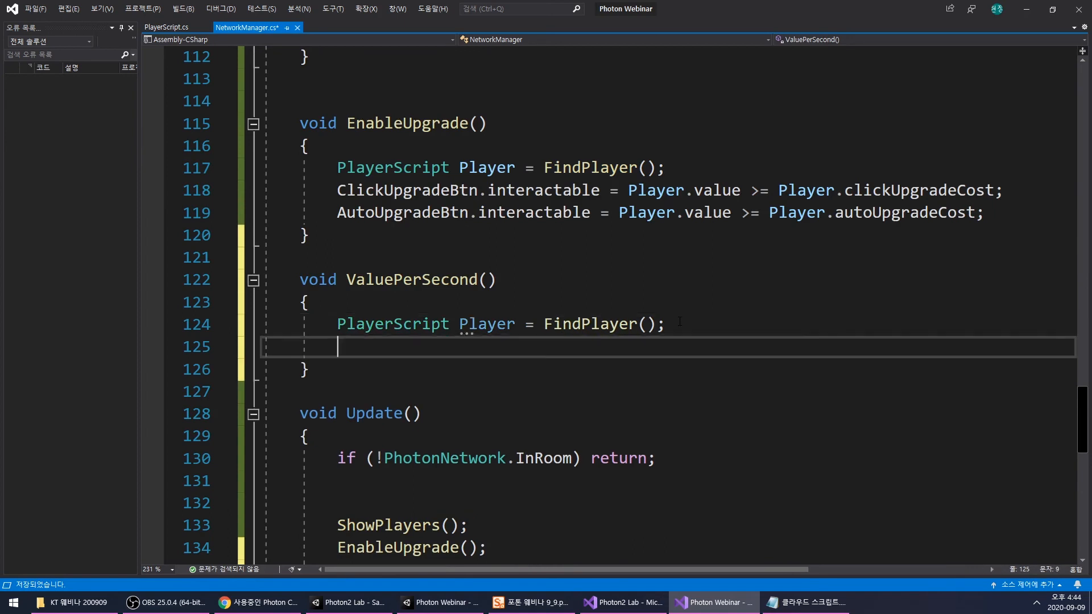
- Add Player.value += Player.valuePerSecond; to ValuePerSecond() and save the script
text(Player.)
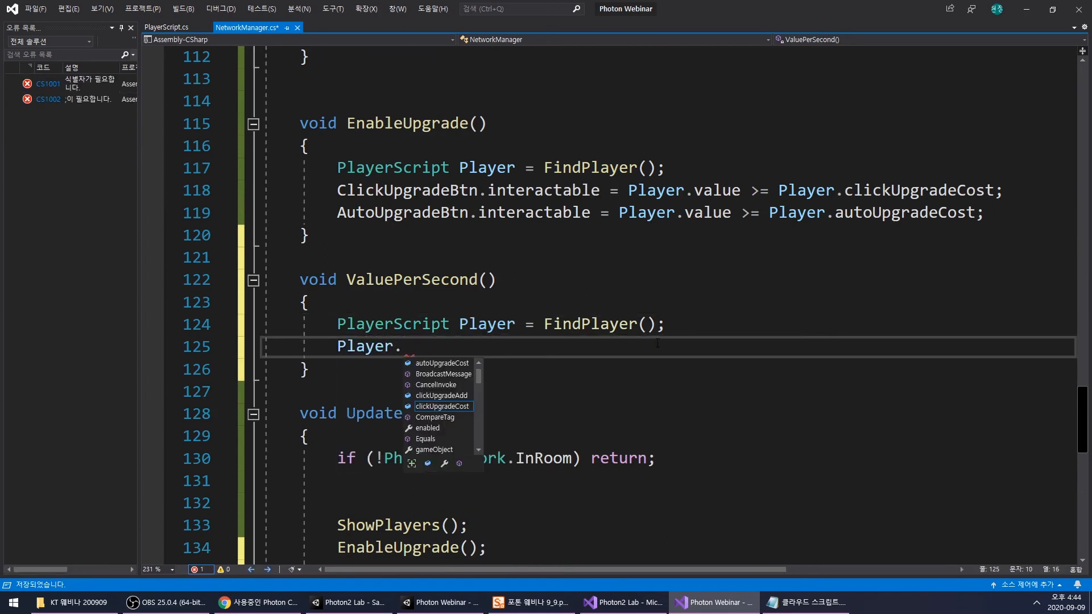
text(va)
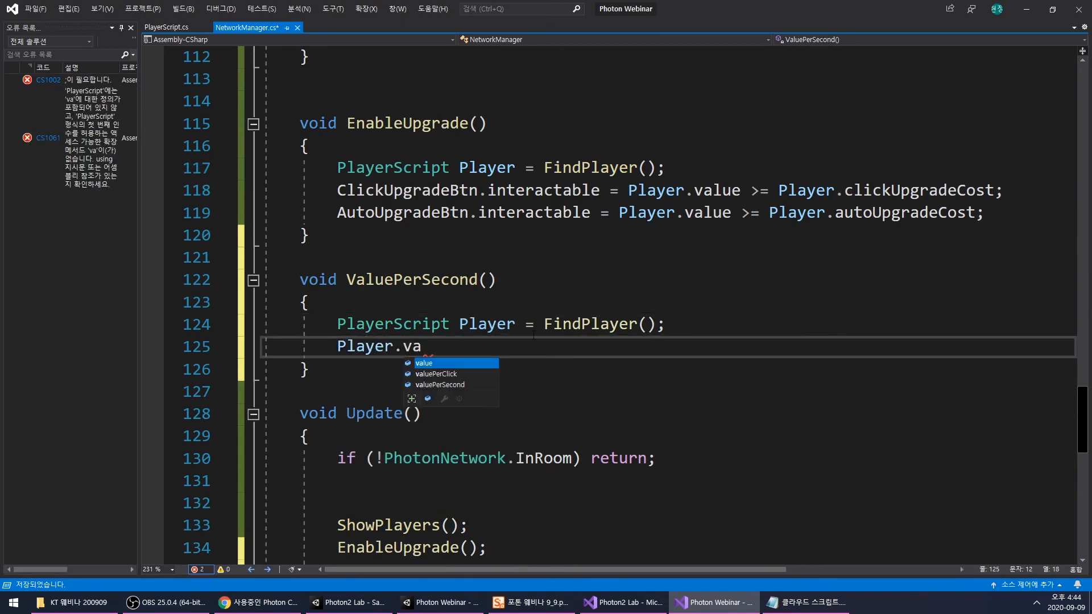
text(lue += )
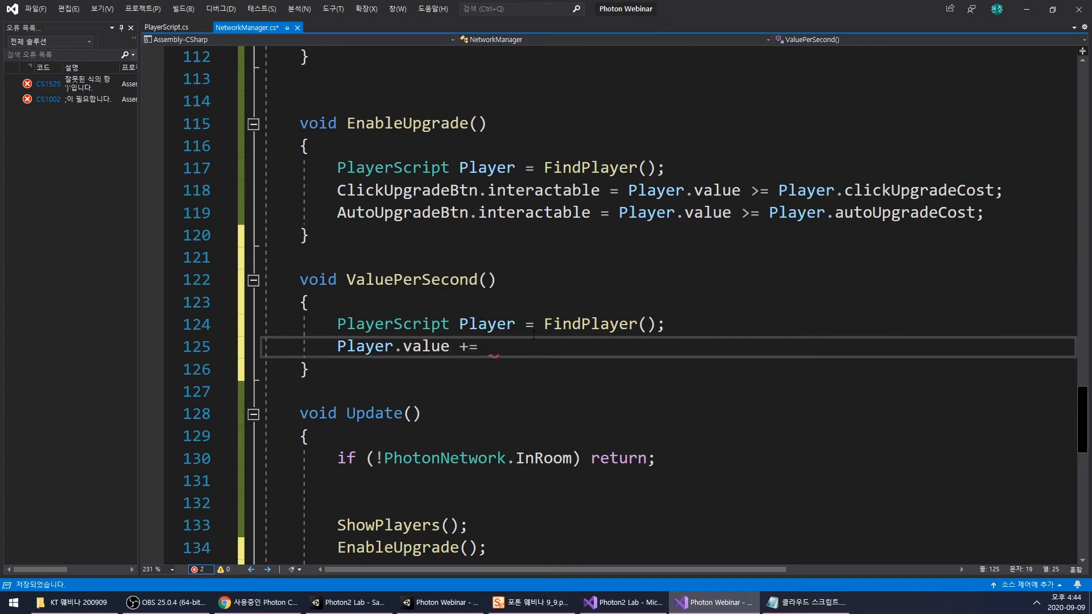
text(Player)
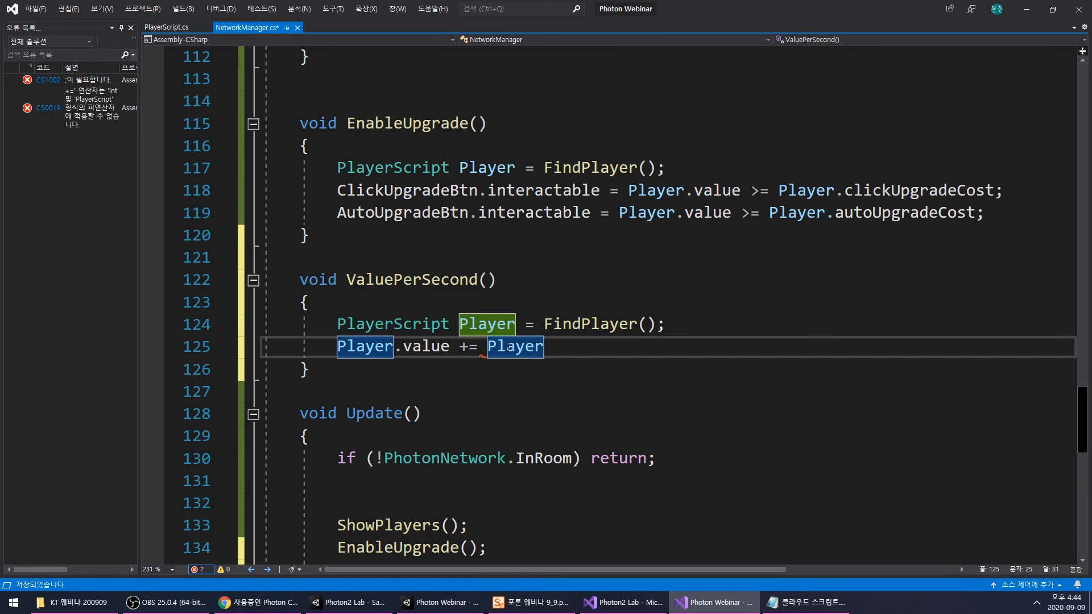
text(.valuePerSecond;)
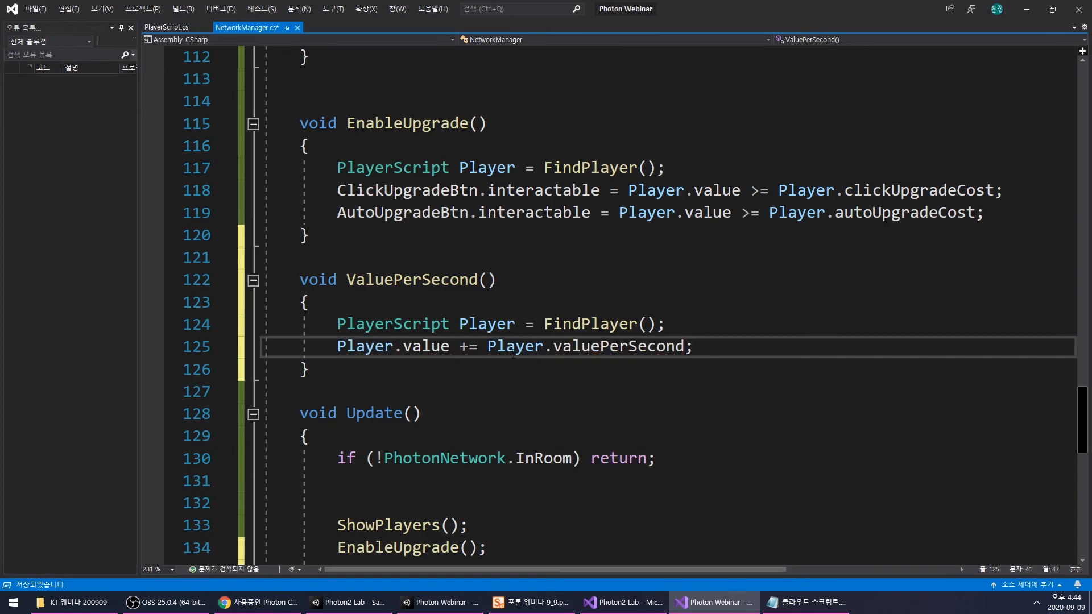
scroll(574, 358, down, 4)
scroll(574, 358, up, 4)
scroll(574, 358, up, 2)
click(561, 412)
key(ctrl+s)
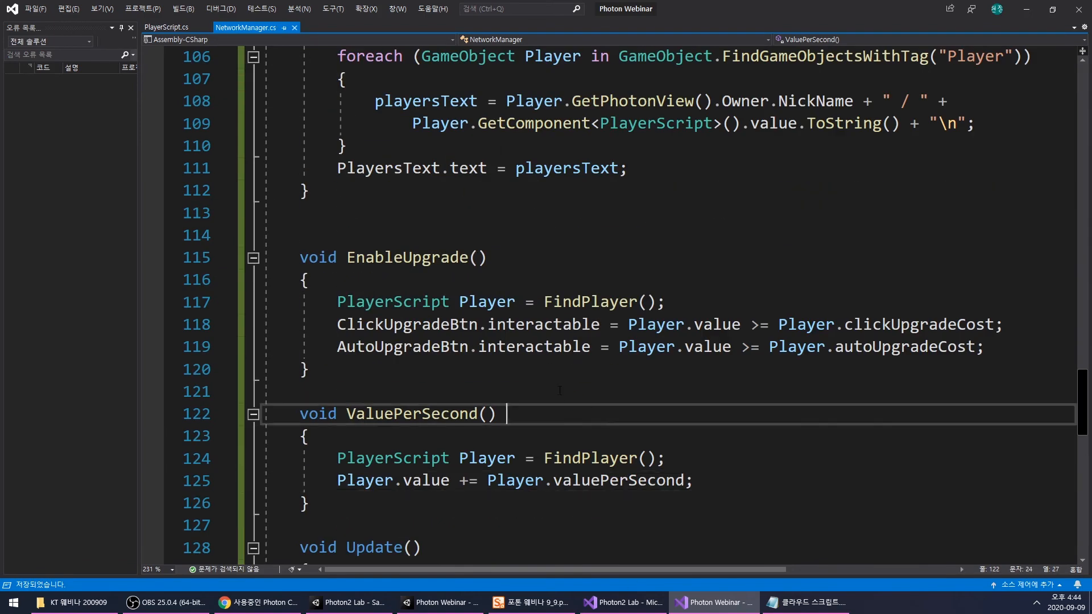
- Switch to the Unity editor, run the game and connect with the nickname "a"
click(445, 609)
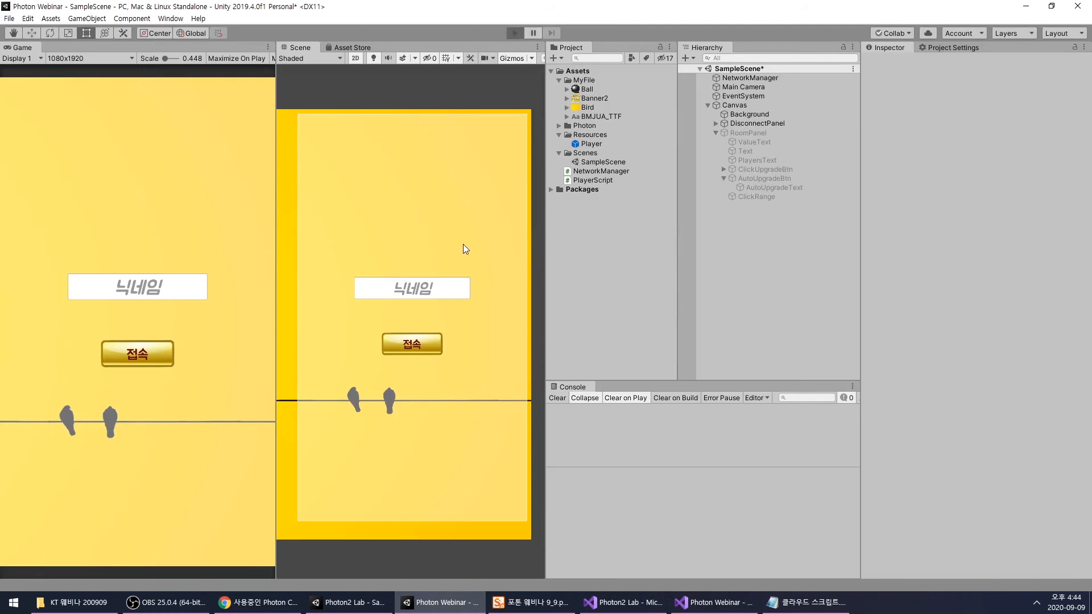
key(ctrl+p)
click(169, 290)
text(a)
click(154, 359)
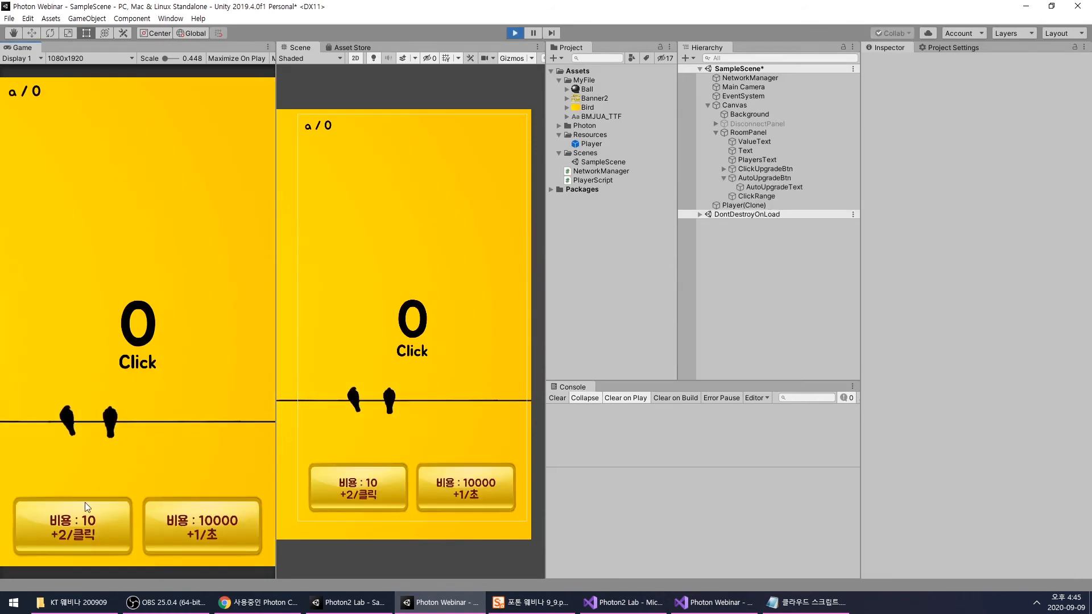
- Set Value to 100000 in the Player Script of the running Player(Clone)
click(744, 205)
scroll(913, 452, down, 3)
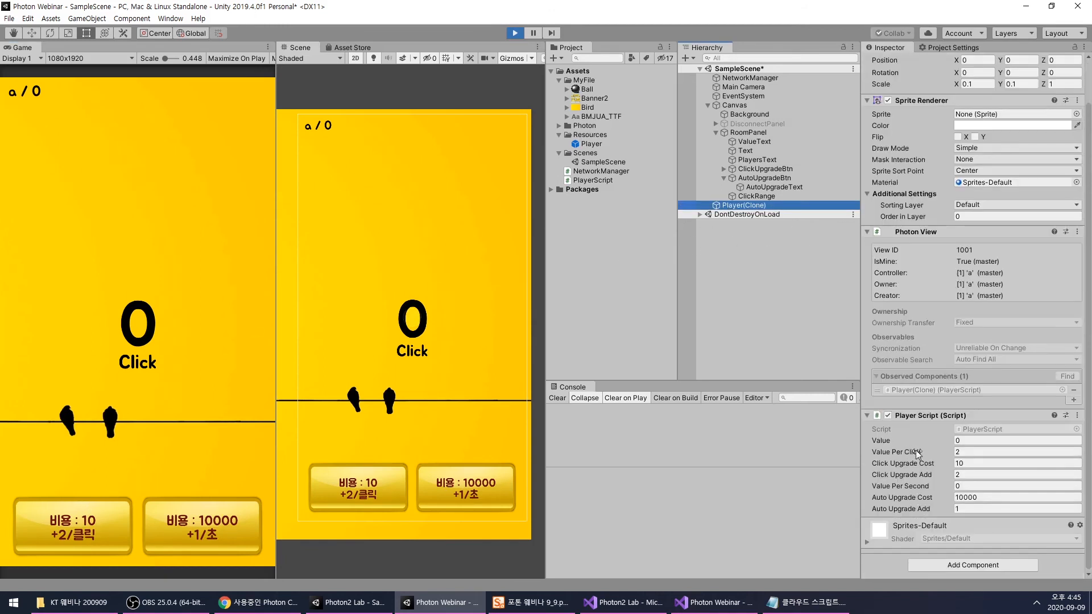
click(971, 441)
text(100000)
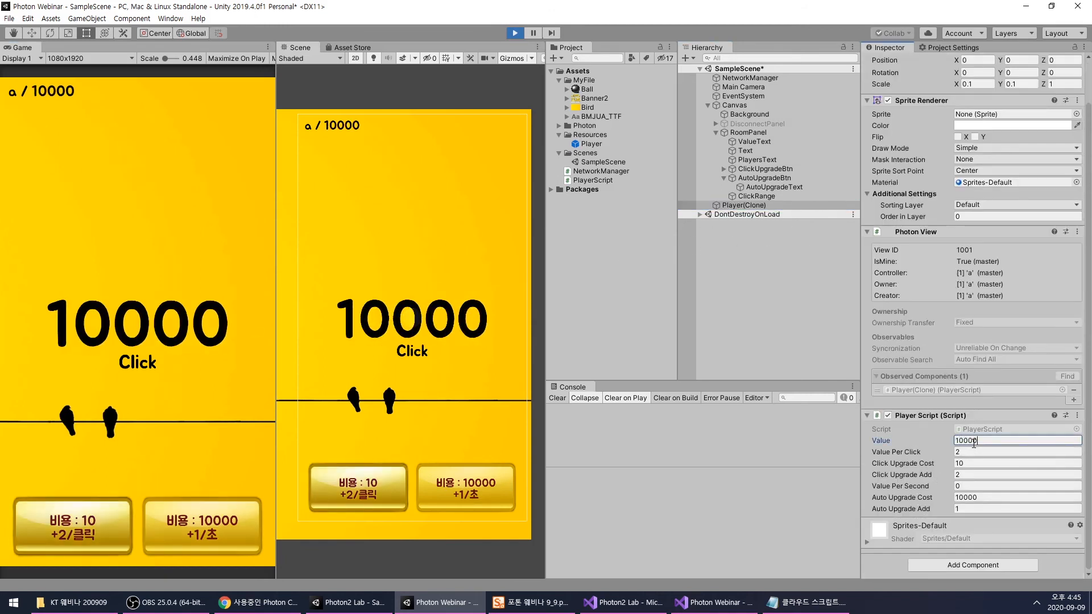
- Buy the auto upgrade several times in the running game and check Value Per Second on Player(Clone)
click(227, 526)
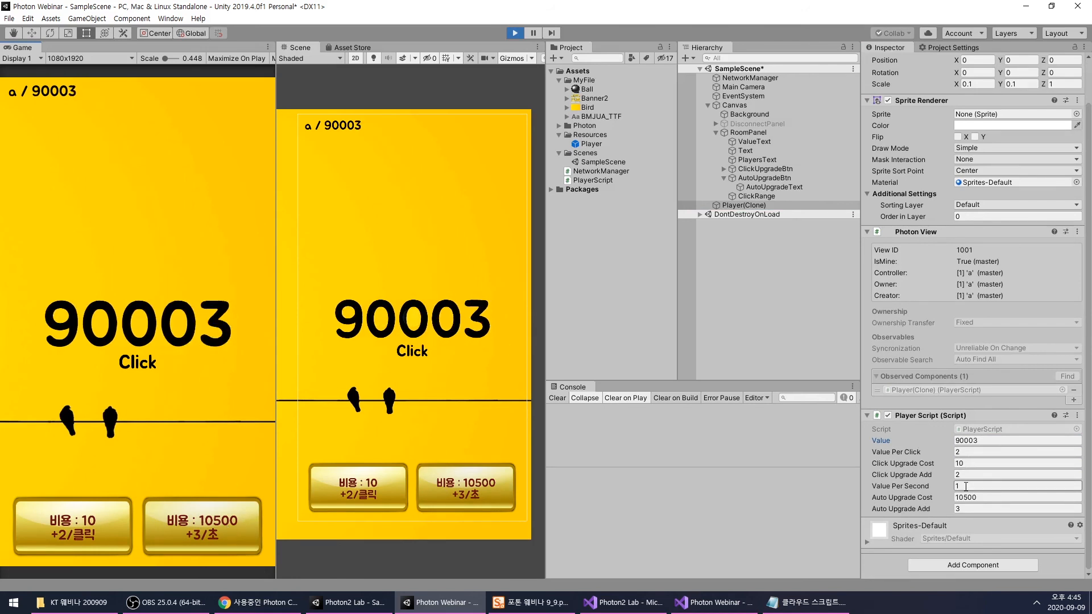
click(457, 494)
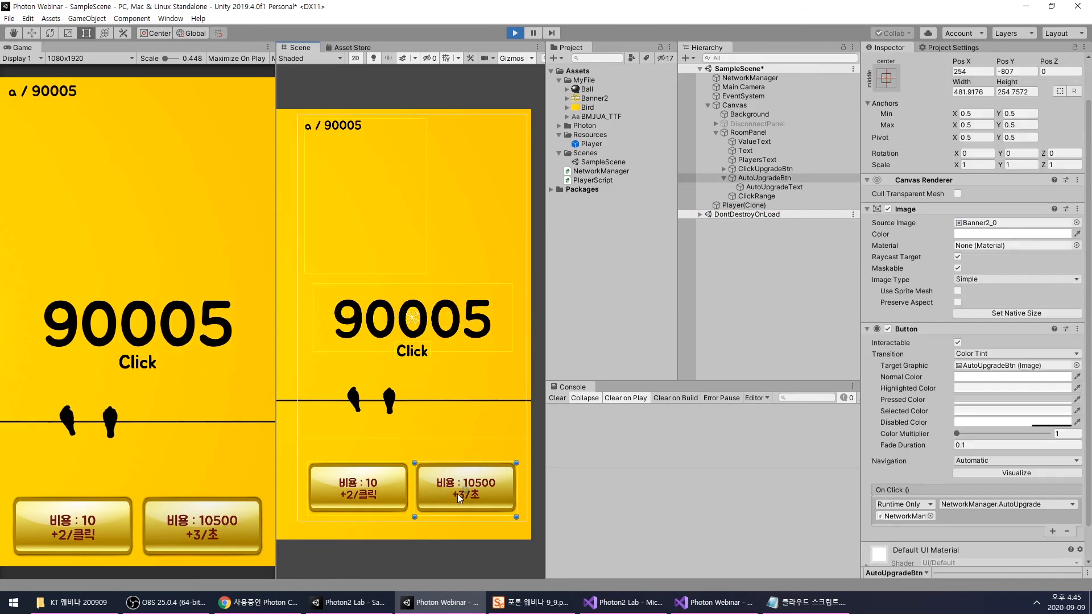
click(214, 529)
click(214, 529)
click(214, 529)
click(214, 529)
click(214, 529)
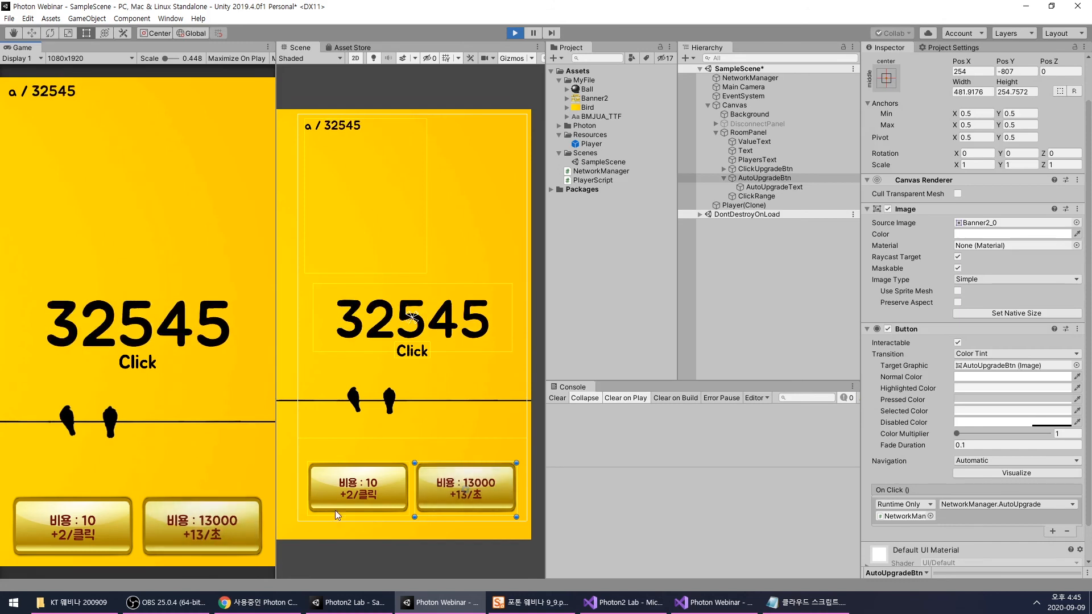
click(733, 205)
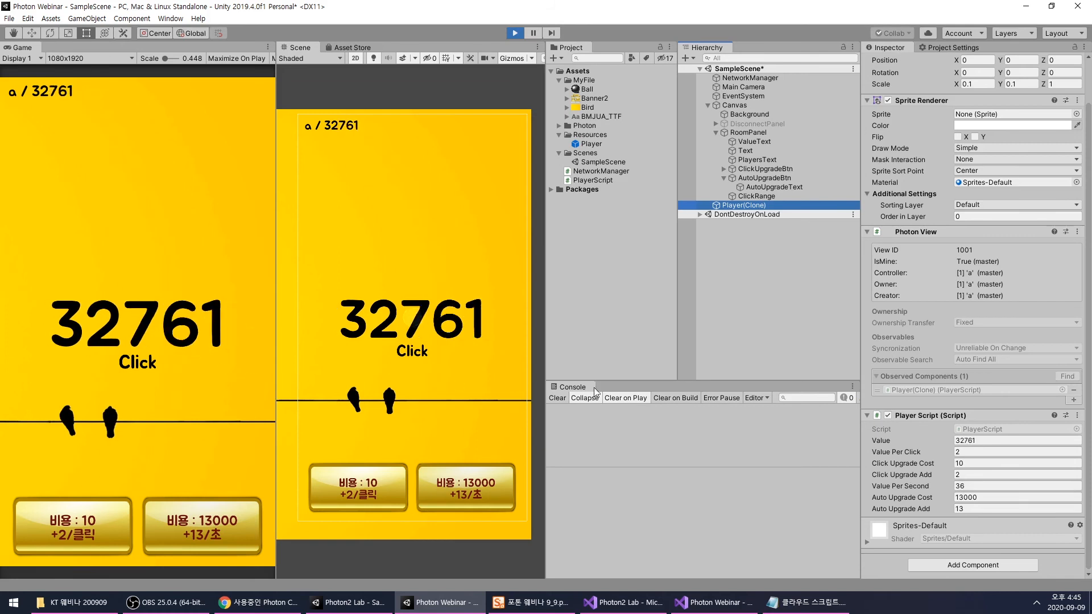
- Test the running game by tapping the play area and repeatedly buying the click upgrade
triple_click(130, 291)
double_click(136, 285)
double_click(138, 286)
click(90, 522)
triple_click(89, 524)
triple_click(87, 523)
click(87, 524)
triple_click(88, 524)
triple_click(189, 346)
triple_click(193, 348)
double_click(193, 349)
double_click(84, 531)
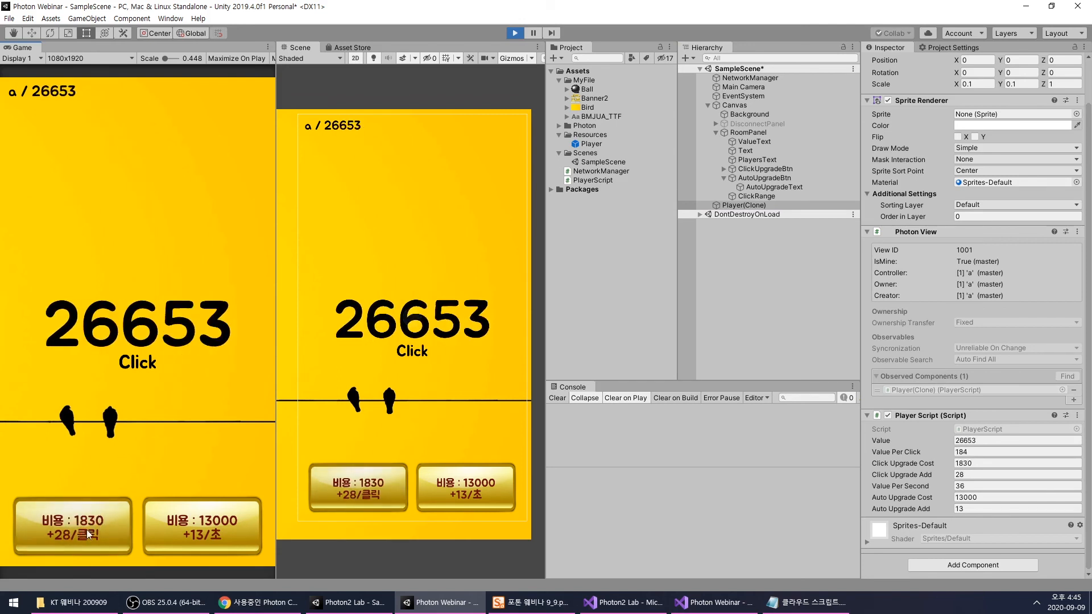
click(93, 528)
triple_click(108, 525)
triple_click(108, 525)
click(108, 525)
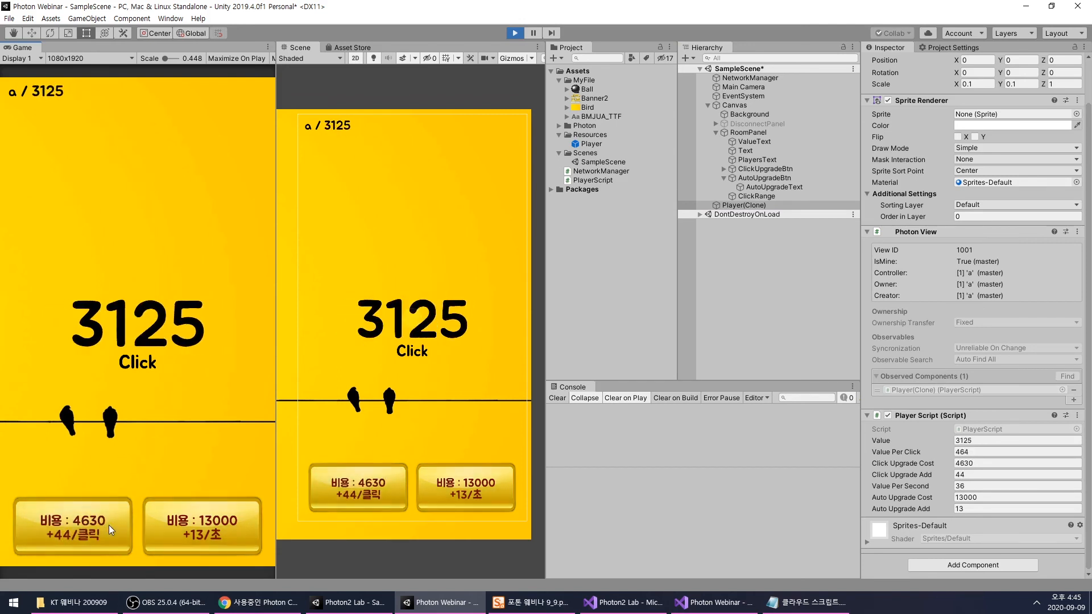
- Collect more value from the play area, buy one more click upgrade, and stop the game
click(192, 315)
double_click(202, 313)
double_click(203, 313)
triple_click(203, 313)
double_click(203, 316)
double_click(204, 316)
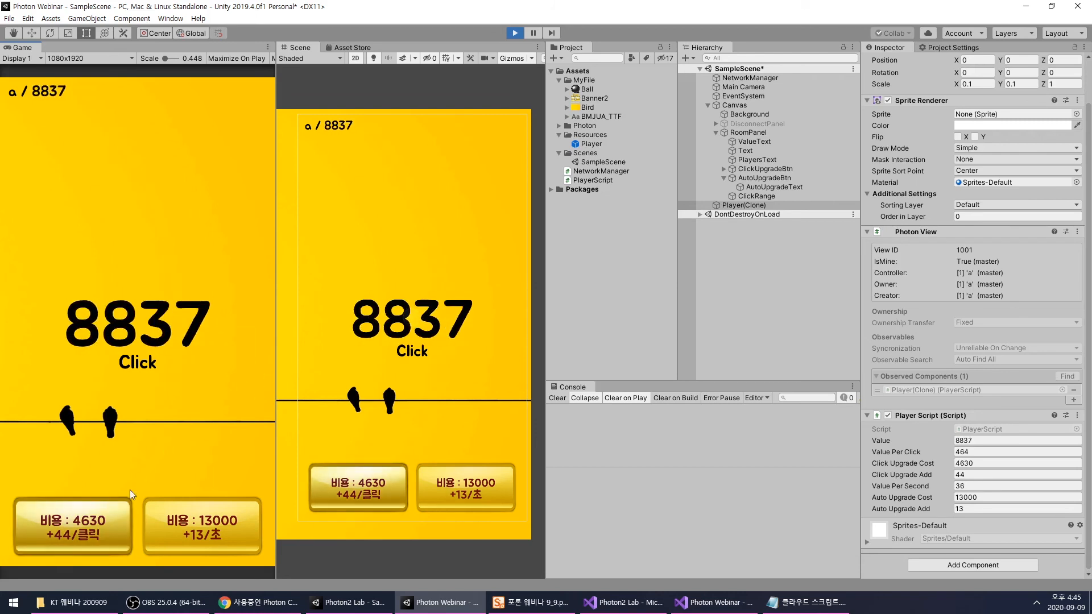
click(112, 506)
double_click(209, 388)
double_click(209, 388)
double_click(210, 388)
double_click(209, 388)
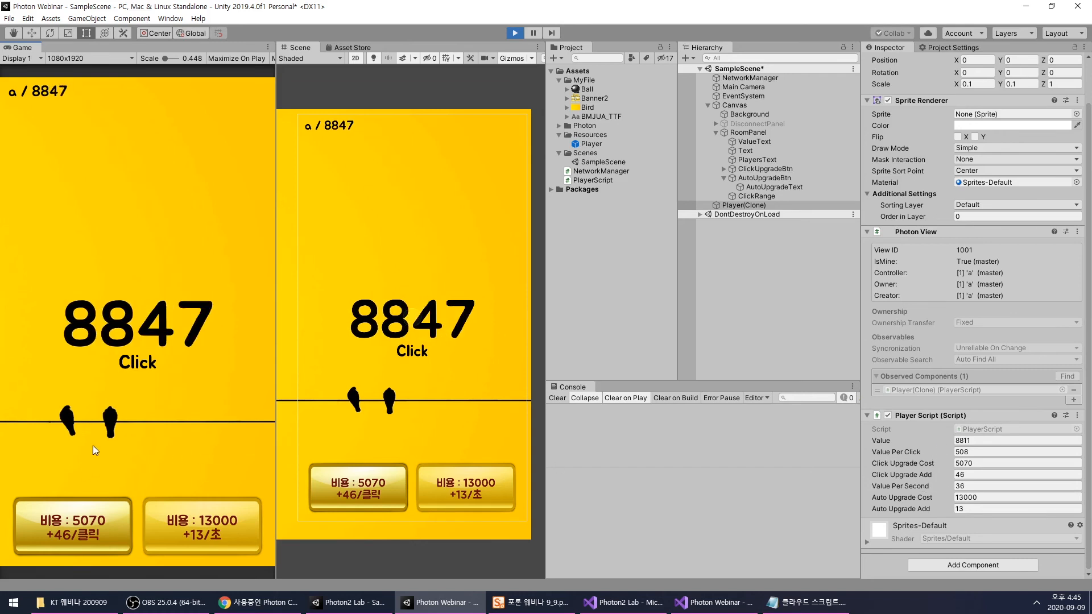
click(516, 34)
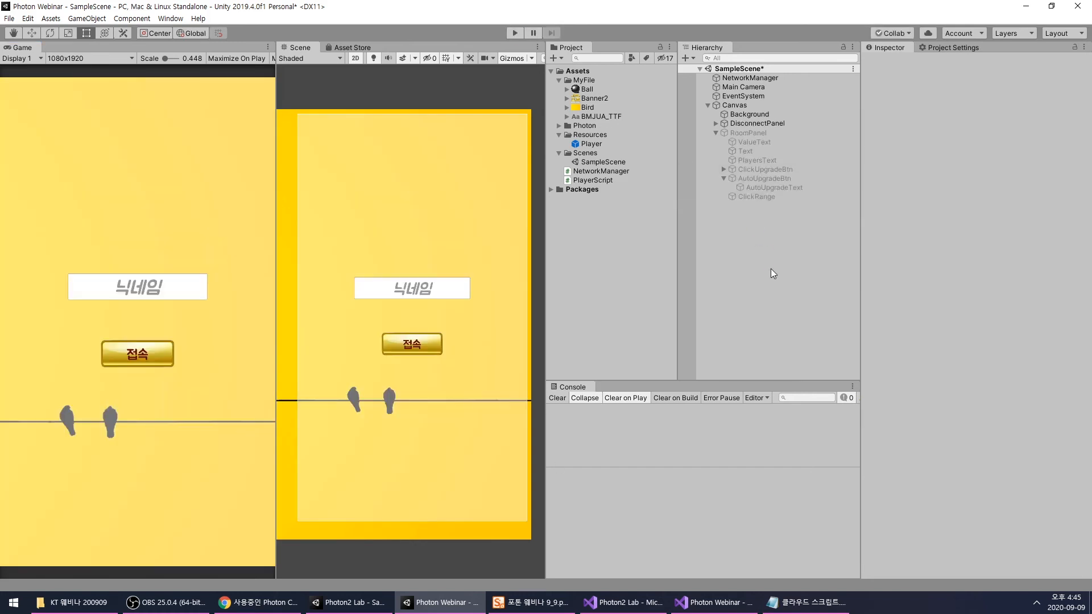
- Deactivate DisconnectPanel and activate RoomPanel so the in-game layout can be edited
click(748, 125)
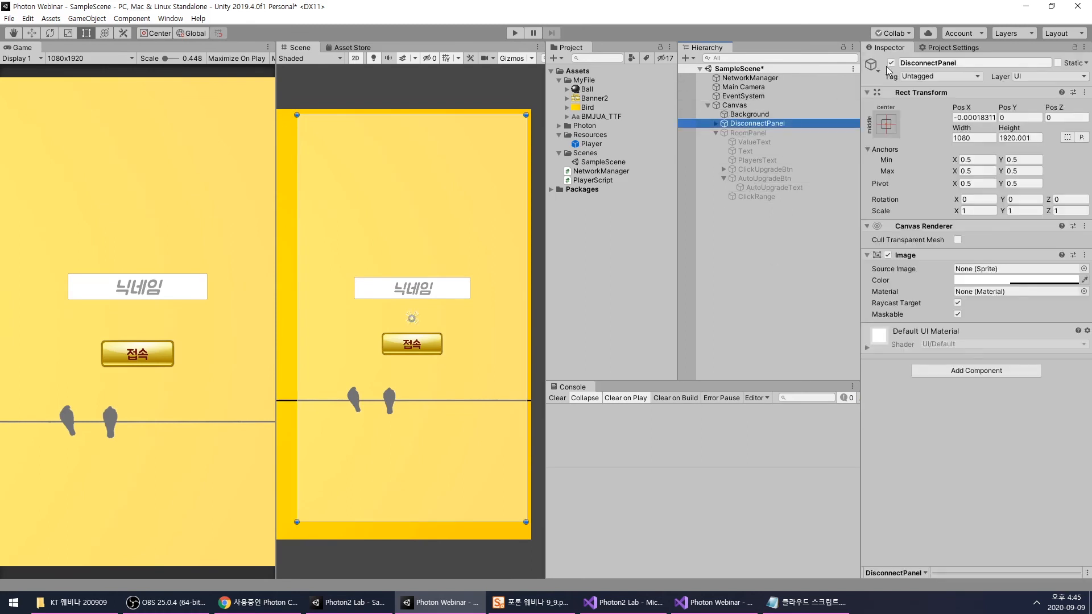
click(892, 62)
click(749, 133)
click(892, 63)
scroll(377, 355, down, 2)
scroll(408, 335, up, 4)
- Duplicate the value text and its Click label, and move the copies down above the click upgrade button
click(434, 324)
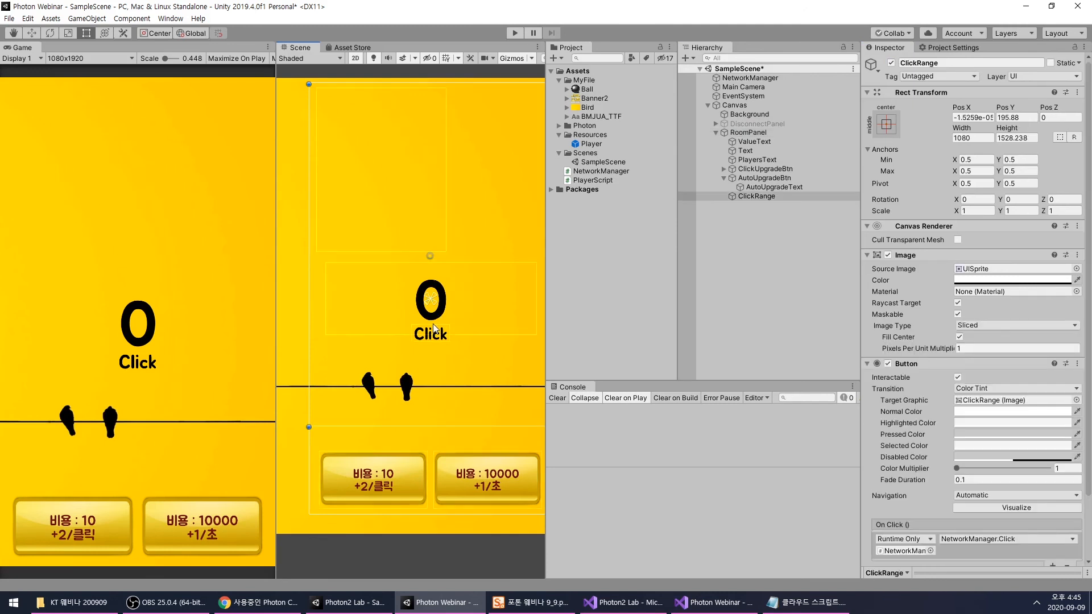
click(772, 189)
click(761, 179)
scroll(425, 278, down, 2)
scroll(424, 278, down, 3)
drag(535, 333, 296, 241)
scroll(360, 297, up, 4)
scroll(360, 296, down, 2)
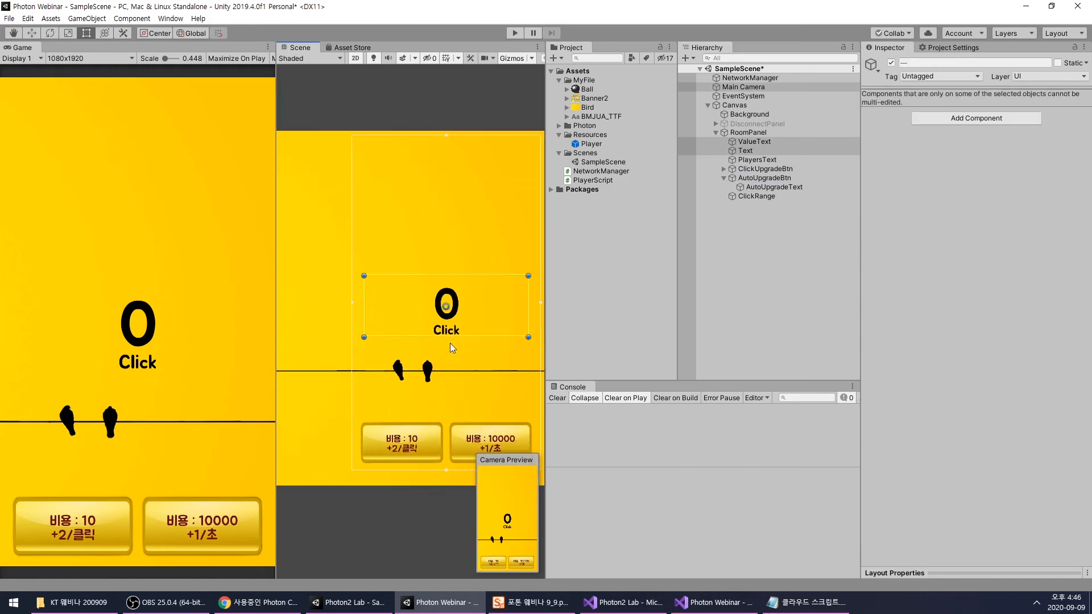
key(ctrl+d)
drag(459, 314, 412, 409)
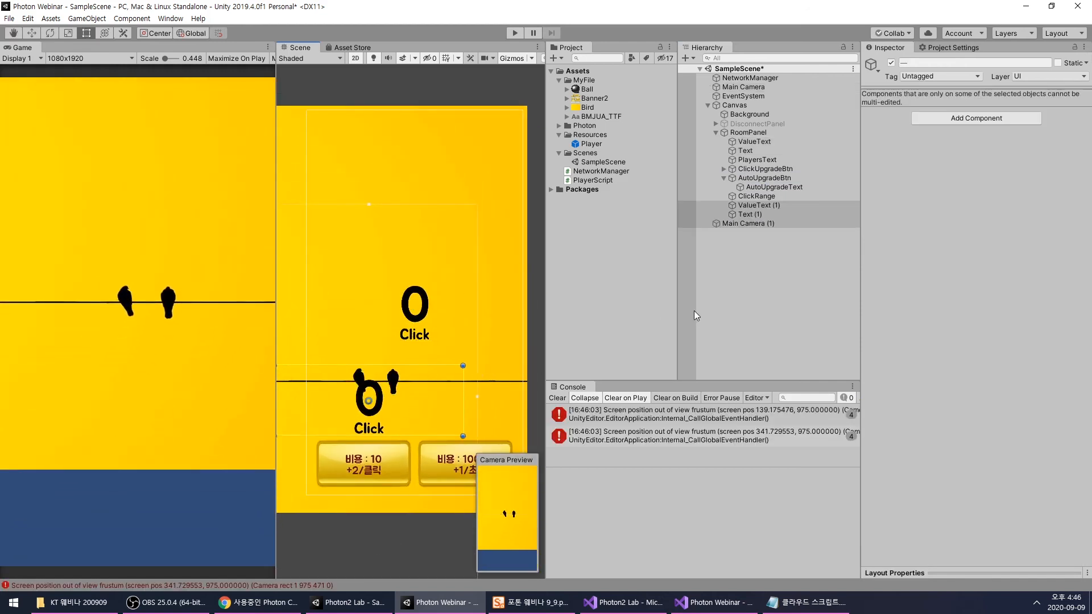
- Clear the console and shrink the copied value text to about 574 wide and 196 high above its Click label
click(558, 397)
scroll(398, 275, down, 2)
scroll(396, 277, up, 5)
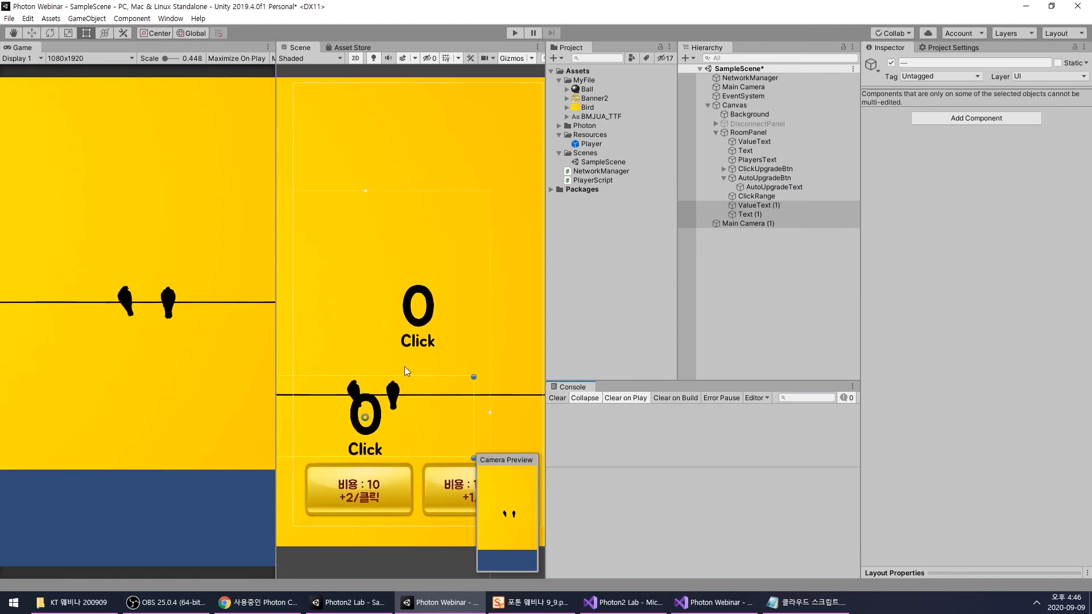
middle_drag(407, 366, 430, 351)
click(395, 354)
click(382, 418)
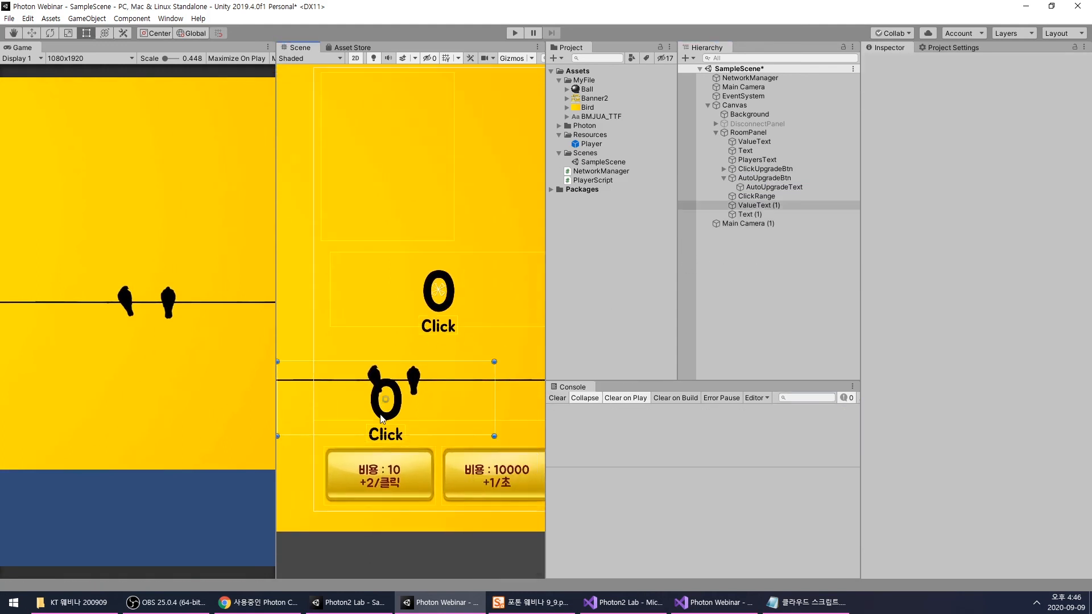
scroll(385, 399, down, 1)
drag(292, 370, 341, 385)
scroll(381, 412, up, 2)
drag(423, 423, 321, 432)
mouse_move(393, 420)
mouse_down()
mouse_move(379, 421)
mouse_move(388, 426)
mouse_up()
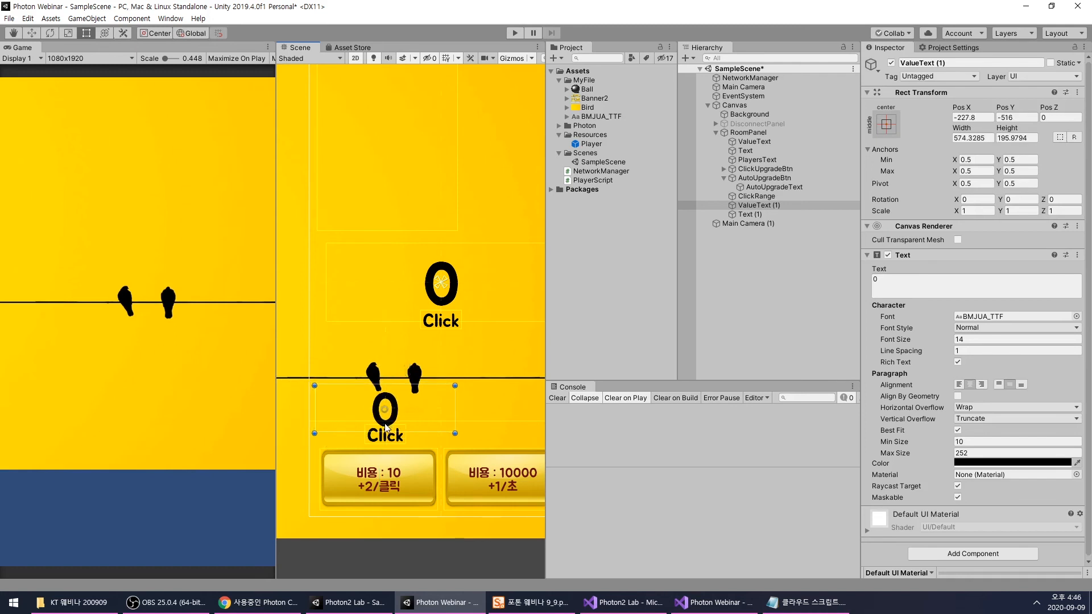
- Position the copied value text at about X -253, Y -518, centred above the click upgrade button
drag(386, 428, 350, 420)
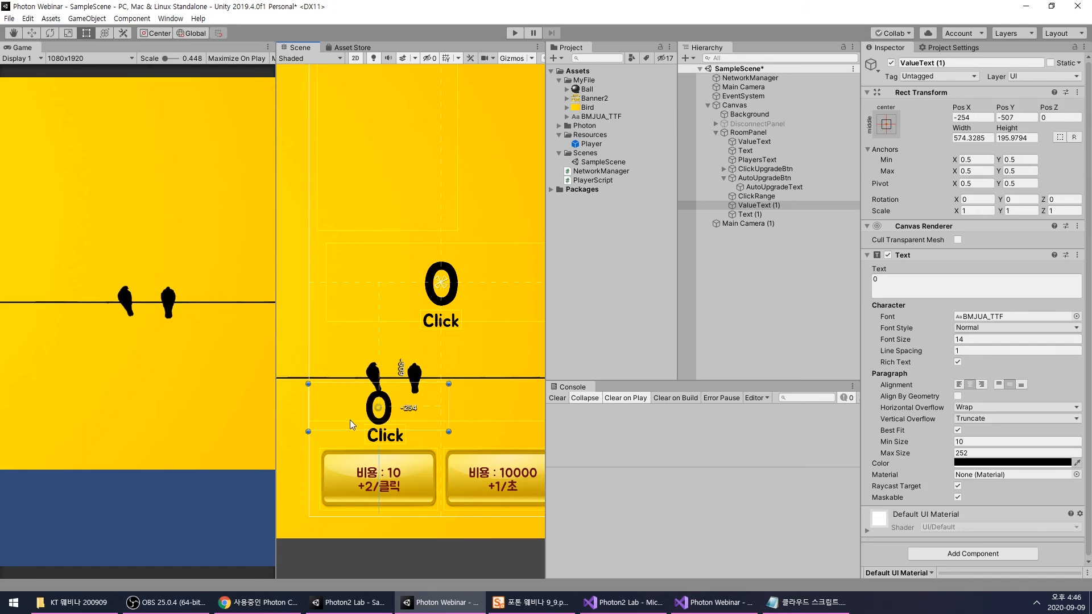
click(350, 420)
click(374, 416)
click(374, 413)
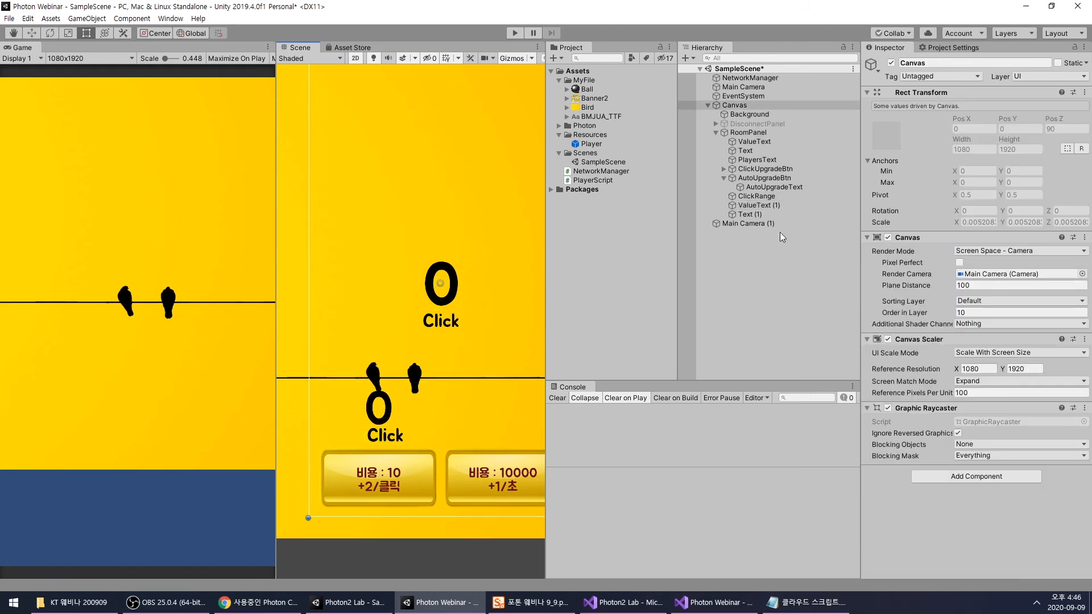
double_click(750, 214)
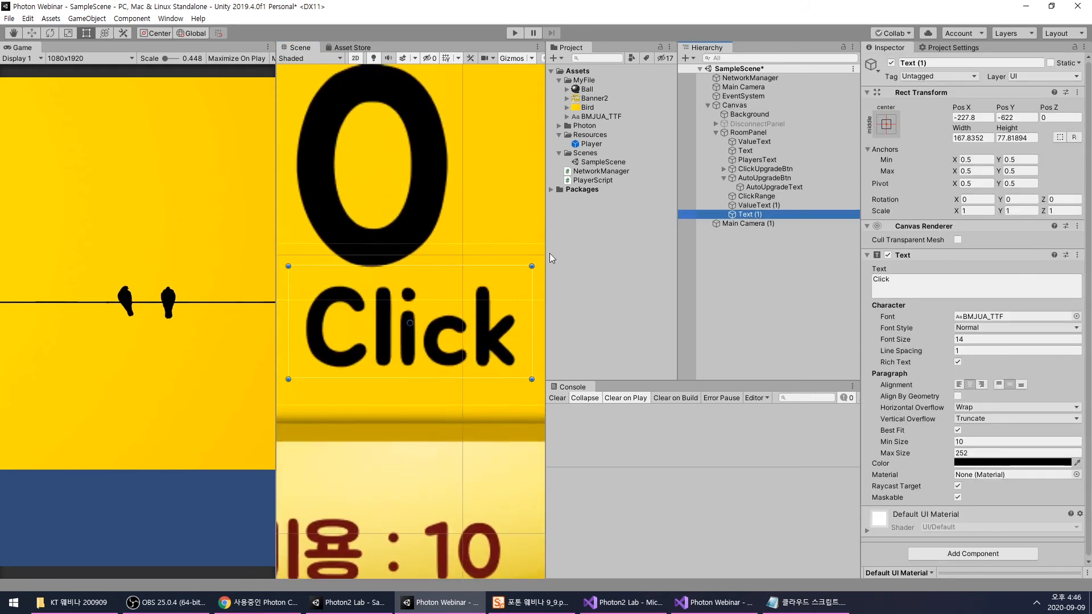
scroll(478, 277, down, 10)
middle_drag(478, 277, 449, 372)
click(745, 206)
scroll(404, 321, down, 8)
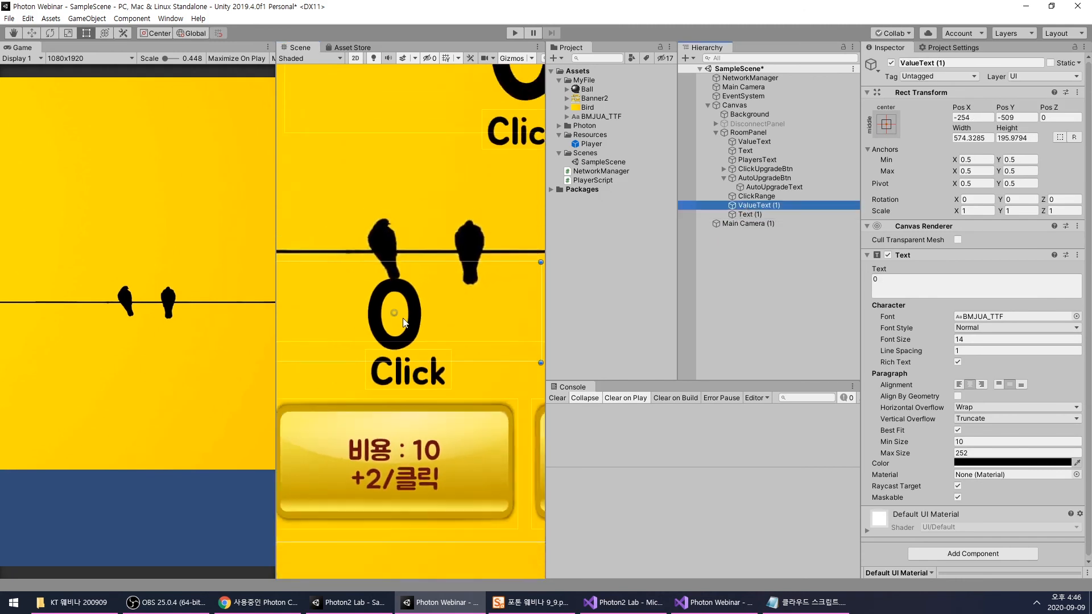
scroll(404, 323, down, 2)
drag(402, 342, 402, 348)
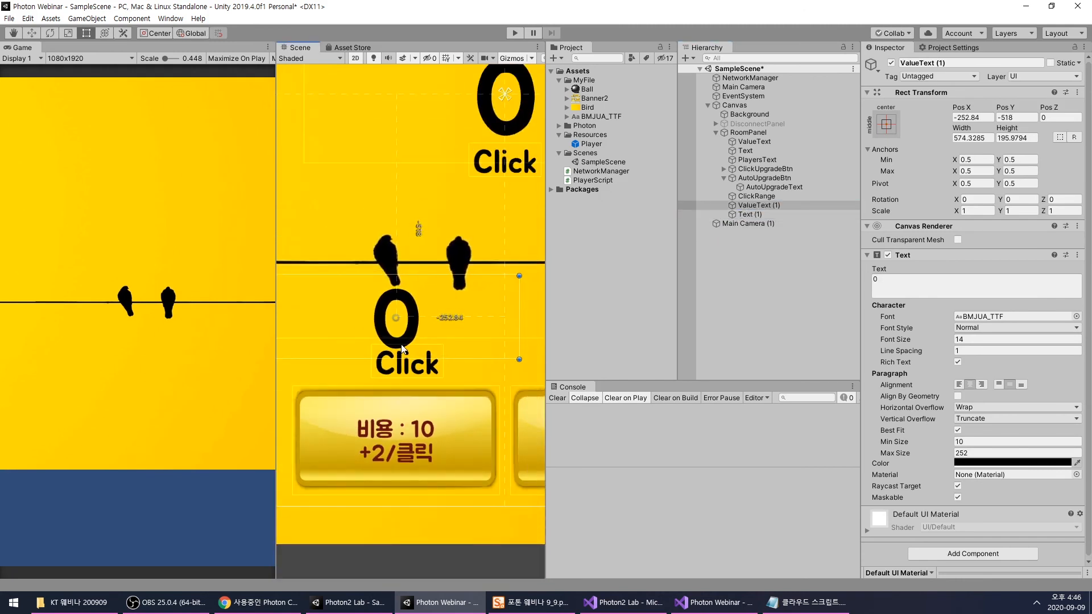
- Align the copied Click label under the copied value at about X -253, Y -641, and change its text to "/클릭"
click(402, 370)
mouse_move(405, 373)
mouse_down()
mouse_move(412, 380)
mouse_move(397, 380)
mouse_up()
click(920, 288)
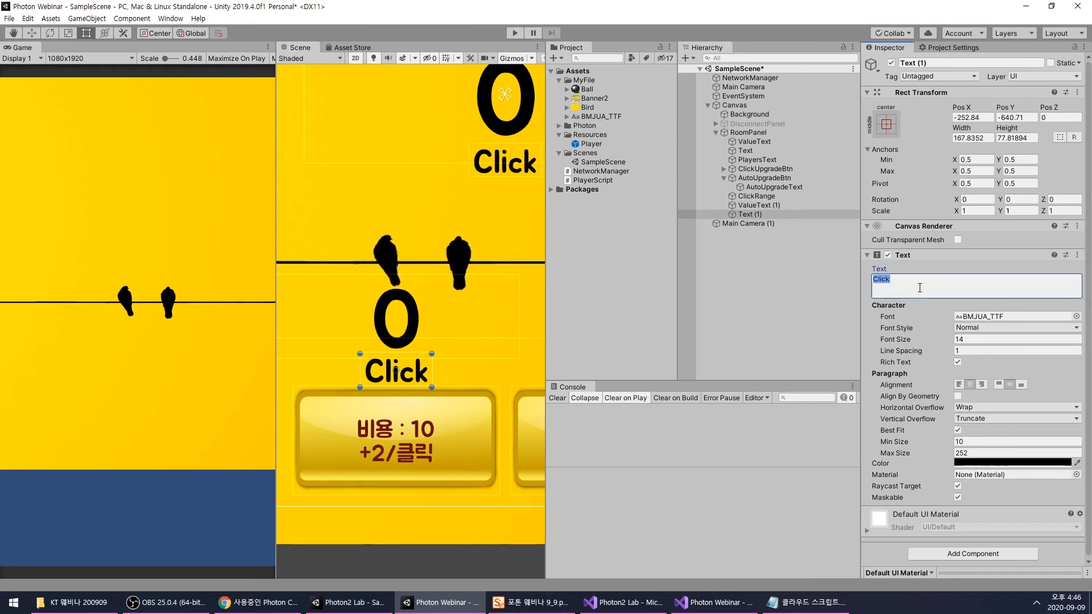
text(/)
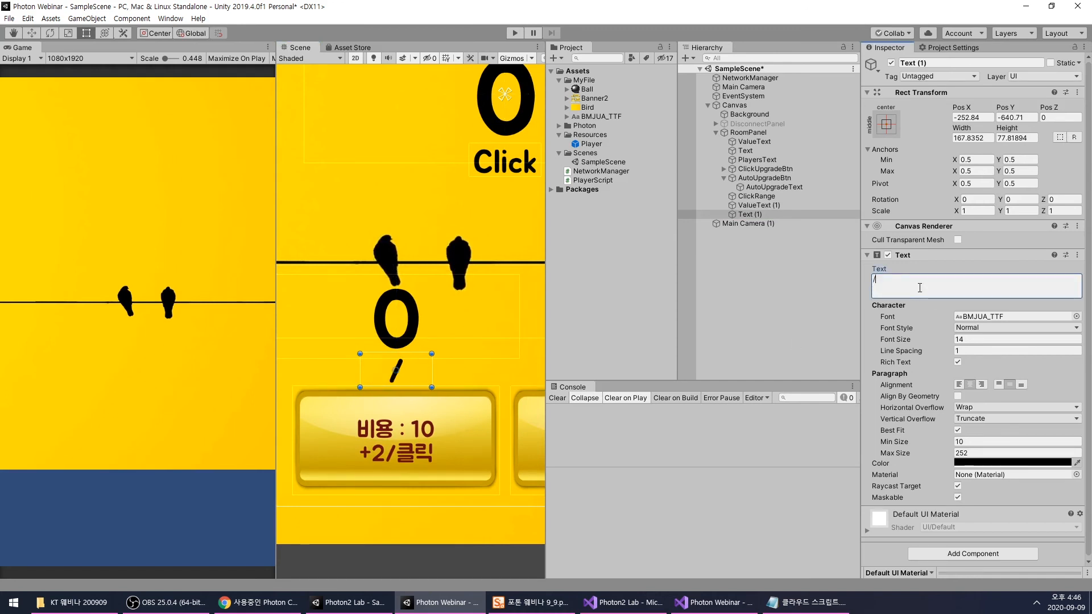
text(z)
key(BackSpace)
text(클릭)
click(831, 282)
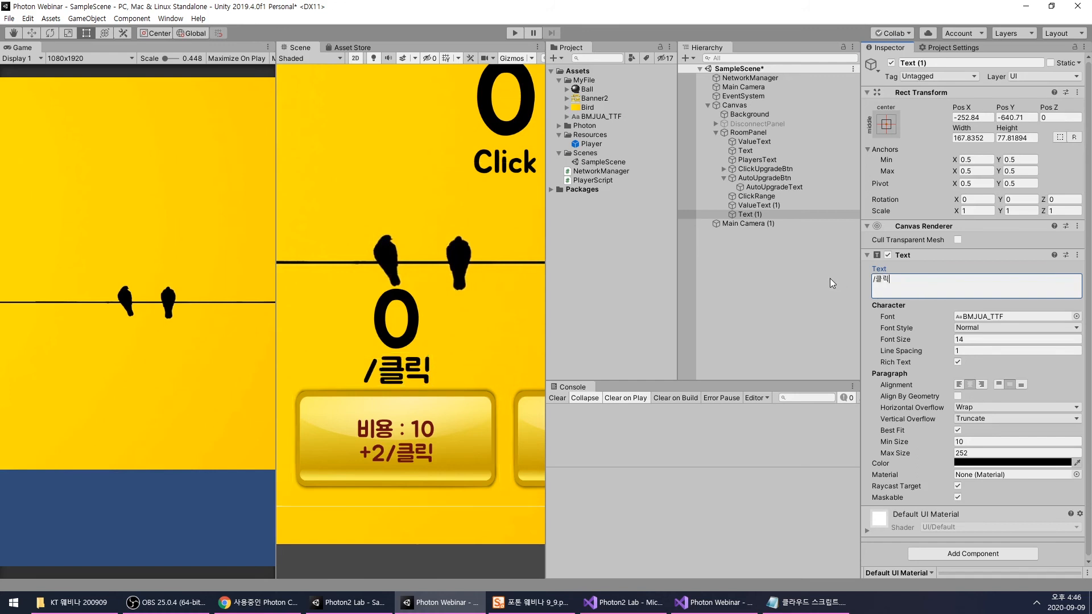
- Open the name of the copied value text object, ValueText (1), for editing
click(774, 208)
click(759, 205)
click(756, 206)
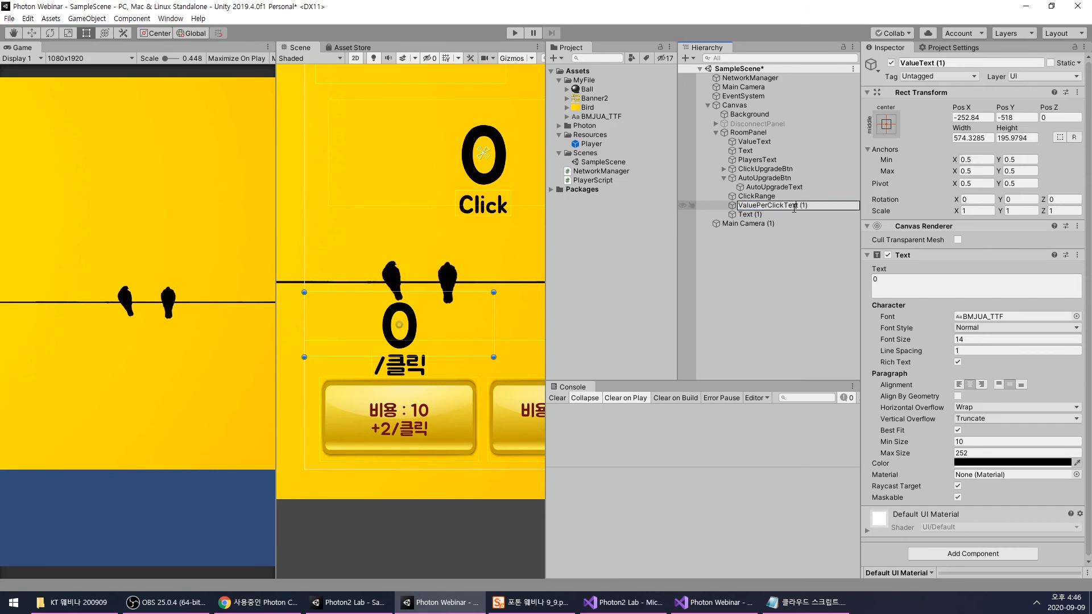
- Finish renaming the copied value text as ValuePerClickText and rename its label Text (1) as Text
click(778, 215)
click(778, 215)
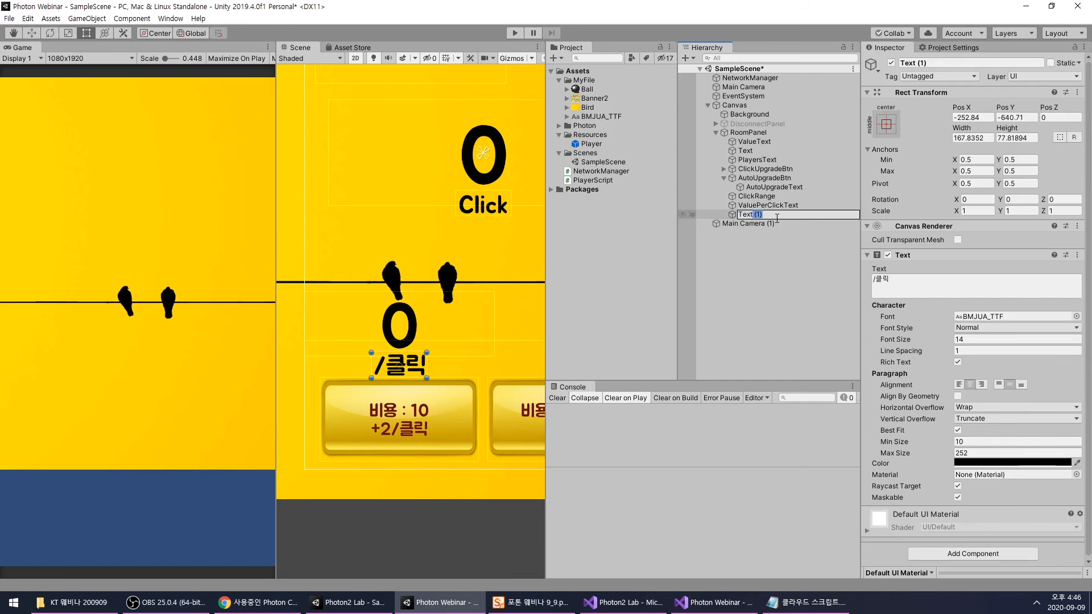
key(BackSpace)
key(Return)
scroll(443, 253, down, 6)
middle_drag(458, 301, 439, 328)
click(759, 262)
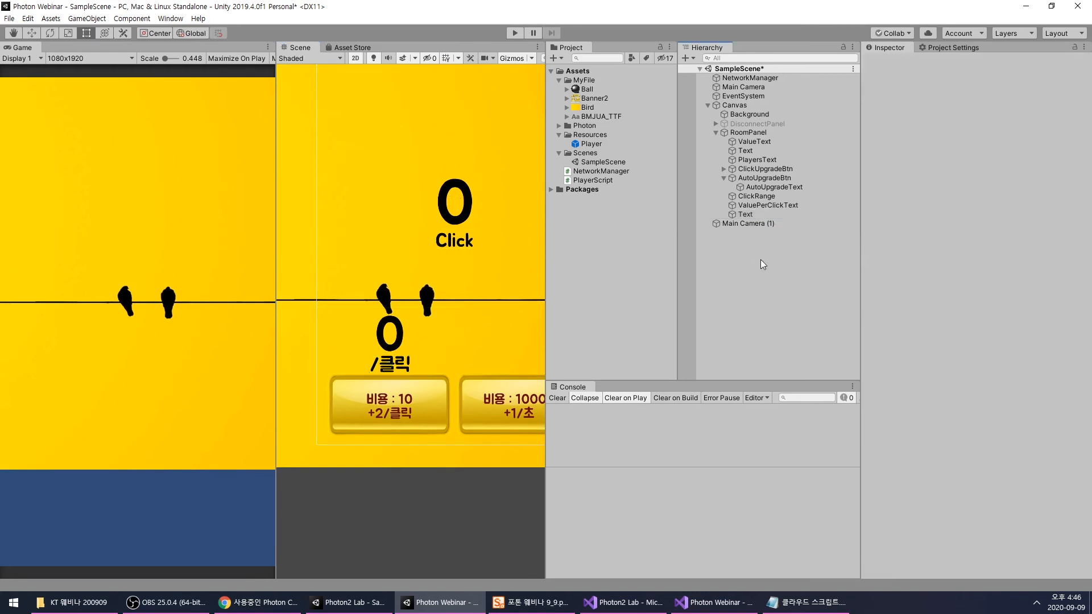
- Duplicate ValuePerClickText and its label together, and move both copies to X 248, centred above the auto upgrade button
click(752, 206)
shift+click(774, 215)
key(ctrl+d)
drag(412, 350, 516, 349)
middle_drag(490, 364, 407, 380)
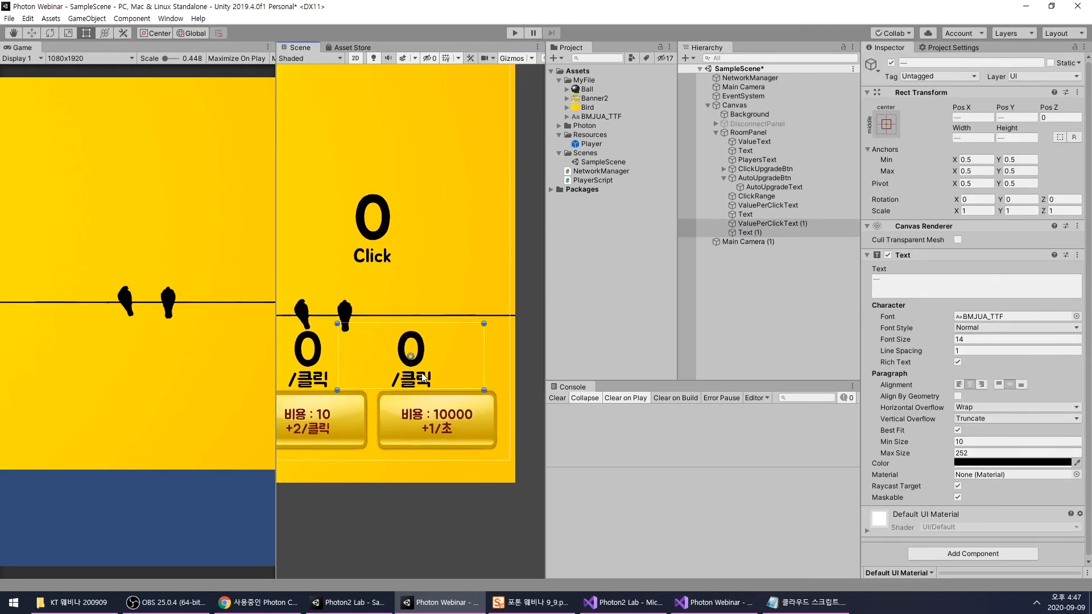
click(437, 380)
click(750, 233)
shift+click(768, 223)
drag(421, 380, 446, 380)
- Rename the duplicated label as Text and the duplicated value text as ValuePerSecondText
click(750, 233)
click(760, 233)
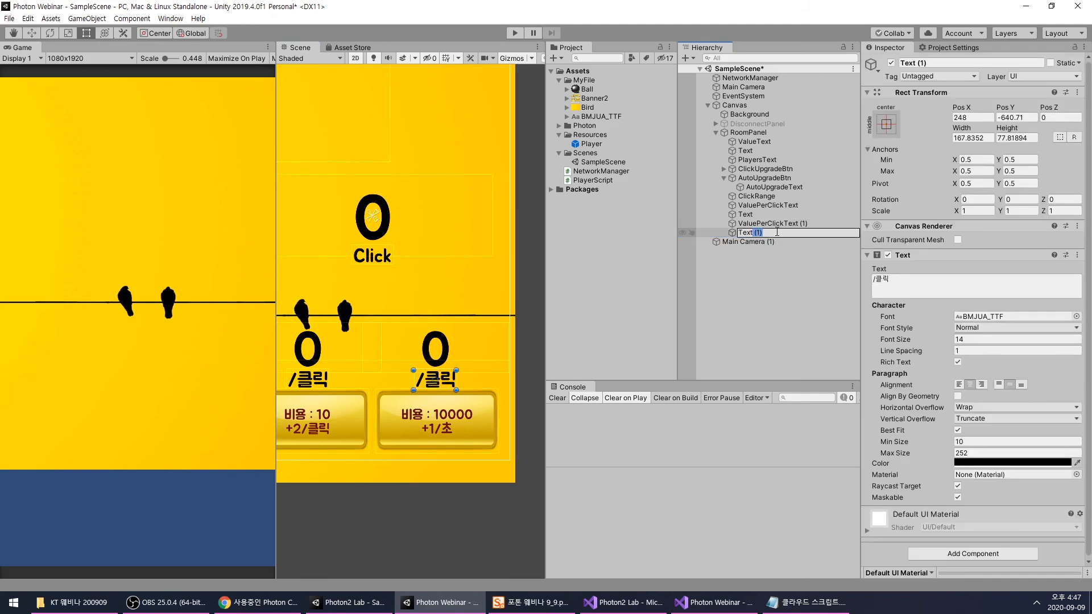
click(757, 225)
click(757, 225)
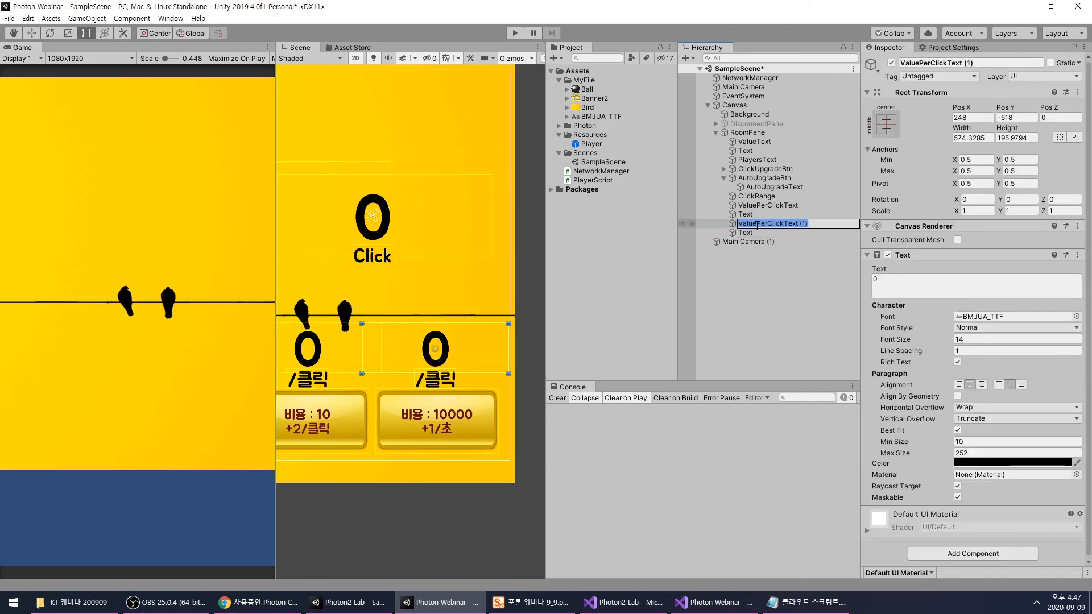
double_click(775, 225)
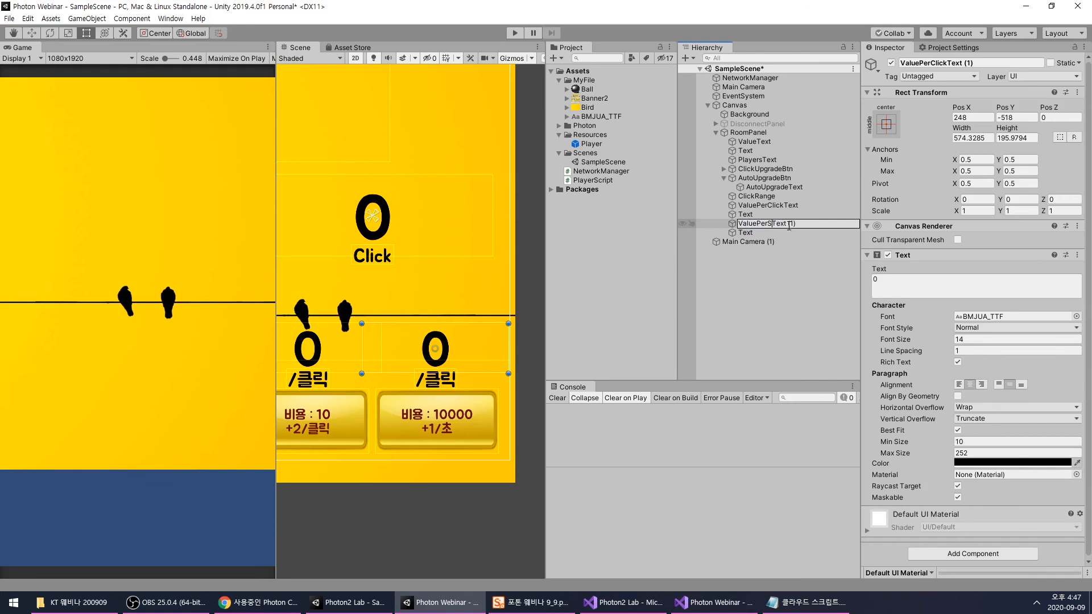
key(Return)
key(F2)
drag(808, 225, 830, 227)
key(BackSpace)
key(Return)
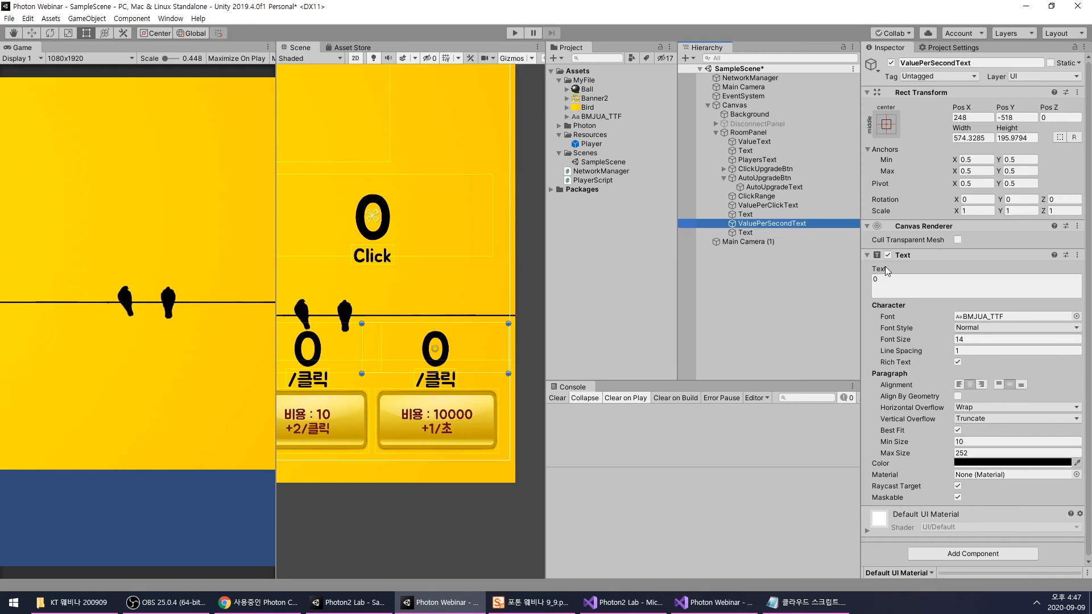
- Change the text of the label under ValuePerSecondText to "/초"
scroll(458, 313, down, 1)
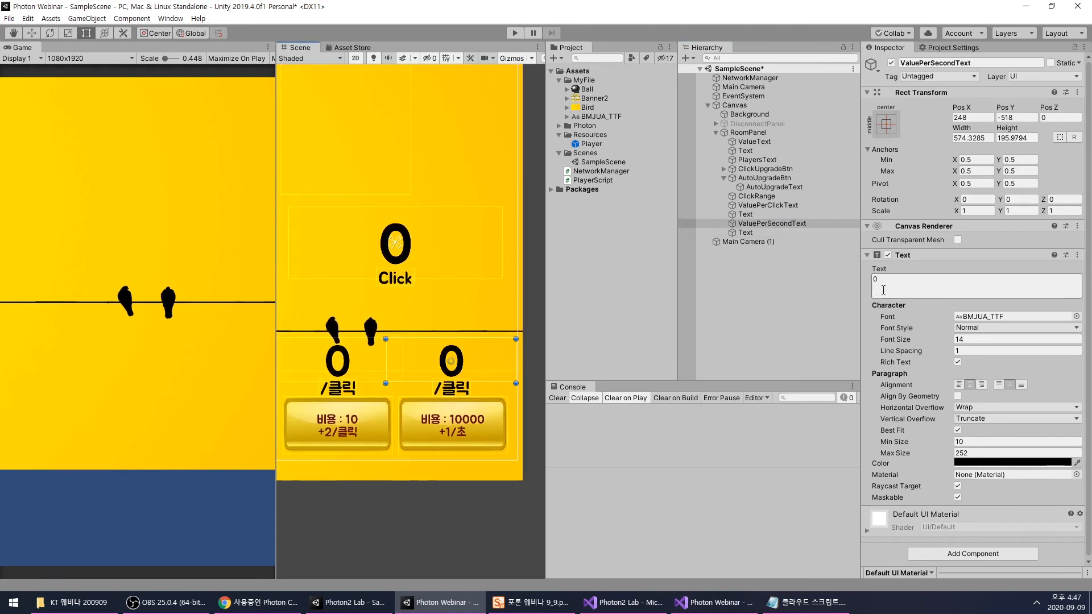
middle_drag(416, 329, 432, 340)
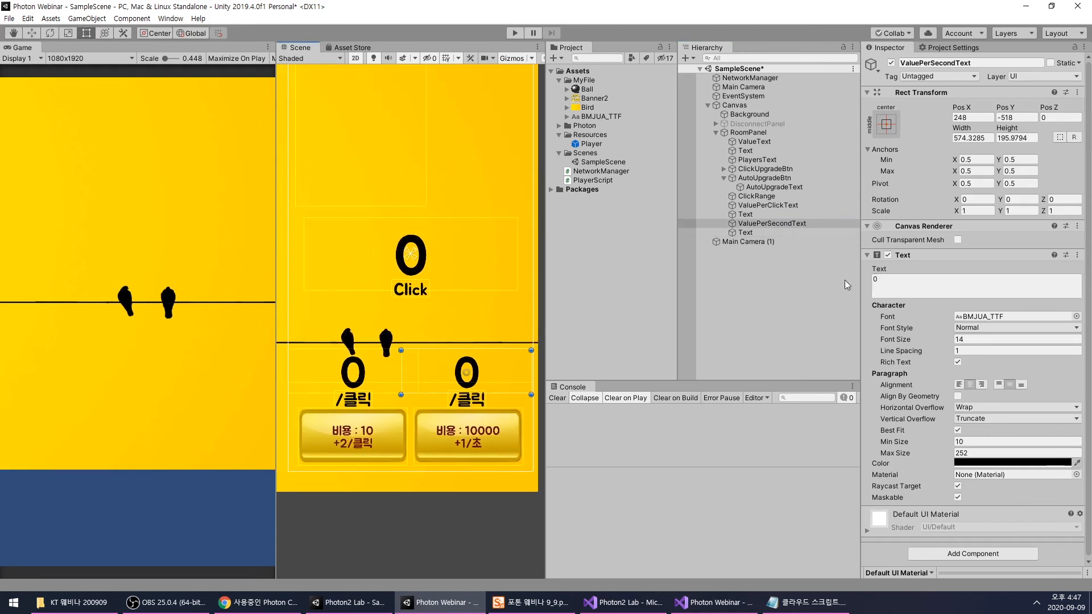
click(746, 233)
text(c)
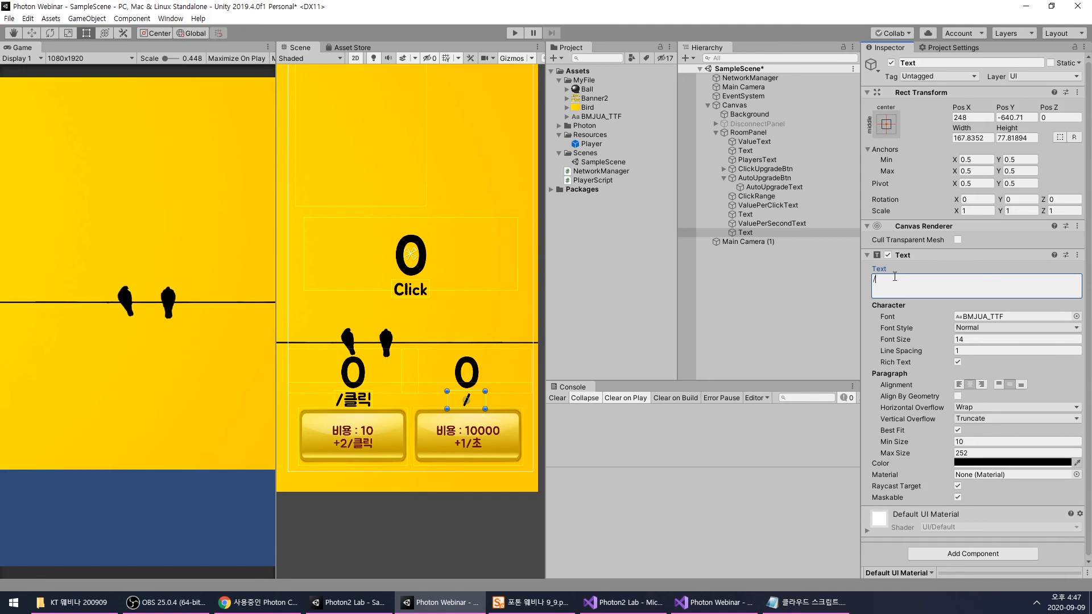
click(751, 256)
- Set the displayed text of ValuePerClickText, above the click upgrade button, to 2
click(763, 226)
scroll(386, 373, up, 4)
middle_drag(399, 368, 425, 349)
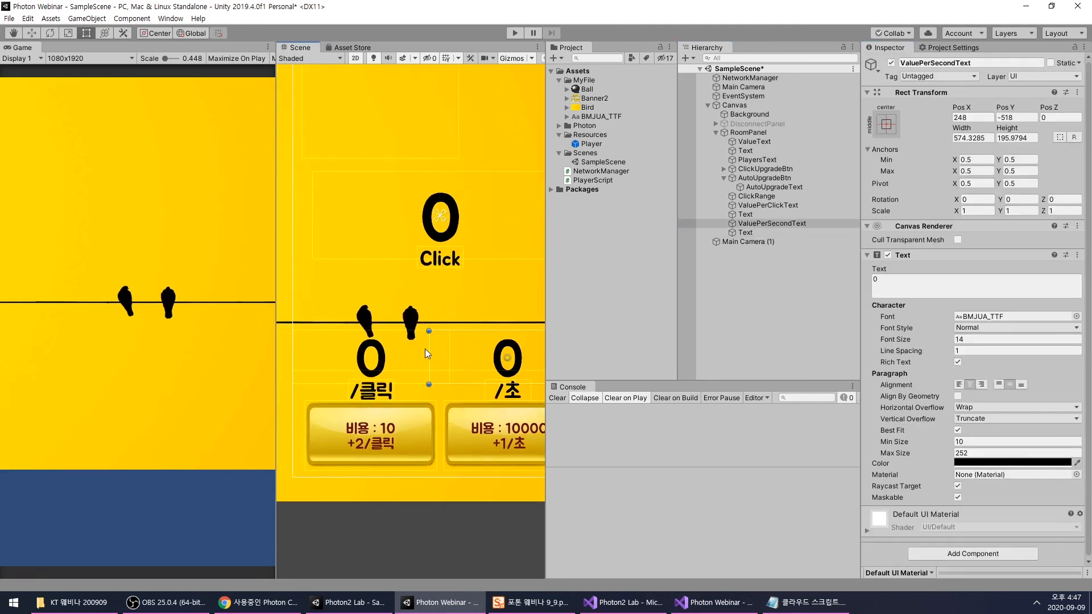
click(374, 362)
scroll(397, 353, down, 2)
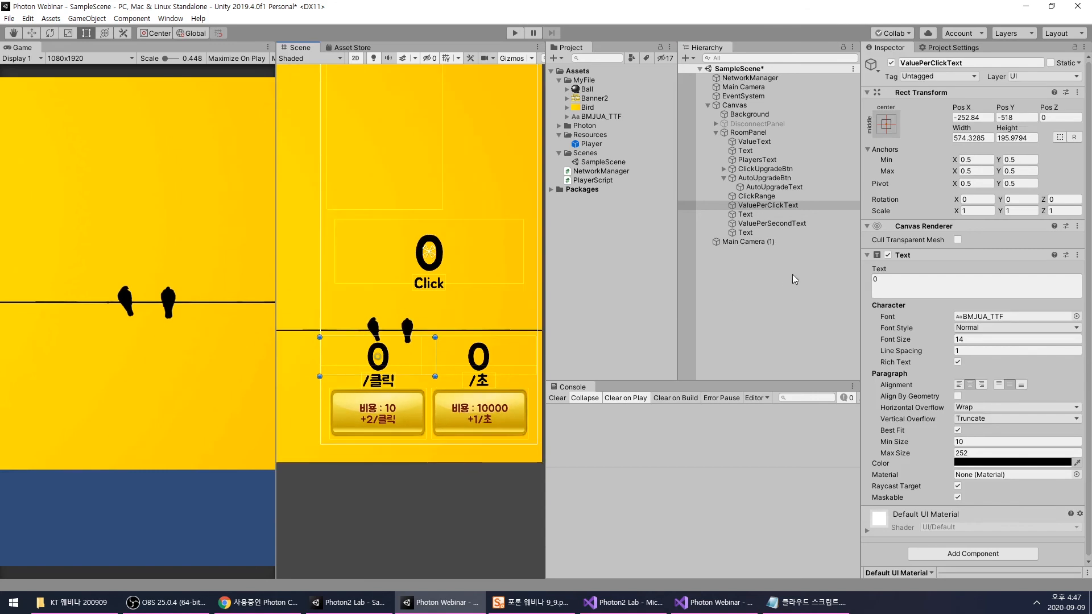
drag(921, 290, 818, 289)
text(2)
- Review the two new value texts in the scene and the text references on the NetworkManager object
middle_drag(436, 369, 420, 371)
click(737, 305)
click(764, 224)
click(753, 317)
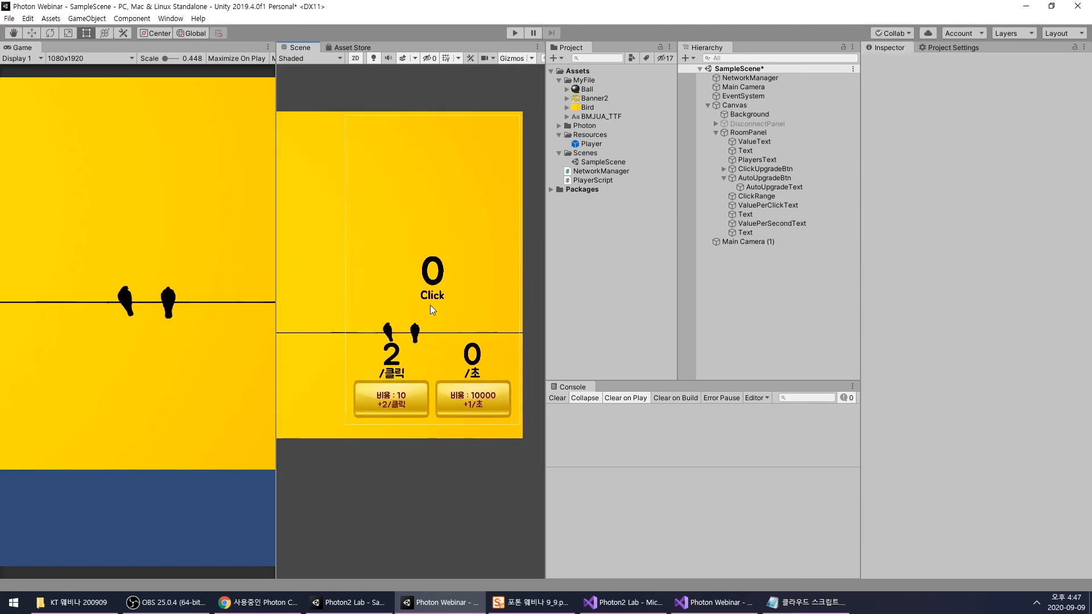
scroll(421, 354, up, 2)
scroll(421, 358, down, 2)
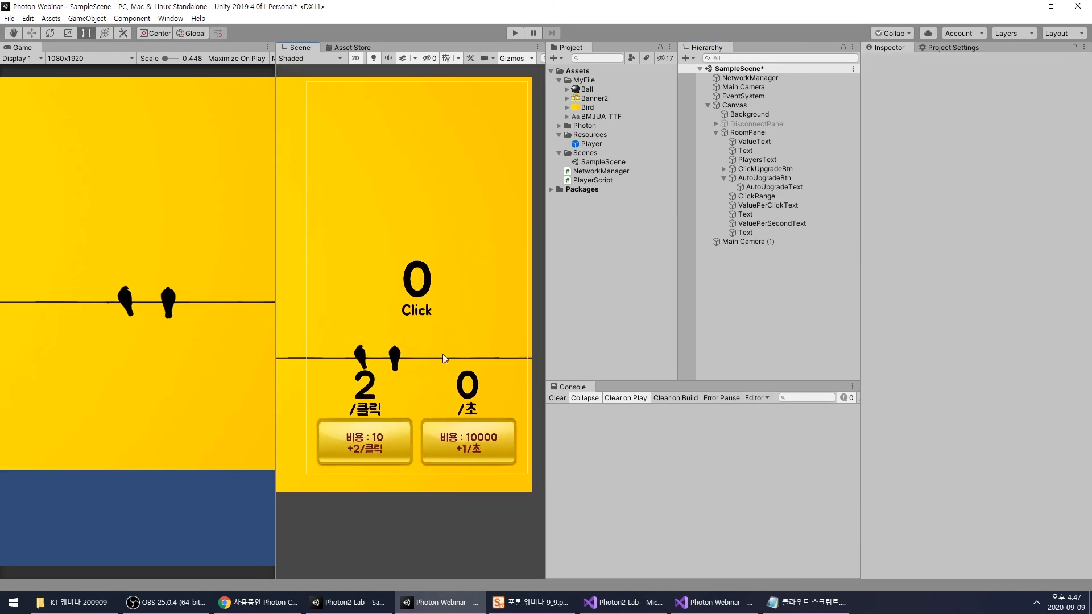
click(775, 205)
click(773, 222)
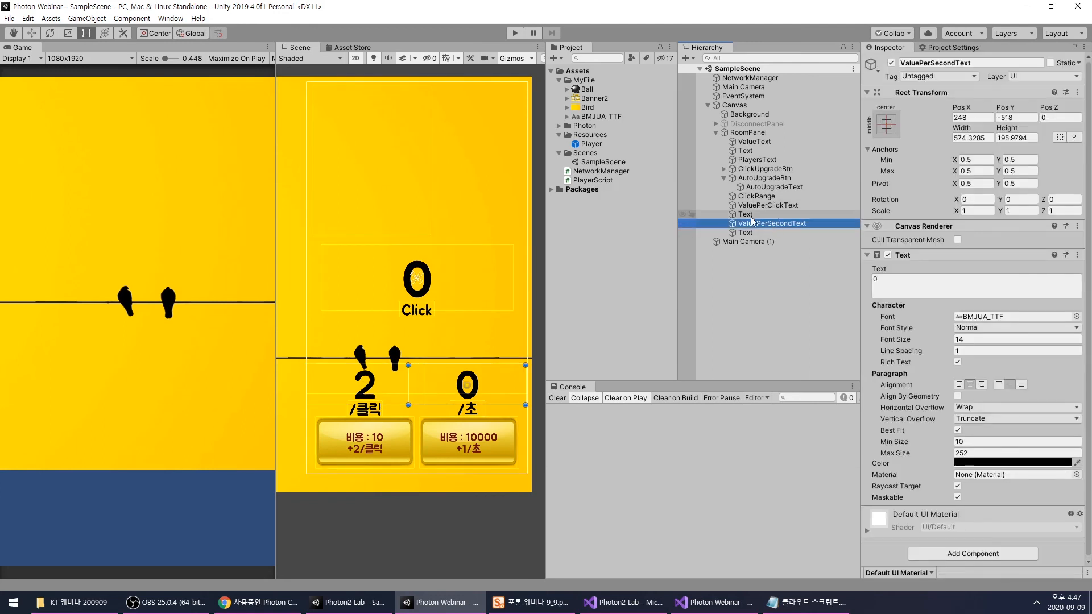
click(739, 78)
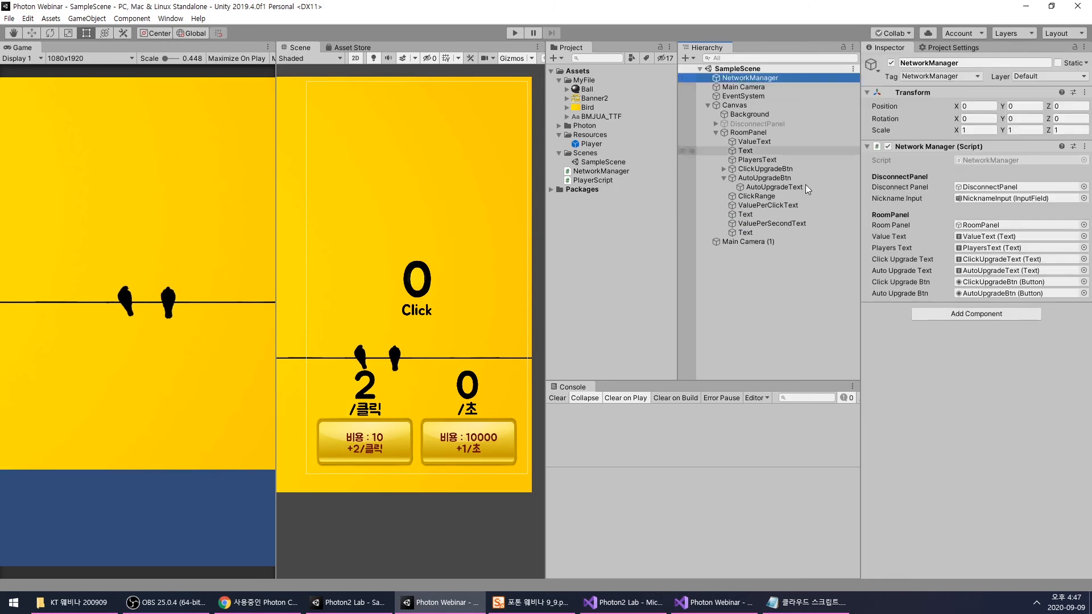
- Switch to Visual Studio and continue the public Text declaration in NetworkManager.cs with a comma and new line after AutoUpgradeText
click(703, 602)
scroll(960, 566, up, 20)
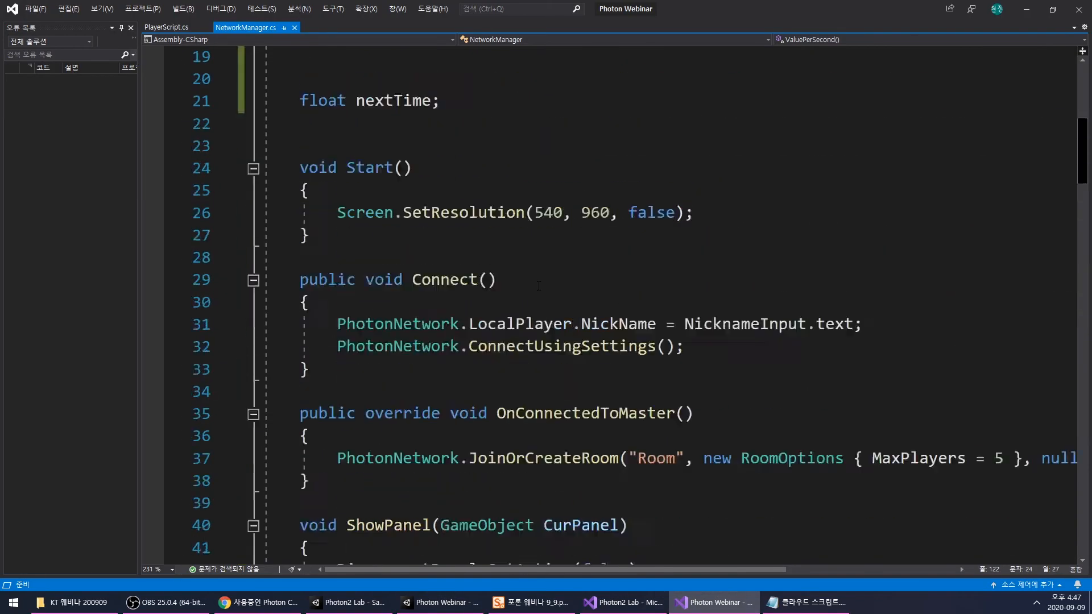
scroll(629, 386, down, 2)
click(948, 279)
text(,)
key(Return)
key(Return)
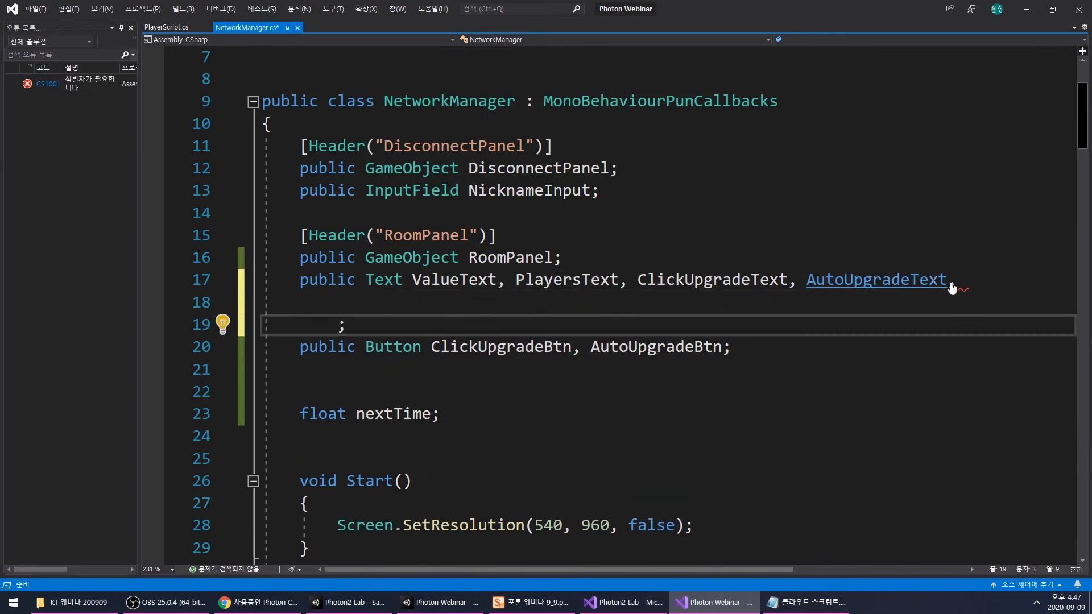
key(ctrl+z)
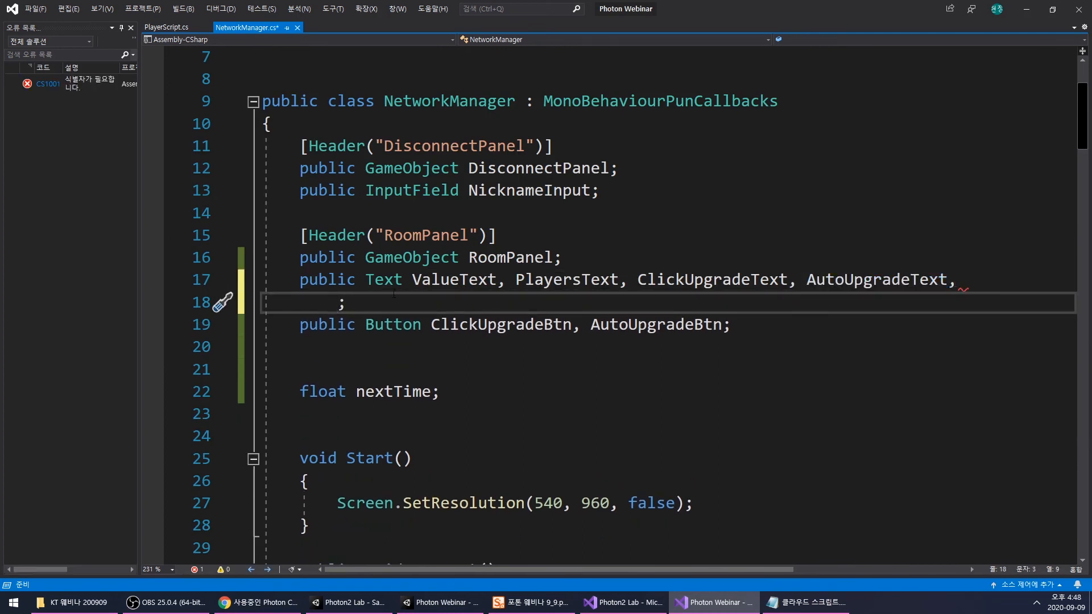
- Add ValuePerClickText and ValuePerSecondText to the end of the public Text declaration under the RoomPanel header
text(Valu)
key(BackSpace)
key(BackSpace)
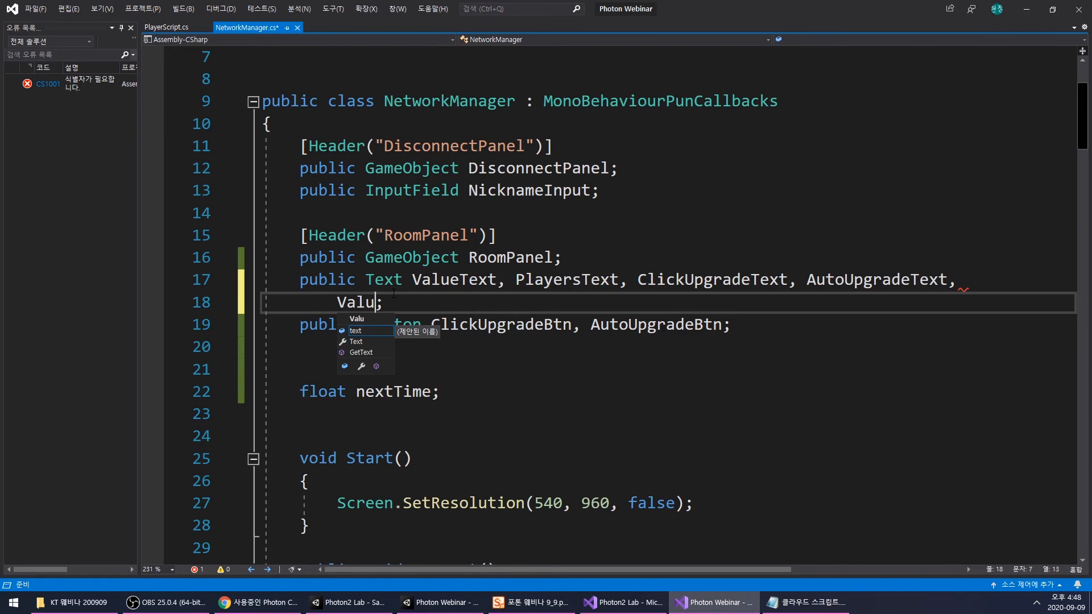
text(luePerClick)
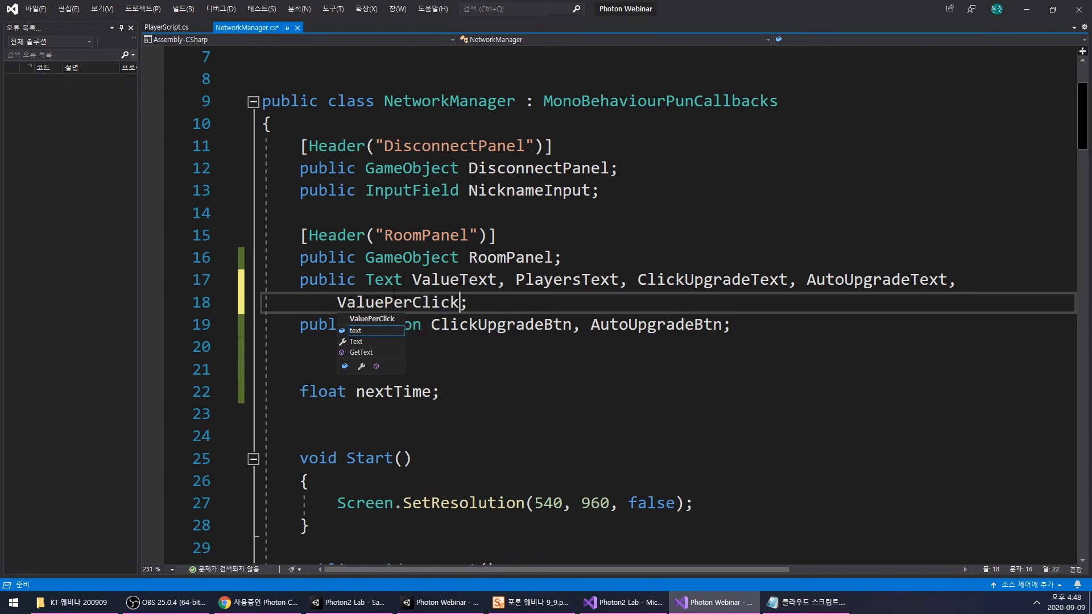
text(Text, )
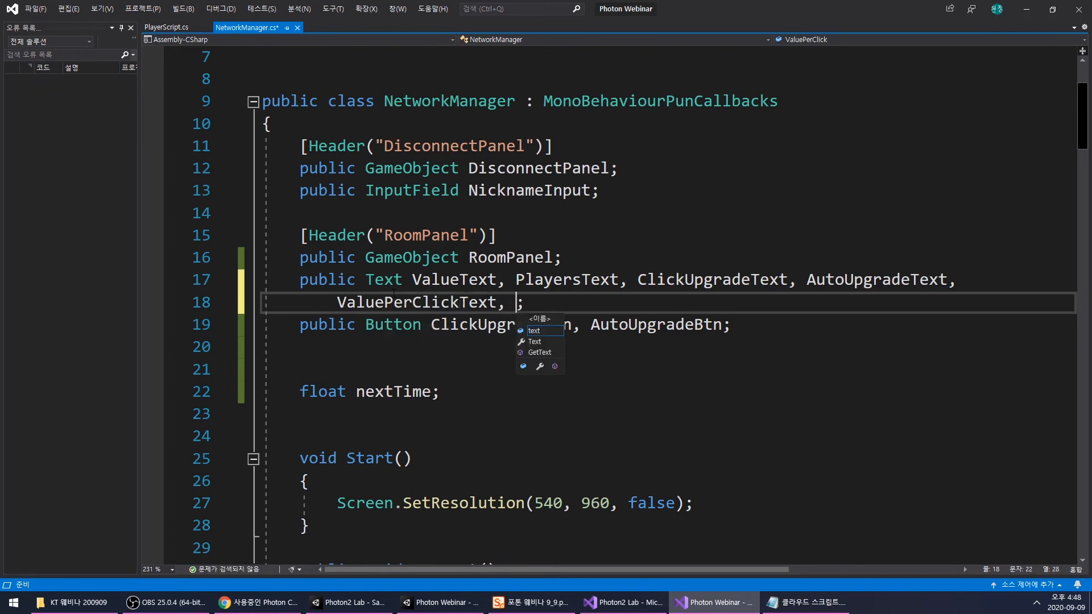
text(ValuePer)
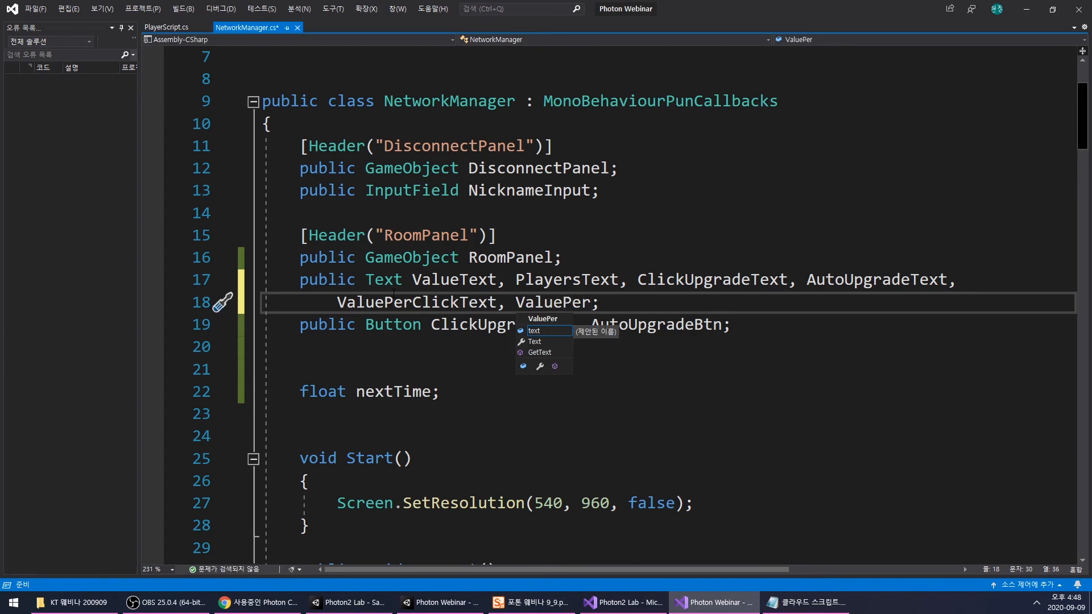
text(Se)
text(condText)
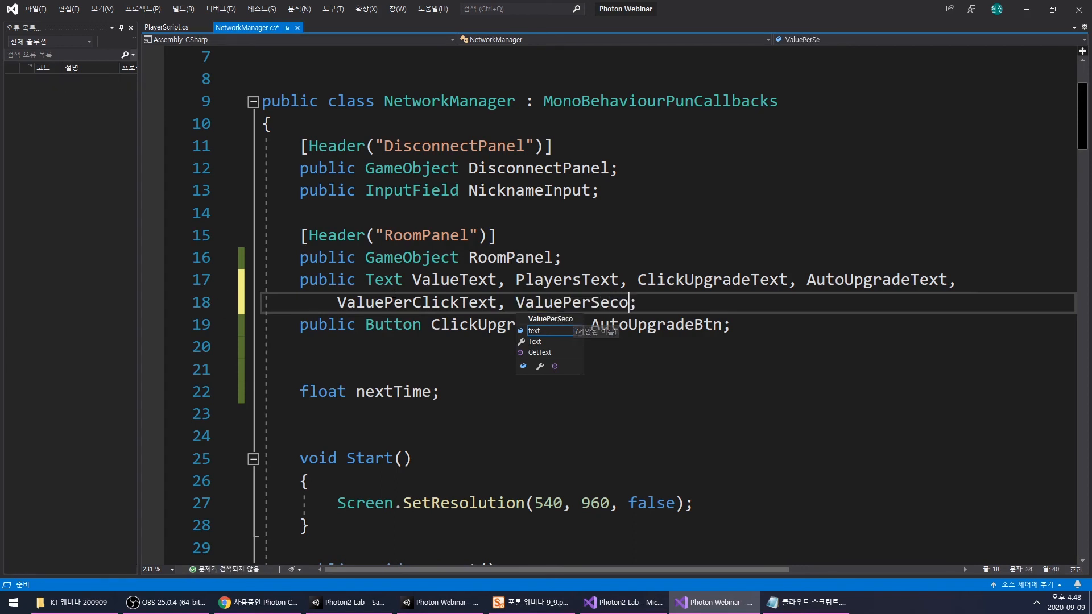
click(387, 325)
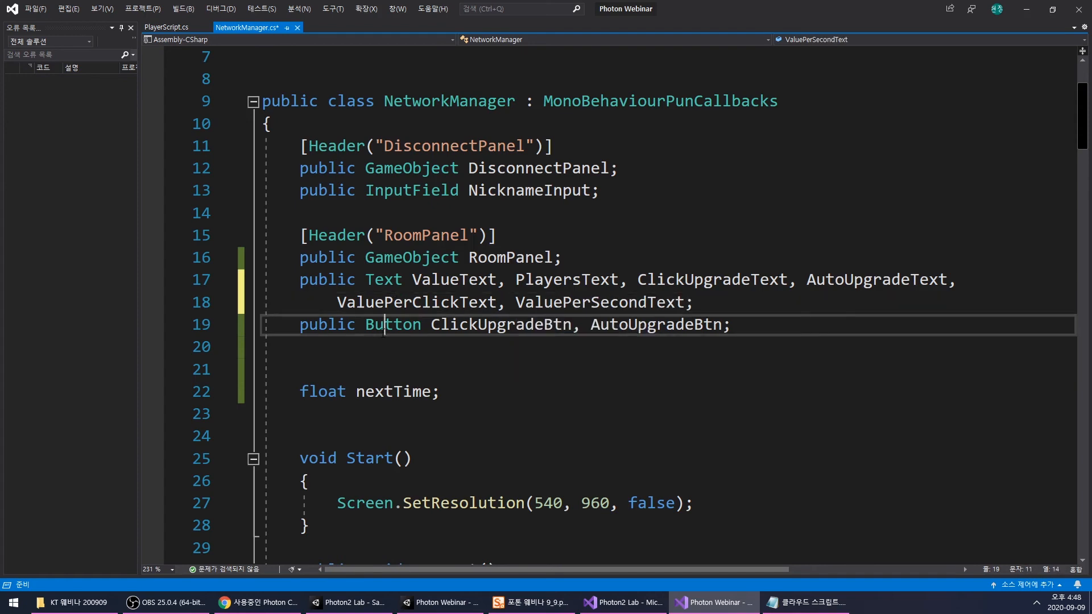
- Add a blank line and start a new statement line after the AutoUpgradeText assignment inside the if block of AutoUpgrade()
double_click(438, 302)
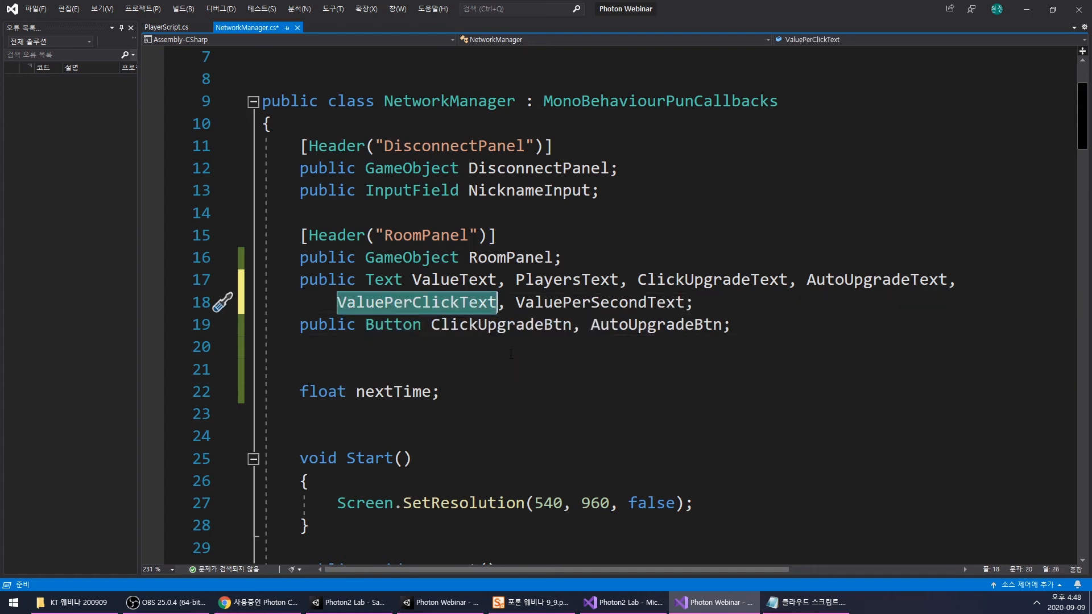
scroll(513, 352, down, 20)
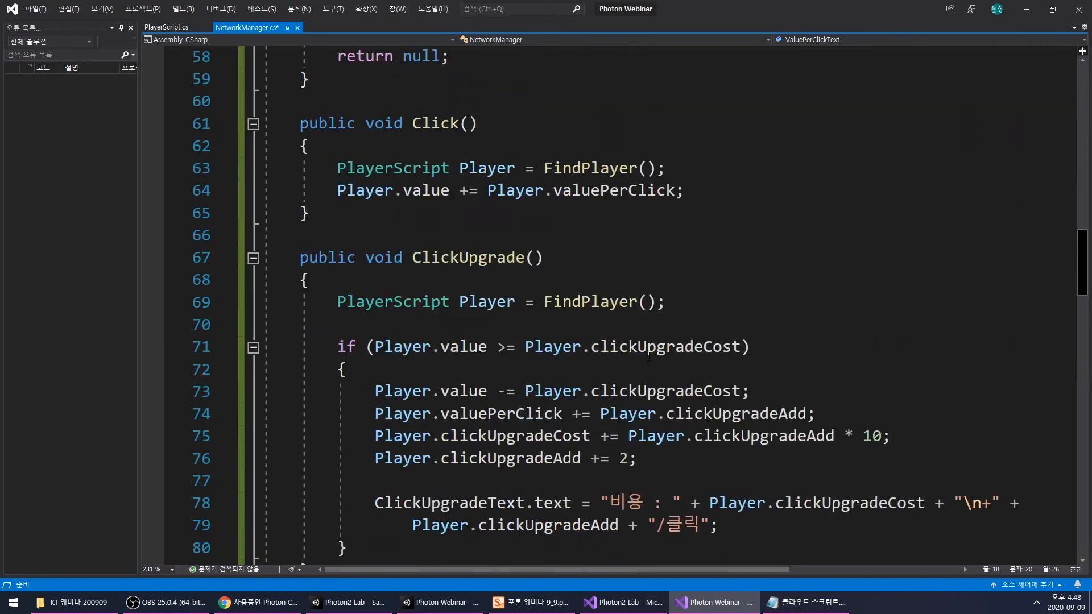
scroll(649, 356, down, 15)
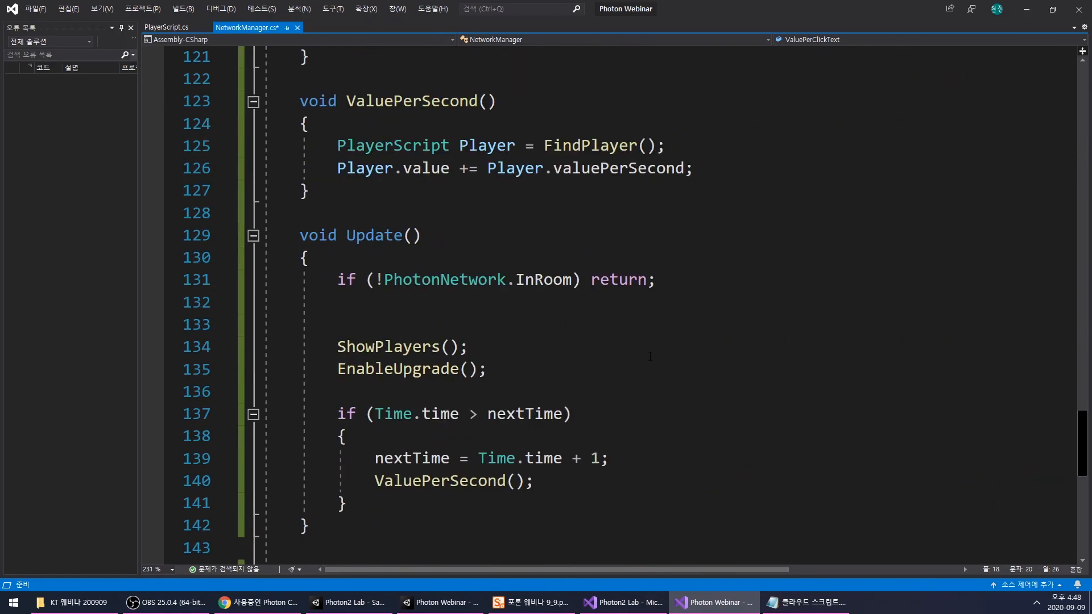
scroll(650, 357, up, 3)
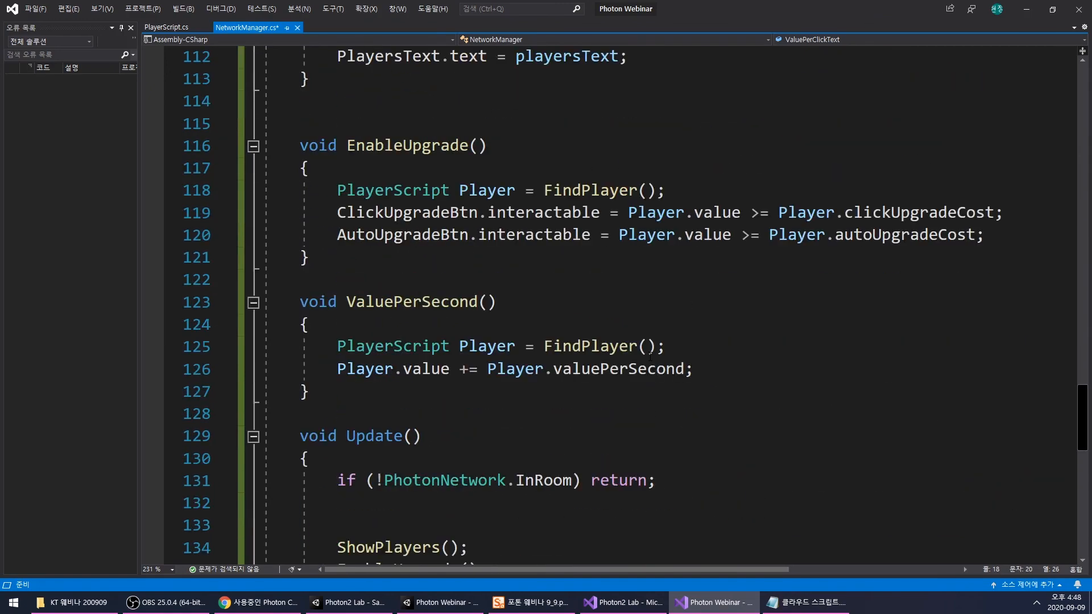
scroll(650, 356, up, 11)
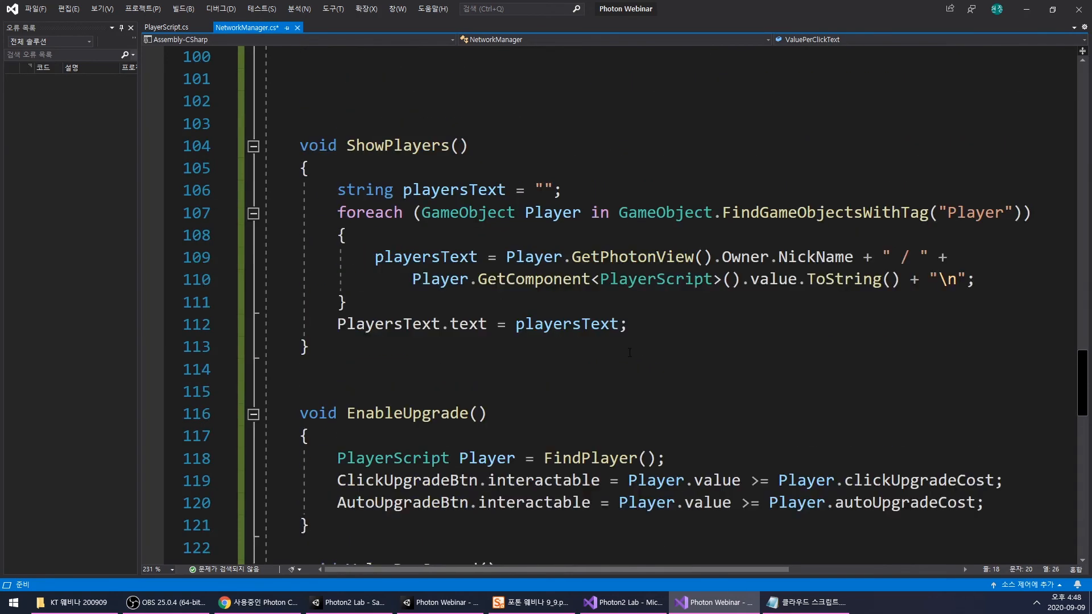
click(436, 168)
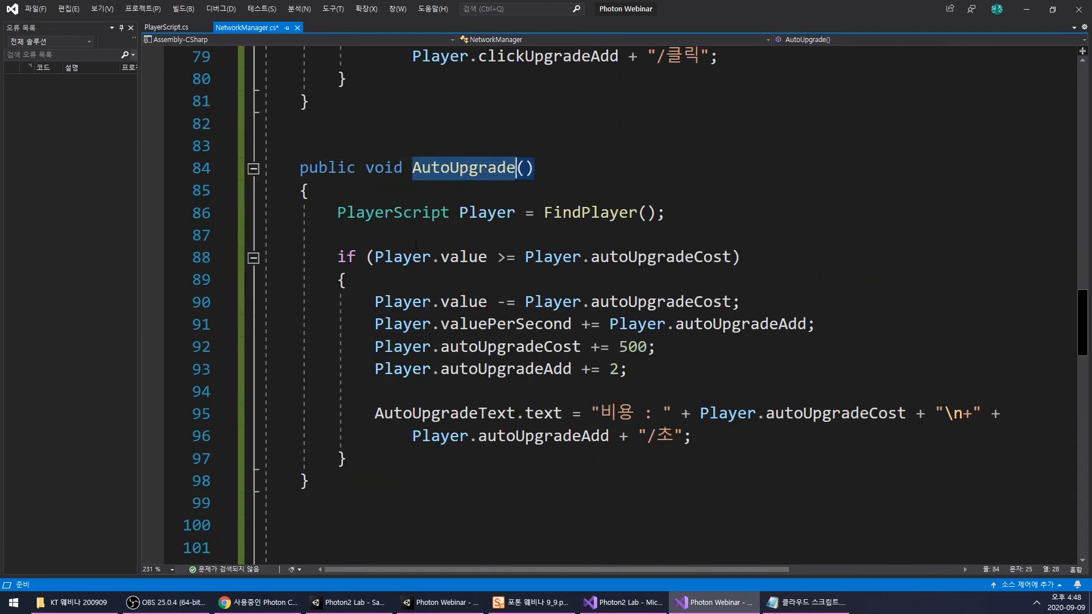
click(732, 436)
key(Return)
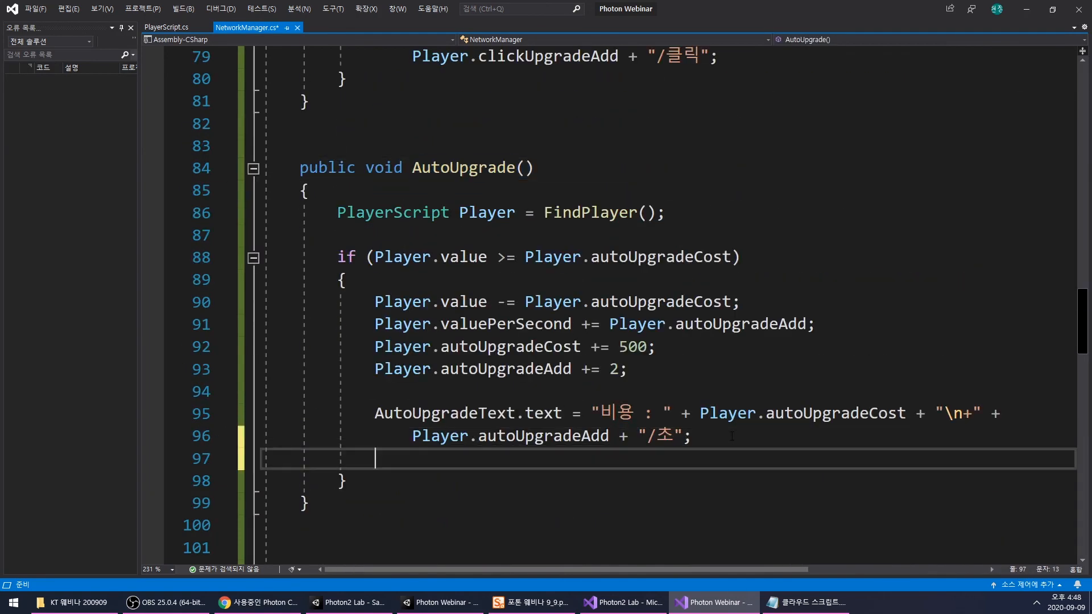
key(Return)
- Begin an assignment to ValuePerSecondText.text on the new line in AutoUpgrade()
text(Val)
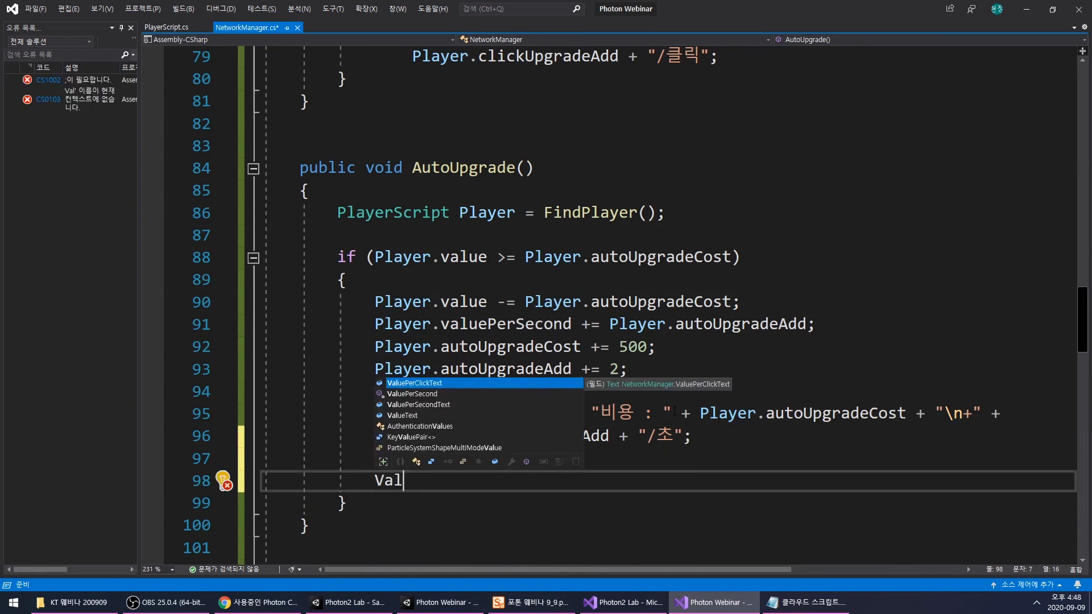
key(Down)
key(Tab)
text(.te)
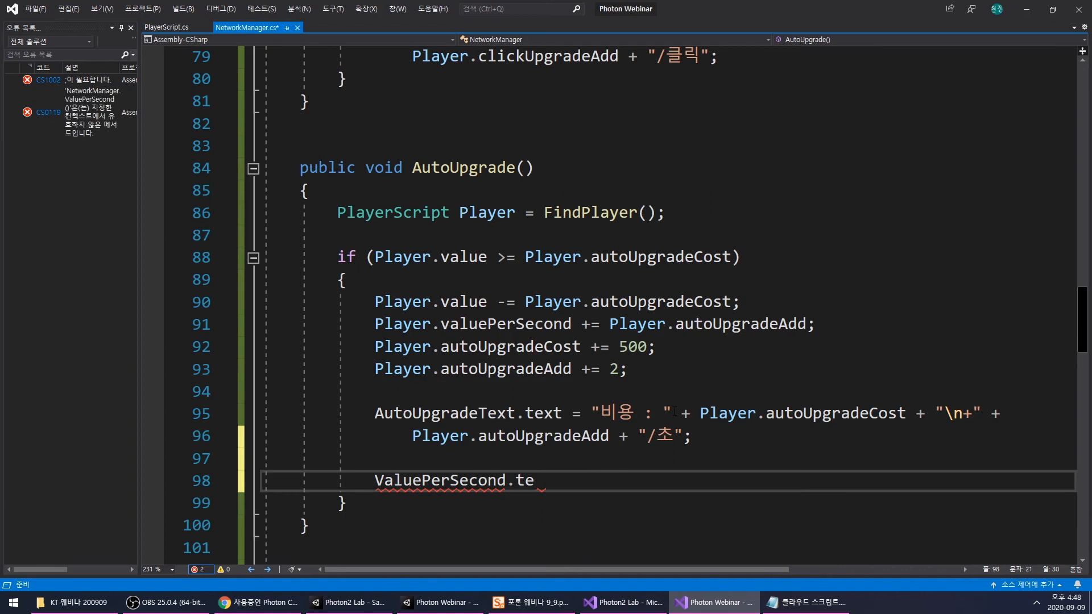
key(BackSpace)
key(BackSpace)
key(BackSpace)
text(T)
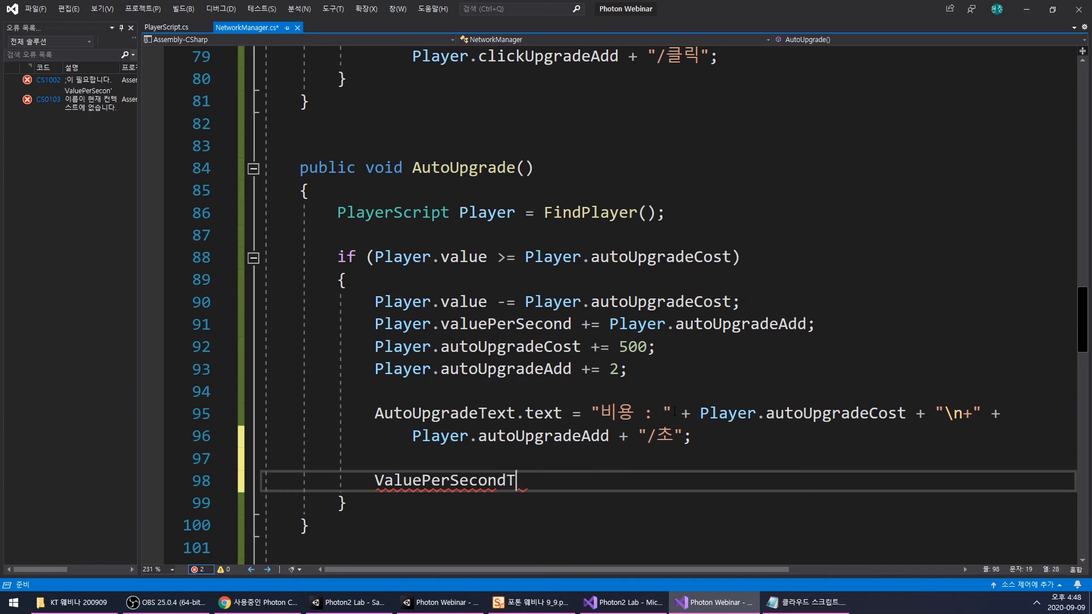
text(ext.te)
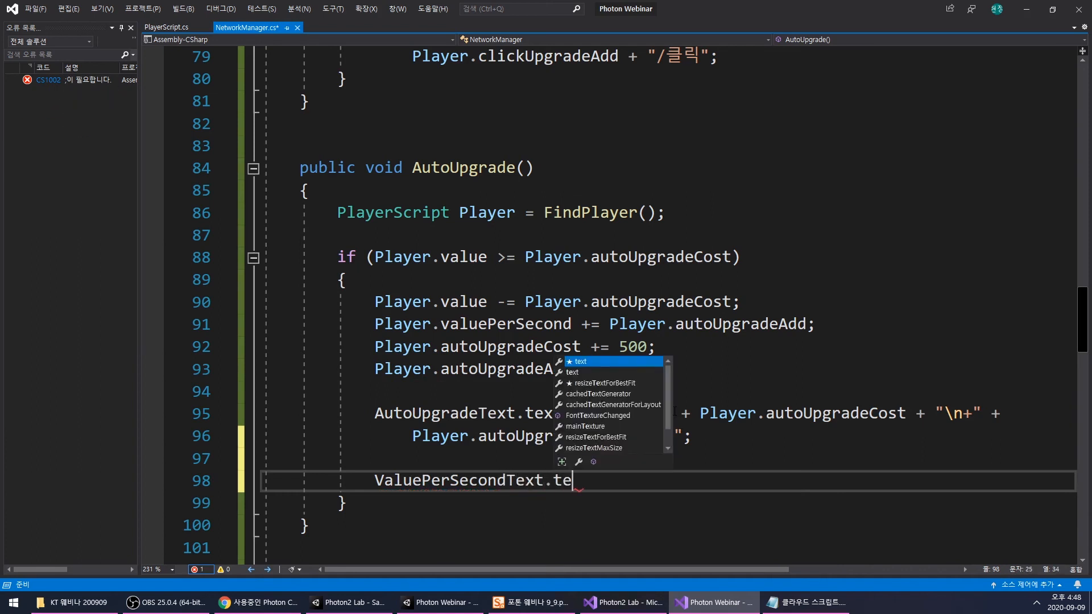
key(Tab)
text(- )
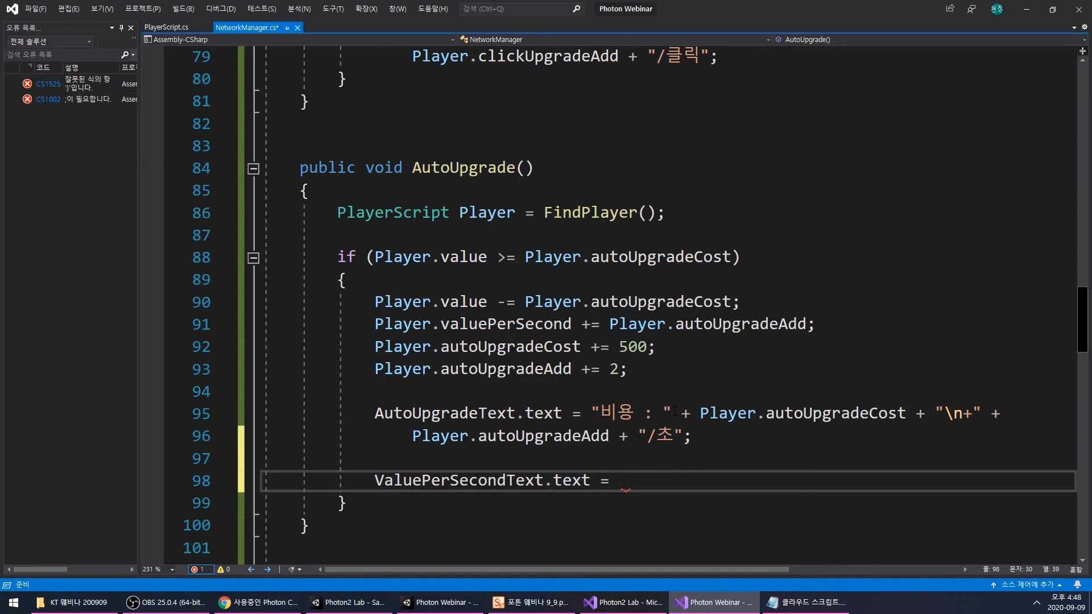
text(v)
- Complete the ValuePerSecondText assignment with Player.valuePerSecond.ToString(); as its value
key(BackSpace)
text(Player)
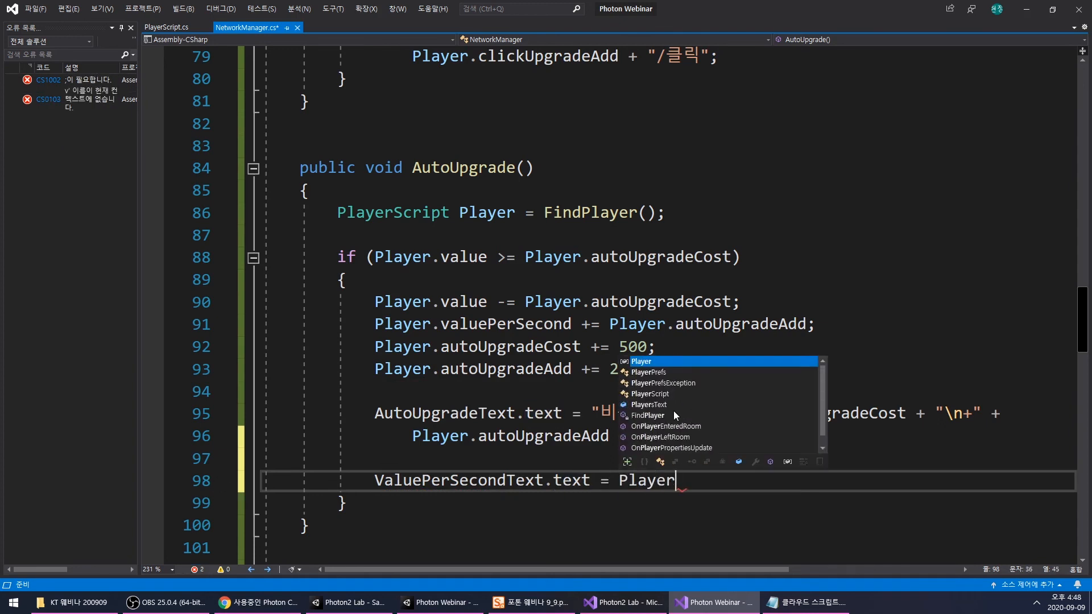
text(.Va)
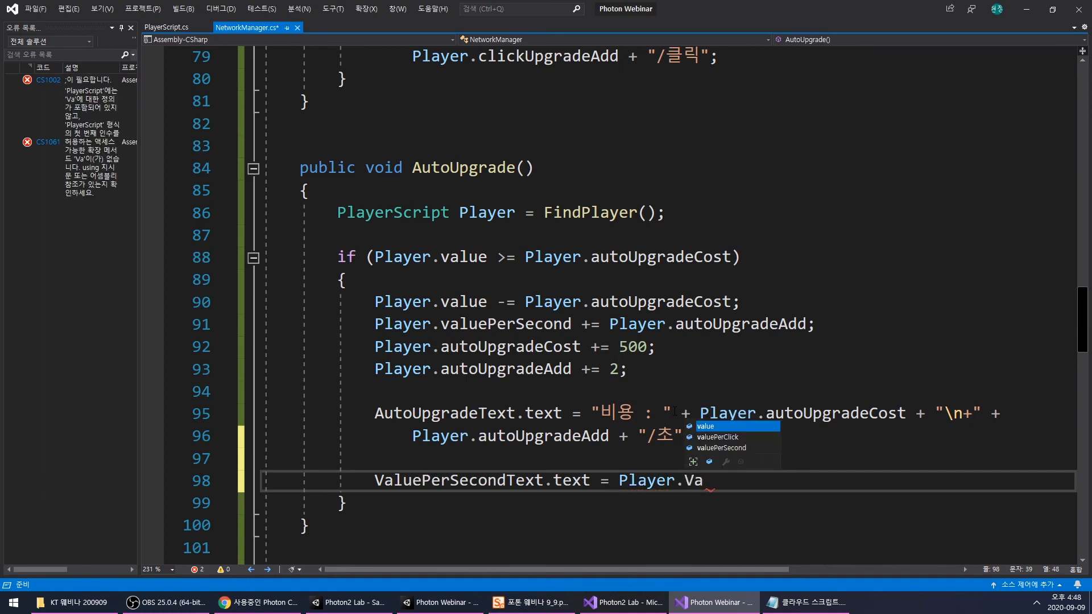
key(Down)
key(Down)
key(Tab)
text(.To)
key(Tab)
text(();)
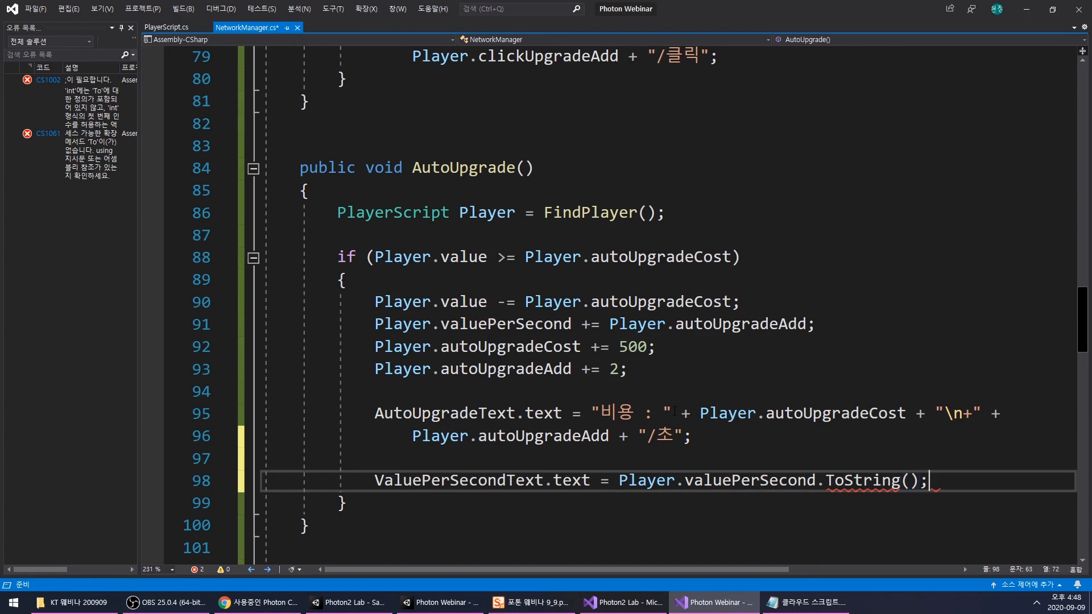
- Copy the ValuePerSecondText assignment line into ClickUpgrade(), below the ClickUpgradeText assignment with a blank line between them
drag(375, 481, 932, 481)
key(ctrl+c)
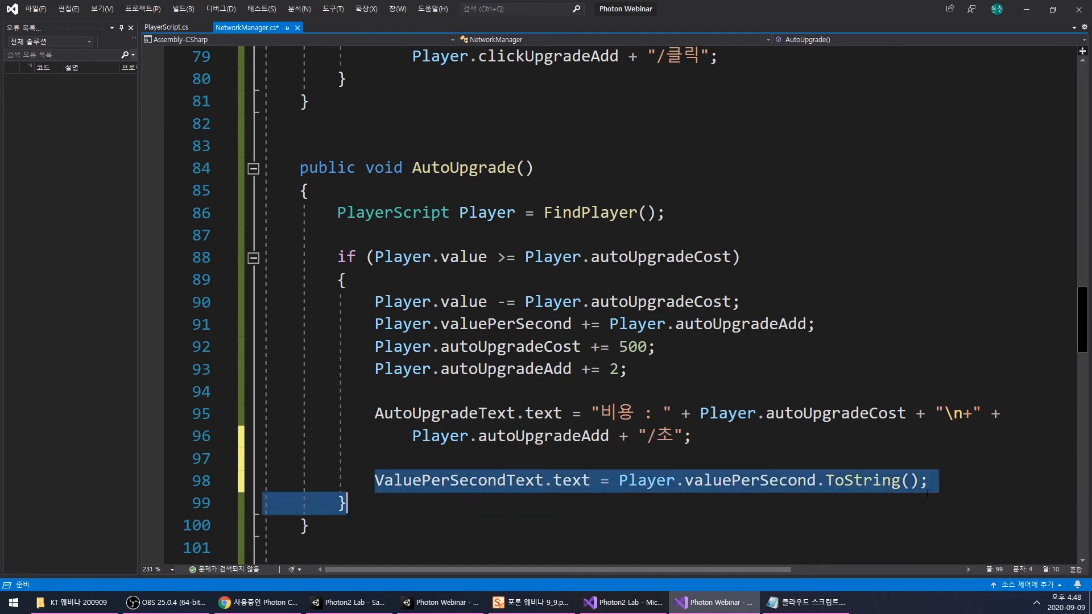
scroll(569, 371, up, 8)
scroll(568, 371, down, 2)
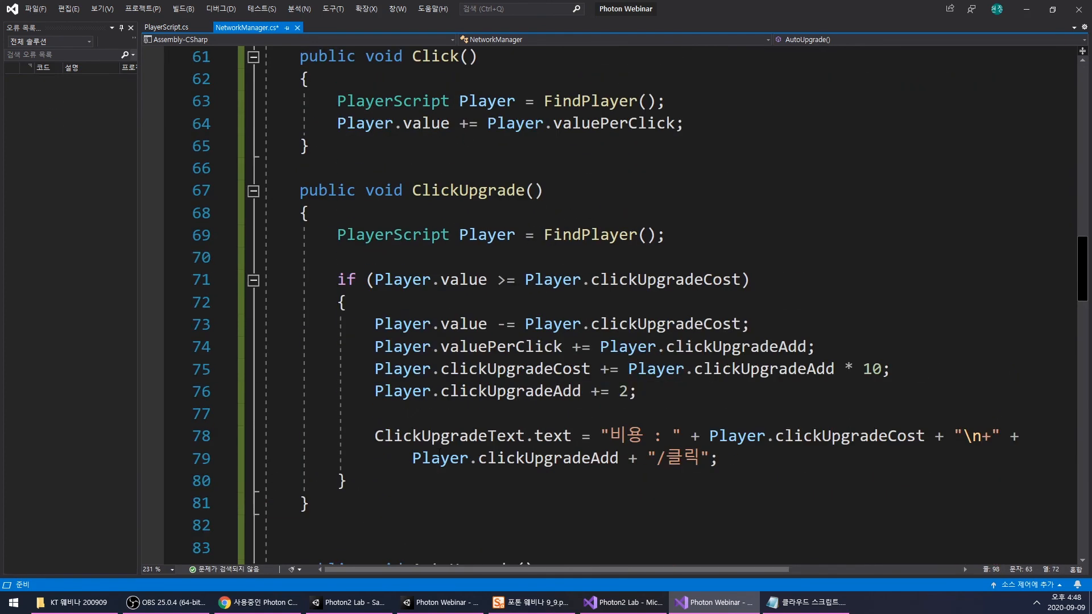
click(756, 462)
key(Return)
key(Return)
key(ctrl+v)
scroll(757, 462, down, 3)
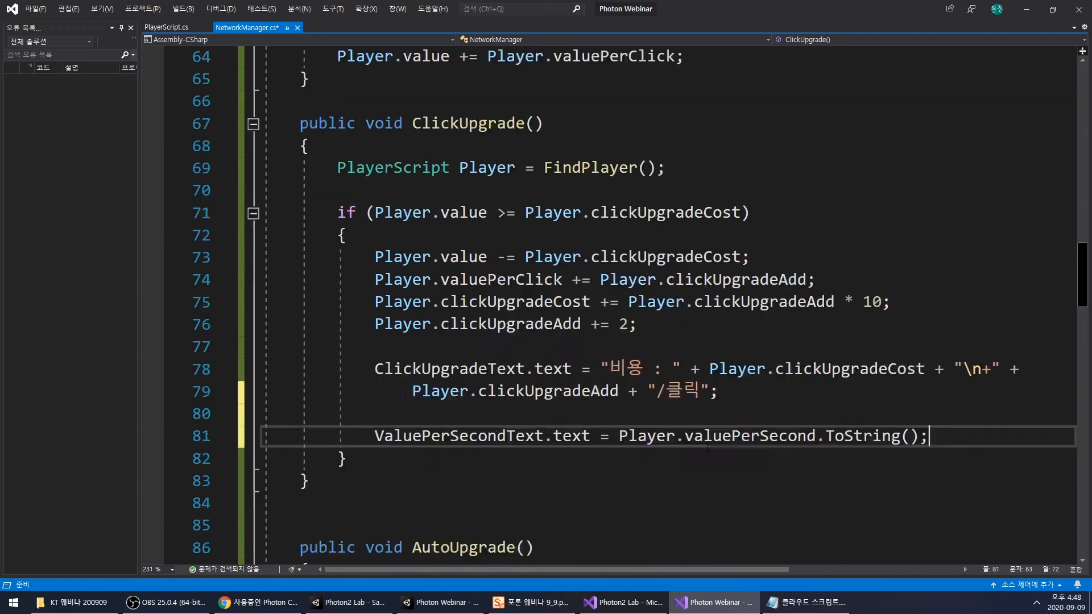
- Change the copied line to ValuePerClickText.text = Player.valuePerClick.ToString(); and save NetworkManager.cs
drag(450, 302, 514, 301)
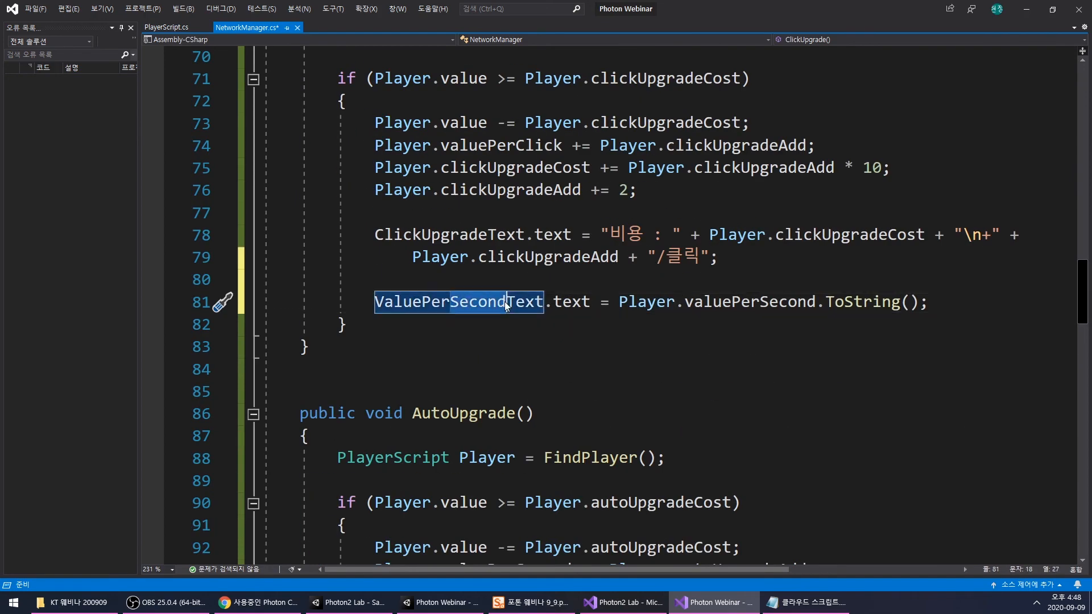
text(Click)
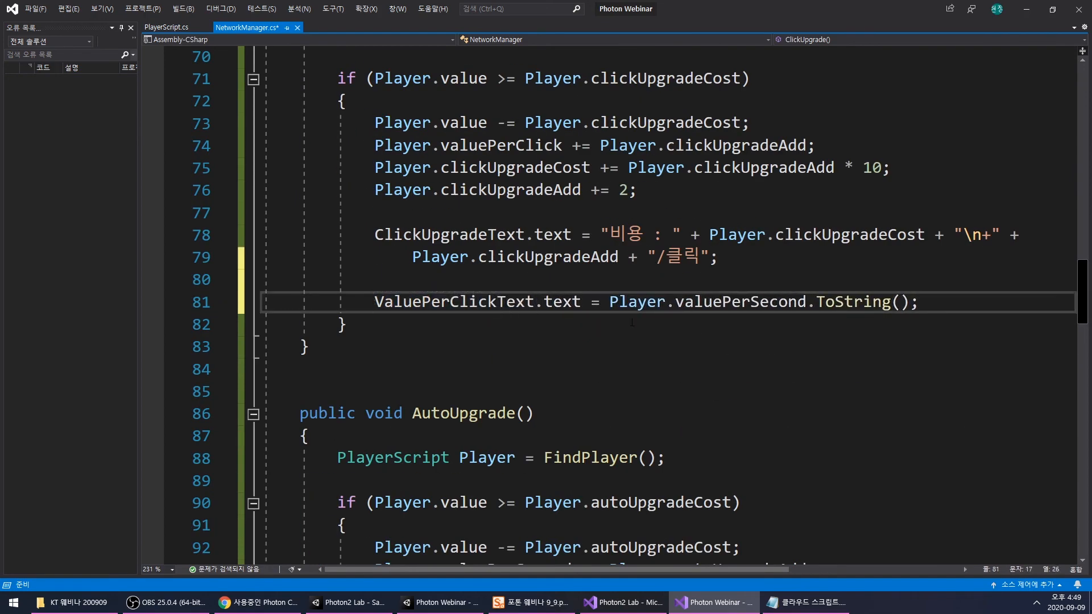
drag(751, 302, 808, 301)
text(Click)
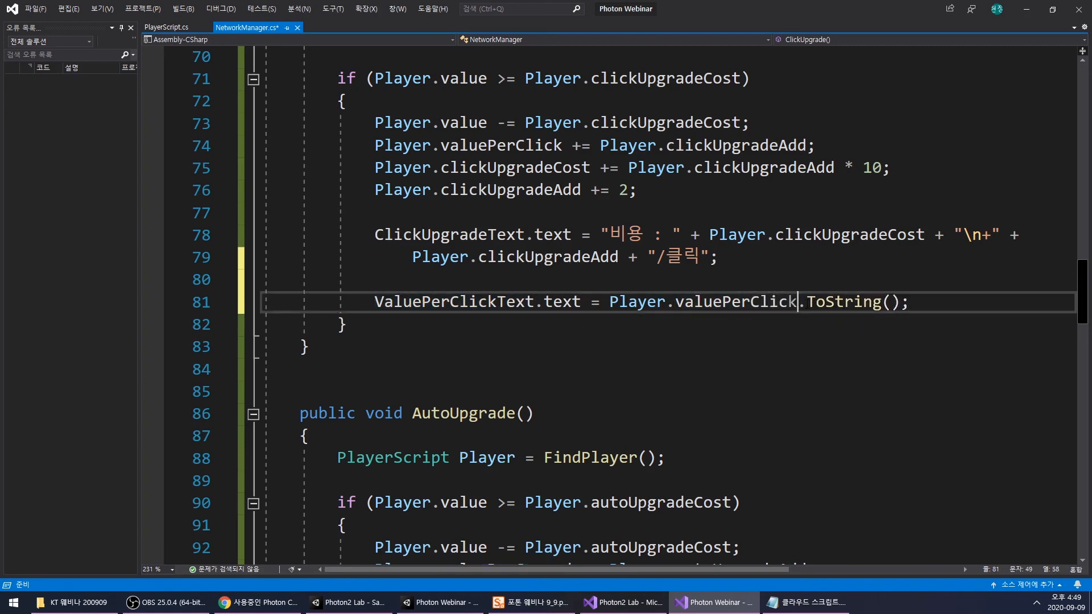
click(690, 348)
key(ctrl+s)
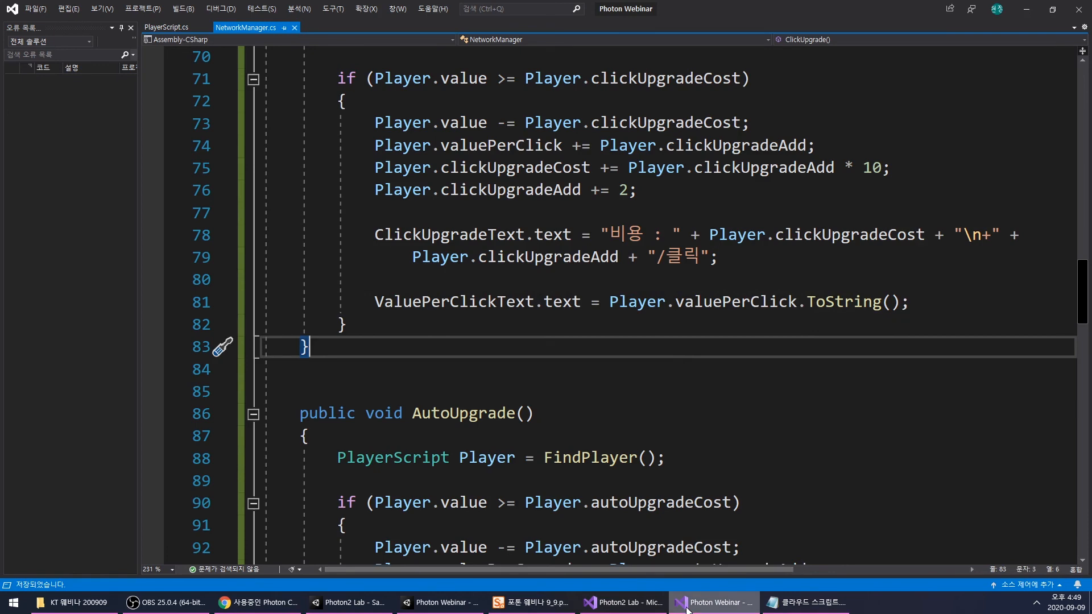
- Switch to Unity and assign ValuePerClickText and ValuePerSecondText to the matching text references of the NetworkManager script
mouse_move(688, 610)
click(441, 602)
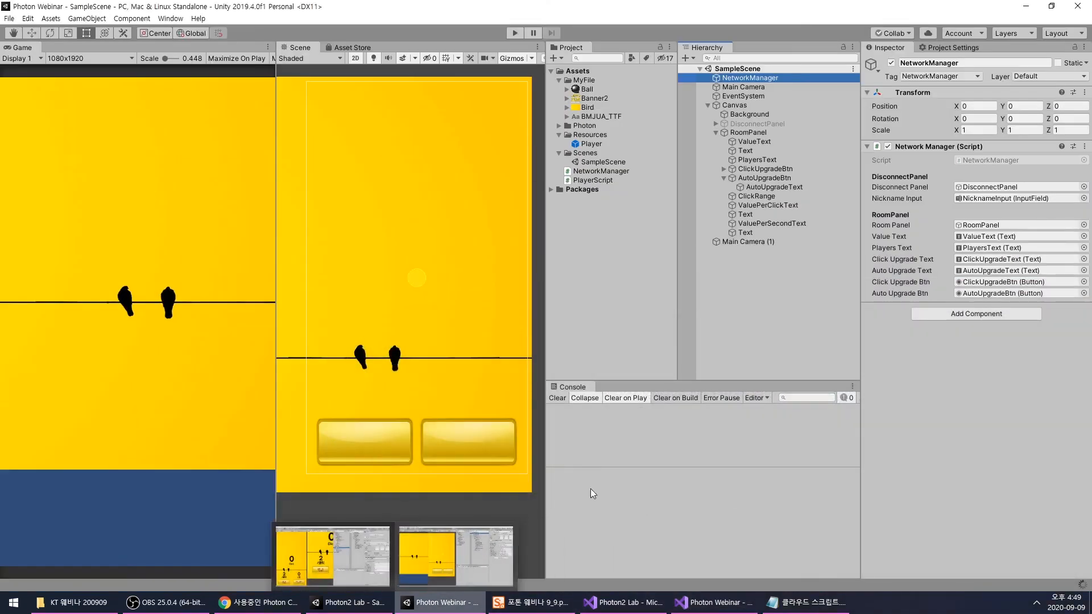
drag(768, 205, 964, 284)
drag(771, 224, 962, 294)
click(802, 294)
- Deactivate RoomPanel and activate DisconnectPanel so the game starts on the connection screen
click(765, 133)
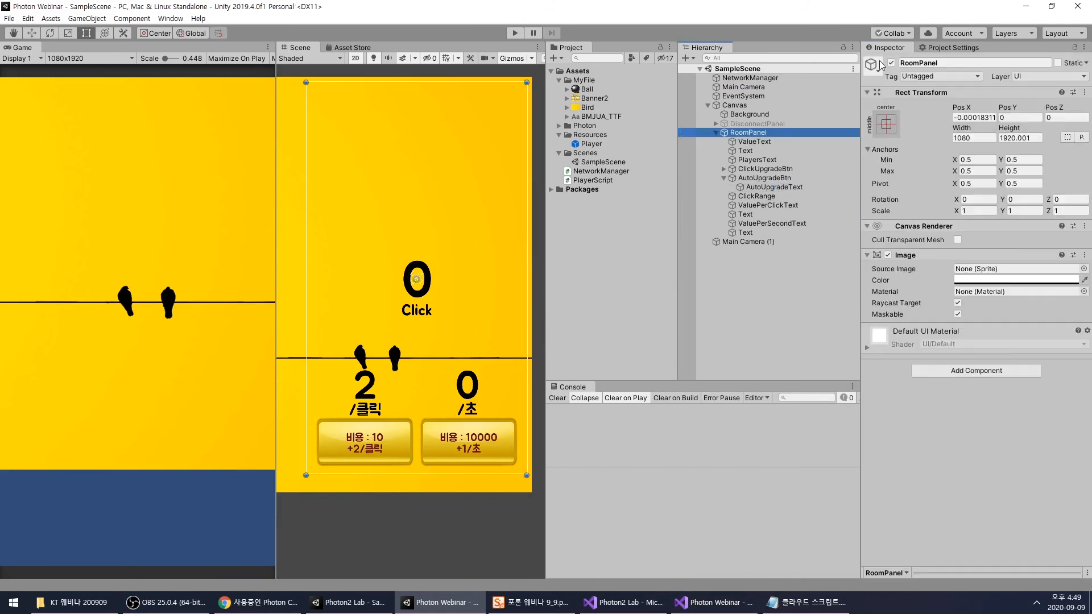
click(891, 63)
click(763, 130)
click(761, 124)
click(891, 64)
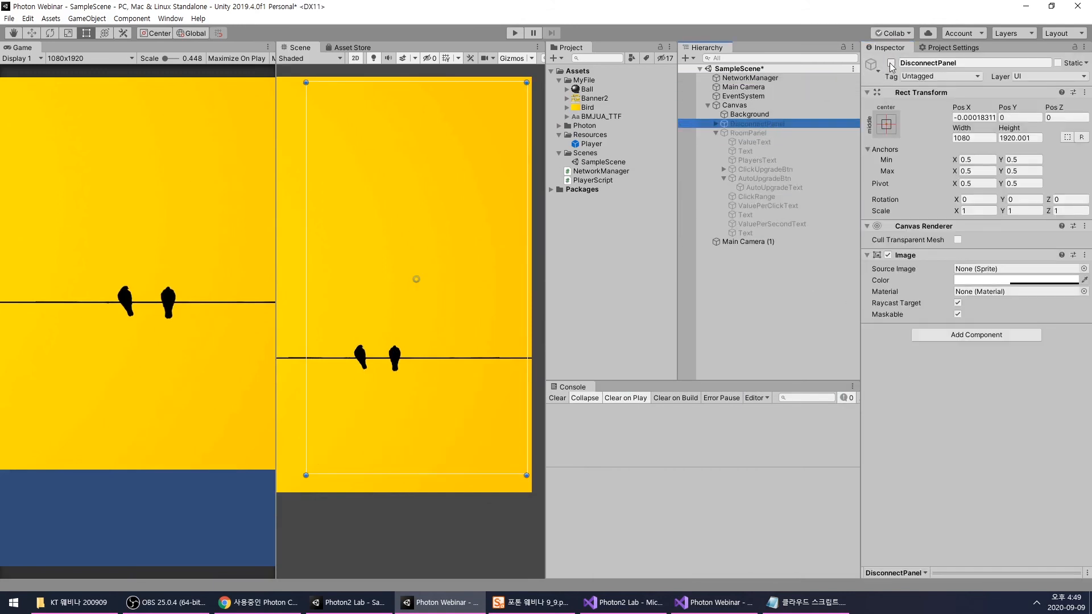
click(765, 307)
- Run the game in Play mode and connect with the nickname ㅁ
click(515, 32)
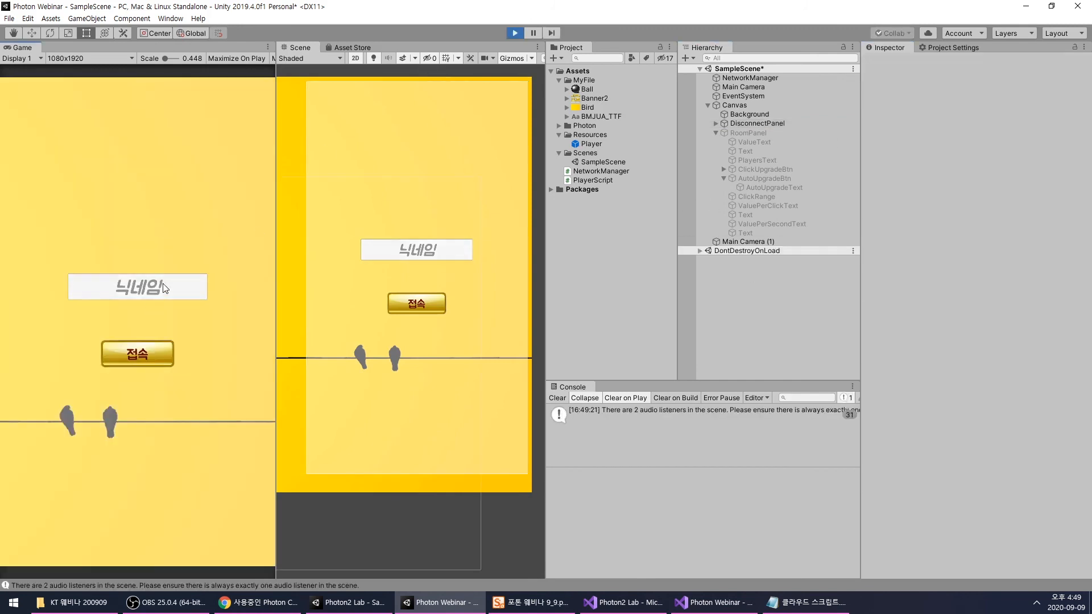
click(153, 289)
text(ㅁ)
click(148, 357)
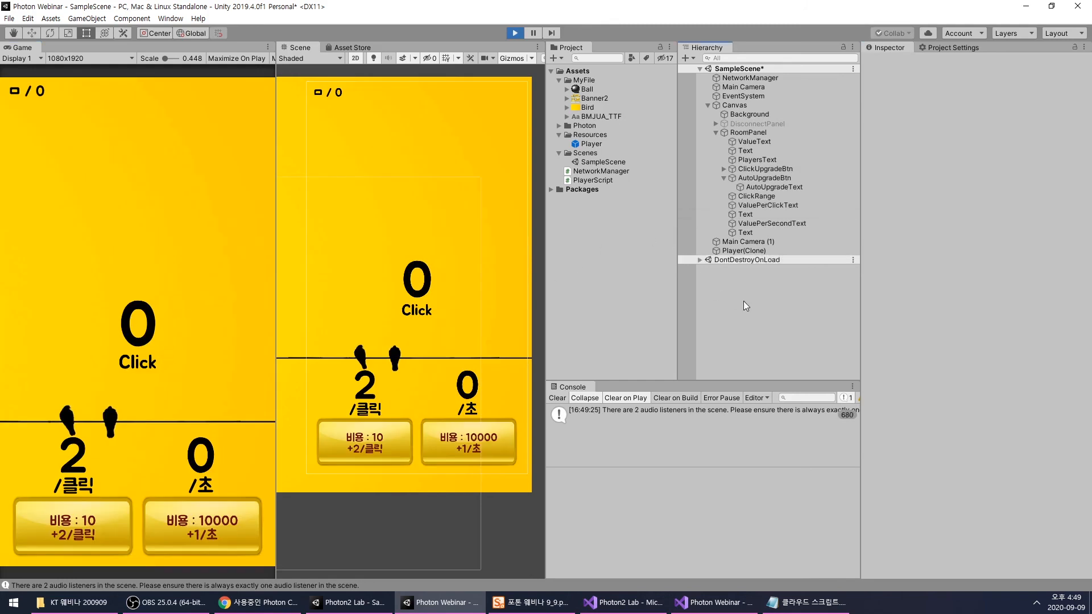
- Read the audio listener warning in full and check NetworkManager and Main Camera for an Audio Listener component
click(654, 413)
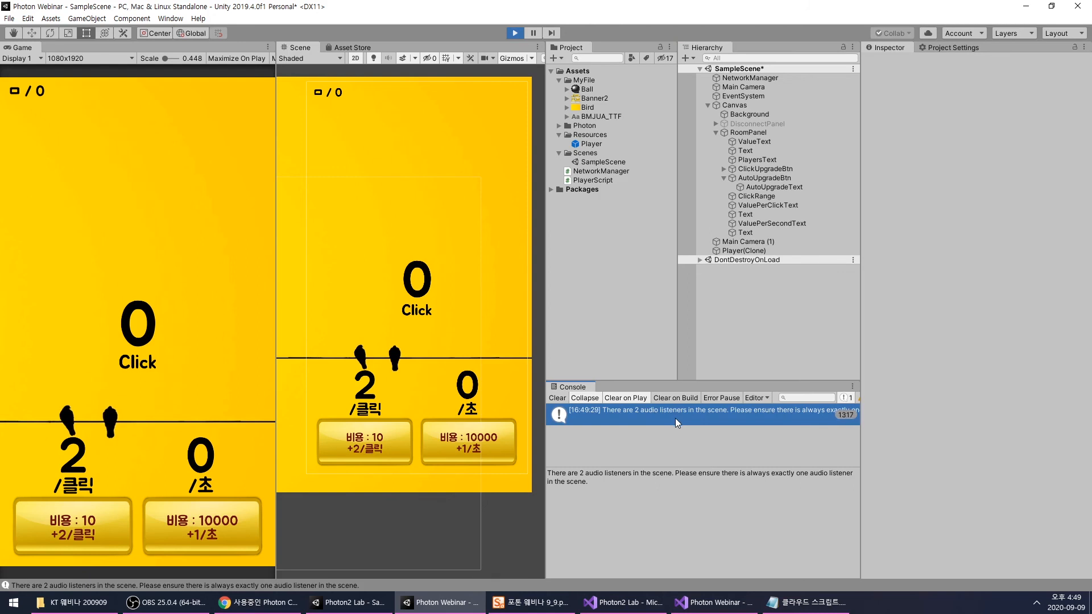
mouse_move(861, 455)
mouse_down()
mouse_move(936, 461)
mouse_move(864, 462)
mouse_up()
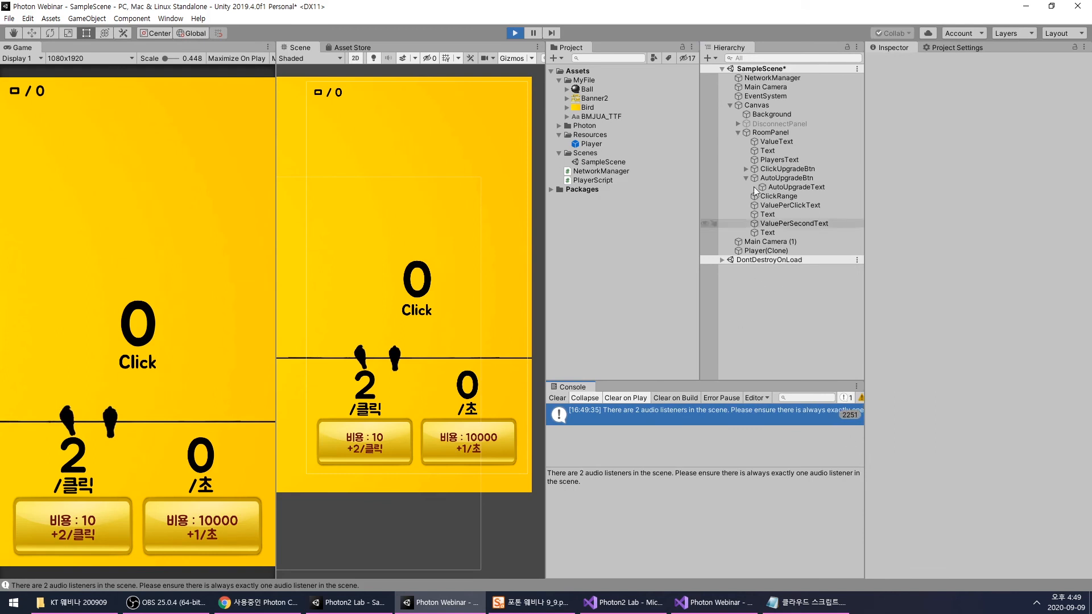
click(771, 78)
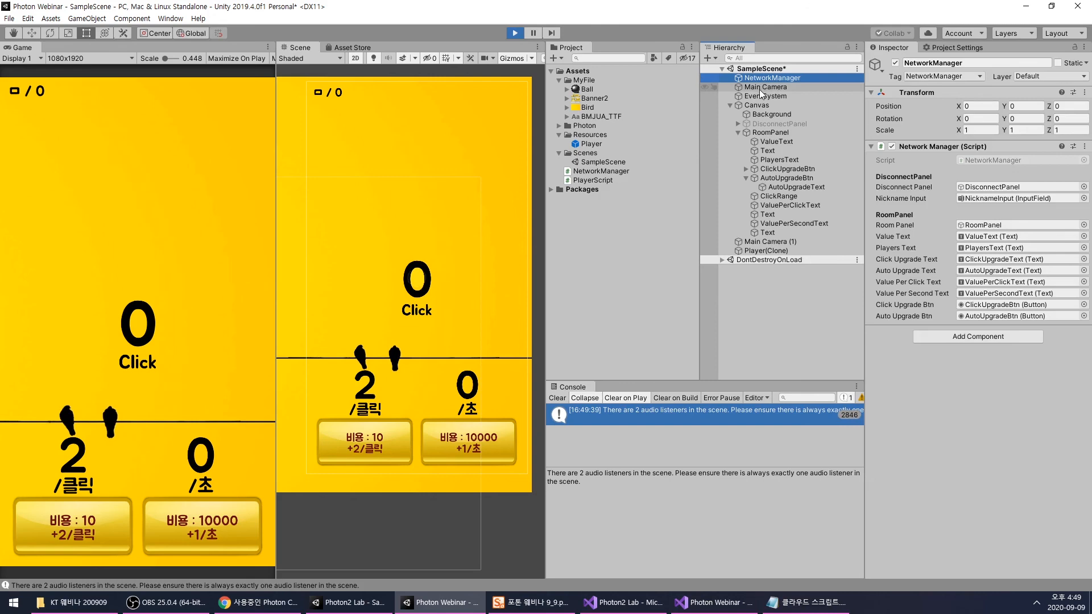
click(761, 88)
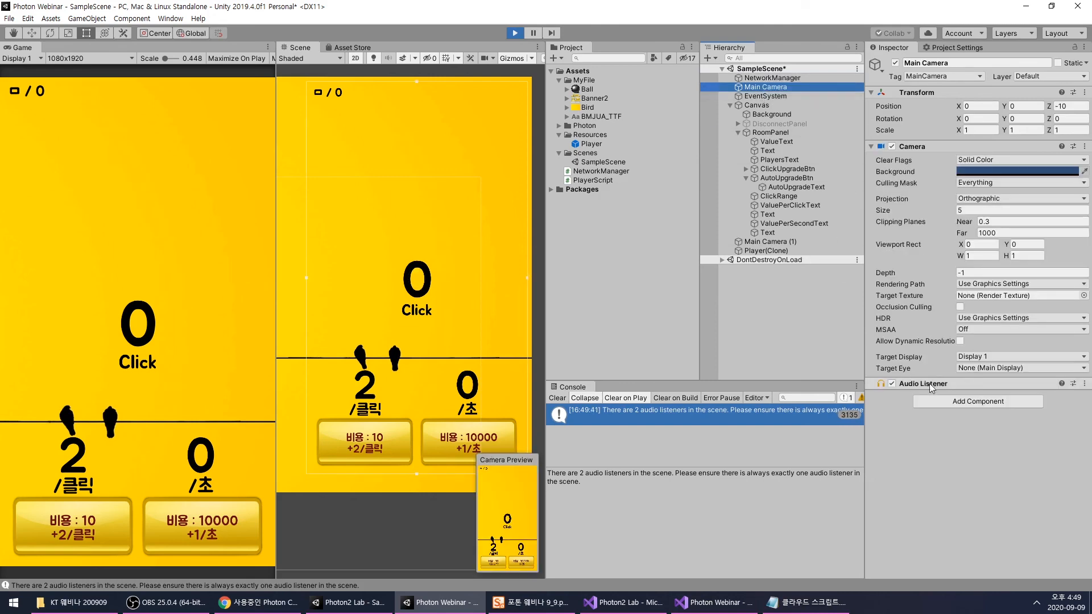
- Inspect the components of the remaining scene objects, from EventSystem through Canvas and RoomPanel to Main Camera (1), for another Audio Listener
click(765, 95)
click(739, 104)
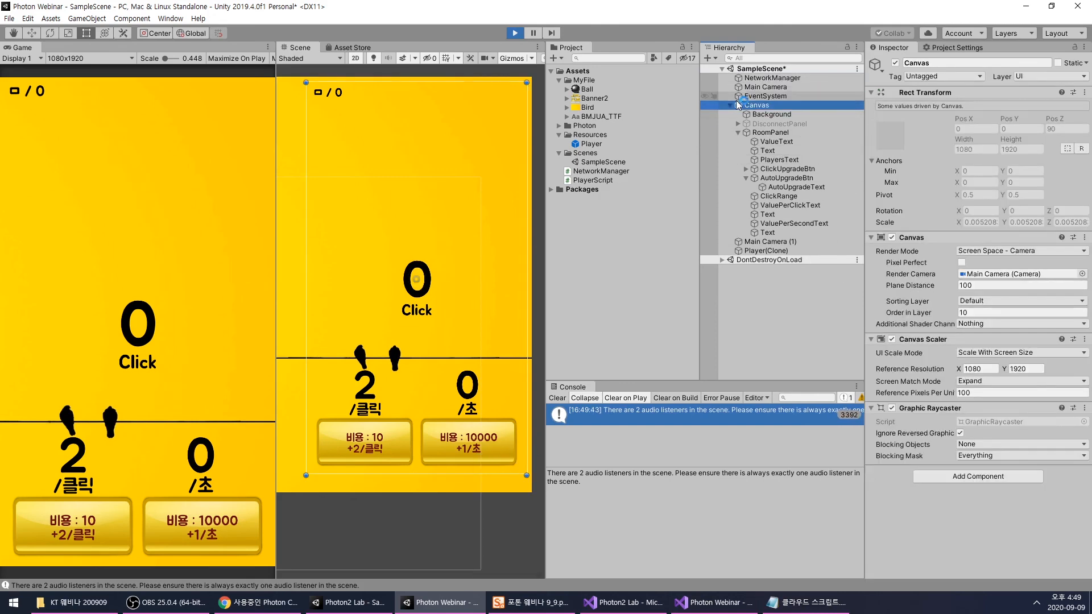
key(Down)
key(Down)
key(Down)
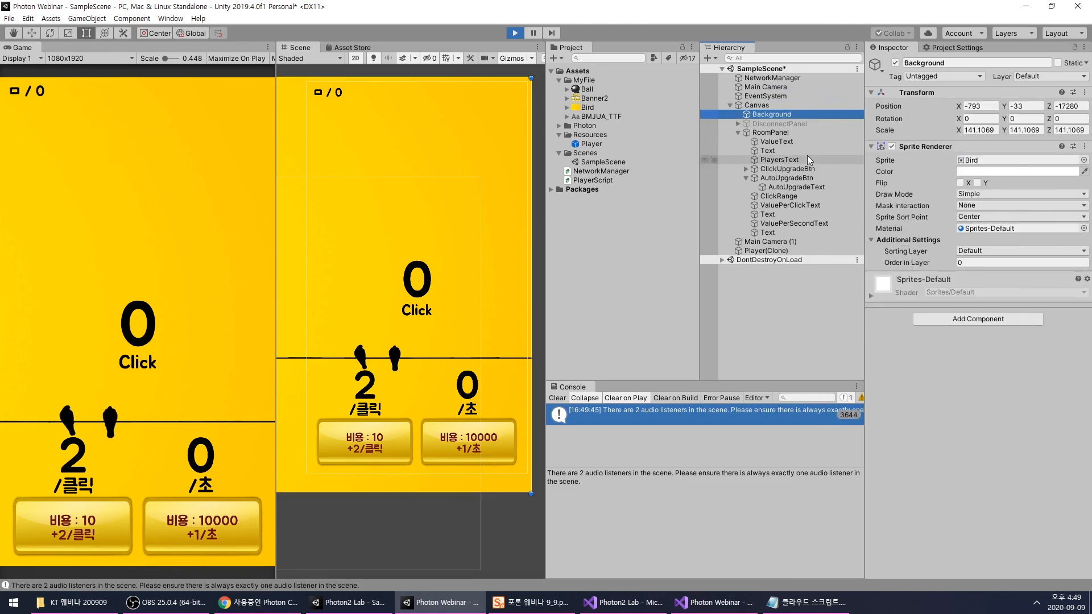
key(Down)
key(Down)
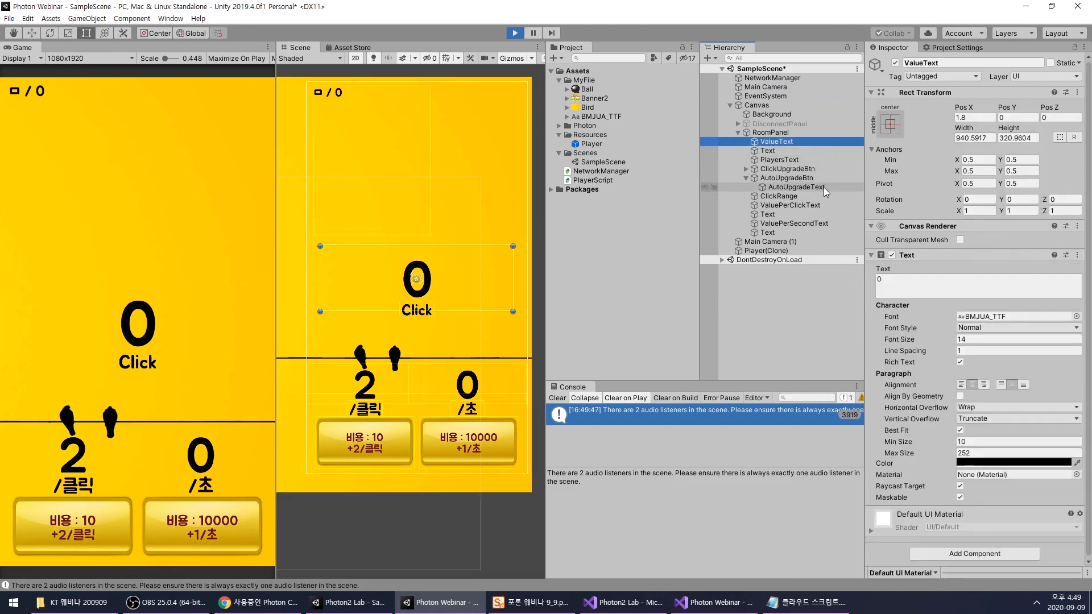
key(Down)
key(Down)
key(Down)
key(Down)
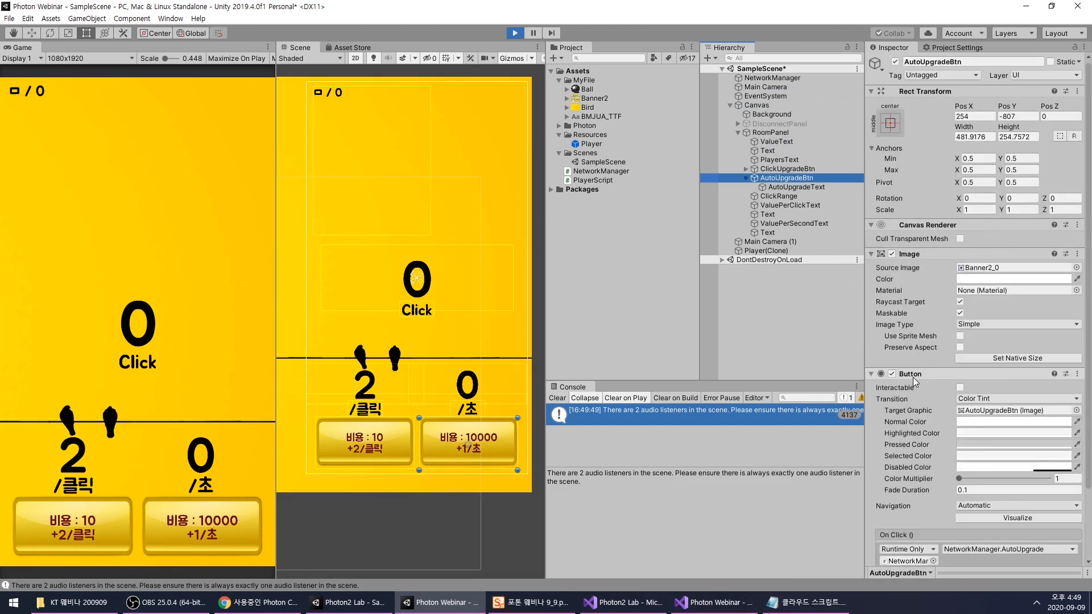
key(Down)
key(Down)
key(Down)
key(Down)
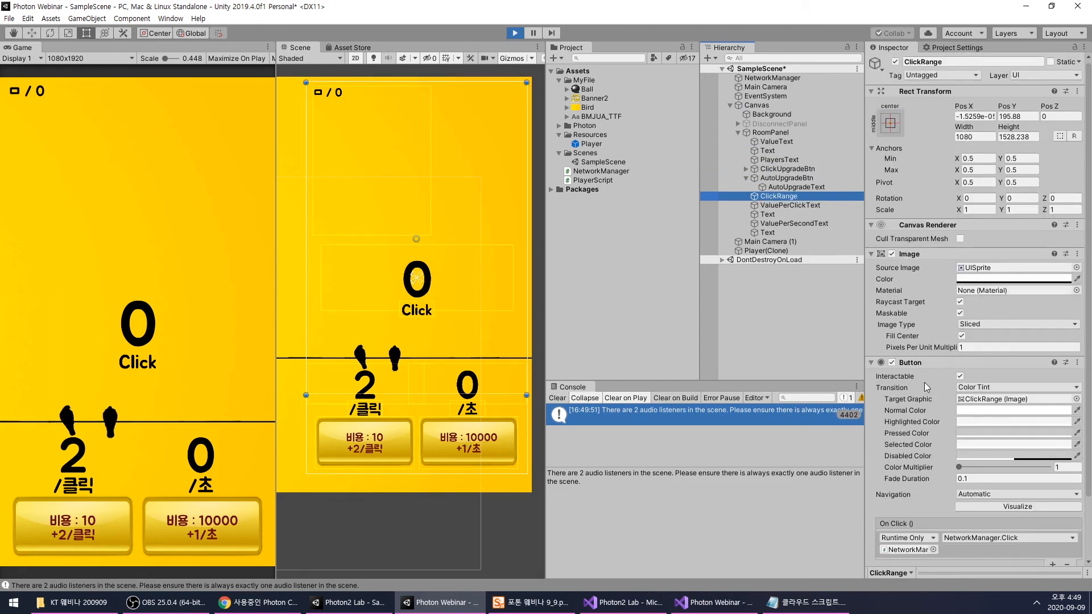
key(Down)
key(Down)
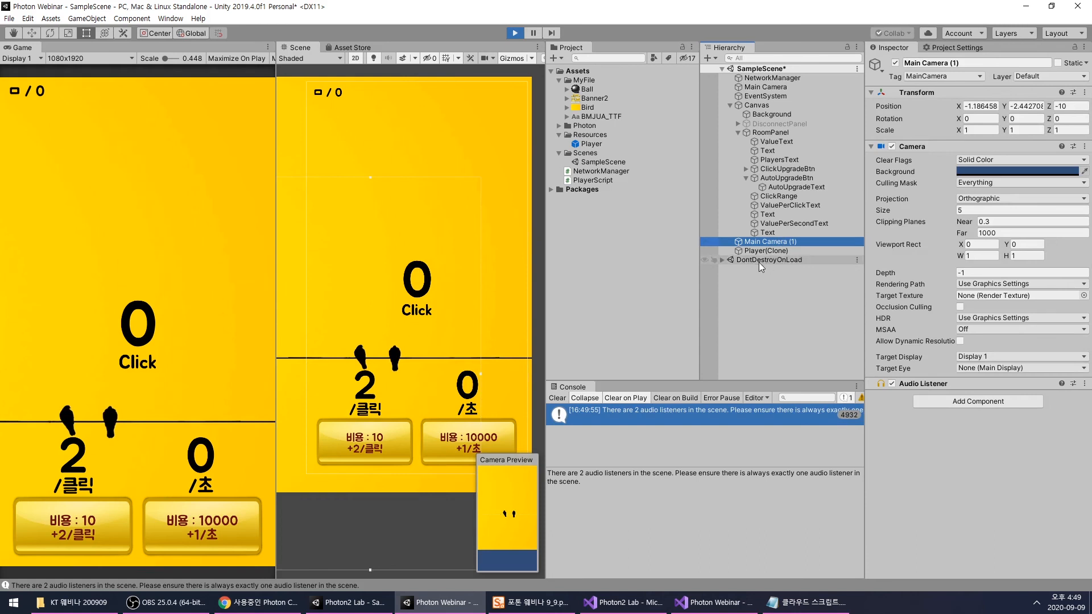
- Stop Play mode and delete the duplicate camera Main Camera (1) from the scene
click(515, 33)
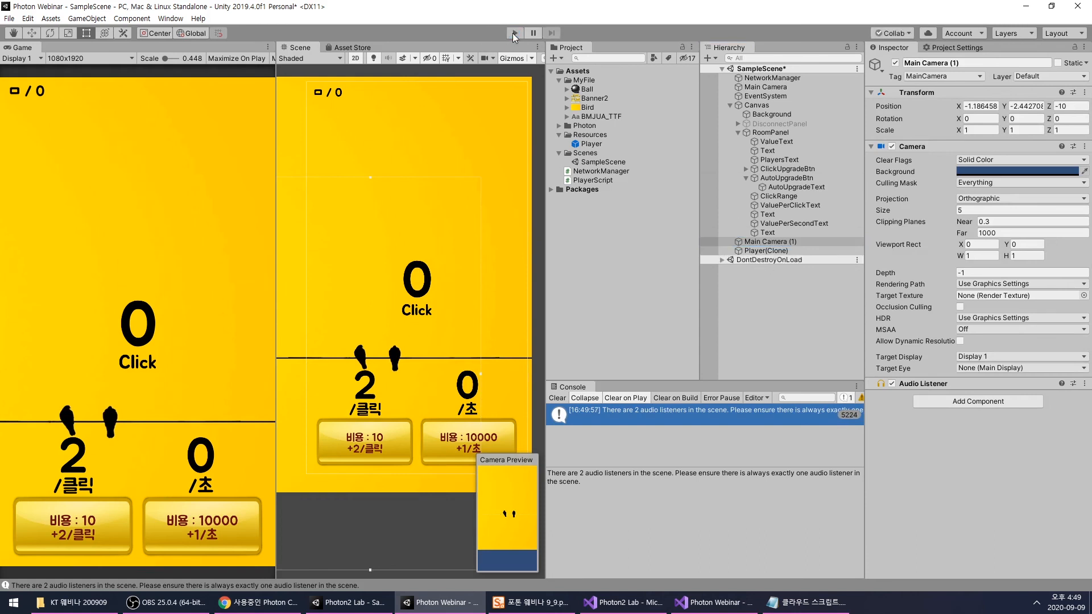
click(765, 242)
key(Delete)
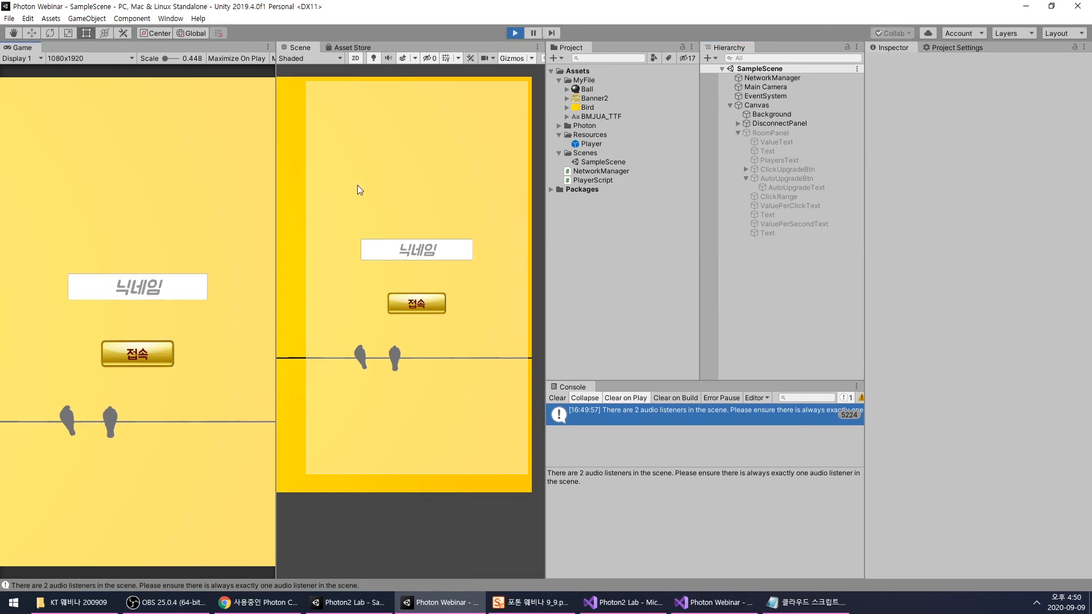
- Run the game again, connect with the nickname ㅁ, and earn the first points by clicking in the game area
click(133, 293)
text(ㅁ)
click(138, 349)
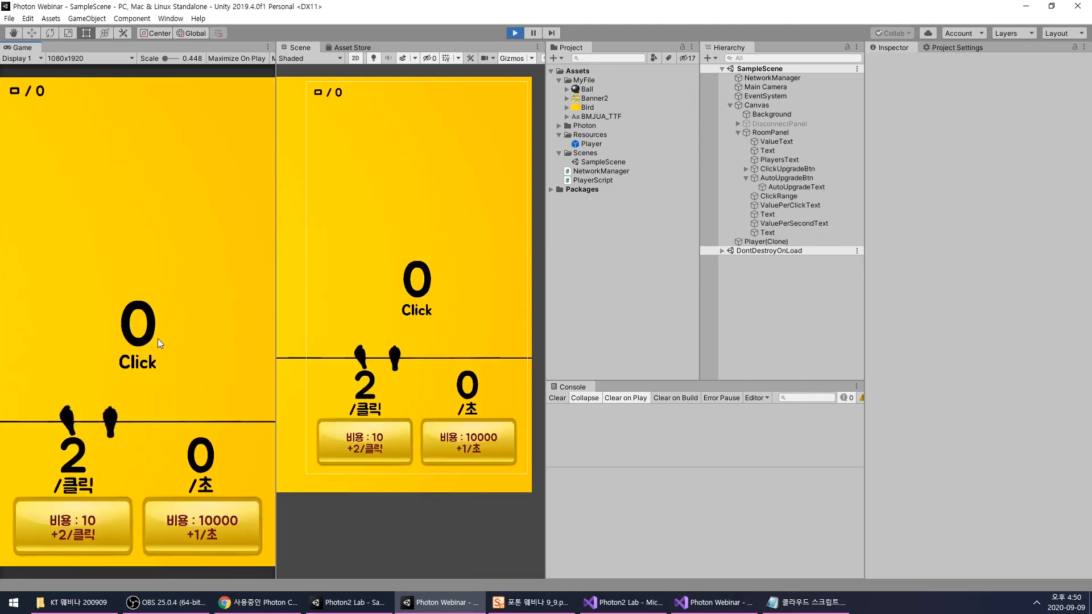
click(158, 339)
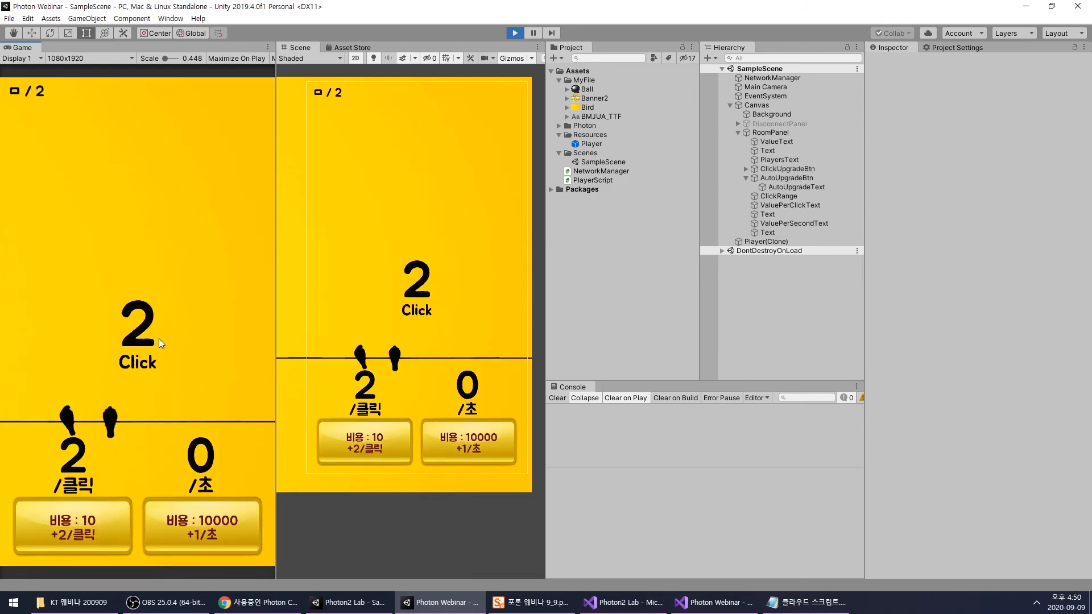
click(164, 337)
click(166, 337)
click(168, 337)
click(170, 336)
click(169, 336)
click(169, 336)
click(170, 335)
- Inspect Player(Clone) while earning more points and buying the click upgrade that costs 10
click(757, 242)
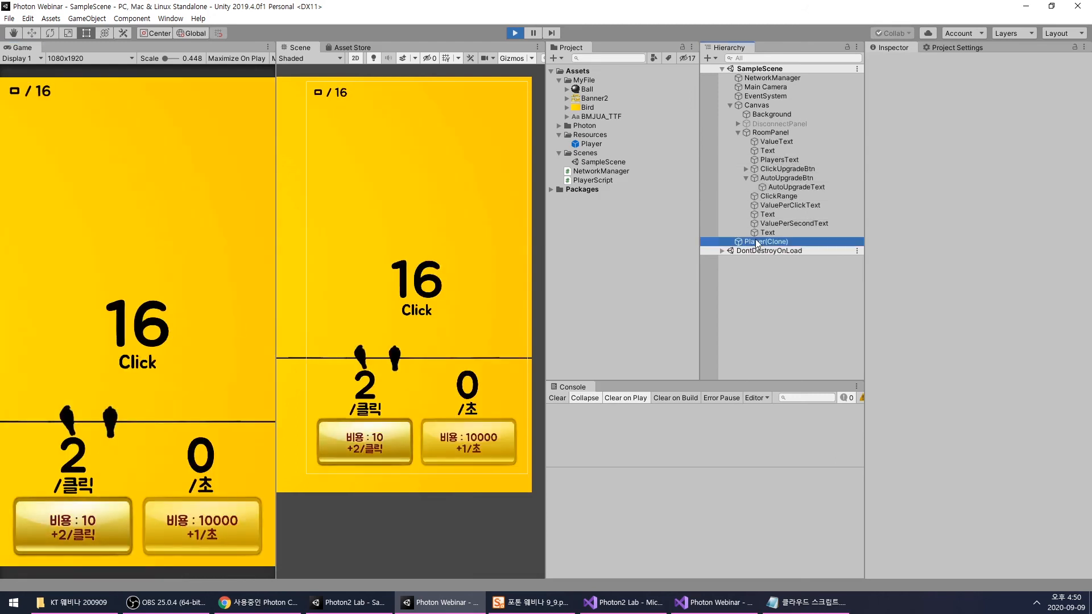
click(195, 316)
double_click(195, 316)
double_click(196, 315)
double_click(196, 316)
double_click(195, 315)
click(74, 526)
double_click(150, 379)
click(150, 379)
double_click(151, 378)
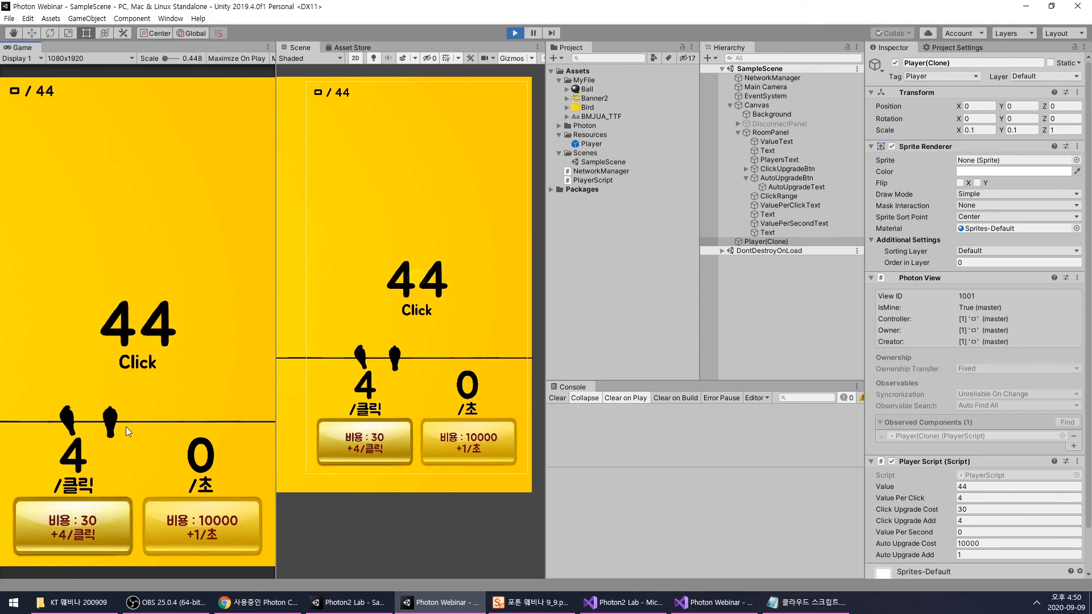
- Earn more points and buy the click upgrades costing 30 and 70 to test the increasing values
click(158, 377)
double_click(157, 377)
click(101, 528)
double_click(179, 372)
double_click(179, 372)
click(179, 372)
double_click(178, 372)
double_click(179, 372)
click(74, 526)
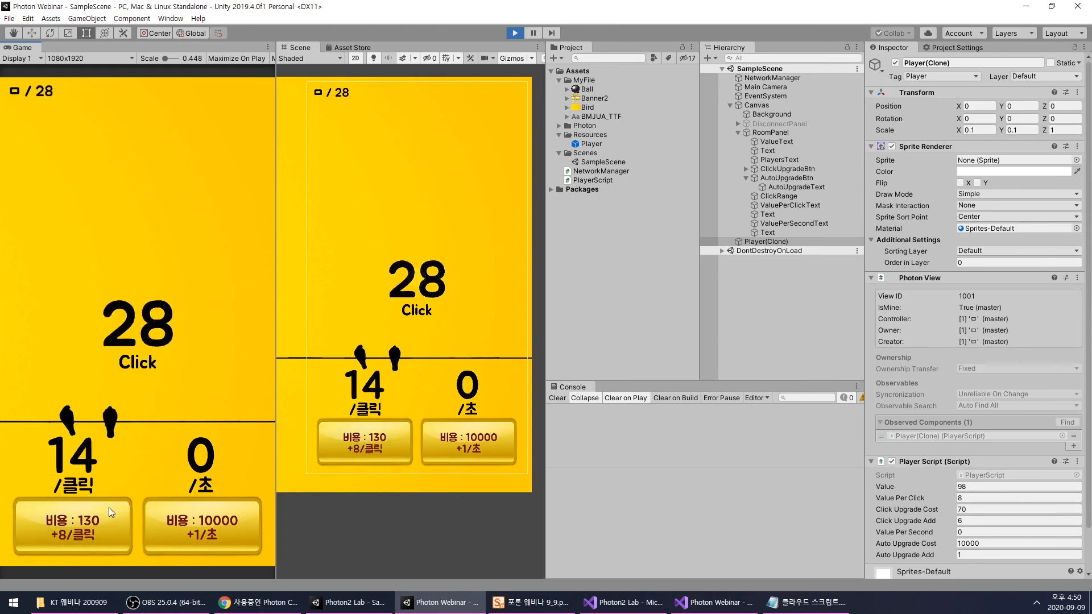
- Collect enough points to buy the click upgrade costing 130, and keep clicking to test the new per-click value
double_click(172, 387)
double_click(171, 387)
click(172, 387)
double_click(172, 387)
double_click(171, 386)
click(171, 386)
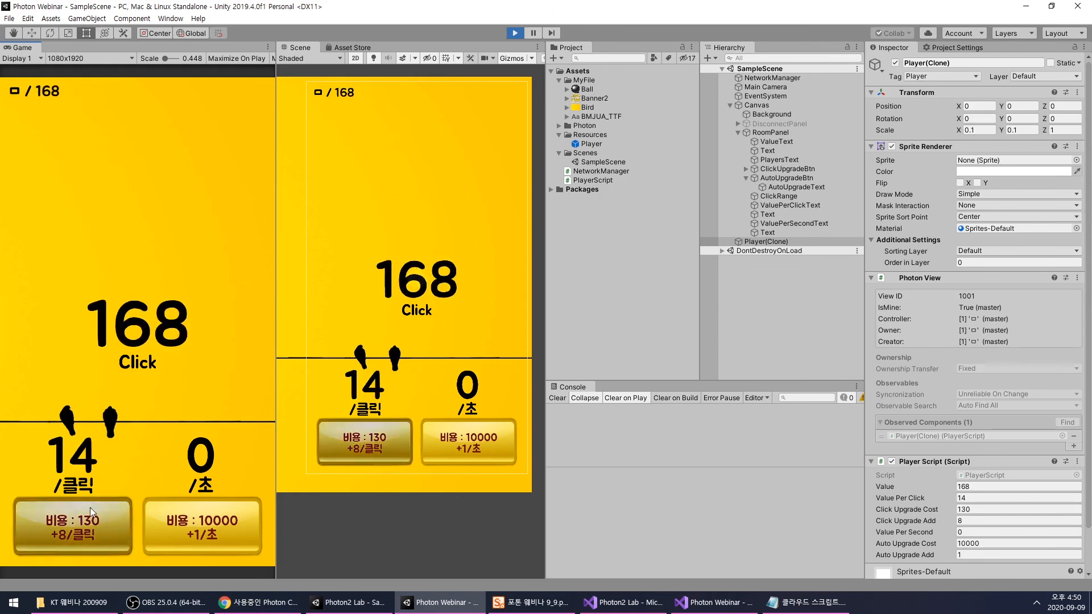
click(90, 508)
double_click(155, 401)
double_click(155, 401)
- Set the player's Value to 10000, buy the per-second upgrade, and add some points by clicking
click(980, 486)
text(10000)
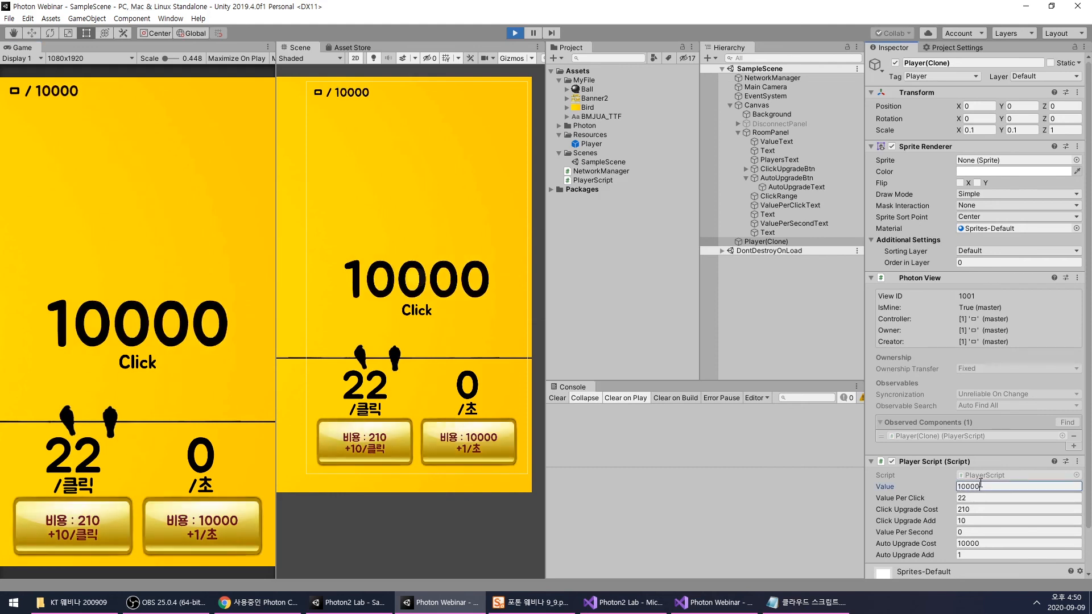
click(217, 524)
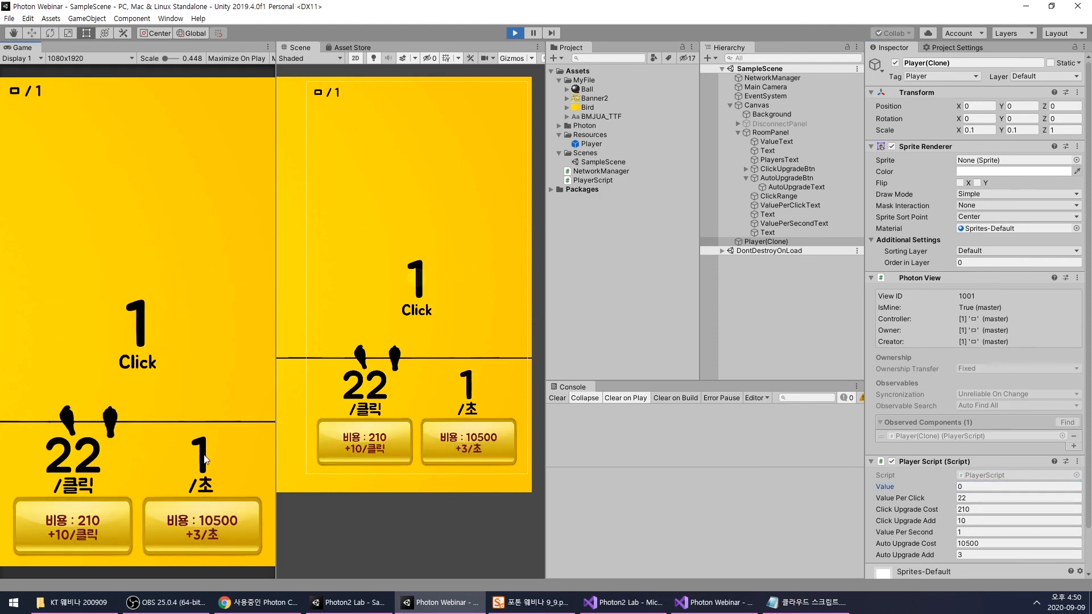
double_click(139, 324)
triple_click(168, 329)
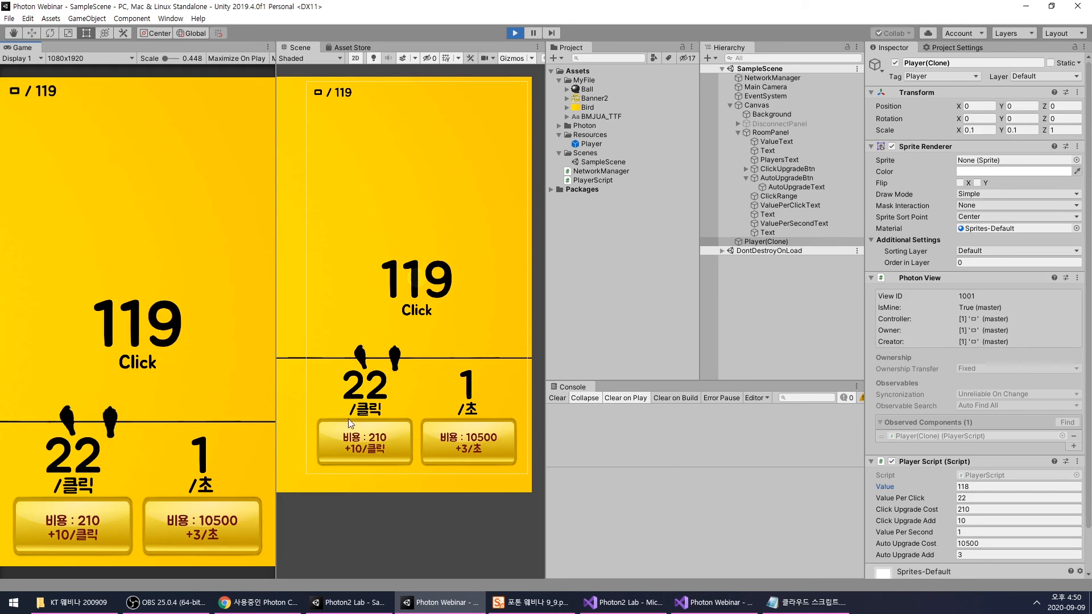
- Set the player's Value to 100000 and buy the per-second upgrade repeatedly until the points run low
click(926, 488)
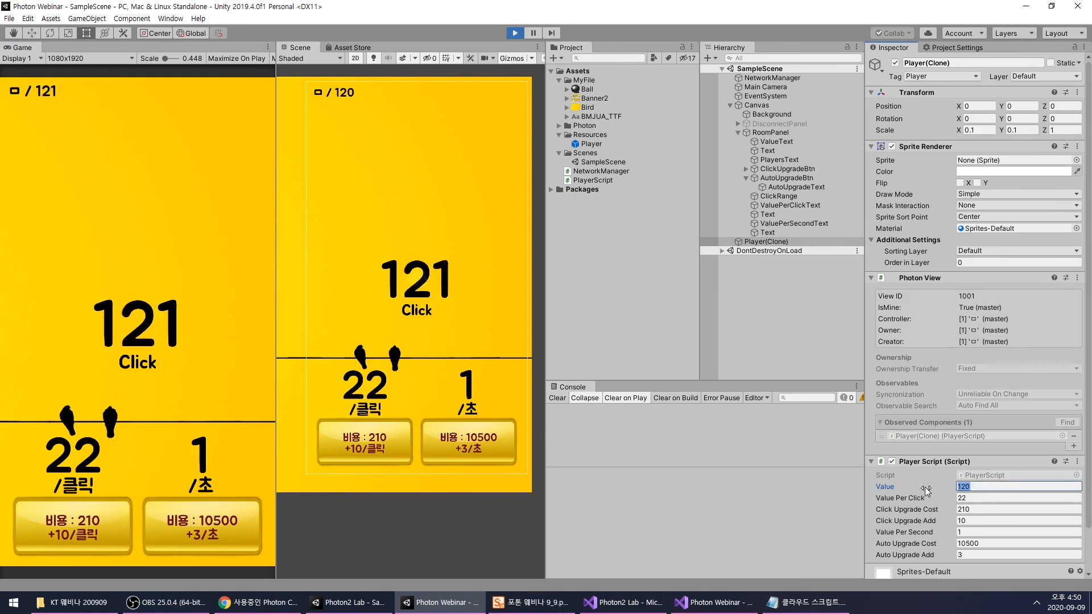
text(100000)
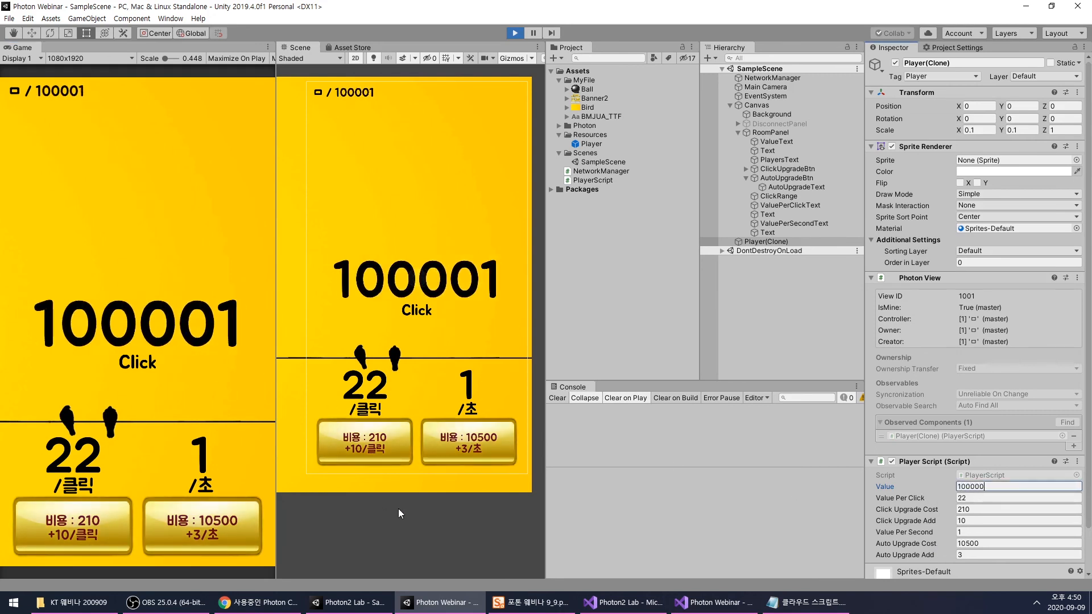
click(214, 526)
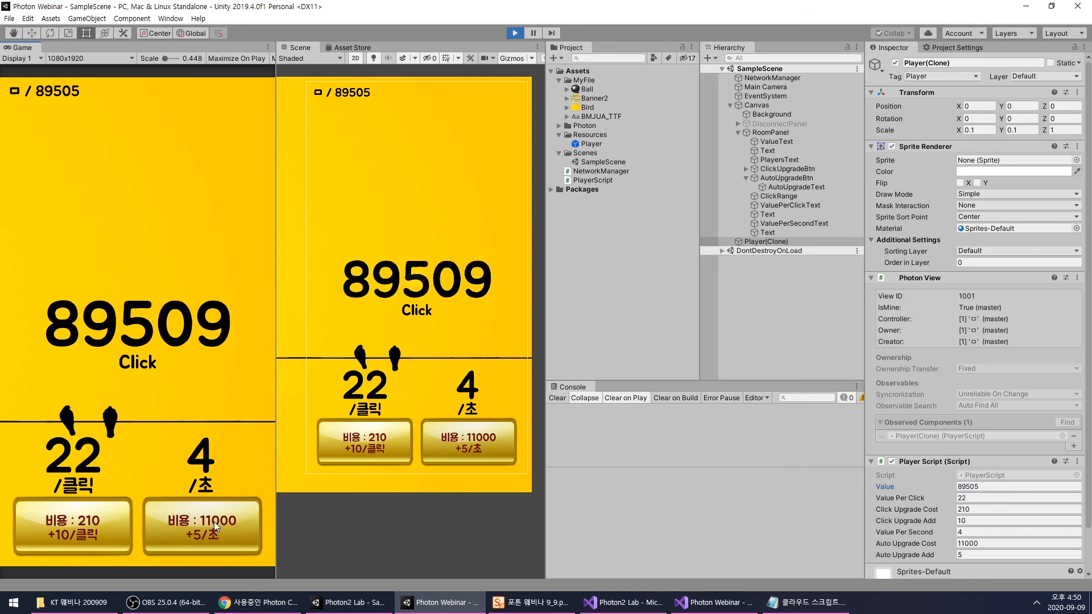
click(213, 521)
click(214, 521)
click(214, 521)
click(214, 521)
click(214, 521)
click(214, 521)
click(214, 521)
- Spend the remaining points on several per-click upgrades, starting with the one costing 210
click(97, 527)
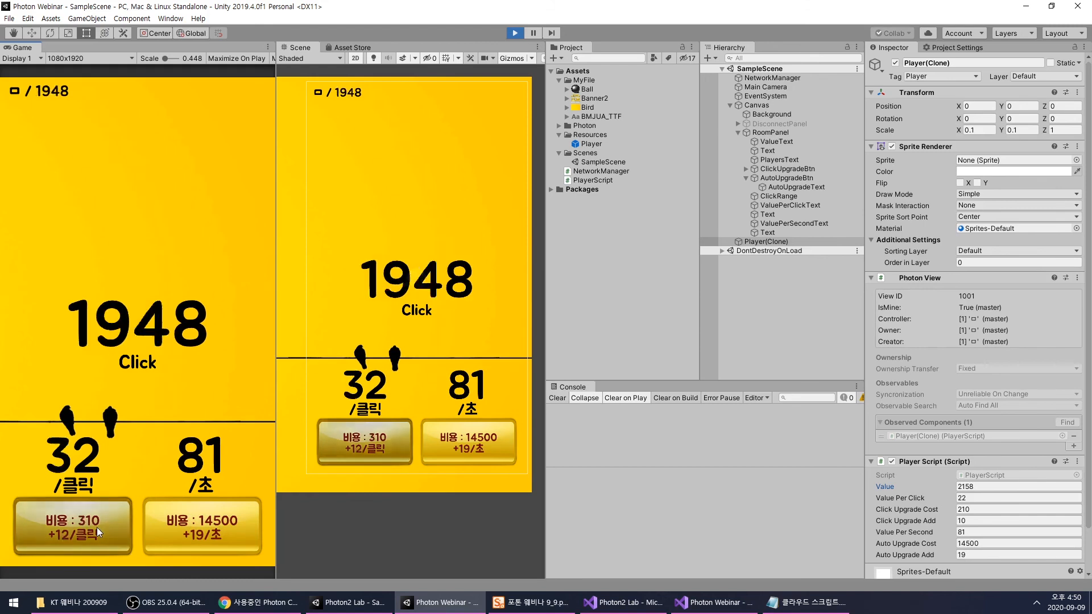
click(96, 527)
click(97, 528)
click(97, 527)
click(222, 295)
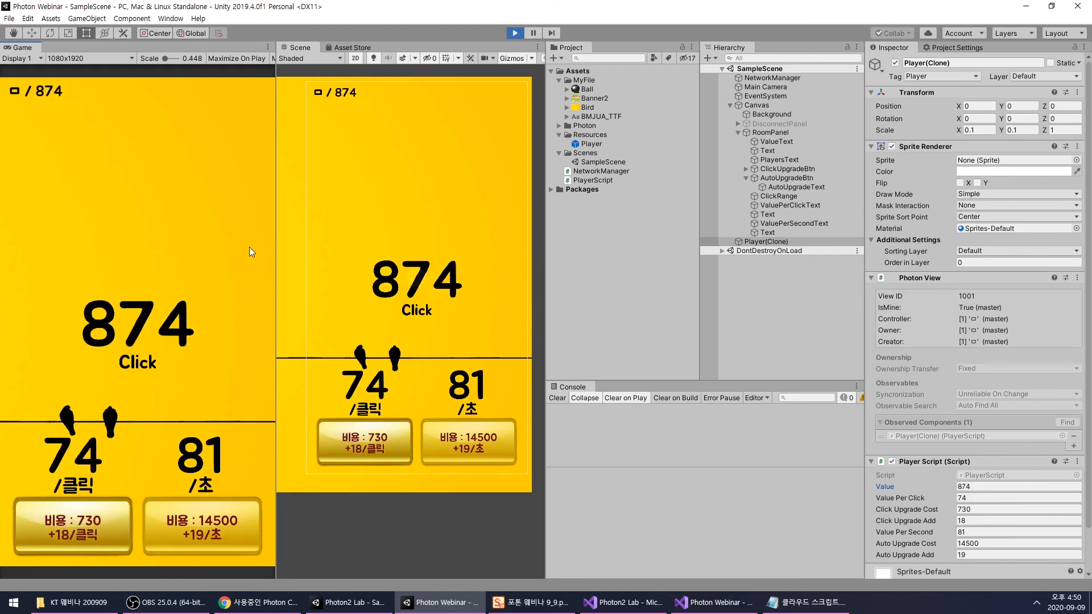
- Stop Play mode, build and run the game as a standalone window, and place it beside the Game and Scene views
click(513, 33)
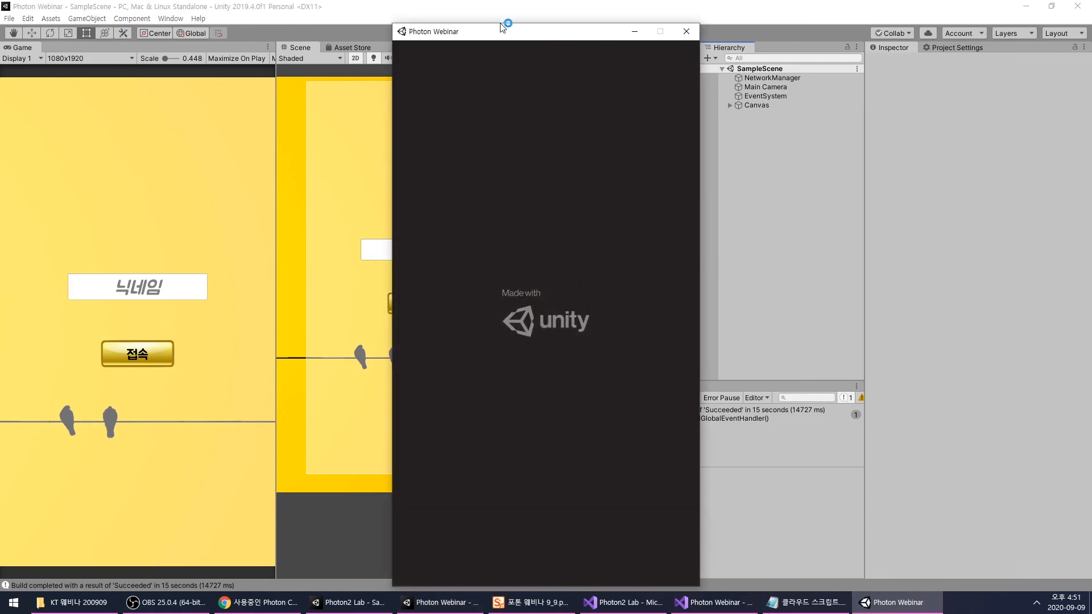
drag(529, 31, 730, 31)
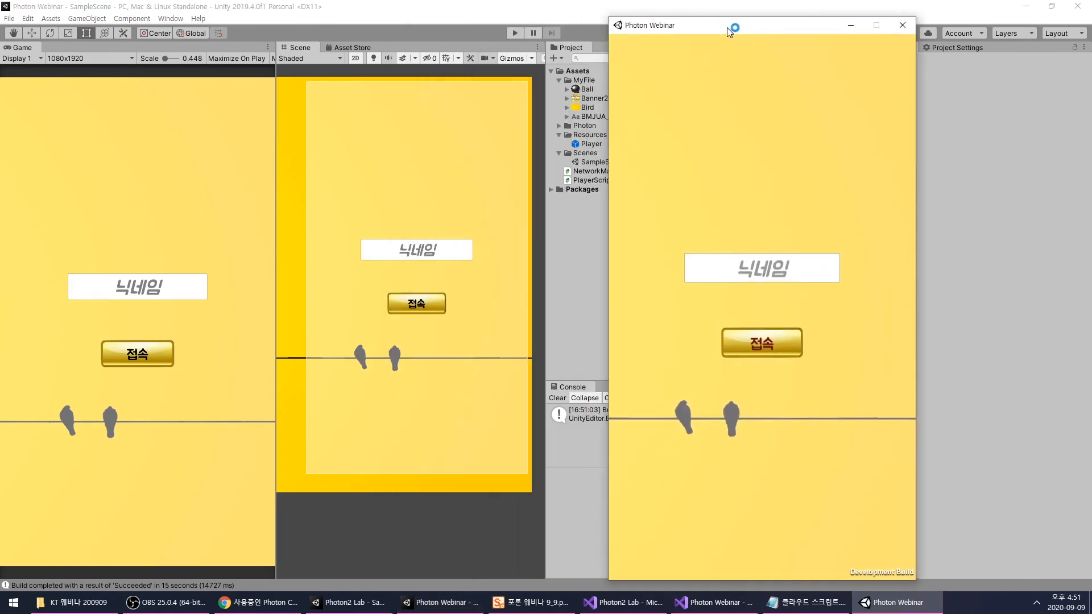
- Connect the editor's game with the nickname ㅁ and the standalone build with the nickname bbb
click(513, 32)
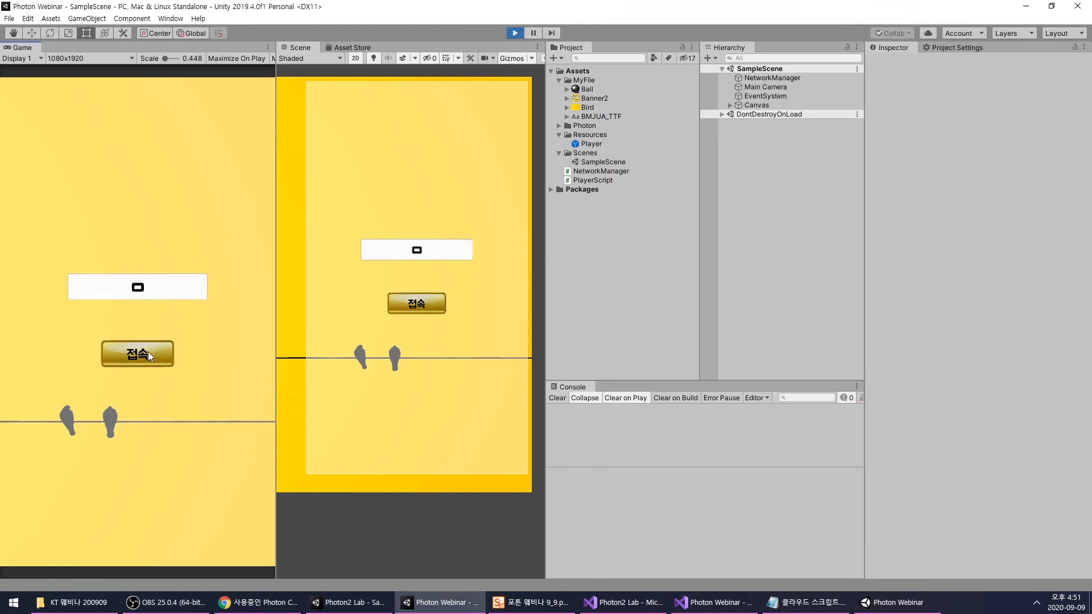
click(898, 602)
click(759, 282)
text(bbb)
click(769, 343)
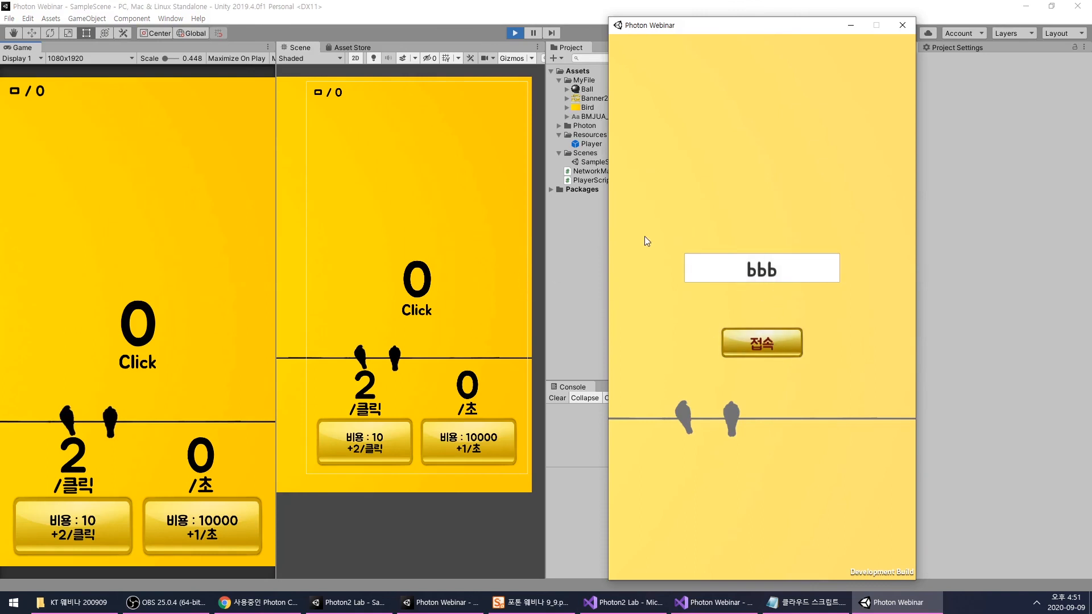
- Earn points in the standalone build and compare the player lists in both game windows
click(646, 79)
click(668, 77)
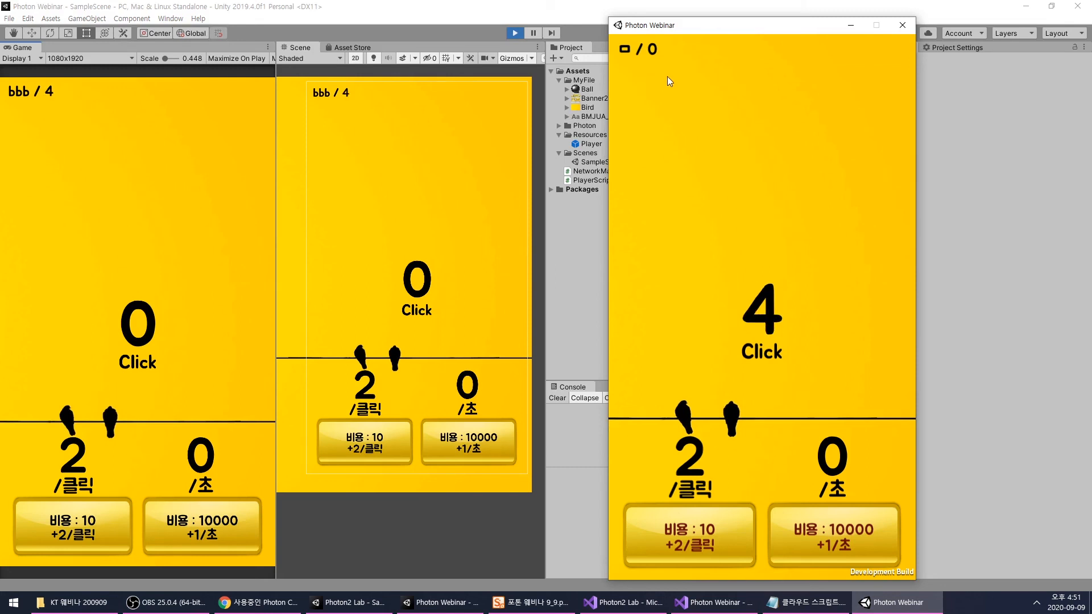
click(674, 80)
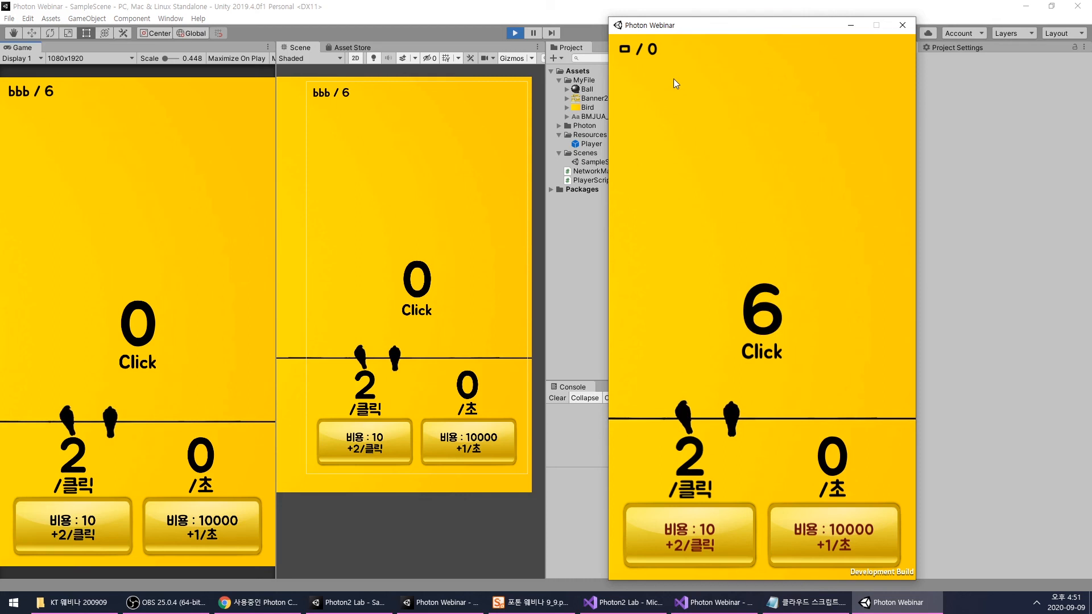
- Close the standalone build and stop Play mode in the editor
drag(663, 27, 531, 28)
click(771, 28)
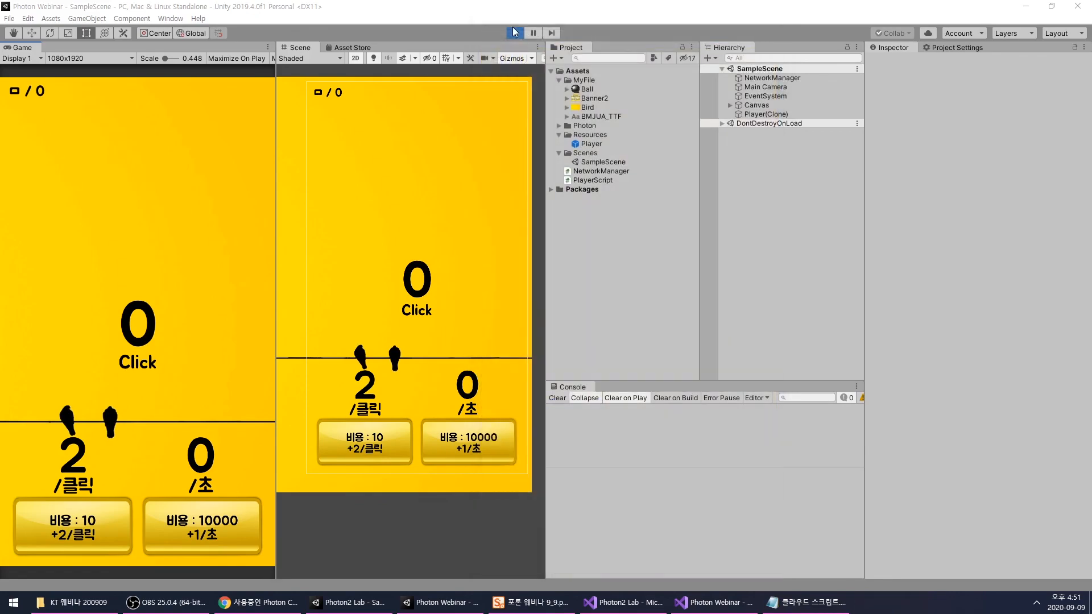
key(ctrl+p)
- Switch to Visual Studio and locate the ShowPlayers method in NetworkManager.cs
click(730, 607)
scroll(633, 380, down, 4)
scroll(633, 380, up, 12)
scroll(632, 379, up, 9)
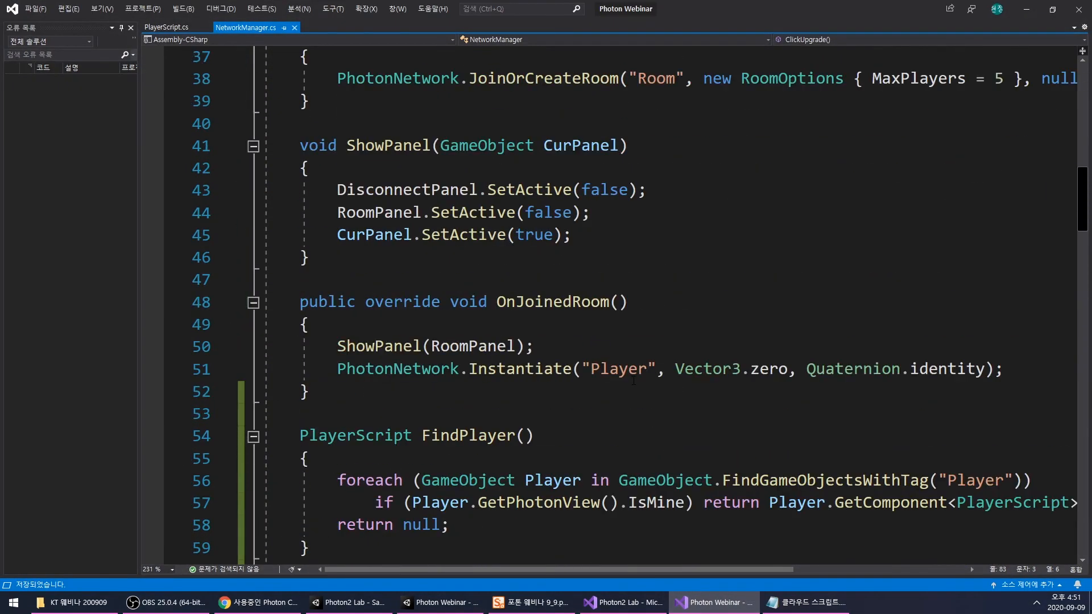
scroll(705, 385, down, 10)
scroll(706, 385, down, 17)
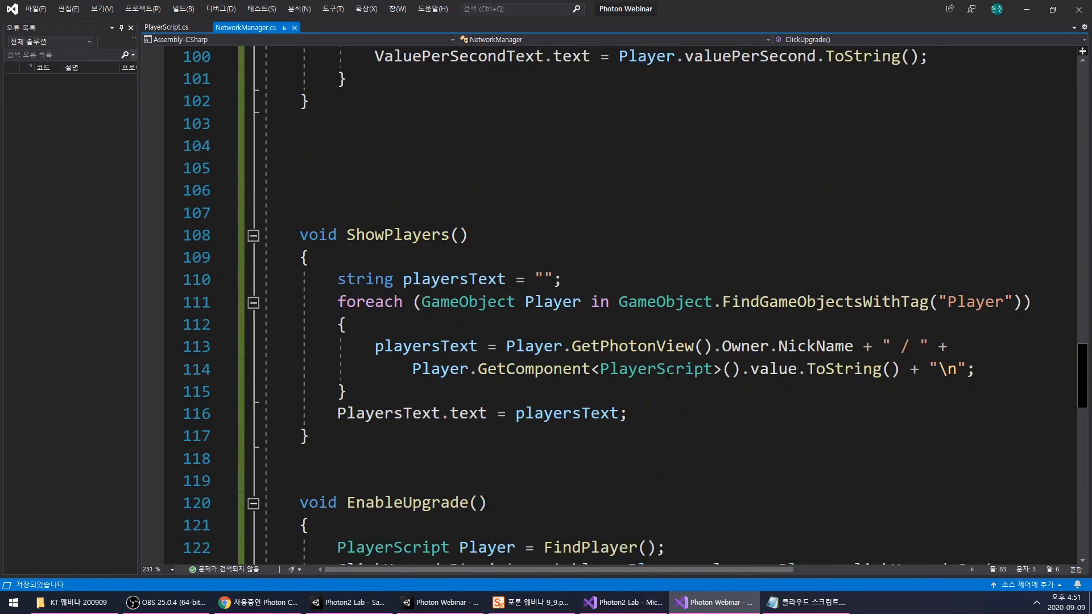
- Change the playersText assignment inside the ShowPlayers foreach loop from = to += and save NetworkManager.cs
scroll(671, 377, down, 1)
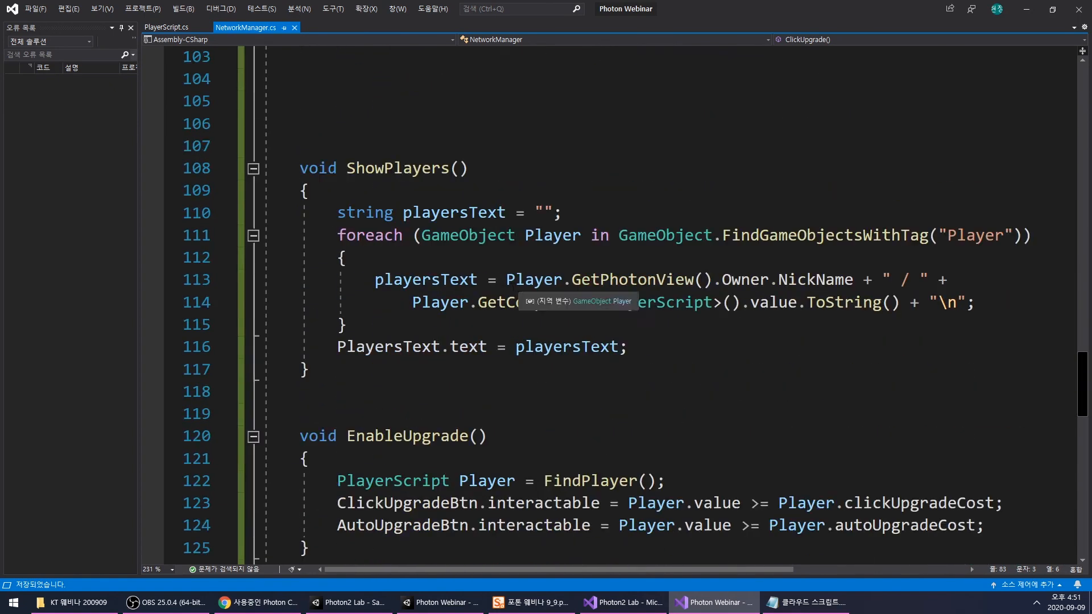
click(517, 279)
click(488, 279)
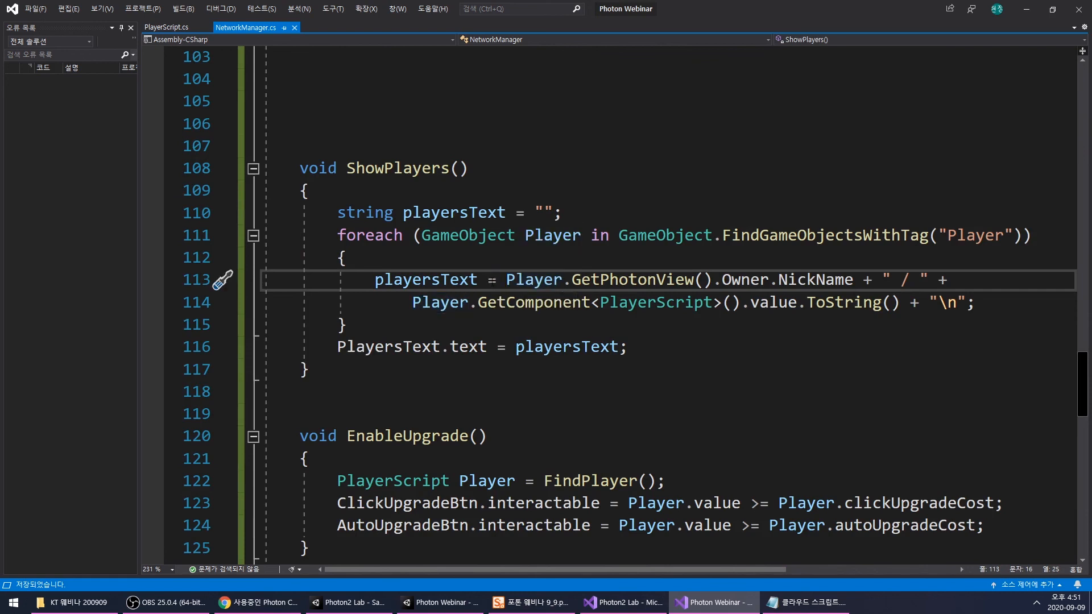
text(+)
key(Down)
key(Down)
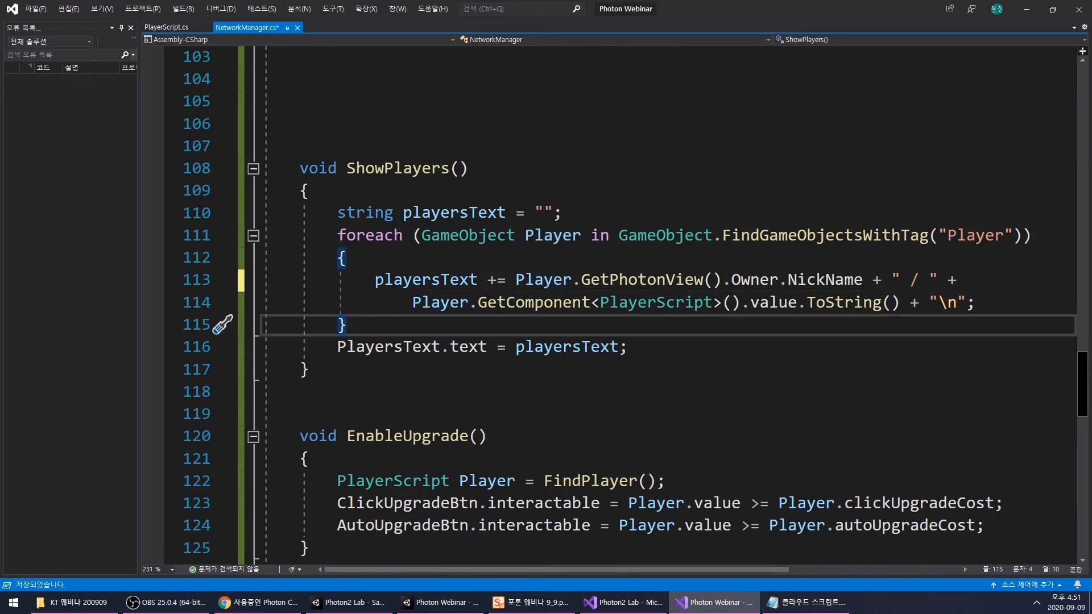
key(ctrl+s)
- Switch to Unity, build and run the standalone game, and start Play mode in the editor
click(683, 602)
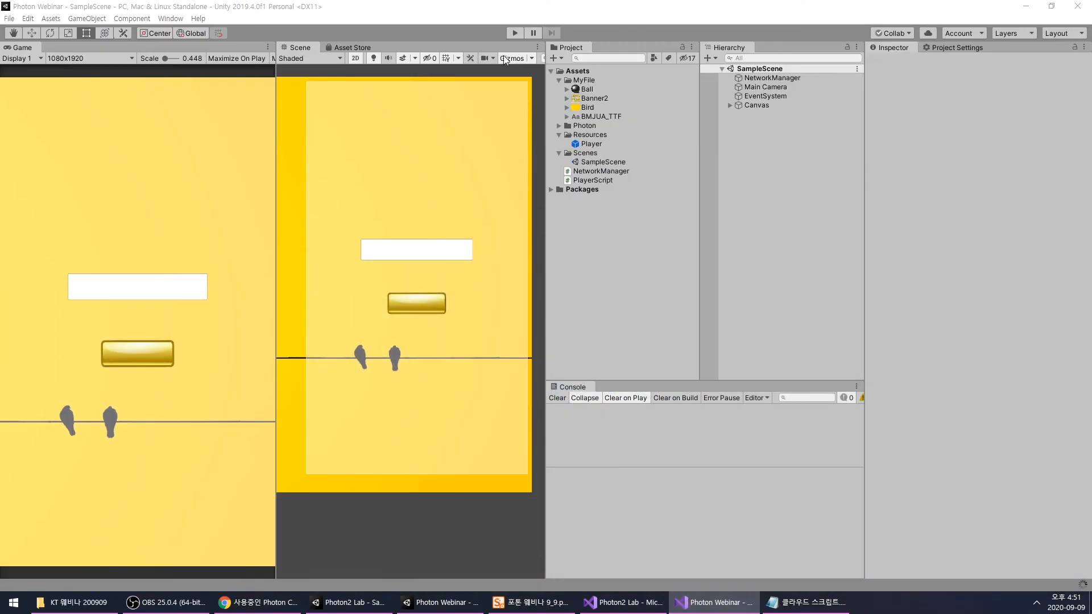
click(629, 260)
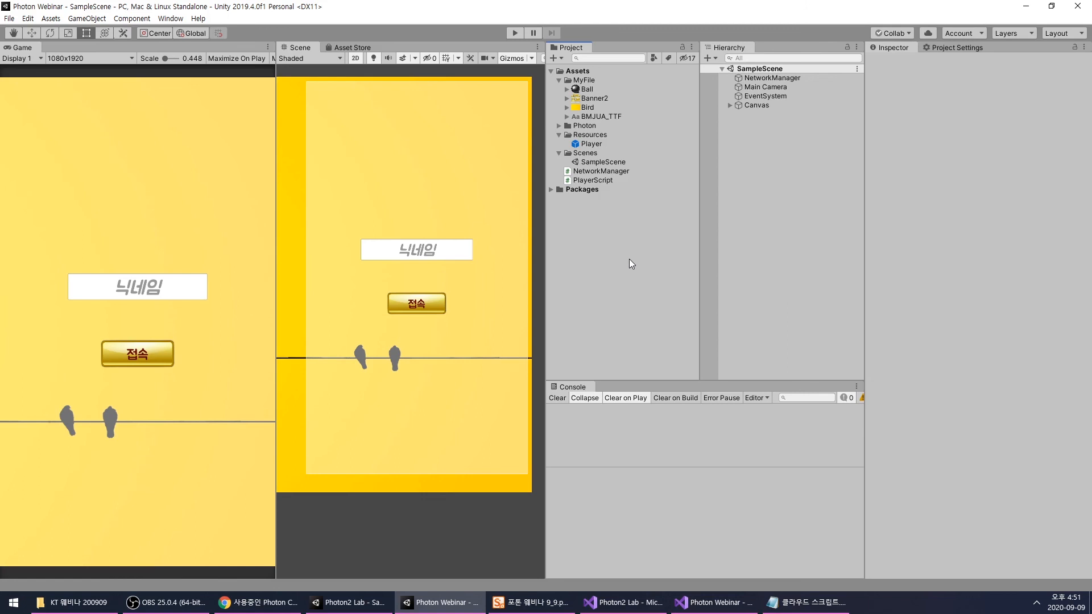
key(ctrl+b)
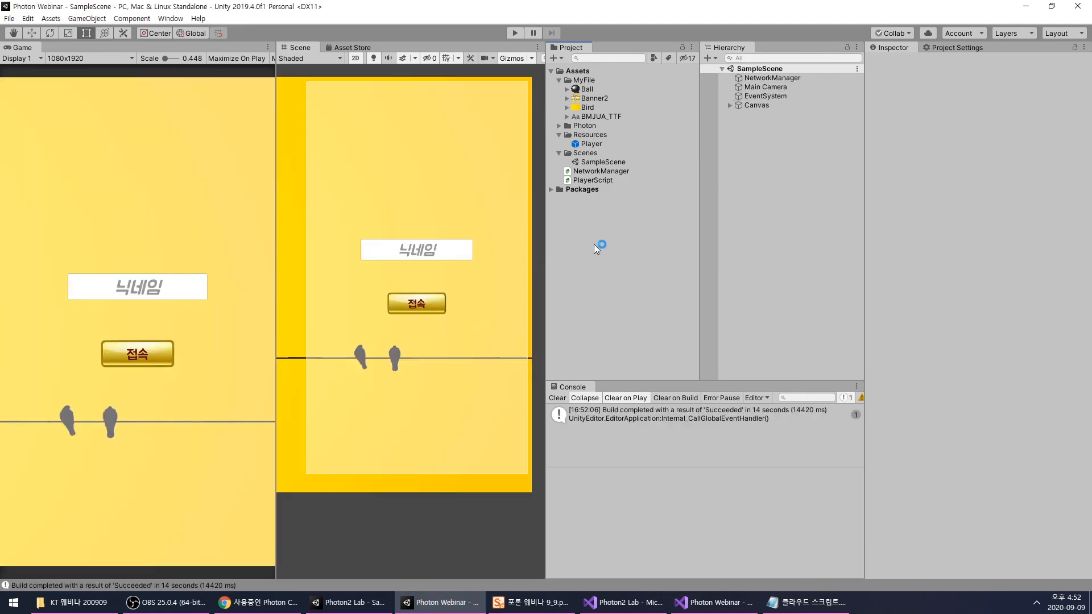
drag(498, 32, 690, 28)
click(517, 36)
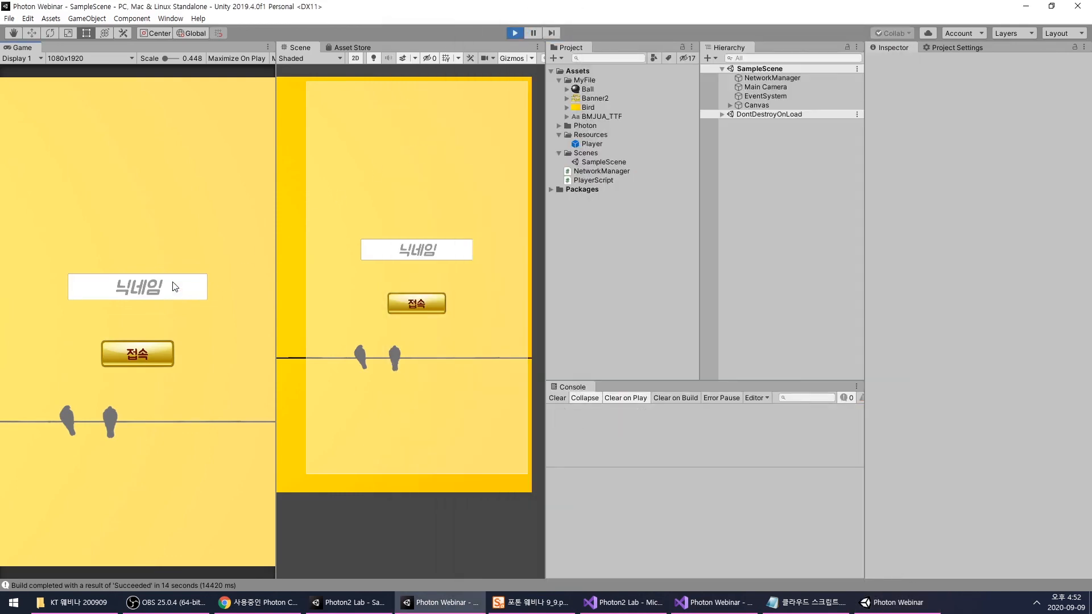
- Bring up the standalone build and connect it with the nickname b
click(891, 612)
click(684, 277)
text(b)
click(751, 350)
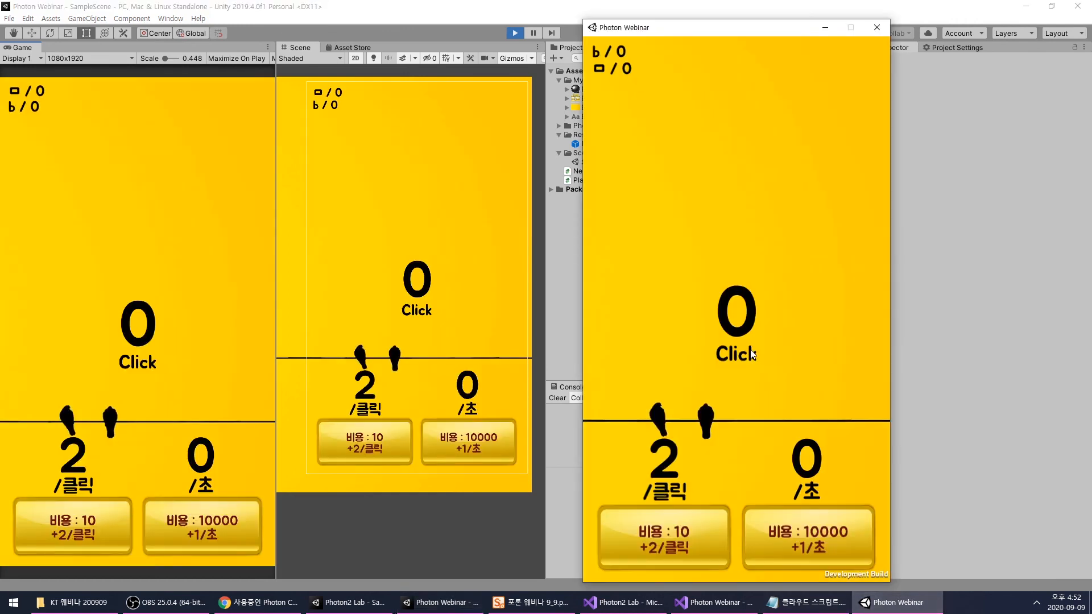
- Earn points in the standalone build to test the player list in both game windows
click(655, 162)
click(659, 154)
click(659, 153)
click(659, 153)
click(658, 153)
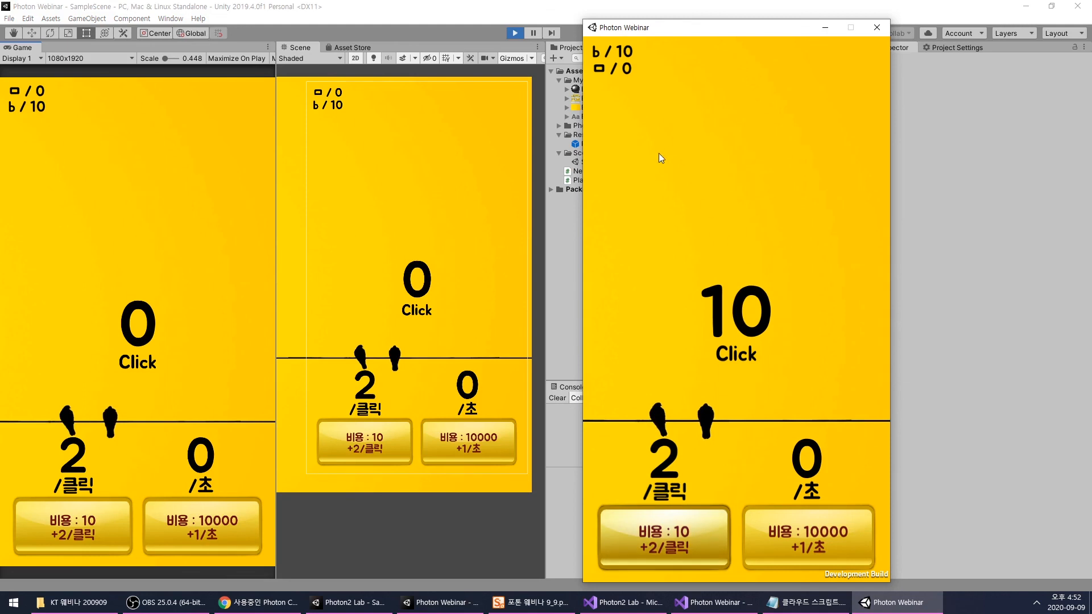
click(735, 248)
double_click(735, 248)
double_click(735, 248)
double_click(735, 248)
double_click(735, 248)
double_click(735, 248)
double_click(735, 248)
double_click(735, 248)
click(735, 248)
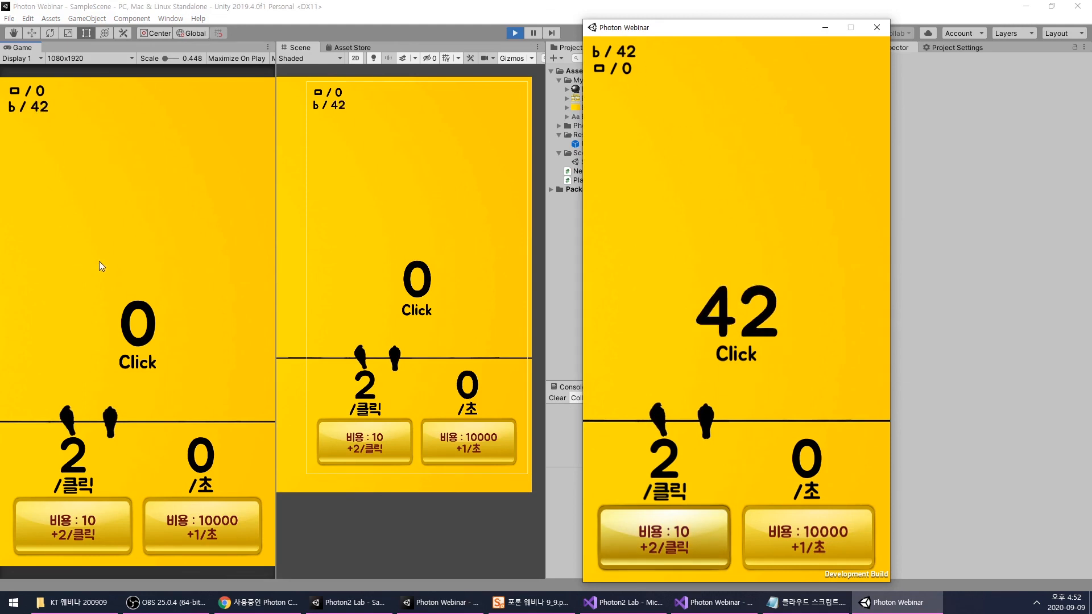
- Earn points in the editor's game and buy the click upgrade costing 10
click(123, 268)
double_click(123, 267)
double_click(122, 268)
click(123, 267)
triple_click(123, 268)
click(122, 267)
click(121, 301)
triple_click(120, 301)
click(56, 526)
double_click(138, 376)
triple_click(155, 428)
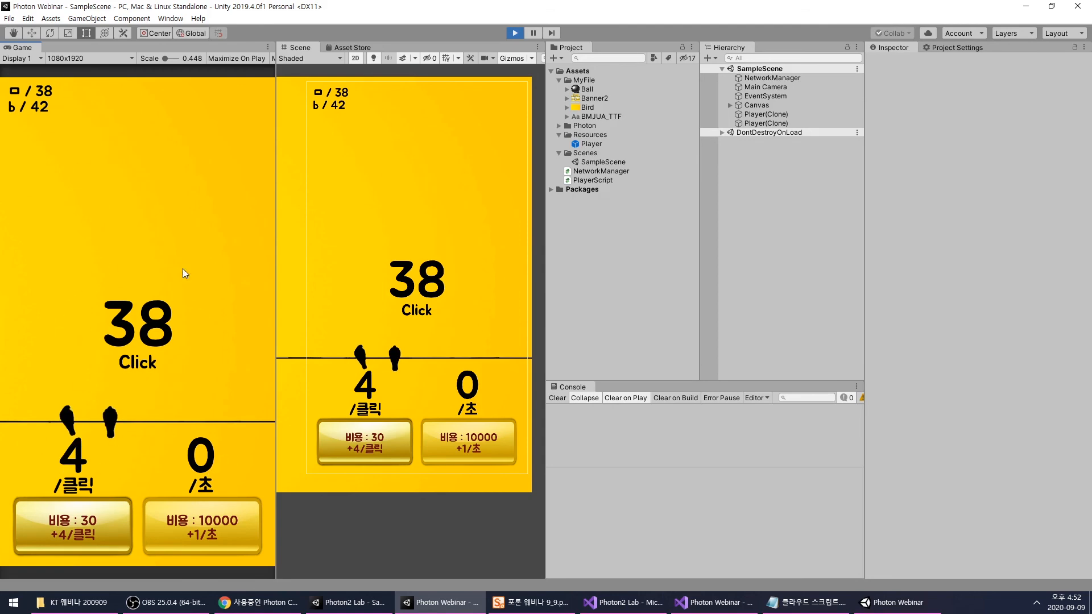
- Switch to Visual Studio and examine the OnPhotonSerializeView method and the integer field declarations in PlayerScript.cs
click(715, 602)
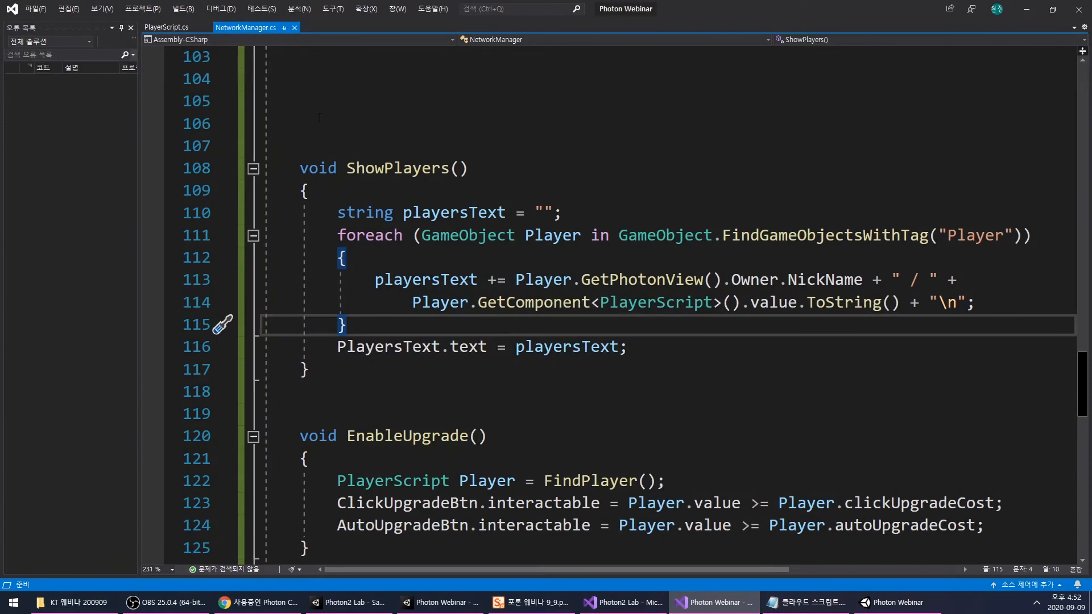
click(166, 28)
scroll(508, 358, down, 3)
scroll(508, 357, up, 1)
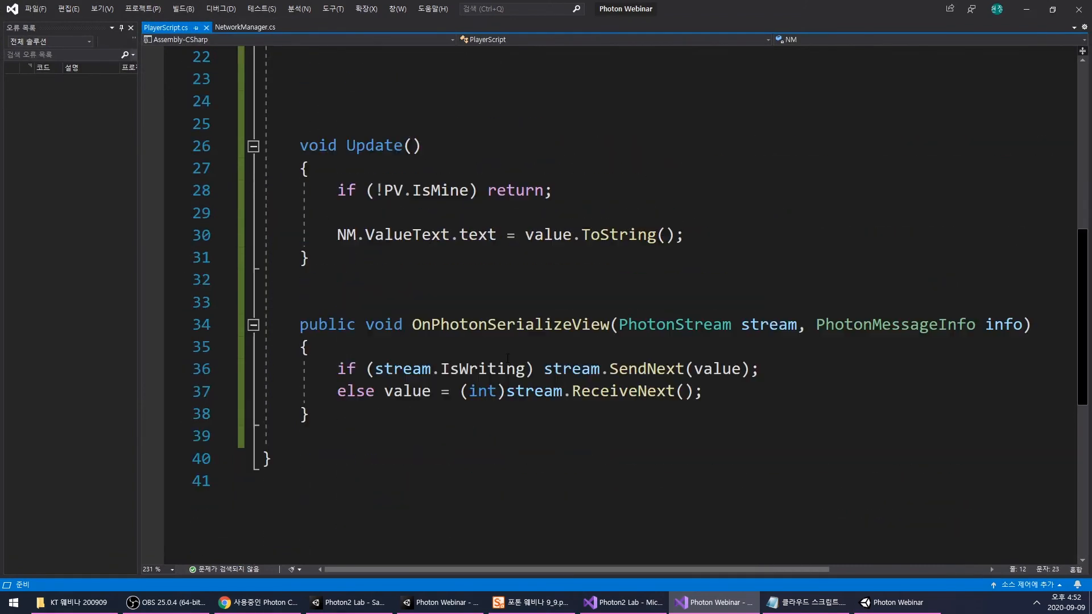
click(607, 369)
click(708, 391)
scroll(718, 333, up, 7)
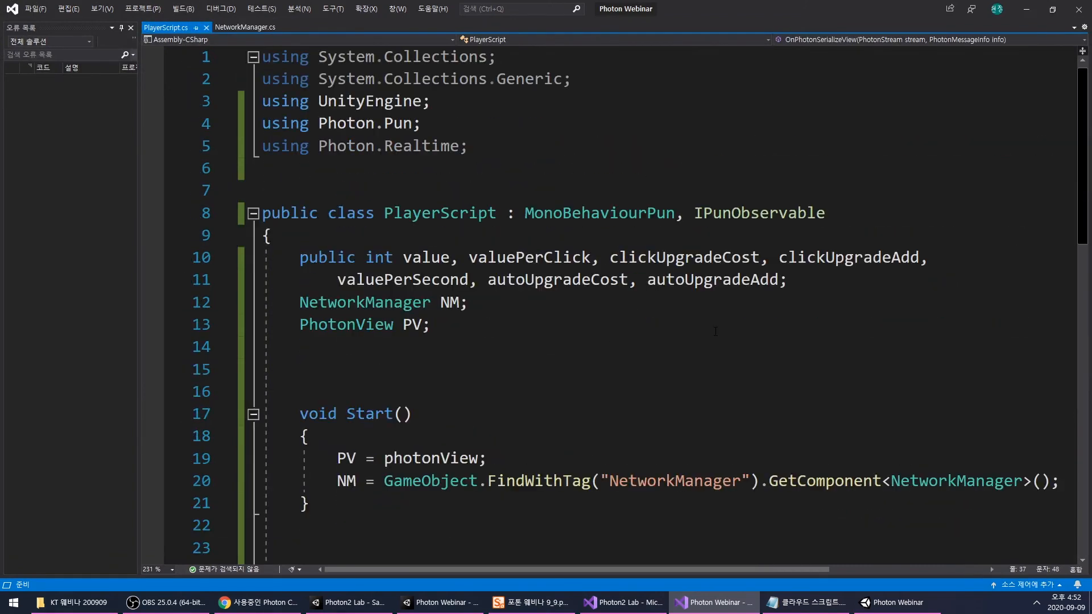
drag(476, 257, 873, 257)
click(788, 280)
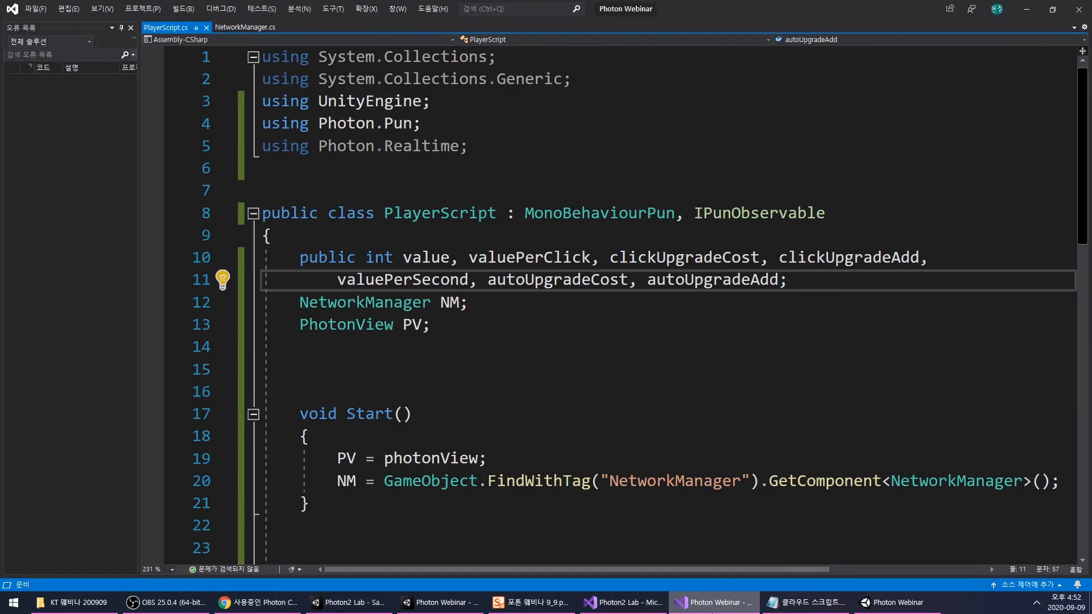
- Return to the running game, earn points in both windows, and buy two click upgrades in the standalone build
key(alt+Tab)
double_click(186, 259)
double_click(186, 258)
double_click(186, 258)
double_click(186, 258)
double_click(186, 258)
click(893, 603)
double_click(688, 315)
double_click(689, 315)
double_click(690, 315)
double_click(691, 315)
click(691, 316)
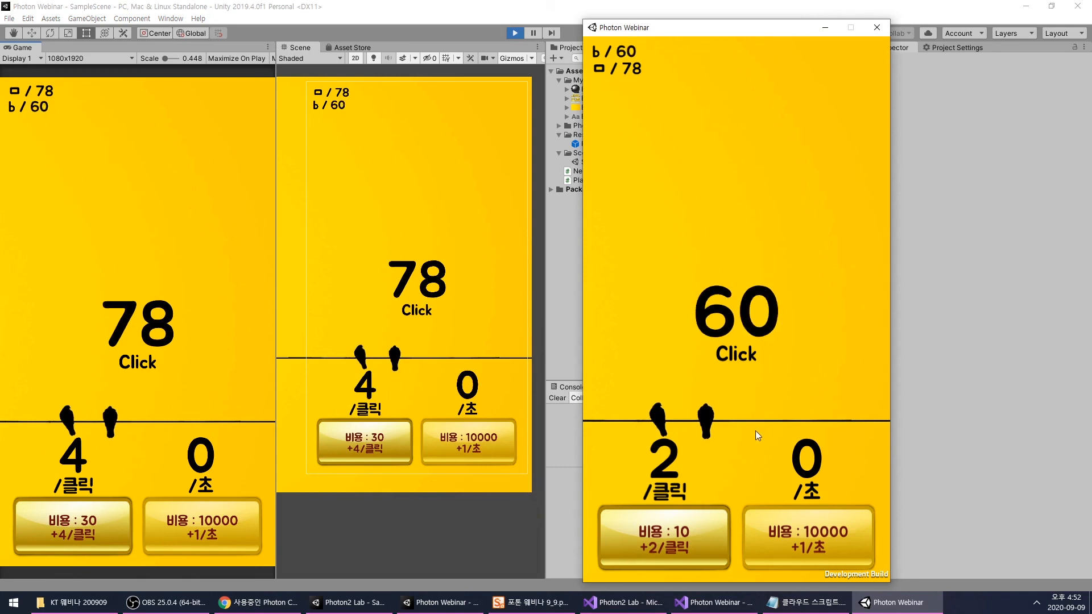
double_click(683, 534)
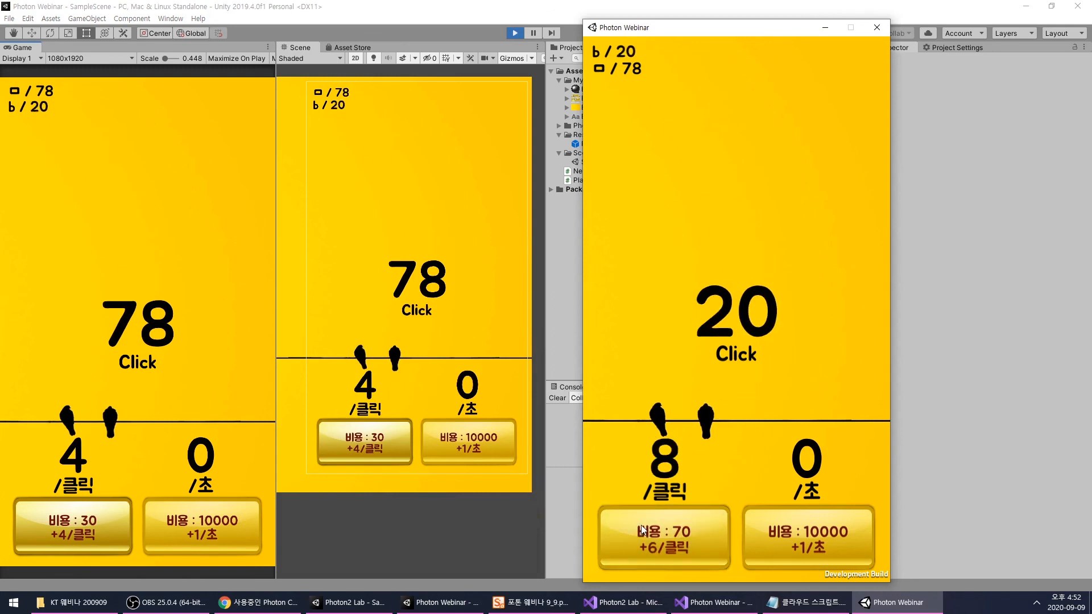
click(694, 374)
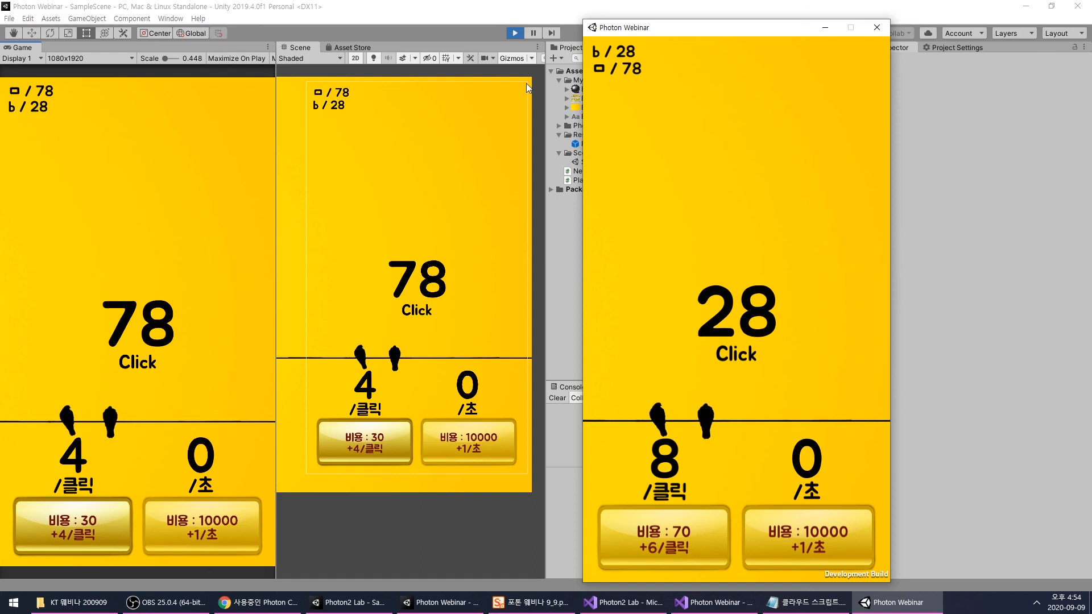
- Earn about 280 more points in the standalone build and buy two click upgrades, starting with the one costing 70
click(746, 236)
click(747, 237)
click(747, 236)
click(746, 237)
click(746, 237)
click(746, 236)
click(746, 236)
click(746, 237)
click(746, 236)
click(746, 237)
click(746, 237)
click(746, 236)
click(746, 236)
click(746, 236)
click(747, 236)
click(746, 237)
click(747, 237)
click(747, 237)
click(746, 237)
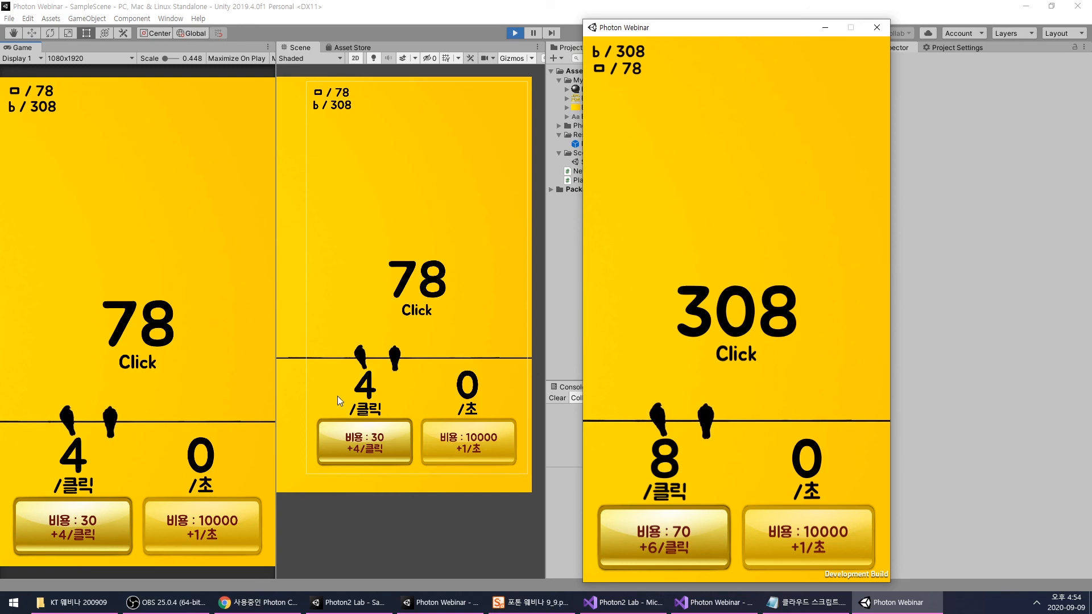
click(637, 523)
click(645, 530)
- Earn a few more points in the standalone build and buy the click upgrade costing 210
click(759, 389)
click(759, 389)
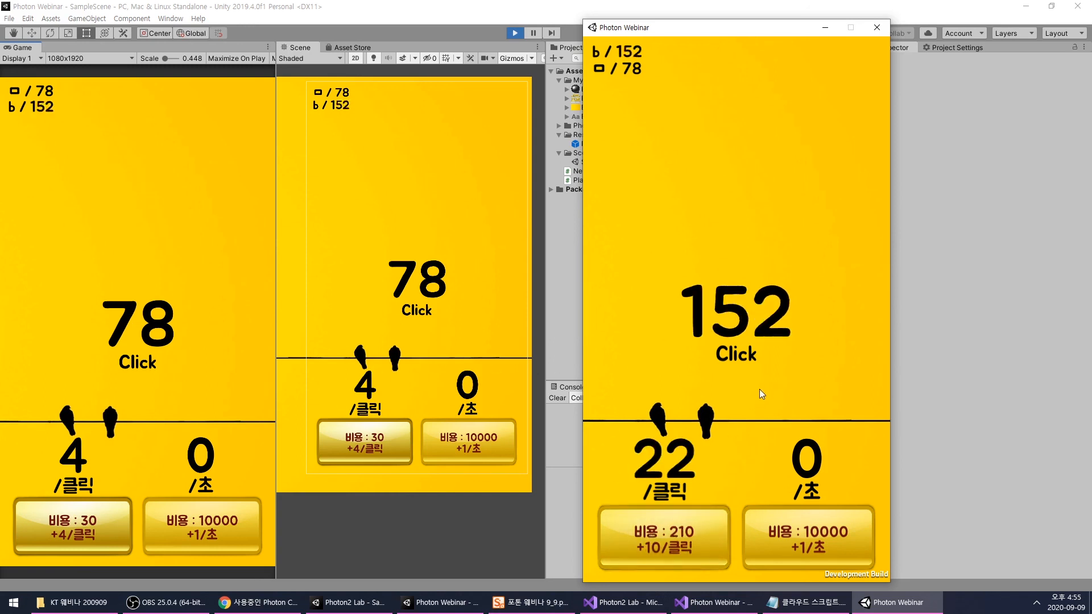
click(760, 389)
click(759, 389)
click(759, 389)
click(759, 389)
click(760, 389)
click(682, 538)
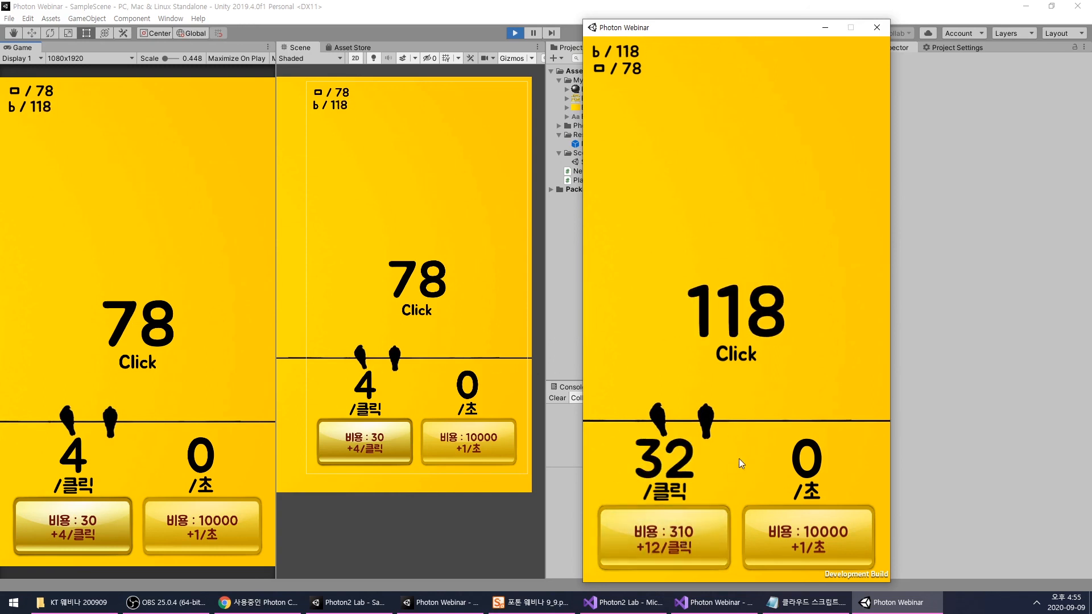
- Keep earning points in the standalone build and buy click upgrades until each click is worth 58
click(788, 360)
click(788, 359)
click(789, 360)
click(790, 360)
click(790, 359)
click(790, 360)
click(790, 359)
click(790, 360)
click(790, 360)
click(790, 360)
click(790, 359)
click(790, 359)
click(790, 360)
click(790, 359)
click(791, 357)
click(792, 352)
click(792, 352)
click(793, 347)
click(793, 347)
click(793, 346)
click(793, 347)
click(793, 347)
click(680, 546)
click(680, 546)
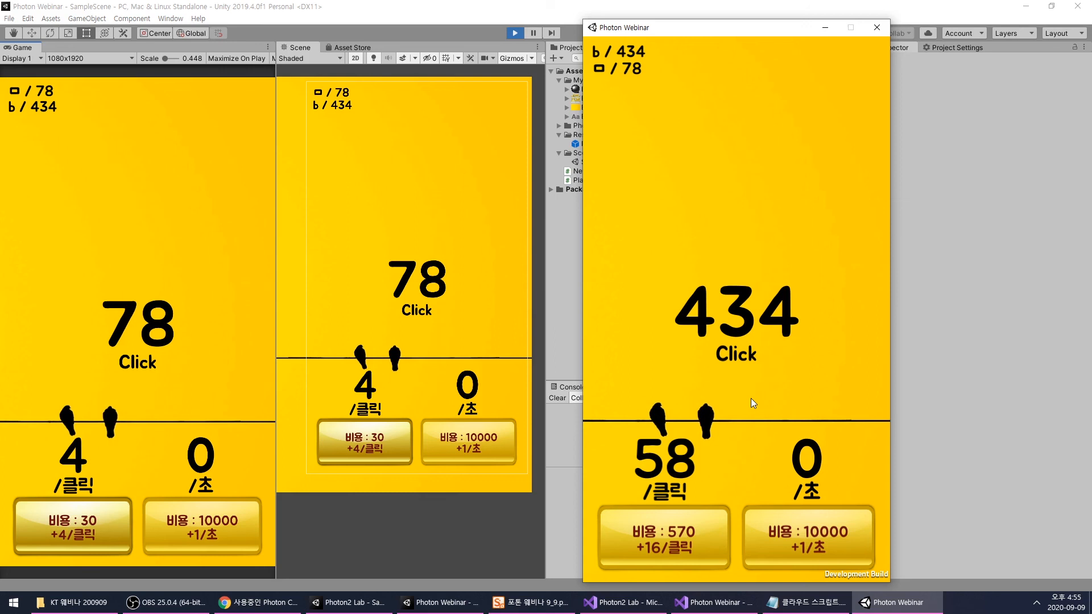
- Switch to the Photon webinar presentation and review its opening slides up to slide 8 on PhotonView variable and function synchronization
click(521, 599)
scroll(65, 381, up, 15)
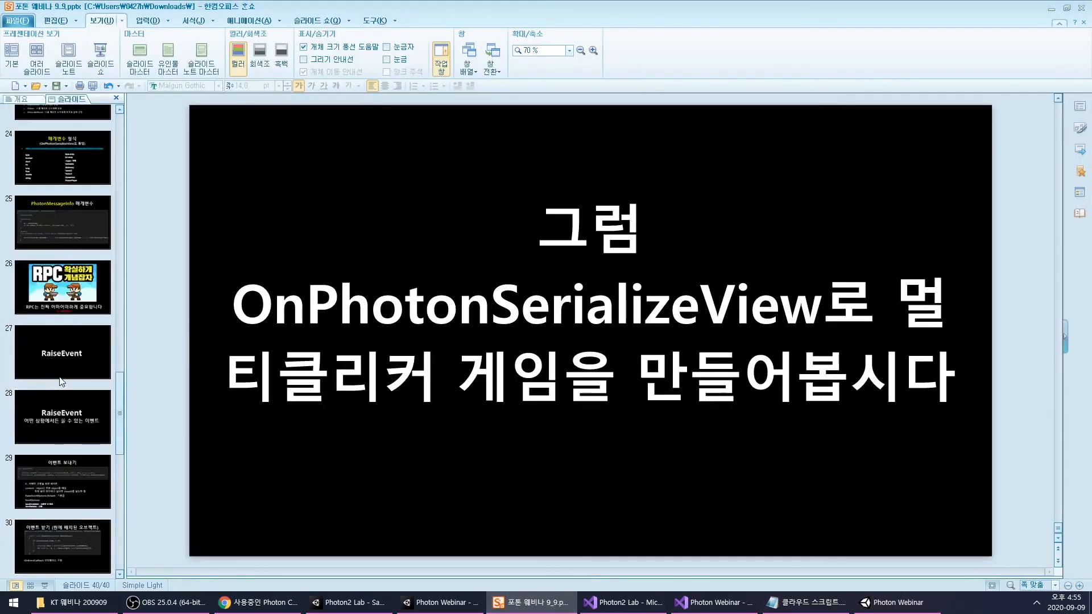
click(53, 148)
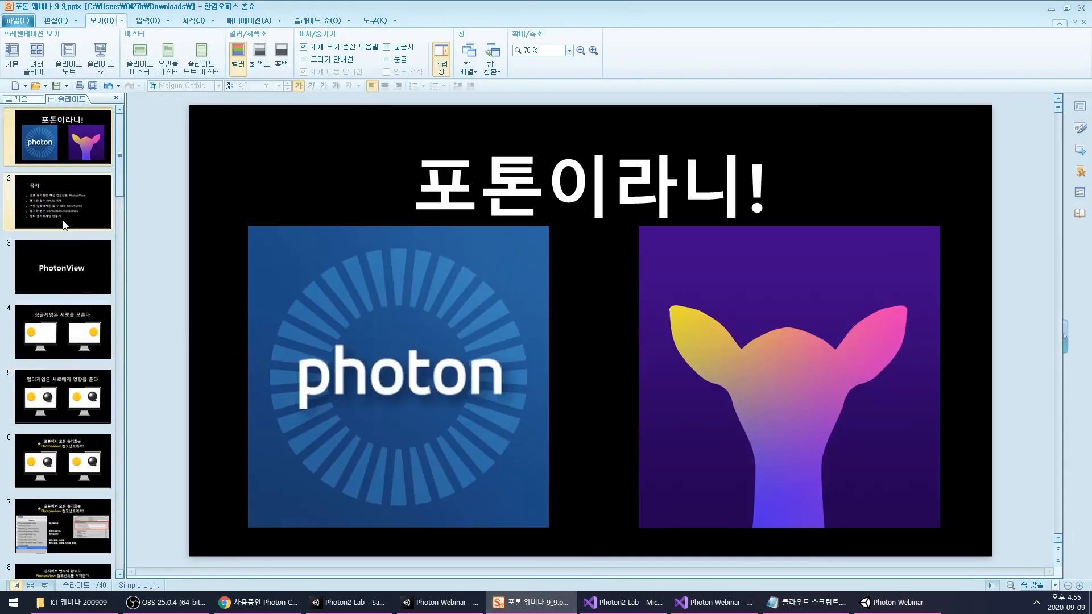
click(58, 202)
click(64, 273)
scroll(57, 329, down, 3)
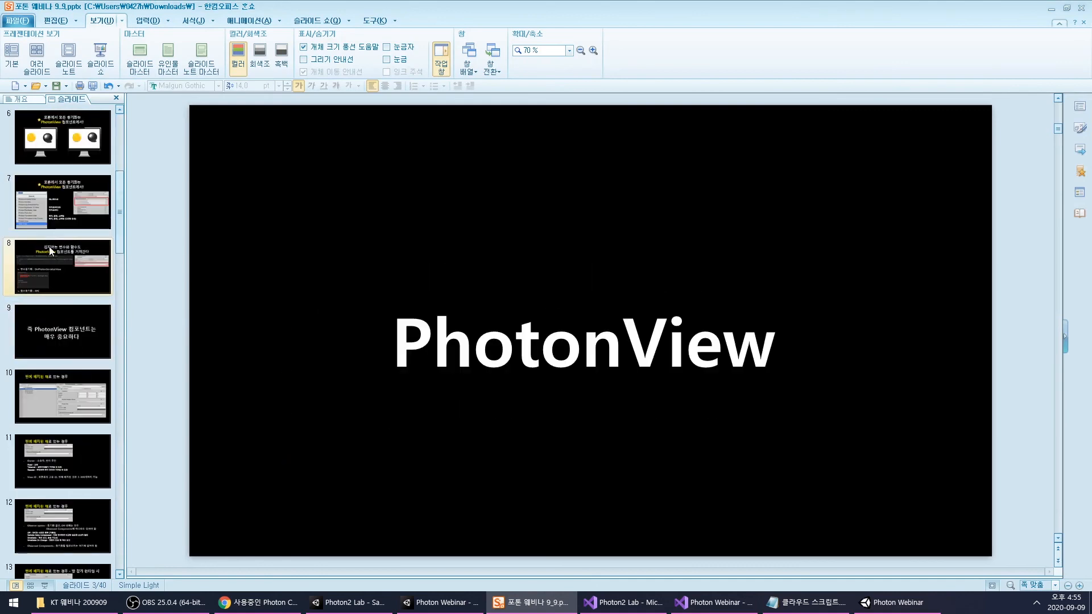
click(54, 226)
click(57, 272)
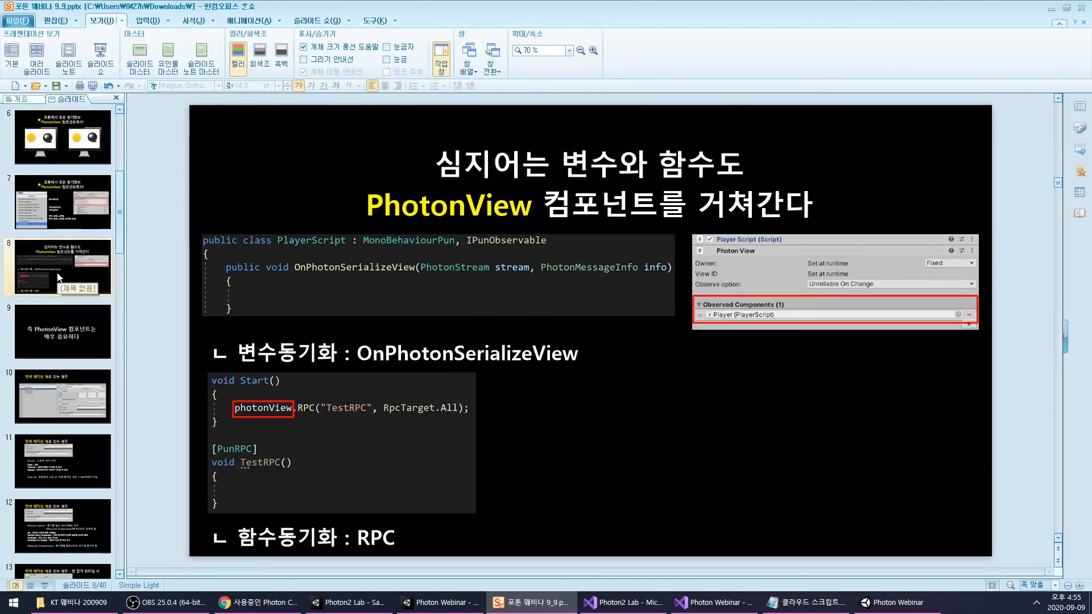
- Review the PhotonView component slides and the slides on scene-placed and dynamic objects, from slide 7 to slide 14
click(63, 212)
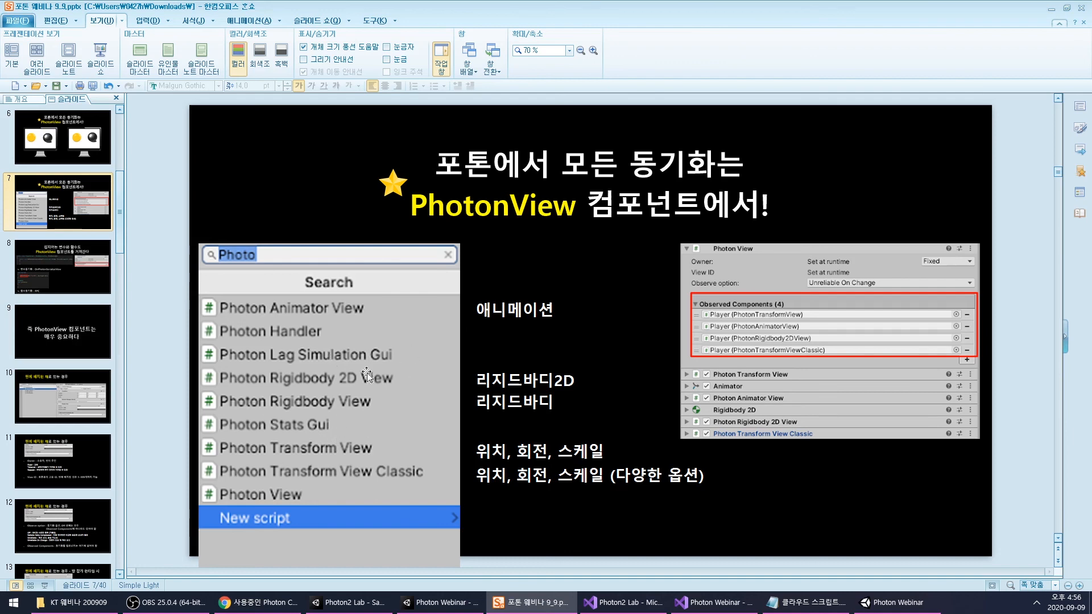
click(60, 268)
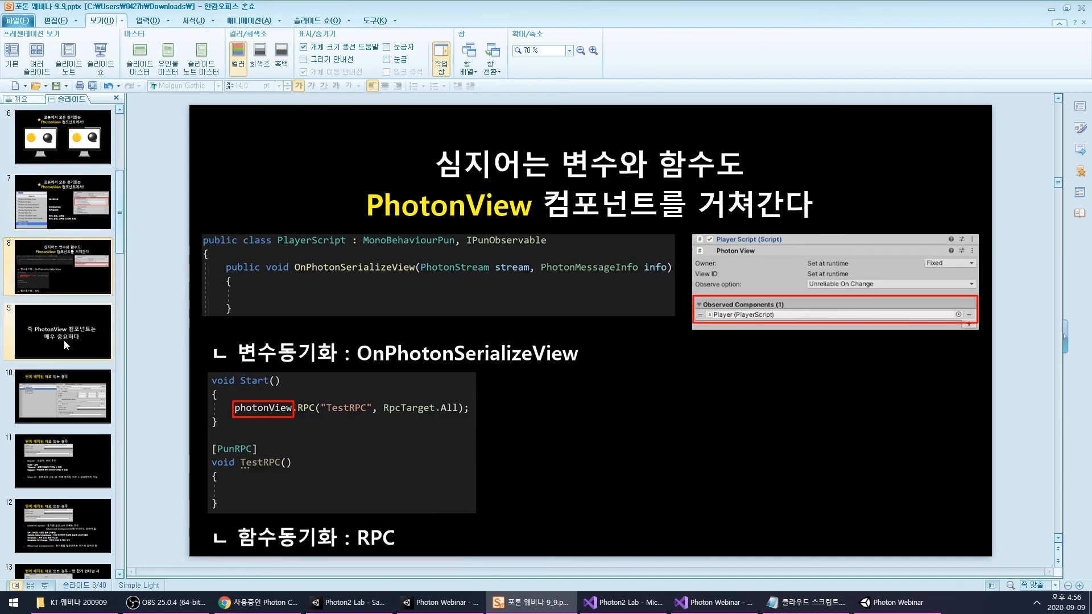
click(64, 340)
click(59, 388)
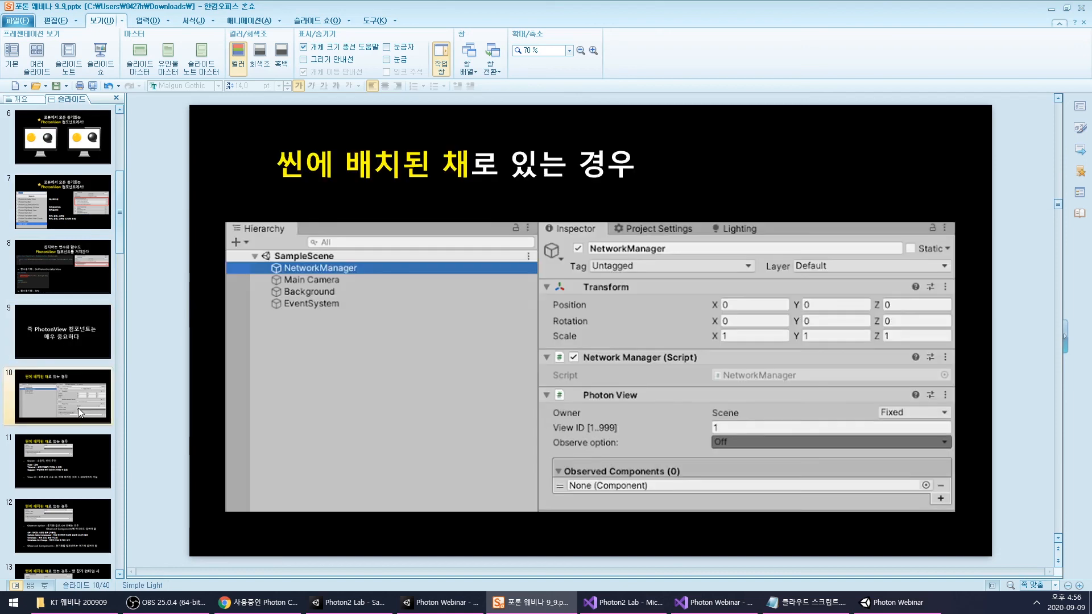
scroll(67, 390, down, 3)
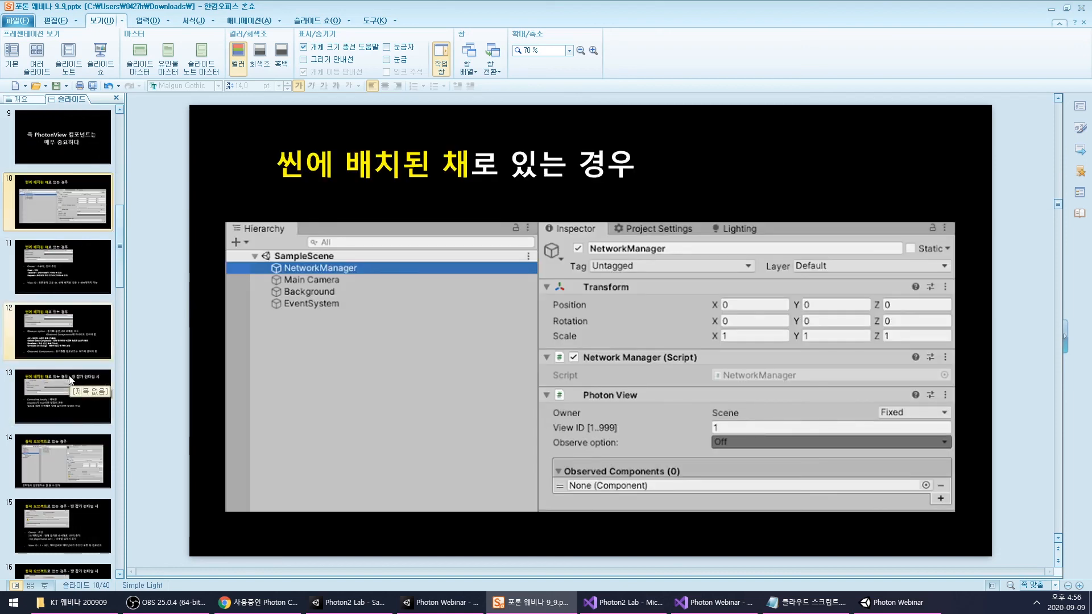
click(64, 391)
click(62, 452)
scroll(62, 450, down, 5)
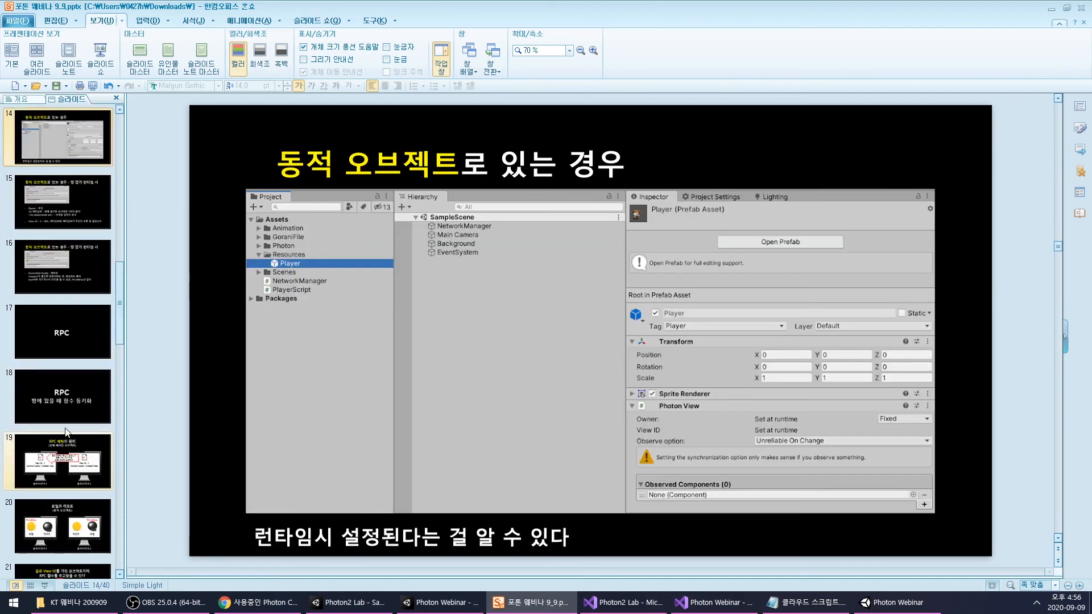
- Review the RPC, parameter type and event-receiving slides and finish on slide 40 about the multiplayer clicker game
click(73, 421)
click(72, 449)
scroll(71, 444, down, 5)
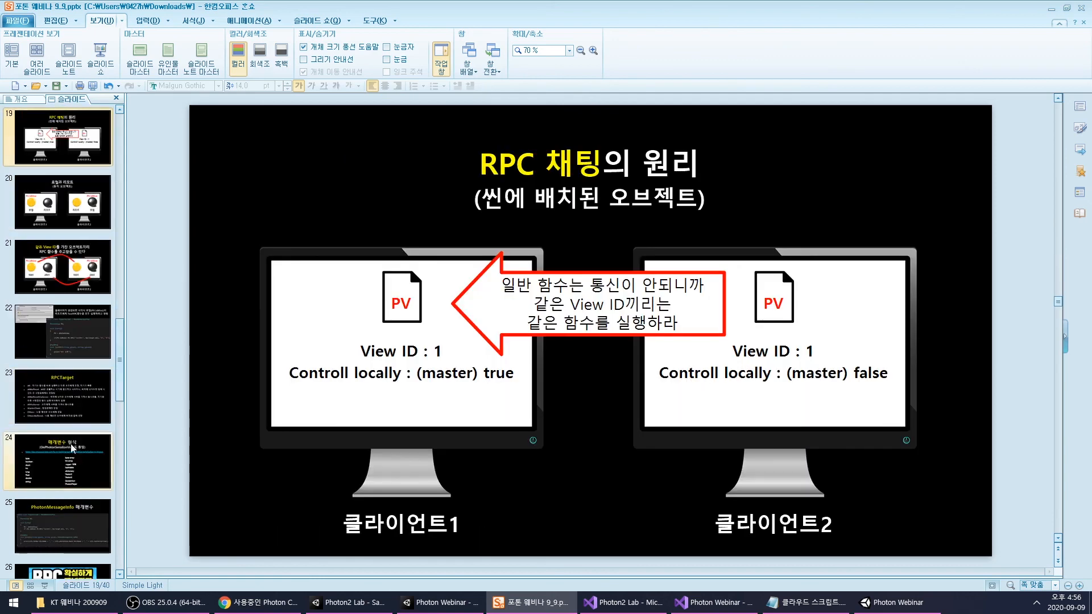
click(69, 424)
click(69, 462)
scroll(73, 458, down, 6)
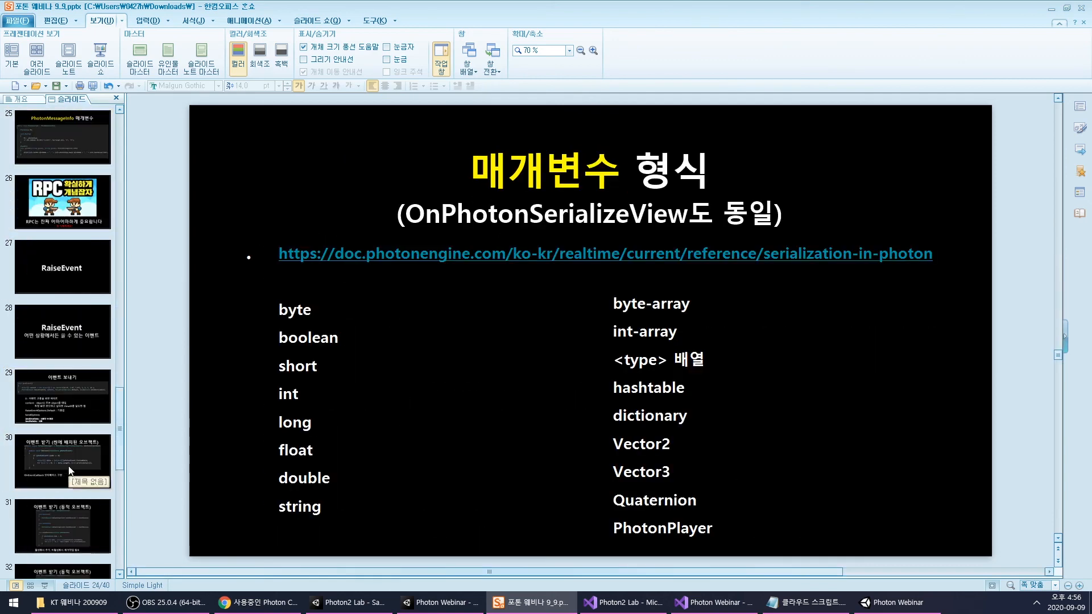
click(77, 452)
scroll(77, 448, down, 7)
click(71, 486)
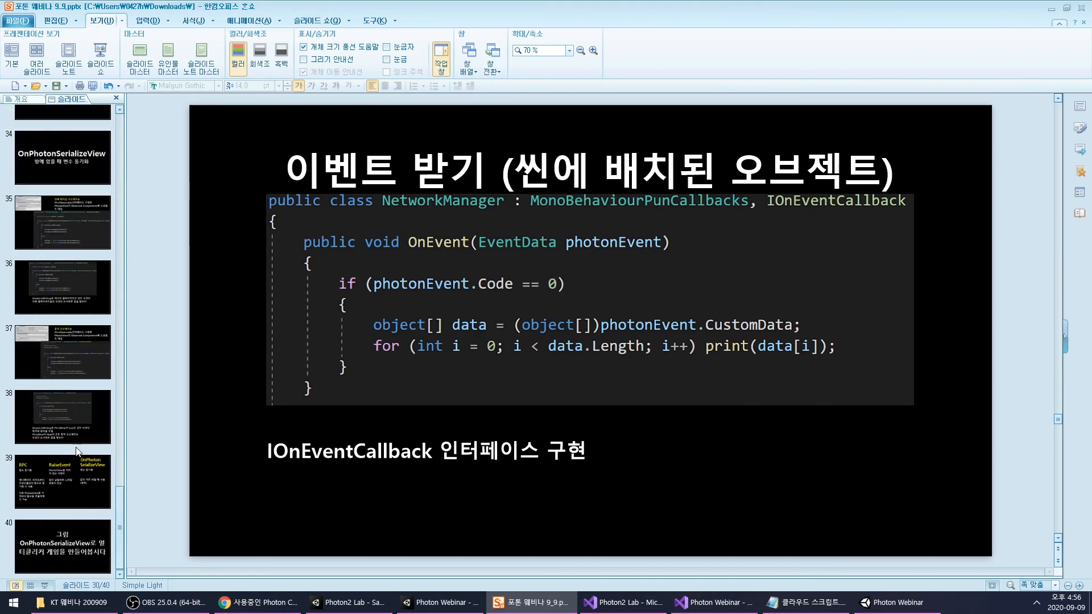
click(57, 557)
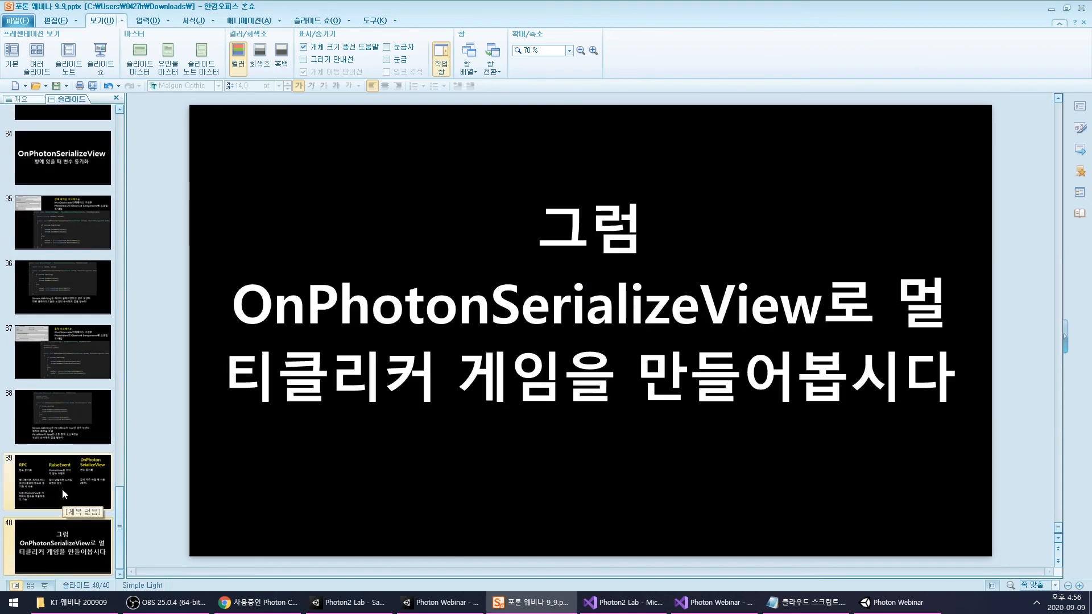
- Review slide 39 comparing RPC, RaiseEvent and OnPhotonSerializeView, the code on slide 38 and the RPC concept slide 26
click(48, 469)
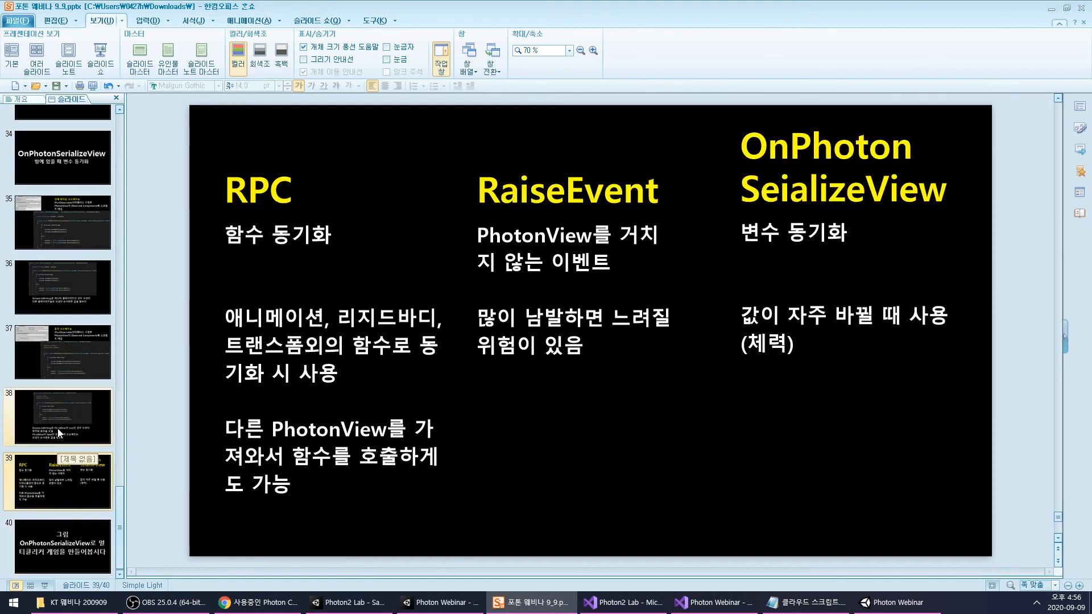
click(57, 428)
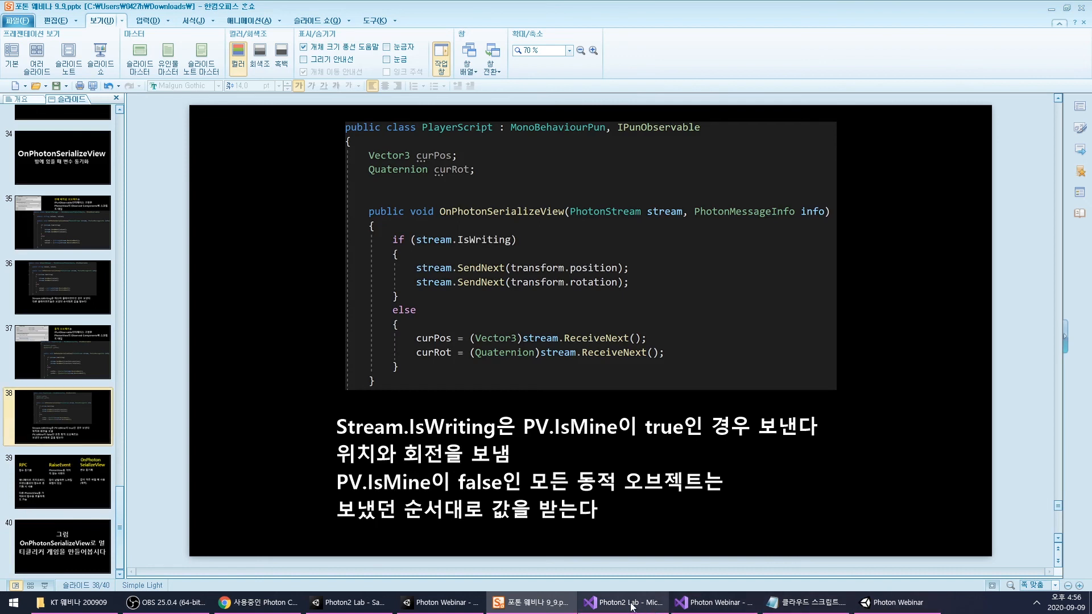
mouse_move(561, 606)
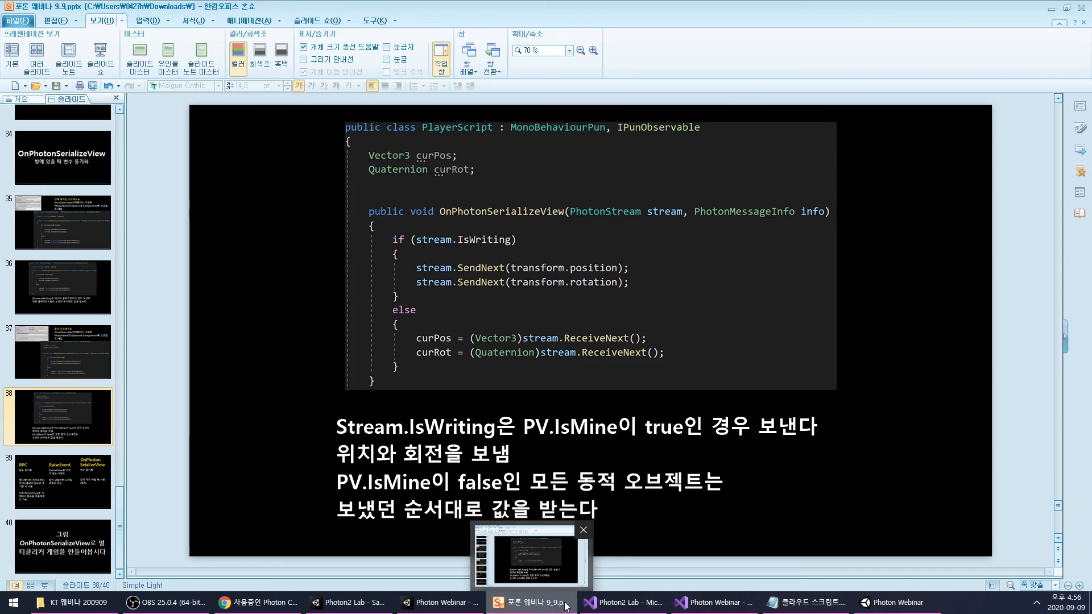
scroll(37, 350, up, 10)
scroll(38, 350, down, 3)
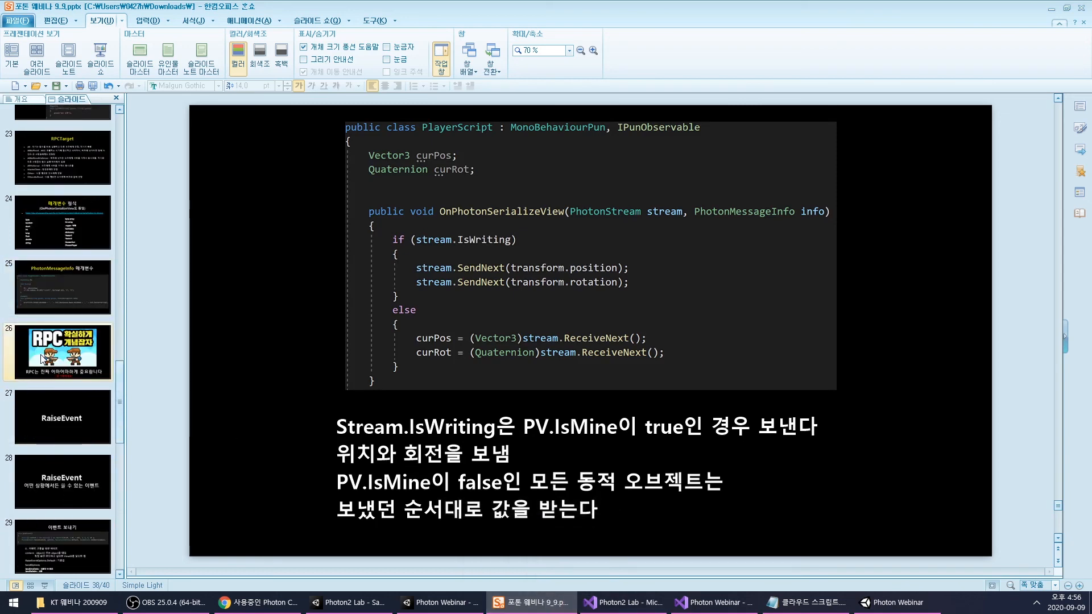
click(38, 350)
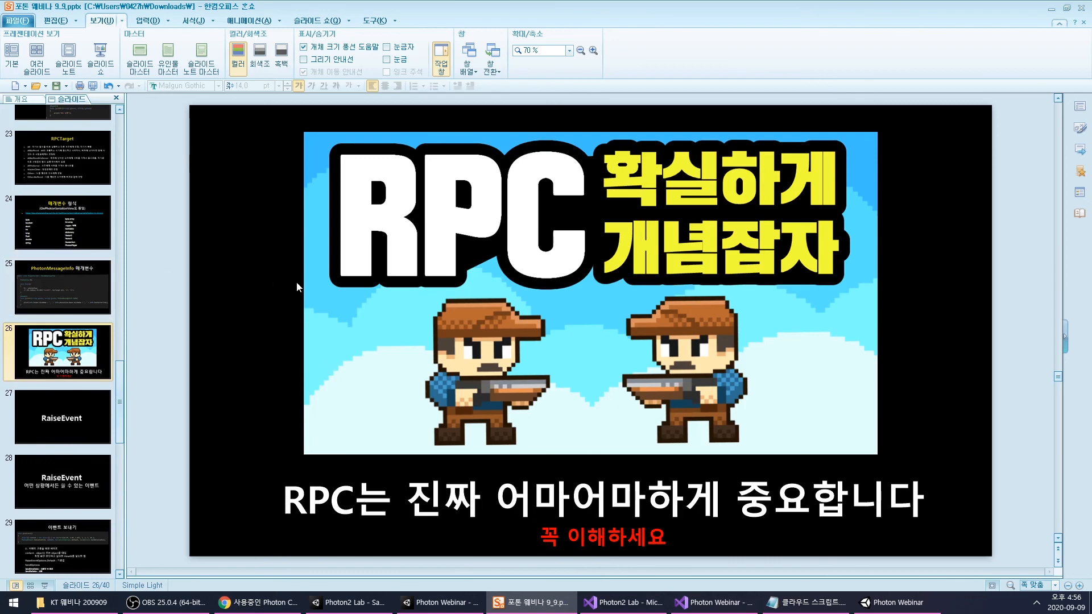
- Review the parameter types, RaiseEvent slide 28 and OnPhotonSerializeView slide 34, and finish on the table of contents on slide 2
scroll(296, 282, up, 2)
scroll(63, 344, up, 5)
scroll(63, 344, down, 6)
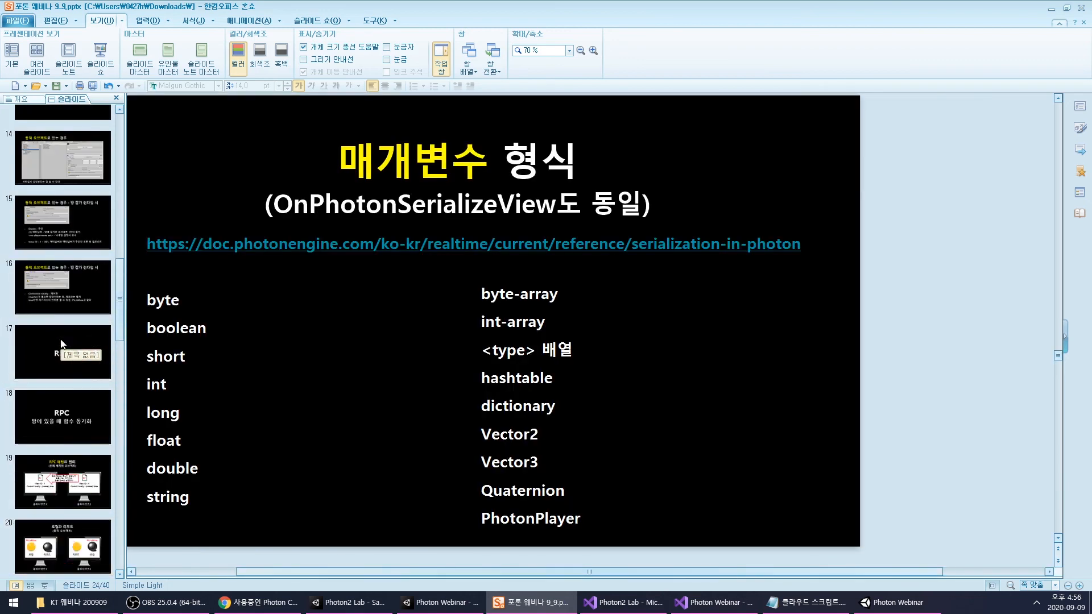
click(66, 295)
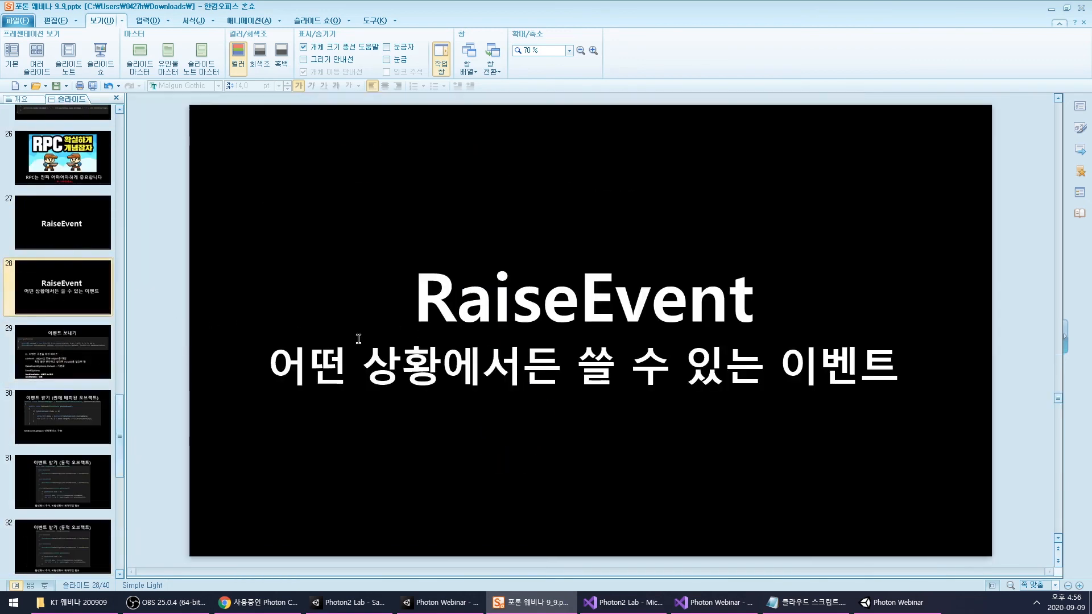
scroll(81, 335, down, 6)
scroll(81, 334, up, 2)
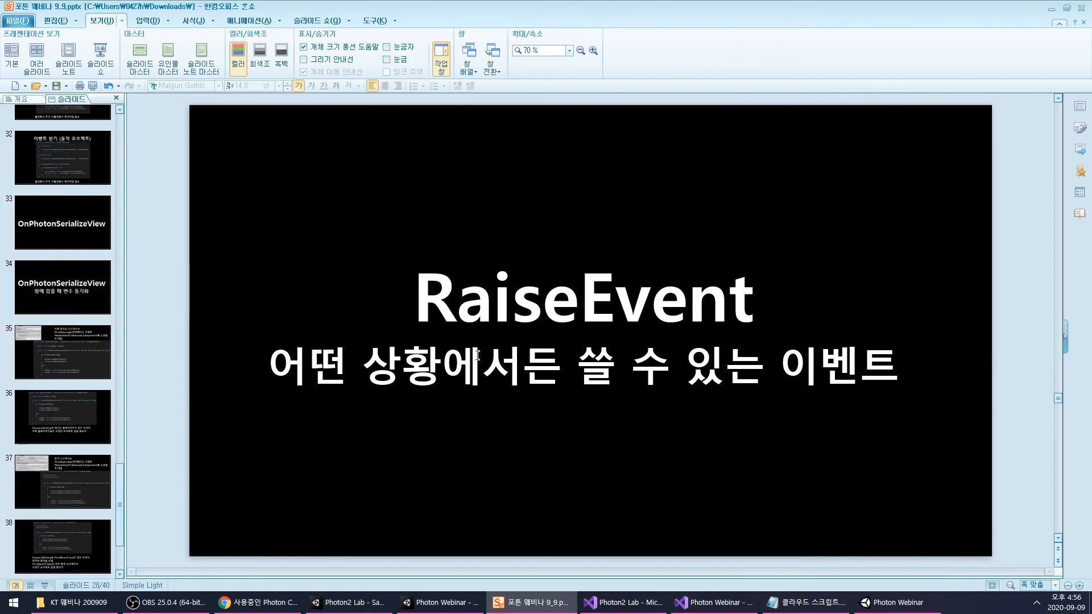
click(30, 296)
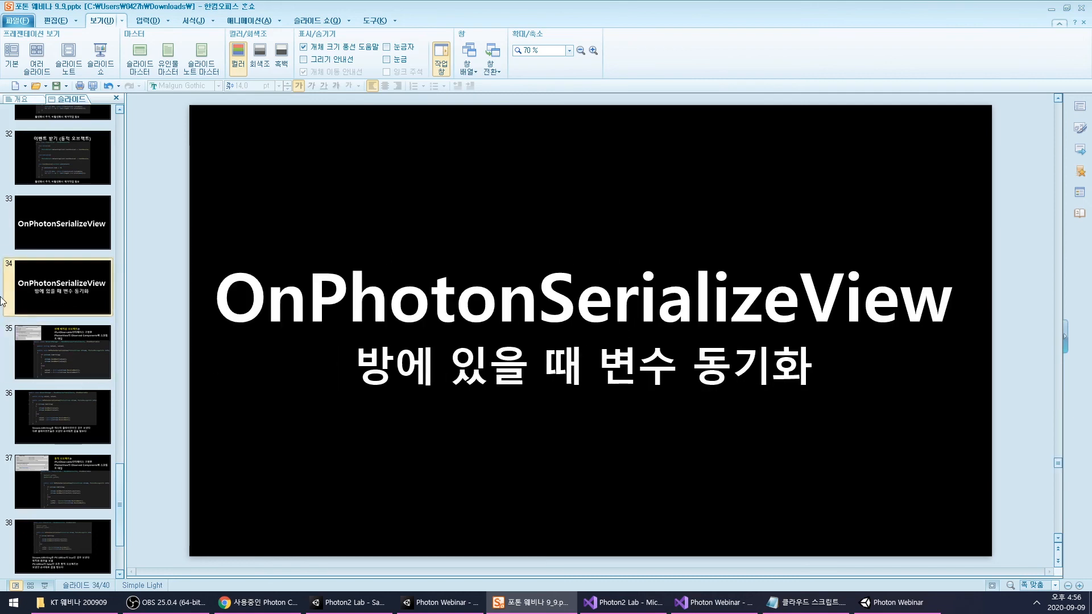
scroll(34, 312, up, 15)
scroll(33, 311, up, 3)
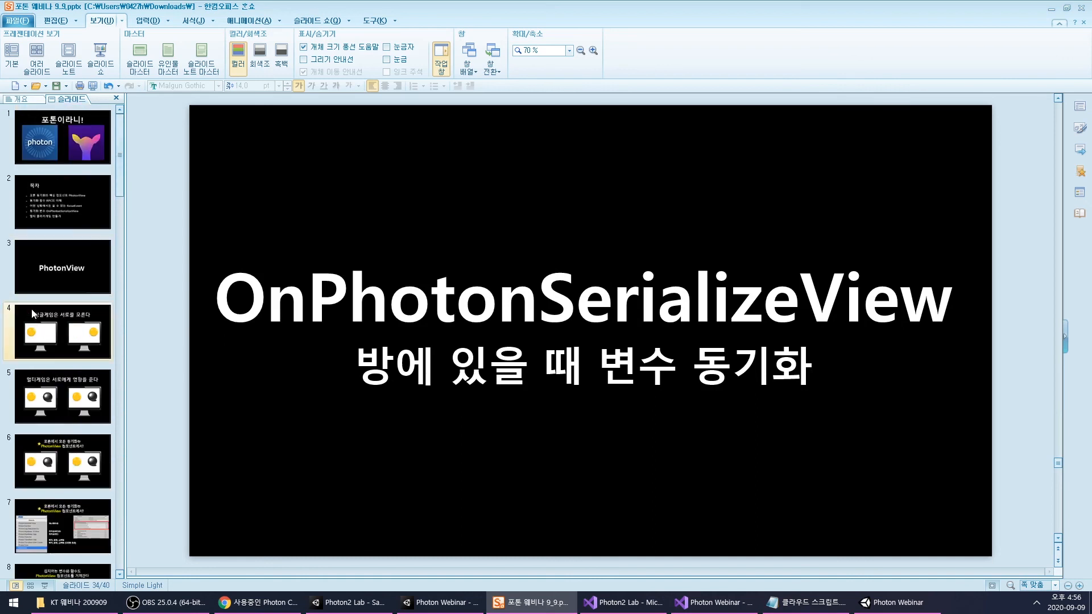
click(39, 203)
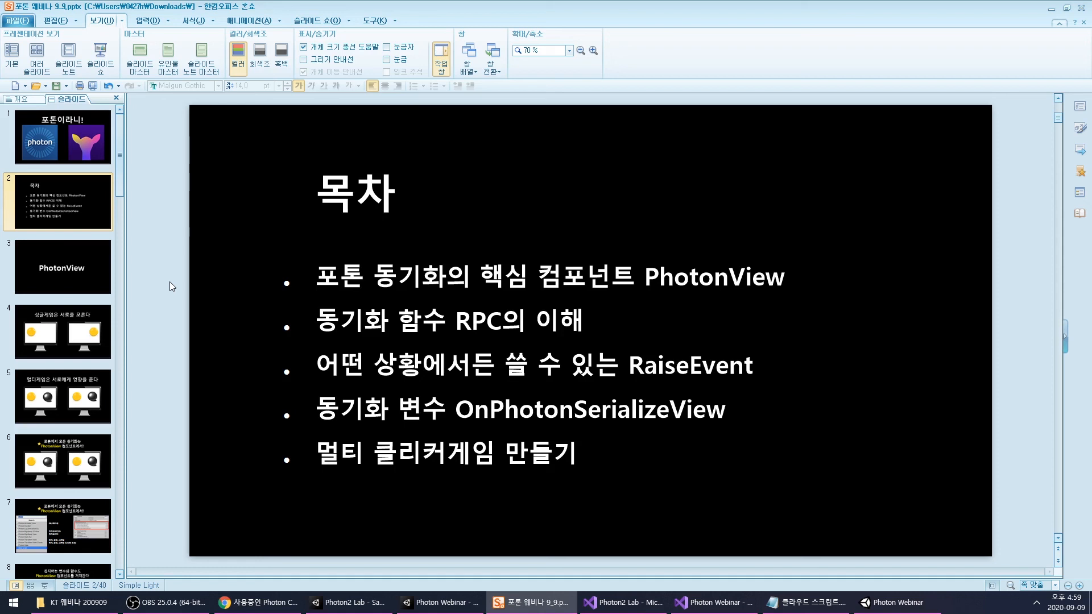
- Switch to the Photon Webinar project in Unity, stop Play mode and close the standalone game build
click(418, 602)
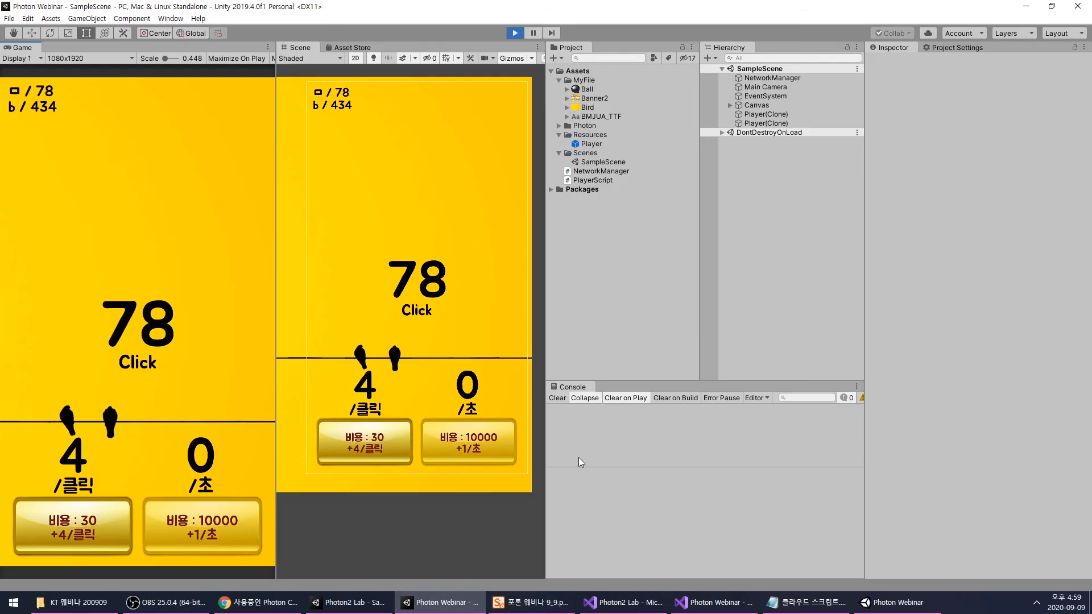
click(514, 33)
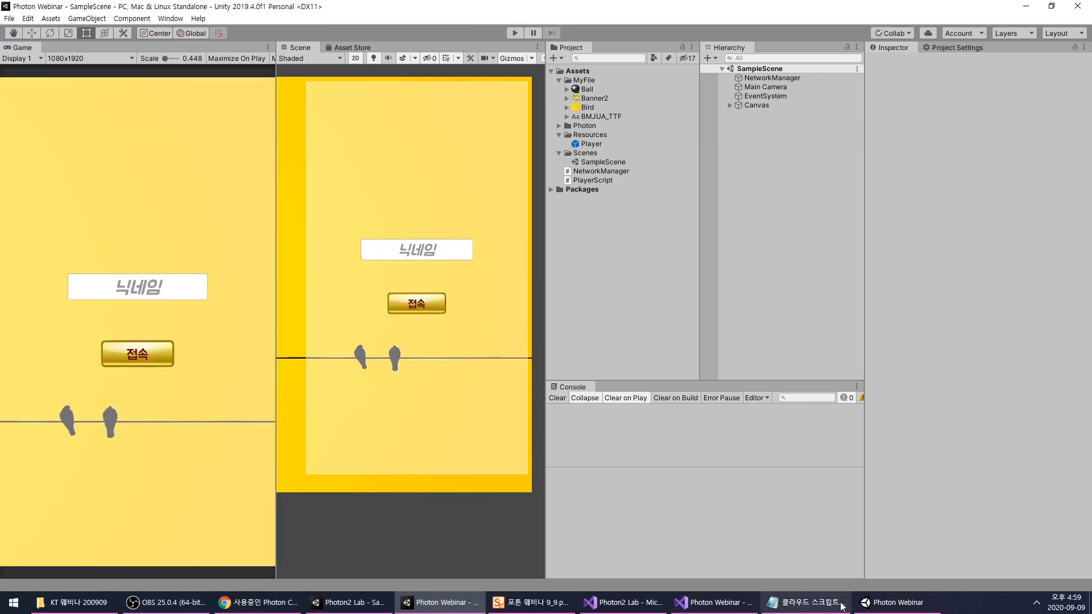
click(896, 603)
click(877, 24)
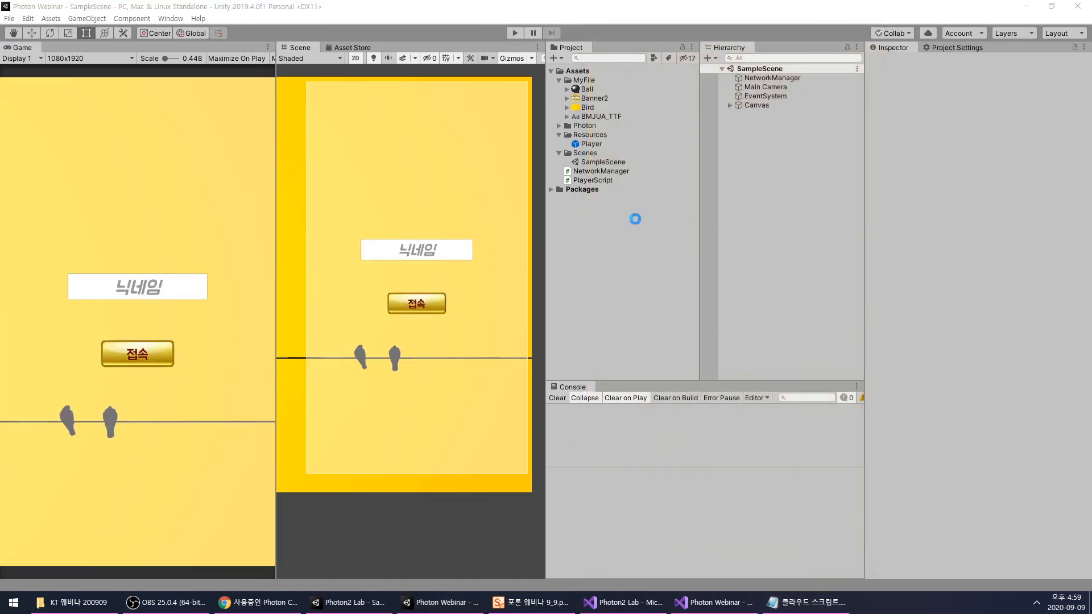
- Open the NetworkManager script in Visual Studio and review its AutoUpgrade, Click, FindPlayer and OnJoinedRoom functions
click(602, 171)
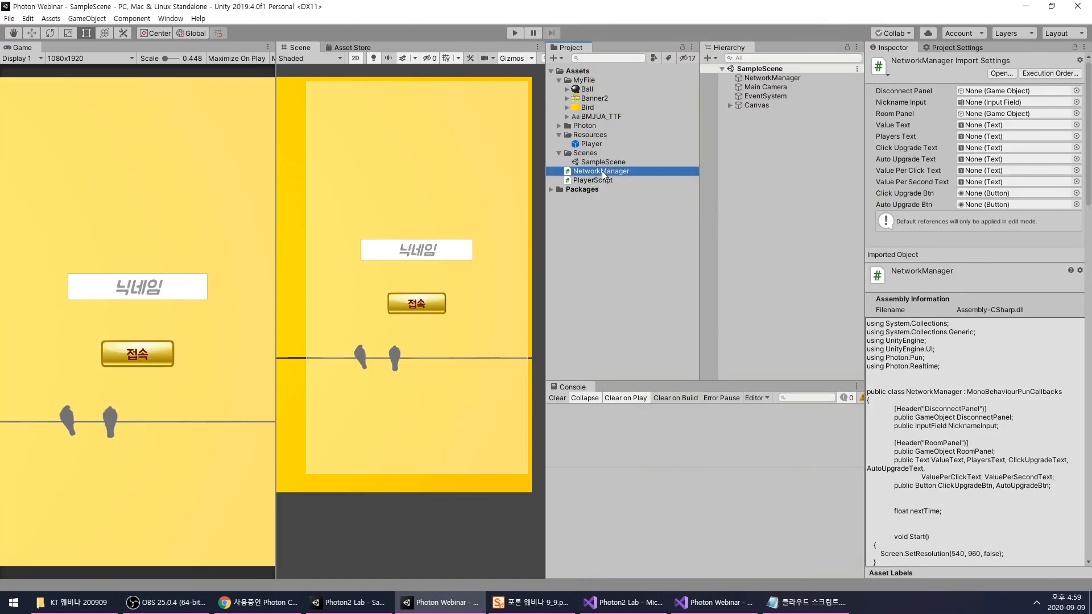
double_click(602, 170)
scroll(630, 211, down, 10)
scroll(630, 211, up, 18)
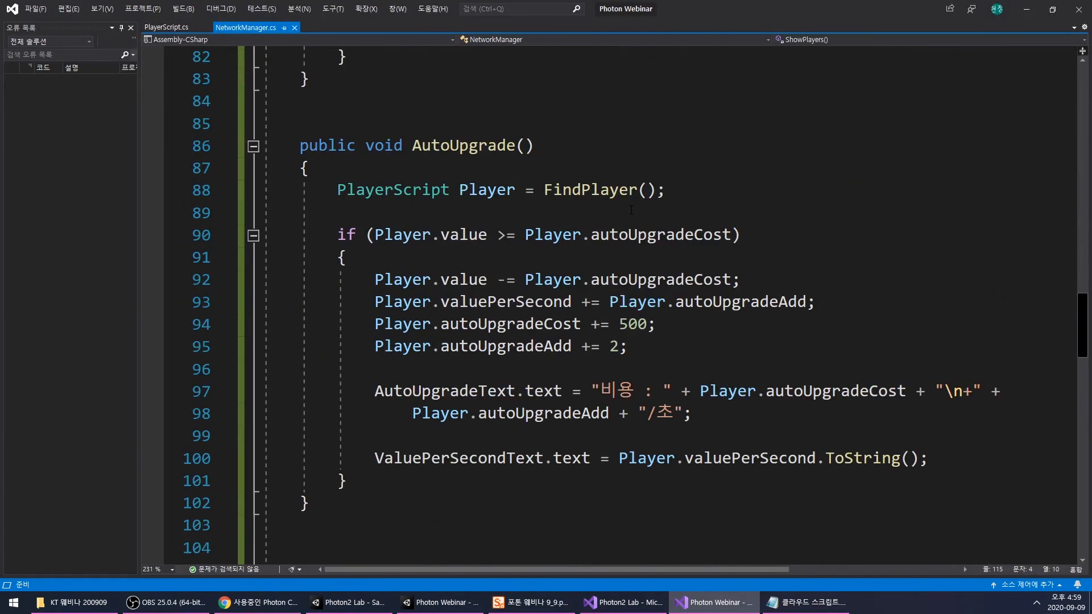
scroll(631, 211, up, 5)
scroll(631, 210, up, 6)
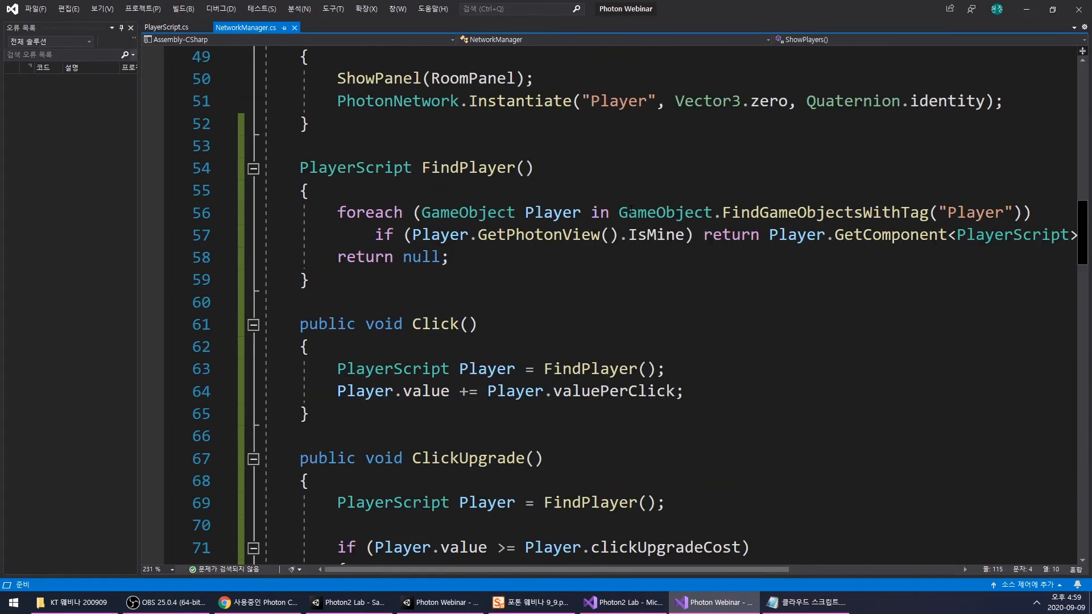
scroll(631, 210, down, 4)
scroll(631, 211, up, 4)
scroll(608, 235, up, 2)
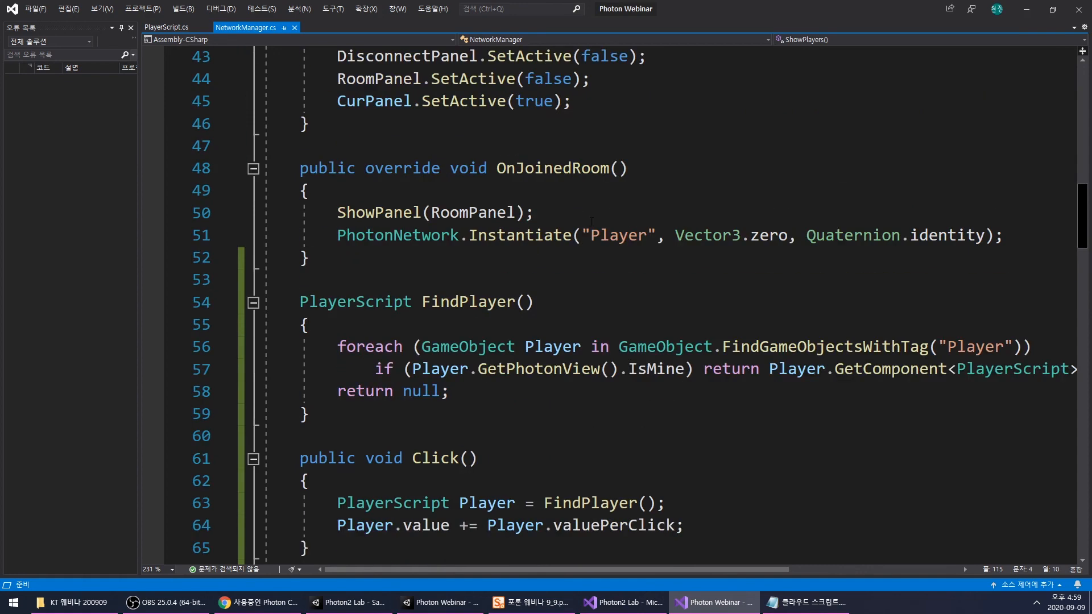
scroll(564, 246, up, 3)
- Examine the ClickUpgrade function's cost logic together with the panel, text and button declarations at the start of the NetworkManager class
scroll(588, 264, down, 10)
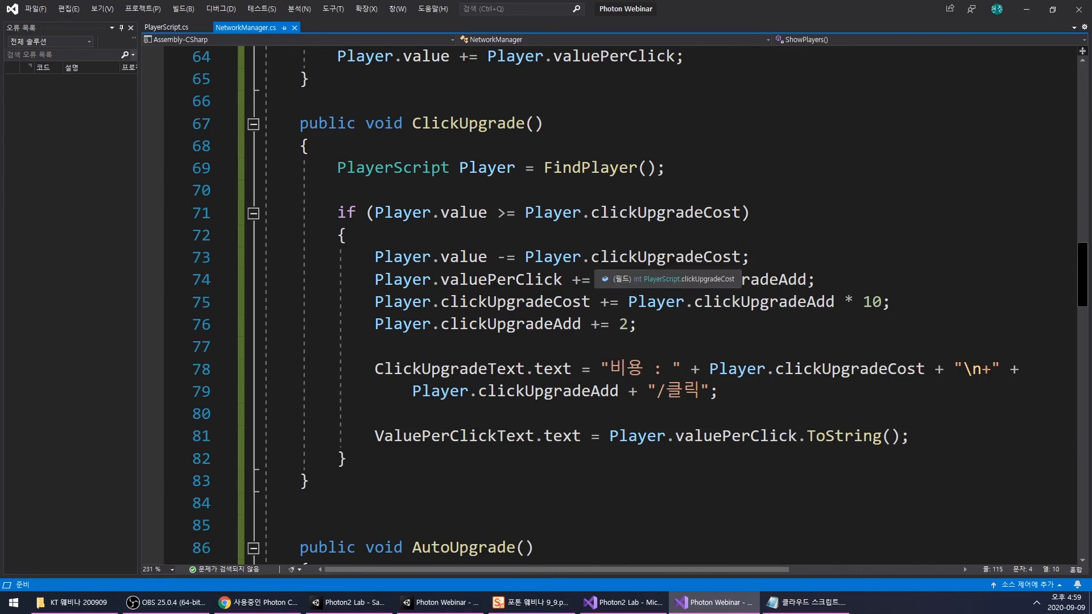
scroll(632, 259, down, 1)
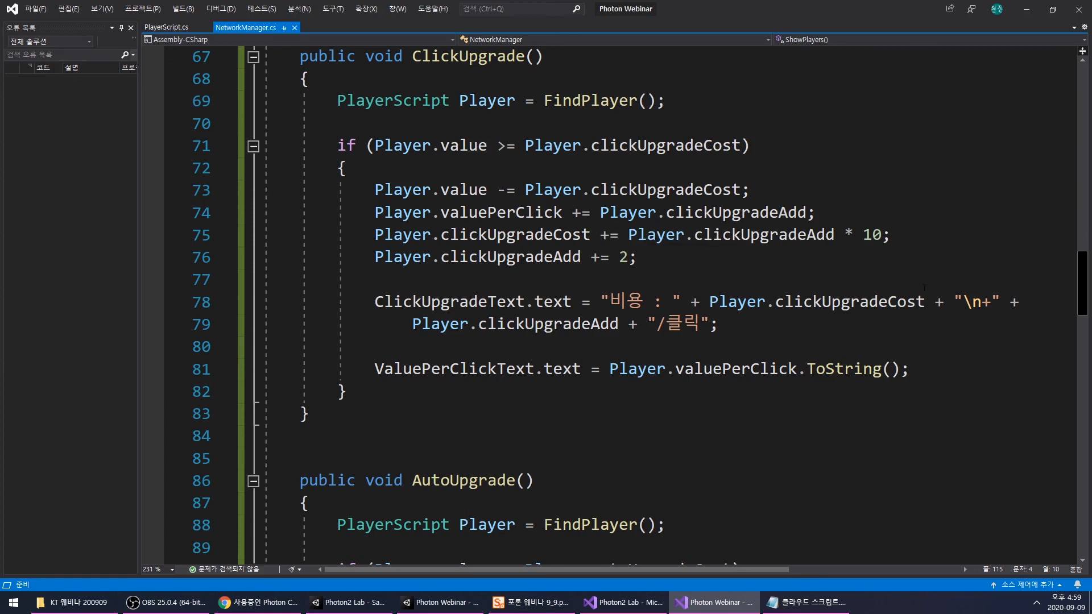
scroll(667, 309, up, 20)
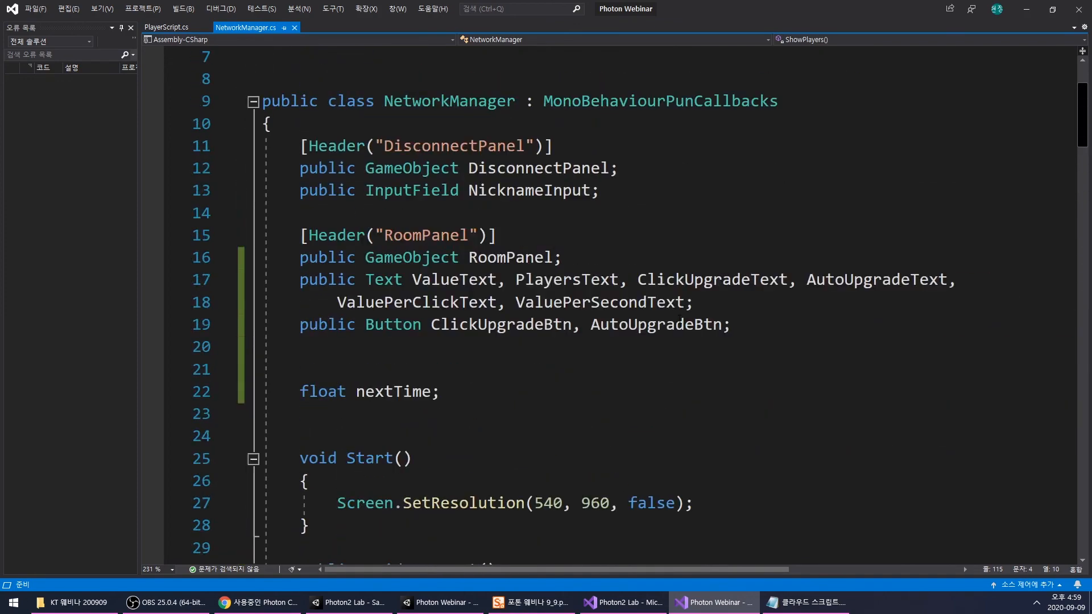
scroll(691, 305, down, 16)
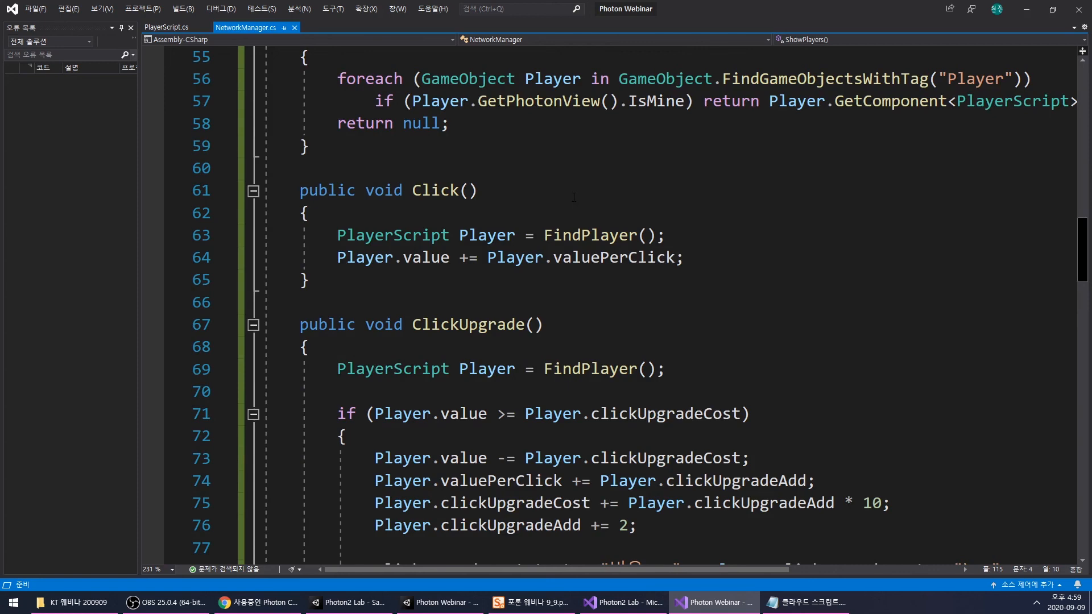
scroll(574, 197, down, 2)
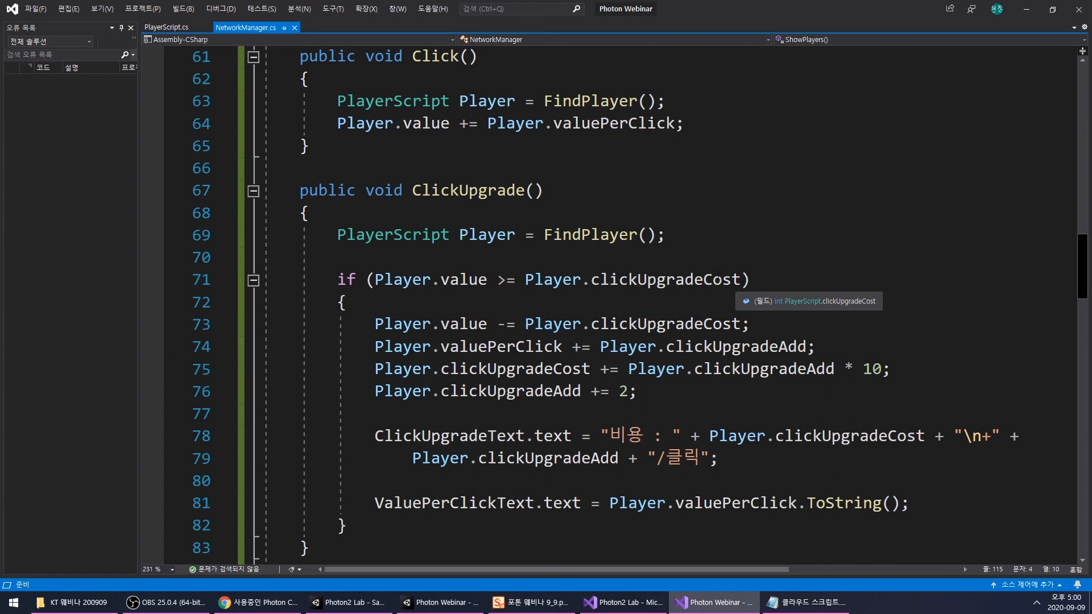
- Save the NetworkManager script and close the Visual Studio windows
click(639, 326)
key(ctrl+s)
click(759, 235)
click(1077, 11)
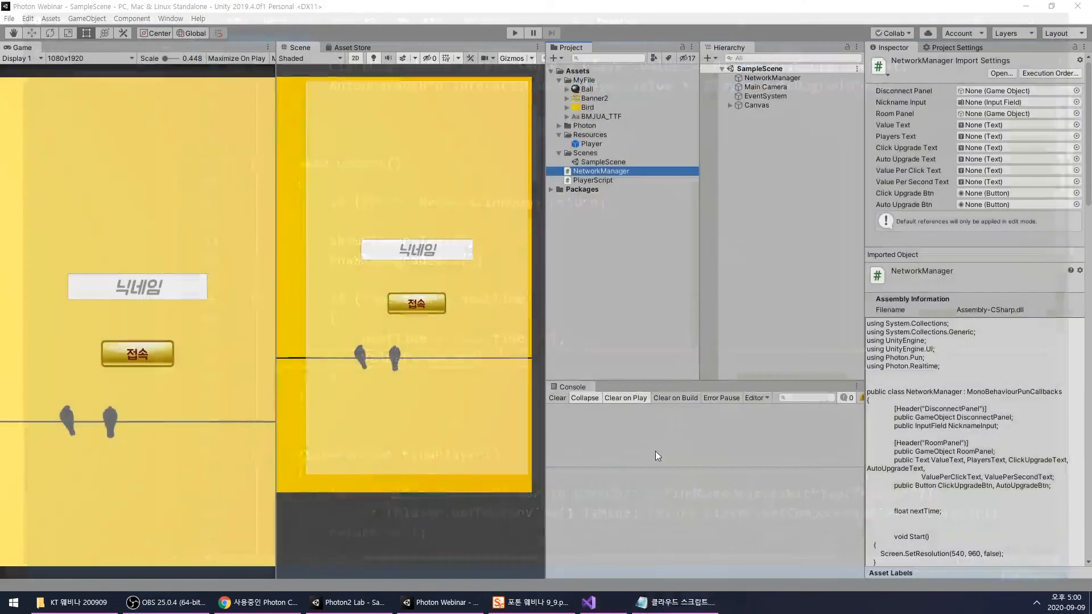
- Switch to the Photon webinar presentation and close it, saving its changes
click(545, 602)
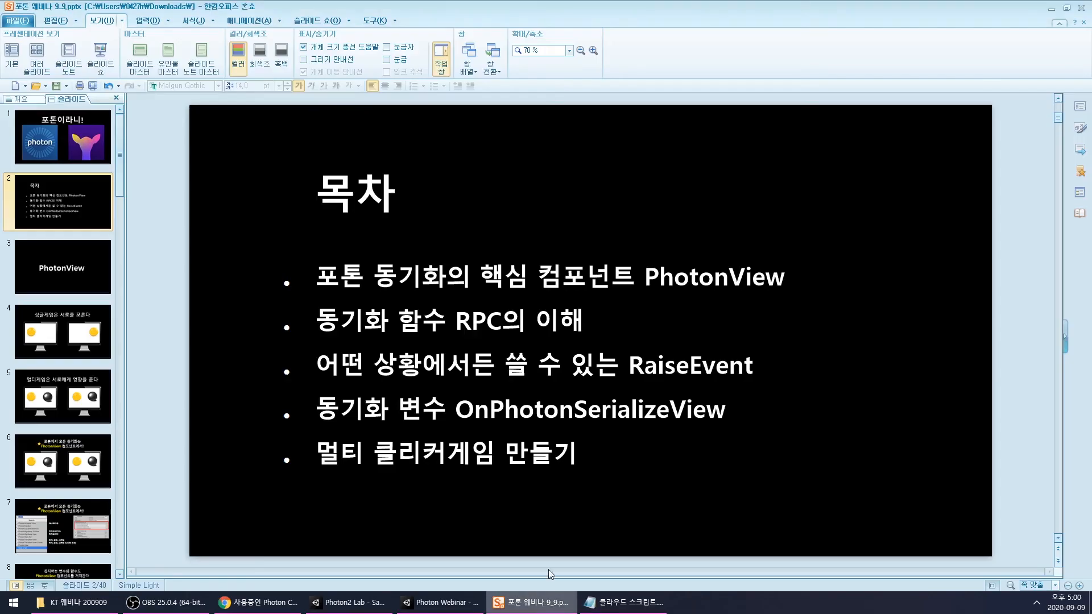
click(1087, 8)
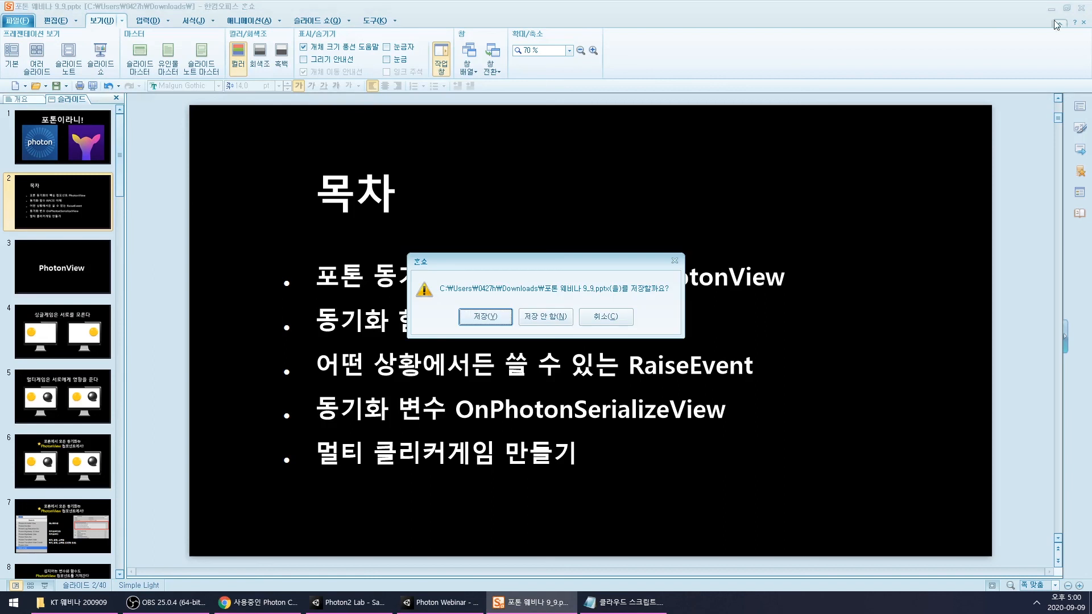
click(485, 317)
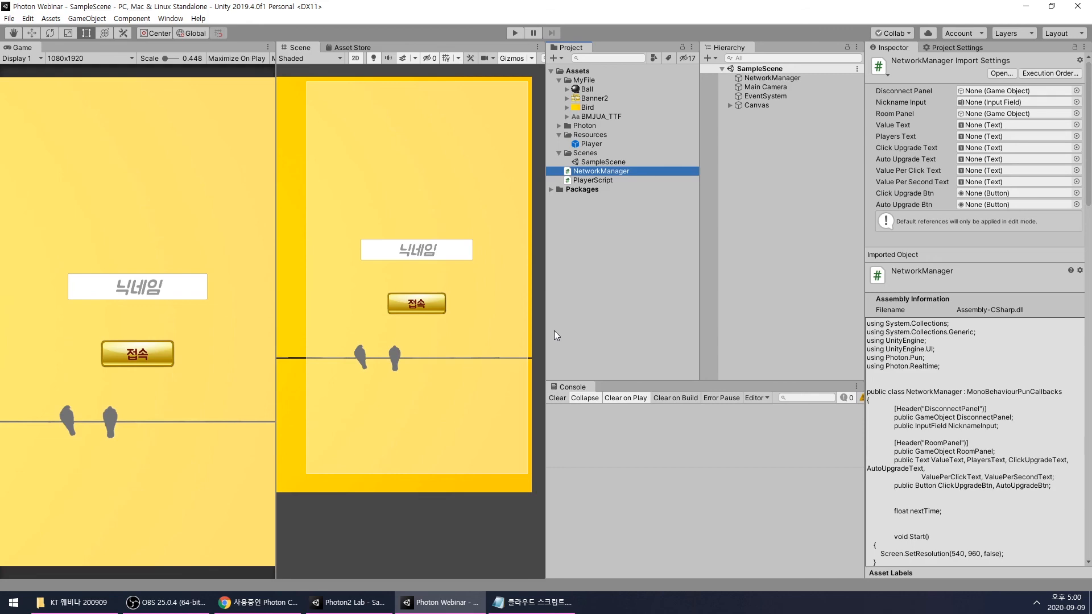
- Inspect the NetworkManager object's script references and the Player prefab's Photon View and Player Script settings, then clear the selection
click(772, 78)
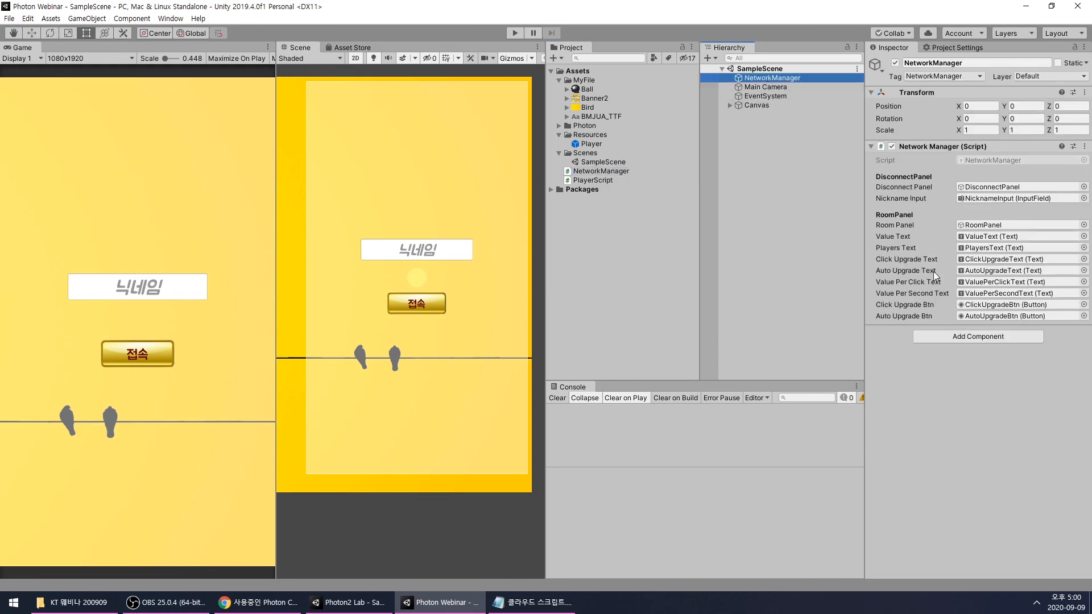
click(592, 144)
scroll(944, 398, down, 3)
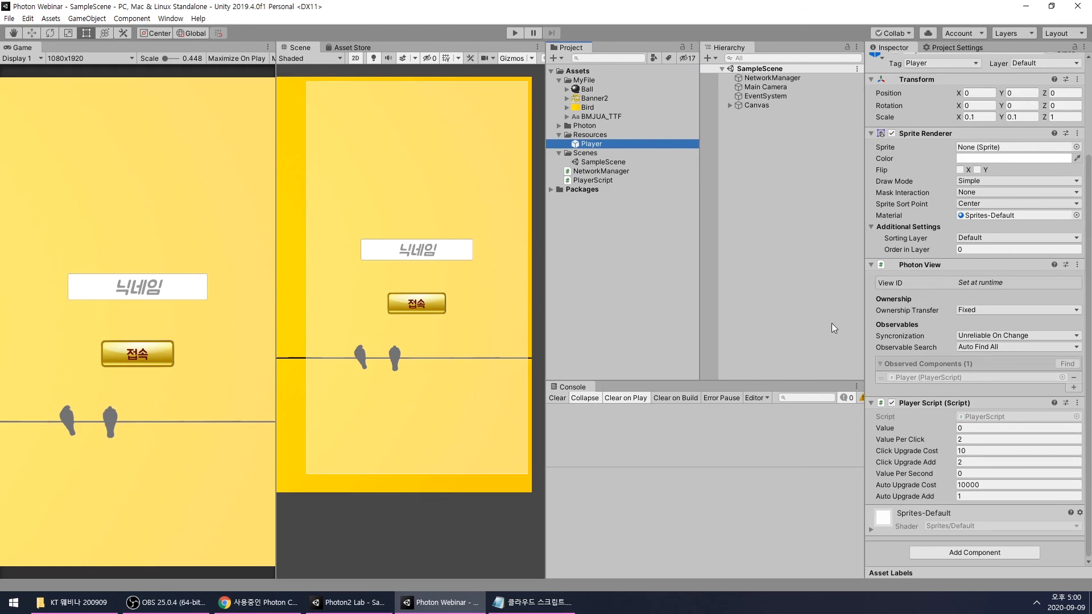
click(692, 272)
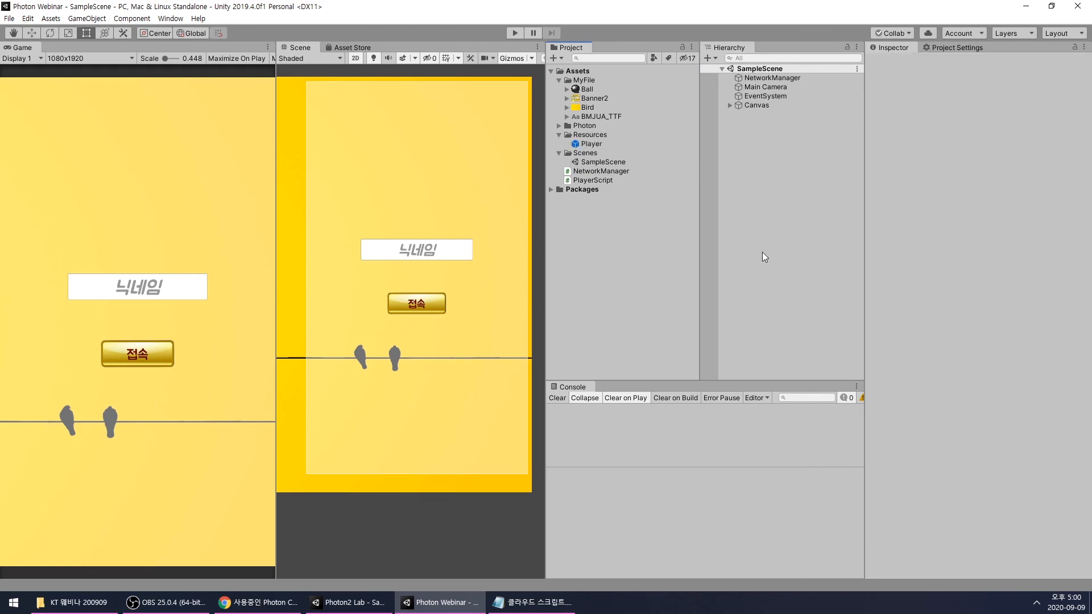
- Switch to the OBS window
click(165, 602)
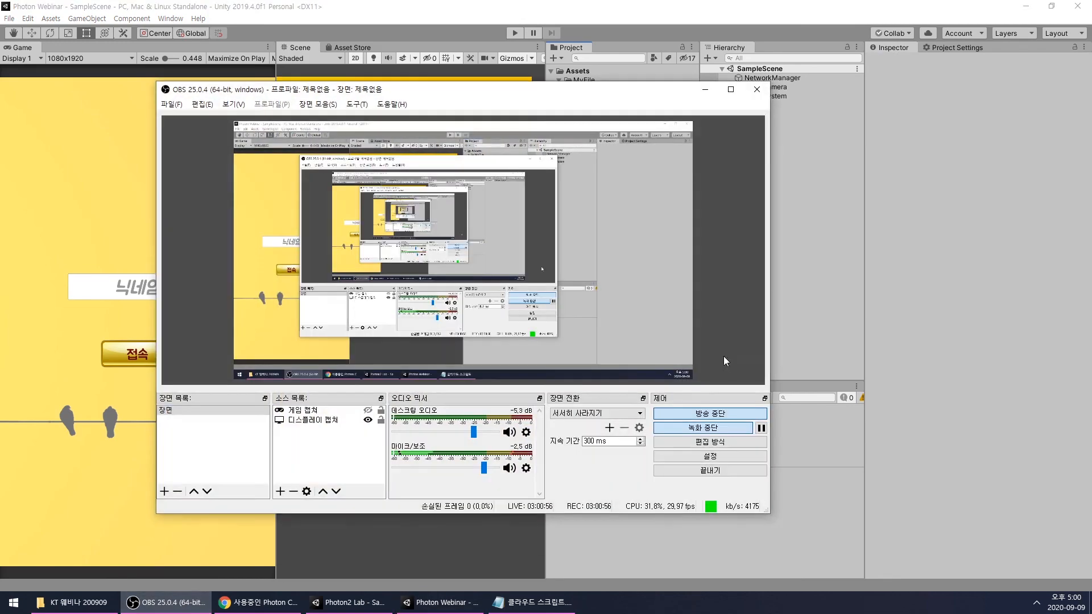